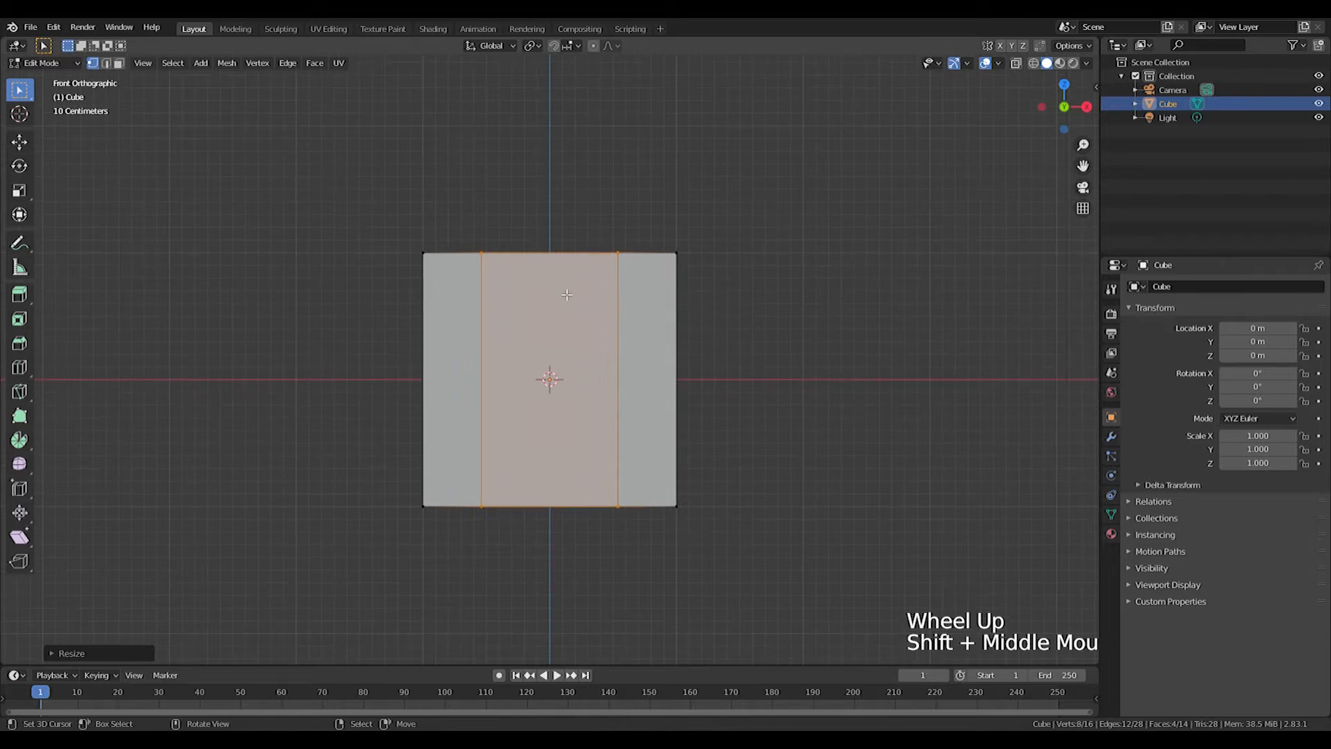
Extrude the block's middle top and bottom faces and scale them outward along Z to form two narrower extensions
click(118, 63)
click(1015, 64)
drag(474, 219, 596, 287)
shift+click(544, 512)
key(e)
key(s)
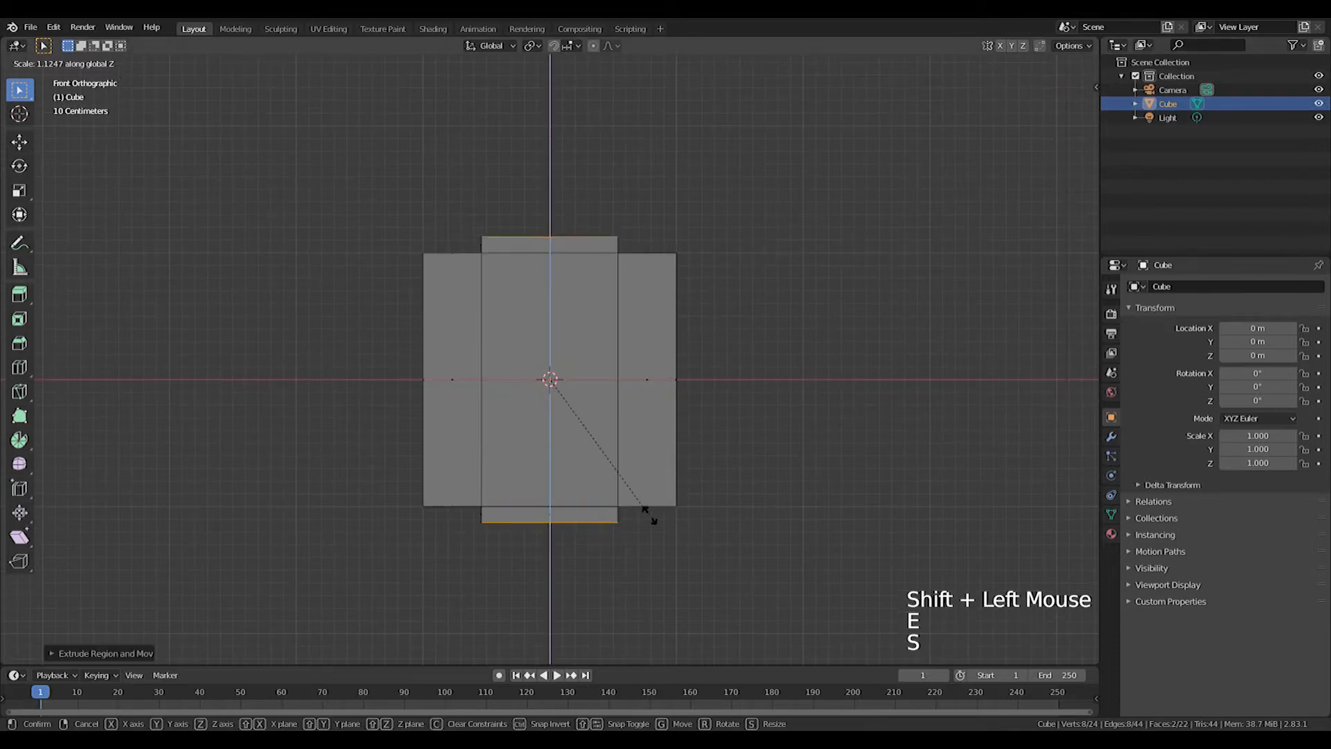
click(662, 572)
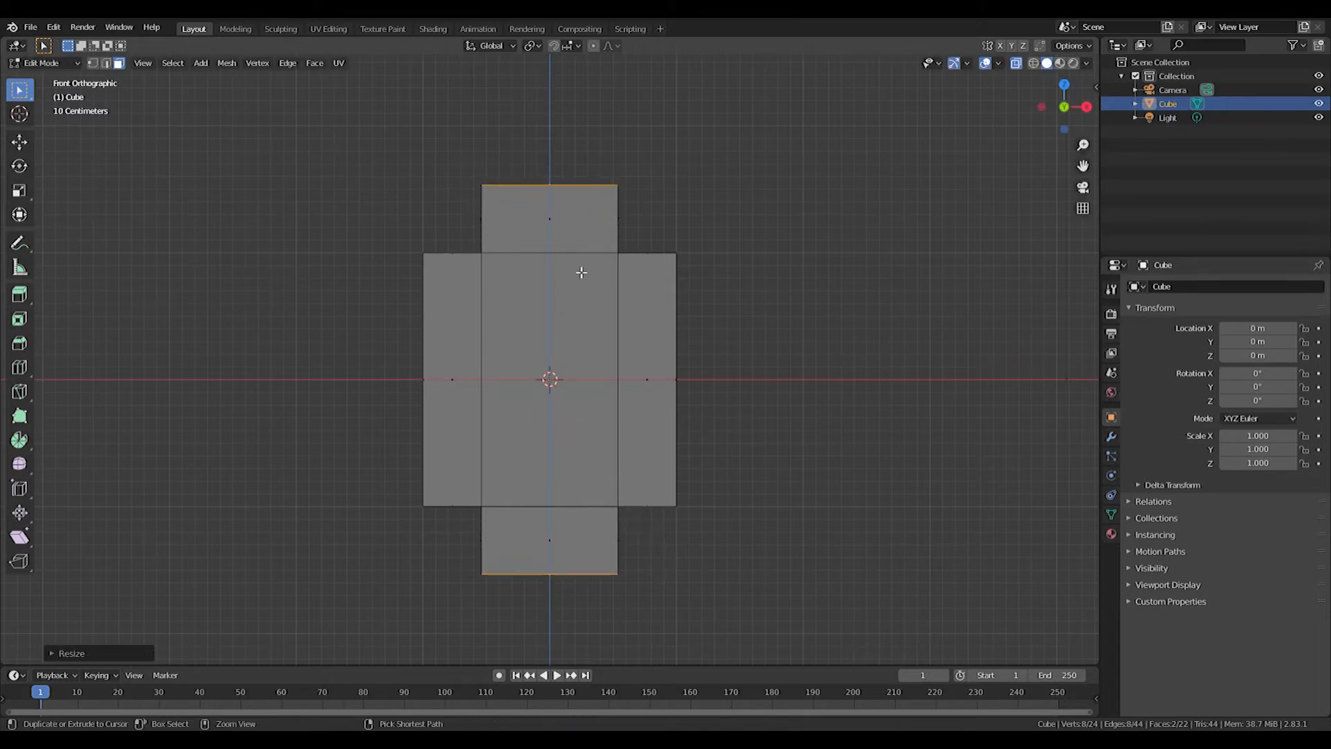
Add a vertical centre loop cut and round the extensions' four outer corners with a seven-segment bevel about 0.32 m wide
key(ctrl+r)
click(566, 194)
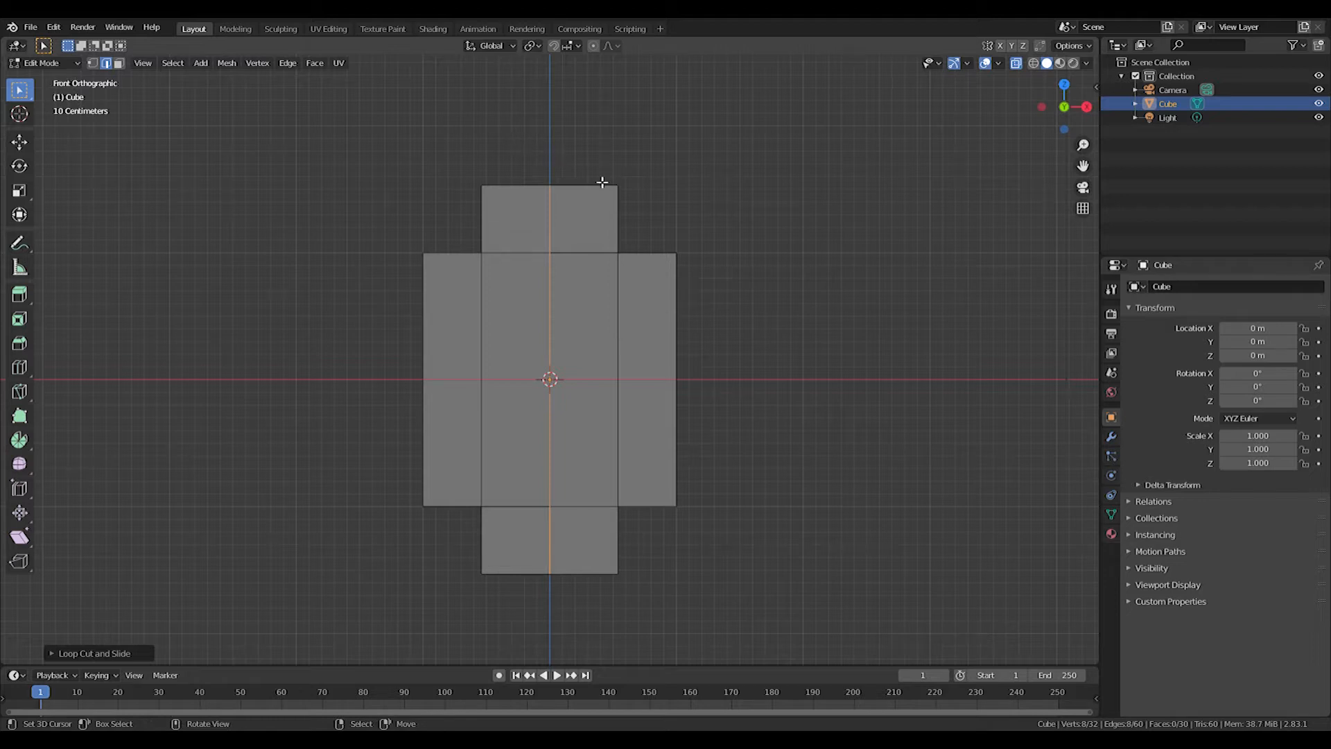
click(573, 235)
shift+drag(439, 141, 501, 205)
shift+drag(454, 555, 510, 609)
key(ctrl+b)
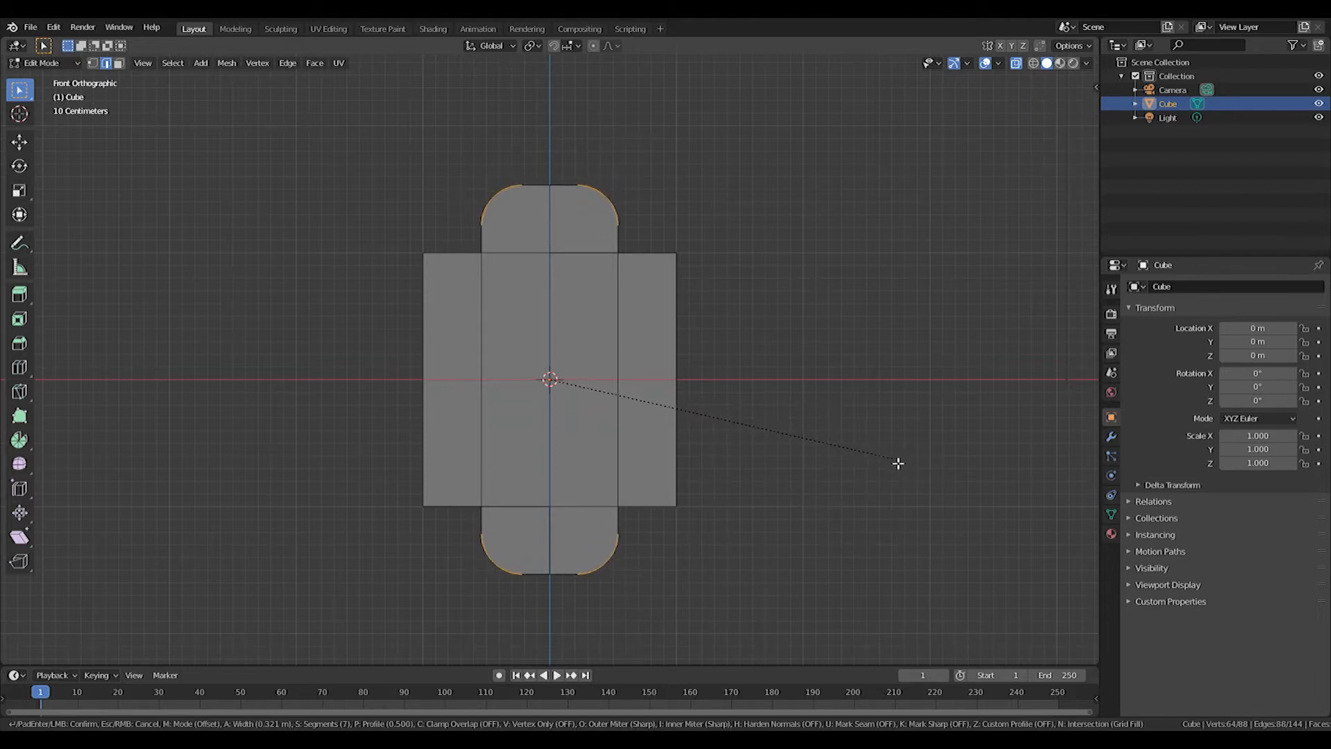
right_click(898, 463)
Scale the top and bottom centre edges outward along Z into points and add loop cuts across the points' sloping faces
shift+middle_drag(552, 580, 562, 552)
click(580, 526)
shift+click(579, 186)
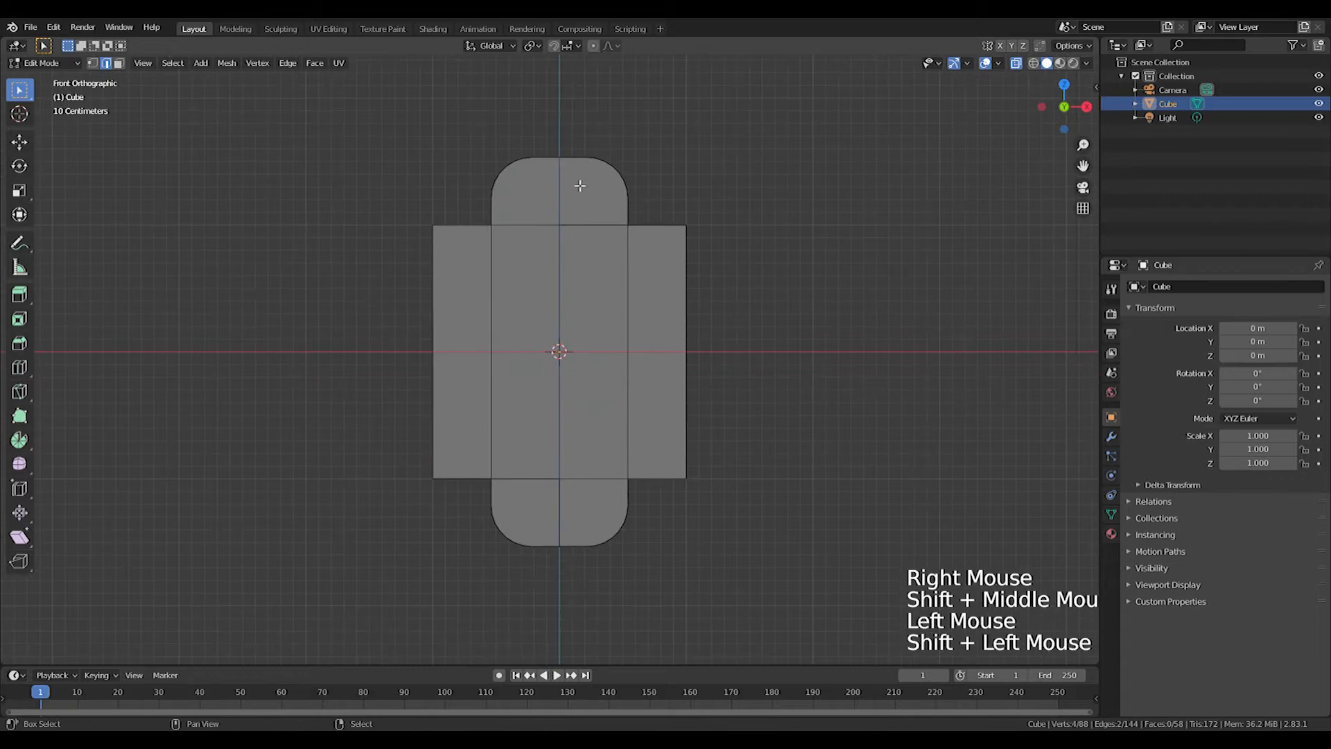
key(s)
key(z)
click(709, 182)
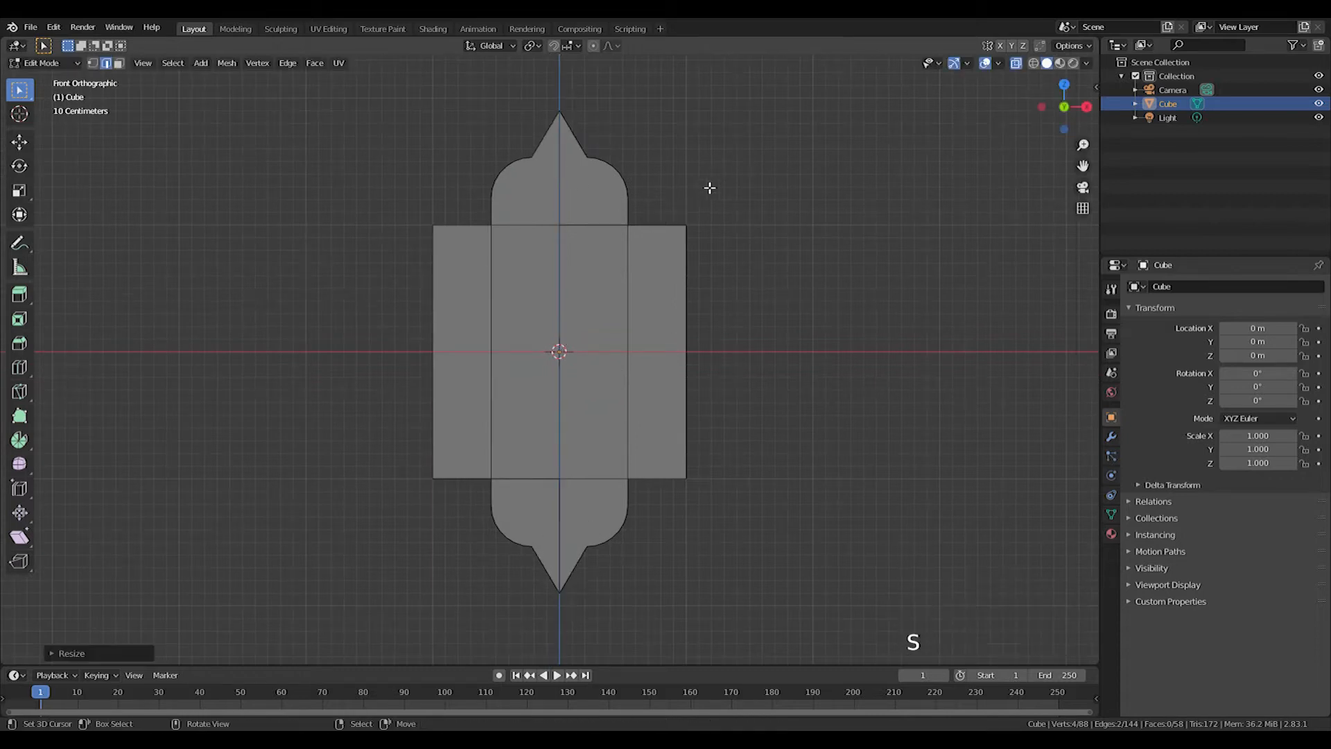
scroll(610, 173, up, 1)
key(ctrl+r)
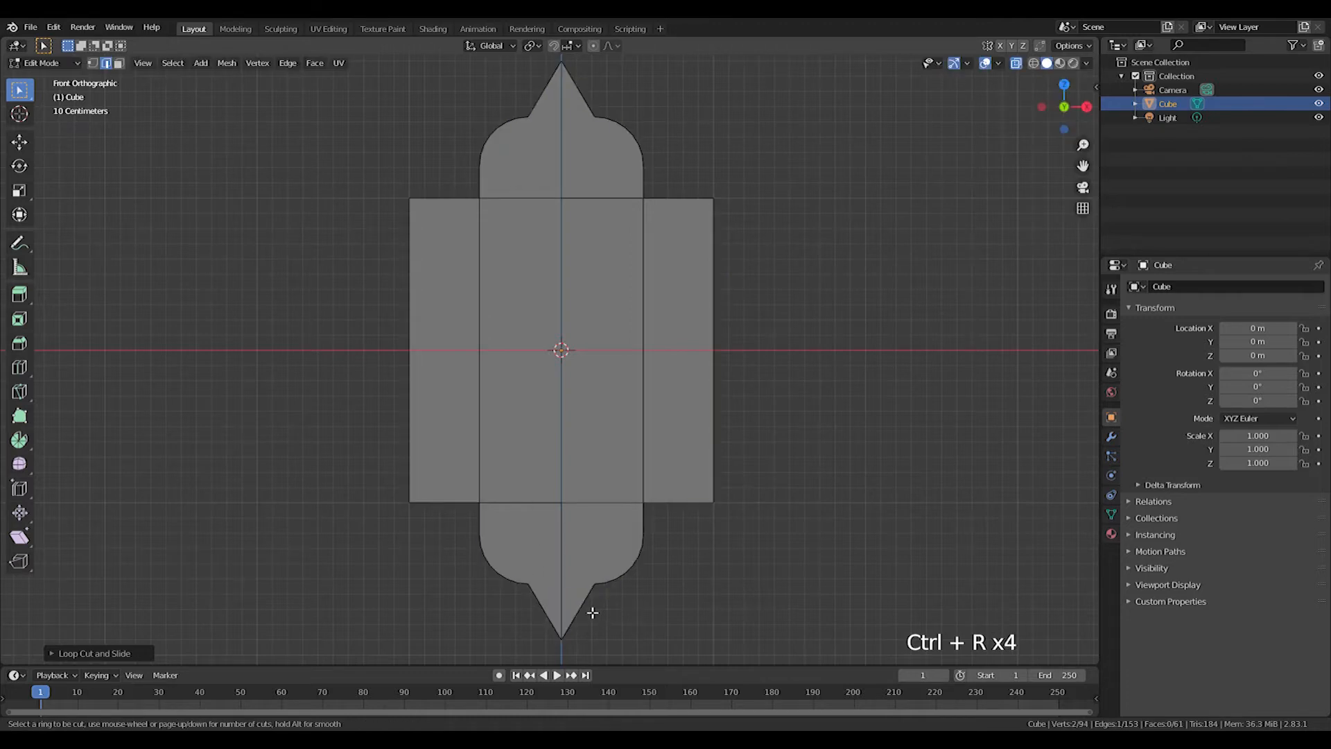
Knife-cut the front face vertically between the loop cuts on the right-hand slopes of the top and bottom points
middle_drag(748, 506, 716, 508)
scroll(716, 508, down, 1)
shift+middle_drag(495, 208, 530, 273)
middle_drag(485, 273, 570, 269)
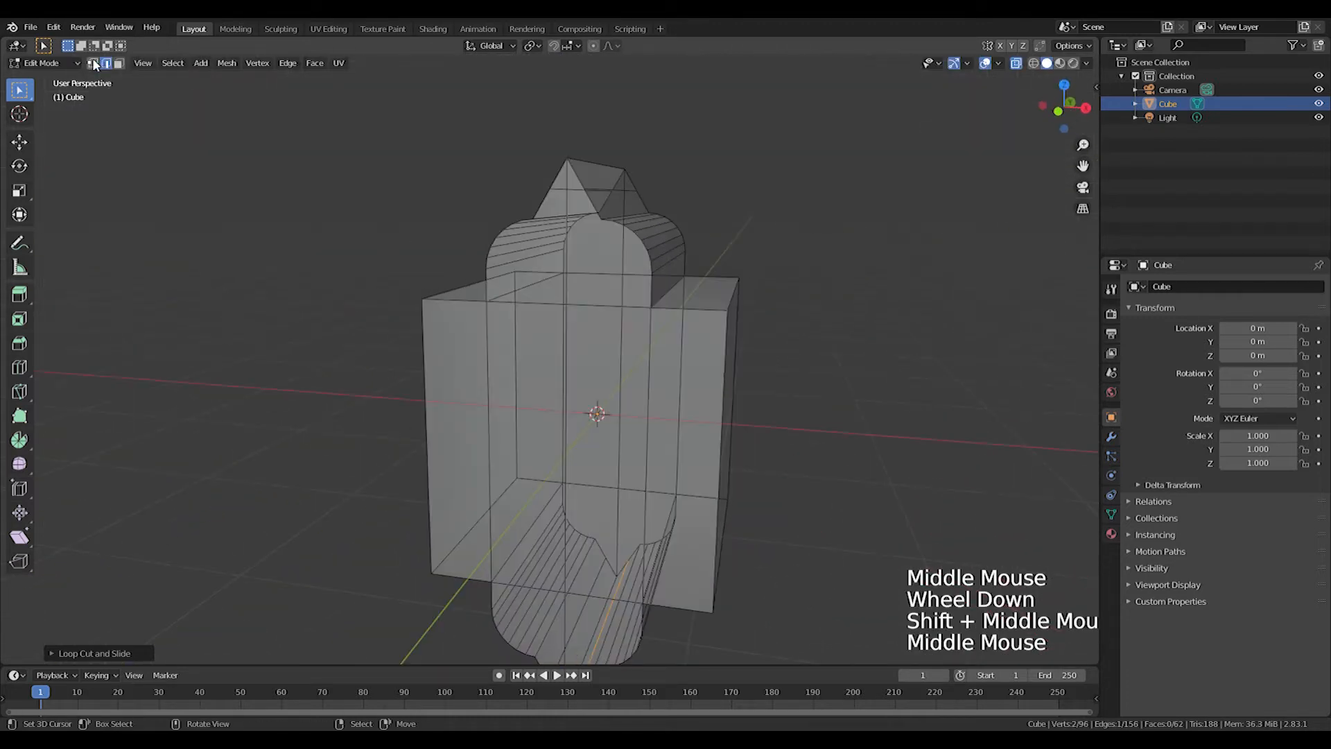
click(93, 63)
key(k)
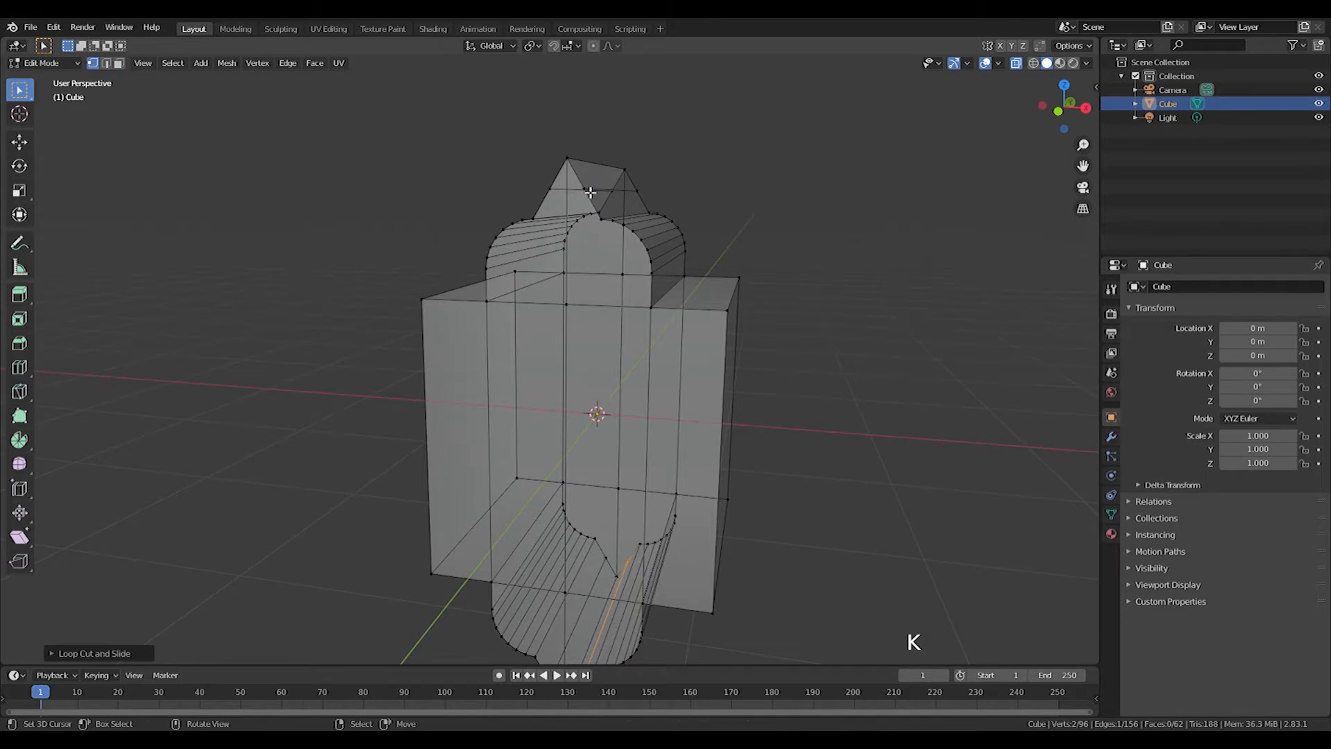
shift+middle_drag(690, 318, 629, 251)
key(k)
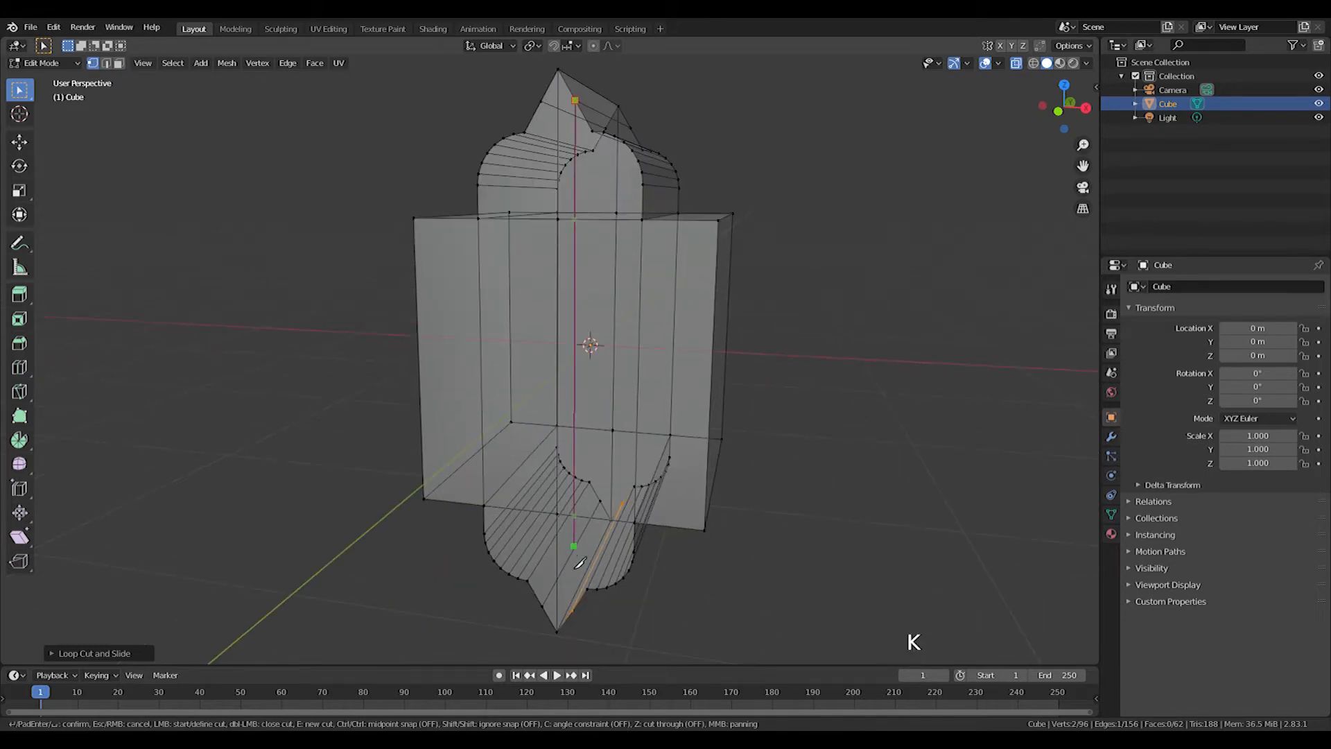
key(Return)
Knife-cut the front face vertically between the loop cuts on the left-hand slopes of the two points
key(k)
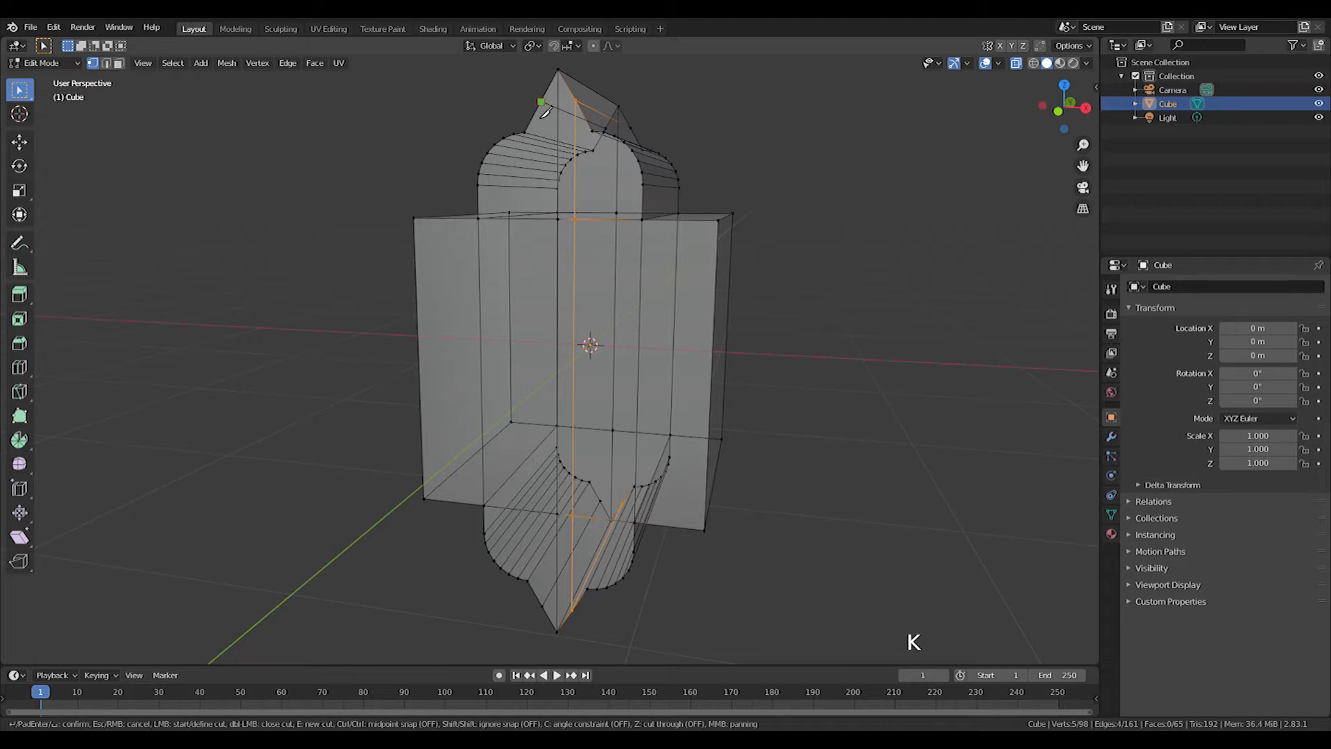
right_click(552, 219)
key(k)
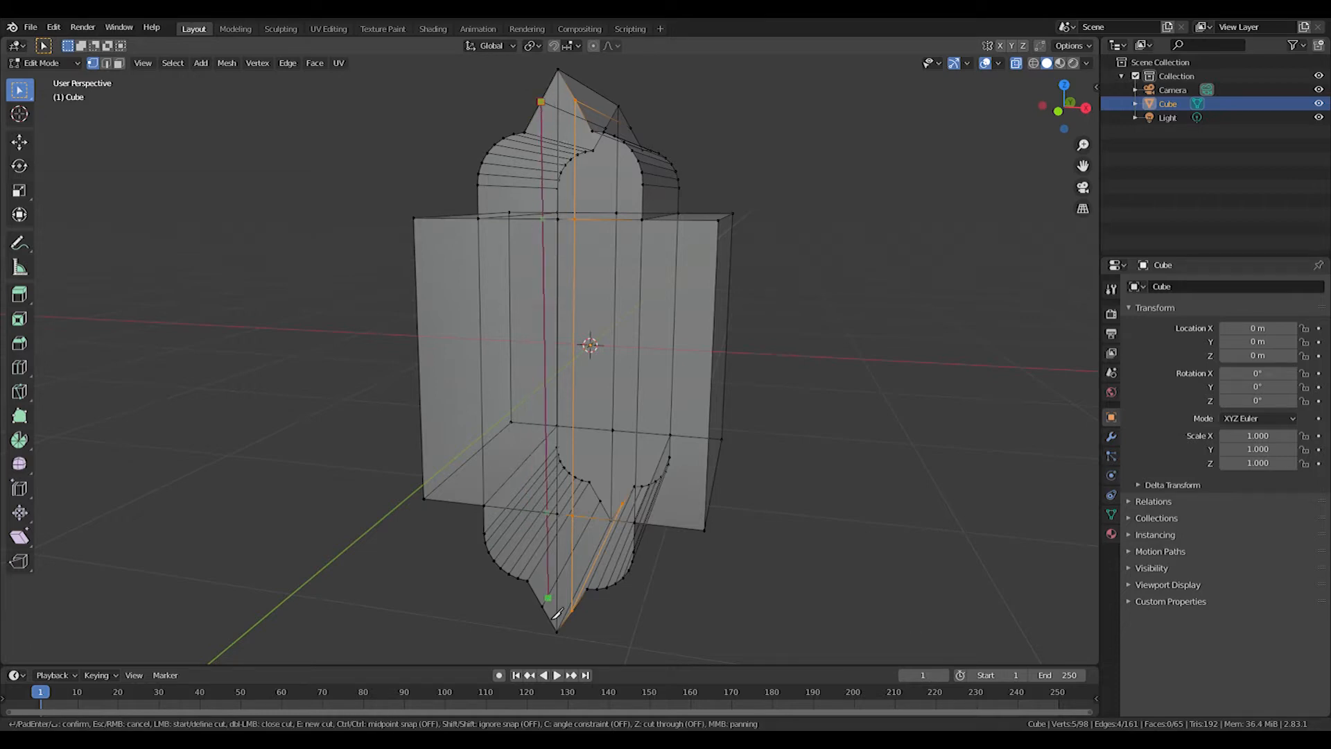
key(Return)
Knife-cut the back face with the same two vertical cuts between the top and bottom points' slopes
middle_drag(800, 495, 610, 160)
key(k)
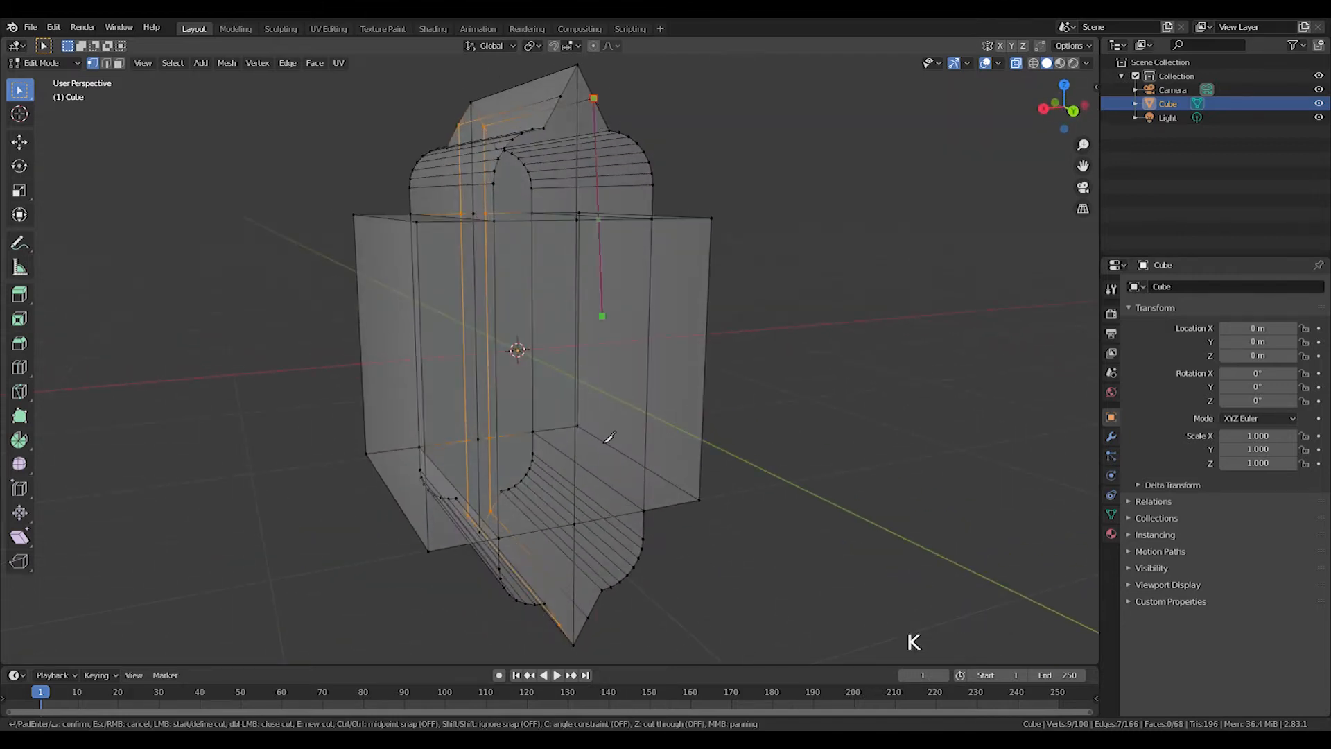
click(588, 618)
key(Return)
key(k)
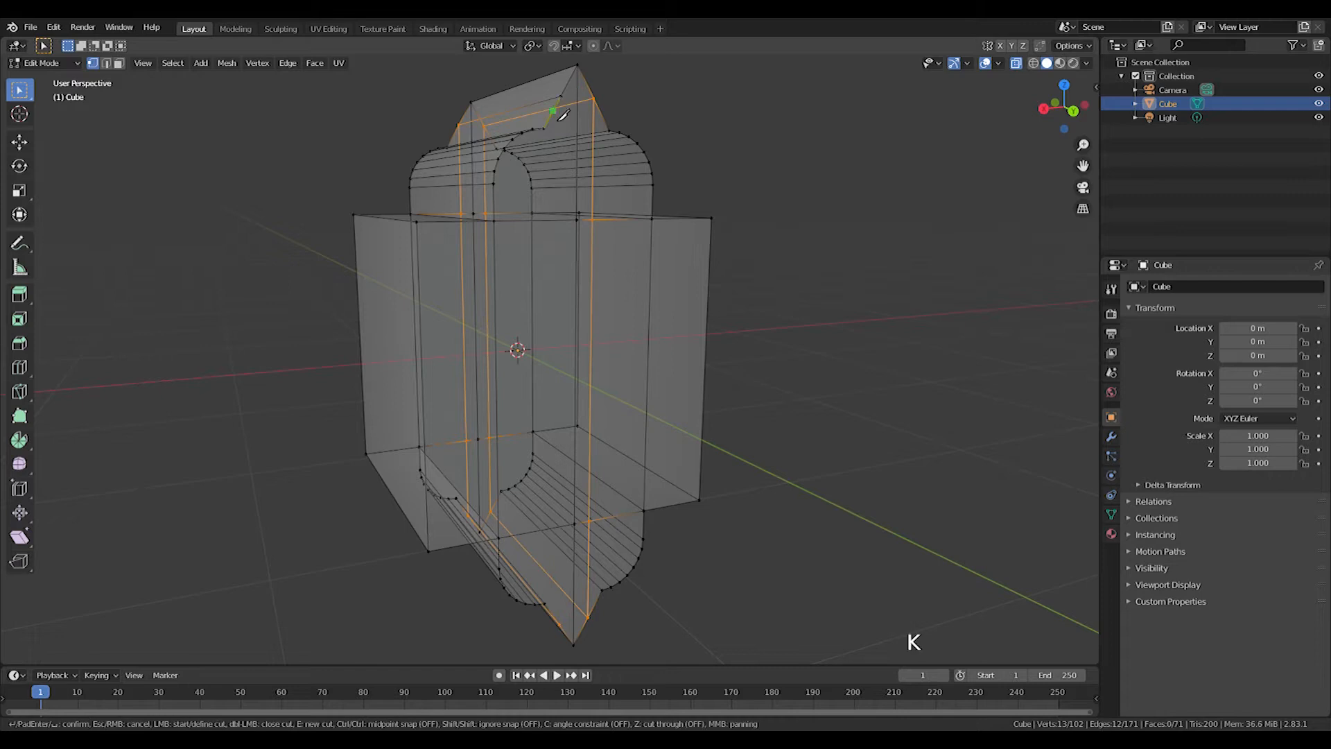
right_click(568, 633)
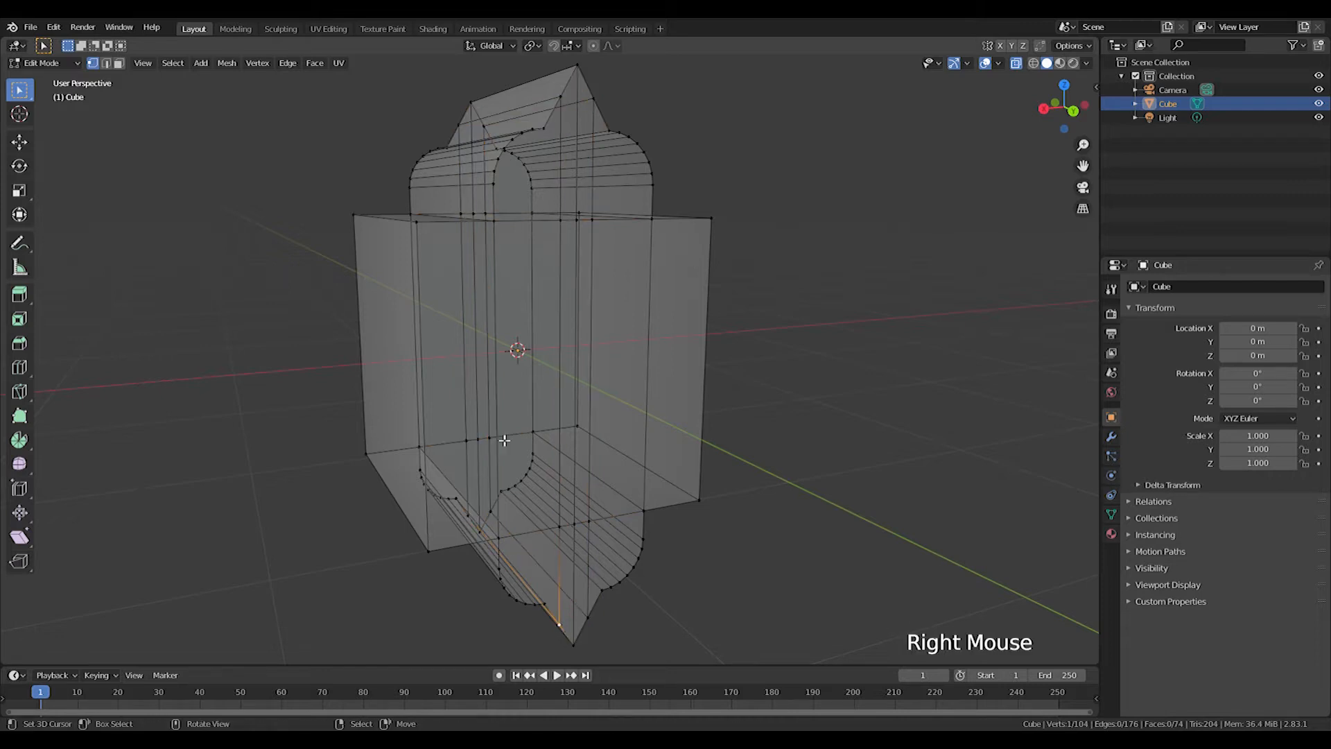
Select the four middle edges on the points' slopes in front view and try a seven-segment bevel on them
middle_drag(567, 633, 768, 411)
scroll(767, 411, down, 2)
key(KP_1)
click(573, 166)
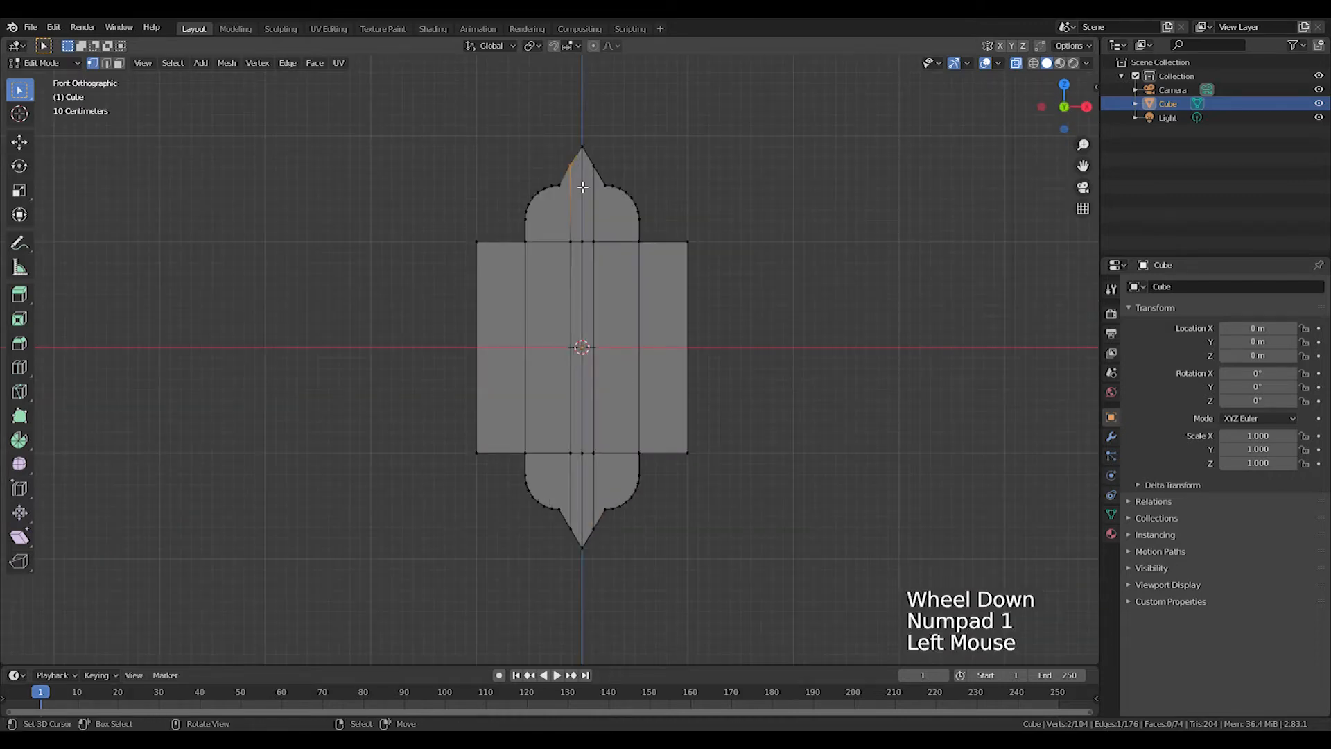
shift+drag(586, 154, 608, 185)
shift+drag(617, 560, 617, 559)
scroll(617, 559, up, 3)
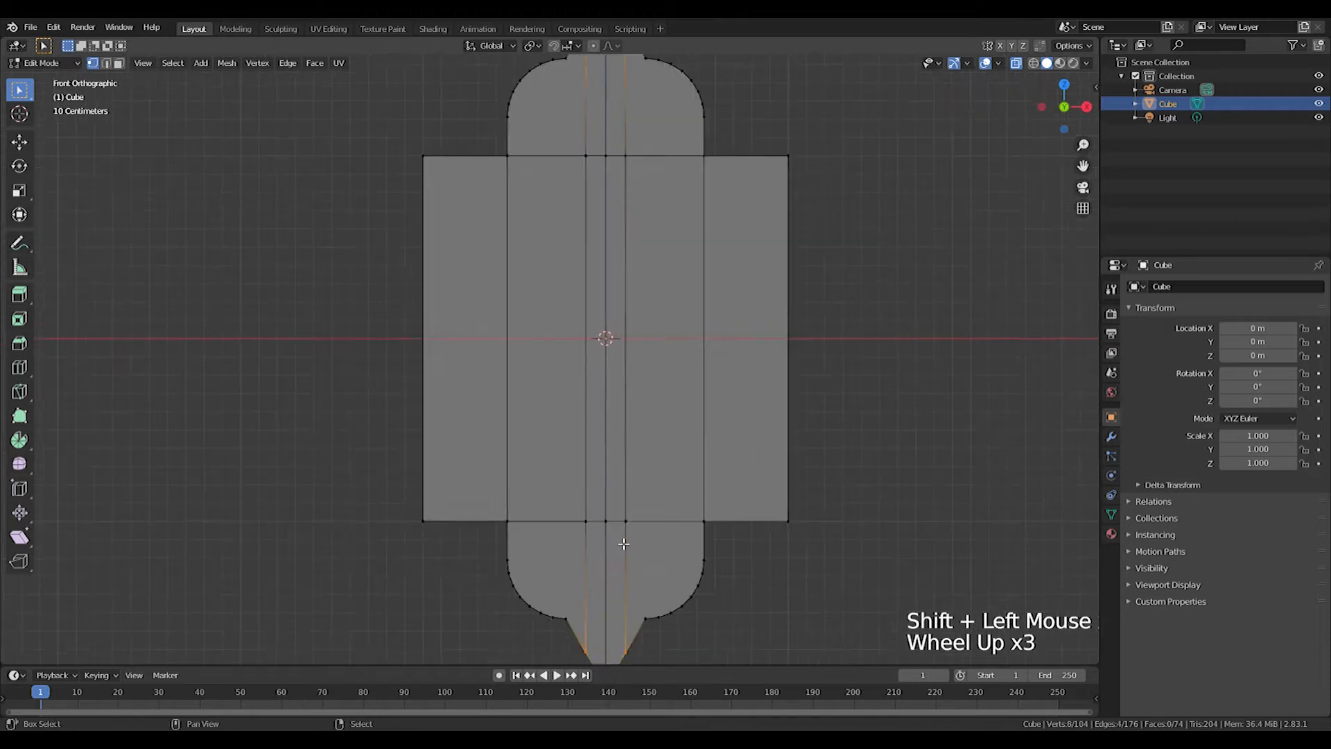
shift+middle_drag(601, 465, 594, 416)
scroll(595, 415, down, 1)
key(ctrl+b)
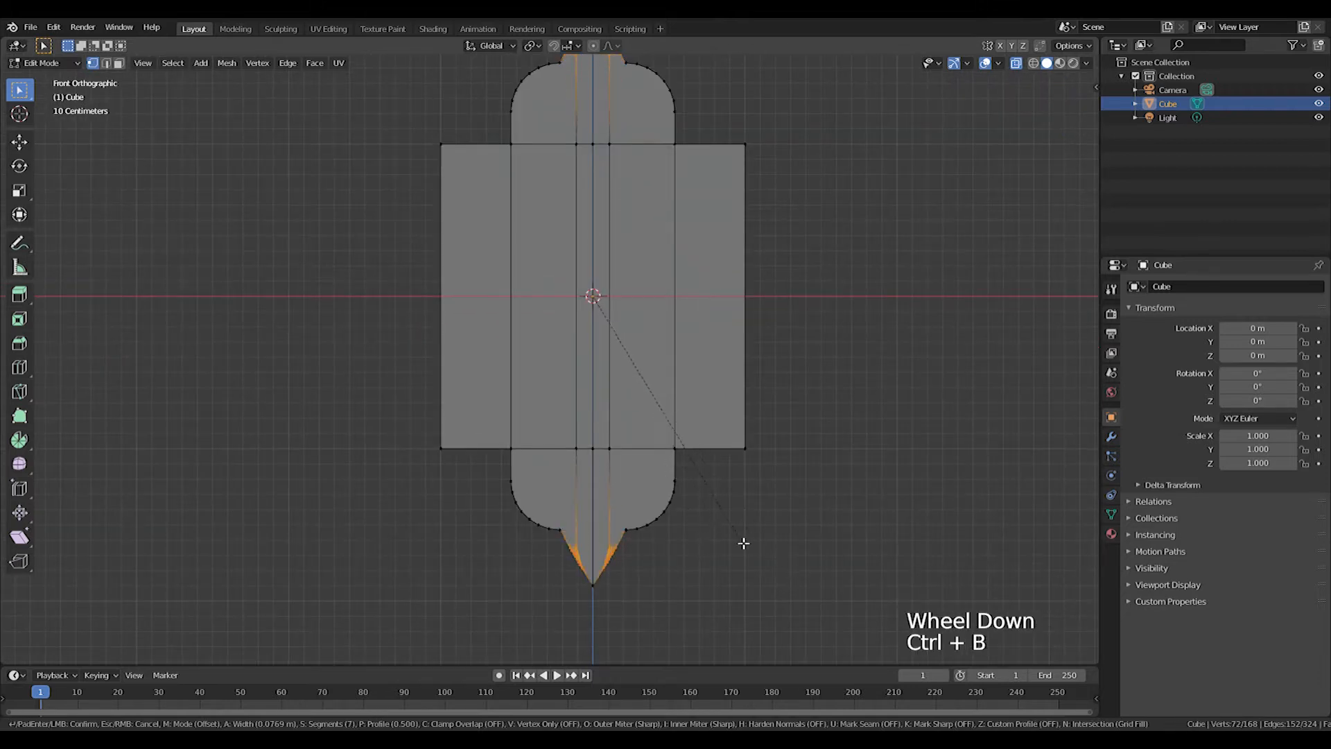
Scale the four selected slope edges along Z and X so the sides of both points bend slightly inward
key(s)
key(z)
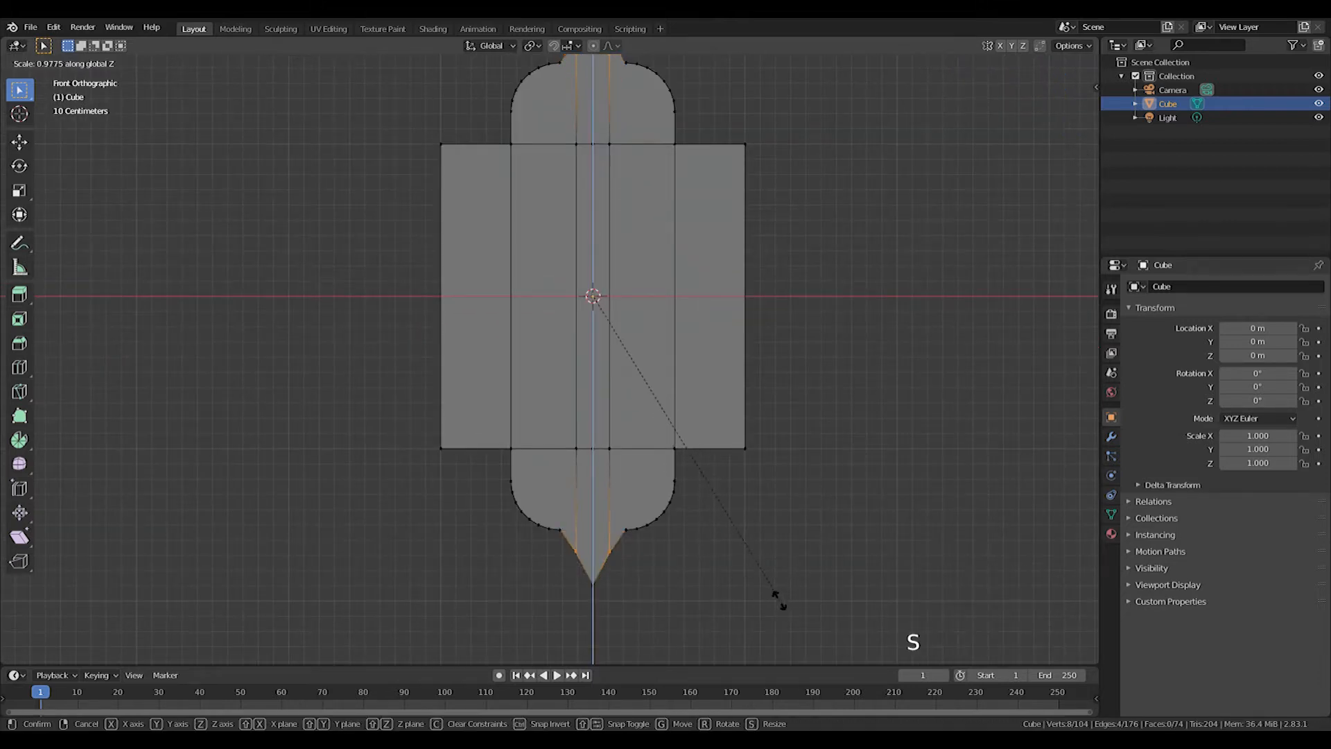
click(765, 586)
key(s)
key(x)
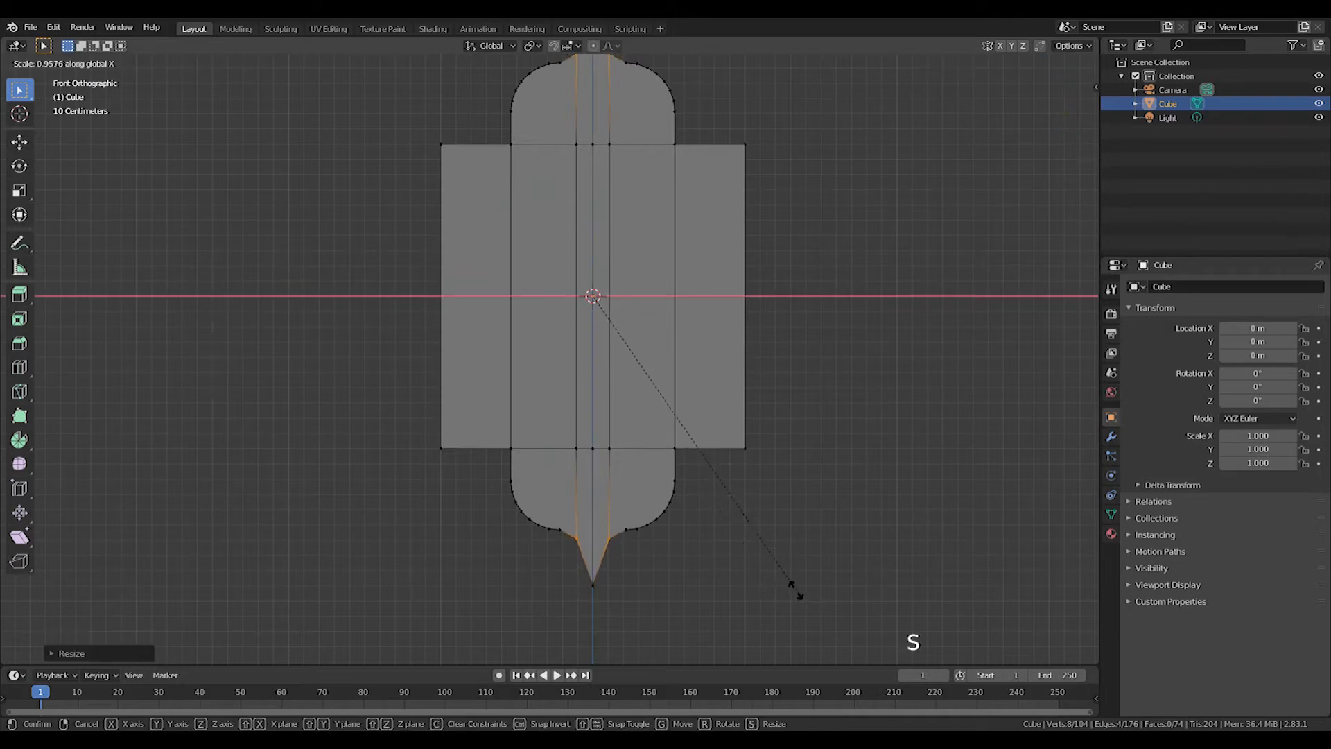
click(750, 576)
key(s)
key(z)
click(766, 592)
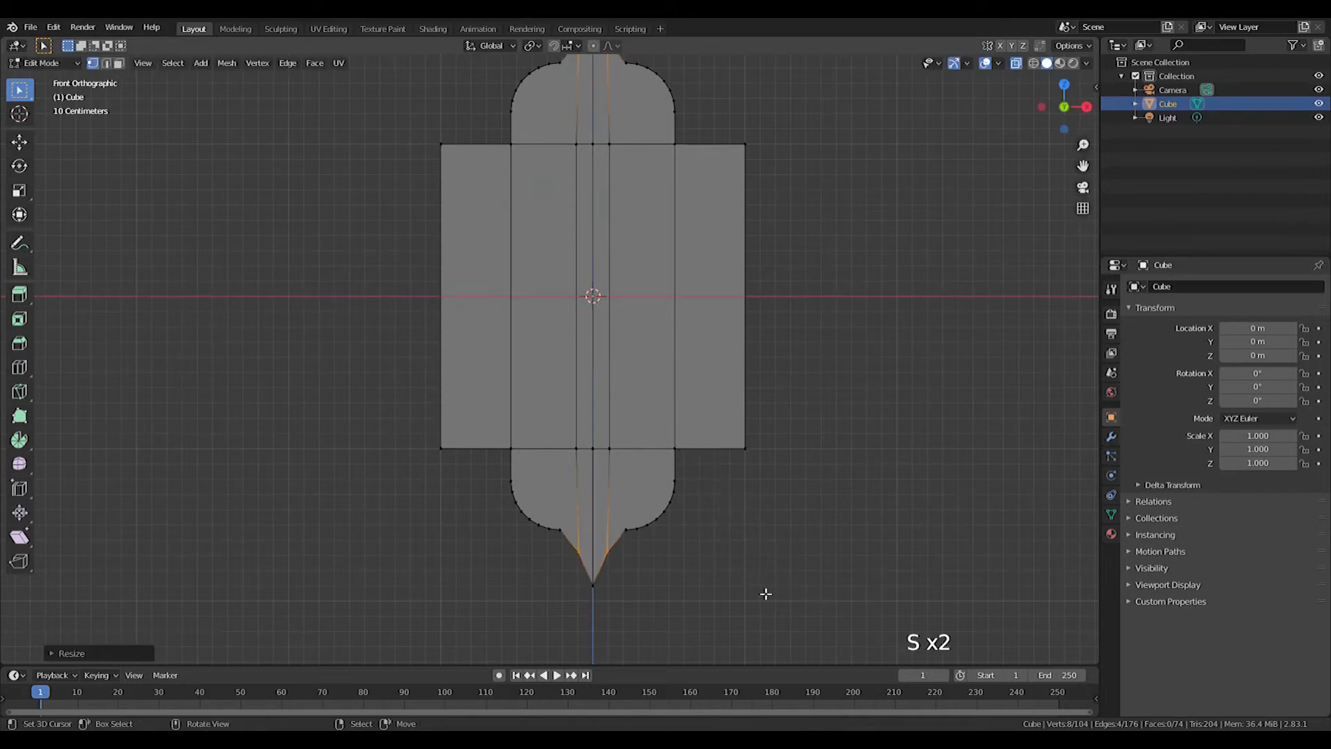
Bevel the four slope edges with seven segments and adjust the bevelled faces by scaling them along Z
key(ctrl+b)
click(820, 598)
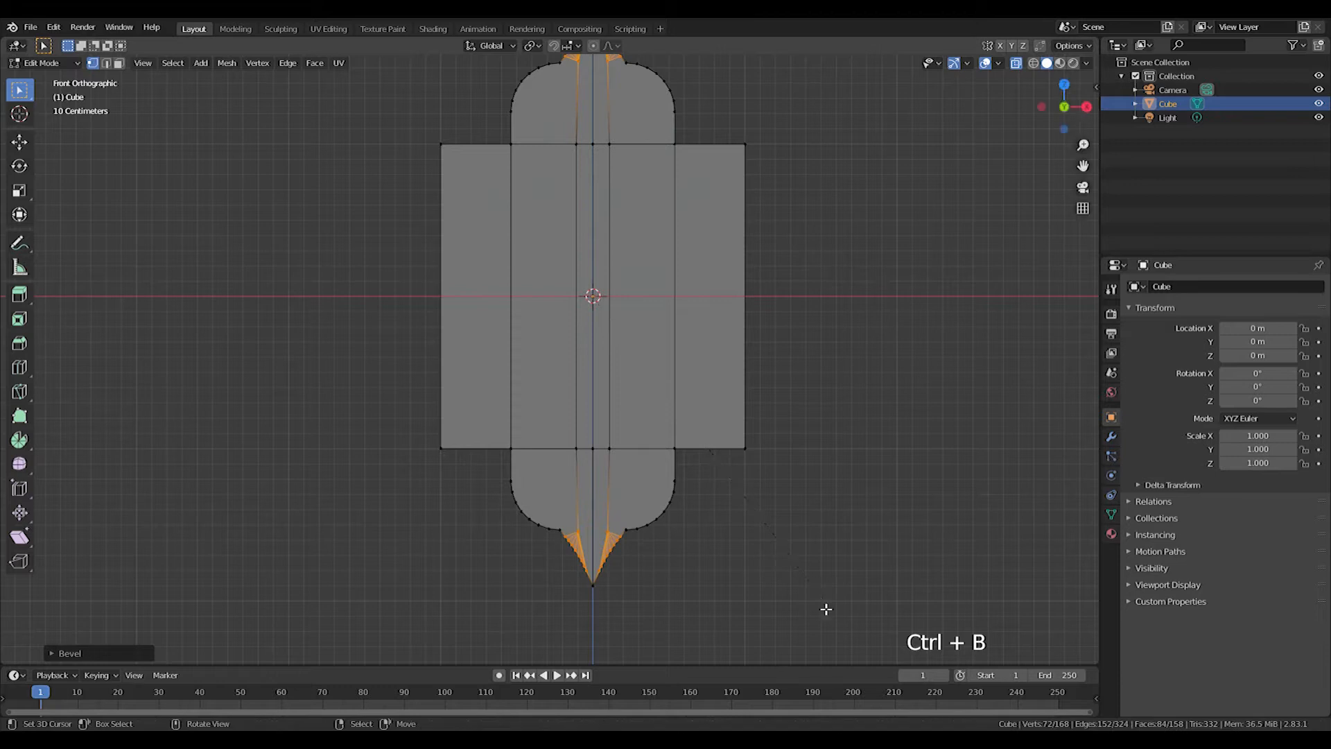
key(s)
key(z)
click(837, 628)
key(Tab)
middle_drag(626, 571, 631, 442)
key(Tab)
key(KP_1)
scroll(636, 565, up, 5)
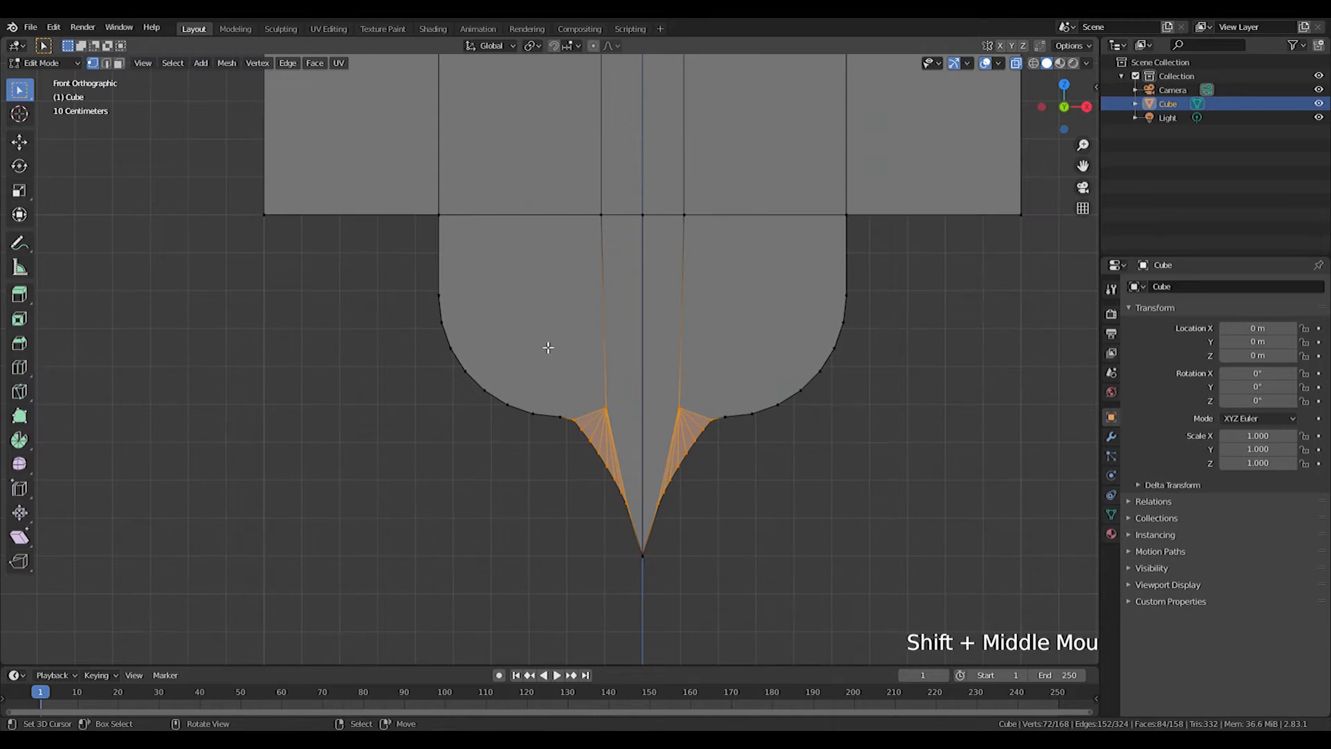
scroll(547, 347, down, 2)
key(s)
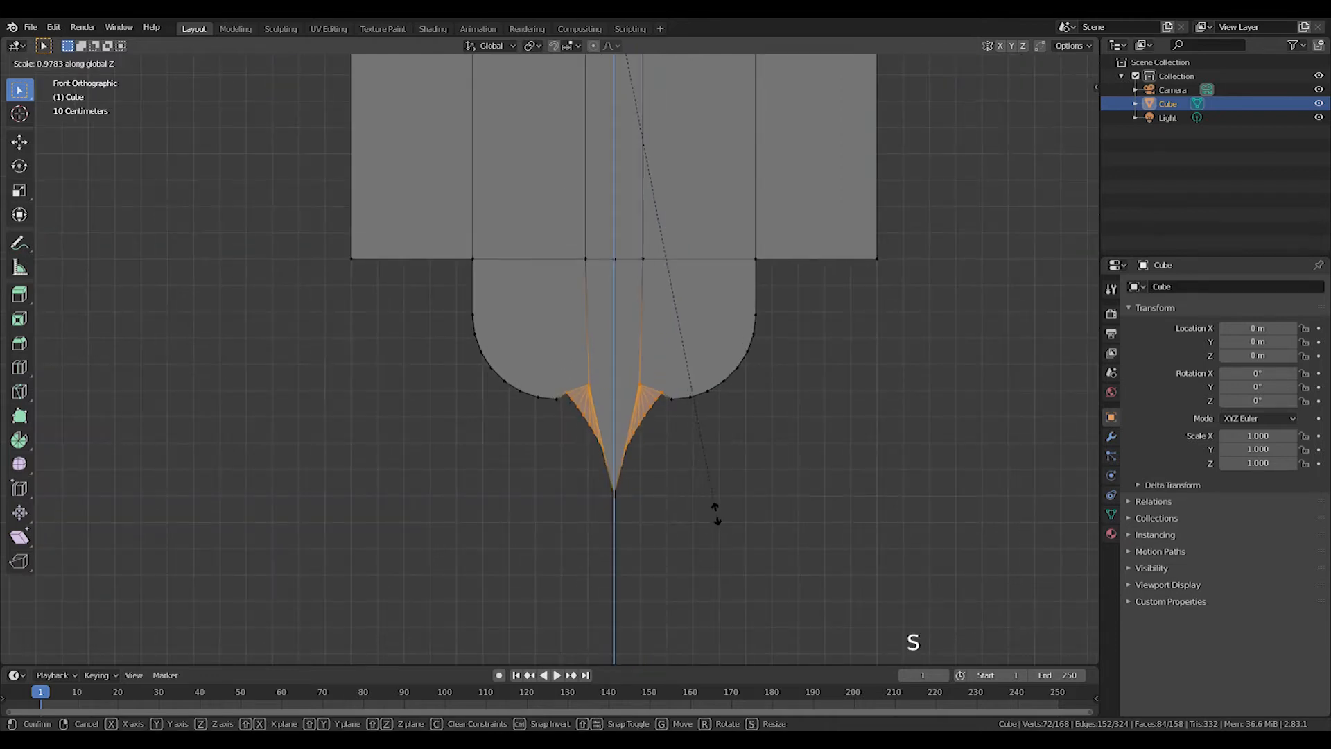
key(s)
right_click(762, 499)
Set the transform pivot to Median Point and scale the bevelled slope faces along Z
click(532, 45)
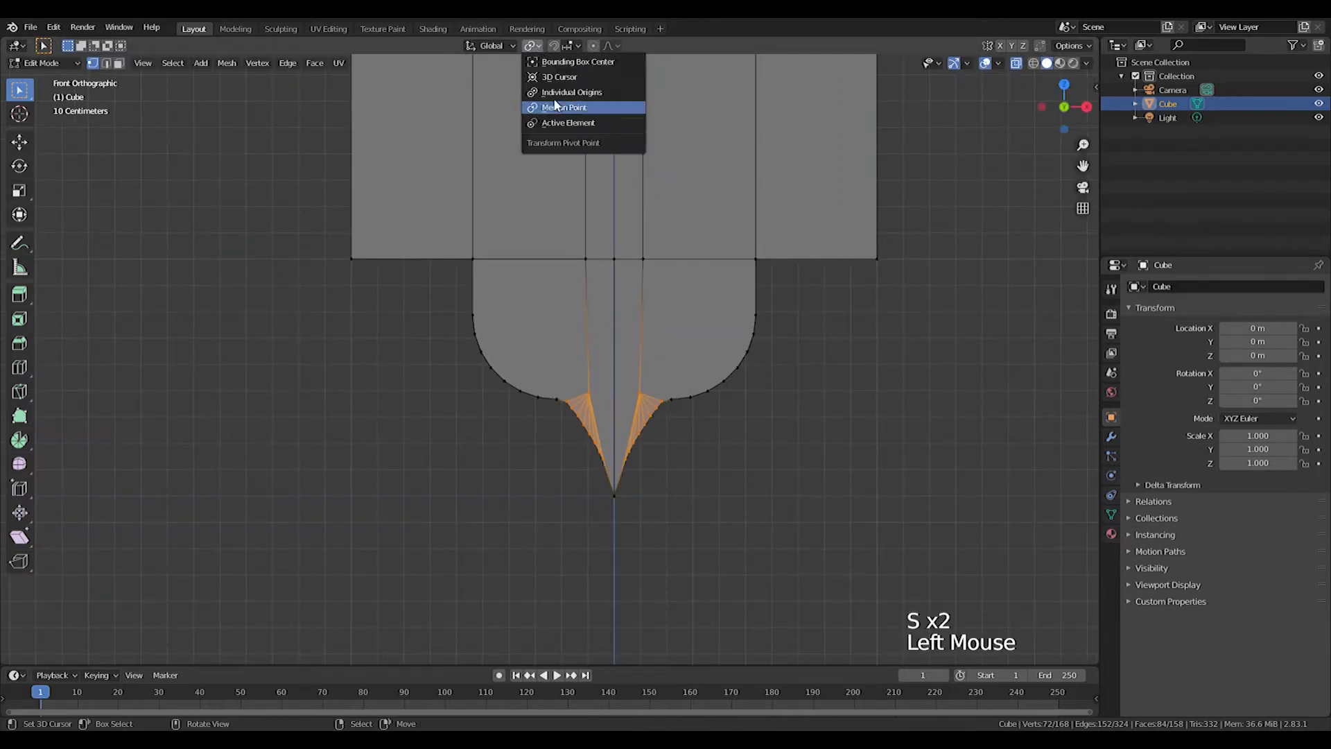
click(555, 105)
key(s)
key(z)
click(701, 379)
Add the outermost vertices of the bottom and top points to the selection with circle select
key(c)
click(624, 506)
right_click(624, 506)
scroll(624, 505, down, 6)
shift+middle_drag(610, 190, 622, 391)
key(c)
click(591, 264)
right_click(591, 264)
shift+middle_drag(708, 577, 734, 437)
Try scaling the selected faces and tip vertices of both points along Z
key(s)
key(z)
click(661, 357)
scroll(683, 470, up, 4)
key(g)
right_click(782, 529)
Check the overall shape in Object Mode and undo the last scaling of the points
key(Tab)
scroll(782, 529, down, 2)
middle_drag(782, 529, 762, 388)
scroll(890, 432, down, 1)
scroll(888, 428, down, 1)
middle_drag(762, 388, 701, 297)
scroll(701, 297, up, 3)
key(KP_1)
key(ctrl+z)
key(ctrl+z)
Scale both selected points slightly inward along Z and check the shape in Object Mode
key(s)
key(z)
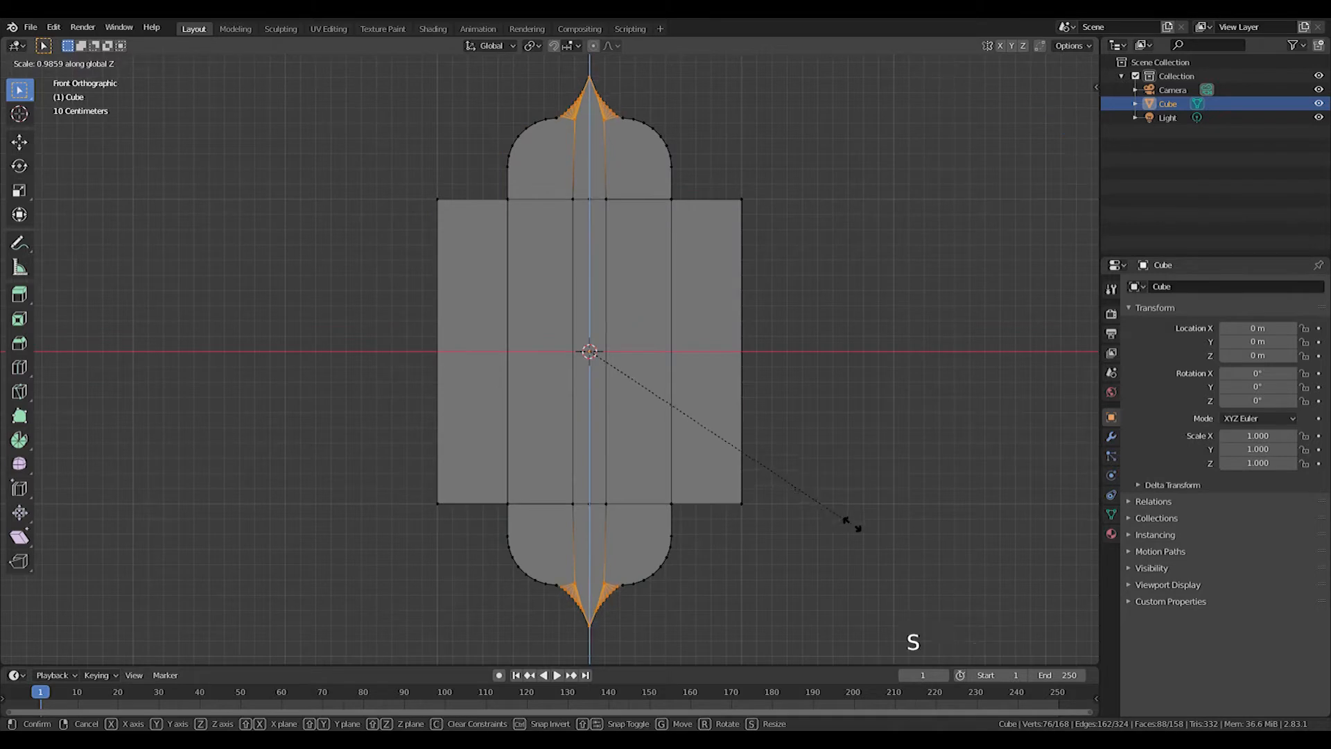
key(Tab)
mouse_move(855, 526)
middle_down()
mouse_move(753, 513)
mouse_move(817, 552)
mouse_move(839, 535)
middle_up()
key(KP_1)
key(Tab)
Add two horizontal loop cuts around the main block and spread them apart along Z by a factor of about 1.63
shift+middle_drag(734, 397, 716, 430)
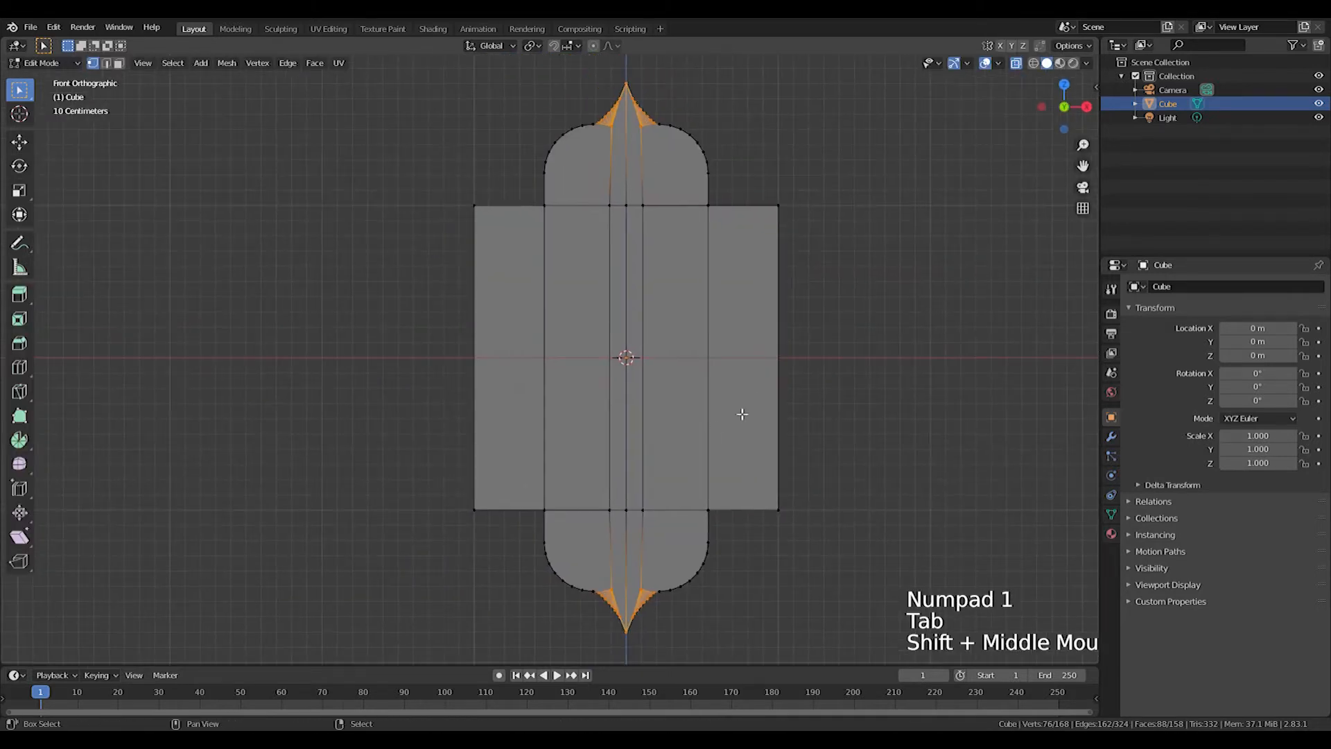
key(ctrl+r)
click(738, 347)
right_click(737, 347)
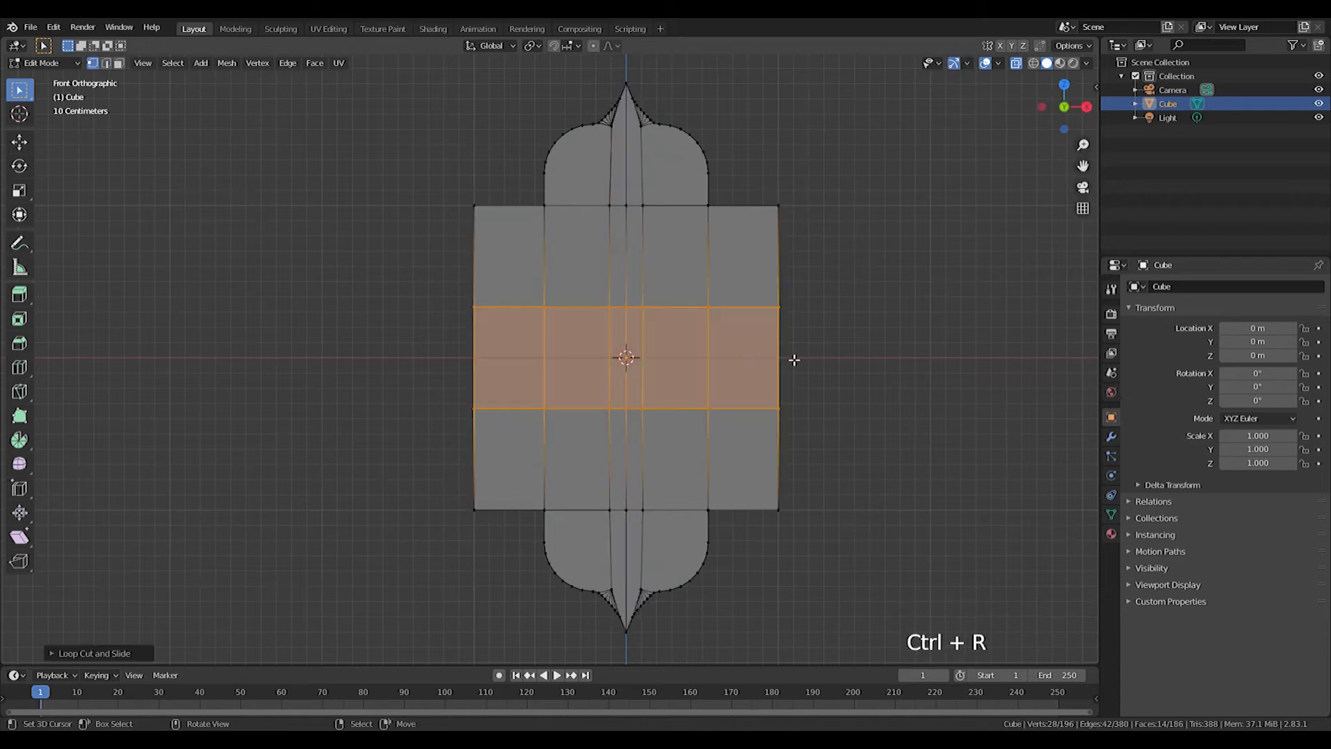
key(s)
key(z)
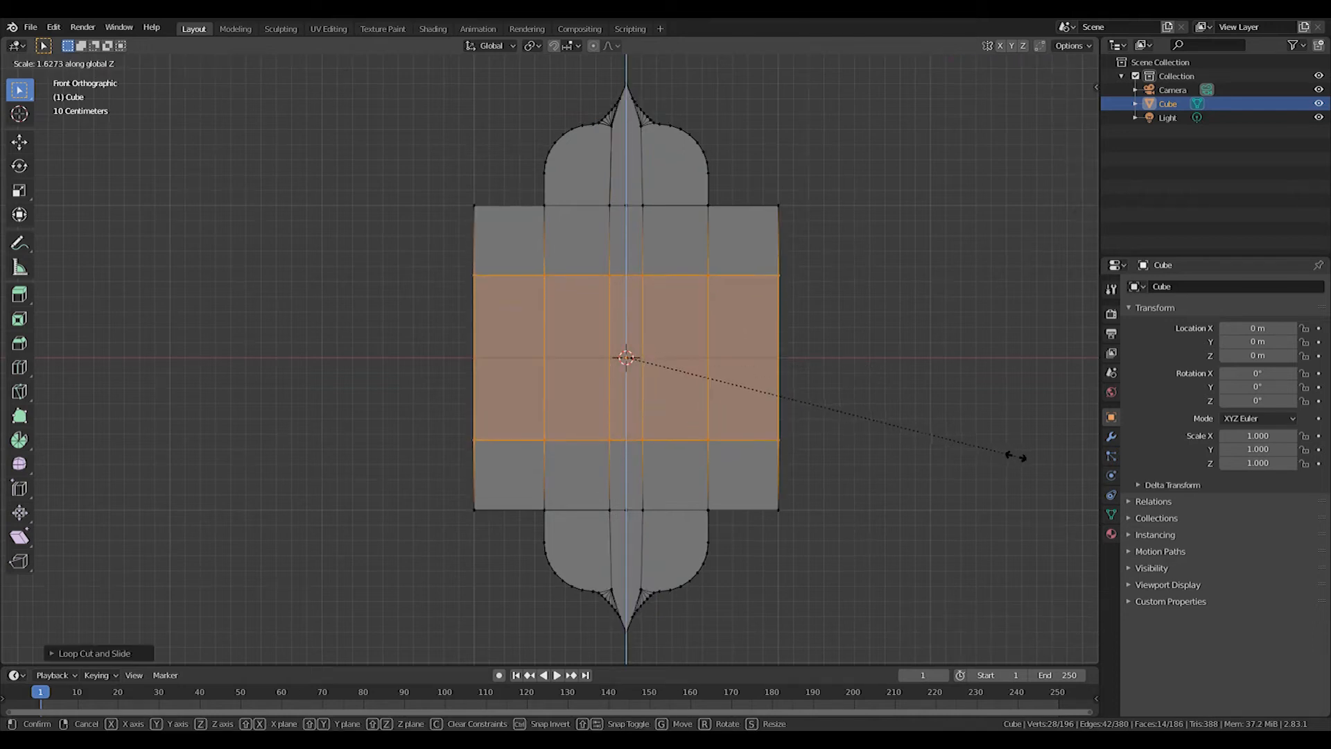
click(1019, 458)
Extrude the middle faces on the block's left and right sides and scale them outward along X by about 1.48
shift+middle_drag(963, 466, 960, 450)
drag(424, 228, 499, 444)
click(106, 62)
drag(425, 238, 505, 425)
shift+click(735, 435)
shift+drag(766, 212, 835, 450)
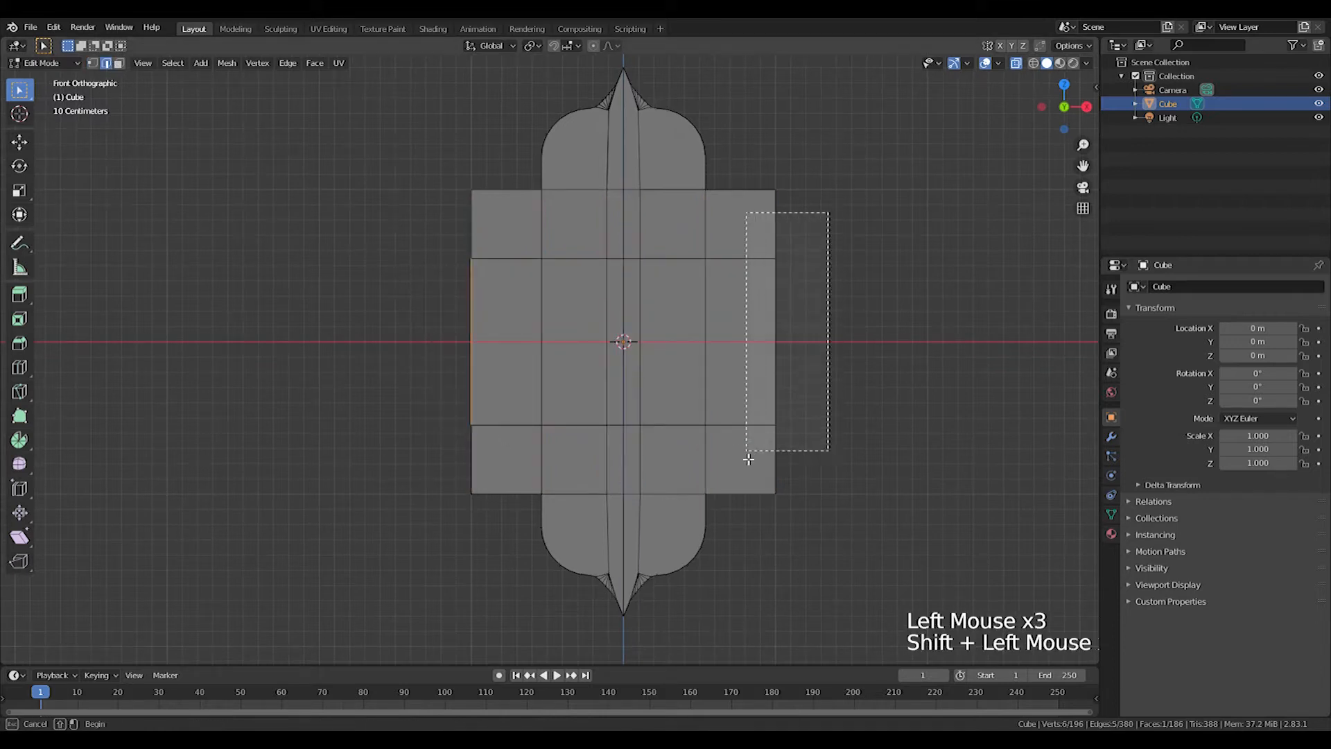
key(e)
right_click(837, 442)
key(x)
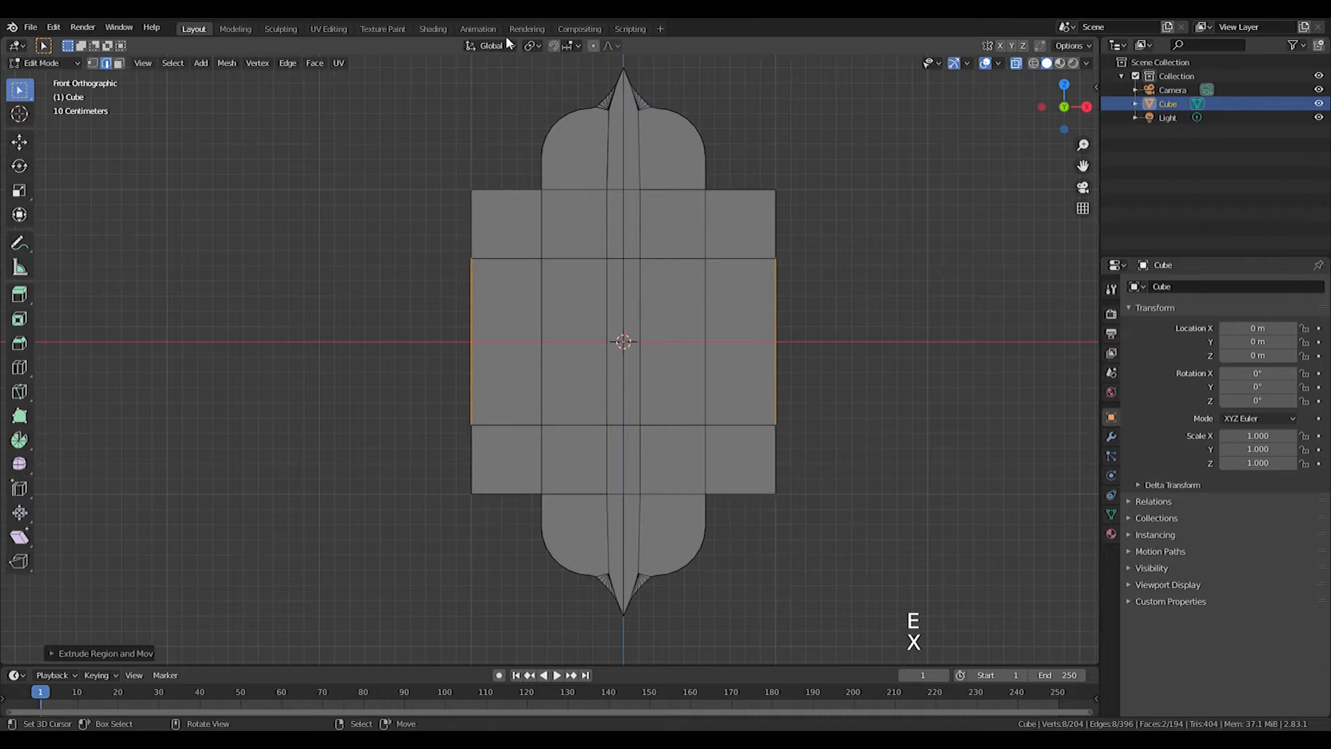
click(533, 46)
key(s)
key(x)
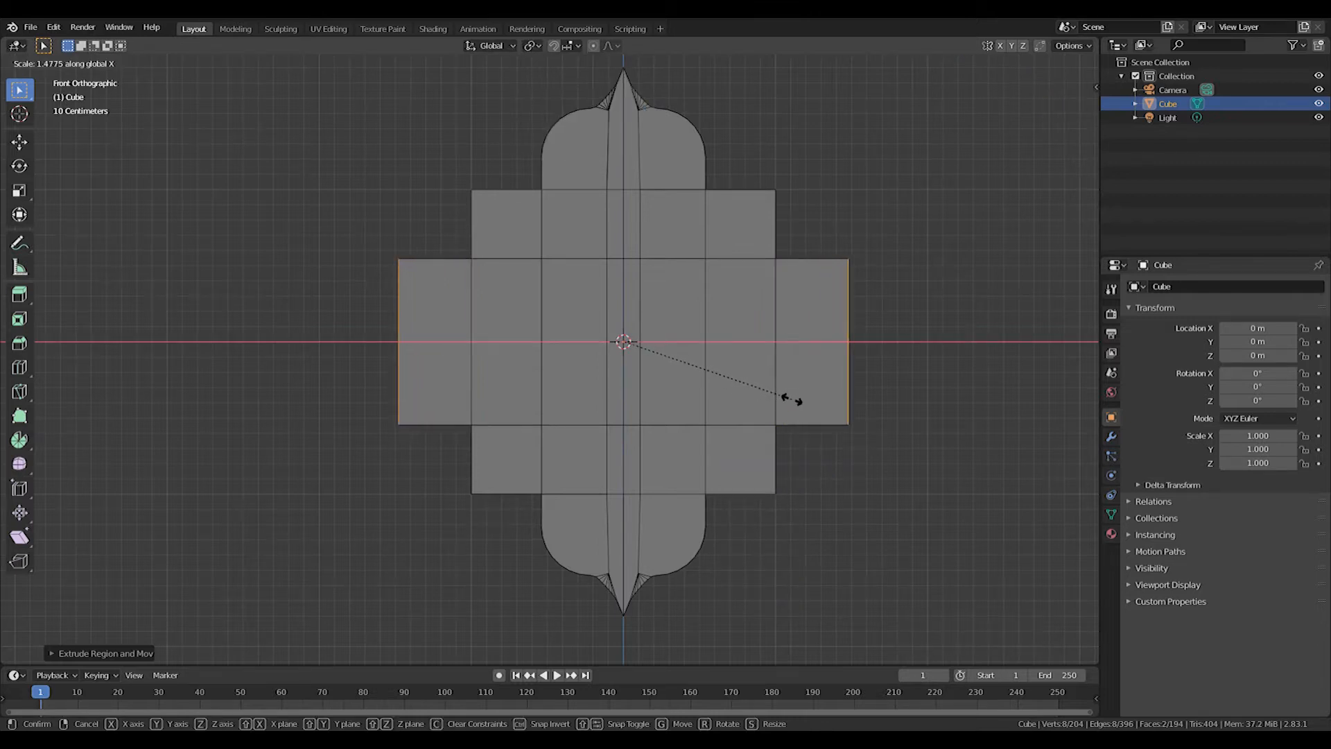
click(791, 398)
Round the outer corners of both side extensions with a seven-segment bevel about 0.41 m wide and return to Object Mode
click(386, 431)
shift+click(817, 225)
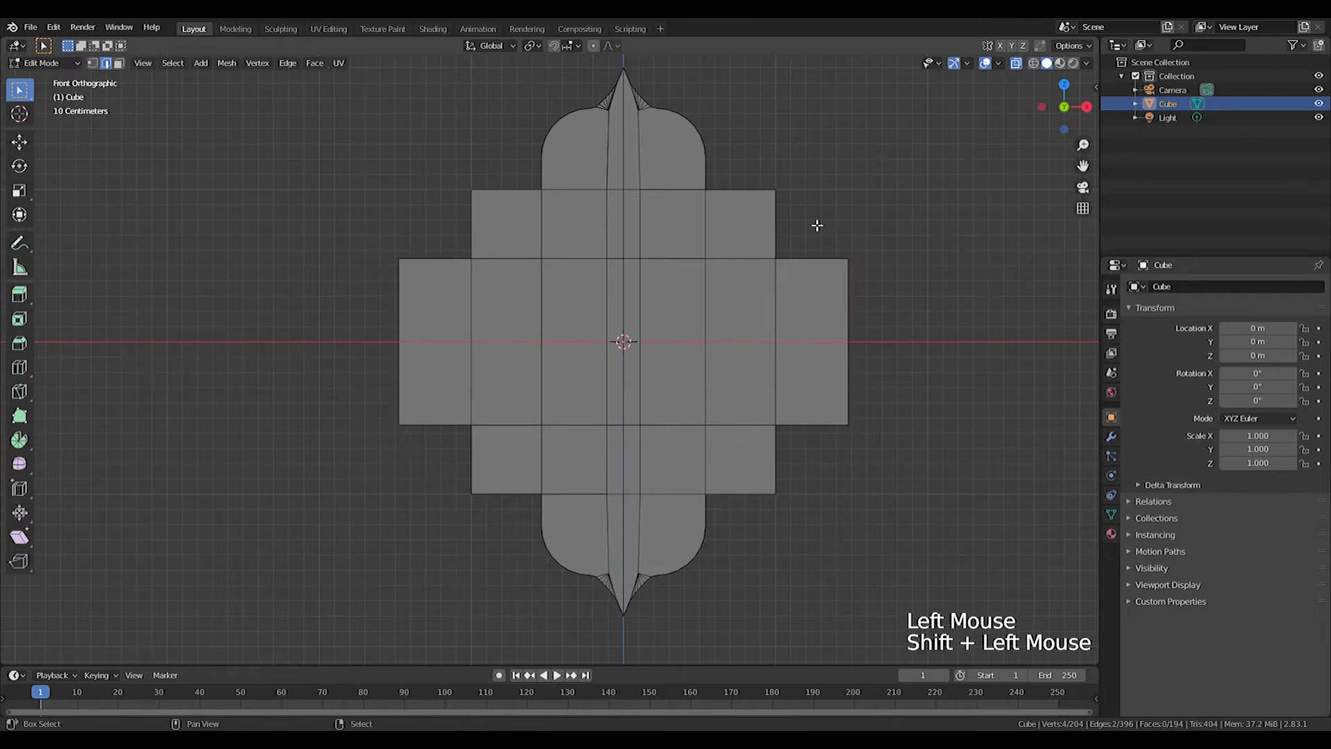
key(ctrl+b)
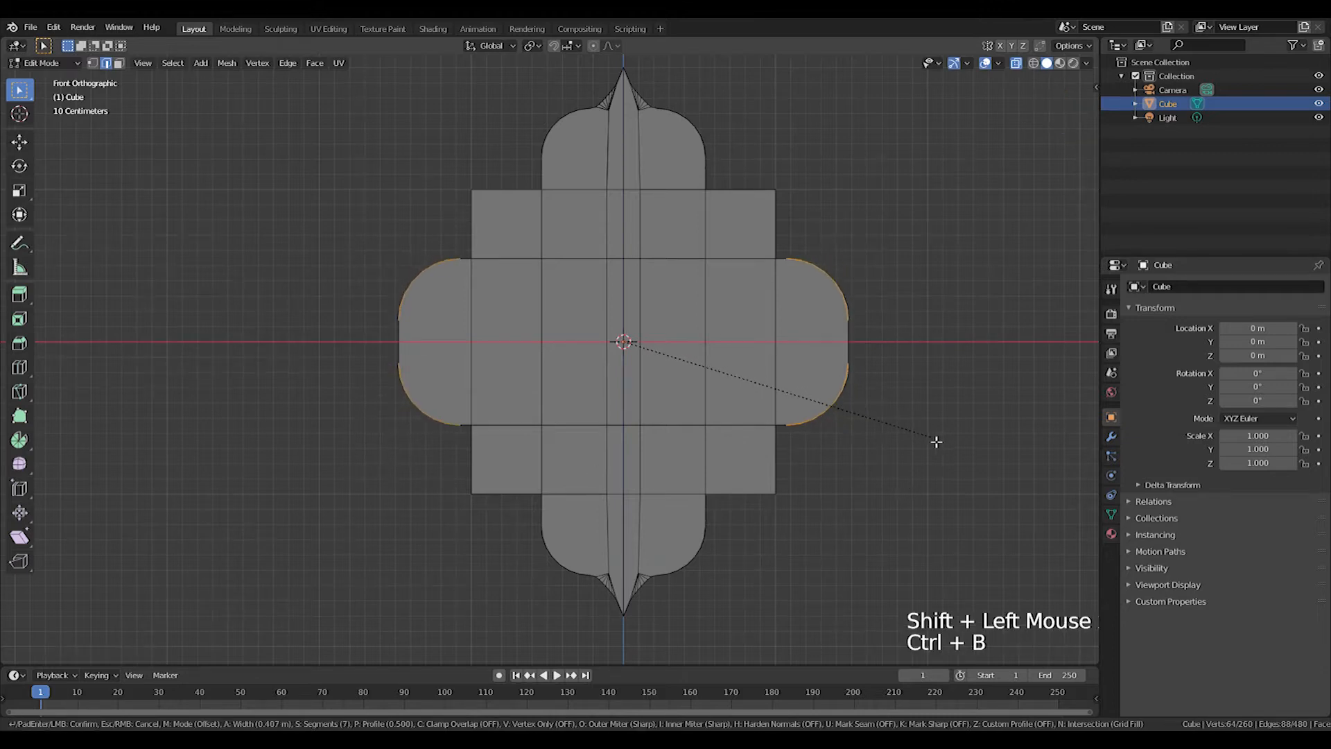
key(Tab)
scroll(926, 422, down, 2)
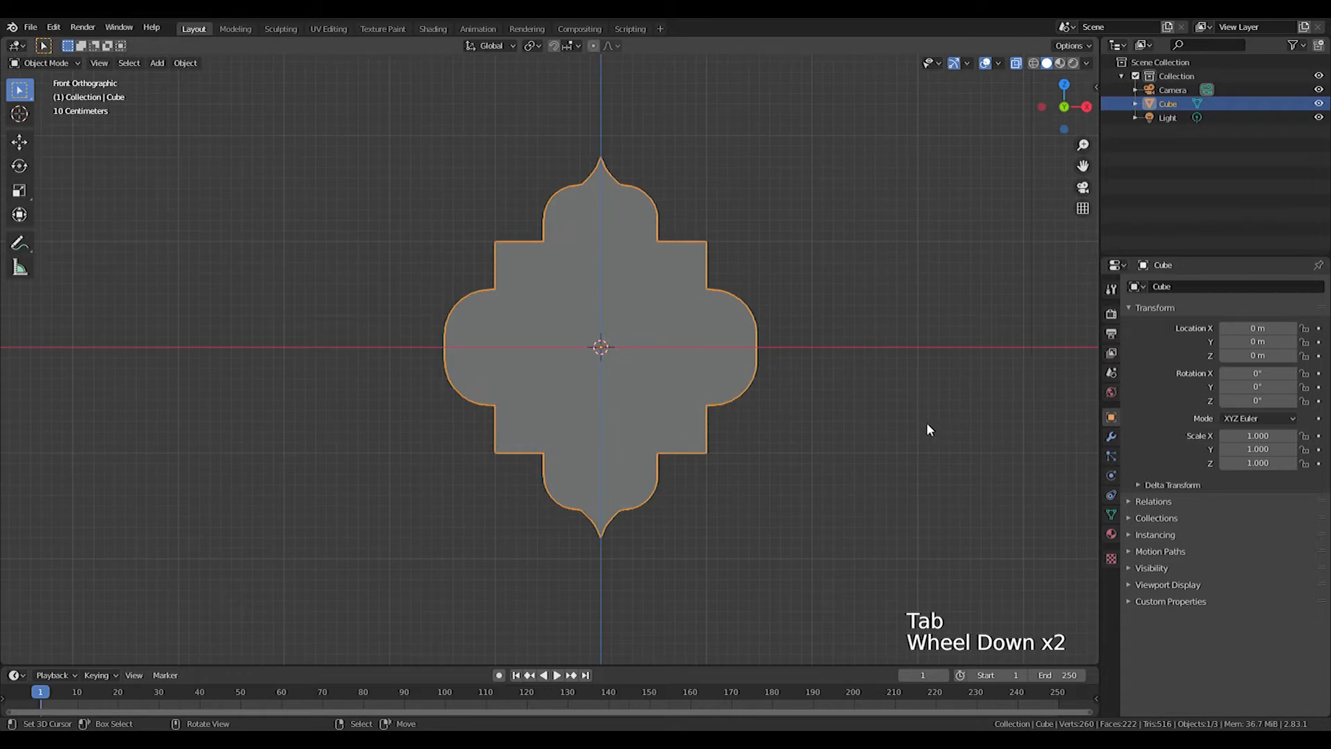
Scale the tile shape along Z by about 0.955 in Object Mode
scroll(811, 408, up, 1)
key(Tab)
key(Tab)
key(s)
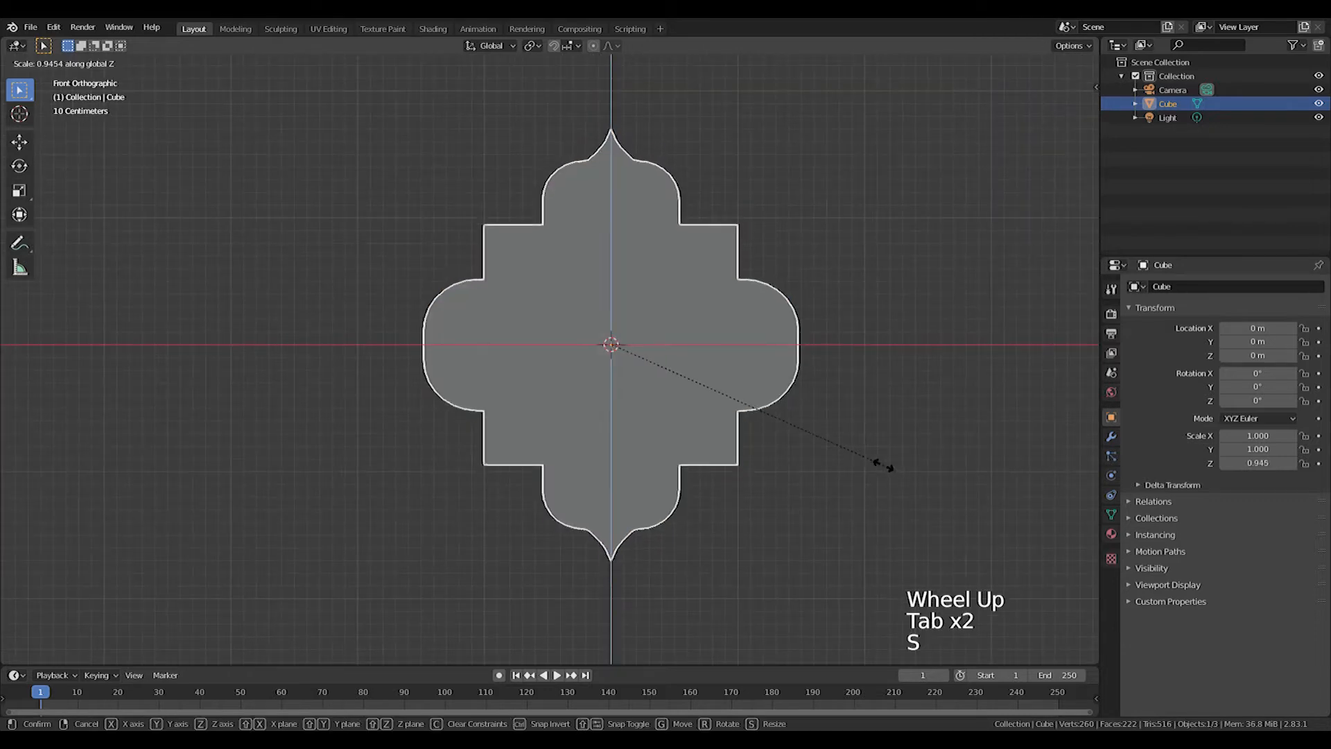
click(887, 464)
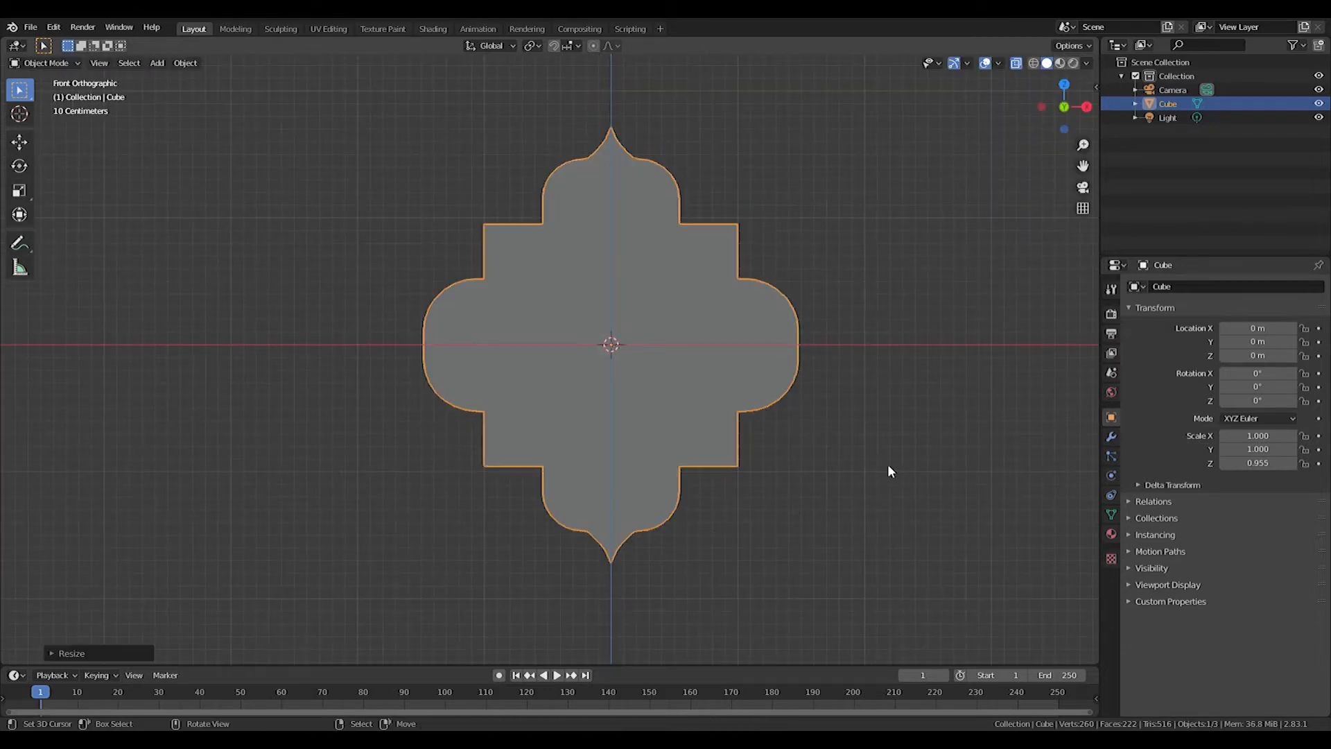
Examine the tile shape's proportions from the front, at an angle and from different distances
key(Tab)
middle_drag(918, 469, 780, 420)
scroll(841, 466, down, 3)
key(Tab)
key(KP_1)
scroll(778, 419, down, 4)
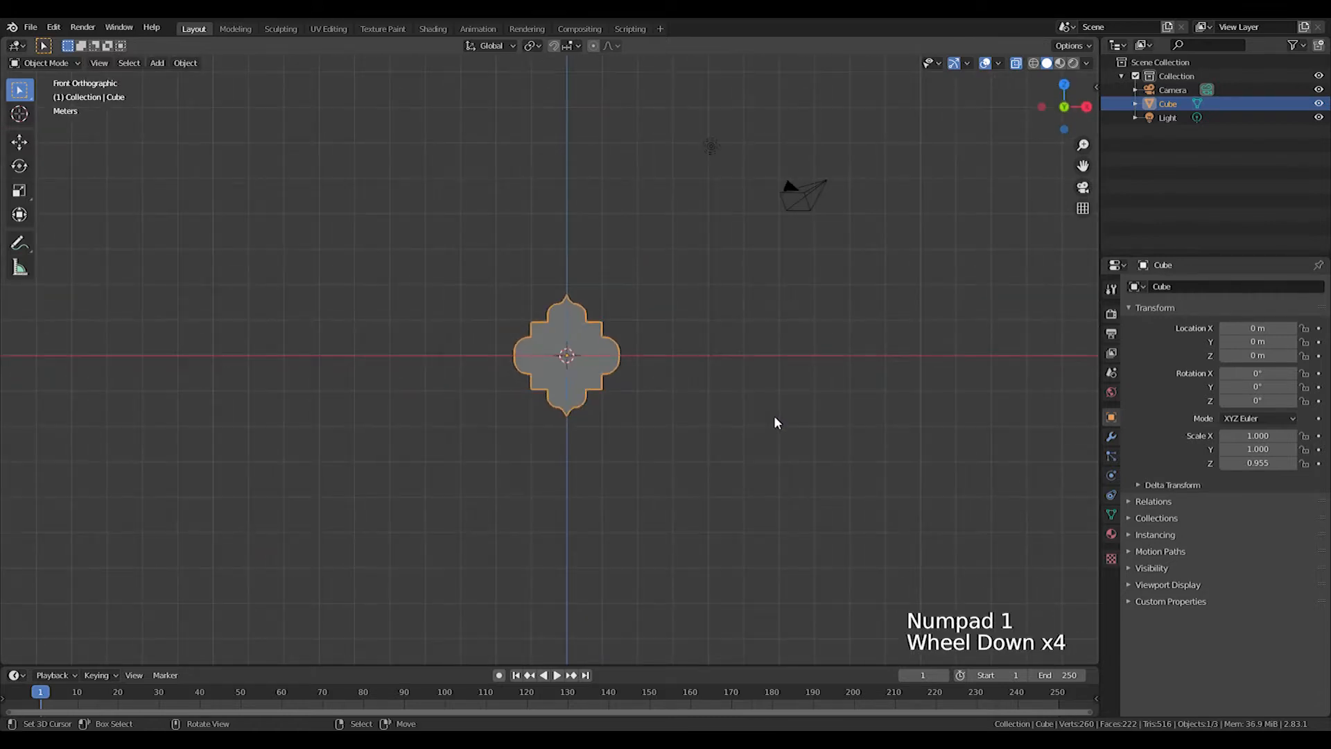
scroll(636, 346, up, 6)
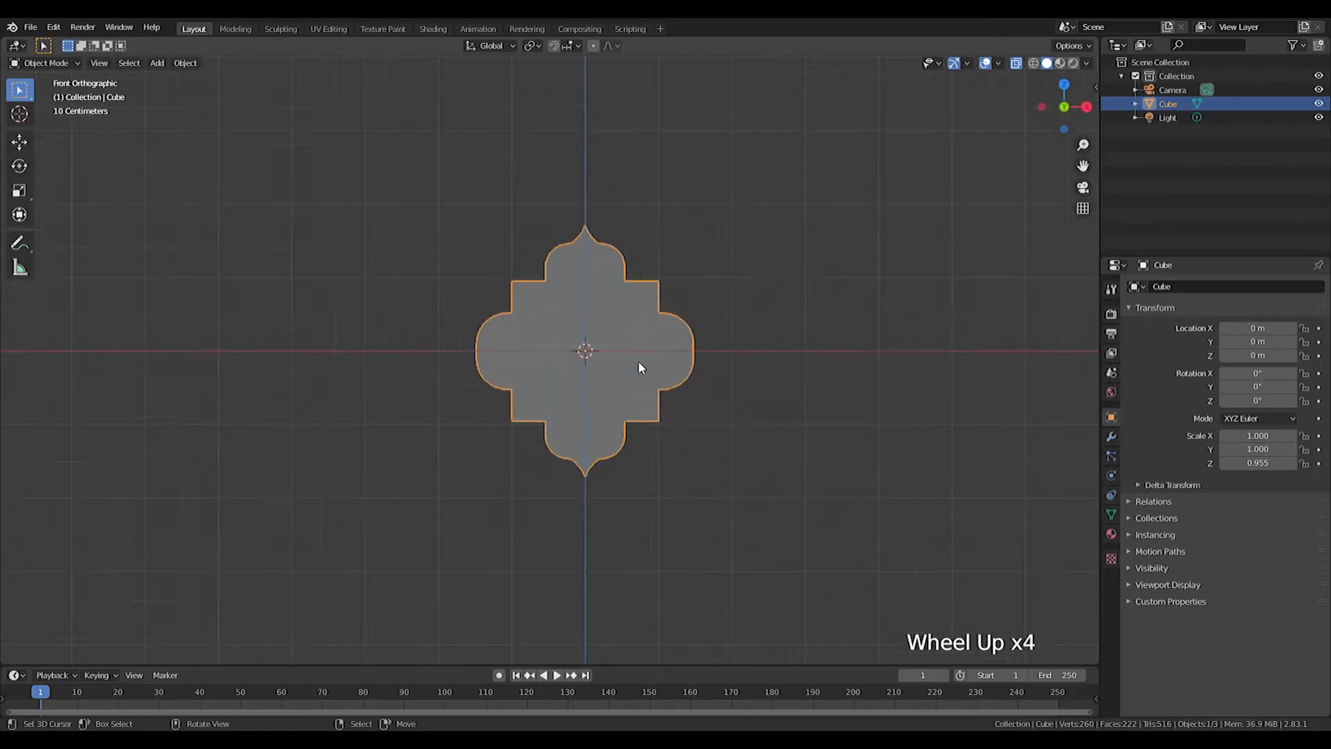
scroll(650, 379, down, 3)
key(Tab)
key(Tab)
middle_drag(675, 376, 564, 369)
Add a cube at the tile's centre and scale it up uniformly by about 21.5
key(shift+a)
mouse_move(516, 382)
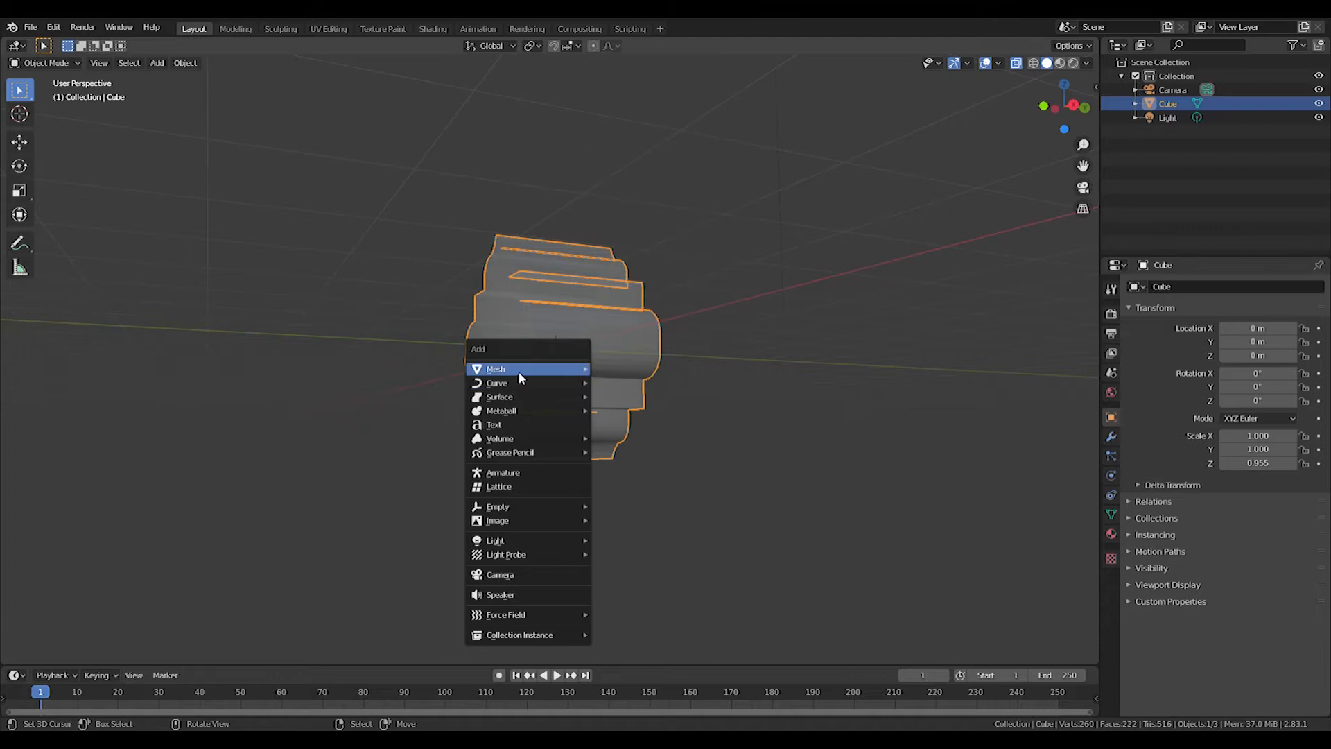
click(610, 383)
middle_drag(739, 405, 621, 371)
key(KP_1)
key(s)
key(Escape)
scroll(345, 395, down, 7)
key(s)
click(801, 370)
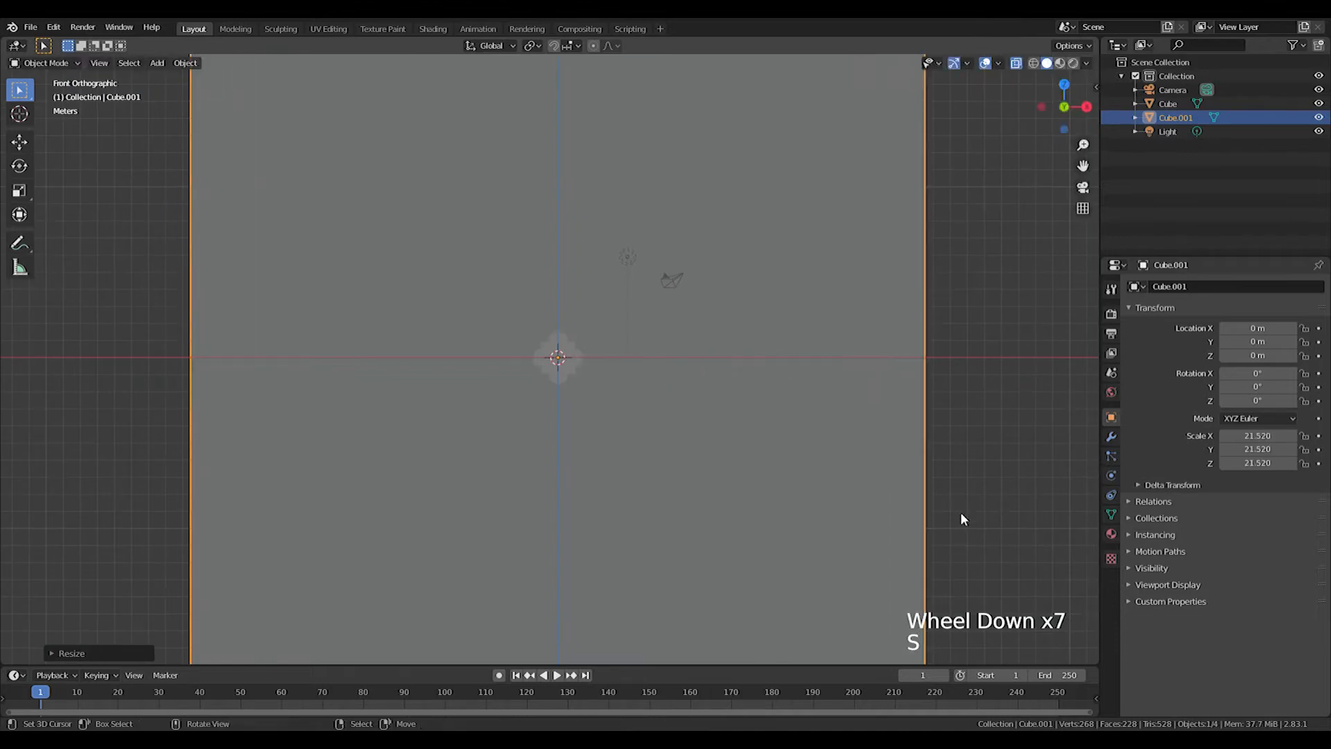
Flatten the large cube into a wall slab by scaling it along Z to about 13.37 and along Y to about 1.11
key(s)
key(z)
click(808, 445)
middle_drag(835, 436, 648, 449)
scroll(648, 449, up, 2)
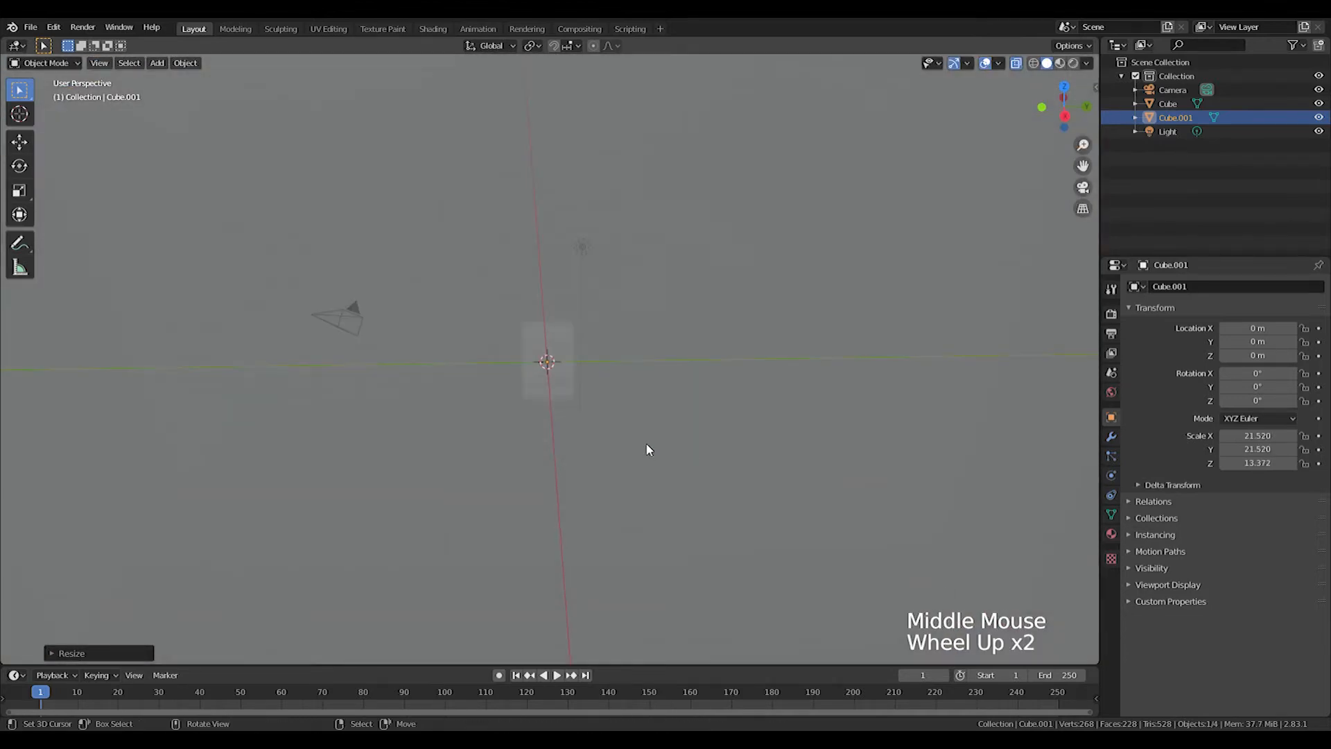
scroll(693, 455, down, 6)
key(s)
key(y)
click(555, 365)
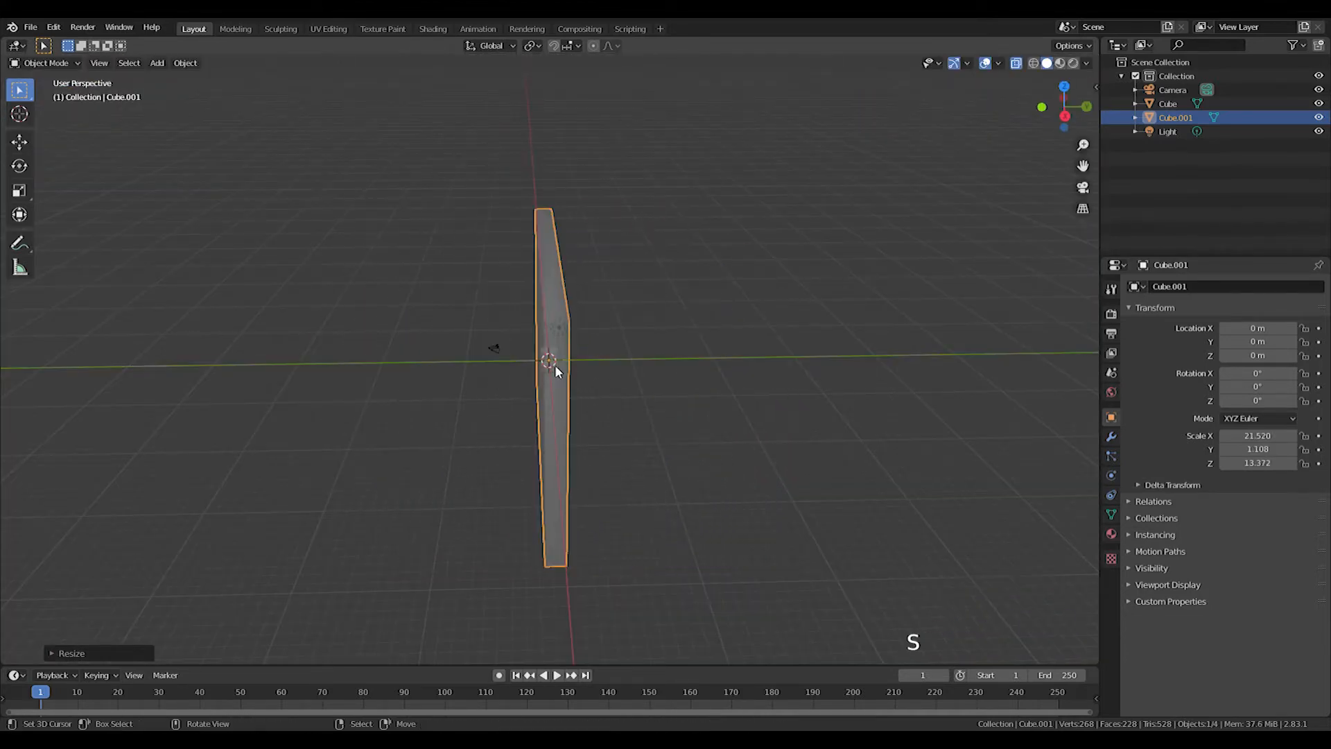
Switch the viewport to material preview shading and make the wall slab thinner along Y
key(KP_0)
scroll(561, 359, up, 3)
middle_drag(560, 360, 700, 363)
scroll(698, 361, down, 2)
key(z)
mouse_move(683, 437)
middle_down()
mouse_move(638, 389)
mouse_move(664, 379)
mouse_move(639, 377)
middle_up()
key(s)
key(y)
click(599, 368)
Add a Difference Boolean modifier to the wall slab with the ornamental tile shape as the cutting object
middle_drag(832, 336, 939, 320)
scroll(676, 367, down, 2)
middle_drag(678, 372, 647, 375)
scroll(651, 372, up, 3)
scroll(652, 367, down, 3)
right_click(576, 360)
shift+right_click(726, 351)
right_click(875, 382)
click(1110, 437)
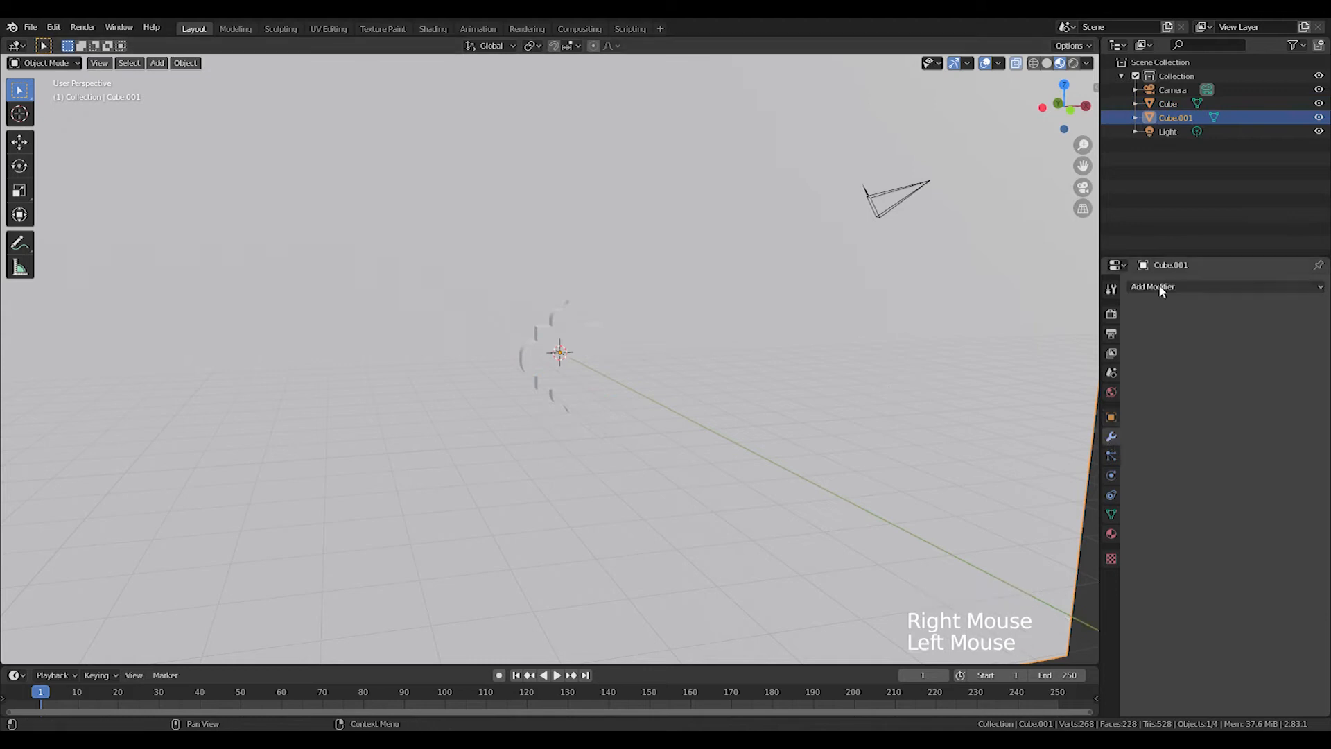
click(1227, 286)
click(1041, 347)
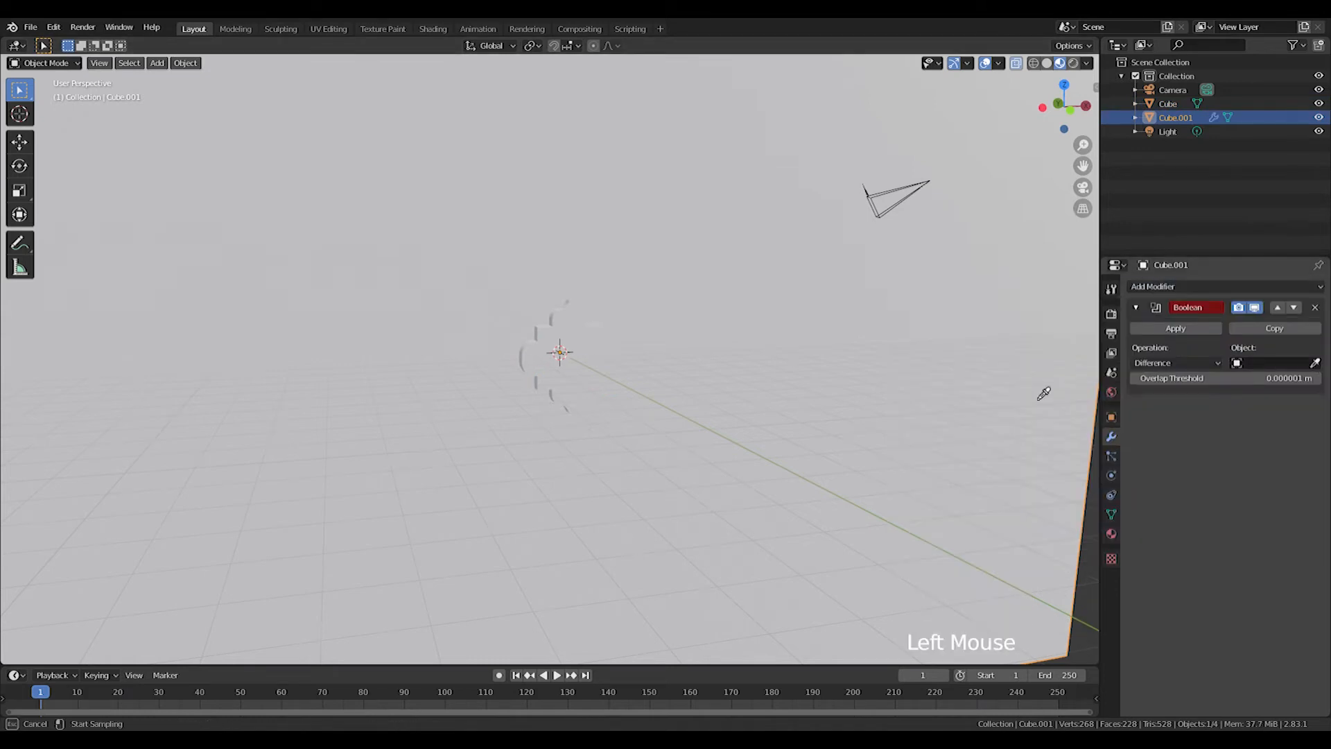
click(539, 368)
Hide the tile shape temporarily and examine the opening cut into the wall slab
middle_drag(539, 368, 651, 407)
right_click(564, 354)
key(h)
scroll(644, 381, up, 5)
scroll(640, 385, down, 2)
scroll(651, 407, down, 2)
scroll(654, 413, up, 6)
scroll(621, 427, down, 3)
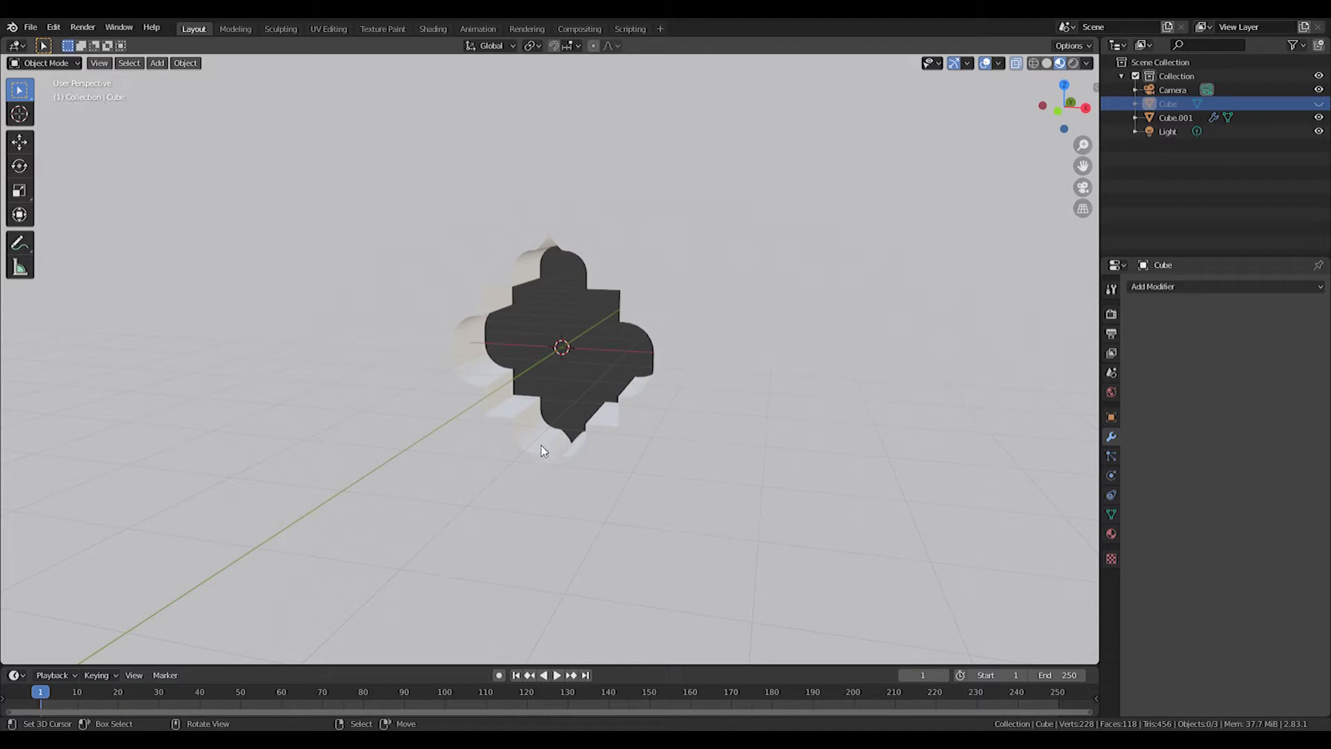
Unhide the tile shape and apply the Boolean modifier on the wall slab
key(alt+h)
middle_drag(607, 364, 588, 357)
right_click(588, 356)
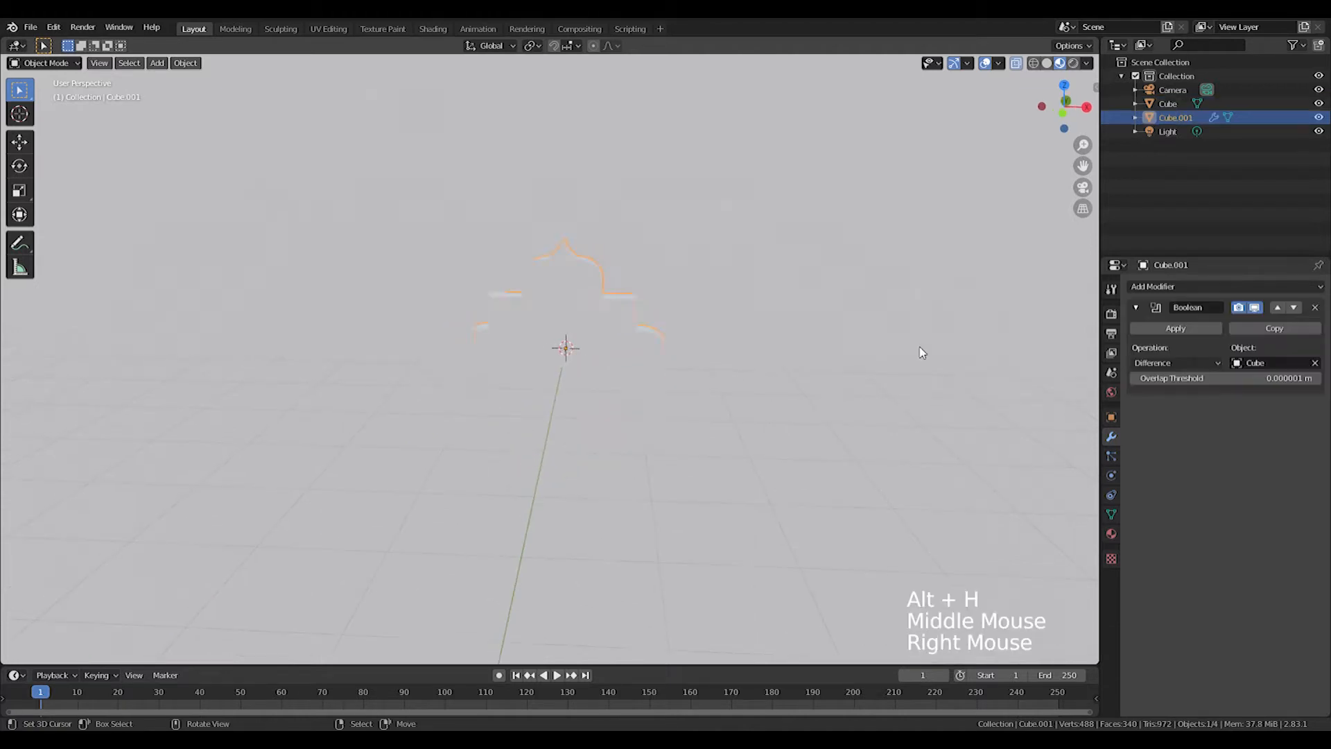
scroll(858, 342, down, 3)
click(1172, 329)
Hide the tile shape, select the cut wall slab and view its opening from the front
right_click(568, 348)
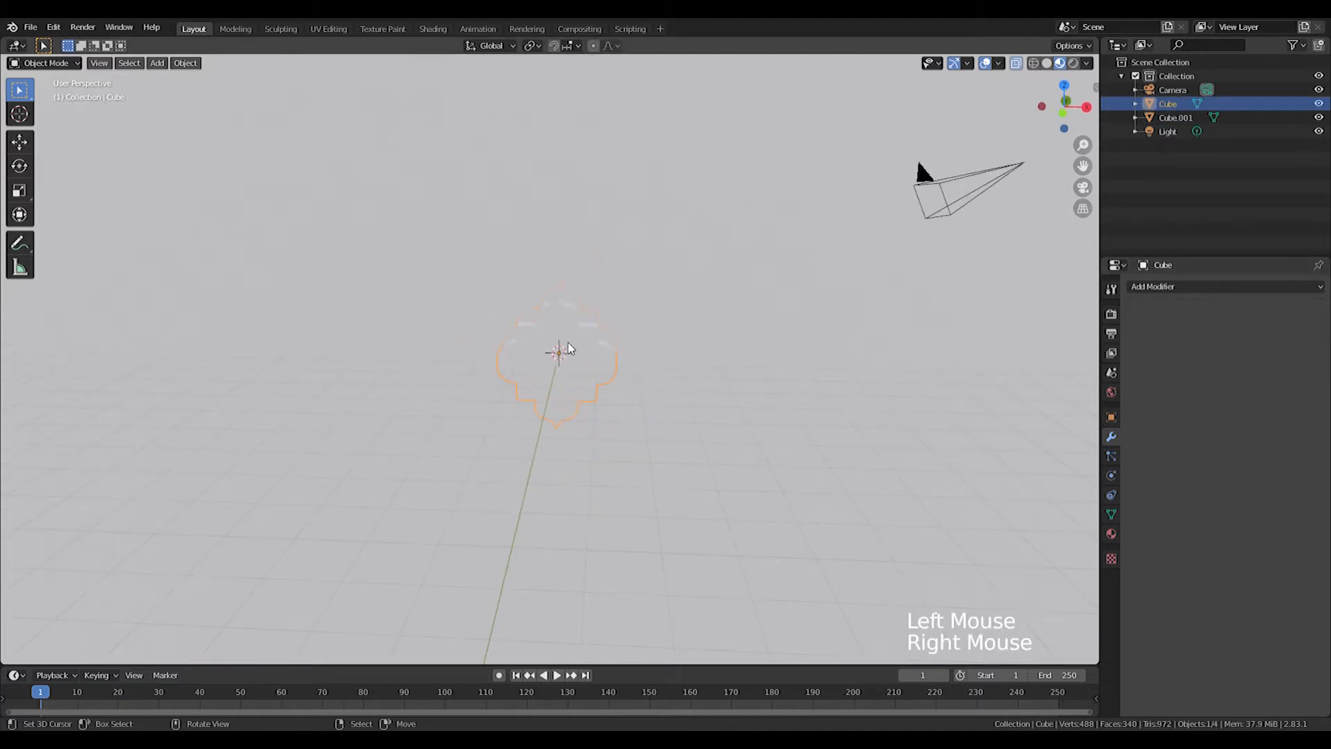
key(h)
middle_drag(568, 348, 609, 368)
right_click(641, 316)
key(KP_1)
scroll(639, 316, up, 9)
scroll(639, 319, down, 1)
scroll(638, 318, down, 1)
shift+scroll(629, 341, down, 1)
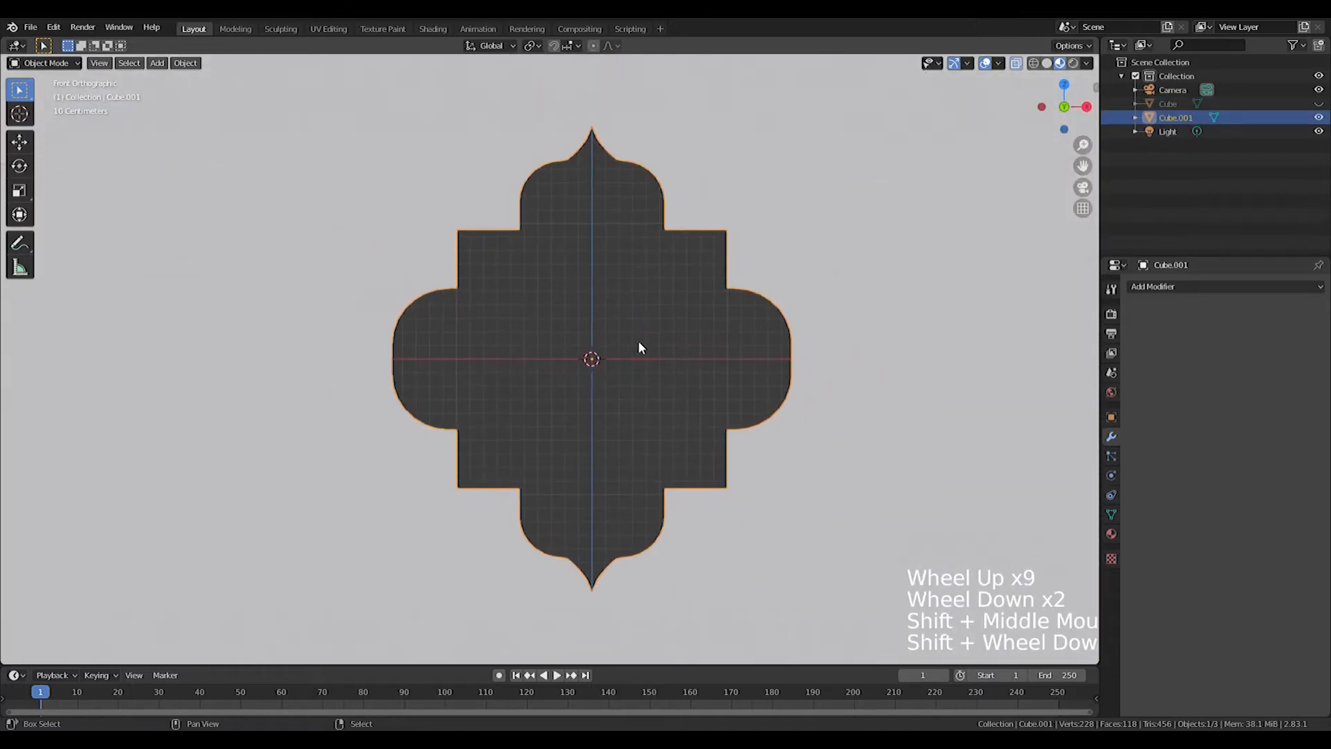
Duplicate the wall slab in place and scale the copy down slightly to form a stepped rim around the opening
key(shift+d)
right_click(721, 346)
key(s)
click(810, 350)
middle_drag(847, 354, 809, 383)
key(s)
right_click(802, 385)
Refine the uniform scale of the duplicated wall slab
middle_drag(674, 362, 704, 402)
key(e)
key(s)
right_click(745, 396)
key(s)
click(752, 399)
key(e)
right_click(835, 400)
key(s)
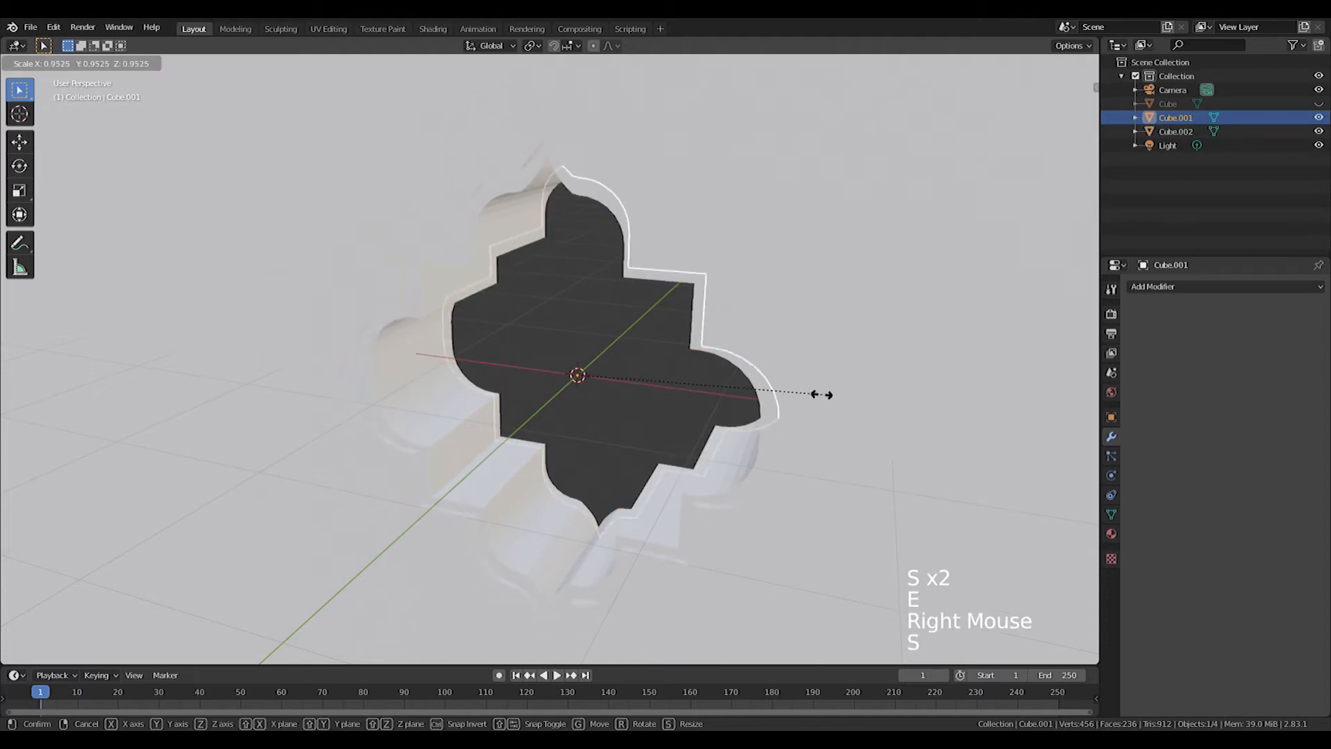
right_click(746, 395)
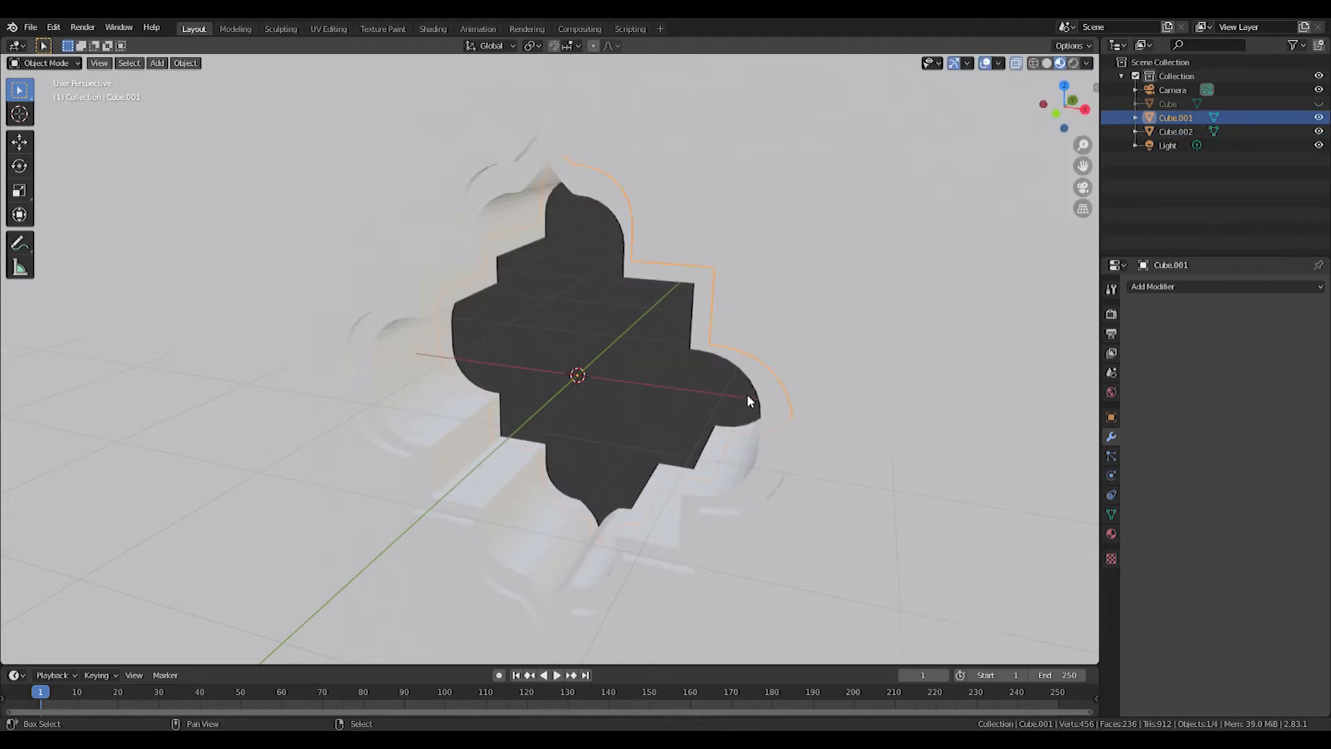
Duplicate the inner wall slab in place and scale the new copy down to add another step inside the opening
right_click(747, 359)
key(shift+d)
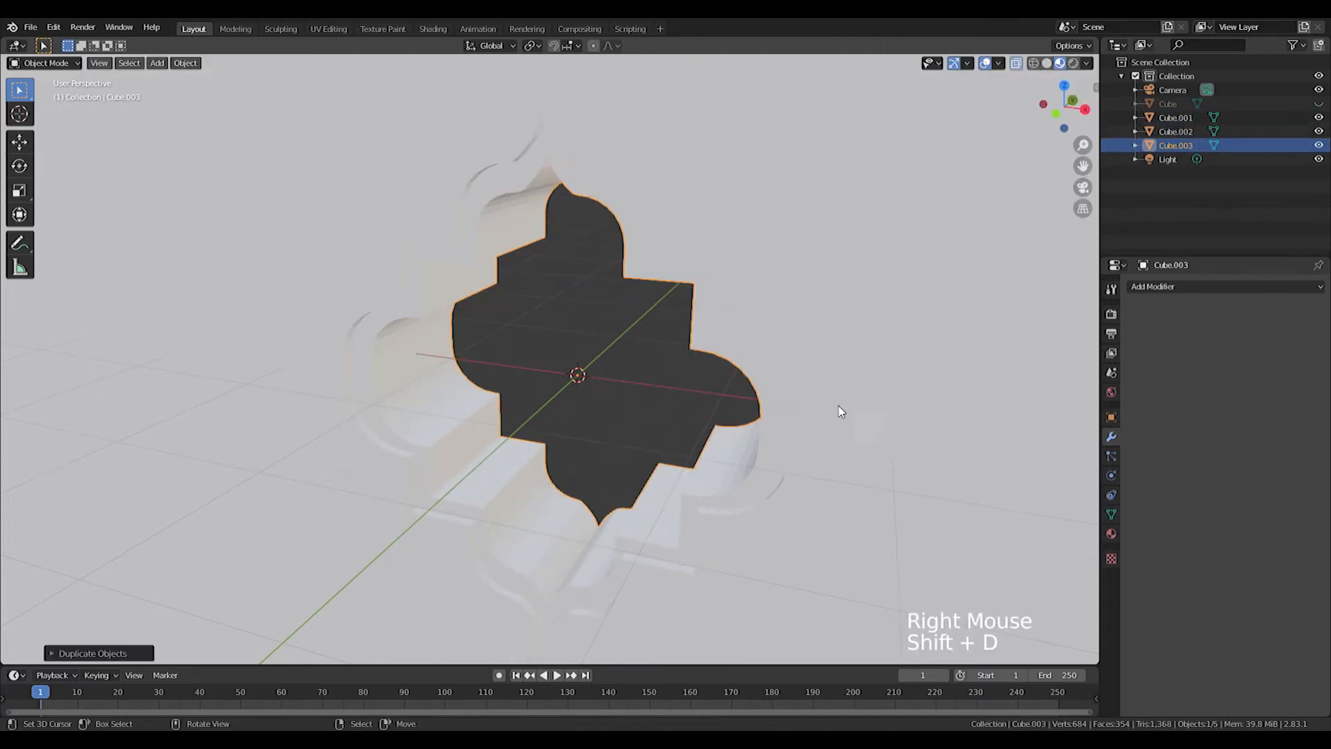
key(s)
click(804, 394)
middle_drag(705, 401, 754, 384)
key(s)
click(834, 389)
Inspect the nested wall slabs, then select all three and hide them
middle_drag(834, 389, 520, 419)
scroll(884, 422, down, 4)
scroll(821, 431, down, 12)
scroll(621, 392, up, 6)
scroll(621, 392, down, 6)
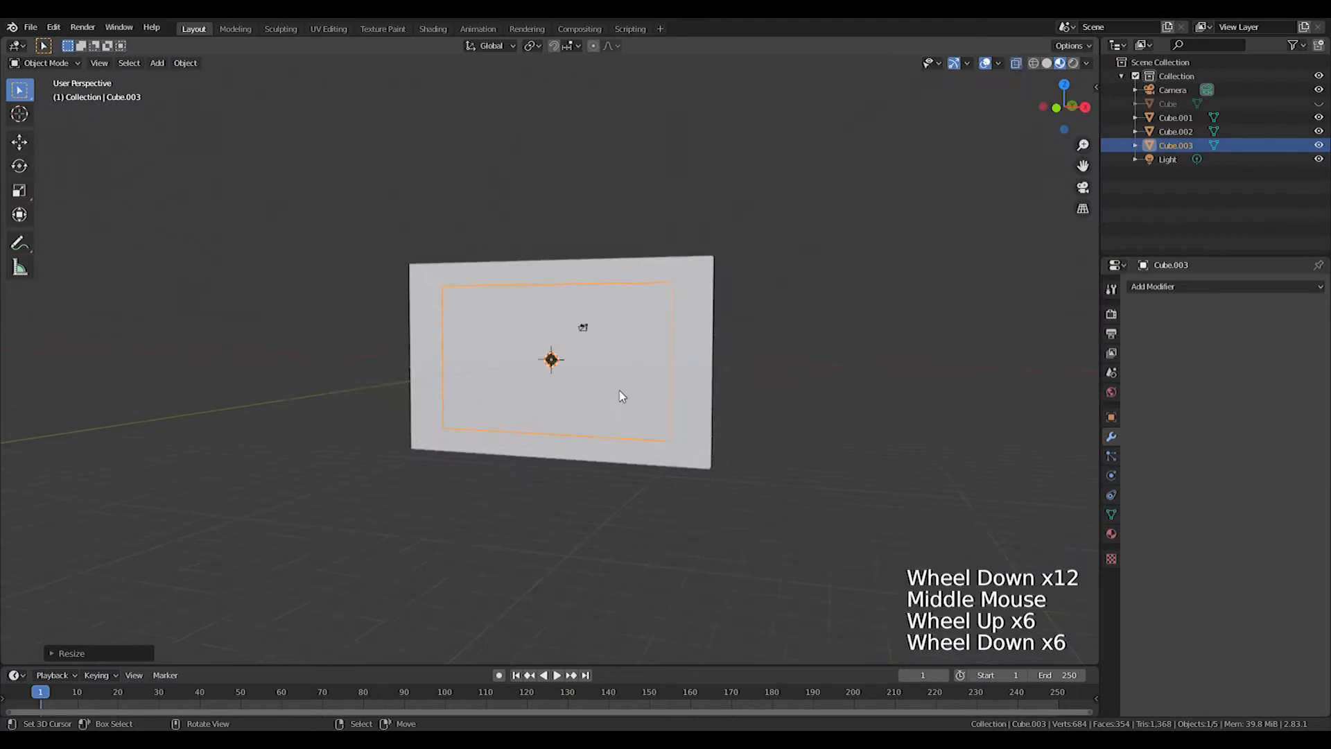
scroll(580, 411, up, 16)
shift+right_click(430, 251)
shift+right_click(385, 225)
middle_drag(623, 208, 630, 360)
key(h)
Add a cylinder mesh in front view and set its vertex count to 8
scroll(702, 404, down, 1)
key(KP_1)
scroll(704, 401, up, 4)
scroll(624, 416, up, 3)
key(shift+a)
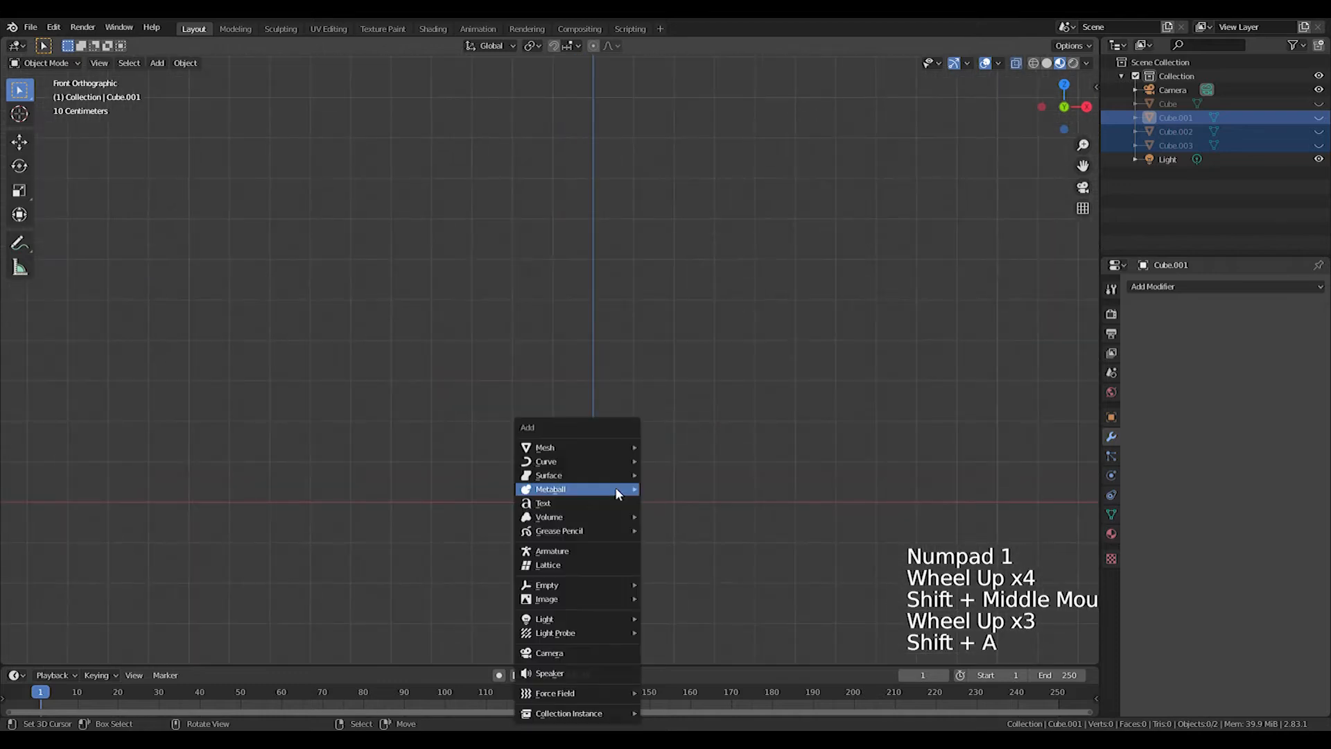
mouse_move(612, 454)
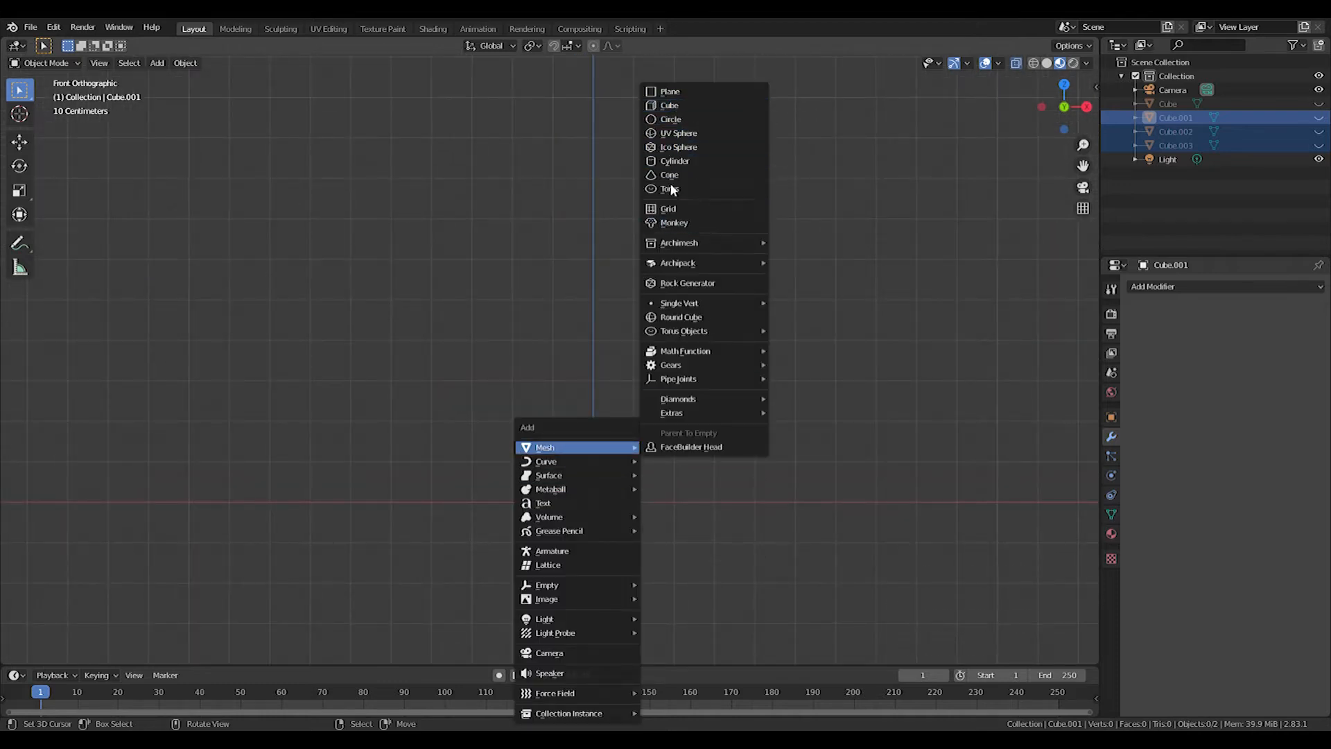
click(677, 163)
scroll(505, 416, down, 5)
scroll(505, 416, up, 2)
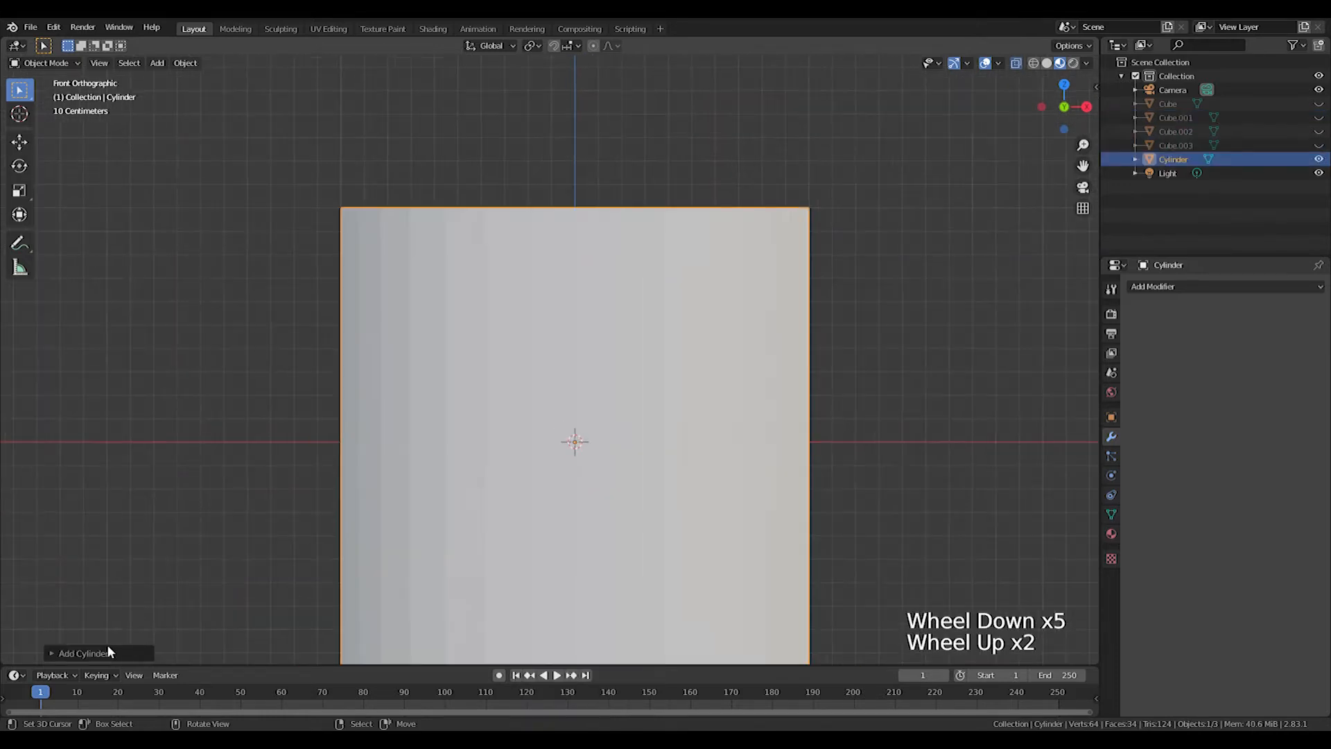
click(68, 653)
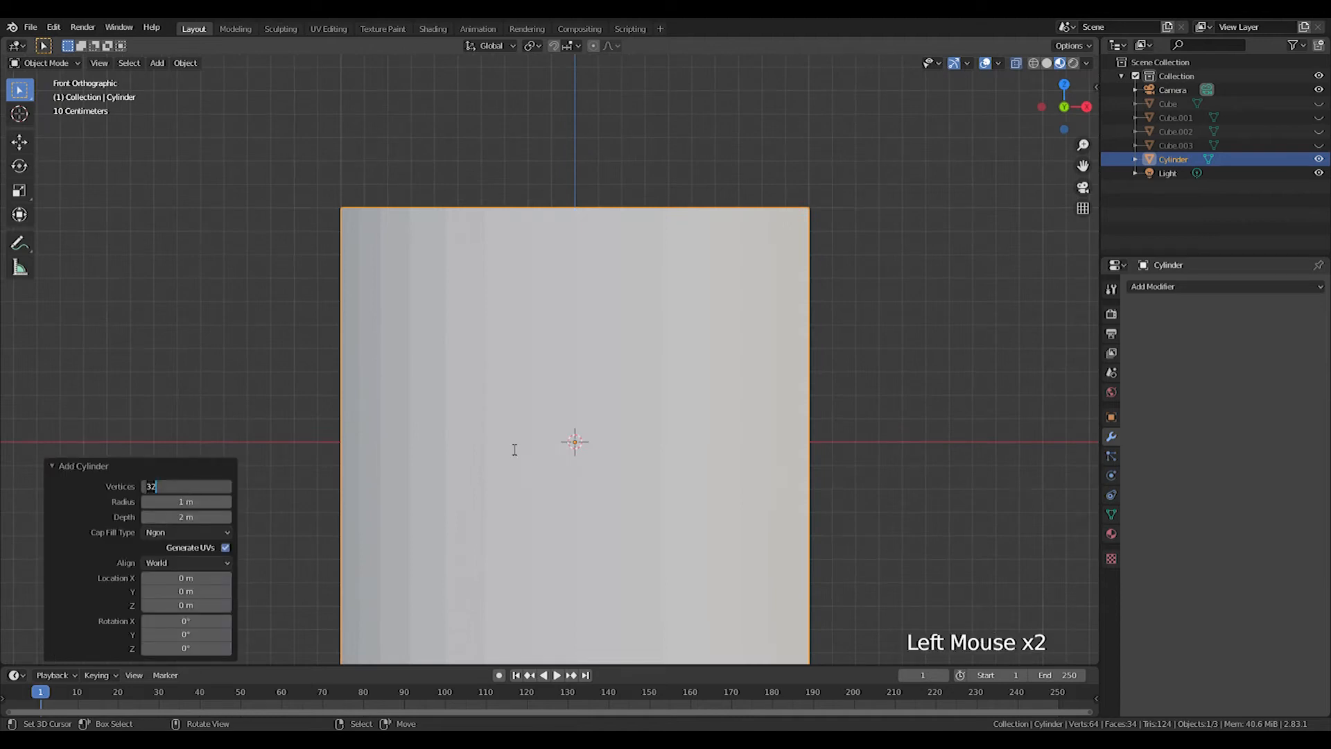
key(Return)
click(58, 466)
Stretch the eight-sided cylinder taller along Z
shift+middle_drag(646, 438, 742, 319)
scroll(752, 258, down, 2)
key(s)
key(z)
click(755, 518)
Extrude all of the cylinder's faces individually in Edit Mode with the Extrude Individual tool
middle_drag(755, 517, 217, 234)
click(46, 63)
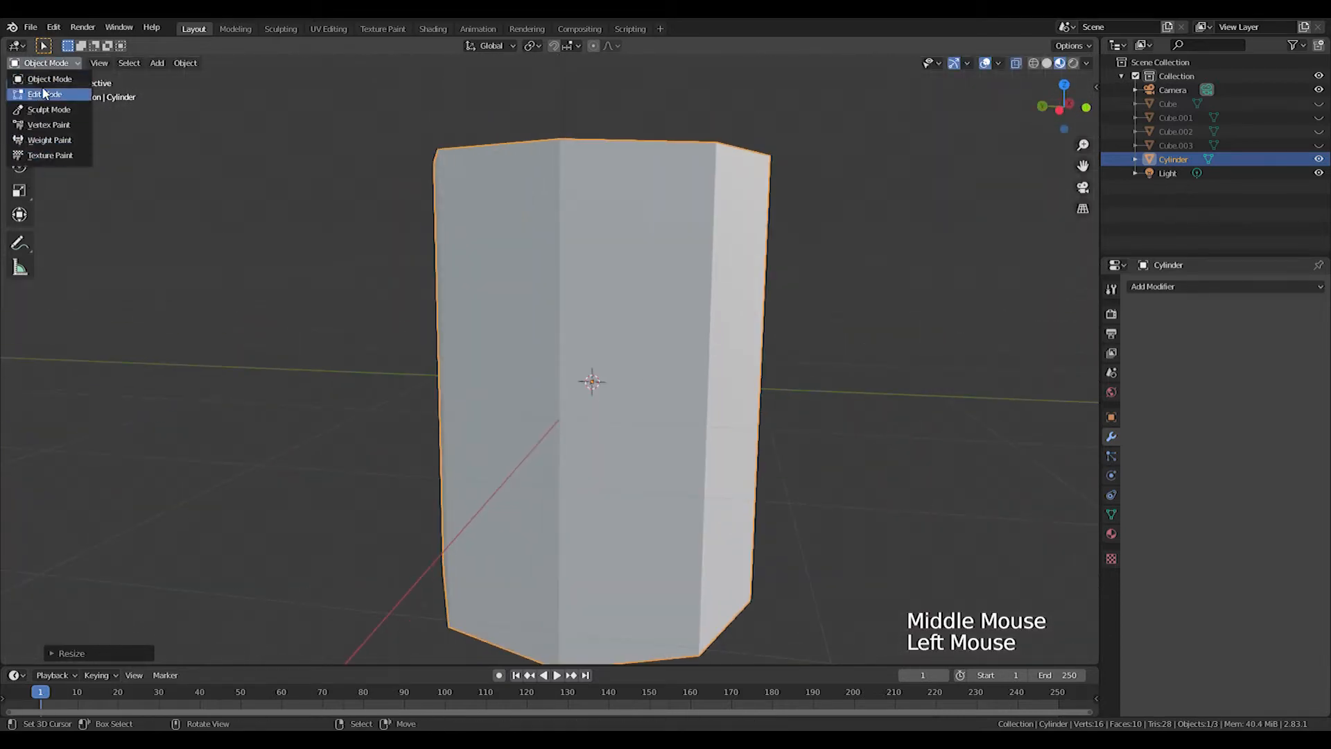
key(Tab)
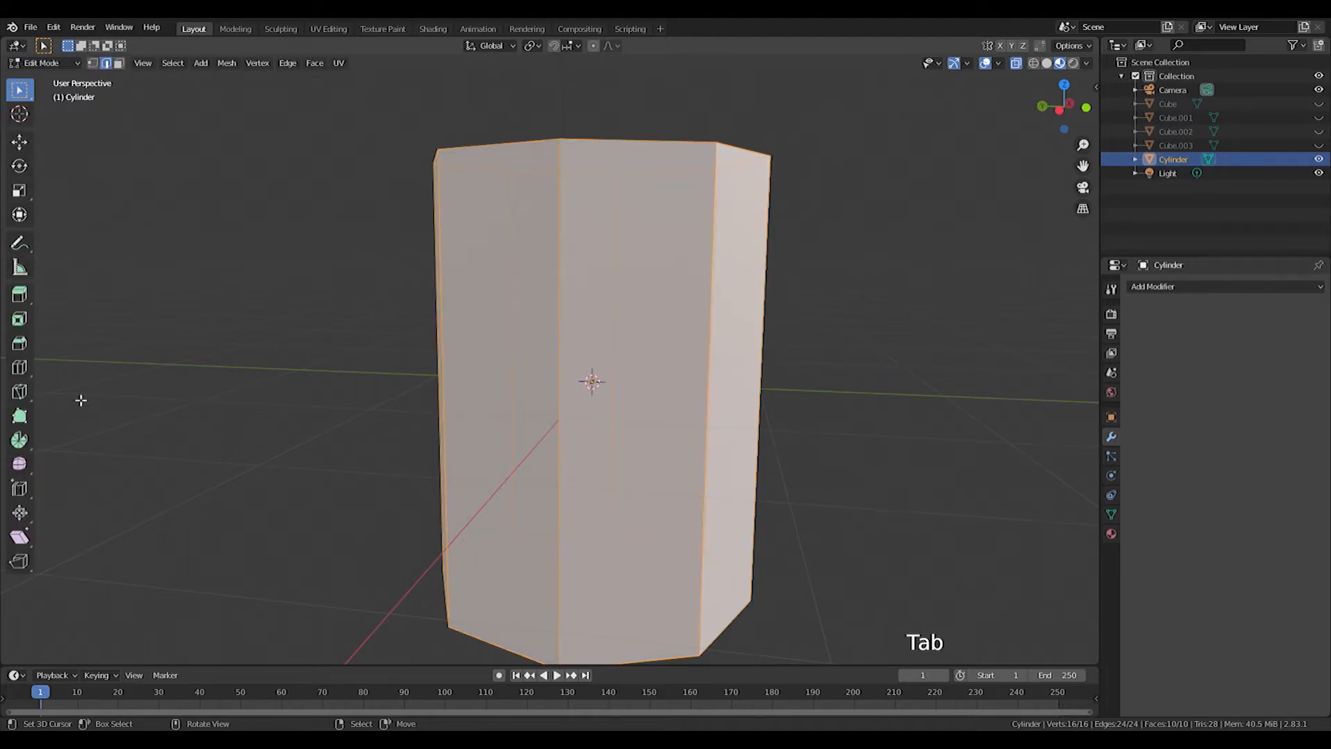
drag(19, 294, 92, 359)
middle_drag(677, 307, 617, 326)
drag(631, 369, 645, 377)
shift+middle_drag(591, 340, 841, 407)
Set the transform pivot point to Individual Origins
key(s)
click(532, 46)
click(554, 92)
Scale the extruded cylinder faces inward around their own centres to form inset panels
key(s)
click(797, 387)
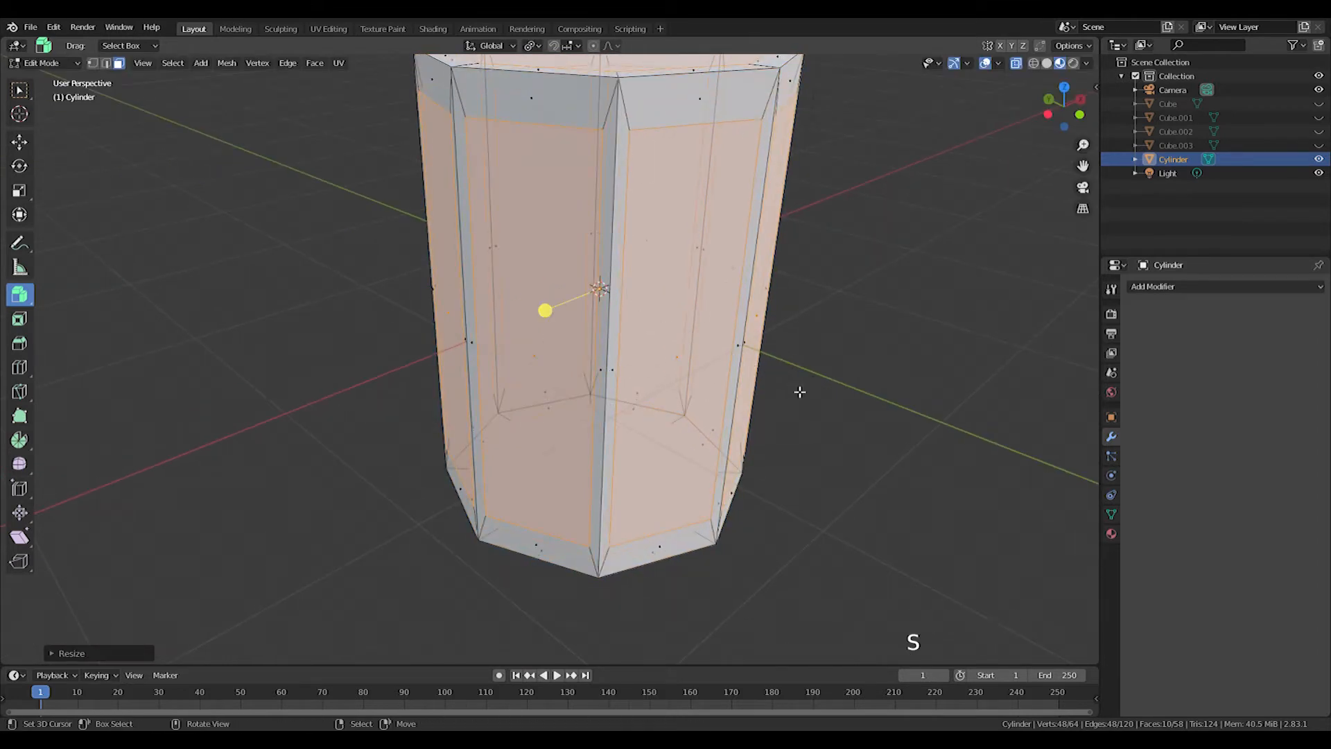
key(KP_1)
shift+middle_drag(782, 345, 847, 407)
key(s)
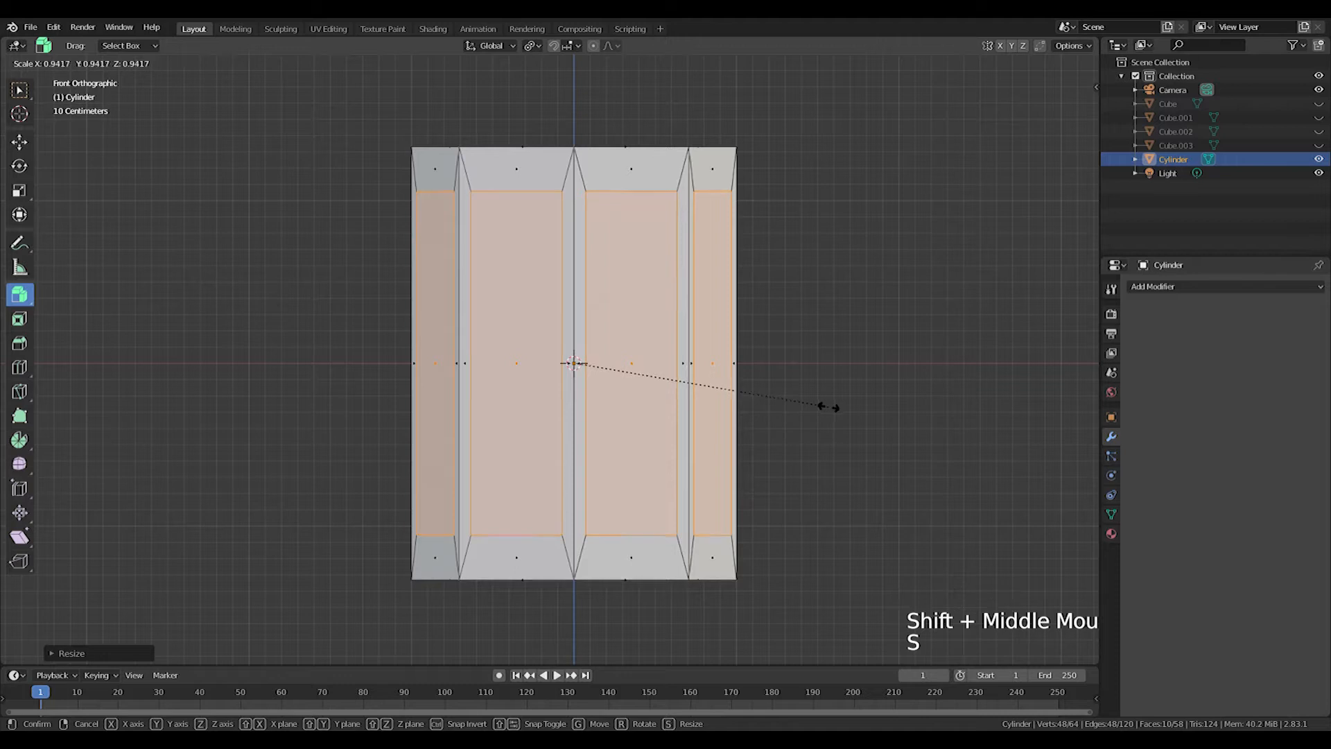
click(879, 433)
key(s)
right_click(885, 439)
Scale the inset cylinder faces along Z
key(s)
key(z)
click(894, 471)
Undo the scaling of the extruded cylinder faces and return to the front view
middle_drag(894, 471, 788, 475)
key(ctrl+z)
key(ctrl+z)
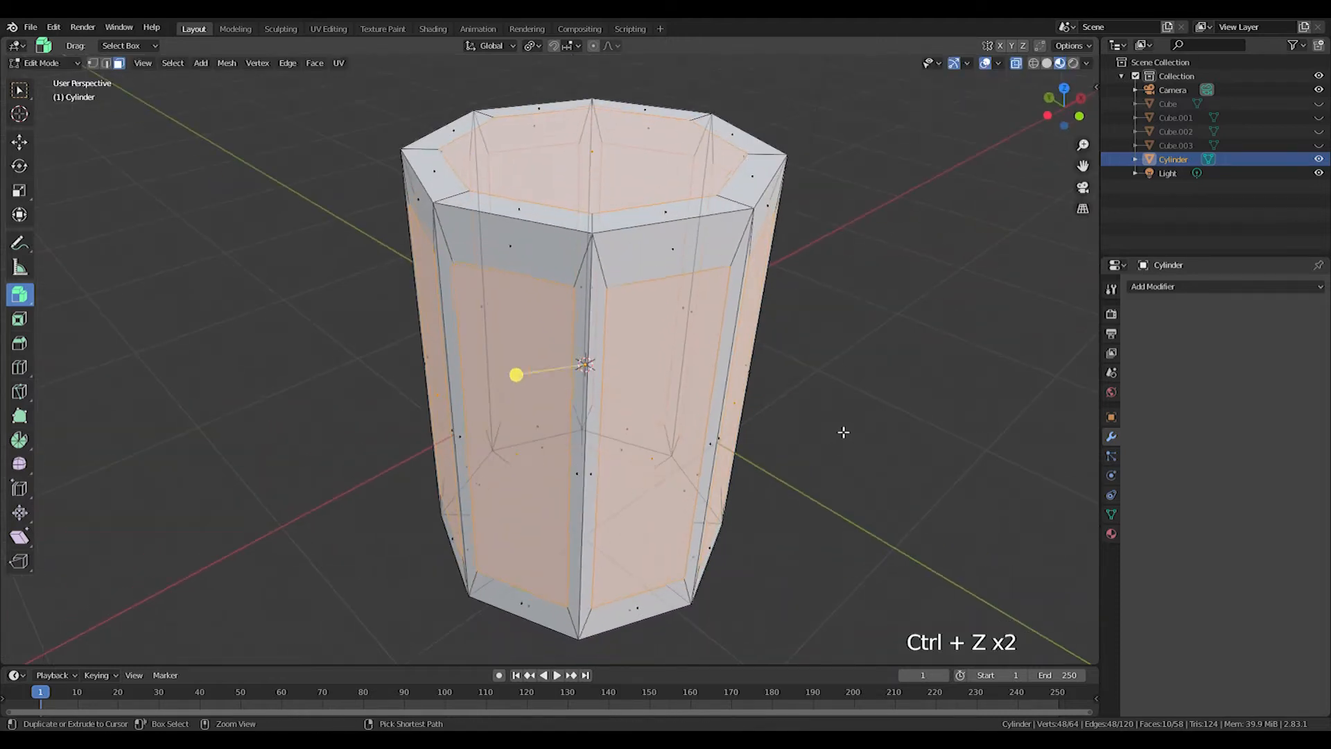
key(ctrl+z)
key(ctrl+z)
middle_drag(843, 432, 764, 440)
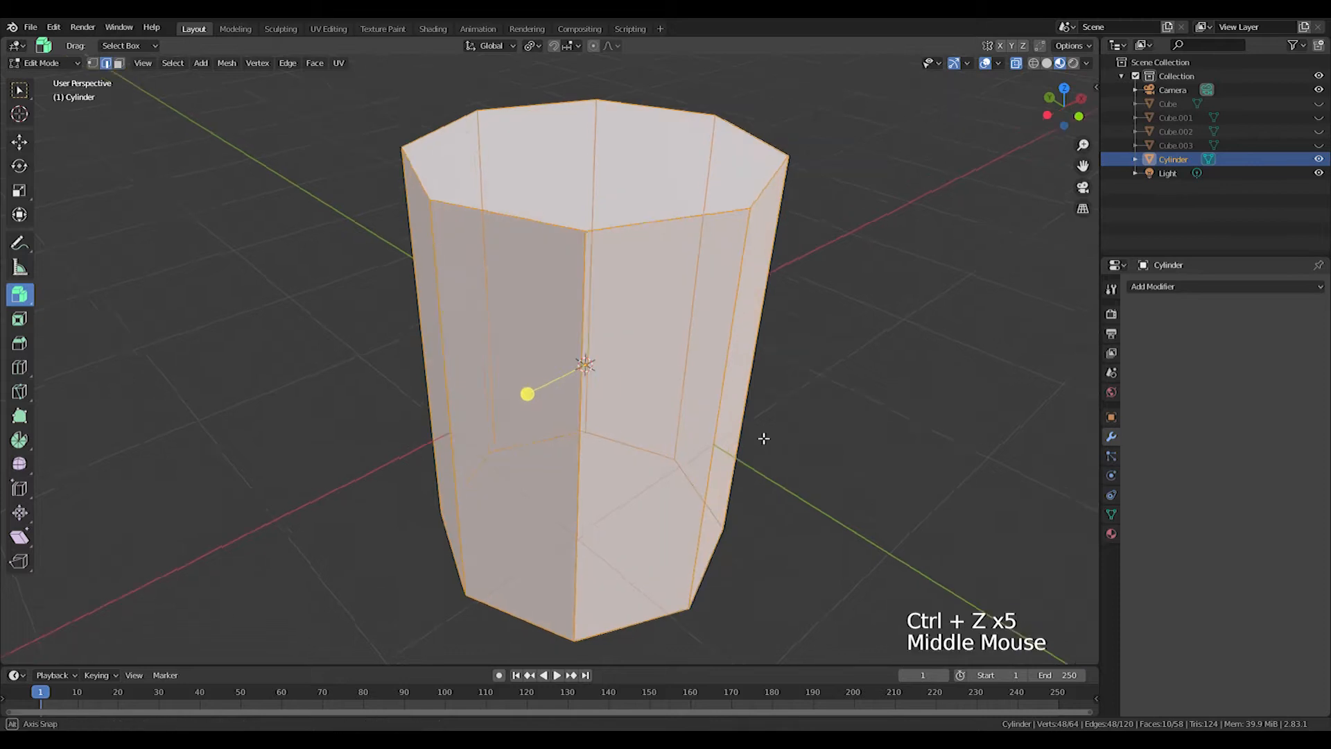
key(KP_1)
click(119, 63)
key(ctrl+z)
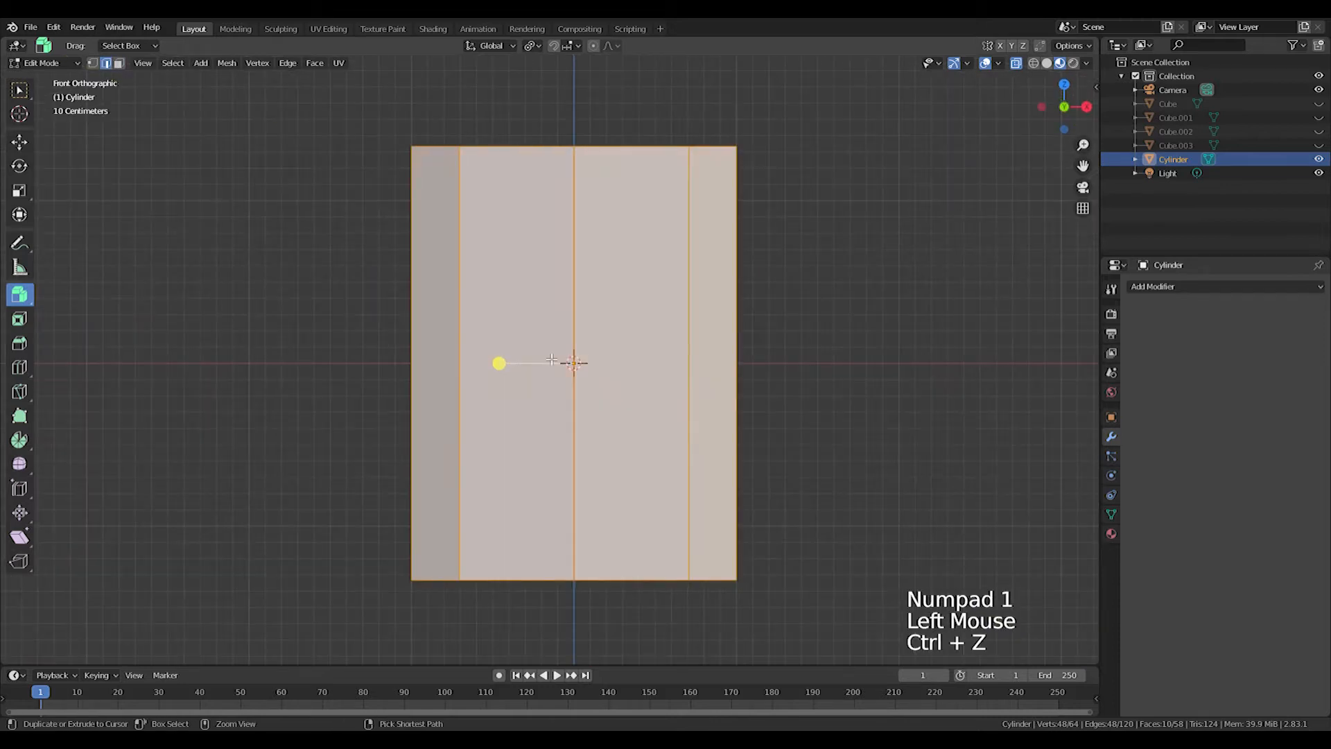
key(a)
key(a)
key(a)
key(b)
middle_drag(861, 436, 582, 356)
click(119, 63)
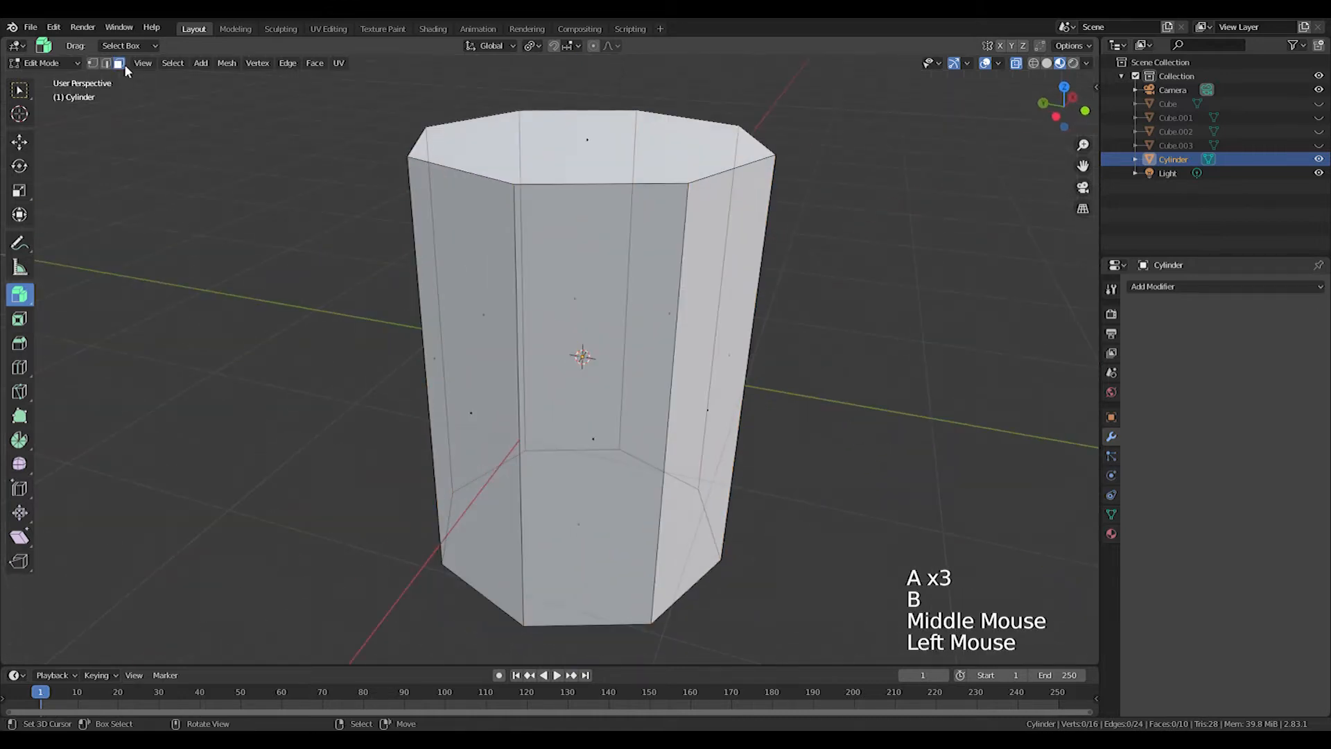
Undo the earlier face extrusion and selection changes back to the plain cylinder in Object Mode
key(KP_1)
key(ctrl+z)
key(ctrl+z)
key(ctrl+z)
key(ctrl+z)
key(ctrl+z)
key(ctrl+z)
key(ctrl+z)
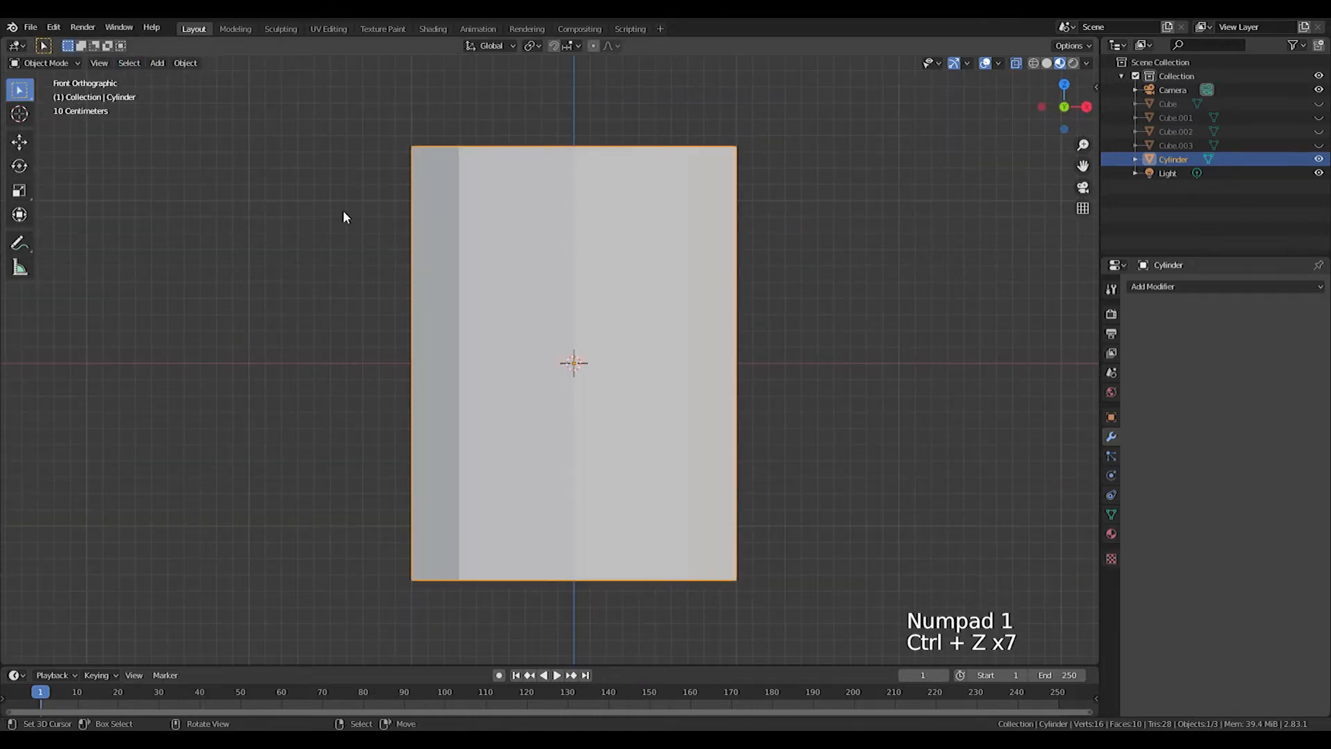
Extrude the cylinder's eight side faces individually, keeping the new faces in place on the original sides
key(Tab)
click(573, 363)
middle_drag(573, 362, 644, 272)
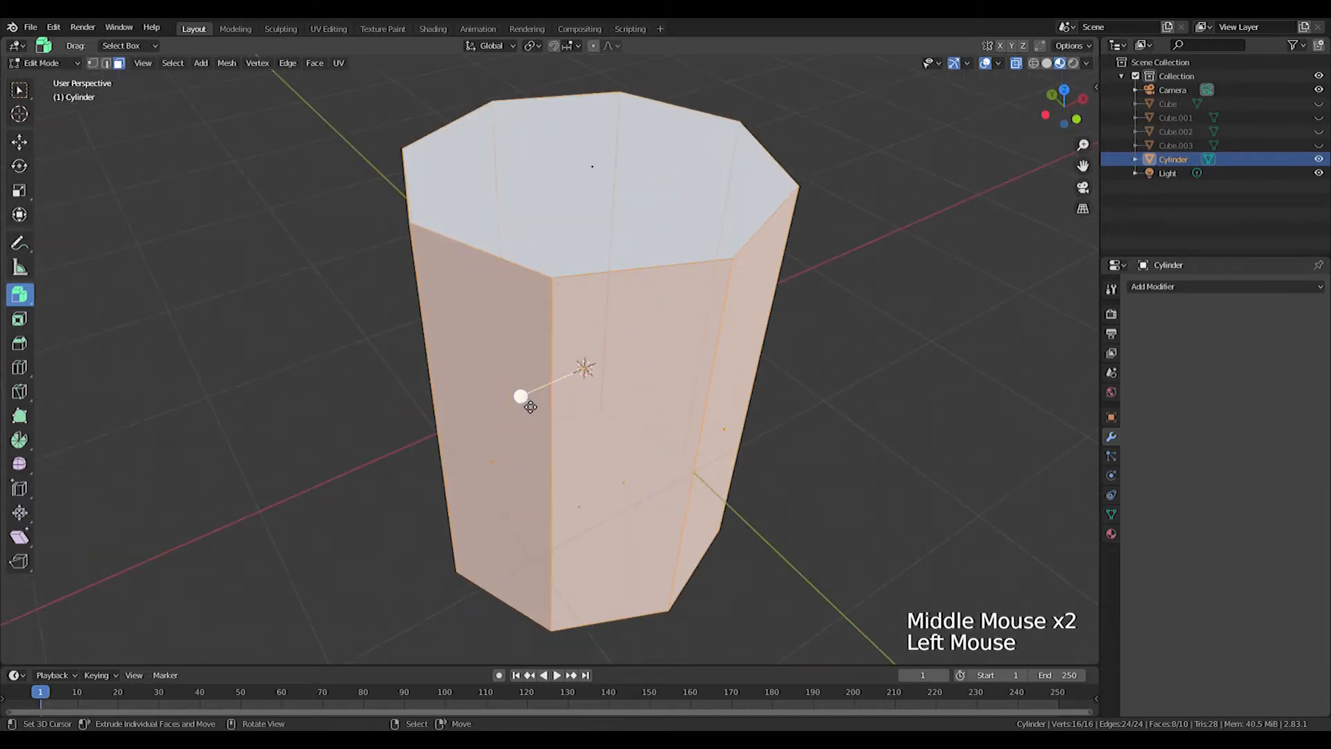
mouse_move(520, 406)
mouse_down()
mouse_move(533, 391)
mouse_move(505, 396)
mouse_move(529, 395)
mouse_up()
key(ctrl+z)
middle_drag(906, 451, 847, 410)
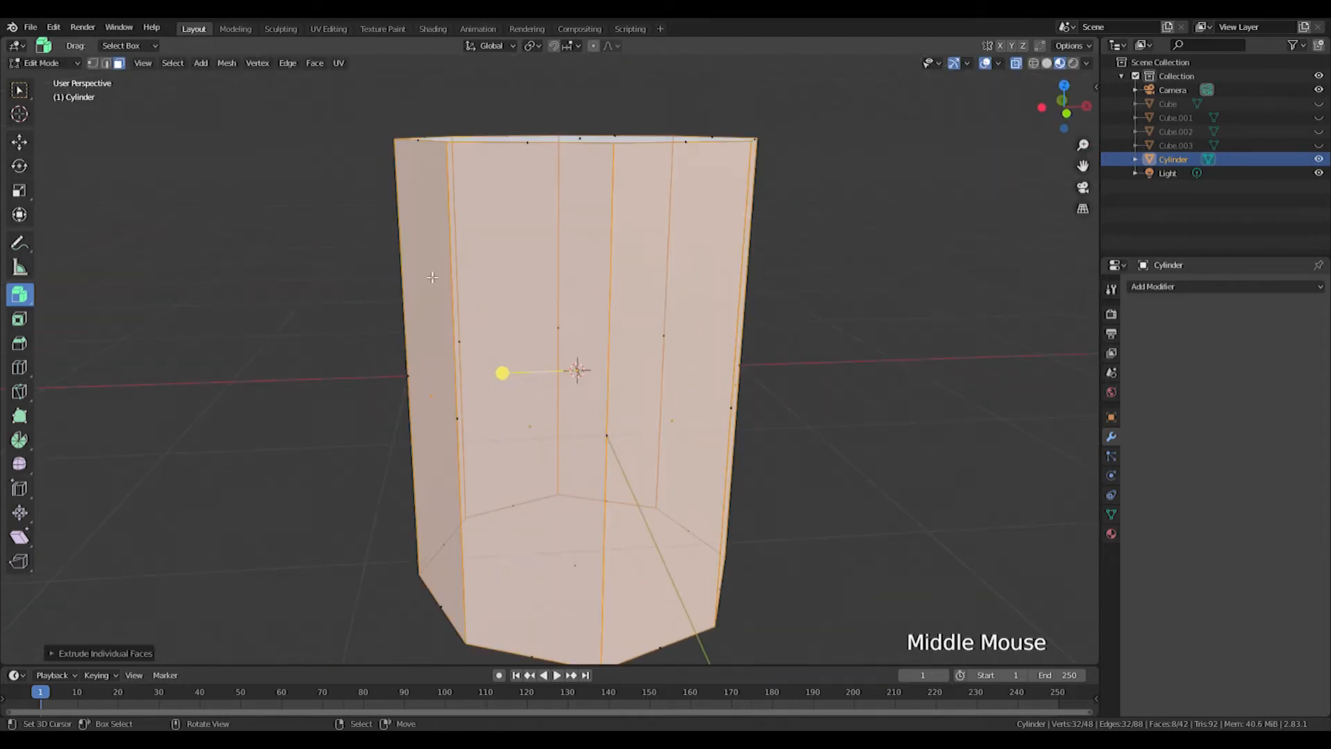
With the pivot set to Individual Origins, scale the extruded side faces down, including along Z, to form inset panels
key(KP_1)
click(531, 45)
click(569, 95)
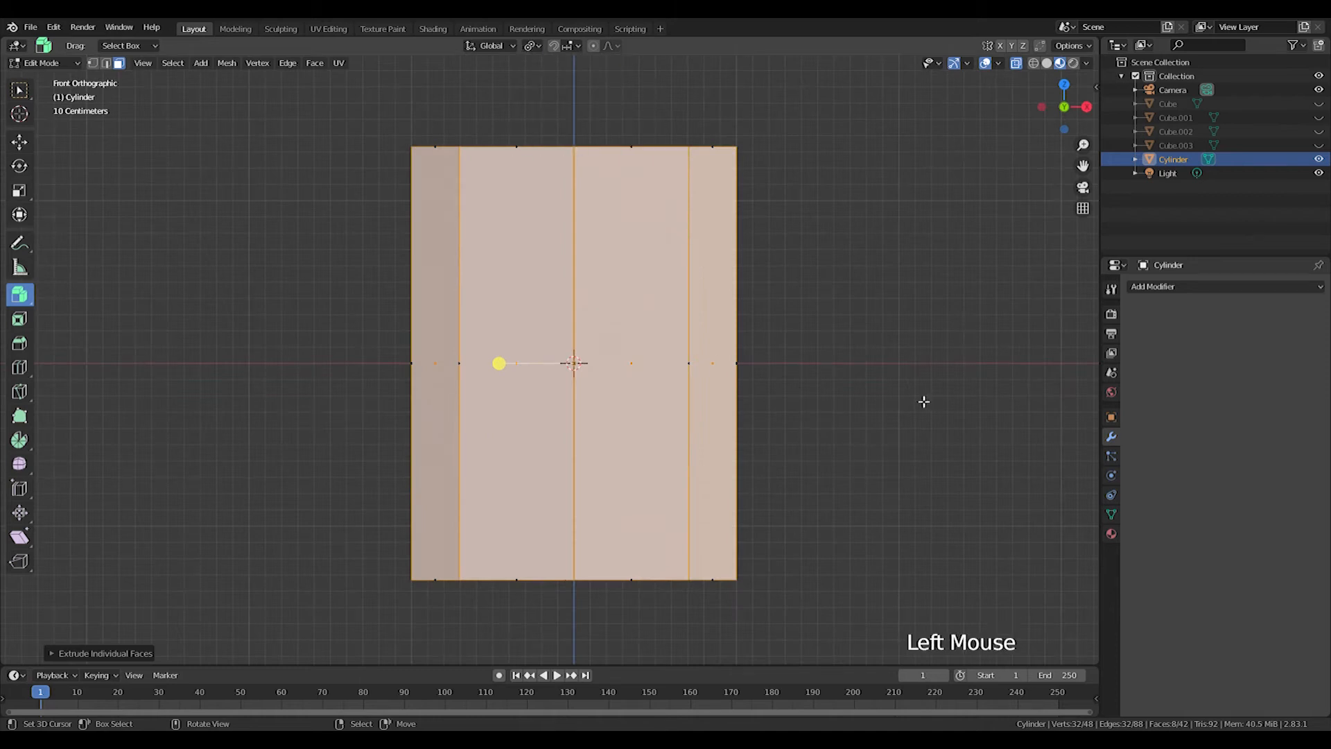
key(s)
click(840, 401)
key(s)
key(z)
click(896, 473)
key(s)
middle_drag(761, 417, 851, 425)
click(811, 440)
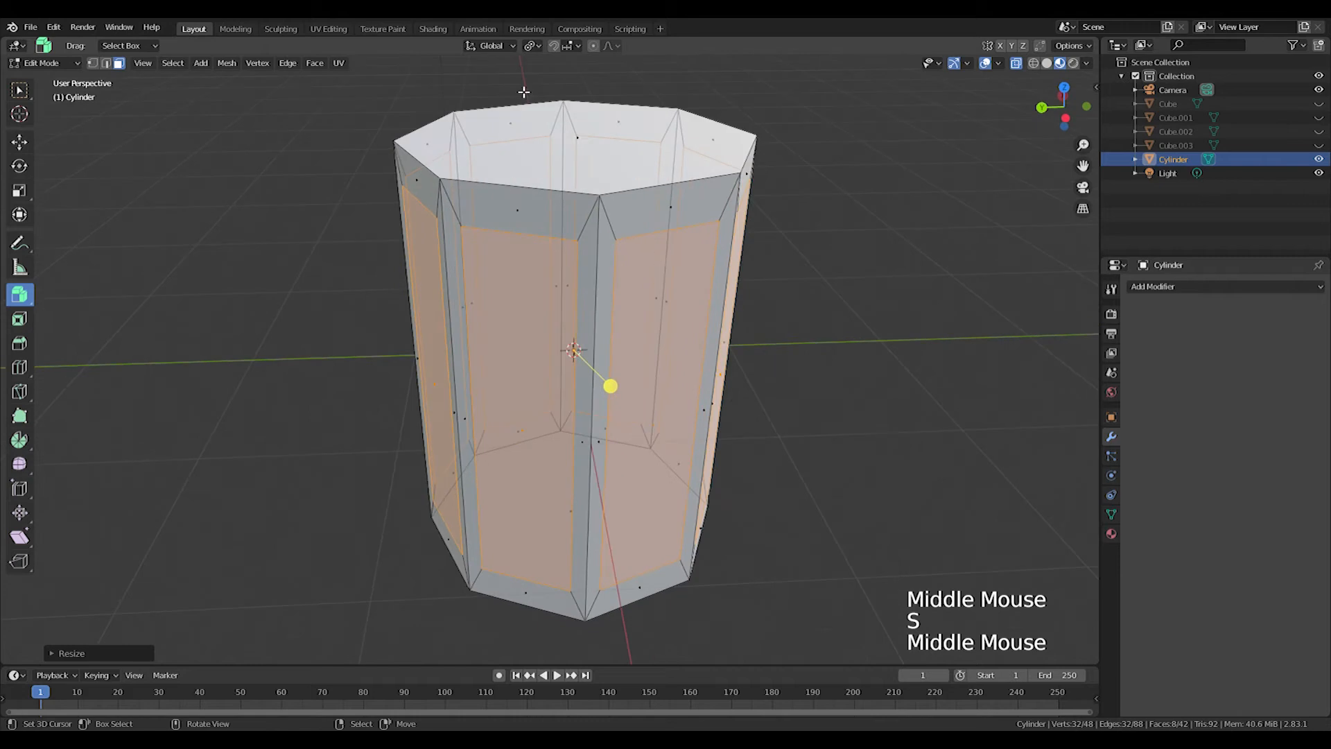
Extrude the inset panel faces individually inward to recess them into the cylinder's sides
middle_drag(648, 389, 554, 408)
drag(554, 408, 567, 425)
middle_drag(517, 384, 692, 499)
key(Tab)
key(KP_1)
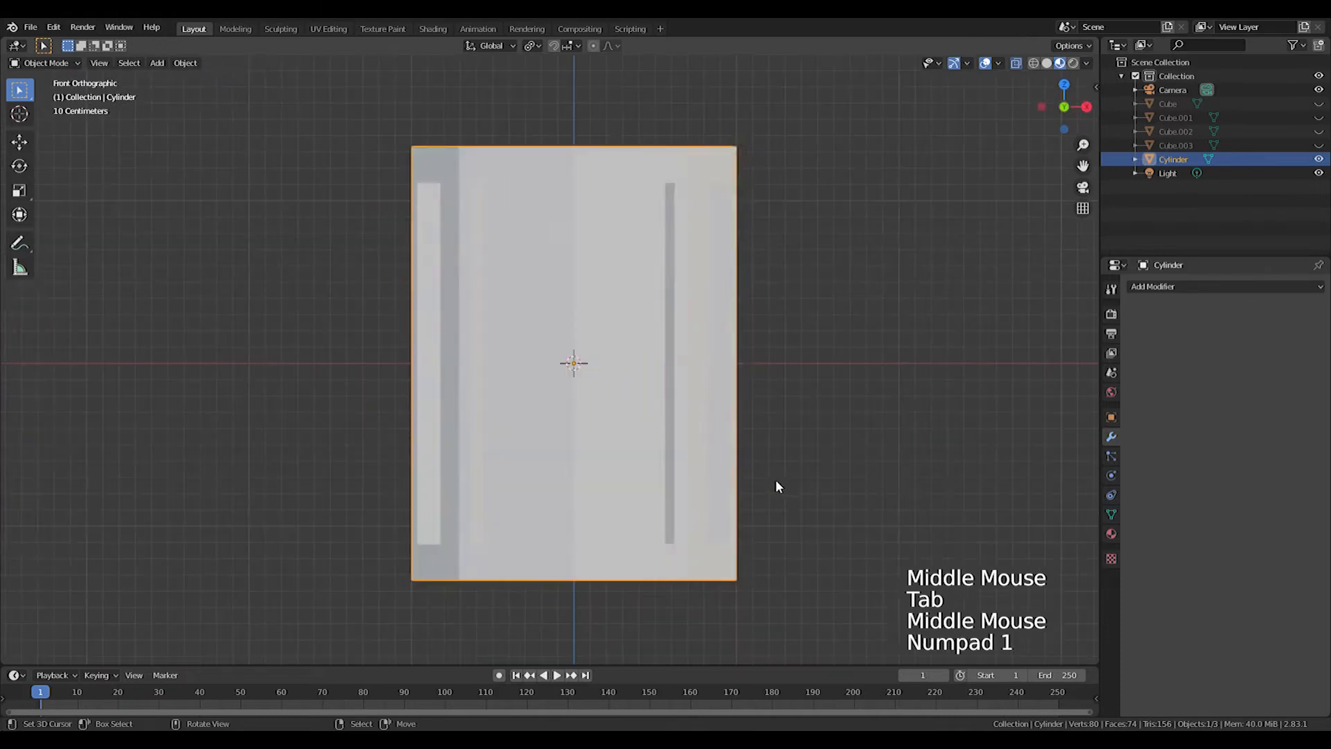
Add a centred horizontal loop cut around the cylinder and delete the lower half of the mesh
key(Tab)
scroll(775, 480, down, 1)
key(ctrl+r)
click(716, 434)
right_click(716, 434)
drag(374, 455, 908, 611)
key(Delete)
click(805, 464)
mouse_move(752, 484)
shift+middle_down()
mouse_move(728, 484)
mouse_move(747, 503)
shift+middle_up()
Add a Mirror modifier to the half column with only the Z axis enabled
click(1194, 287)
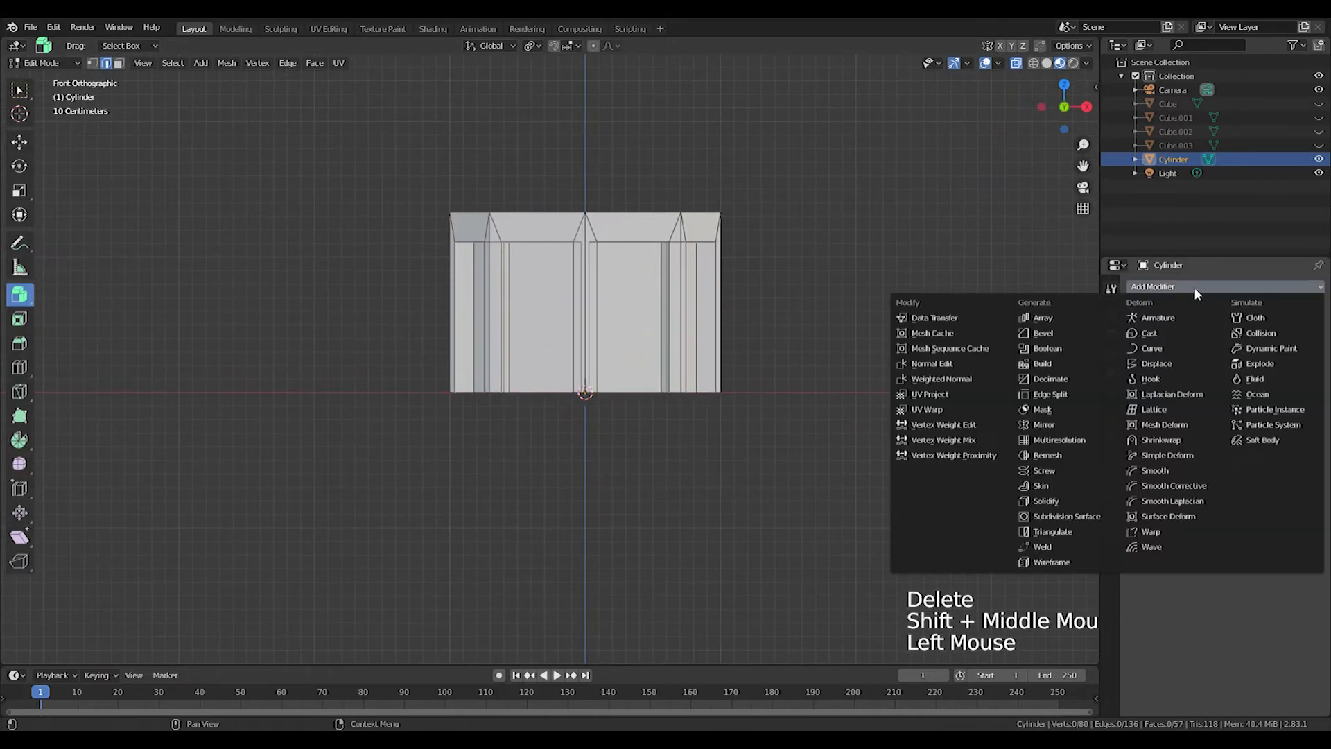
click(1043, 424)
click(1136, 393)
click(1136, 362)
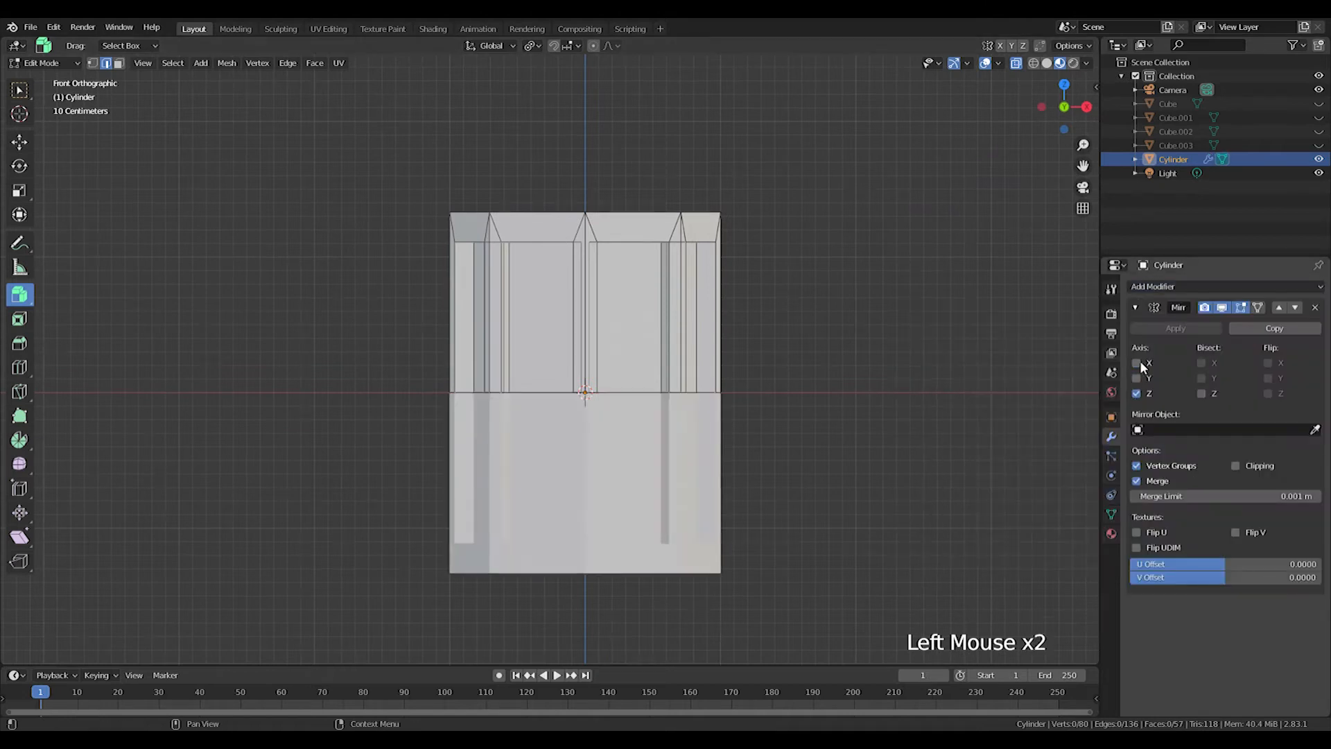
Add a torus with more major segments and 30 minor segments, and move it up to the column's top edge
shift+middle_drag(638, 360, 626, 416)
key(shift+a)
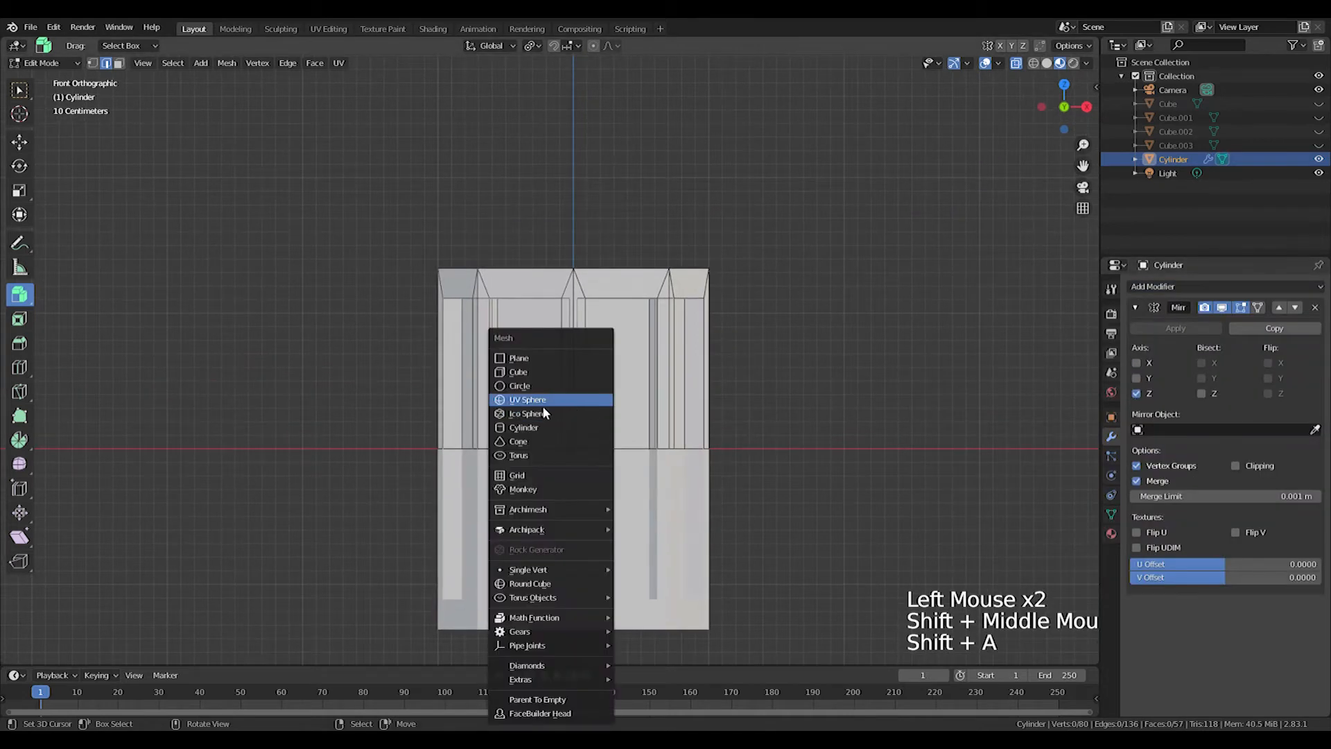
click(519, 455)
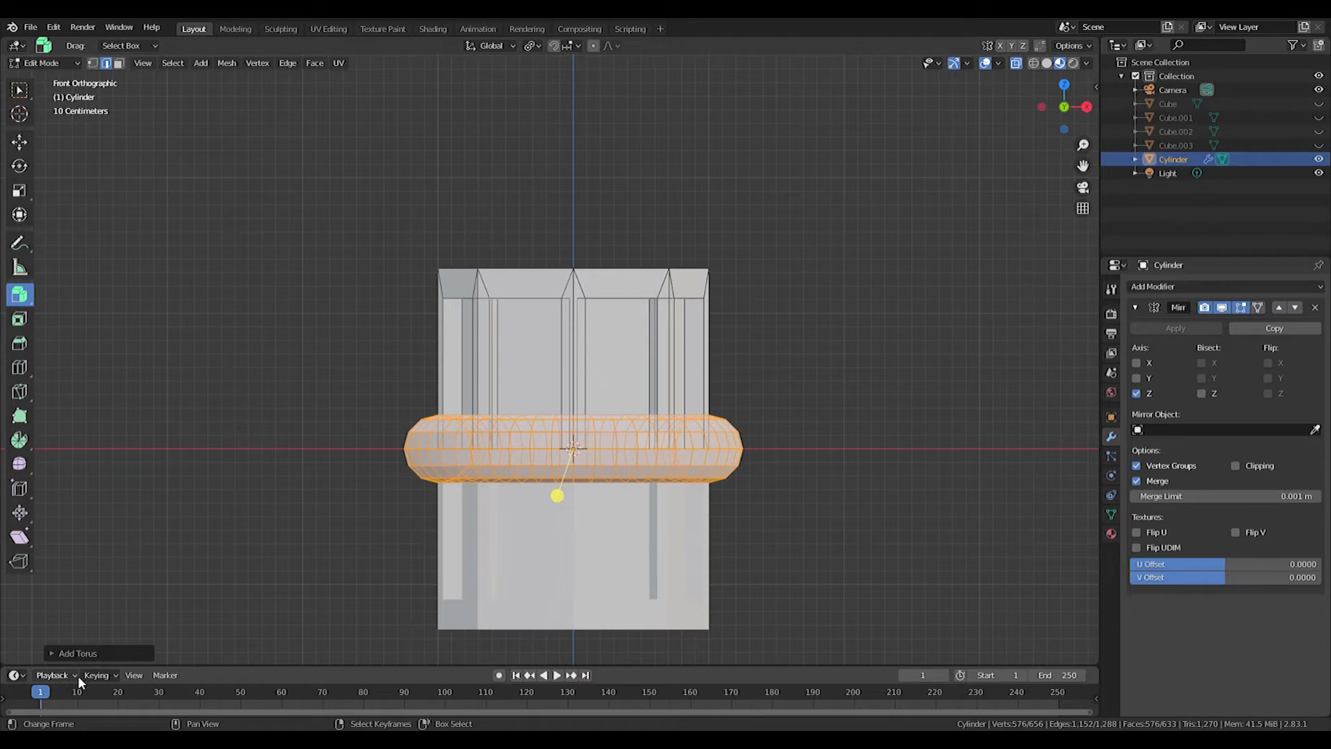
click(77, 653)
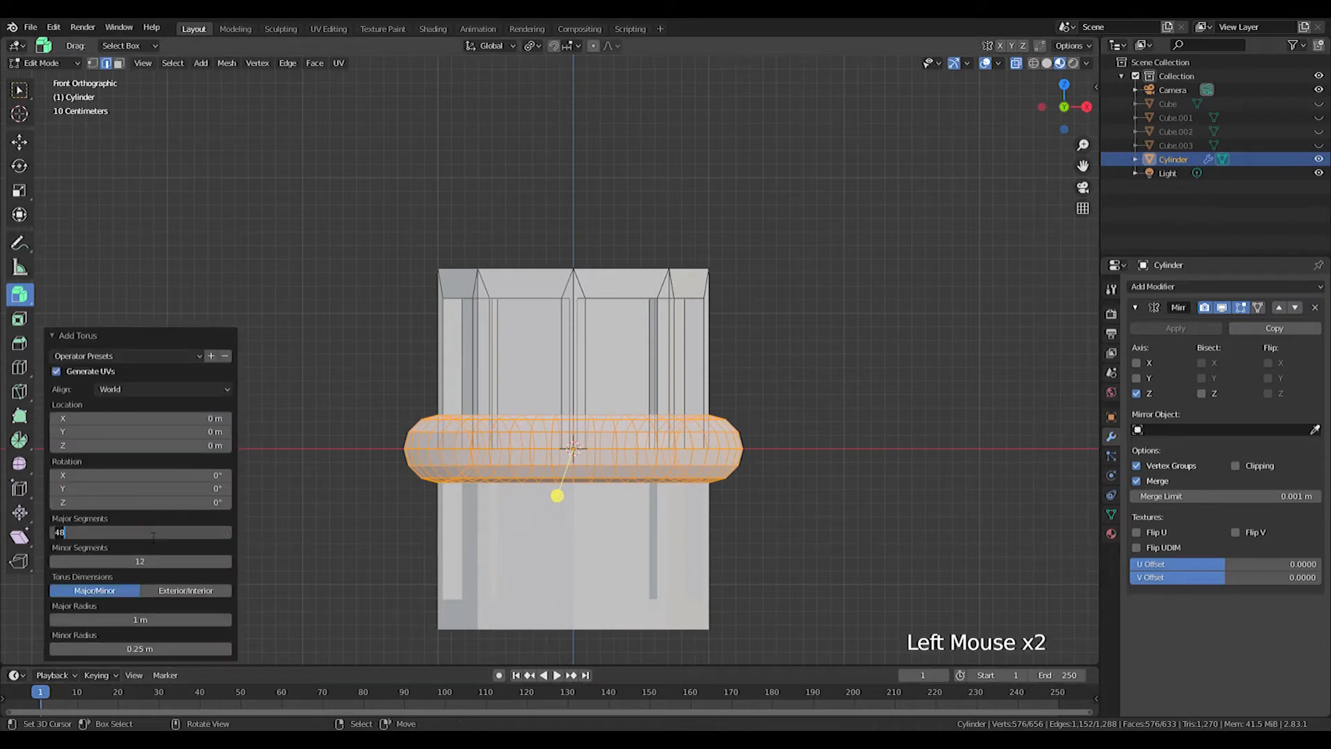
key(Return)
click(153, 565)
text(30)
key(Return)
click(63, 337)
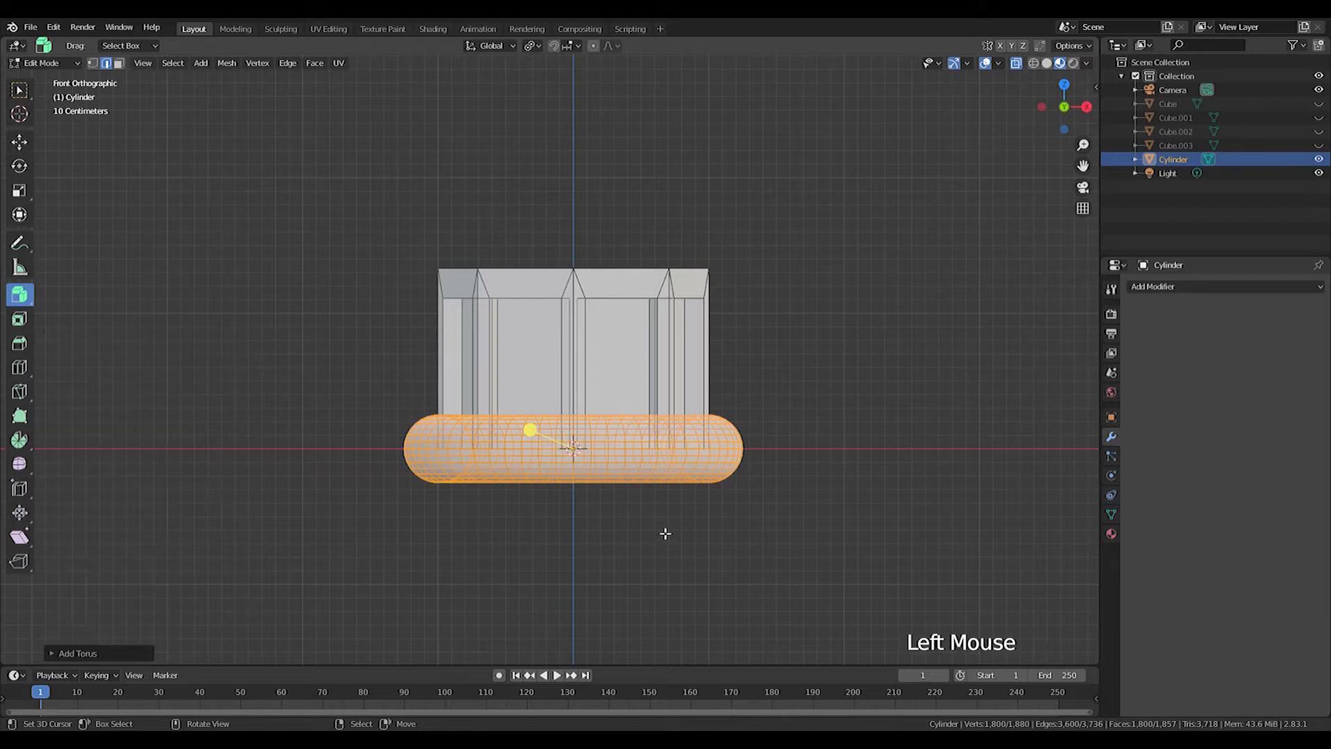
key(g)
click(669, 326)
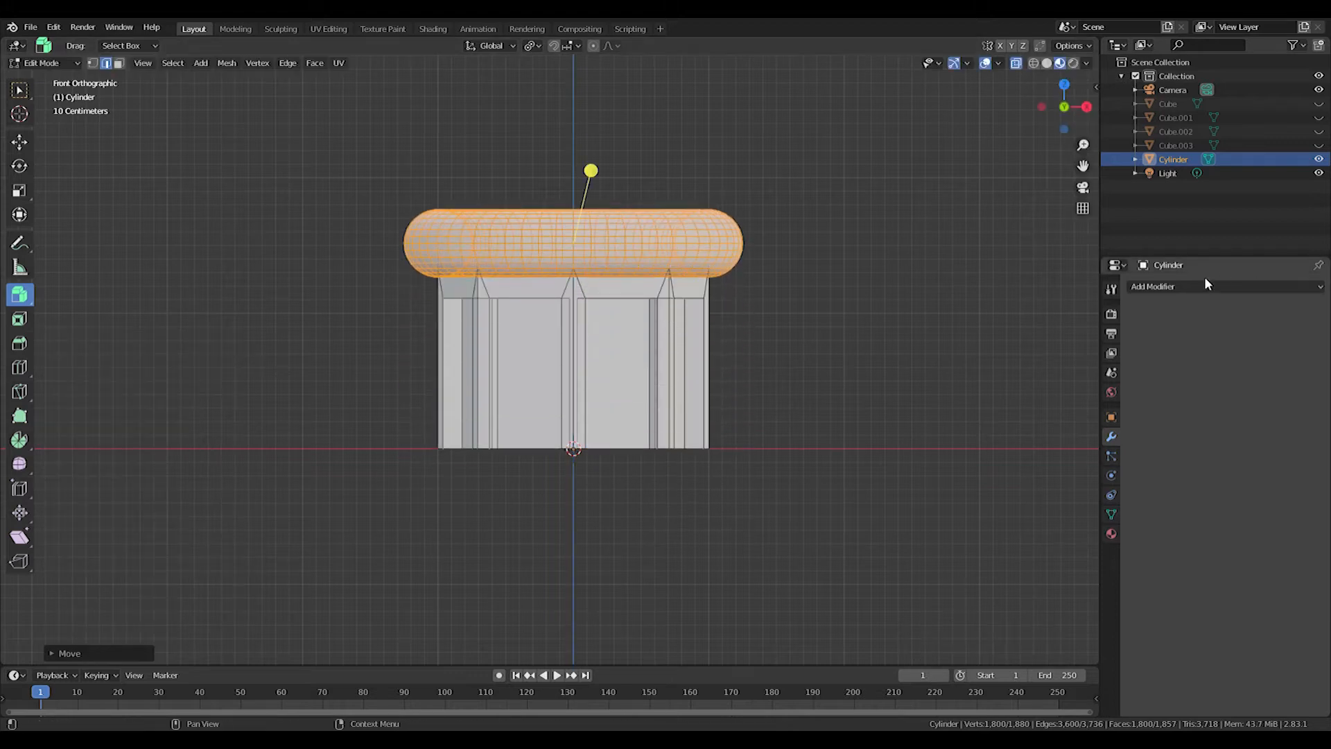
Mirror the column and its torus across Z with a new Mirror modifier, turning off the X axis
click(1205, 285)
click(1043, 424)
click(1136, 393)
click(1136, 363)
shift+middle_drag(784, 323, 785, 346)
Scale the torus down so it projects only slightly beyond the column's sides
key(s)
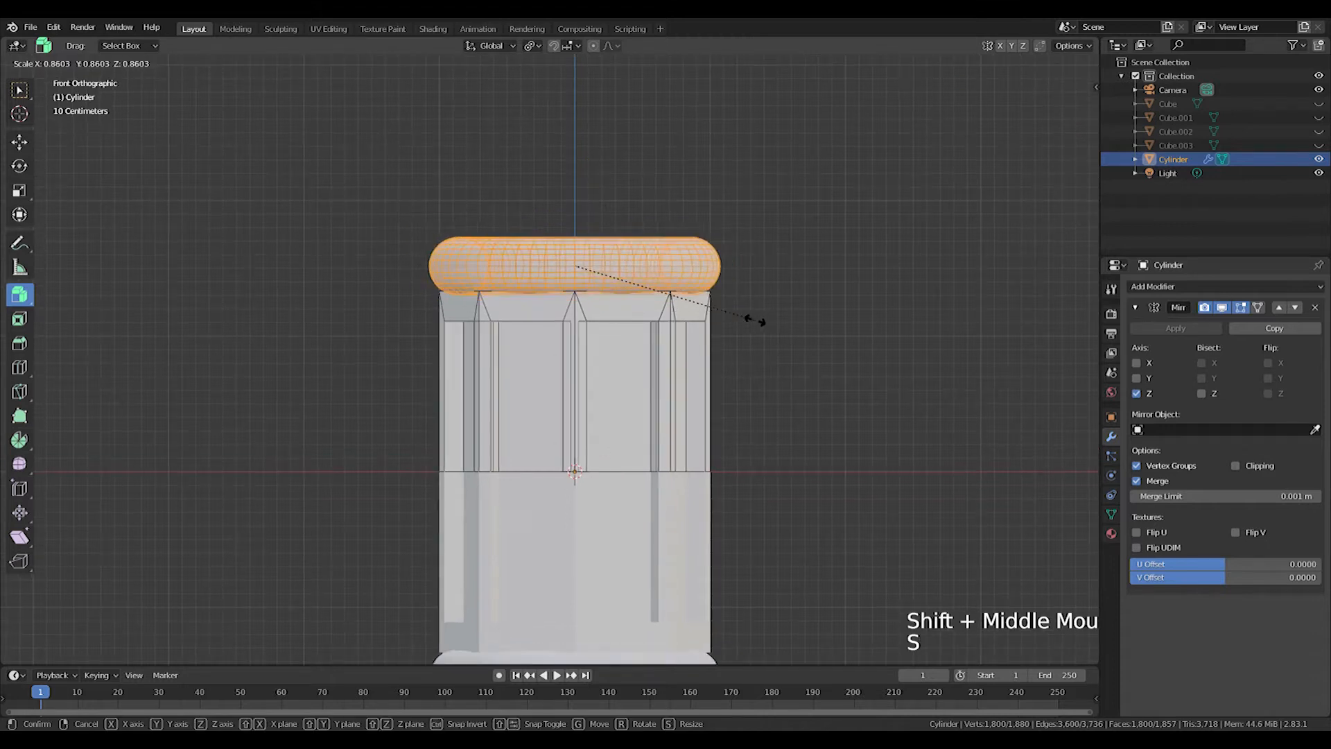
click(769, 324)
shift+middle_drag(678, 391, 778, 335)
key(Tab)
key(KP_1)
key(Tab)
shift+middle_drag(634, 225, 619, 329)
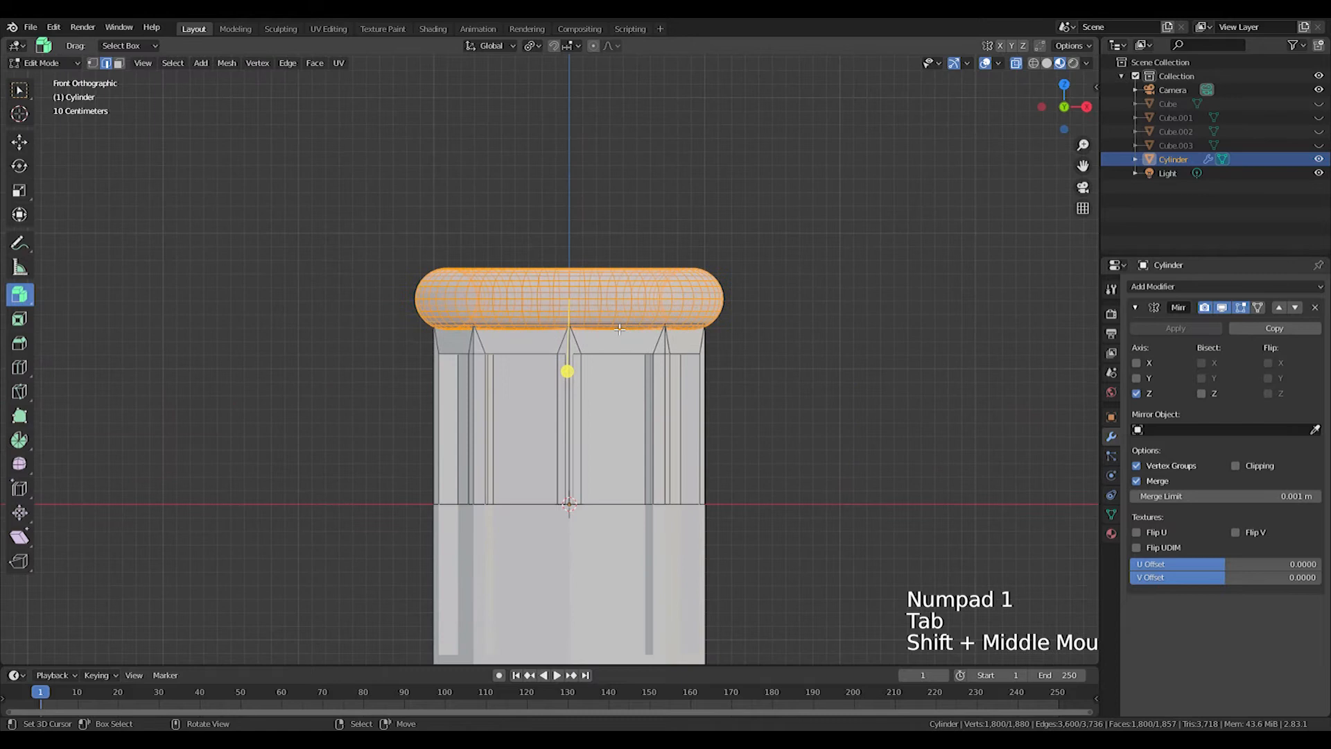
Add a 64-vertex cylinder to the mesh and raise it about 2.46 m along Z onto the torus
click(20, 90)
key(shift+a)
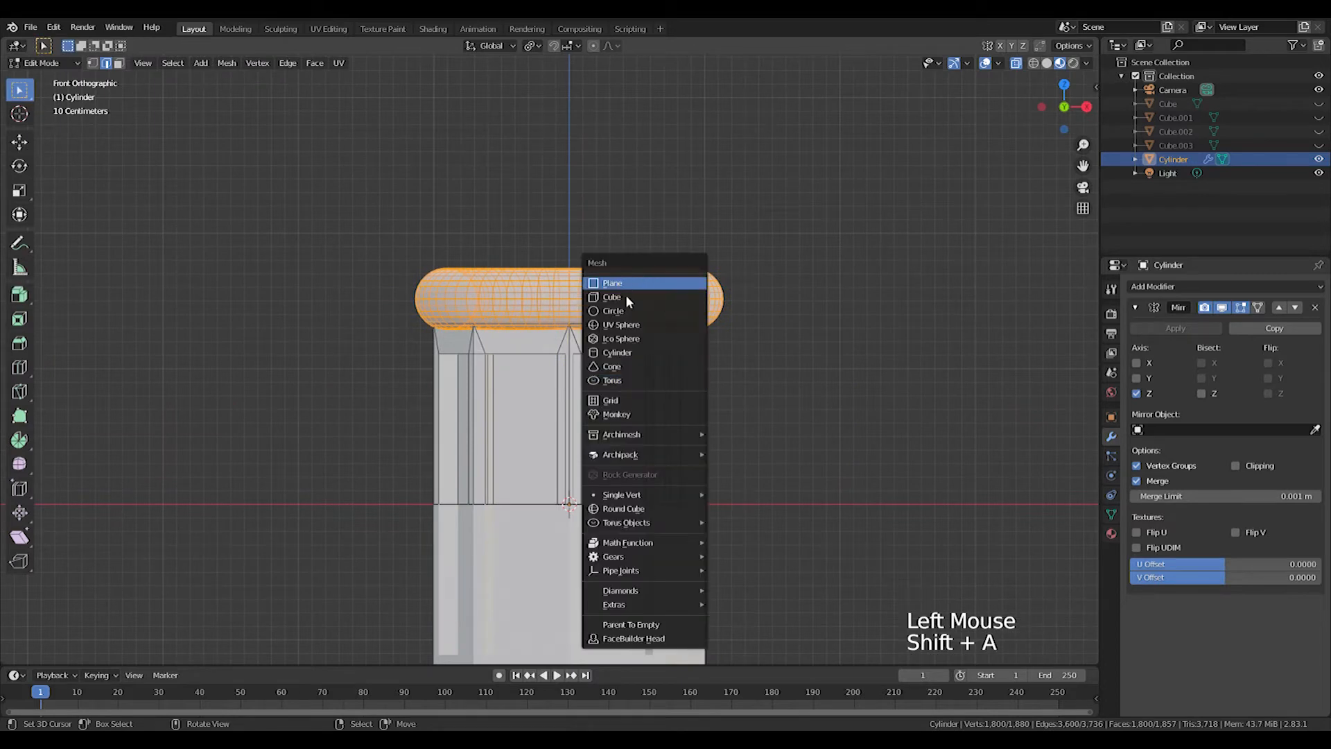
click(609, 349)
shift+middle_drag(621, 477, 615, 491)
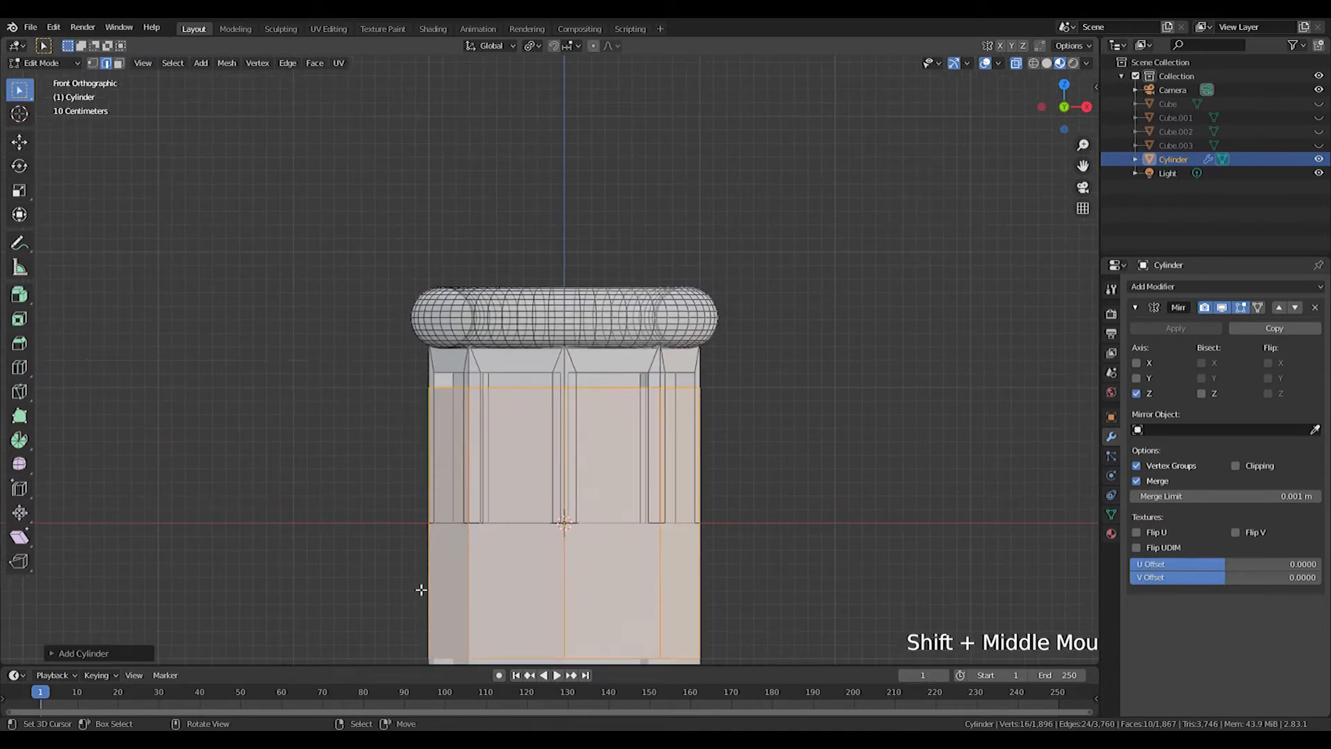
click(61, 653)
key(Return)
key(g)
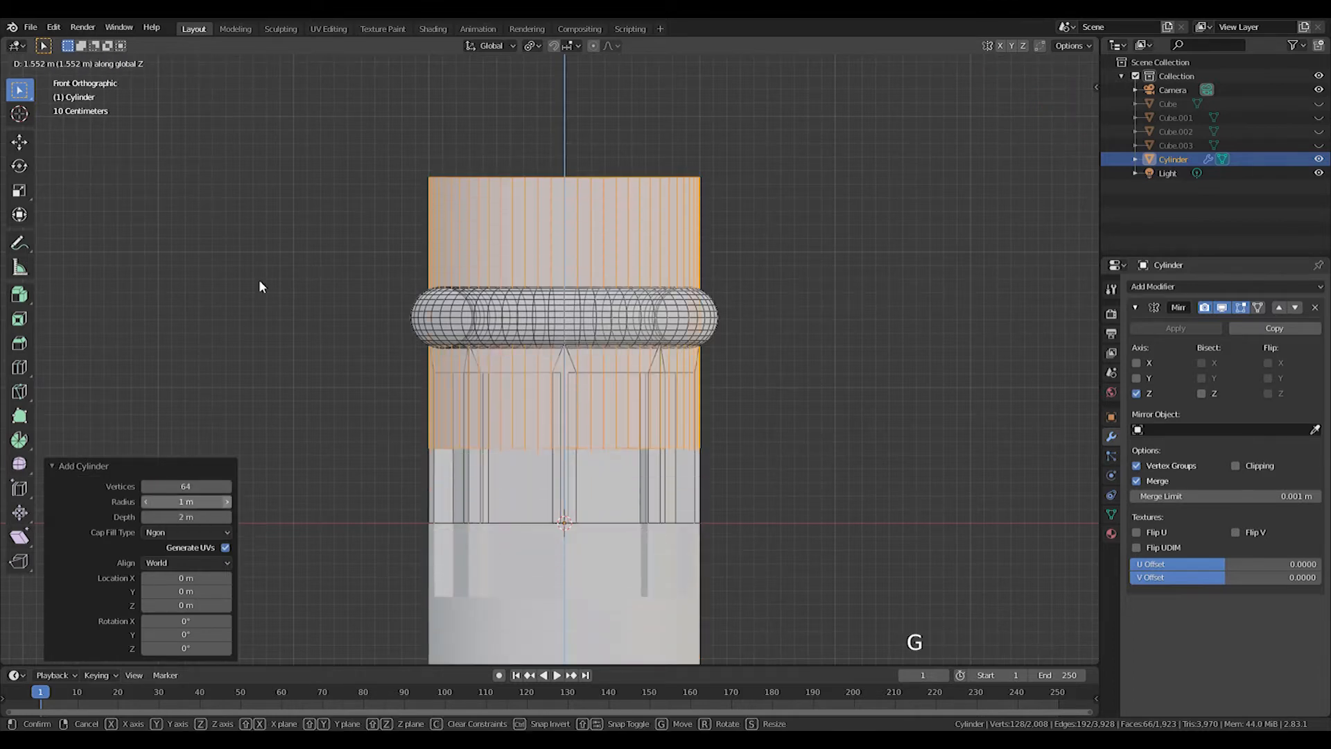
click(320, 171)
shift+middle_drag(728, 207, 716, 335)
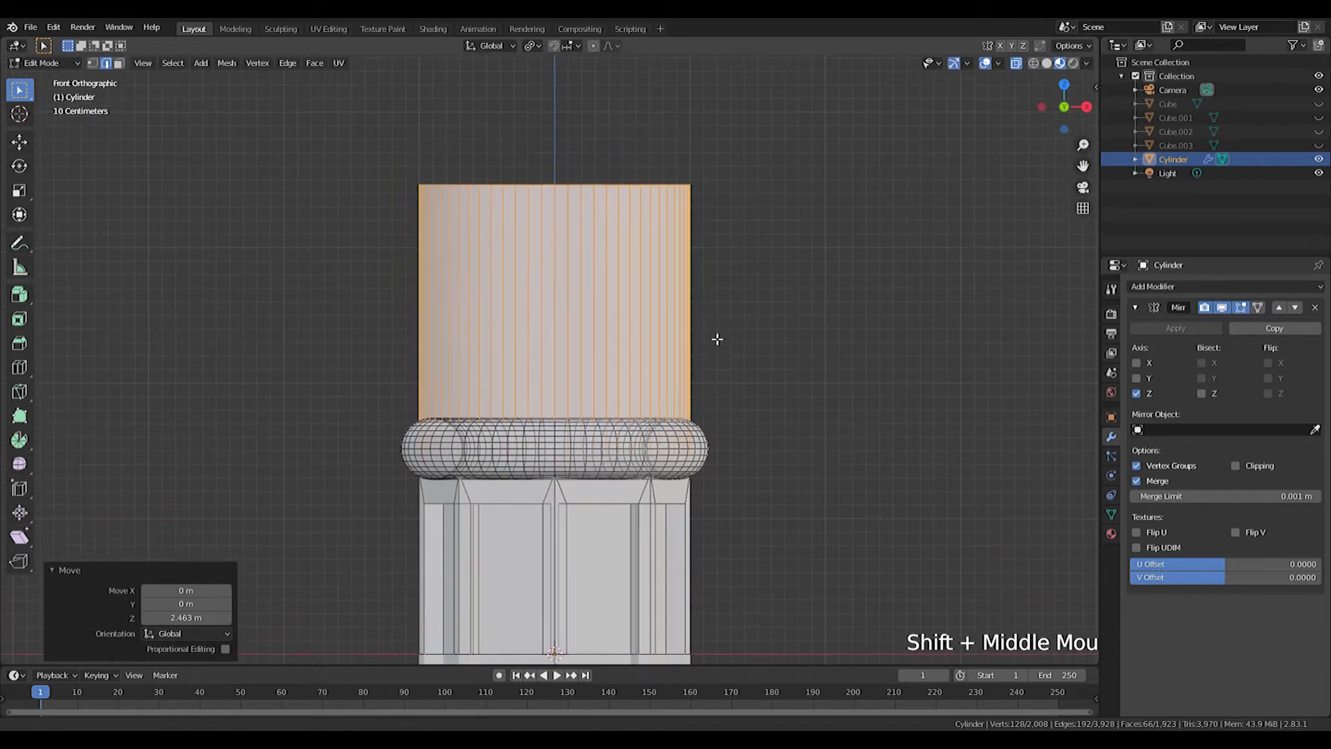
Fit the new cylinder to the column's width, then lower its top face about 1.48 m along Z and widen it slightly
scroll(777, 394, up, 1)
key(s)
click(913, 393)
drag(369, 67, 867, 220)
key(g)
key(z)
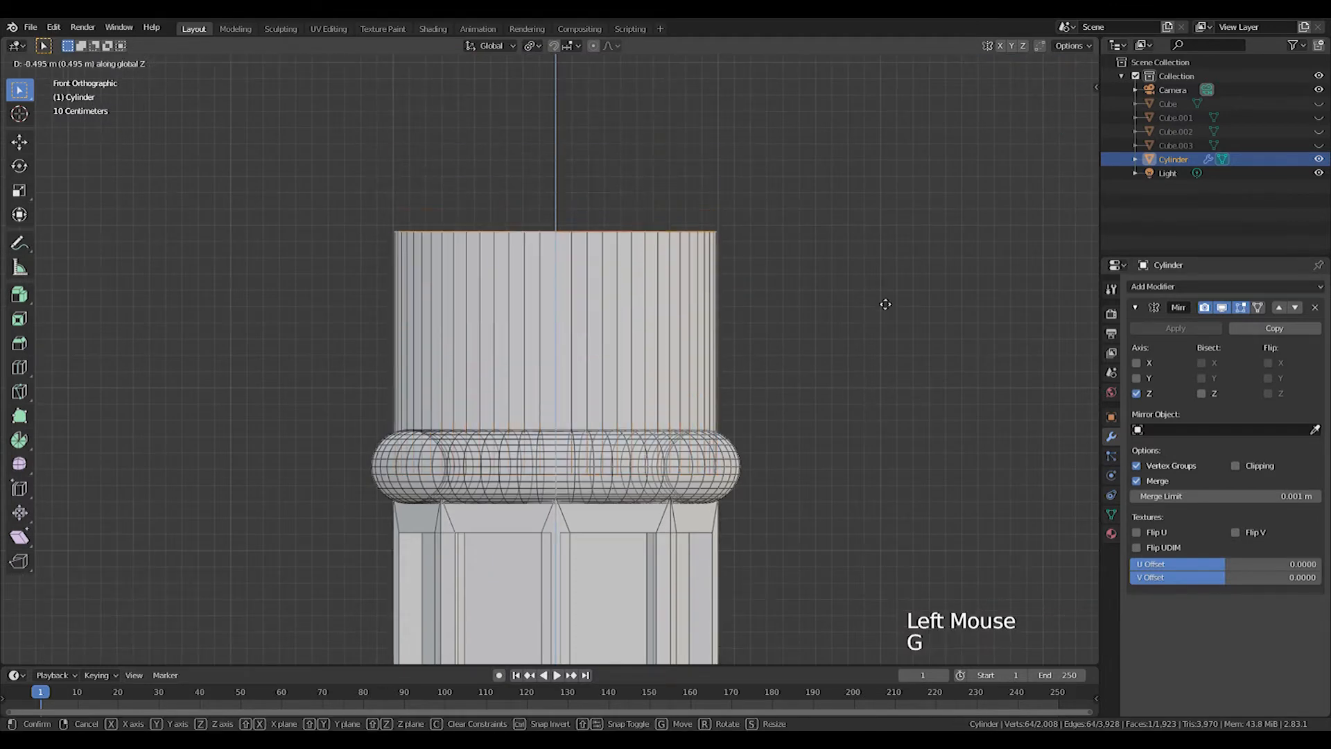
click(911, 459)
key(s)
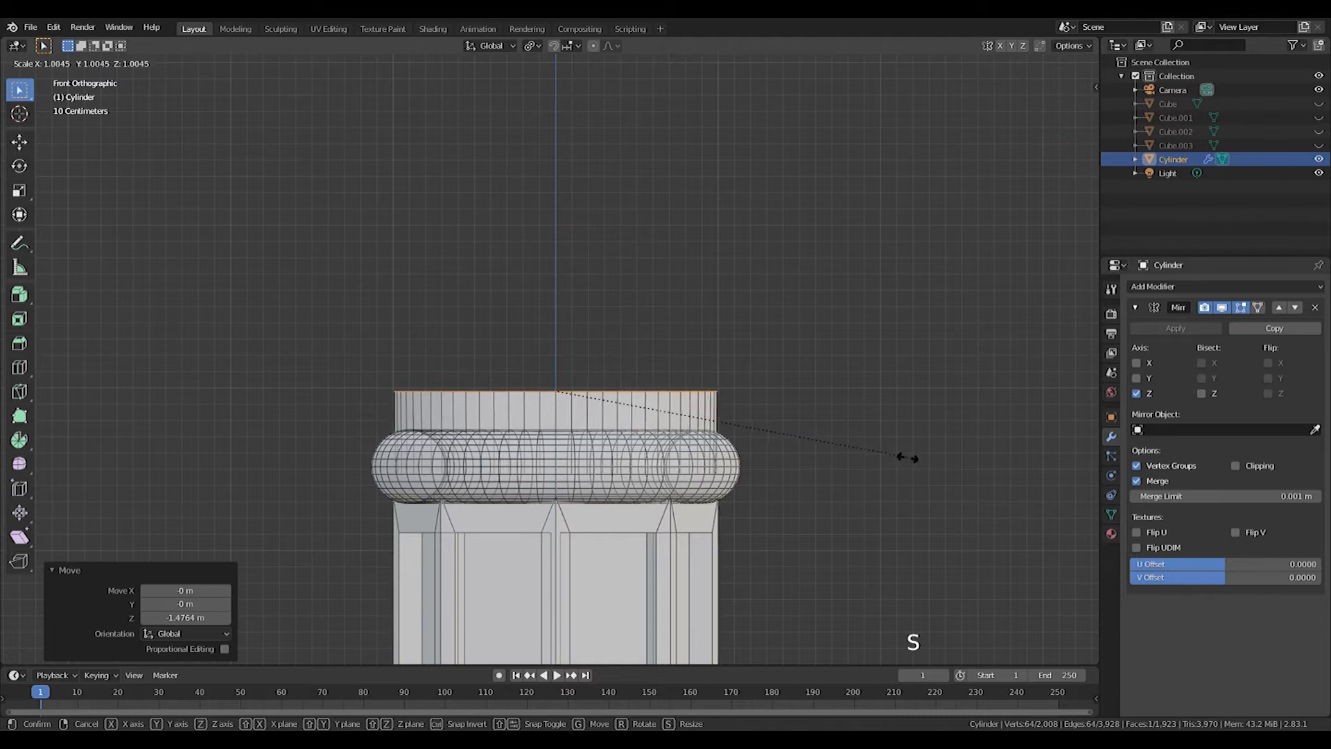
click(915, 458)
Extrude the cap's top face up by about 0.58 m and then 0.24 m, scaling it inward after each extrusion
key(e)
click(913, 371)
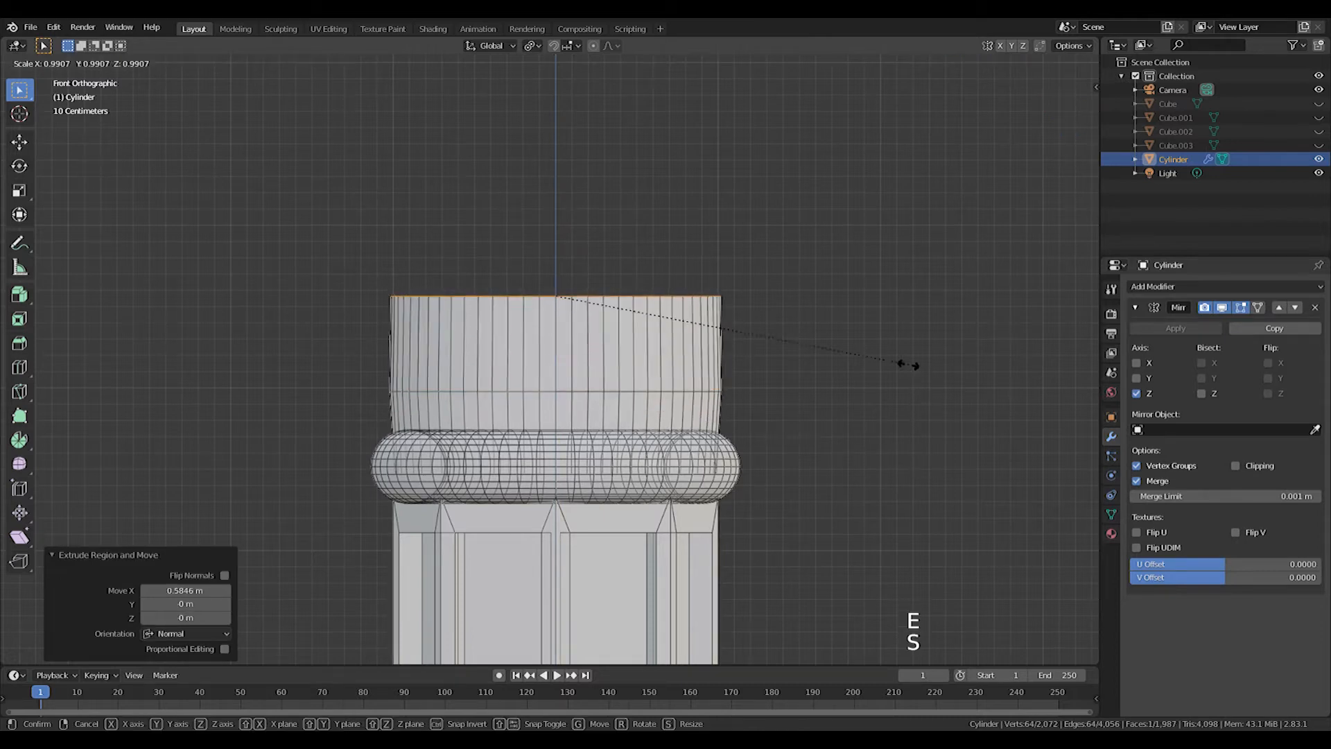
key(s)
click(871, 350)
key(e)
click(873, 326)
key(s)
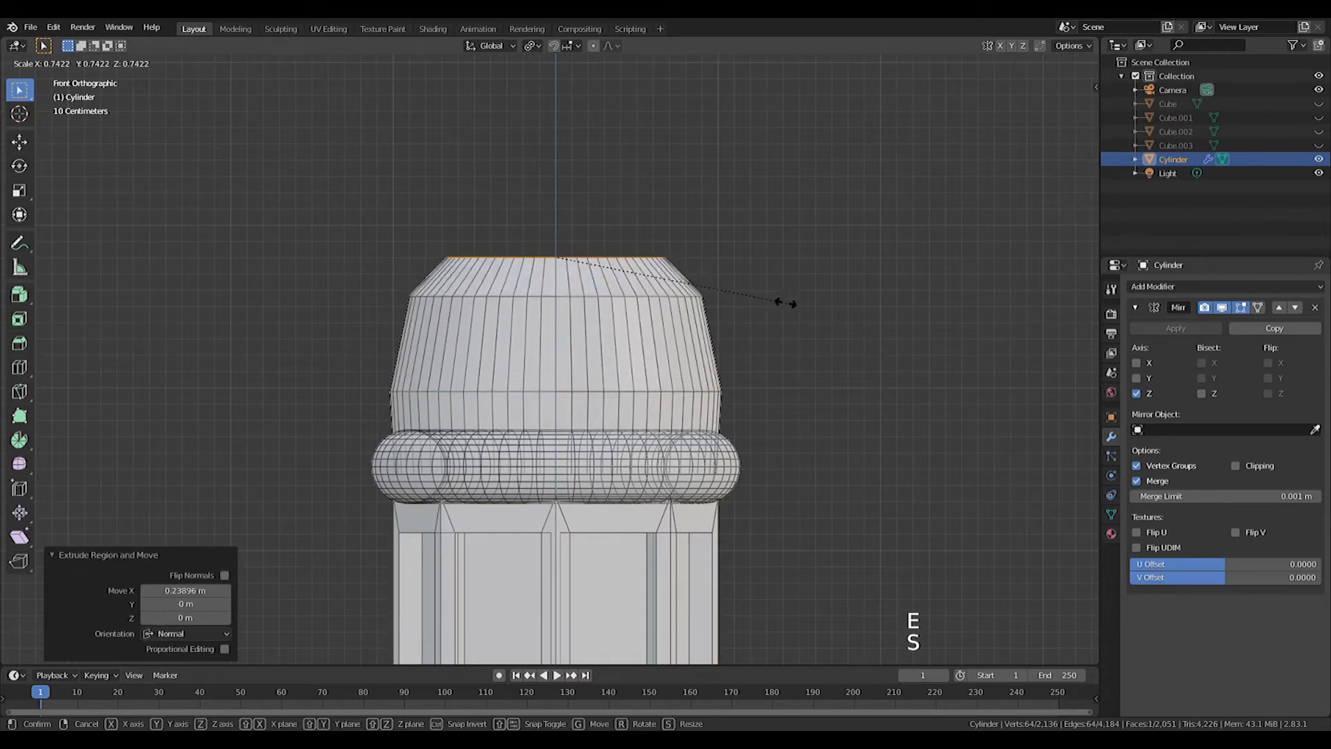
click(728, 291)
Extrude and shrink the cap's top face twice more to close the dome in a narrow tip
key(e)
click(724, 260)
key(s)
click(607, 208)
key(e)
click(584, 189)
key(s)
click(562, 185)
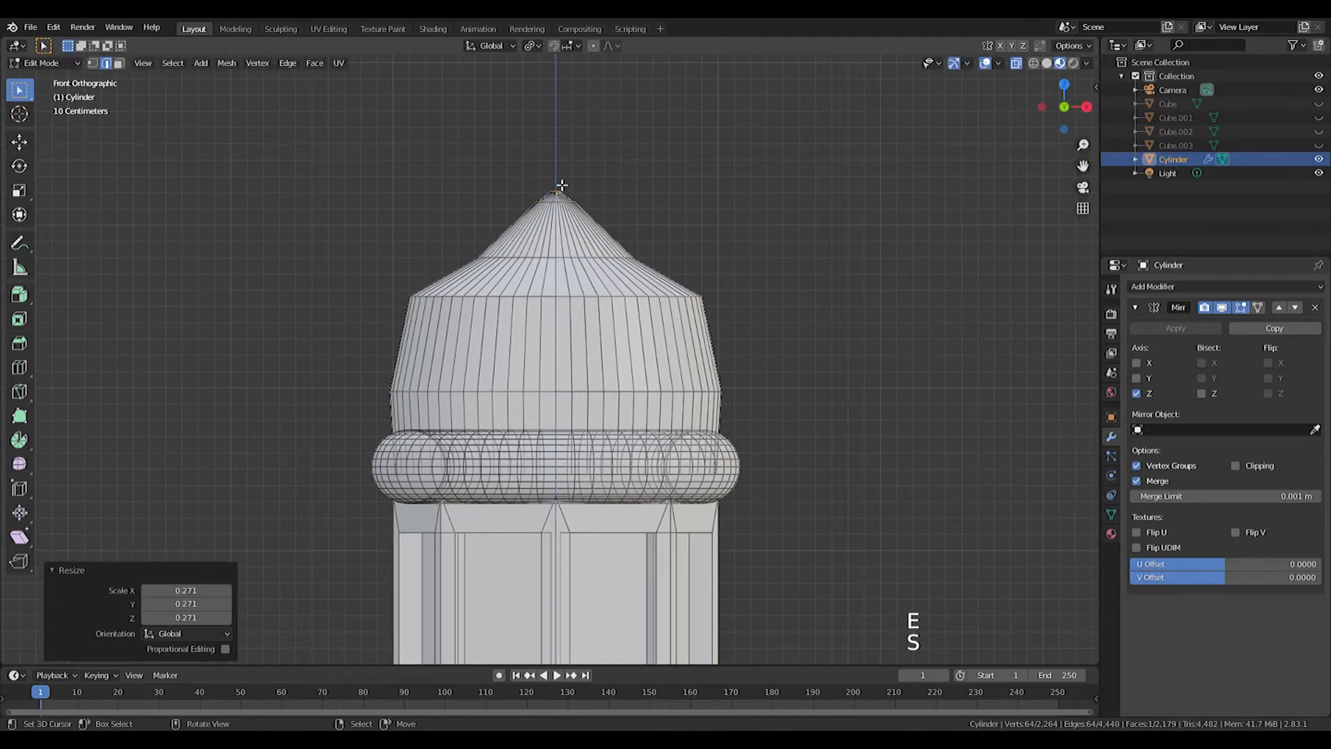
Round the dome's shoulder with a multi-segment bevel on its edge loop
drag(371, 282, 756, 373)
key(ctrl+b)
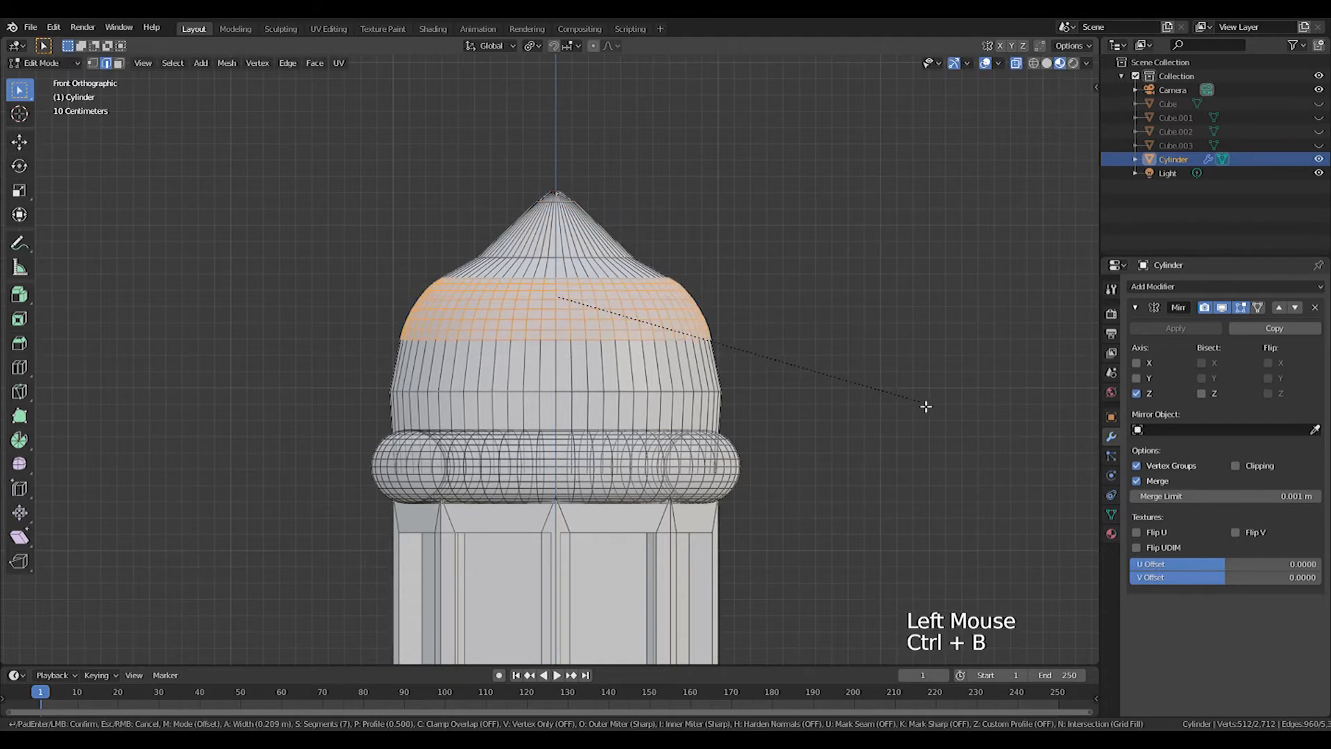
scroll(936, 415, down, 2)
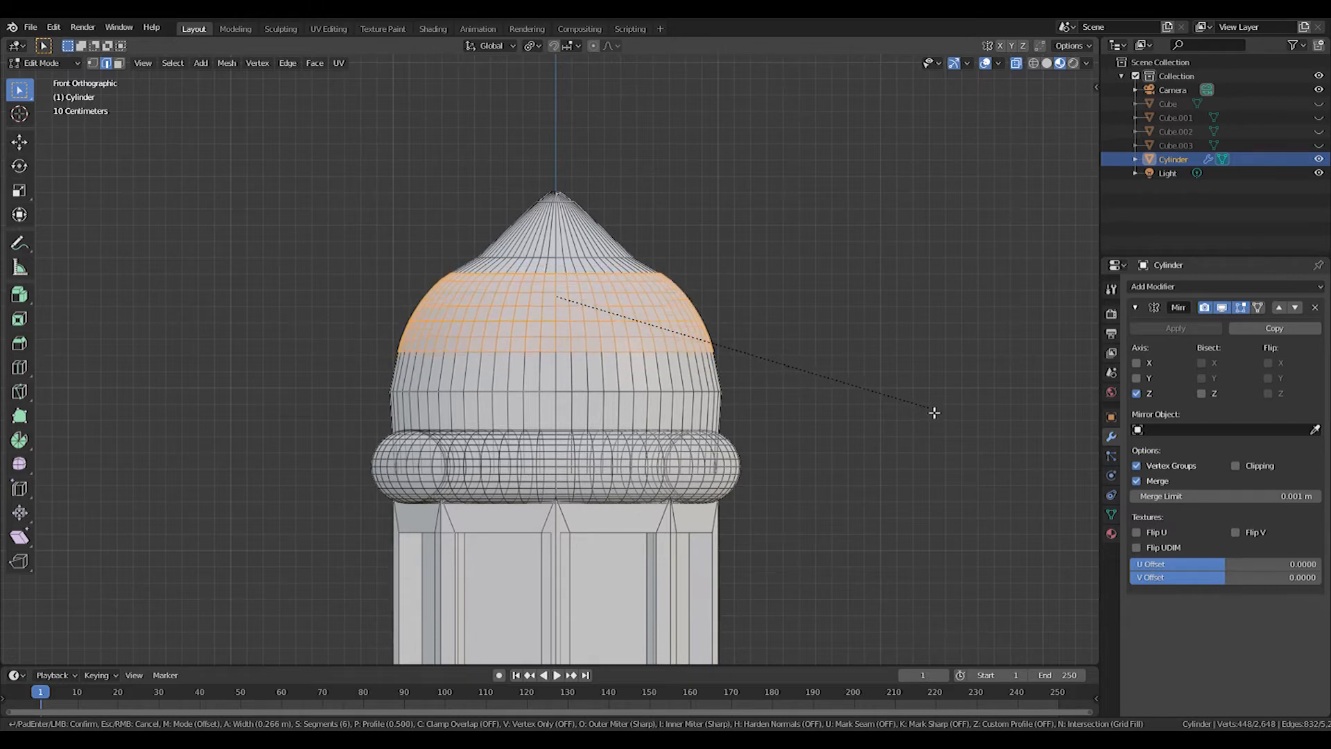
click(933, 413)
right_click(933, 413)
Reposition and resize the edge loop below the dome's tip, then bevel it by 0.203 m with 5 segments
drag(447, 224, 655, 266)
key(g)
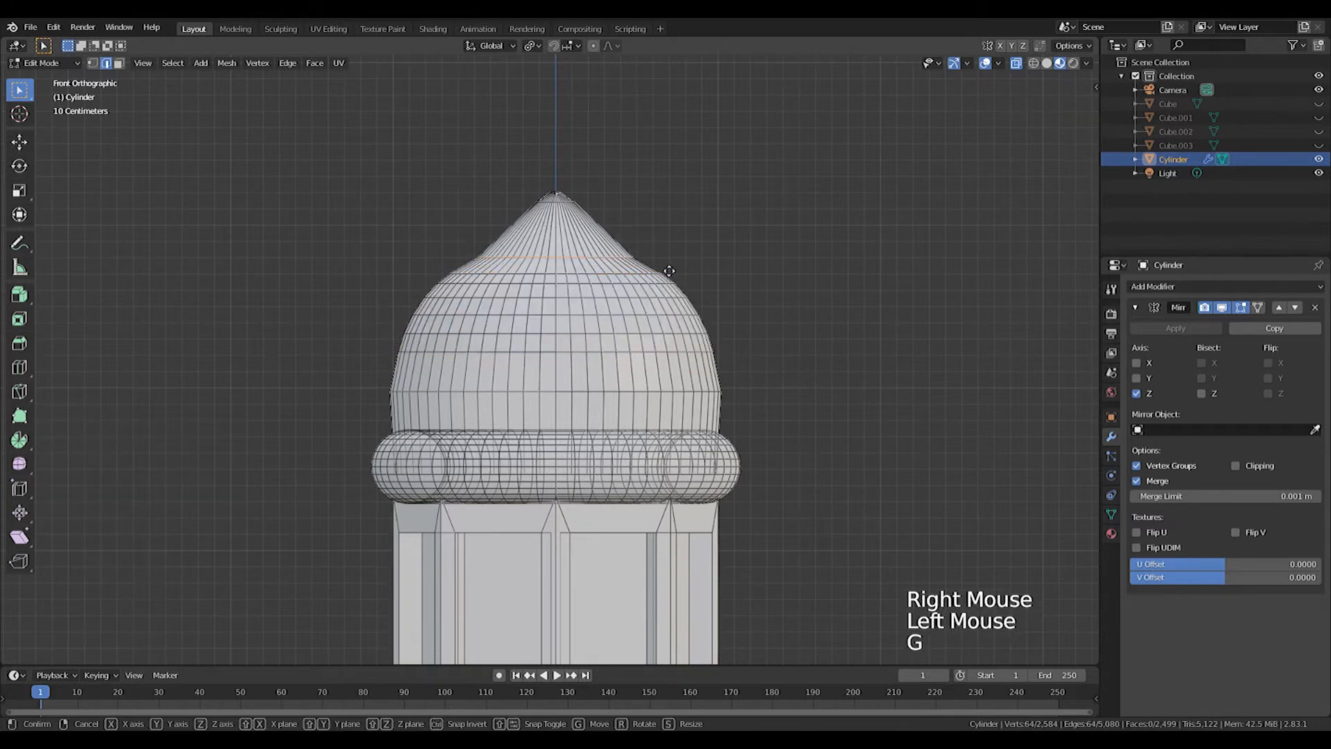
click(666, 243)
key(s)
click(692, 269)
key(g)
click(696, 278)
key(ctrl+b)
click(731, 296)
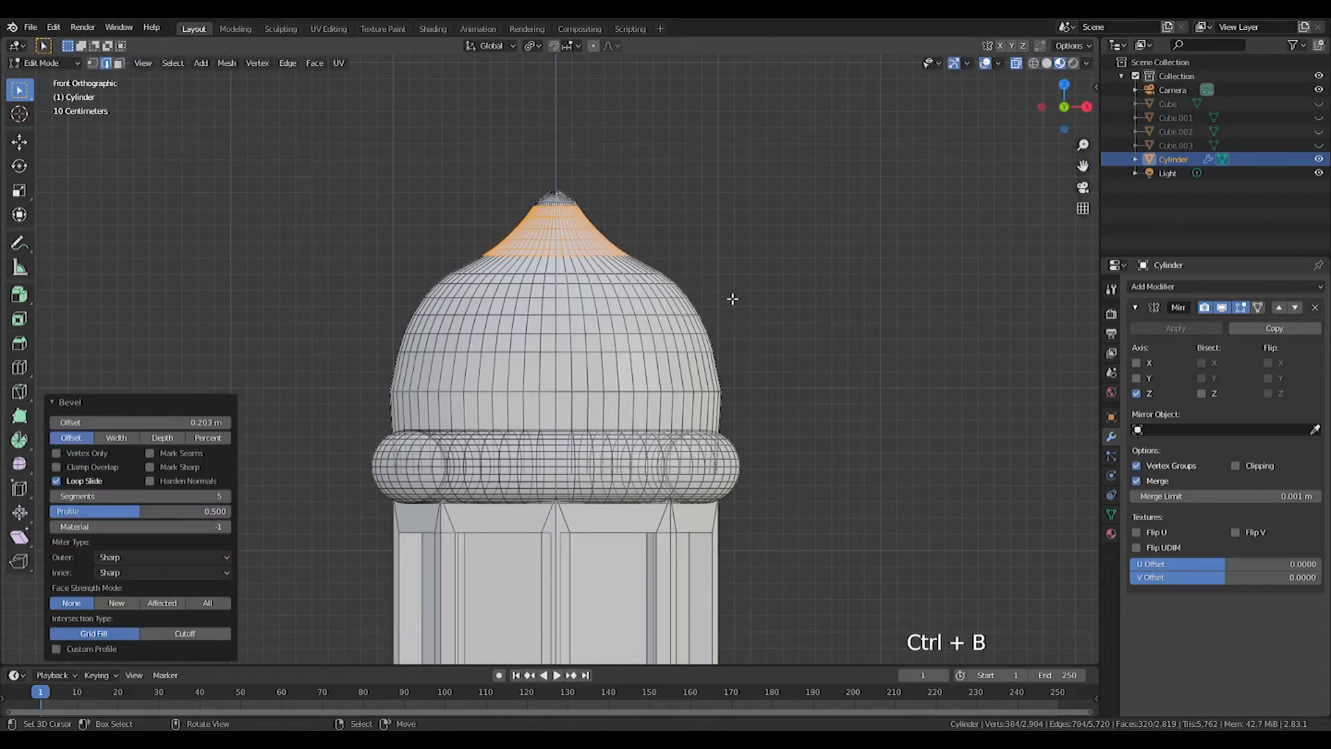
Lower the beveled band below the tip about 0.05 m and scale it to 1.082
key(g)
click(733, 307)
key(s)
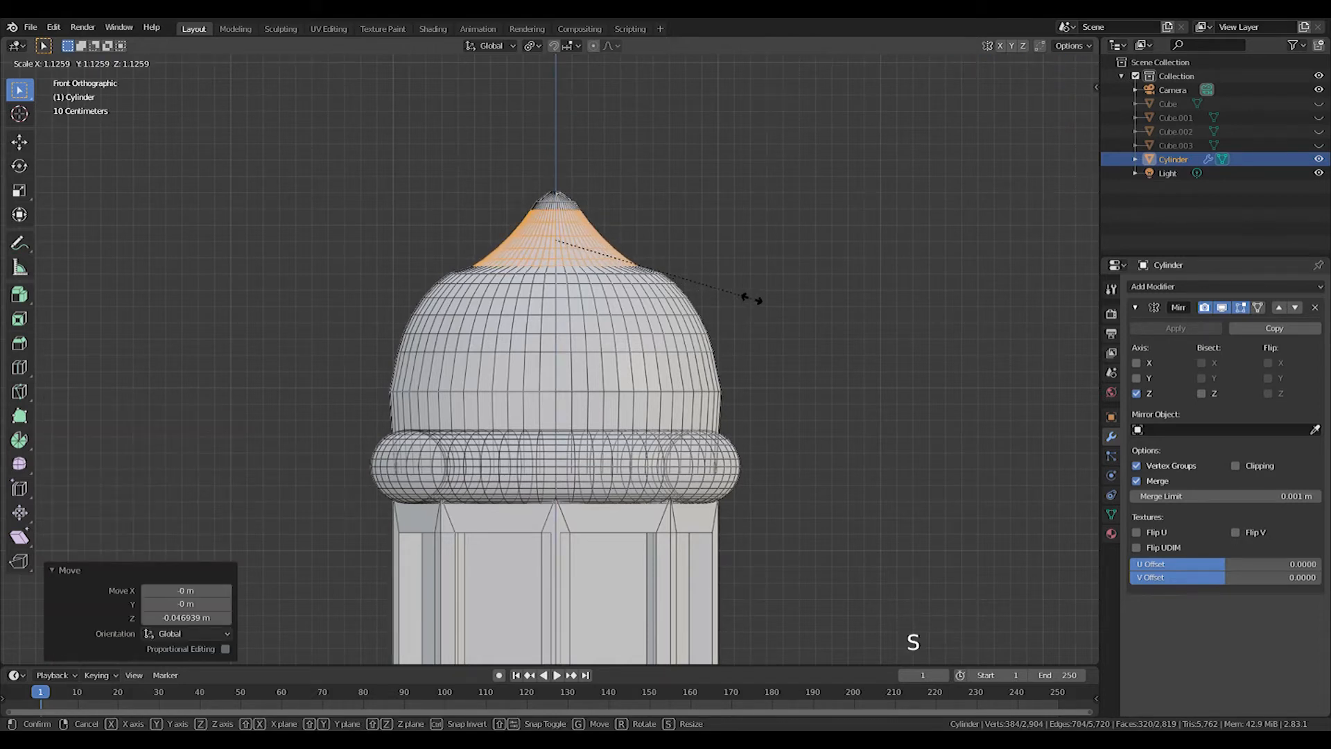
click(745, 293)
shift+middle_drag(746, 294, 728, 364)
scroll(489, 292, up, 2)
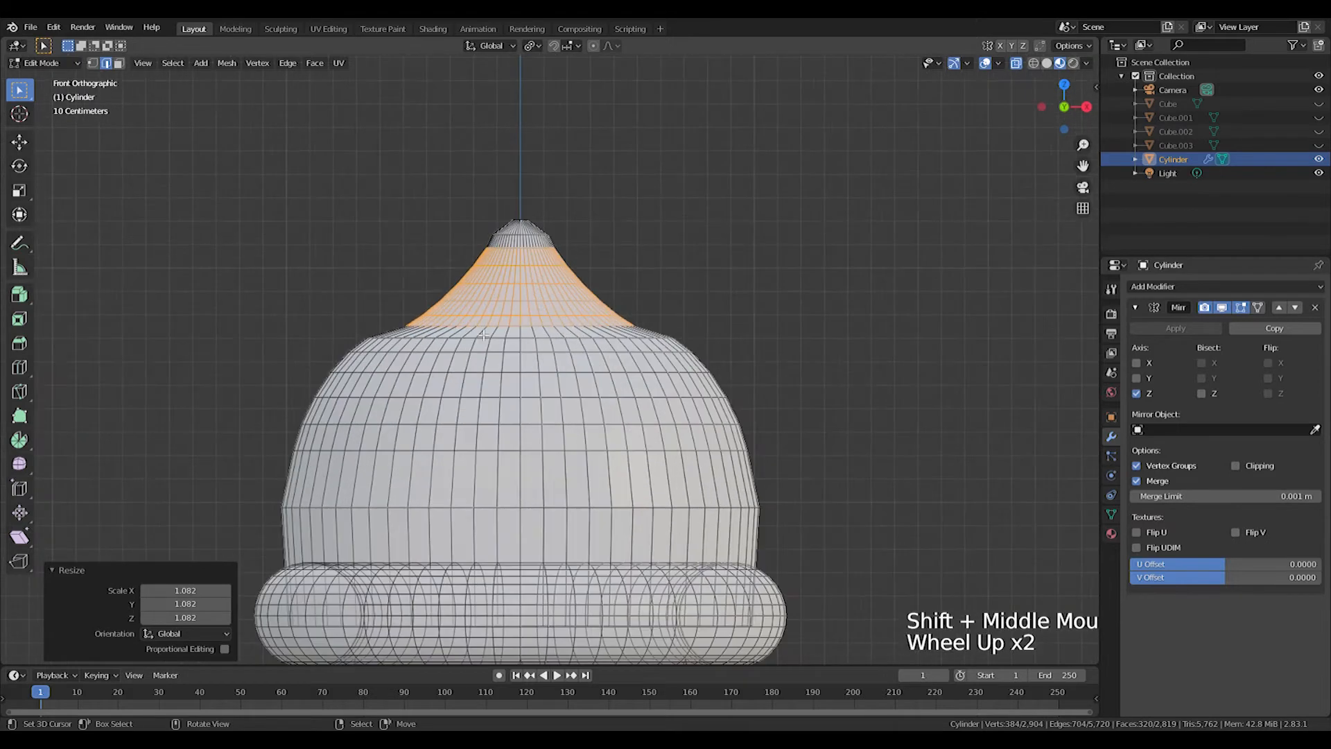
Add the dome's tip to the beveled band's selection and raise both about 0.05 m along Z
key(g)
right_click(479, 277)
key(c)
scroll(477, 215, down, 6)
click(478, 216)
right_click(478, 215)
key(g)
key(z)
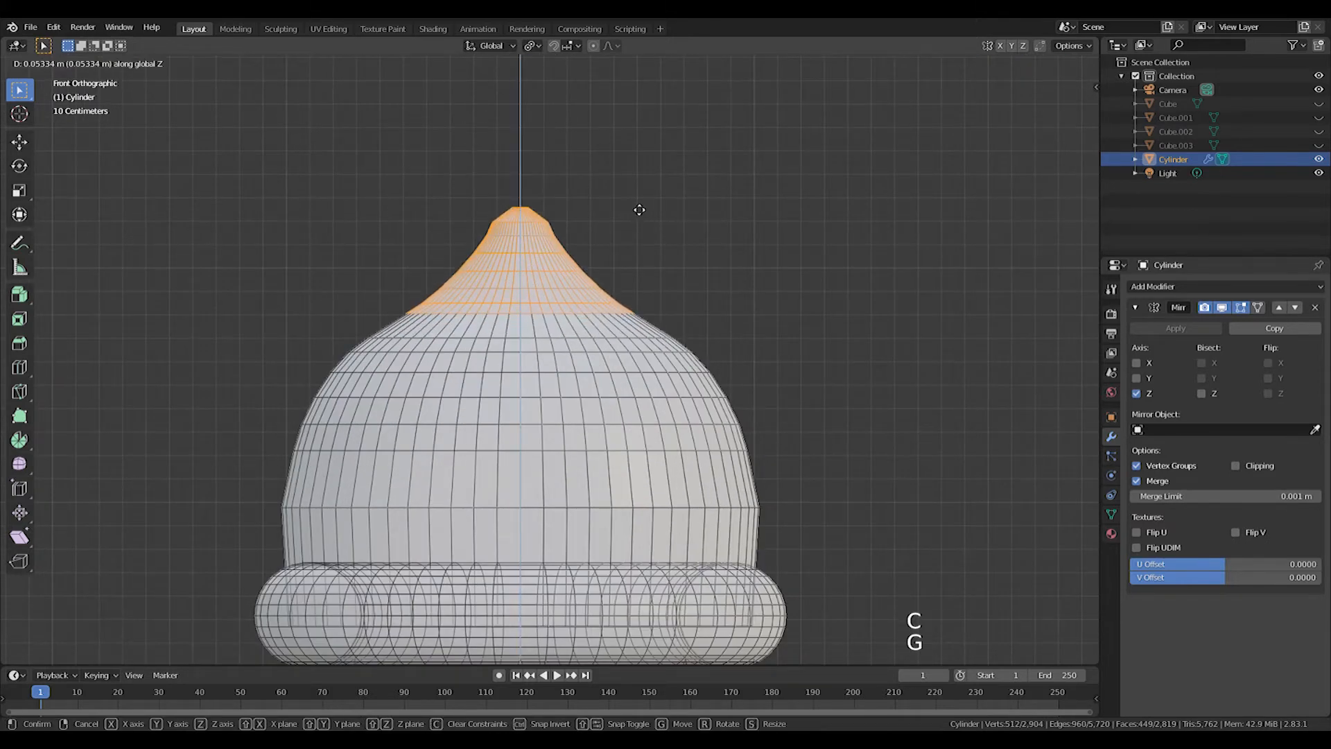
click(639, 209)
Bevel the edge loop just under the tip, then raise the beveled band about 0.02 m and scale it down
shift+middle_drag(497, 186, 497, 228)
click(558, 259)
scroll(555, 263, up, 2)
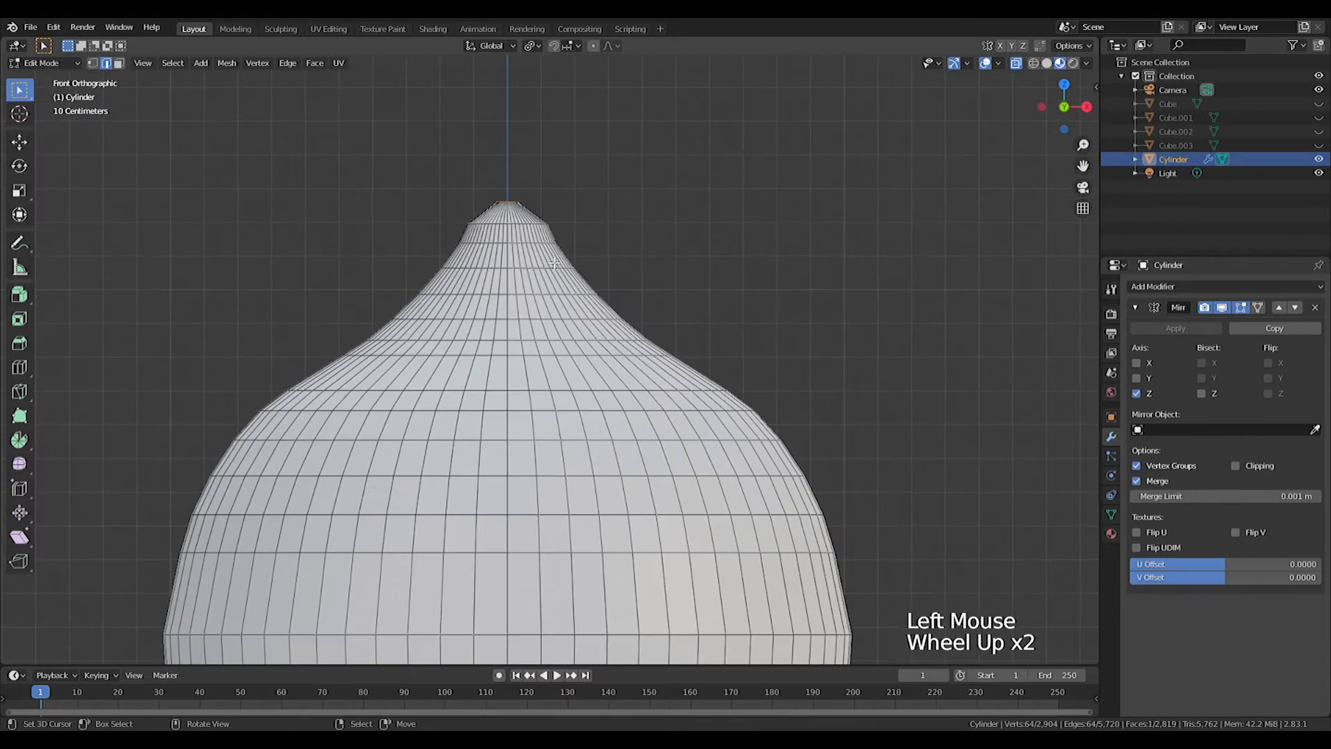
drag(592, 231, 598, 231)
key(ctrl+b)
click(615, 230)
key(g)
click(608, 175)
key(s)
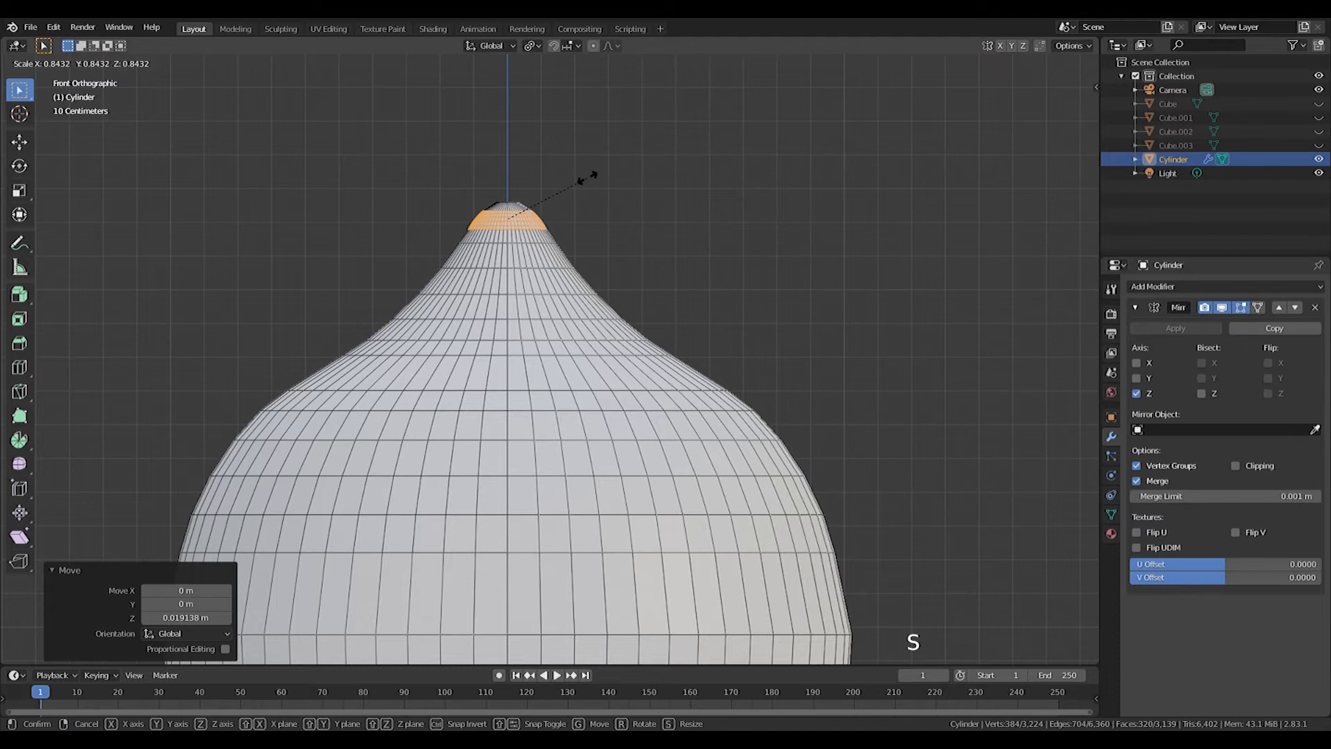
click(593, 184)
Bevel the edge loop at the dome's lower part, just above the torus ring, by about 0.139 m with 5 segments
key(Tab)
scroll(589, 291, down, 3)
shift+middle_drag(573, 385, 556, 272)
key(Tab)
scroll(556, 332, down, 3)
scroll(556, 272, up, 2)
alt+click(367, 388)
key(ctrl+b)
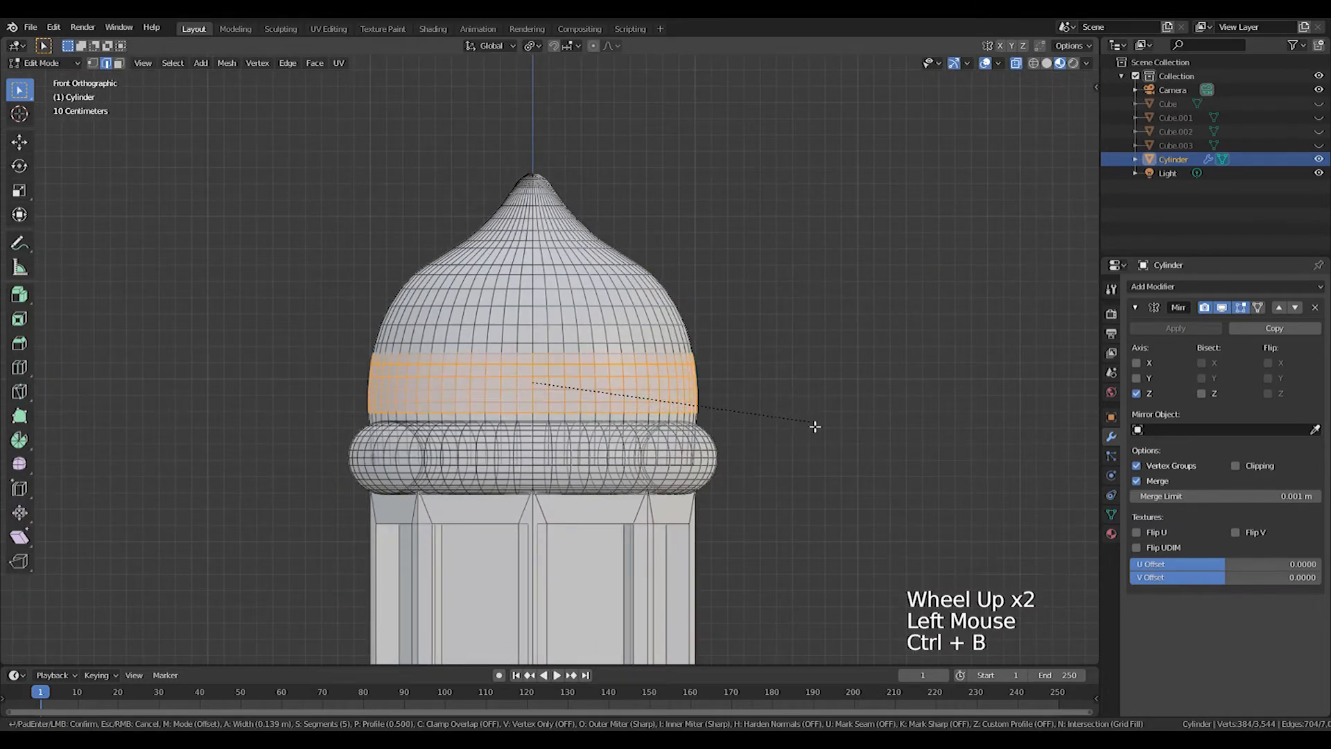
click(814, 426)
Select the whole dome, flatten it along Z to a scale of 0.734, and lower it toward the torus ring
right_click(527, 223)
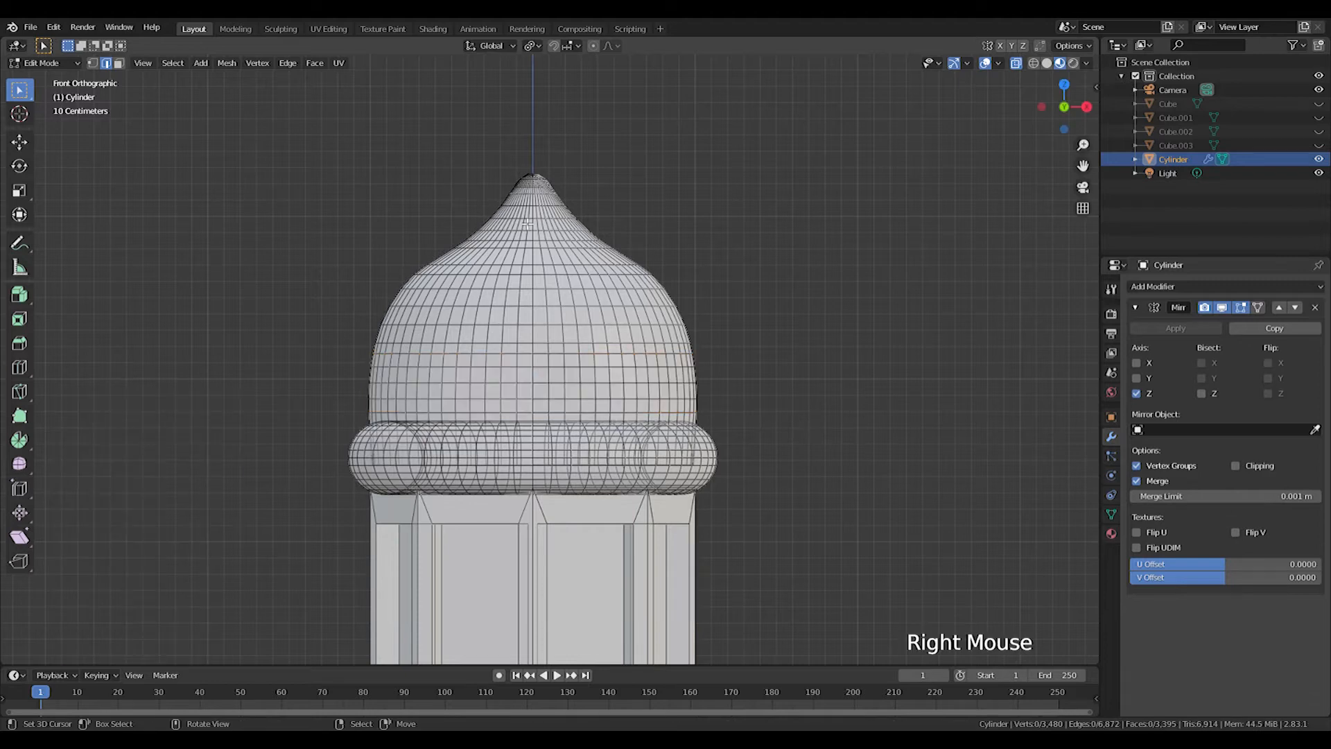
key(l)
key(d)
key(z)
click(802, 348)
key(z)
click(807, 421)
key(s)
key(z)
click(766, 368)
key(g)
key(z)
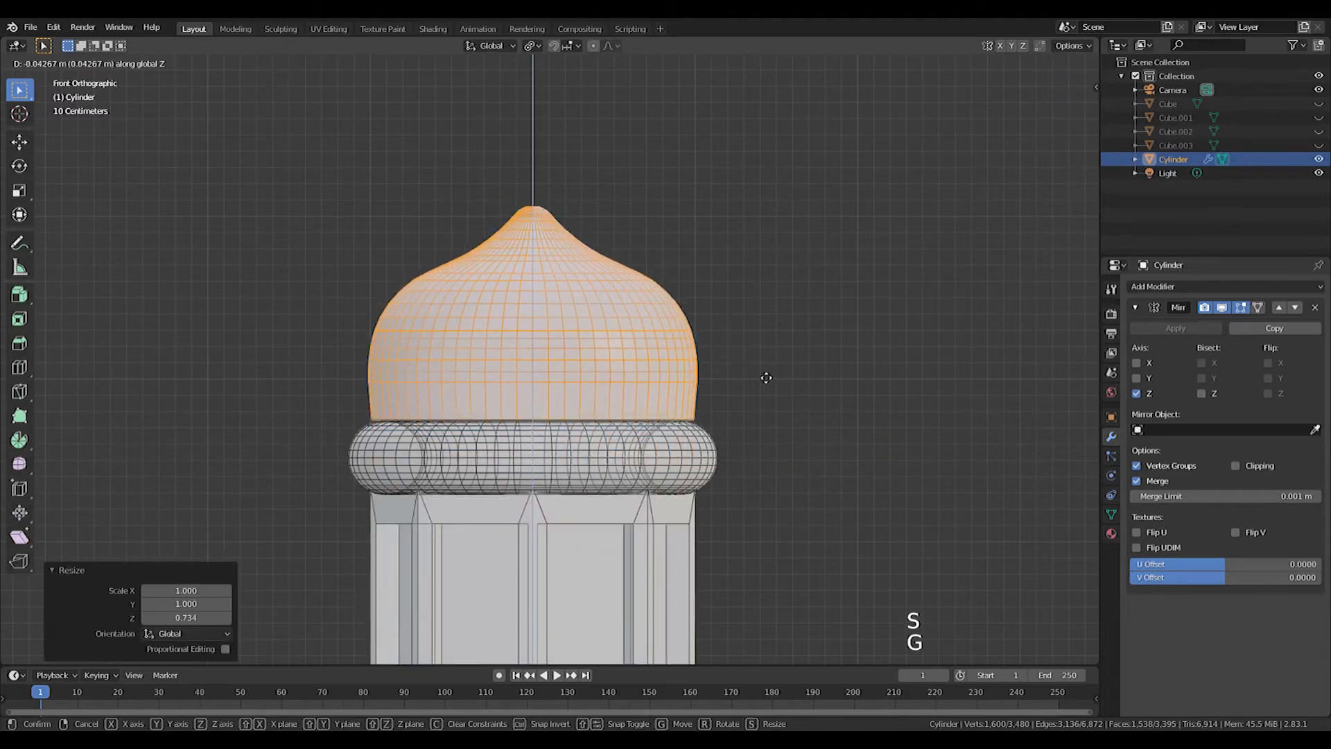
click(788, 538)
Add a torus to the column mesh and reduce its minor radius to 0.11 m
key(Tab)
scroll(733, 437, down, 6)
shift+middle_drag(734, 437, 544, 305)
scroll(555, 250, up, 7)
key(Tab)
scroll(545, 305, down, 2)
key(shift+a)
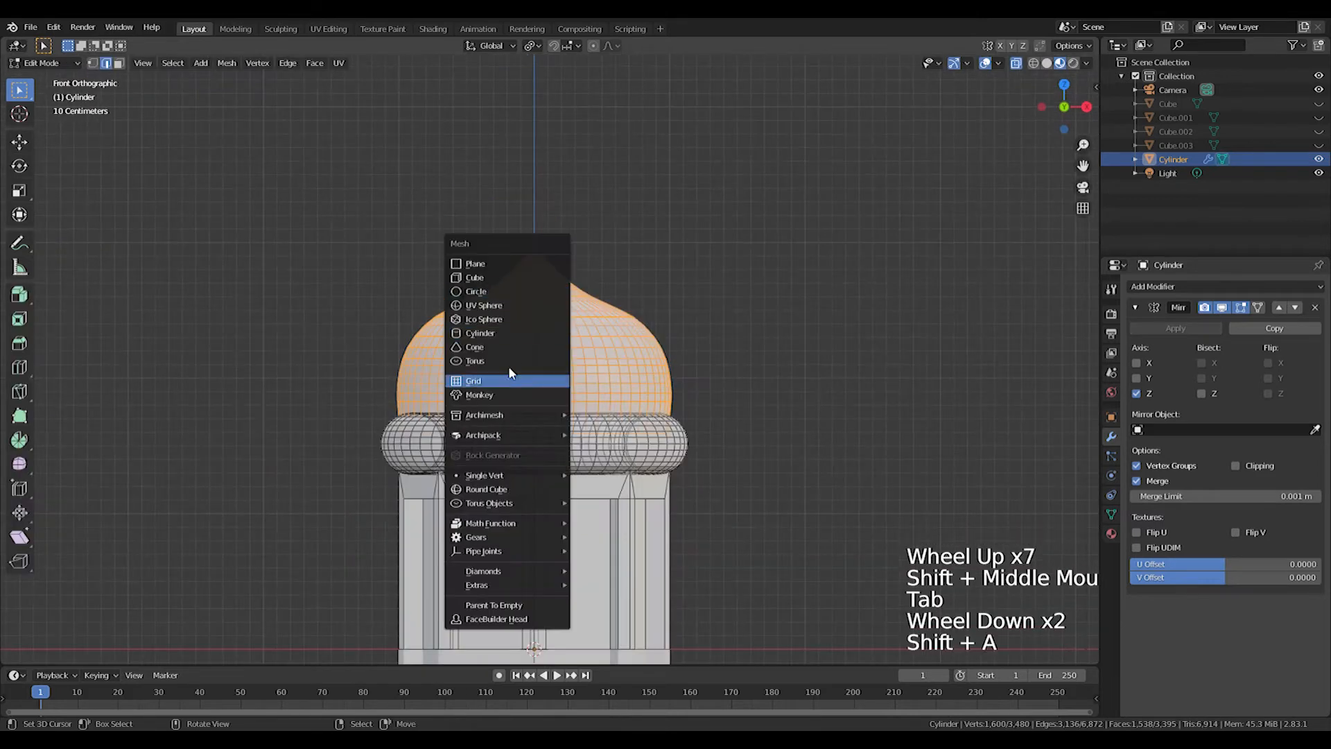
click(474, 361)
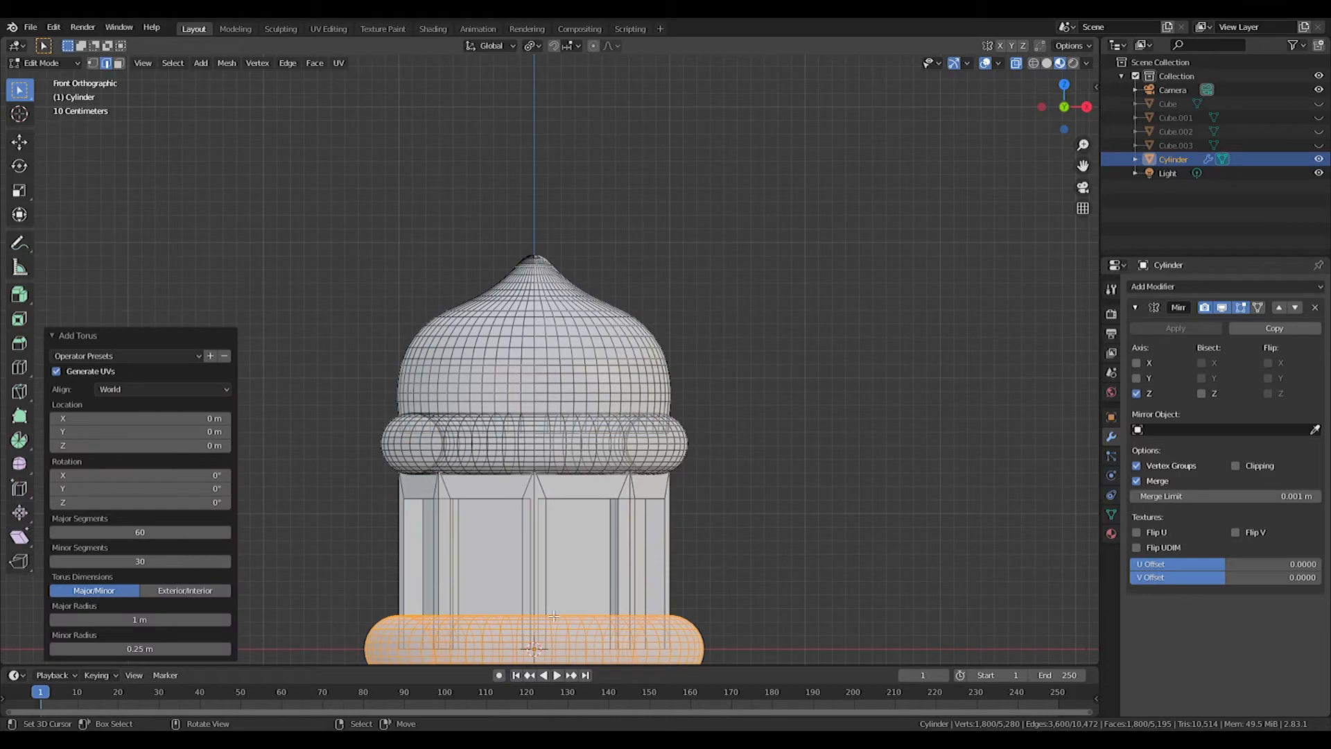
shift+middle_drag(424, 658, 420, 524)
drag(159, 653, 139, 647)
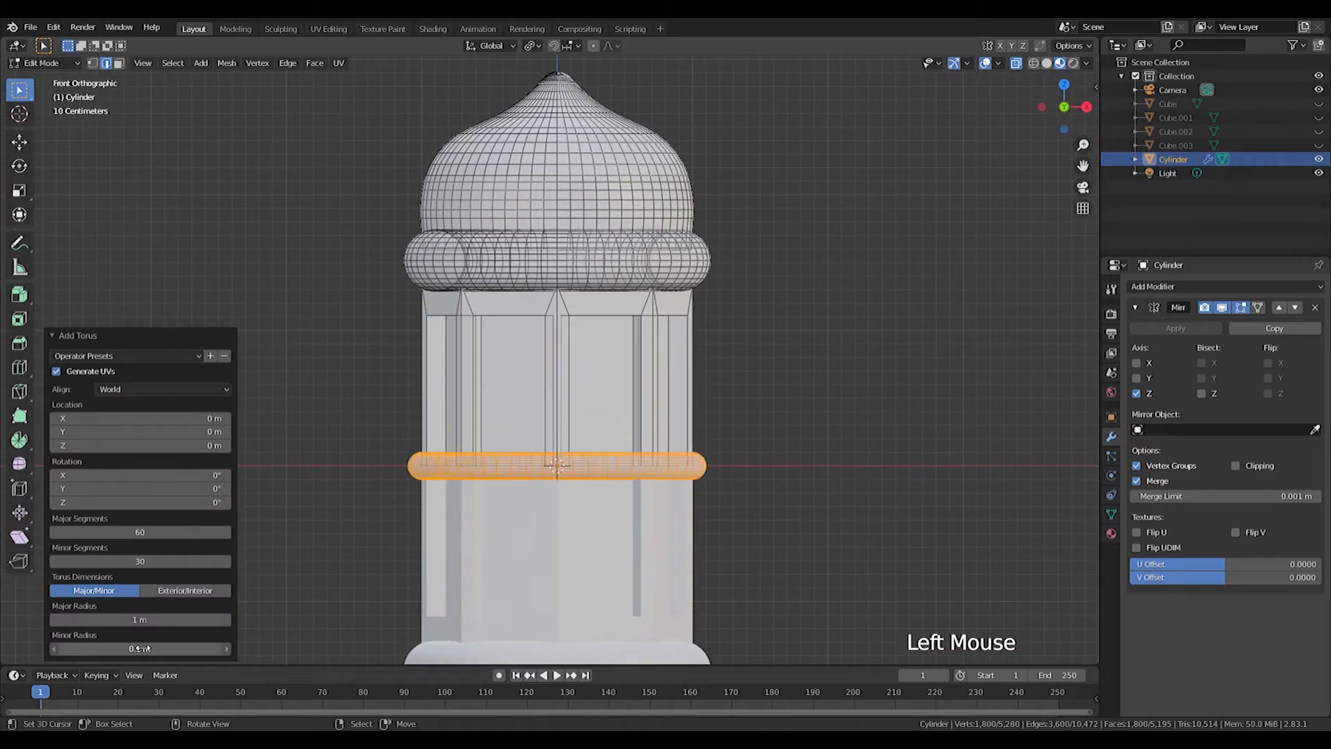
Set the new torus's minor segments to 25
click(161, 568)
text(12)
key(Return)
click(152, 562)
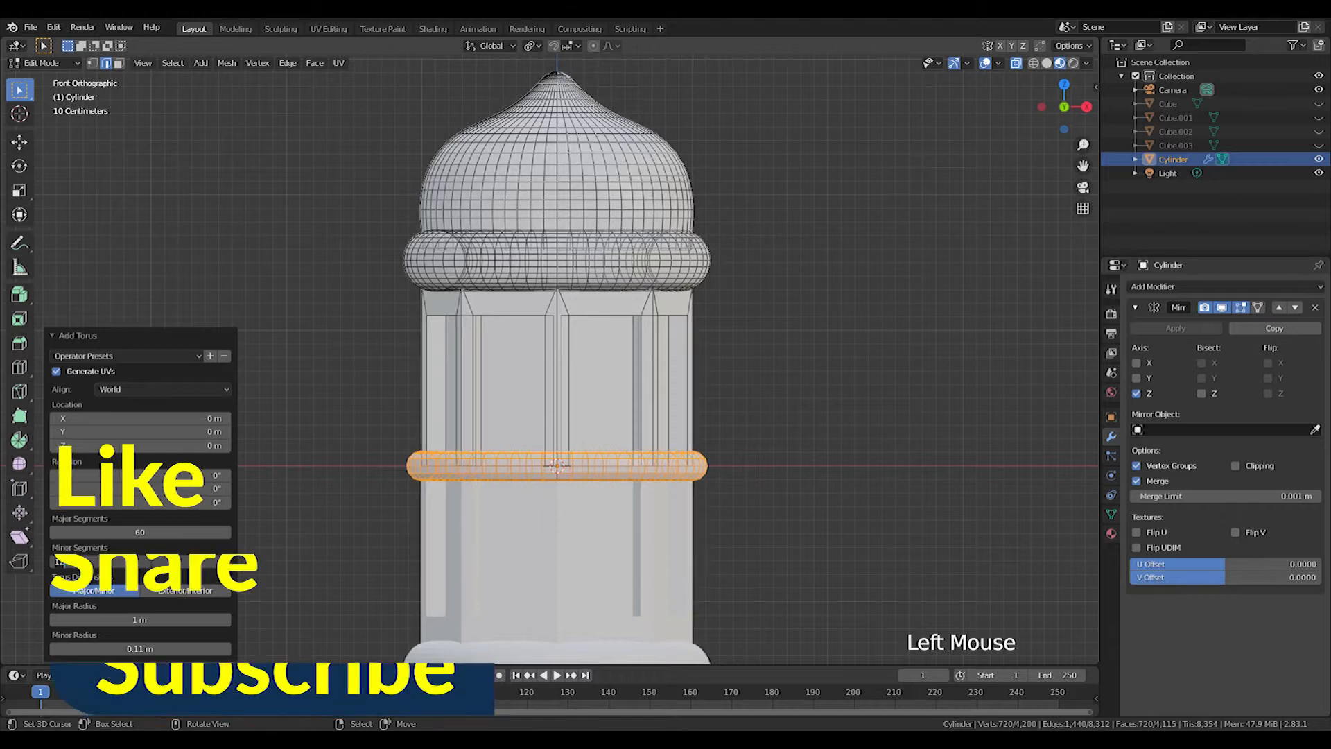
text(25)
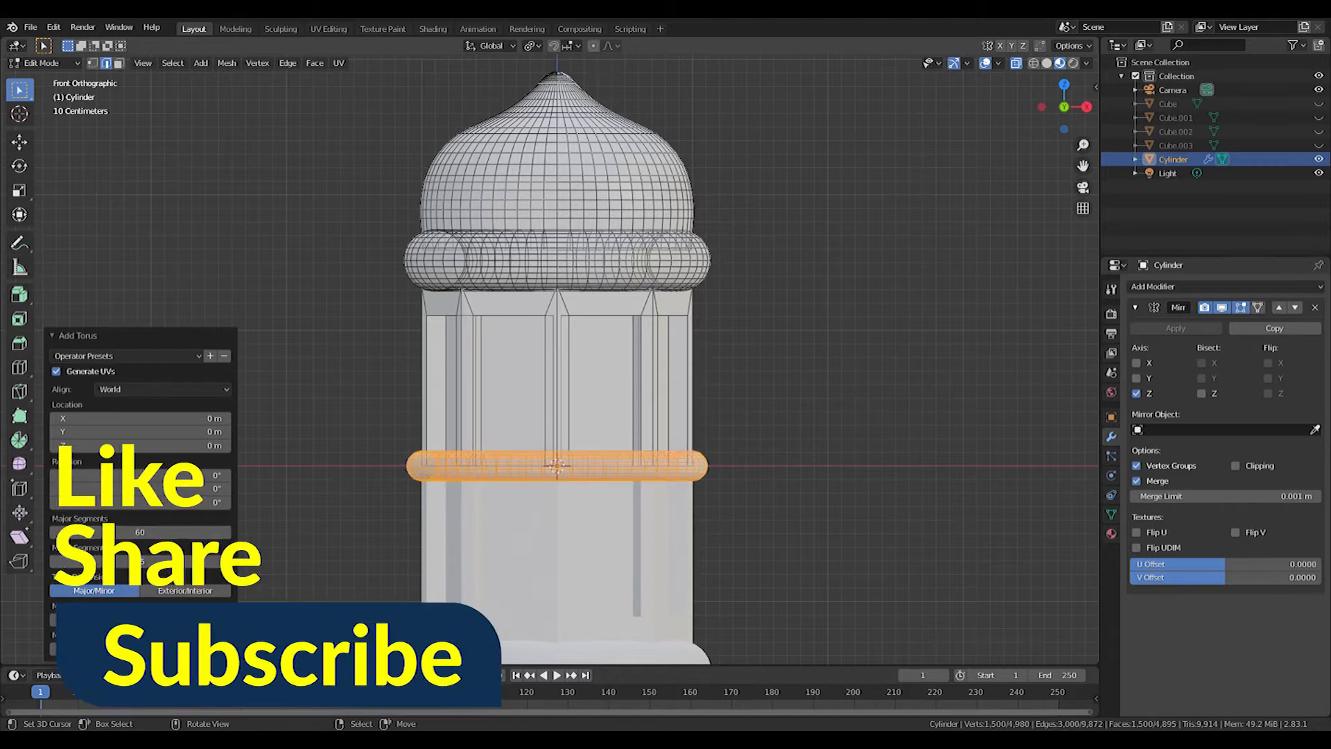
Rotate the torus 90° about X and scale it to 0.299
text(r)
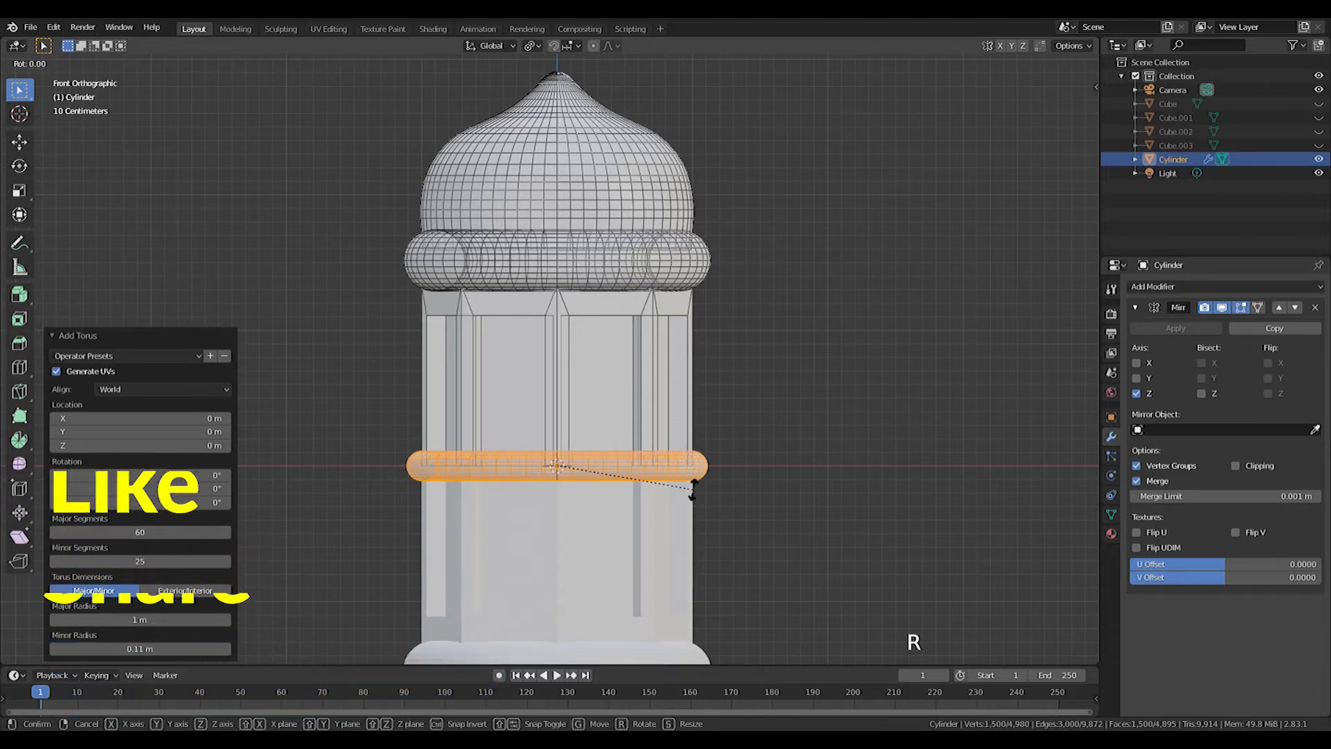
text(x90)
key(Return)
shift+middle_drag(695, 368, 695, 440)
key(s)
click(657, 514)
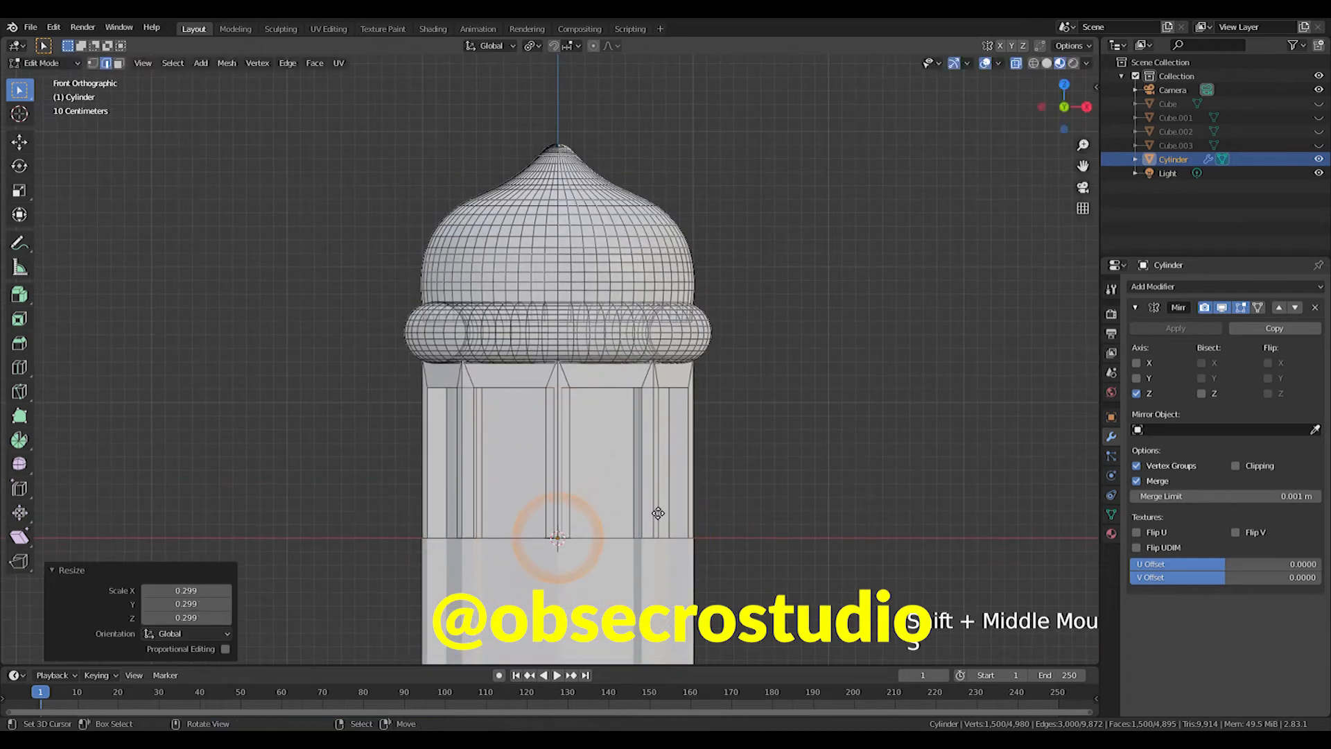
Raise the small ring along Z to just above the dome's tip and scale it to 0.575
key(g)
key(z)
click(673, 99)
shift+middle_drag(730, 117, 728, 247)
key(s)
click(655, 248)
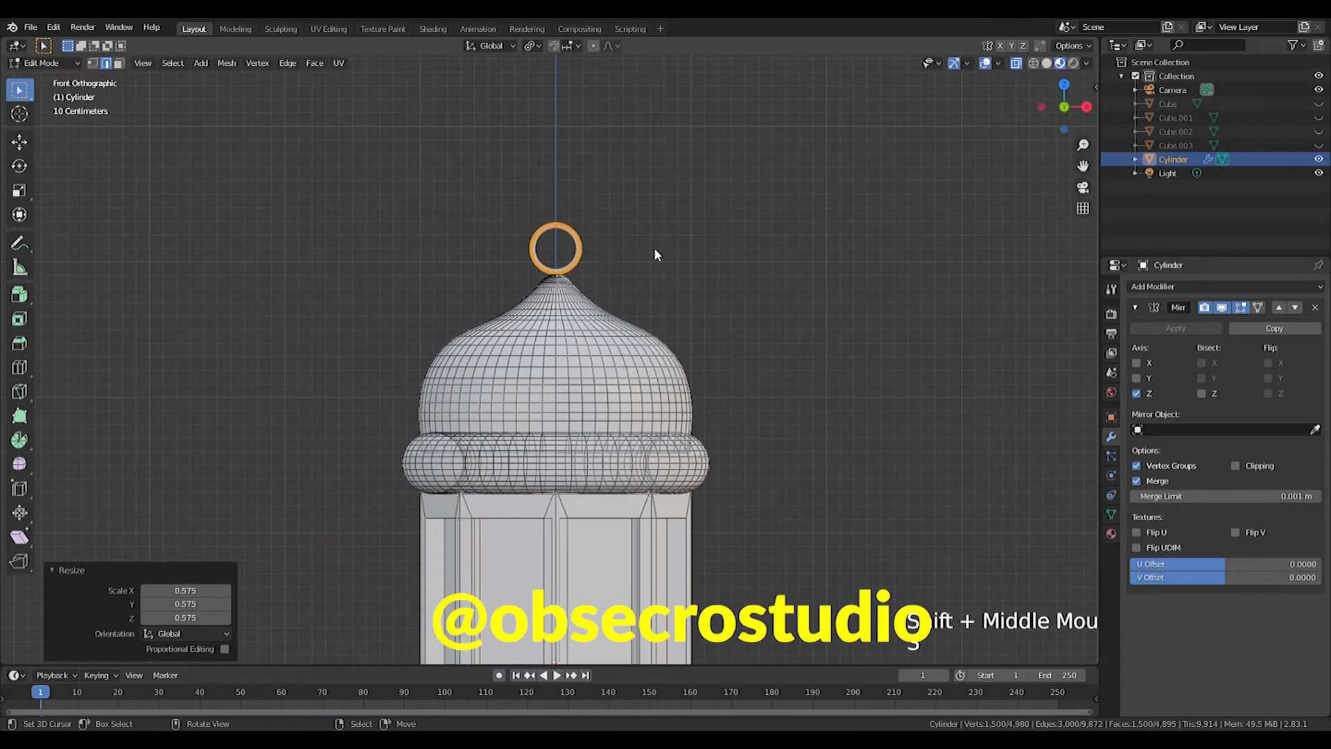
Lower the ring along Z until its underside sinks slightly into the dome's tip
scroll(654, 247, up, 3)
shift+middle_drag(636, 211, 642, 344)
key(g)
key(z)
click(647, 361)
middle_drag(763, 378, 656, 393)
scroll(656, 402, down, 1)
key(KP_1)
key(Tab)
key(Tab)
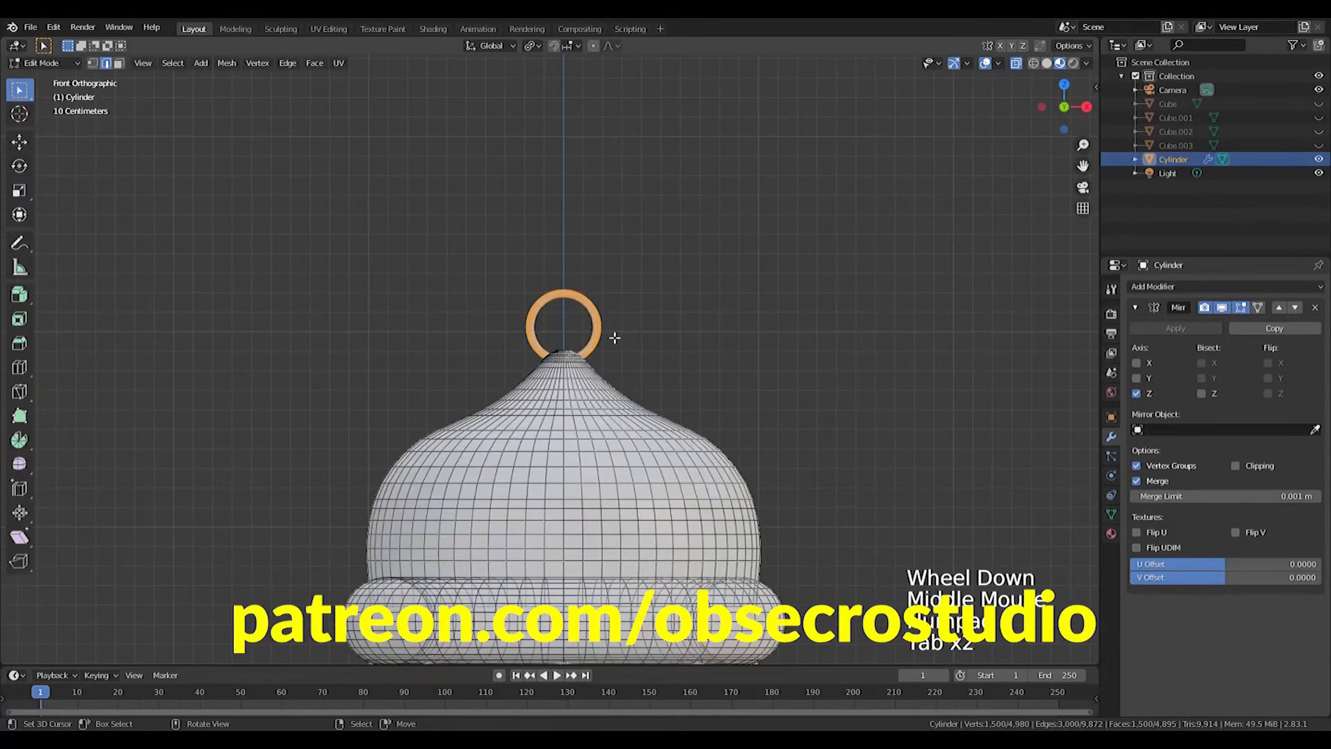
Duplicate the ring and move the copy up so it overlaps the upper part of the original
key(shift+d)
right_click(660, 292)
key(g)
click(655, 248)
key(Tab)
key(Tab)
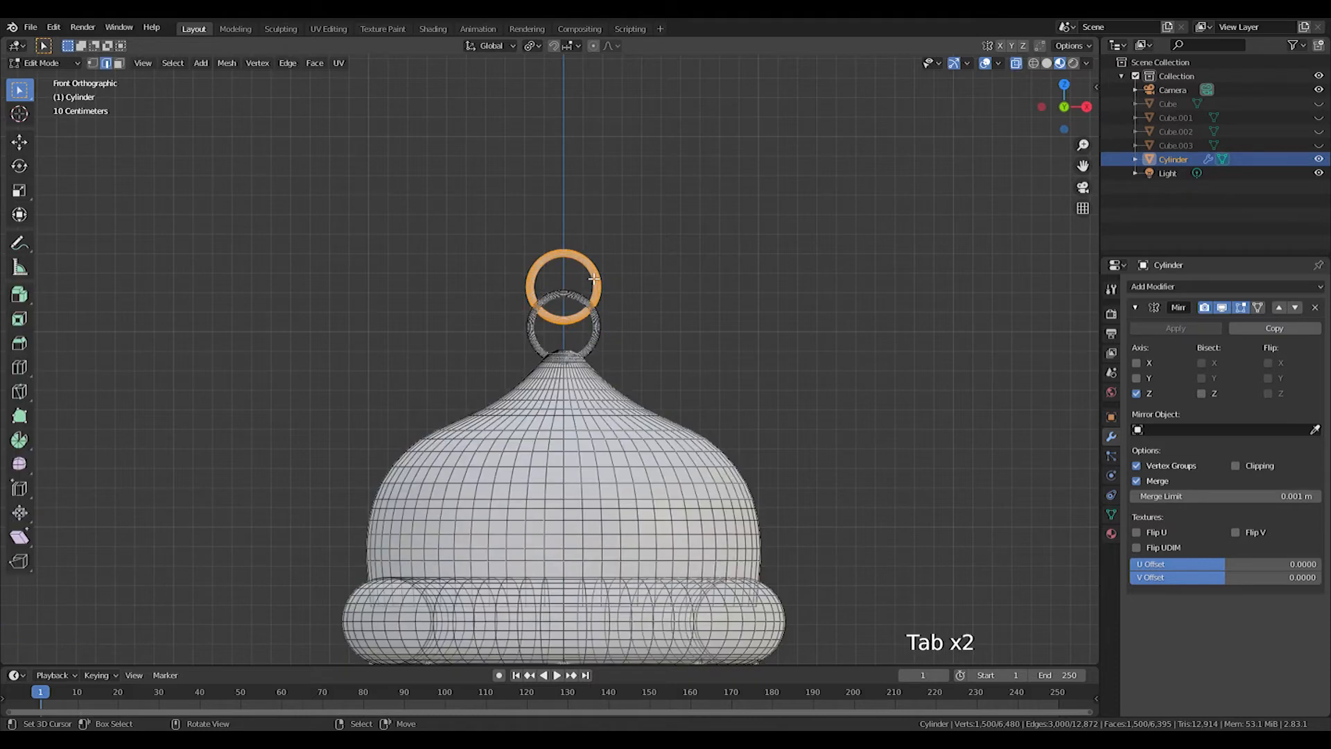
Separate the duplicated upper ring into its own object and select that object
key(p)
click(588, 272)
key(Tab)
right_click(595, 295)
shift+scroll(595, 295, down, 1)
shift+middle_drag(595, 295, 632, 360)
scroll(632, 360, up, 5)
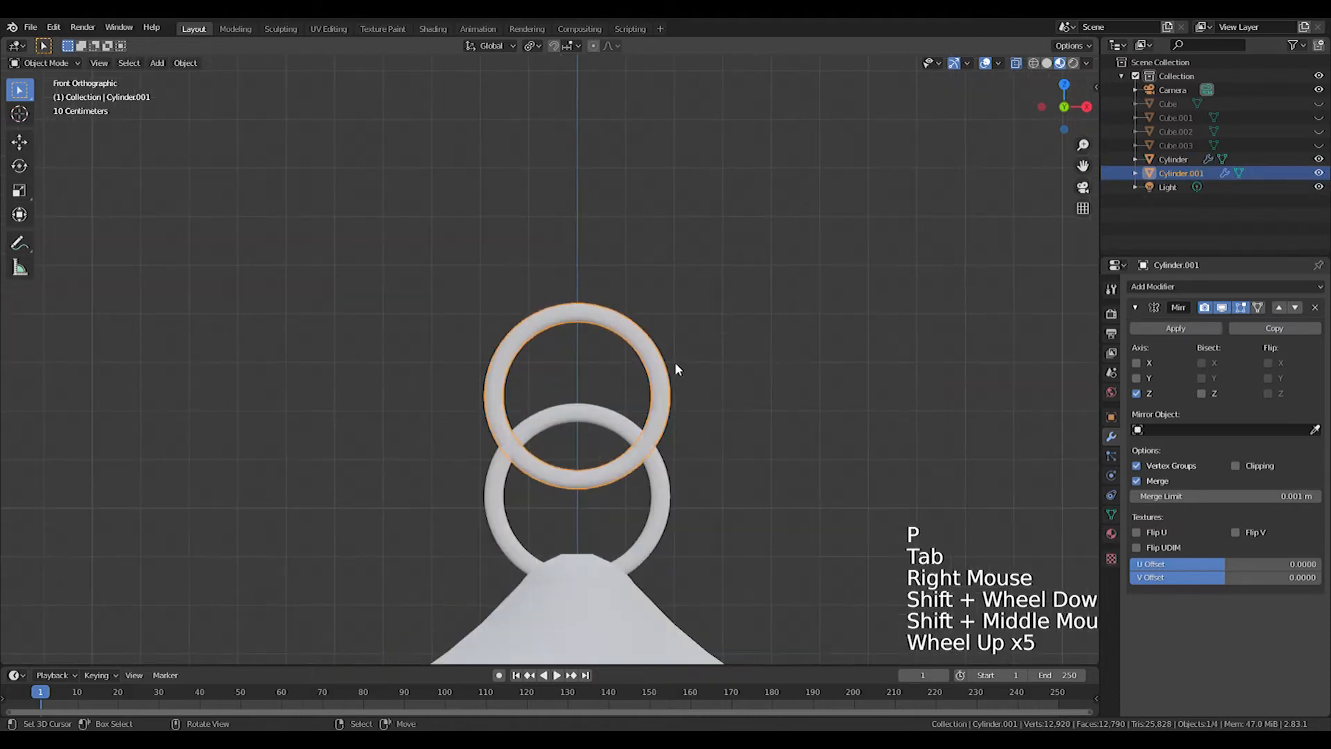
Replace the separated ring's Mirror modifier with an Array modifier
click(1168, 286)
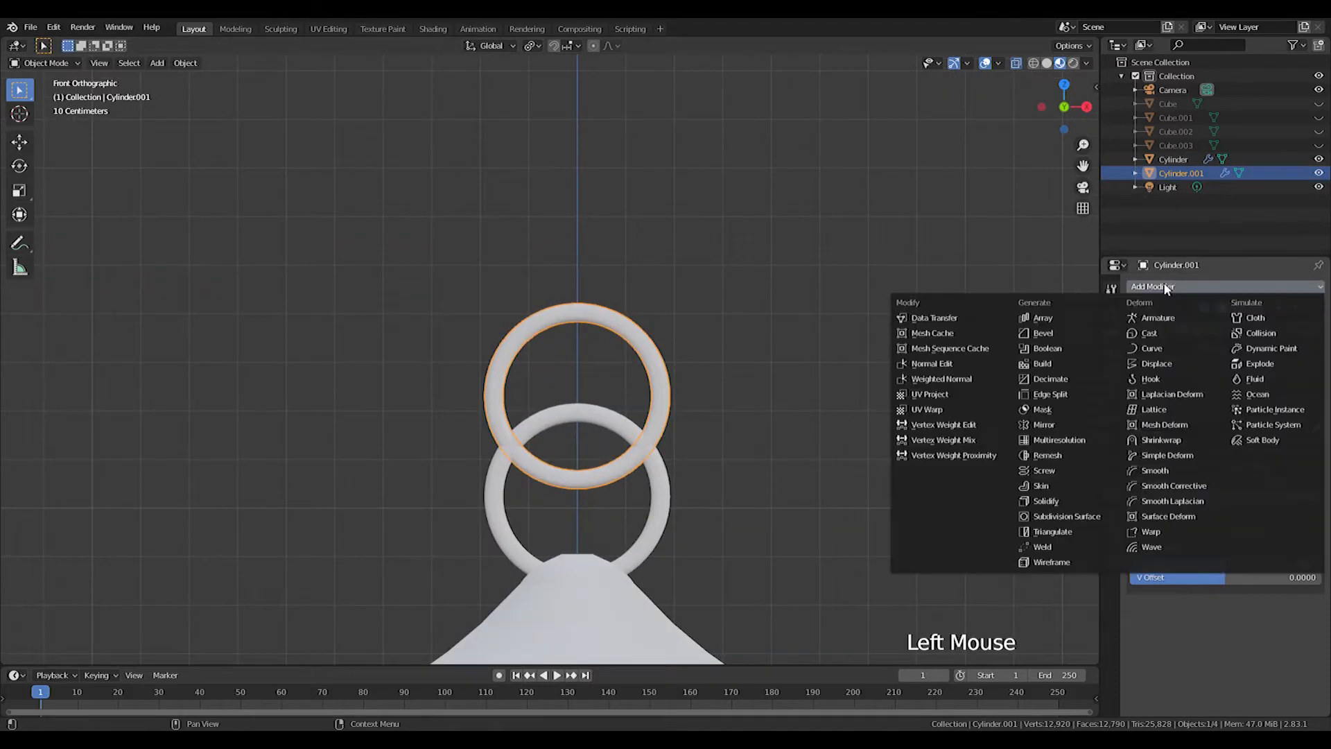
click(1316, 308)
click(1153, 287)
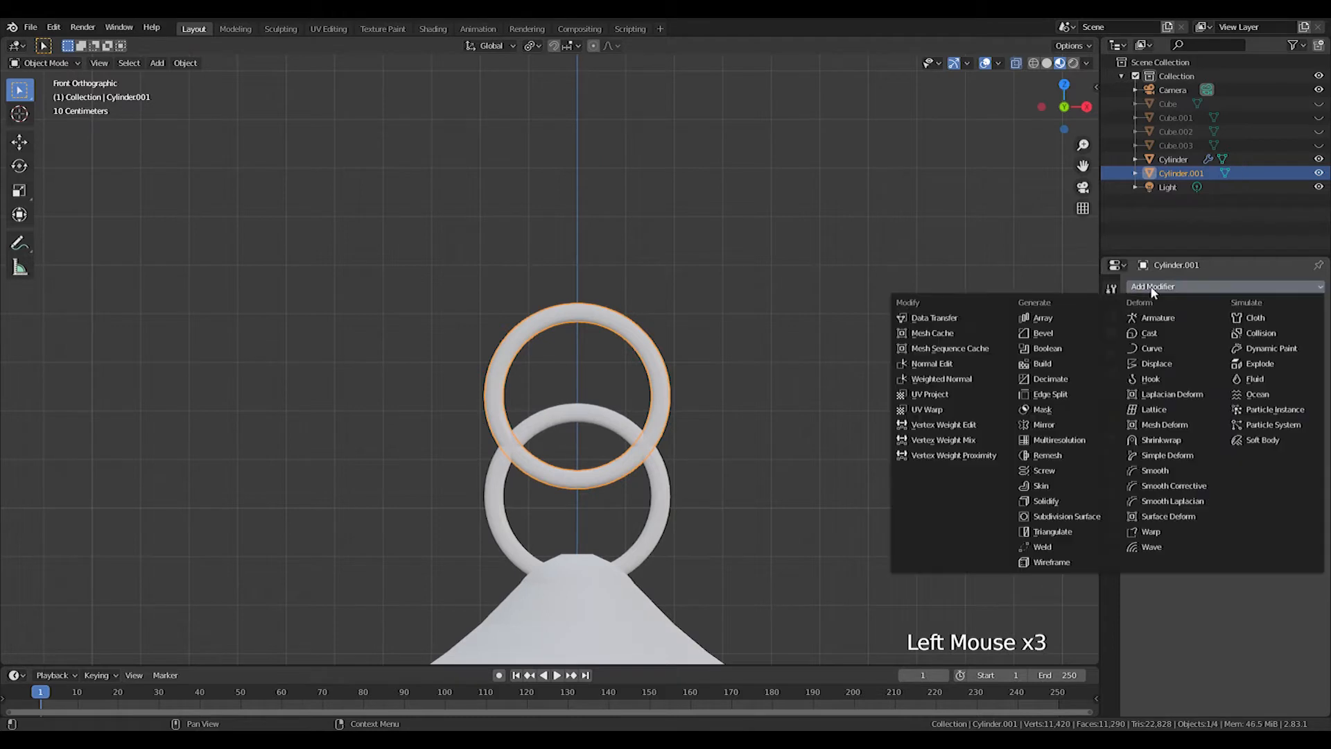
click(1049, 317)
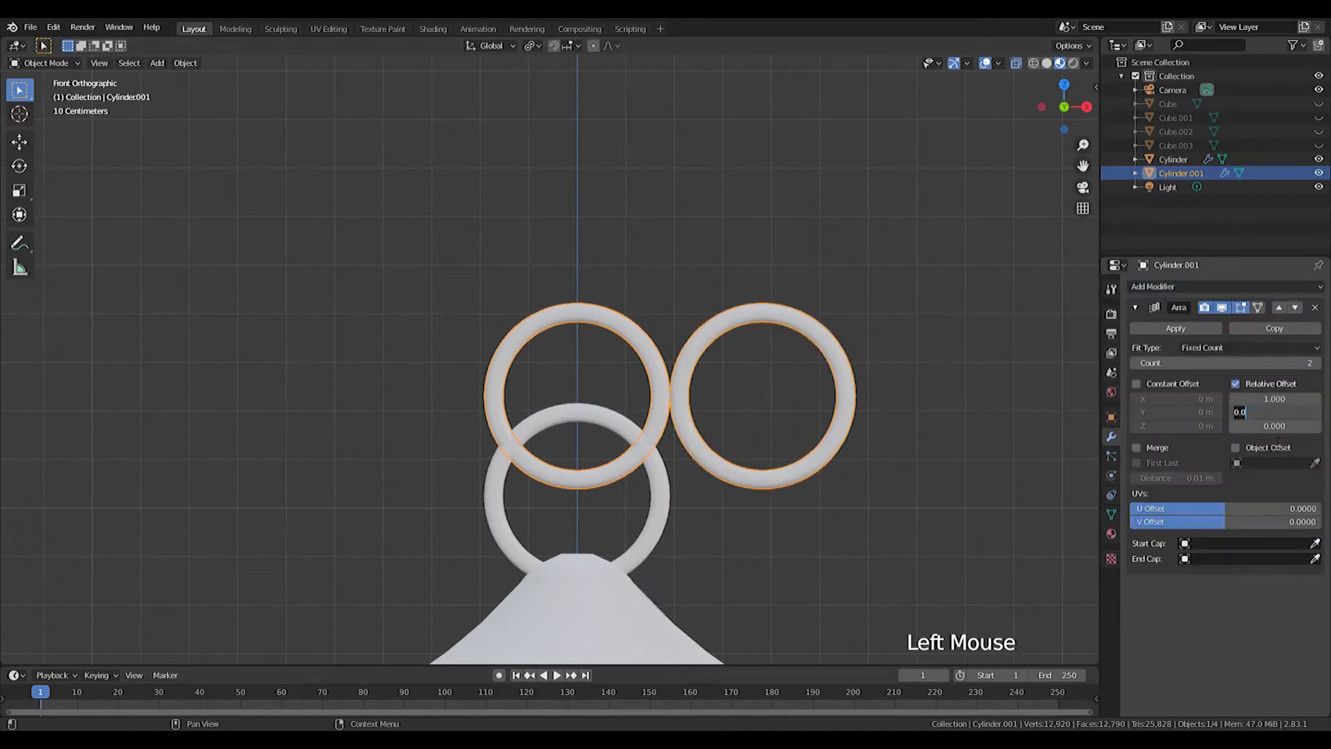
Set the array's relative offset to 0 on X and 0.6 on Z
text(1)
key(Return)
text(0)
key(Return)
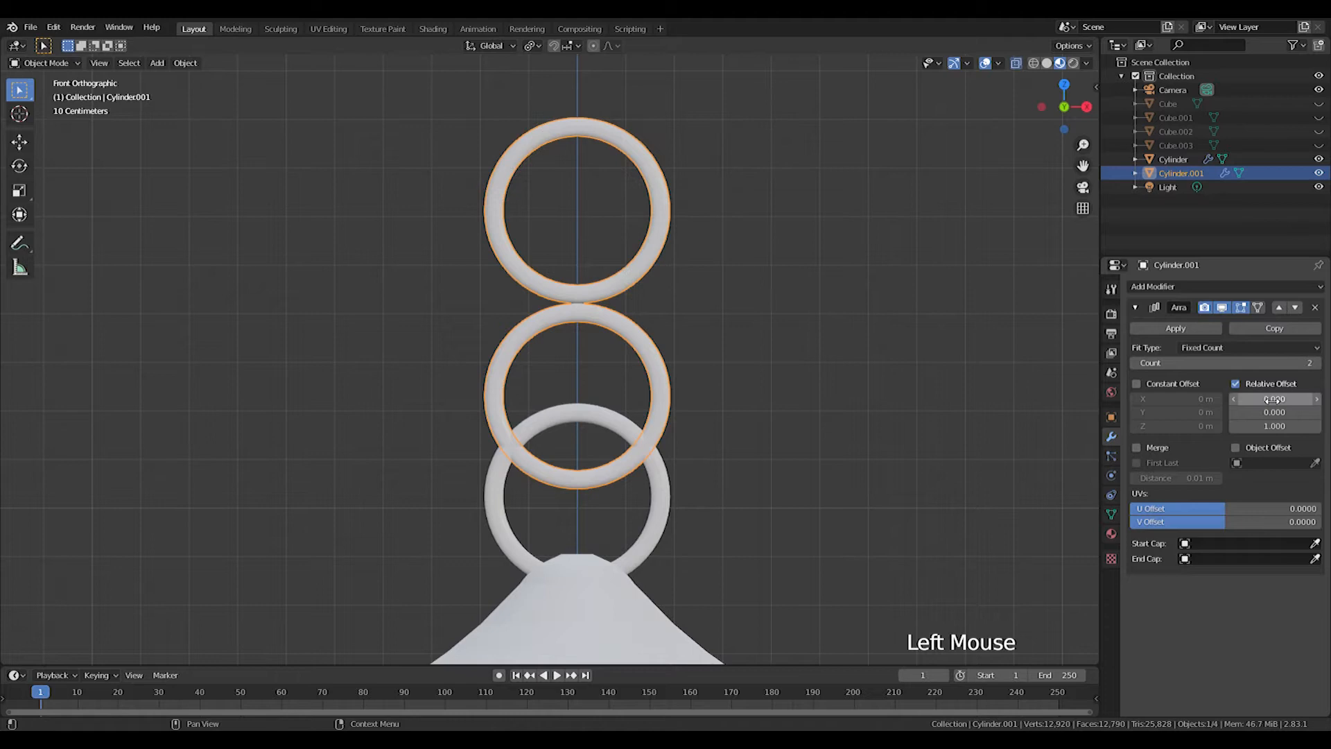
drag(1274, 426, 1241, 426)
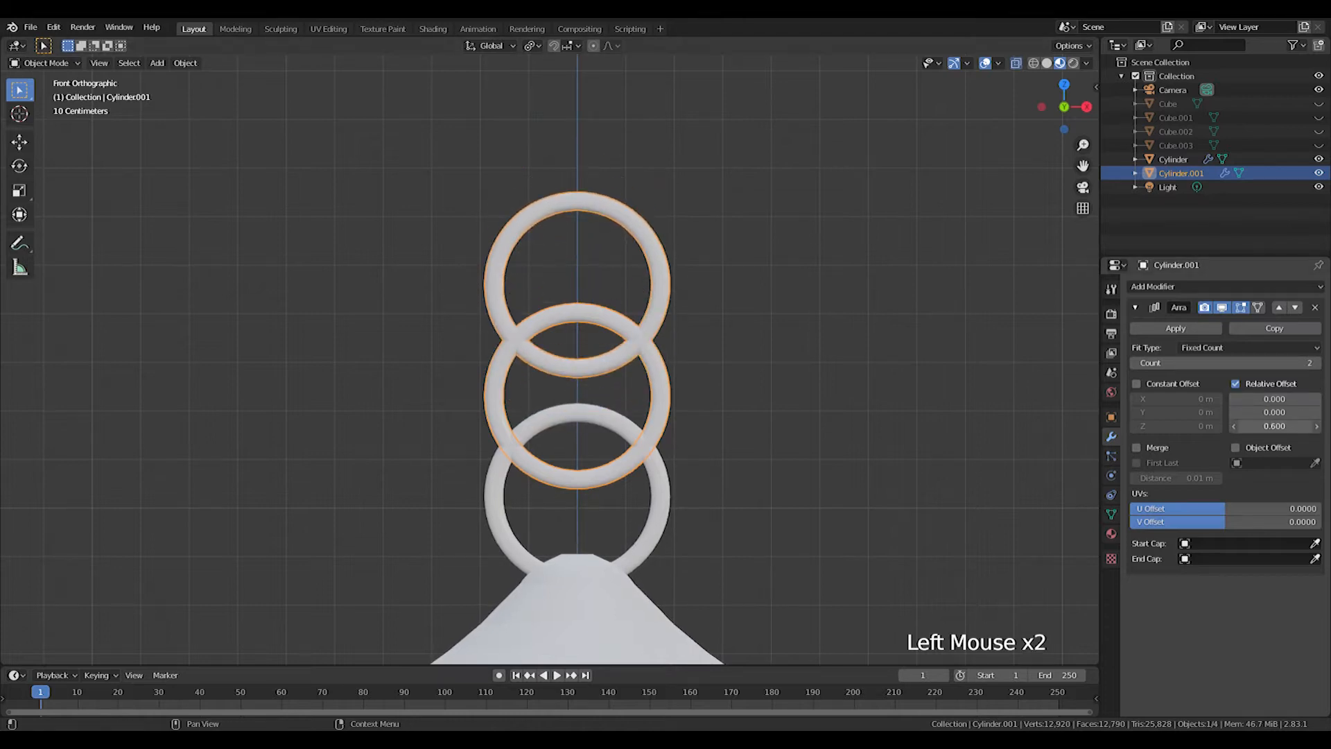
Move the ring's upper half up along Z to stretch it into an elongated chain link
key(Tab)
key(a)
key(s)
right_click(779, 407)
drag(427, 283, 716, 397)
key(g)
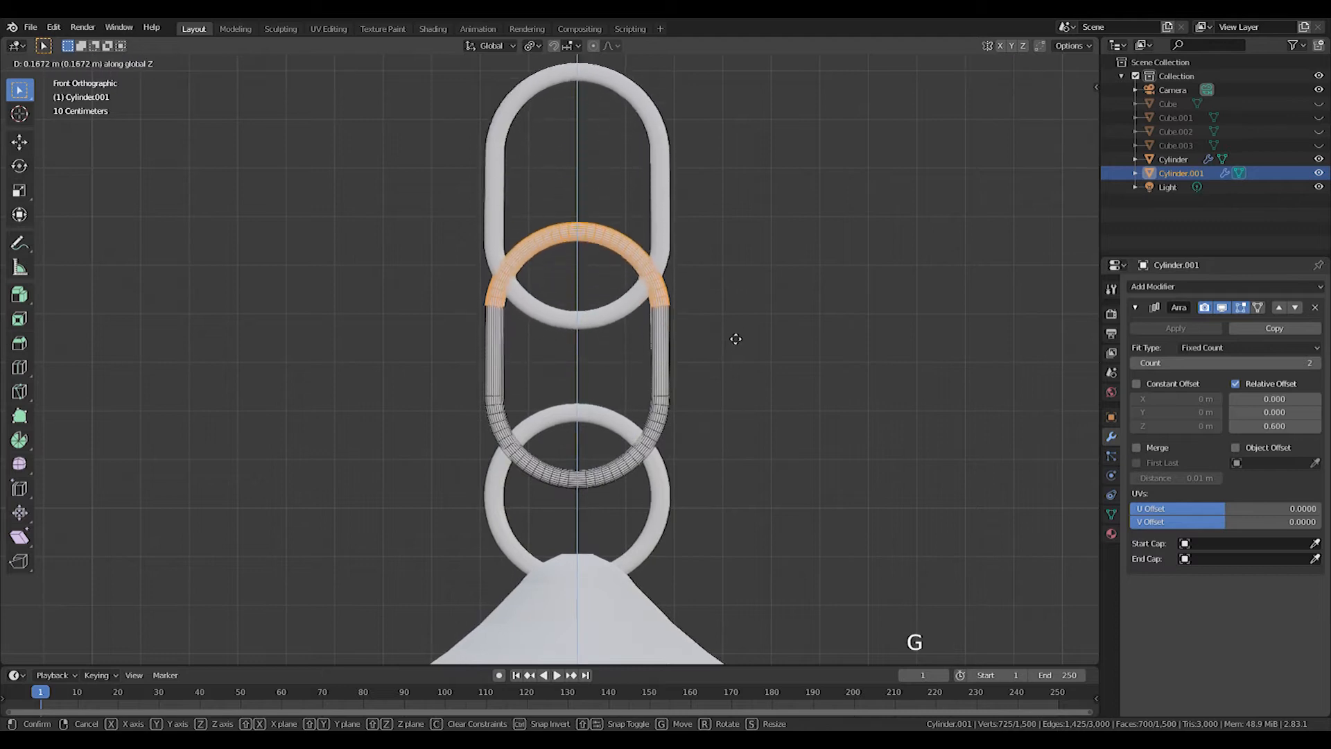
click(737, 273)
key(Tab)
key(Tab)
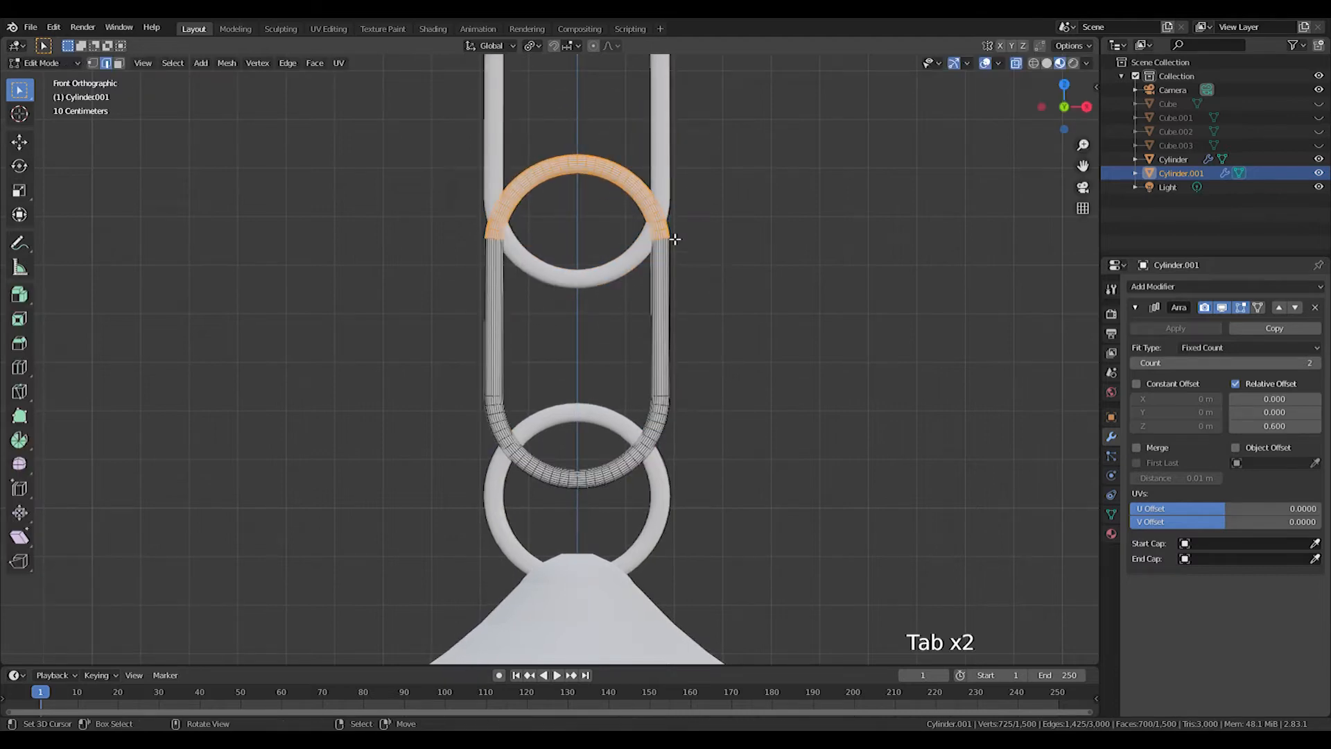
Duplicate the entire link, place the copy above so their ends overlap, and clear the selection
shift+middle_drag(674, 249, 674, 380)
key(a)
key(shift+d)
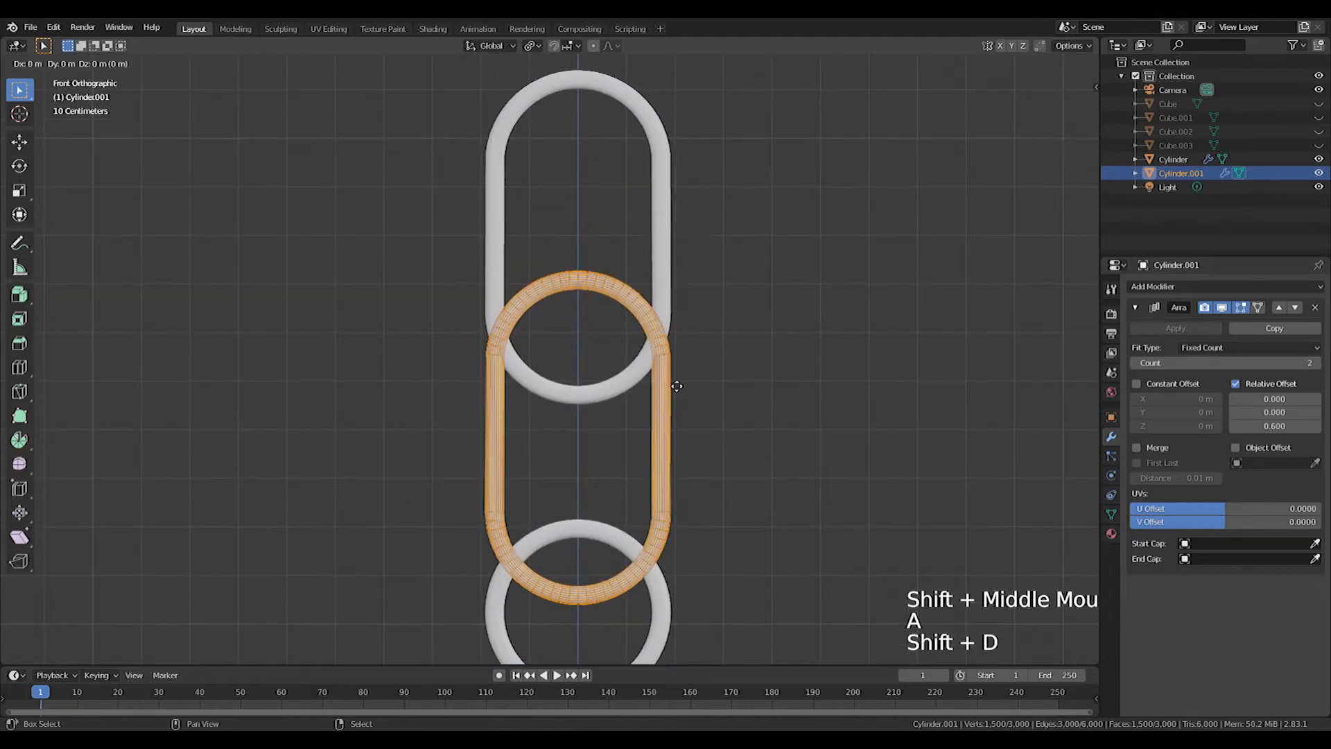
click(675, 119)
key(a)
key(a)
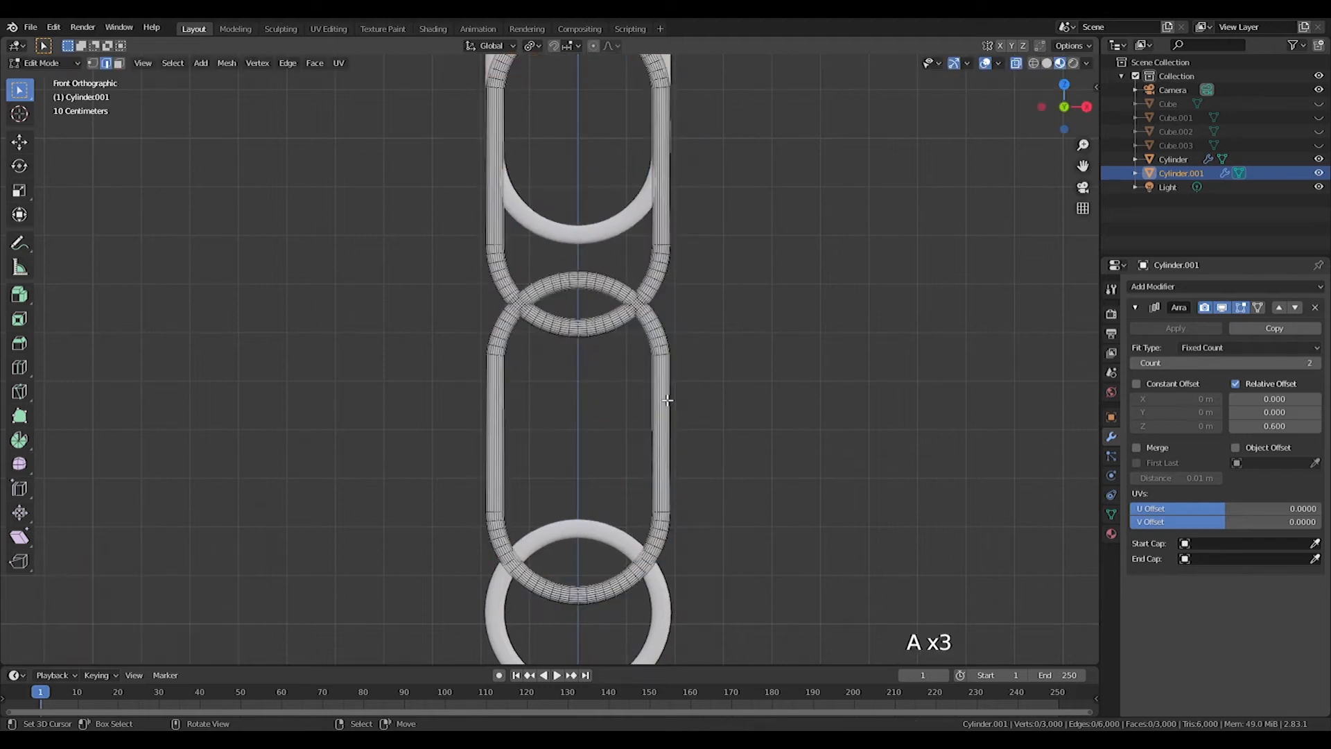
Rotate the lower link 90° about Z and shift it along Z to interlock with its neighbours
text(lr90z)
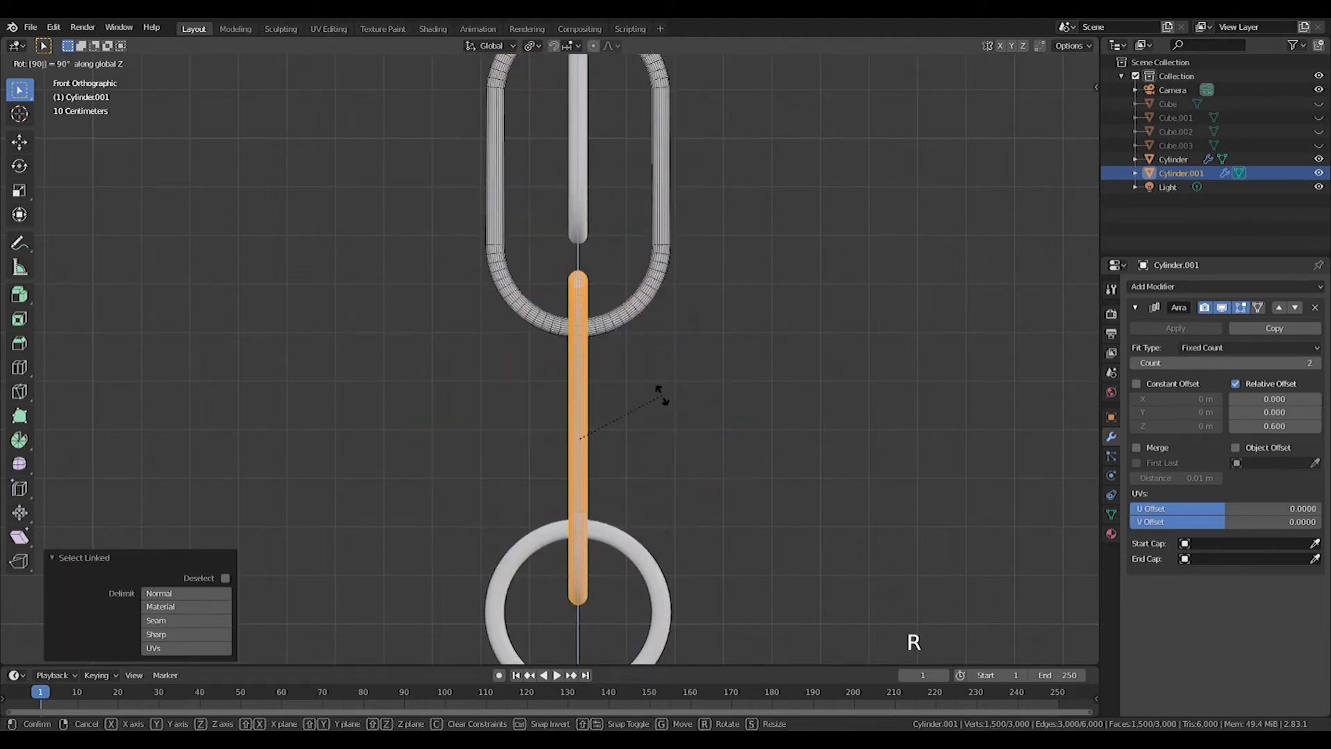
key(Return)
middle_drag(648, 371, 596, 307)
key(g)
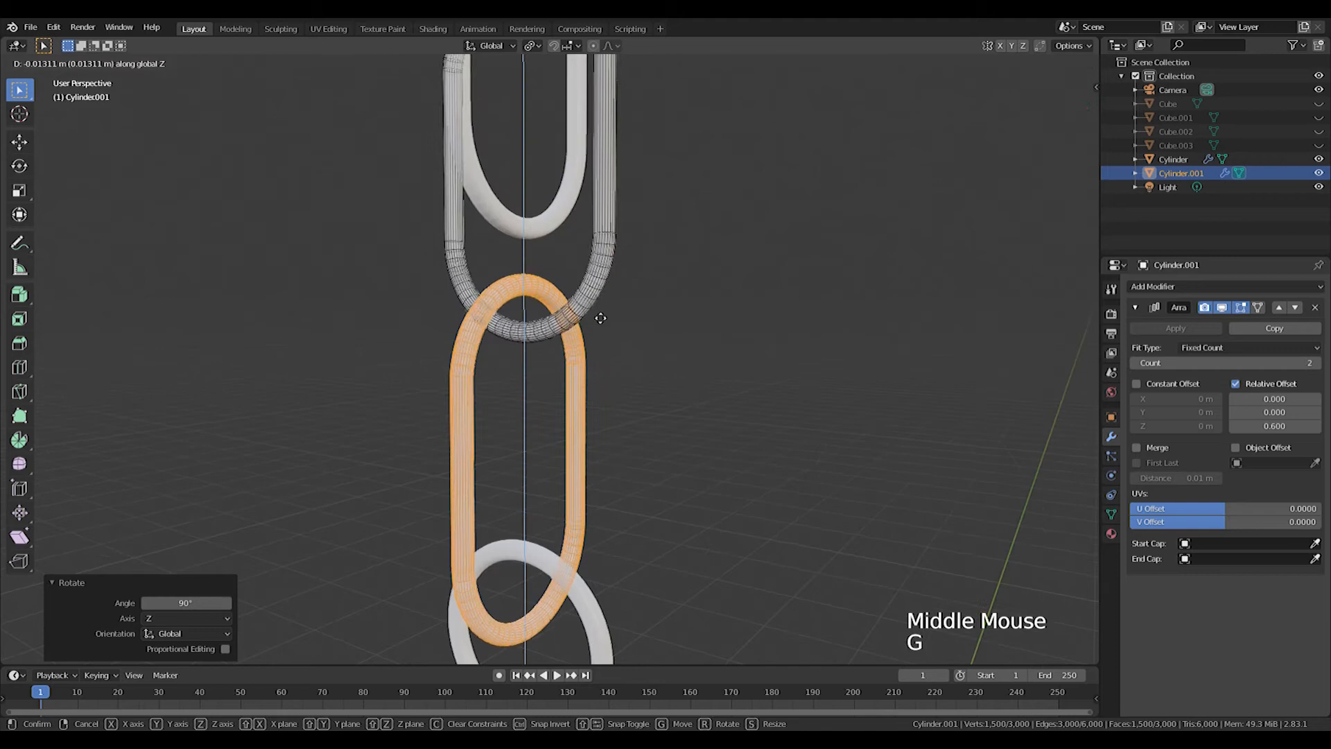
key(z)
click(647, 469)
Set the array's Z relative offset to 0.93 so the repeated link pairs interlock
scroll(648, 469, down, 5)
shift+middle_drag(605, 325, 641, 346)
key(Tab)
middle_drag(641, 345, 805, 356)
drag(1278, 428, 1307, 428)
middle_drag(721, 274, 756, 277)
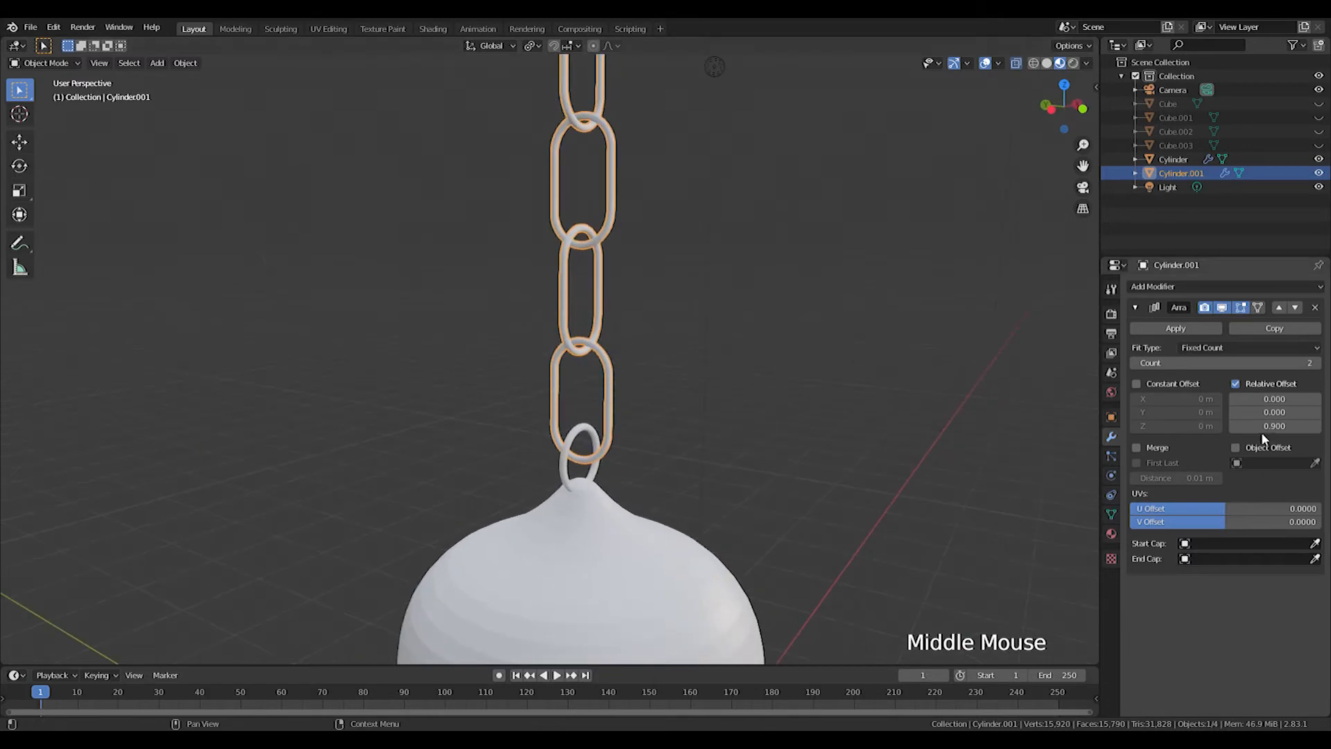
click(1282, 427)
text(5)
key(Return)
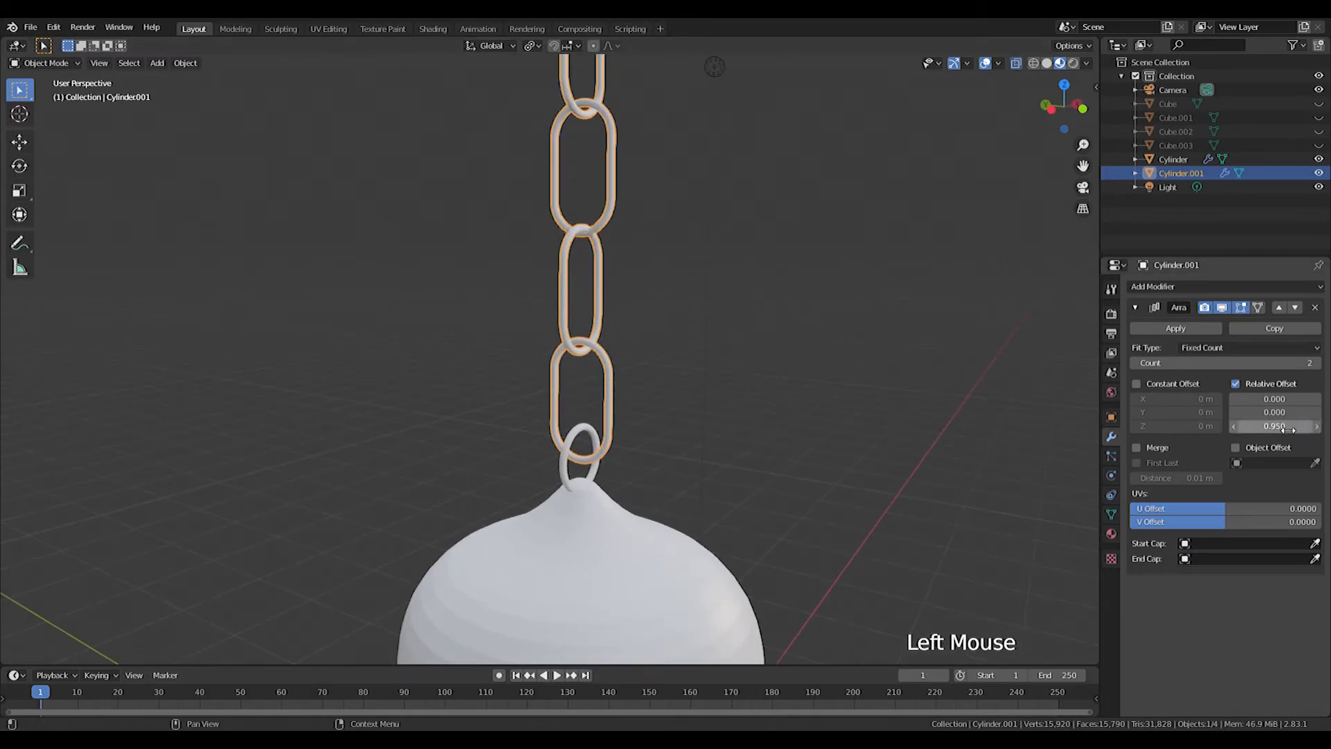
key(Return)
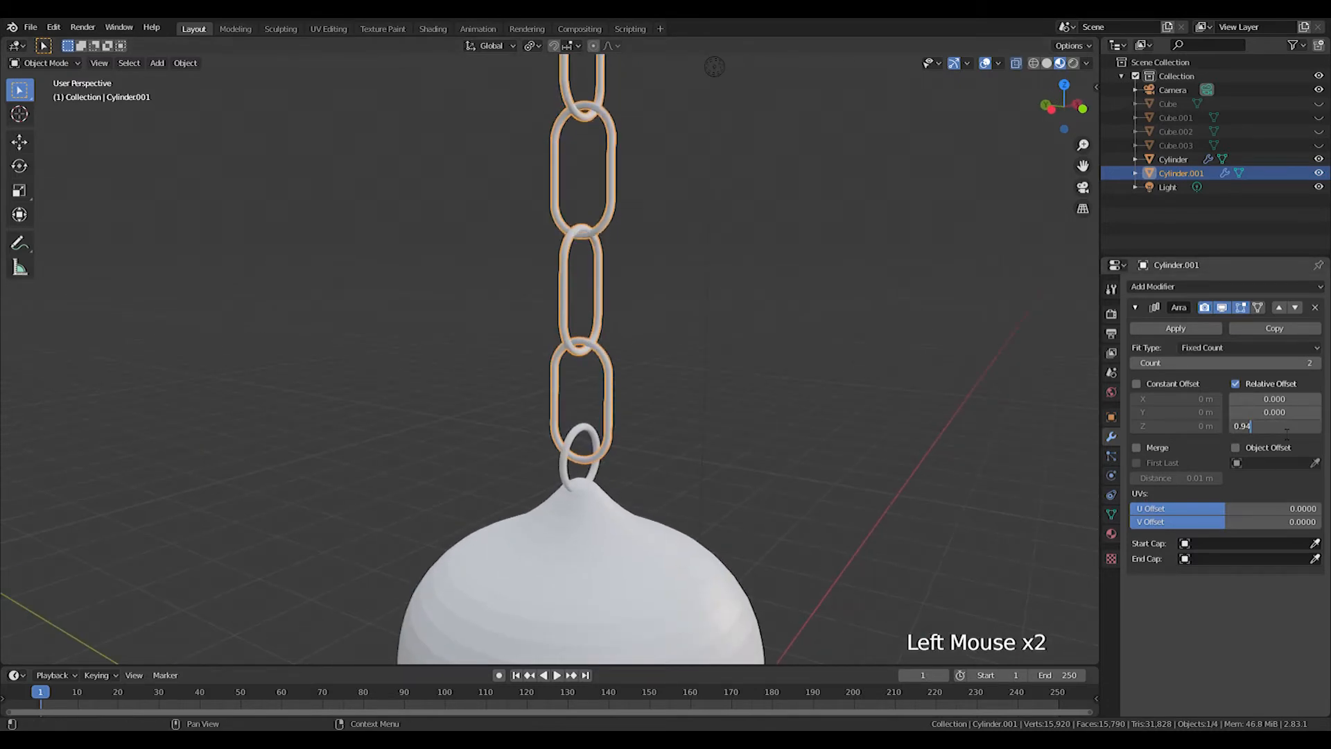
key(Return)
Add a Solidify modifier to the chain and set its thickness to 0.06 m
middle_drag(513, 291, 635, 397)
scroll(540, 286, down, 5)
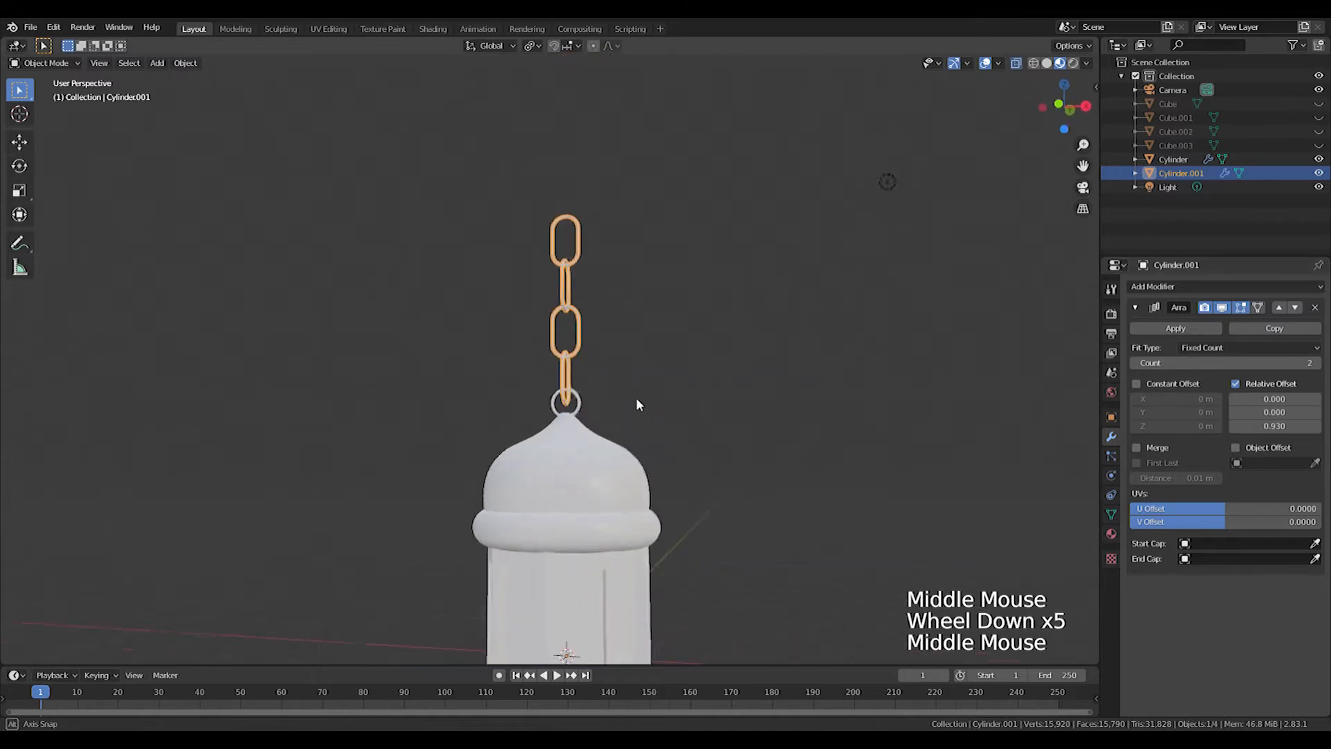
click(1192, 286)
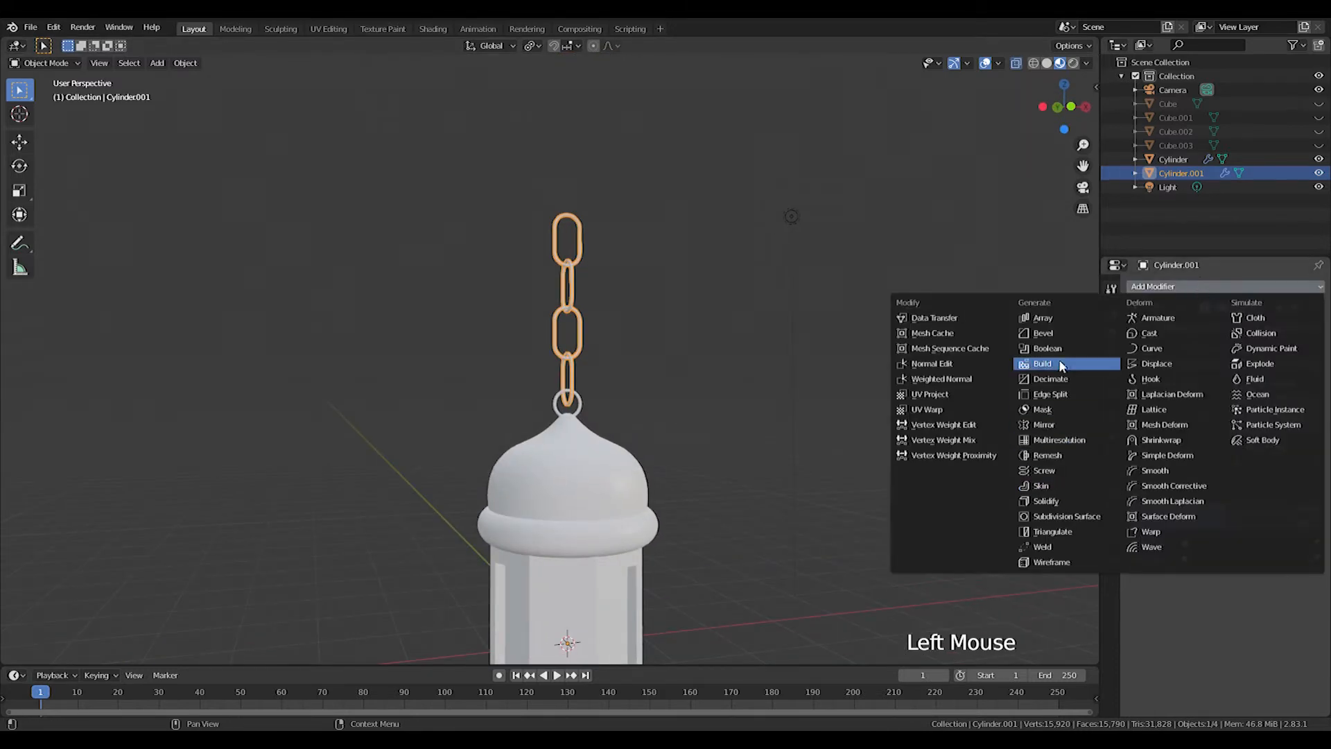
click(1045, 500)
mouse_move(1172, 643)
mouse_down()
mouse_move(1214, 643)
mouse_move(1192, 643)
mouse_up()
mouse_move(586, 354)
middle_down()
mouse_move(625, 352)
mouse_move(603, 364)
middle_up()
Increase the chain's array count to 15
click(1315, 363)
click(1316, 363)
click(1316, 363)
click(1315, 364)
click(1316, 363)
click(1315, 363)
scroll(621, 296, down, 8)
click(1312, 363)
click(1312, 363)
click(1311, 364)
middle_drag(511, 236, 531, 280)
key(KP_1)
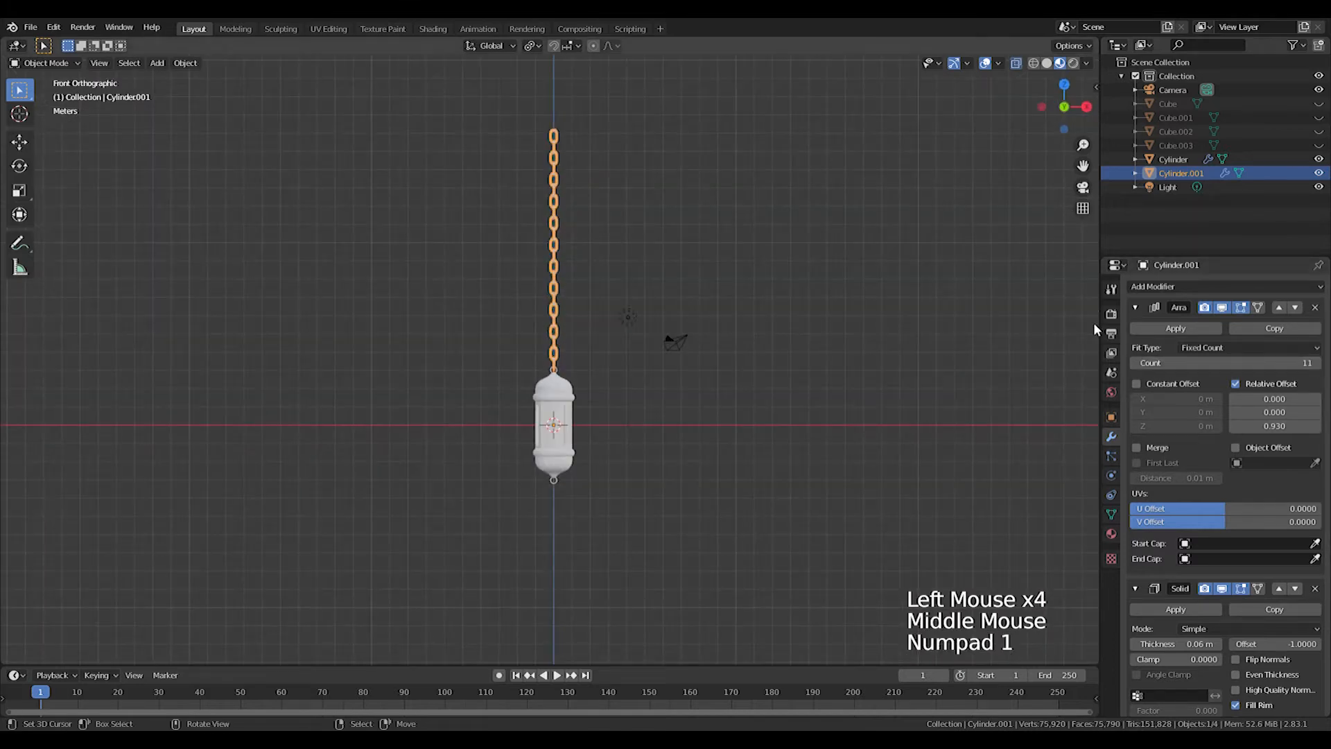
click(1317, 363)
click(1316, 364)
click(1316, 363)
click(1316, 363)
Add the domed column to the chain's selection and hide both objects
scroll(799, 275, down, 2)
scroll(610, 352, down, 1)
scroll(560, 388, up, 7)
shift+right_click(560, 388)
scroll(737, 375, down, 3)
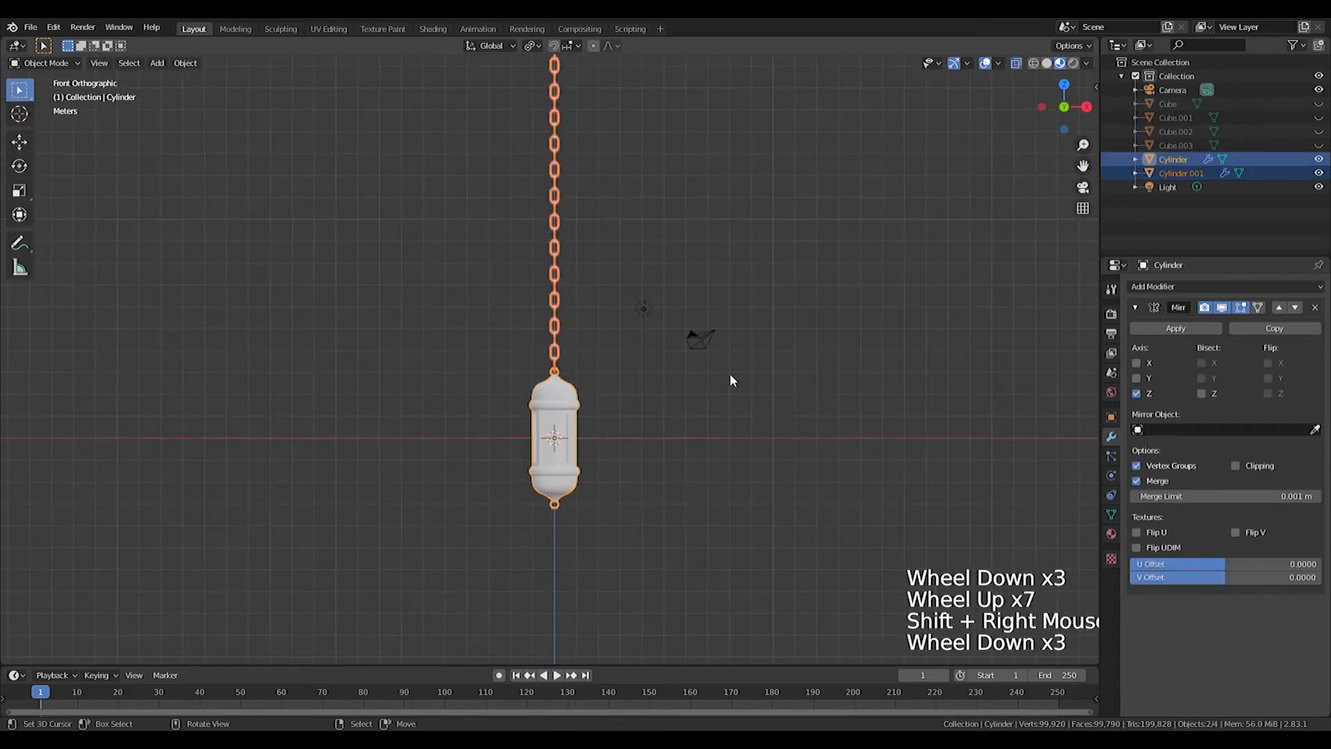
key(h)
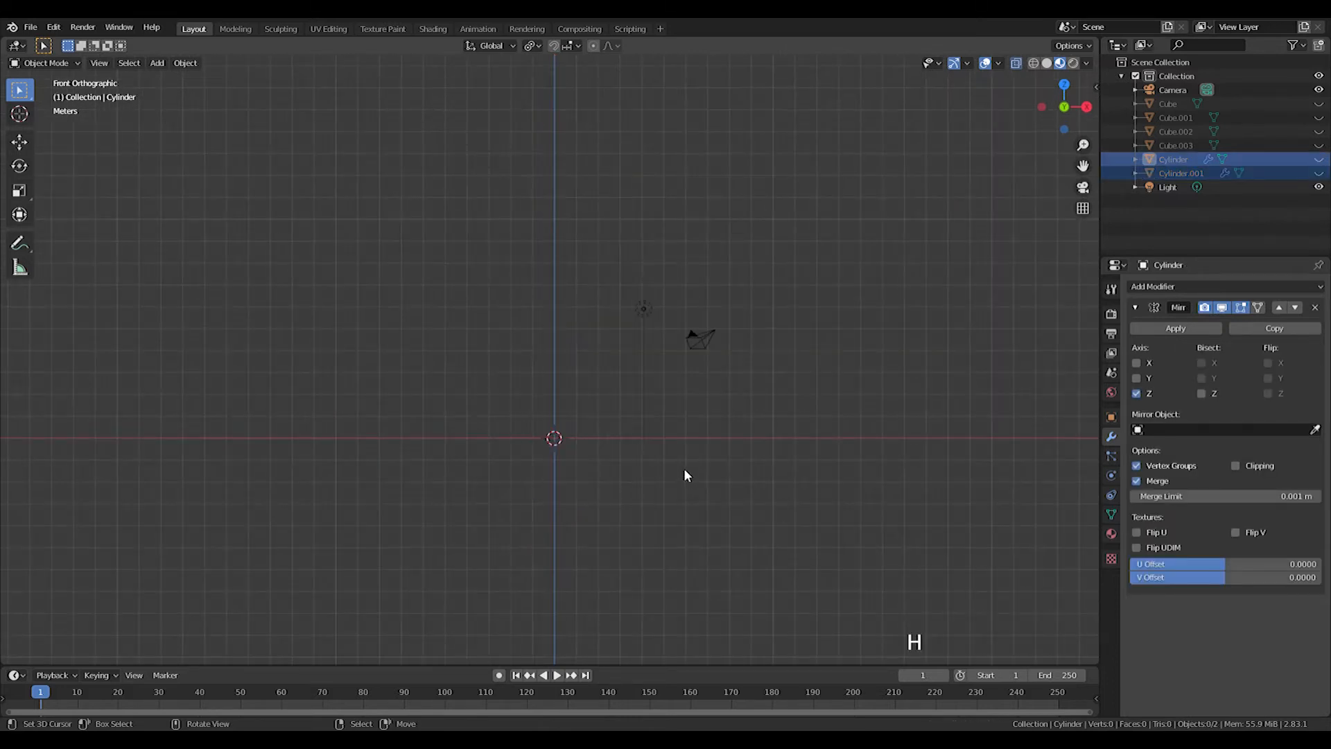
Add a 64-vertex cylinder at the origin and rotate it 90° about the X axis
scroll(567, 440, up, 2)
key(shift+a)
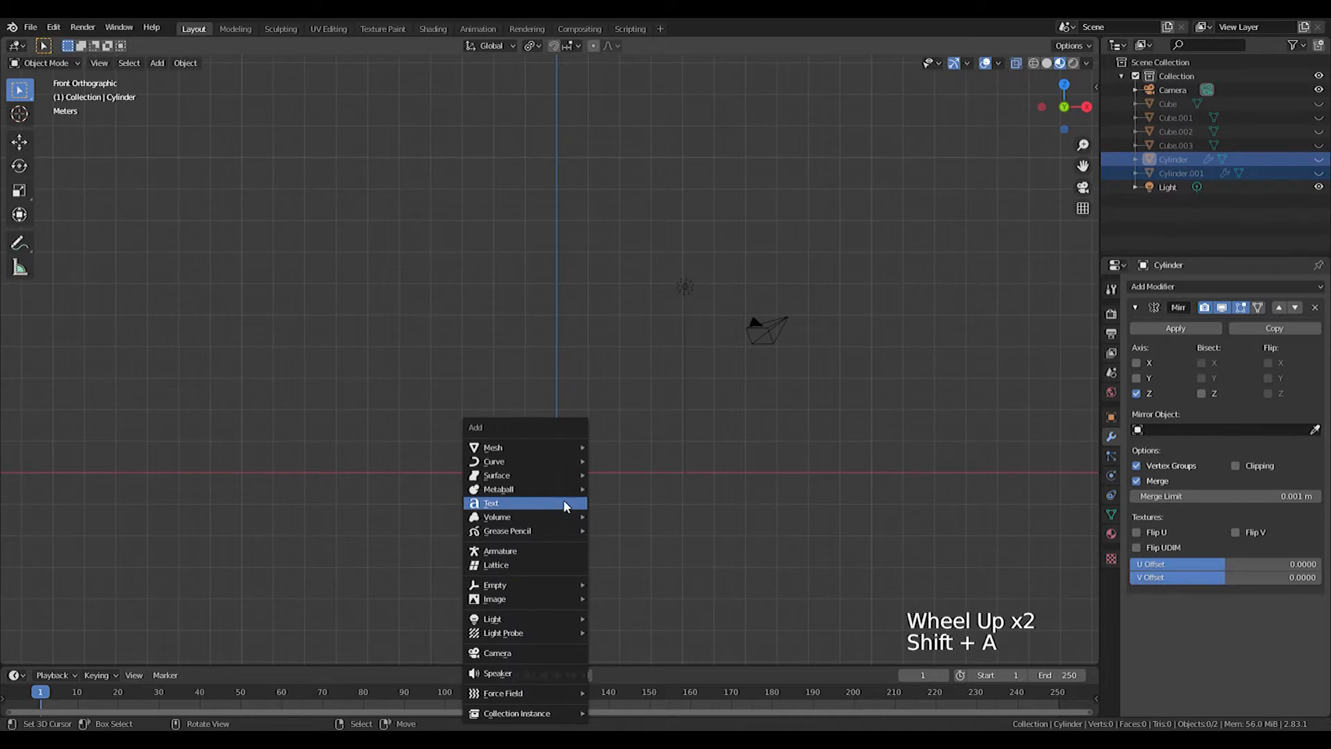
mouse_move(522, 449)
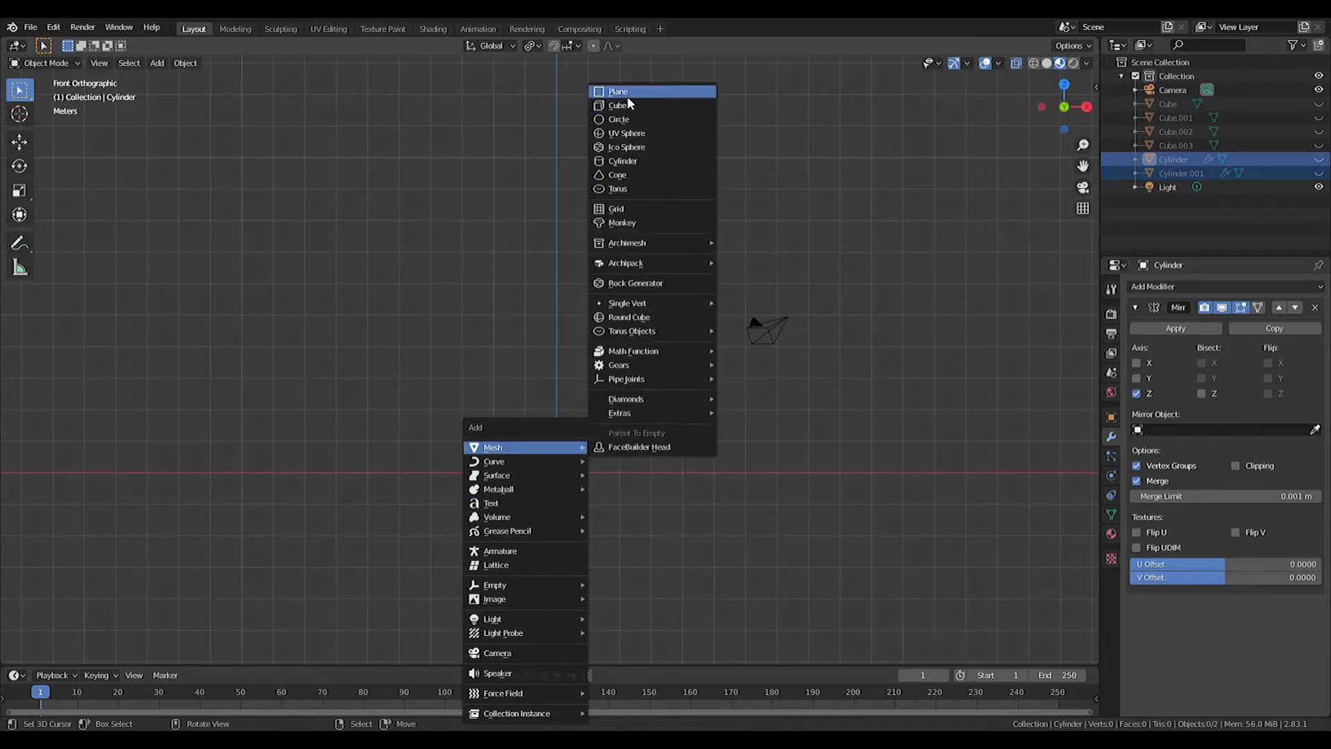
click(619, 161)
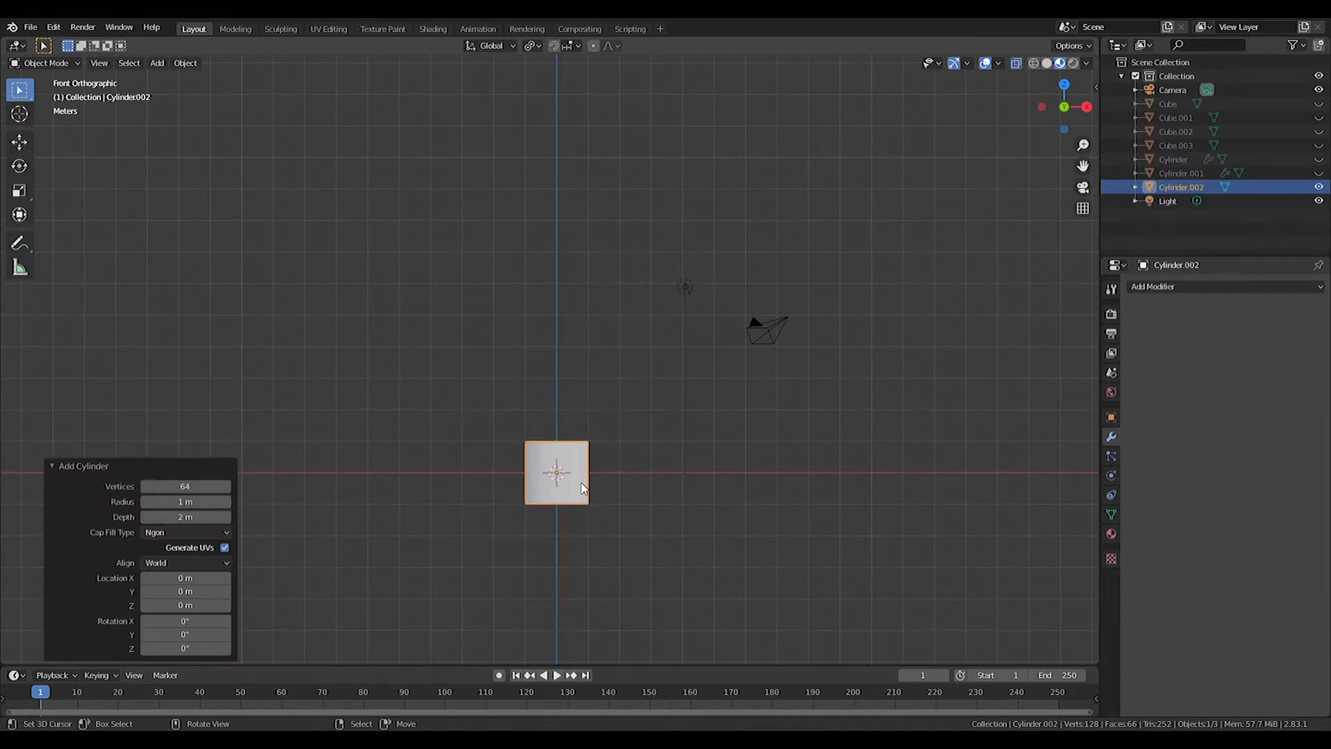
key(r)
key(0)
key(Return)
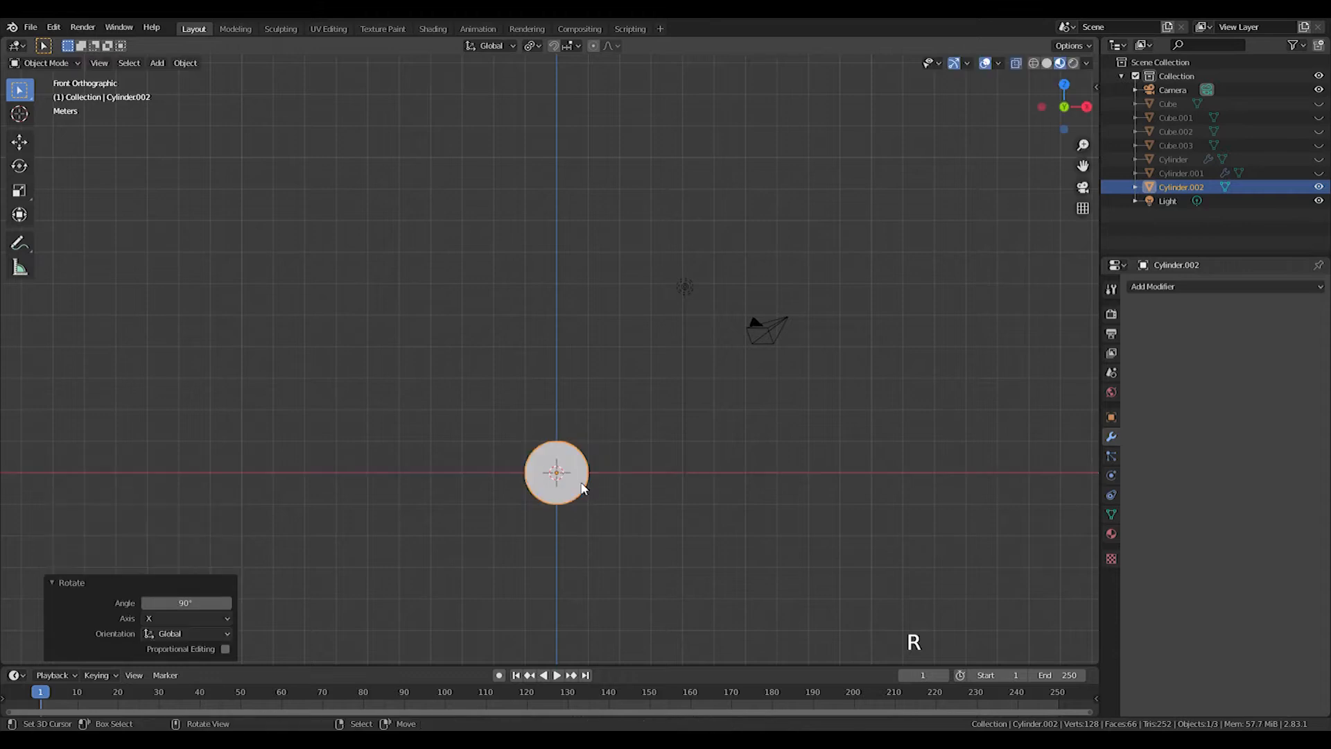
In Edit Mode, move the cylinder's geometry about 3.18 m up along Z, leaving its origin in place
scroll(603, 334, up, 5)
shift+middle_drag(603, 335, 630, 302)
key(Tab)
key(g)
key(z)
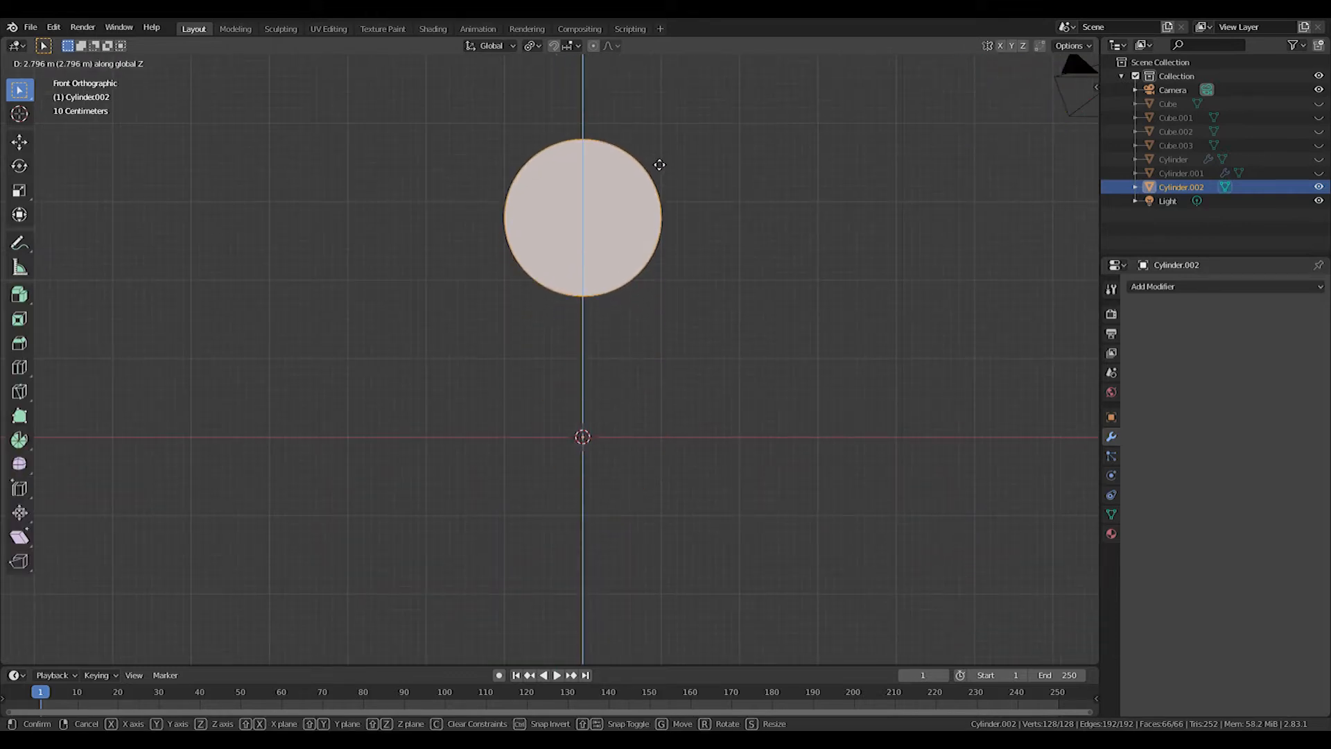
click(660, 133)
Flatten the cylinder along Y to about half its depth, then scale it to 0.908 along Y
scroll(659, 139, down, 2)
shift+scroll(660, 159, down, 1)
shift+middle_drag(660, 138, 713, 315)
key(s)
key(y)
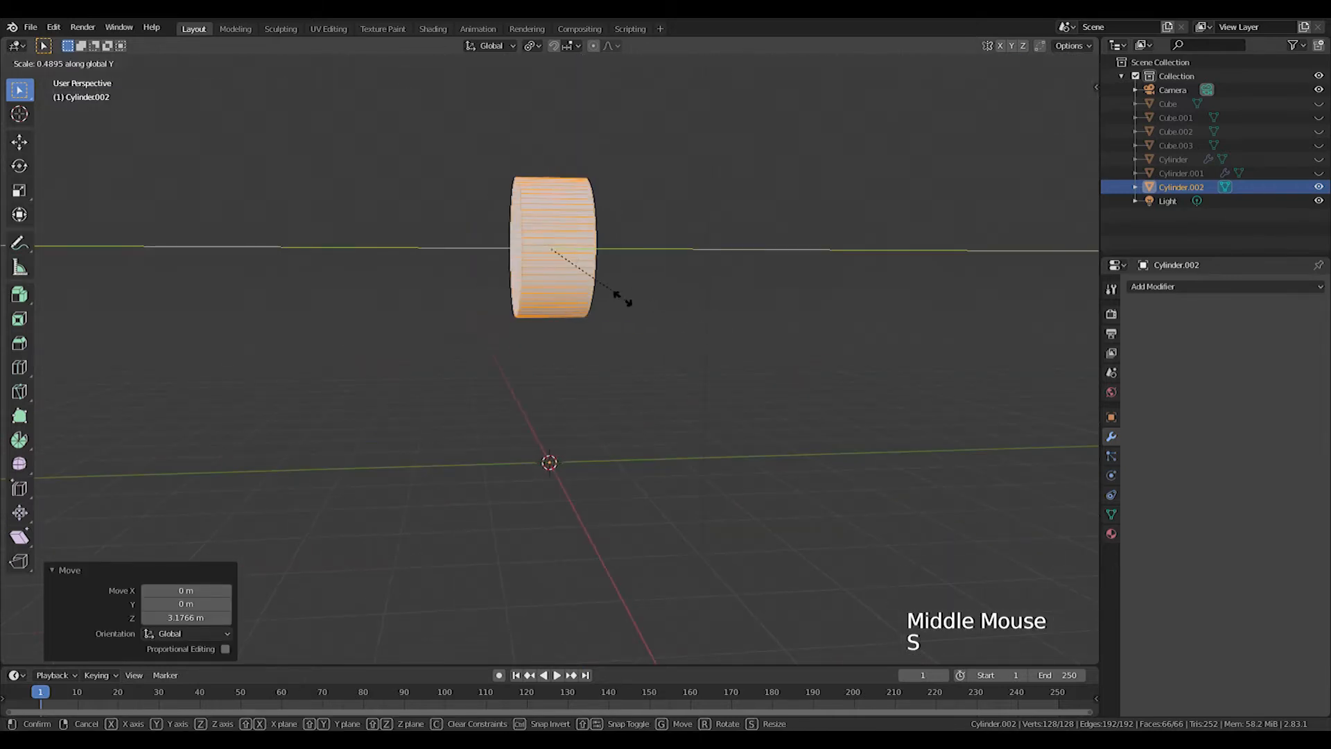
click(622, 298)
key(KP_1)
middle_drag(615, 298, 506, 291)
key(s)
key(y)
click(621, 294)
key(KP_1)
middle_drag(621, 294, 601, 245)
Raise the flattened disc by another 0.27 m or so along Z
key(g)
key(z)
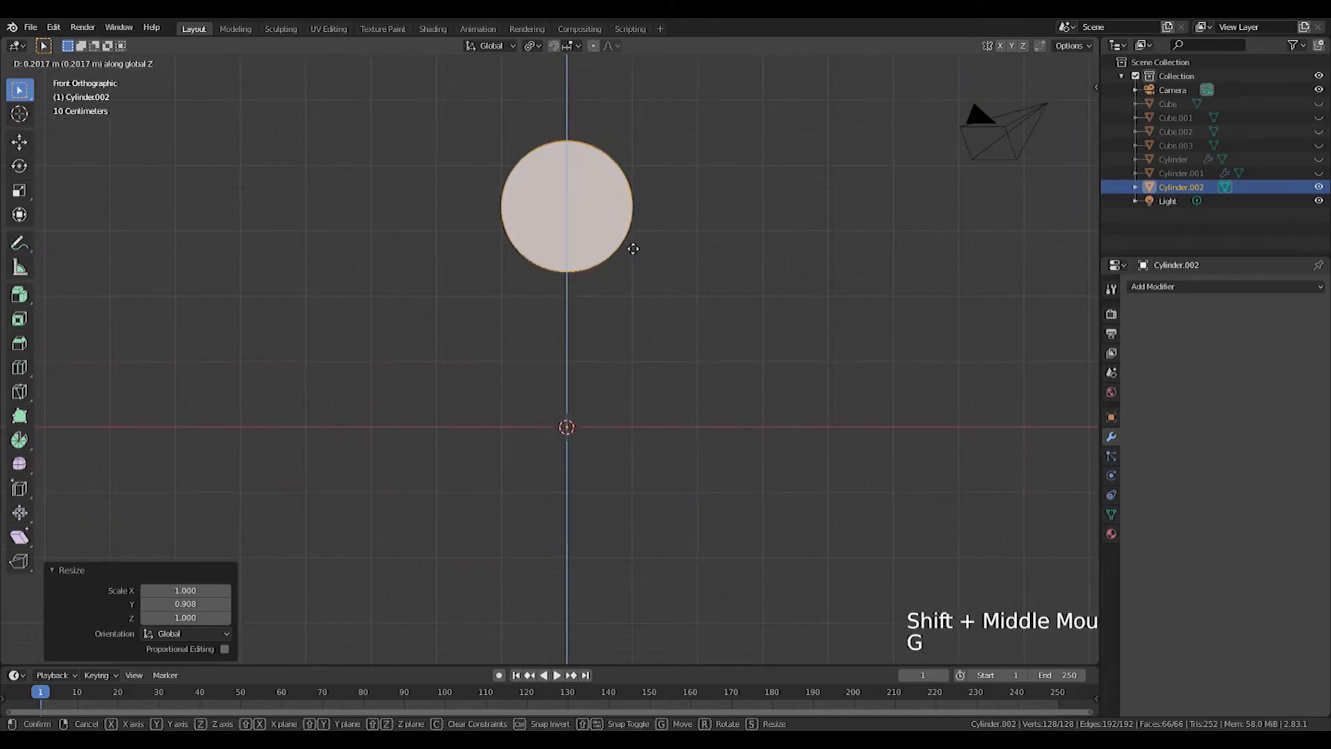
click(633, 245)
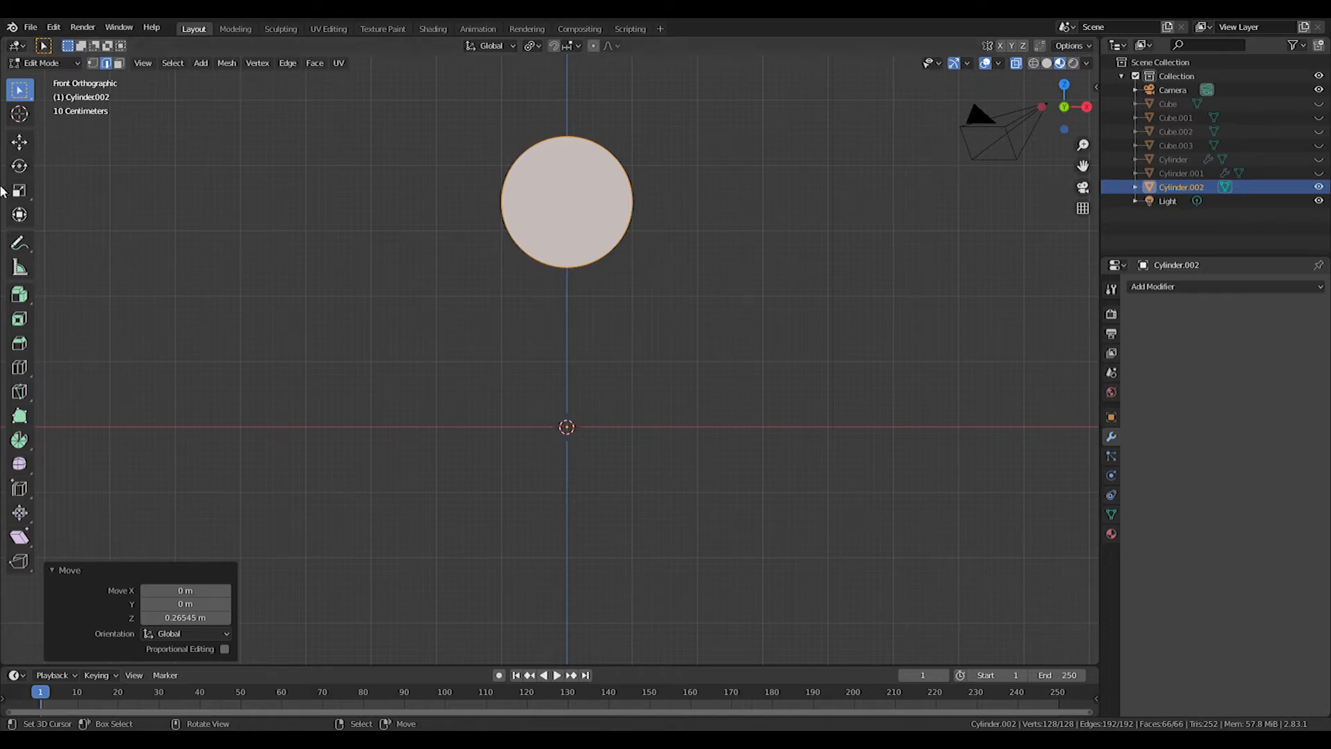
Activate the Spin tool and set it to 7 steps around the Y axis
drag(20, 440, 85, 463)
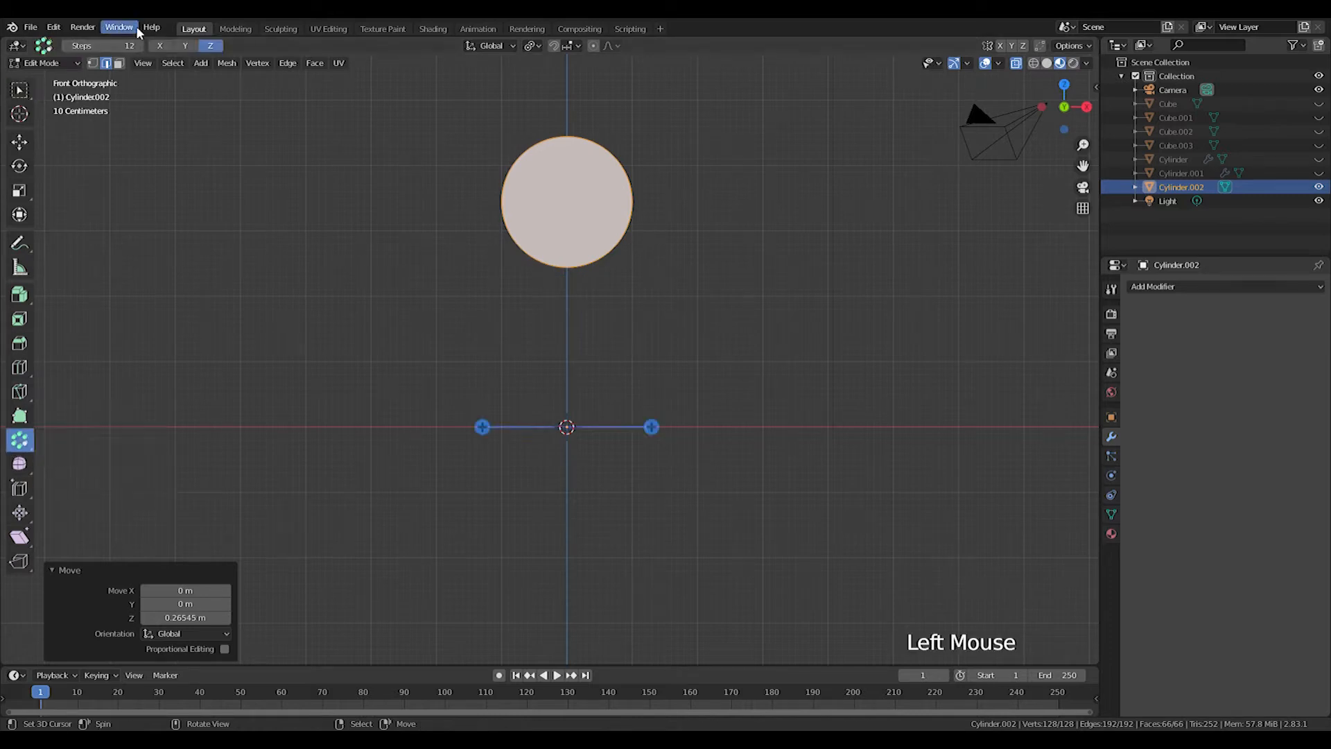
click(160, 45)
click(126, 47)
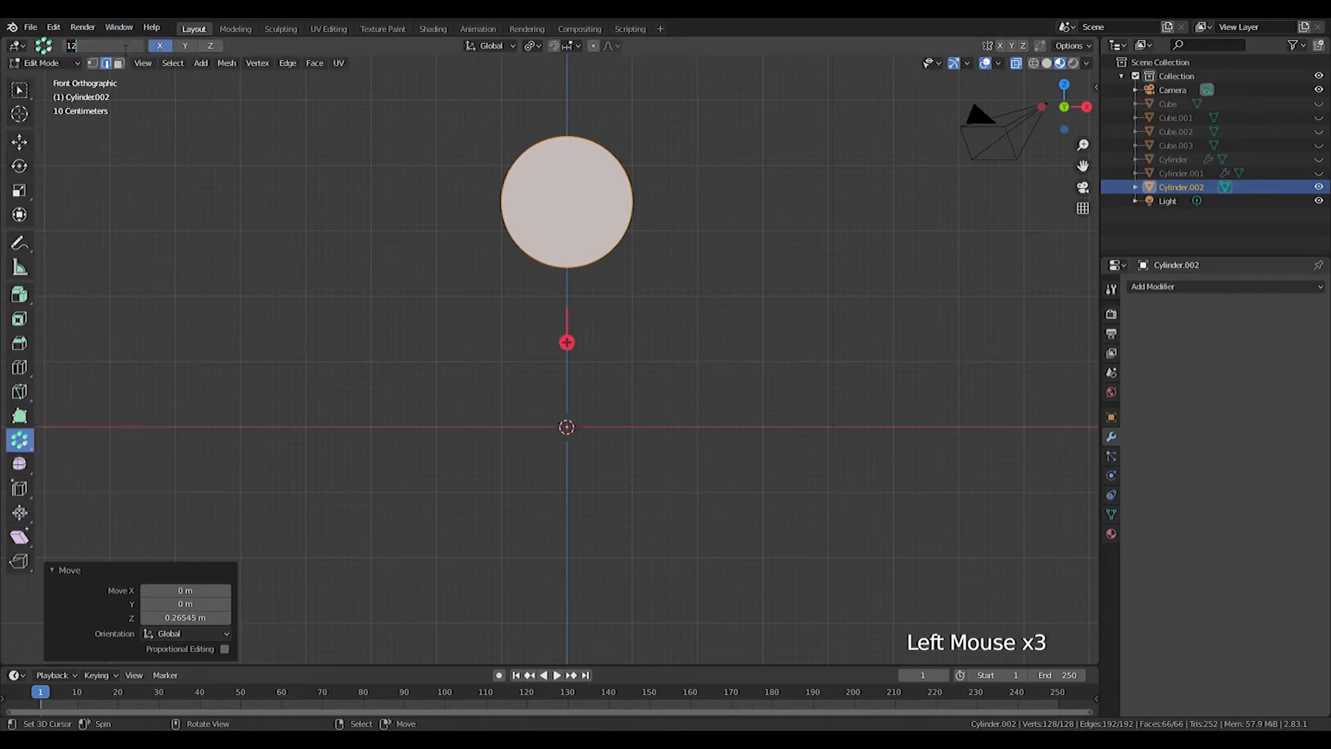
Try spinning the disc 315° about Y into a ring of eight, and undo the spin
drag(651, 511, 845, 442)
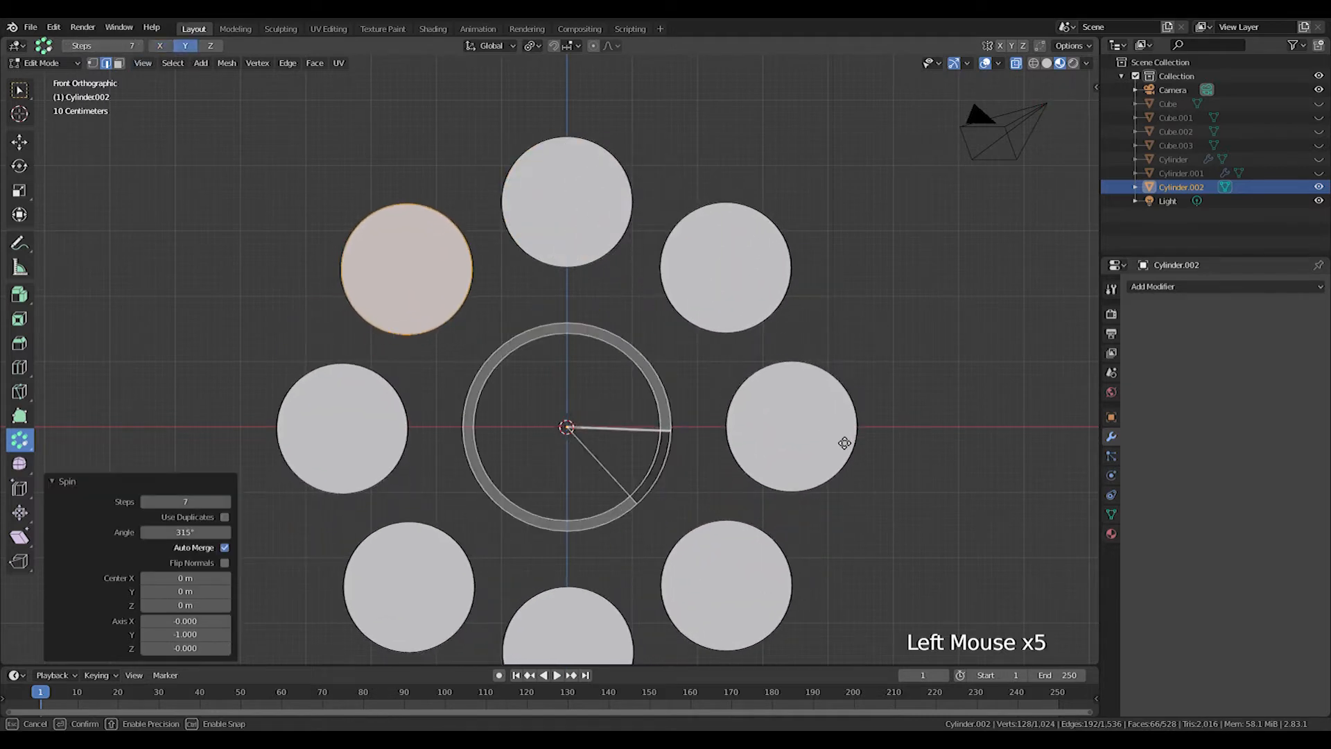
right_click(845, 443)
key(s)
right_click(695, 303)
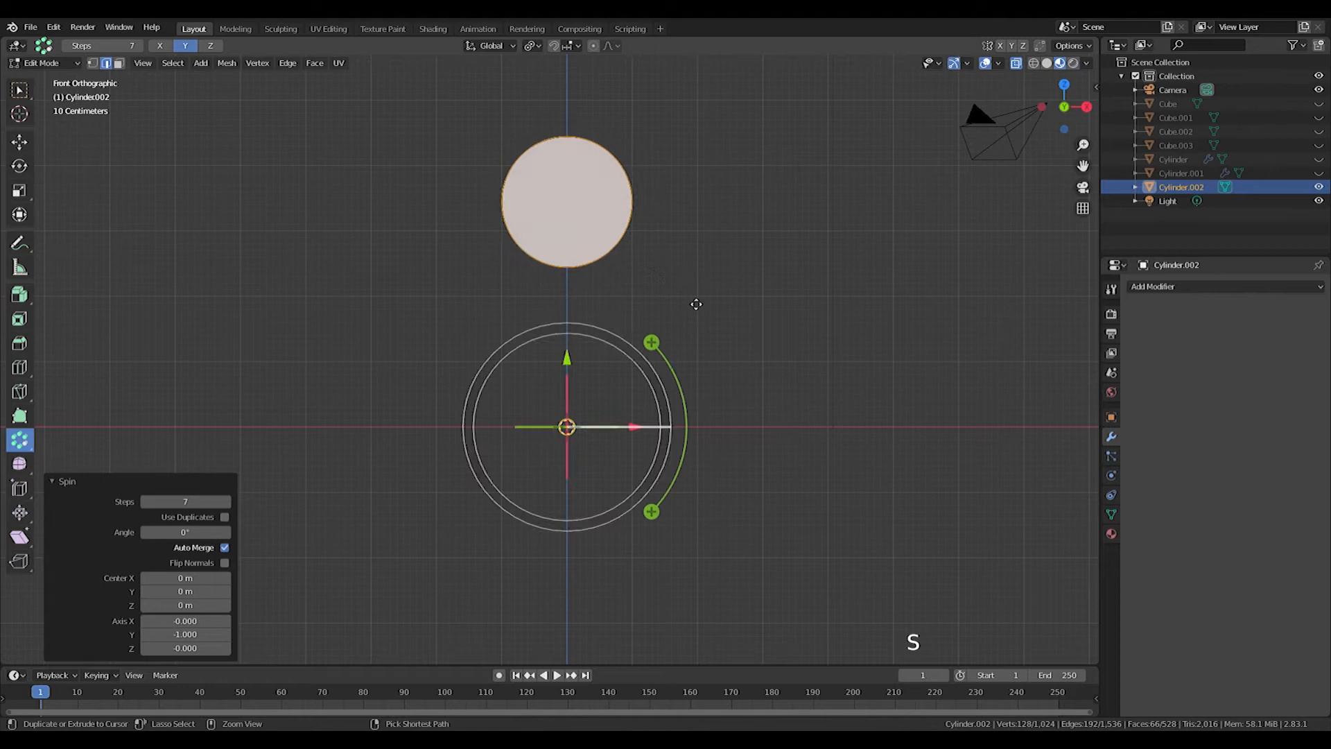
key(ctrl+z)
Scale the disc up about 1.25 times, test the ring spin, and undo the test spin
key(s)
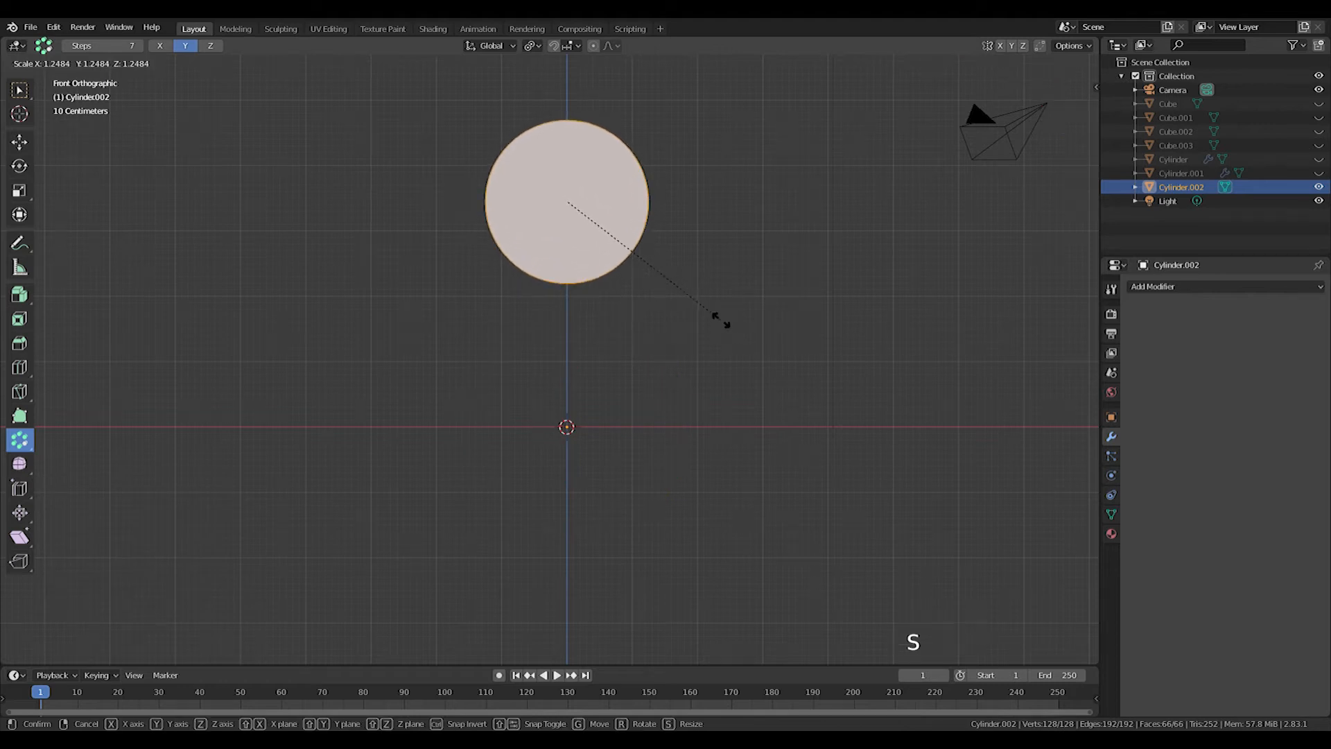
click(721, 321)
drag(651, 511, 787, 395)
key(ctrl+z)
key(ctrl+z)
key(ctrl+shift+z)
Enlarge the disc further so the ring copies overlap, then spin it as a test and undo the spin
key(s)
click(720, 448)
drag(683, 472, 729, 432)
key(ctrl+z)
scroll(728, 433, up, 1)
middle_drag(783, 416, 591, 175)
key(ctrl+z)
key(KP_1)
Snap the misplaced 3D cursor back to the object's origin at the scene centre and resume editing the disc
click(120, 75)
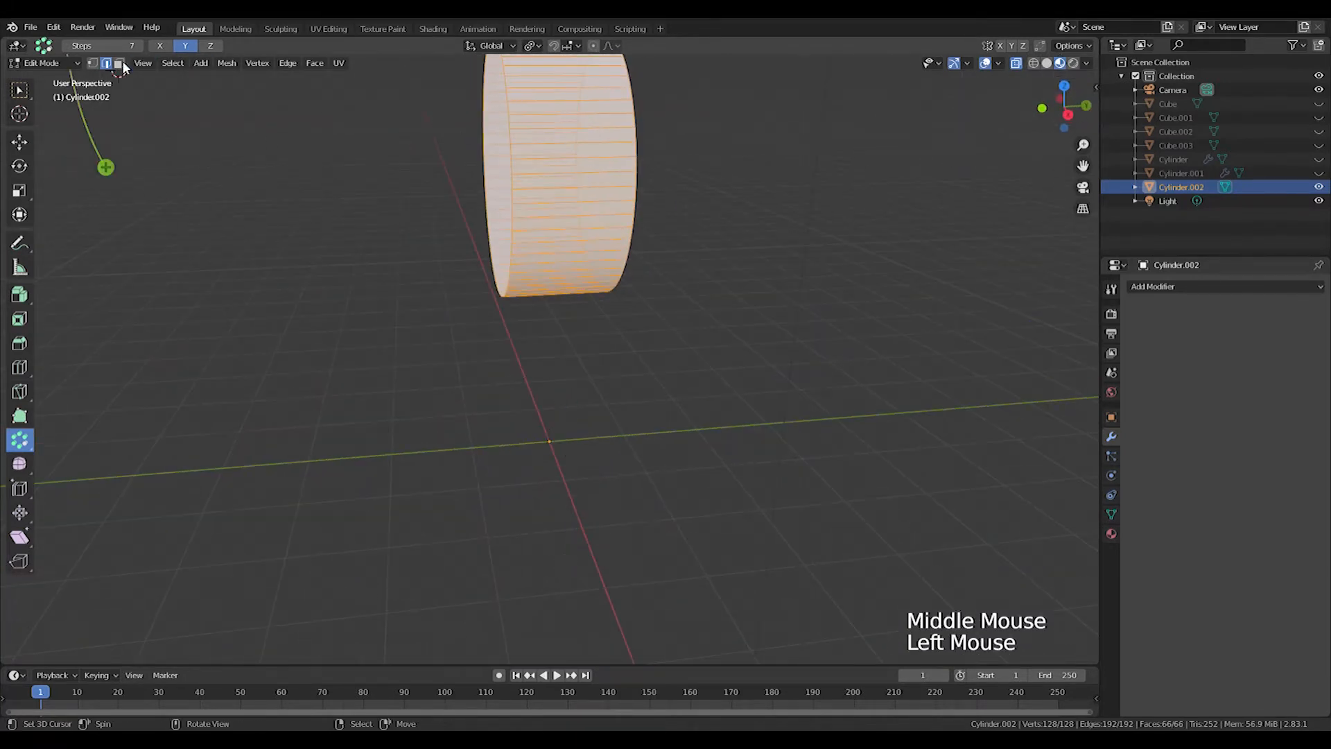
key(shift+s)
key(Tab)
middle_drag(611, 334, 585, 330)
key(shift+s)
click(552, 445)
mouse_move(596, 409)
middle_down()
mouse_move(611, 400)
mouse_move(600, 407)
middle_up()
right_click(564, 250)
key(Tab)
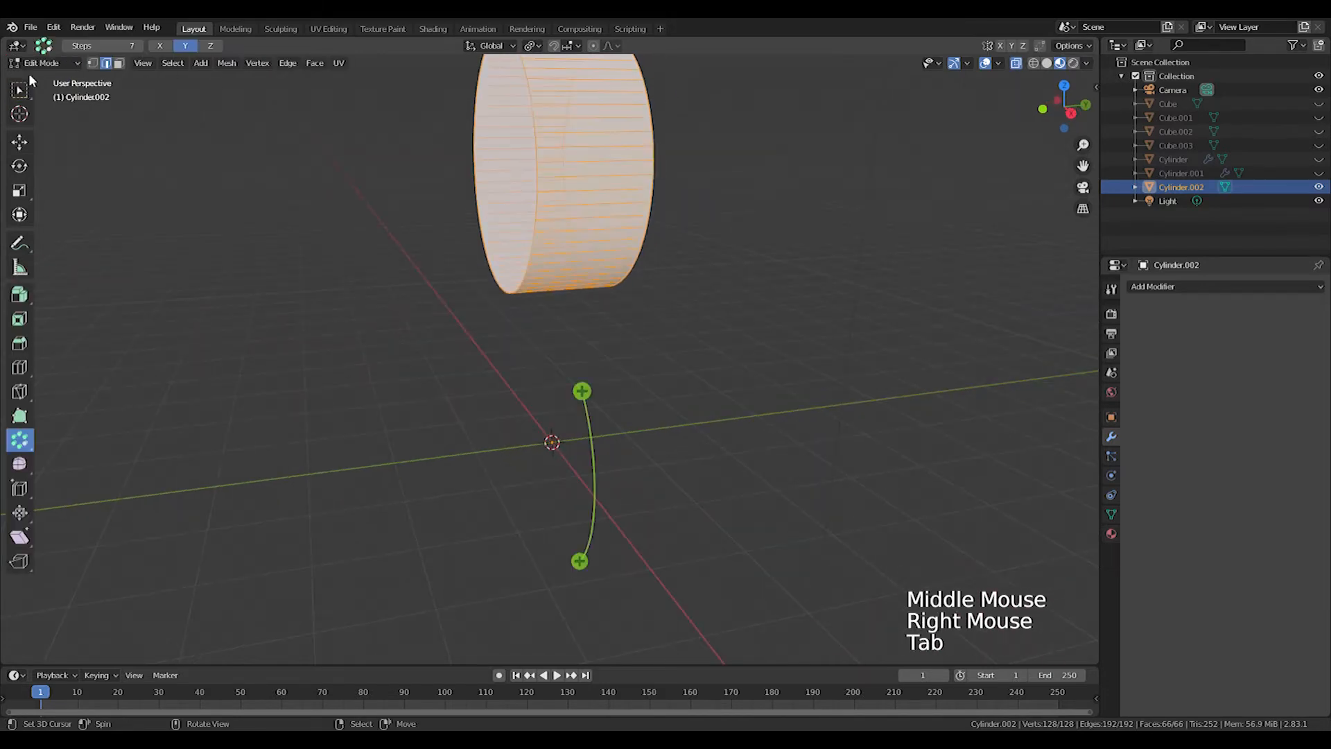
Select the disc's front cap face and extrude it inward, scaled to about 0.93, to form a narrow rim
click(21, 88)
click(121, 65)
right_click(510, 178)
key(KP_1)
shift+middle_drag(510, 177, 500, 368)
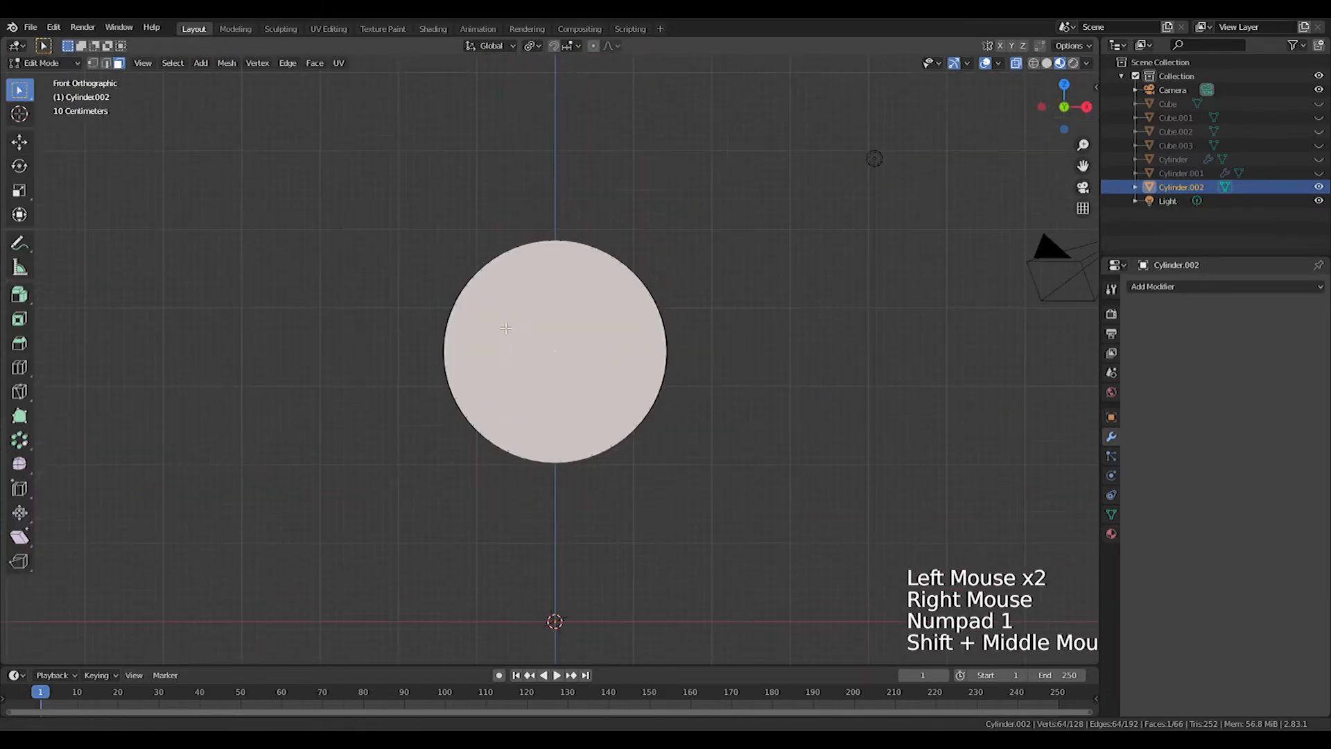
scroll(559, 348, up, 5)
shift+middle_drag(624, 326, 656, 343)
key(e)
key(s)
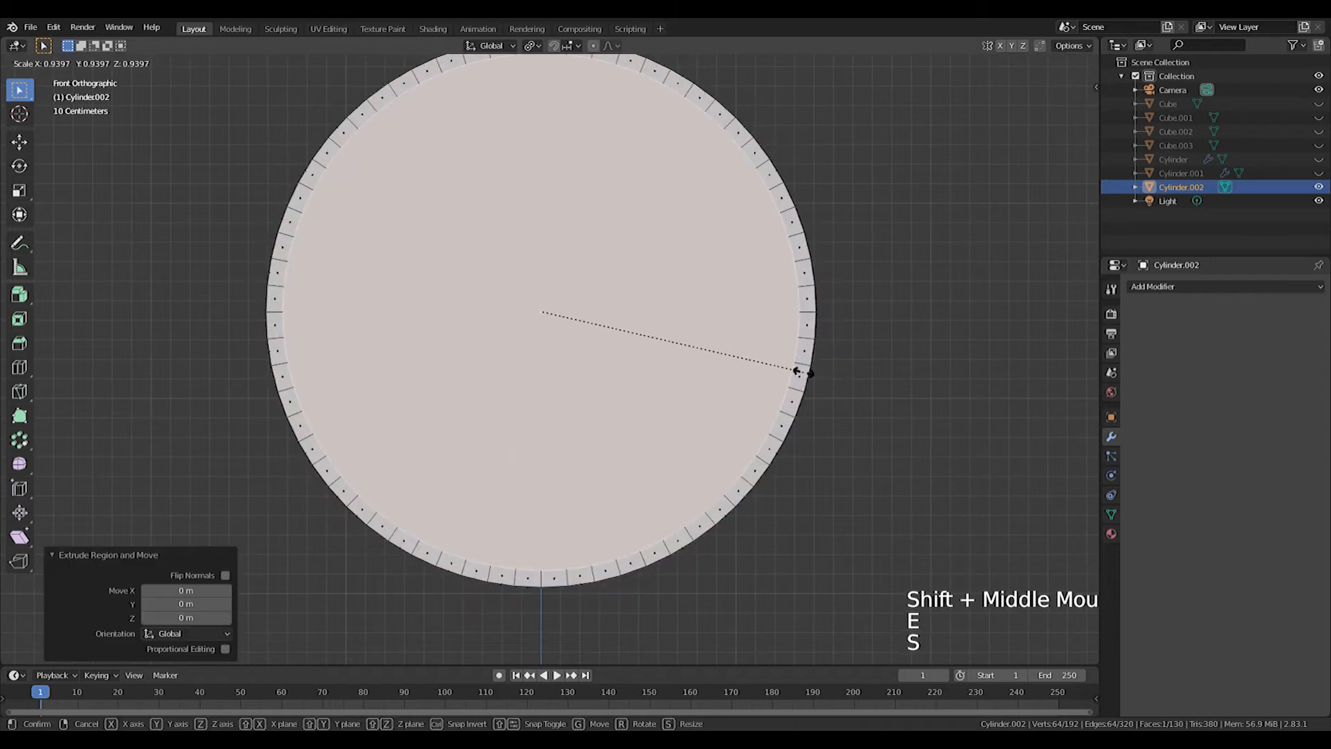
click(799, 370)
Extrude the front cap inward again, scaled to about 0.9, to form a second concentric ring
key(e)
key(s)
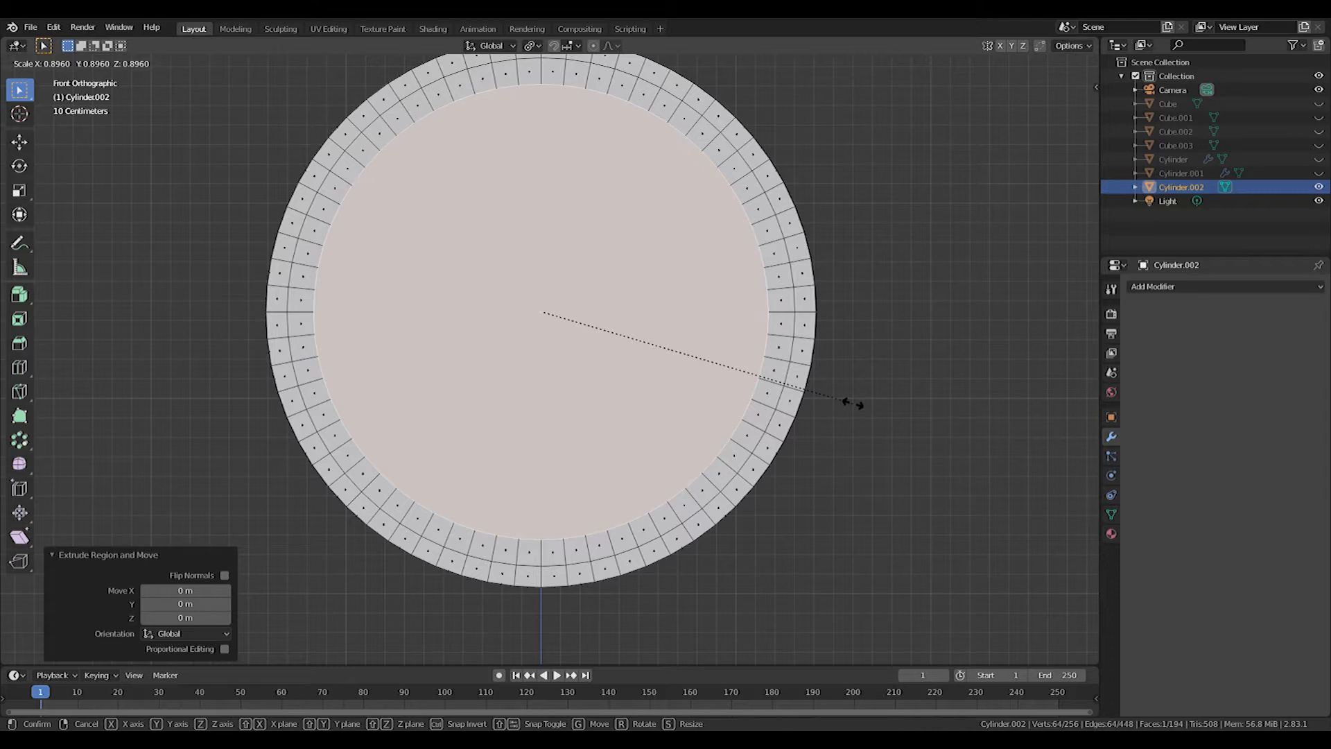
click(855, 403)
Select the inner ring of faces on the front cap, extrude it along Y and adjust its offset into a stepped ring
right_click(784, 377)
alt+shift+right_click(780, 372)
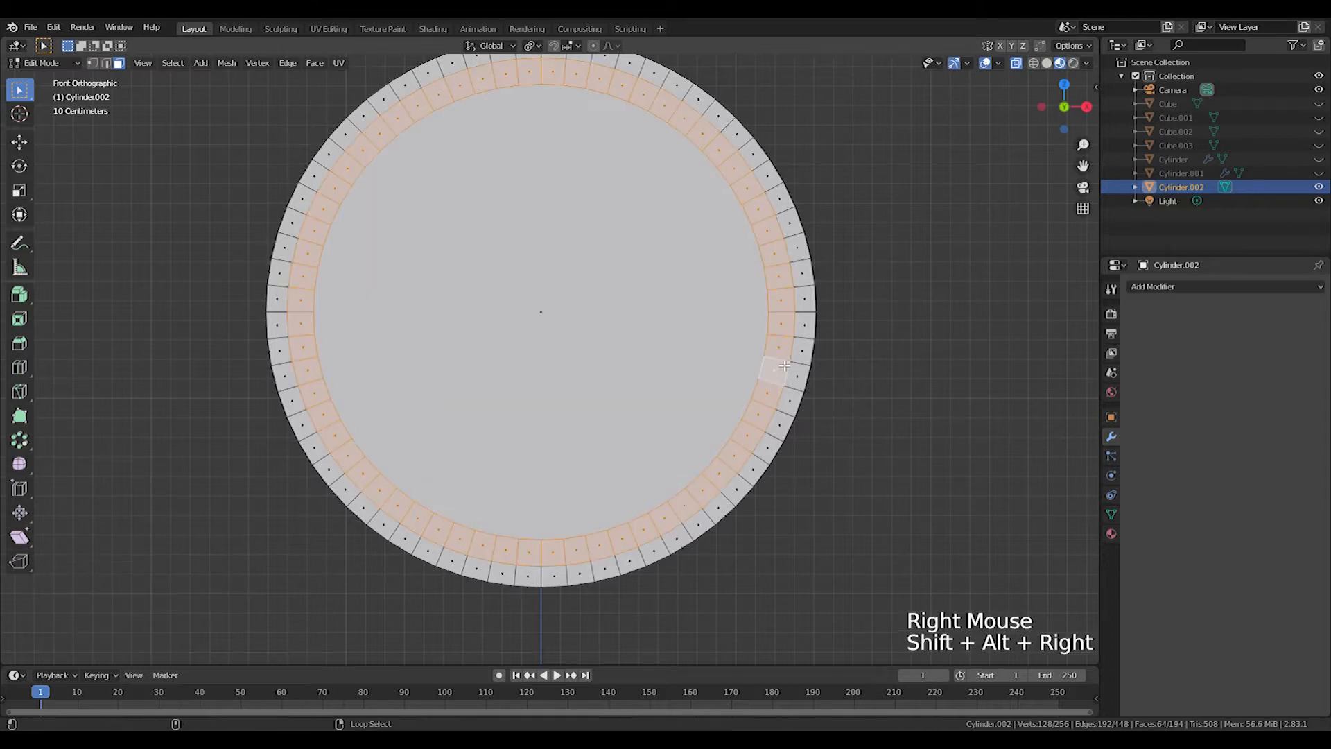
middle_drag(780, 371, 750, 415)
key(e)
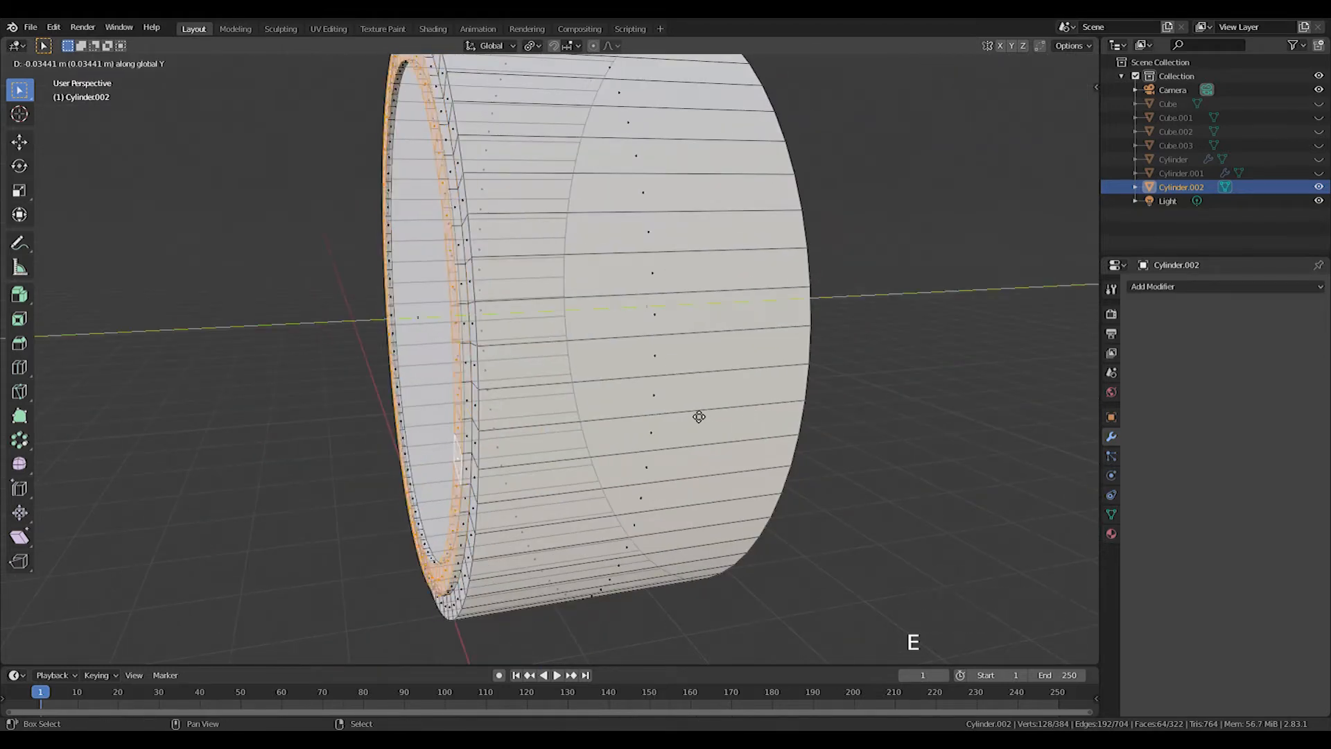
click(590, 421)
key(Tab)
middle_drag(589, 421, 784, 446)
key(Tab)
key(g)
click(792, 415)
key(Tab)
scroll(784, 446, down, 2)
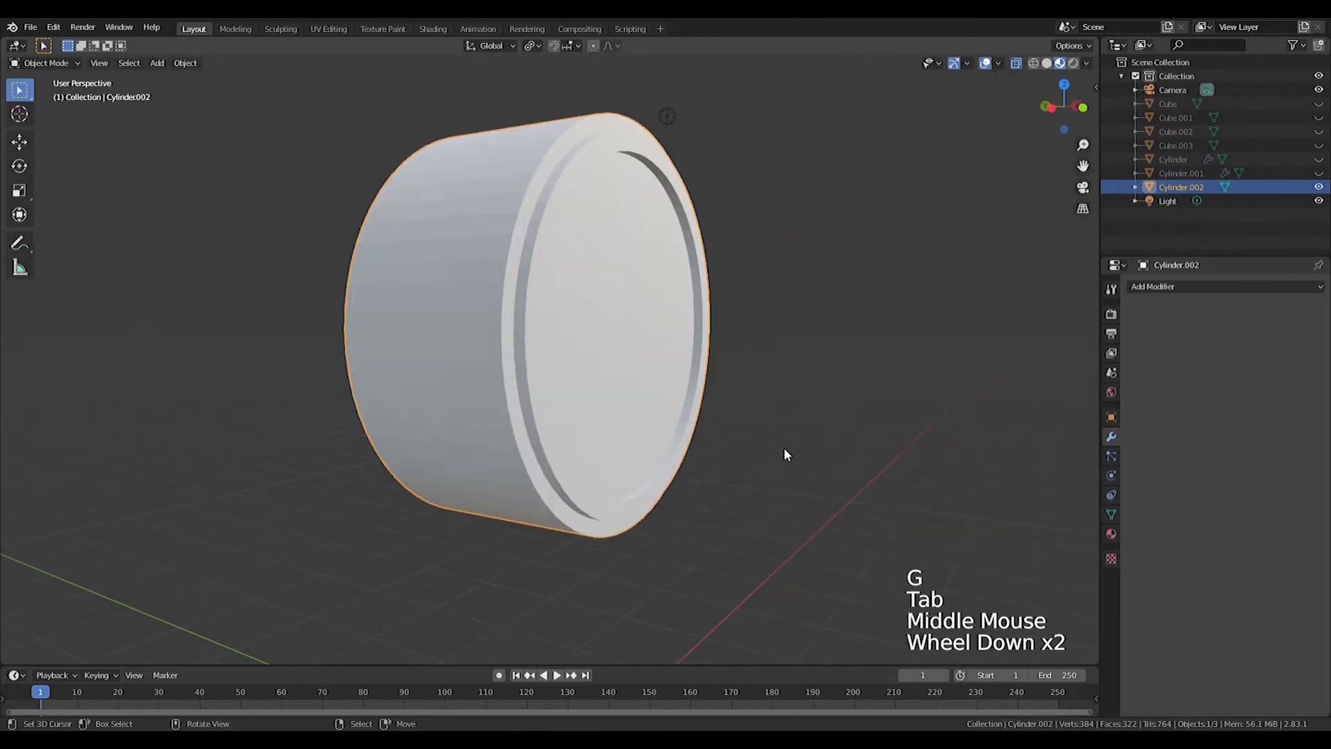
Spin the whole disc about Y in 7 steps to form a ring of eight overlapping discs
key(KP_1)
key(Tab)
shift+scroll(717, 405, up, 1)
shift+middle_drag(717, 404, 716, 377)
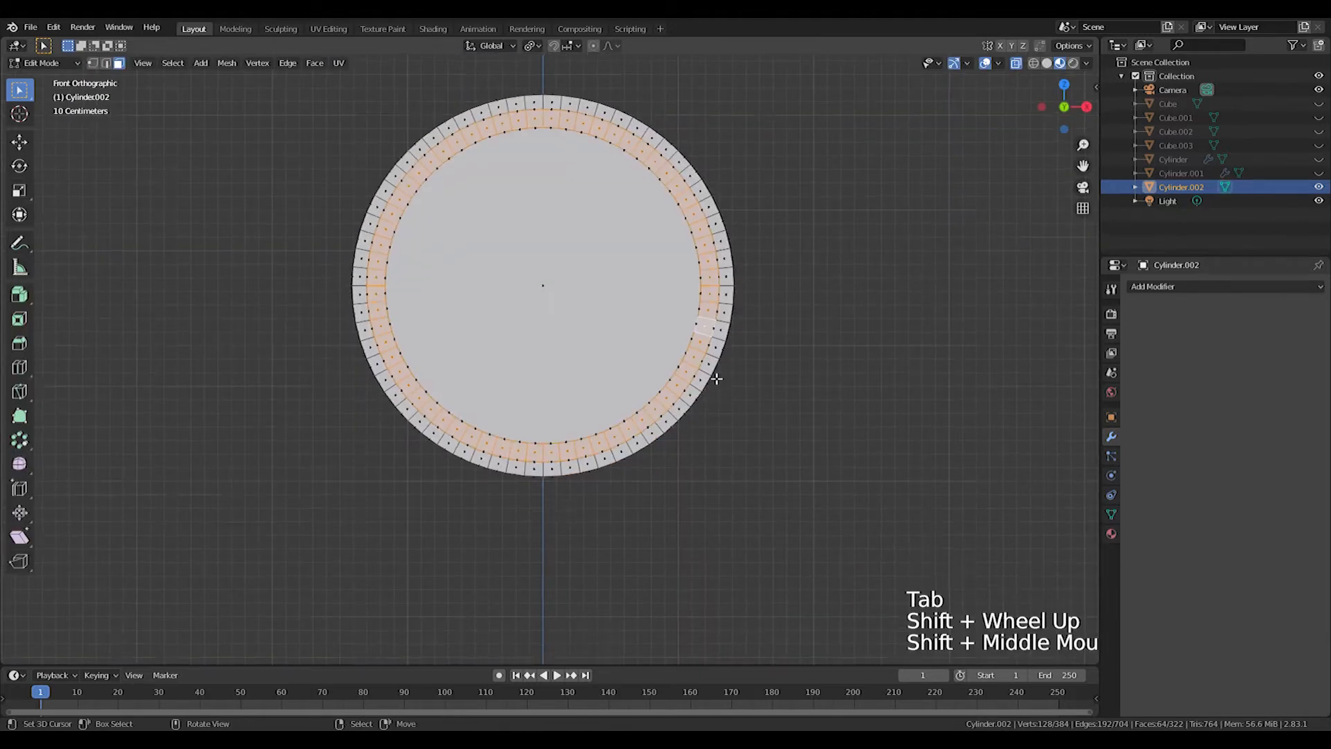
key(a)
scroll(716, 377, down, 3)
click(19, 439)
shift+middle_drag(612, 448, 666, 261)
drag(682, 486, 887, 396)
key(Tab)
middle_drag(929, 360, 780, 422)
scroll(894, 368, down, 1)
key(KP_1)
scroll(831, 367, down, 2)
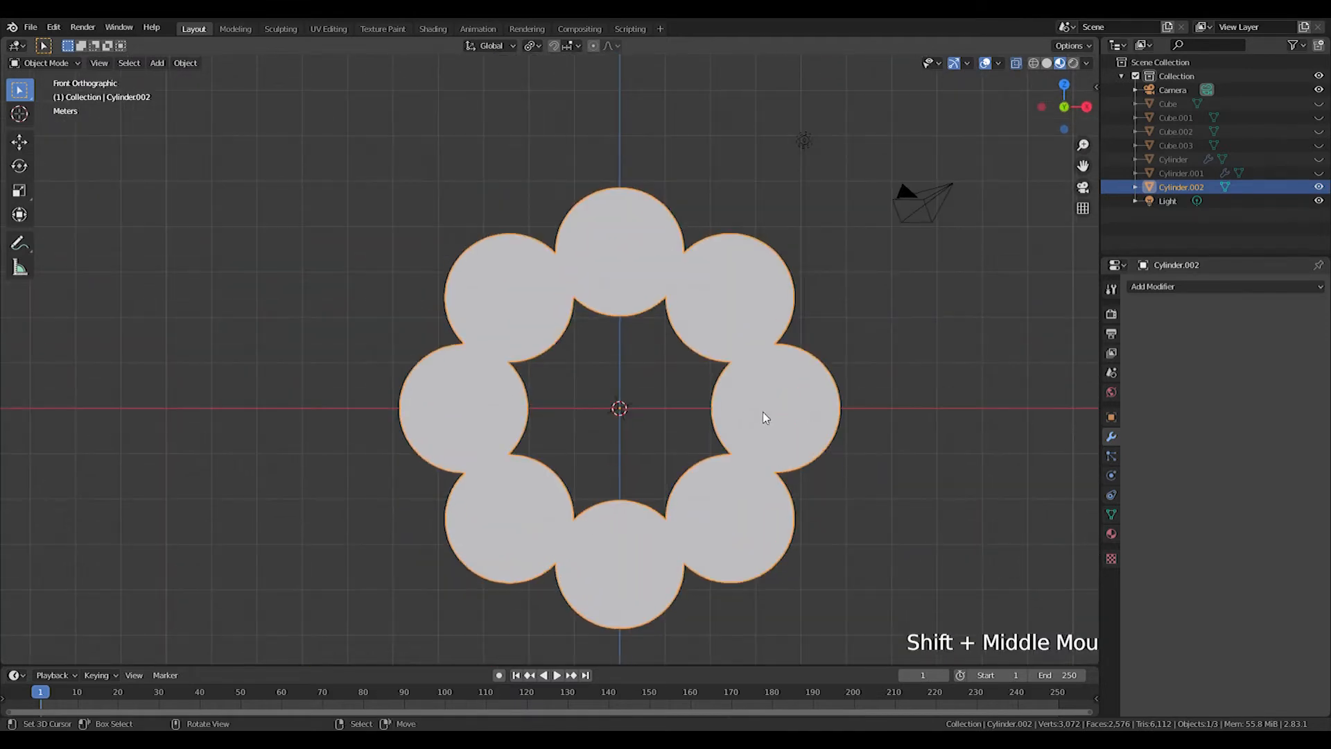
Add a cube at the centre of the disc ring and scale it along Y
key(shift+a)
mouse_move(743, 393)
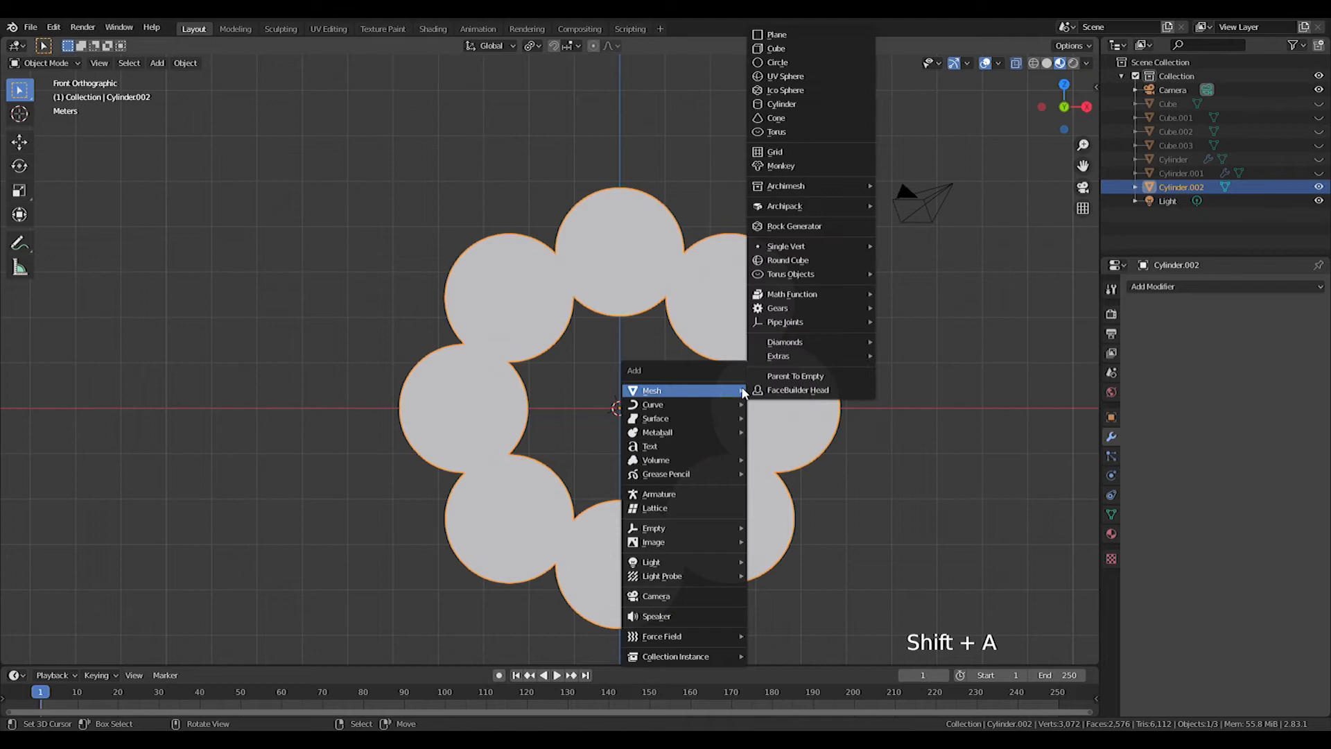
click(776, 49)
scroll(692, 438, up, 3)
shift+middle_drag(693, 438, 809, 363)
key(s)
key(y)
click(755, 359)
Move the cube about 1.09 m along Y towards the front of the disc ring
key(g)
key(y)
click(658, 383)
key(KP_1)
scroll(656, 377, up, 3)
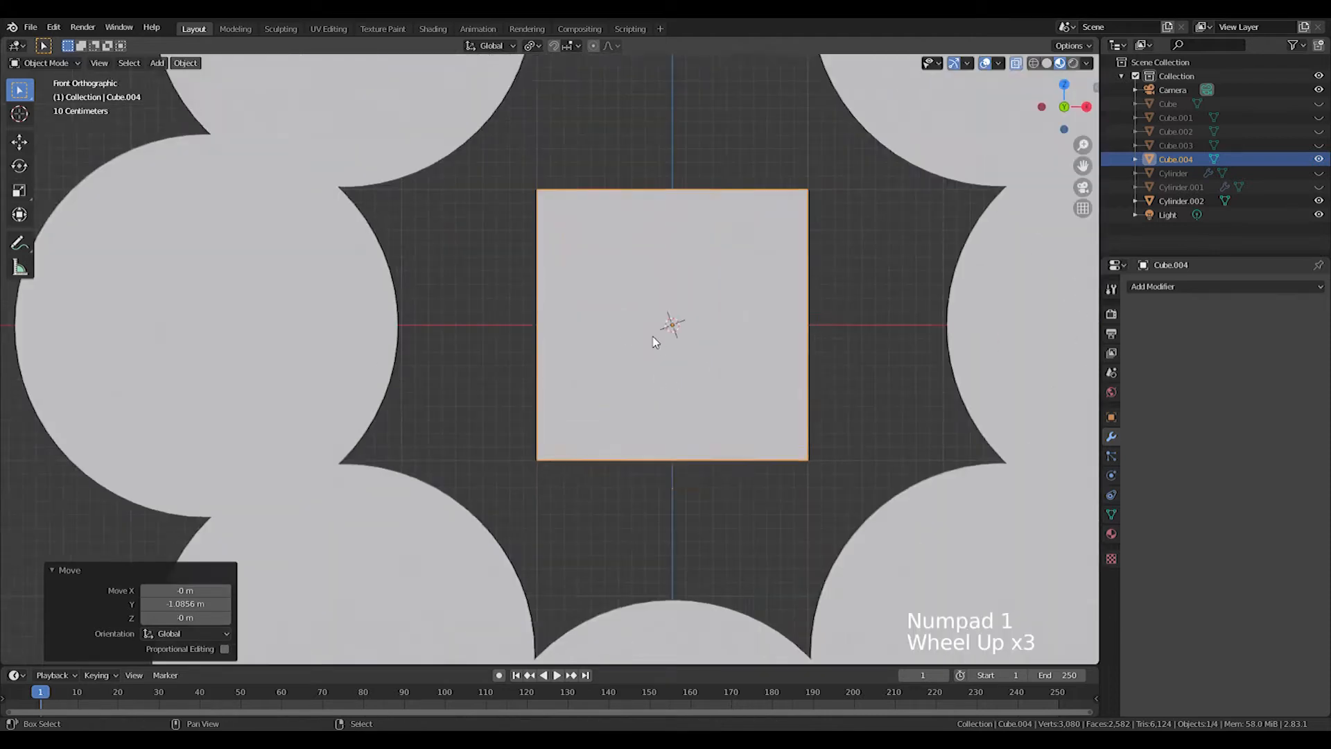
Add one centred horizontal loop cut around the cube and scale it outward about 1.09 times
shift+middle_drag(755, 367, 712, 431)
key(Tab)
click(12, 97)
shift+middle_drag(451, 317, 436, 294)
key(ctrl+t)
key(ctrl+z)
click(751, 379)
right_click(765, 400)
key(s)
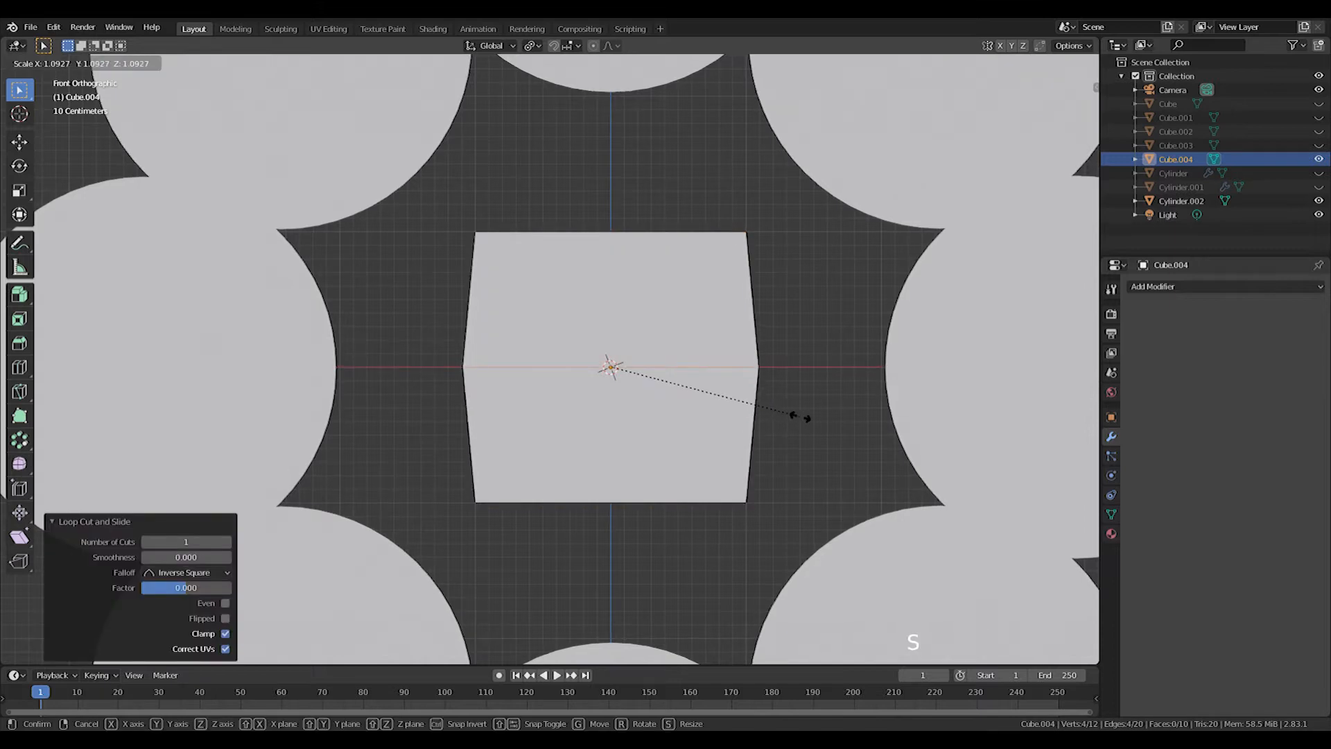
click(800, 417)
shift+middle_drag(574, 244, 570, 313)
drag(447, 262, 545, 338)
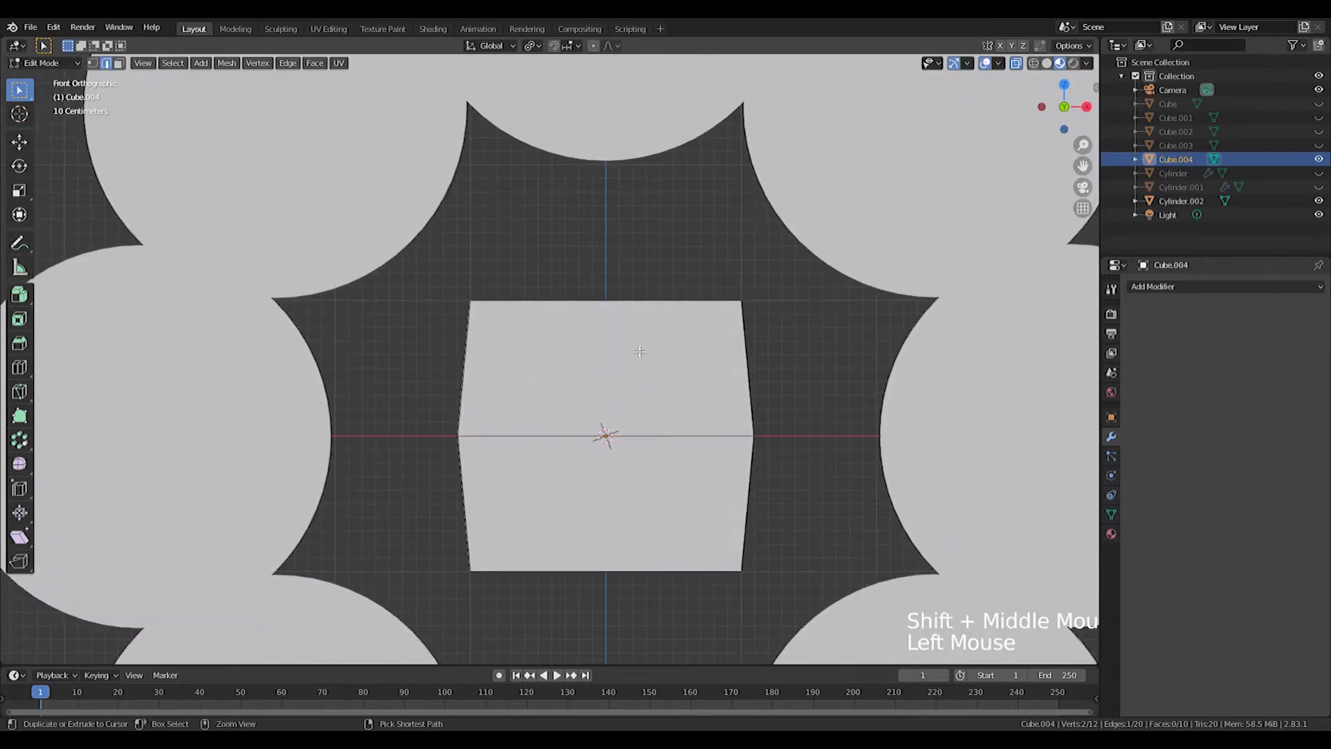
key(ctrl+r)
click(628, 314)
right_click(628, 314)
key(ctrl+z)
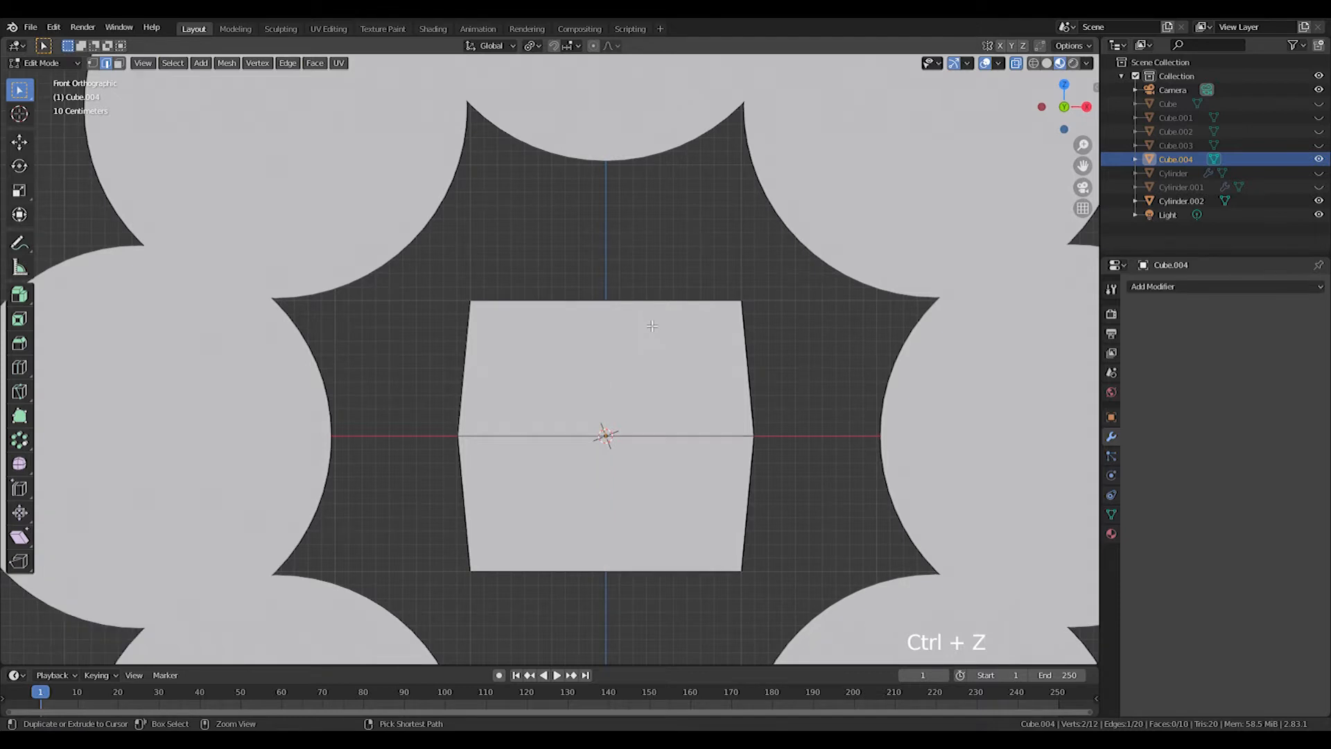
Add two evenly spaced vertical loop cuts to the cube
click(655, 307)
right_click(654, 306)
key(s)
key(y)
right_click(735, 270)
Set the pivot to Median Point and scale the two vertical loops apart along X towards the cube's sides
click(531, 45)
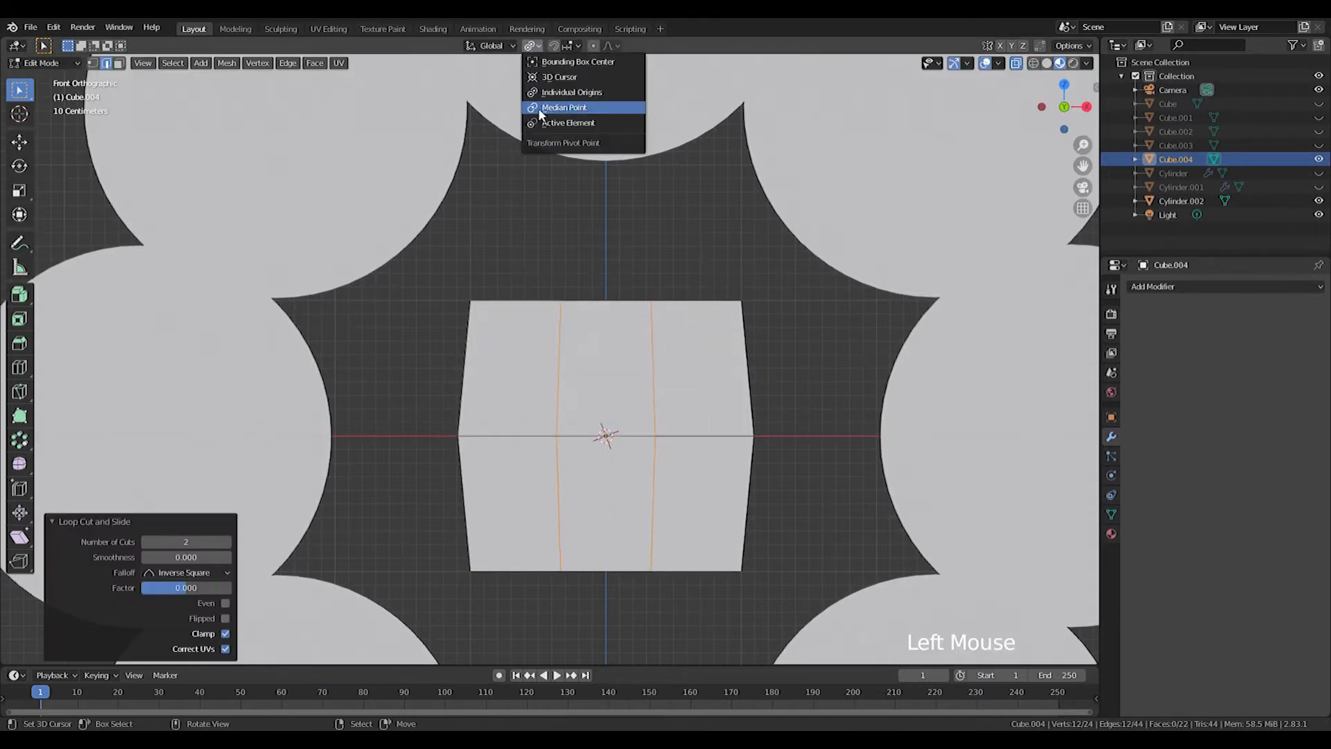
click(540, 111)
key(s)
key(x)
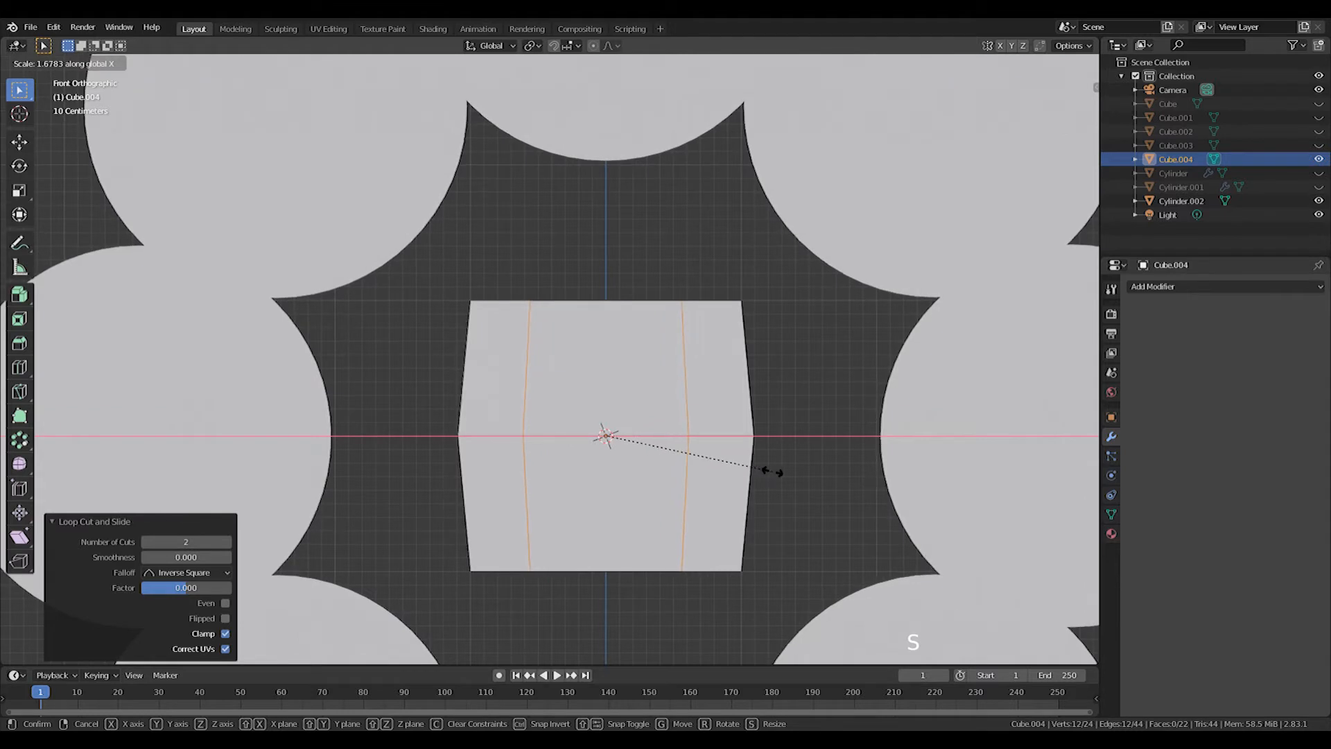
click(772, 472)
key(s)
key(x)
click(726, 411)
Bevel the cube's two upper corner edges about 0.47 m wide with 8 segments, replacing a 4-segment trial
drag(513, 267, 705, 349)
shift+click(460, 277)
key(ctrl+b)
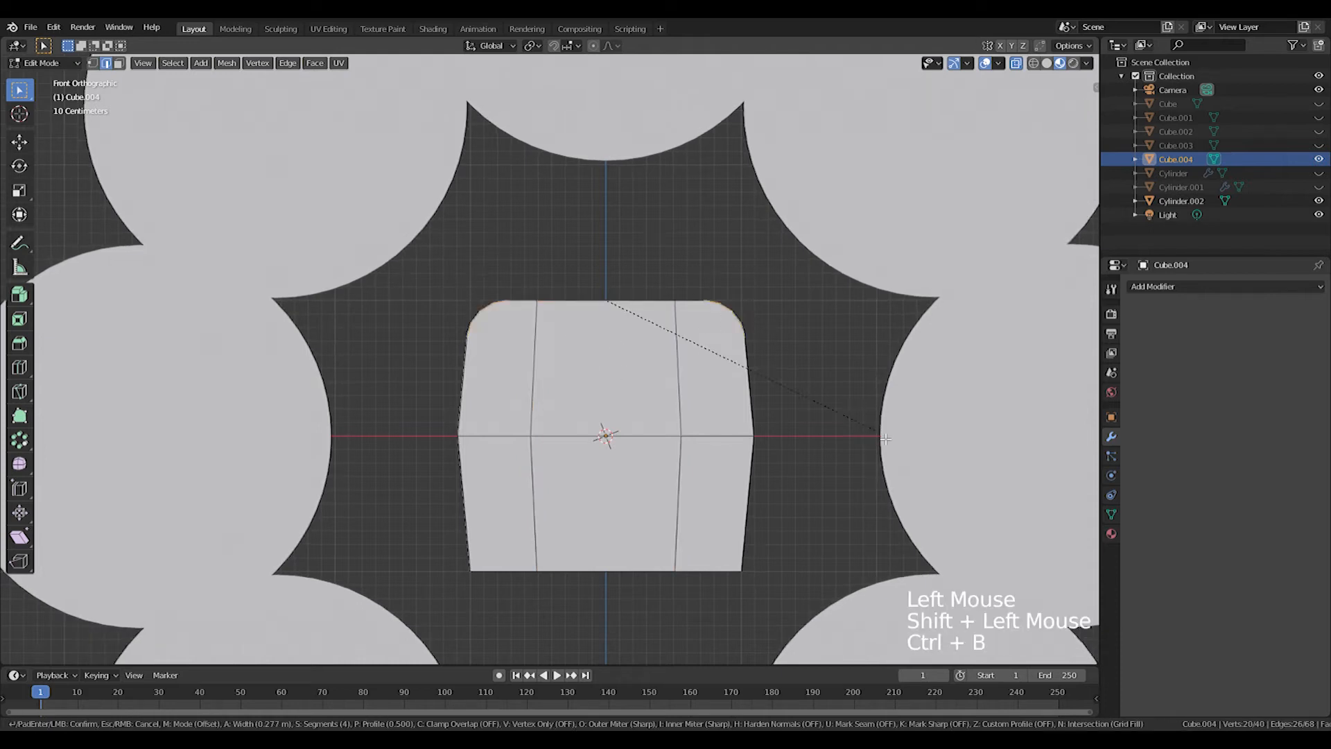
click(894, 452)
key(ctrl+z)
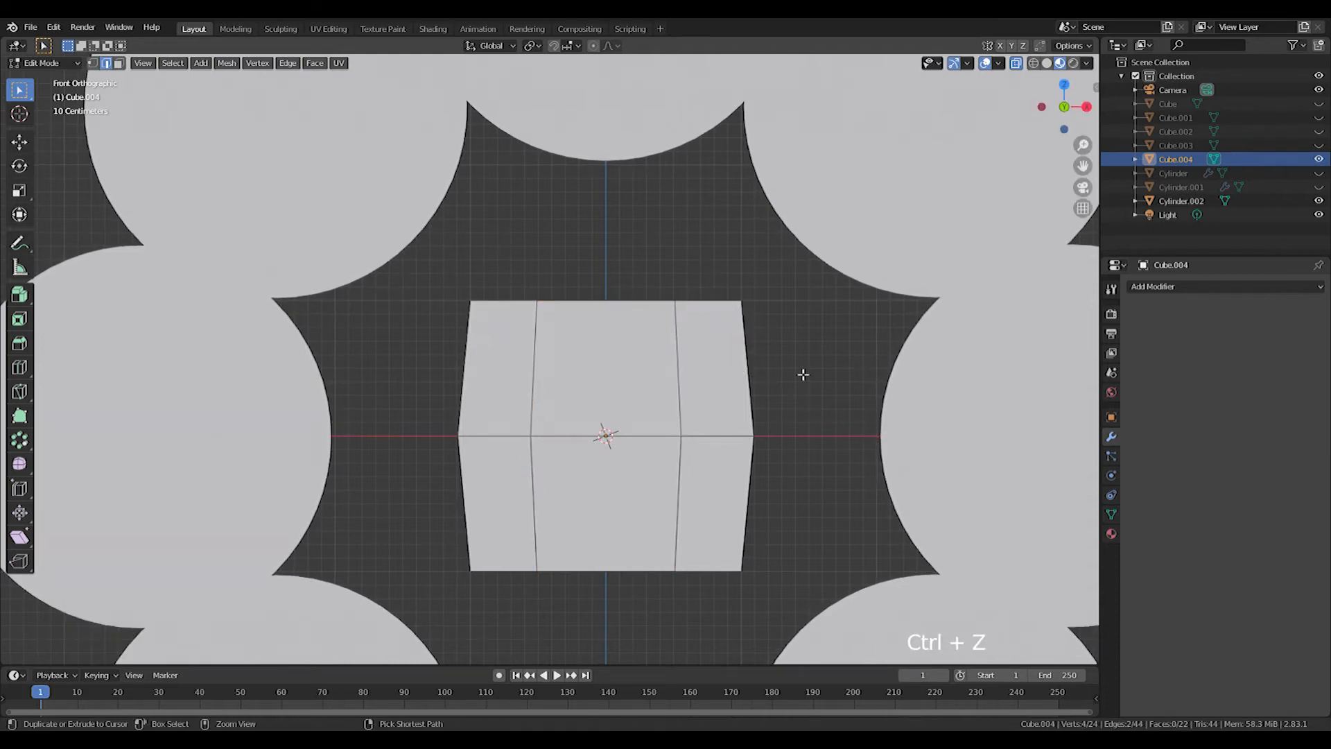
key(ctrl+b)
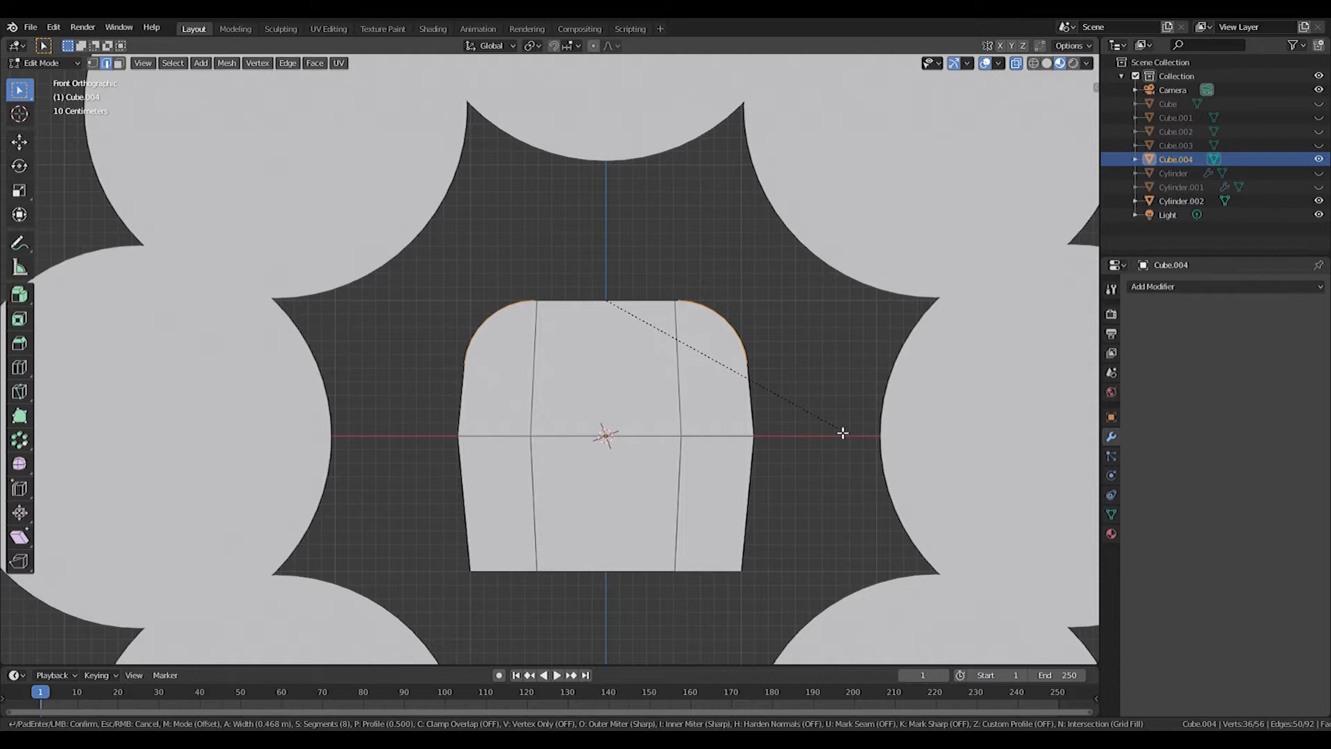
click(843, 433)
Add a centred vertical loop cut to the cube and raise its upper edge about 0.61 m along Z into a point
right_click(668, 354)
key(ctrl+t)
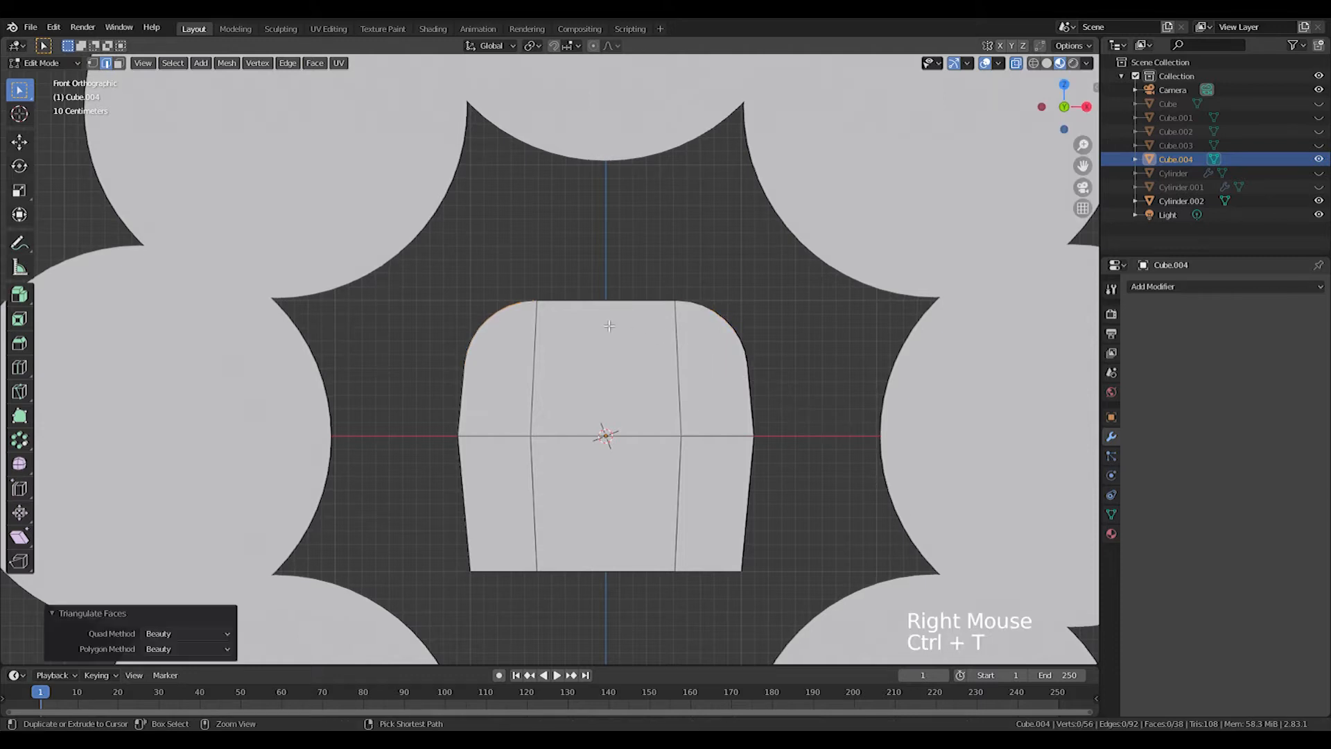
key(ctrl+r)
click(624, 305)
key(g)
key(z)
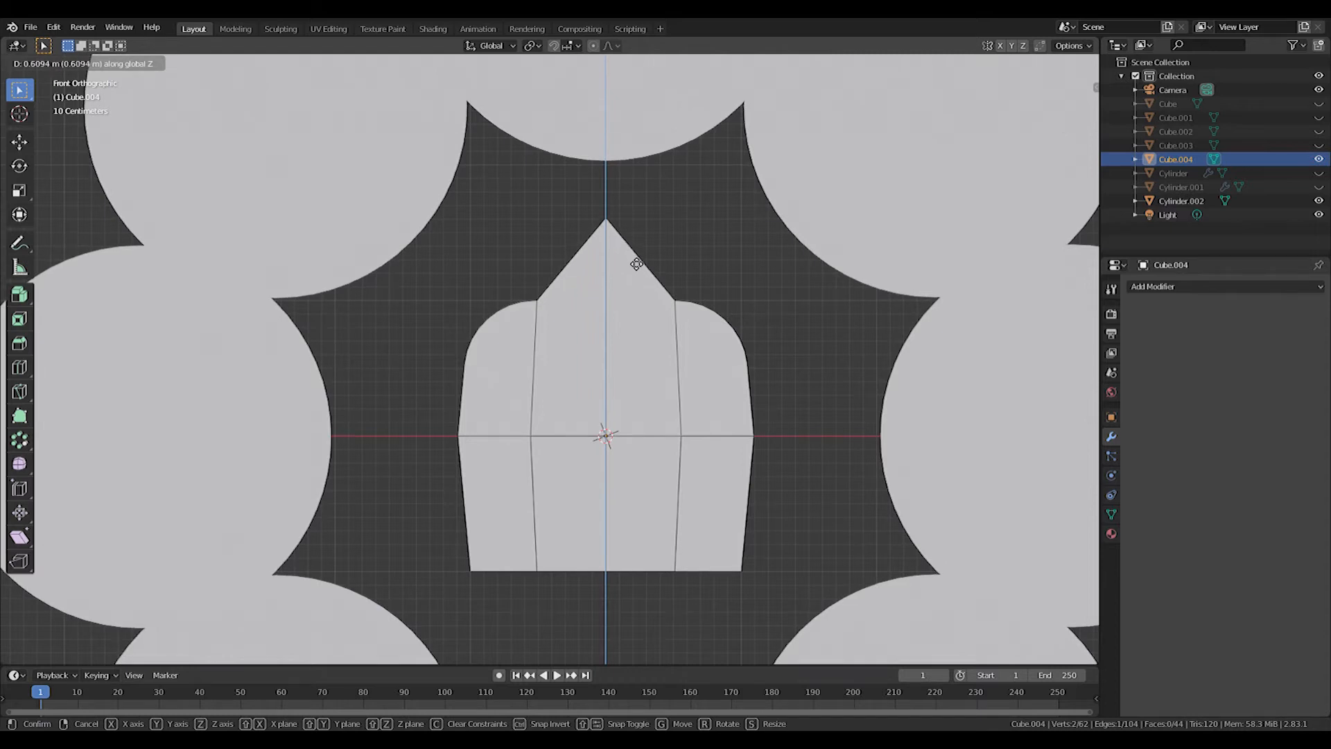
click(636, 264)
Add one centred vertical loop cut on each side of the cube's middle loop, beneath the pointed slopes
key(ctrl+r)
click(569, 250)
right_click(570, 249)
key(ctrl+r)
click(646, 271)
right_click(646, 271)
Lower the upper edges of the two new loops about 0.11 m along Z to bend the slopes inward
drag(551, 242, 590, 292)
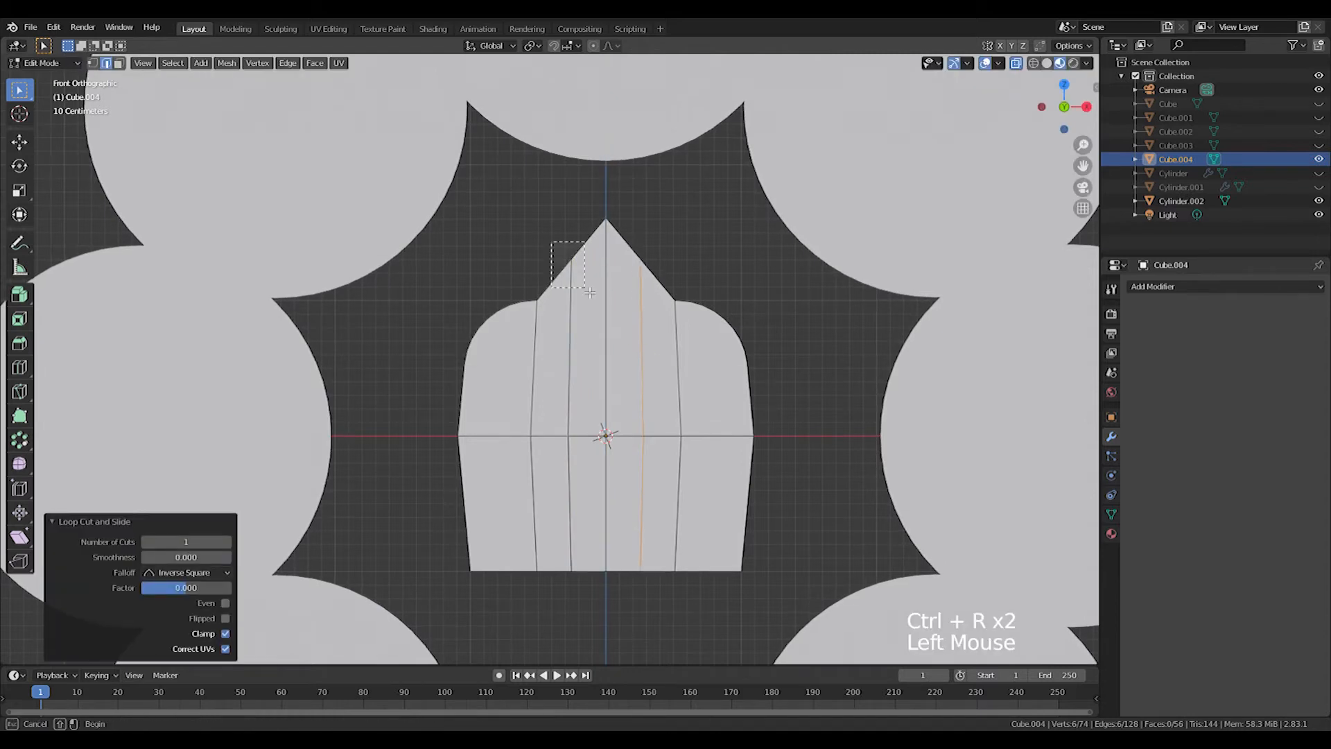
shift+drag(636, 244, 658, 283)
key(g)
click(693, 319)
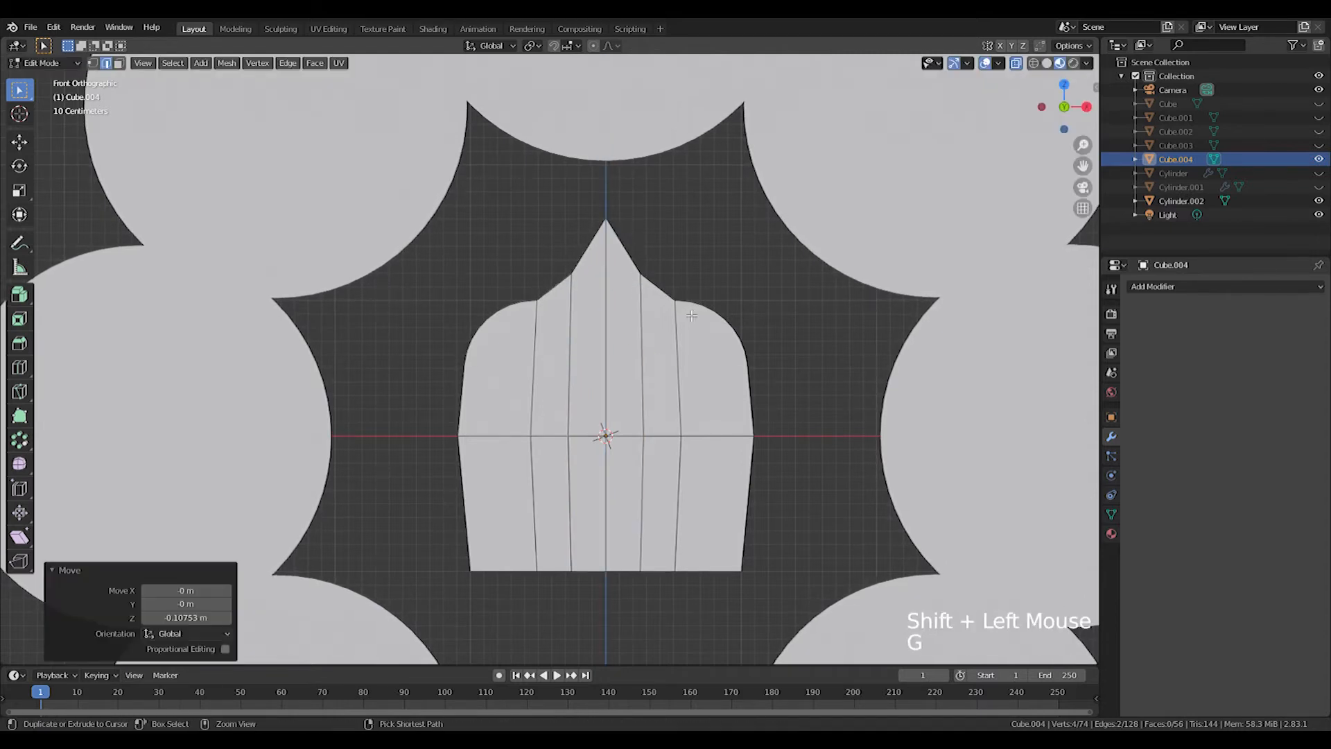
Bevel the two inward-bent slope edges about 0.29 m wide with 8 segments
key(ctrl+b)
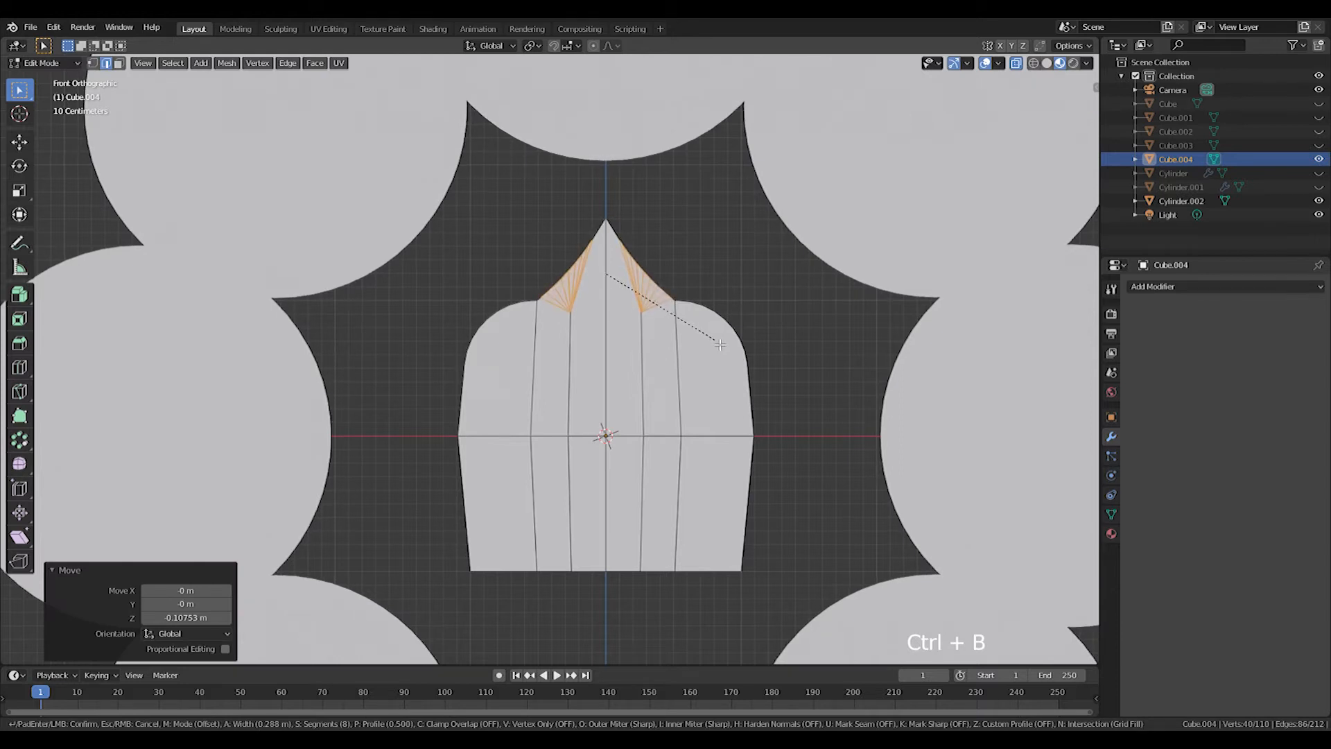
right_click(720, 345)
key(Tab)
middle_drag(720, 343, 704, 317)
key(Tab)
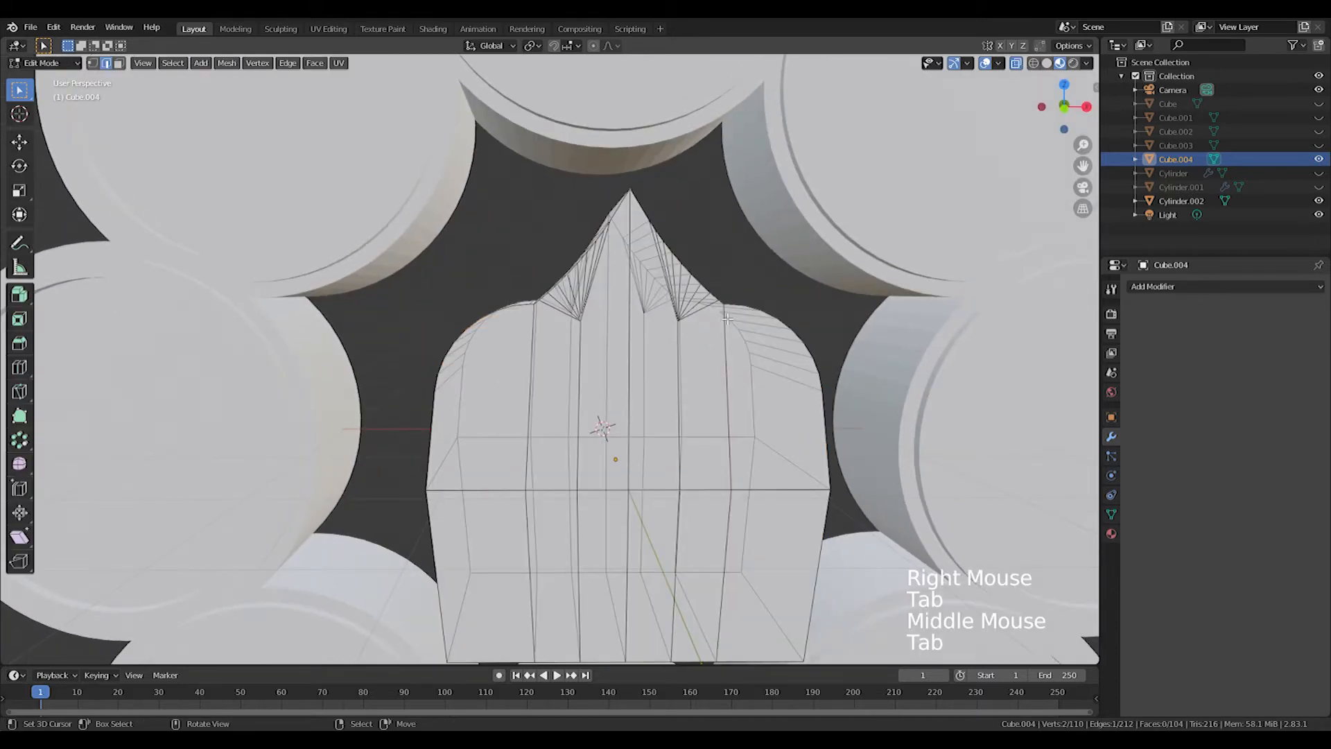
Turn on proportional editing with vertex selection and try lowering the middle vertices of both curved slopes along Z
key(KP_1)
scroll(727, 318, up, 3)
click(592, 46)
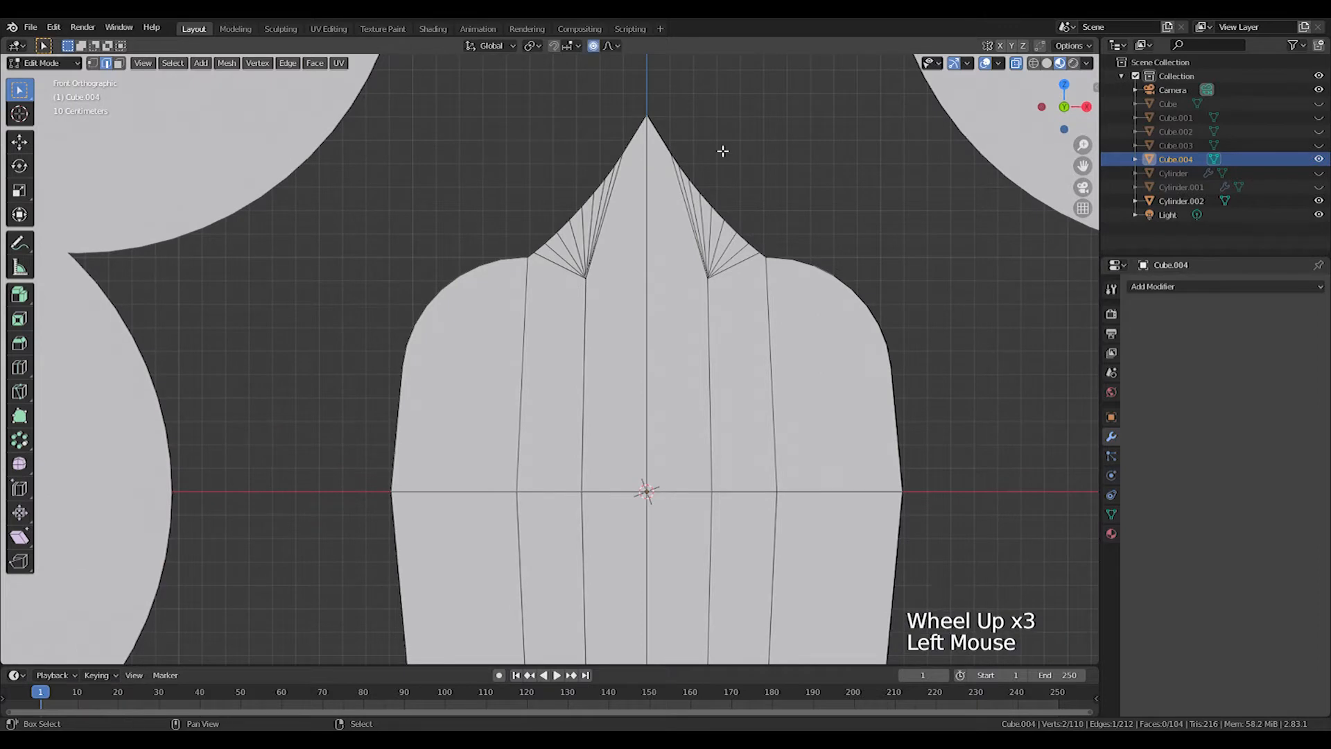
shift+middle_drag(721, 149, 673, 138)
drag(472, 242, 488, 265)
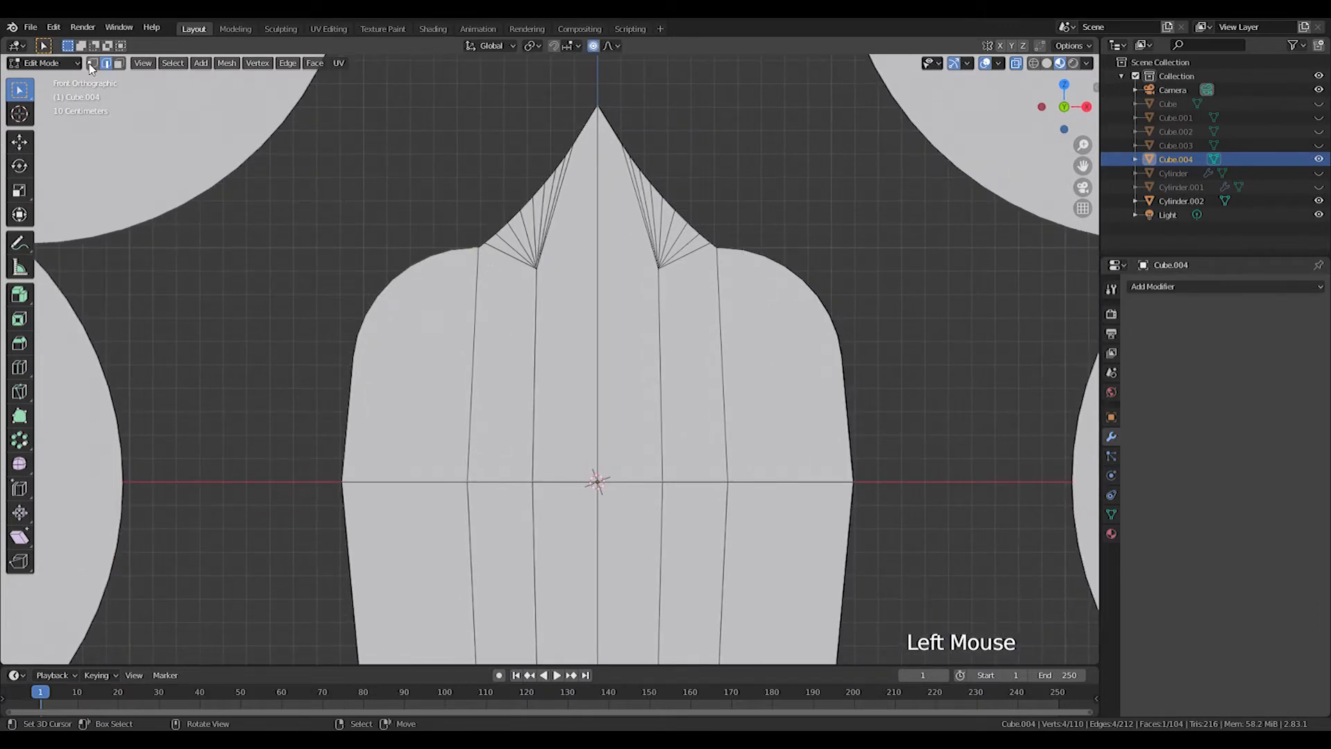
shift+click(674, 210)
key(g)
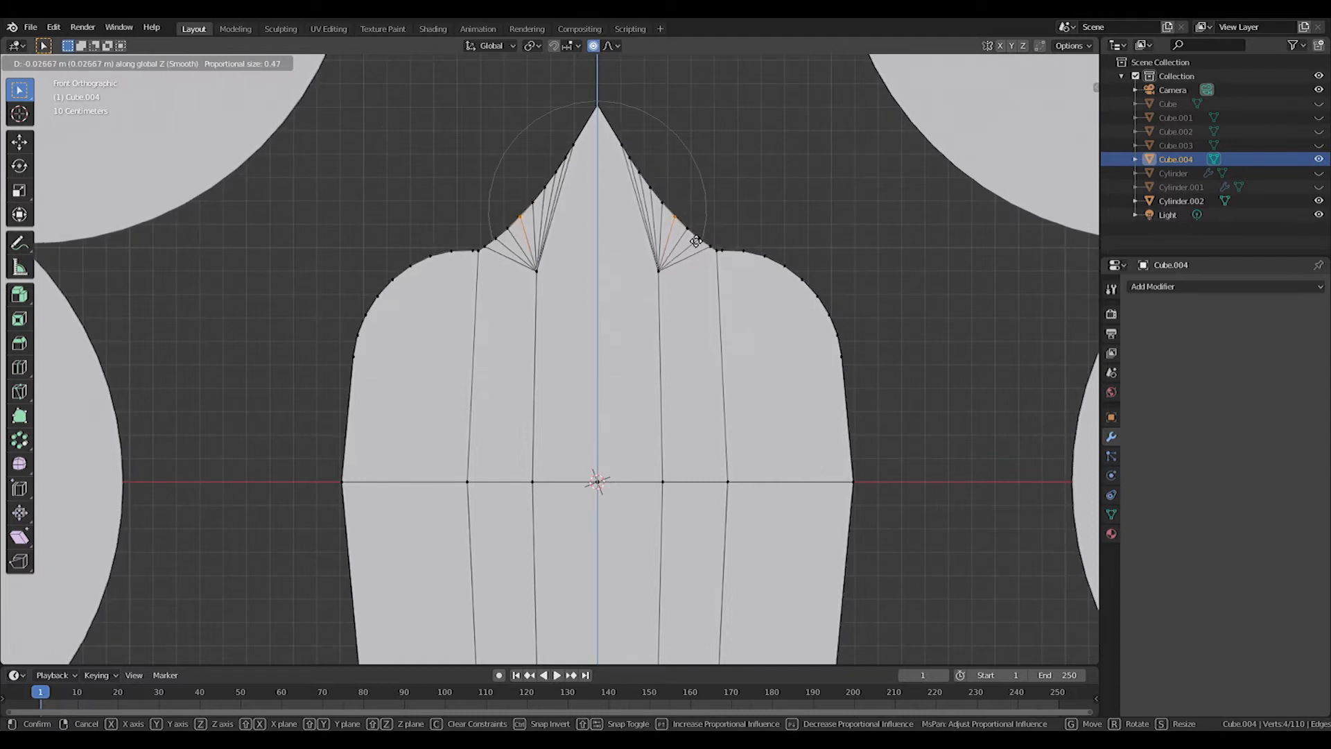
click(696, 242)
Circle-select the vertices across both rounded shoulders and lower them about 0.10 m along Z with proportional editing
key(c)
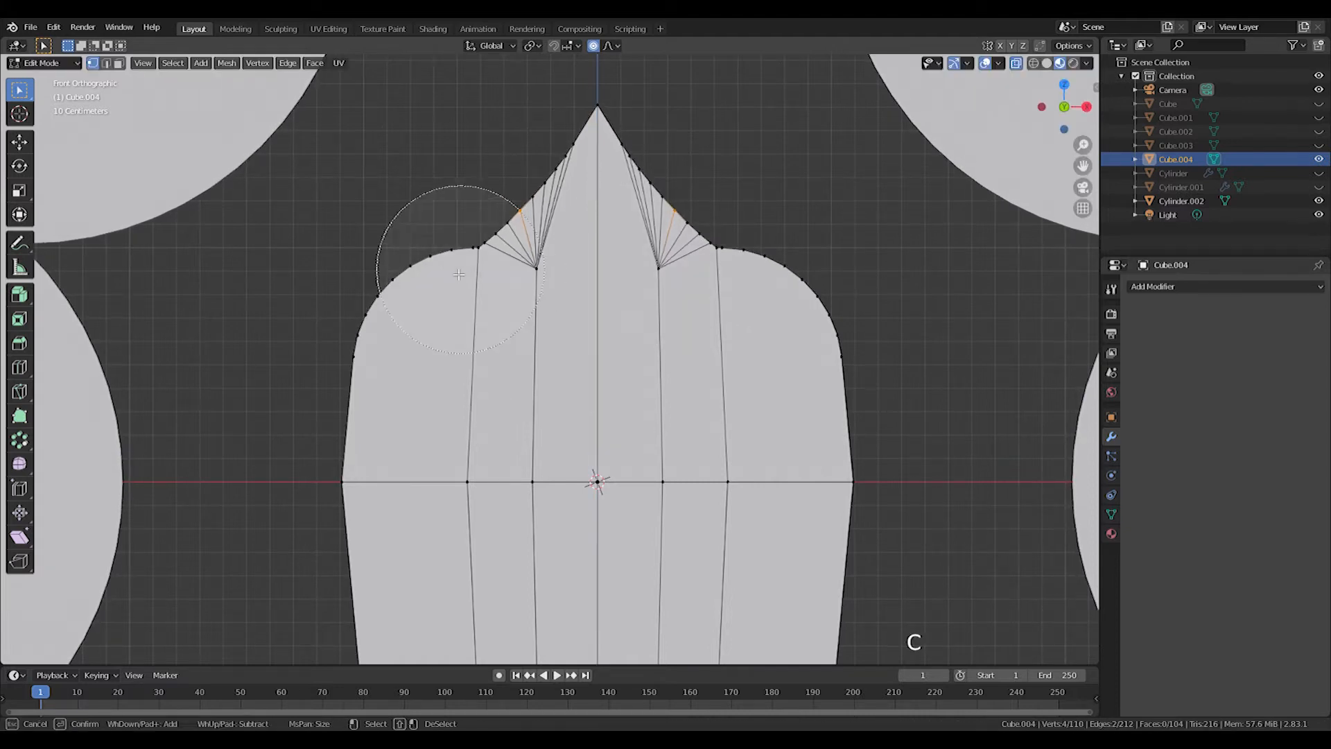
mouse_move(389, 285)
mouse_down()
mouse_move(449, 297)
mouse_move(802, 275)
mouse_move(853, 322)
mouse_up()
right_click(854, 321)
key(g)
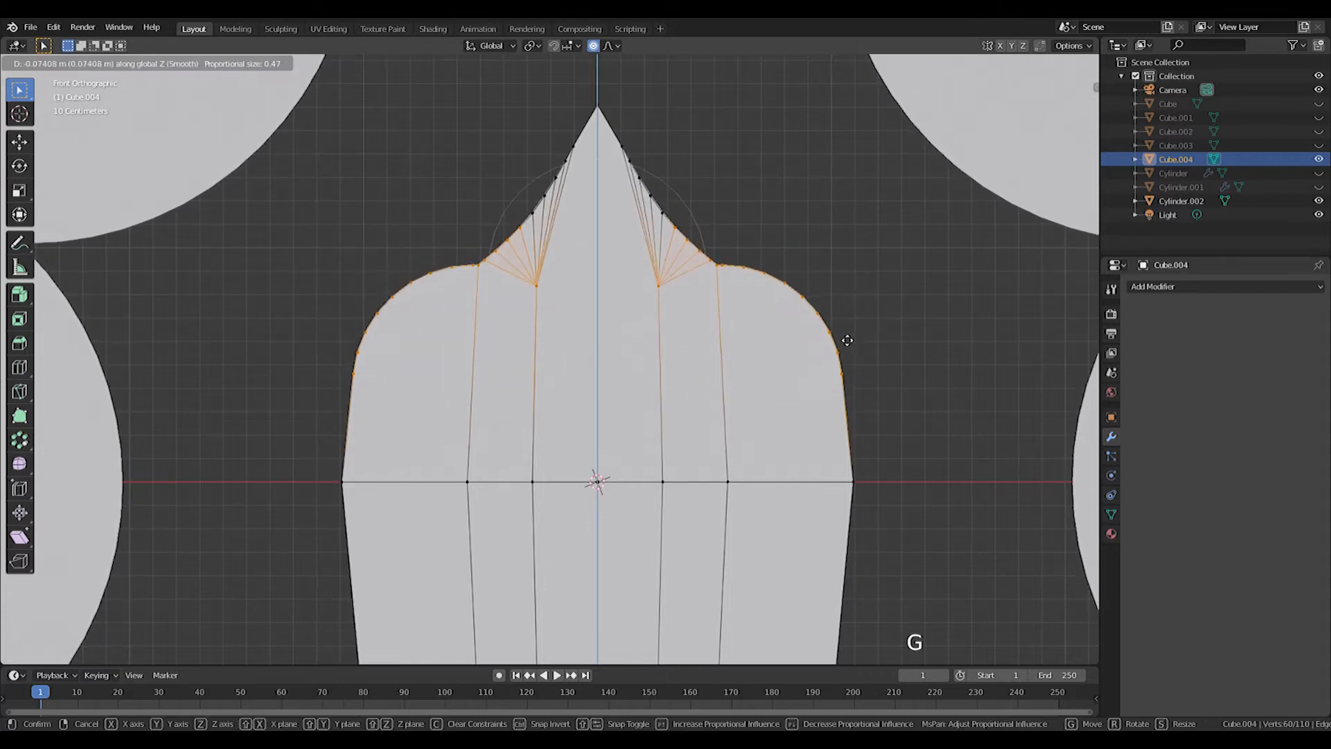
click(823, 345)
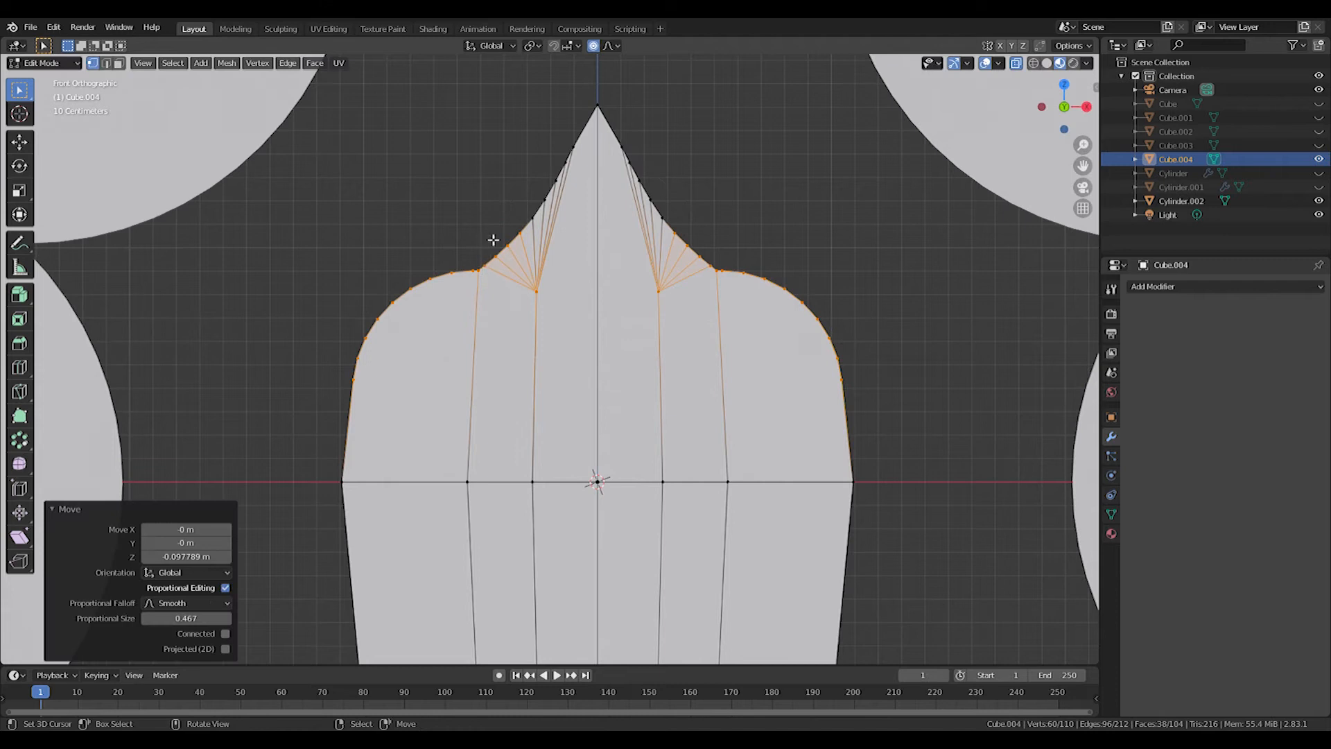
key(Tab)
scroll(499, 270, down, 3)
middle_drag(505, 291, 526, 289)
key(KP_1)
Select only the peak and curved slope vertices and raise them slightly along Z with a smaller proportional radius
key(Tab)
scroll(550, 350, up, 2)
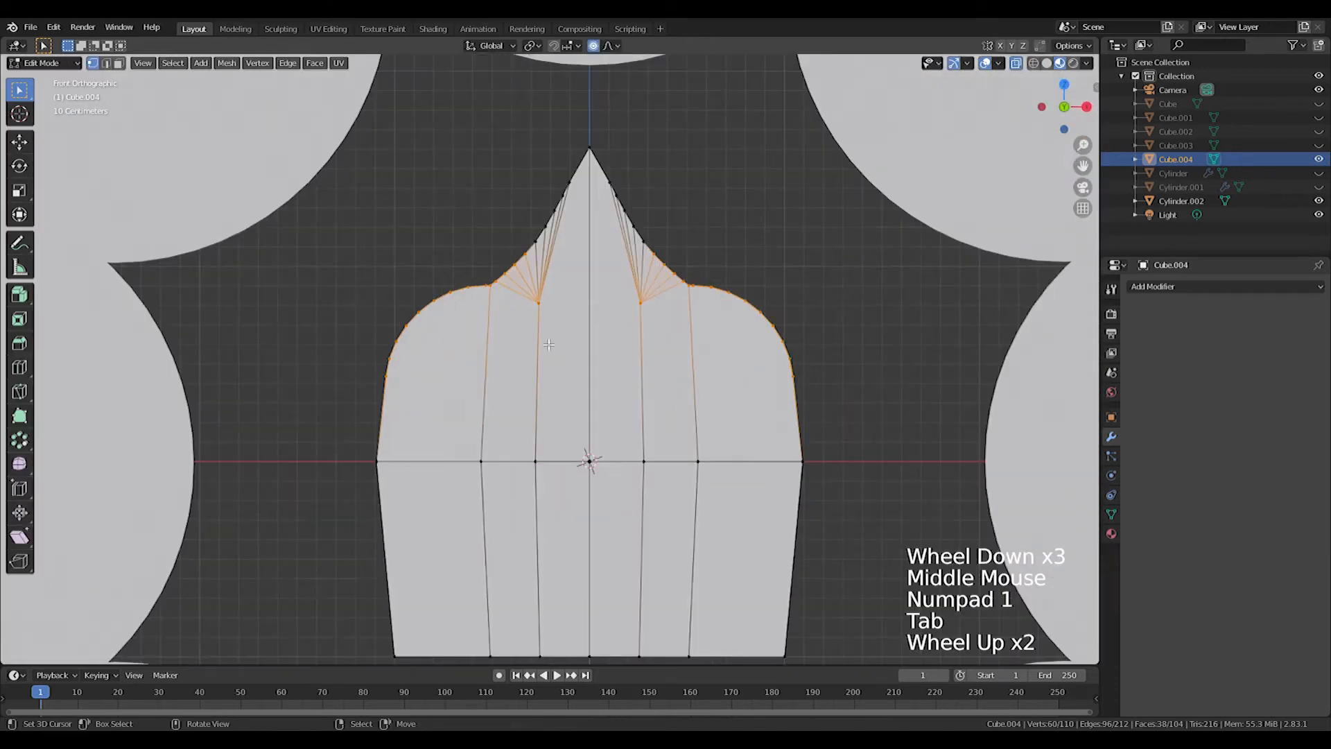
key(a)
key(c)
key(a)
key(a)
key(a)
key(c)
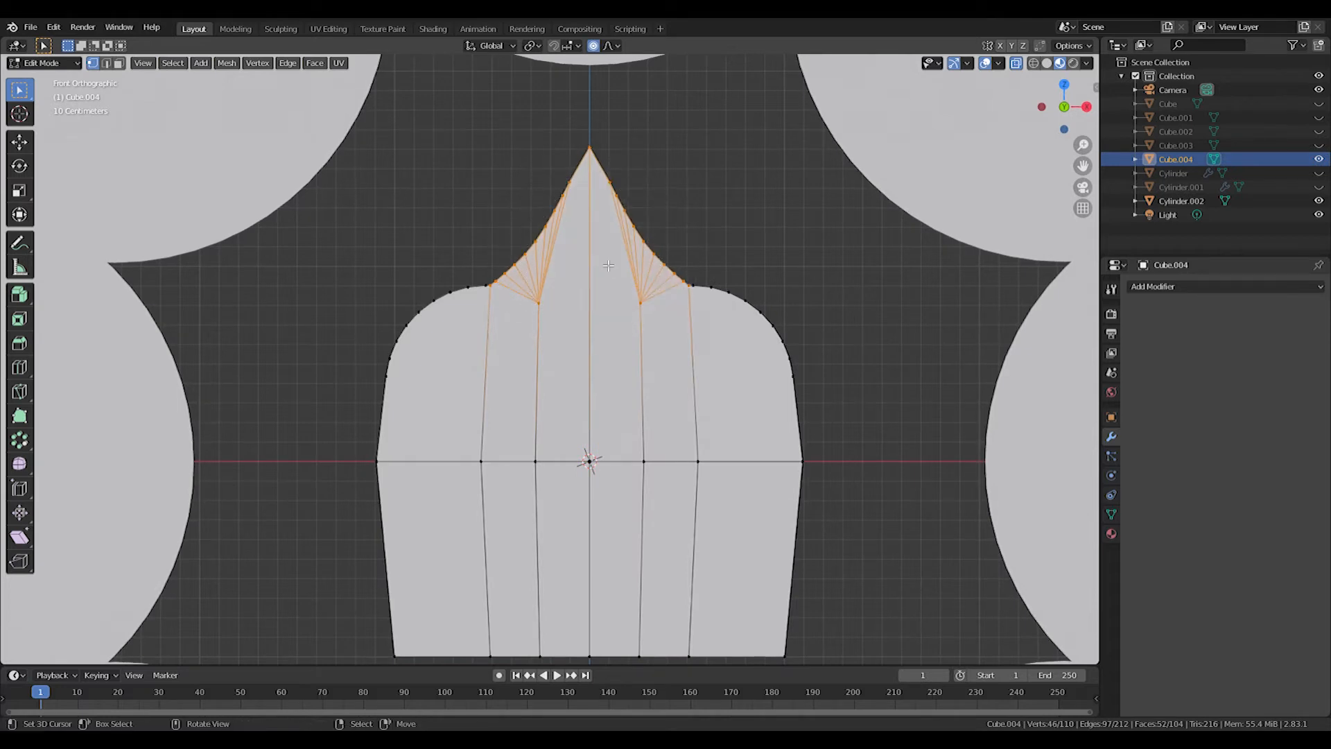
key(g)
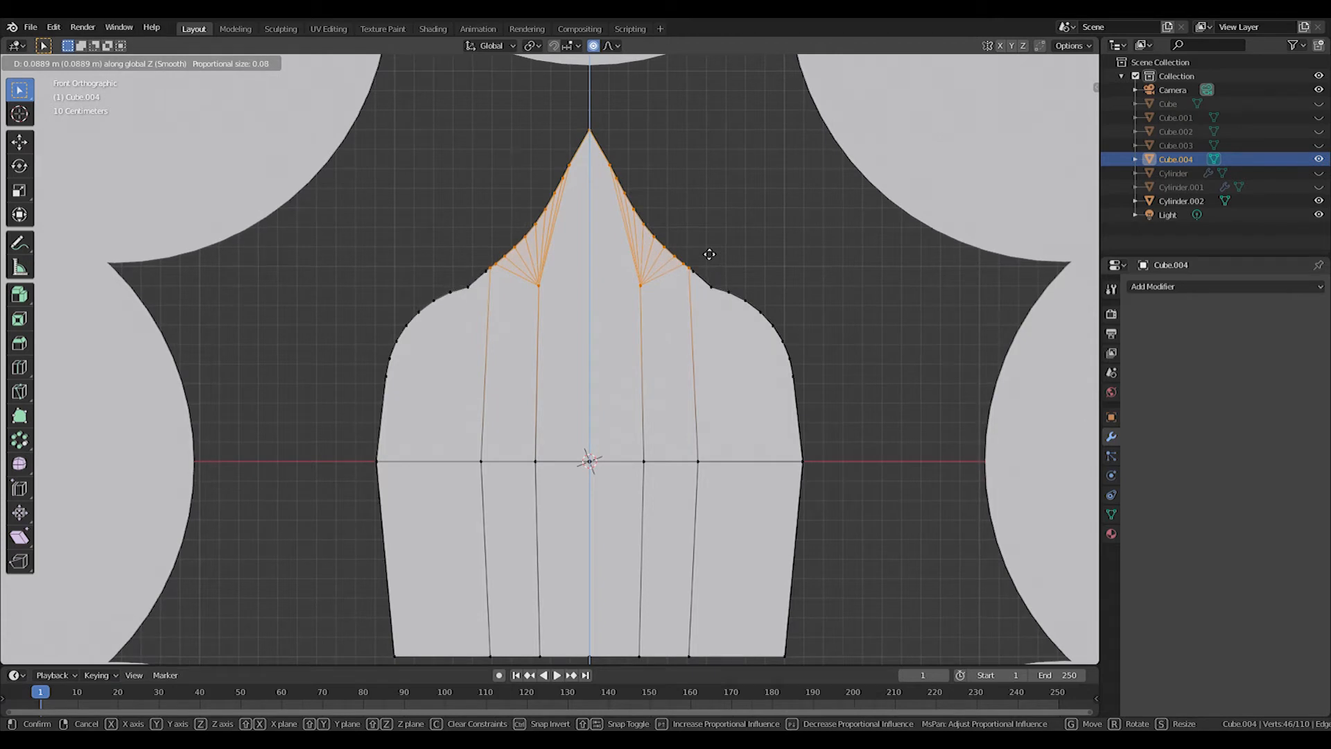
key(Tab)
middle_drag(707, 265, 648, 451)
scroll(677, 277, down, 4)
scroll(891, 336, up, 2)
key(KP_1)
Flatten the shape's front vertices and its back vertices by scaling each group to 0 along Y
middle_drag(547, 453, 485, 443)
drag(356, 228, 447, 637)
key(s)
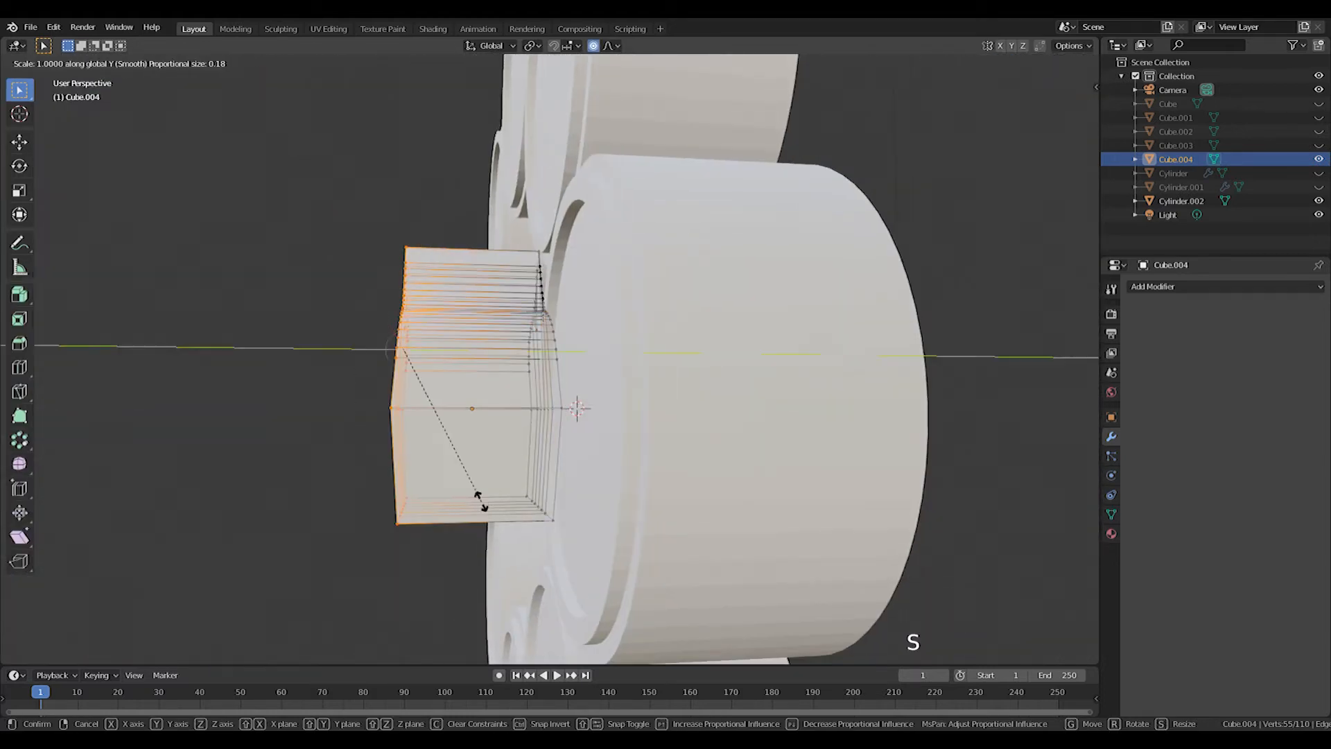
key(0)
click(487, 506)
drag(632, 498, 667, 635)
key(s)
key(y)
key(0)
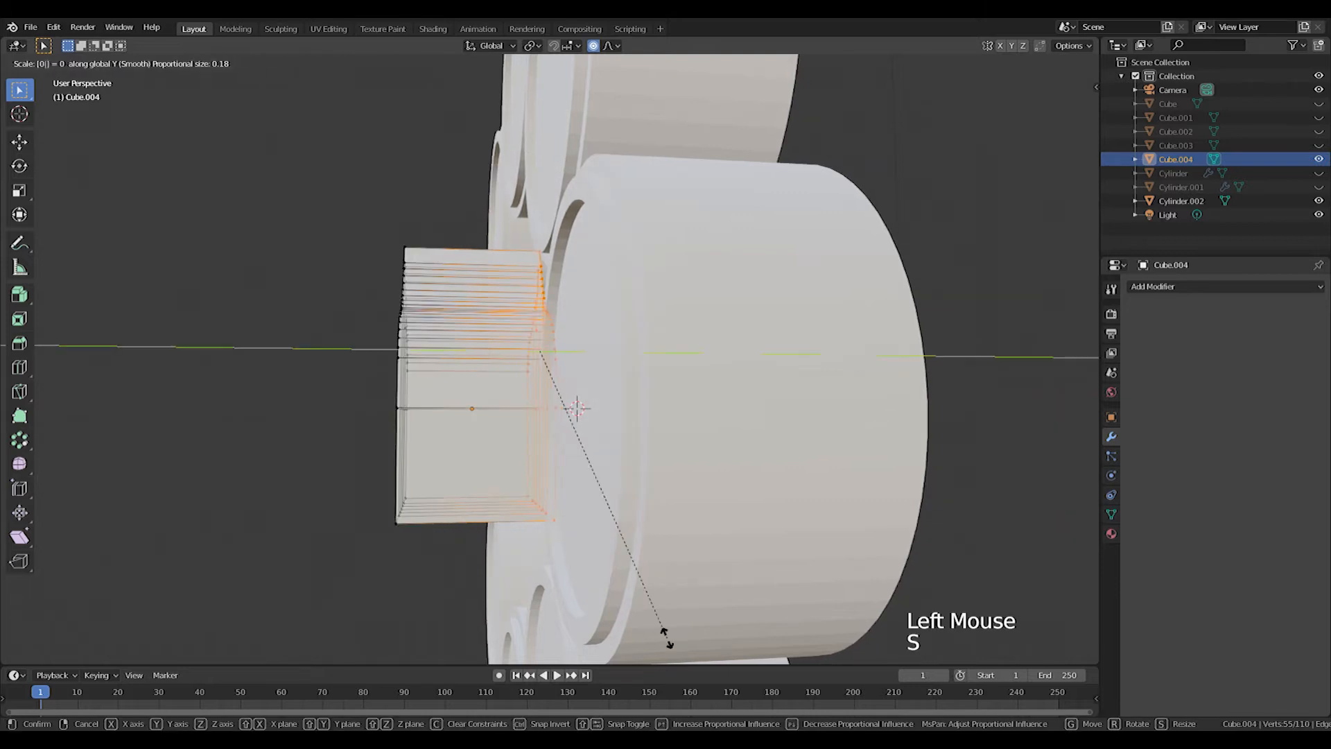
click(669, 638)
middle_drag(506, 499, 635, 495)
Try bevelling the two outer side edges at the horizontal middle loop
key(Tab)
middle_drag(635, 495, 641, 495)
key(KP_1)
scroll(651, 493, up, 3)
key(Tab)
drag(370, 406, 443, 458)
shift+click(760, 443)
key(ctrl+b)
click(853, 553)
key(Tab)
middle_drag(852, 552, 804, 519)
scroll(817, 510, down, 2)
key(KP_1)
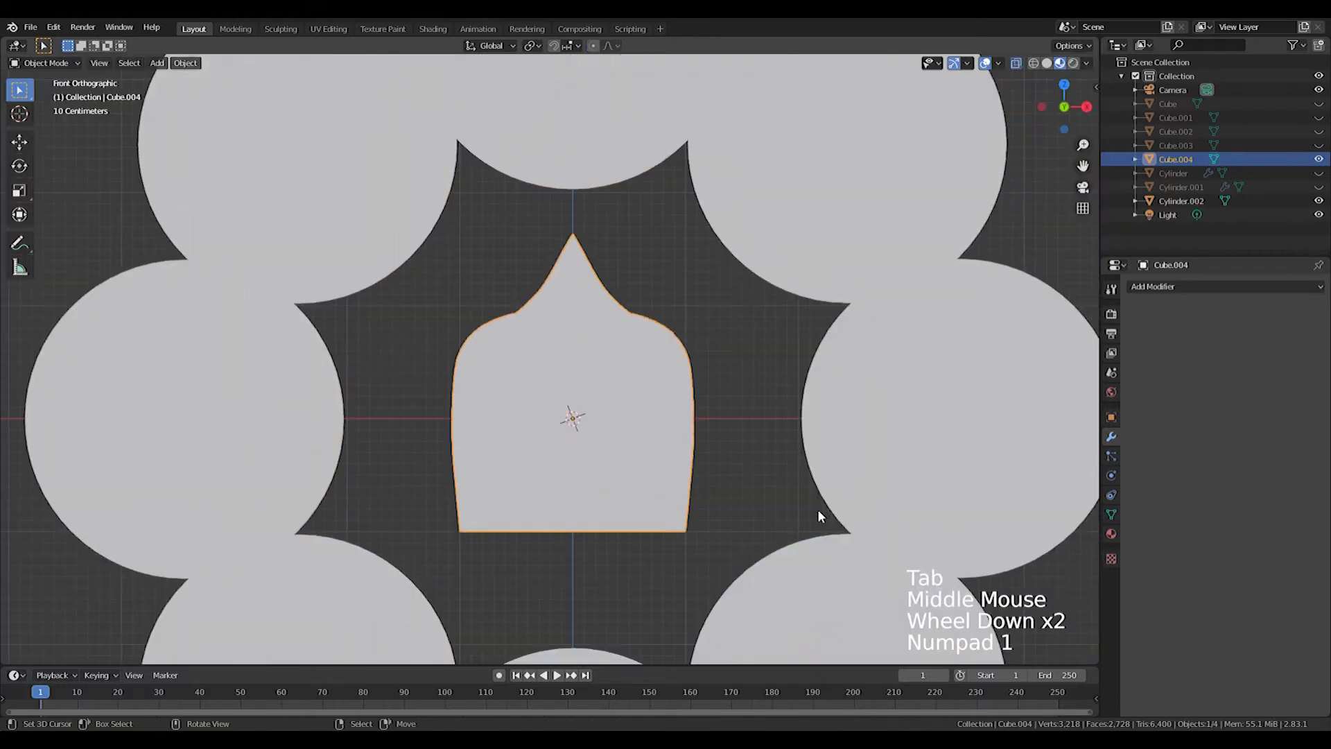
Undo the side bevel and scale the two outer side edges apart about 1.09 times along X
key(Tab)
key(ctrl+z)
key(ctrl+z)
key(ctrl+z)
key(s)
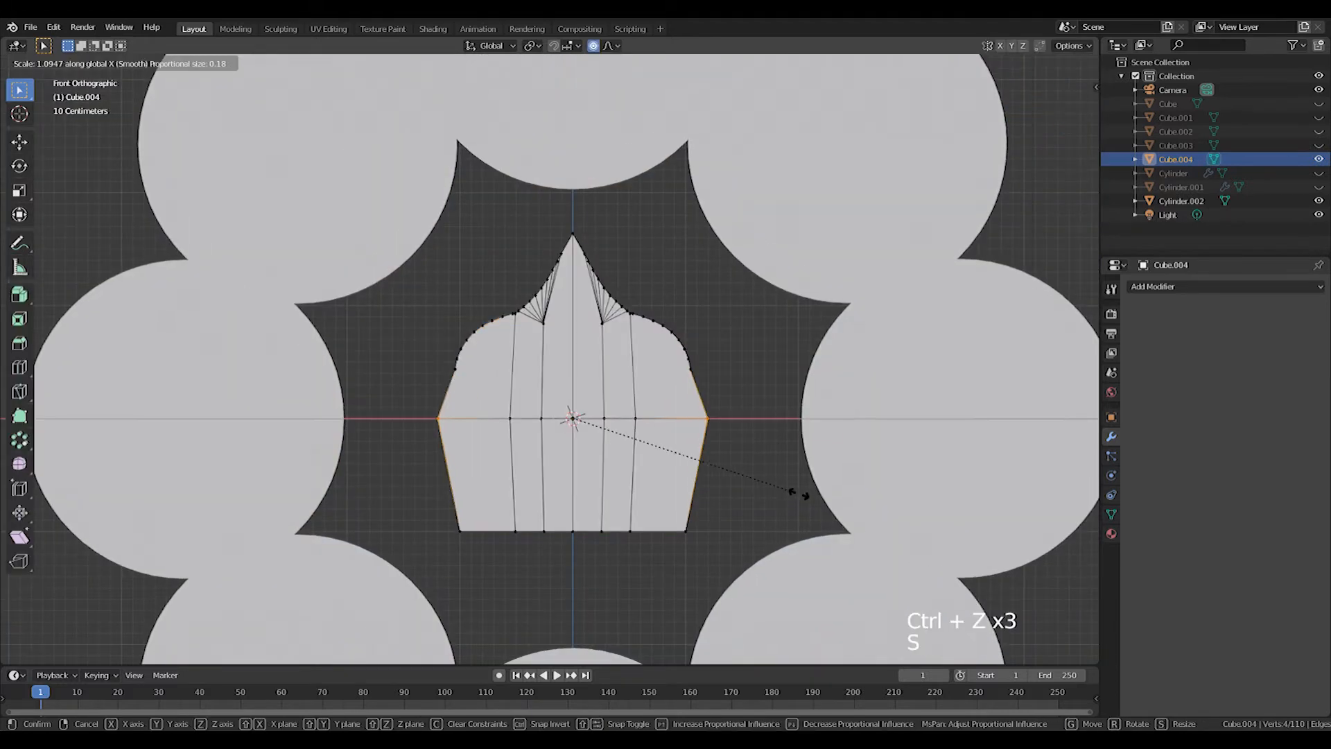
click(800, 495)
Bevel the two widened side edges into smooth outward curves
key(ctrl+b)
click(821, 516)
key(Tab)
key(Tab)
Try scaling the bevelled side vertices inward along X, with and without proportional editing, and undo the attempts
key(s)
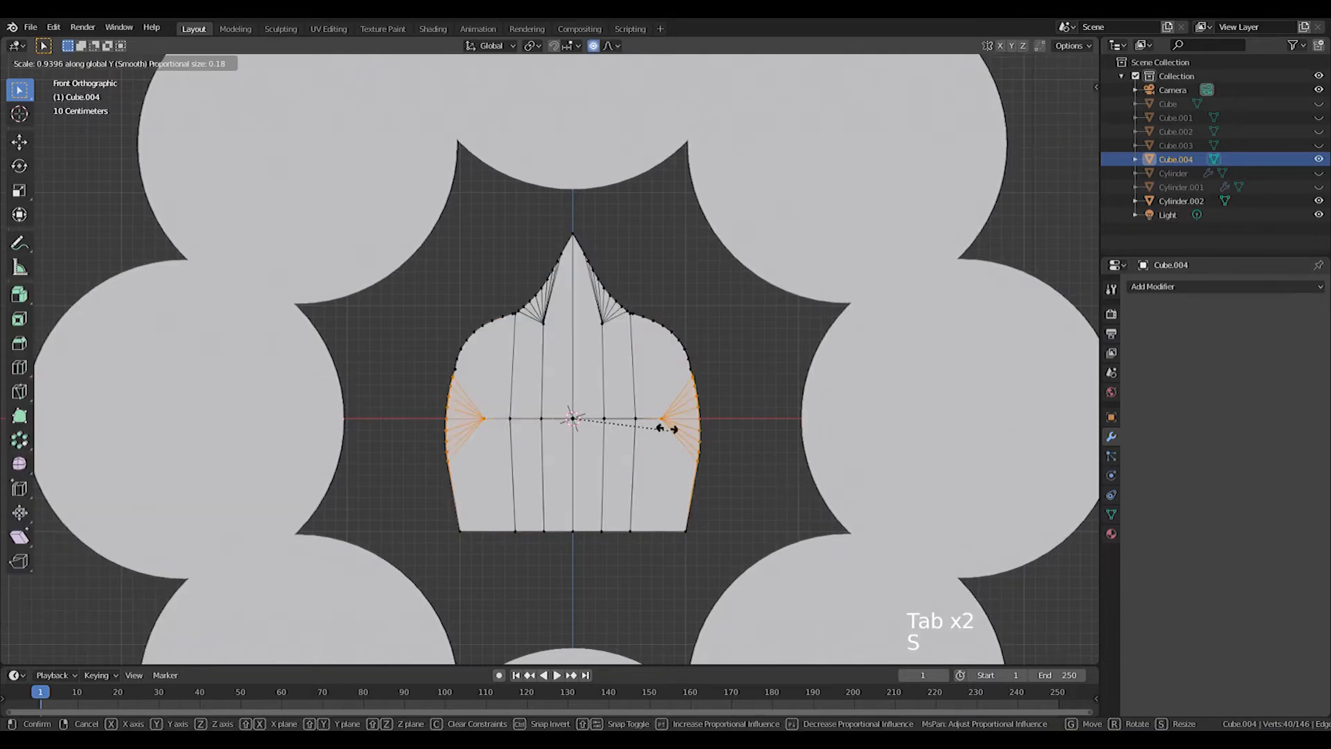
key(x)
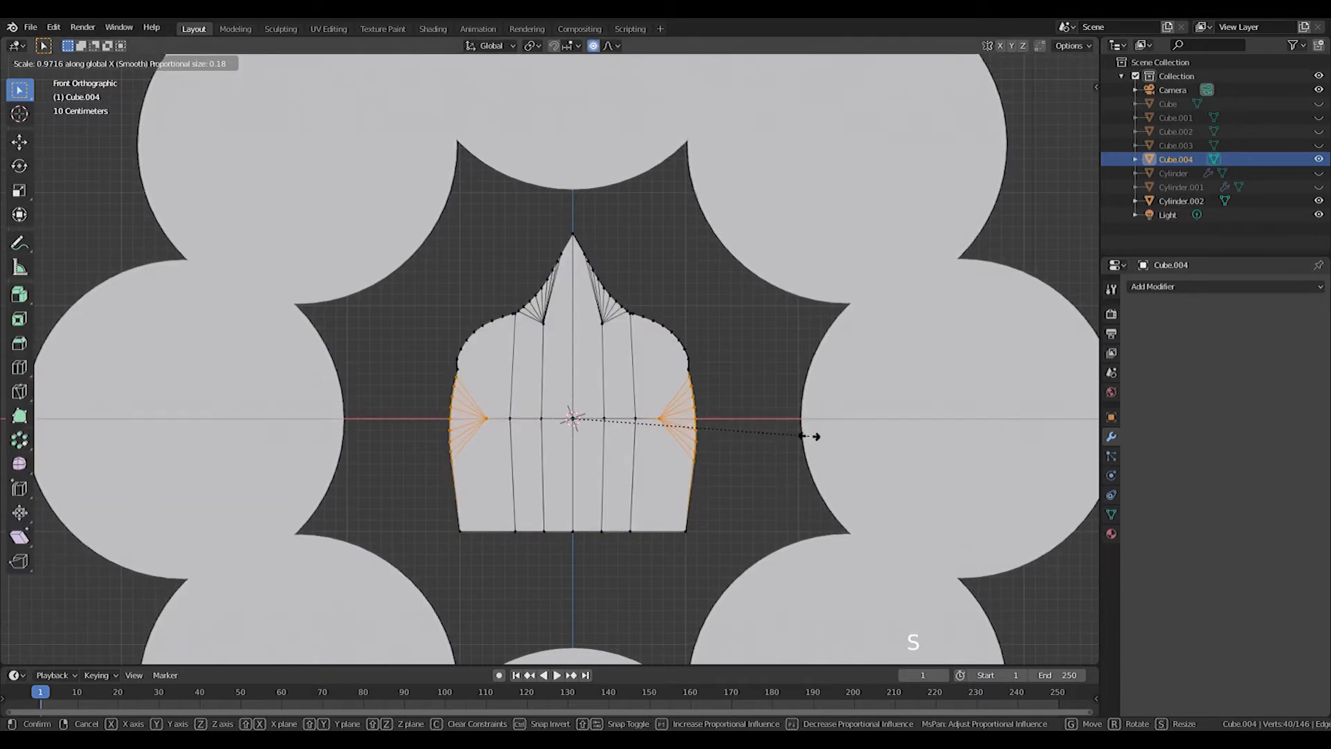
click(806, 436)
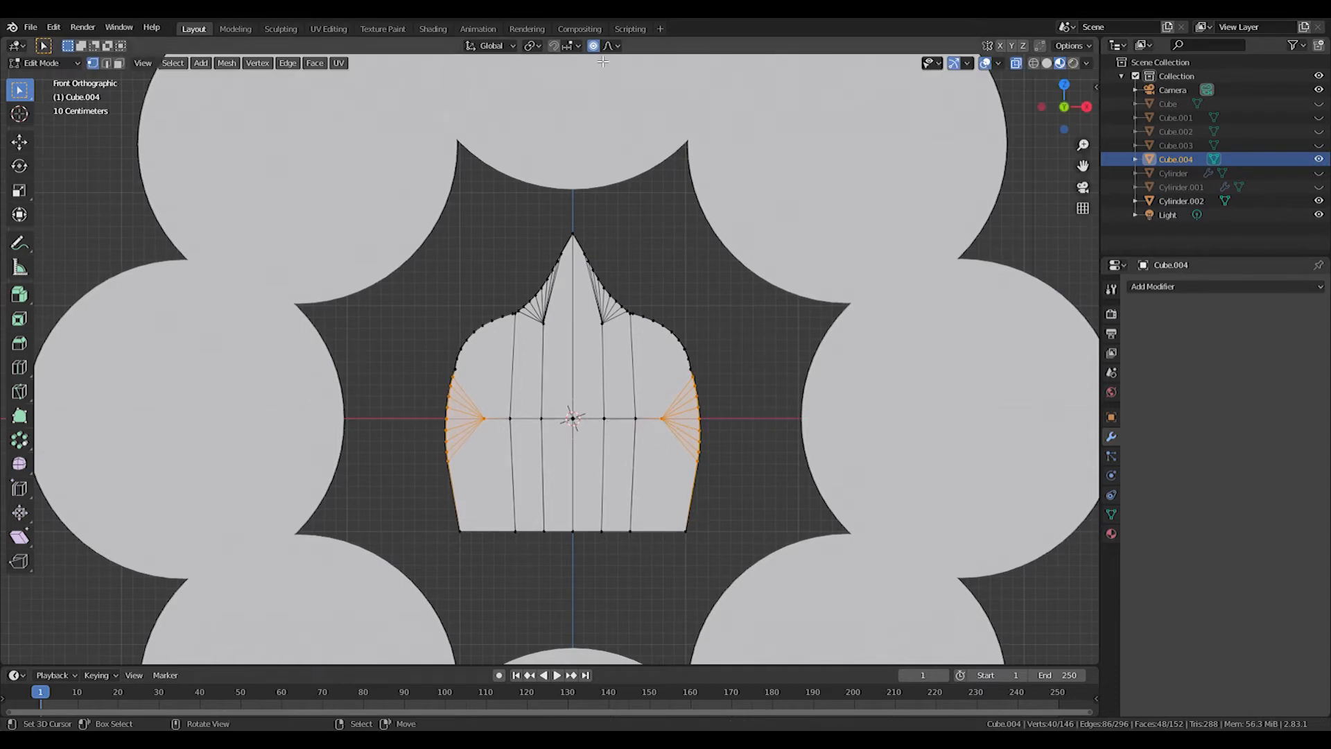
key(s)
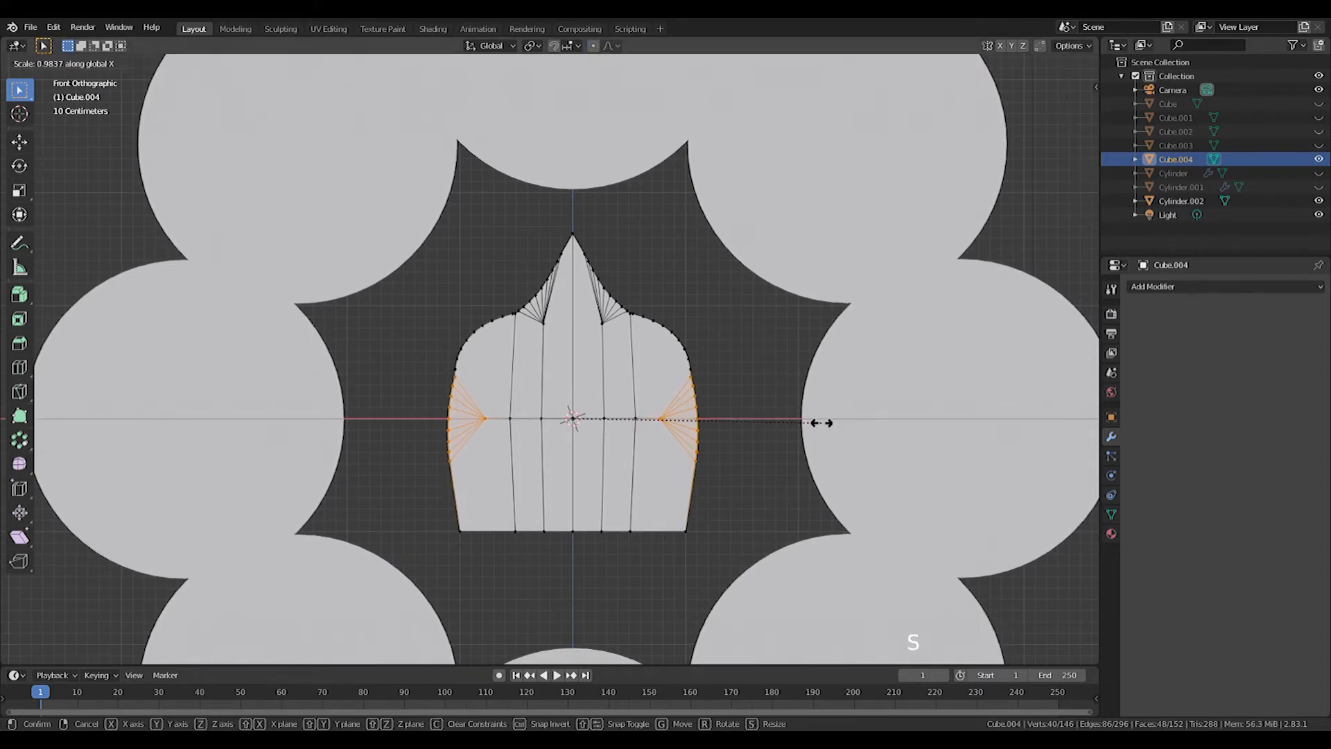
key(Tab)
scroll(797, 426, down, 3)
scroll(797, 425, up, 4)
key(Tab)
key(ctrl+z)
key(ctrl+z)
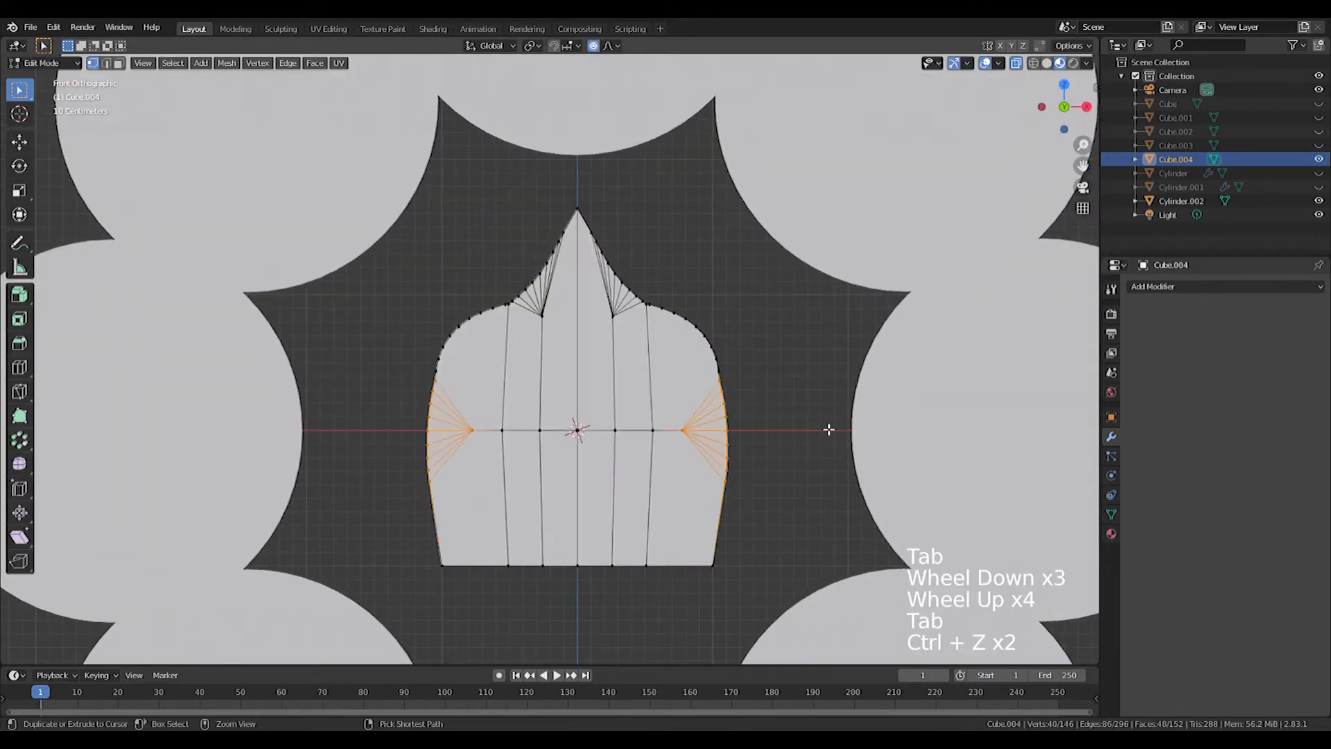
key(ctrl+z)
key(ctrl+z)
key(s)
key(x)
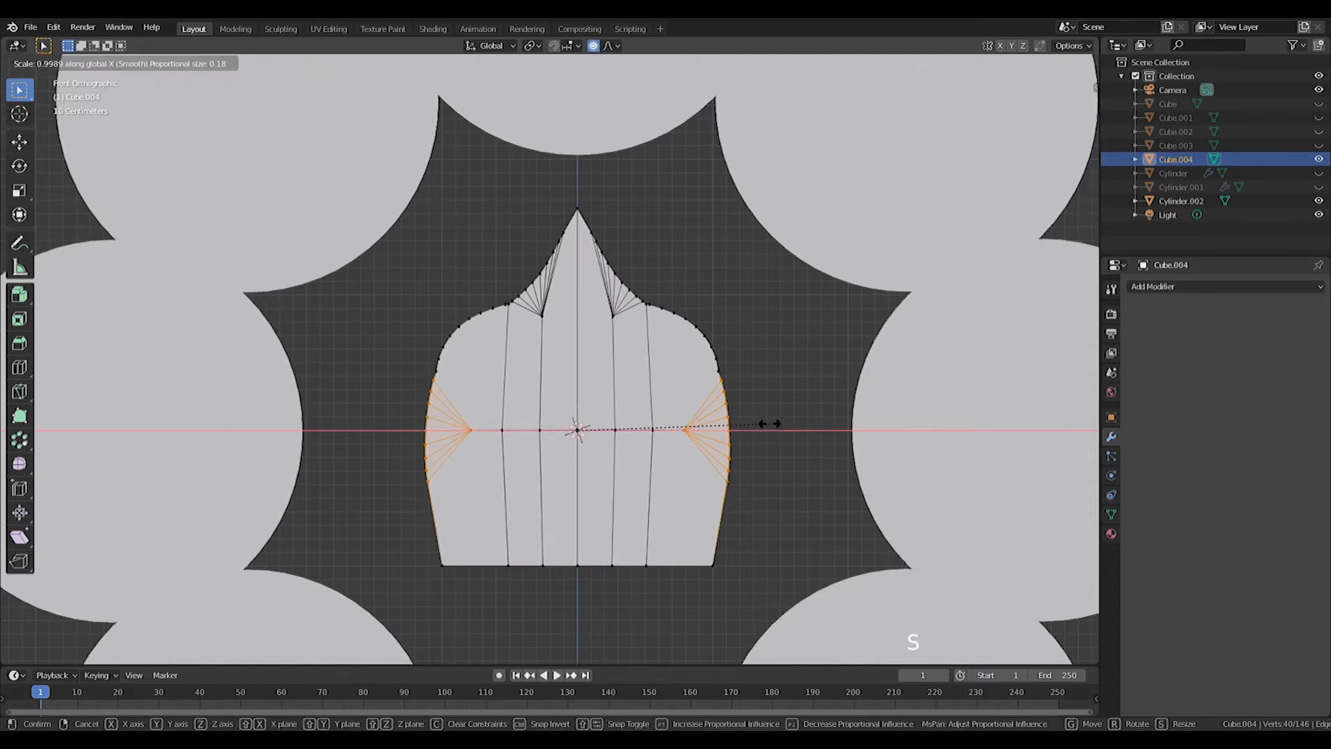
right_click(763, 423)
Turn off proportional editing and scale the bevelled side vertices slightly inward along X
click(593, 46)
key(s)
key(x)
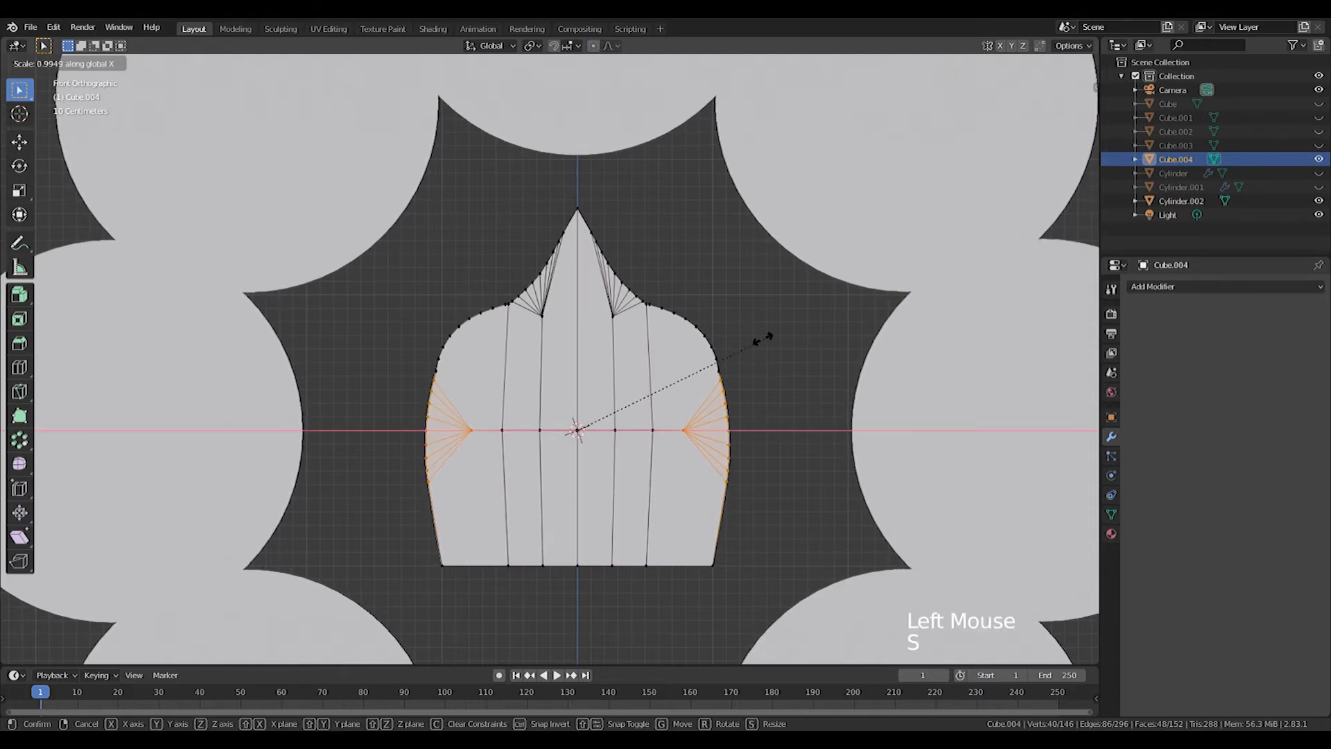
click(749, 340)
key(Tab)
middle_drag(748, 340, 804, 407)
key(Tab)
key(s)
key(x)
click(795, 407)
key(KP_1)
key(Tab)
scroll(781, 416, down, 3)
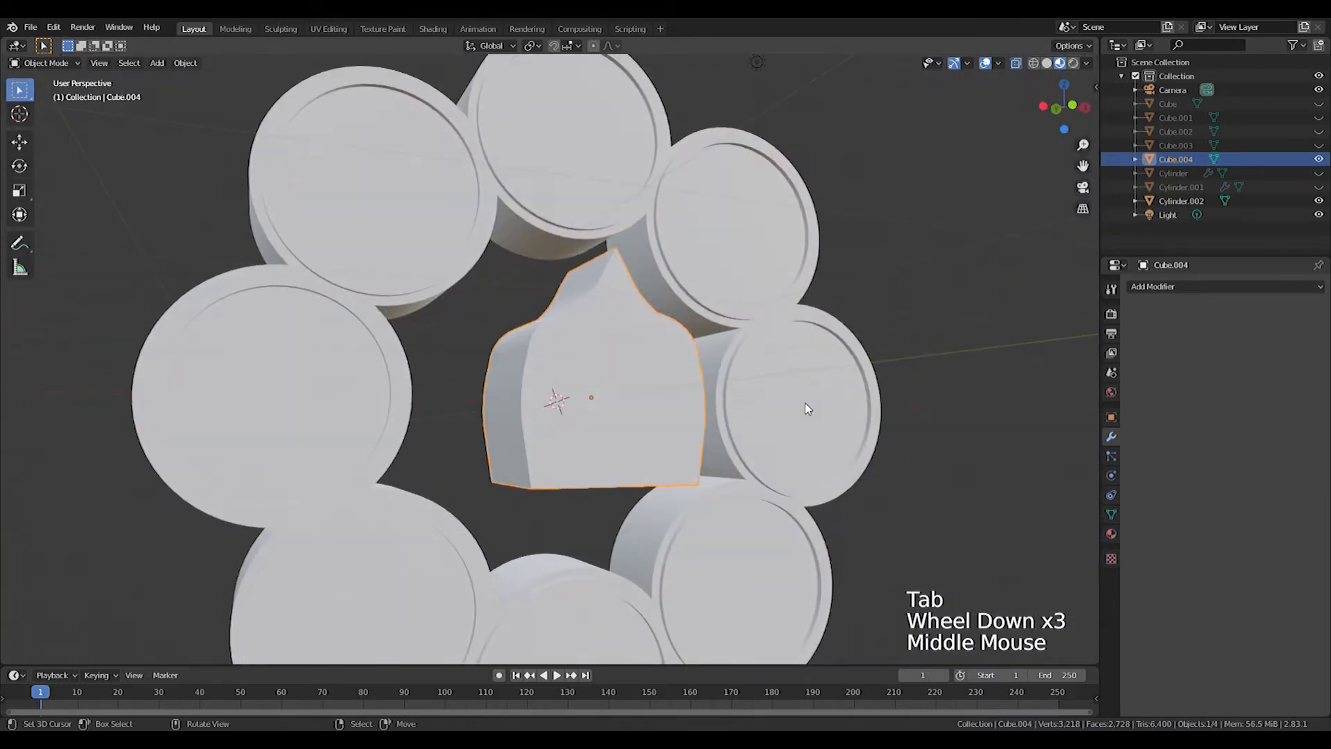
Move the whole pointed mesh up about 2.14 m along Z, away from the ring's centre
key(KP_1)
key(Tab)
key(a)
key(g)
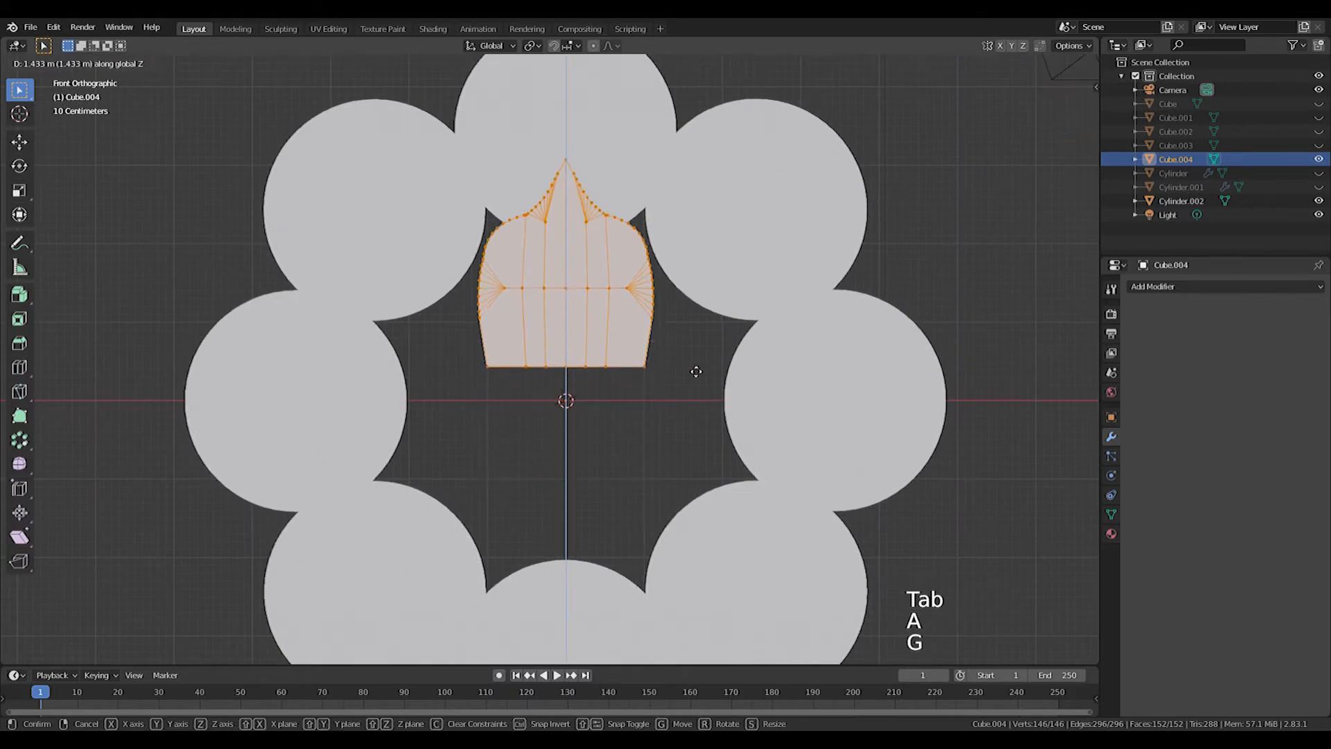
click(695, 323)
shift+middle_drag(695, 323, 724, 452)
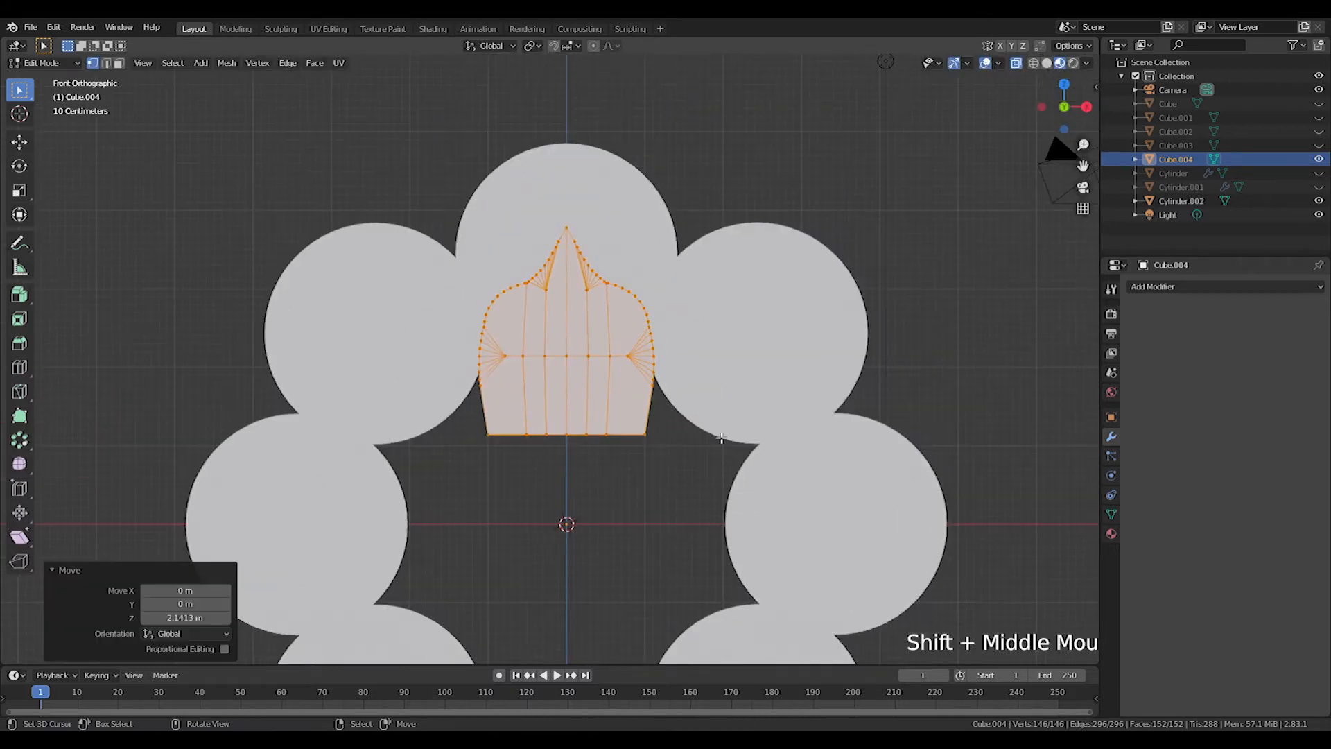
Thin the pointed shape by scaling its whole mesh to about 0.52 along Y
middle_drag(675, 367, 823, 396)
key(s)
key(y)
click(744, 377)
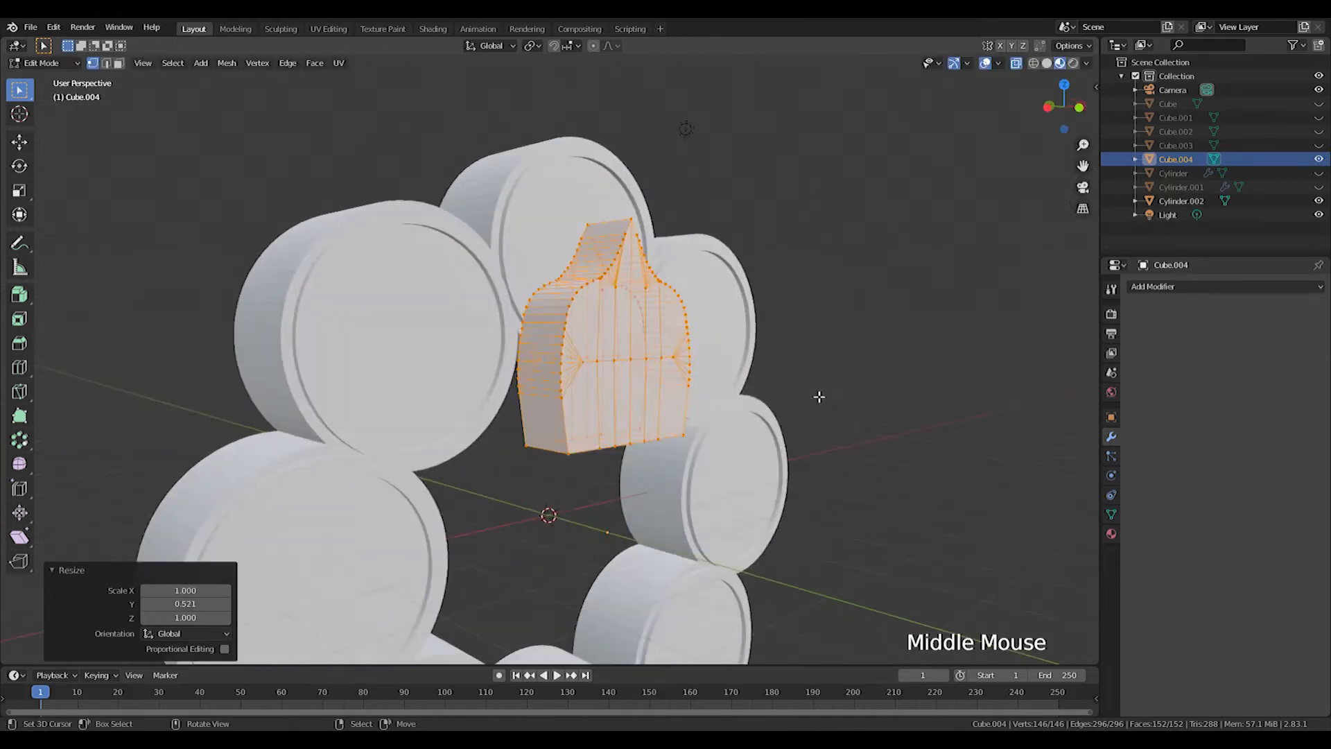
Spin the pointed shape around the ring's centre to form a full ring of eight petals
key(KP_1)
key(Tab)
key(Tab)
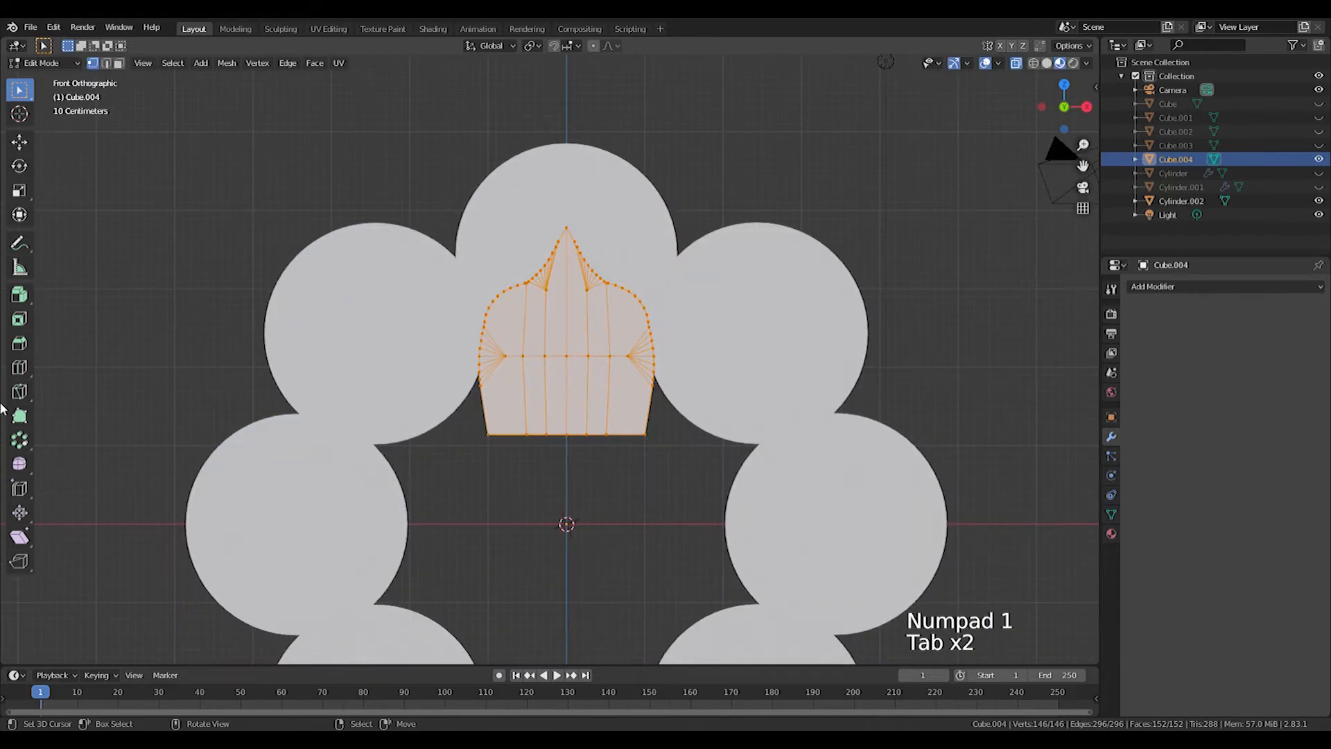
click(18, 444)
shift+middle_drag(648, 608, 656, 484)
drag(656, 485, 929, 402)
key(Tab)
middle_drag(929, 402, 801, 430)
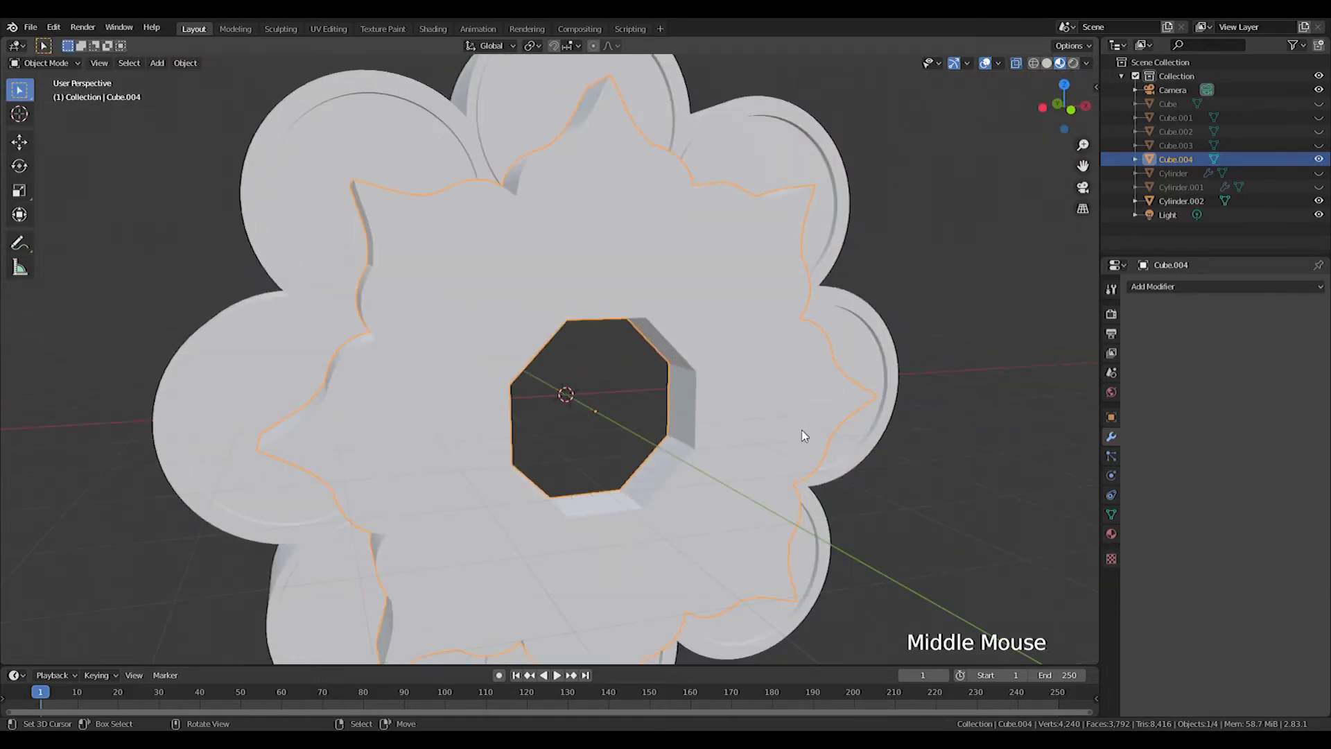
Add a 64-vertex cylinder, 1 m in radius and 2 m deep, at the origin and rotate it 90° about X
key(shift+a)
mouse_move(794, 425)
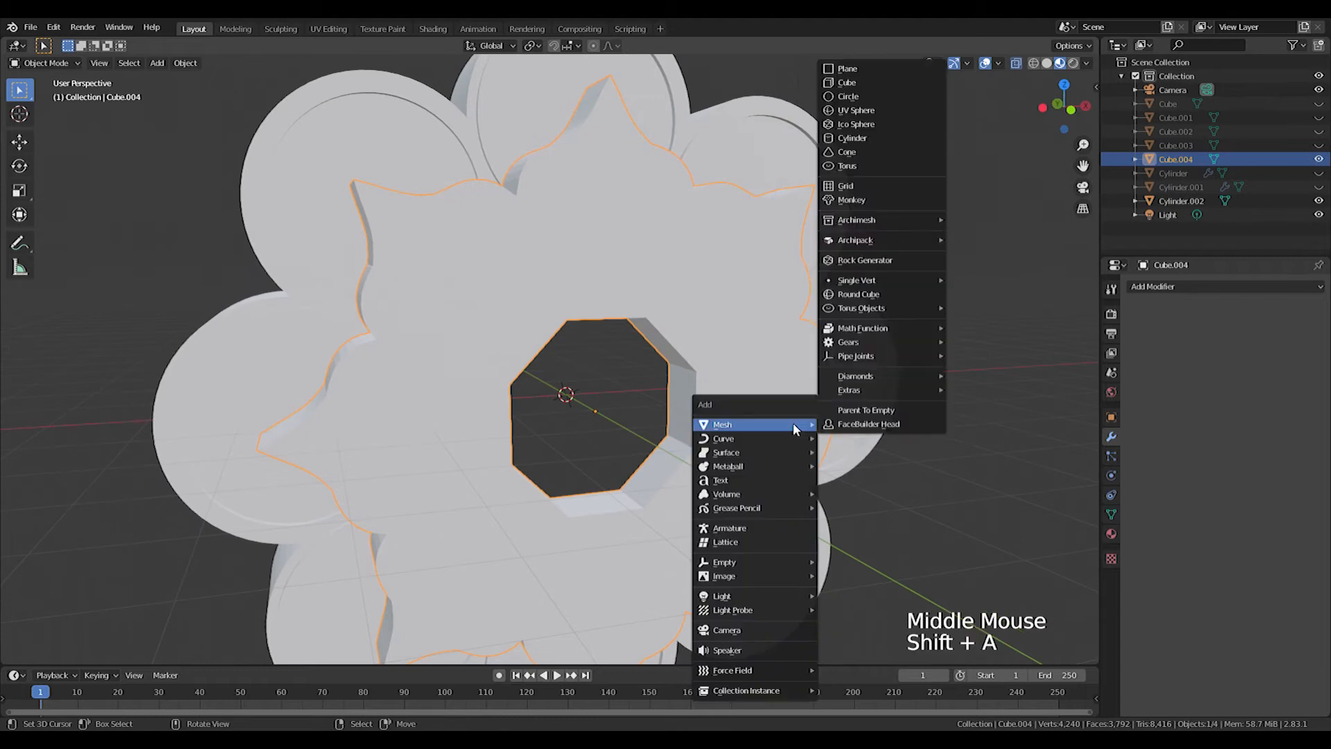
click(844, 138)
scroll(698, 318, down, 2)
key(KP_1)
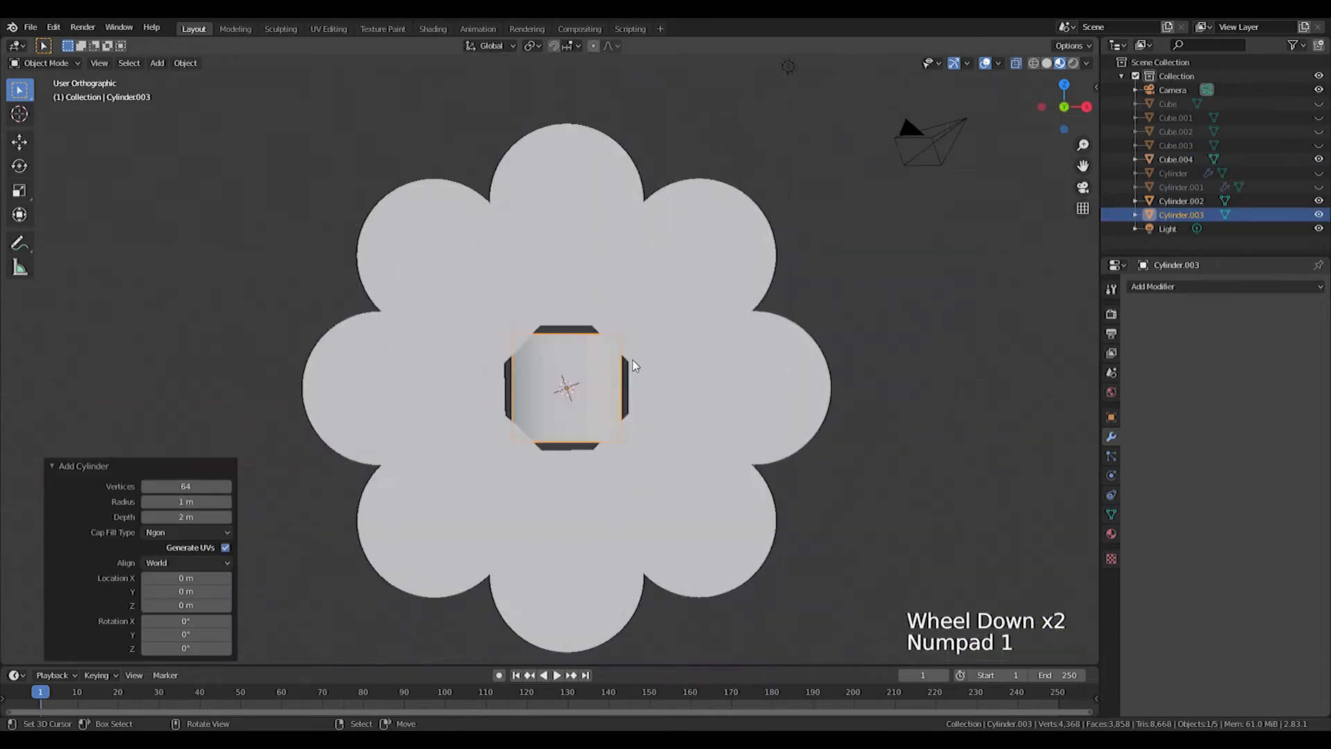
text(r90)
key(Return)
scroll(632, 360, up, 3)
shift+middle_drag(632, 360, 626, 385)
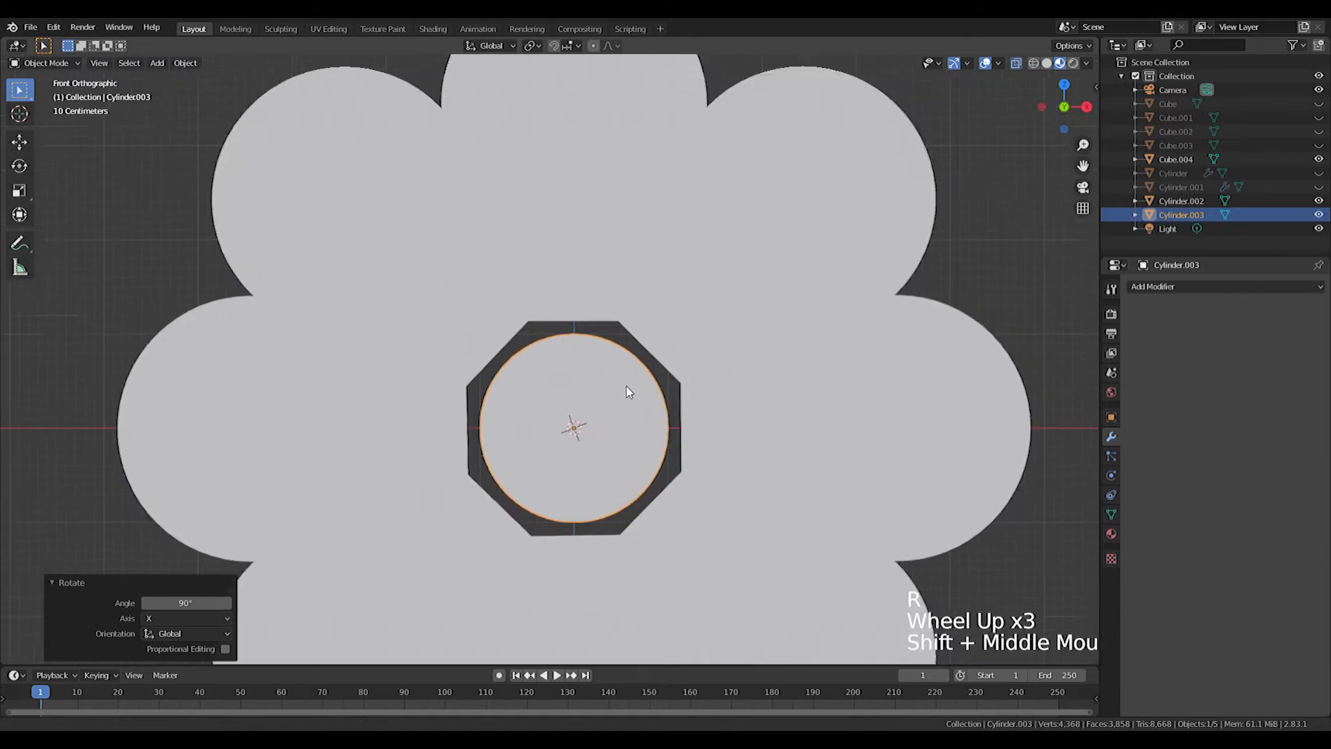
Pull the top edge of the central cylinder up about 1.67 m along Z using smooth proportional editing with size about 1.21
key(Tab)
drag(575, 332, 586, 360)
key(ctrl+z)
click(21, 92)
key(g)
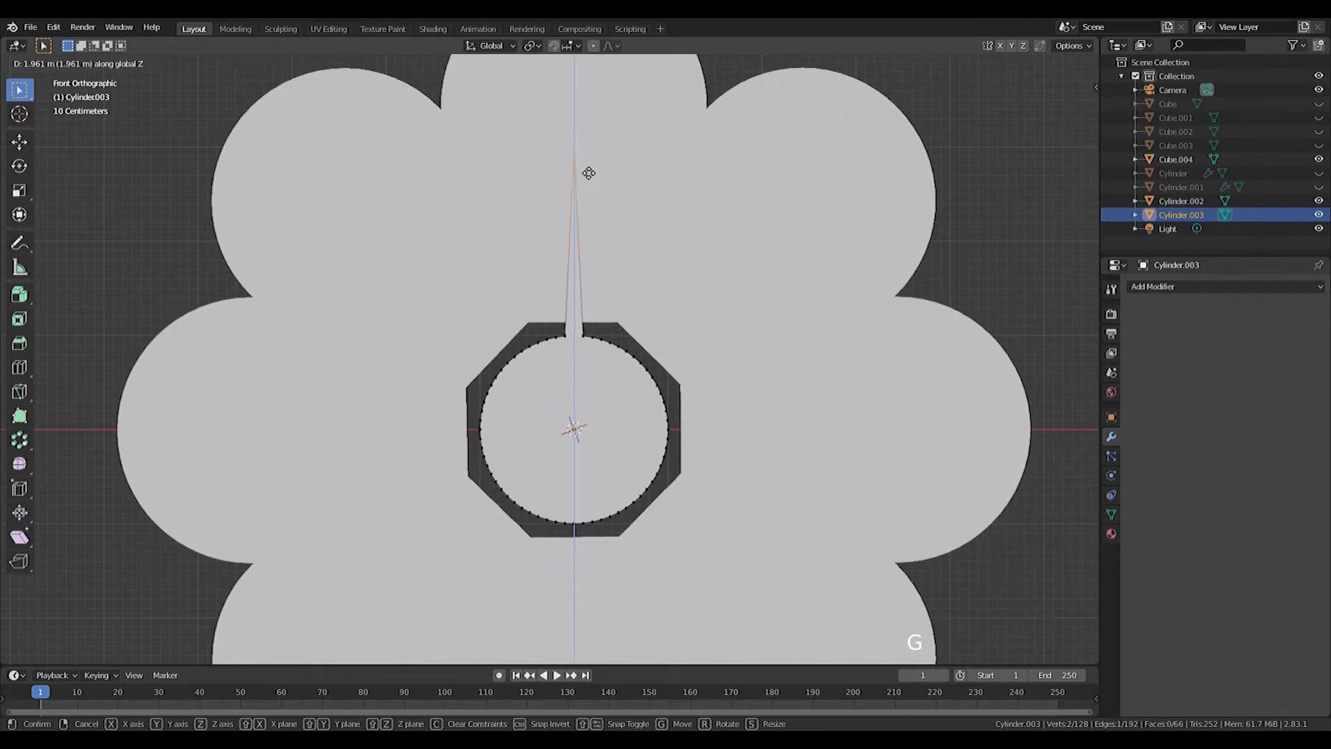
right_click(588, 176)
click(593, 46)
key(g)
key(z)
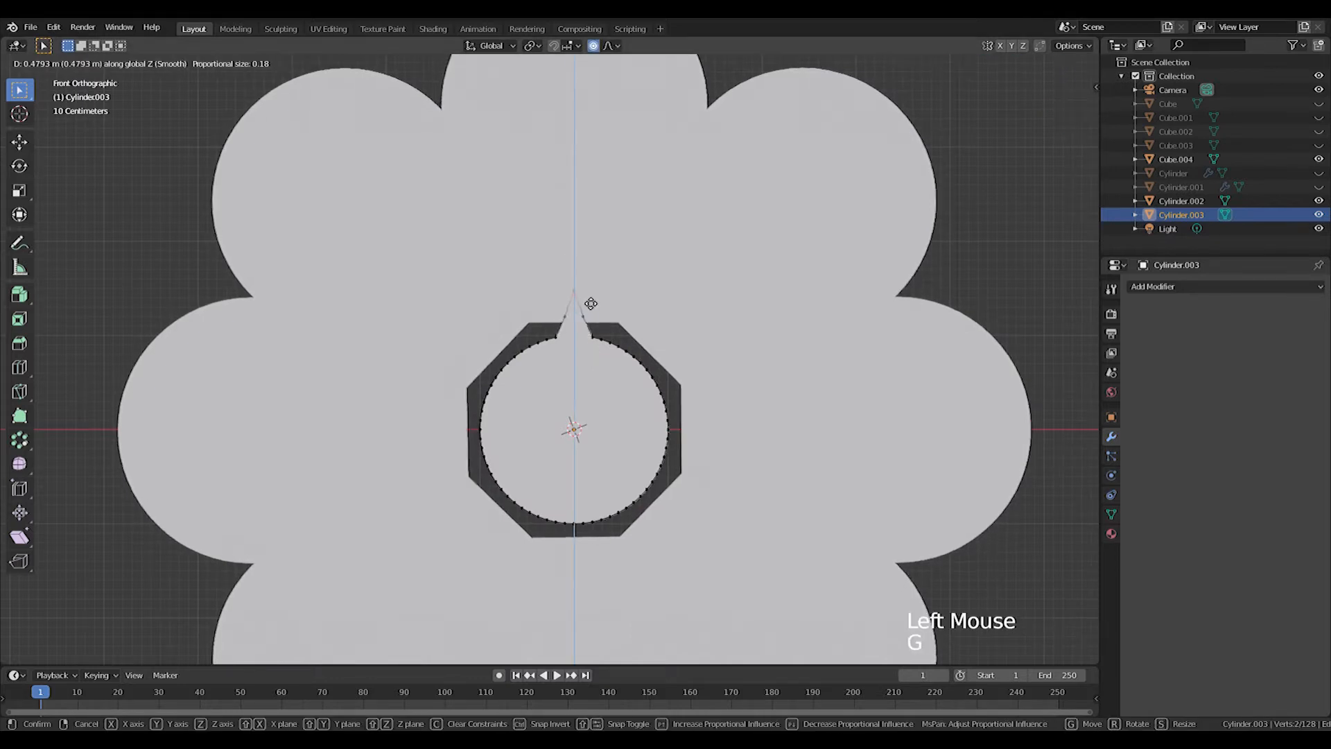
scroll(588, 249, down, 4)
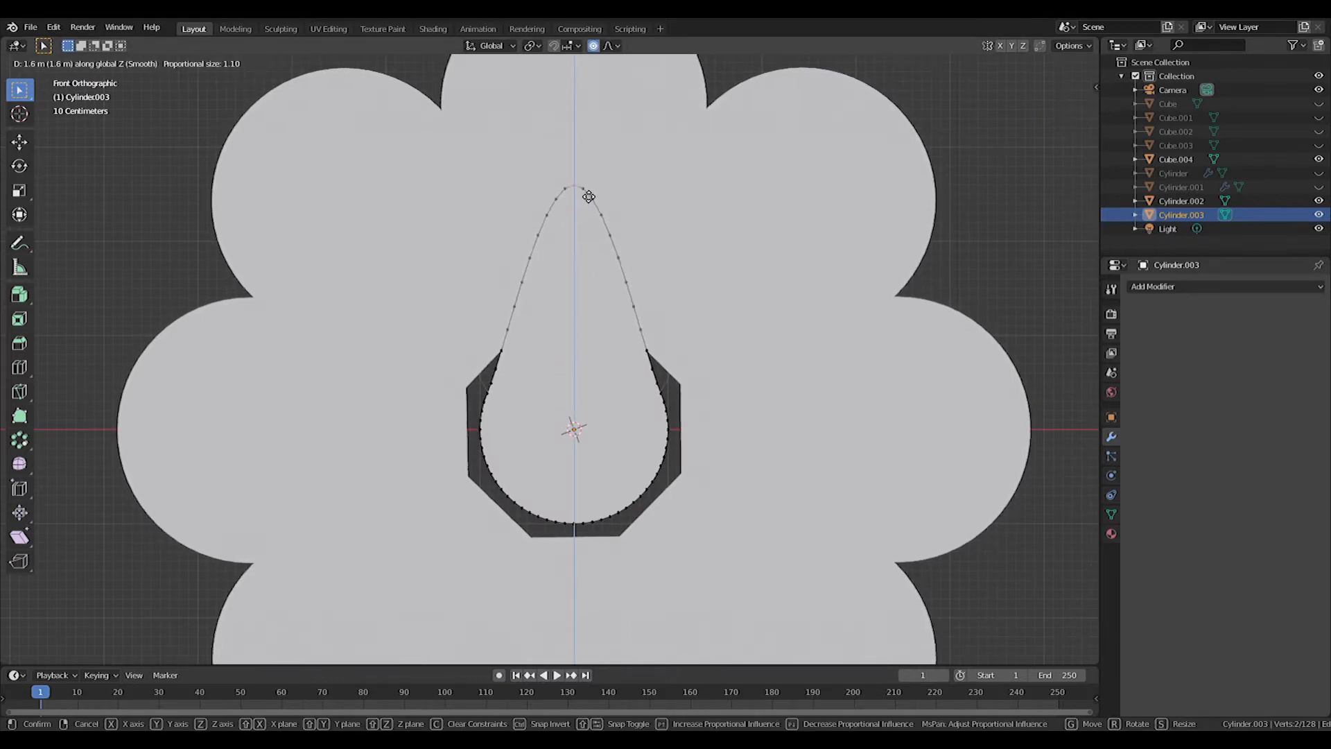
click(586, 192)
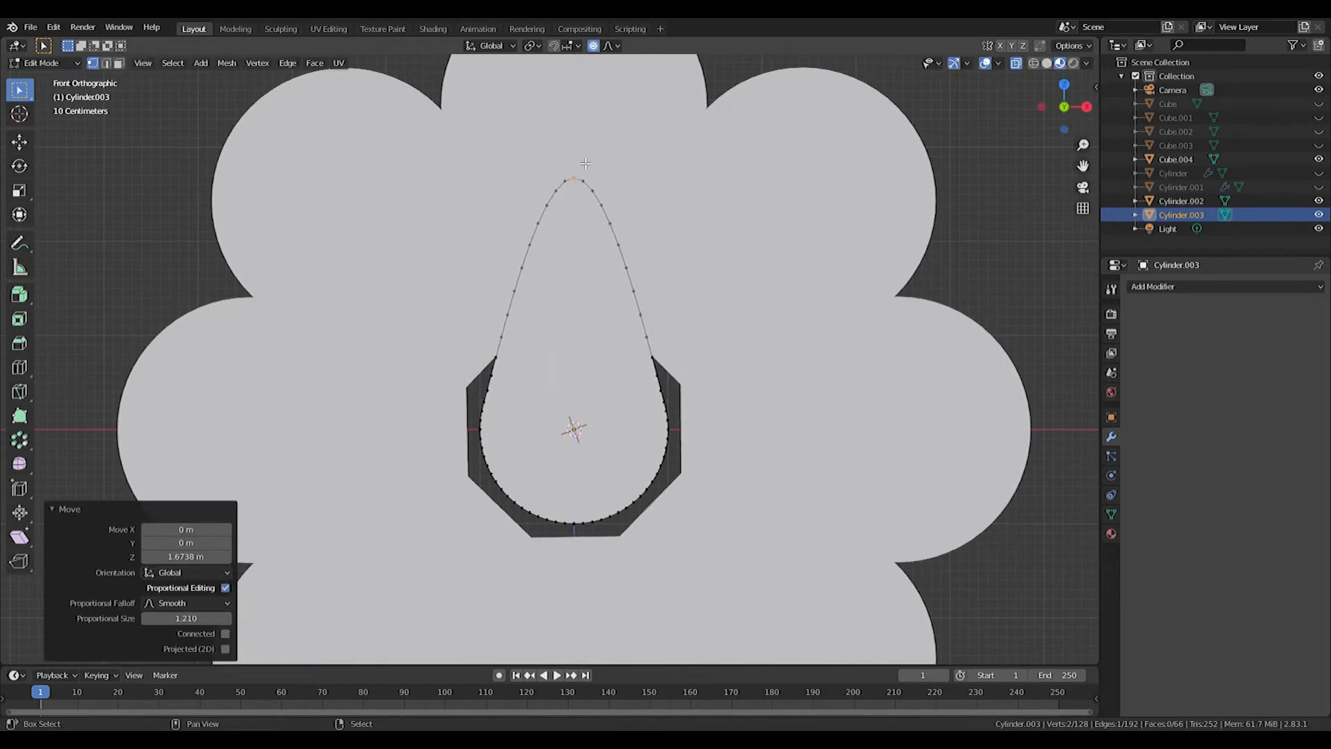
Narrow the raised top into a sharp teardrop tip by scaling to about 0.23 along X with proportional size about 2.85
shift+middle_drag(585, 191, 583, 218)
key(s)
key(x)
scroll(648, 226, down, 13)
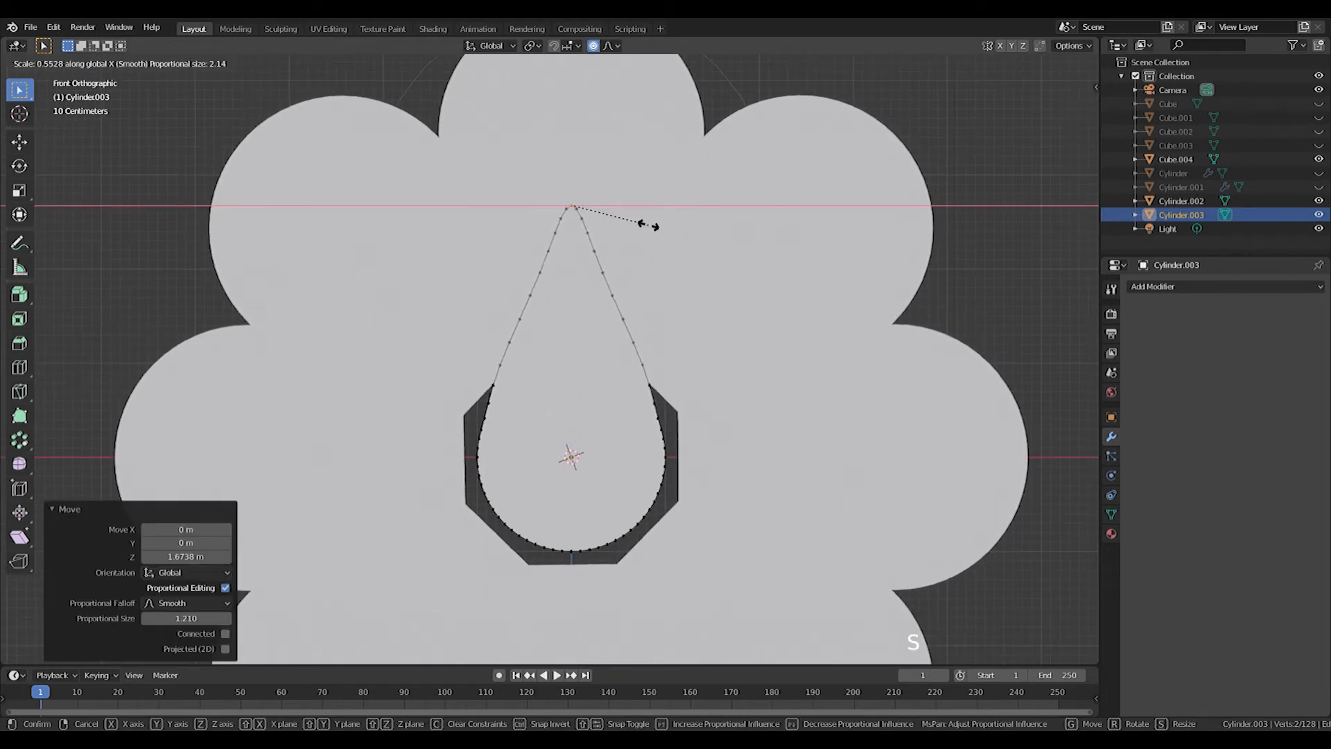
key(s)
scroll(639, 222, up, 8)
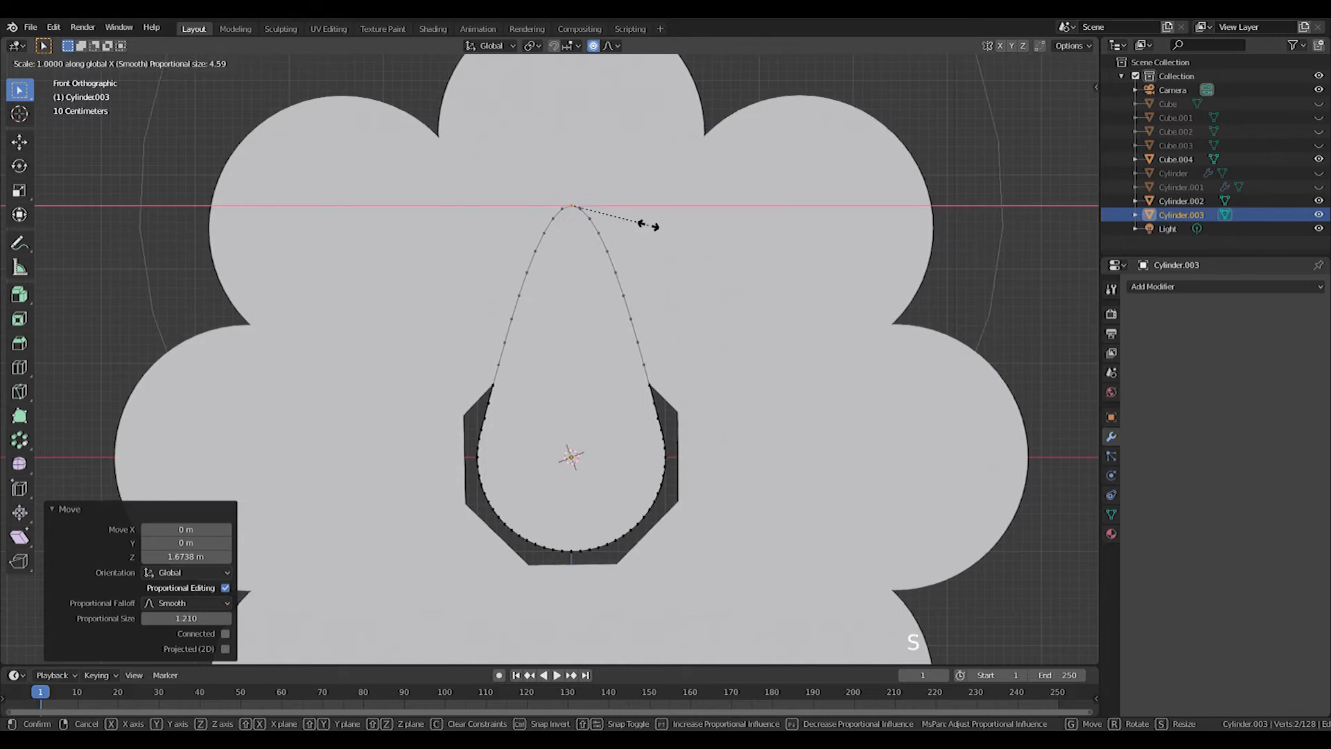
click(589, 207)
key(s)
key(x)
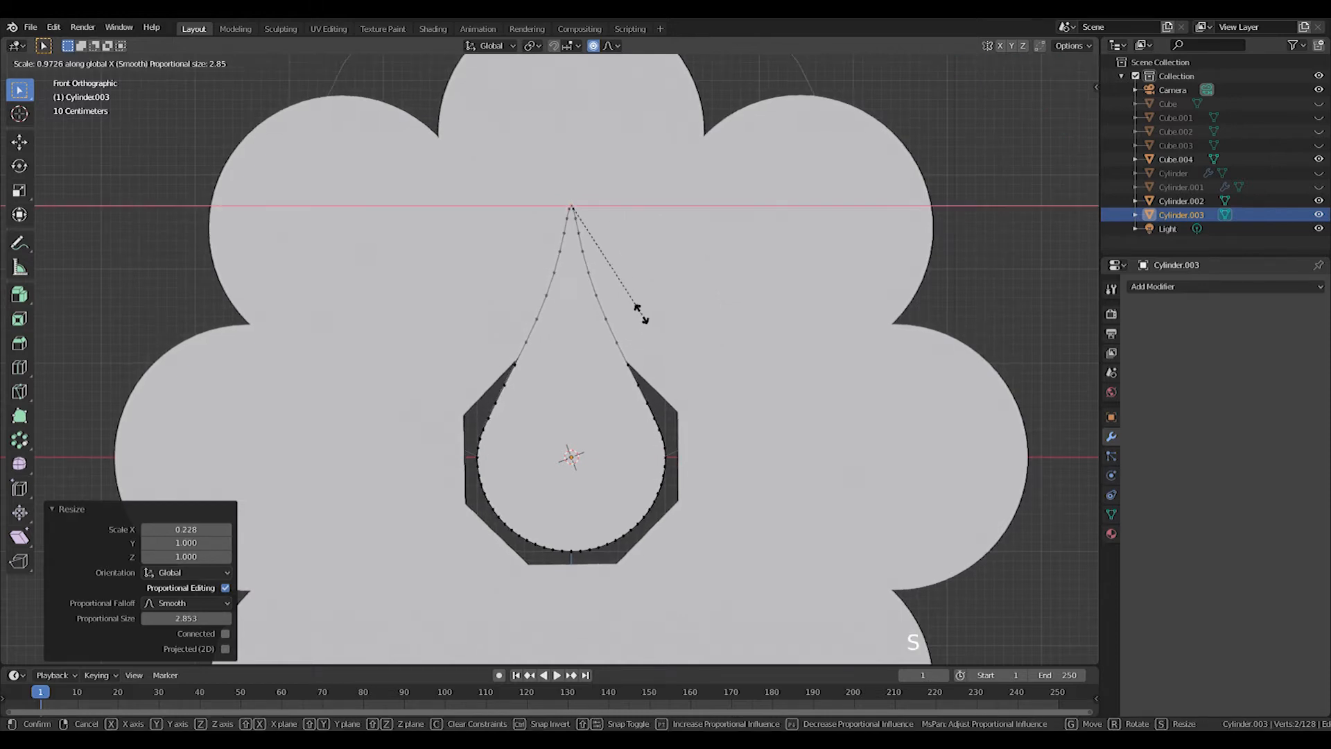
click(611, 291)
Thin the teardrop object by scaling it to about 0.52 along Y
middle_drag(613, 298, 701, 333)
key(Tab)
middle_drag(700, 333, 851, 384)
key(s)
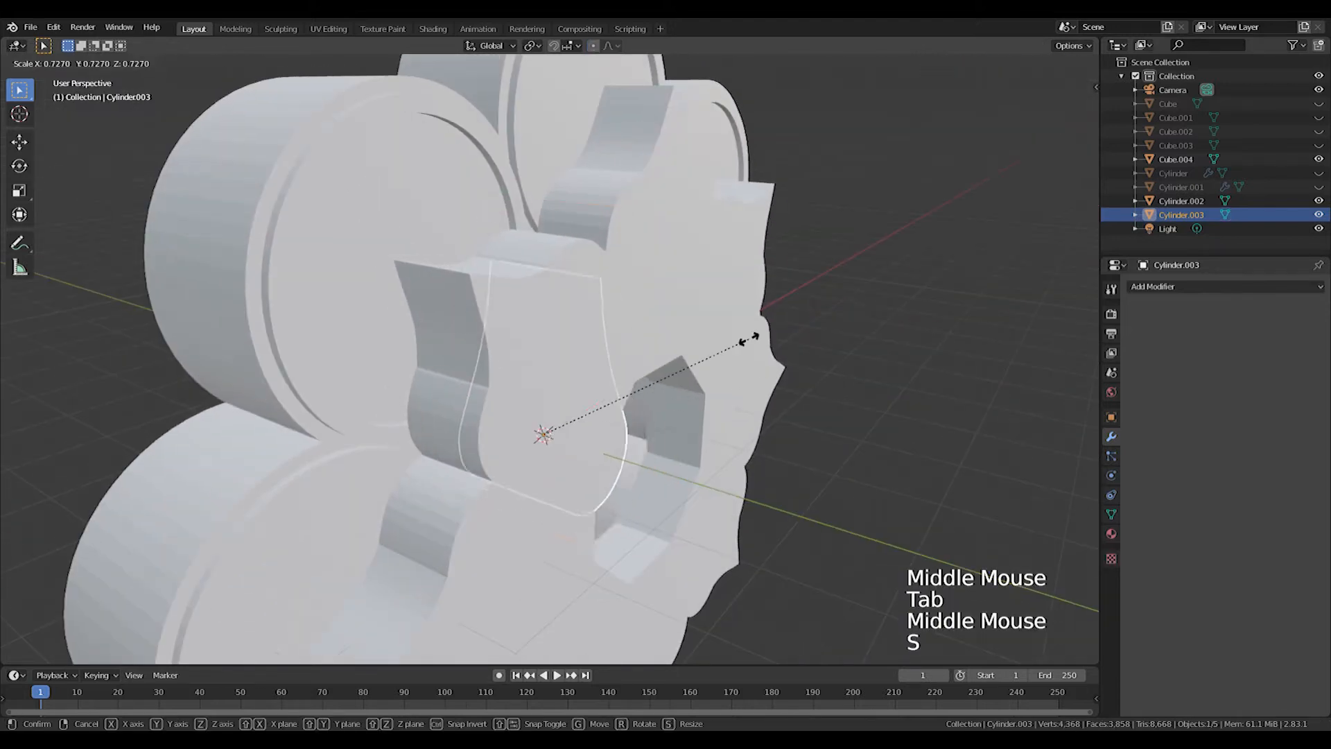
key(y)
click(634, 301)
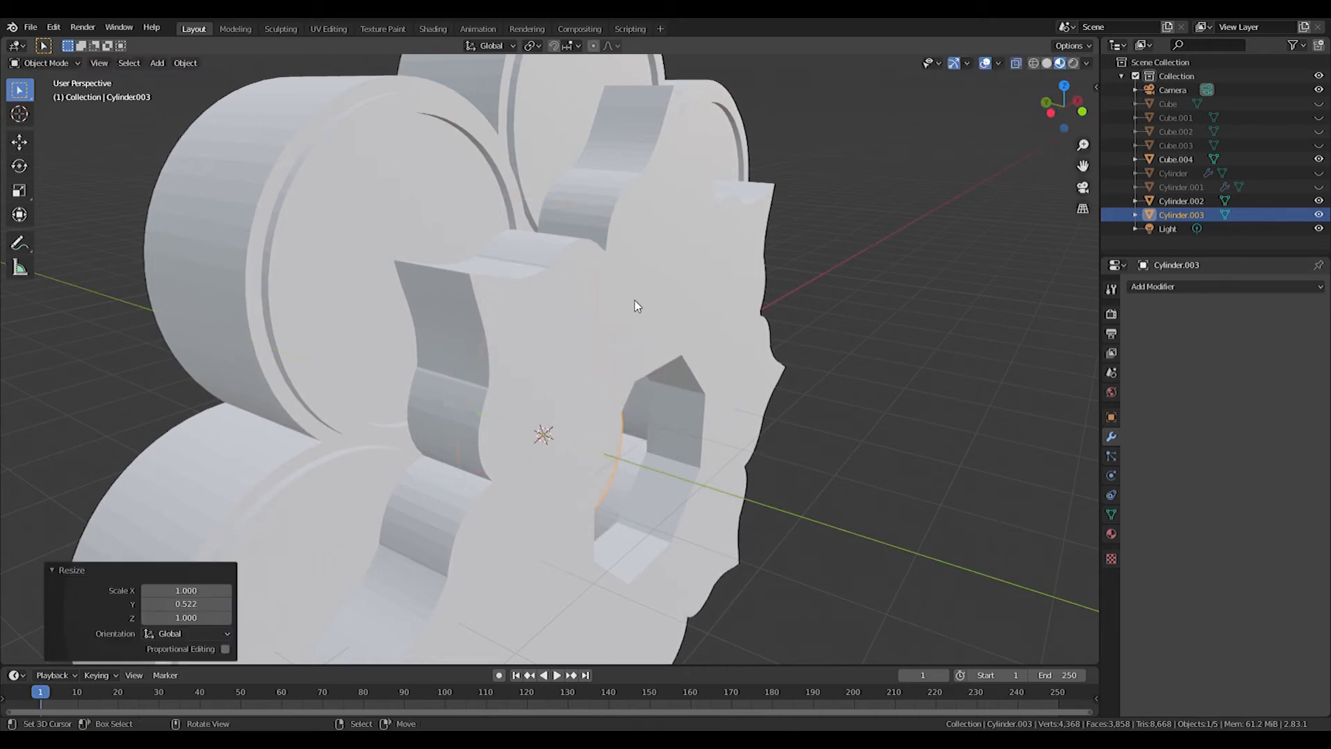
Move the teardrop forward along Y in front of the pointed petals and readjust its thickness along Y
key(g)
key(y)
click(780, 348)
key(s)
key(y)
Scale the whole teardrop mesh to about 0.79 and move it up about 0.81 m along Z, away from the origin
middle_drag(779, 341, 890, 431)
scroll(904, 349, down, 3)
key(KP_1)
key(Tab)
scroll(888, 437, up, 2)
key(a)
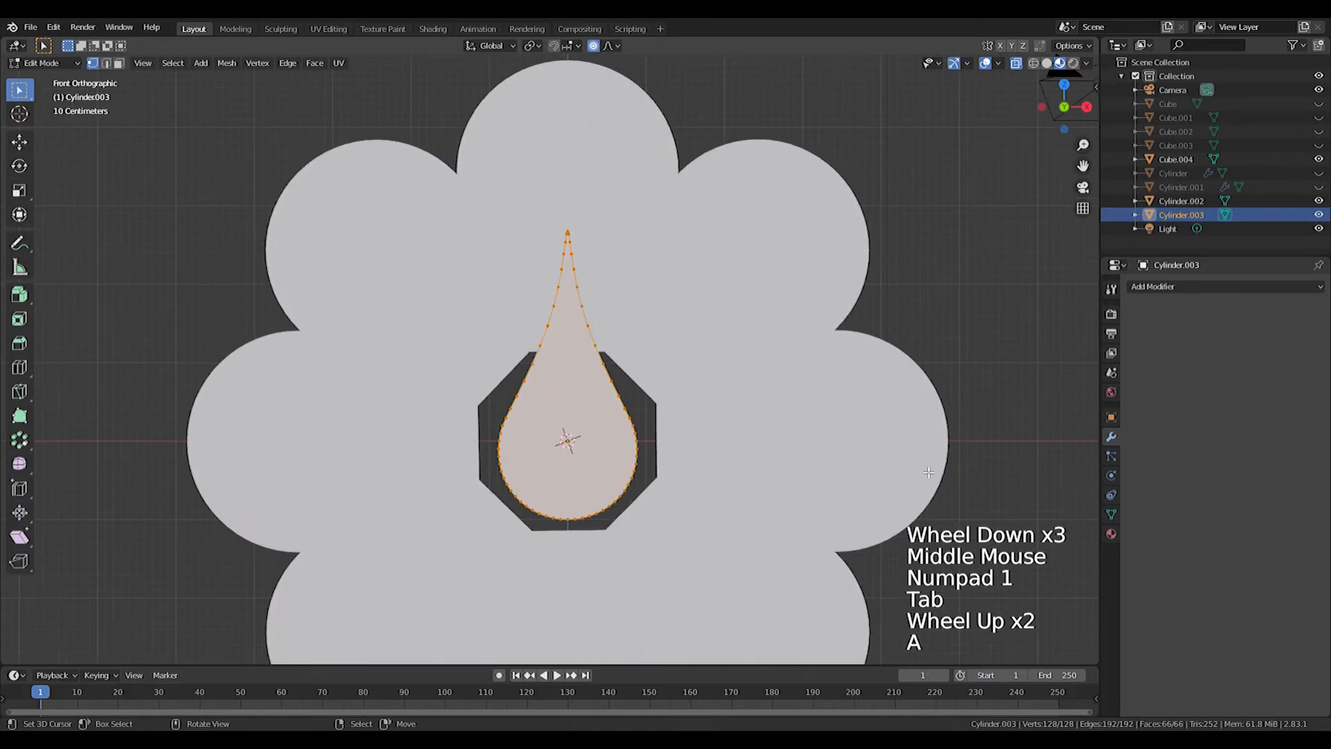
key(s)
click(863, 454)
key(g)
key(z)
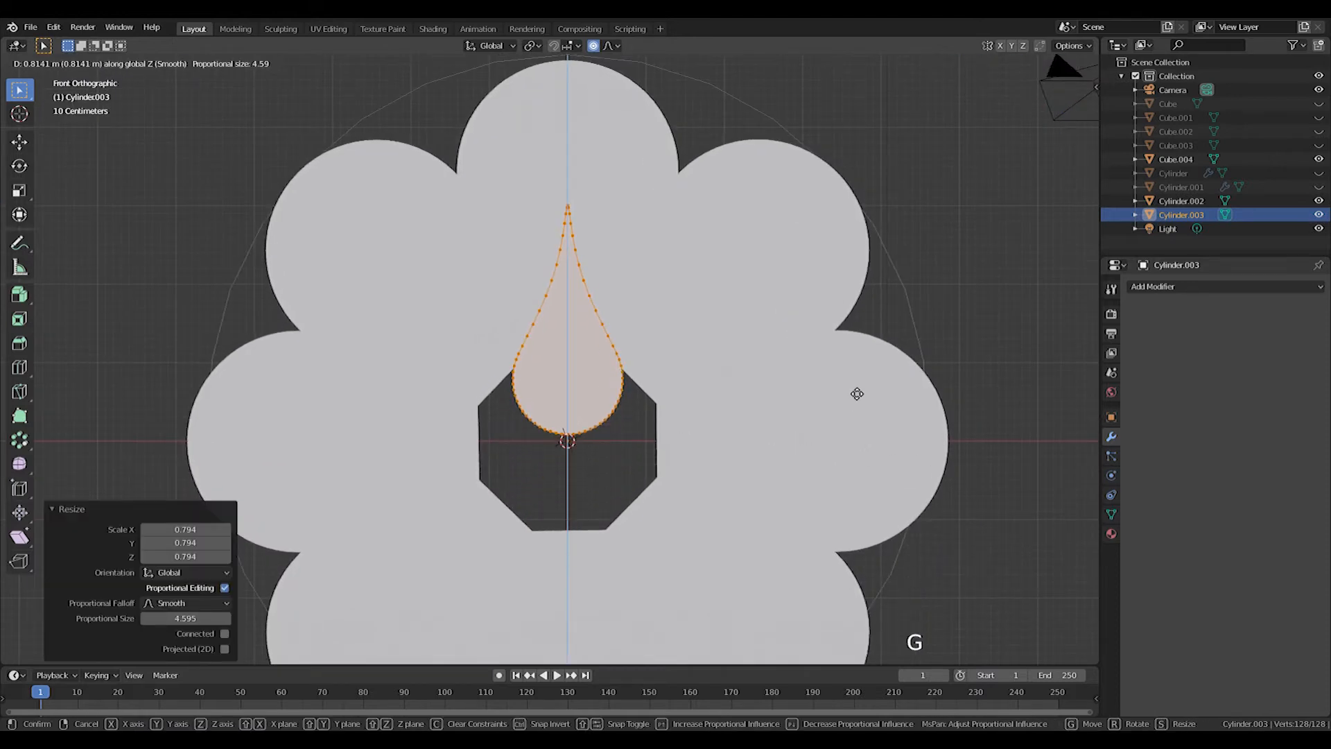
click(857, 392)
Shrink the whole teardrop mesh further by scaling it to about 0.83
scroll(856, 393, up, 1)
middle_drag(857, 392, 827, 414)
key(s)
click(986, 404)
key(KP_1)
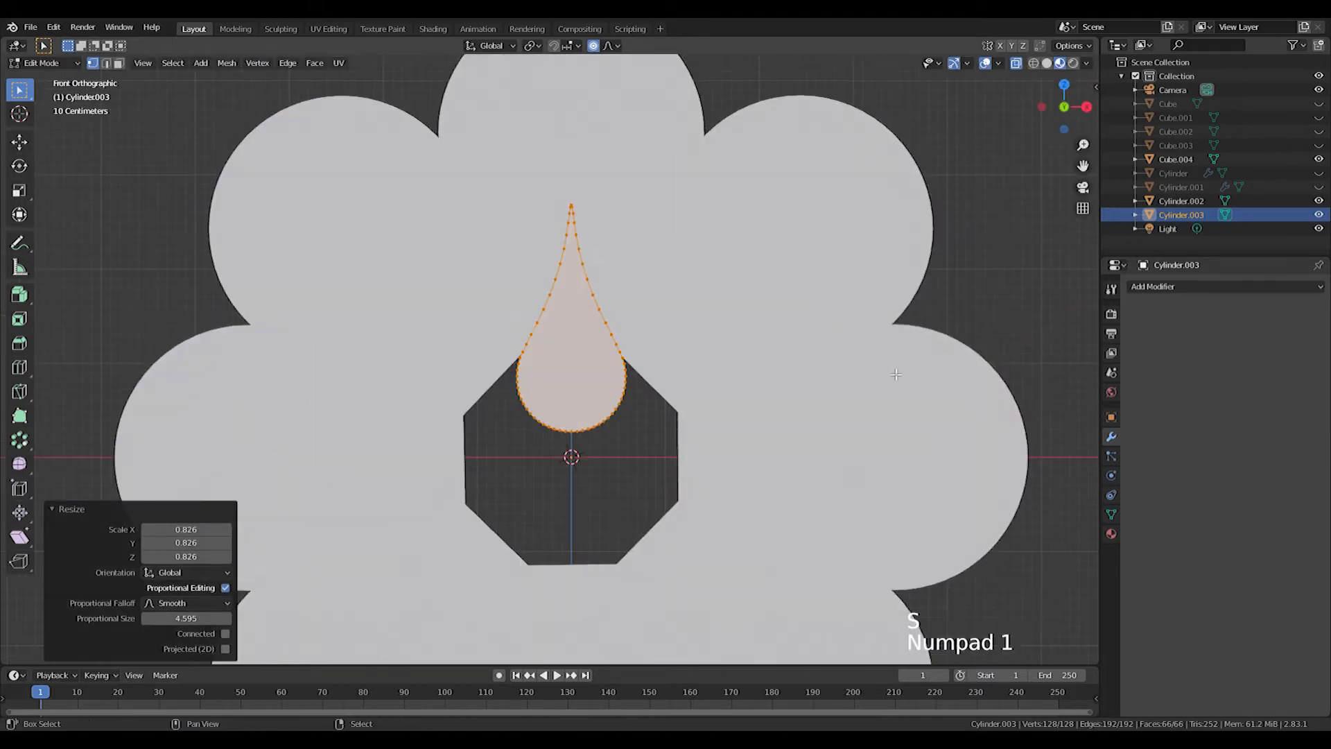
Select the teardrop's front face in see-through display, turn off proportional editing, and extrude the face in place scaled to about 0.76 along X
key(z)
mouse_move(849, 338)
shift+middle_down()
mouse_move(701, 386)
mouse_move(686, 433)
mouse_move(553, 529)
mouse_move(685, 421)
shift+middle_up()
scroll(701, 386, up, 1)
key(KP_1)
middle_drag(548, 379, 763, 395)
drag(737, 217, 860, 551)
scroll(901, 485, up, 1)
middle_drag(929, 434, 872, 428)
key(KP_1)
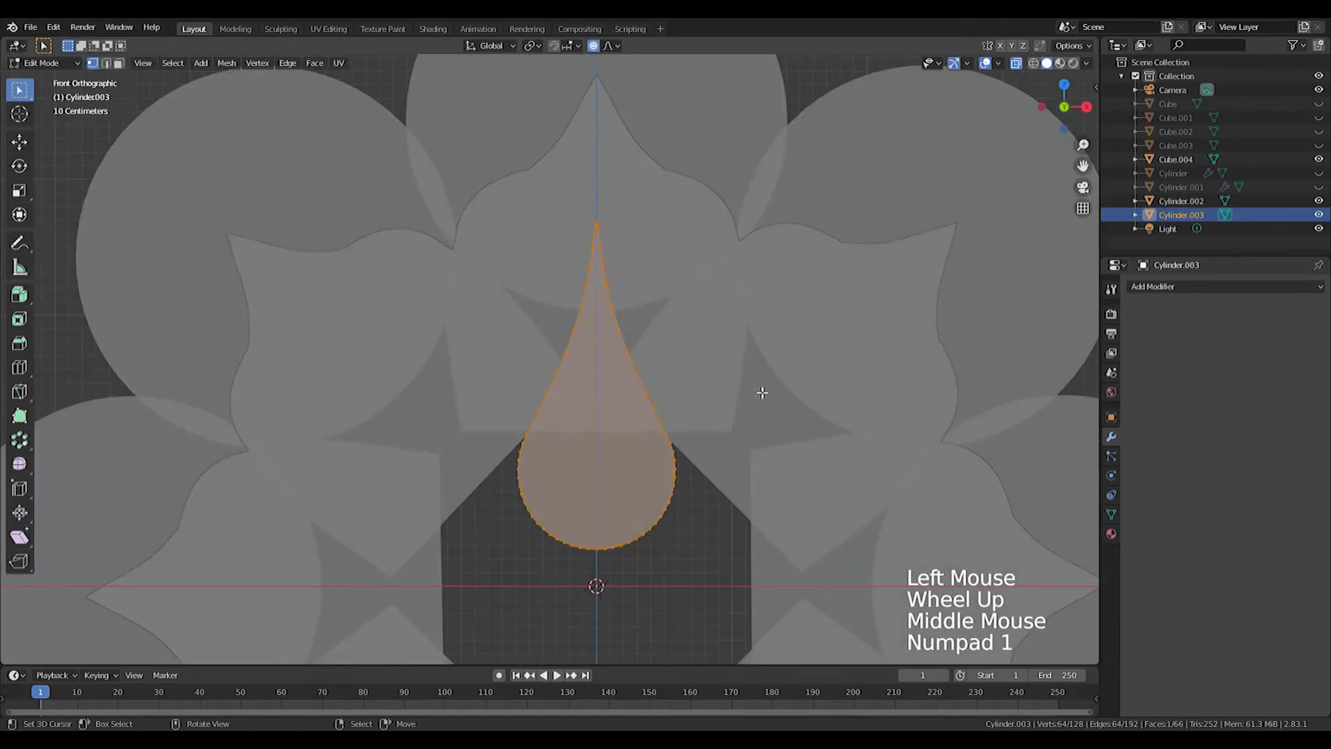
click(592, 45)
key(e)
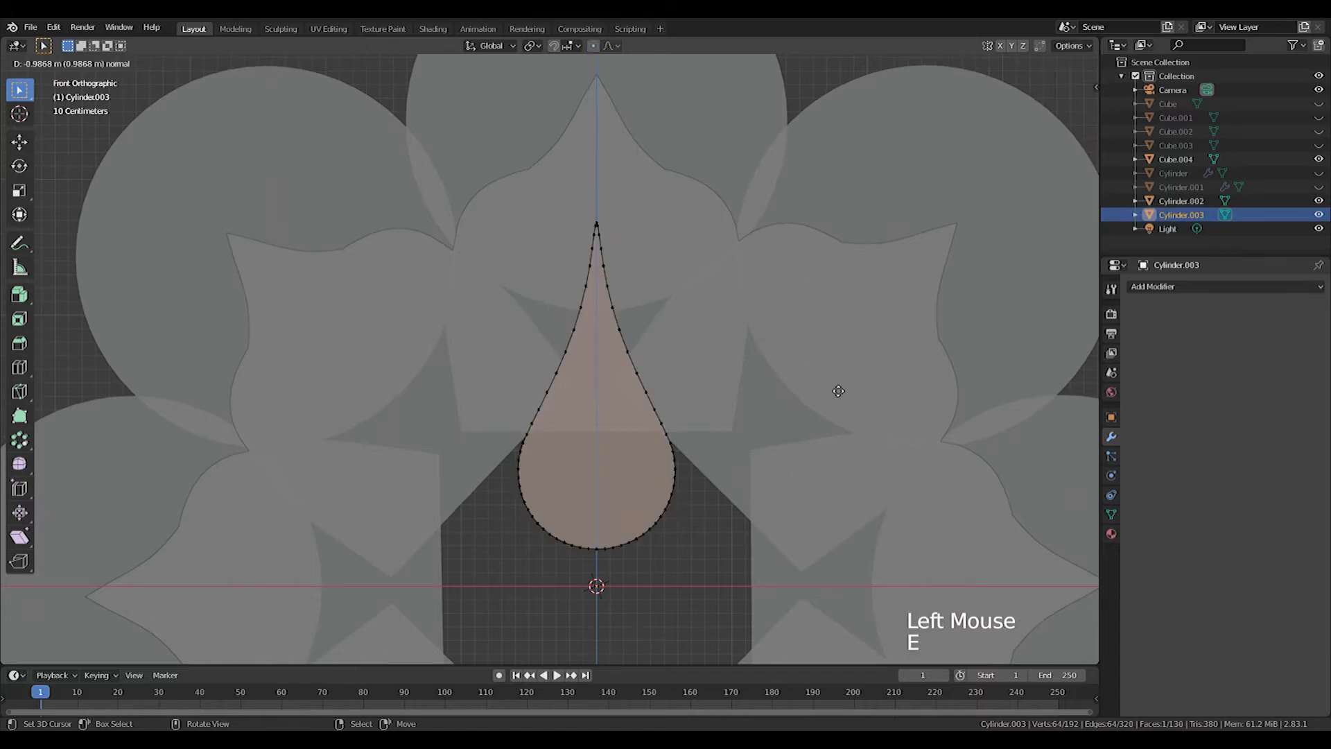
key(s)
click(797, 392)
Scale the teardrop's inset front face to about 0.8 along Z
key(s)
key(z)
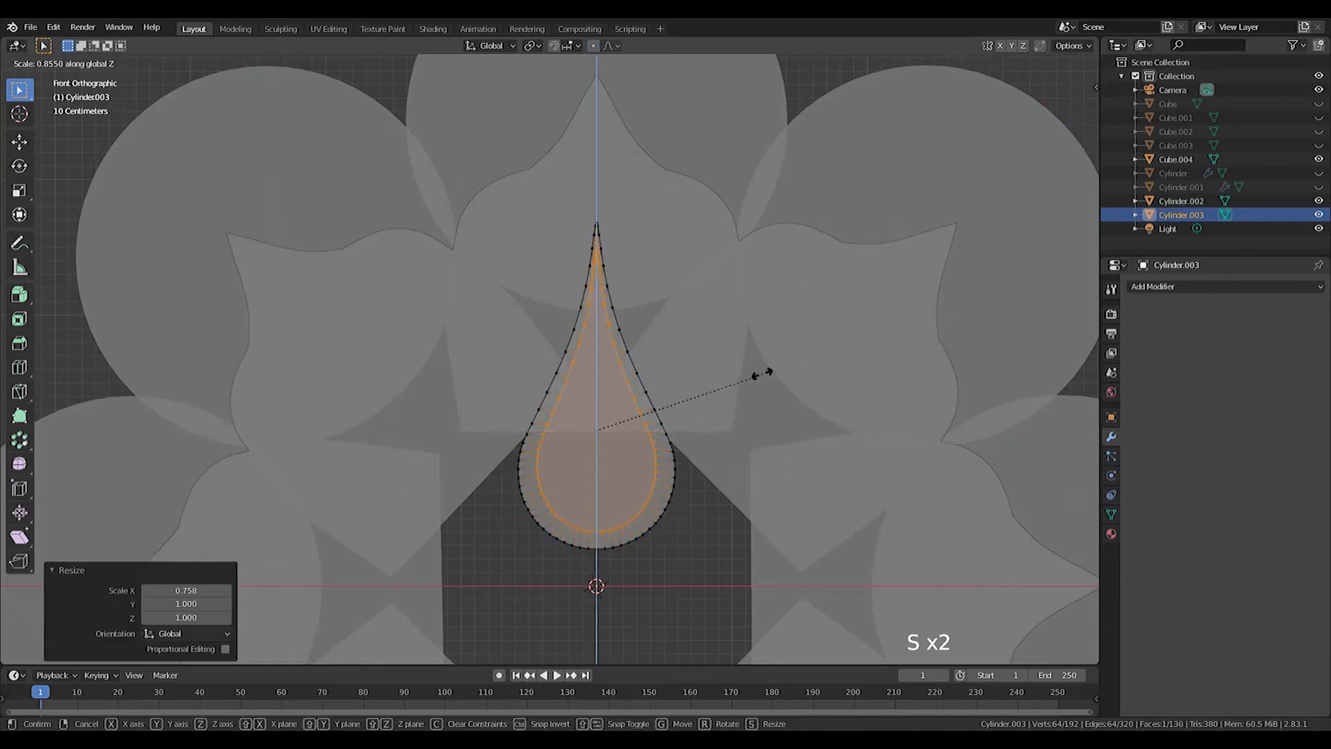
scroll(746, 364, up, 4)
shift+middle_drag(746, 363, 743, 368)
scroll(742, 368, down, 2)
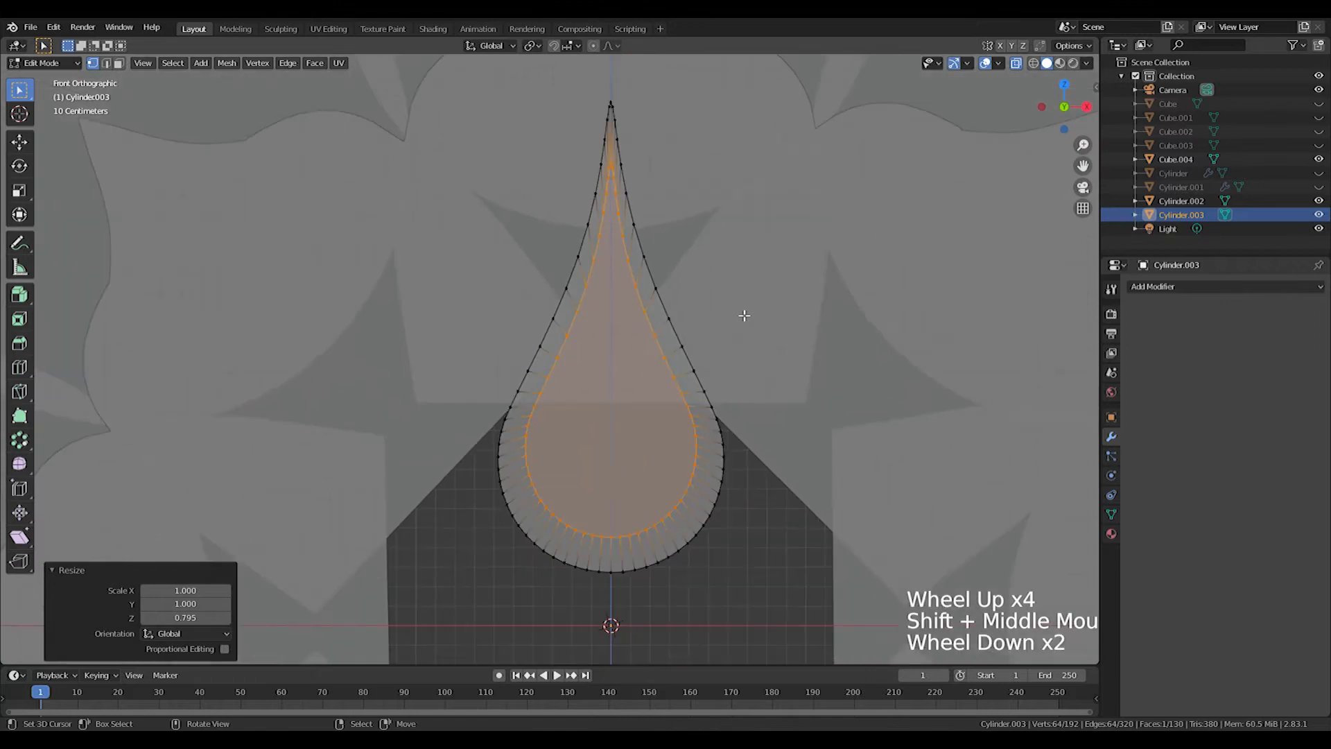
Widen the inset front face slightly and scale it to about 1.01 along Z for an even border
key(g)
key(s)
click(757, 320)
key(s)
key(z)
click(760, 325)
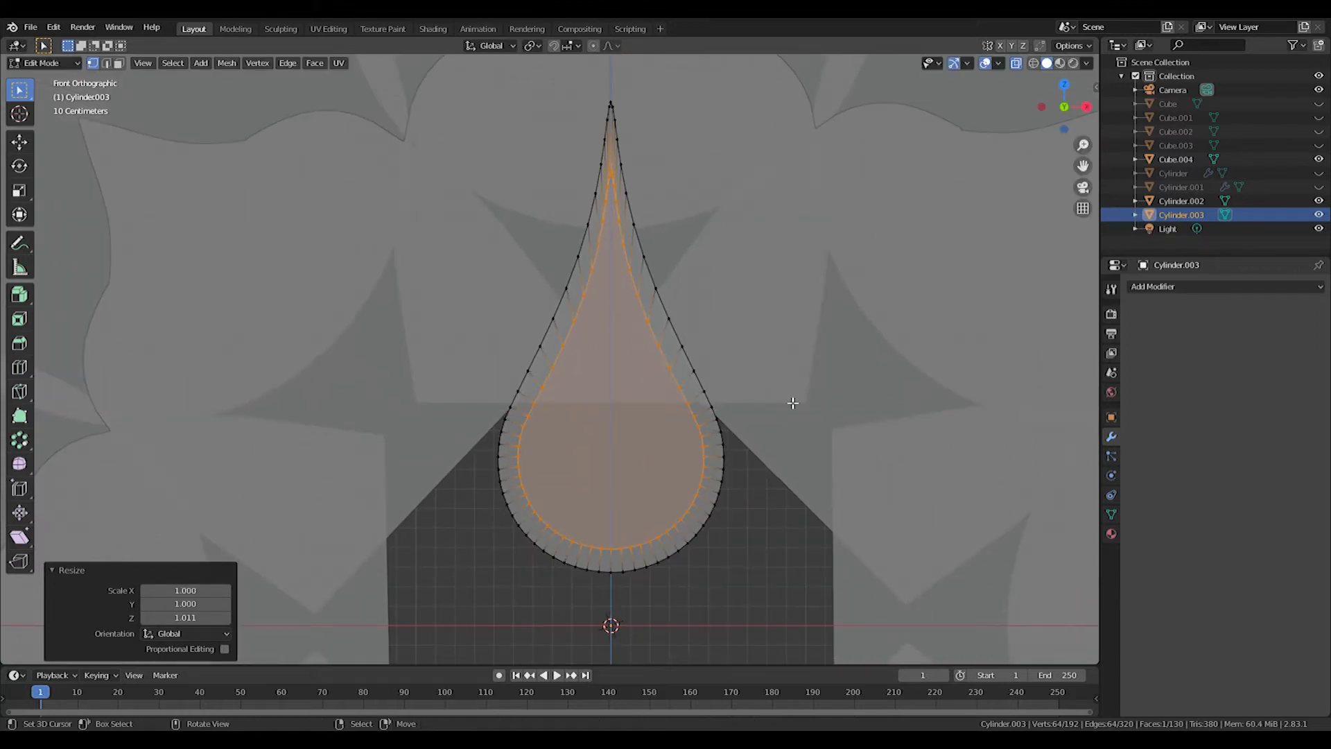
Extrude a second, smaller inset inside the first one and shift it about 0.03 m along Z to even the border
key(e)
key(s)
click(758, 385)
key(s)
key(z)
click(720, 356)
key(g)
key(z)
click(733, 424)
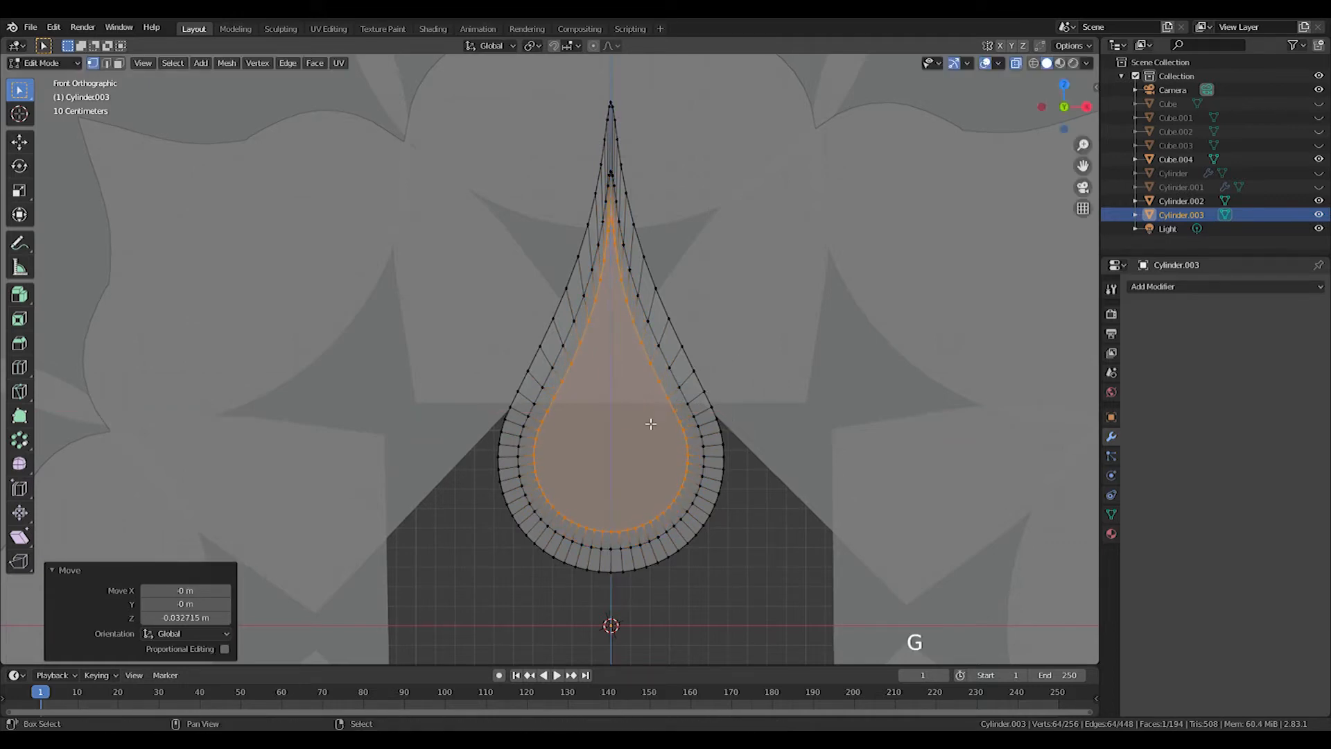
Select the ring of faces between the two insets and extrude it about 0.16 m out from the teardrop's front
middle_drag(725, 421, 574, 435)
click(118, 63)
right_click(768, 427)
alt+shift+right_click(762, 420)
scroll(763, 423, down, 2)
middle_drag(763, 423, 380, 270)
key(KP_3)
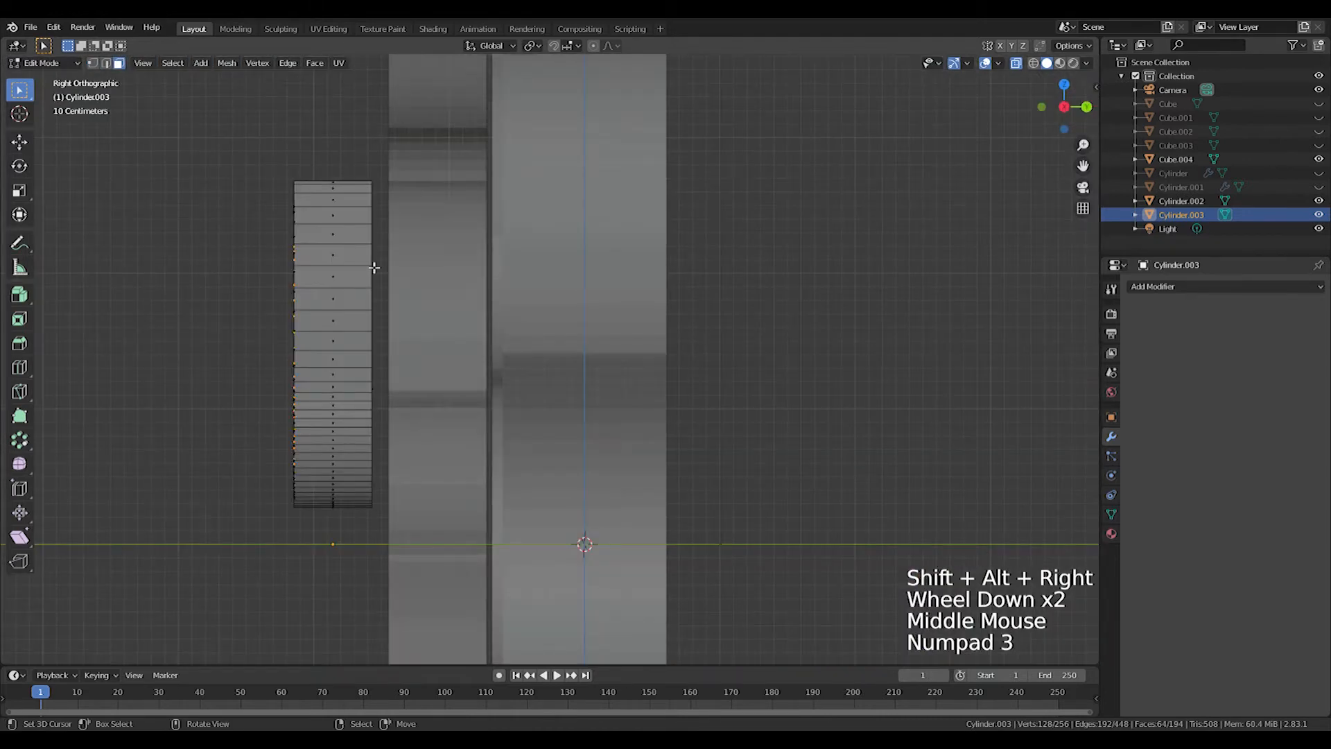
key(e)
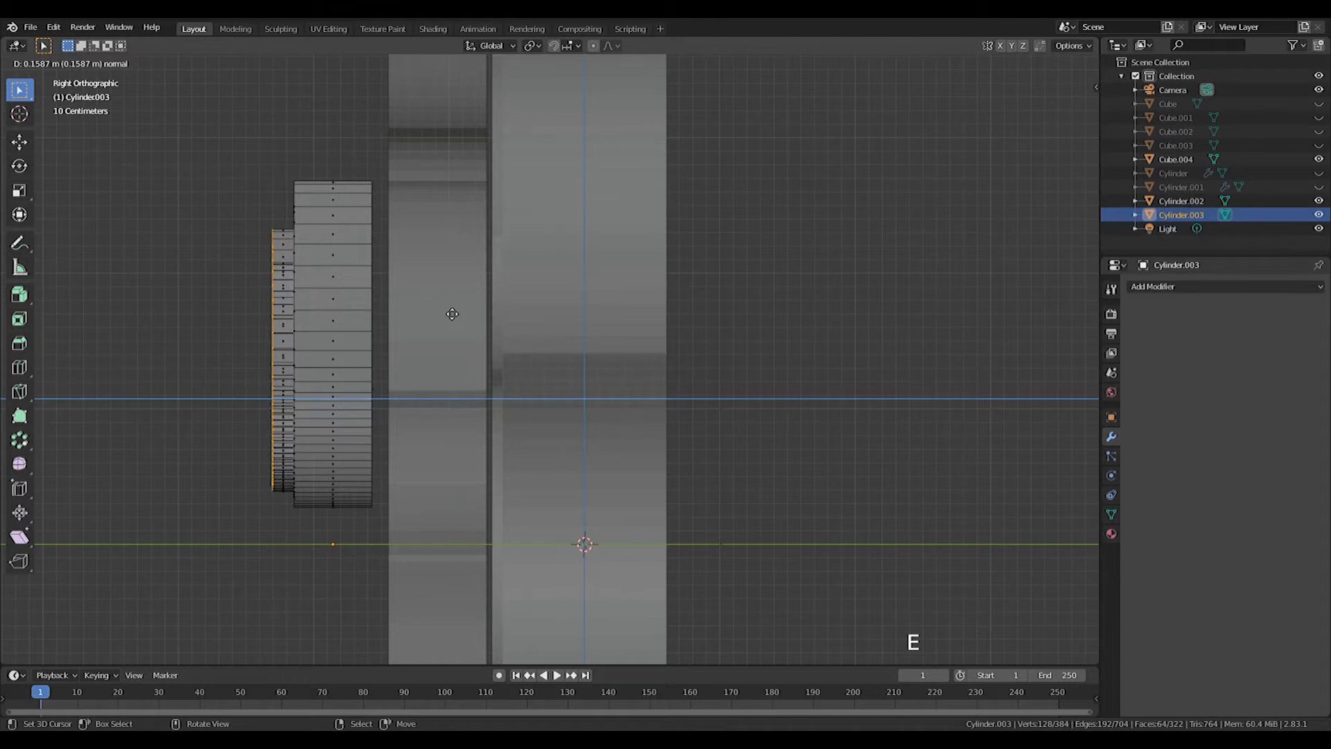
click(452, 314)
Move the teardrop back against the pointed petals and push its raised rim in closer to the front face
key(Tab)
key(g)
key(x)
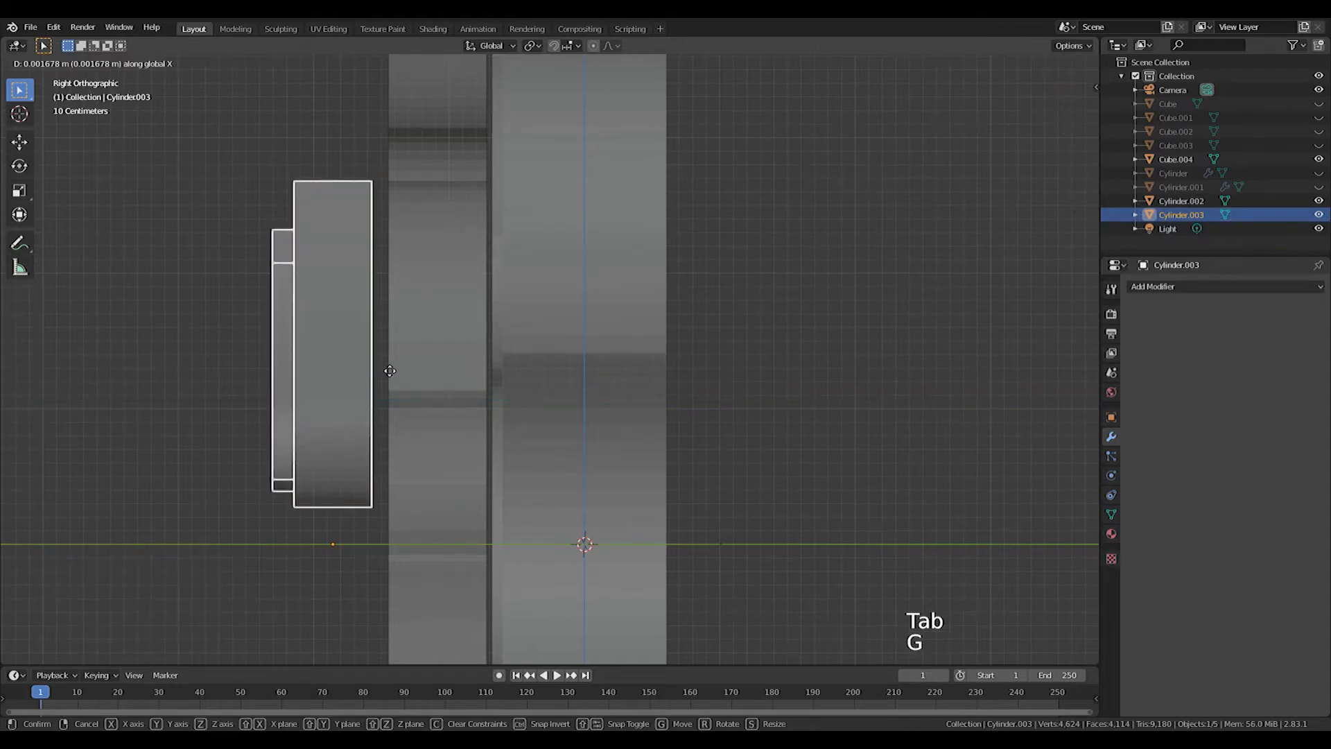
click(382, 359)
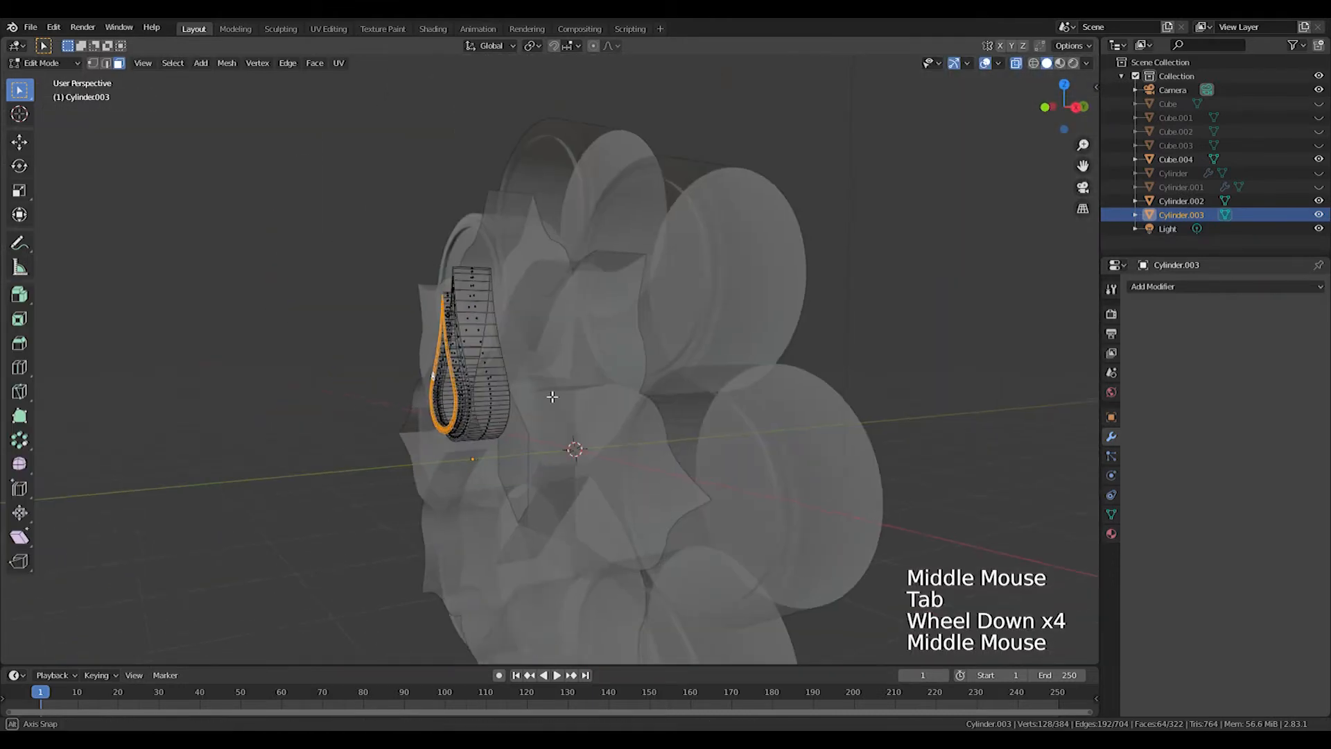
key(Tab)
mouse_move(541, 388)
middle_down()
mouse_move(583, 393)
mouse_move(584, 405)
middle_up()
key(z)
middle_drag(559, 449, 444, 416)
scroll(443, 416, up, 3)
key(Tab)
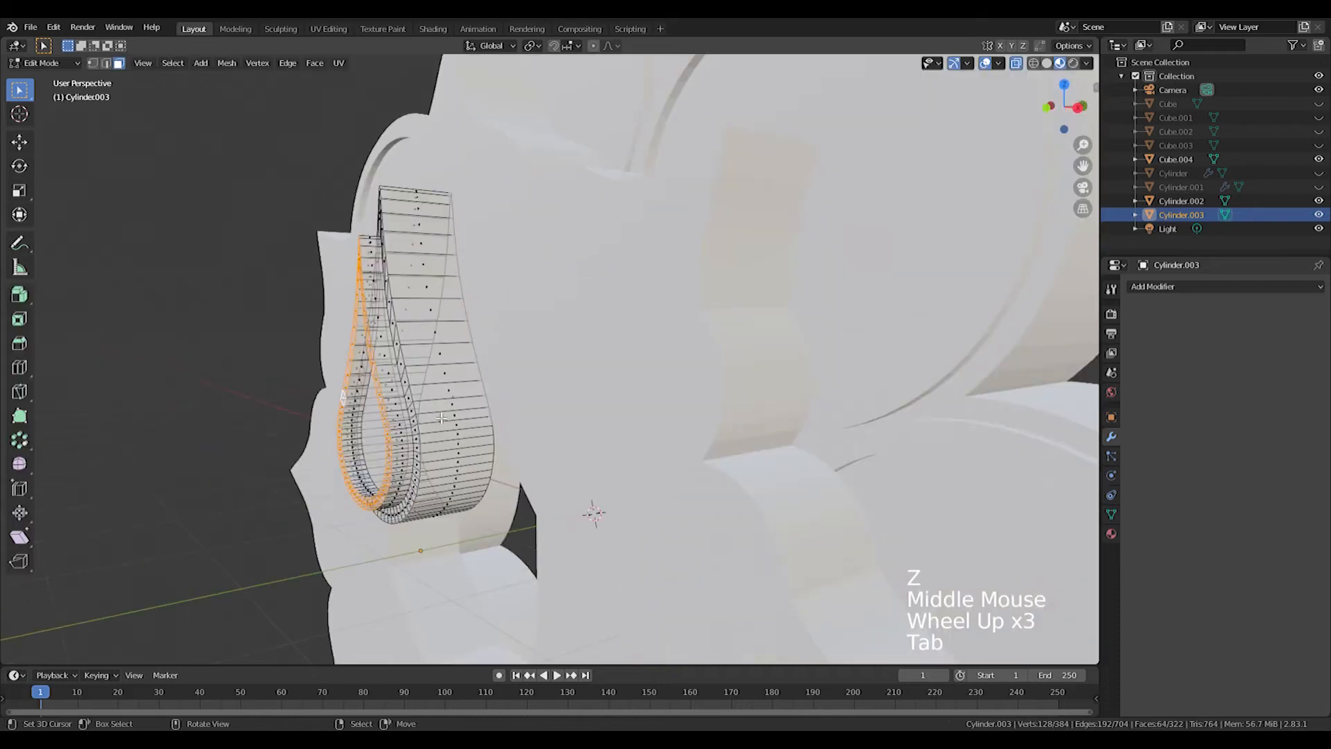
key(g)
click(446, 413)
key(Tab)
Spin the whole teardrop mesh around the flower's centre to form a full ring of eight teardrops
middle_drag(446, 413, 625, 398)
scroll(625, 398, down, 2)
key(KP_1)
key(Tab)
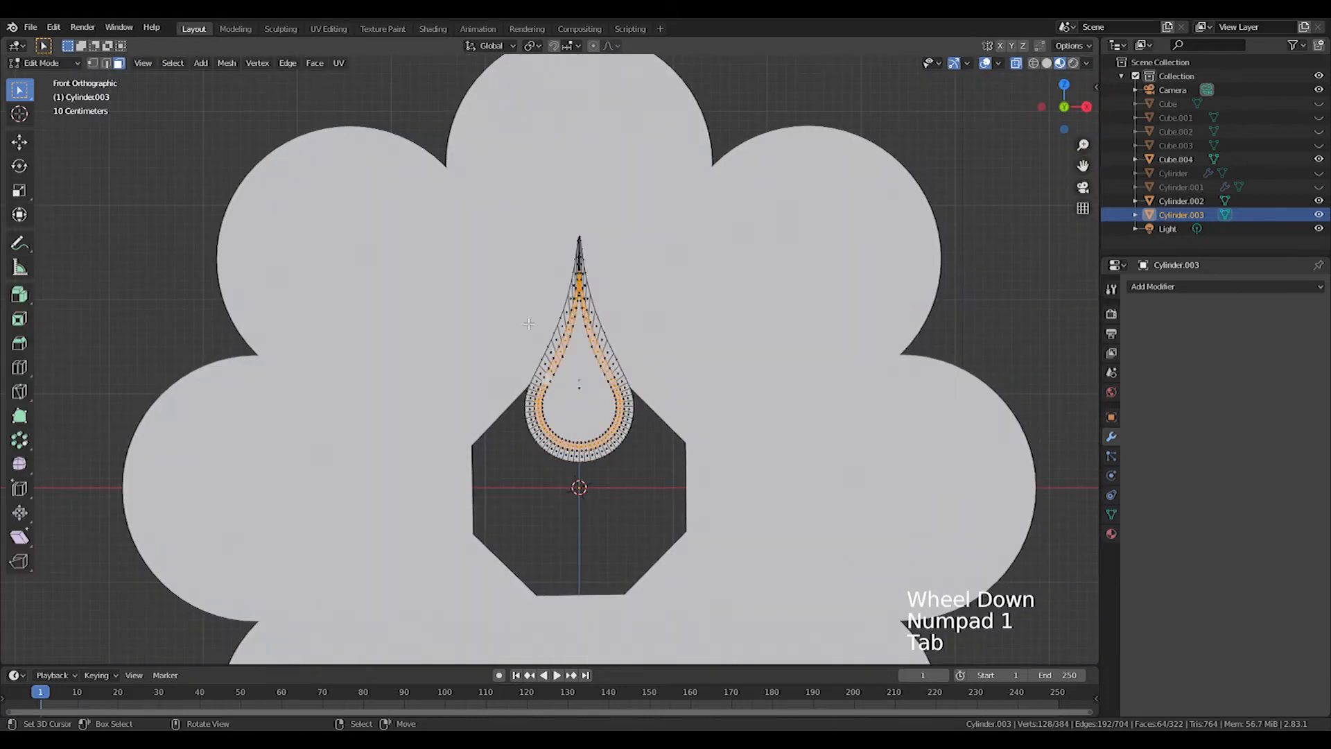
key(a)
key(z)
click(575, 312)
shift+middle_drag(614, 331, 611, 237)
click(18, 441)
drag(659, 479, 740, 396)
key(Tab)
middle_drag(617, 378, 684, 381)
key(z)
click(688, 454)
Move the pointed-petal and teardrop rings together about 0.33 m along Y toward the discs, and nudge them slightly back out
middle_drag(720, 466, 638, 446)
scroll(755, 494, down, 3)
scroll(638, 446, down, 1)
right_click(593, 390)
shift+right_click(631, 380)
key(g)
click(610, 365)
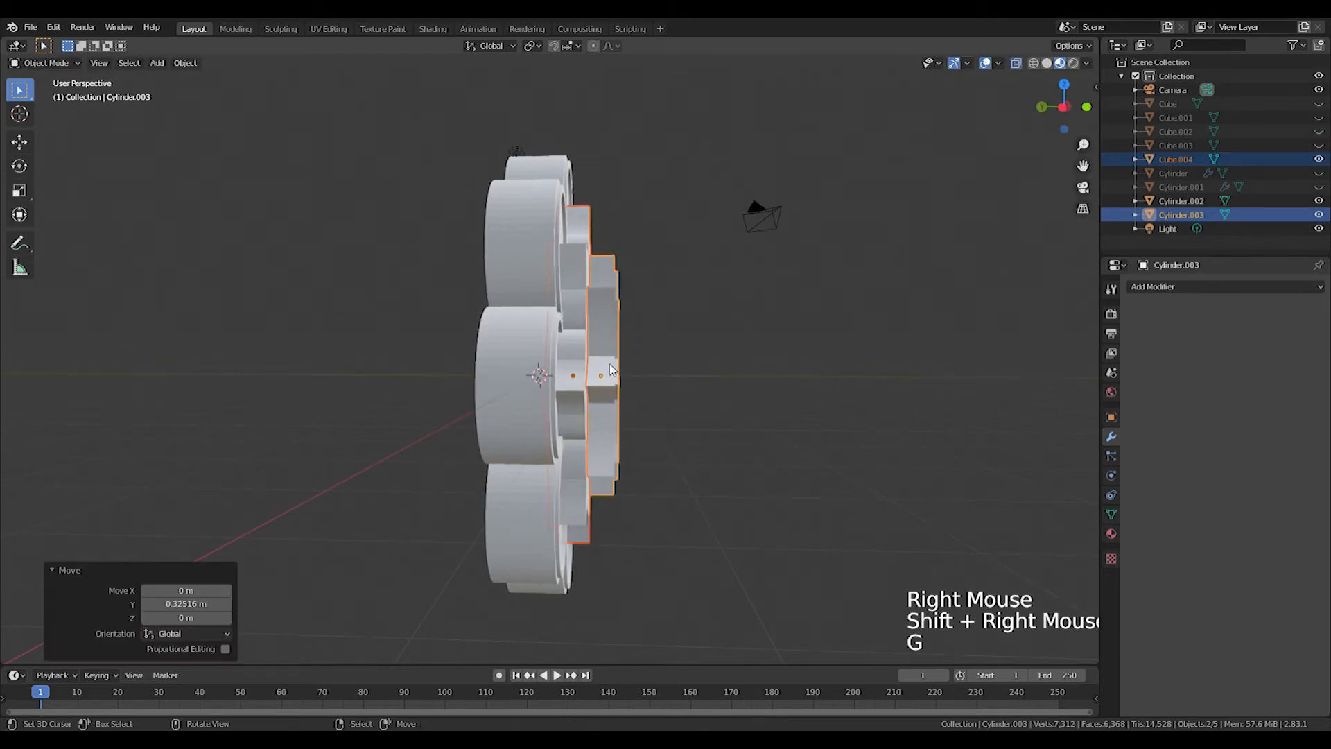
key(g)
key(y)
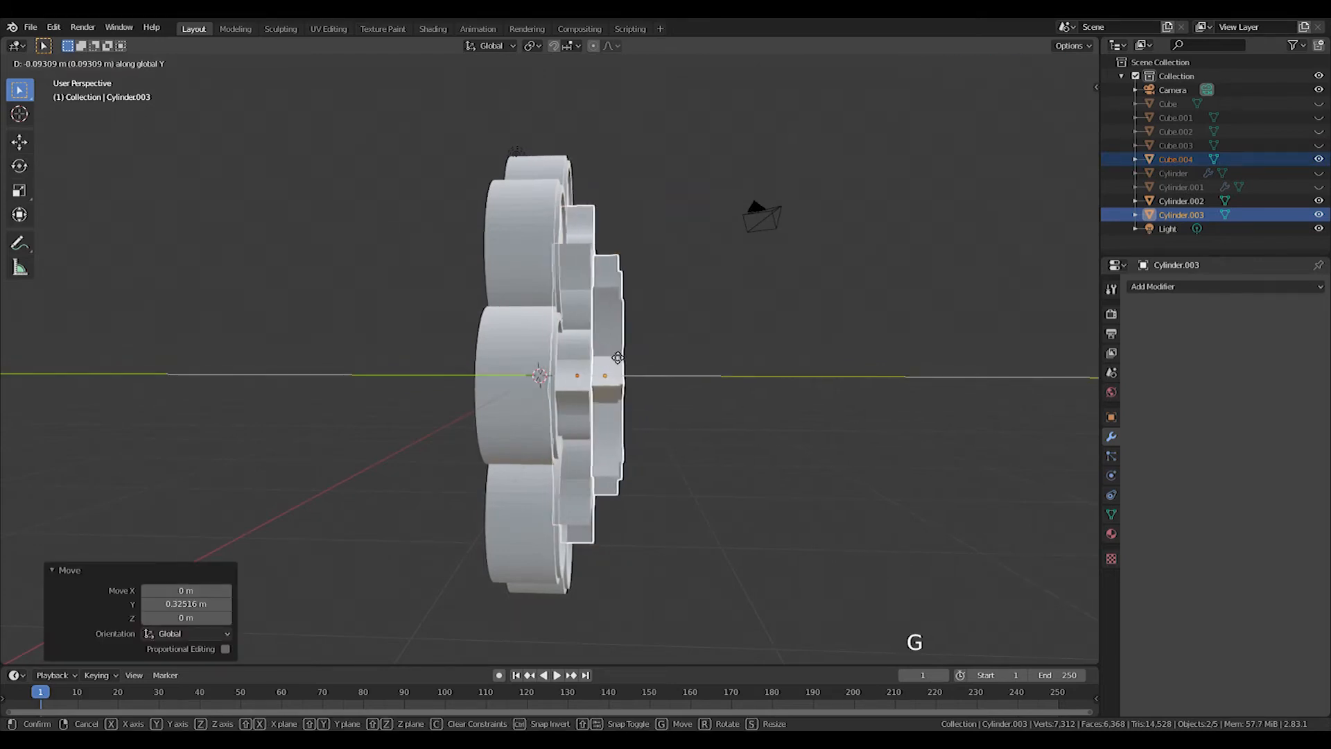
click(613, 355)
key(Tab)
key(Tab)
Duplicate the pointed-petal ring and move the copy forward along Y
middle_drag(720, 348, 679, 362)
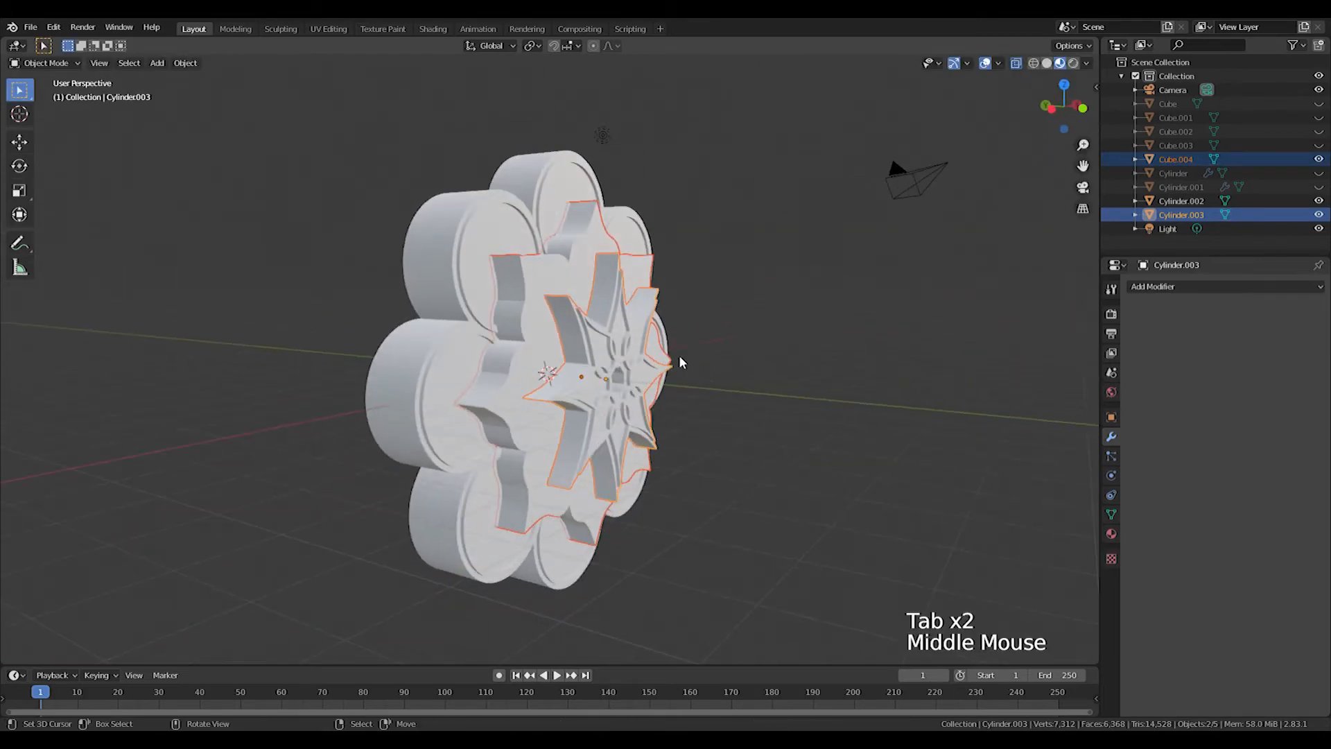
scroll(679, 362, up, 3)
middle_drag(679, 362, 688, 231)
scroll(628, 281, down, 1)
key(KP_1)
scroll(624, 273, up, 1)
right_click(594, 201)
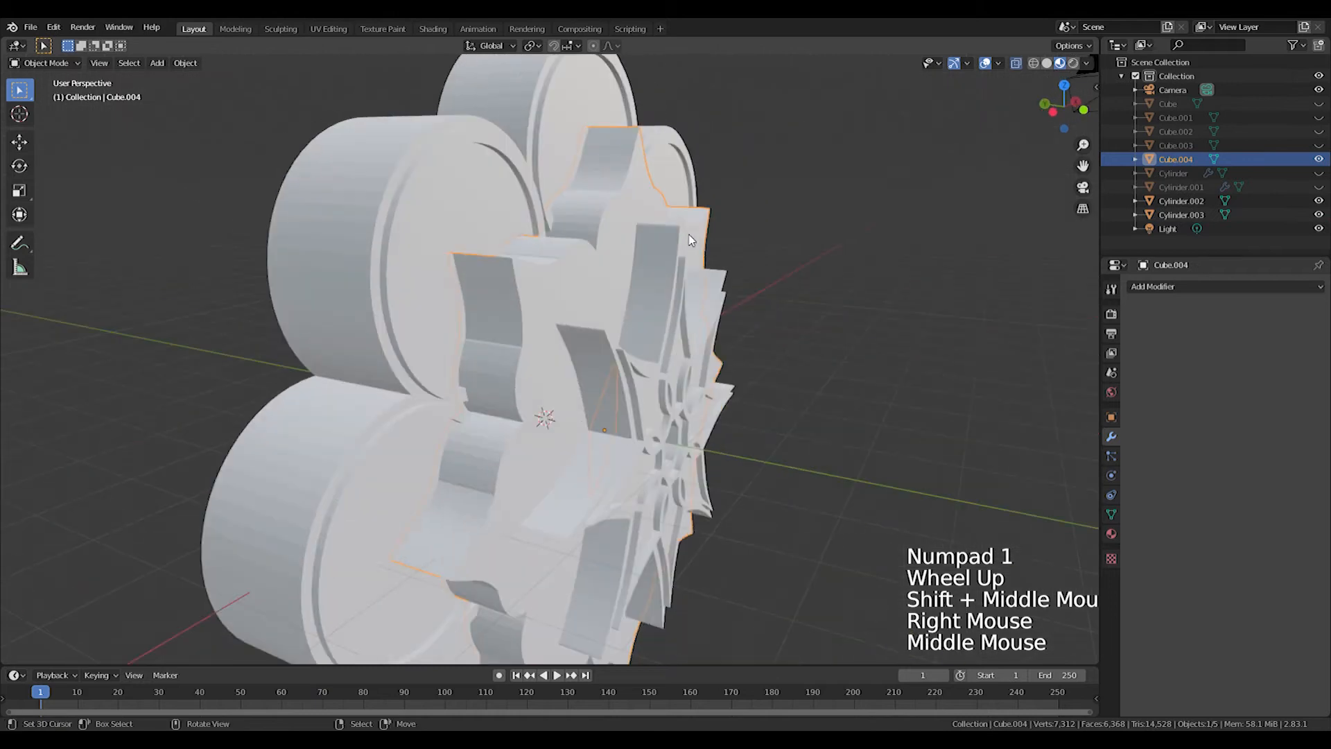
key(shift+d)
right_click(734, 223)
key(g)
key(x)
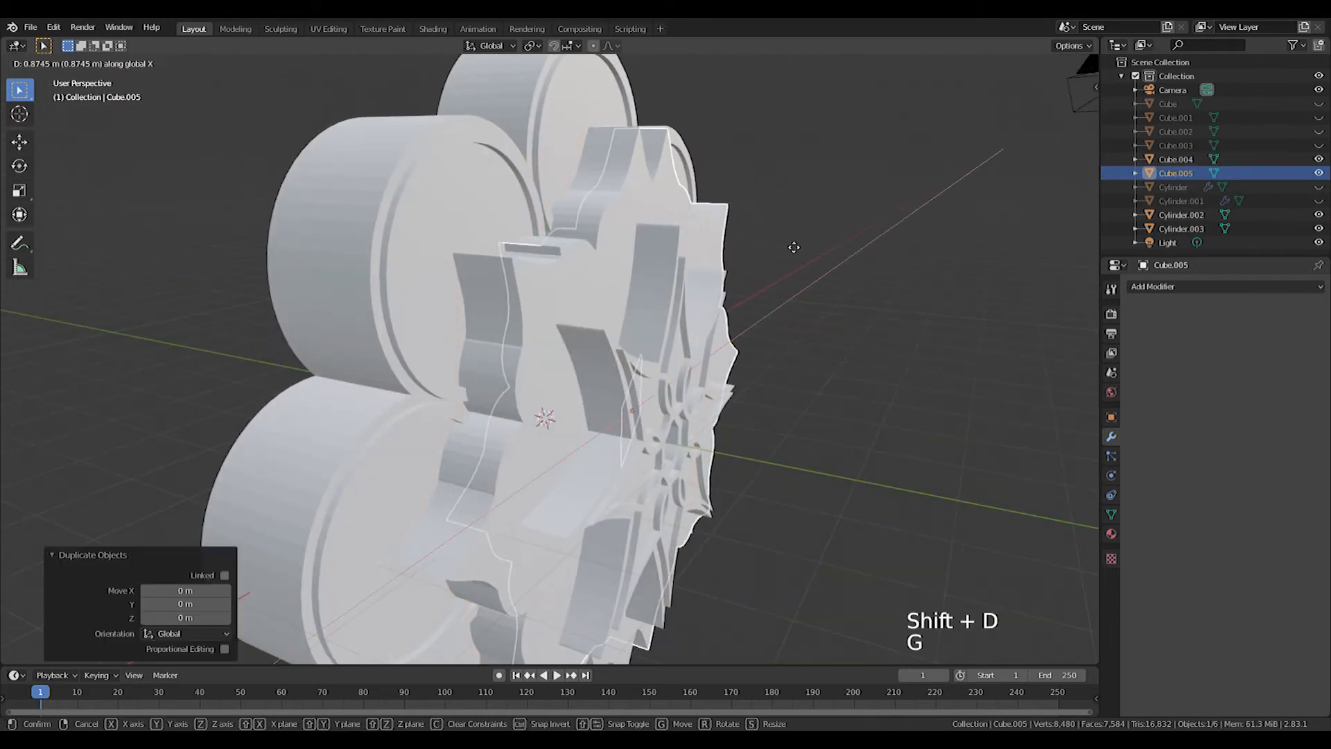
click(817, 270)
Delete the vertices of seven petals in the duplicated ring, keeping only the top petal
key(KP_1)
key(Tab)
shift+middle_drag(694, 294, 695, 250)
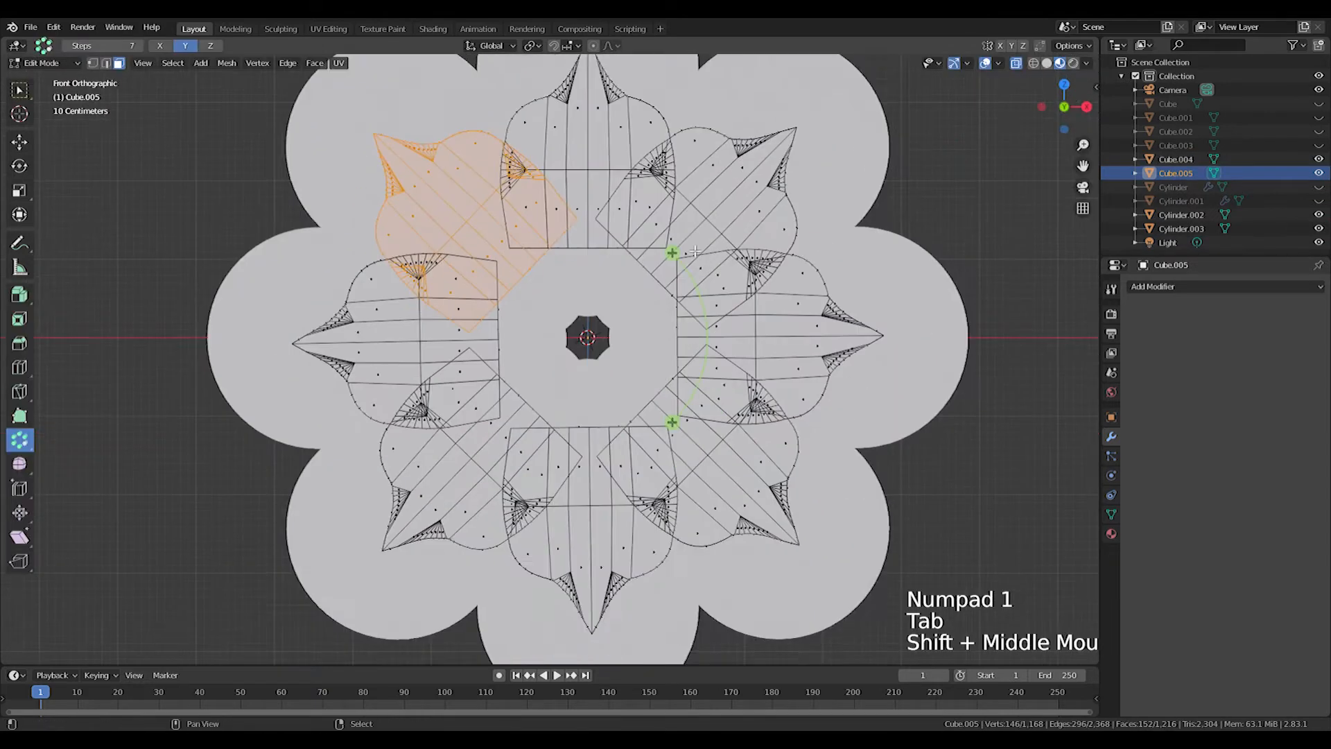
click(19, 89)
key(l)
key(l)
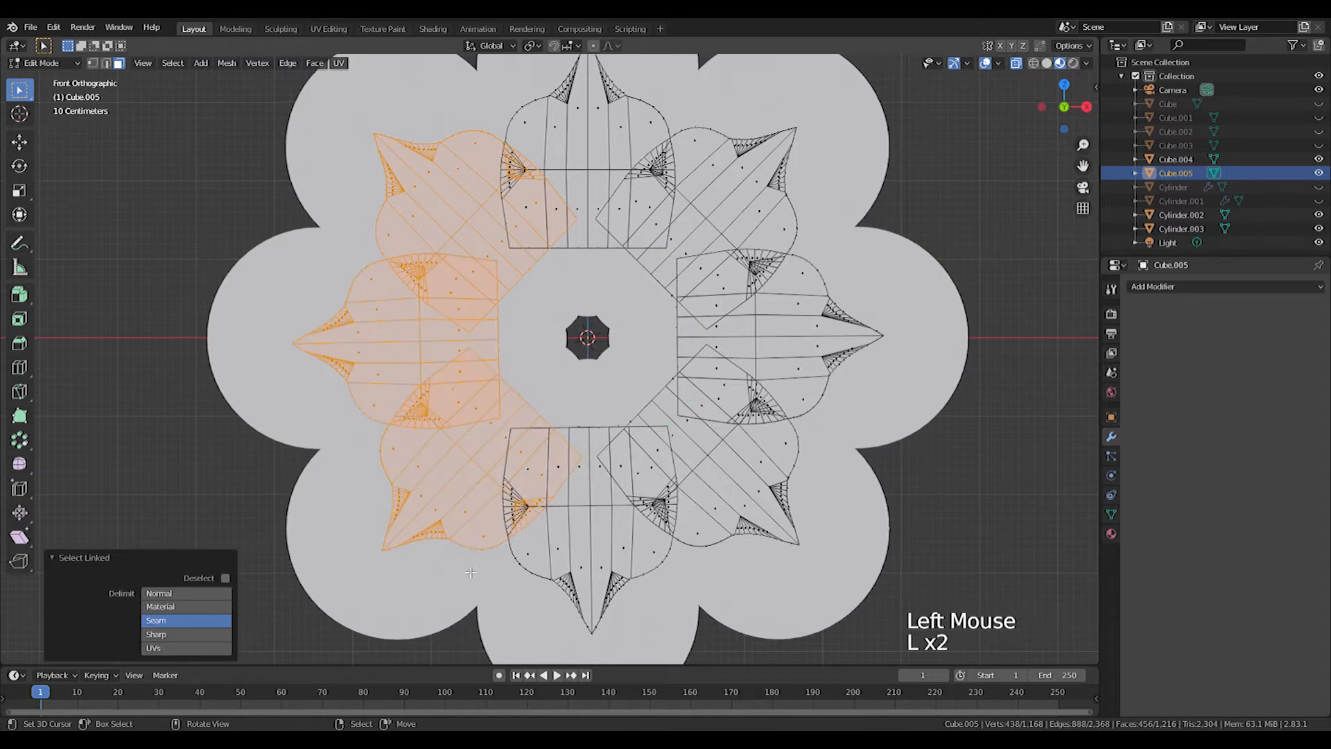
key(l)
key(l)
key(l)
key(l)
key(Delete)
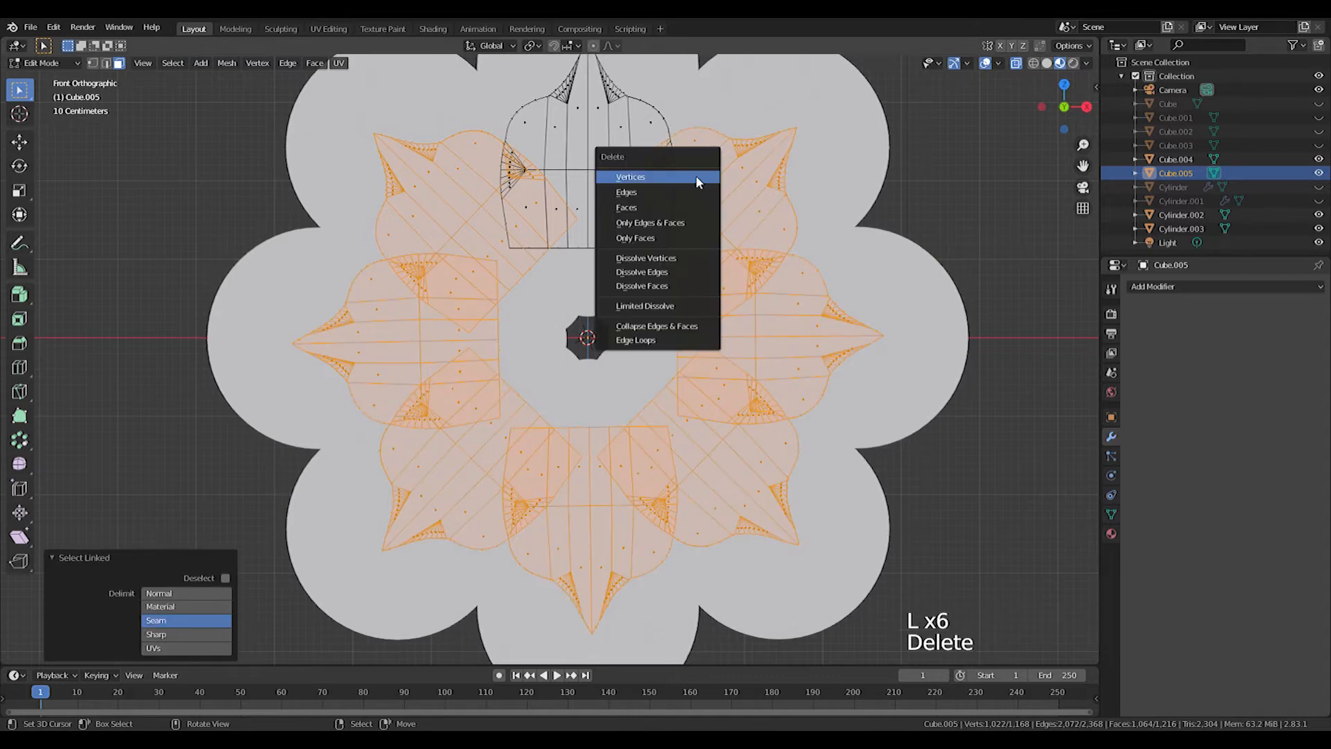
click(699, 181)
Narrow the remaining petal's base to 0.62 along X with smooth proportional editing at size about 1.77
middle_drag(860, 74, 968, 119)
shift+middle_drag(754, 214, 747, 254)
key(KP_1)
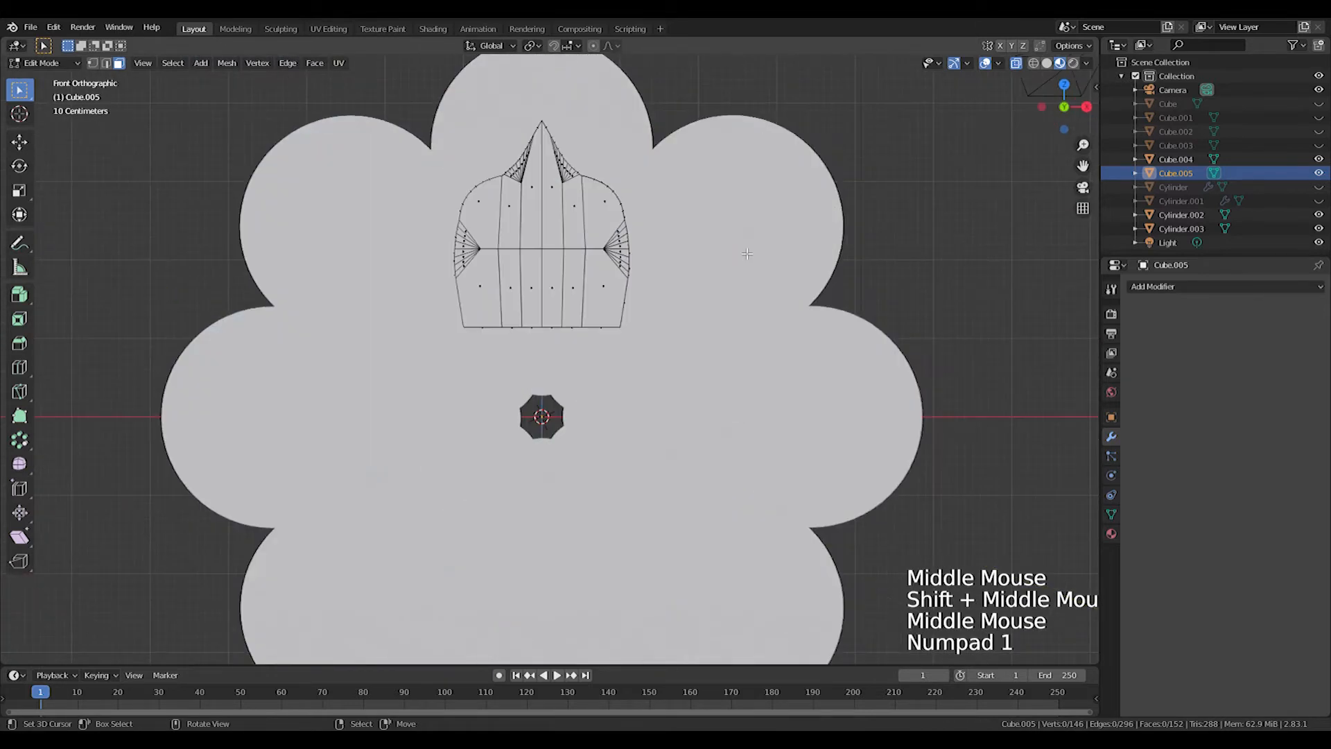
scroll(600, 252, up, 1)
shift+middle_drag(600, 252, 593, 283)
scroll(599, 297, up, 1)
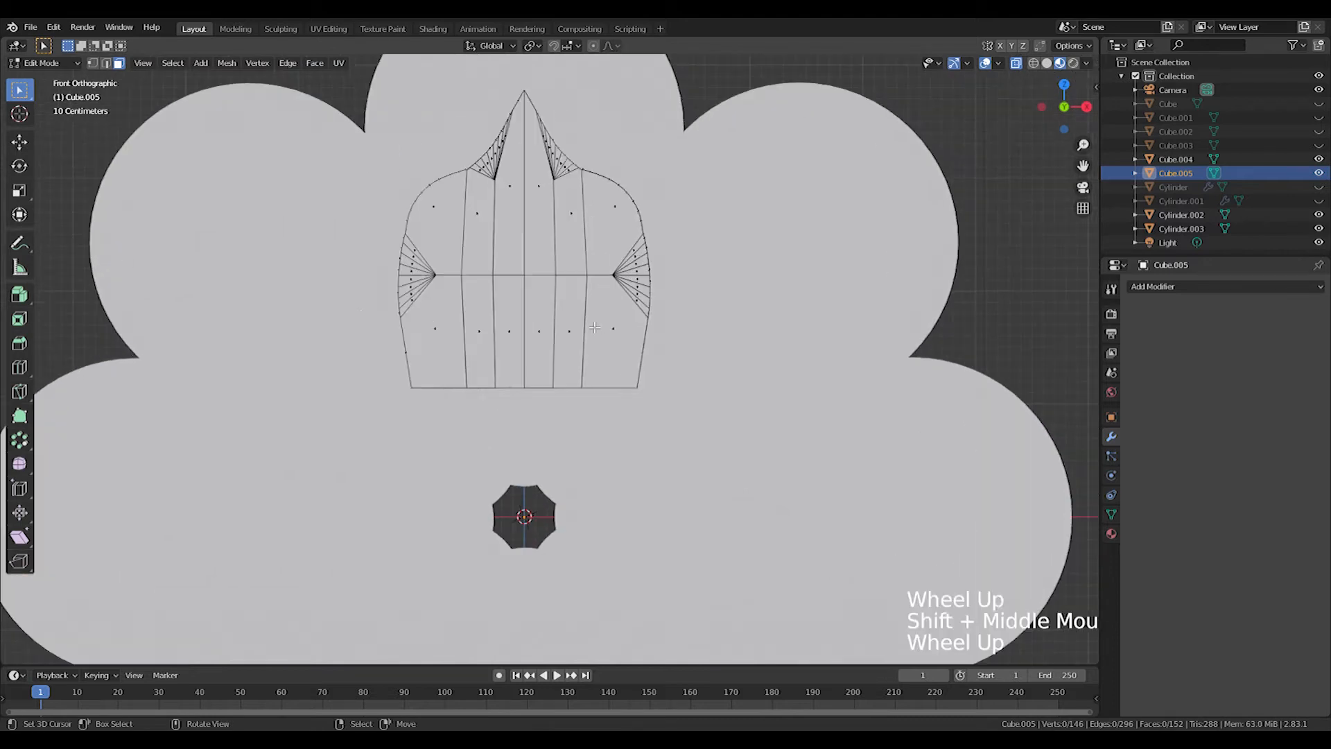
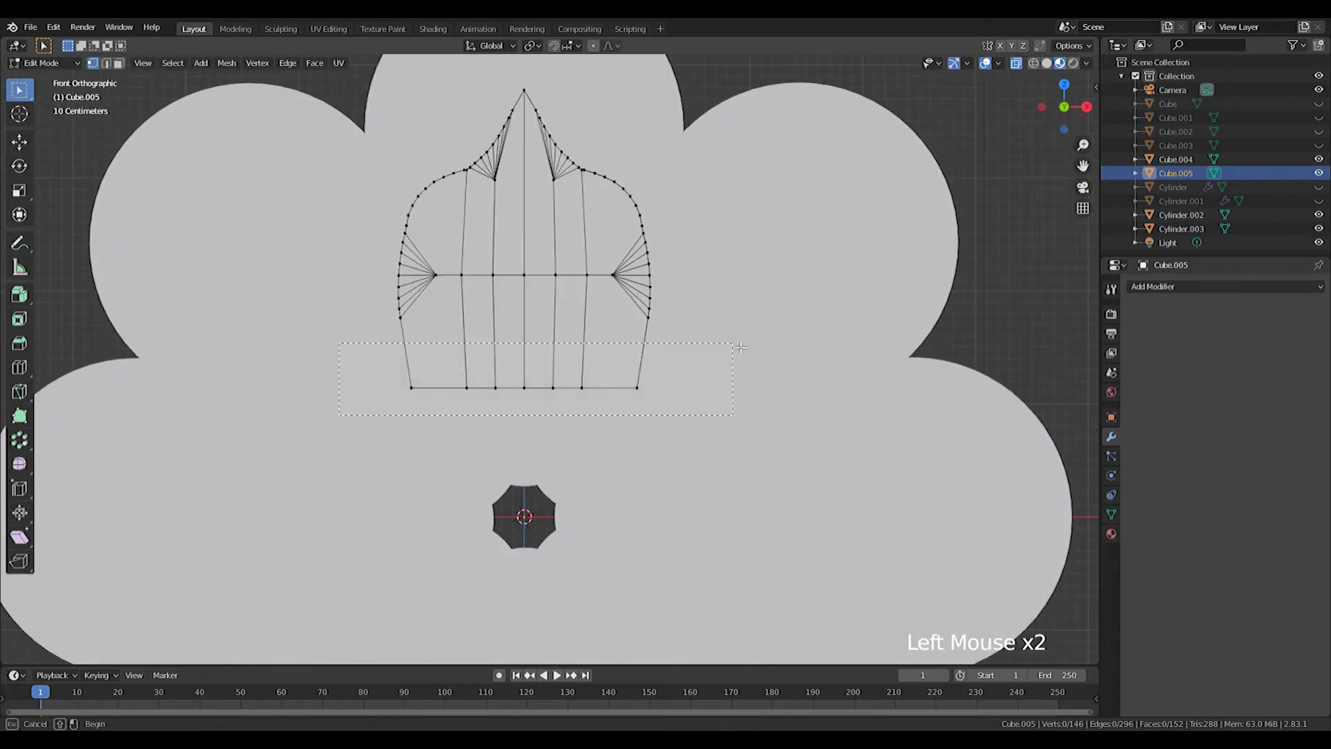
drag(741, 347, 740, 348)
key(s)
key(Escape)
key(d)
key(s)
key(x)
key(x)
scroll(831, 465, up, 13)
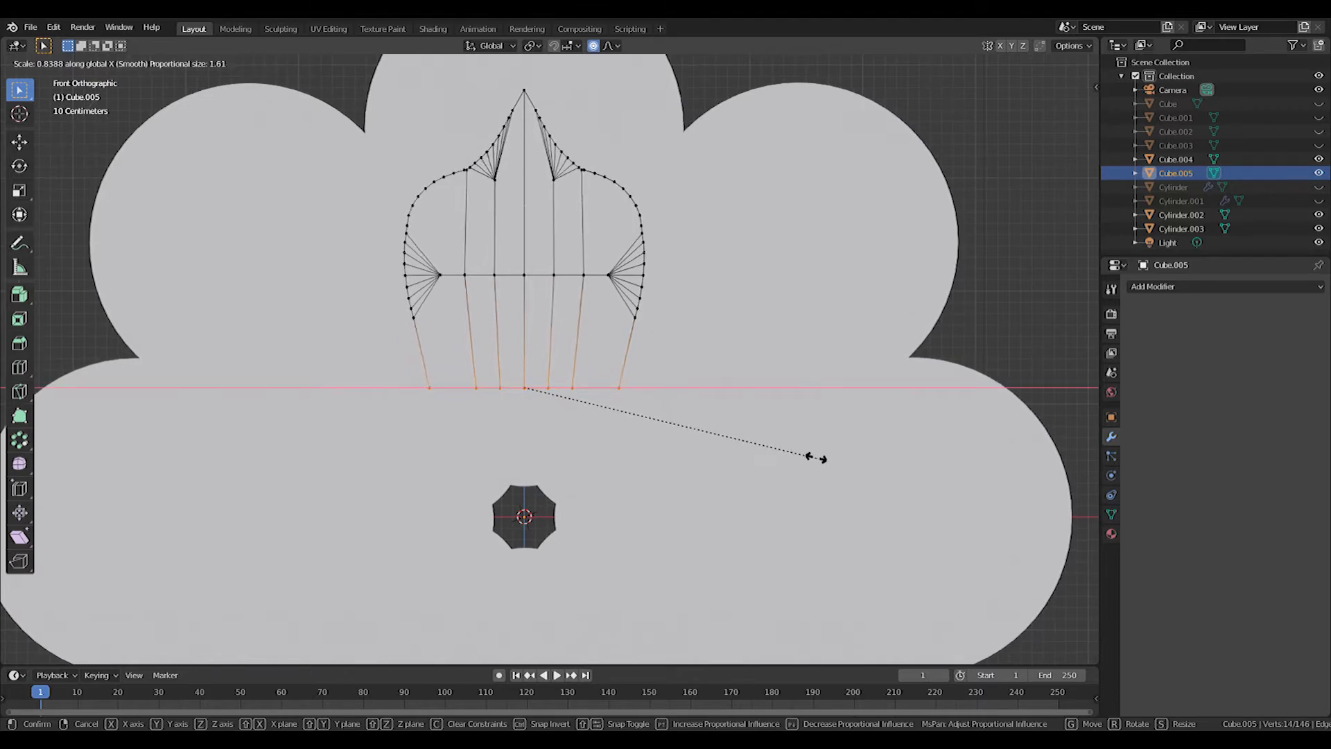
scroll(776, 448, down, 3)
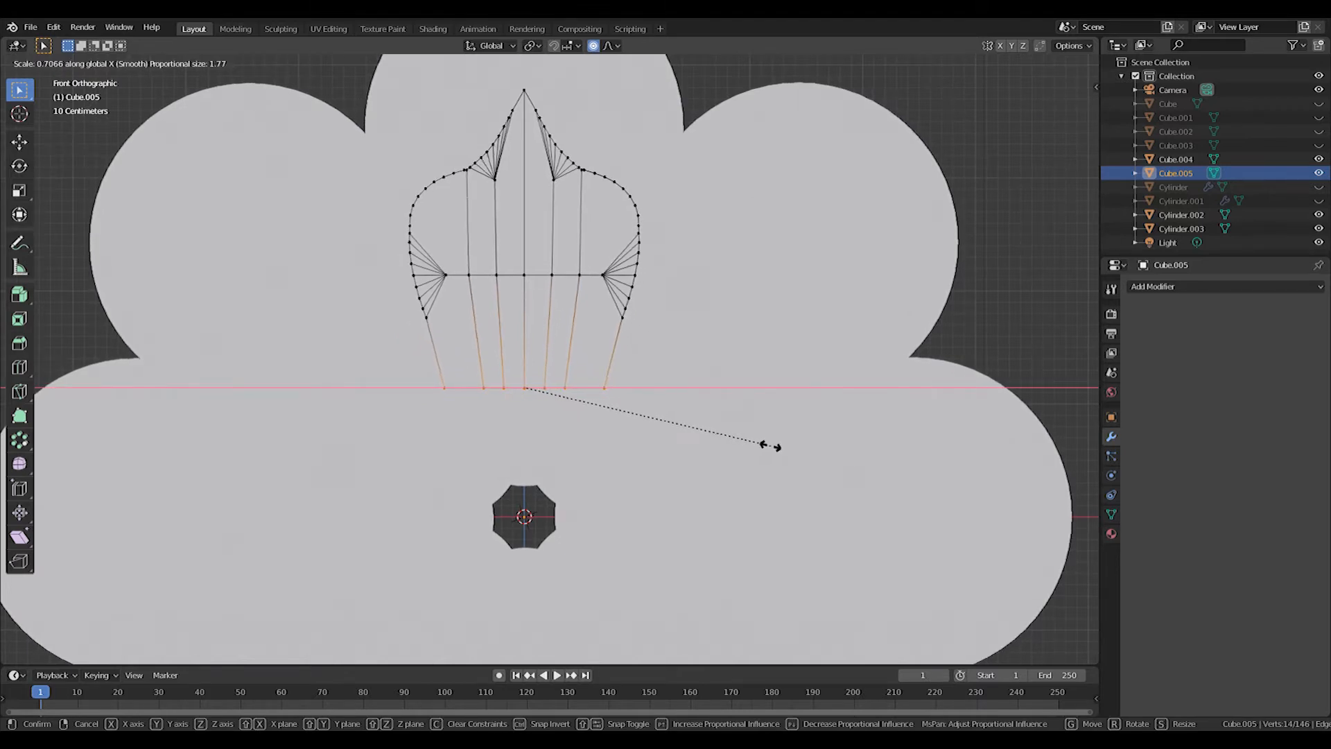
click(740, 442)
Lower the petal's pointed tip about 0.42 m along Z with smooth proportional editing at size 1.00
middle_drag(741, 442, 631, 322)
key(KP_1)
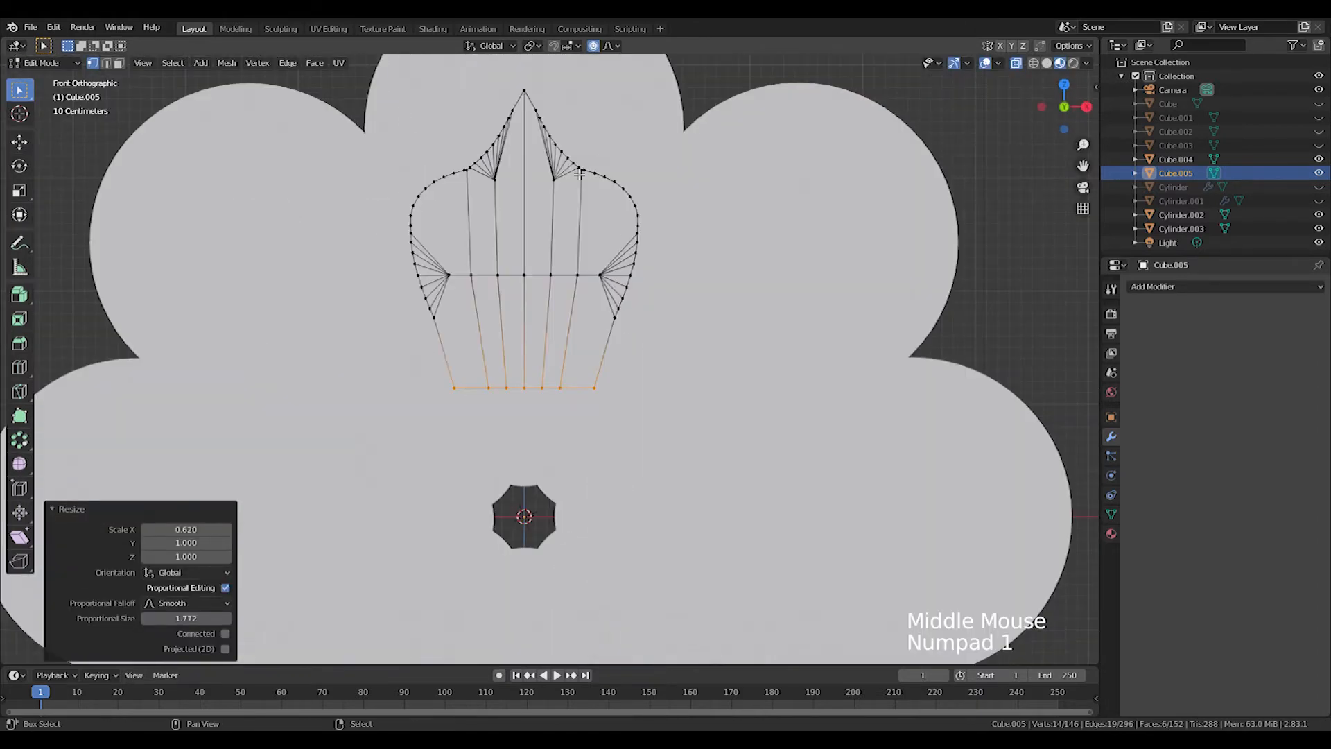
shift+middle_drag(579, 175, 562, 220)
click(526, 135)
key(g)
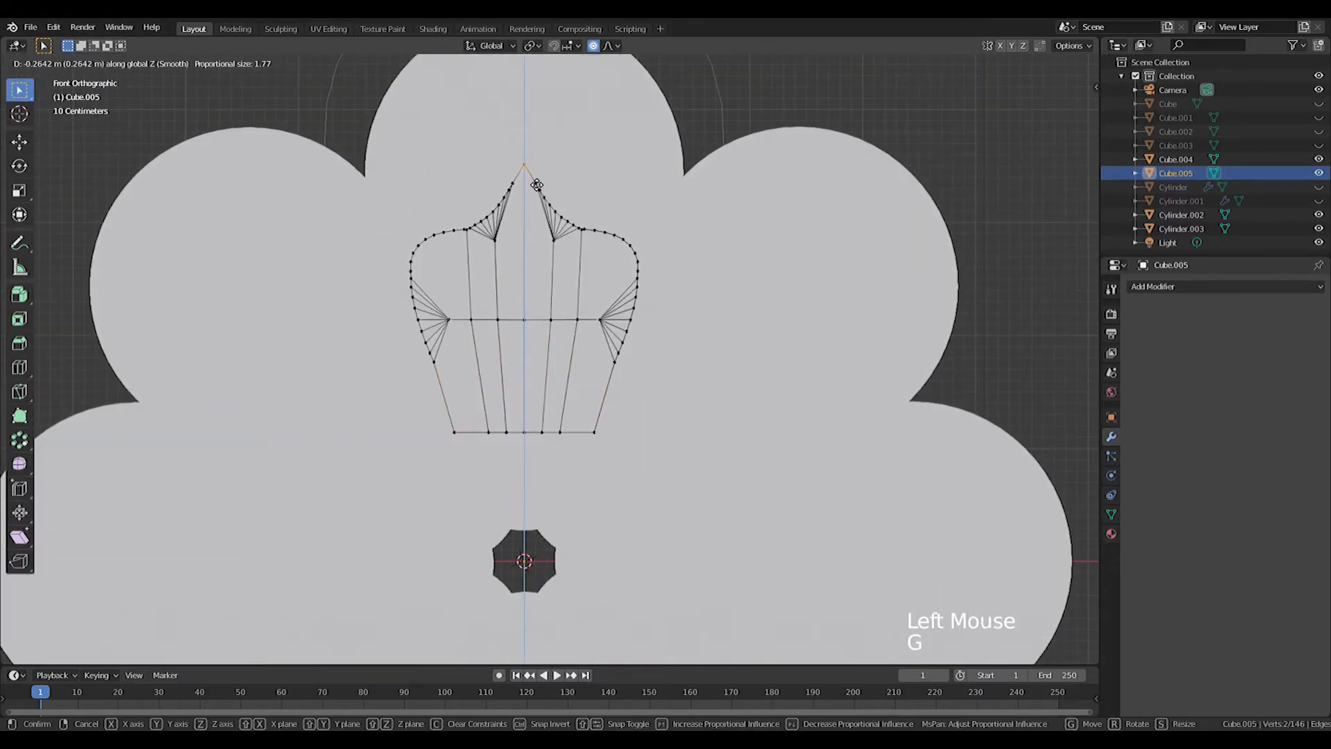
scroll(537, 185, up, 5)
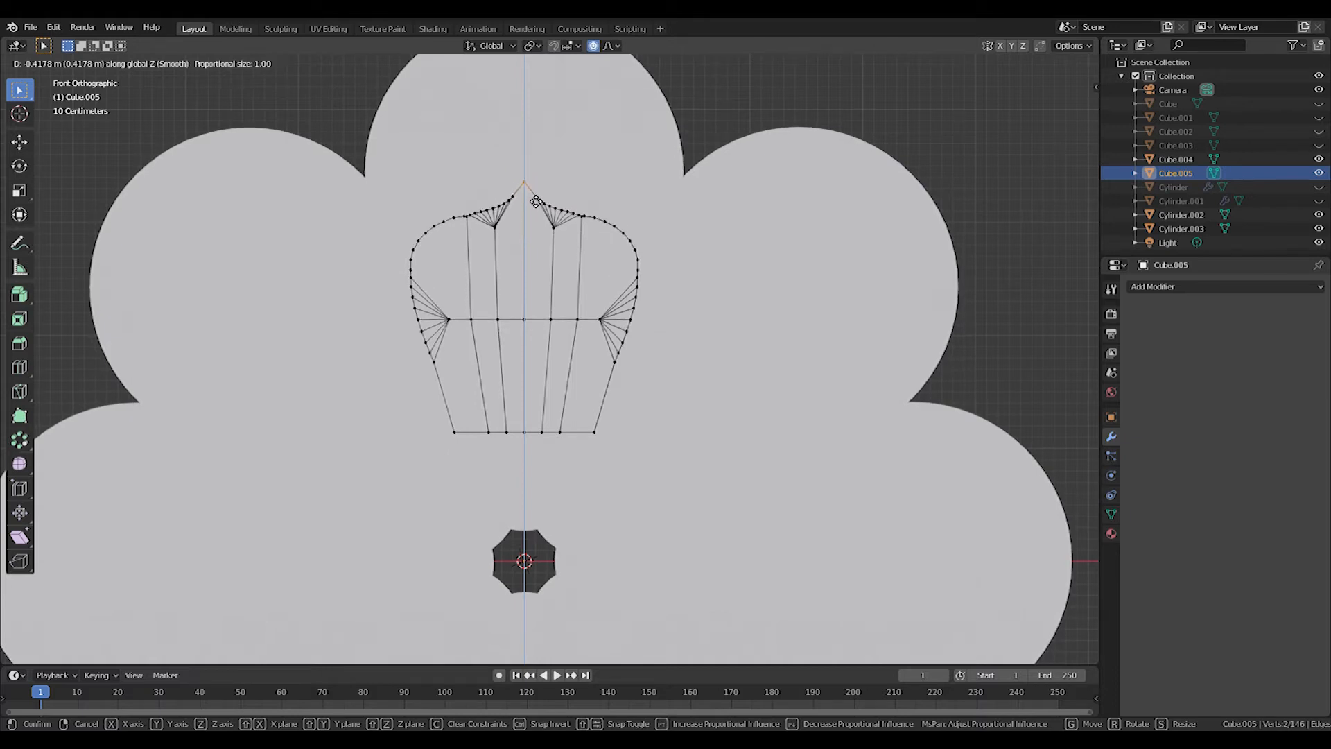
key(Tab)
Scale the petal object down to 0.648 and shrink it a second time toward the flower's centre
middle_drag(485, 267, 546, 264)
key(KP_1)
key(z)
key(s)
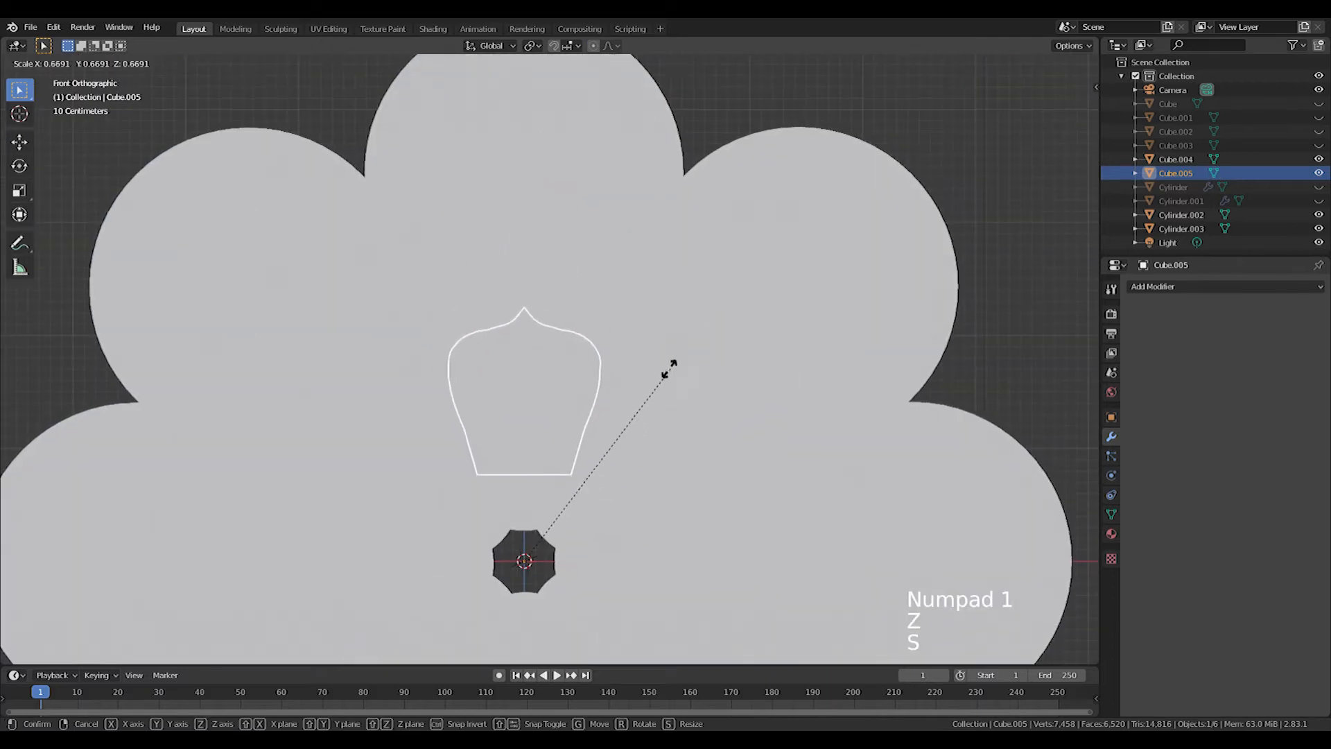
click(630, 376)
middle_drag(630, 376, 663, 388)
key(s)
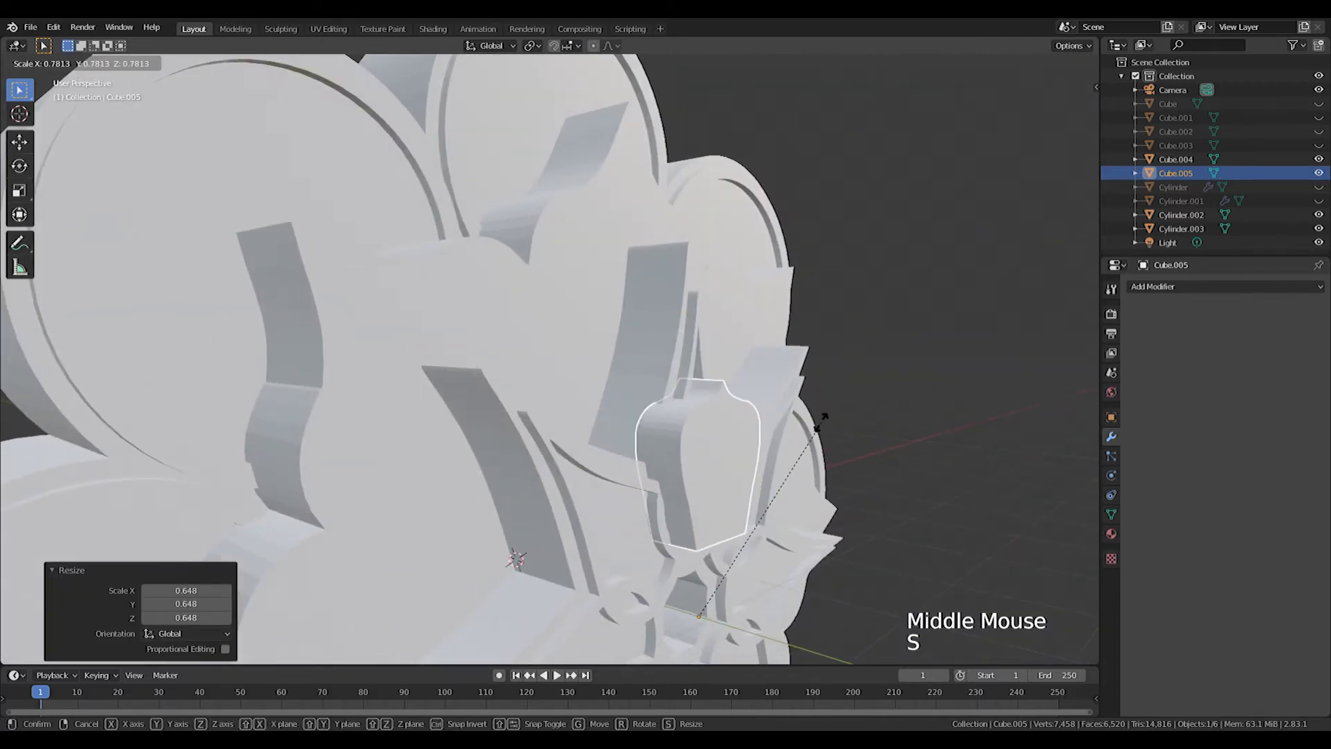
click(753, 435)
In wireframe front view, scale the petal to 1.069 and rotate it 21.9° around the flower's centre
key(KP_1)
key(z)
click(630, 432)
shift+middle_drag(630, 442, 653, 371)
key(s)
click(654, 365)
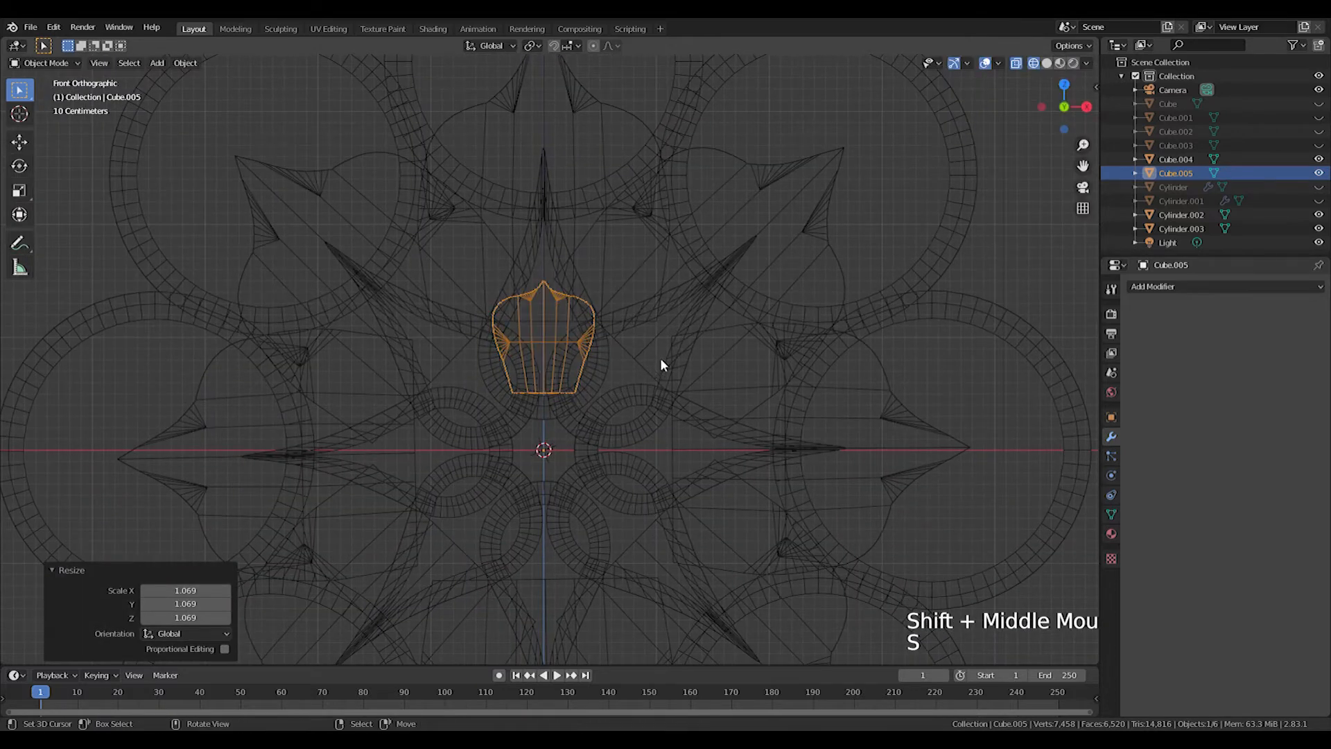
key(r)
click(714, 399)
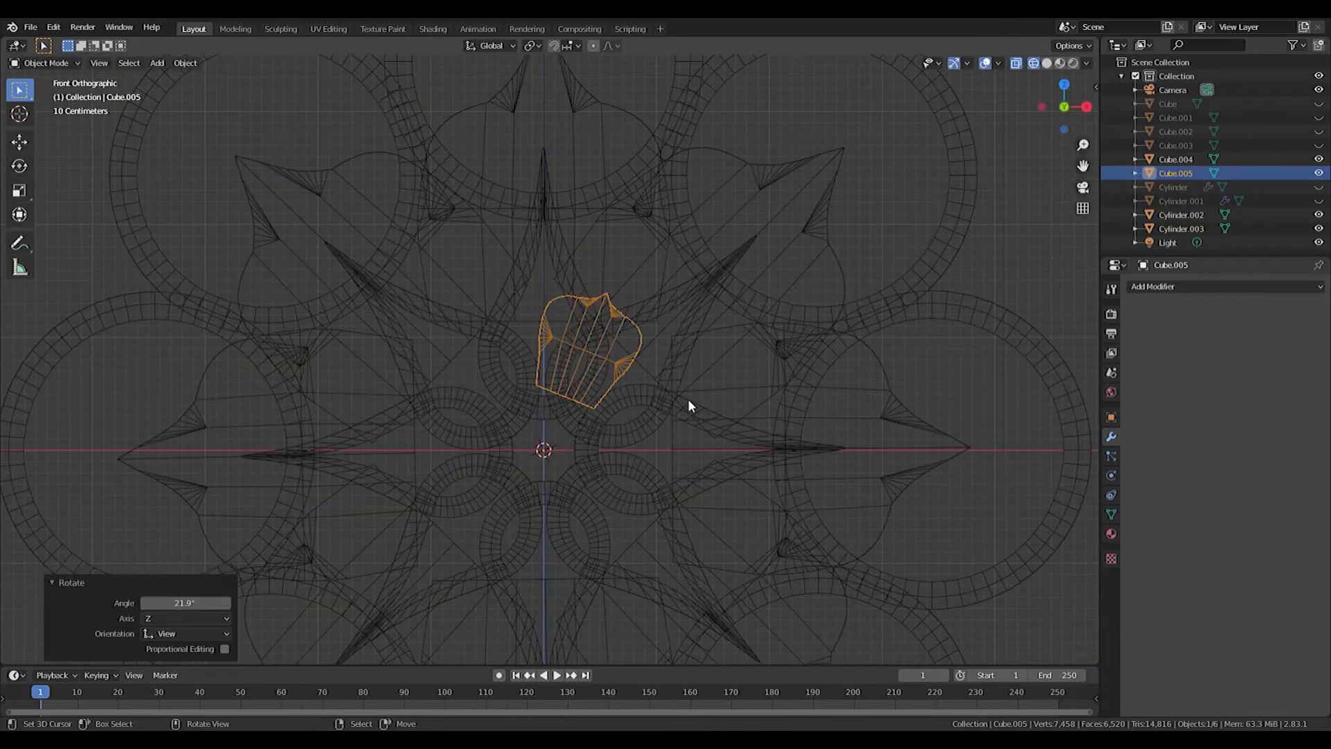
Try enlarging the petal object to about 1.11, and undo that scaling
shift+middle_drag(710, 398, 659, 371)
key(s)
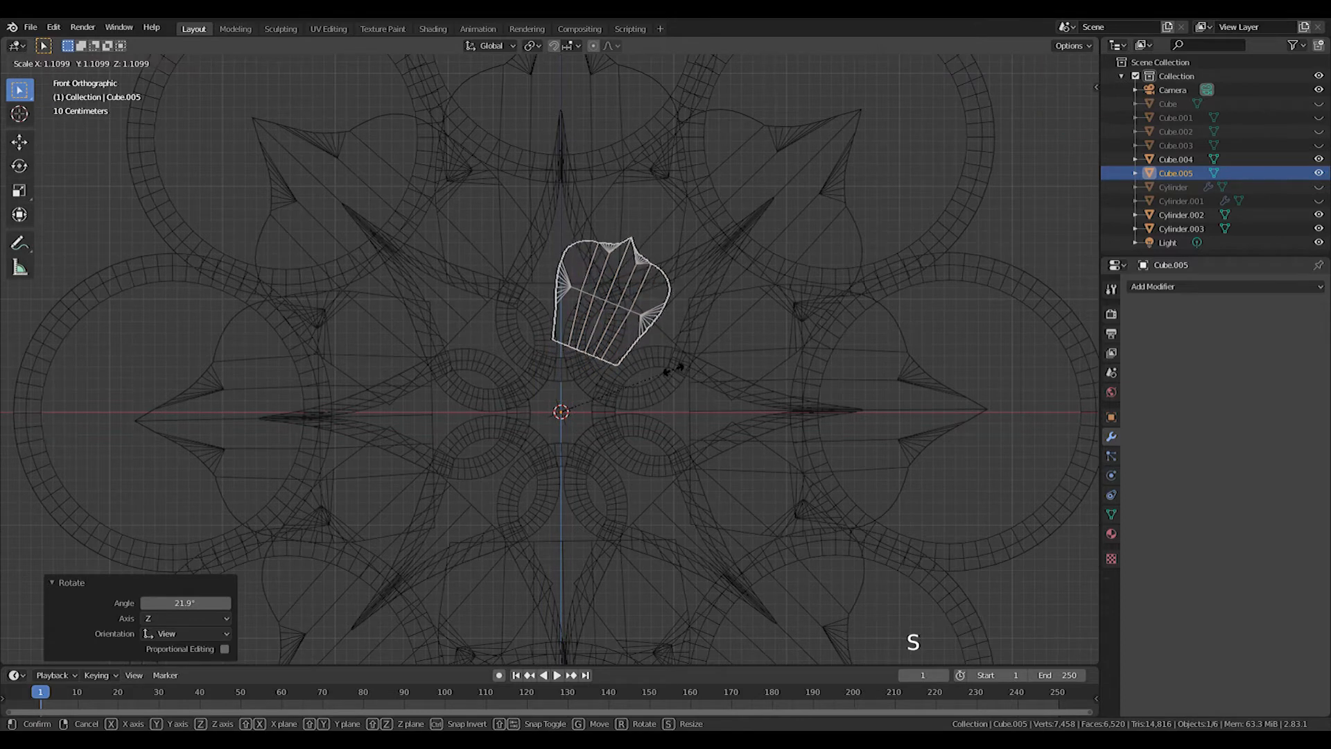
click(672, 368)
key(Tab)
key(a)
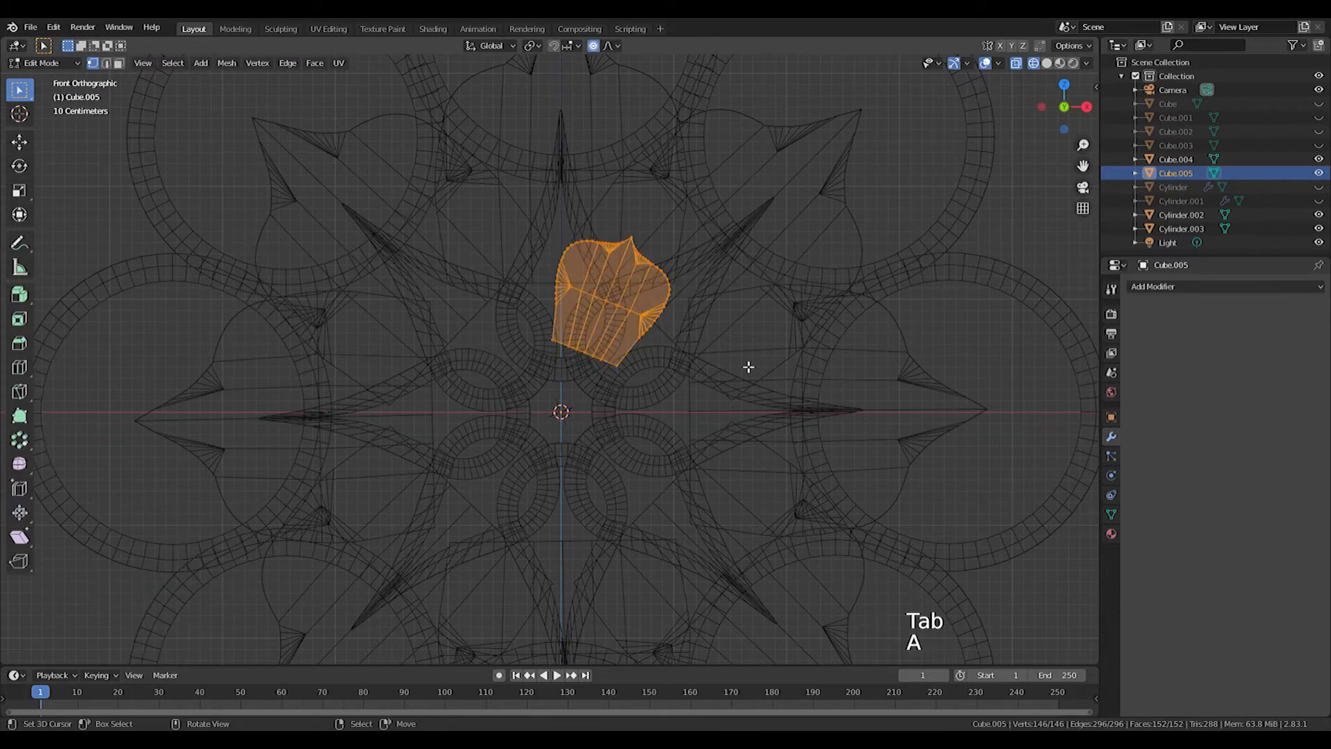
key(Tab)
key(ctrl+z)
key(ctrl+z)
key(ctrl+z)
key(ctrl+z)
Scale the whole petal mesh to 1.078 in Edit Mode
key(Tab)
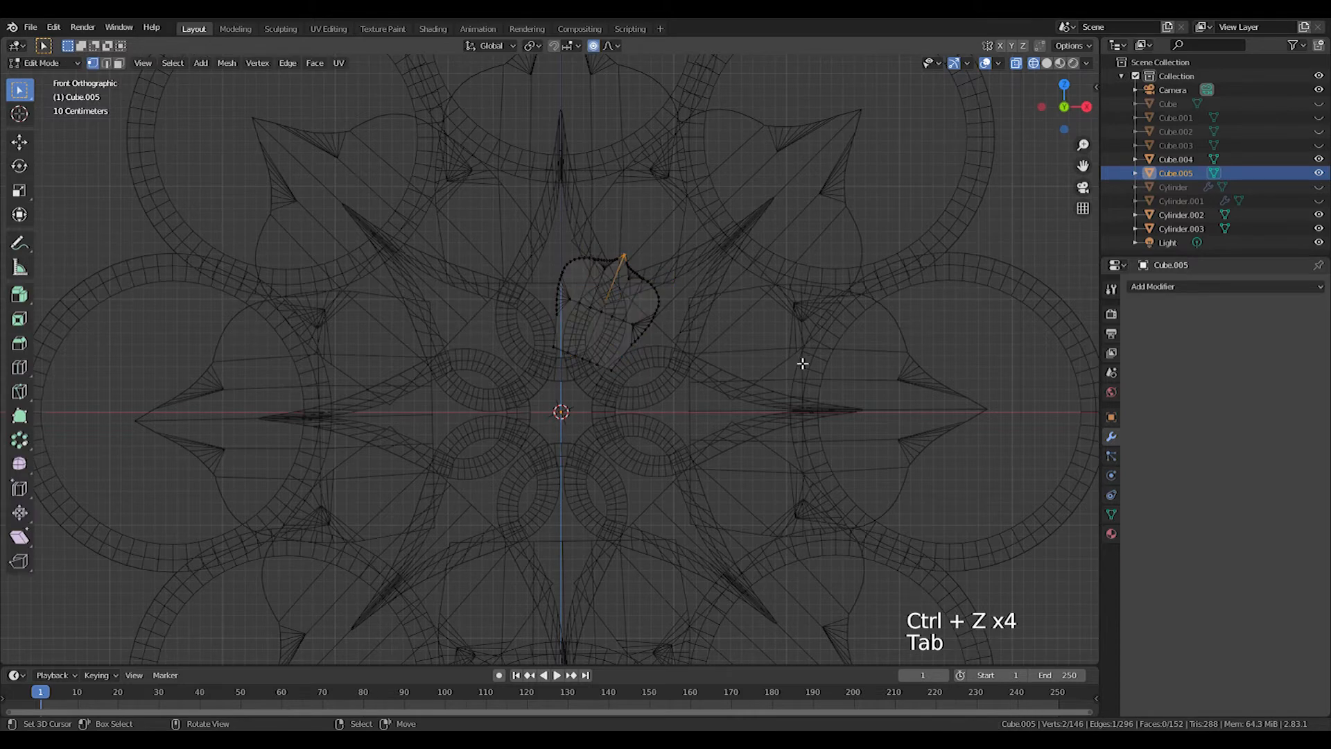
key(a)
key(s)
click(807, 368)
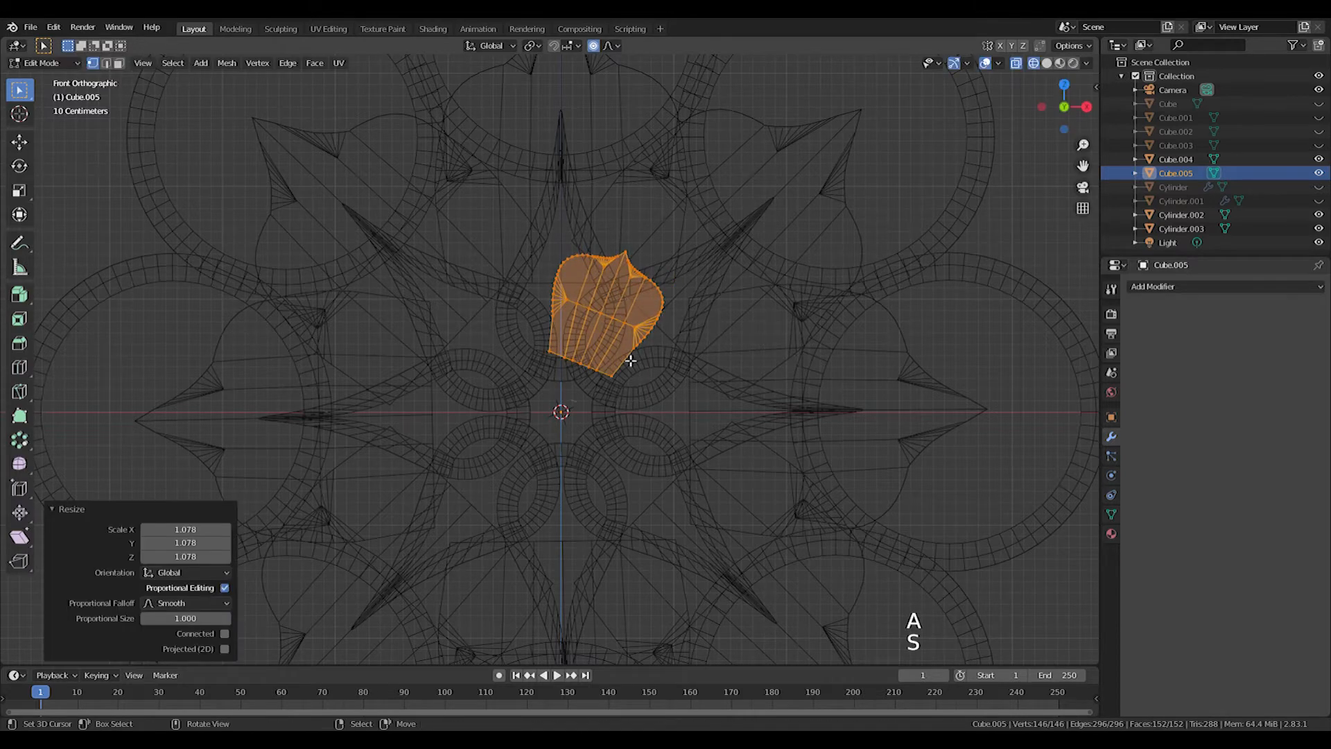
Try spinning the petal mesh around the flower's centre in 7 steps over 315°, and undo the spin
click(20, 439)
drag(670, 495, 790, 409)
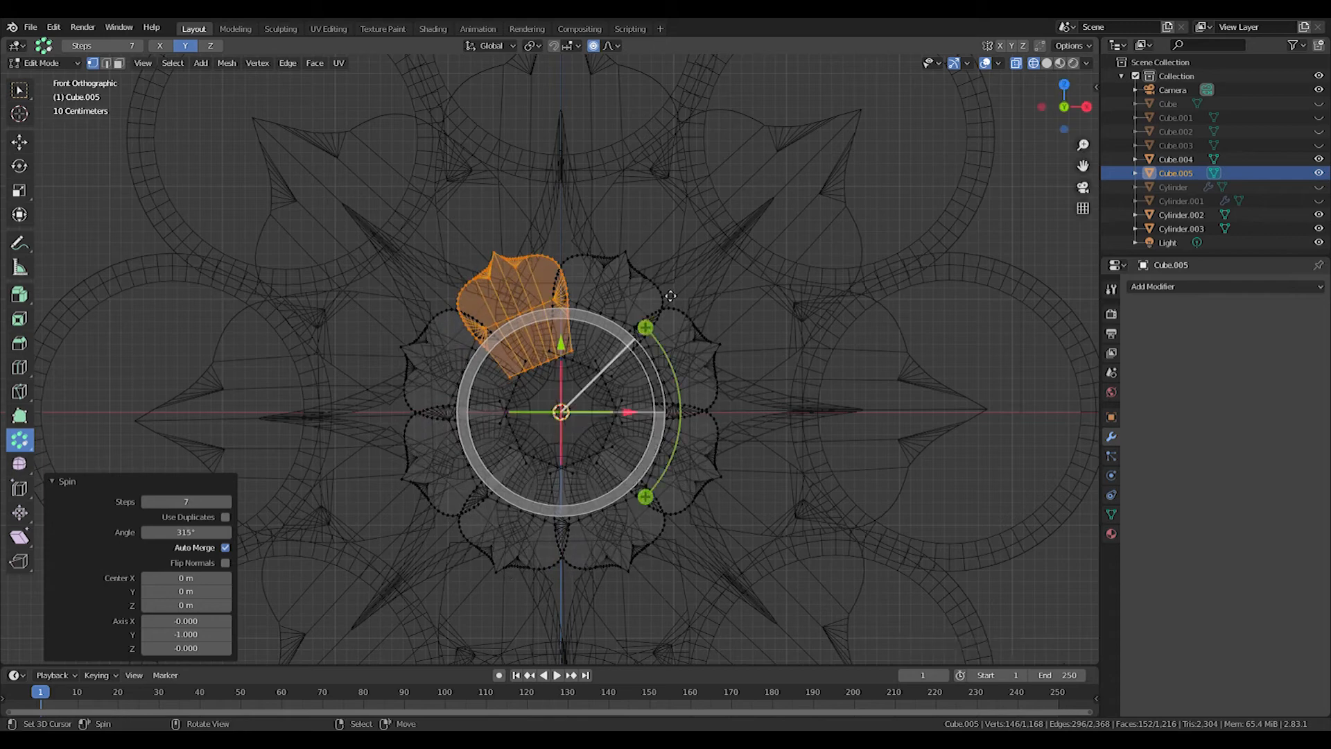
key(Tab)
mouse_move(588, 406)
middle_down()
mouse_move(652, 414)
mouse_move(606, 410)
middle_up()
key(ctrl+z)
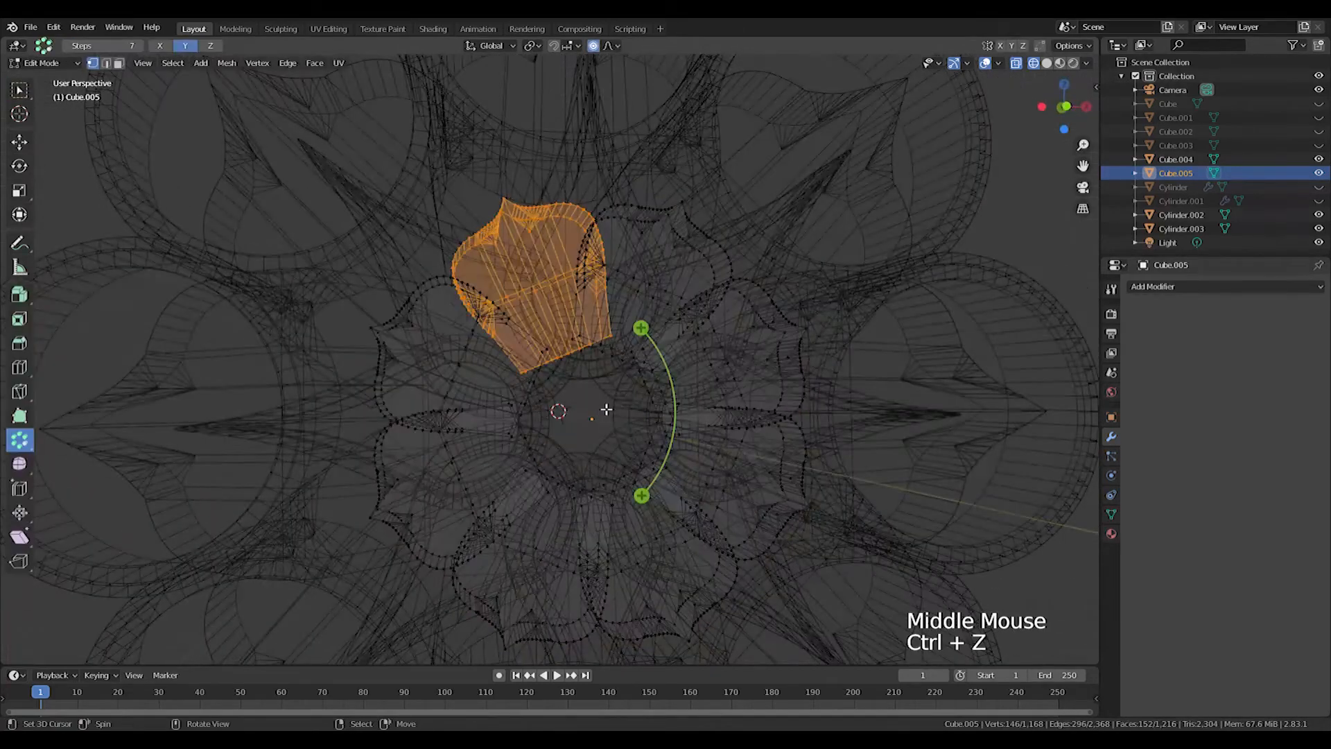
key(ctrl+z)
Add a 64-vertex cylinder with 1 m radius and 2 m depth to the petal mesh
key(KP_1)
scroll(607, 410, up, 3)
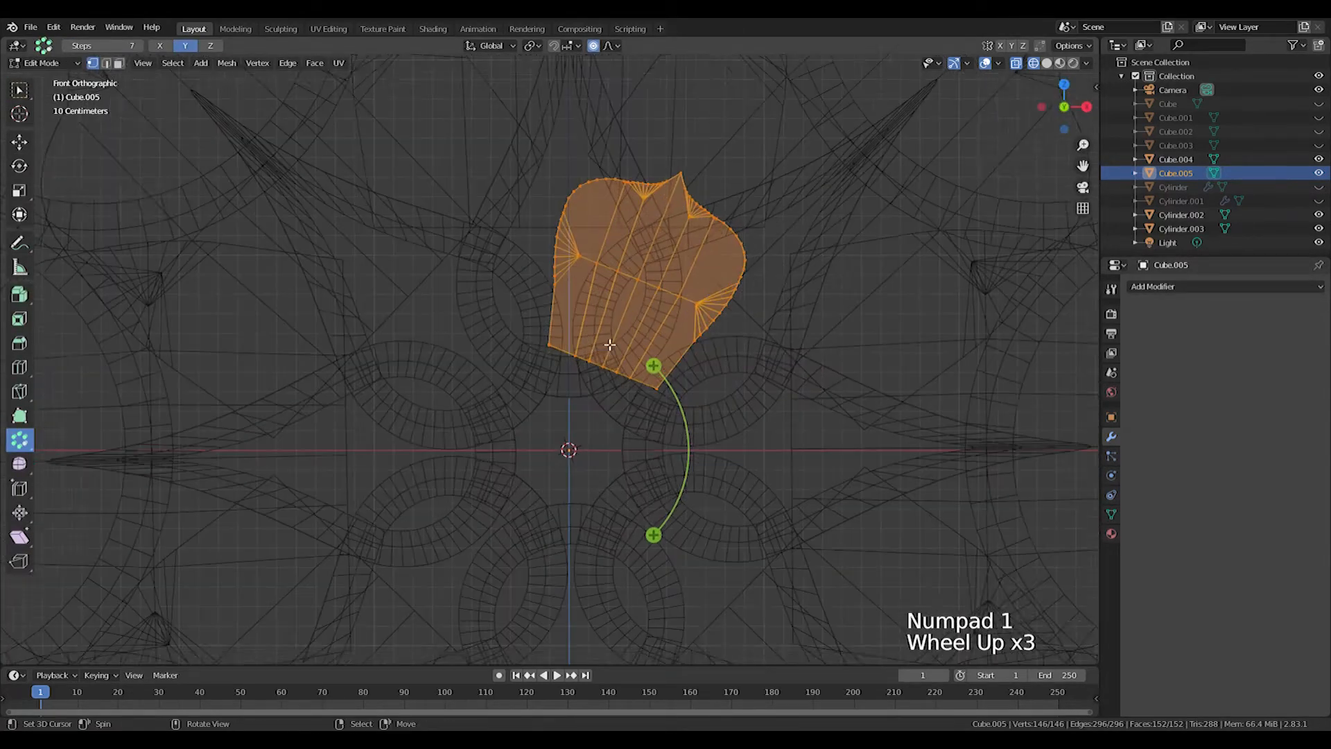
shift+middle_drag(607, 410, 509, 478)
key(shift+a)
click(548, 291)
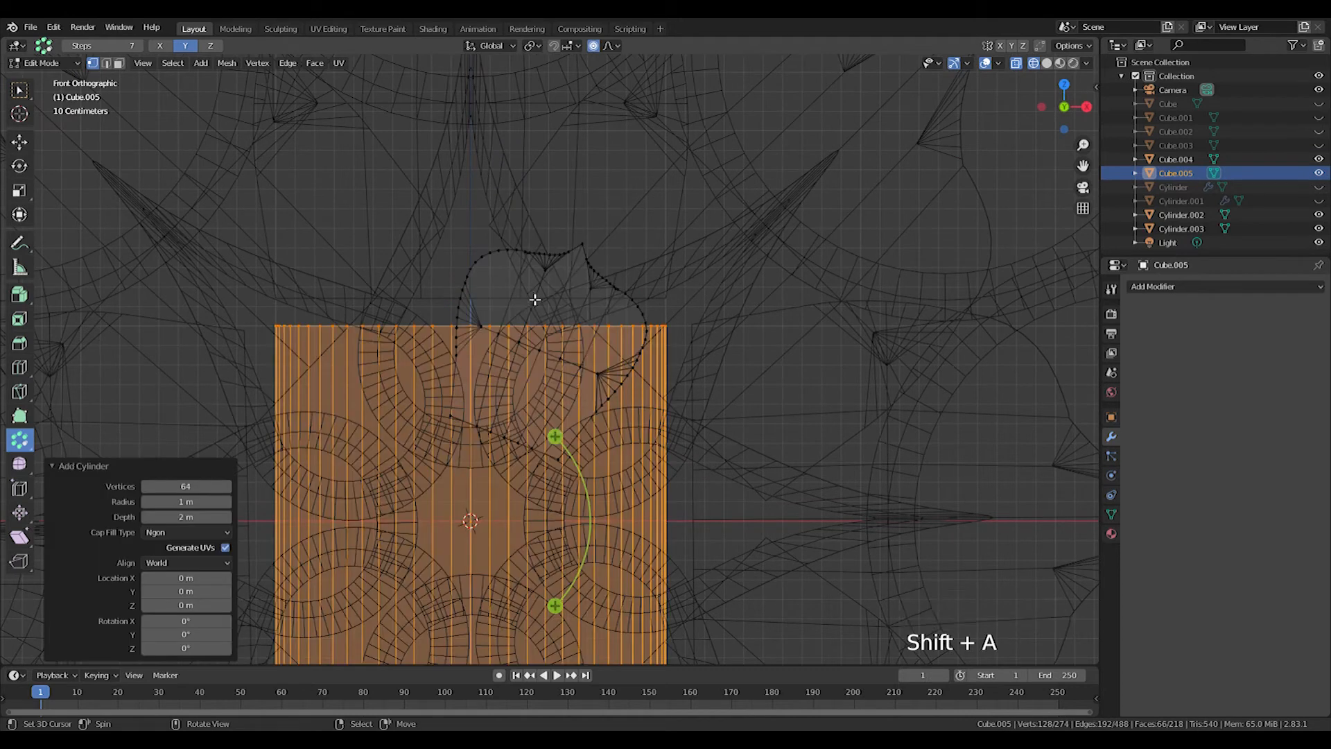
Try rotating the cylinder 90° about X with proportional editing on, and undo the rotation
key(r)
key(x)
key(9)
key(0)
key(Return)
key(g)
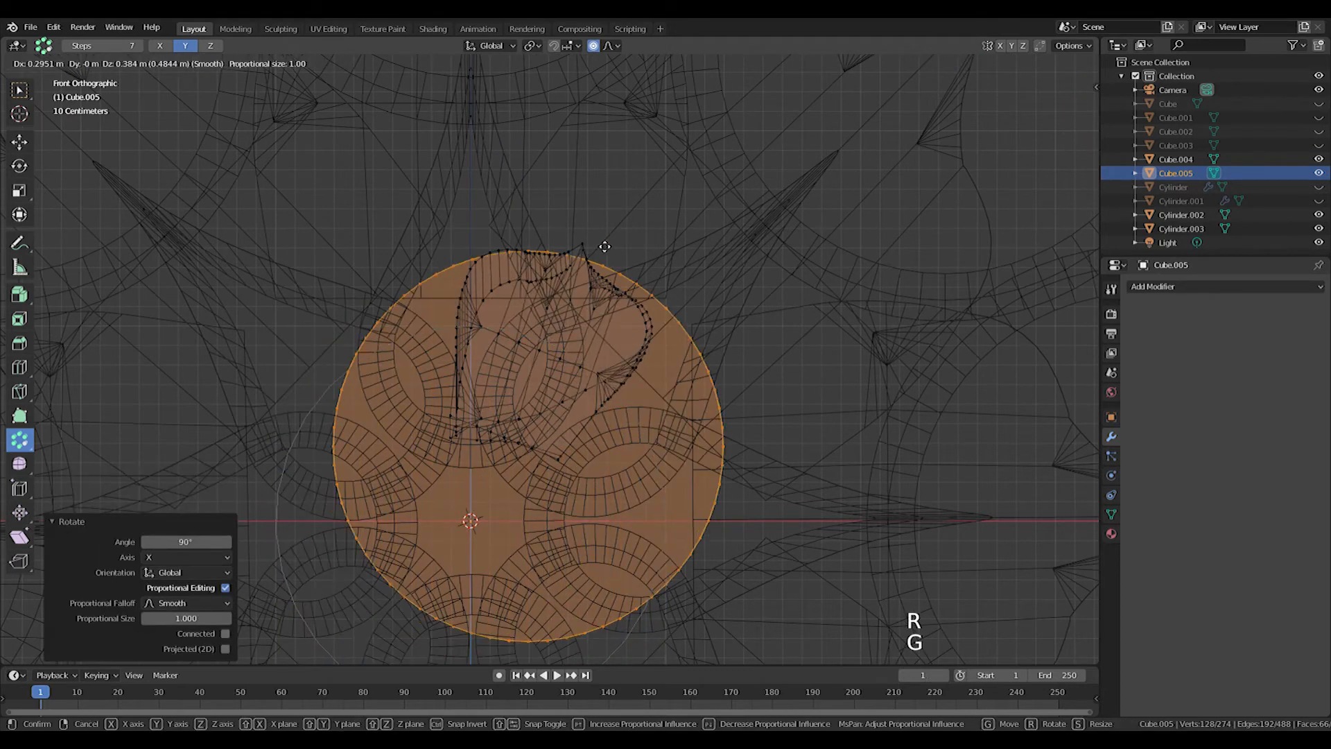
right_click(630, 185)
key(ctrl+z)
Turn off proportional editing and rotate the new cylinder 90° about X
click(591, 47)
key(r)
key(x)
key(9)
key(0)
key(Return)
Scale the cylinder to 0.061 and place it as a small stud just below the petal's tip
key(s)
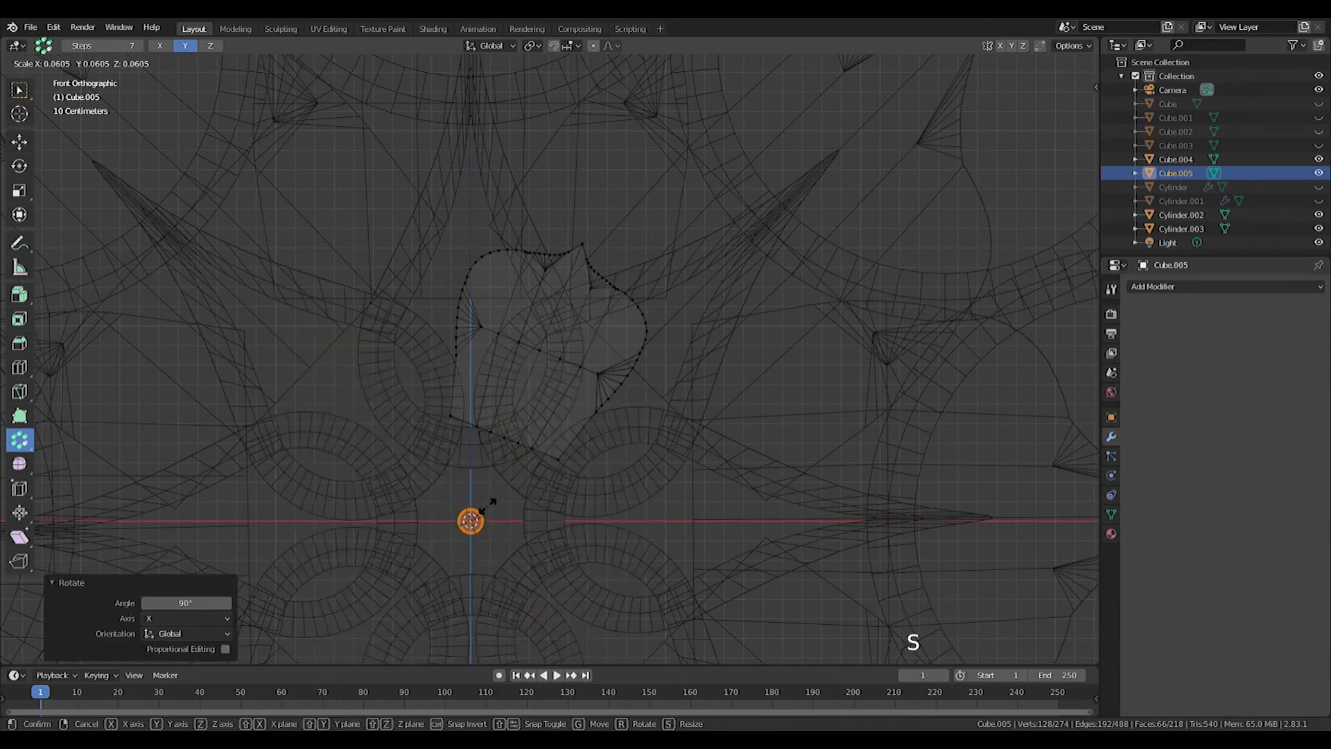
click(490, 510)
key(g)
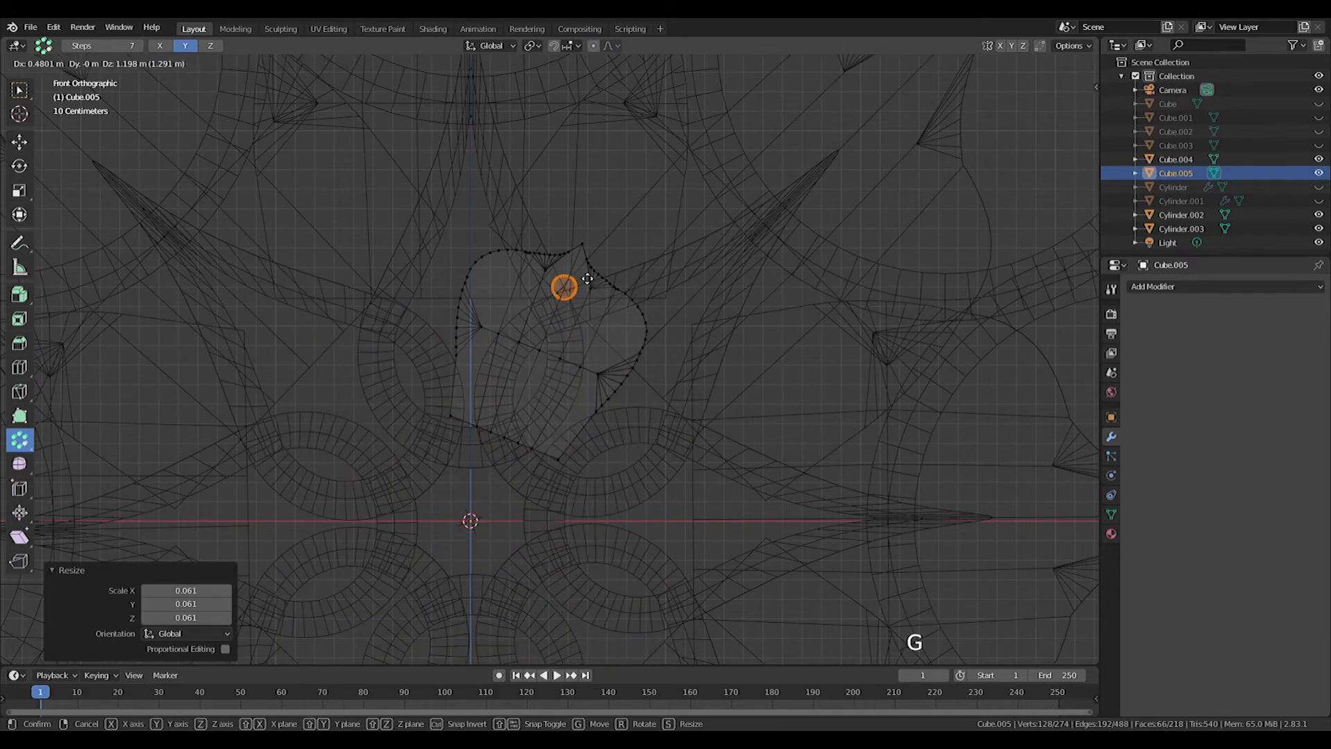
click(587, 278)
Spin the petal and its stud around the flower's centre into a ring of eight, and return to shaded display
scroll(595, 350, down, 1)
key(a)
click(572, 590)
mouse_move(572, 590)
mouse_down()
mouse_move(644, 497)
mouse_move(657, 505)
mouse_move(626, 448)
mouse_up()
key(Tab)
middle_drag(626, 448, 554, 447)
key(z)
click(579, 534)
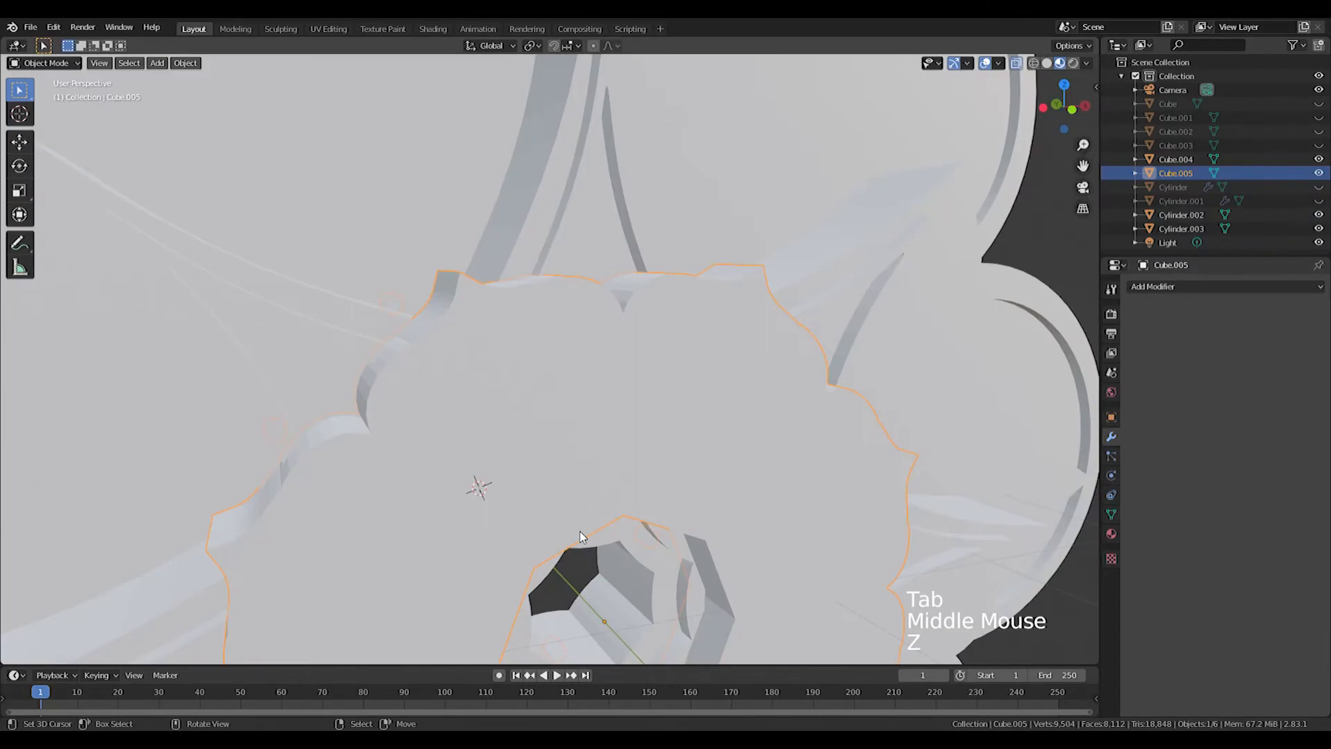
Select the eight small studs and move them along Y until they protrude from the front of the petals
scroll(580, 531, down, 4)
key(Tab)
middle_drag(579, 531, 462, 262)
drag(461, 262, 485, 291)
key(ctrl+z)
click(20, 90)
drag(435, 223, 621, 537)
key(g)
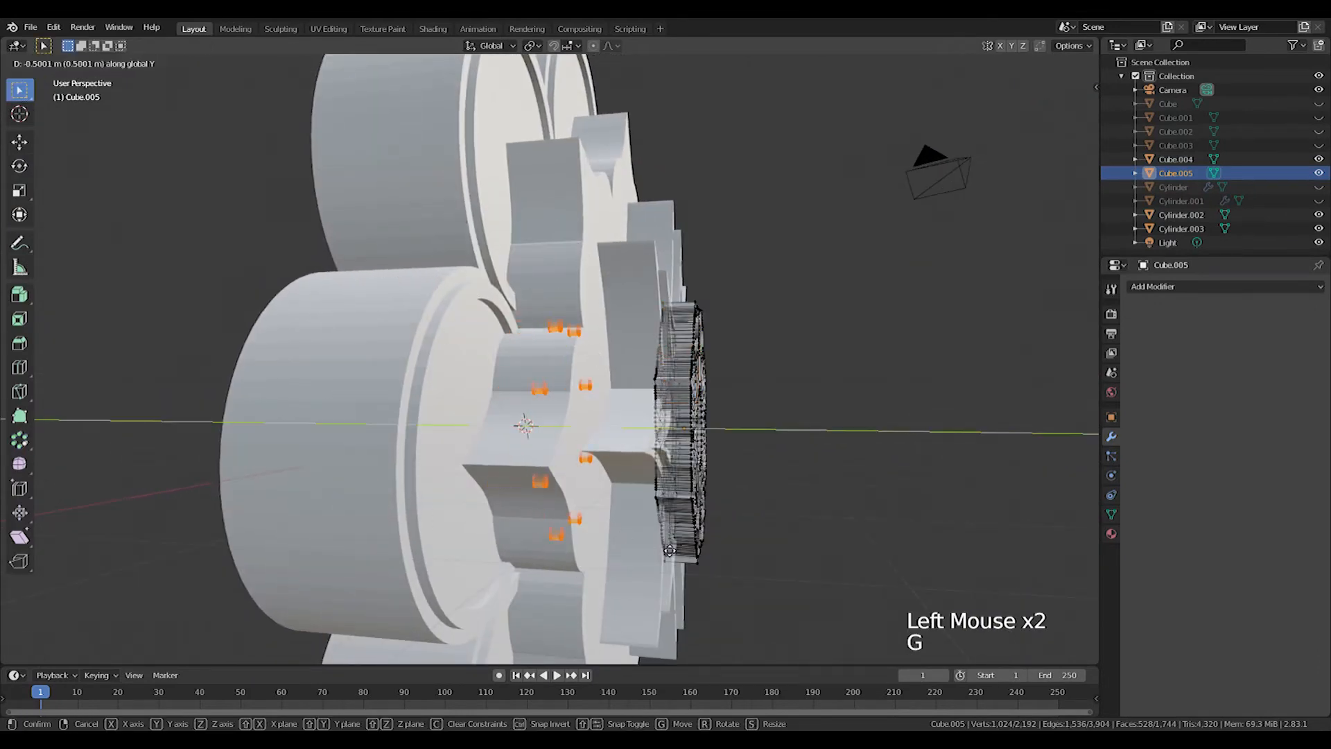
click(798, 555)
key(Tab)
Examine the studded petal ring from the front and at an angle
middle_drag(830, 537, 737, 431)
scroll(716, 526, down, 2)
key(KP_1)
scroll(682, 449, up, 2)
scroll(589, 353, up, 3)
key(g)
right_click(749, 435)
middle_drag(876, 463, 790, 444)
middle_drag(832, 447, 804, 442)
Add a separate 64-vertex cylinder at the flower's centre and rotate it 90° about X
key(KP_1)
key(shift+a)
mouse_move(804, 442)
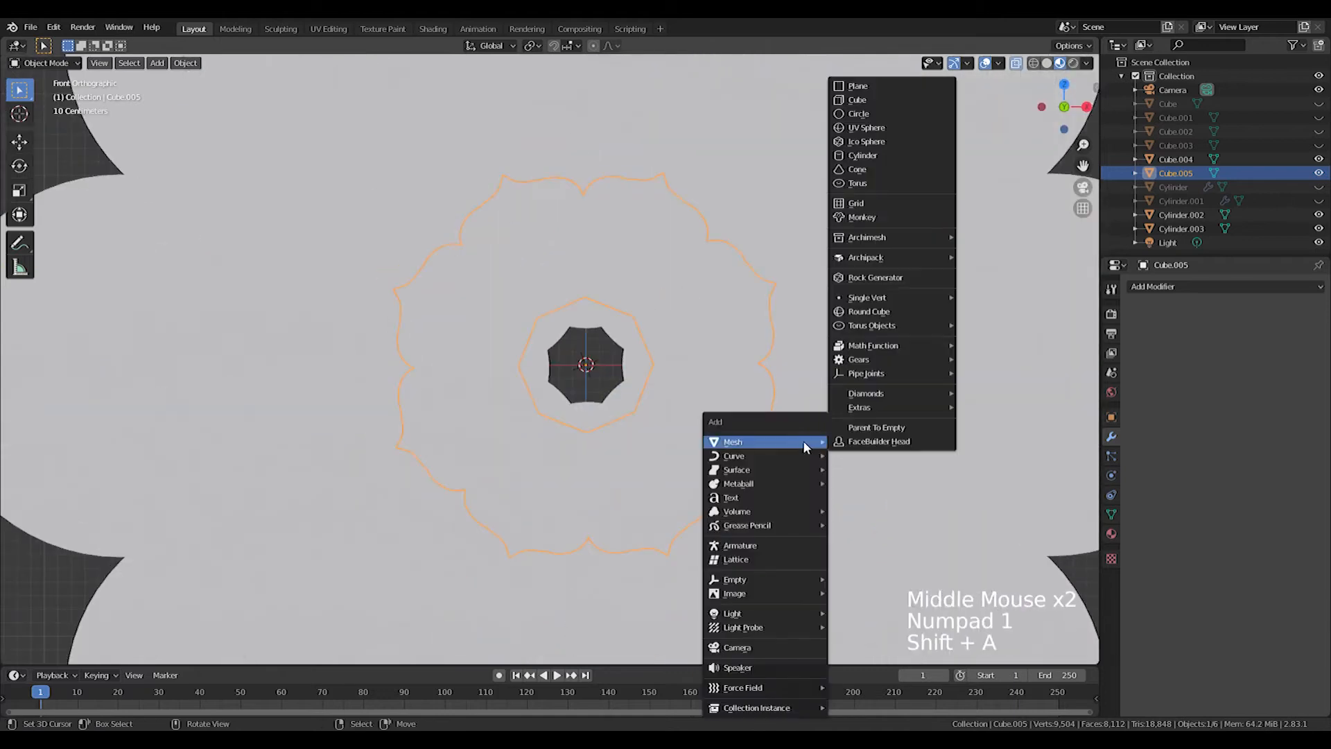
click(856, 156)
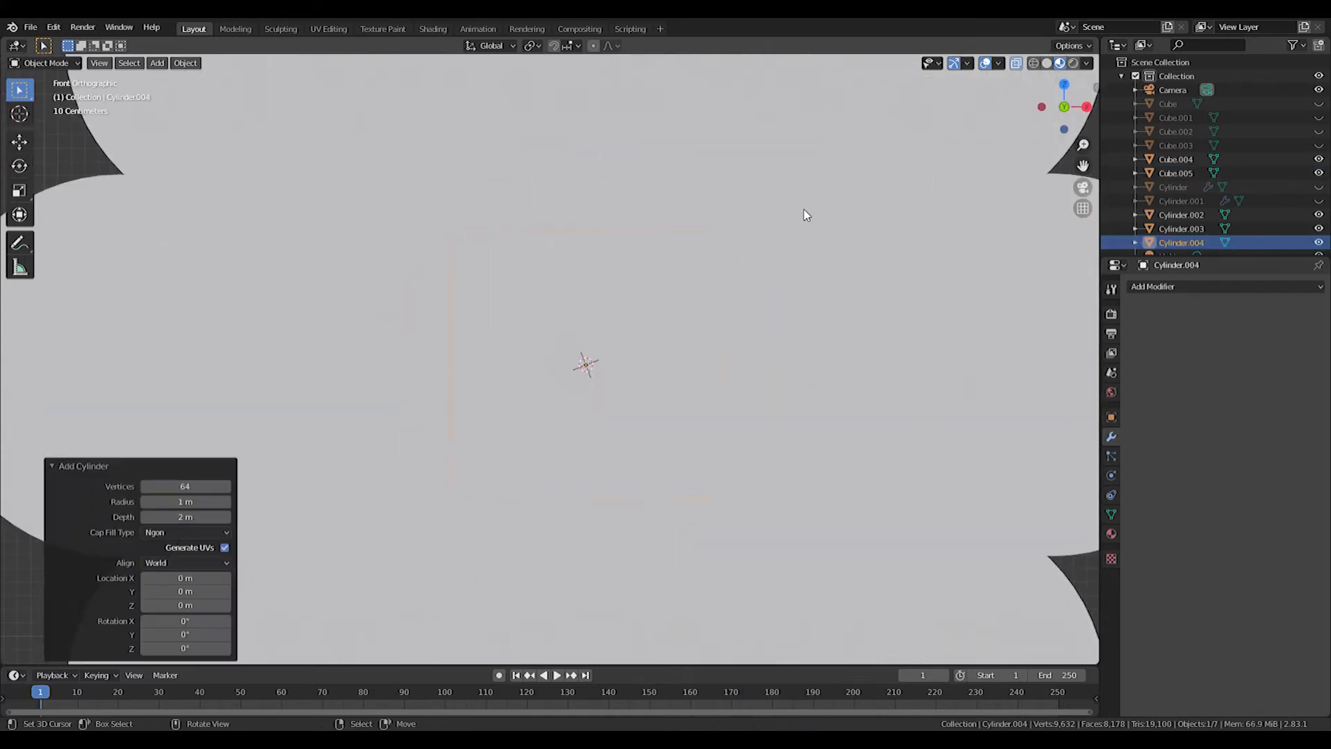
scroll(669, 318, down, 3)
key(r)
key(x)
key(9)
key(0)
key(Return)
Move the central cylinder 2.152 m forward along negative Y, and pull it partway back toward the petals
middle_drag(668, 319, 673, 442)
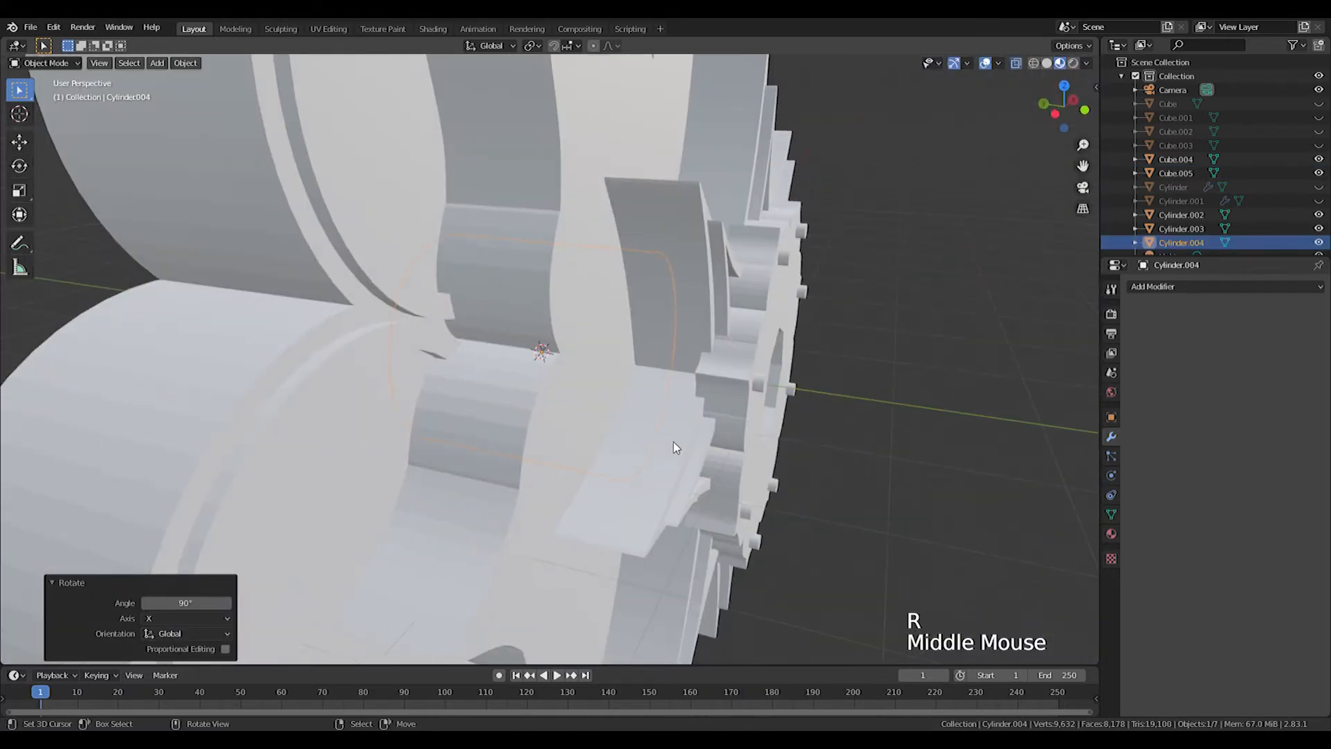
key(g)
click(988, 492)
key(g)
click(957, 471)
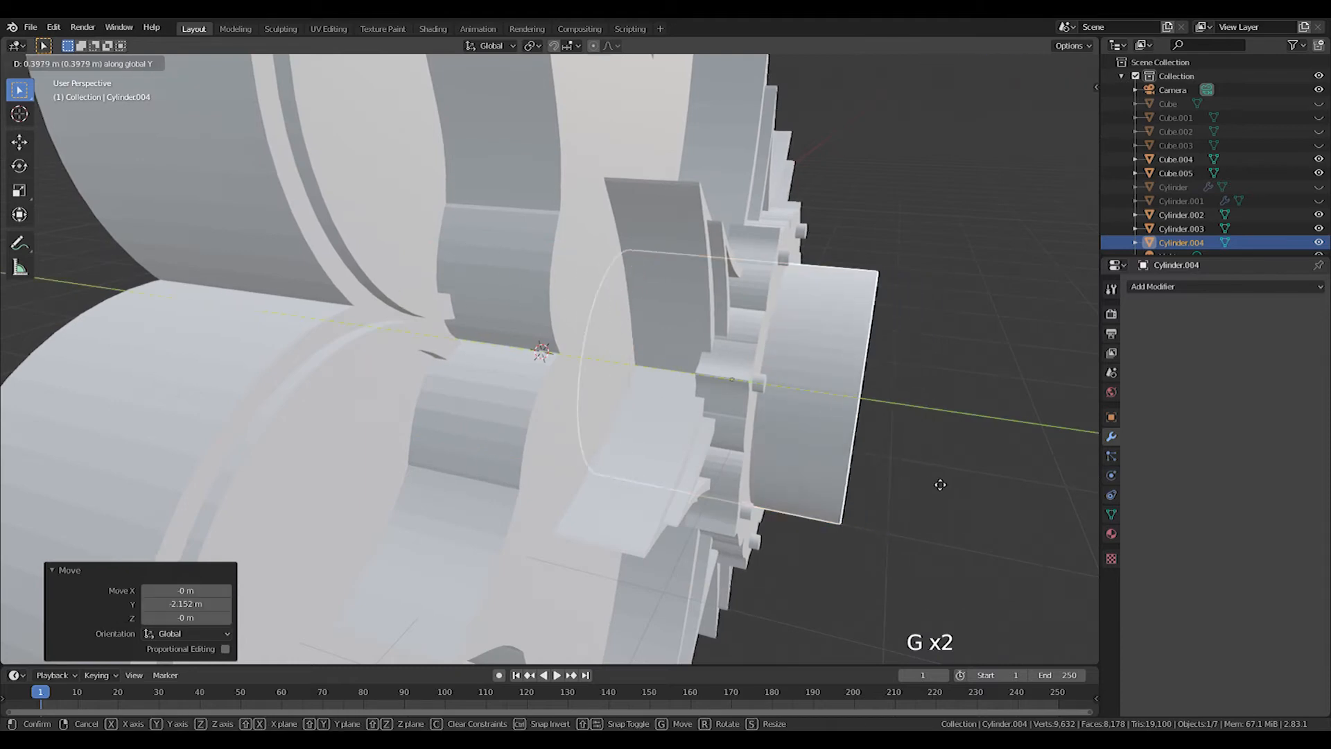
Shrink the central cylinder uniformly in wireframe front view so it fits inside the stud ring, and restore shaded display
middle_drag(956, 472, 910, 438)
key(KP_1)
key(z)
click(797, 436)
key(s)
click(652, 418)
middle_drag(652, 418, 634, 416)
key(z)
click(662, 492)
Extrude the central cylinder's front face in place and scale it to 0.85 to form a rim
mouse_move(662, 492)
middle_down()
mouse_move(698, 501)
mouse_move(635, 475)
middle_up()
key(Tab)
scroll(697, 500, up, 2)
click(118, 63)
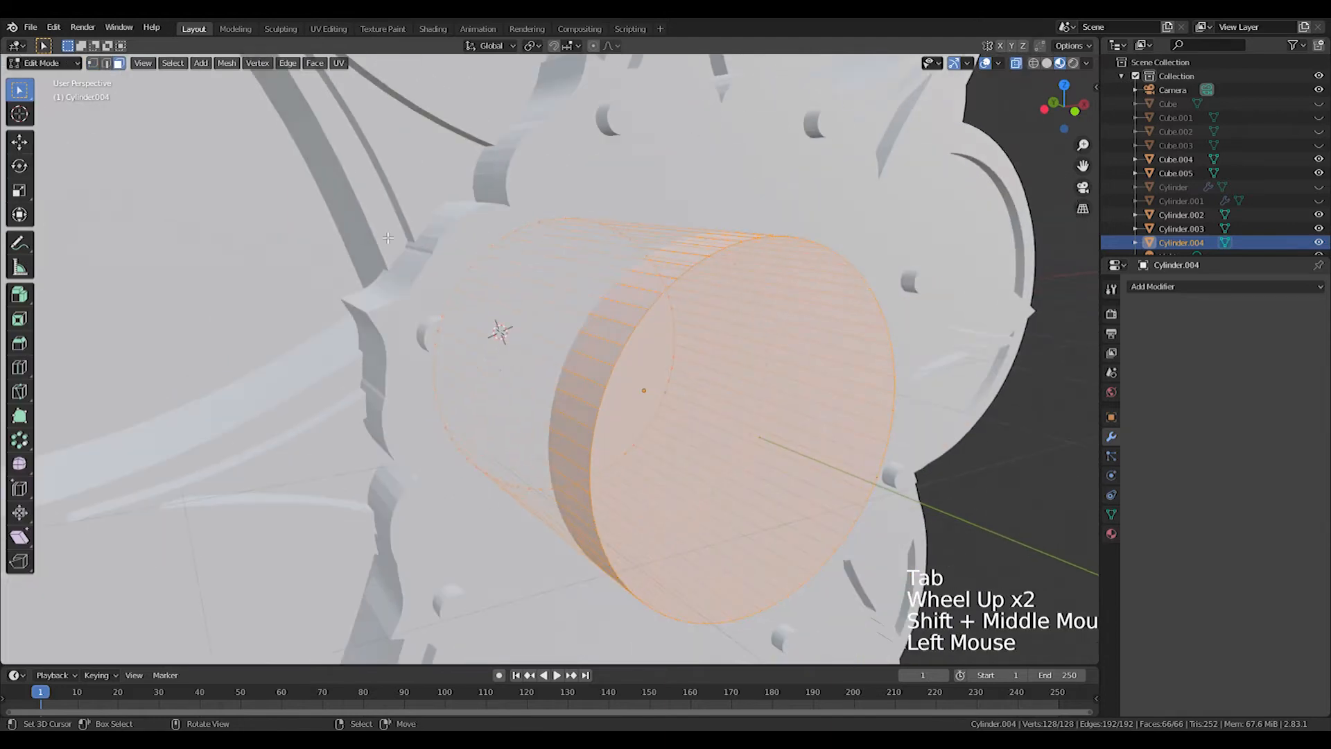
right_click(766, 439)
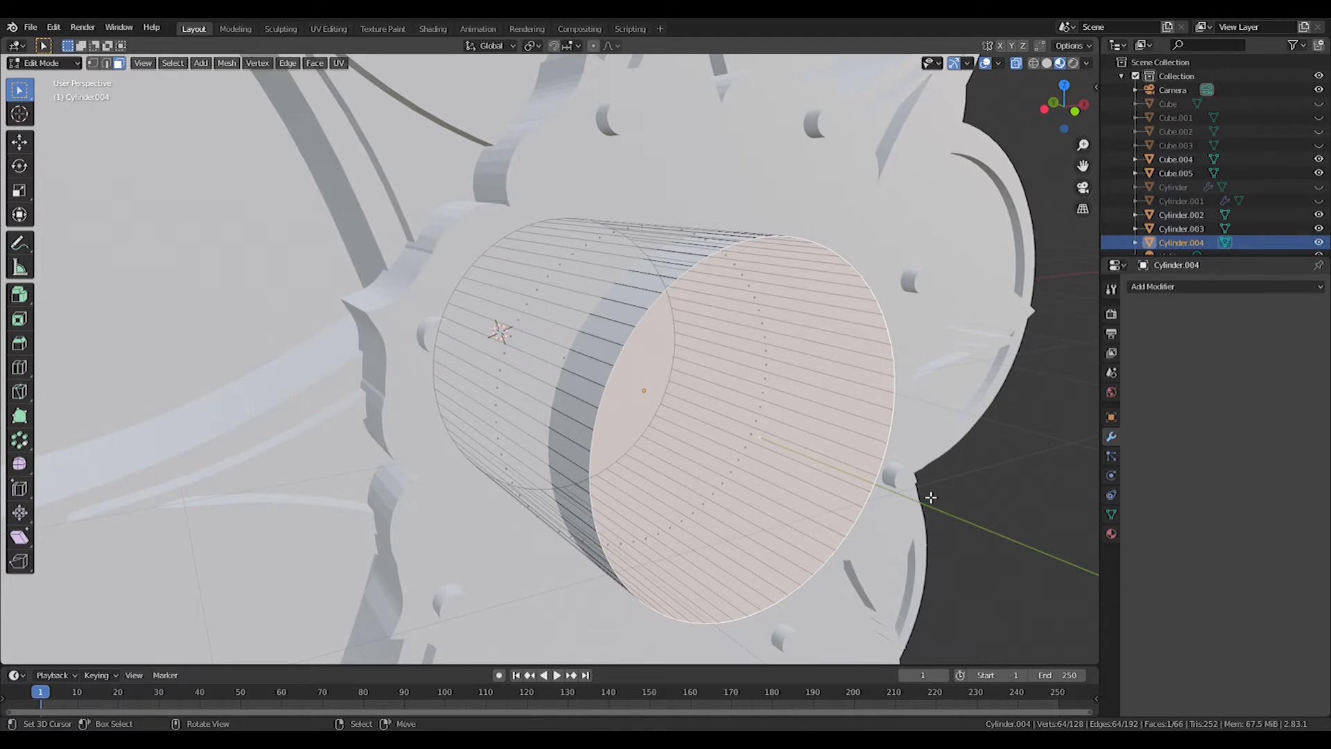
key(s)
right_click(909, 485)
key(e)
right_click(912, 486)
key(s)
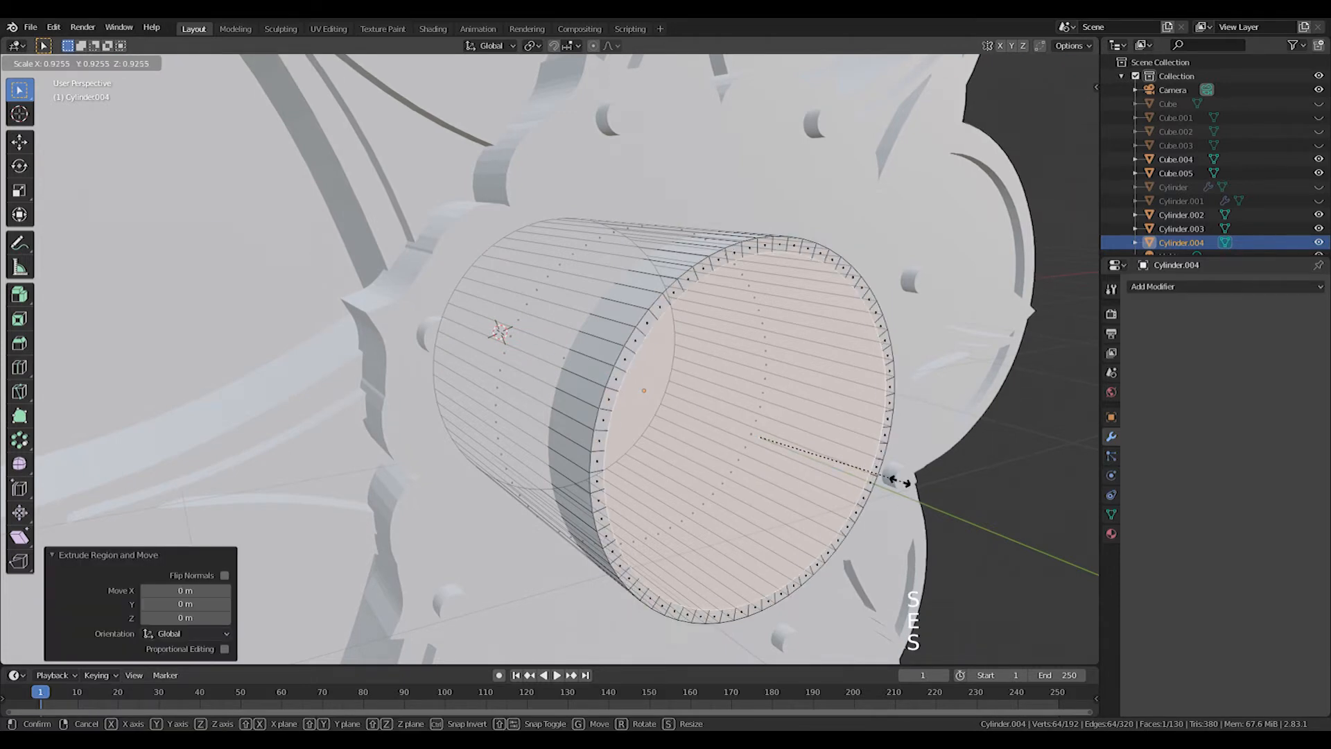
click(891, 477)
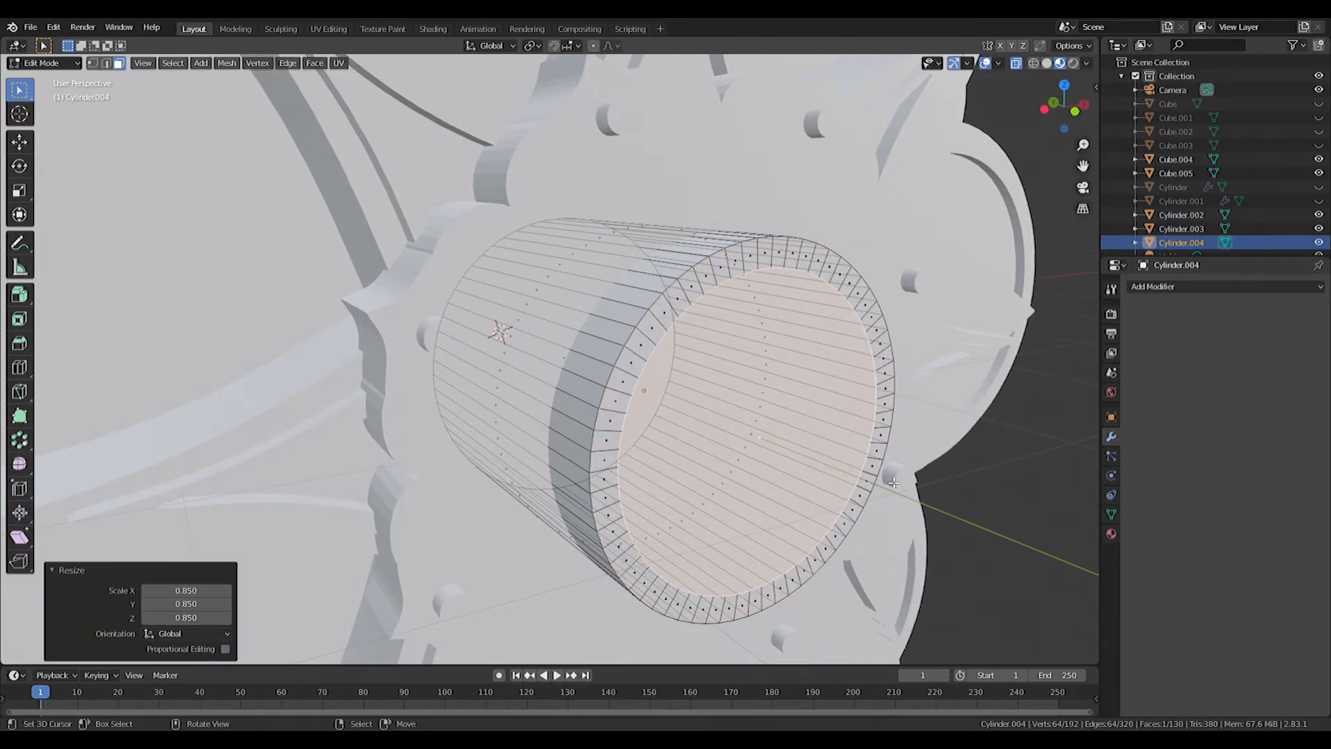
Recess the central cylinder's front face about 0.118 m, and extrude it in place scaled to 0.859 to form a second inner rim
key(e)
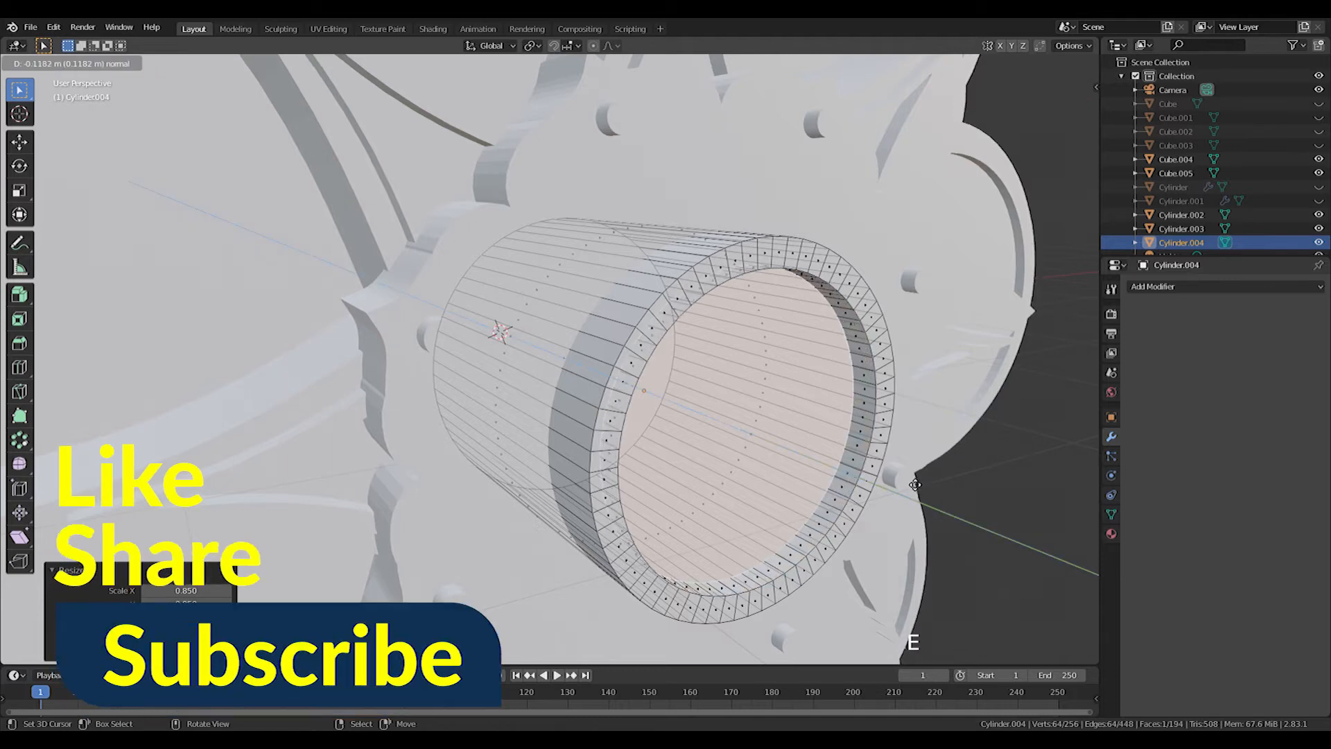
right_click(915, 485)
key(s)
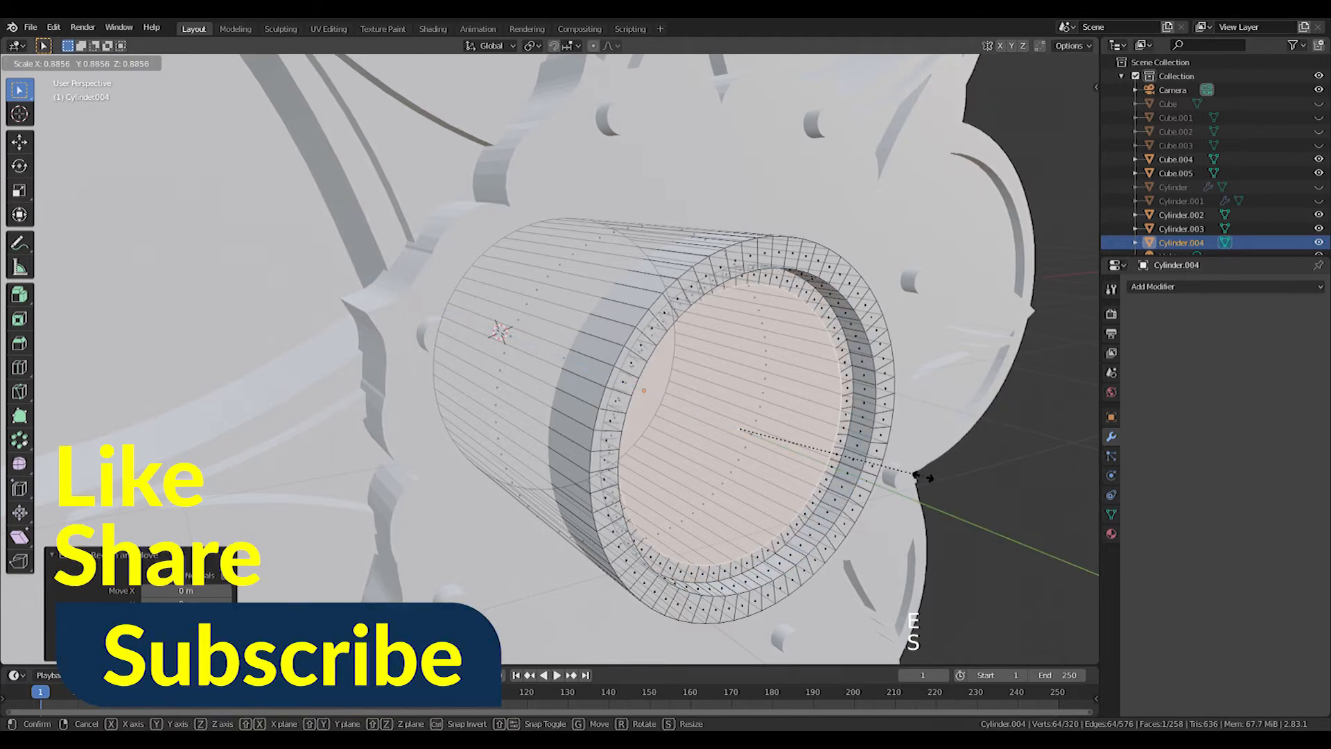
click(912, 475)
Extrude the innermost front face about 0.08 m into the cylinder to deepen the stepped recess
key(KP_1)
scroll(699, 378, up, 2)
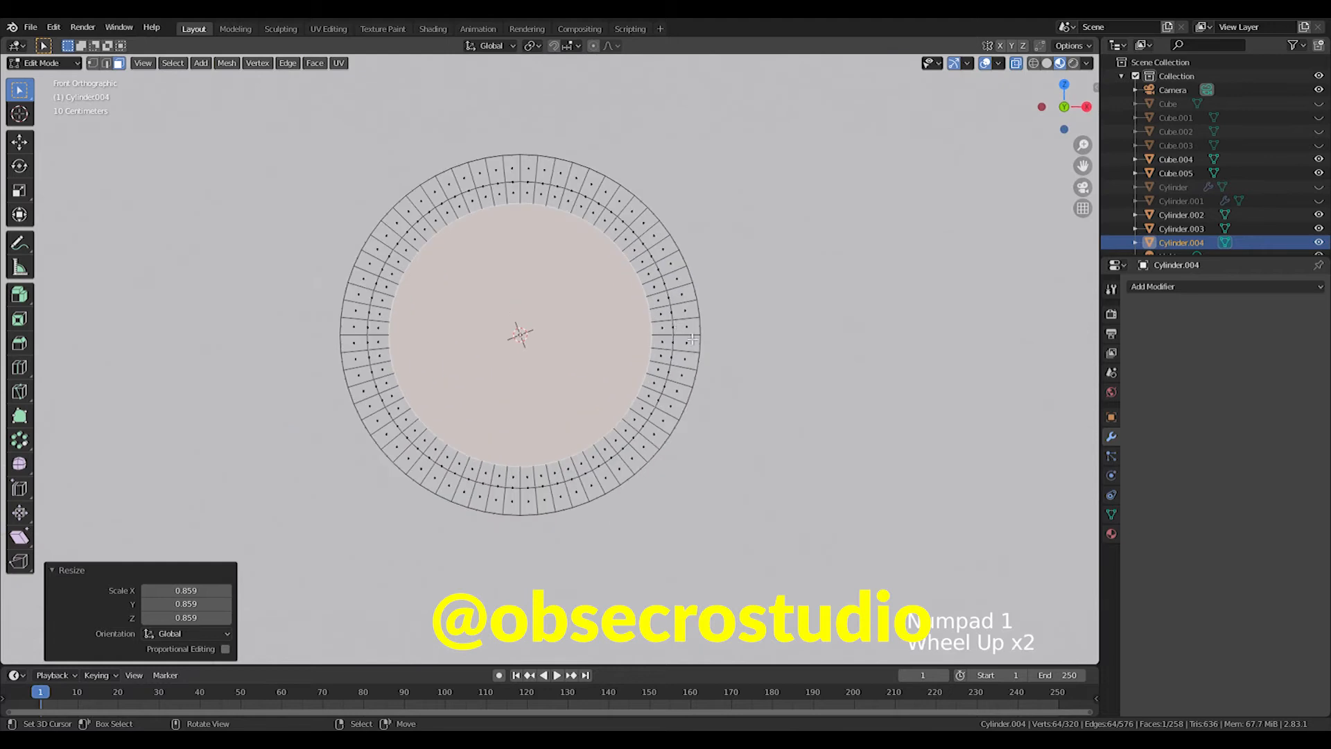
middle_drag(699, 378, 731, 412)
key(e)
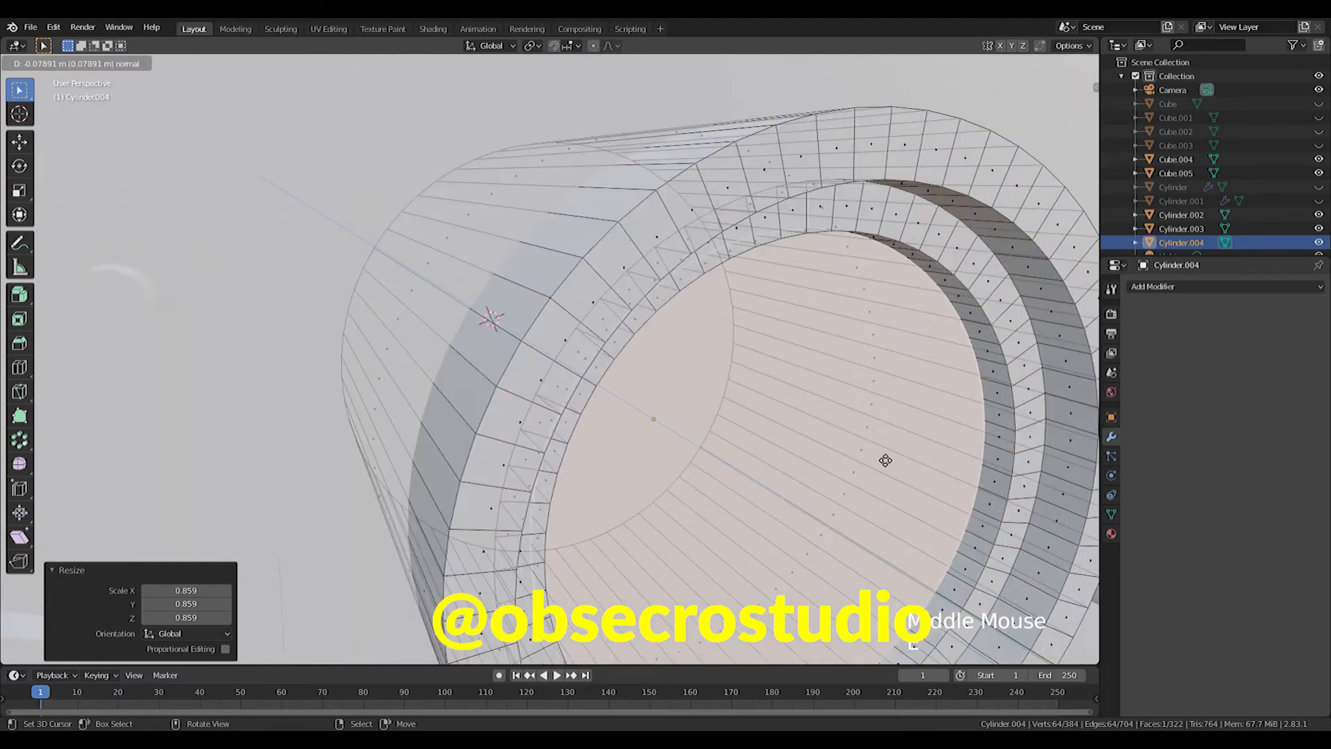
click(885, 460)
Duplicate the whole cylinder mesh in place and rotate the copy 180° about the X axis
scroll(885, 460, down, 3)
shift+middle_drag(885, 461, 733, 346)
key(a)
key(shift+d)
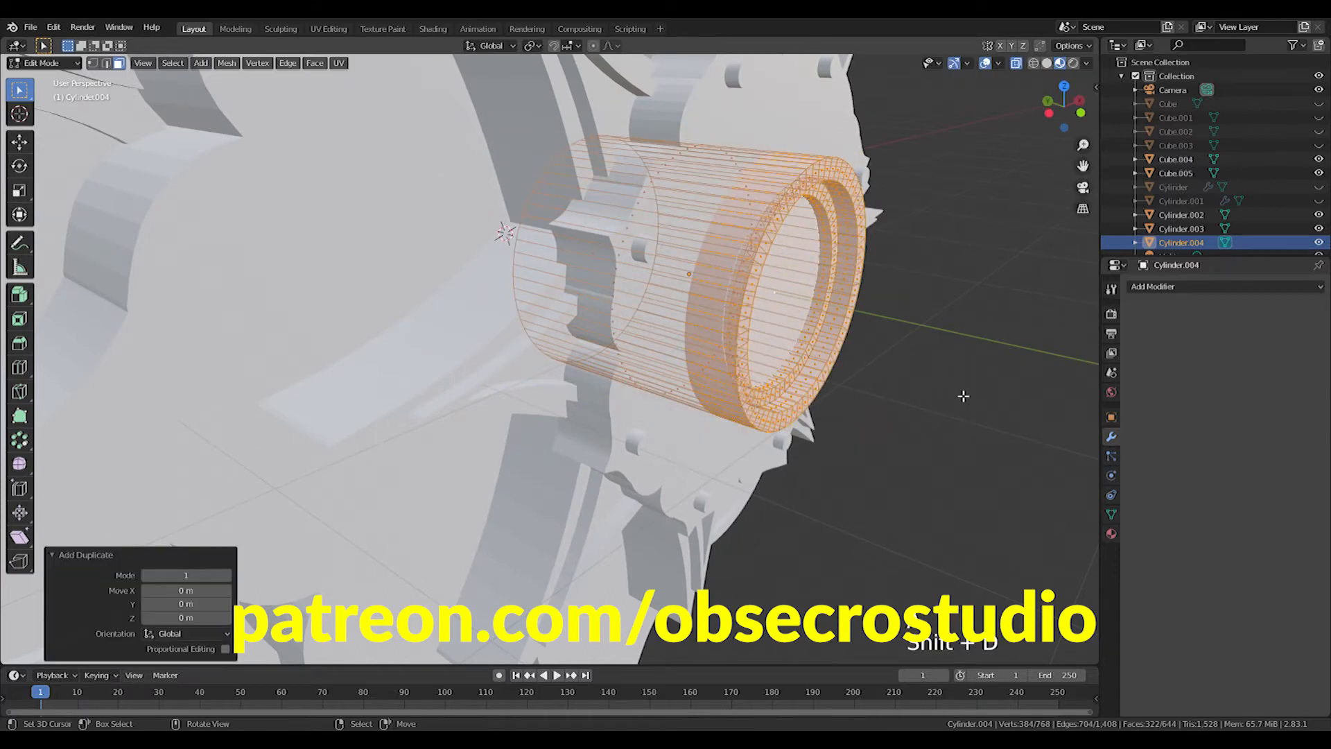
key(r)
text(yx90)
key(BackSpace)
key(BackSpace)
text(180)
key(Return)
Scale the flipped copy to 0.463 and move it along Y into the large cylinder's recess
key(s)
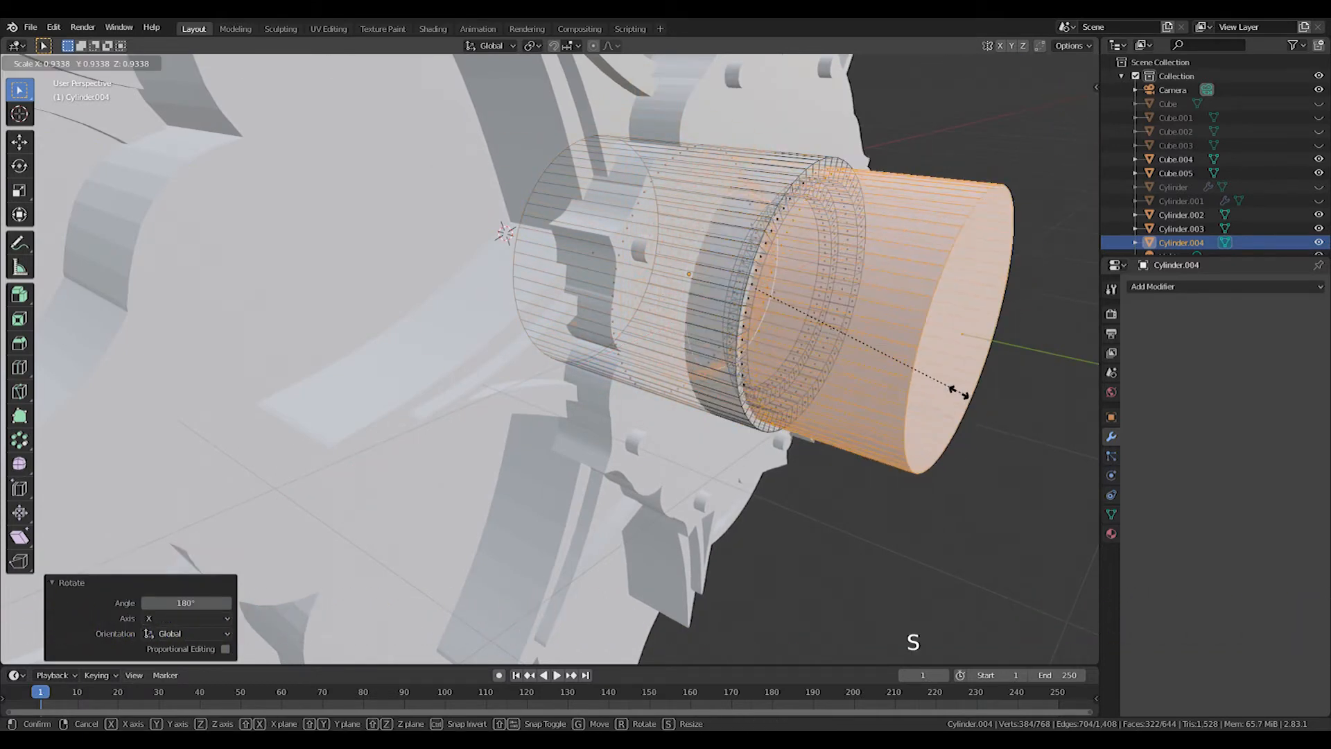
middle_click(833, 358)
key(g)
key(y)
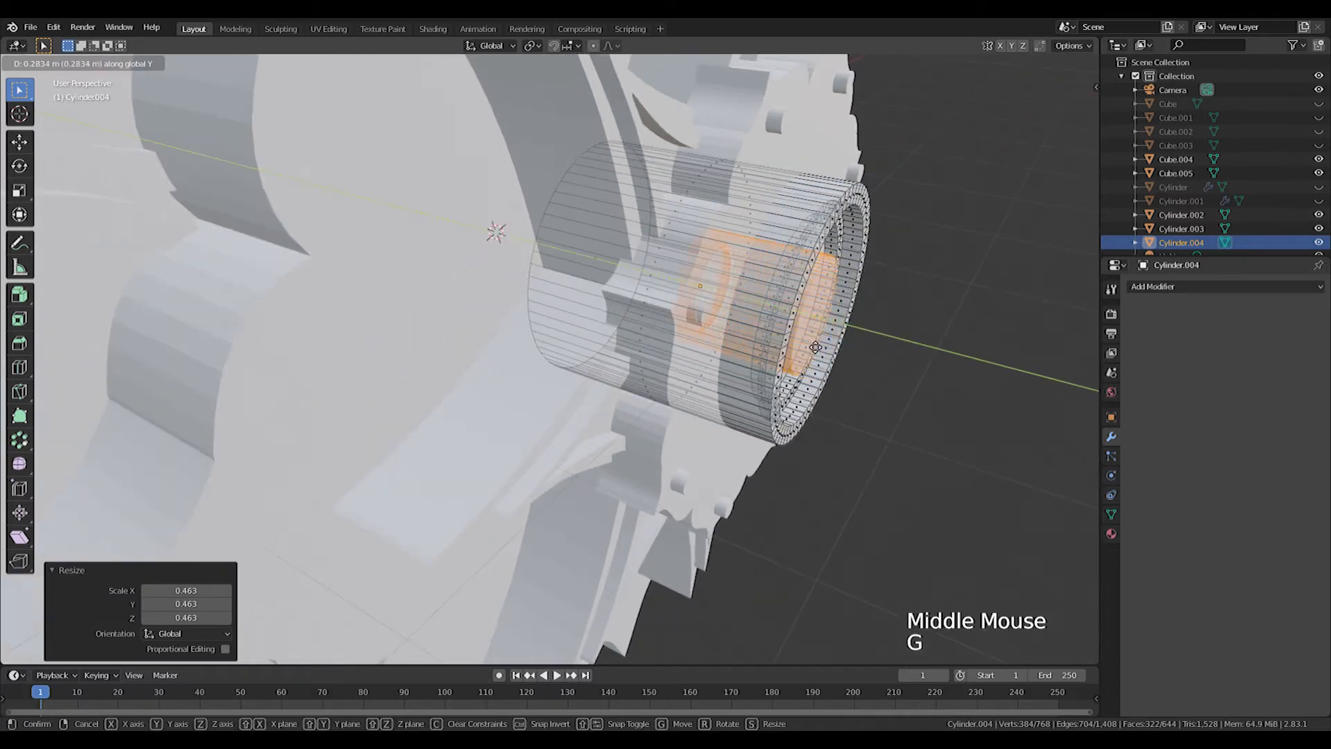
click(806, 345)
Resize the inner copy in front view to fit the recess, reposition it, and leave mesh editing
middle_drag(806, 345, 734, 326)
key(KP_1)
key(s)
click(655, 246)
middle_drag(655, 246, 959, 342)
key(g)
click(772, 400)
key(Tab)
Circle-select all the flower ornament's mesh objects and hide them from the viewport
scroll(772, 401, down, 2)
scroll(737, 368, down, 4)
key(KP_1)
scroll(677, 430, down, 3)
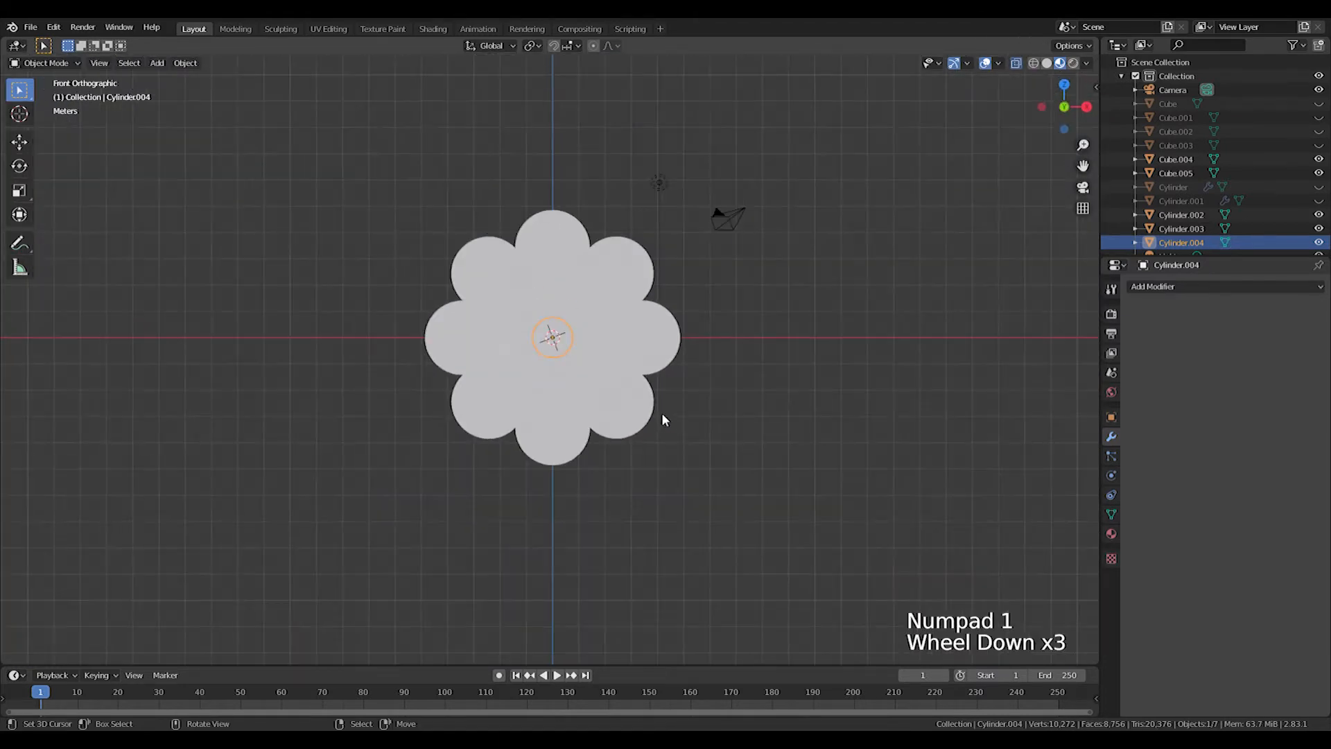
mouse_move(630, 395)
middle_down()
mouse_move(525, 359)
mouse_move(757, 377)
mouse_move(619, 386)
middle_up()
key(c)
click(521, 371)
key(Escape)
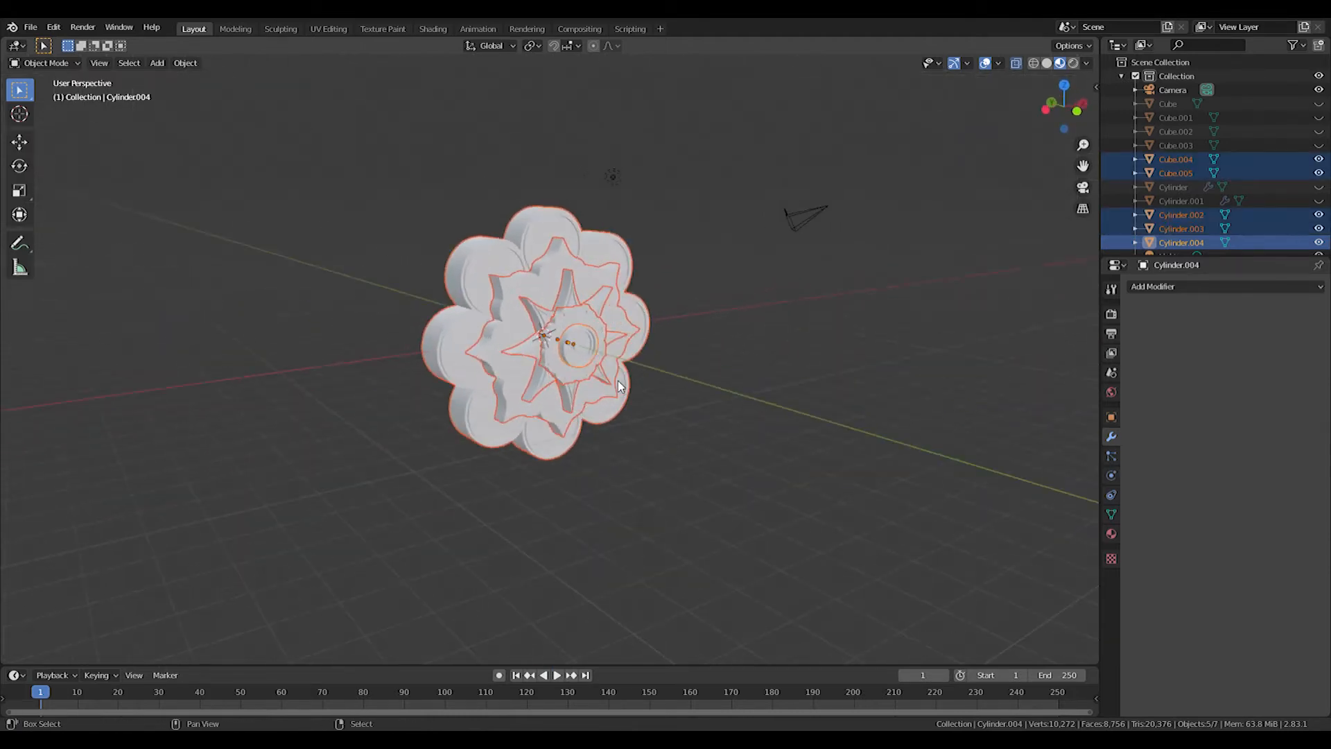
key(h)
middle_drag(618, 383, 597, 348)
key(KP_1)
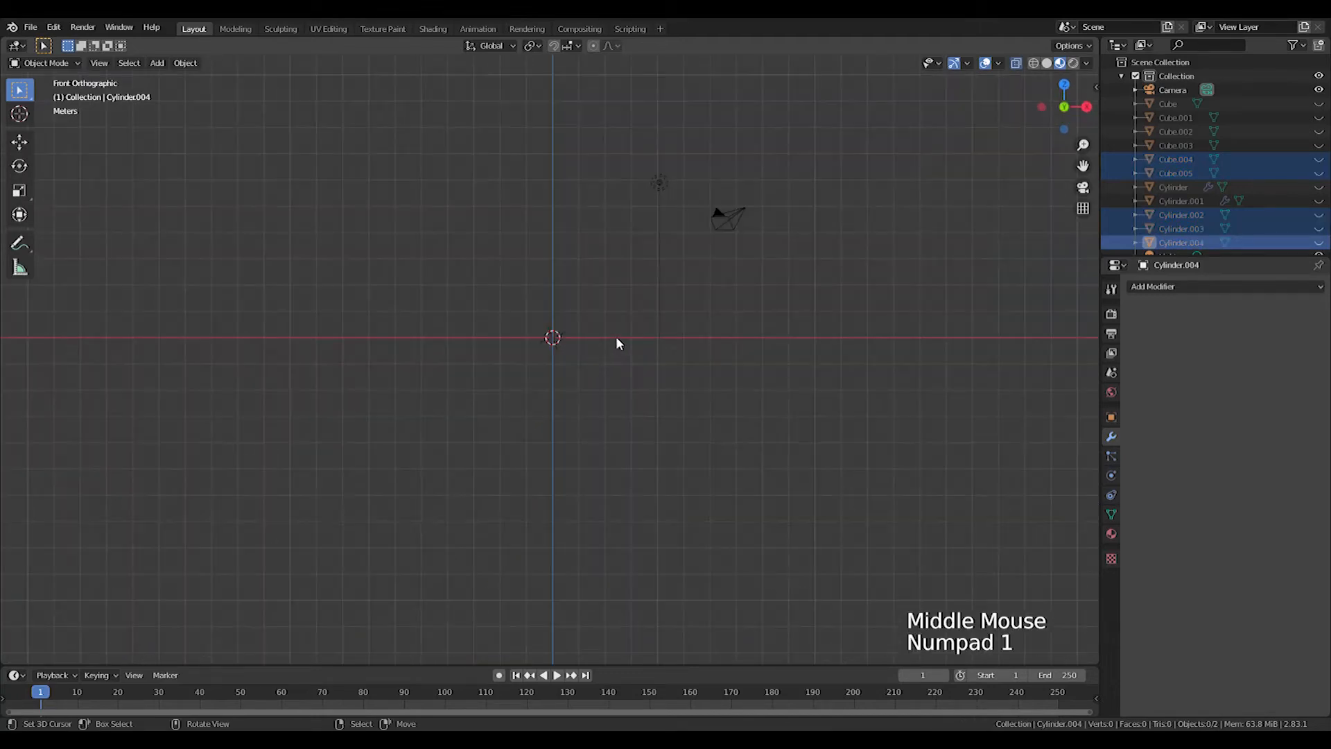
scroll(555, 364, up, 5)
shift+middle_drag(545, 309, 565, 340)
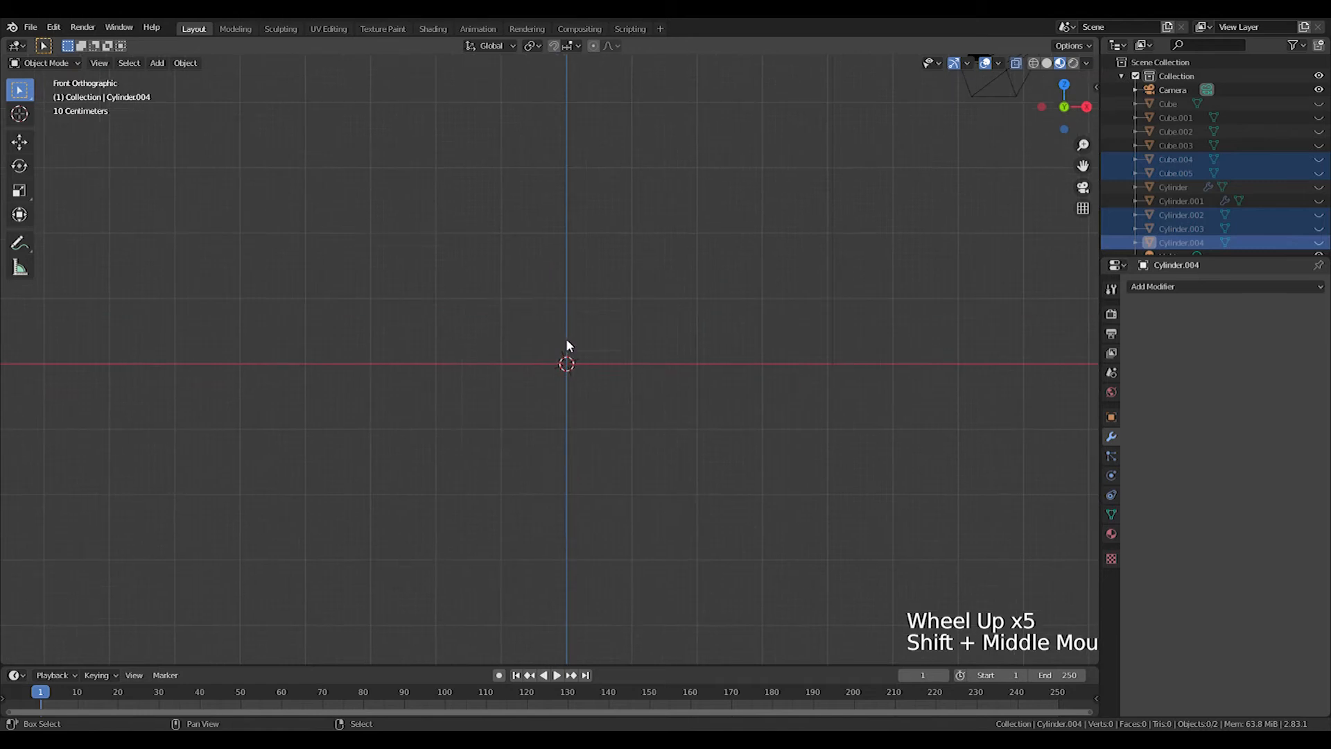
key(shift+a)
mouse_move(565, 340)
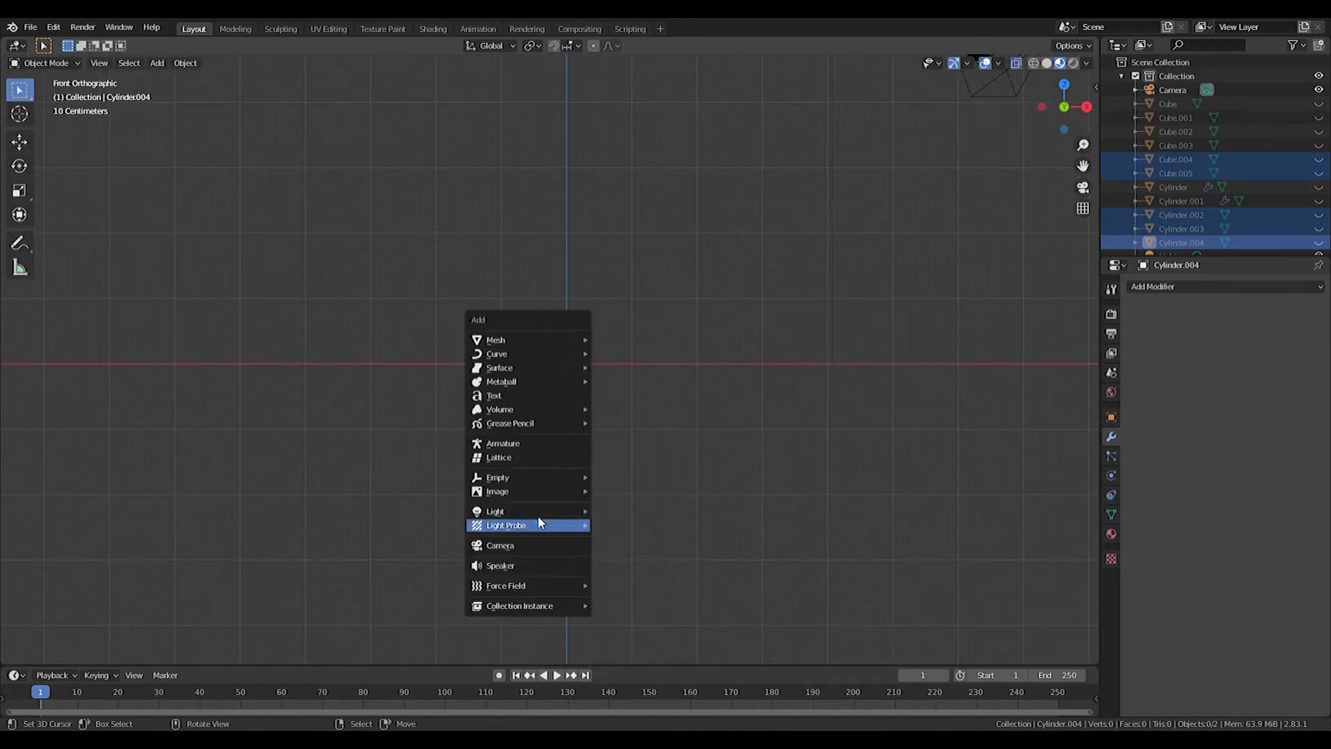
mouse_move(555, 491)
click(654, 502)
Add the yellow mosque silhouette as a background image aligned to the front view
key(shift+a)
mouse_move(595, 289)
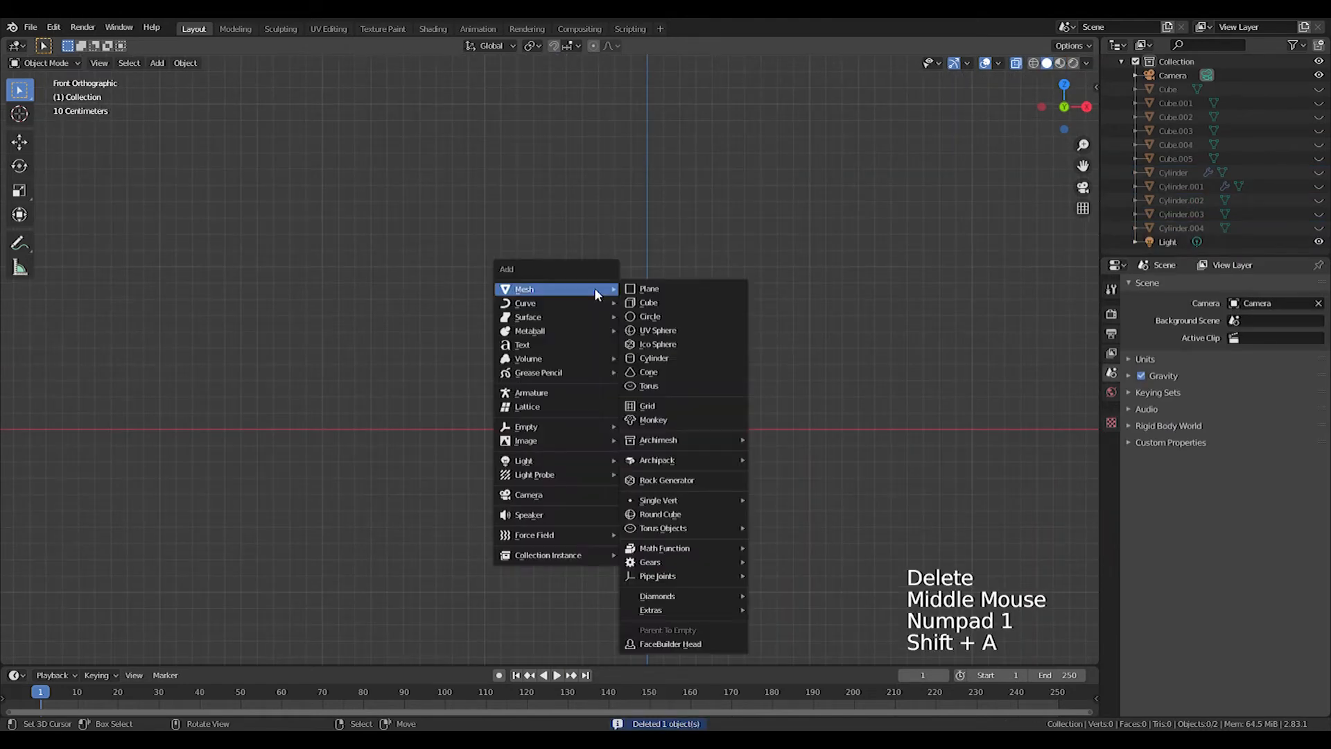
mouse_move(579, 445)
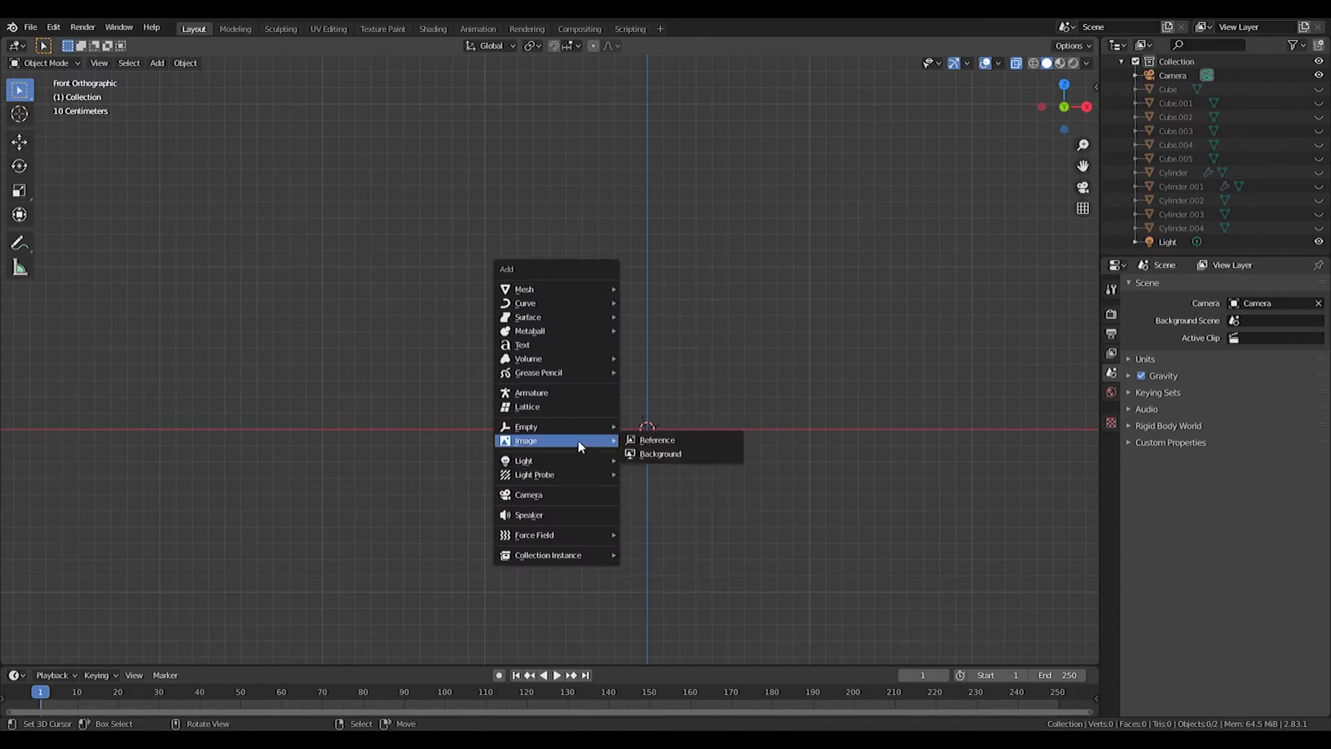
click(678, 454)
Add a single-vertex mesh at the origin and move it 1.8025 m up Z to the central dome's tip
scroll(746, 443, down, 1)
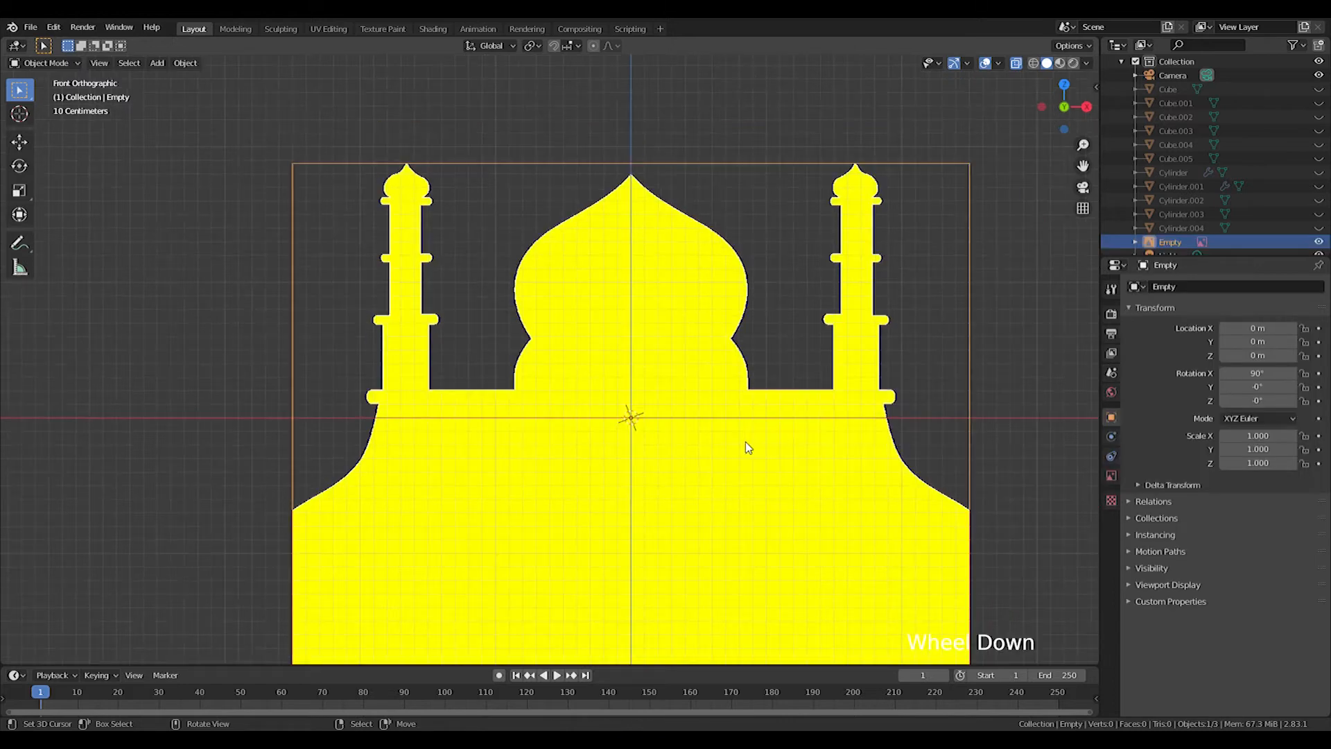
shift+middle_drag(746, 444, 743, 362)
key(shift+a)
mouse_move(660, 176)
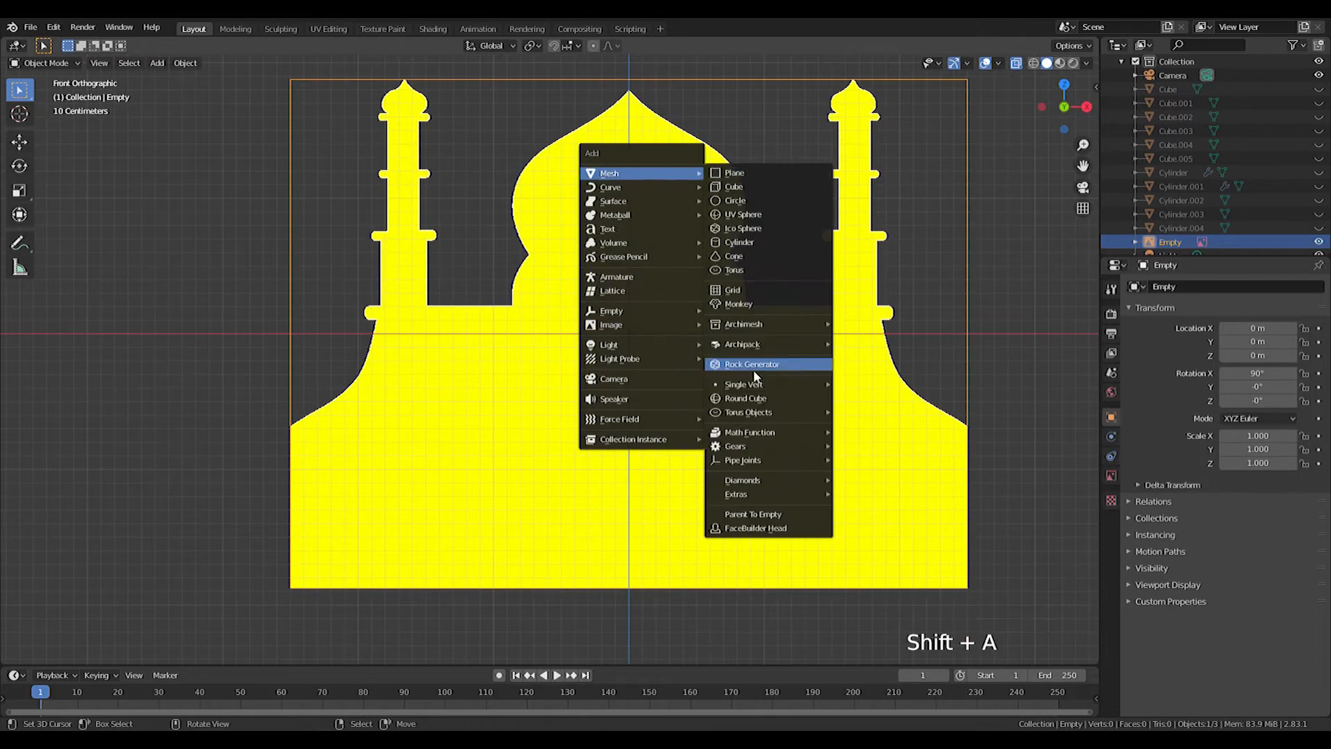
mouse_move(749, 386)
click(890, 383)
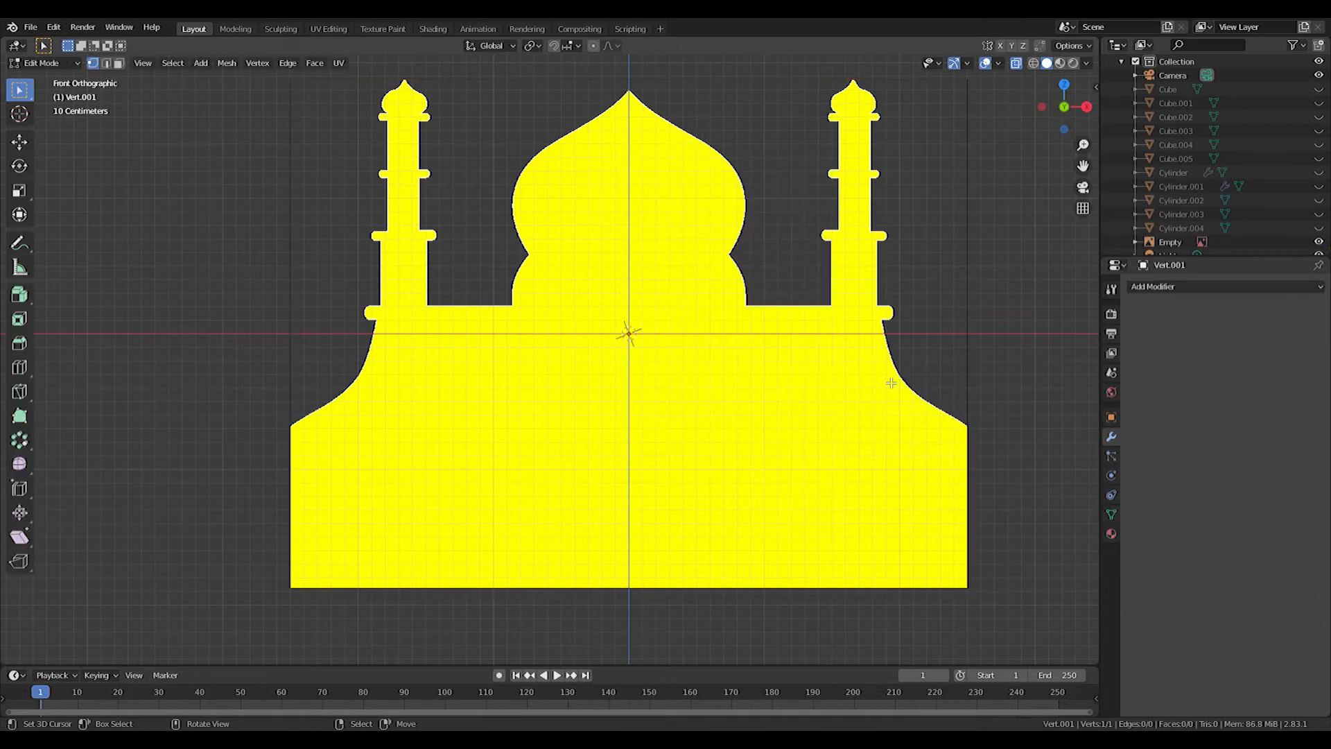
key(g)
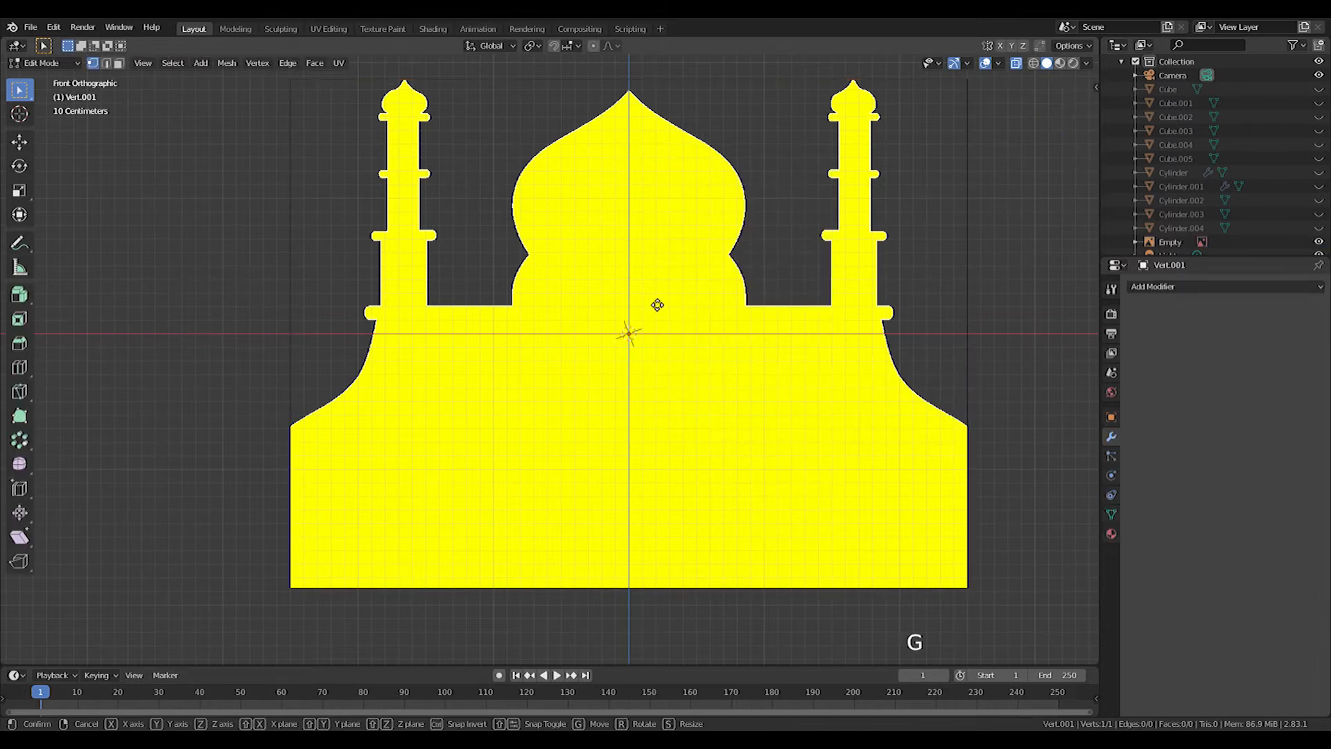
key(z)
click(689, 667)
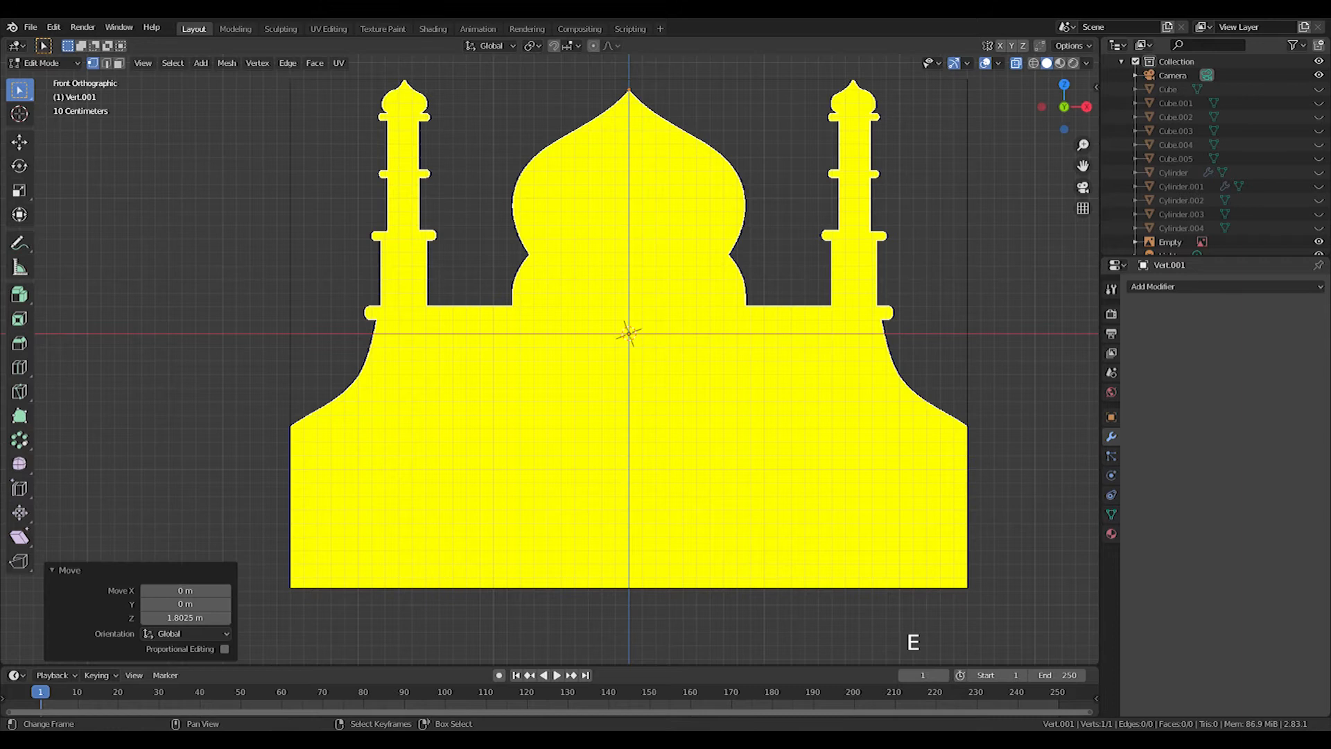
right_click(698, 377)
shift+middle_drag(675, 424, 668, 396)
right_click(640, 83)
key(g)
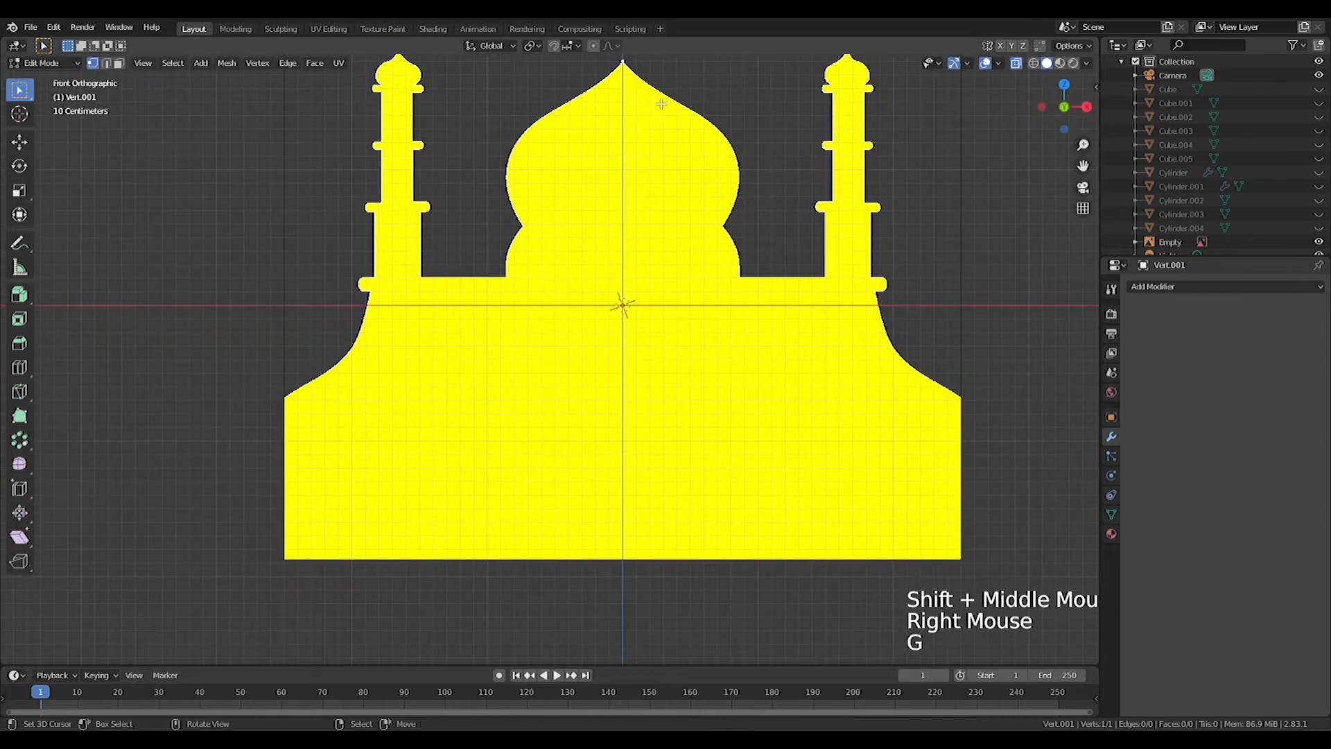
Extrude the vertex 3.6715 m down along Z, out to the silhouette's left base corner, and 1.1931 m up the left edge
key(e)
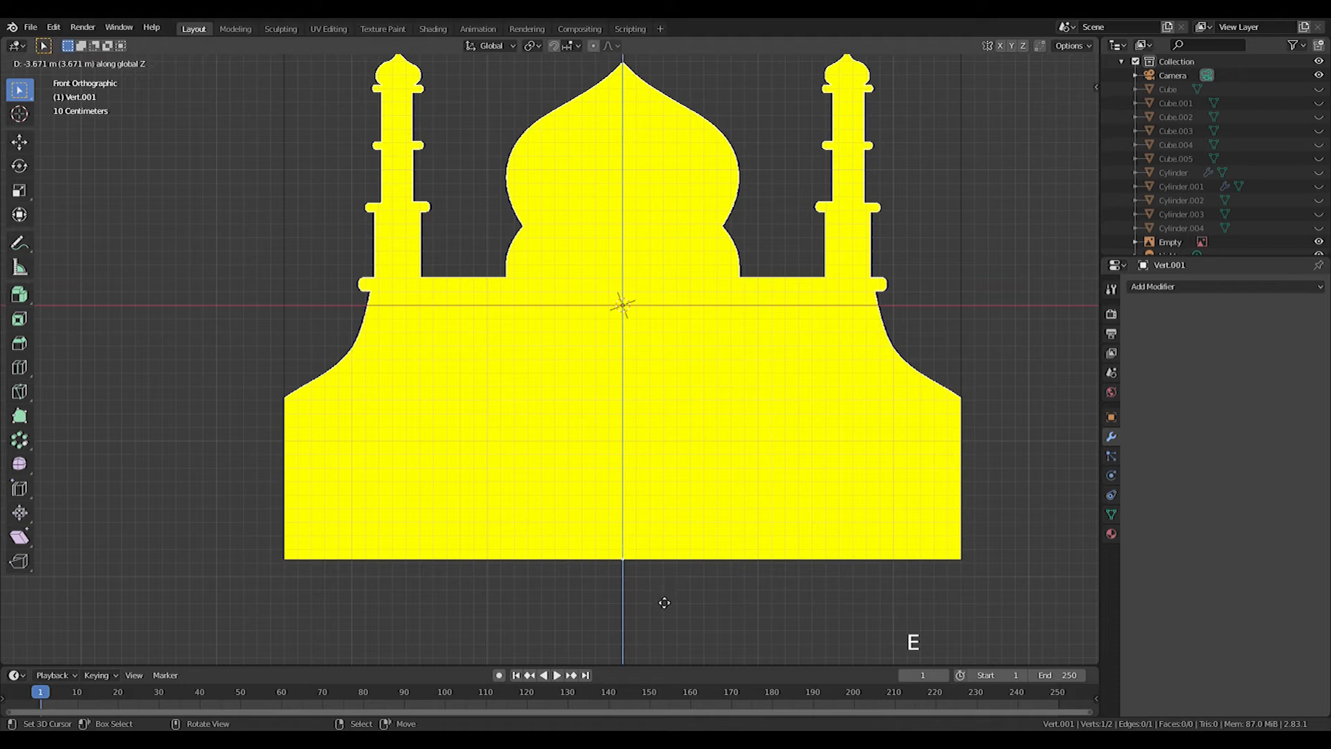
click(664, 602)
key(e)
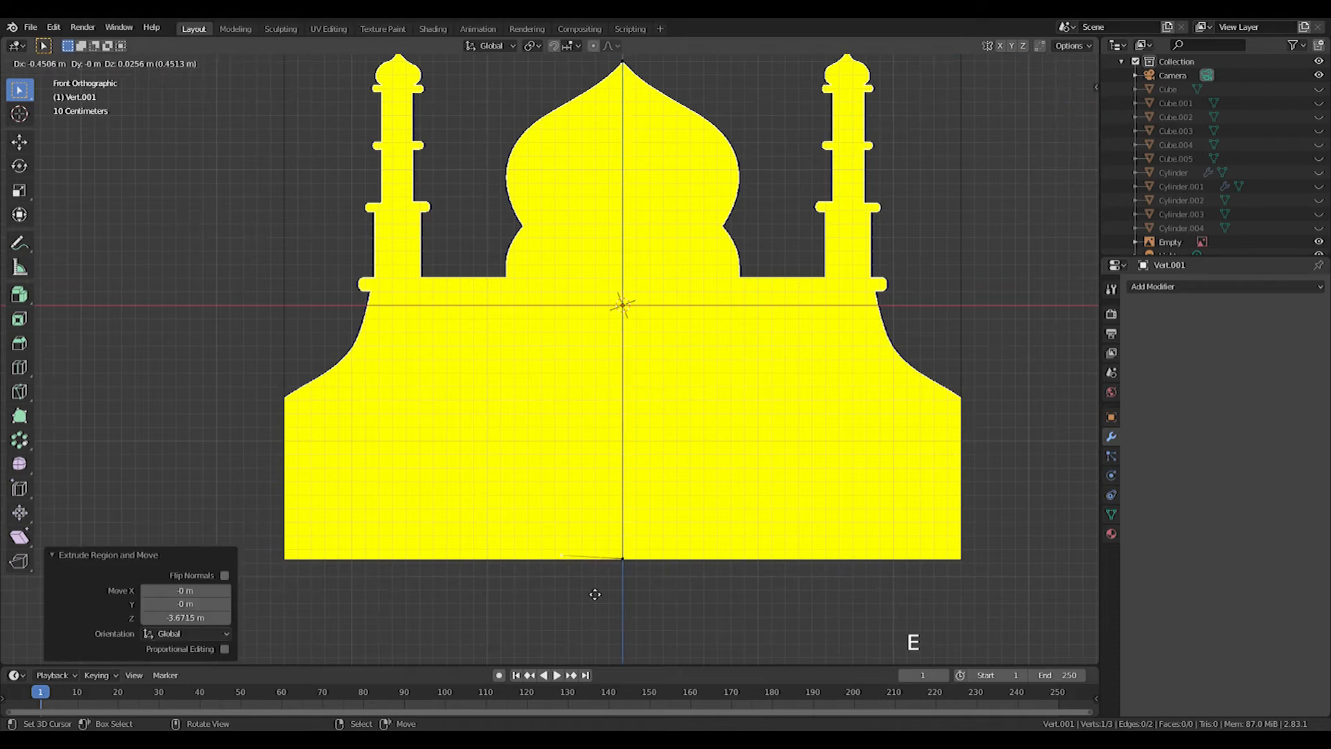
click(328, 601)
shift+middle_drag(324, 600, 553, 540)
key(e)
click(546, 379)
Trace the curved left shoulder with two extruded segments, aligning the last vertex with the underside of the left tower's lowest ledge
shift+middle_drag(547, 379, 526, 412)
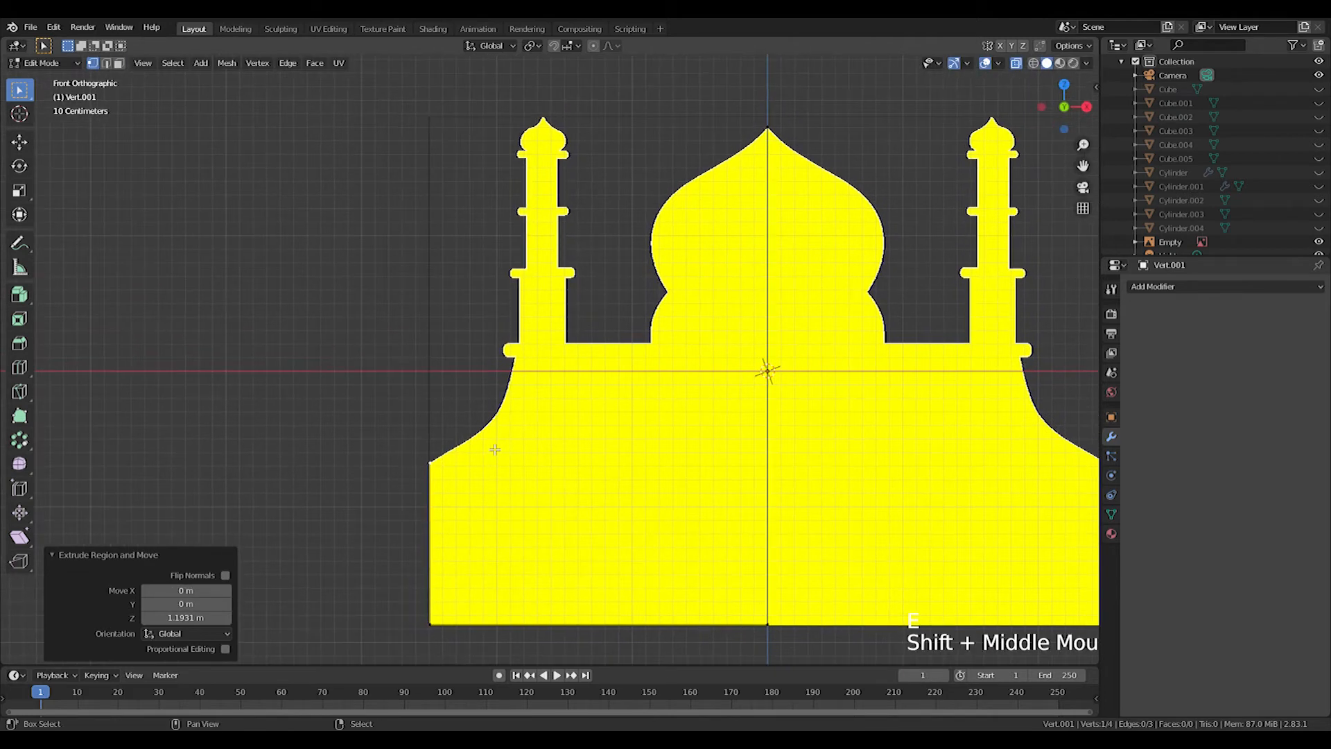
key(e)
click(556, 409)
key(e)
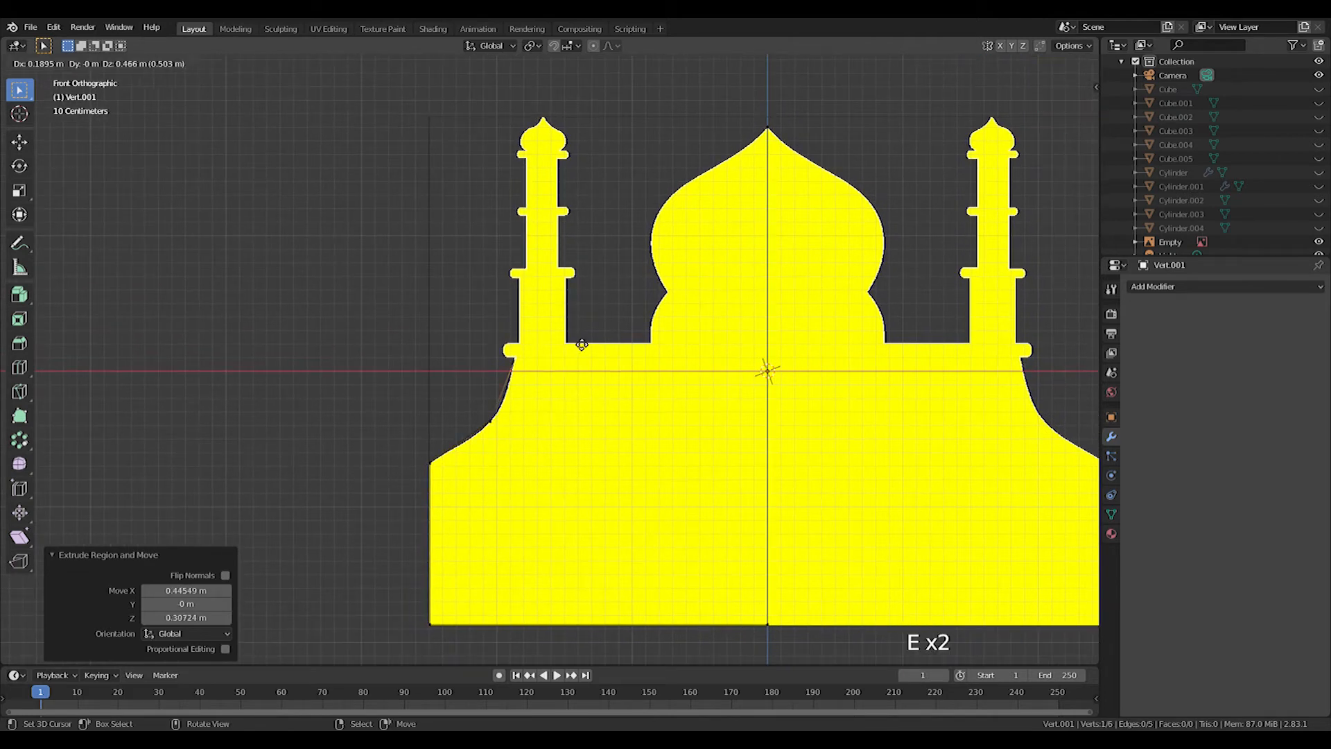
click(574, 345)
scroll(573, 340, up, 10)
key(g)
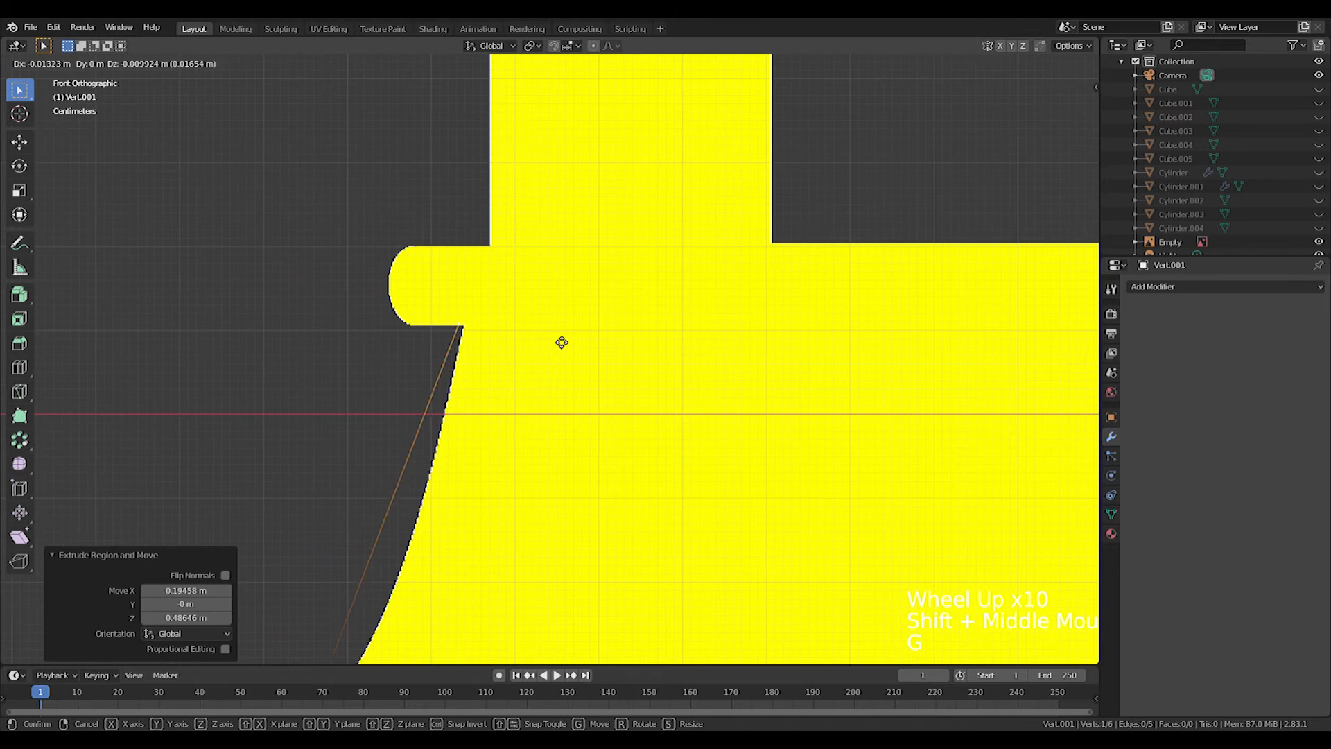
click(566, 343)
Outline the left tower's lowest ledge about 0.096 m high, and extrude the lower shaft's edge 0.48545 m up
key(e)
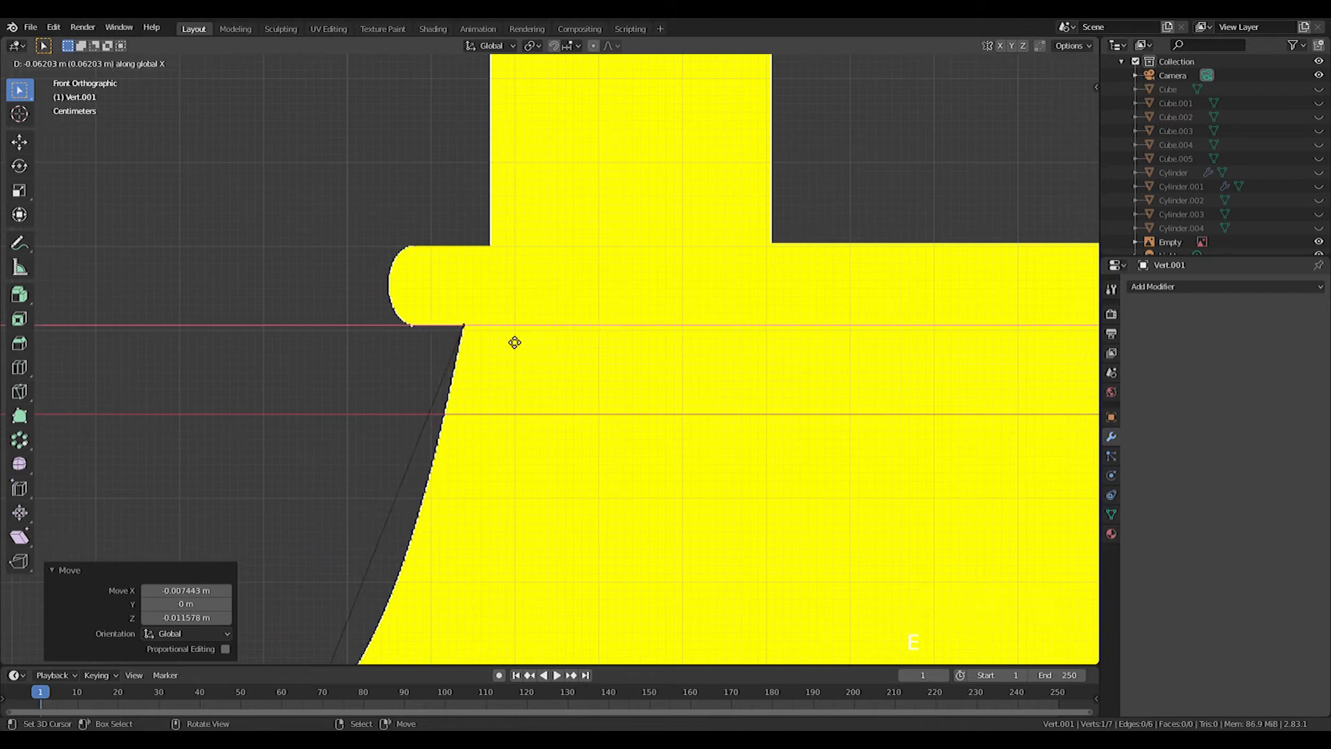
click(514, 343)
key(e)
click(517, 262)
key(e)
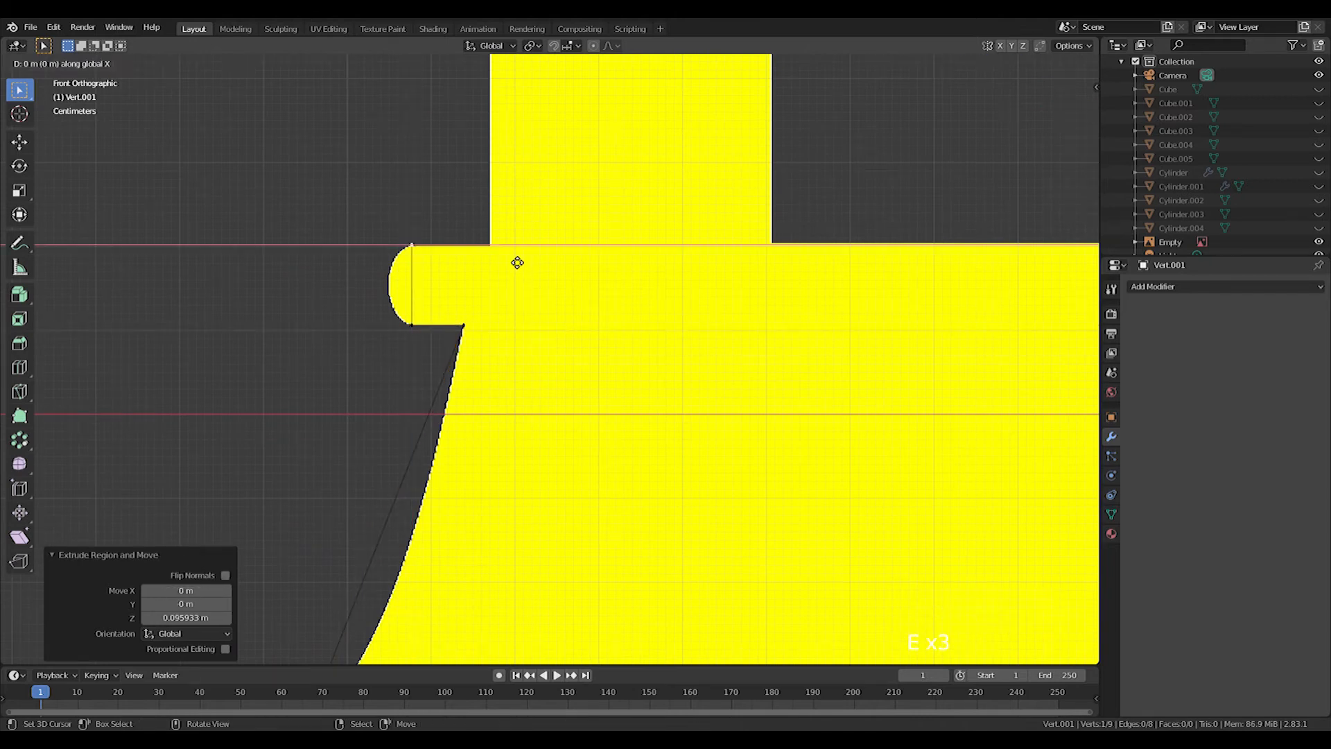
click(594, 267)
shift+middle_drag(595, 268, 609, 502)
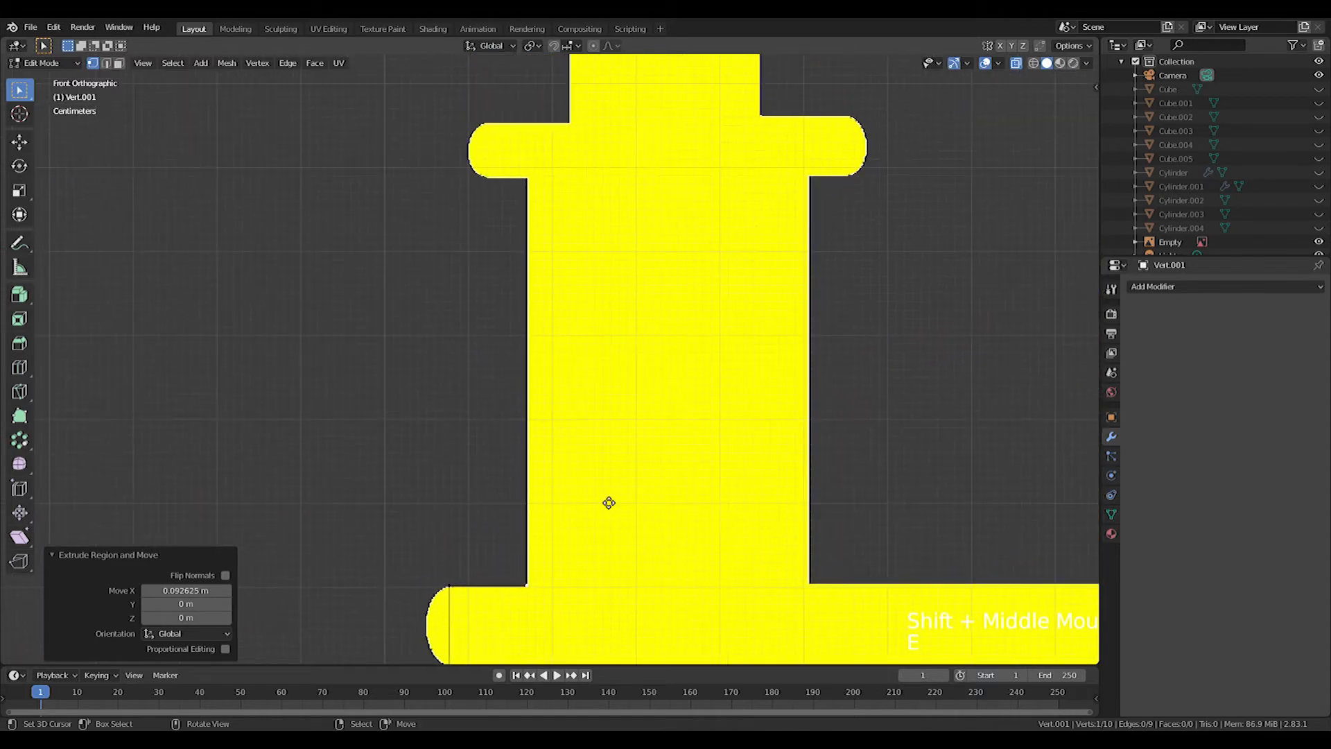
key(e)
click(608, 104)
Outline the ledge above the lower shaft, 0.045485 m outward and 0.097587 m back inward, and extrude the middle shaft's edge 0.39696 m up
shift+middle_drag(592, 229, 662, 508)
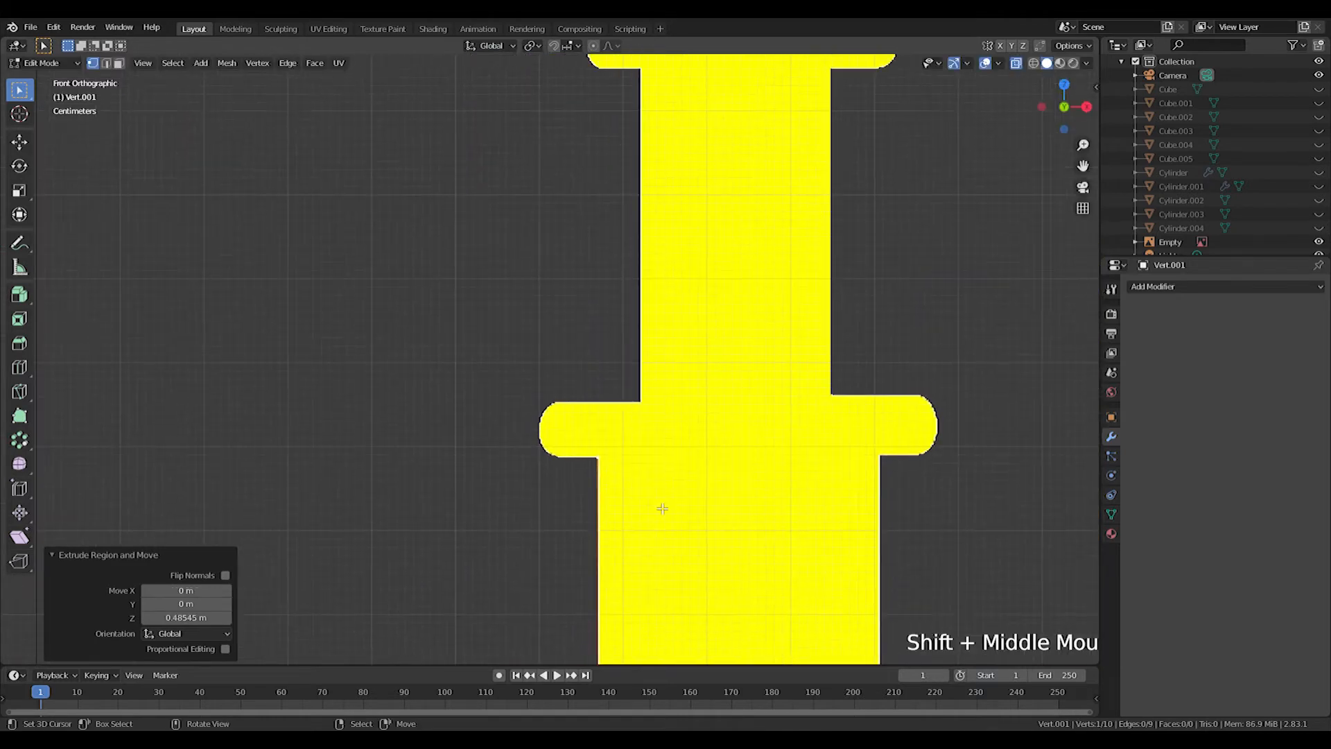
key(e)
key(x)
click(625, 508)
key(e)
key(z)
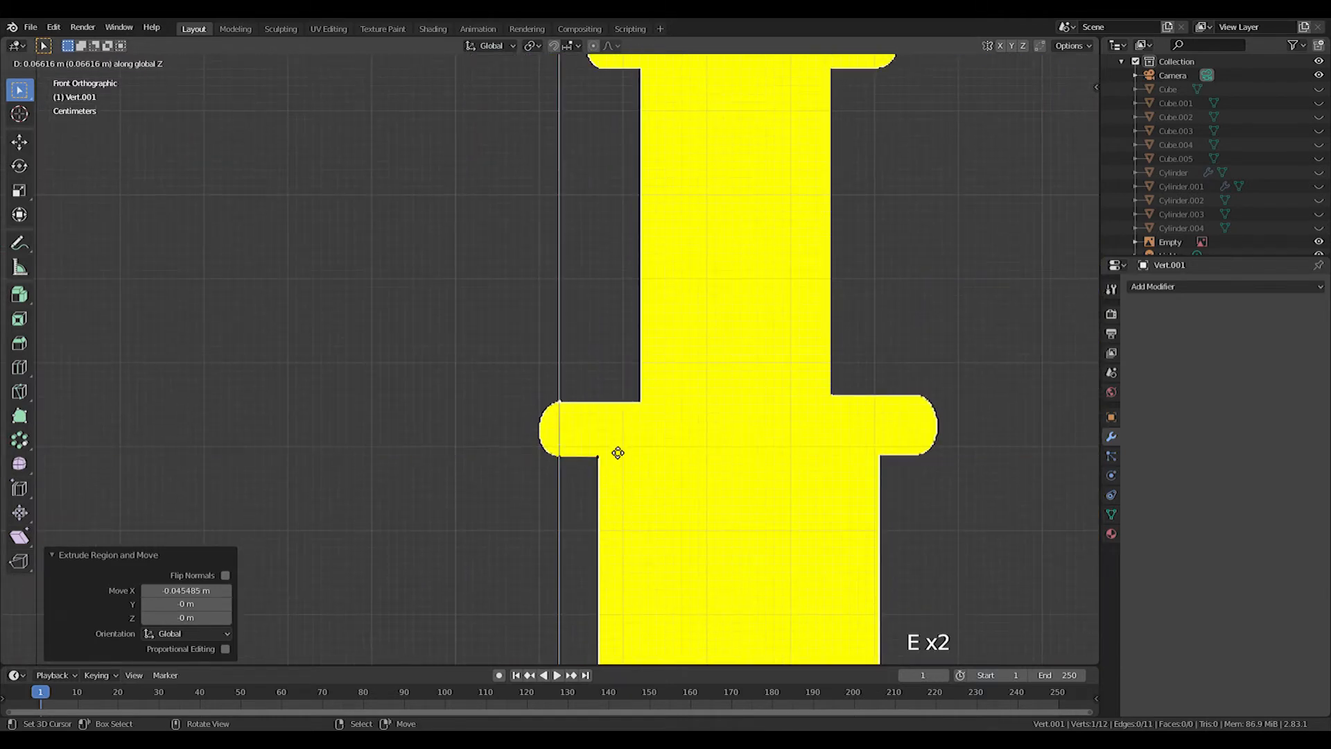
key(x)
click(698, 446)
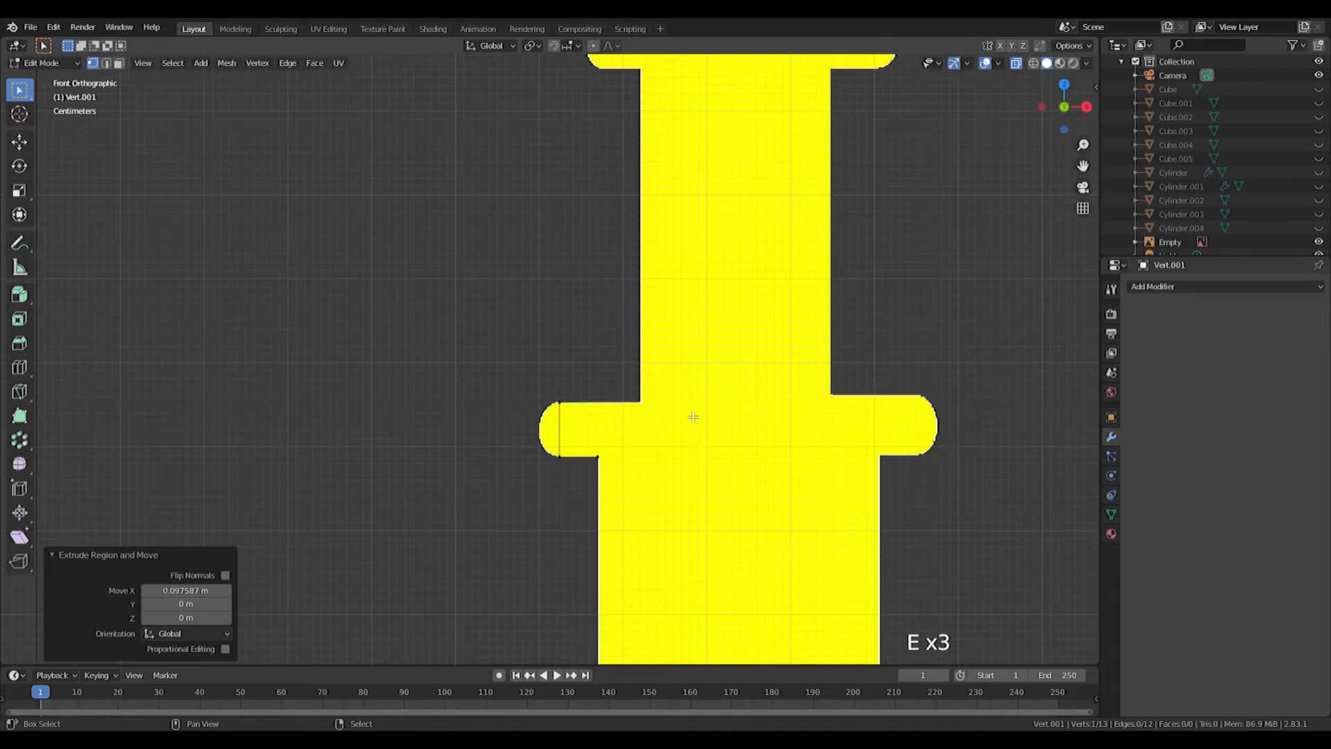
shift+middle_drag(663, 289, 671, 465)
key(e)
click(692, 133)
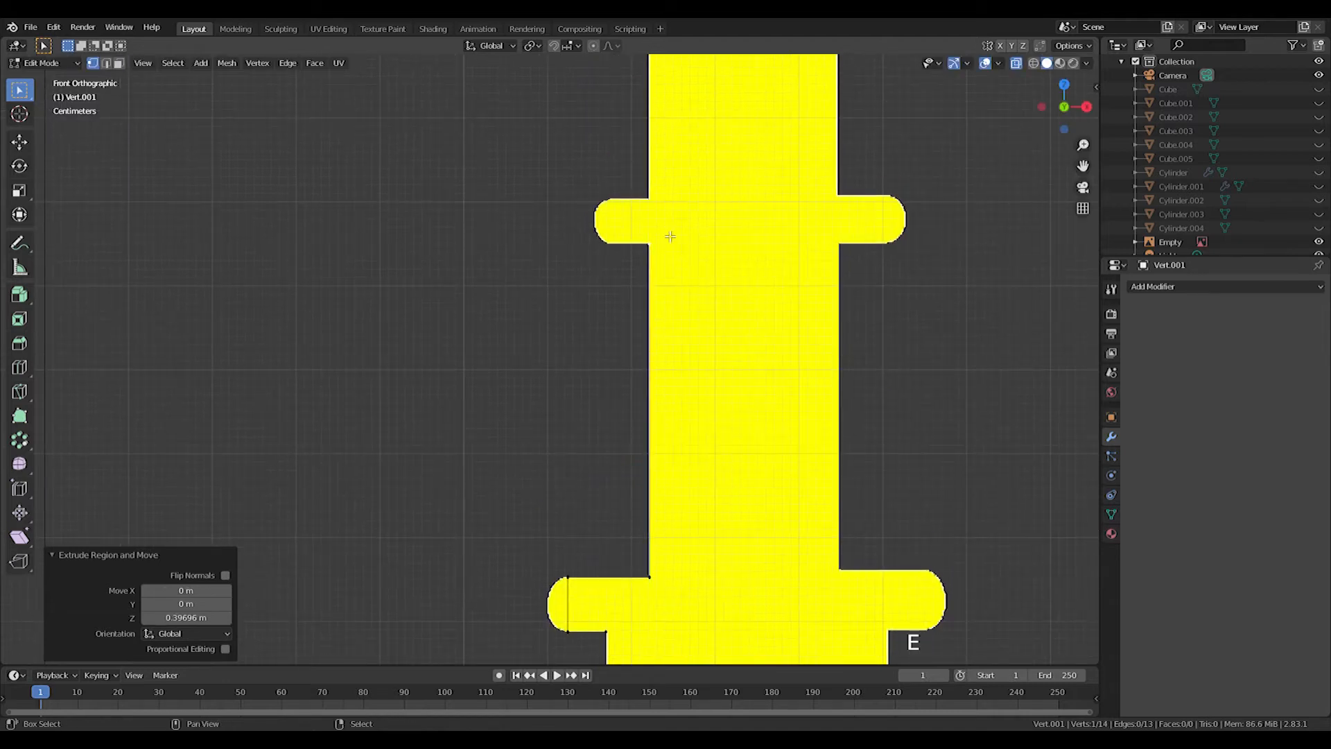
Outline the ledge above the middle shaft: extrude 0.047966 m outward, 0.053755 m up, and 0.047139 m back to the shaft
shift+middle_drag(671, 237, 695, 379)
key(e)
key(x)
click(659, 420)
key(e)
key(z)
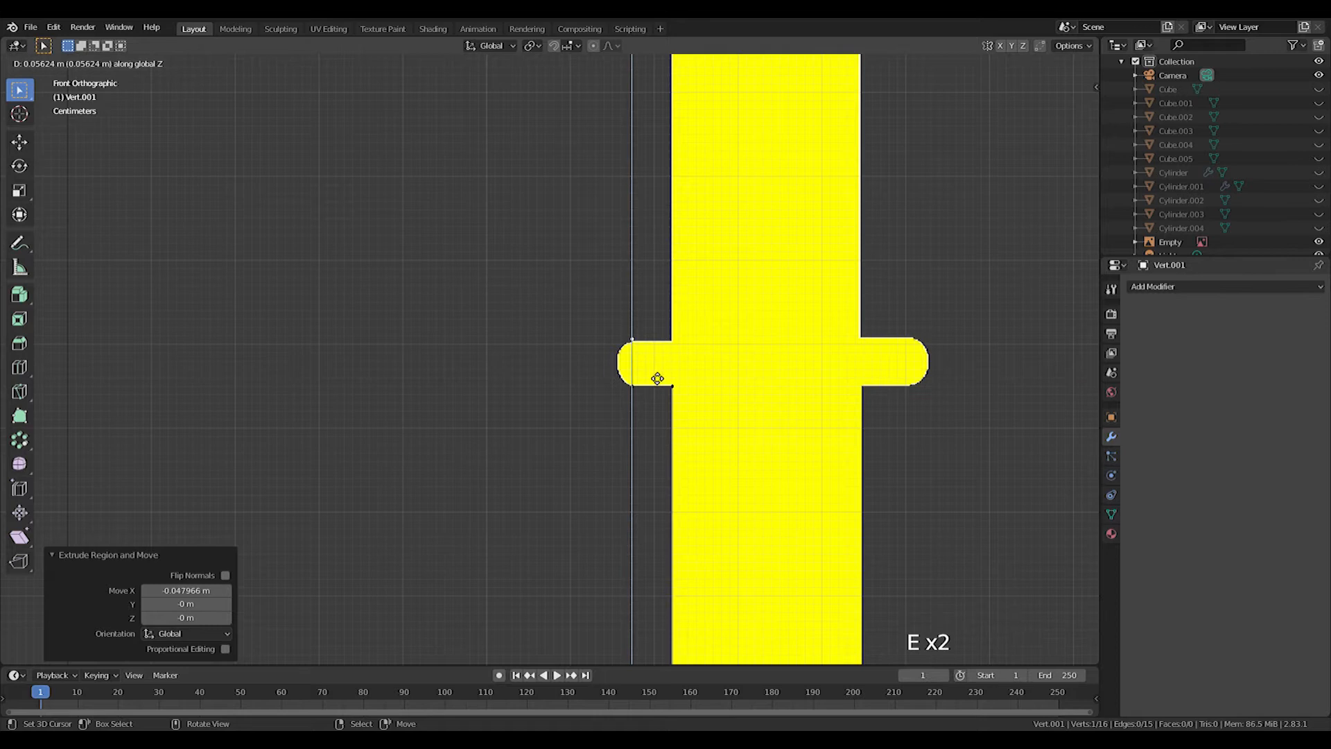
click(659, 379)
key(e)
key(x)
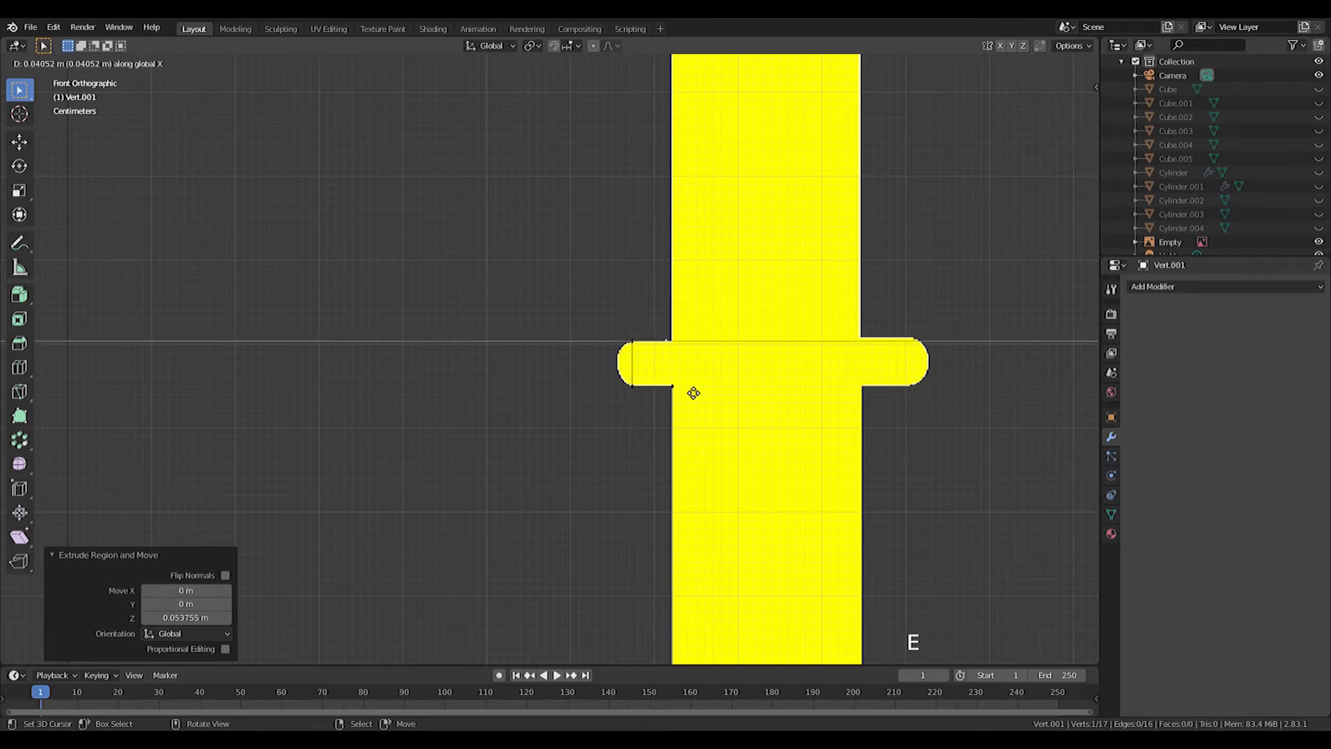
click(698, 394)
Extrude the upper shaft's left edge 0.3705 m up to the underside of the ledge below the tower dome
shift+middle_drag(698, 394, 695, 568)
key(e)
key(z)
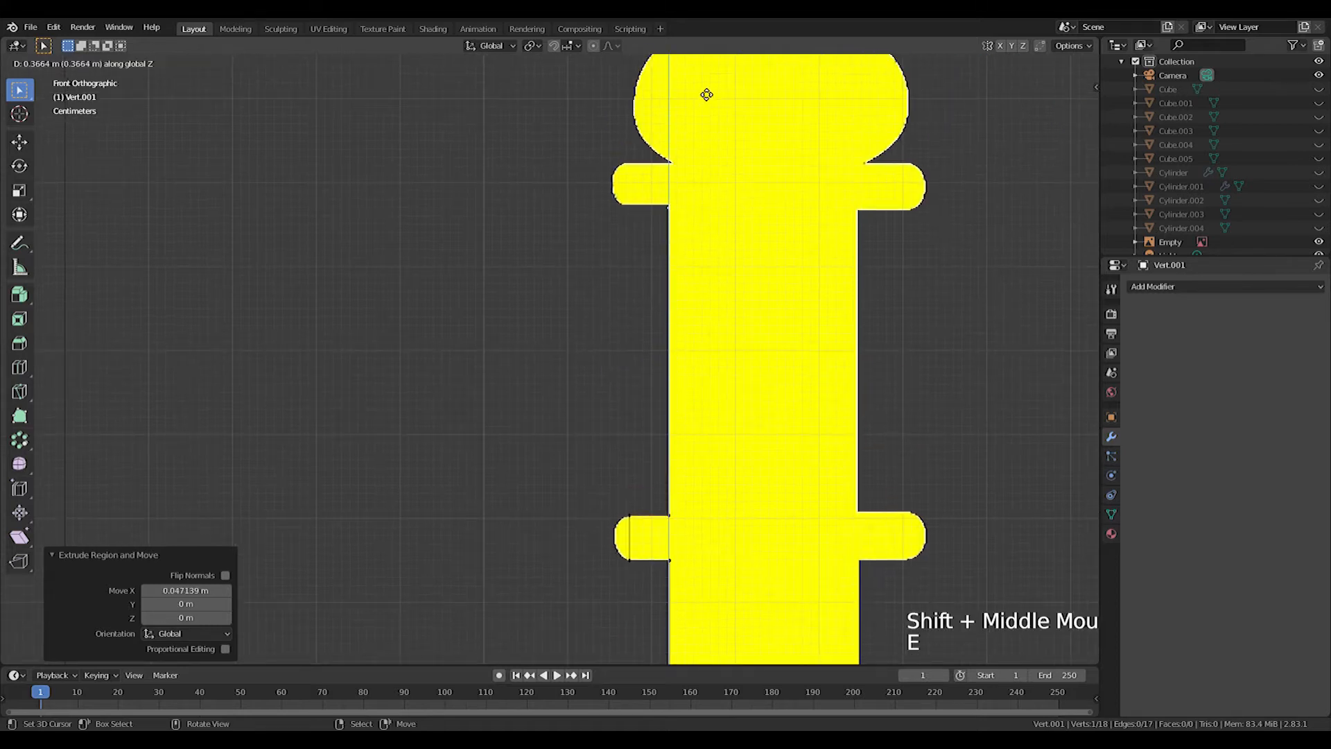
click(705, 92)
Outline the left side of the ledge below the dome: extrude 0.054559 m outward, about 0.051 m up, and back to the dome's base
shift+middle_drag(705, 92, 705, 230)
scroll(628, 336, up, 2)
shift+middle_drag(627, 335, 633, 389)
key(e)
key(x)
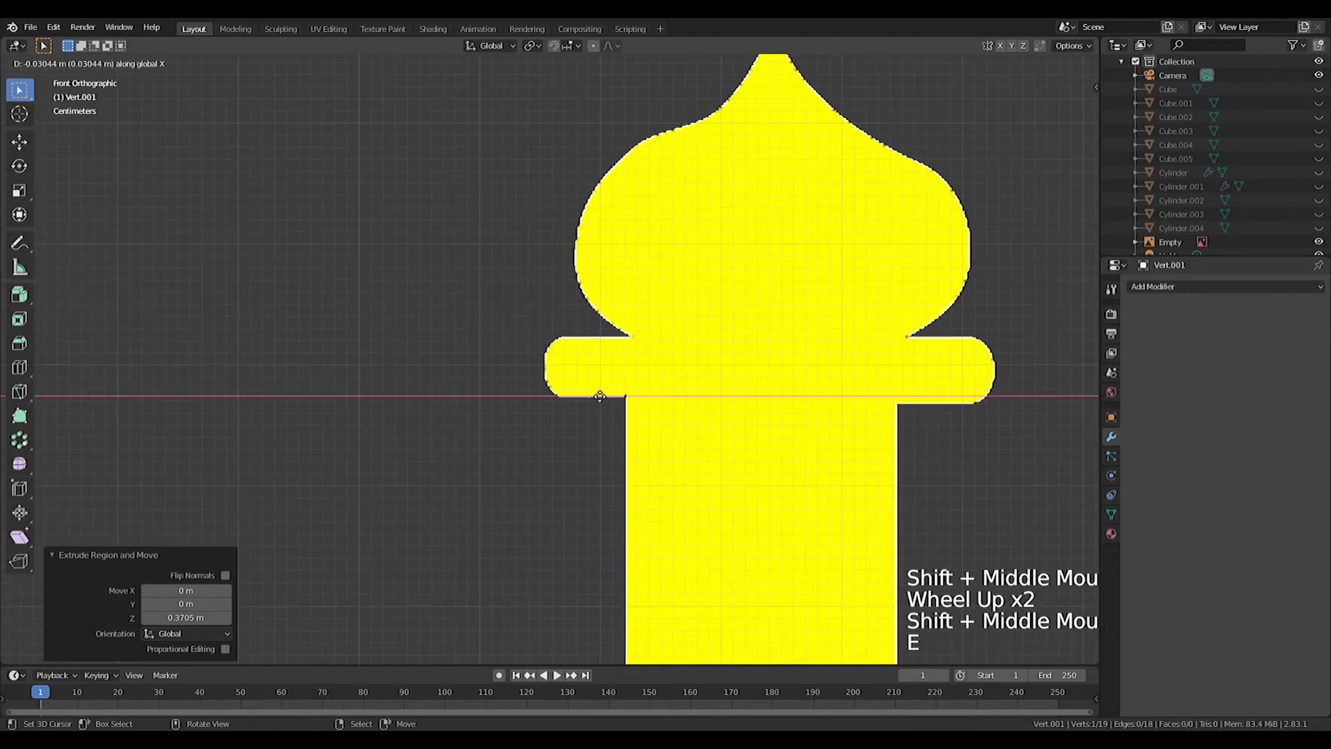
click(574, 392)
key(e)
key(z)
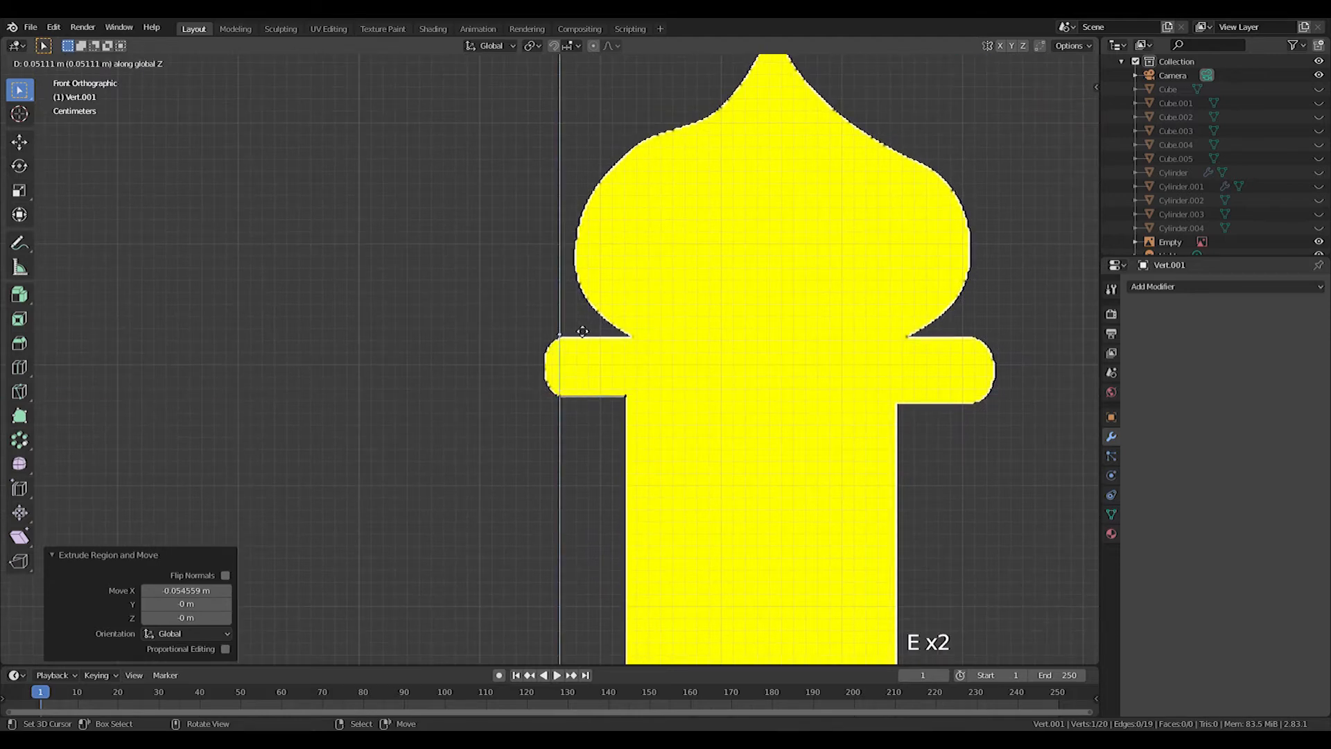
click(583, 332)
key(e)
key(x)
click(655, 345)
Trace the left half of the tower dome with four extruded segments from the ledge to the tip
key(e)
click(599, 266)
shift+middle_drag(599, 267, 500, 419)
key(e)
click(665, 291)
key(e)
click(703, 278)
key(e)
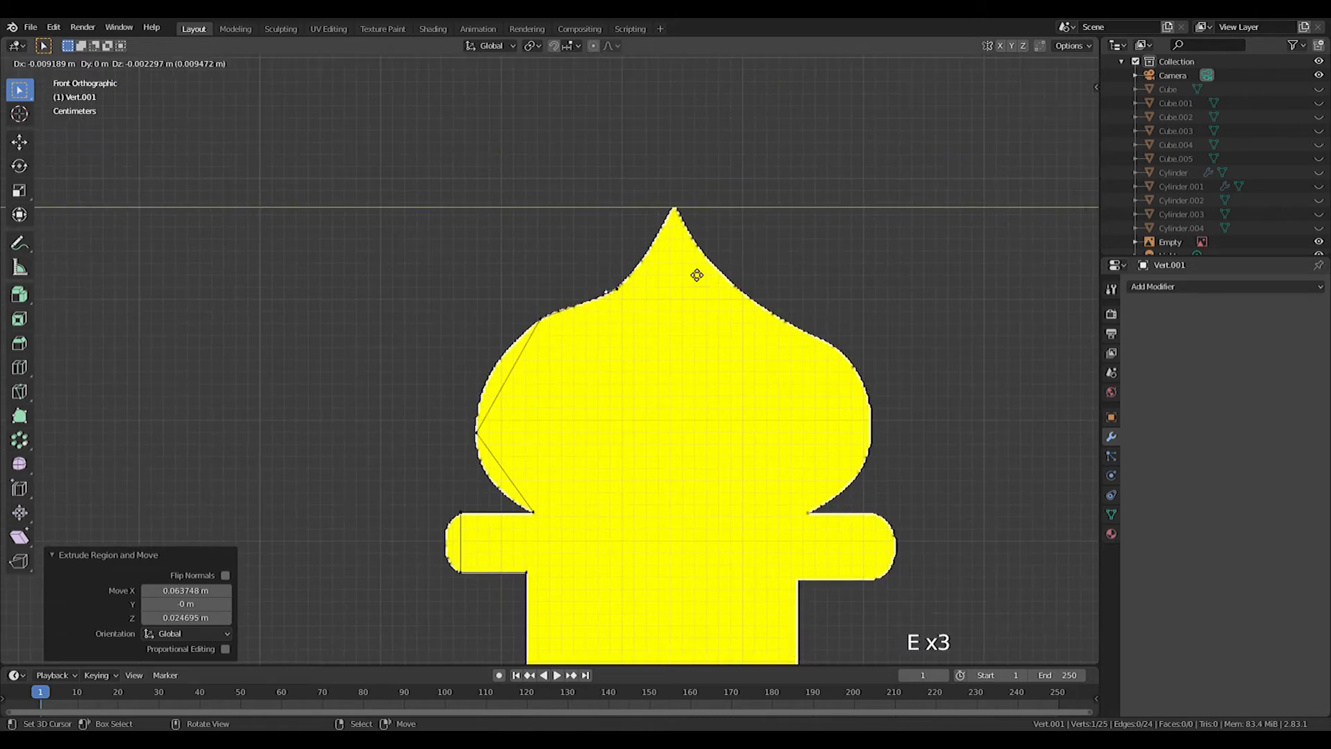
click(764, 191)
Trace the right half of the tower dome with extruded segments from the tip down to the ledge
key(e)
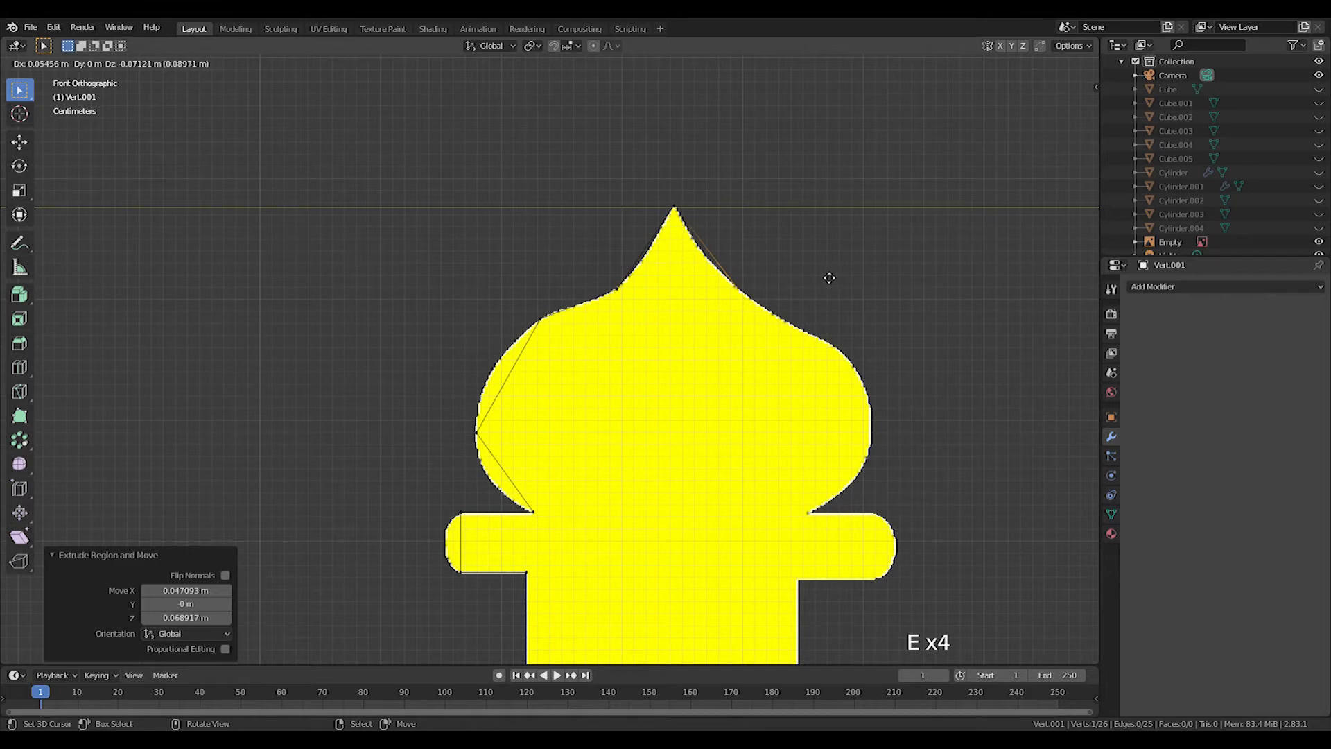
click(900, 319)
key(e)
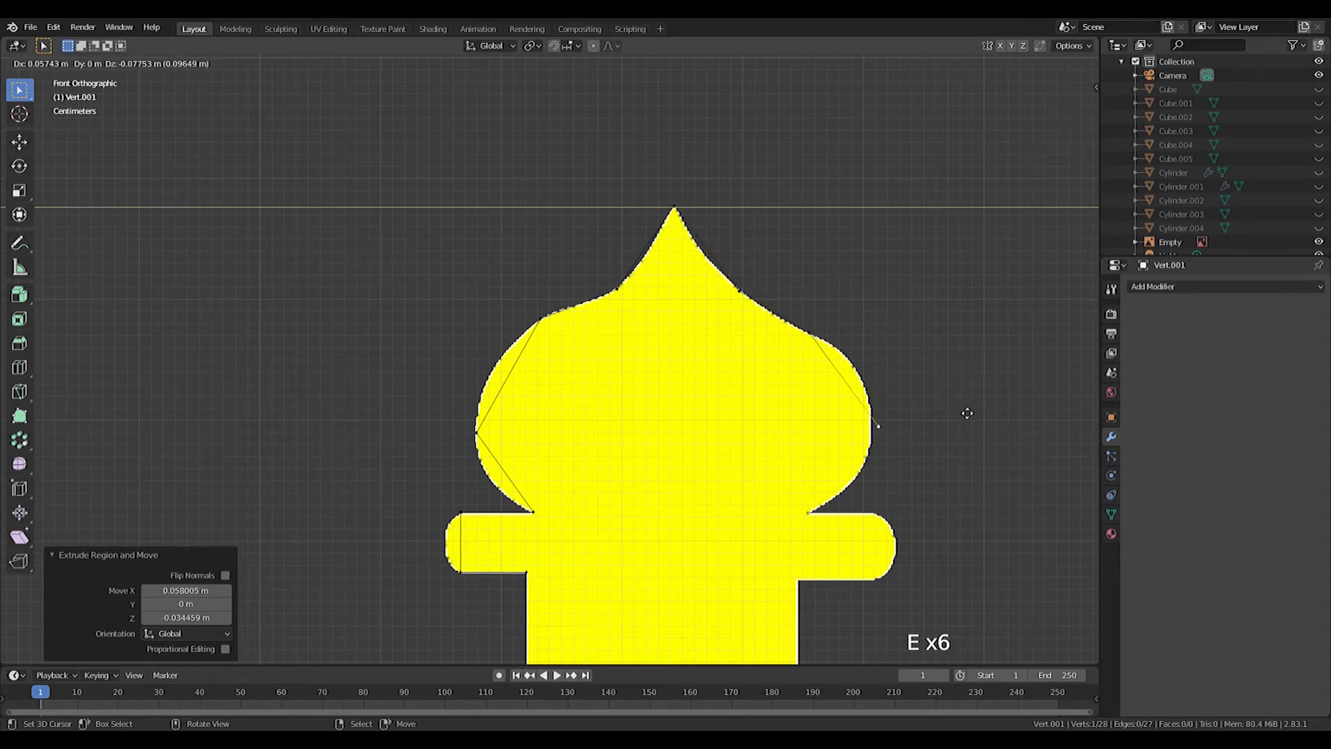
click(899, 499)
Outline the right side of the ledge below the dome: extrude 0.052262 m outward, 0.054559 m down, and 0.052837 m back inward
key(e)
key(x)
click(957, 496)
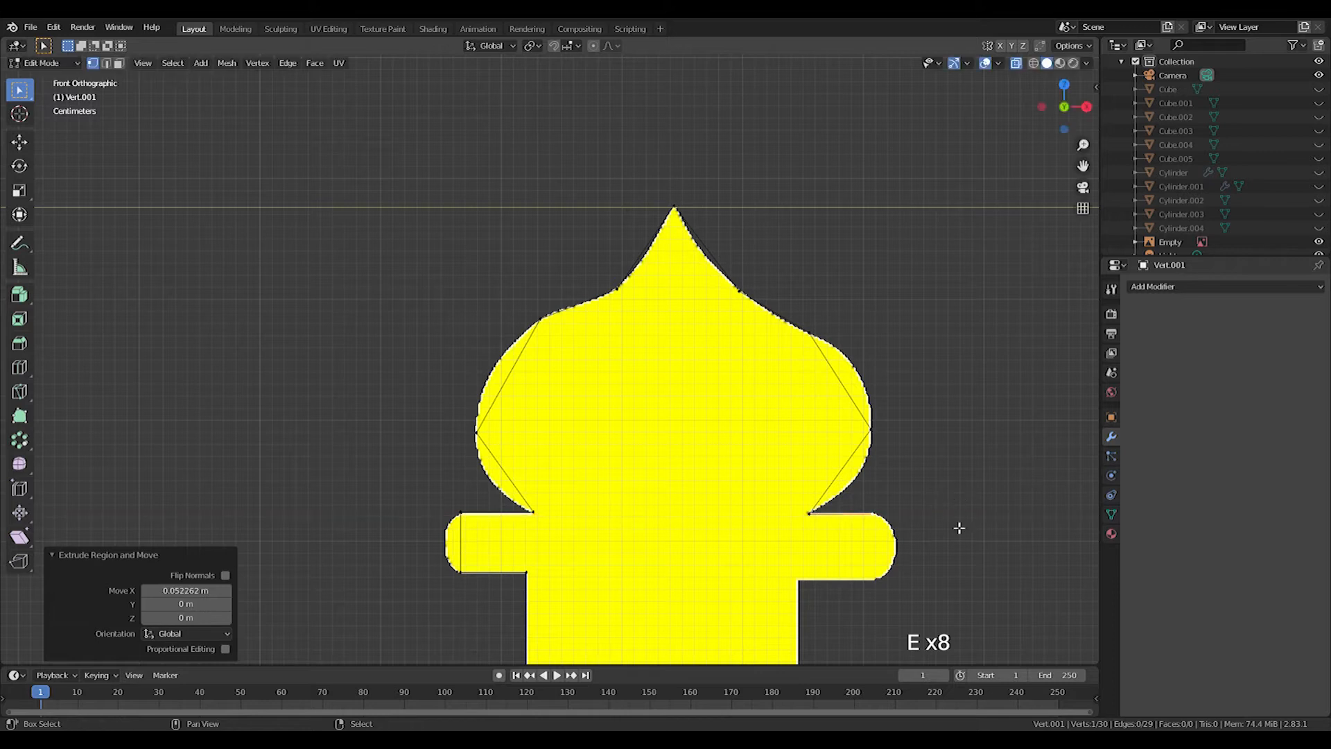
shift+middle_drag(956, 496, 963, 416)
key(e)
click(964, 484)
key(e)
key(x)
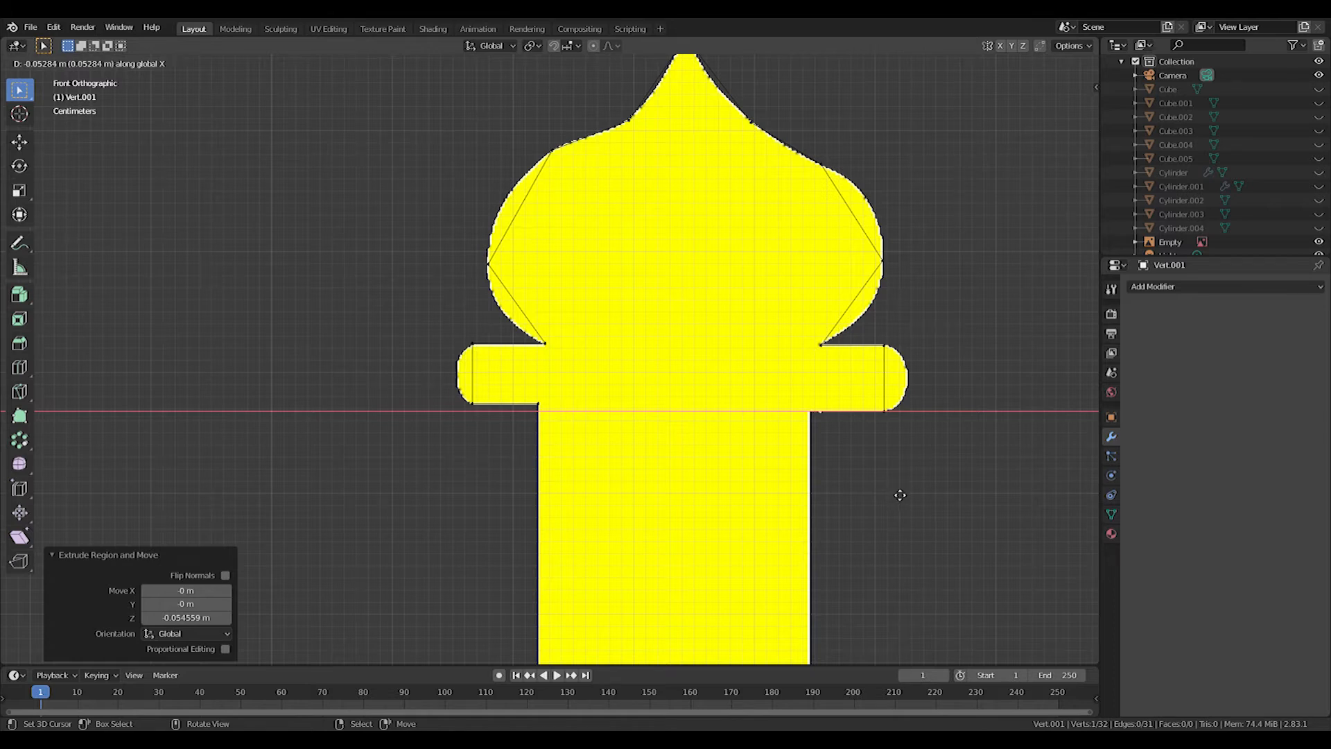
click(900, 495)
Extrude the upper shaft's right edge about 0.36 m down to the next ledge
shift+middle_drag(825, 574, 782, 217)
key(e)
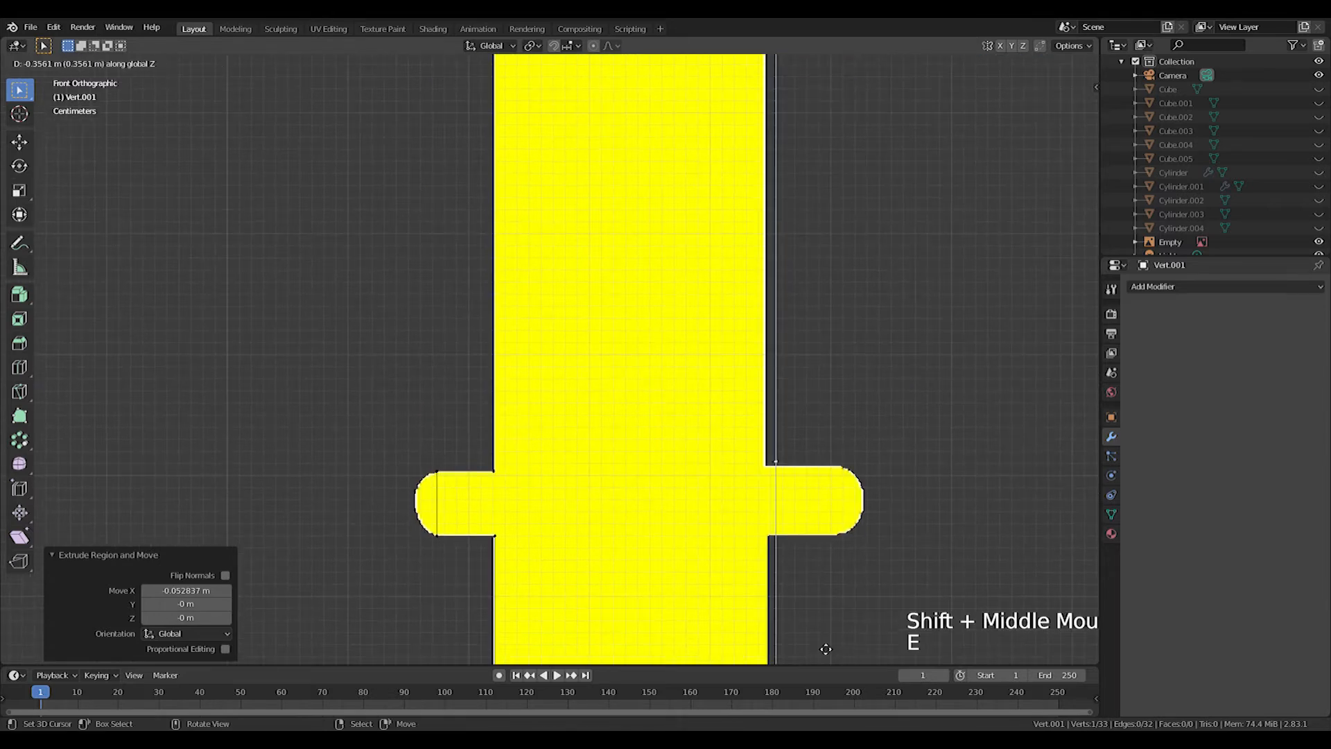
click(826, 653)
Outline the right side of the ledge above the middle shaft: extrude outward, 0.05858 m down, and about 0.056 m back inward
key(e)
key(x)
click(885, 628)
key(e)
click(874, 96)
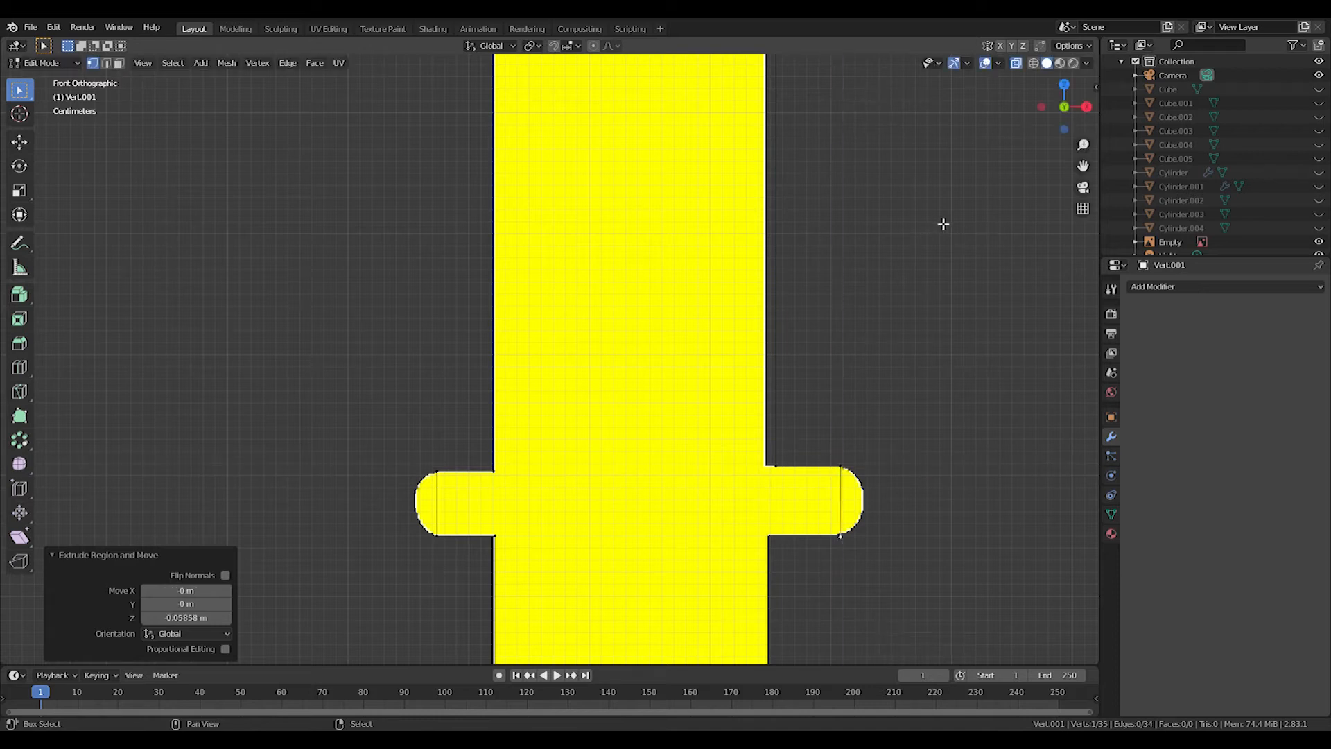
shift+middle_drag(942, 222, 859, 439)
key(e)
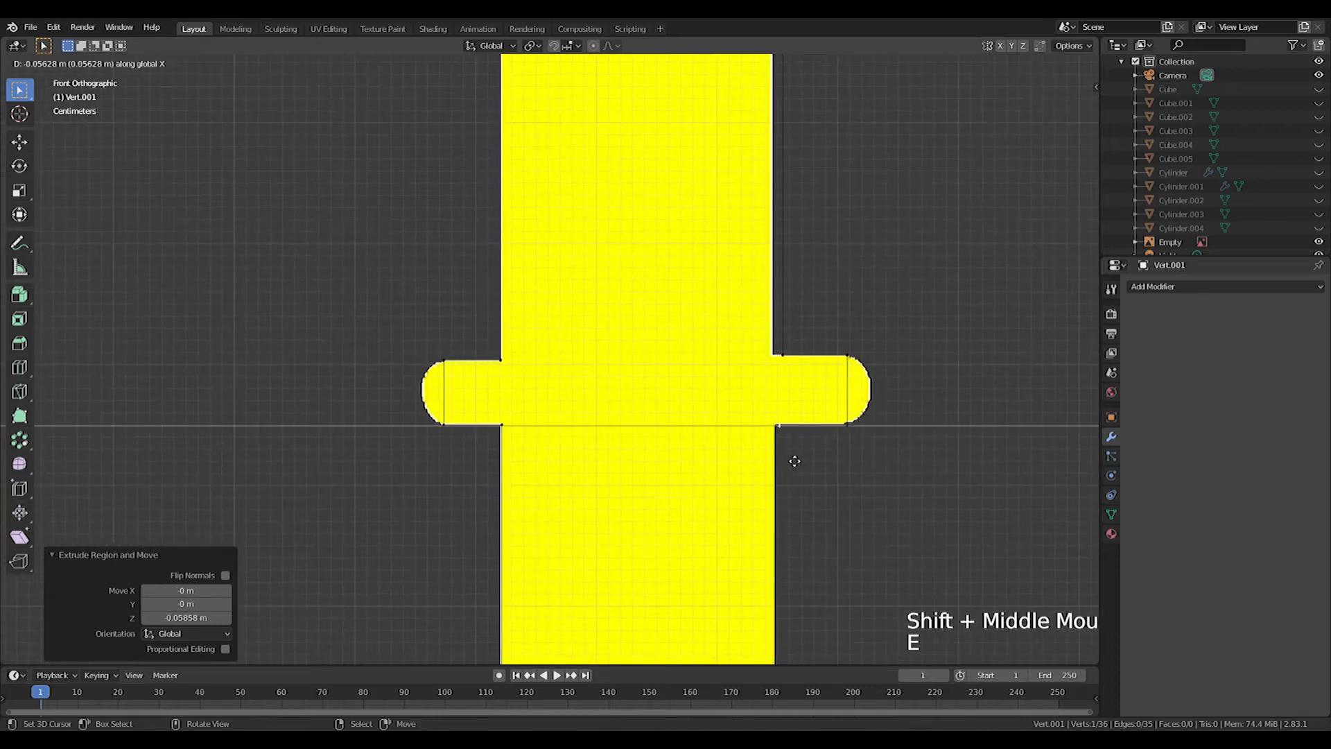
click(791, 478)
Extrude the middle shaft's right edge 0.26591 m down and move its end vertex 0.12061 m further down to the ledge
shift+middle_drag(790, 490, 811, 343)
key(e)
key(z)
click(805, 663)
shift+middle_drag(804, 647, 822, 310)
key(g)
key(z)
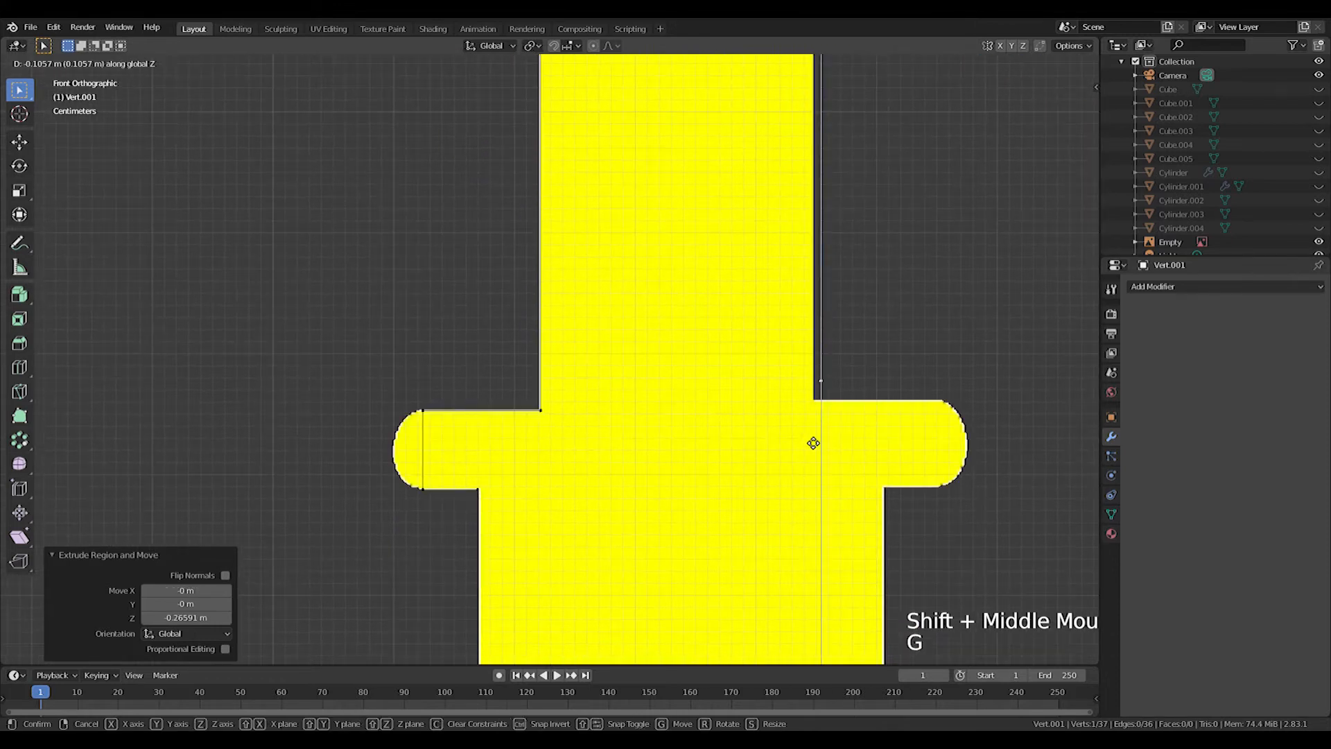
click(811, 457)
Outline the right side of the ledge above the lower shaft: extrude 0.1005 m outward, 0.073512 m down, and 0.048242 m back inward
key(e)
key(x)
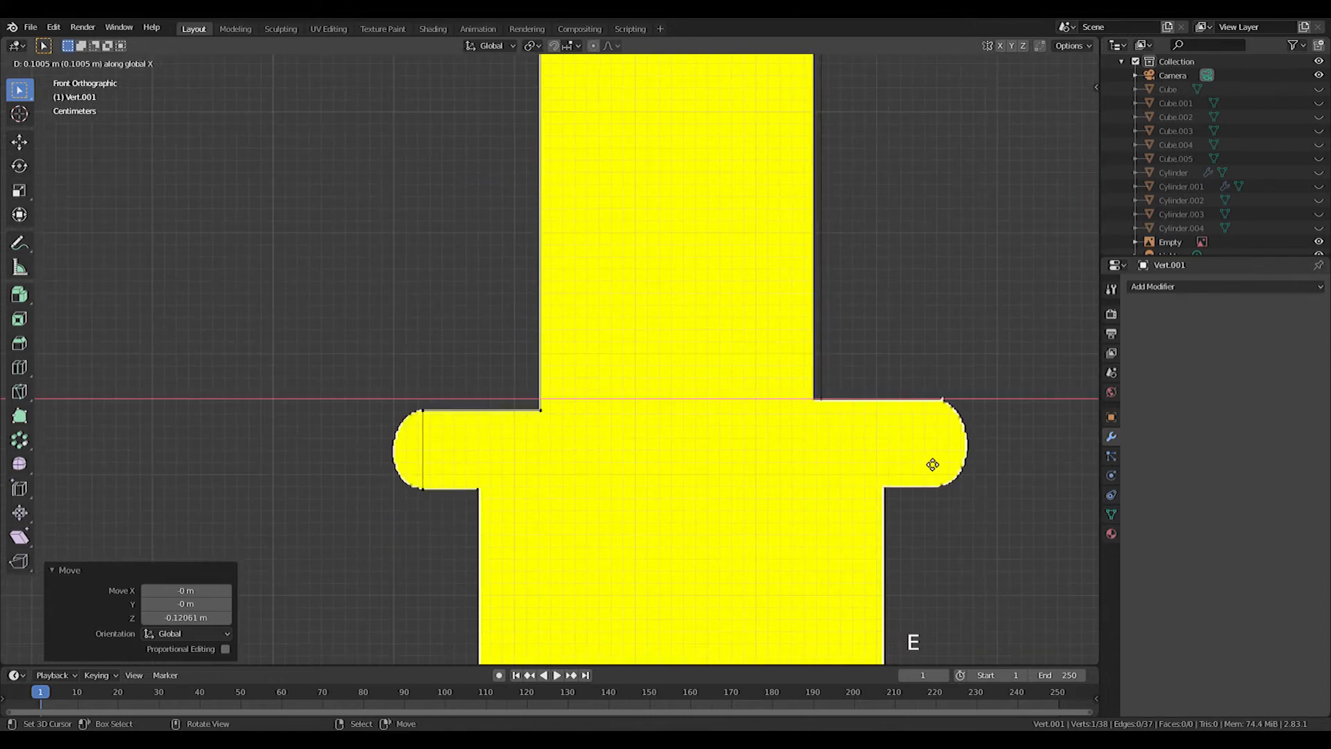
click(933, 465)
key(e)
key(z)
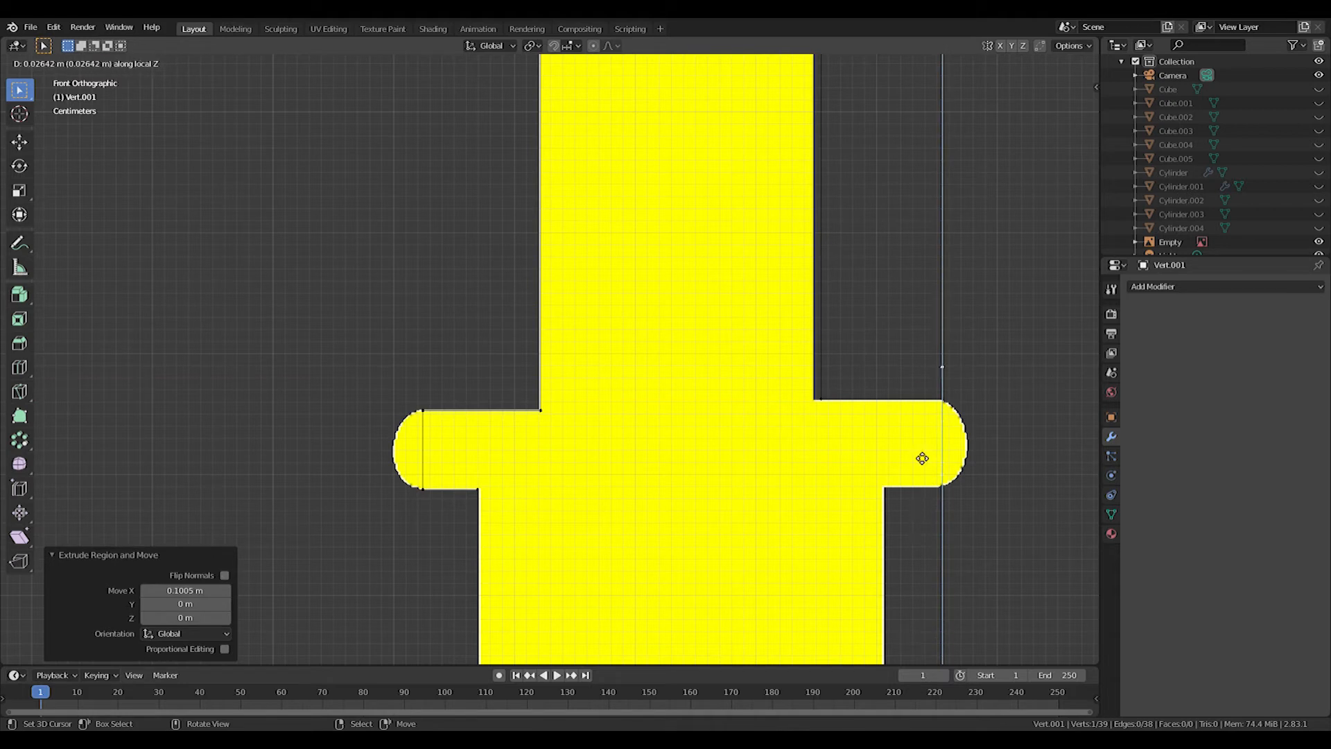
click(908, 551)
key(e)
key(x)
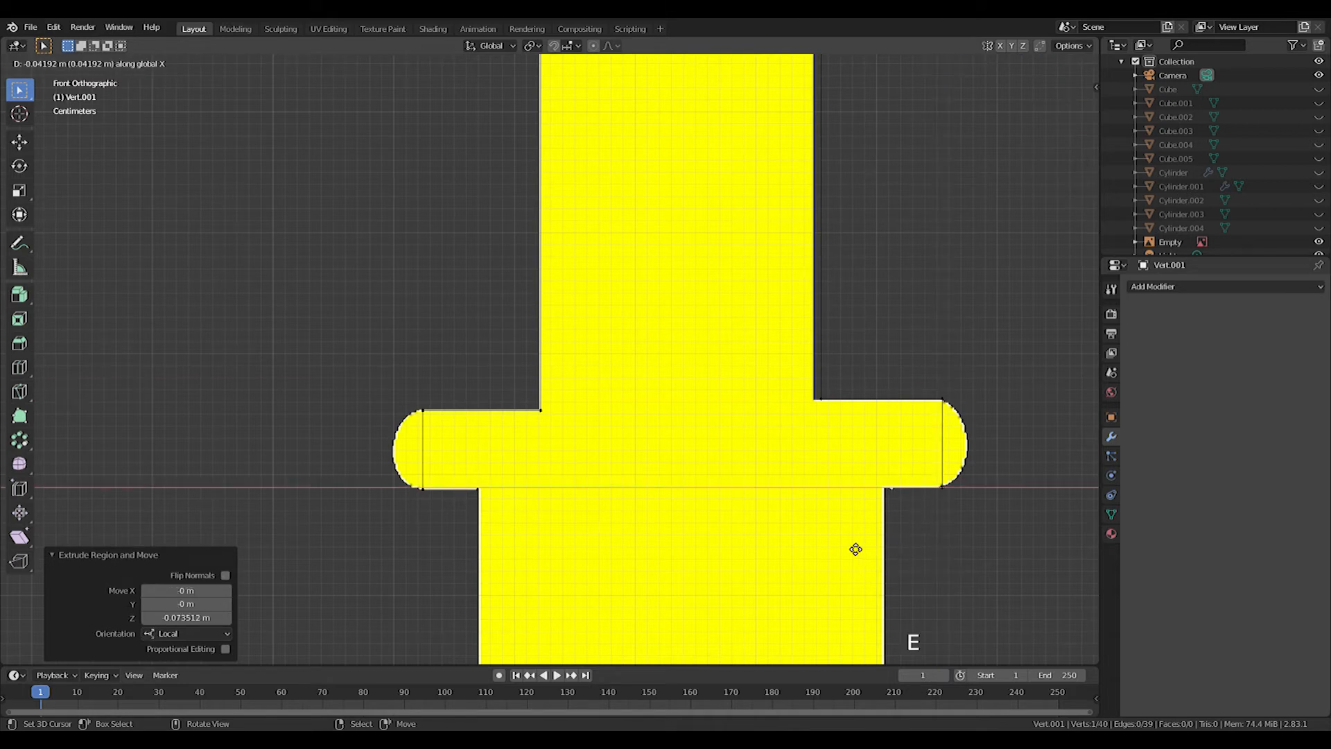
click(855, 549)
Extrude the lower shaft's right edge 0.48628 m down and the roof line 0.63514 m across to the central dome's base
shift+middle_drag(952, 533, 937, 240)
scroll(672, 314, down, 2)
shift+middle_drag(672, 314, 676, 274)
key(e)
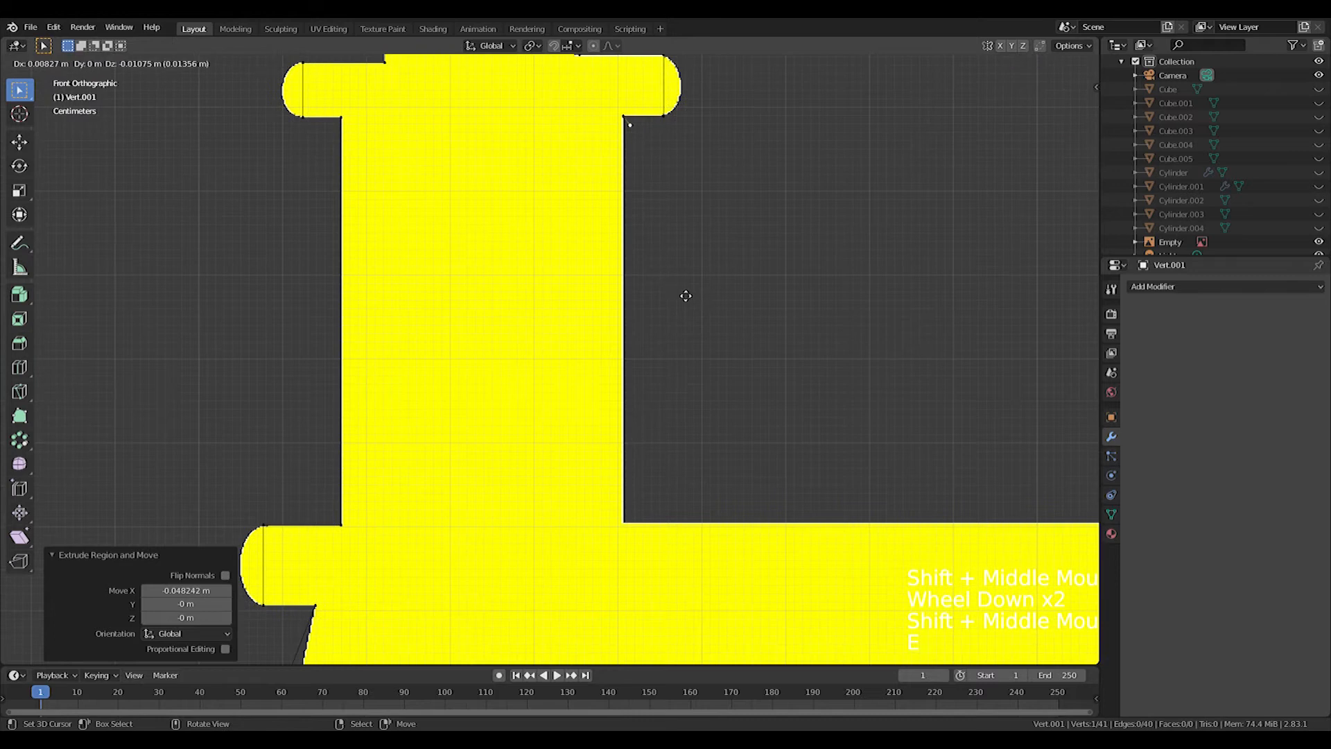
shift+middle_drag(601, 197, 593, 195)
key(e)
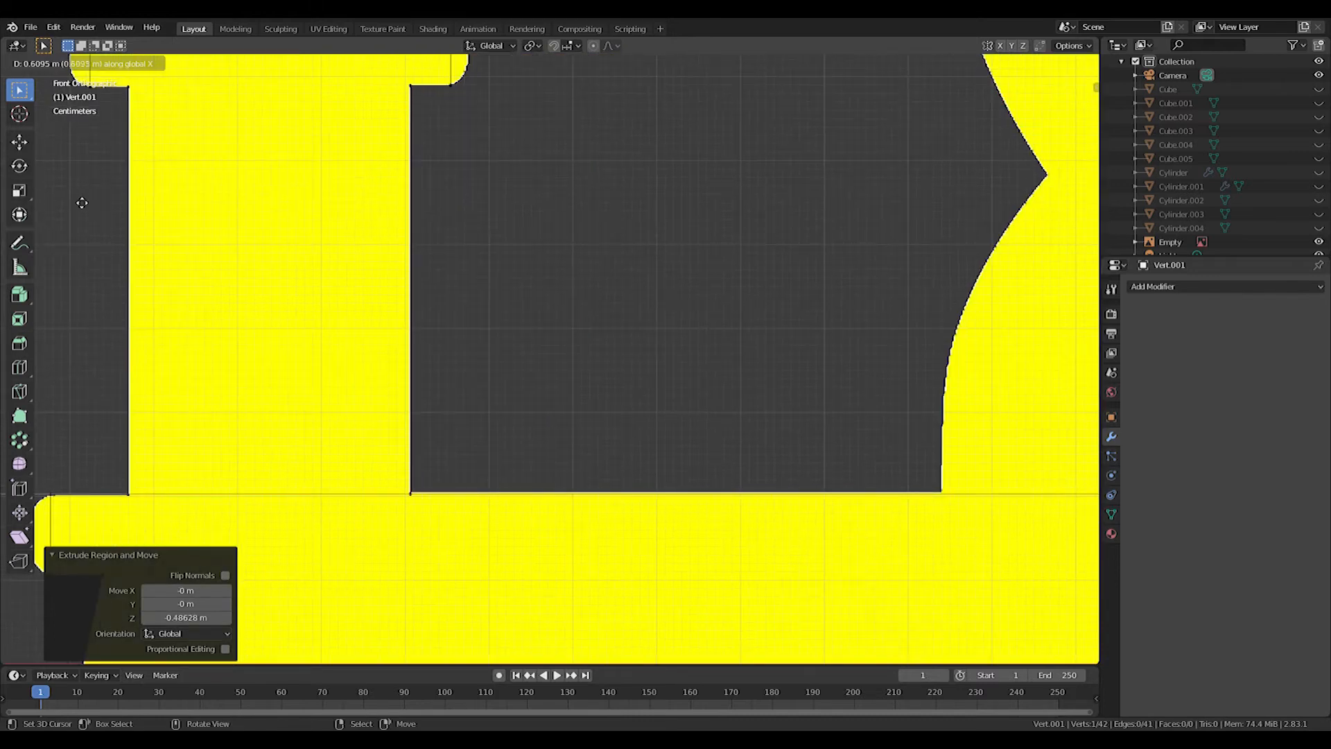
click(103, 205)
Trace the central dome's lower left side with extruded segments through the inward notch to its widest point
shift+middle_drag(784, 372, 544, 363)
key(e)
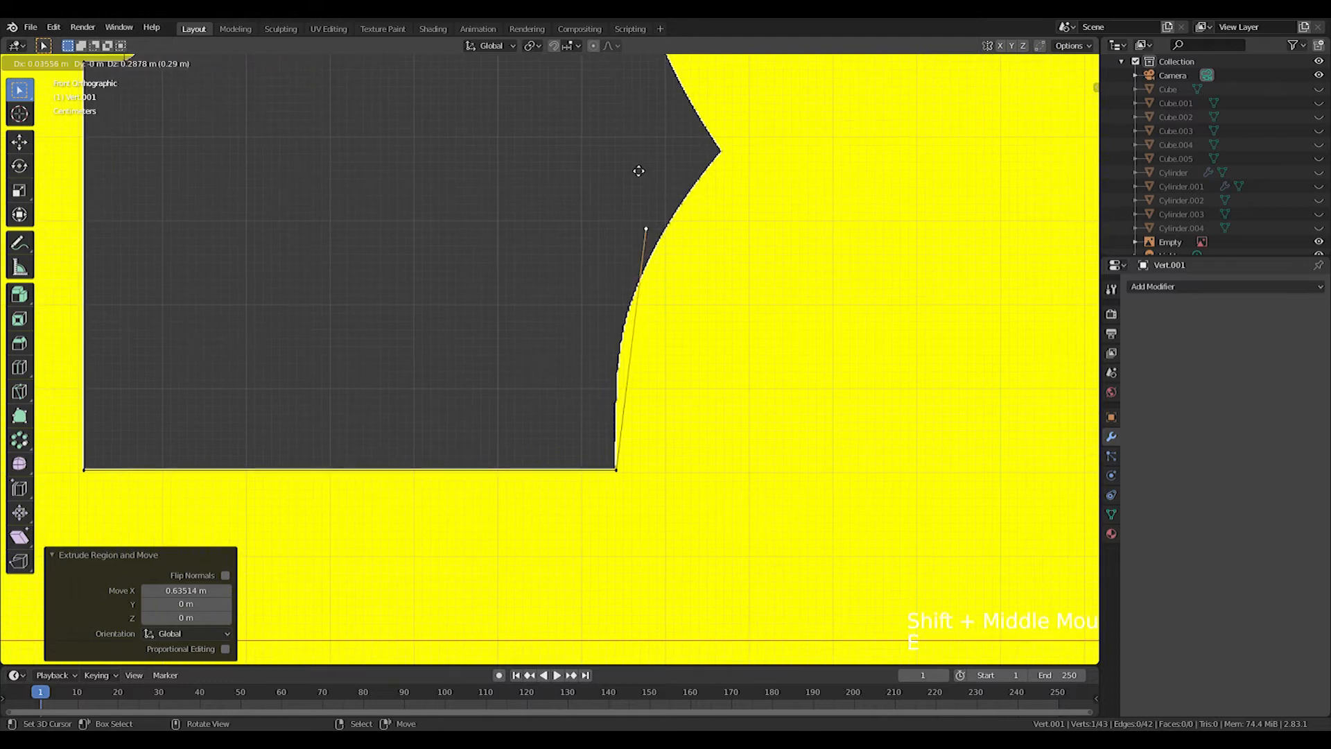
click(721, 76)
shift+middle_drag(721, 78, 714, 542)
key(e)
click(610, 298)
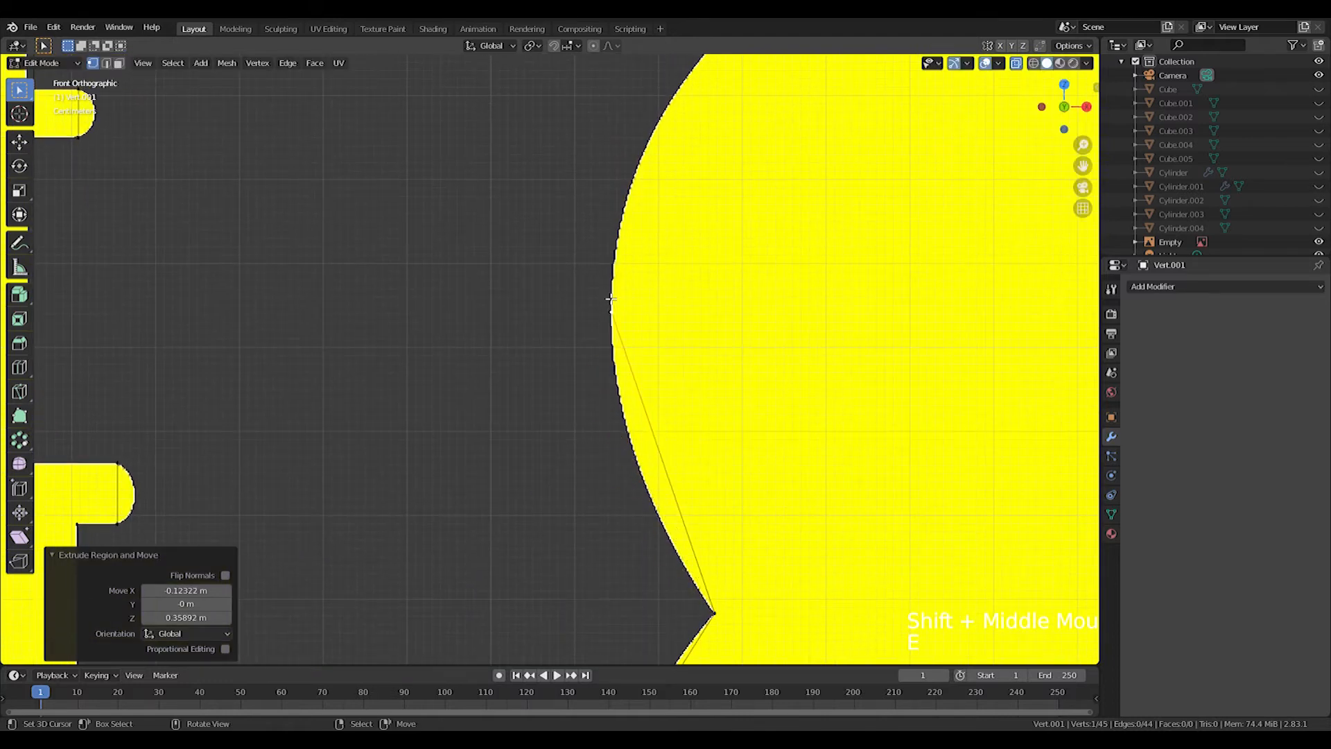
Trace the central dome's upper left curve with three extruded segments from the widest point to the tip
shift+middle_drag(611, 298, 520, 564)
scroll(615, 342, down, 1)
shift+middle_drag(615, 342, 580, 344)
key(e)
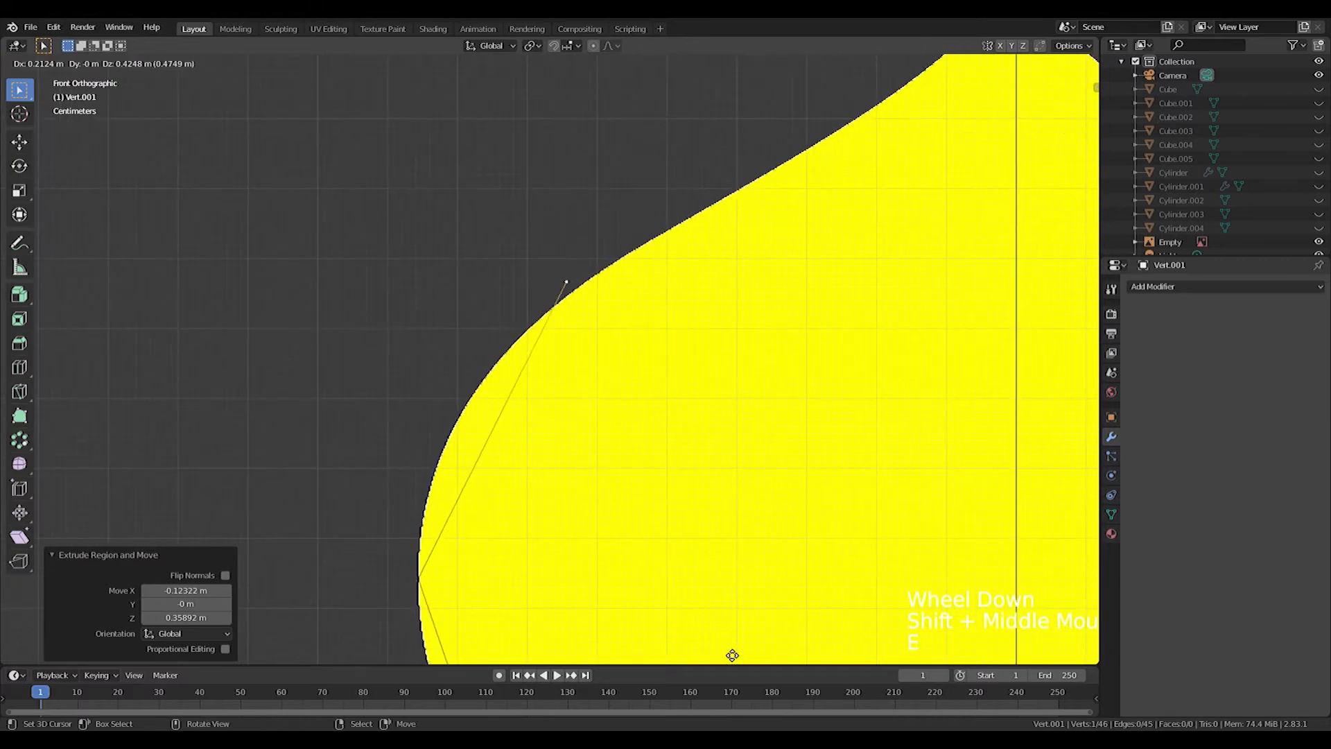
click(758, 452)
shift+middle_drag(758, 451, 636, 597)
key(e)
click(900, 364)
key(e)
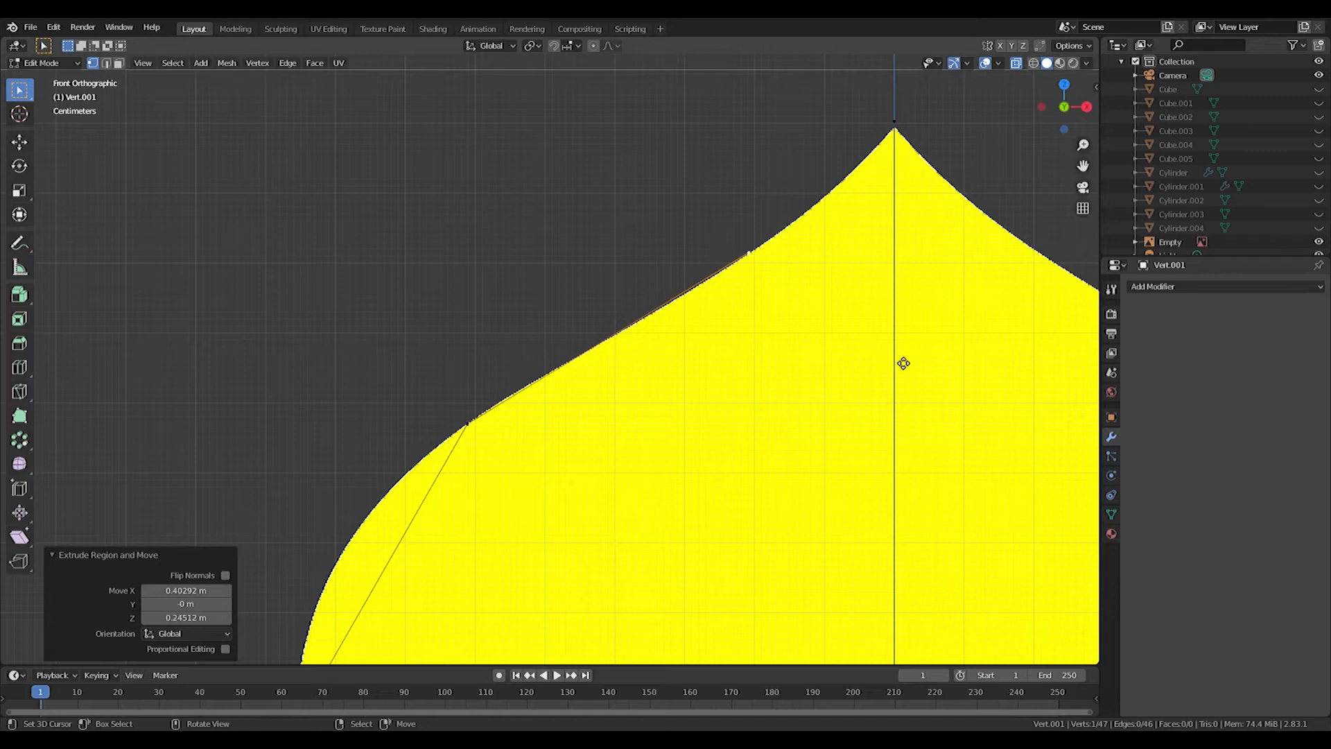
click(1011, 244)
Merge the last traced vertex at the dome's tip with the top vertex of the centre line
middle_drag(1011, 244, 835, 244)
key(x)
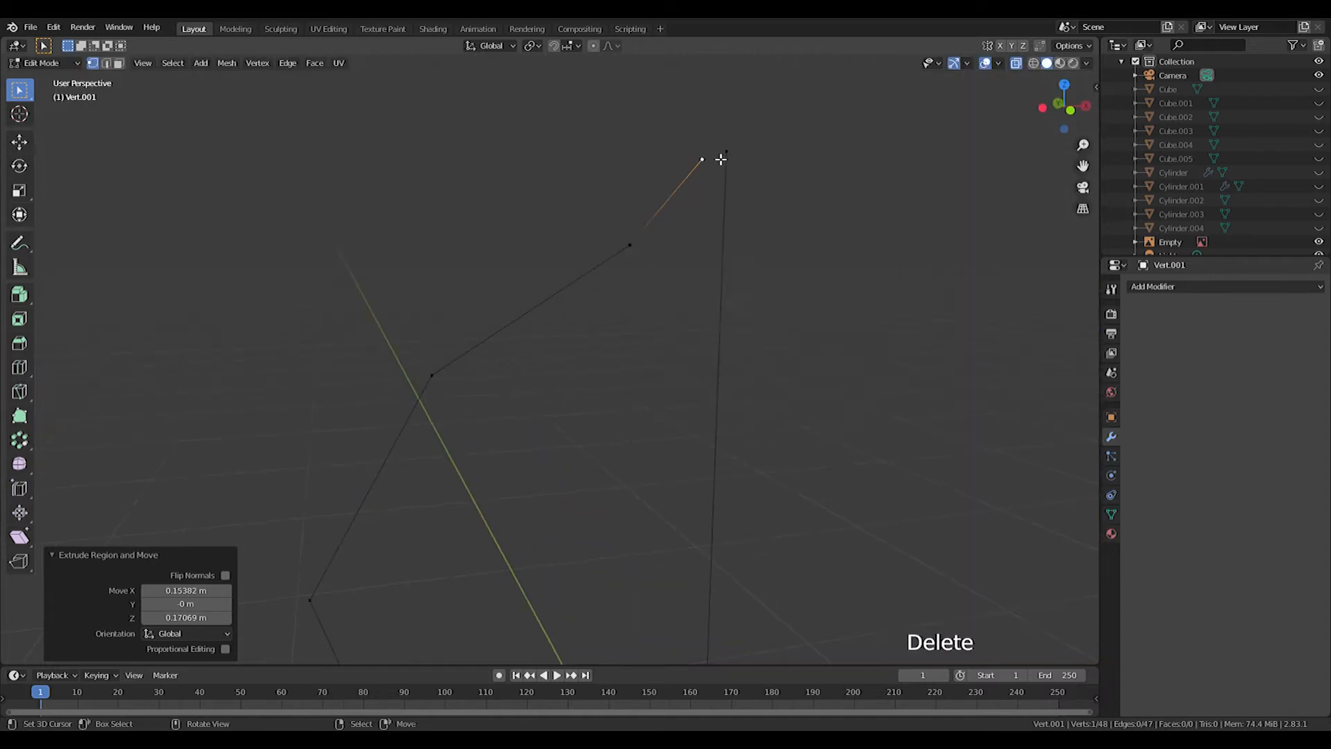
shift+right_click(727, 153)
key(m)
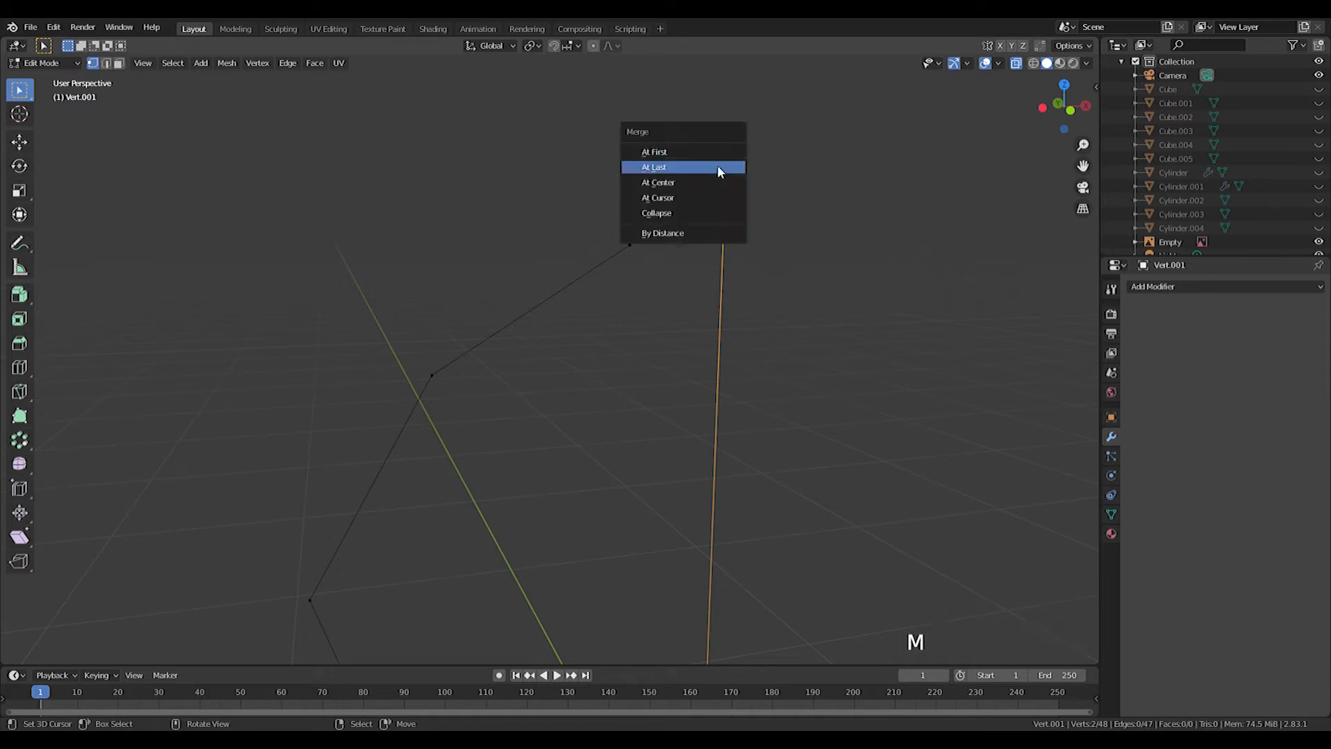
click(722, 155)
Try to bevel the middle vertex of the left shoulder curve
scroll(739, 202, down, 4)
scroll(631, 460, down, 4)
middle_drag(739, 201, 644, 112)
key(KP_1)
key(KP_2)
key(KP_1)
scroll(534, 311, up, 4)
scroll(248, 487, down, 1)
shift+middle_drag(247, 488, 384, 363)
click(433, 353)
shift+middle_drag(462, 389, 511, 363)
key(ctrl+b)
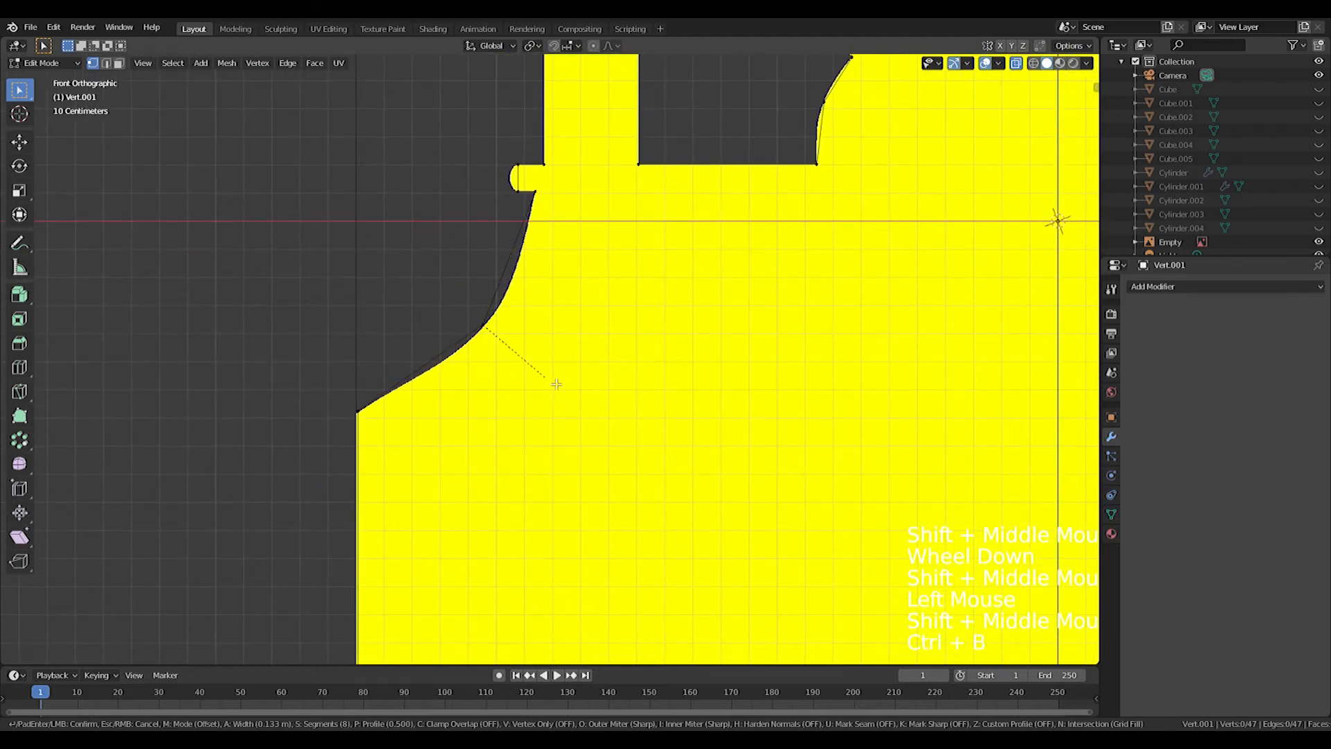
Select the whole outline and extrude it 0.52592 m along the Y axis
middle_drag(626, 368, 552, 359)
scroll(527, 337, down, 2)
scroll(527, 336, down, 2)
key(a)
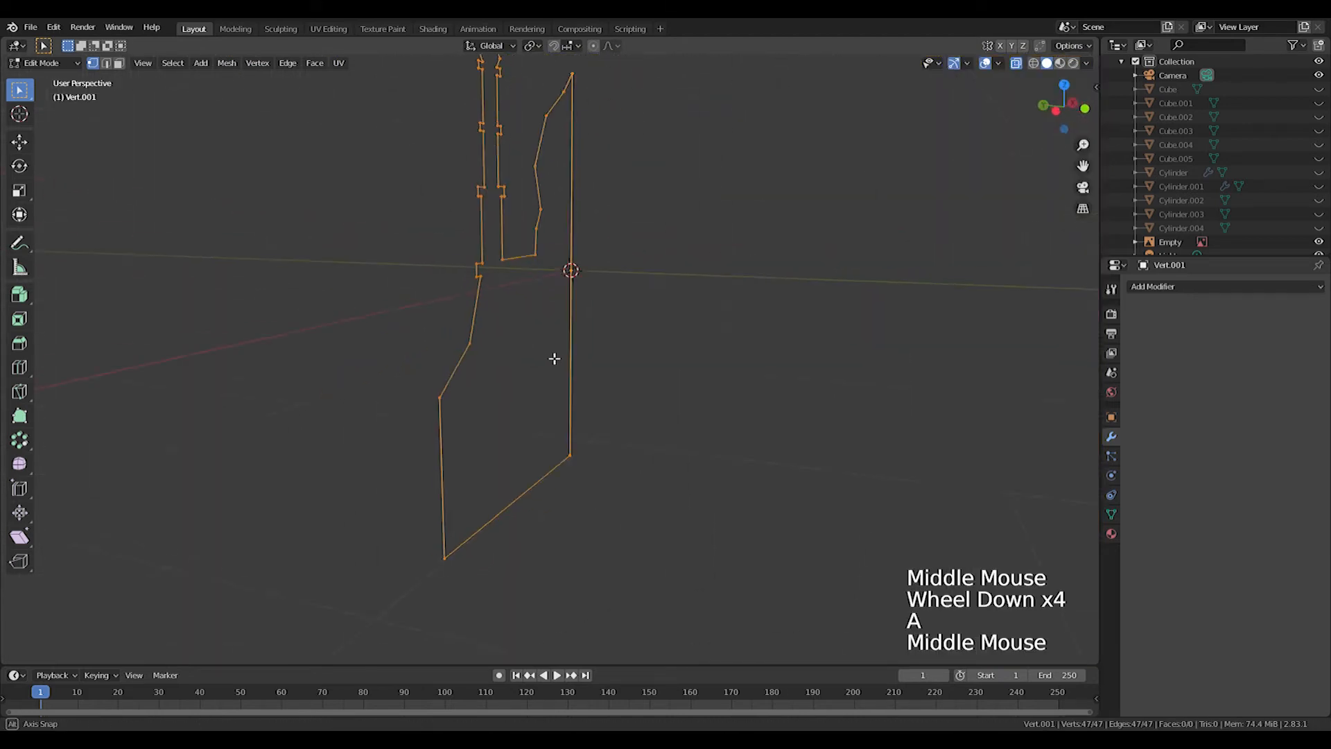
key(e)
click(571, 336)
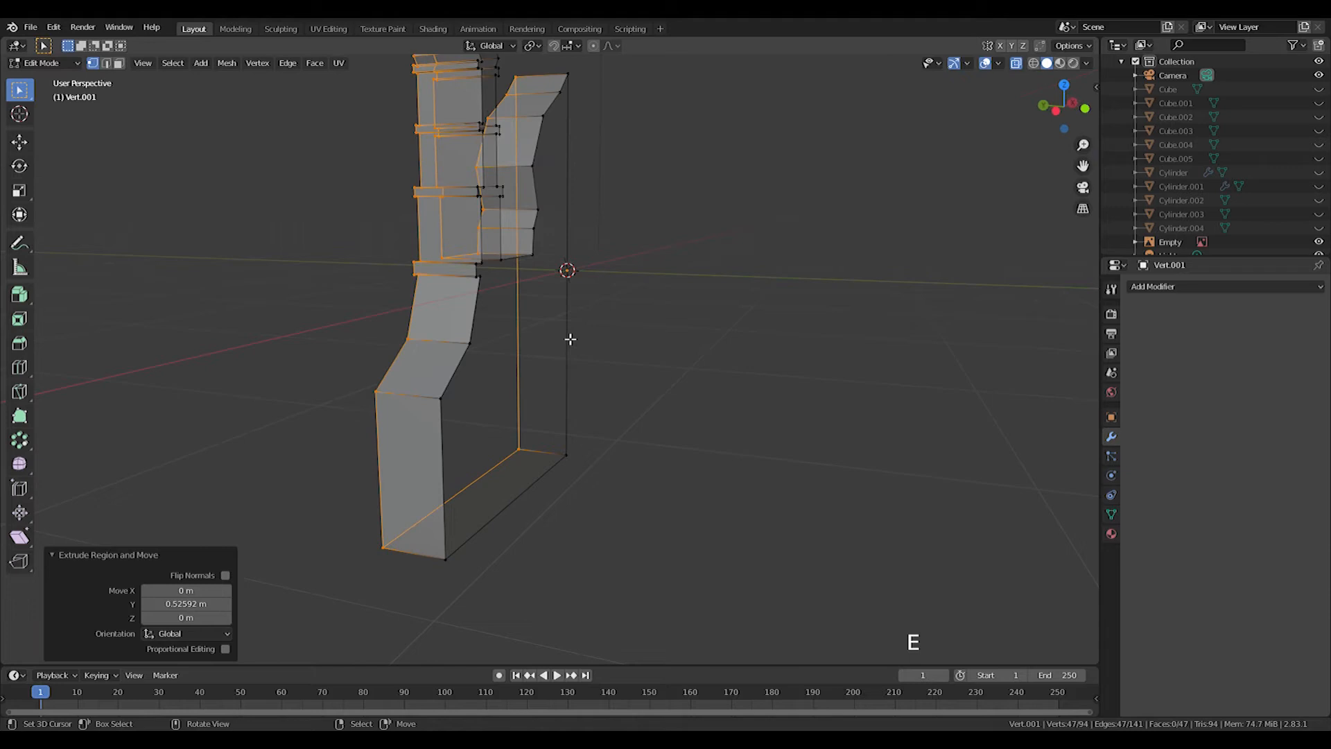
Bevel the middle edge of the left shoulder with eight segments, viewed from the front
key(KP_1)
scroll(567, 337, up, 3)
click(497, 320)
shift+middle_drag(497, 320, 501, 381)
key(ctrl+b)
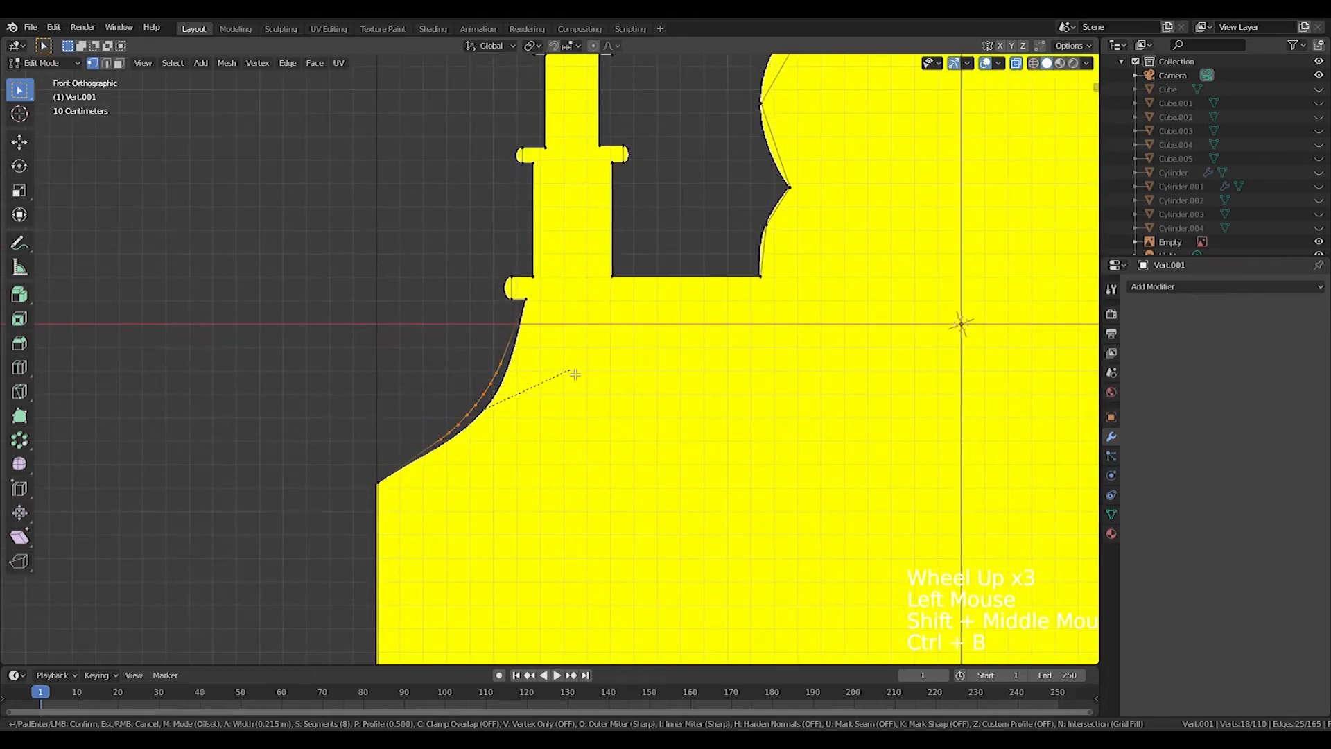
click(597, 371)
Turn on proportional editing and move the middle of the bevelled shoulder onto the reference curve
scroll(597, 371, up, 3)
click(570, 75)
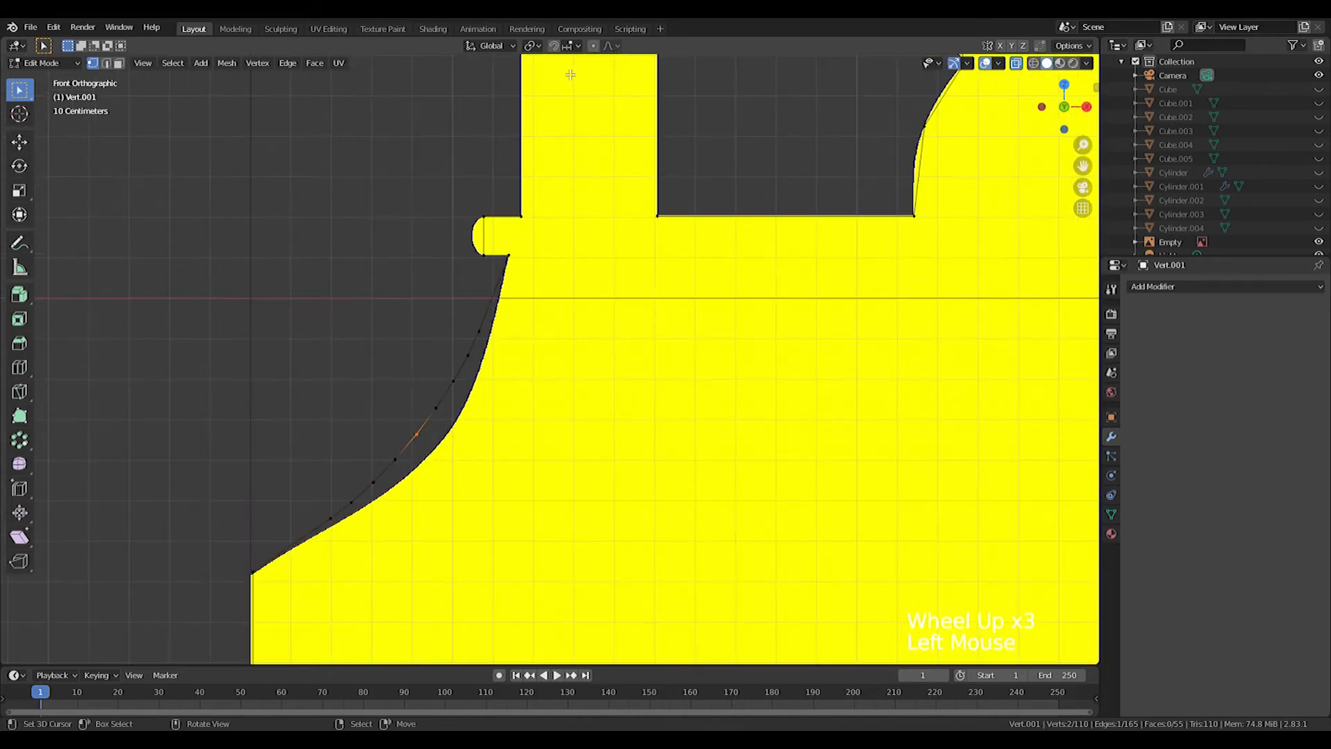
click(593, 46)
shift+middle_drag(512, 477, 535, 412)
key(g)
scroll(505, 433, up, 6)
scroll(506, 435, up, 4)
click(505, 441)
Move the lower part of the bevelled shoulder onto the reference curve with a proportional size of 0.18
key(g)
scroll(379, 491, up, 8)
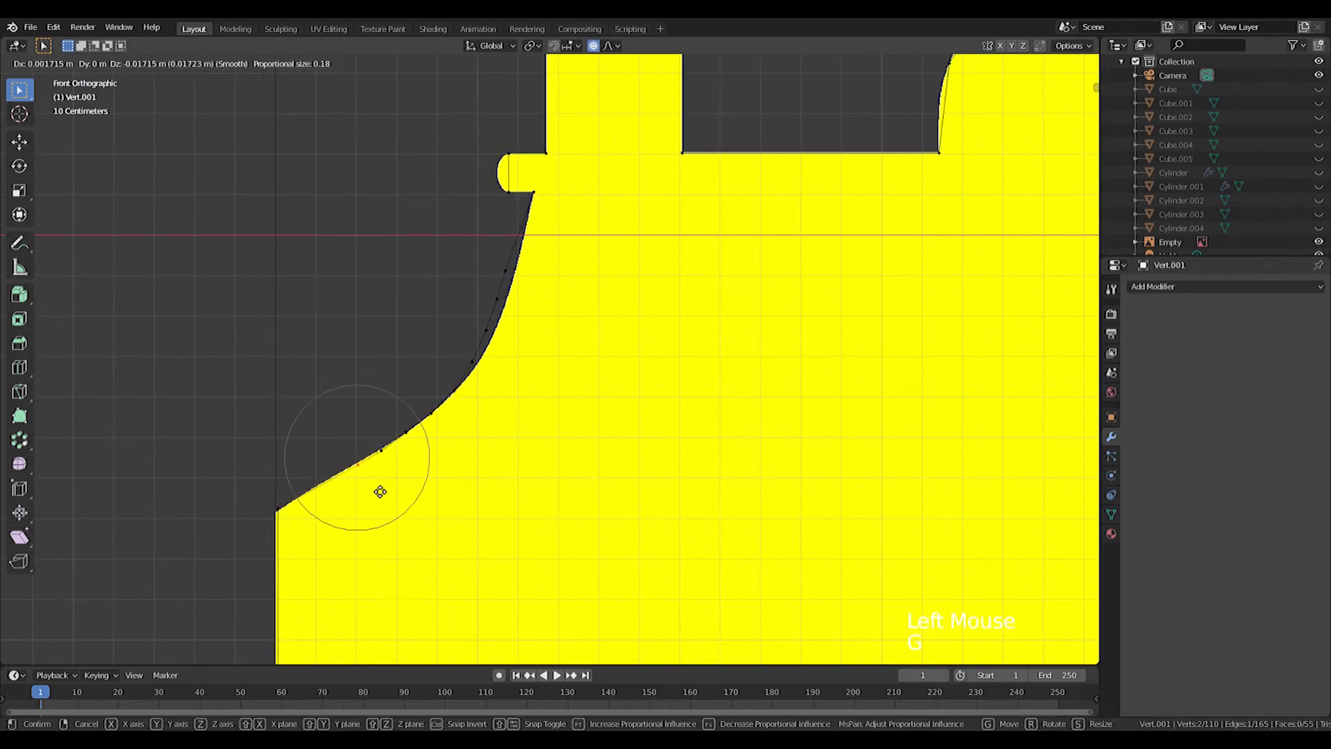
click(378, 490)
Move the upper edges of the bevelled shoulder onto the reference curve using proportional editing
drag(488, 261, 519, 291)
key(g)
right_click(521, 294)
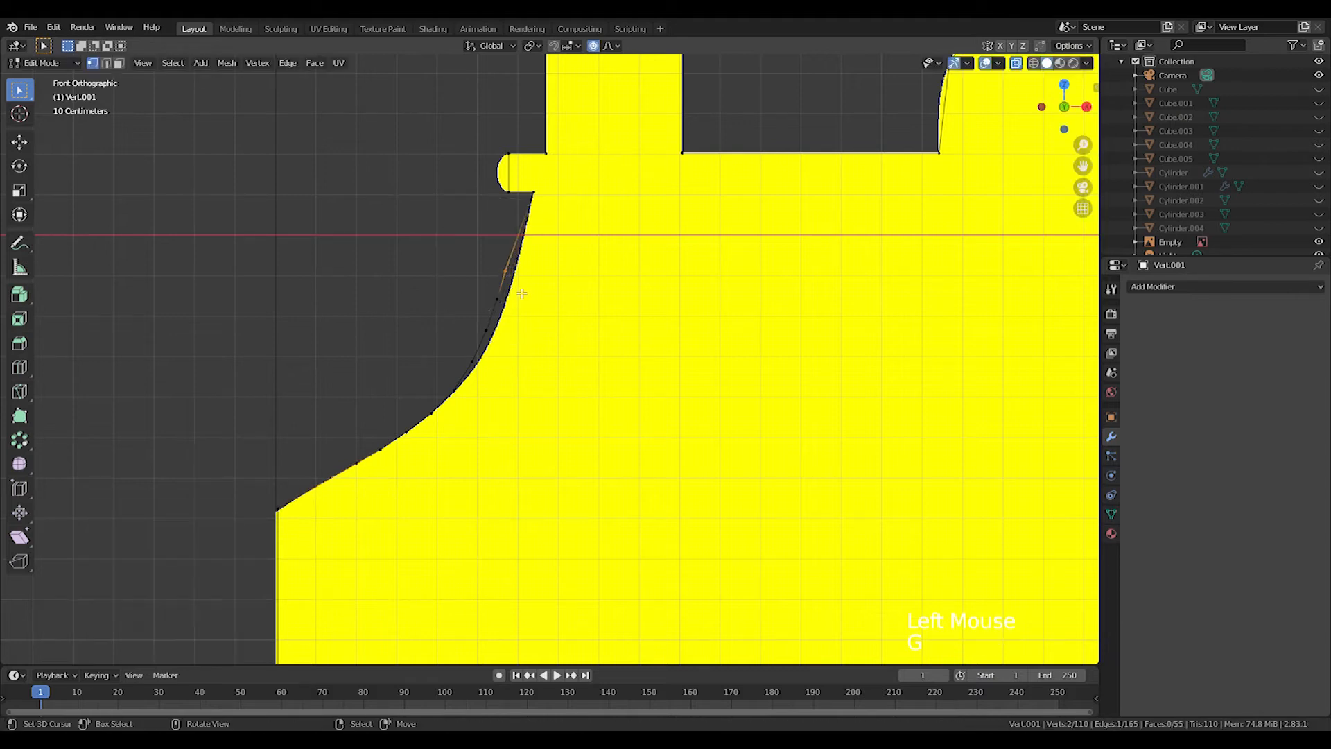
key(g)
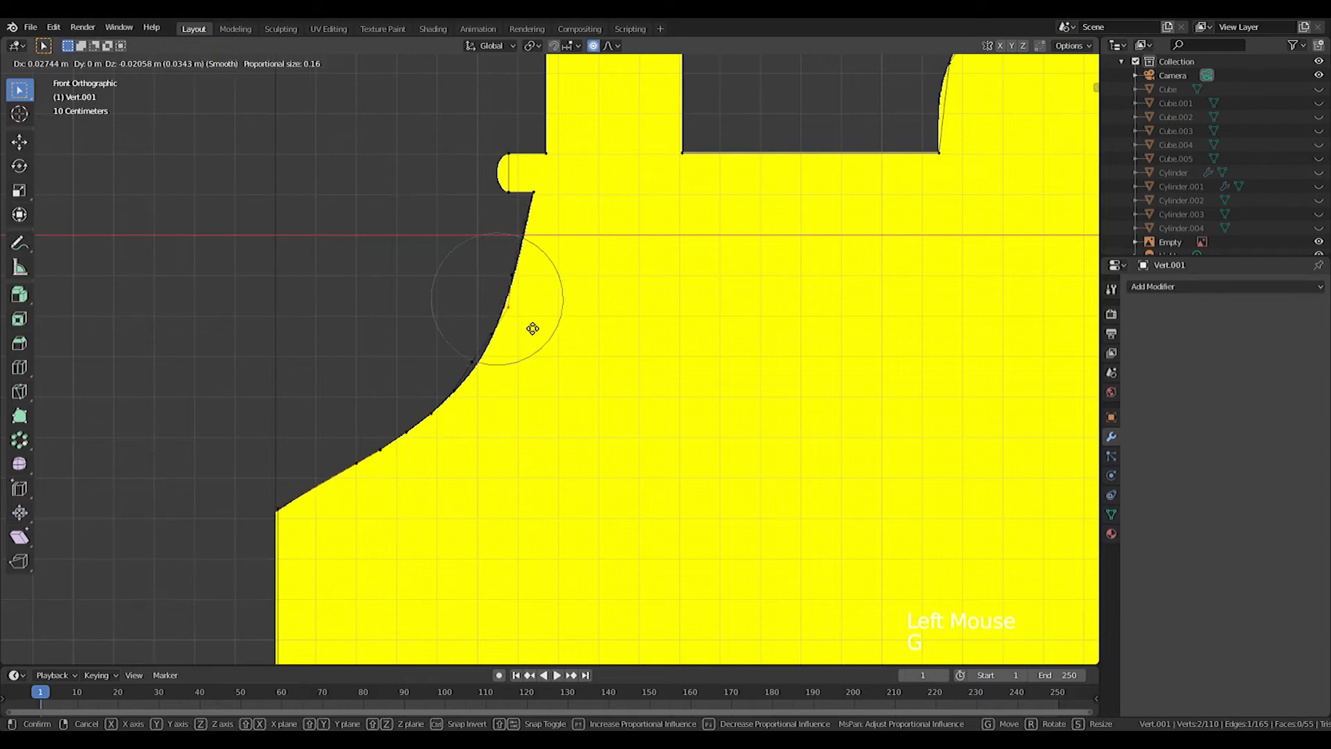
click(522, 322)
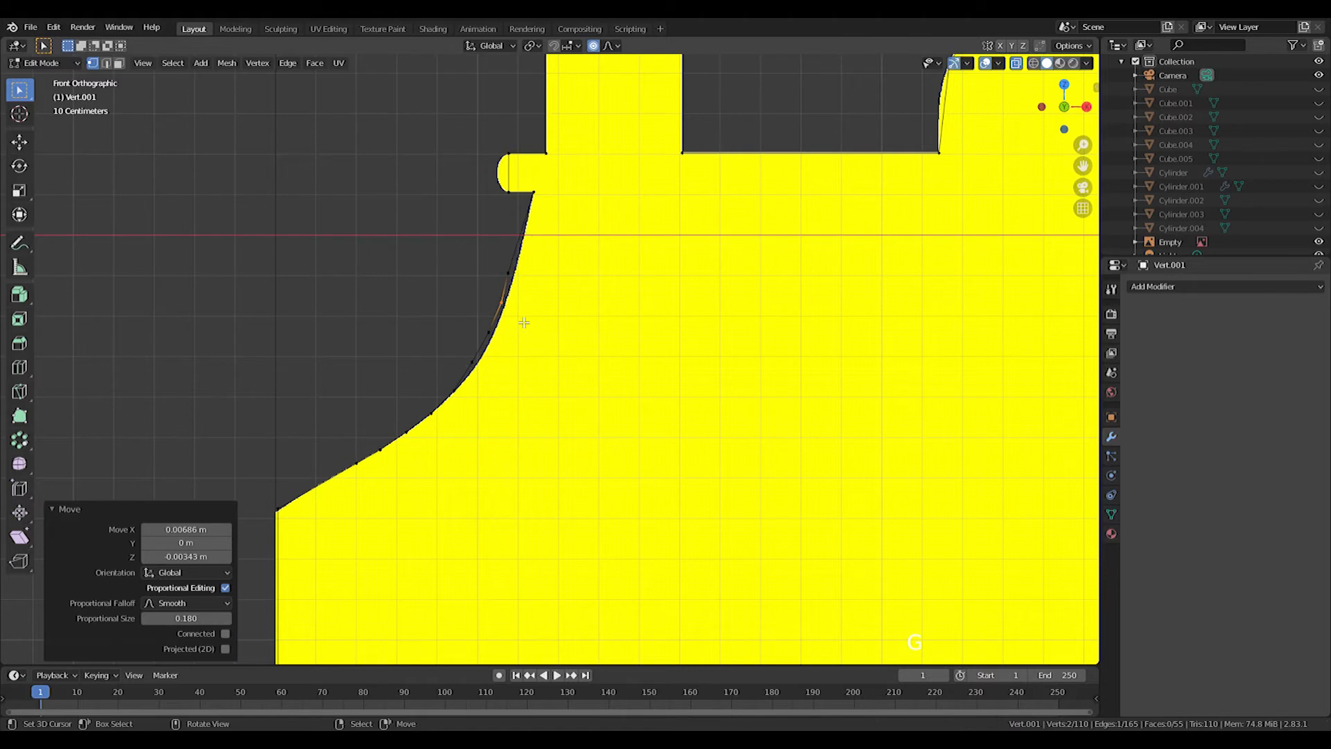
key(g)
click(533, 291)
Nudge the remaining shoulder edge 0.00686 m along X and 0.00343 m along Z to fit the reference curve
key(g)
right_click(490, 377)
shift+middle_drag(490, 377, 562, 538)
key(g)
click(465, 539)
Add one centred loop cut to the vertical end face of the left tower's lowest ledge
scroll(562, 539, up, 1)
middle_drag(470, 479, 521, 338)
key(KP_1)
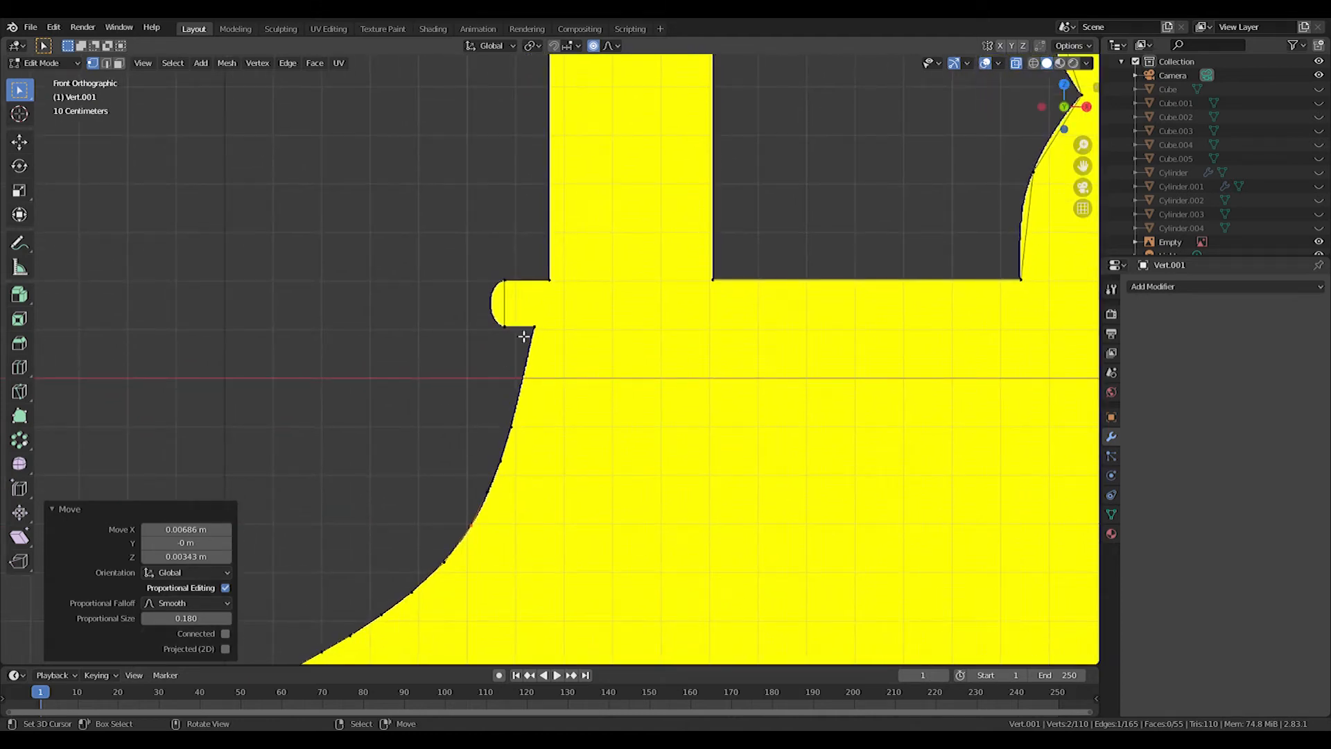
scroll(511, 364, up, 3)
key(ctrl+e)
shift+middle_drag(502, 277, 529, 347)
key(ctrl+r)
click(483, 360)
right_click(482, 361)
Turn off proportional editing and move the new cut along X to the rounded tip of the lowest ledge
key(g)
key(x)
right_click(493, 359)
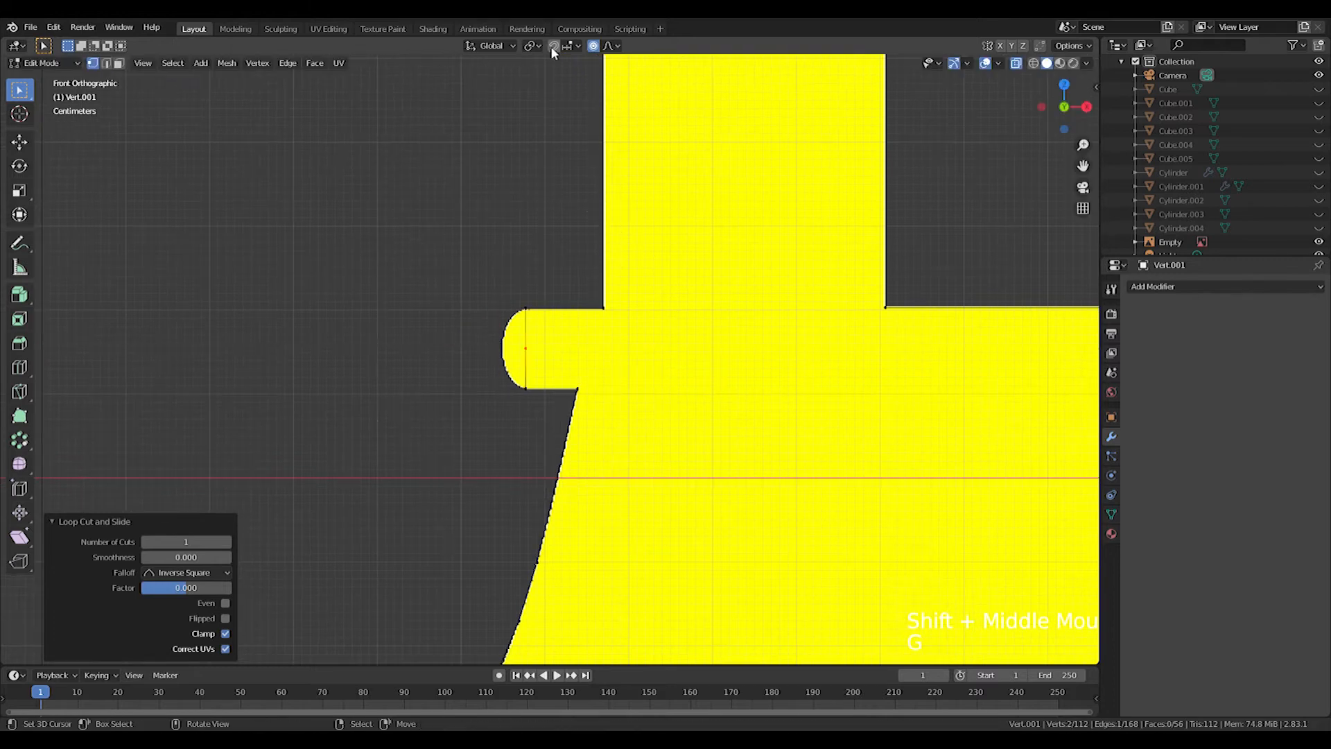
key(g)
key(x)
click(489, 350)
Bevel the lowest ledge's tip edge with eight segments and a 0.0568 m offset
key(ctrl+b)
click(619, 330)
shift+middle_drag(617, 330, 586, 658)
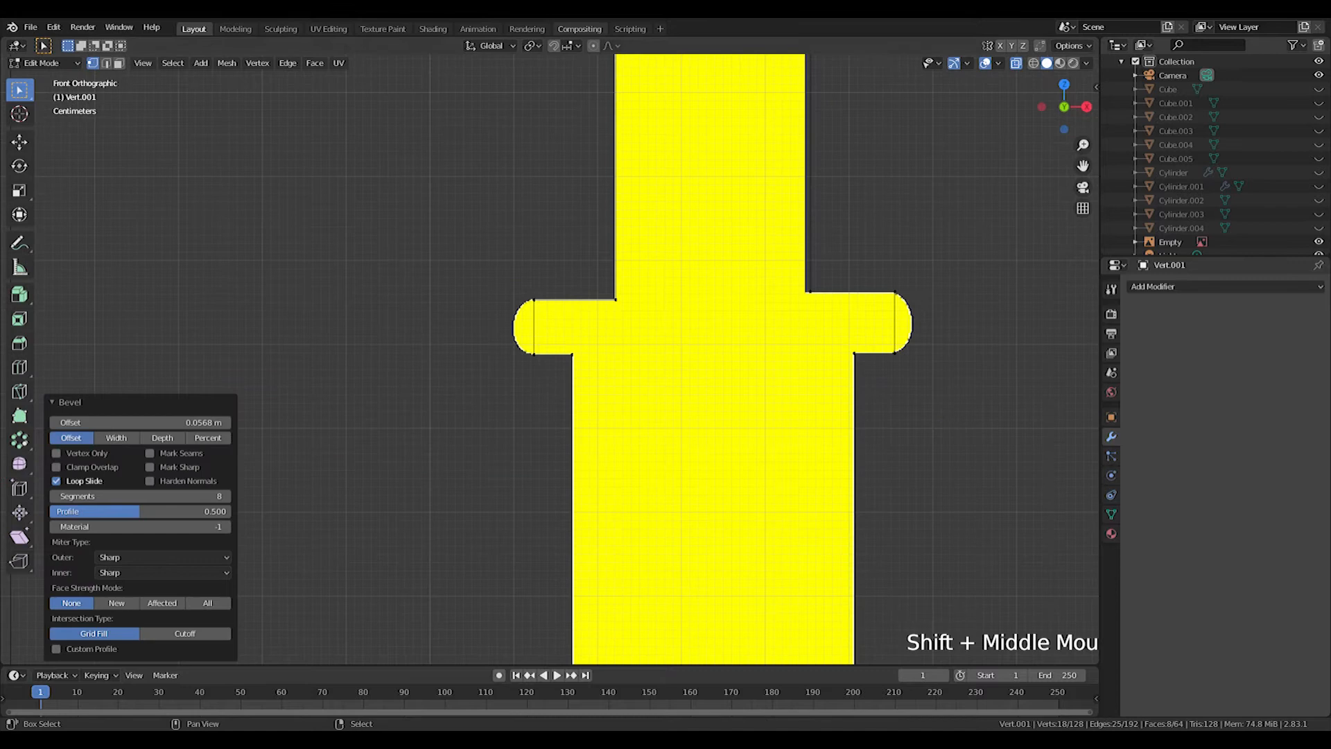
Add a loop cut to the left end face of the tower's second-lowest ledge, move it outward along X, and bevel it with eight segments
key(ctrl+r)
click(546, 333)
right_click(546, 333)
key(g)
key(x)
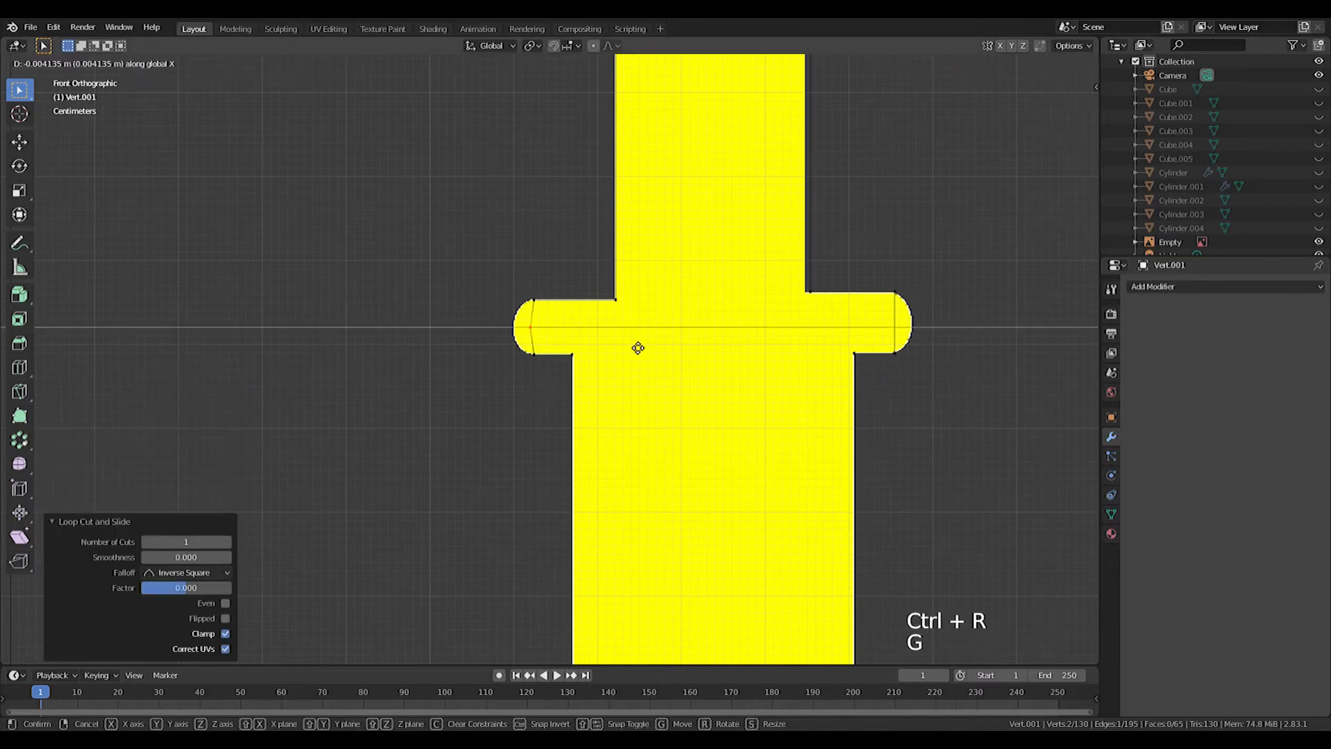
click(610, 340)
key(ctrl+b)
click(648, 298)
Round the left end of the third ledge up: add a loop cut, move it -0.032253 m along X, and bevel it 0.0359 m with eight segments
shift+middle_drag(600, 81, 555, 502)
key(ctrl+r)
click(535, 372)
right_click(535, 372)
key(g)
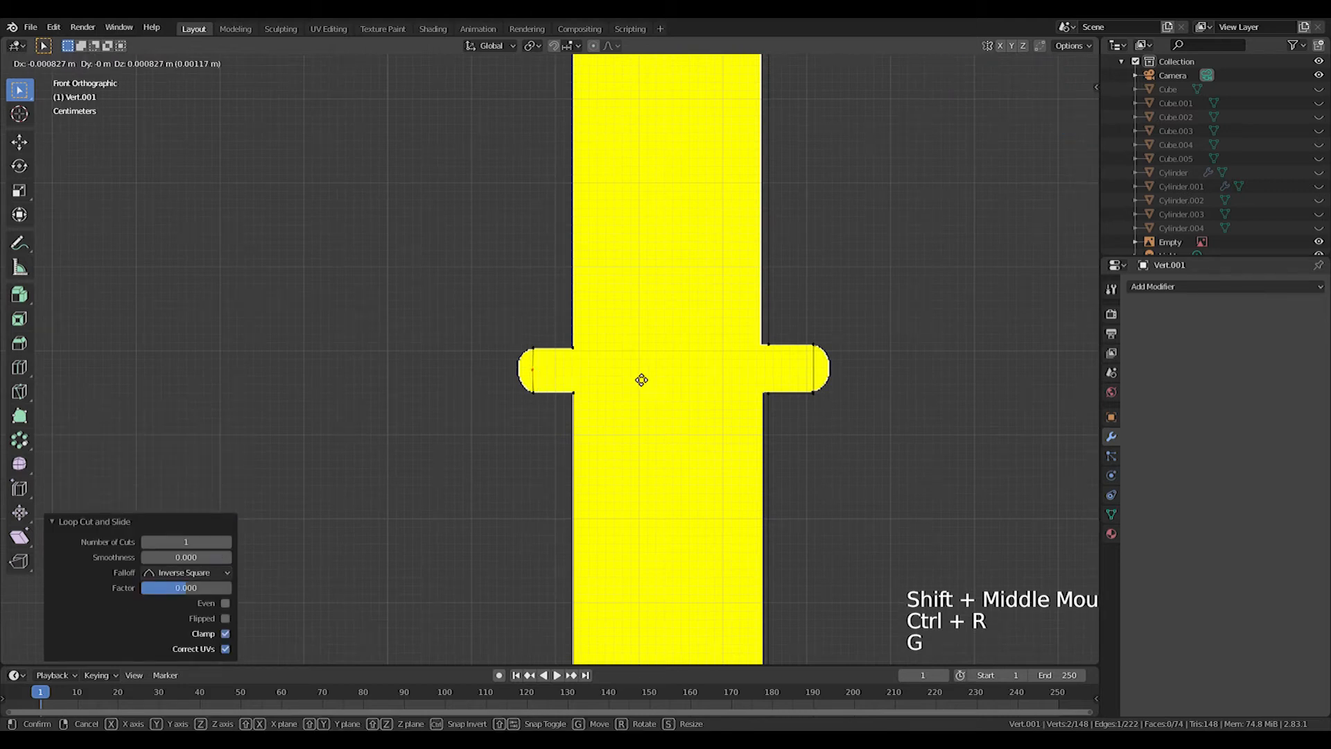
click(610, 372)
key(ctrl+b)
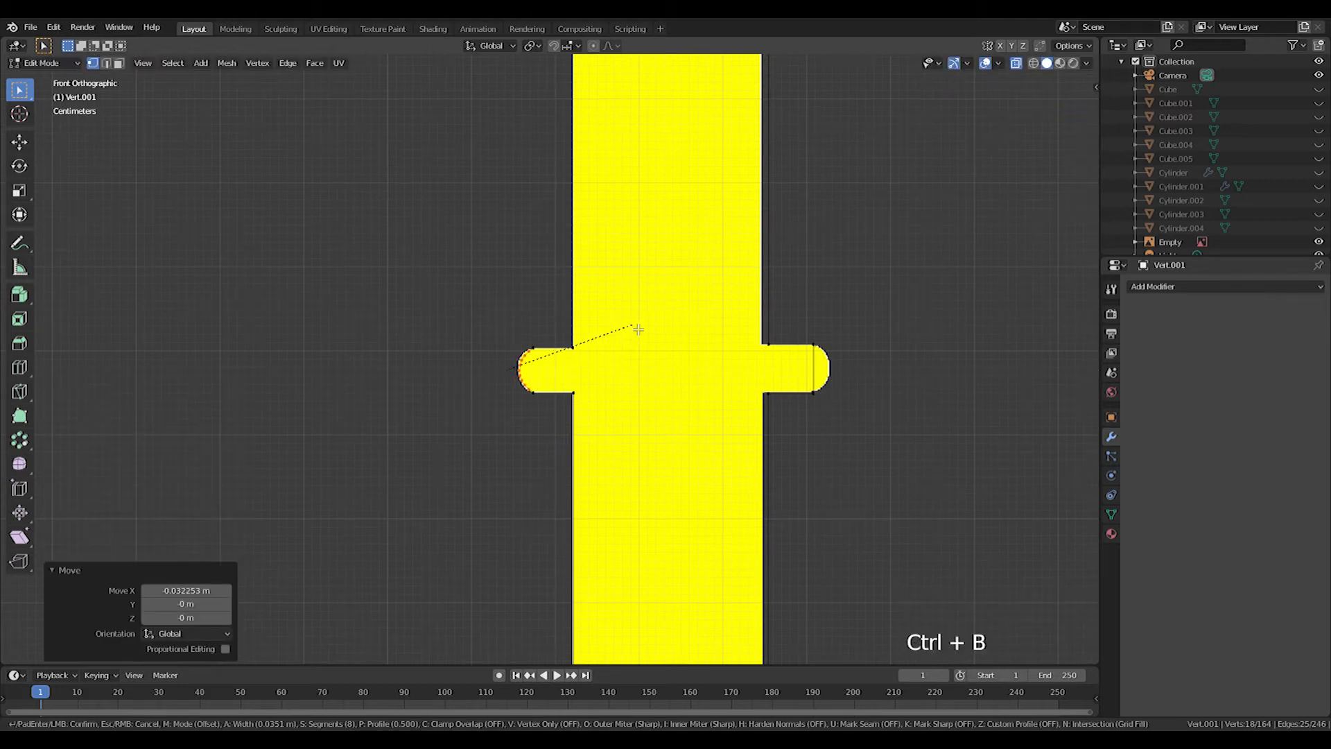
click(636, 327)
Round the left end of the top ledge below the dome: loop cut, move it -0.02393 m along X, and bevel it with eight segments
shift+middle_drag(626, 321, 519, 382)
scroll(547, 413, up, 3)
key(ctrl+r)
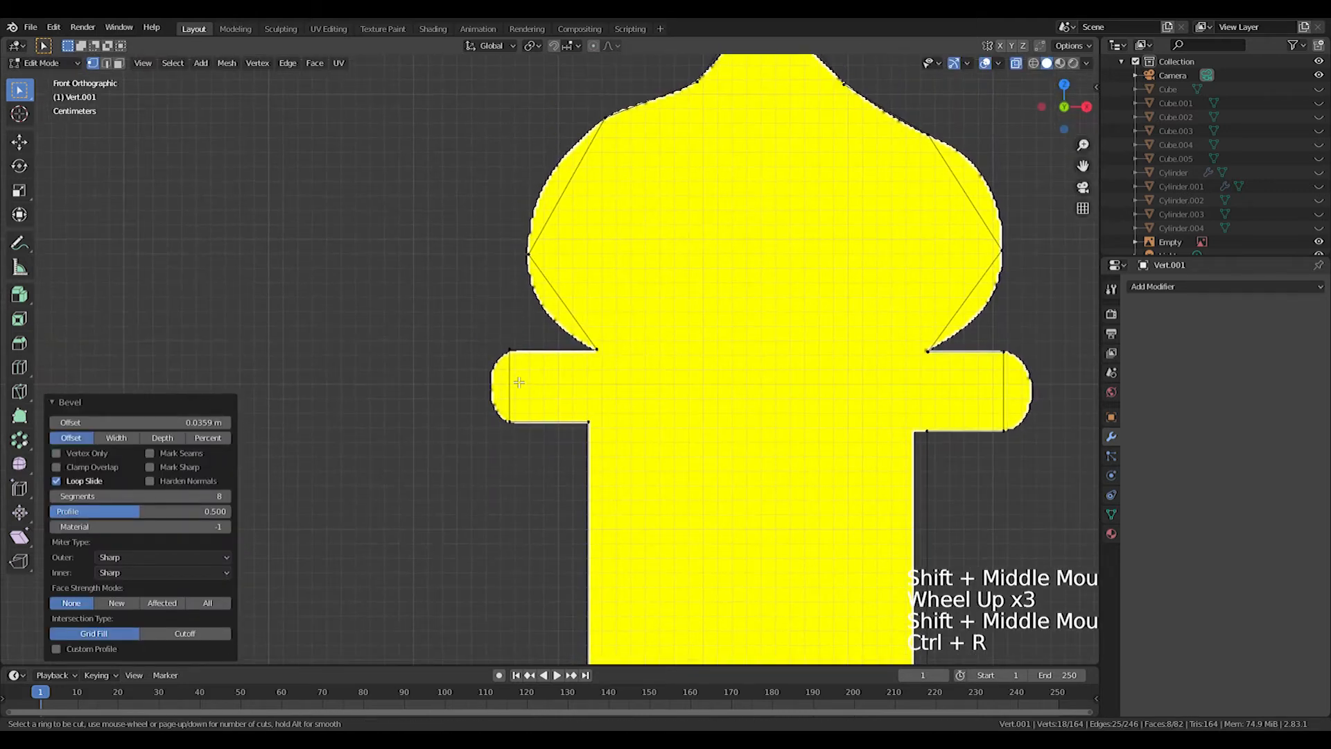
click(517, 388)
right_click(517, 388)
key(g)
click(610, 389)
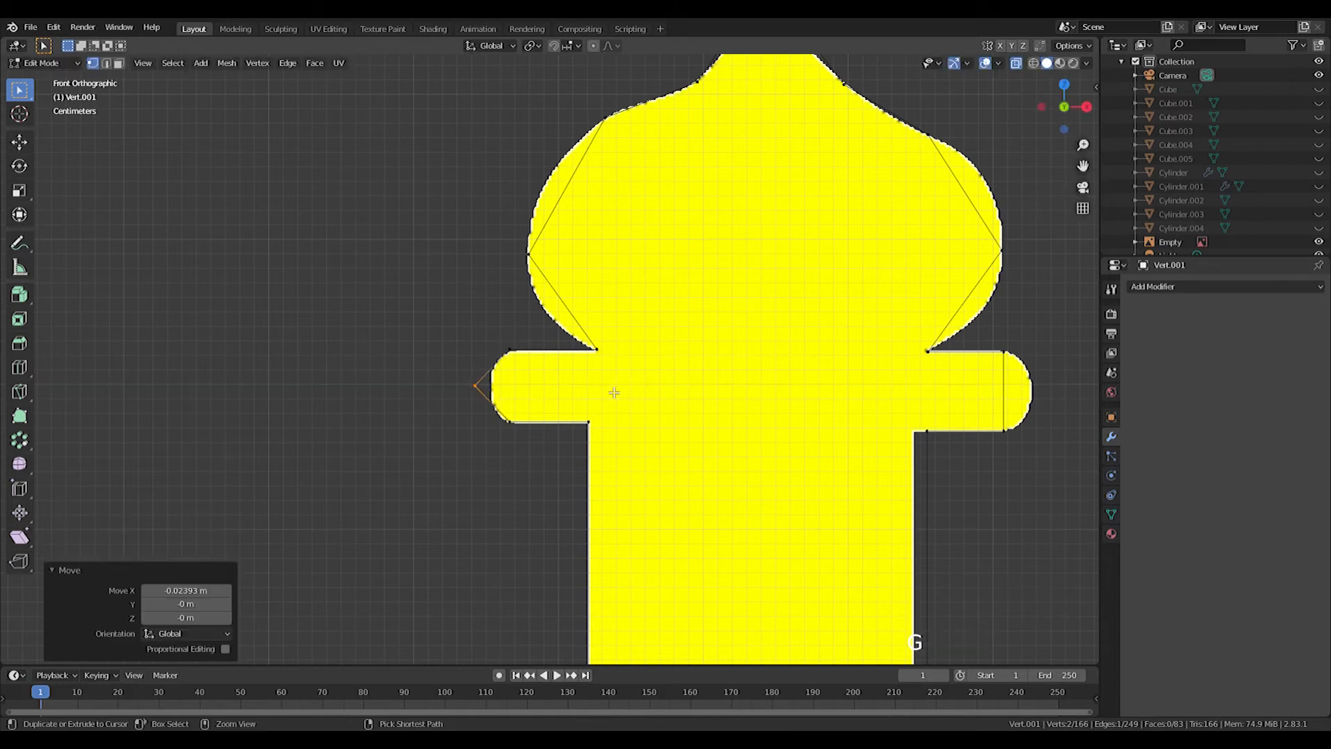
key(ctrl+b)
click(651, 332)
Bevel the edge at the dome's left bulge with eight segments and a 0.0614 m offset
shift+middle_drag(505, 220, 487, 319)
click(515, 351)
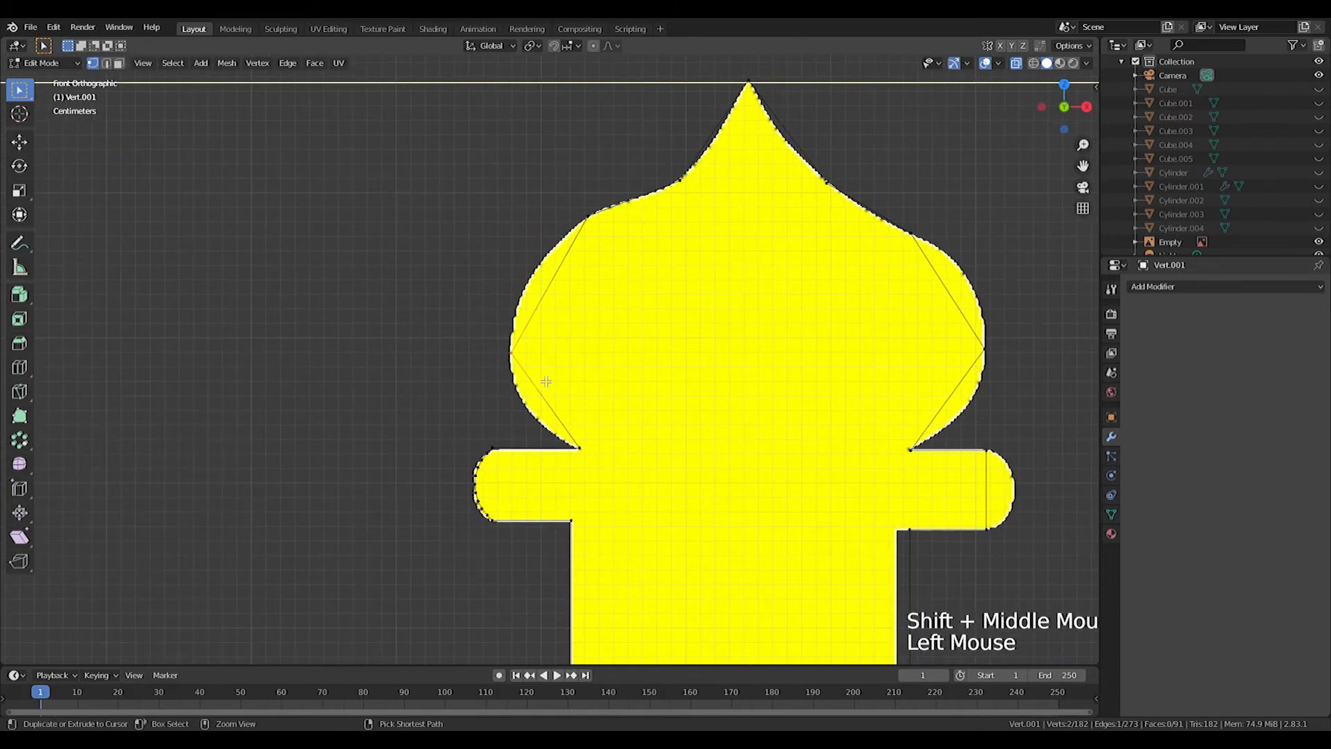
key(ctrl+b)
click(642, 324)
key(g)
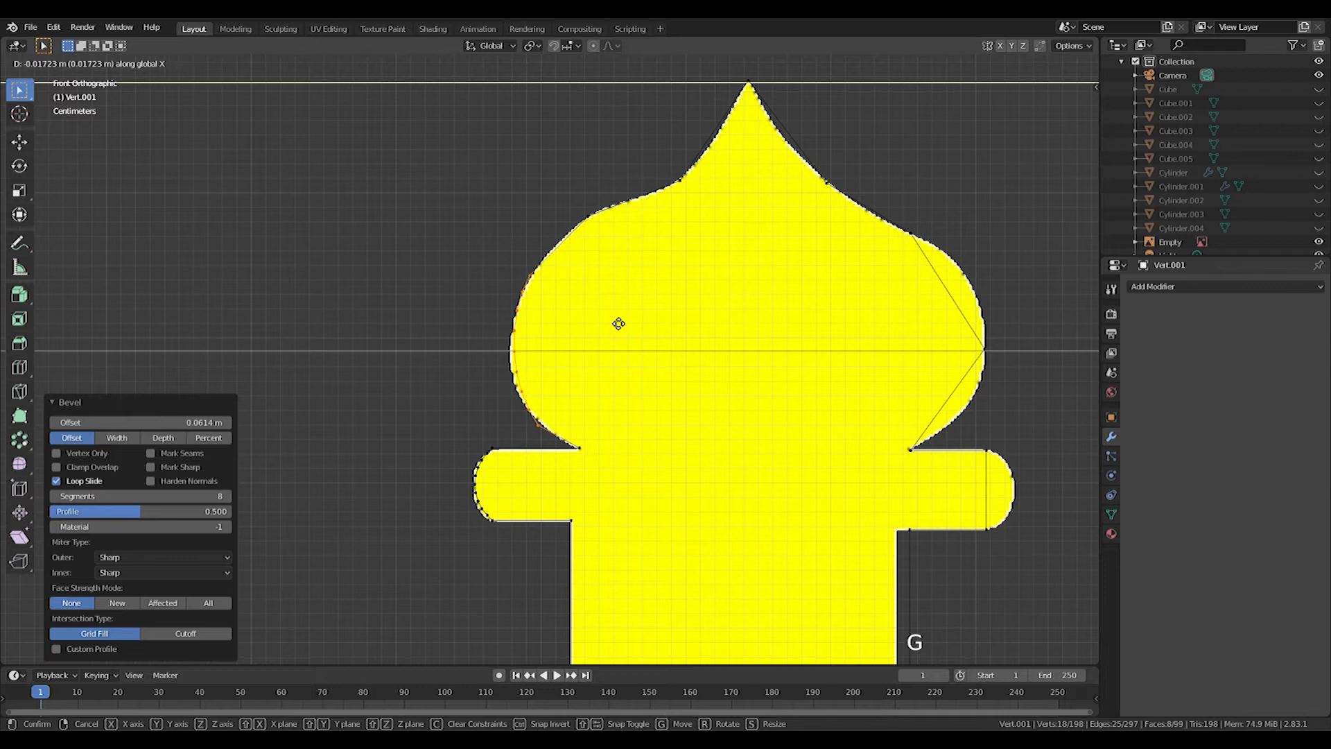
right_click(620, 323)
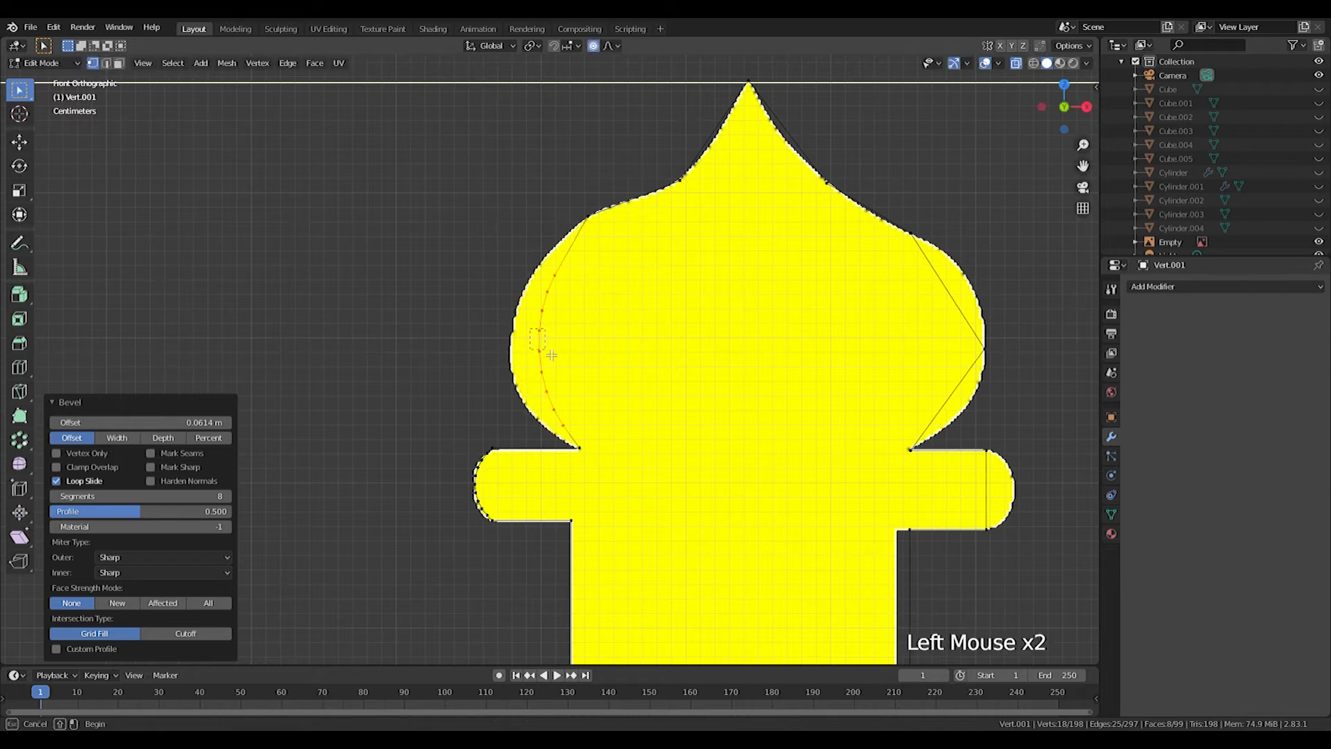
With proportional editing on and its influence size adjusted, move the middle edges of the new left bevel outward to the reference bulge
drag(551, 355, 560, 362)
key(g)
scroll(538, 361, up, 11)
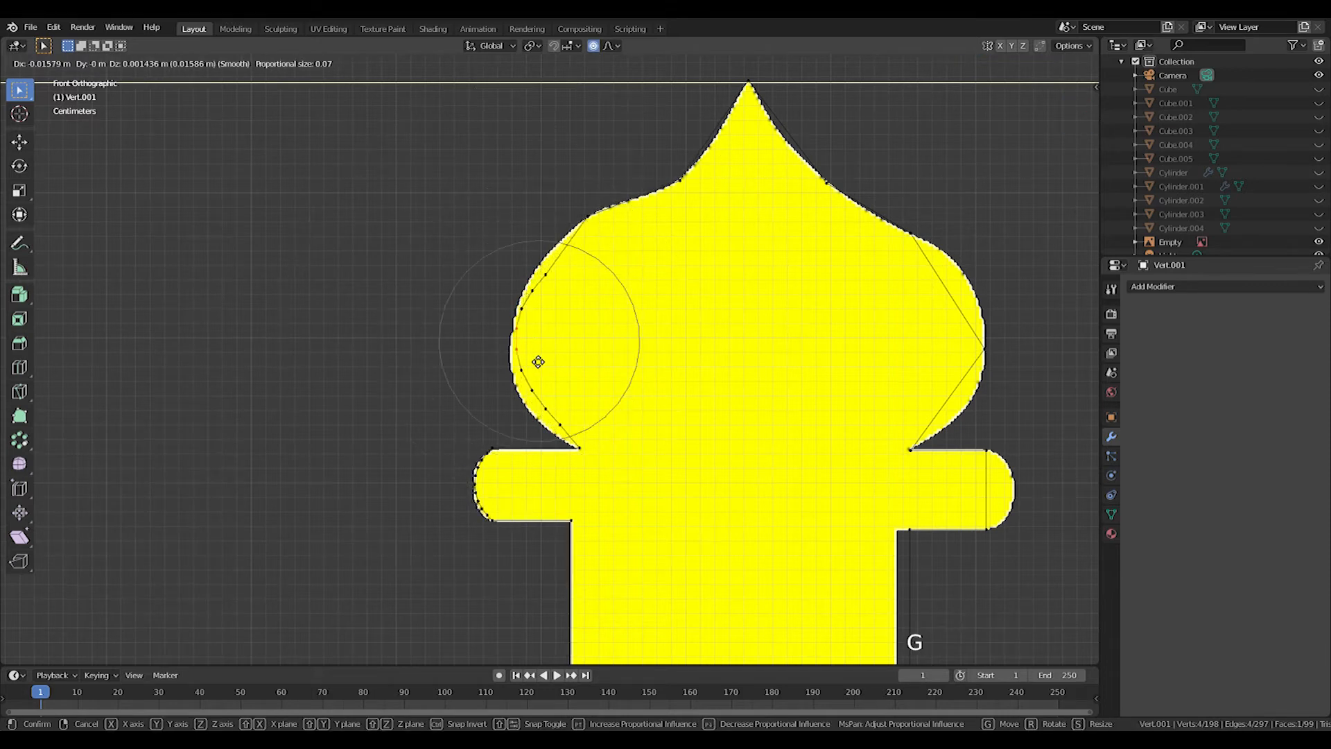
click(533, 362)
Move the lower edges of the dome's left bulge one by one onto the reference curve
scroll(532, 362, up, 3)
click(551, 422)
key(g)
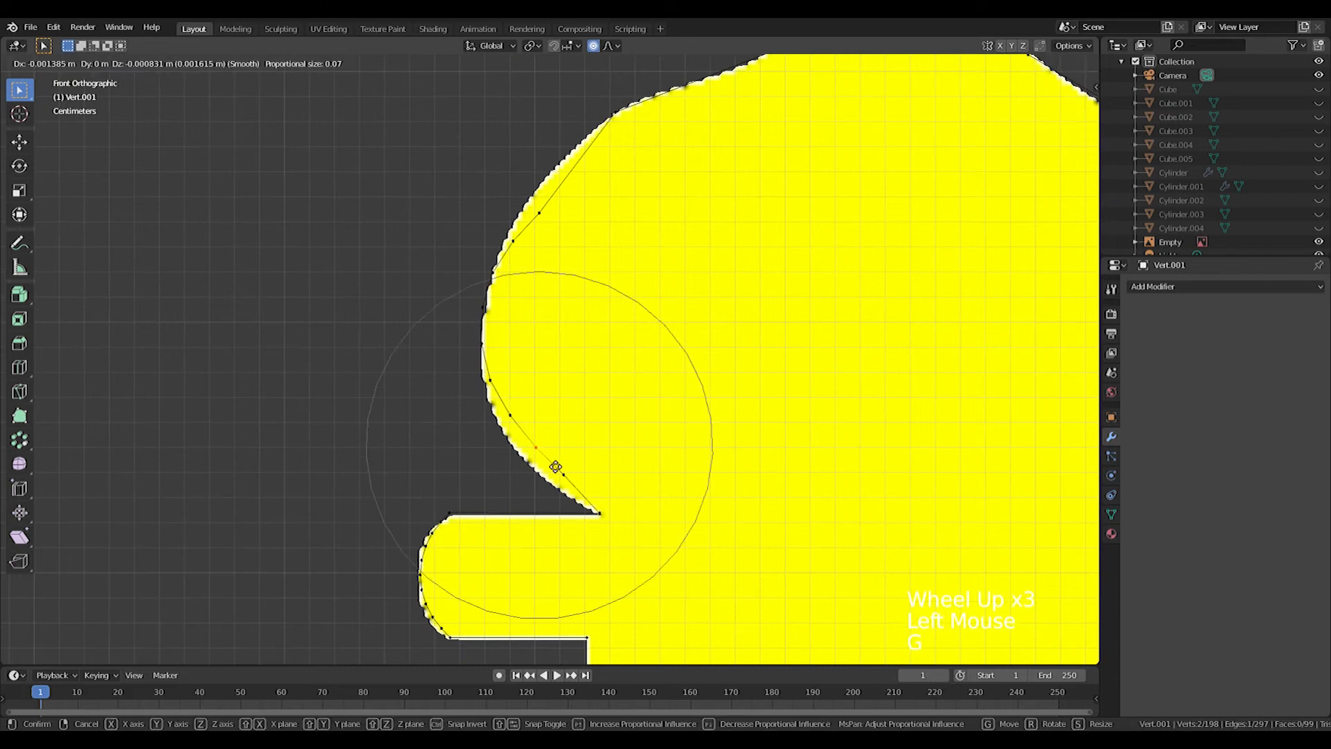
click(546, 472)
key(g)
click(506, 407)
key(g)
click(574, 500)
click(501, 418)
key(g)
click(513, 434)
Move an upper edge of the dome's left bulge onto the reference curve
shift+middle_drag(501, 352, 478, 491)
click(526, 369)
key(g)
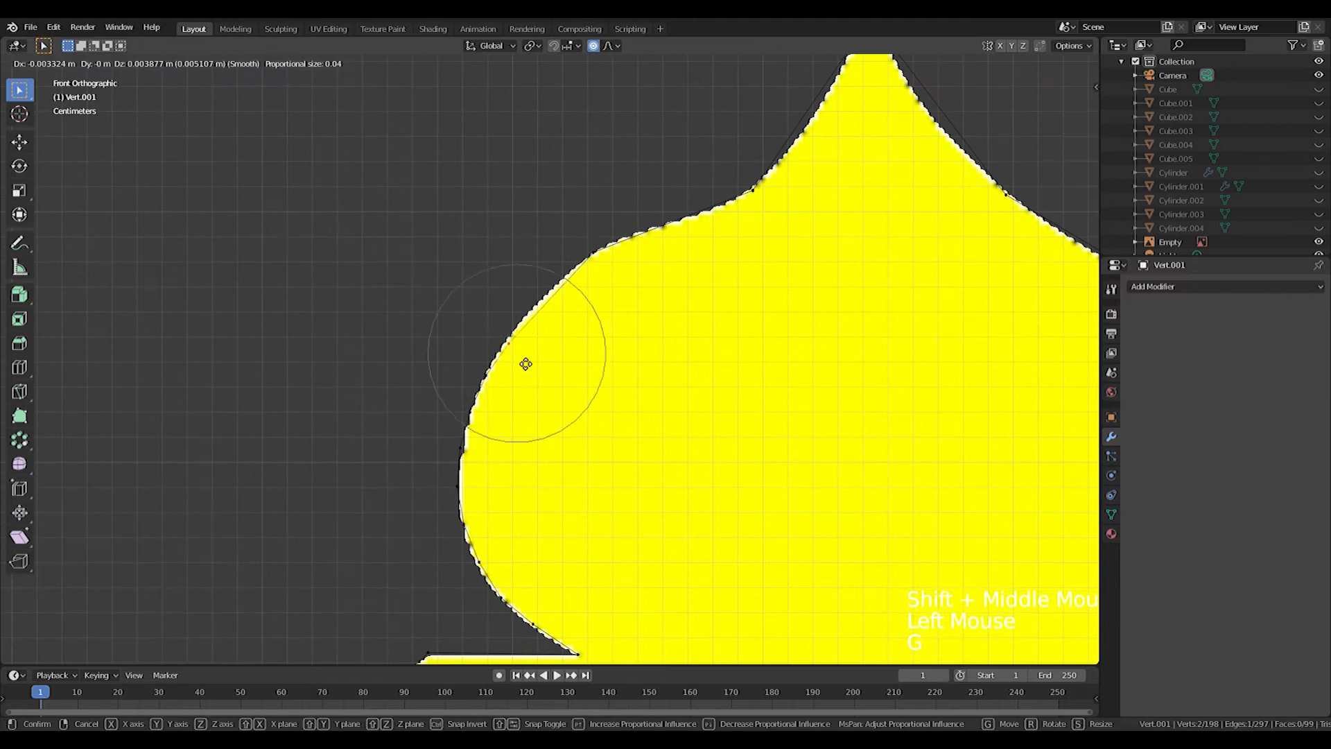
click(550, 347)
Bevel the edge at the dome's left shoulder with eight segments
shift+middle_drag(550, 347, 491, 399)
drag(515, 270, 555, 339)
key(ctrl+b)
click(654, 363)
Move the edges around the dome's bevelled left shoulder onto the reference curve
key(g)
click(552, 332)
drag(466, 345, 490, 370)
key(g)
click(485, 365)
key(g)
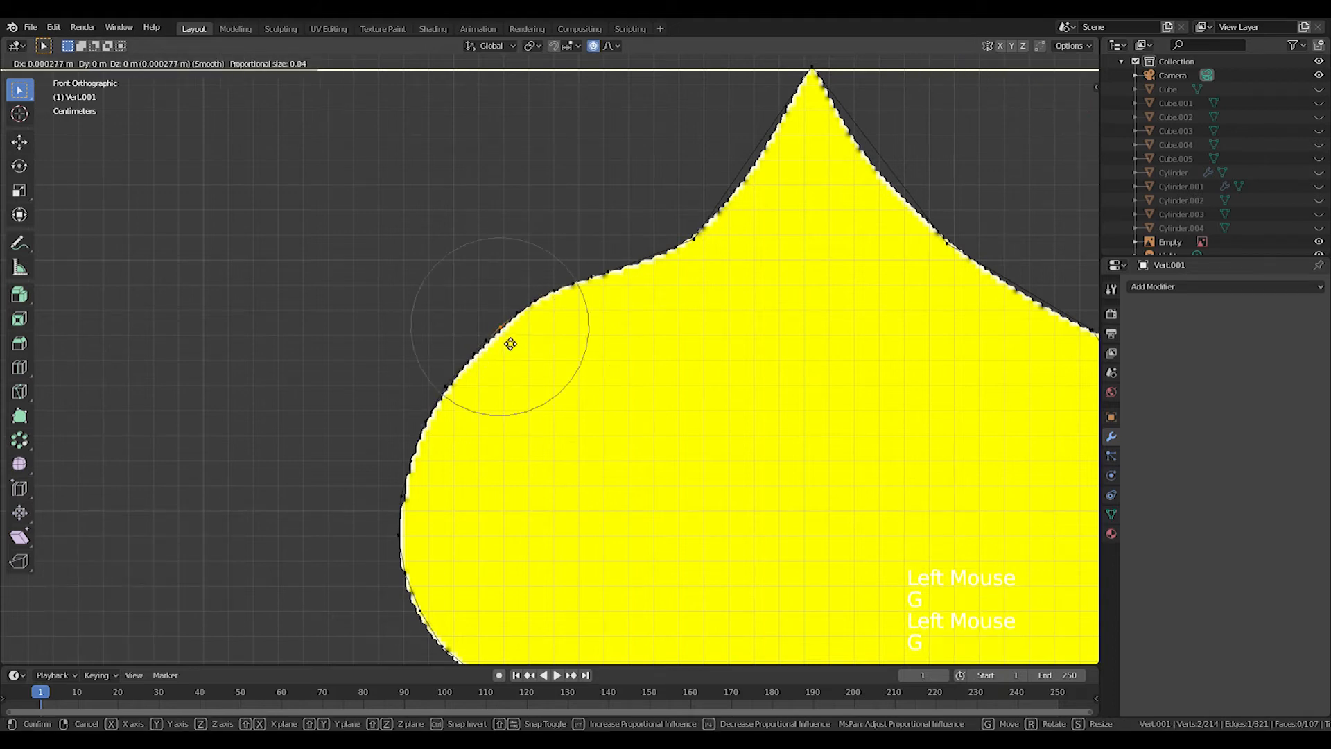
click(511, 342)
Bevel the edge at the dome's left neck with eight segments and a 0.0295 m offset
shift+middle_drag(511, 342, 424, 413)
click(691, 336)
key(ctrl+b)
click(767, 356)
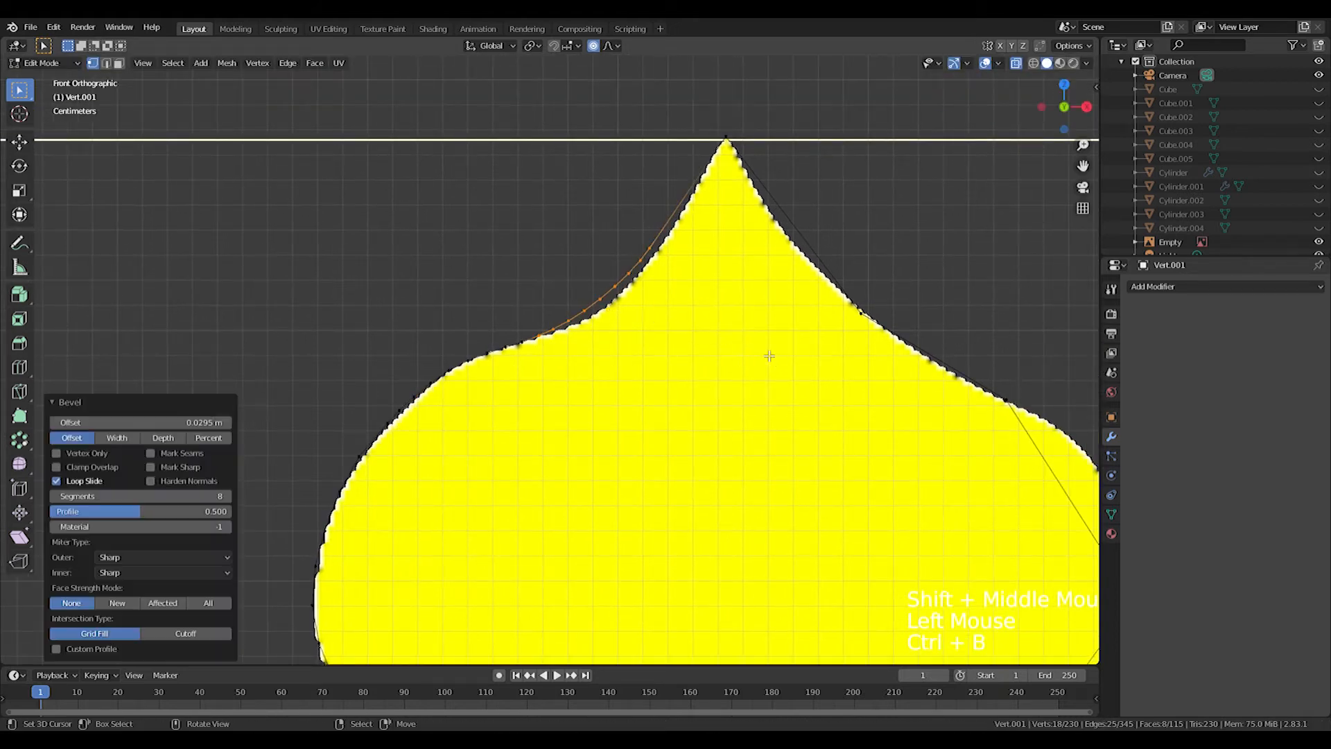
Move the bevelled left neck edges onto the concave reference curve, shifting the last one 0.011355 m along X and 0.014125 m along Z
key(g)
click(597, 330)
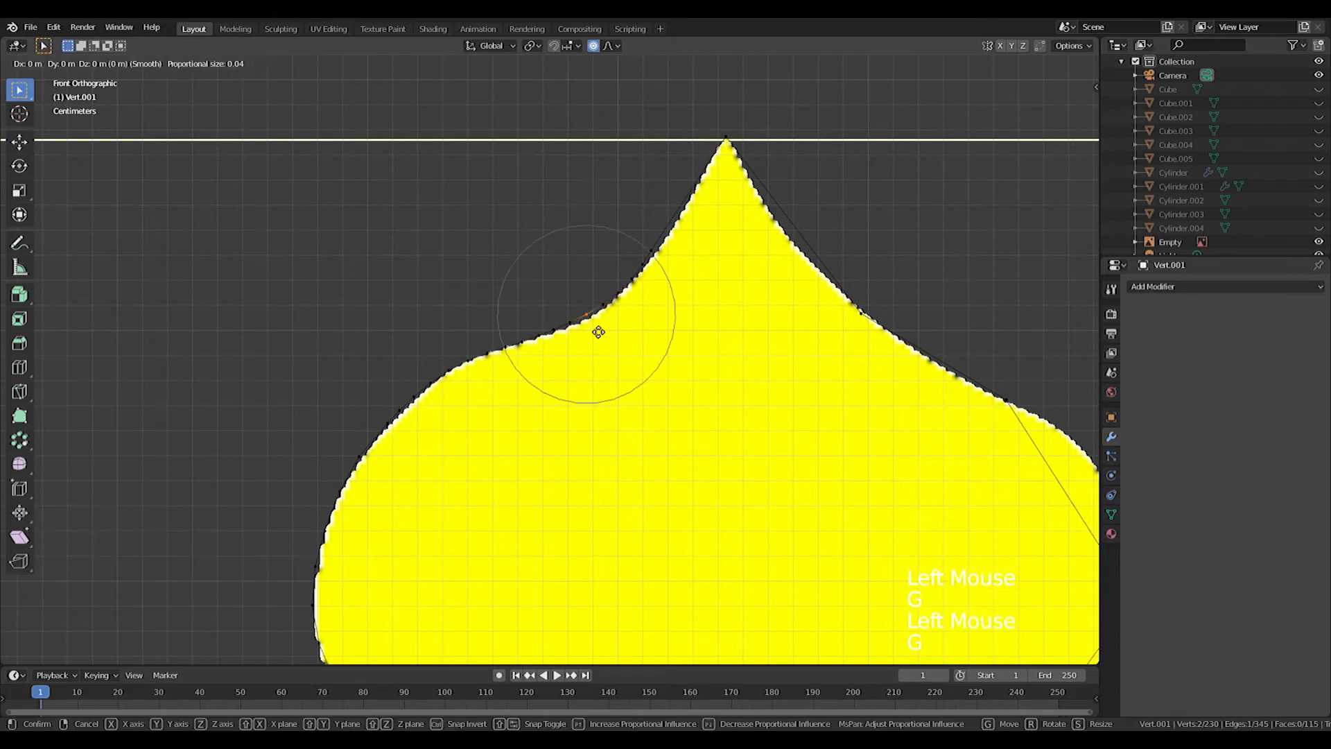
shift+middle_drag(596, 330, 588, 390)
click(667, 316)
key(g)
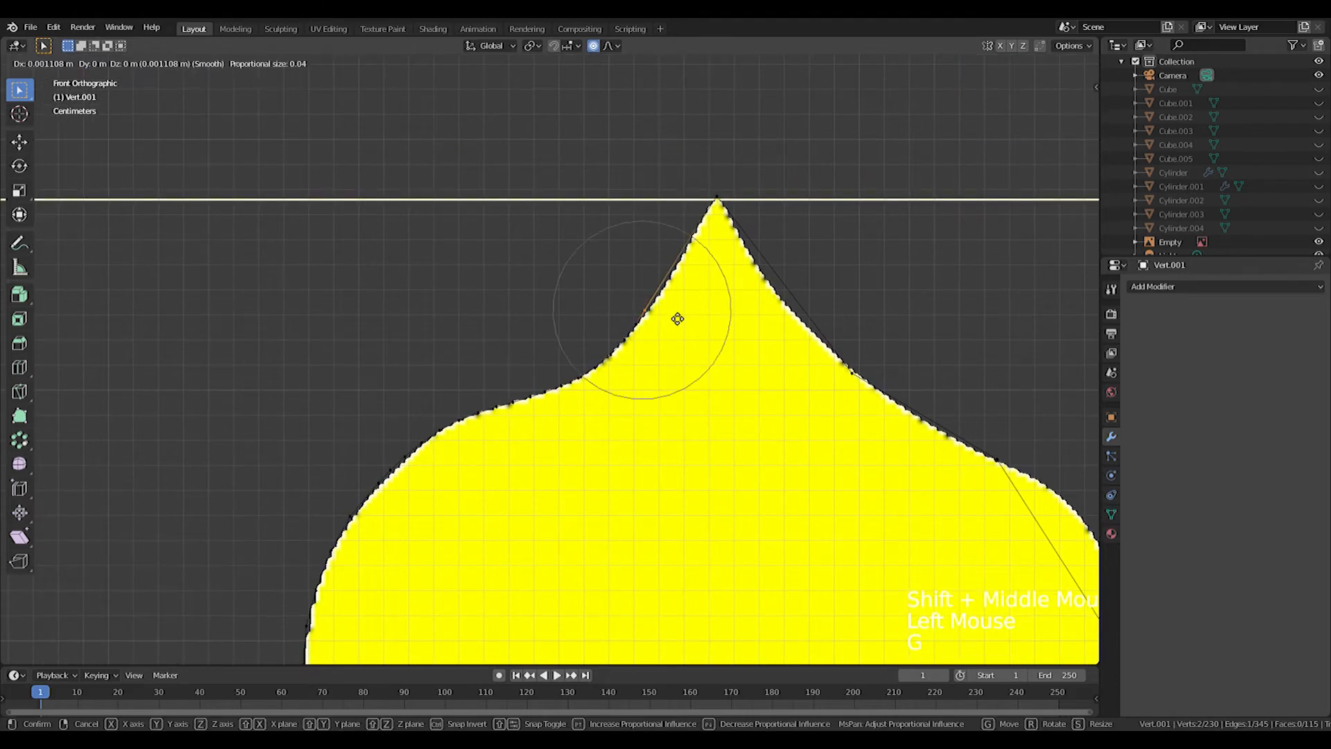
click(703, 283)
Return to the front view and select the edge at the dome's right bulge
shift+middle_drag(703, 283, 624, 347)
middle_drag(624, 346, 564, 356)
scroll(538, 410, down, 3)
key(KP_1)
shift+middle_drag(764, 370, 487, 368)
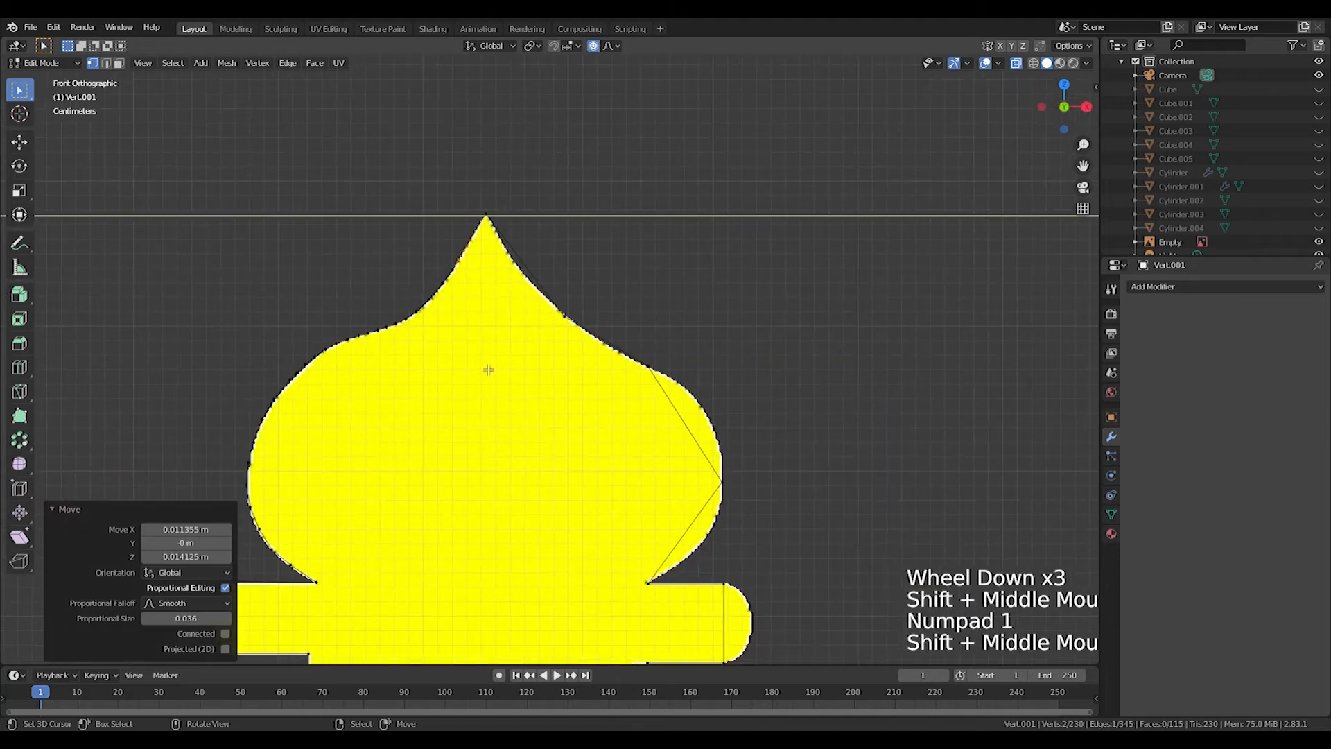
scroll(487, 368, up, 1)
shift+middle_drag(660, 365, 600, 326)
drag(584, 295, 621, 347)
drag(649, 451, 653, 456)
key(ctrl+b)
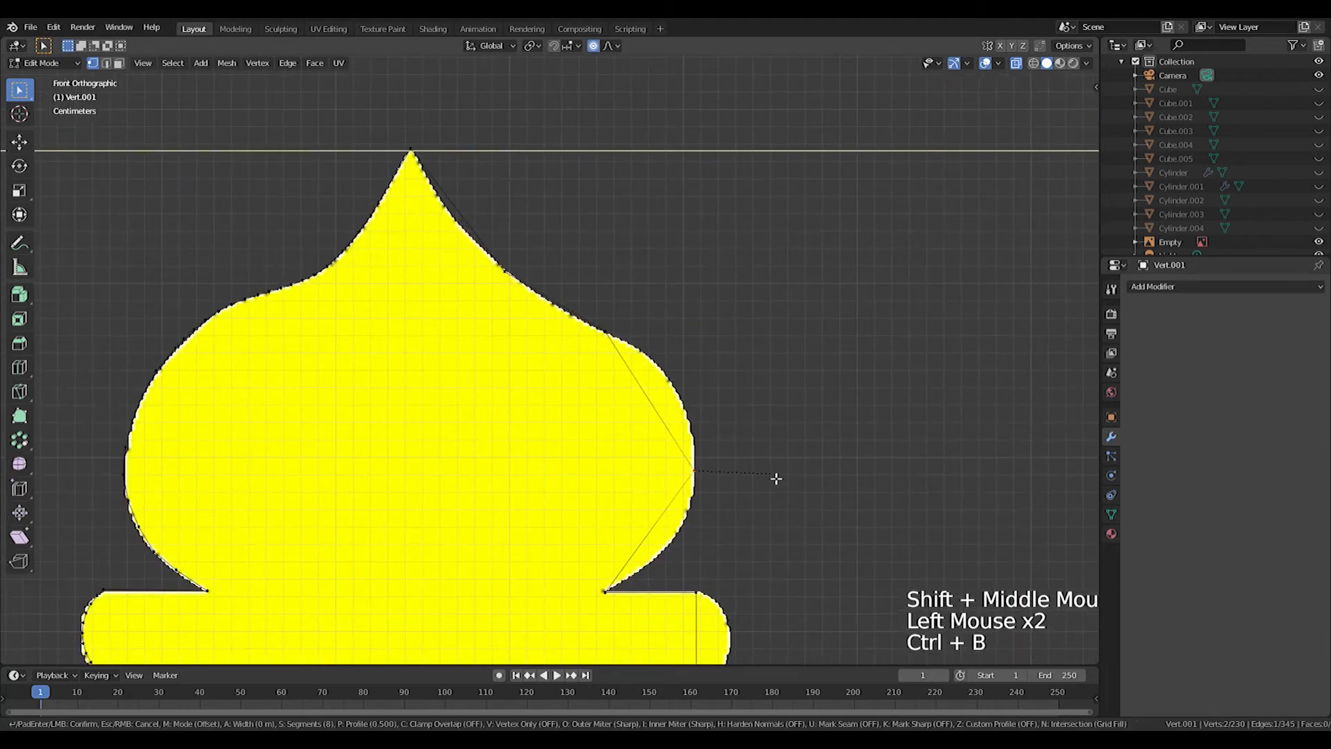
click(837, 561)
key(g)
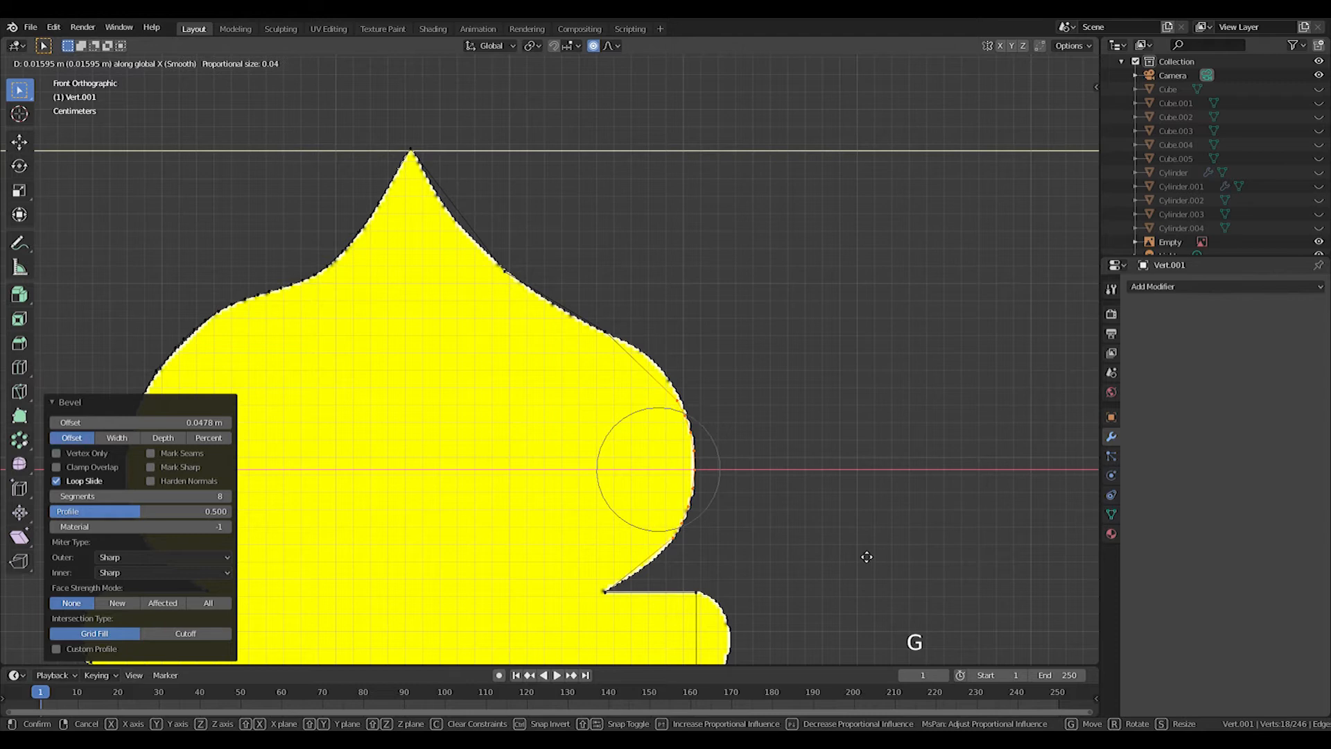
click(745, 546)
key(ctrl+z)
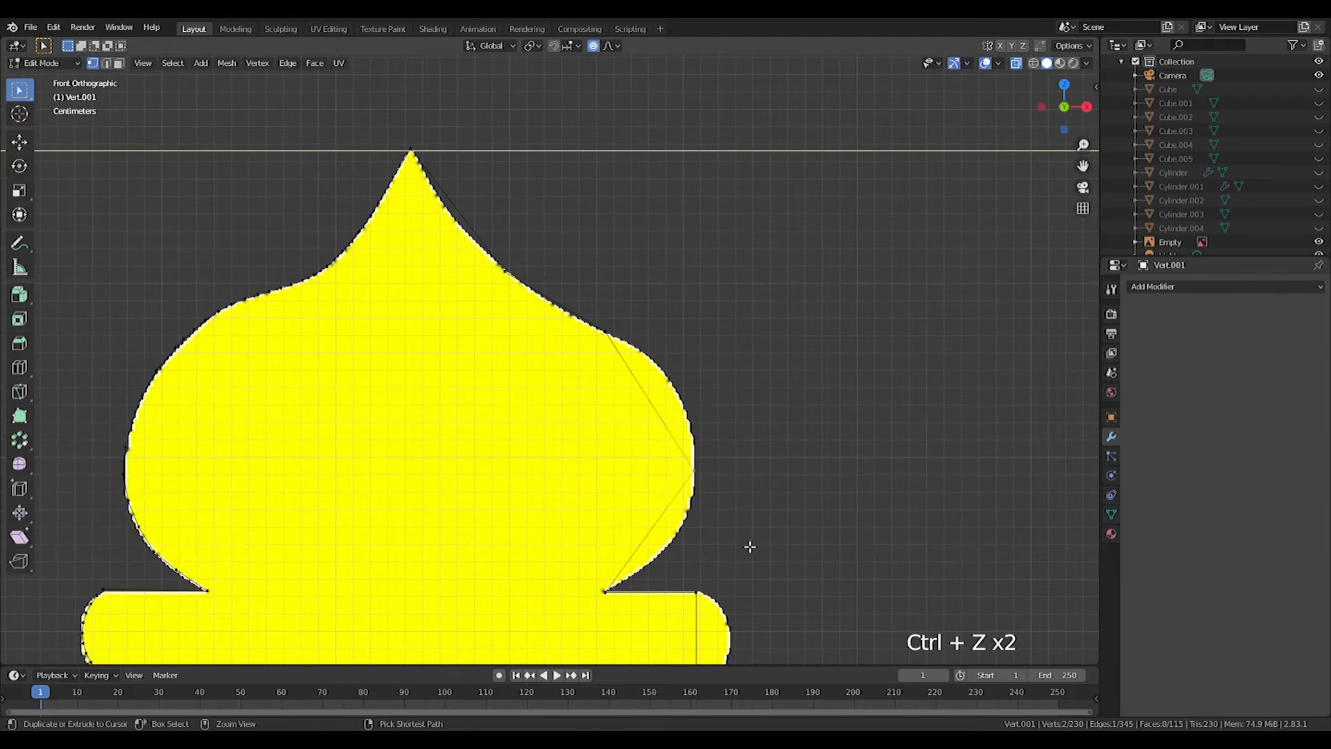
Bevel the dome's right bulge edge with eight segments and a 0.0707 m offset, and move the bevel outward along X to the reference outline
key(ctrl+b)
click(901, 492)
key(g)
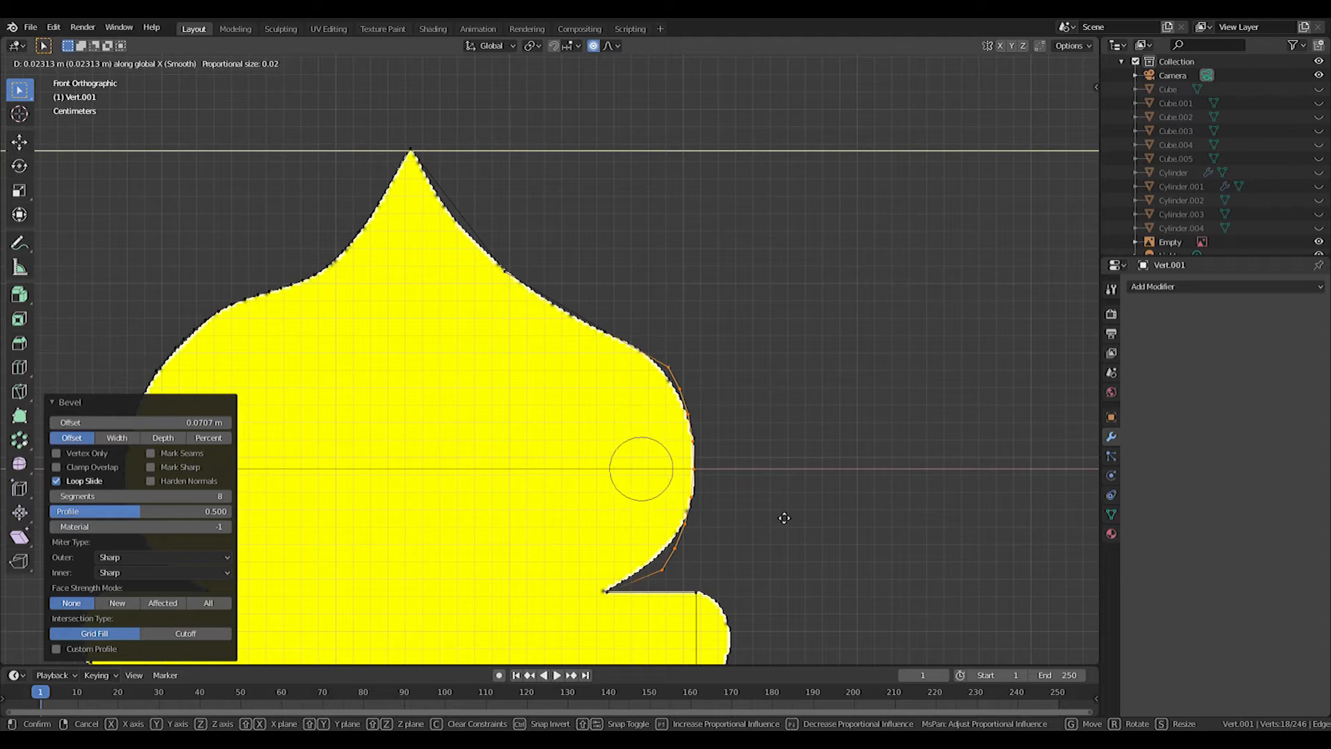
click(784, 518)
Move the lower edges of the dome's right bulge onto the reference curve, shifting the last one -0.005185 m along X and -0.000399 m along Z
click(684, 571)
key(g)
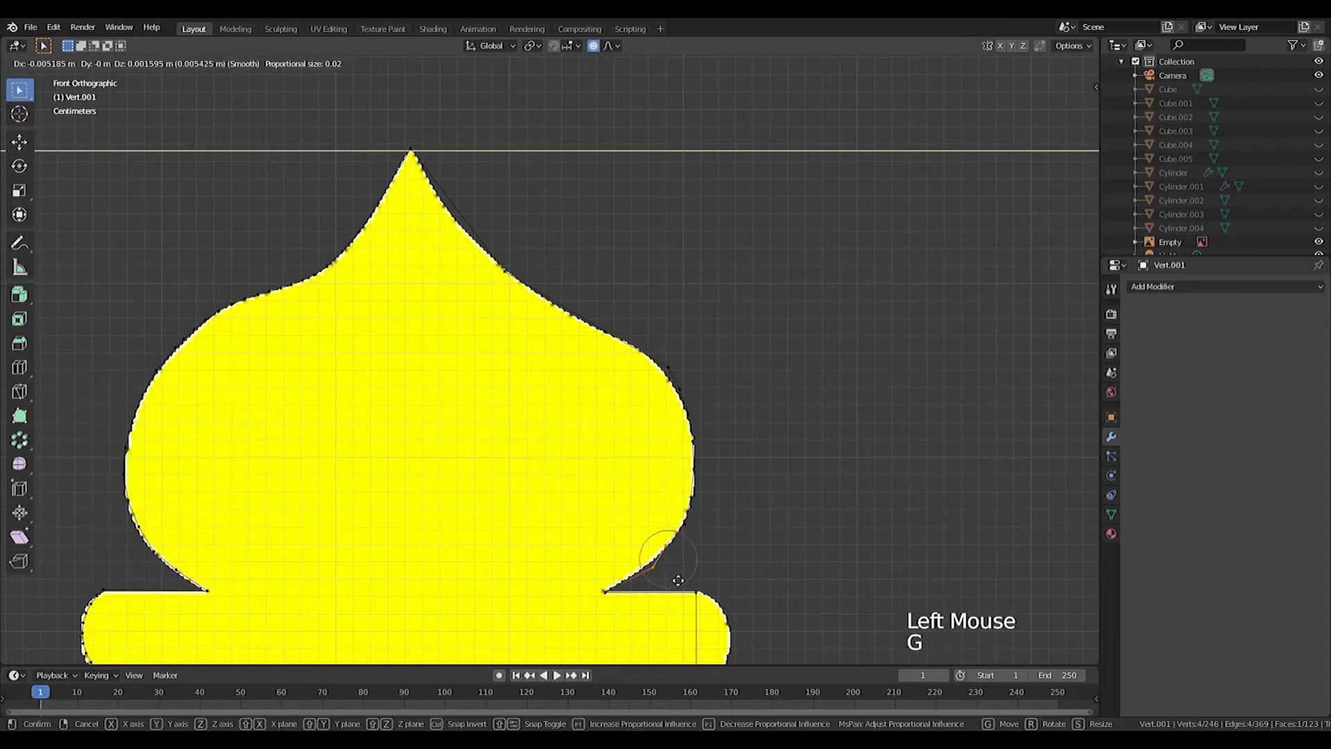
click(676, 582)
drag(638, 556, 663, 583)
key(g)
click(654, 583)
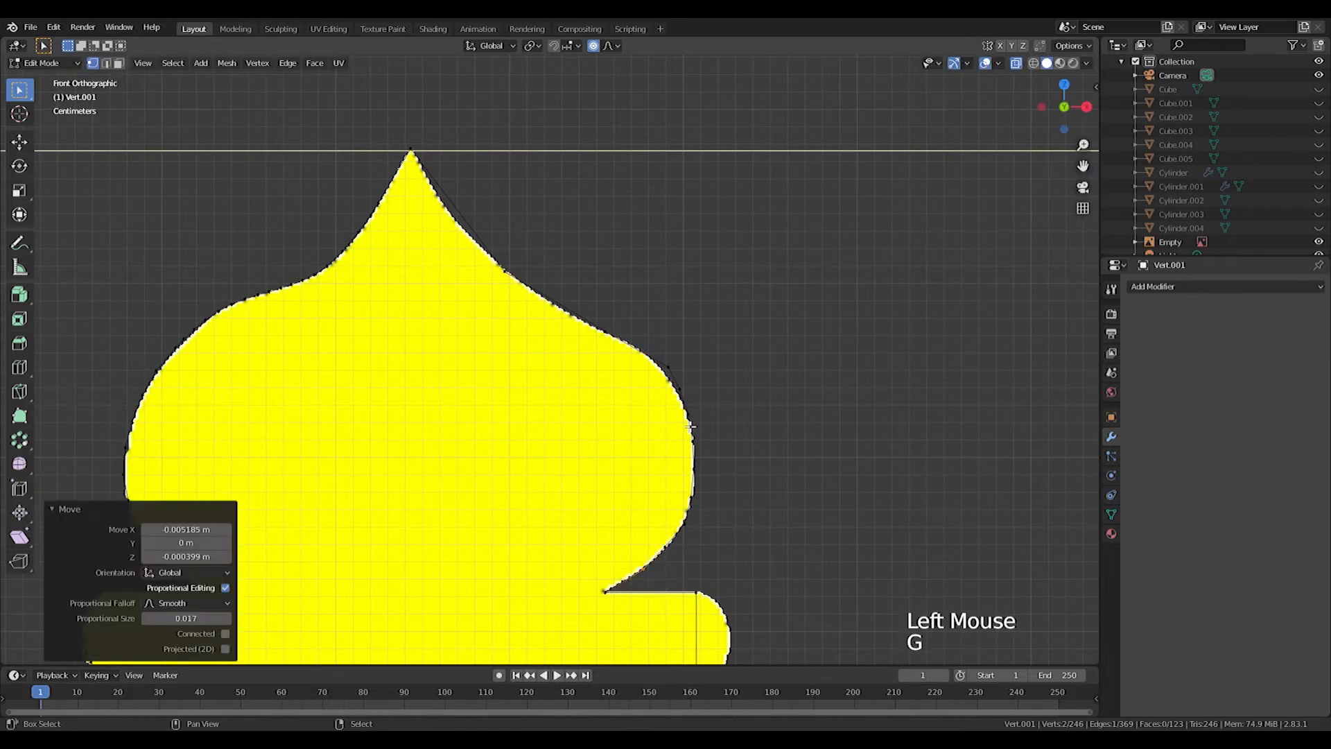
Move the upper edges of the dome's right bulge inward onto the reference curve
scroll(693, 437, up, 1)
shift+middle_drag(707, 443, 706, 494)
click(678, 416)
key(g)
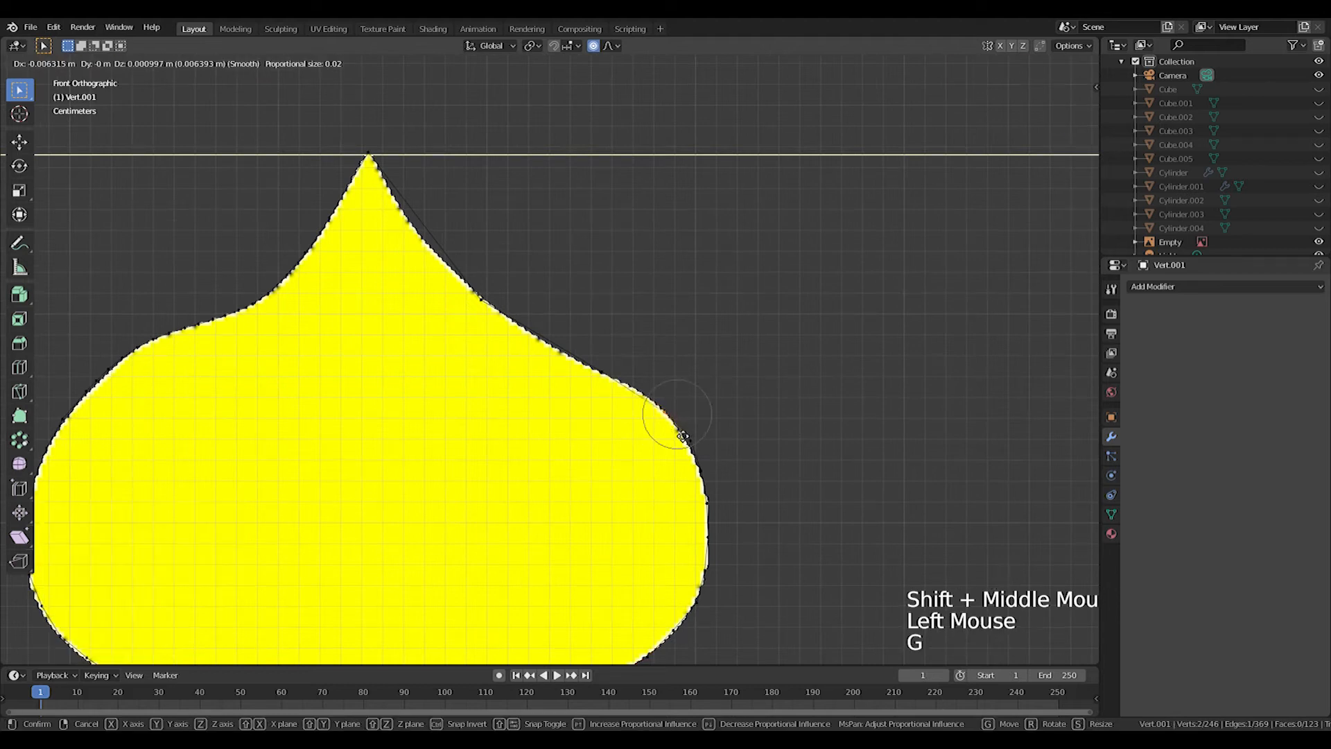
click(683, 437)
drag(698, 452, 675, 428)
key(g)
click(670, 431)
Move the dome's right shoulder edge -0.021271 m along X and 0.011965 m along Z, up the reference slope
shift+middle_drag(597, 399, 618, 446)
drag(670, 366, 607, 440)
key(ctrl+g)
key(g)
click(627, 418)
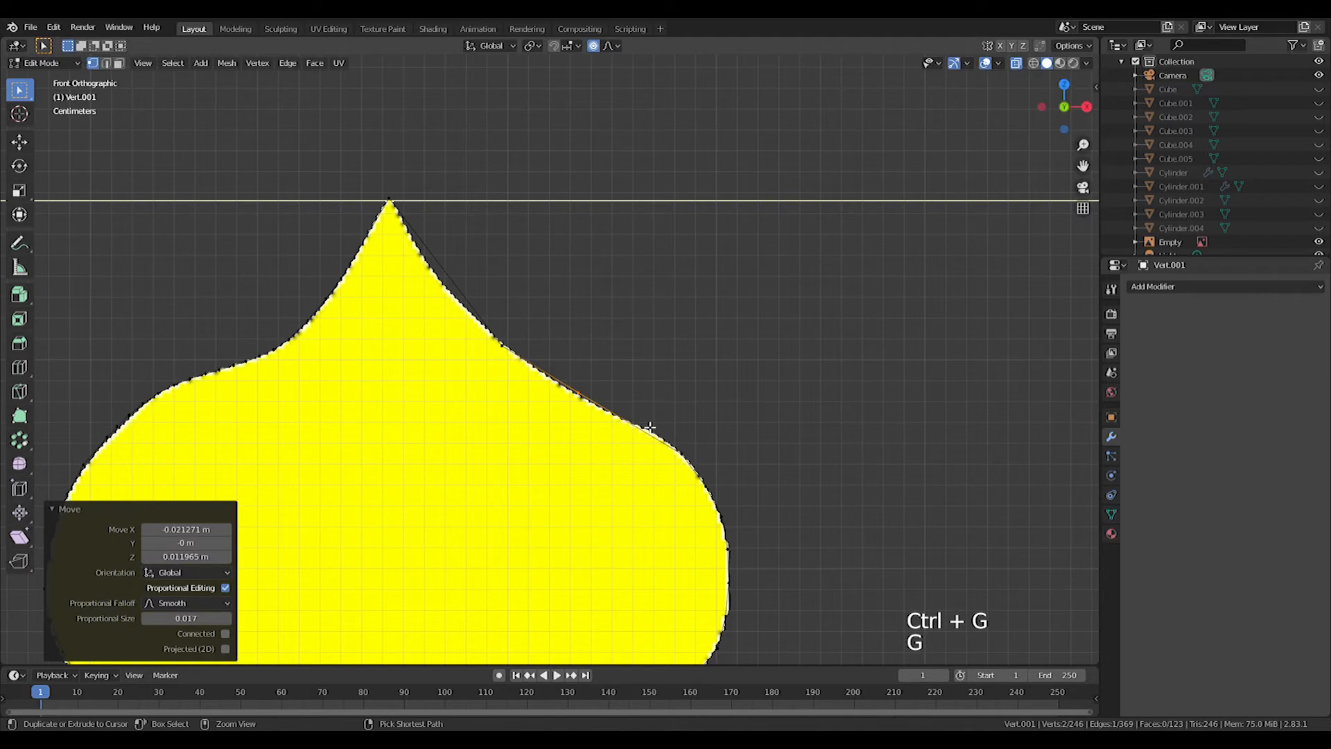
key(ctrl+b)
right_click(683, 430)
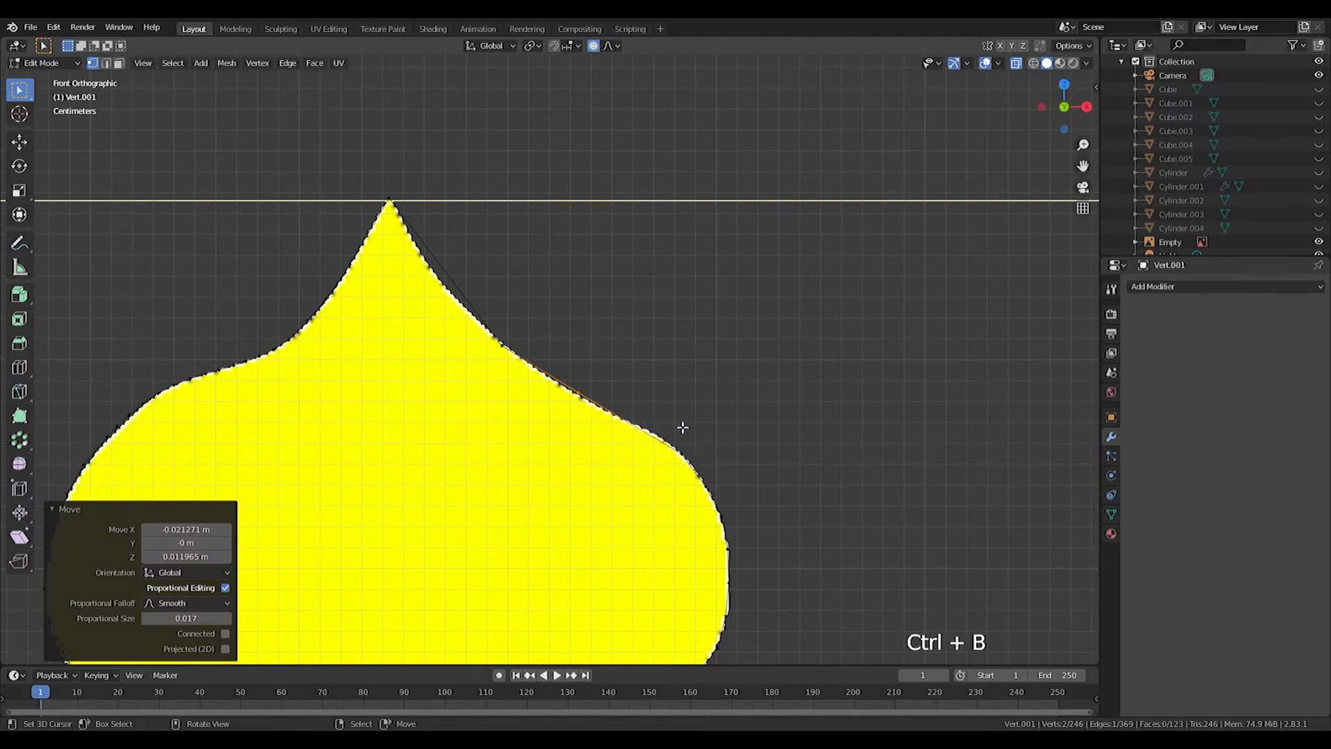
Reposition the right shoulder edge, bevel it with eight segments, and fit an edge of the bevel to the reference curve
key(g)
click(677, 430)
key(ctrl+b)
click(665, 451)
key(g)
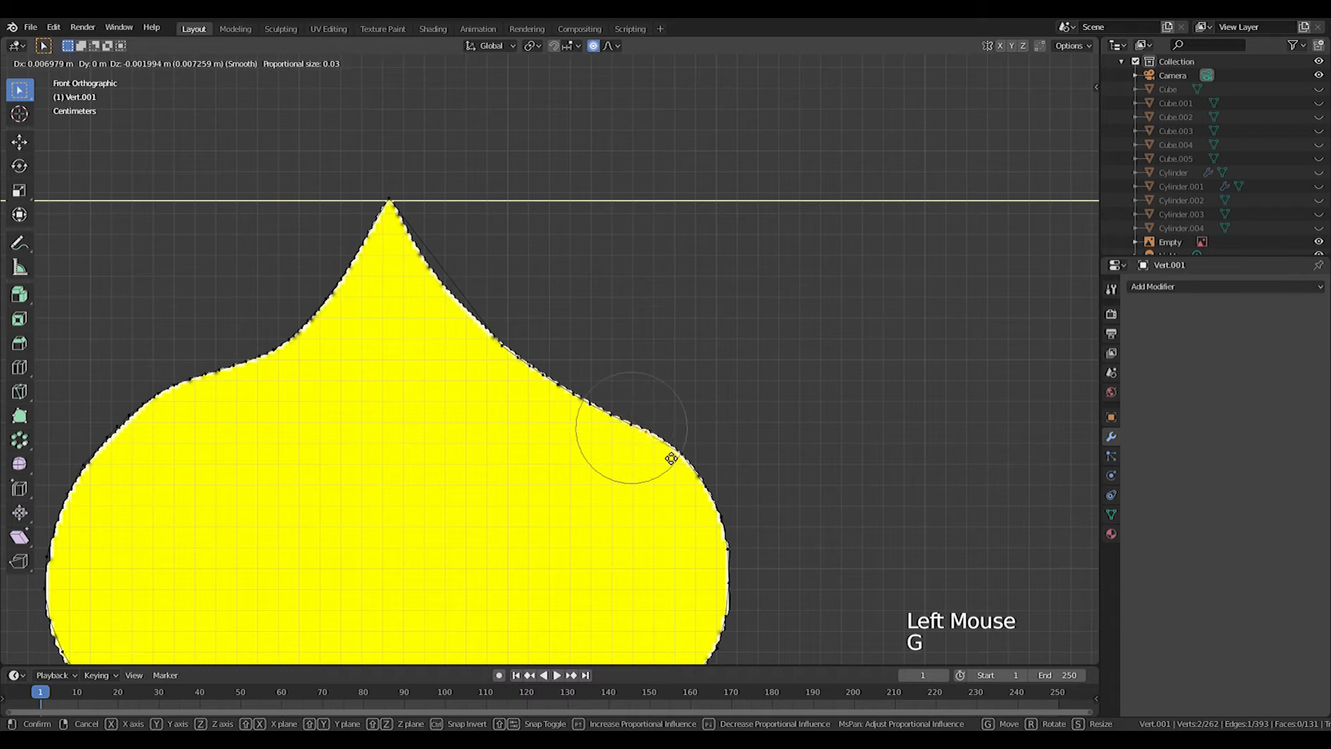
click(673, 461)
Move the edge at the dome's right neck -0.025924 m along X and 0.027253 m along Z to follow the reference curve
shift+middle_drag(502, 315, 573, 389)
click(557, 442)
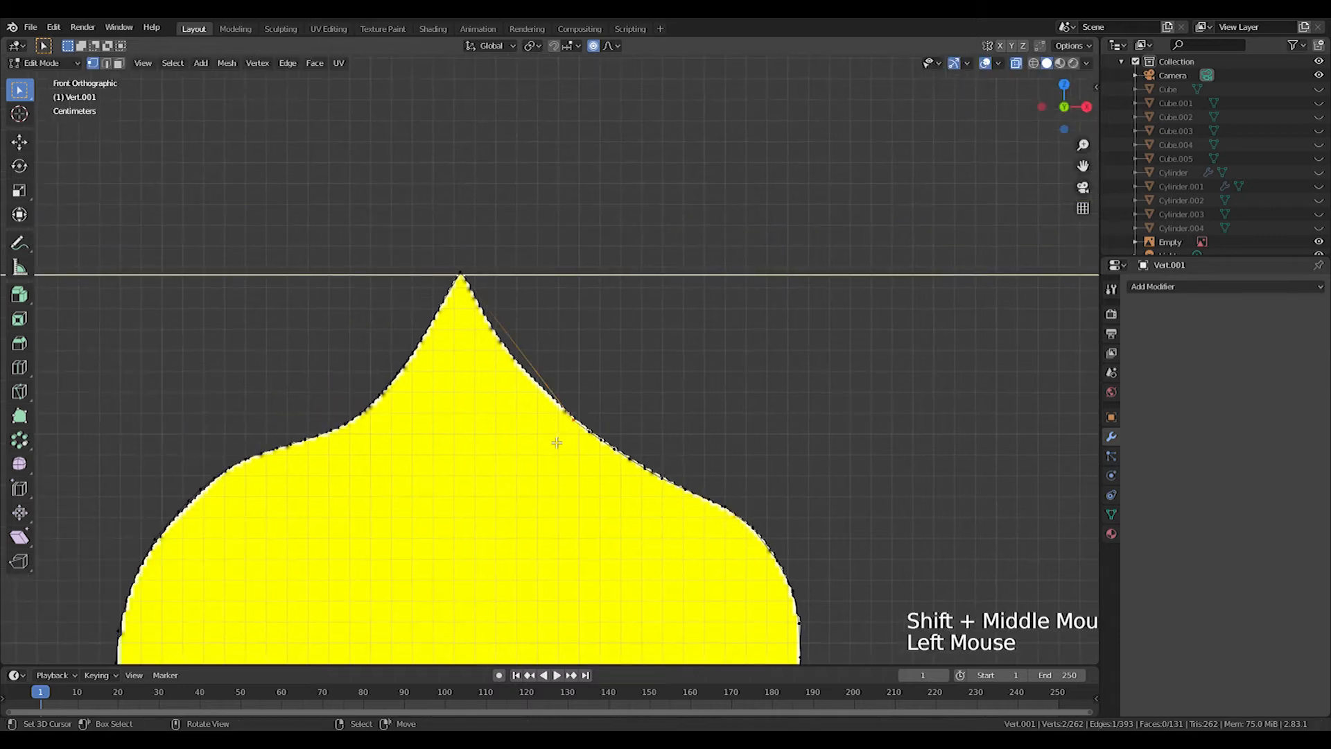
key(g)
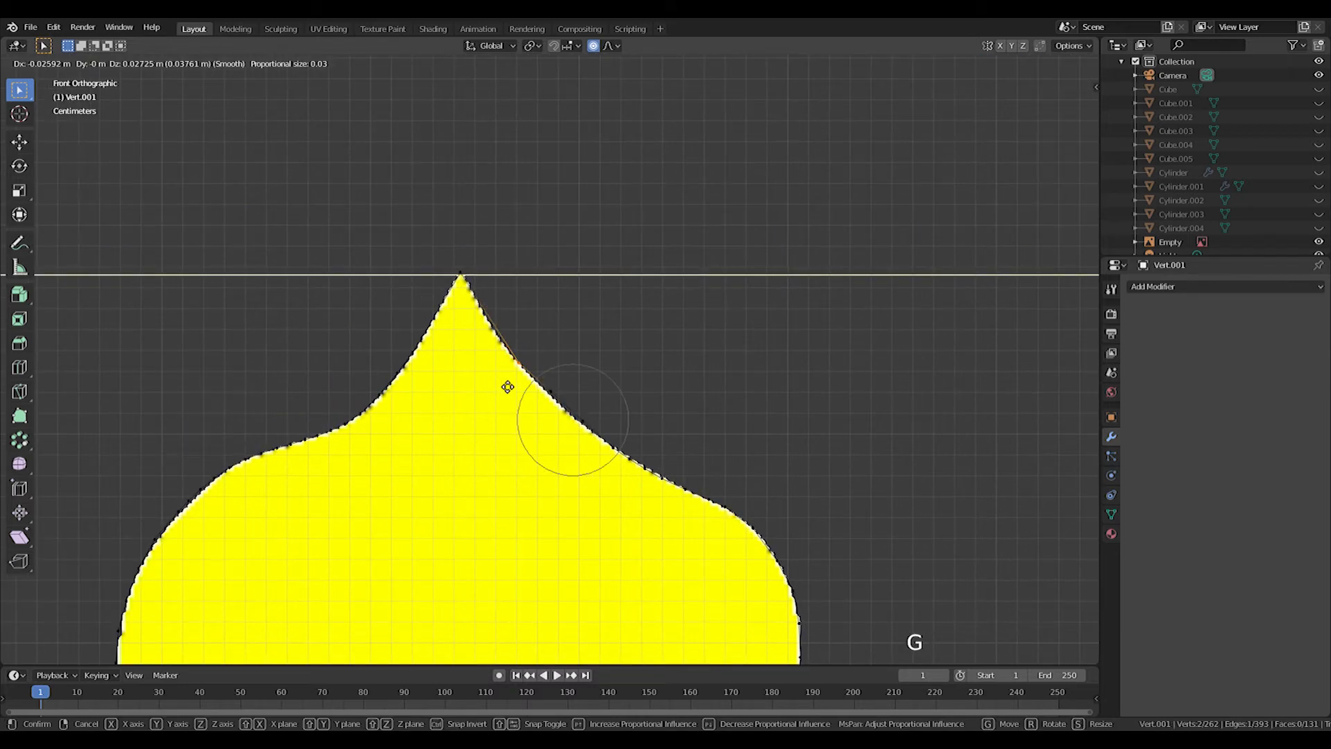
click(507, 386)
Bevel the right neck edge and move its upper edges onto the concave reference curve
key(ctrl+b)
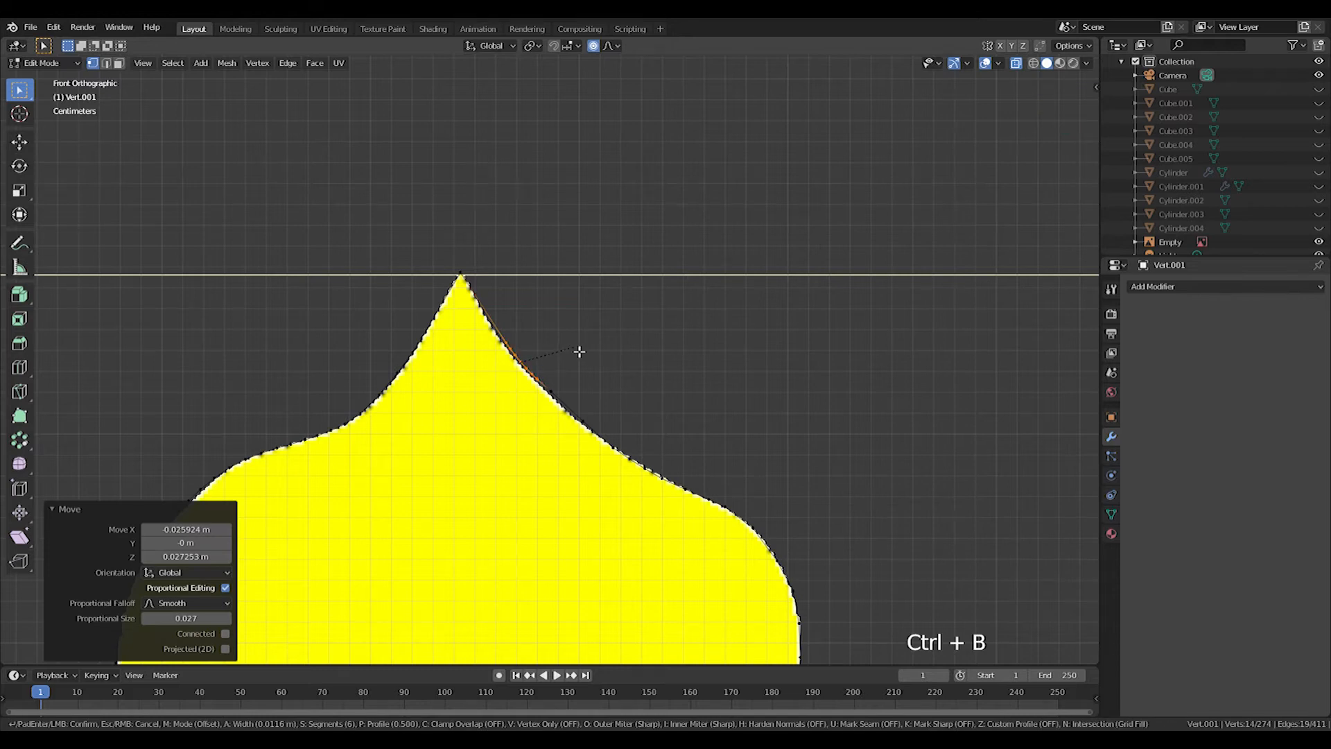
right_click(514, 336)
click(500, 363)
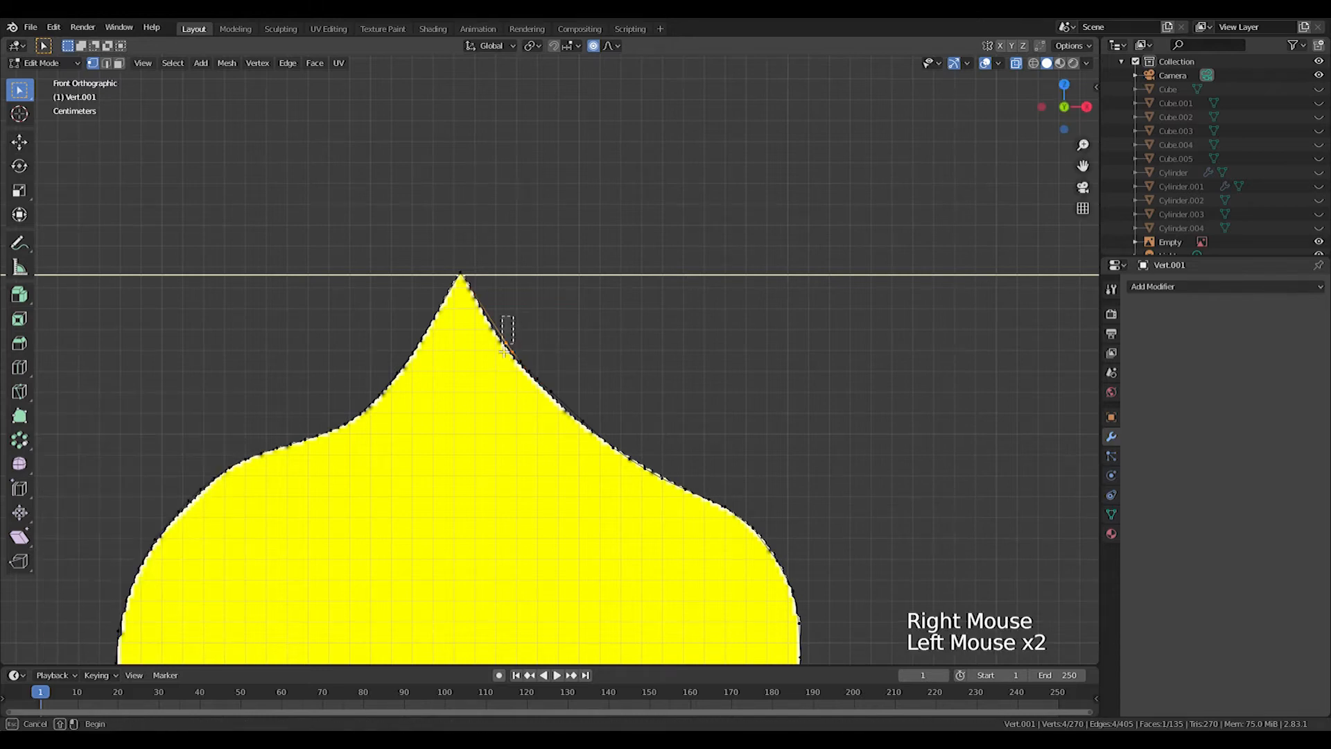
key(g)
click(474, 320)
Add a loop cut to the right end of the ledge just below the dome and move it 0.032544 m along X
scroll(576, 526, down, 2)
shift+middle_drag(576, 526, 582, 450)
scroll(583, 451, down, 4)
shift+middle_drag(583, 451, 666, 374)
scroll(592, 360, up, 4)
key(ctrl+r)
click(654, 355)
key(g)
key(x)
click(733, 372)
Turn off proportional editing and bevel the top ledge's right tip edge about 0.034 m with six segments
key(ctrl+v)
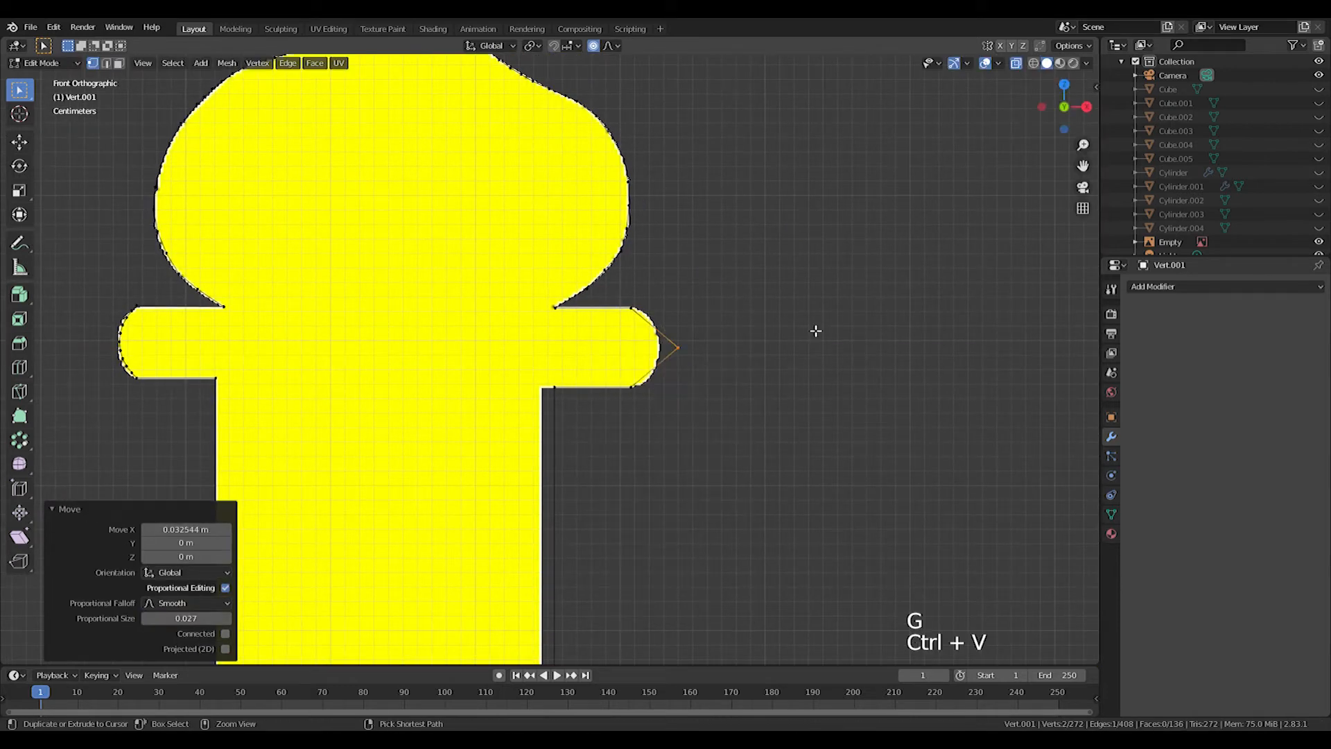
click(594, 46)
key(ctrl+b)
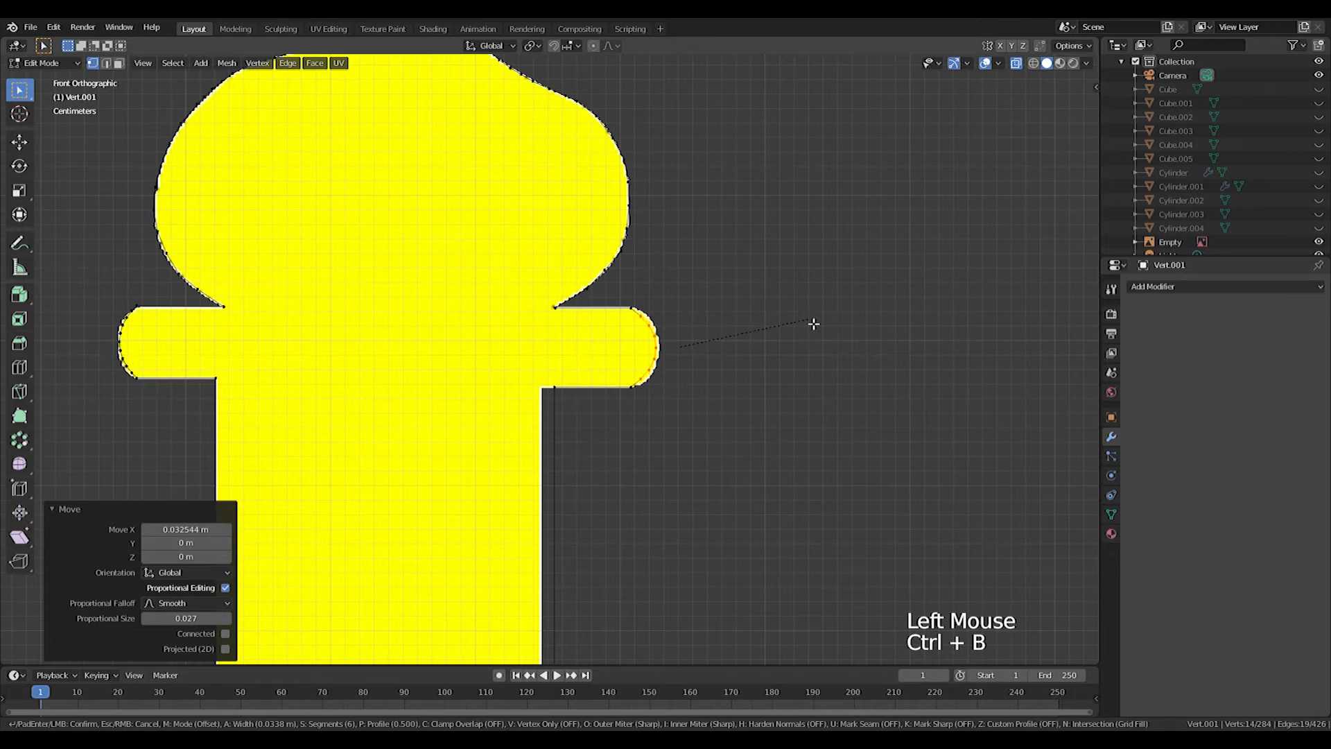
right_click(812, 323)
Round the right end of the third ledge up: loop cut, move it 0.032544 m along X, and bevel it 0.0365 m with six segments
shift+middle_drag(813, 323, 678, 498)
key(ctrl+r)
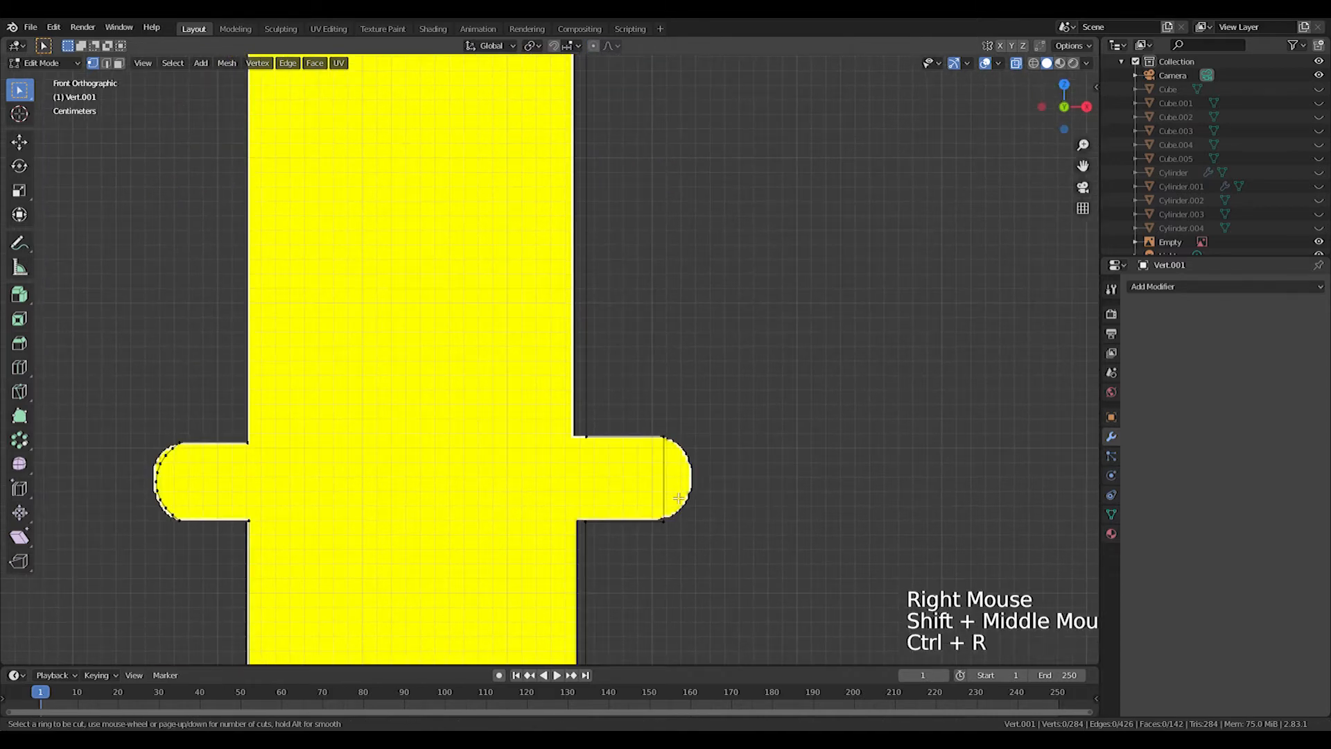
click(678, 498)
key(g)
key(x)
click(775, 499)
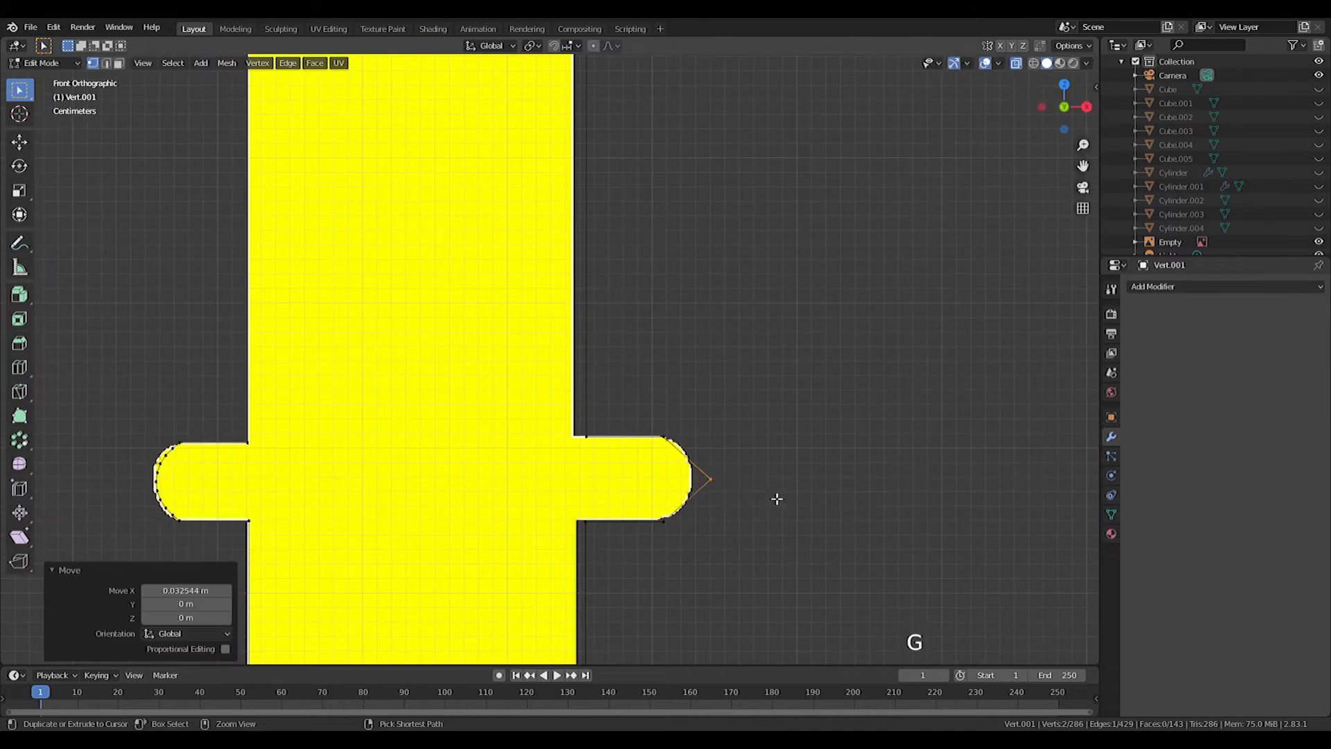
key(ctrl+b)
click(727, 543)
Round the right end of the second-lowest ledge: loop cut, move it 0.036852 m along X, and bevel it 0.0436 m with six segments
shift+middle_drag(728, 543, 757, 345)
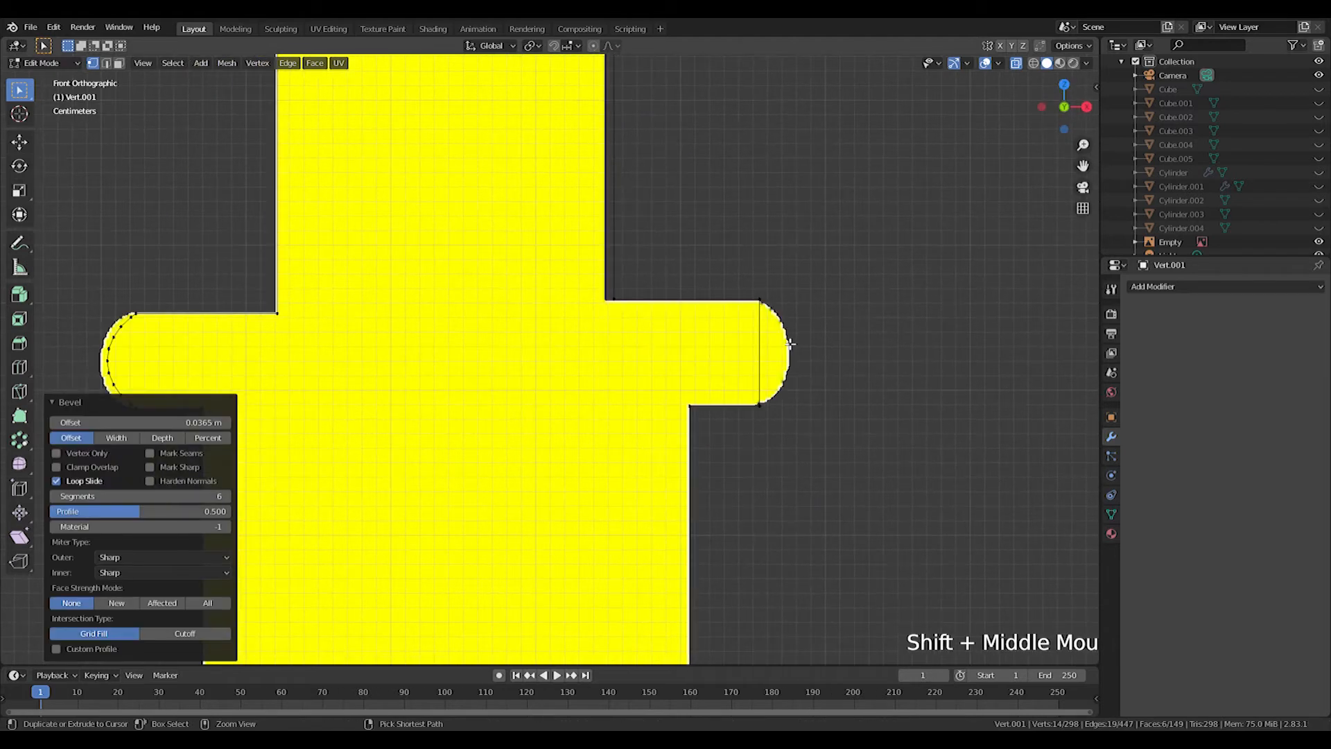
key(ctrl+r)
click(757, 345)
key(g)
key(x)
click(818, 357)
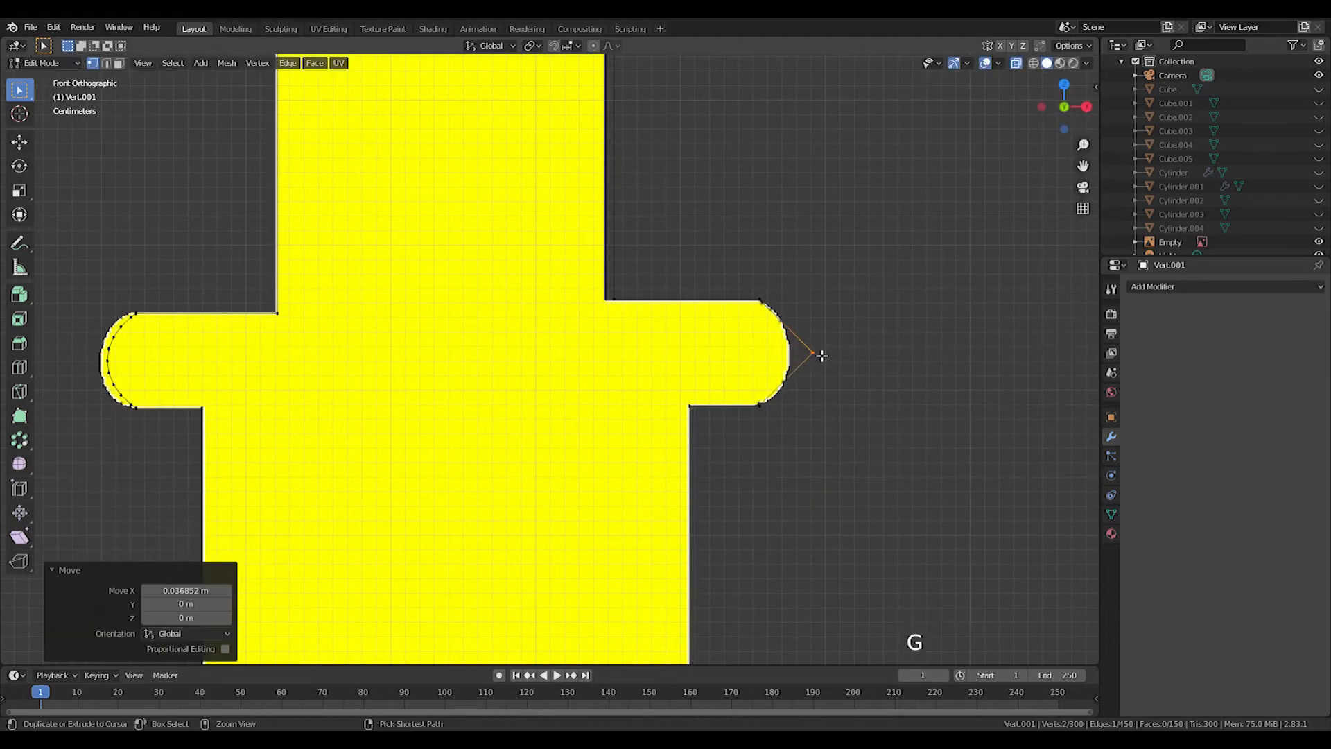
key(ctrl+b)
click(861, 410)
shift+middle_drag(861, 410, 729, 328)
scroll(730, 328, down, 5)
scroll(729, 328, down, 3)
shift+middle_drag(776, 375, 686, 384)
scroll(686, 383, down, 1)
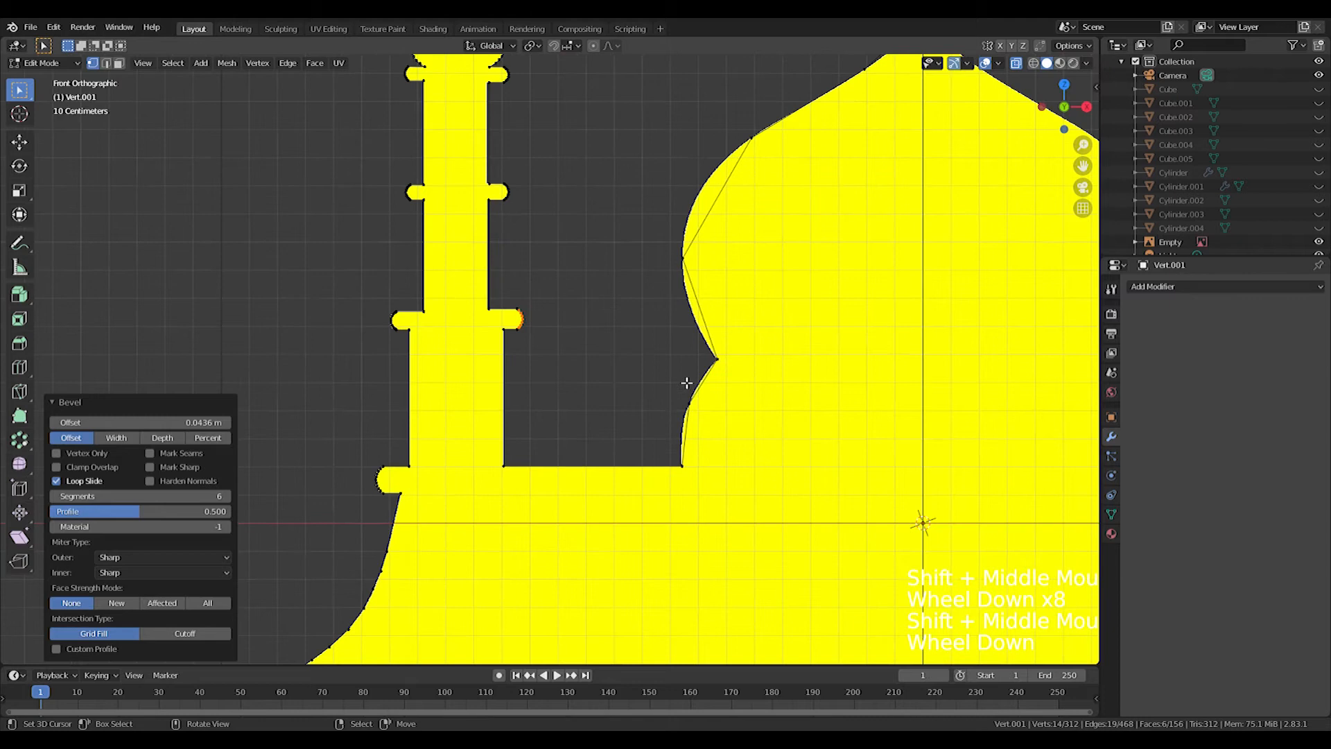
Bevel the edge at the dome's lower neck about 0.144 m wide with 6 segments
scroll(686, 383, up, 4)
shift+middle_drag(772, 435, 624, 386)
drag(641, 381, 737, 449)
key(ctrl+b)
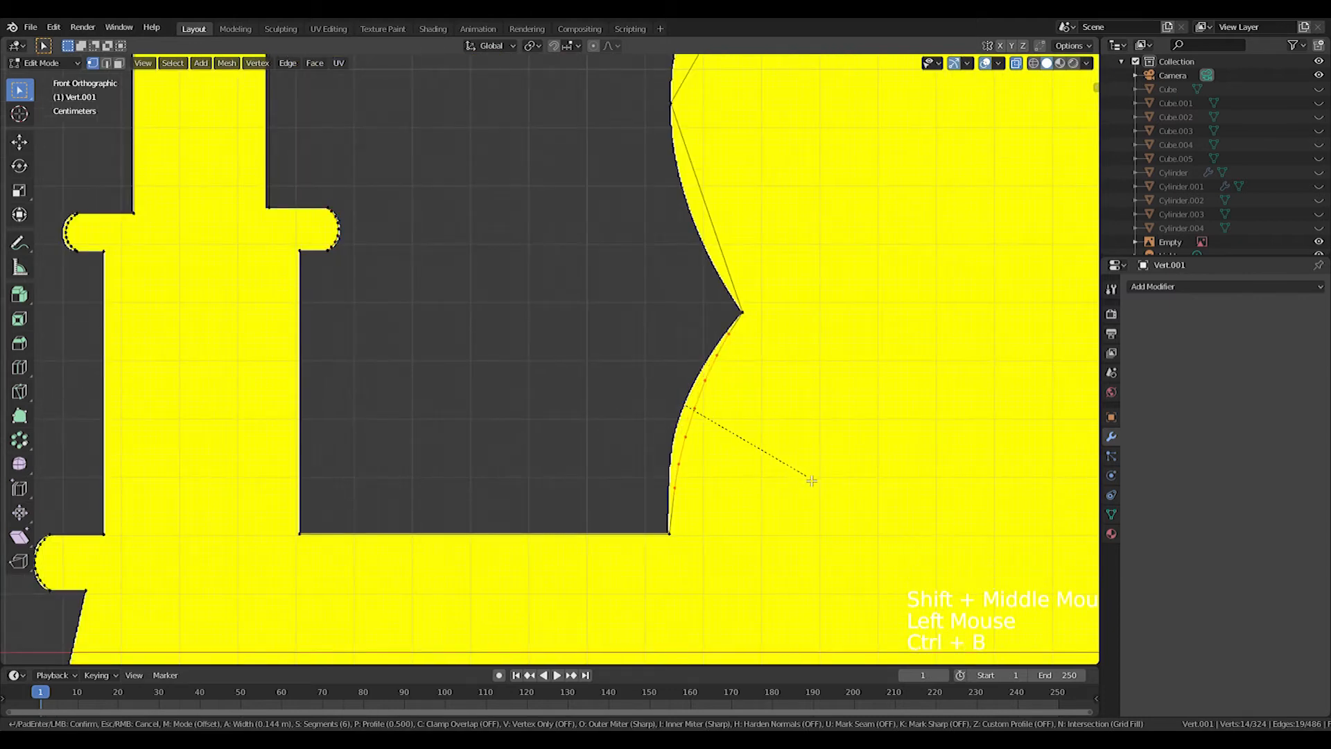
click(812, 480)
Enable proportional editing and move the bevelled neck edge outward onto the reference silhouette
click(713, 427)
key(g)
right_click(613, 104)
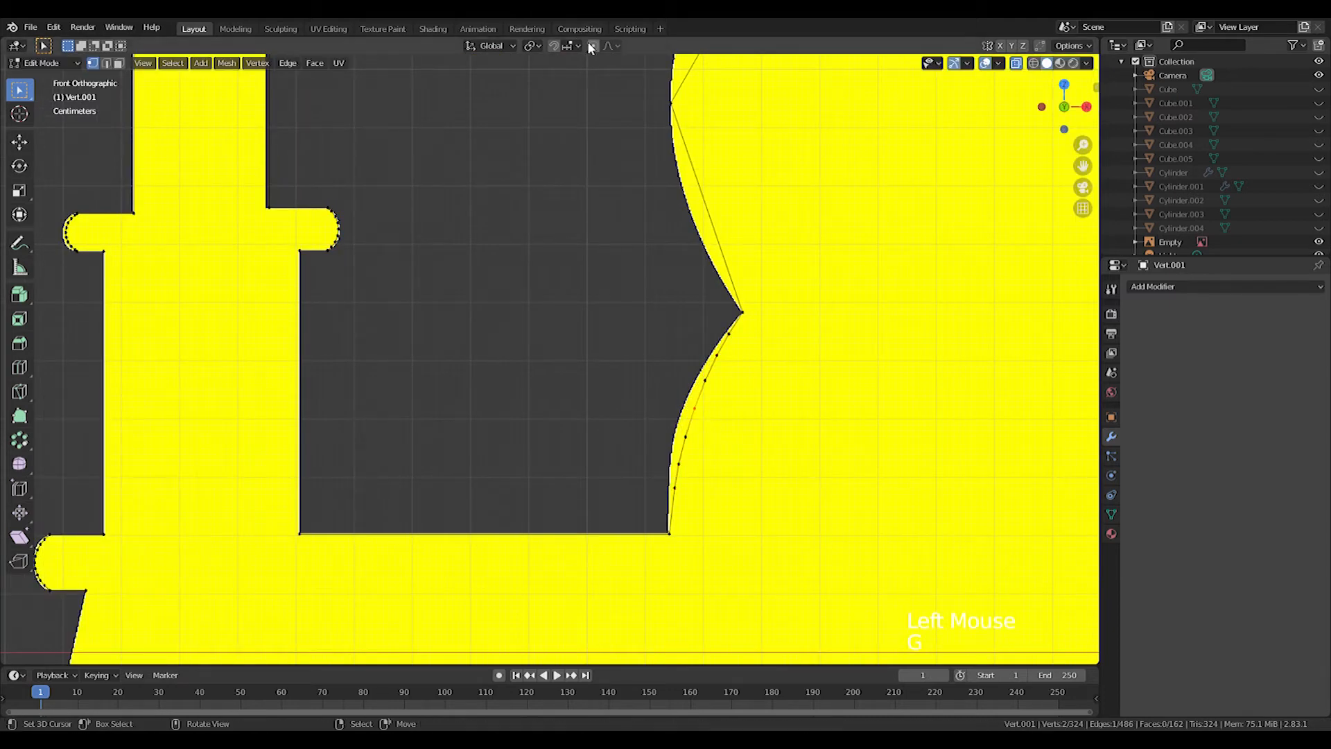
key(g)
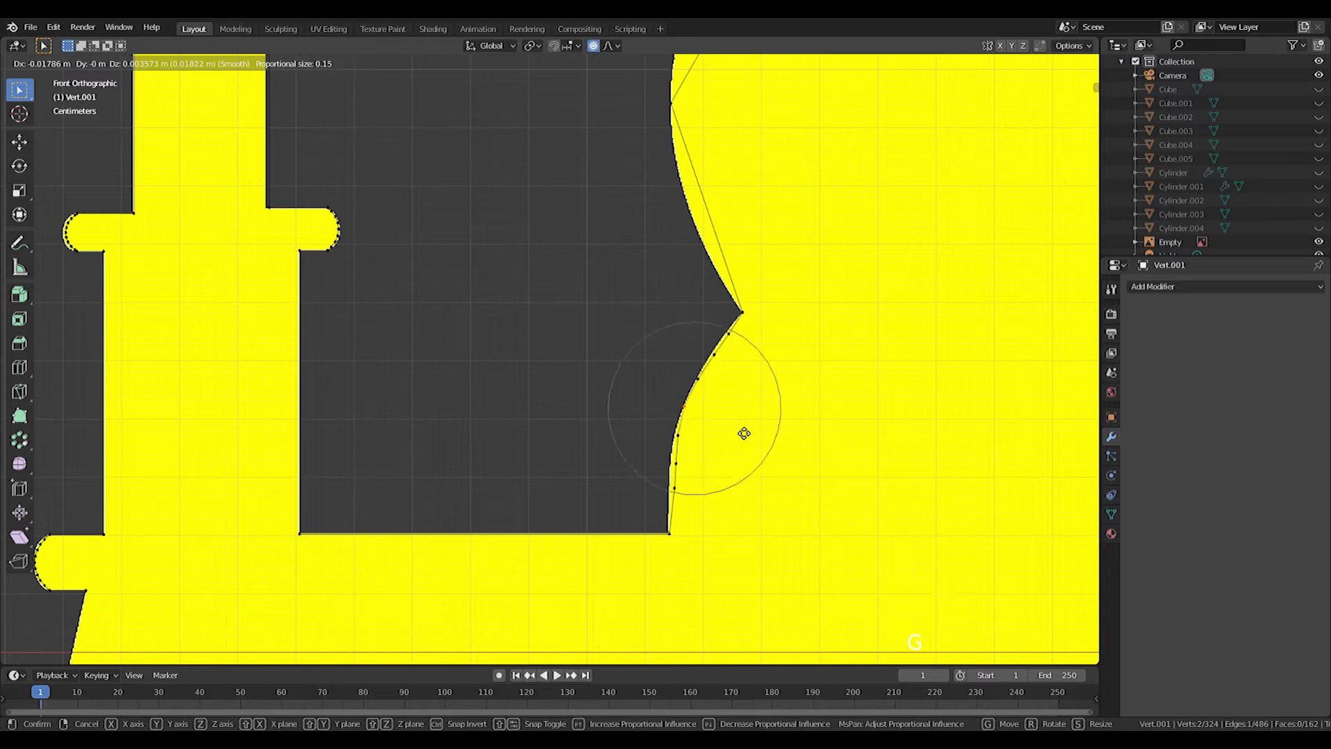
click(742, 435)
Shift the edge at the dome's widest bulge and bevel it along the side curve
shift+middle_drag(740, 434, 573, 339)
click(675, 398)
key(ctrl+b)
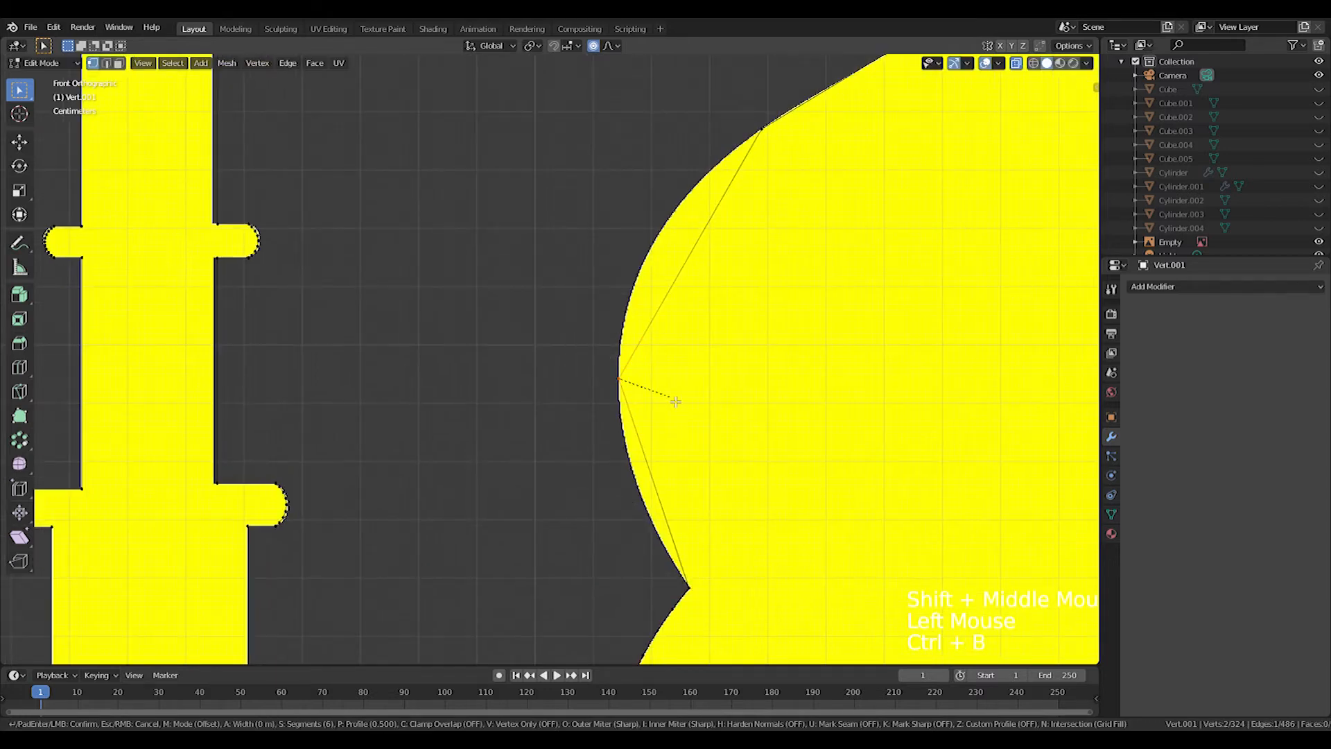
right_click(839, 435)
key(g)
click(707, 401)
key(ctrl+b)
click(904, 416)
Adjust the edge at the dome's upper shoulder and bevel it to follow the outline
drag(631, 238, 676, 295)
shift+middle_drag(739, 137, 641, 278)
click(686, 242)
key(g)
click(736, 259)
key(ctrl+b)
click(756, 276)
Pull the edges along the dome's upper side outward onto the reference curve with proportional editing
drag(640, 325, 641, 327)
key(g)
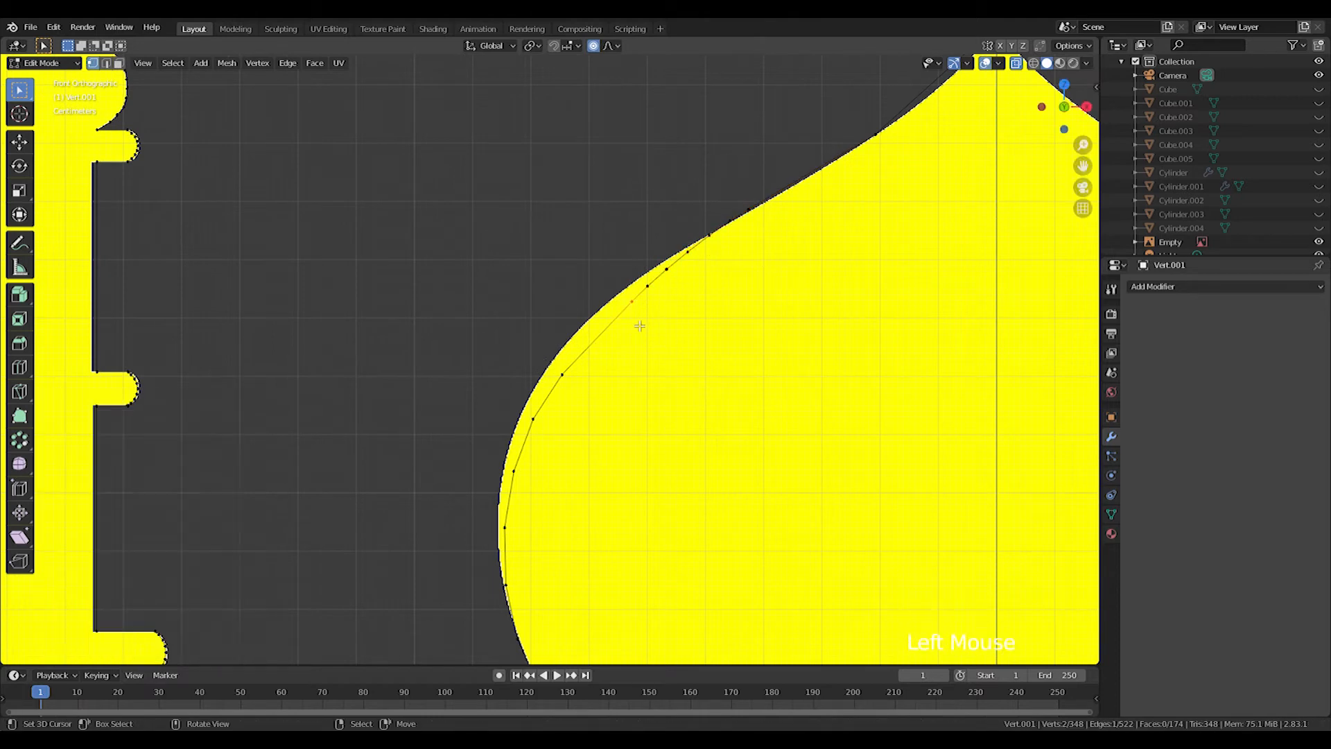
click(606, 333)
drag(521, 369, 573, 406)
key(g)
click(560, 405)
drag(494, 441, 535, 493)
key(g)
click(527, 492)
Bevel the edge on the concave slope just below the dome's tip
shift+middle_drag(862, 134, 668, 270)
drag(666, 265, 720, 306)
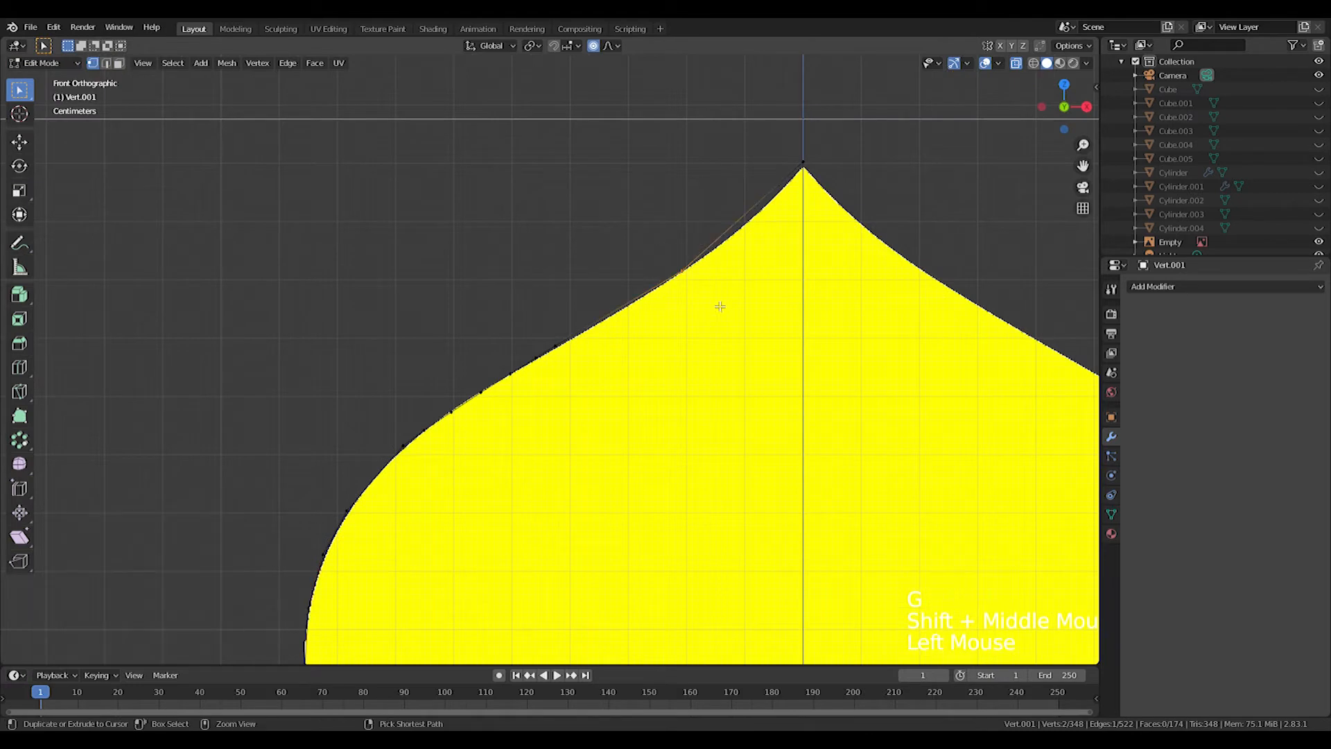
key(ctrl+b)
click(797, 327)
Move the new edges below the dome's tip inward onto the reference outline with proportional editing
drag(666, 251, 711, 318)
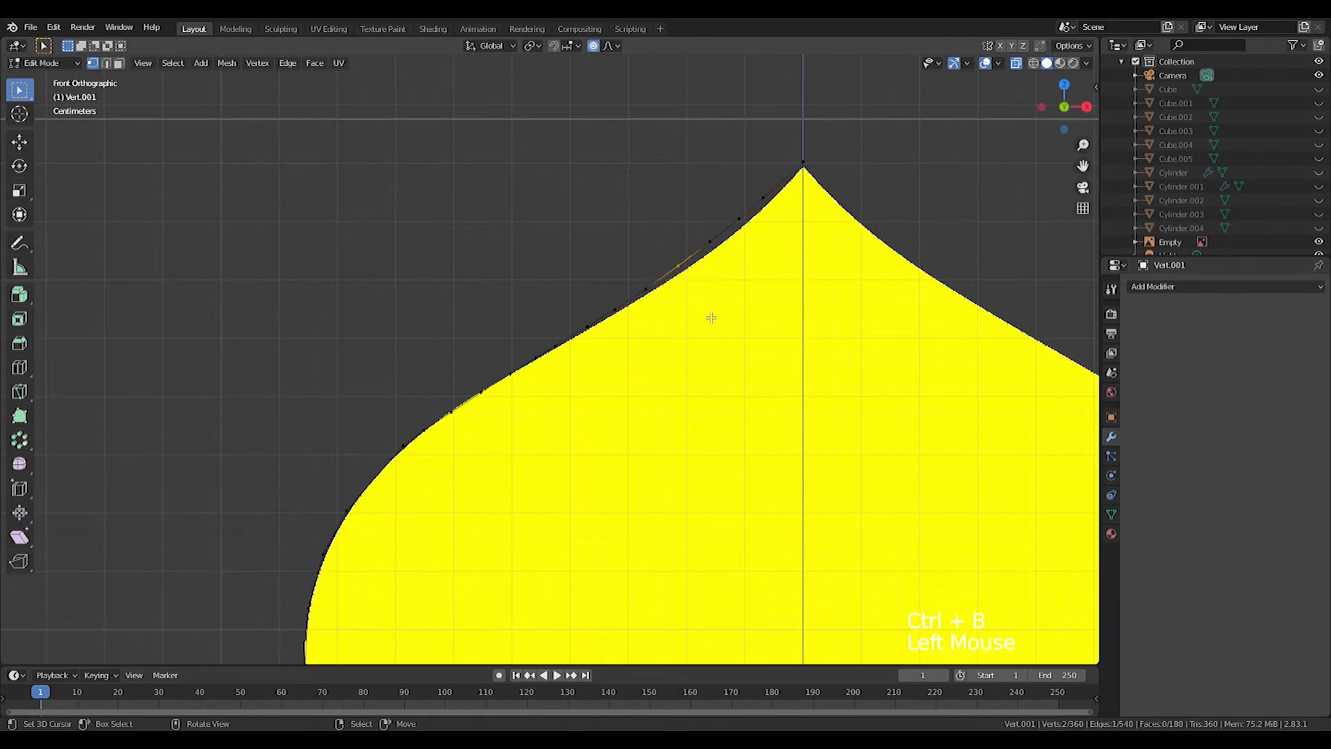
click(776, 216)
key(g)
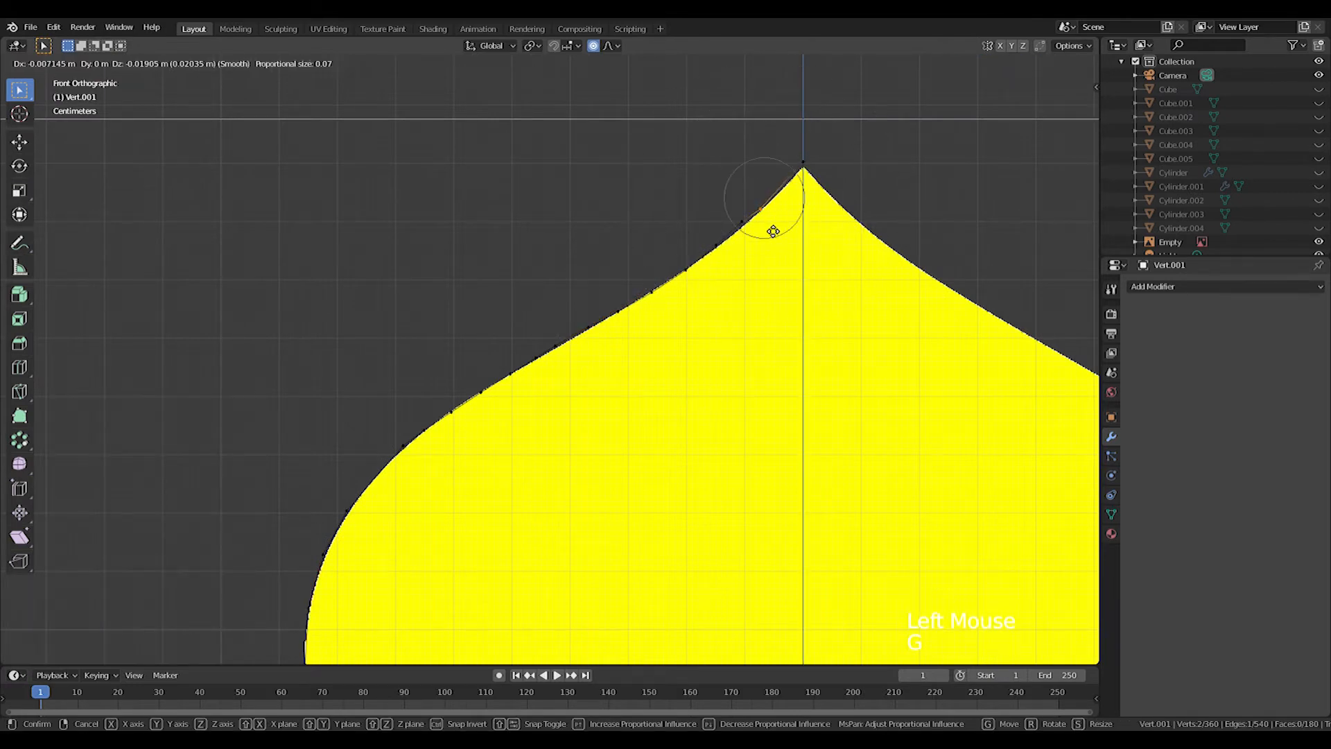
click(790, 215)
key(g)
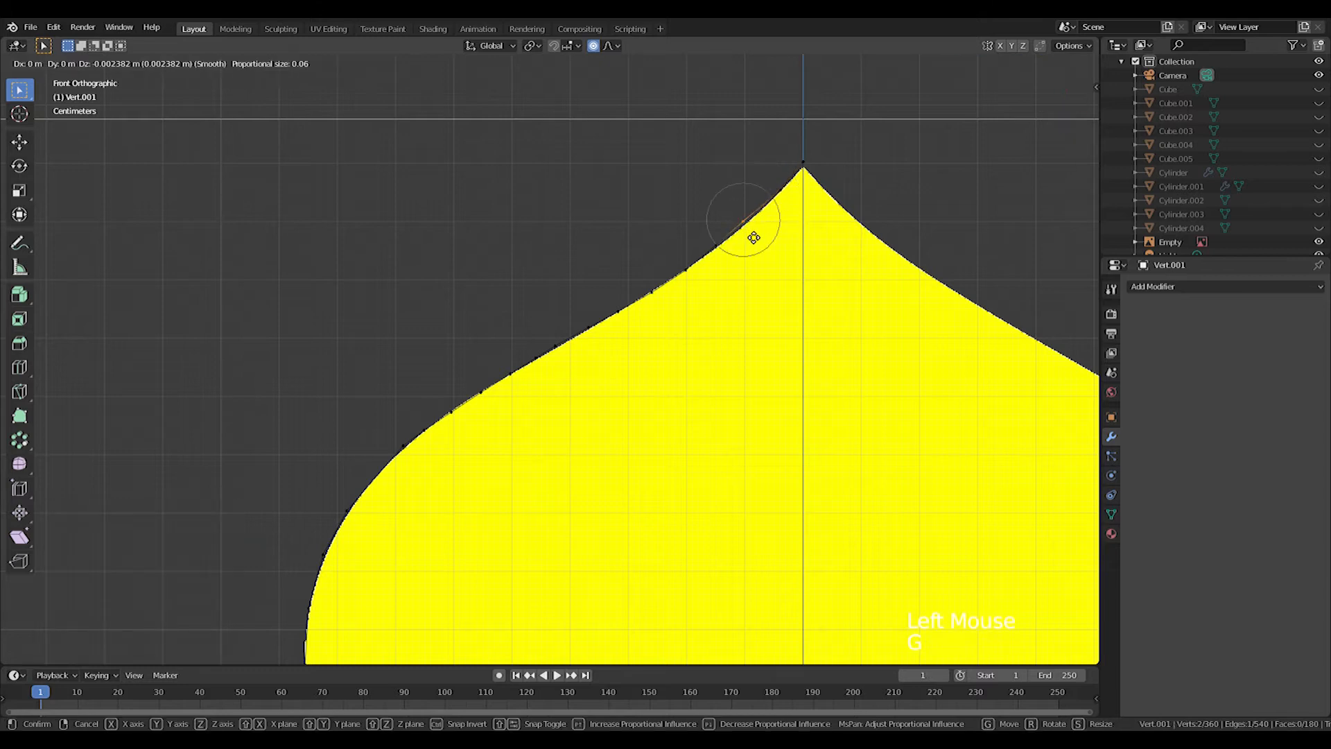
click(727, 274)
Nudge the remaining edges along the middle of the dome's slope to match the reference outline
click(551, 337)
key(g)
click(581, 357)
middle_drag(580, 357, 565, 372)
scroll(573, 372, down, 8)
scroll(573, 370, up, 5)
key(KP_1)
scroll(736, 309, up, 4)
click(609, 341)
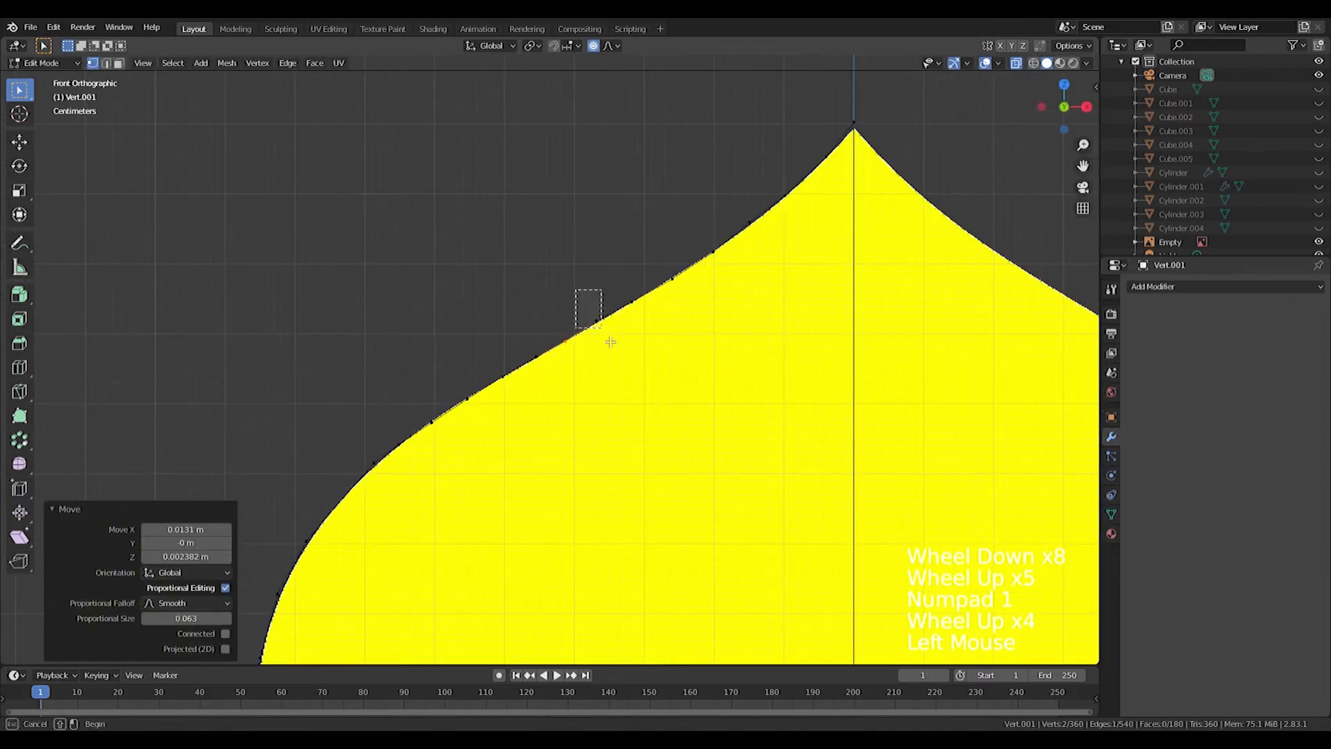
key(g)
Return to Object Mode with Material Preview shading and save the file
scroll(618, 351, down, 2)
key(Tab)
middle_drag(617, 351, 617, 362)
scroll(624, 388, down, 9)
mouse_move(637, 409)
middle_down()
mouse_move(651, 436)
mouse_move(582, 482)
mouse_move(608, 505)
middle_up()
key(z)
key(ctrl+s)
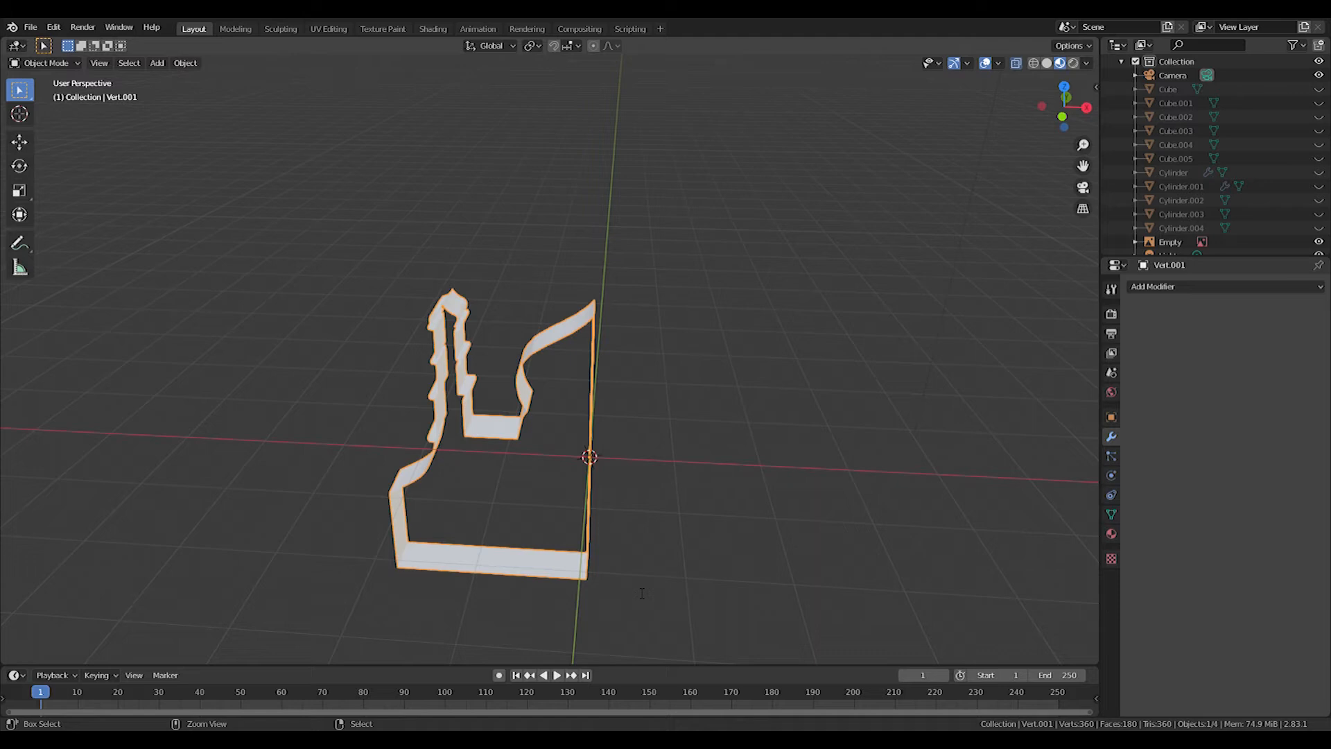
key(ctrl+s)
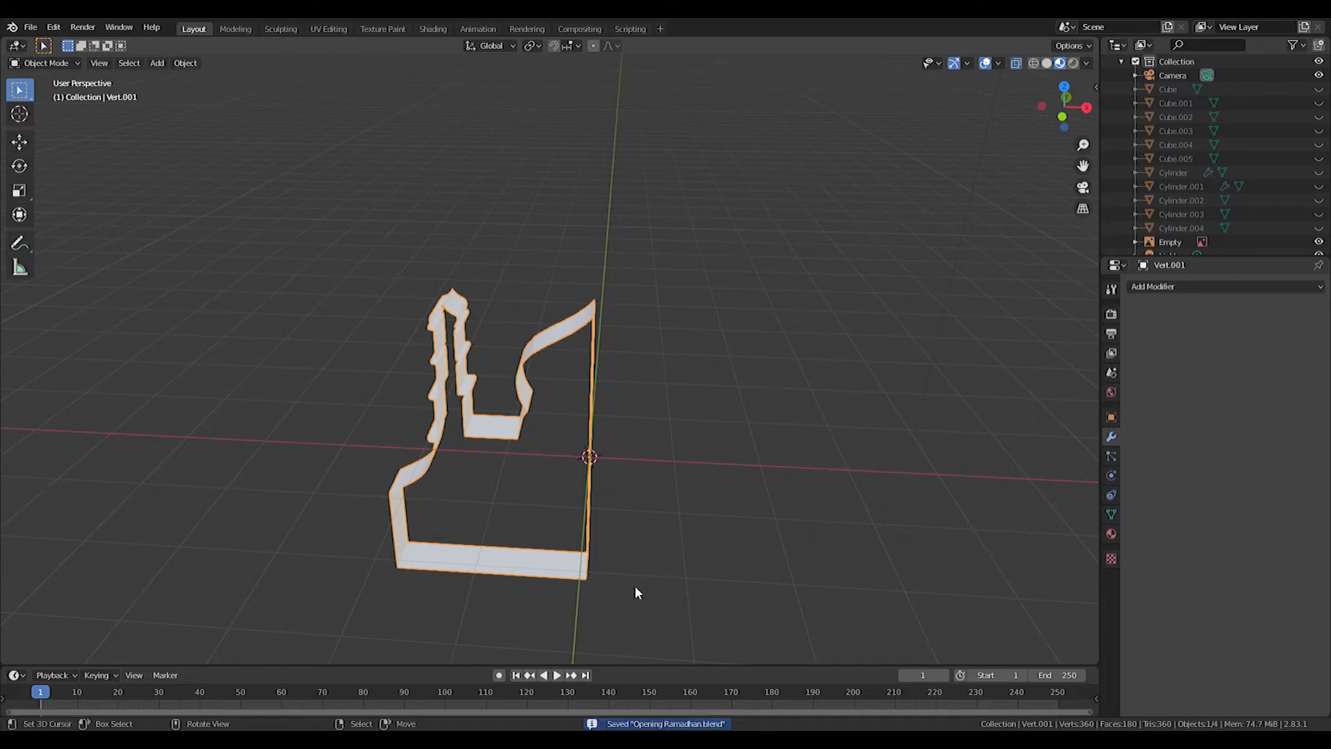
Fill the front and back outlines of the half mosque with faces
middle_drag(635, 585, 529, 541)
scroll(654, 454, down, 1)
key(Tab)
scroll(523, 535, down, 3)
key(KP_3)
drag(517, 262, 581, 605)
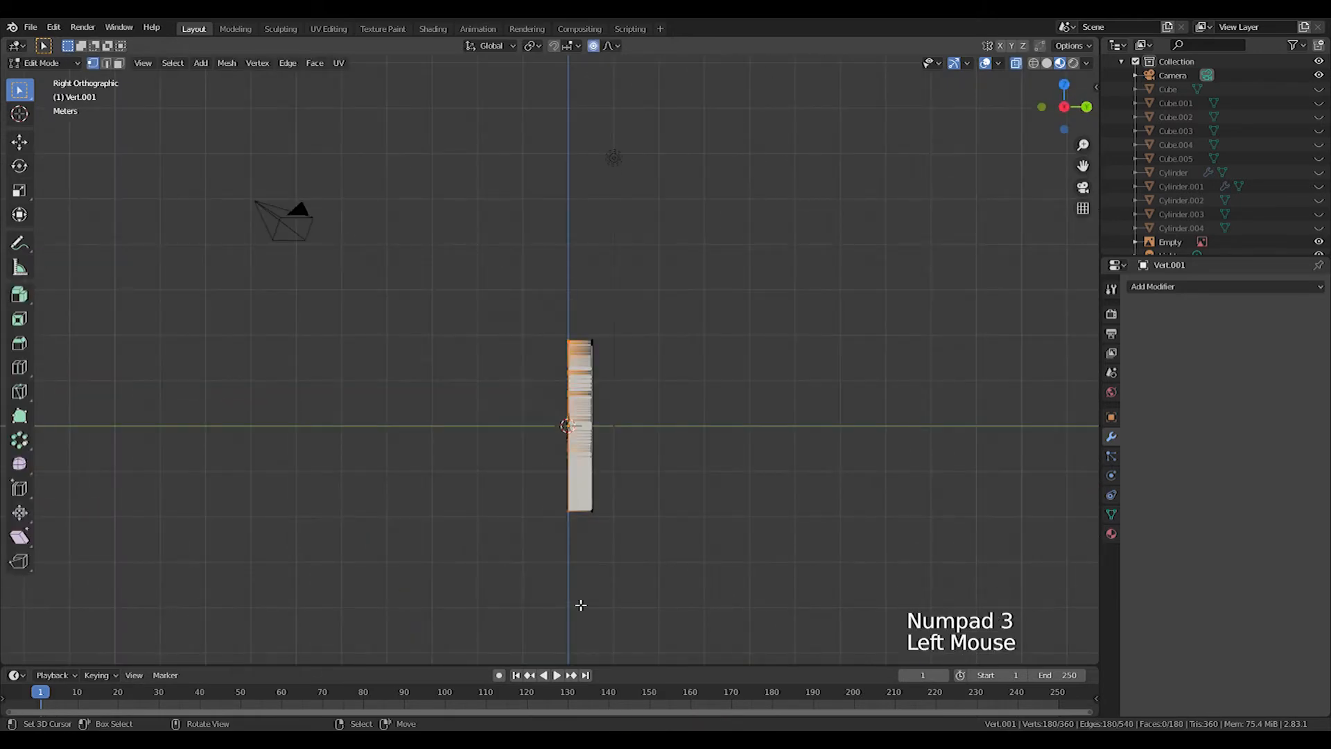
middle_drag(581, 605, 624, 568)
key(KP_1)
key(KP_3)
drag(581, 268, 673, 539)
key(f)
Delete the tall face along the half mosque's centre line
scroll(746, 401, up, 5)
middle_drag(651, 401, 783, 416)
click(118, 63)
shift+middle_drag(640, 521, 617, 416)
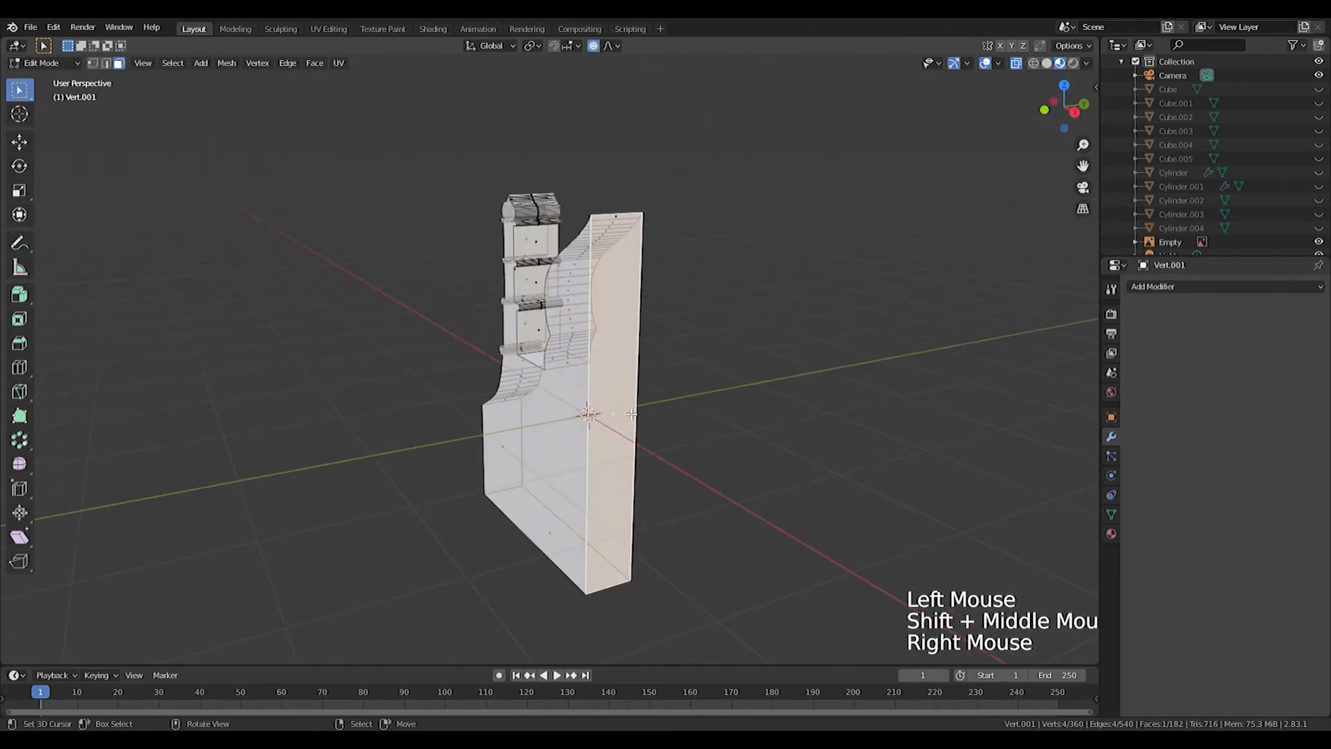
key(Delete)
click(594, 440)
middle_drag(594, 440, 852, 300)
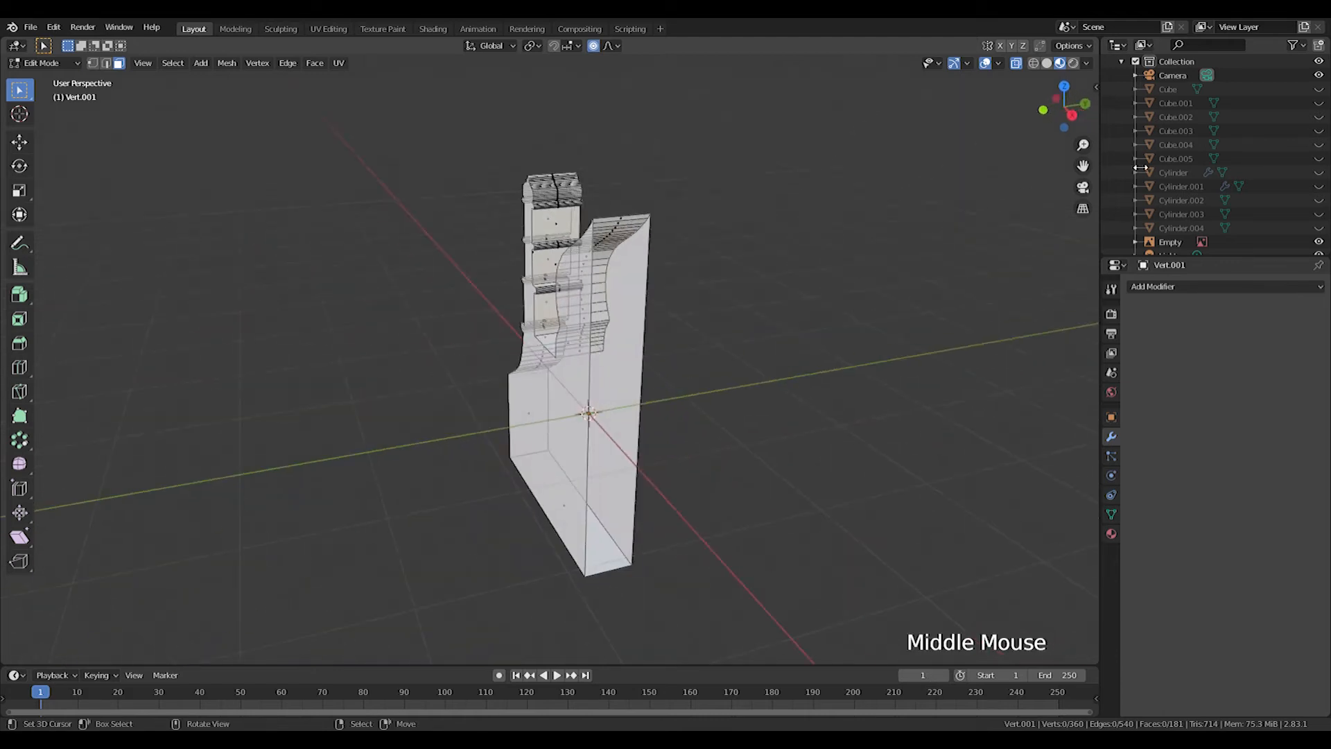
click(1159, 286)
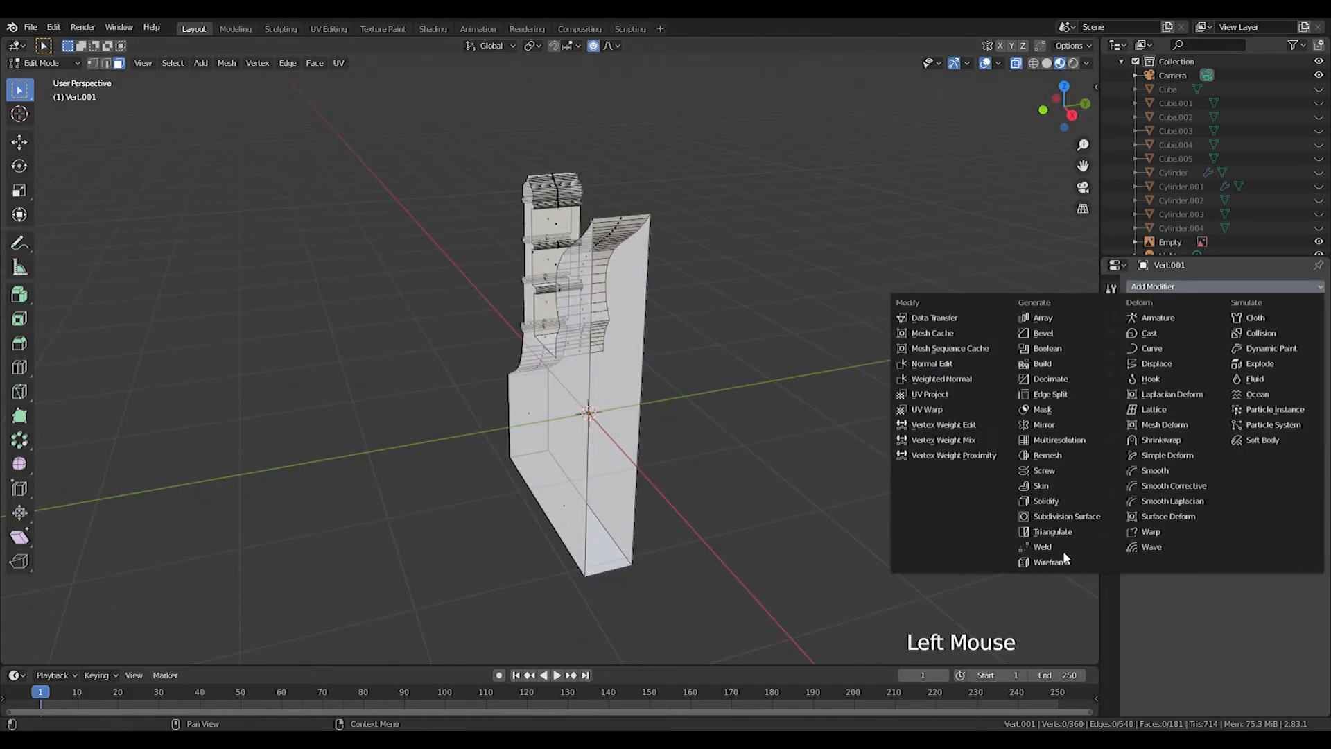
click(1047, 500)
key(ctrl+z)
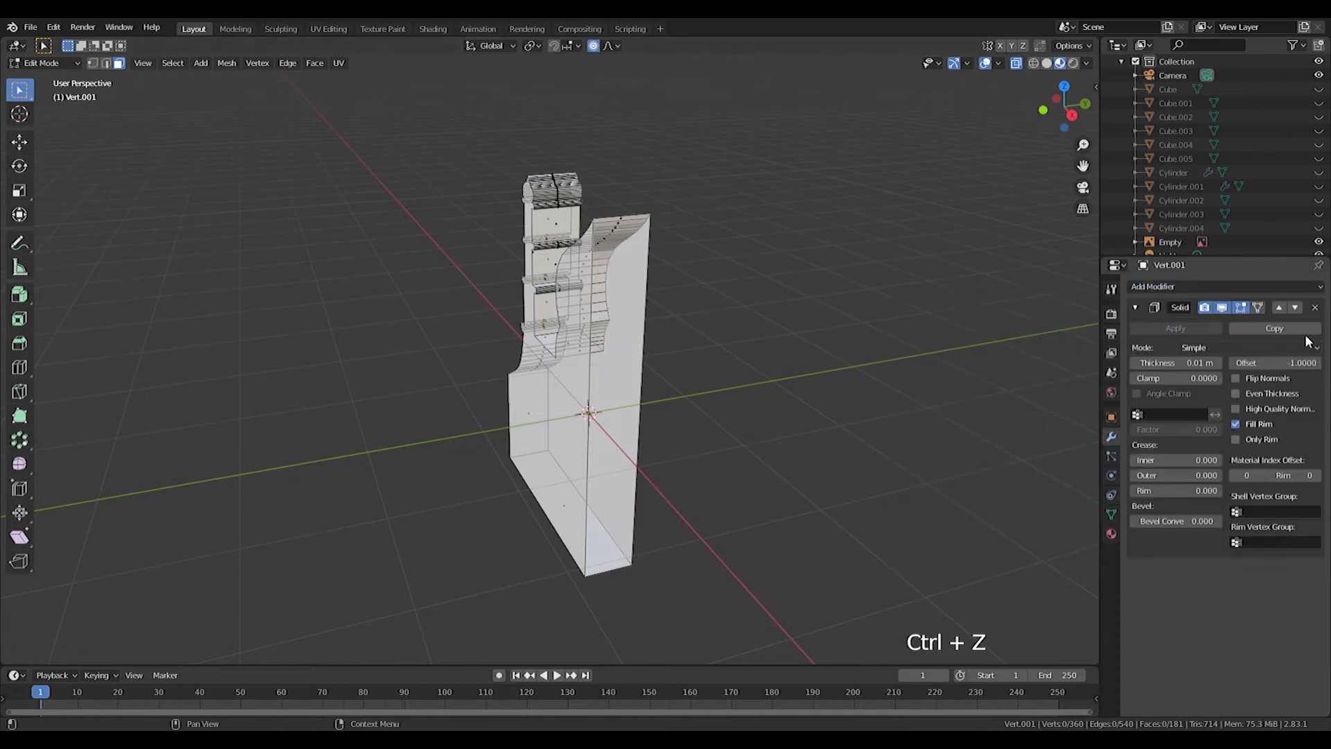
Add a Mirror modifier on the X axis to the half mosque and return to Object Mode
click(1156, 287)
click(1040, 424)
middle_drag(845, 375, 644, 427)
key(Tab)
scroll(580, 359, down, 4)
key(KP_1)
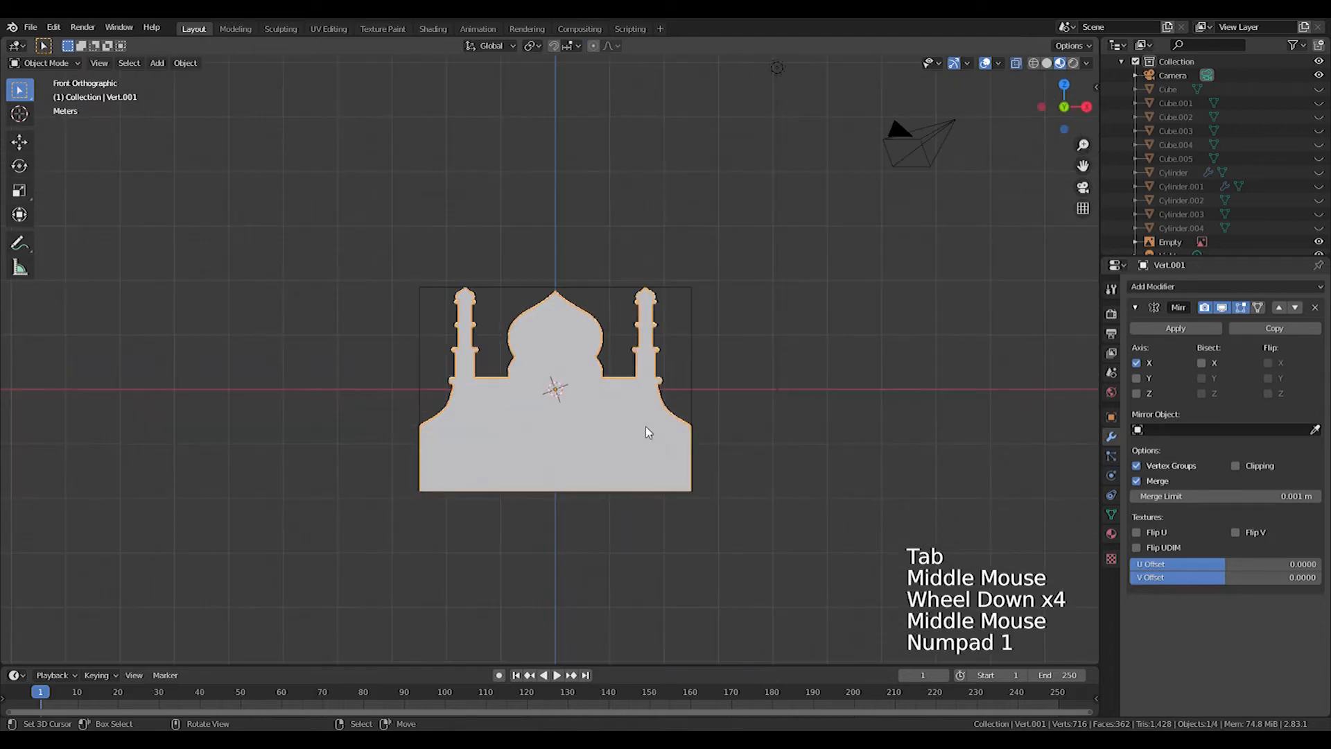
Delete the reference image behind the mosque
scroll(646, 430, down, 3)
scroll(868, 387, down, 4)
scroll(693, 410, up, 3)
right_click(584, 329)
key(Delete)
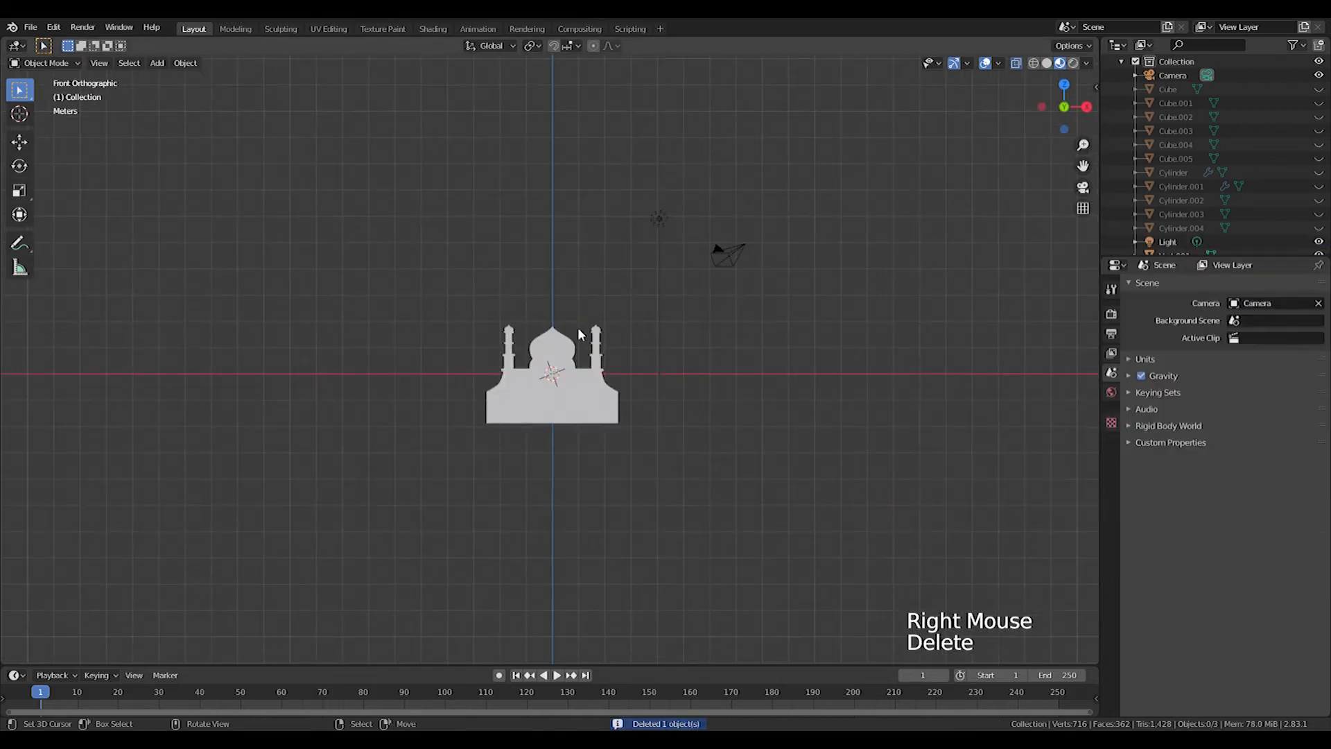
Reveal all hidden objects in the scene
scroll(577, 328, up, 1)
key(shift+a)
mouse_move(577, 329)
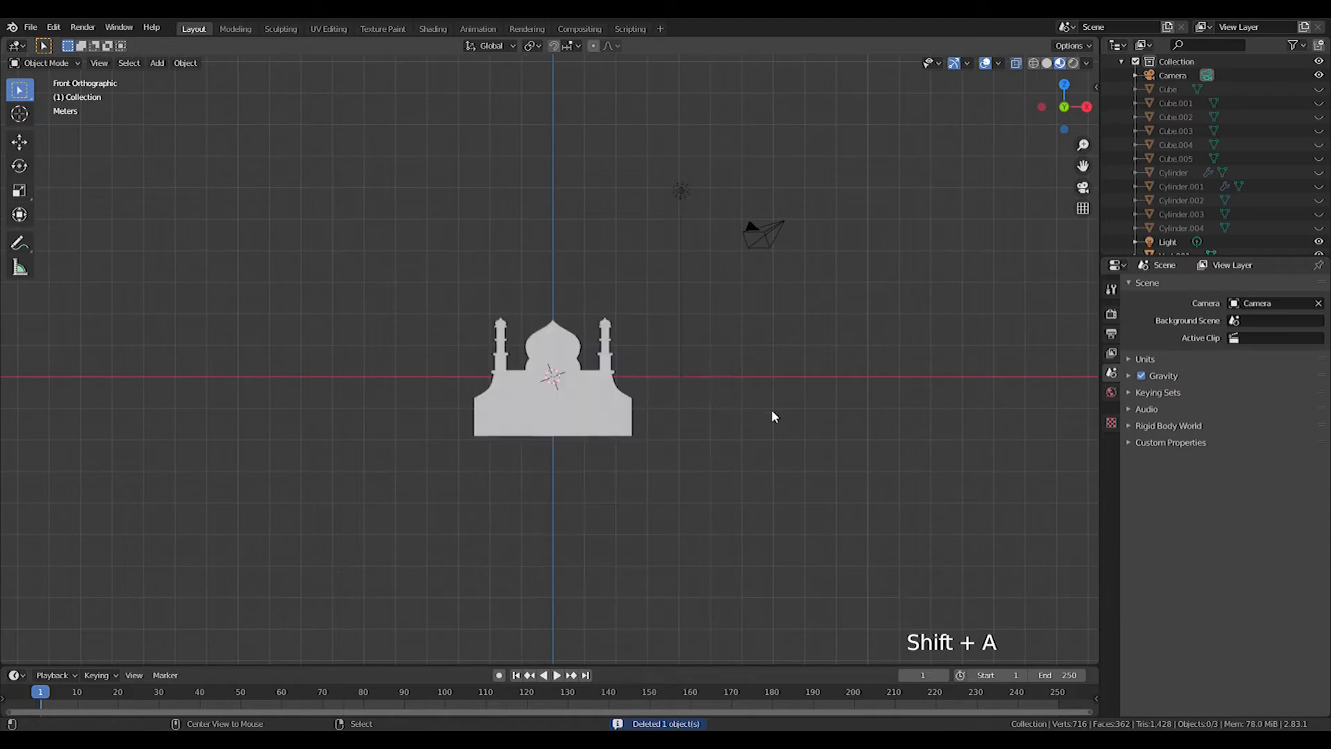
key(alt+h)
Duplicate the petal-edged ring and move the copy down along Z, clear of the ornament
scroll(620, 335, down, 8)
middle_drag(648, 297, 610, 401)
scroll(630, 340, up, 10)
right_click(623, 347)
middle_drag(624, 347, 677, 342)
key(shift+d)
right_click(727, 364)
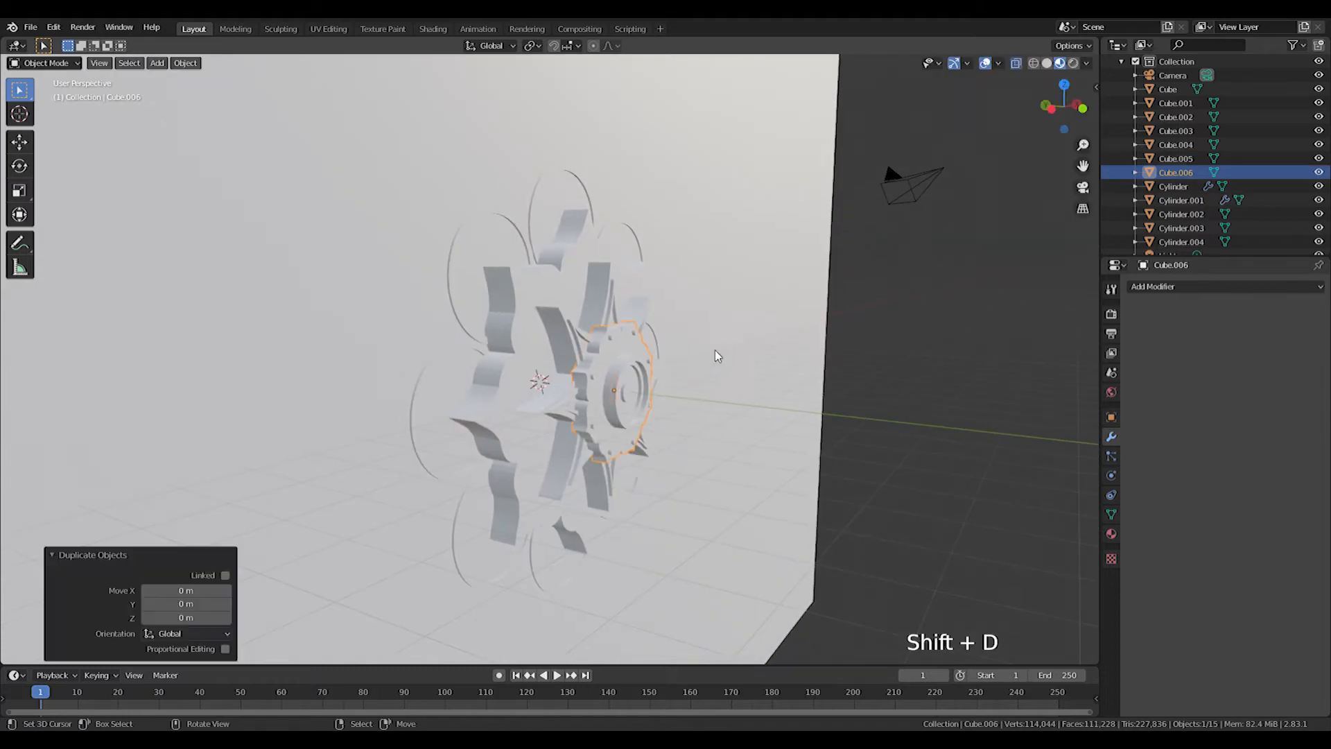
key(g)
key(z)
click(728, 635)
Display the whole scene in wireframe shading
scroll(698, 283, down, 5)
middle_drag(698, 282, 530, 420)
scroll(630, 377, up, 5)
scroll(667, 431, down, 4)
key(a)
scroll(539, 388, up, 4)
mouse_move(666, 431)
middle_down()
mouse_move(538, 388)
mouse_move(565, 401)
mouse_move(535, 414)
mouse_move(514, 400)
mouse_move(653, 245)
mouse_move(641, 409)
mouse_move(571, 531)
middle_up()
scroll(539, 388, up, 4)
key(z)
Hide every object except the mosque, the duplicated ring, the camera and the light
right_click(653, 244)
right_click(653, 244)
scroll(652, 244, down, 2)
scroll(640, 416, down, 4)
shift+right_click(593, 523)
key(ctrl+i)
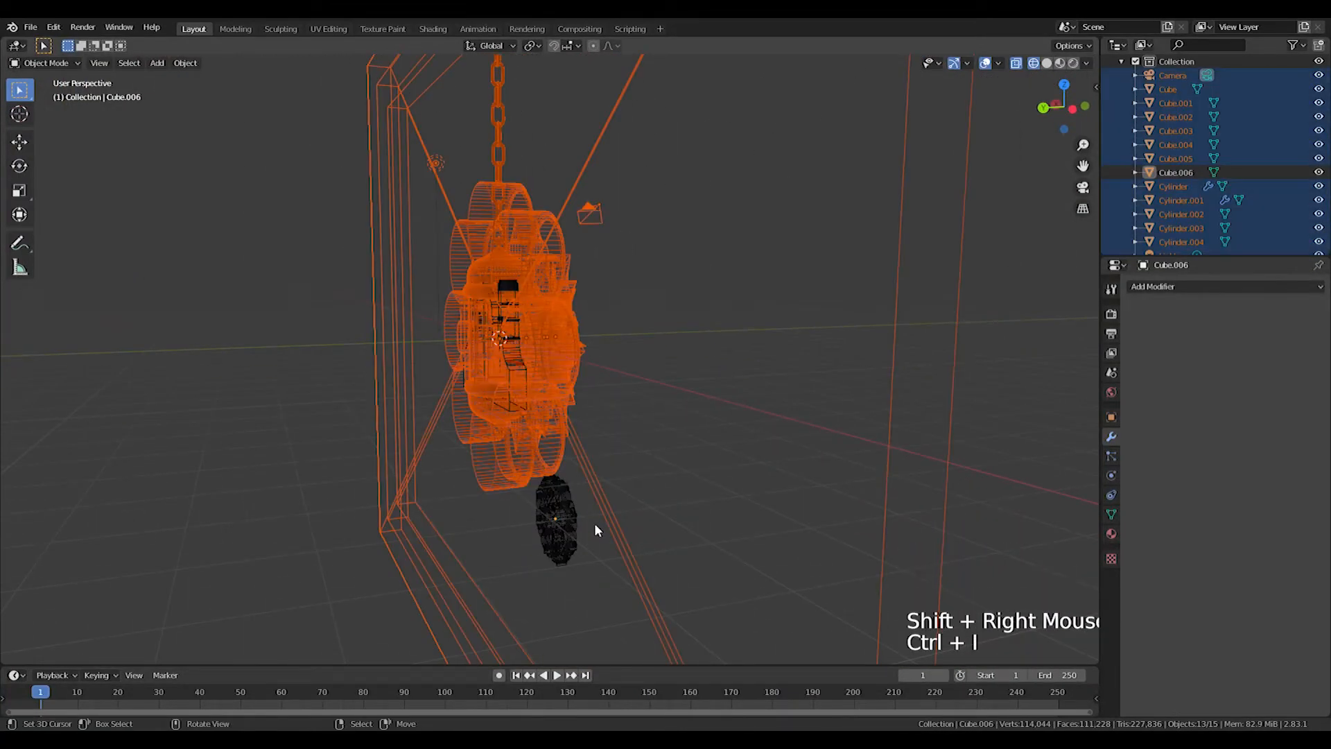
shift+right_click(600, 209)
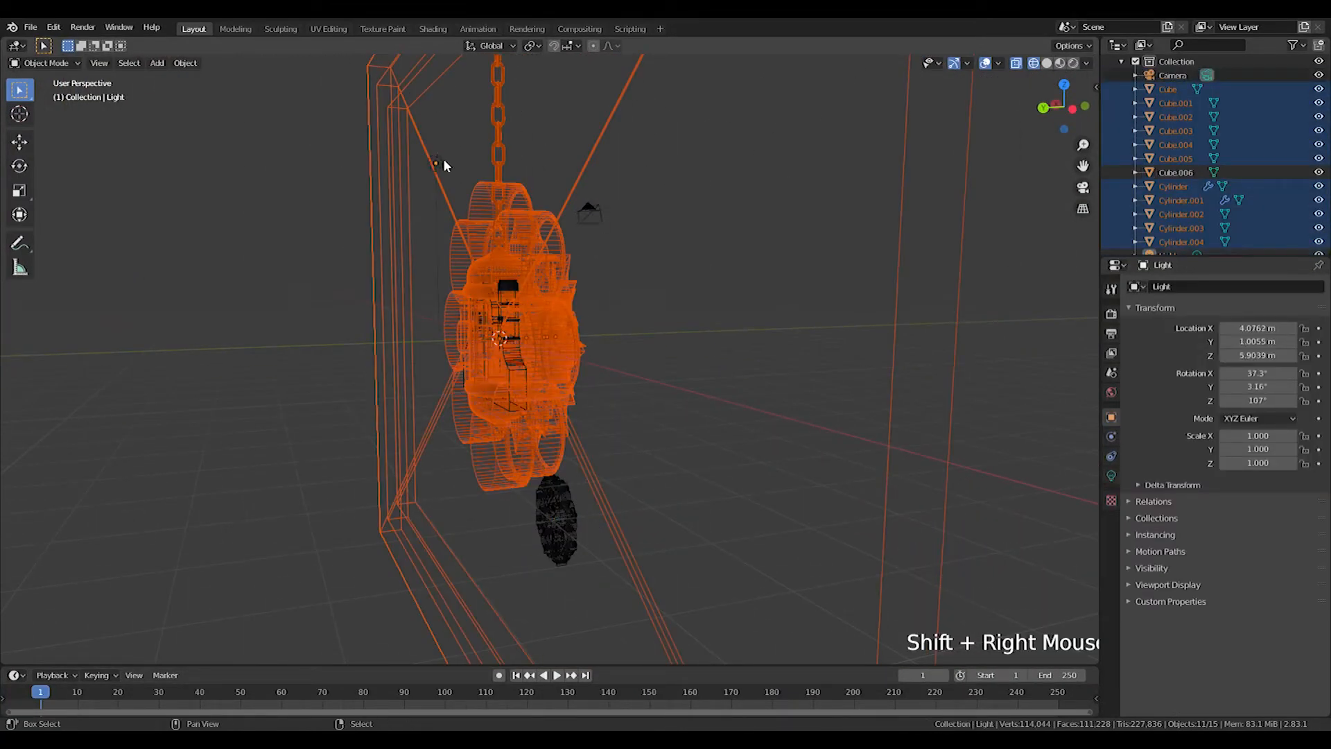
key(h)
Switch back to Material Preview shading and move the duplicated ring up about 4.29 m along Z
middle_drag(443, 158, 505, 251)
right_click(580, 493)
key(KP_1)
key(z)
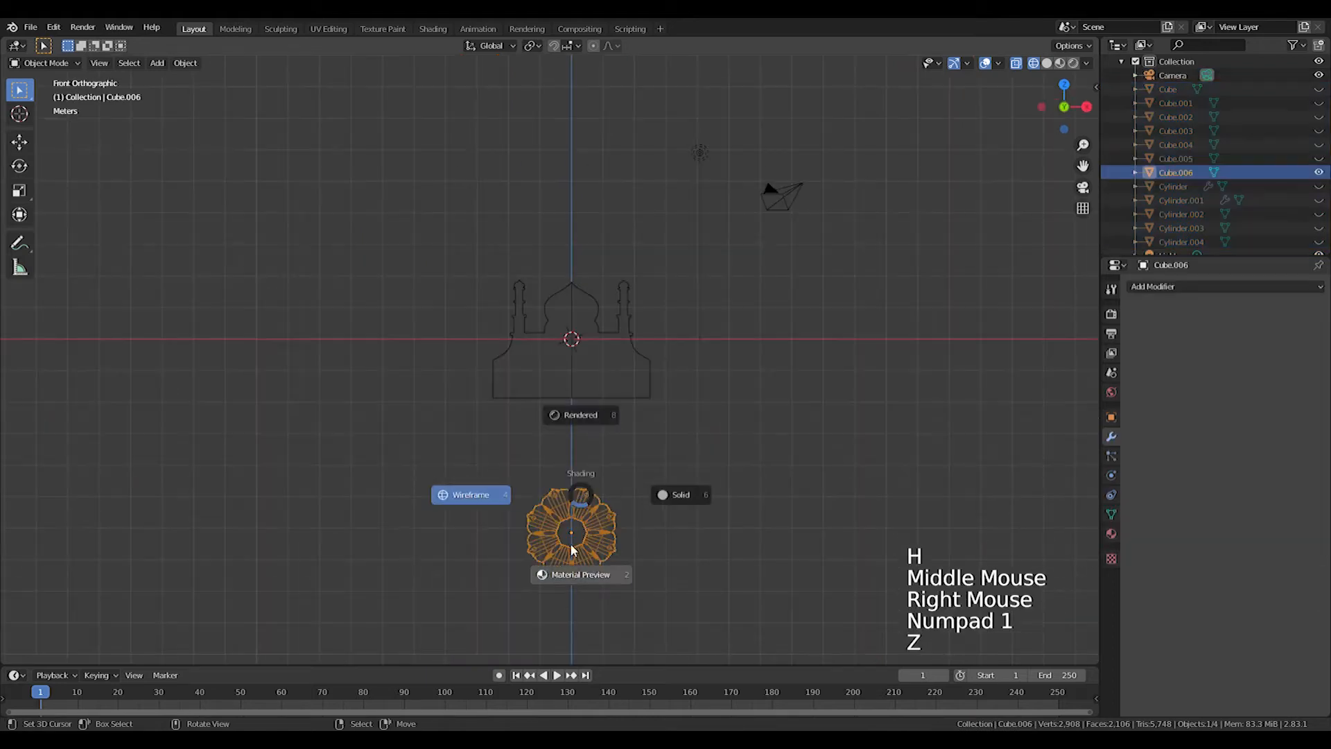
click(583, 560)
scroll(631, 559, up, 4)
shift+middle_drag(632, 565, 590, 277)
key(g)
key(z)
click(608, 179)
Delete the small round studs from the duplicated ring's mesh
scroll(609, 138, up, 4)
middle_drag(609, 138, 588, 338)
scroll(597, 355, down, 3)
scroll(445, 277, up, 3)
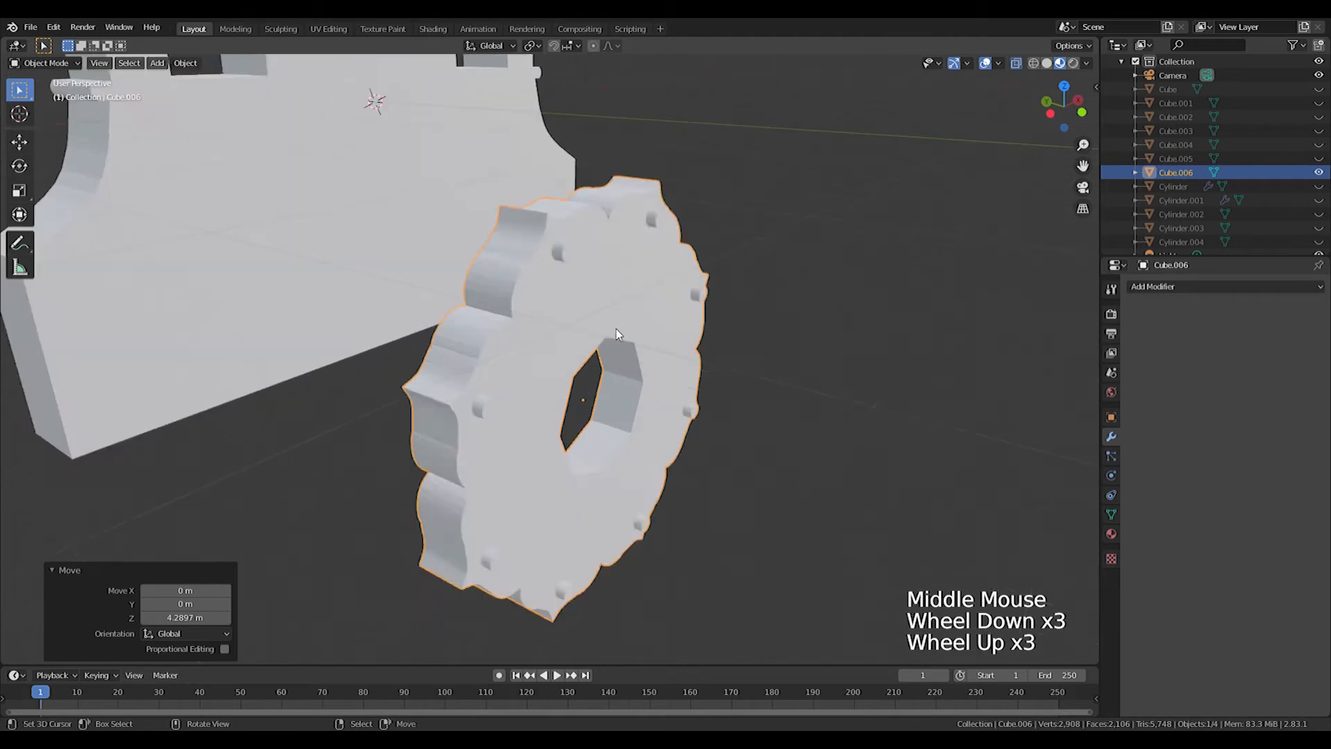
key(Tab)
key(KP_1)
key(Delete)
click(616, 329)
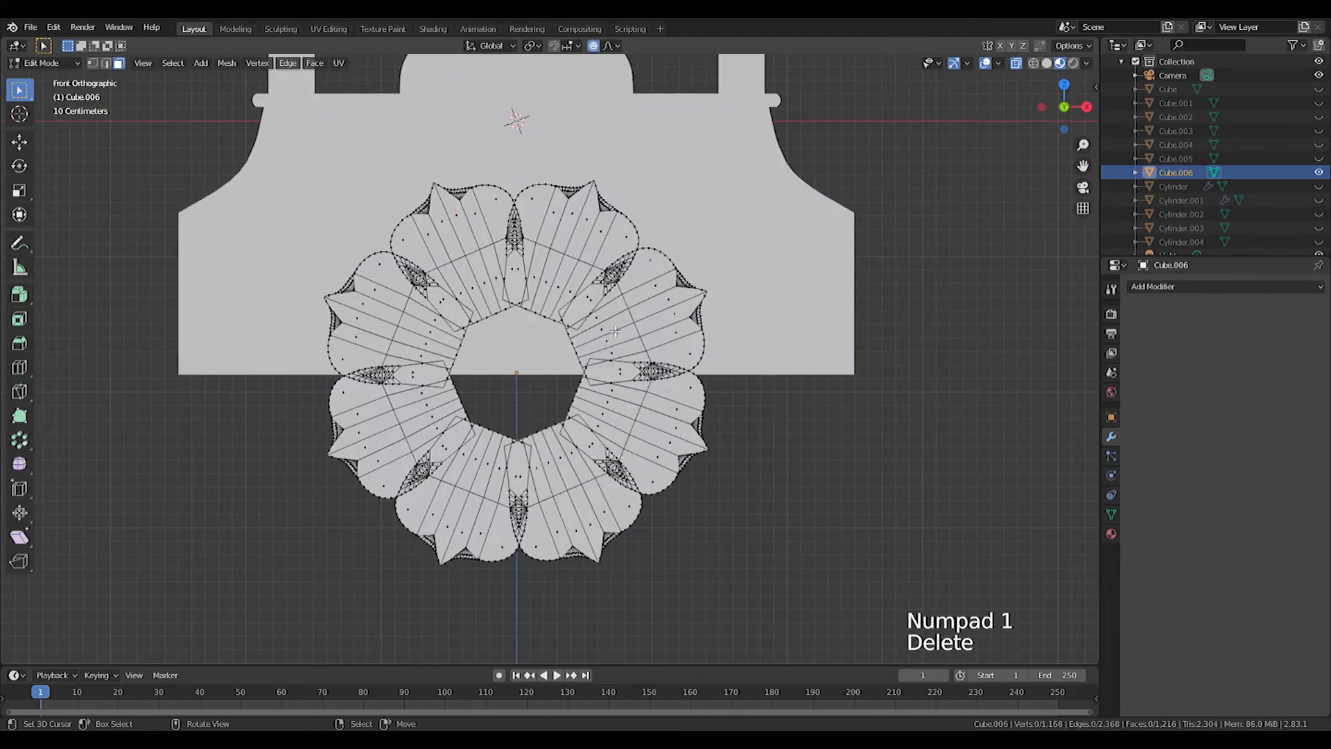
Set the duplicated ring's Y rotation to 0° in Object Mode
shift+middle_drag(585, 247, 581, 260)
key(Tab)
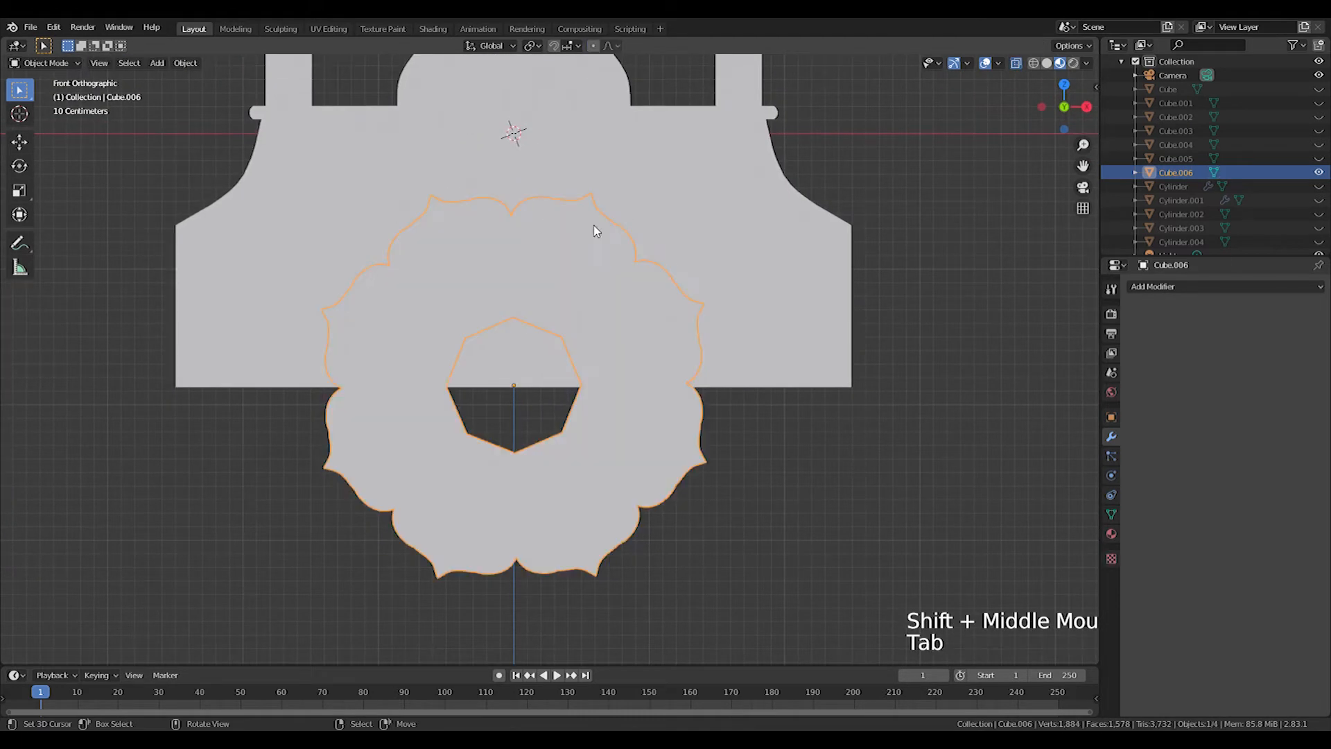
click(1111, 416)
key(Tab)
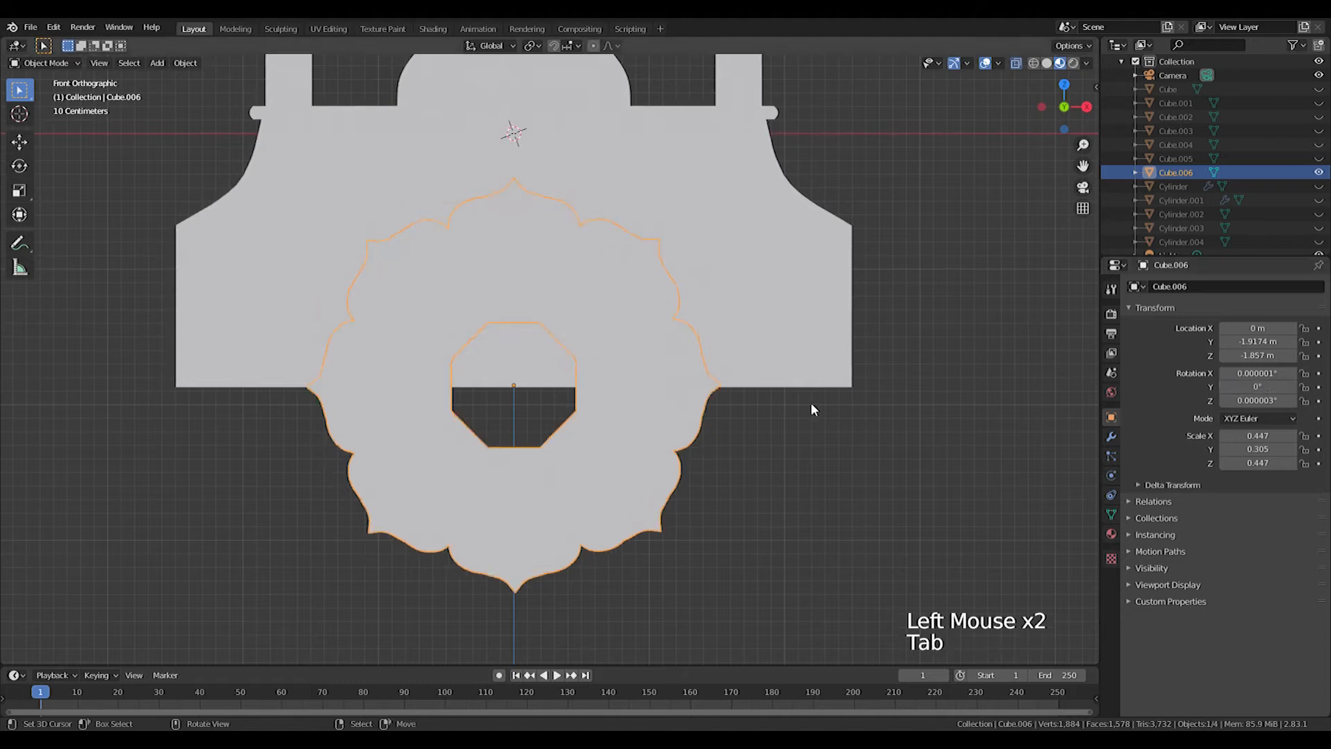
Delete all of the ring's petals except the uppermost one
key(Tab)
key(l)
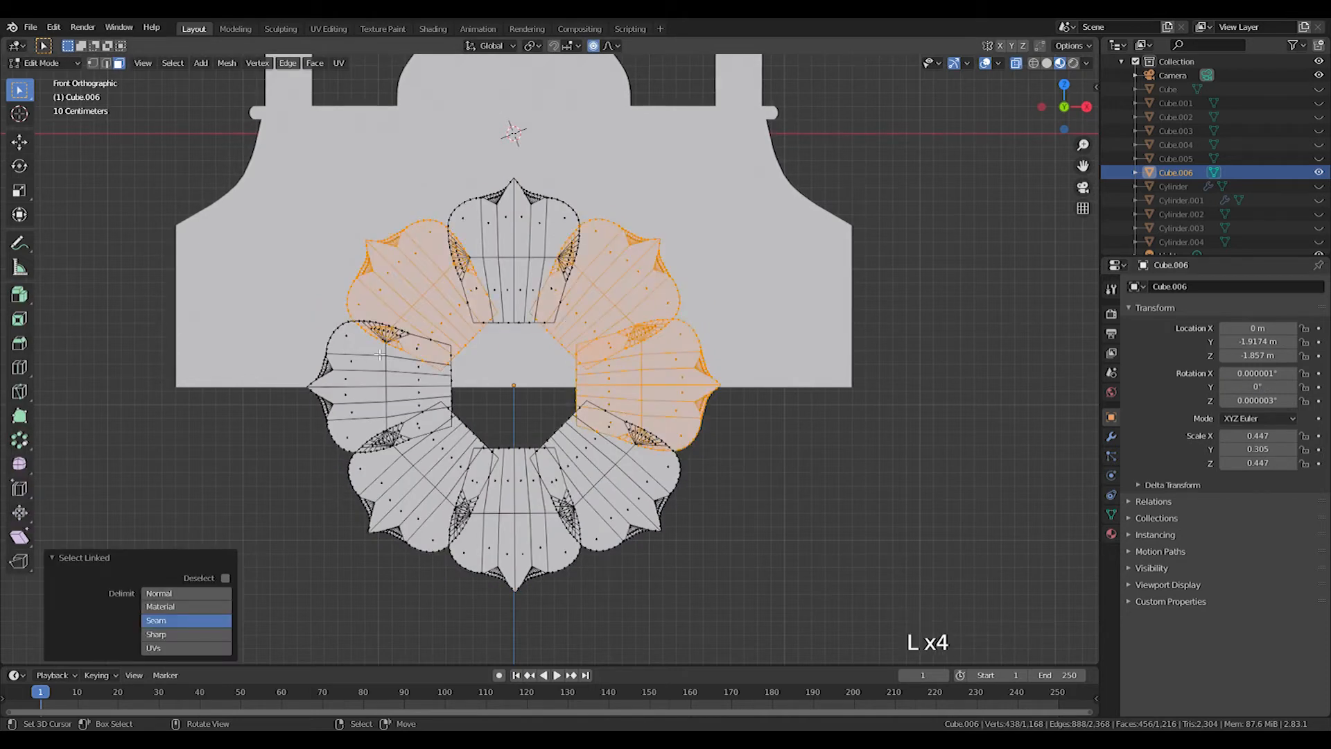
key(Delete)
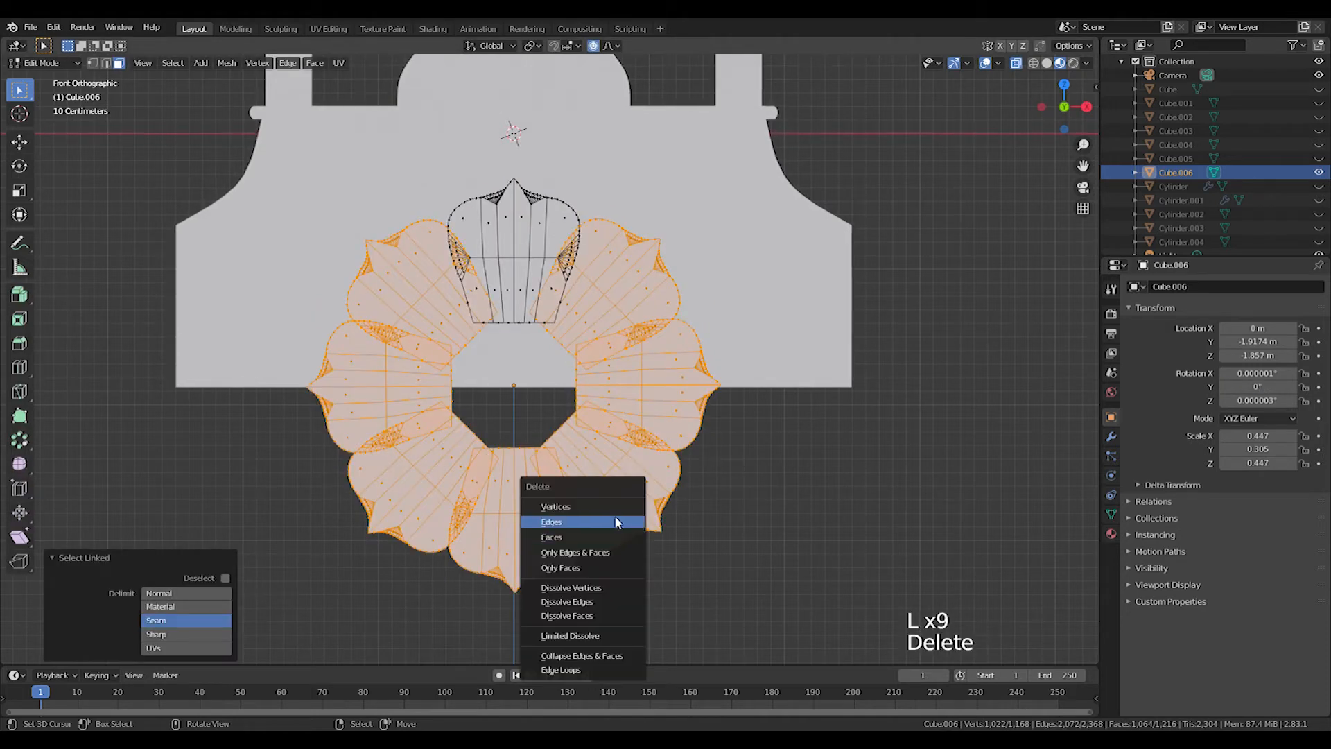
click(615, 520)
shift+middle_drag(615, 511, 647, 475)
key(Tab)
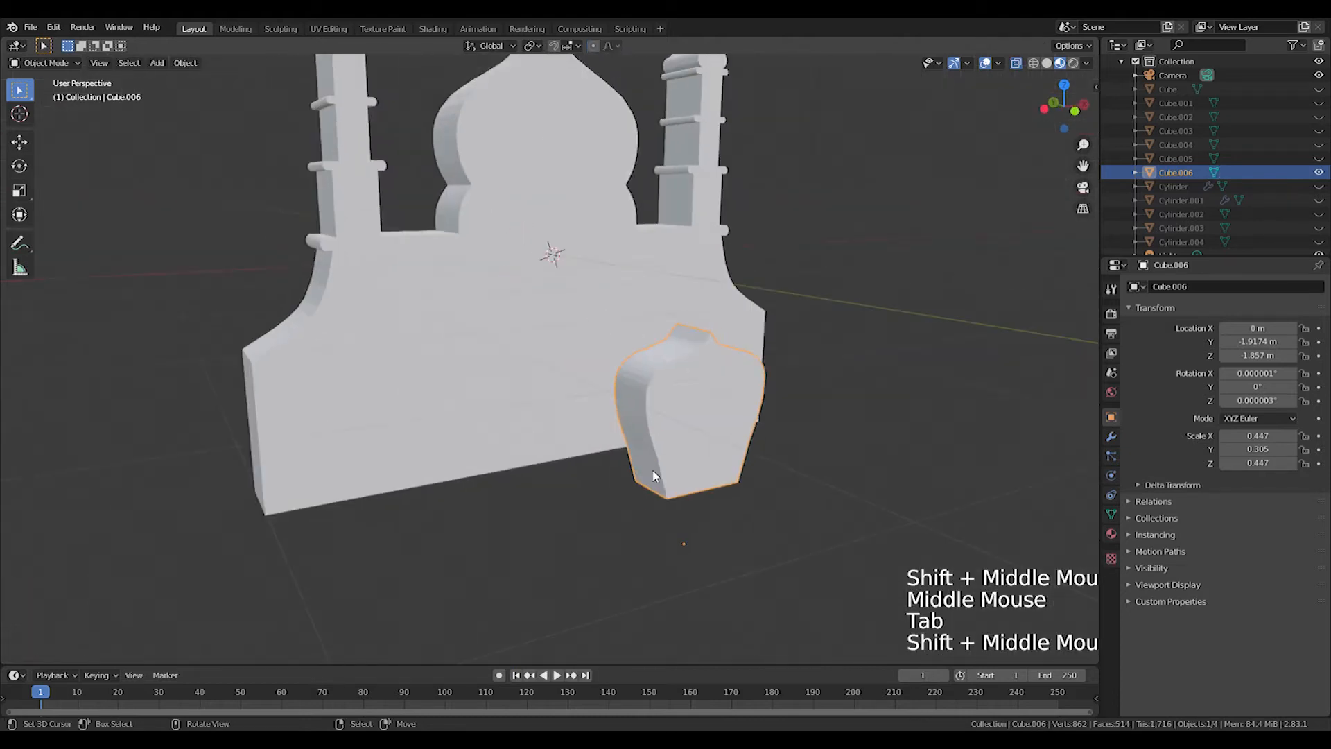
Move the remaining petal up about 1.31 m along Z, in front of the mosque's dome
key(KP_7)
key(KP_1)
key(g)
key(z)
click(823, 312)
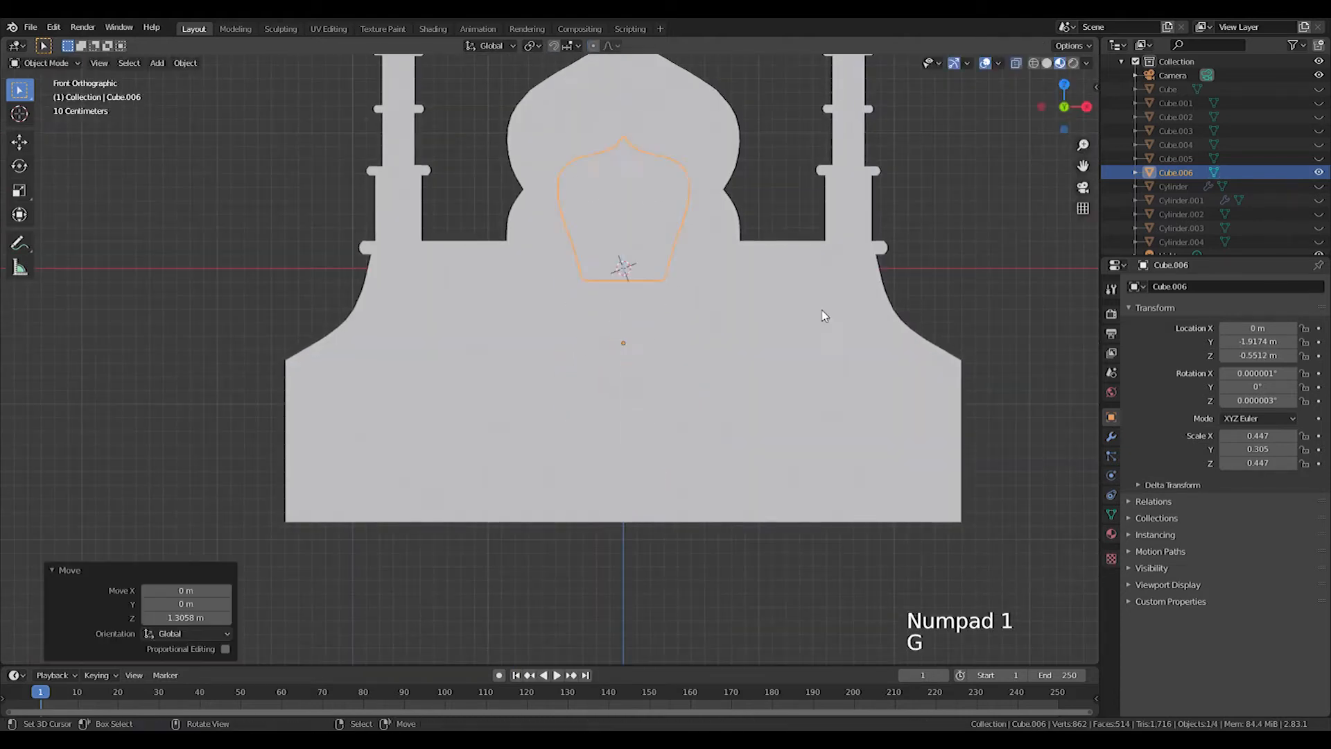
Scale the petal down to about 0.135 and raise it about 0.60 m along Z to the base of the dome
key(s)
click(684, 288)
key(g)
key(z)
click(691, 216)
scroll(690, 215, up, 5)
shift+middle_drag(690, 216, 584, 537)
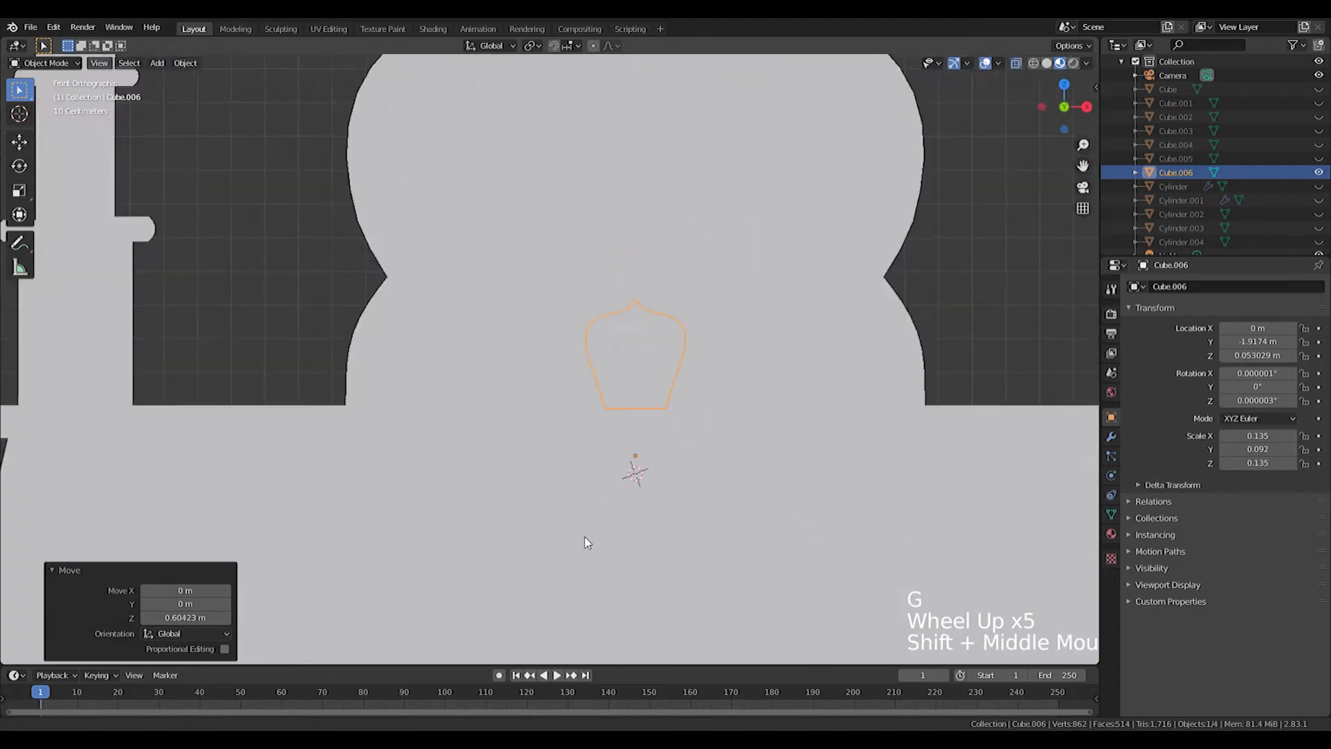
In wireframe display, shrink the petal to a scale of about 0.12 and raise it about 0.045 m along Z
key(z)
click(676, 477)
key(s)
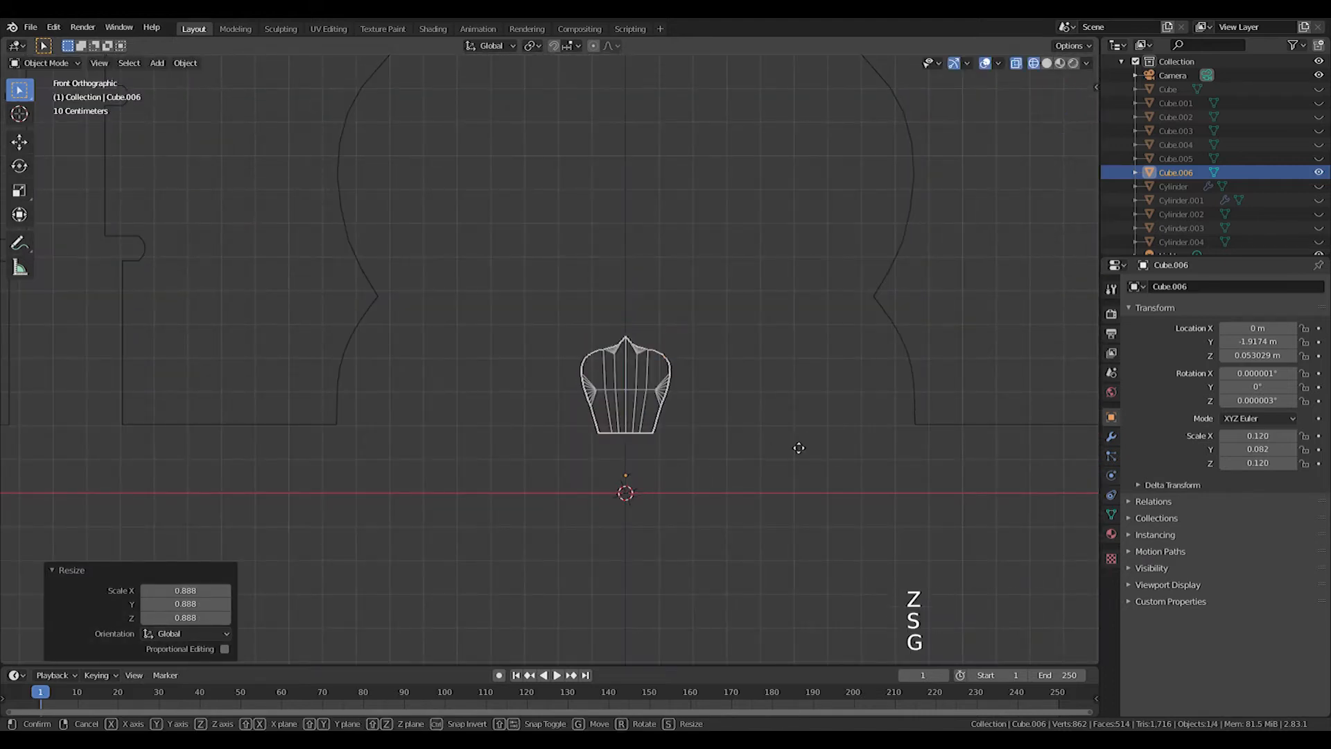
click(792, 432)
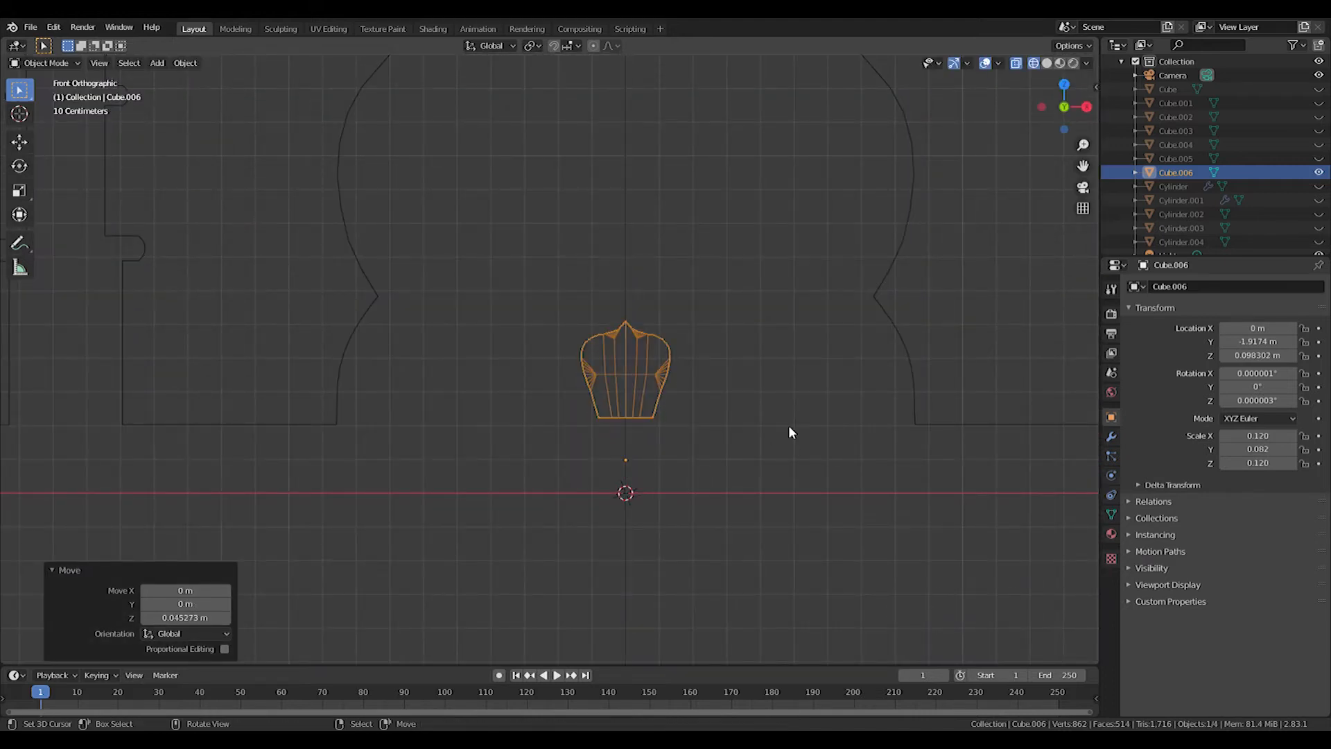
Shift the petal about -0.58 m along X and add an Array modifier with count 5 and relative X offset 1.2
key(g)
click(592, 447)
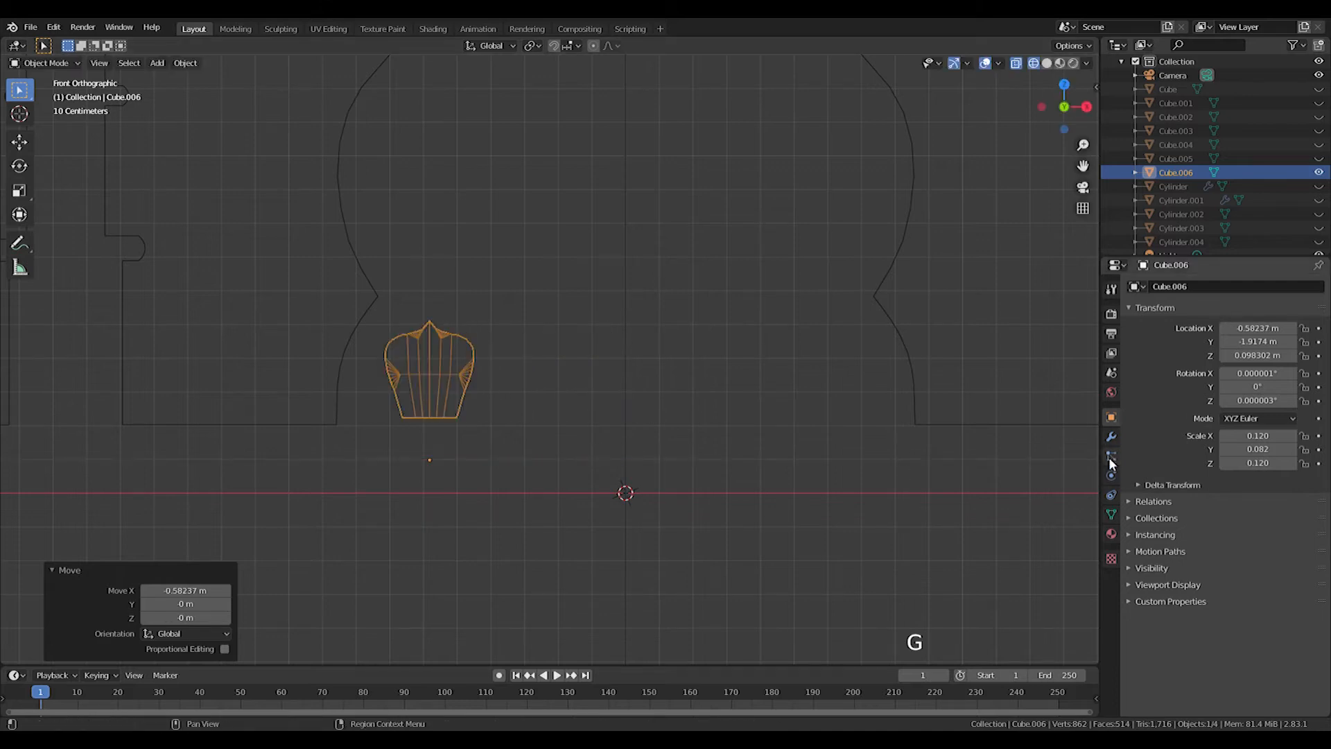
click(1110, 436)
click(1189, 287)
click(1043, 313)
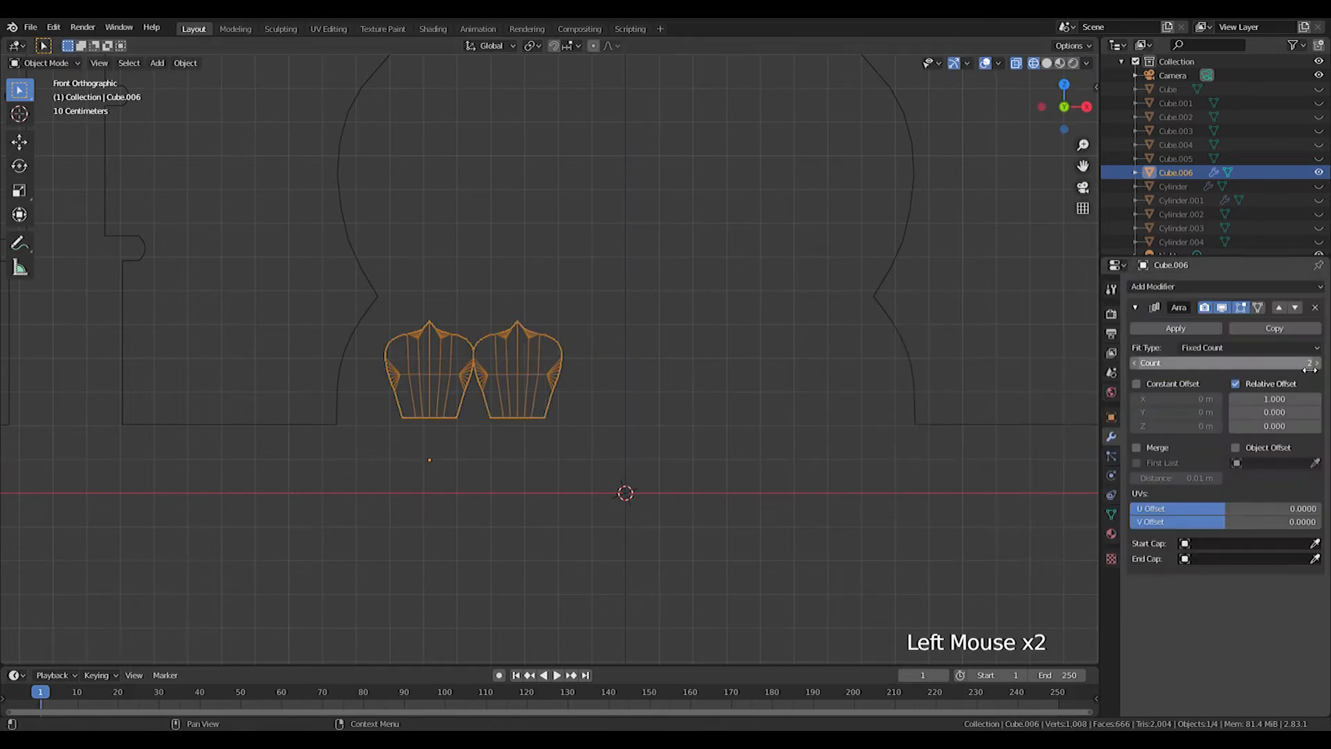
mouse_move(1267, 398)
mouse_down()
mouse_move(1322, 399)
mouse_move(1281, 399)
mouse_up()
Scale the arrayed petals by about 0.84 and raise the row about 0.05 m along Z
key(s)
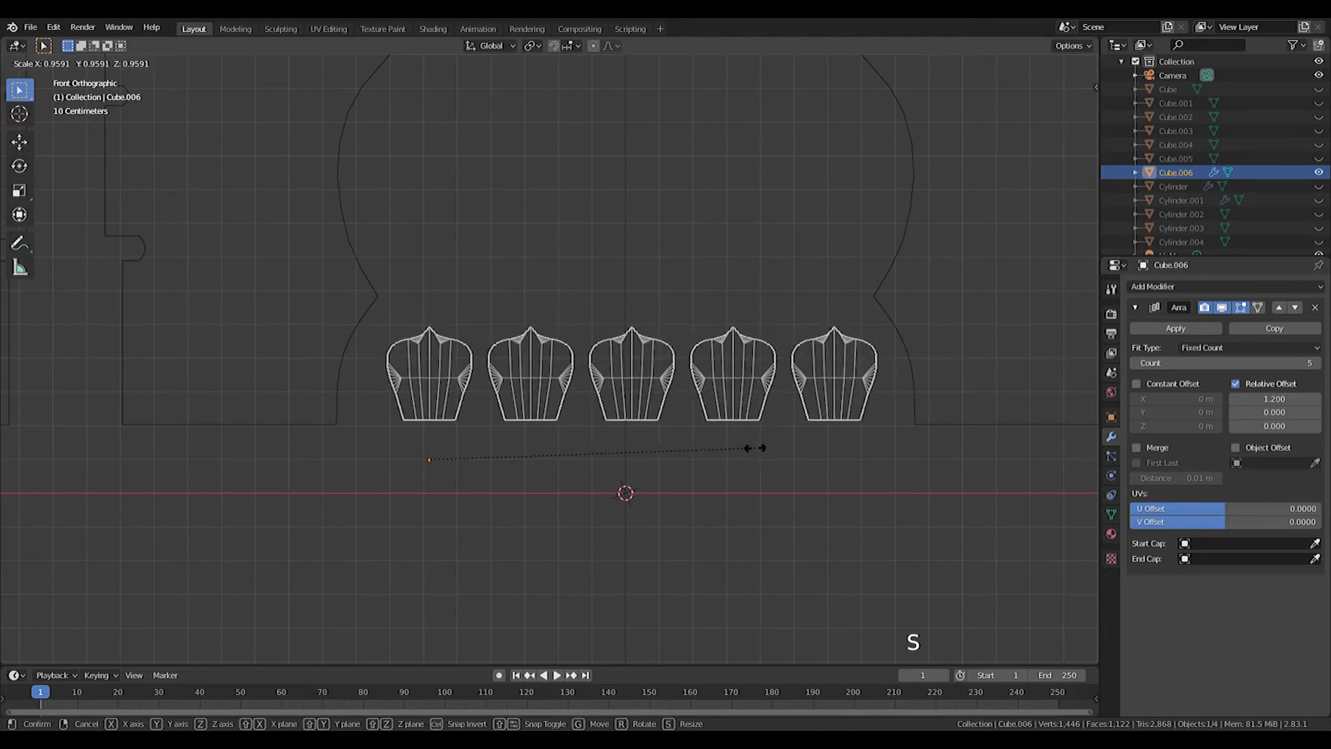
click(718, 458)
key(g)
key(z)
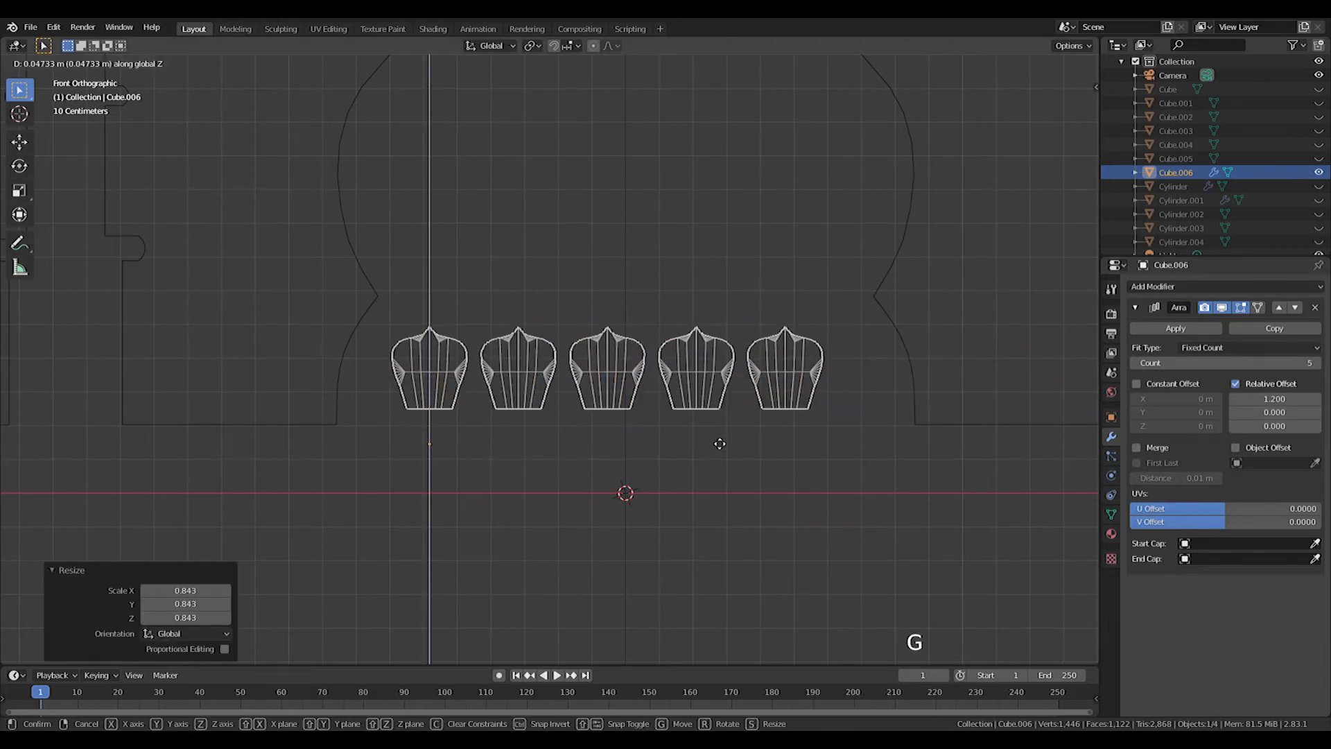
click(719, 445)
Set the array's relative X offset to 1.5 and centre the petal row under the dome along X
drag(1284, 399, 1321, 398)
key(g)
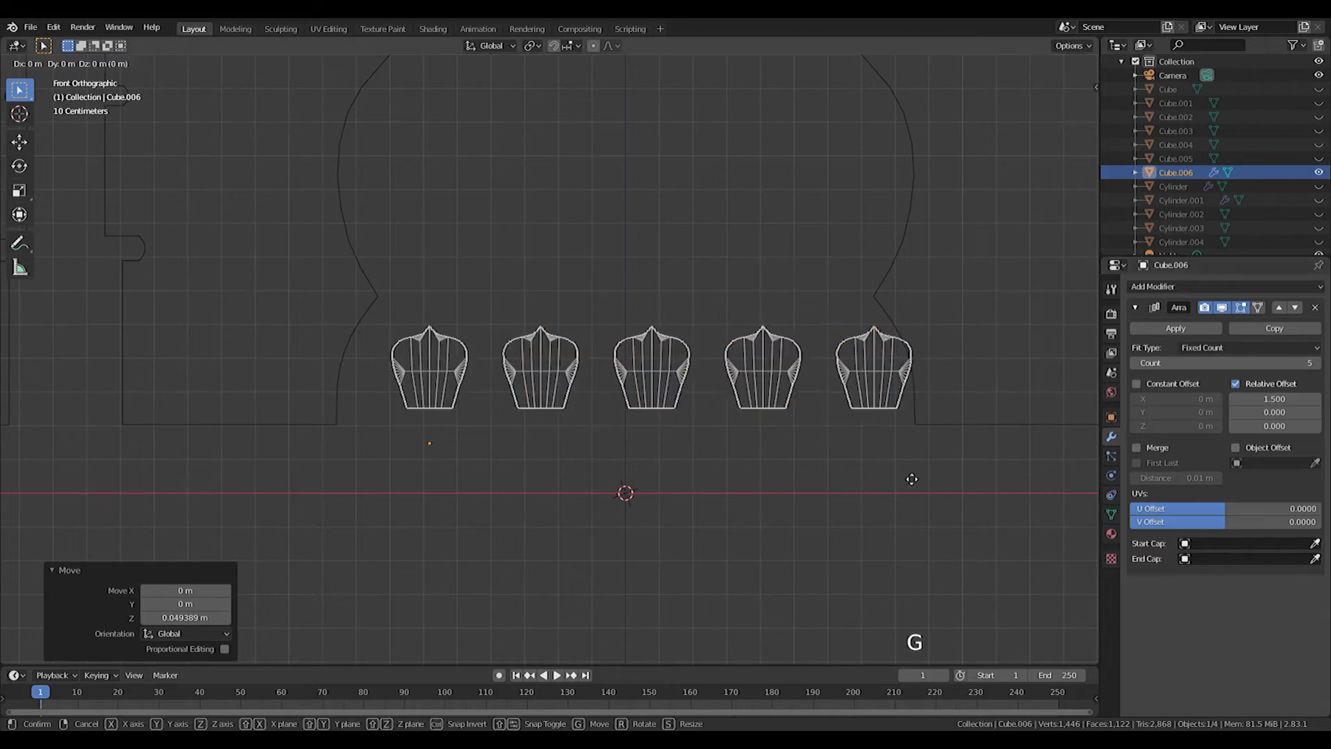
key(x)
click(888, 476)
Position the petal row along Y and stretch it along Y until it passes completely through the mosque
scroll(692, 436, down, 3)
mouse_move(930, 451)
middle_down()
mouse_move(692, 435)
mouse_move(785, 489)
middle_up()
scroll(729, 452, down, 2)
key(z)
key(g)
key(y)
click(584, 408)
middle_drag(584, 408, 693, 423)
key(s)
key(y)
click(135, 554)
key(g)
middle_drag(94, 540, 624, 401)
Add a Boolean modifier to the mosque with the petal row as the cutting object, and hide the petals
right_click(624, 401)
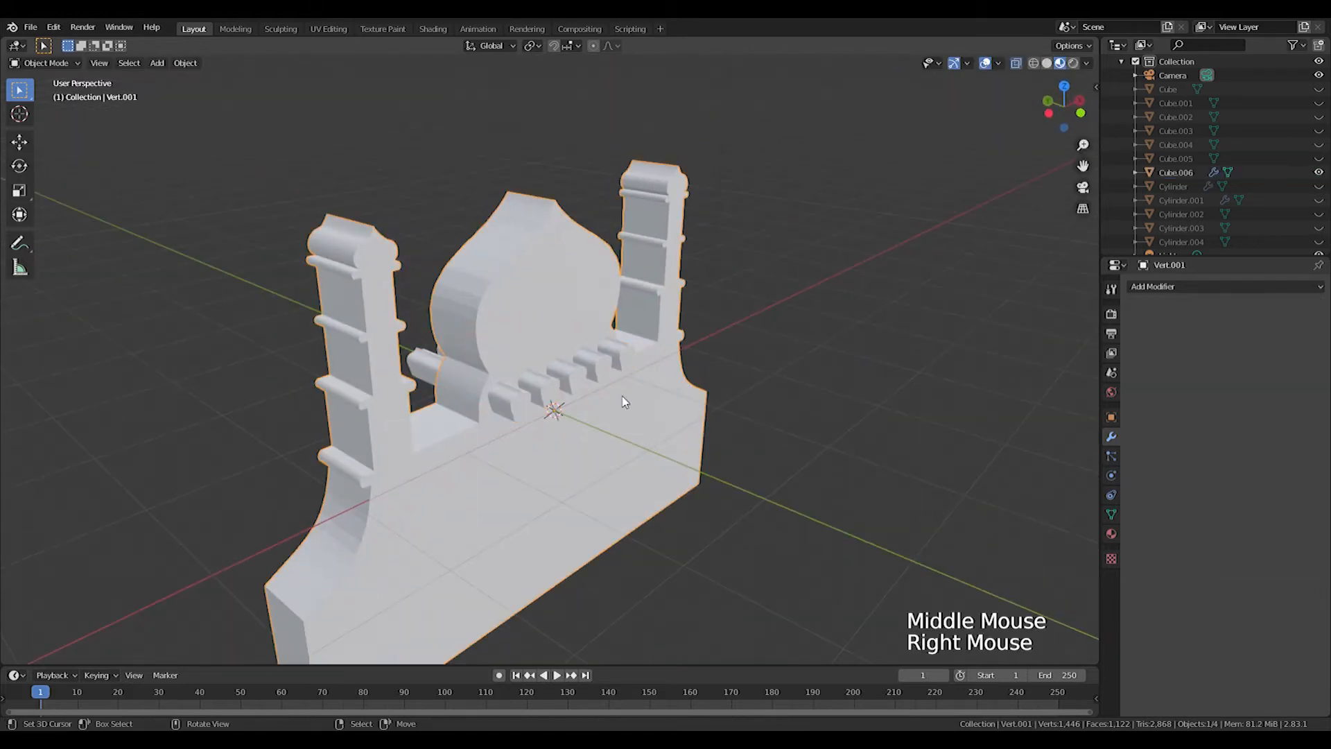
click(1175, 285)
click(1039, 349)
click(603, 369)
right_click(604, 360)
key(h)
middle_drag(624, 405, 555, 365)
scroll(555, 365, up, 1)
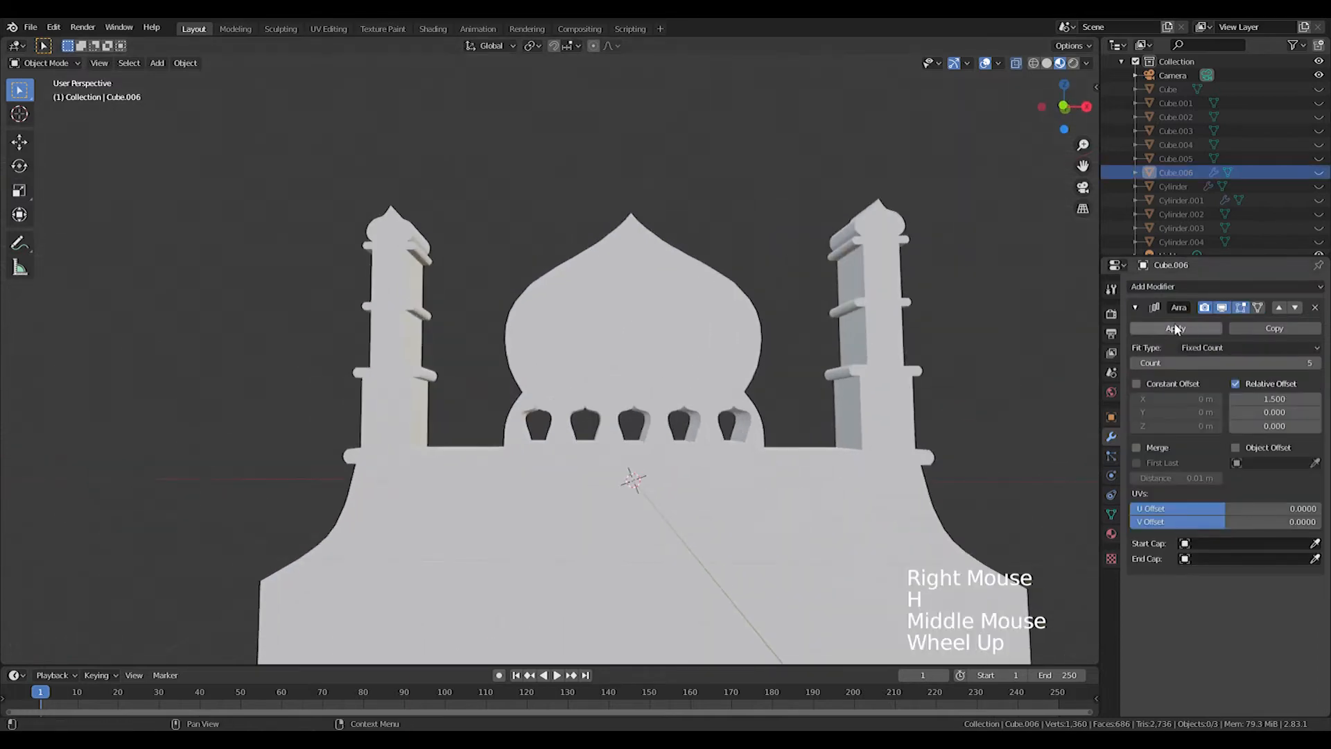
Apply the petal row's Array modifier and the mosque's Boolean modifier
click(1157, 330)
key(Tab)
middle_drag(837, 434, 728, 445)
right_click(657, 470)
key(Tab)
mouse_move(829, 467)
middle_down()
mouse_move(807, 469)
mouse_move(832, 464)
middle_up()
key(Tab)
click(1176, 328)
In Edit Mode, select the rim vertices of the first three petal cutouts one at a time and fill each with a face
middle_drag(707, 406, 797, 312)
key(Tab)
scroll(693, 472, up, 3)
shift+middle_drag(797, 312, 630, 279)
scroll(631, 279, down, 2)
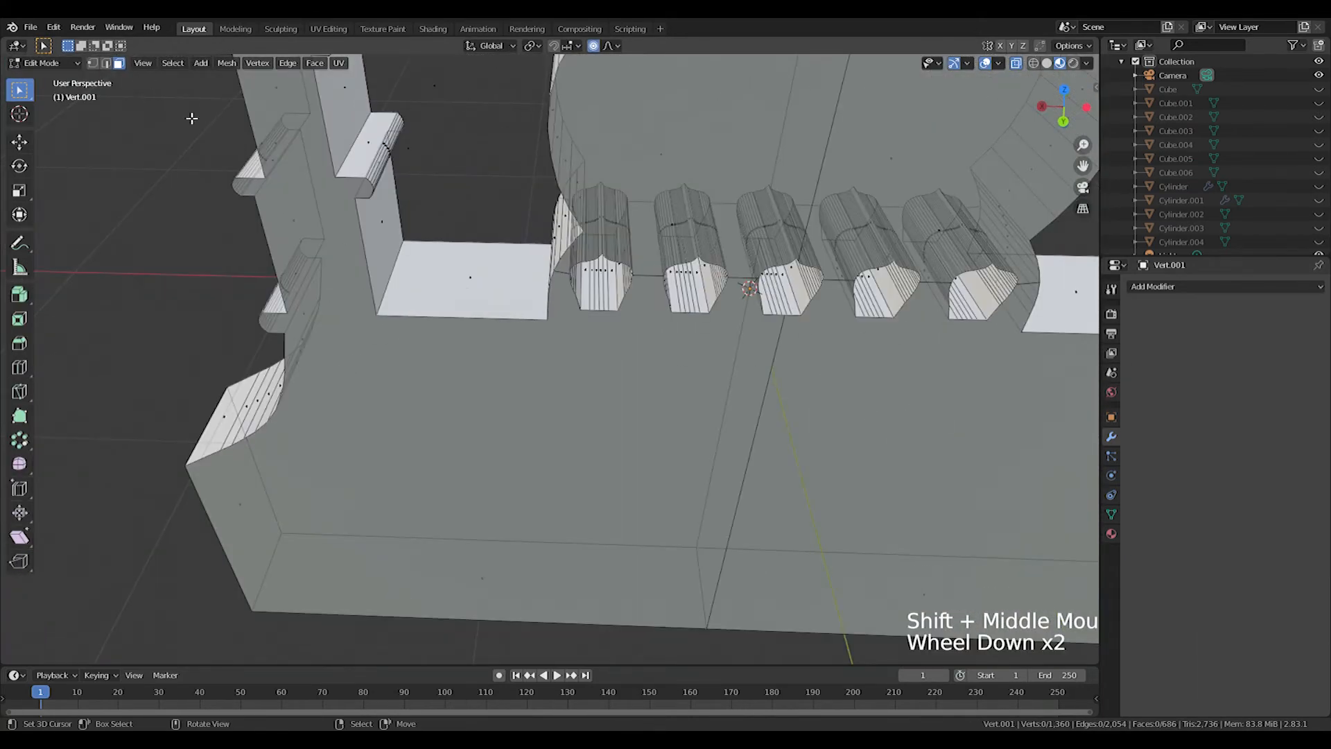
middle_drag(522, 320, 648, 345)
key(KP_7)
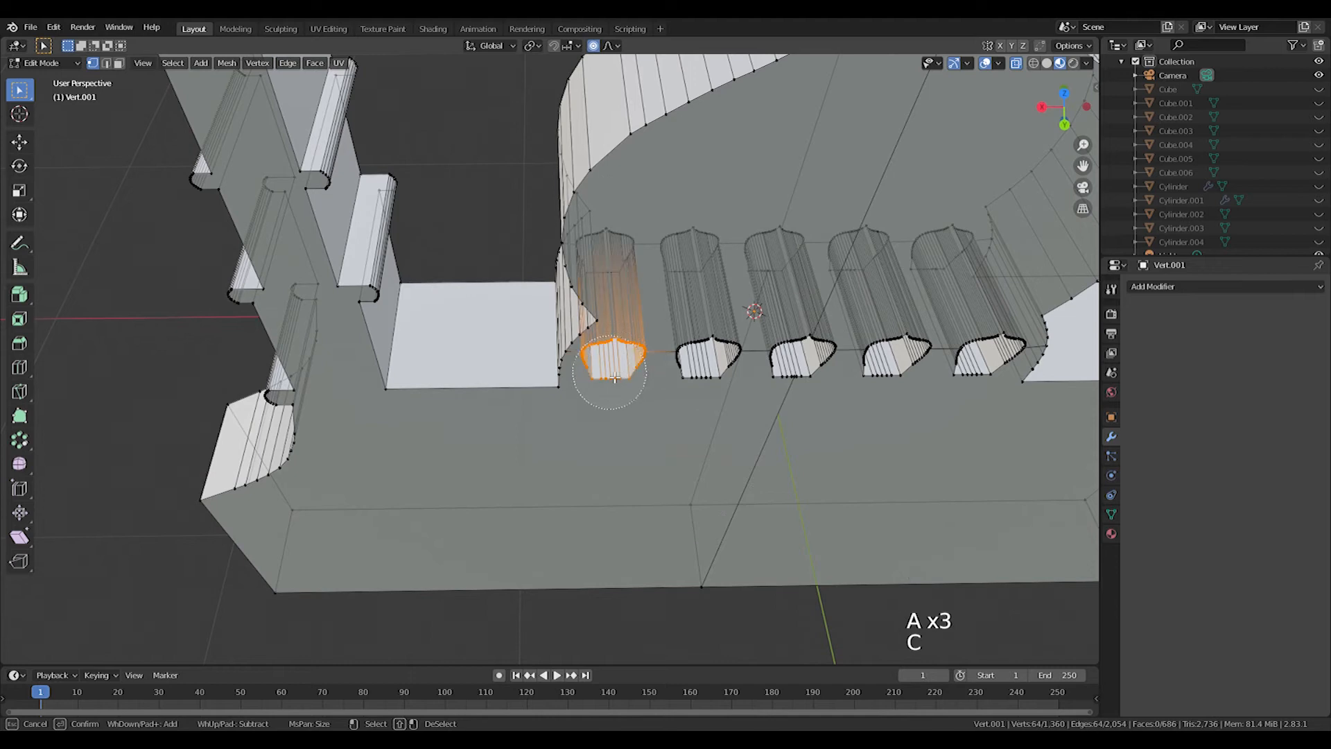
drag(701, 362, 704, 364)
middle_drag(704, 364, 778, 397)
key(f)
drag(821, 444, 821, 447)
key(f)
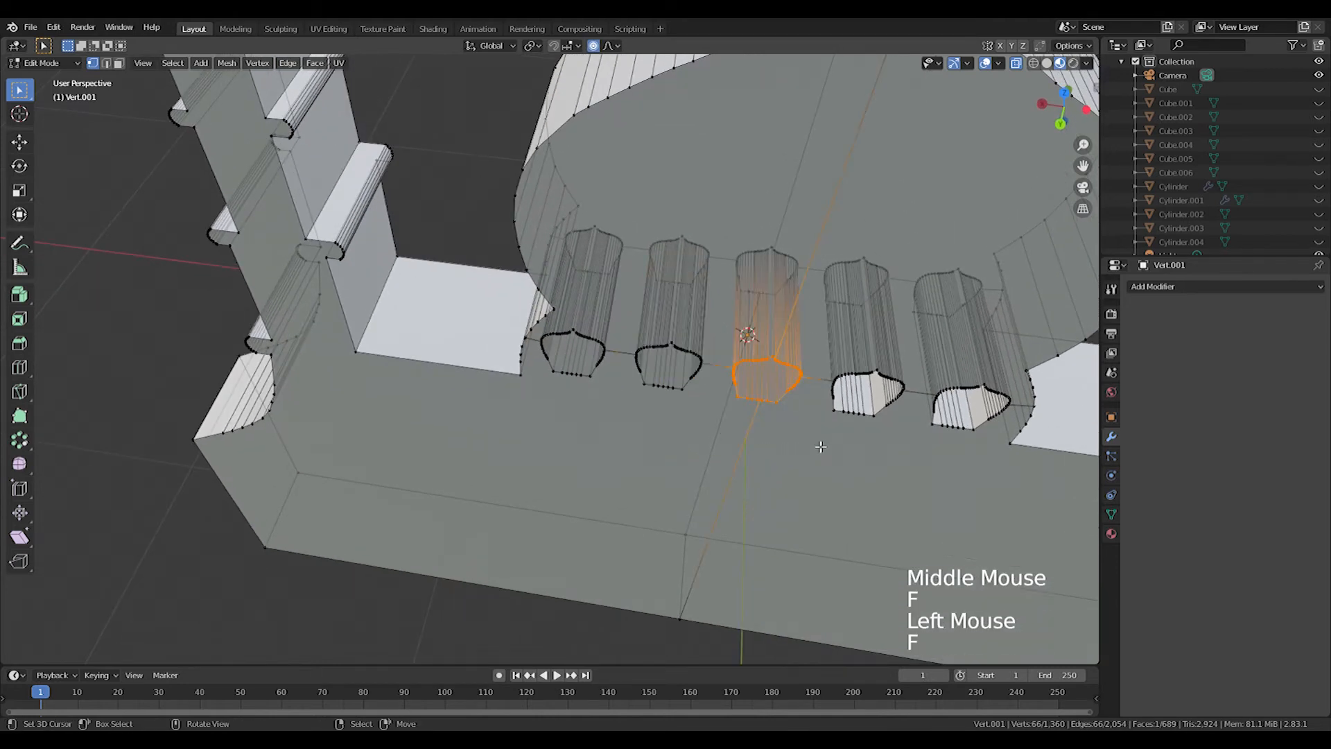
Fill the two remaining petal cutouts on the same side of the mosque with faces
drag(915, 457, 915, 456)
key(f)
drag(925, 357, 959, 405)
drag(1009, 469, 1010, 469)
middle_drag(1010, 469, 939, 388)
key(f)
right_click(868, 291)
middle_drag(867, 291, 879, 443)
middle_drag(878, 443, 697, 351)
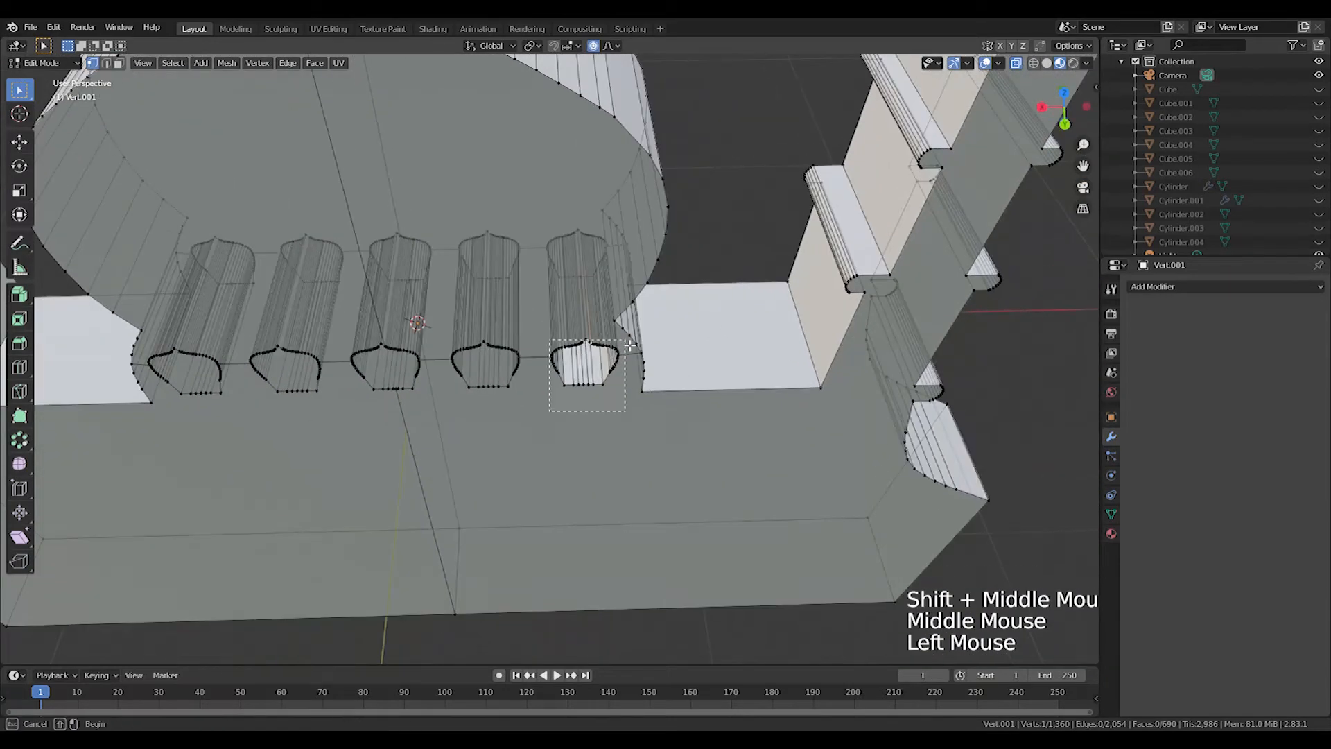
key(f)
key(Tab)
middle_drag(624, 391, 665, 361)
key(Tab)
middle_drag(665, 361, 737, 321)
scroll(738, 321, down, 2)
Duplicate the mosque in Object Mode, place the copy below the original along Z, and scale it by about 0.93
key(KP_1)
scroll(738, 321, down, 3)
key(Tab)
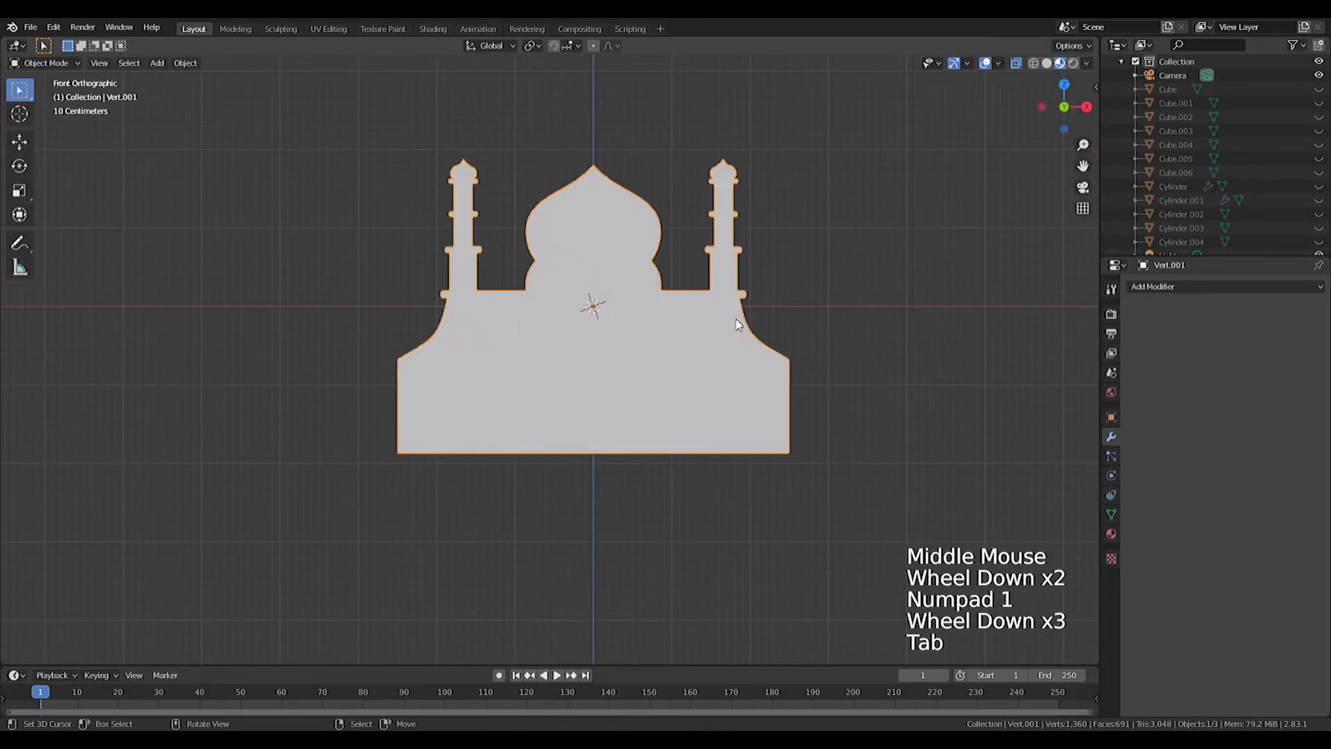
key(shift+d)
click(793, 479)
key(s)
right_click(843, 468)
key(s)
click(829, 464)
shift+middle_drag(728, 460, 787, 430)
key(g)
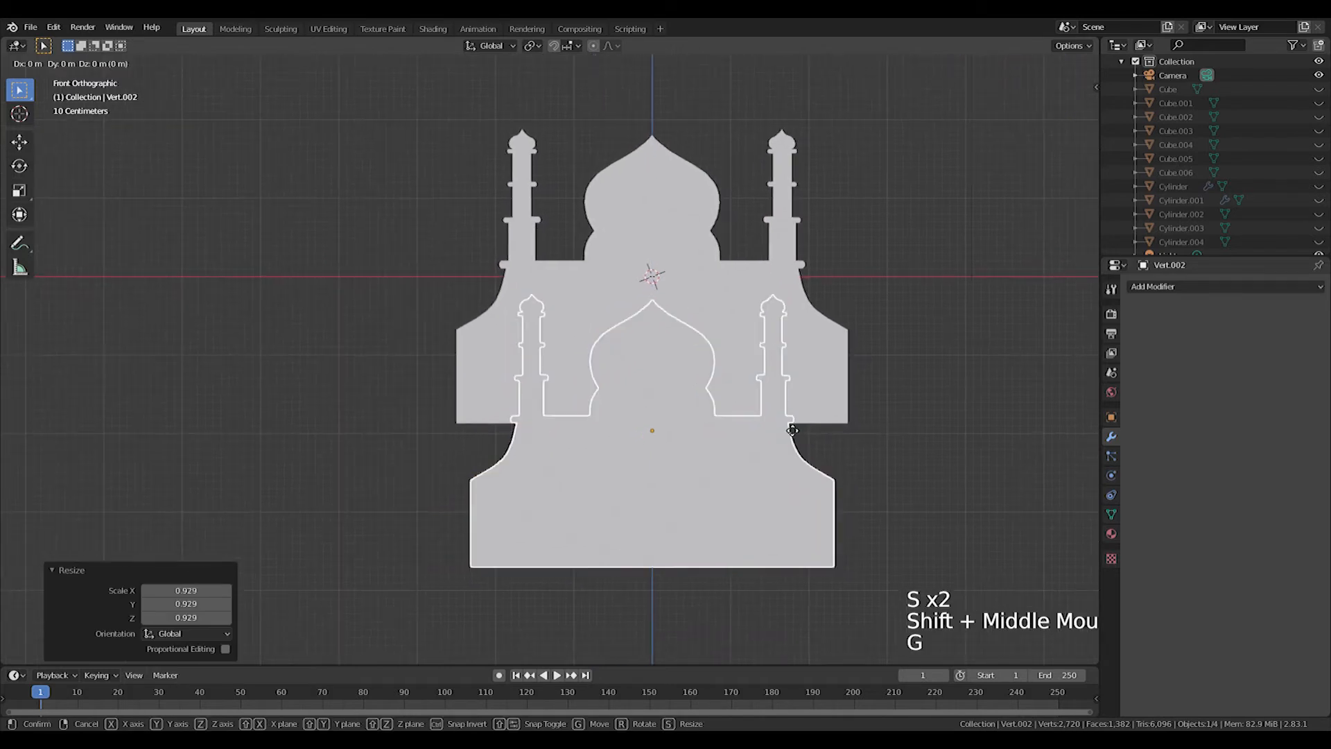
Add an X-axis Mirror modifier to the copy and move its whole mesh about -2.95 m along X in Edit Mode
click(1164, 286)
click(1052, 430)
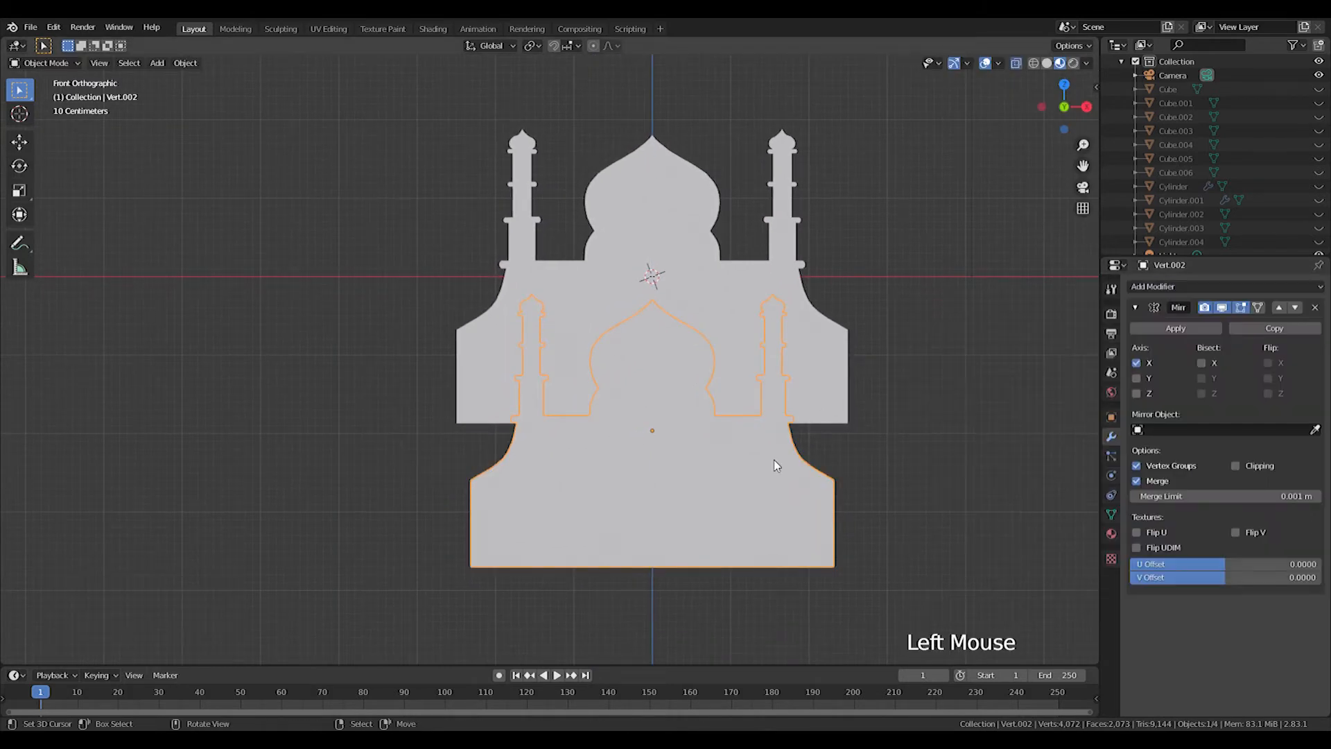
key(Tab)
key(g)
key(a)
key(g)
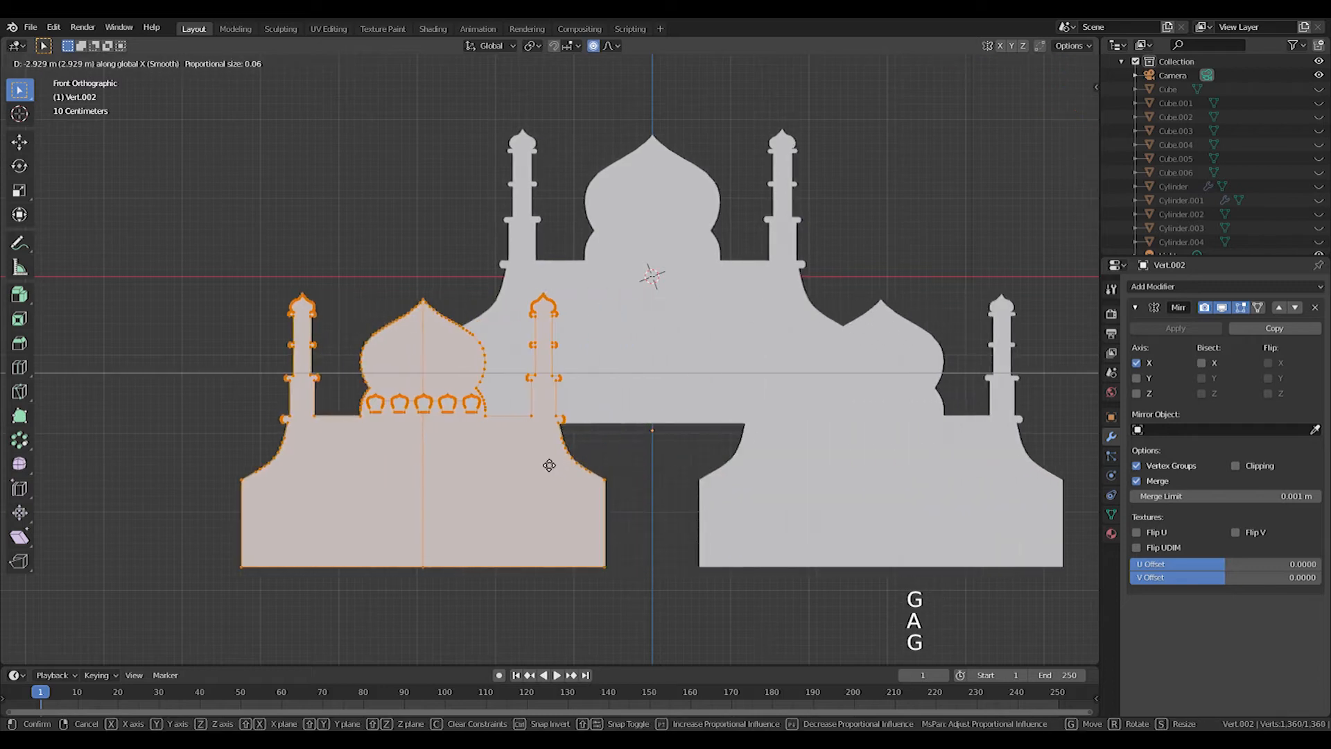
click(550, 461)
In Object Mode, raise the mirrored mosque pair slightly and offset it from the central mosque along Y
key(g)
key(g)
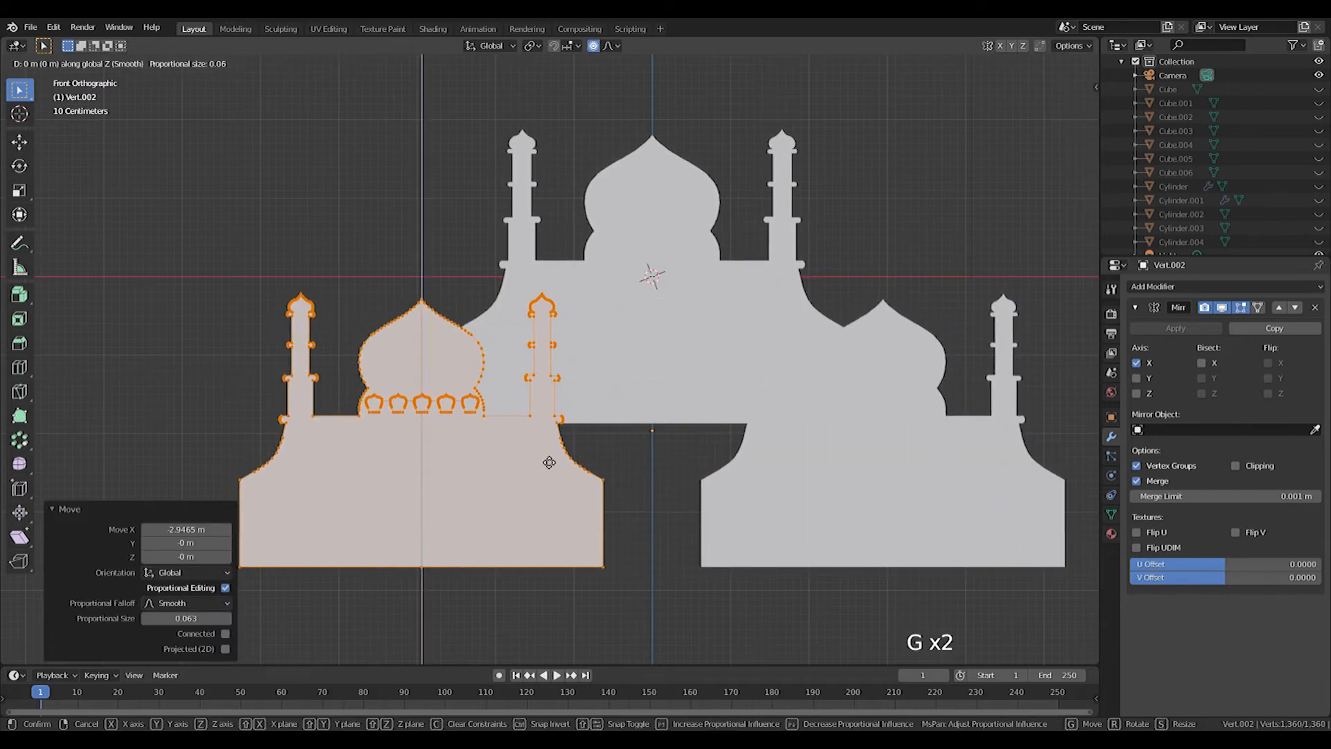
key(Tab)
key(g)
click(539, 423)
middle_drag(540, 423, 615, 287)
key(g)
click(641, 454)
key(KP_1)
key(Tab)
scroll(615, 287, down, 2)
key(shift+d)
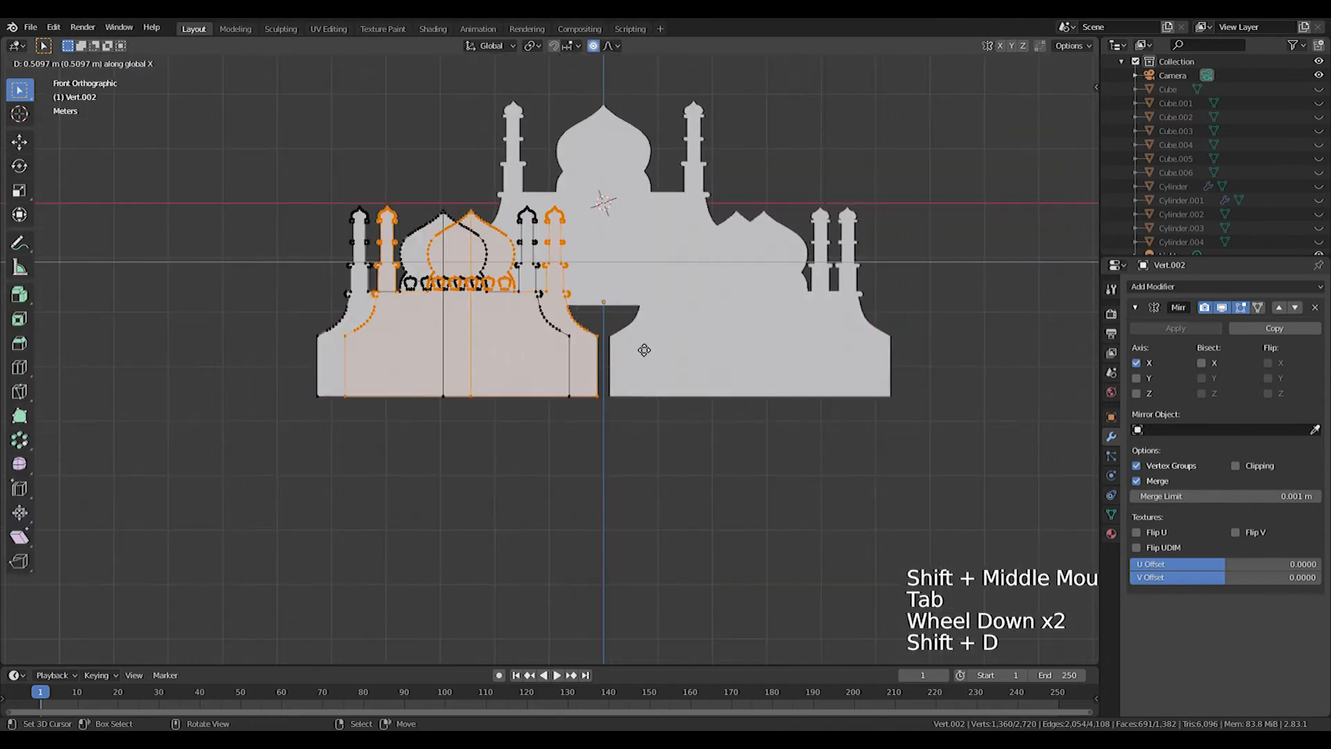
key(ctrl+z)
key(Tab)
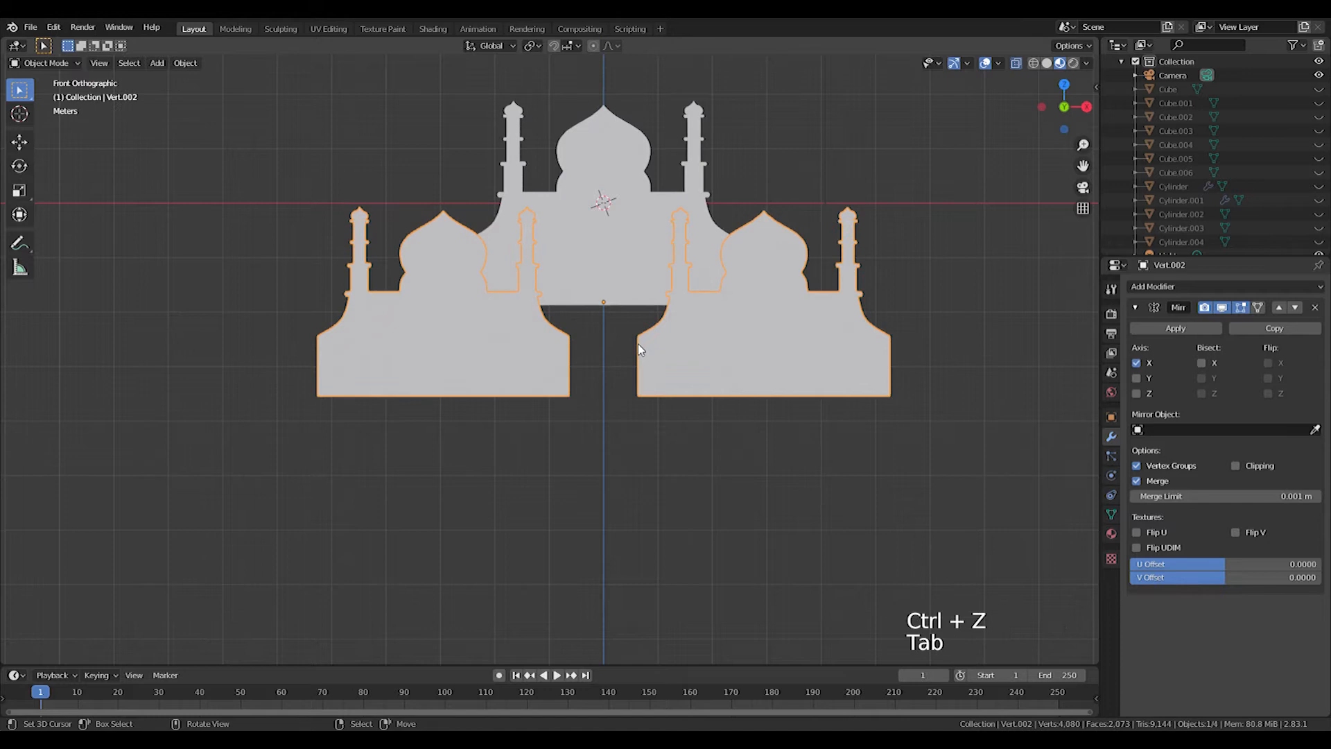
Duplicate the mirrored mosque pair as an object, place the copy lower along Z, and scale it down slightly
key(shift+d)
click(678, 450)
key(Tab)
key(Tab)
key(s)
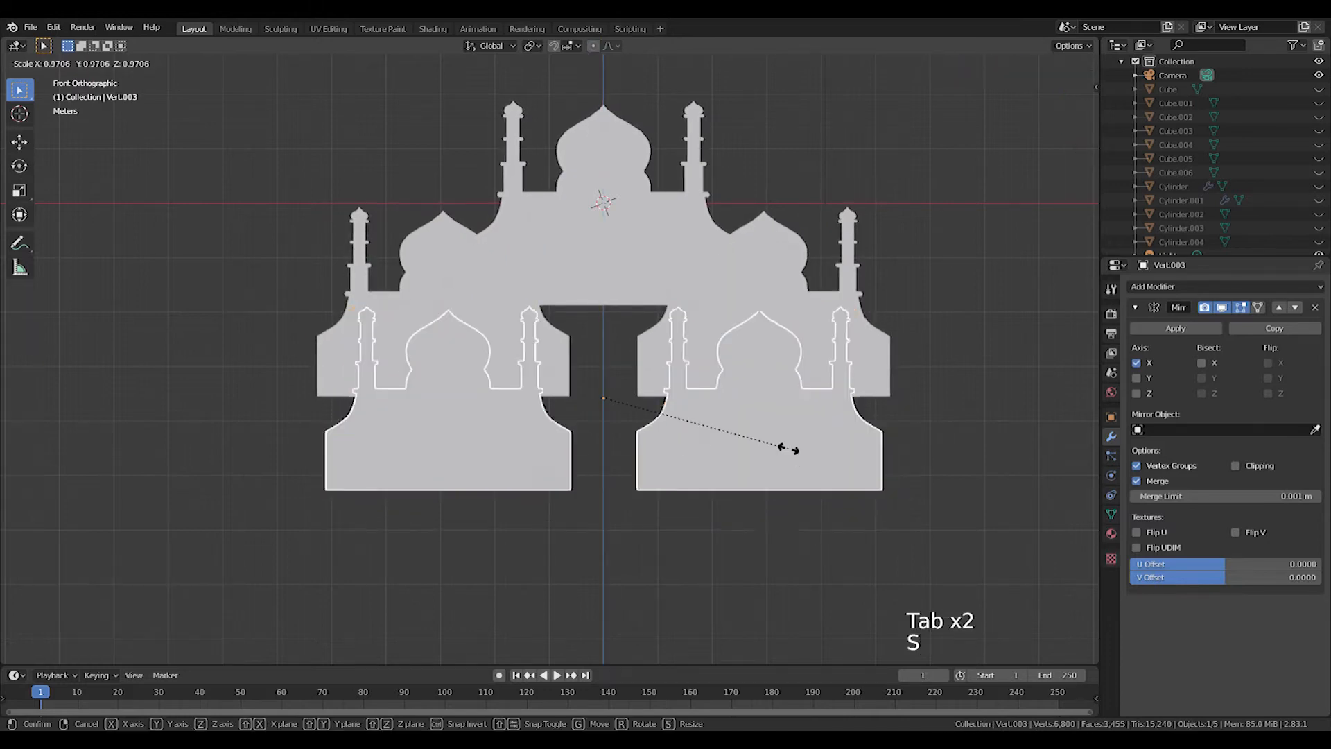
click(783, 450)
Move the lowest pair's mesh about 0.65 m inward along X until its halves meet, and raise the object along Z
key(Tab)
key(g)
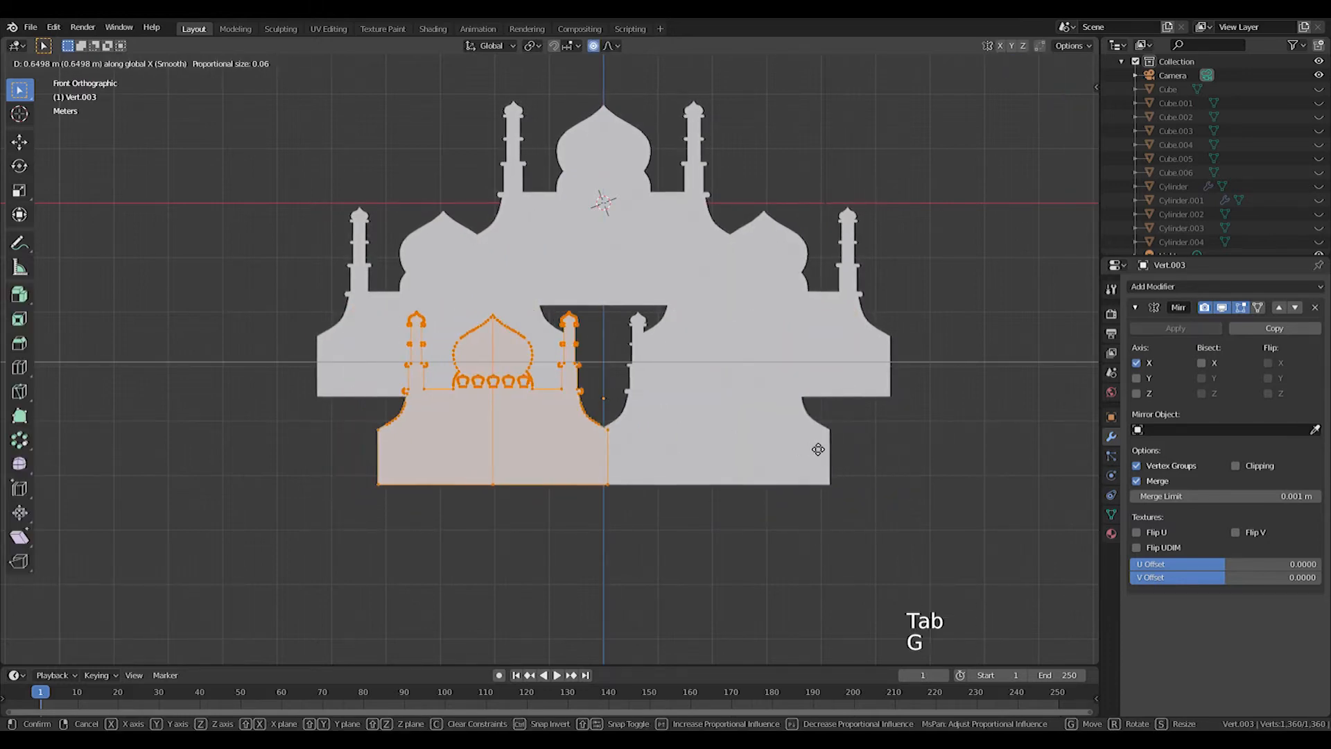
click(815, 450)
key(Tab)
key(g)
key(z)
click(781, 432)
Offset the lowest mosque pair along Y from the other rows, finishing with a move of about 0.25 m
mouse_move(627, 403)
middle_down()
mouse_move(709, 416)
mouse_move(703, 455)
mouse_move(712, 388)
mouse_move(654, 422)
mouse_move(619, 420)
middle_up()
key(g)
key(y)
click(730, 439)
key(g)
click(698, 380)
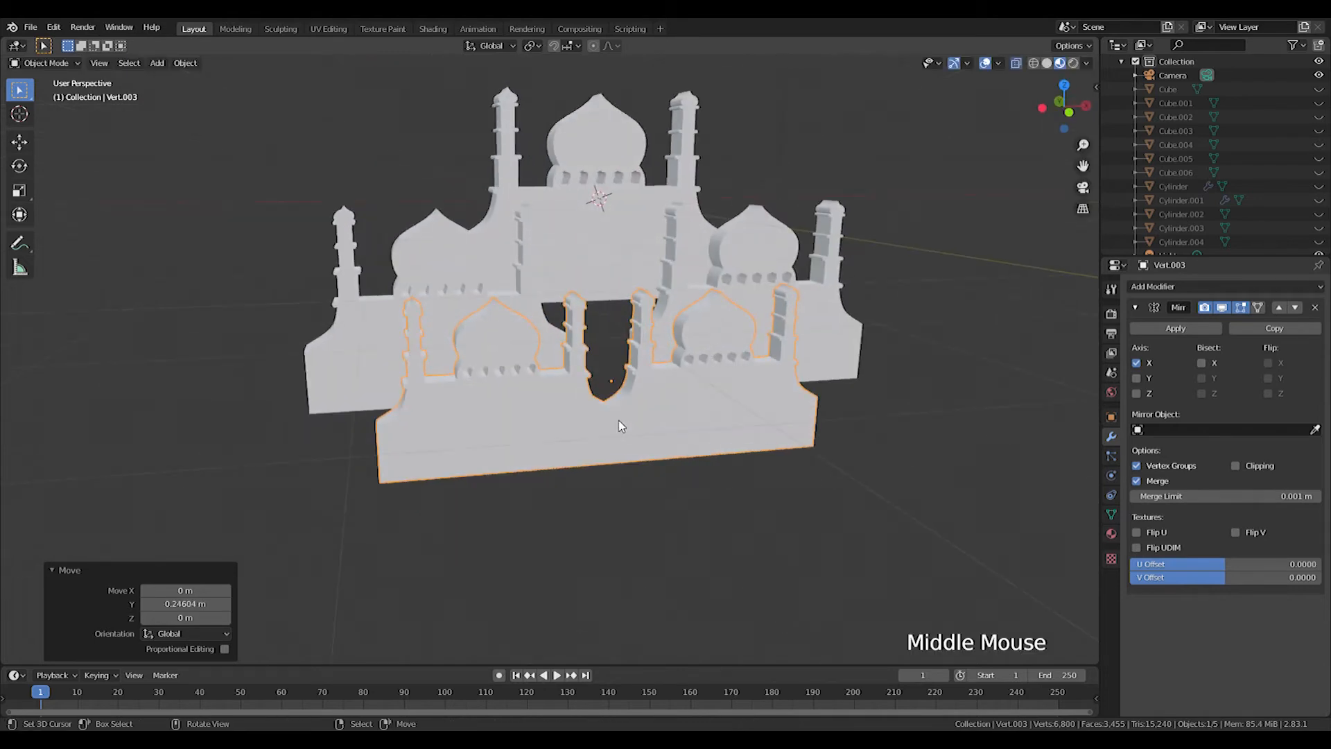
Move the middle mosque pair's mesh inward along X by about 0.50 m and a further 0.31 m
middle_drag(850, 400, 644, 451)
key(KP_1)
scroll(792, 389, up, 2)
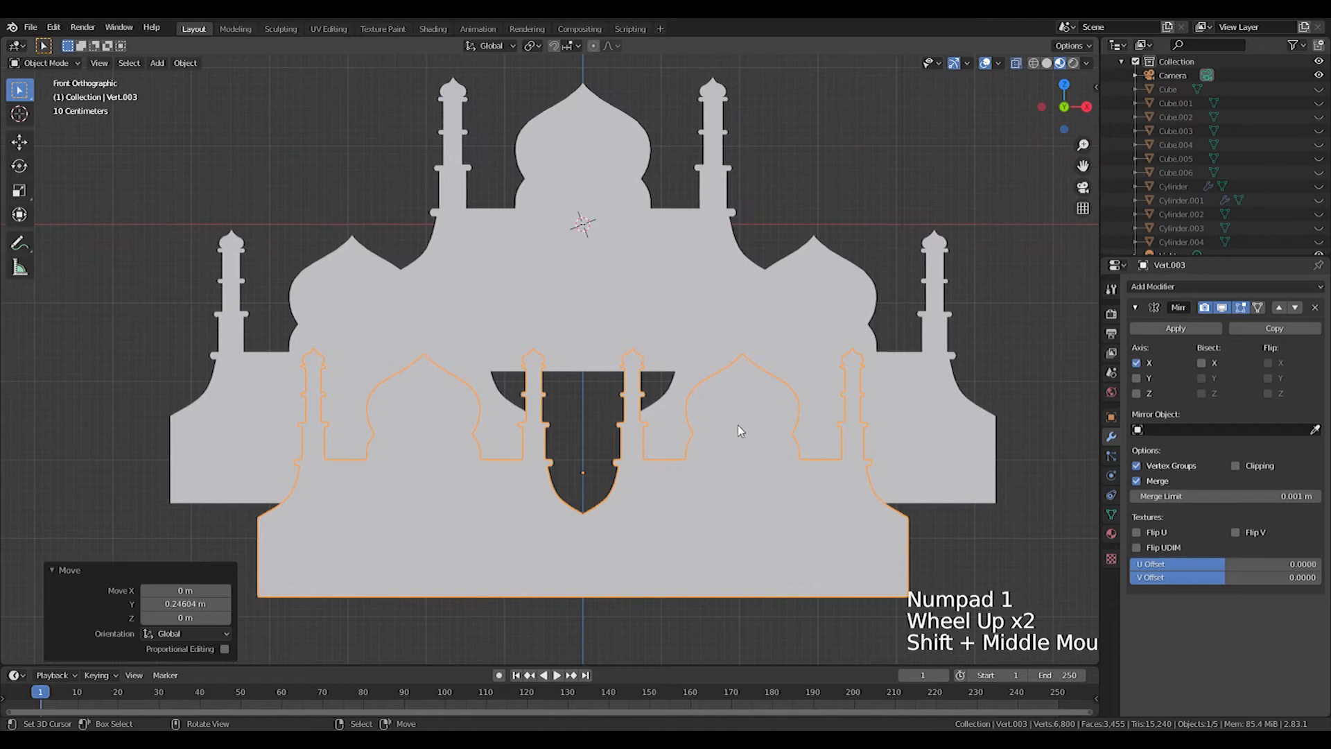
right_click(838, 294)
key(Tab)
key(g)
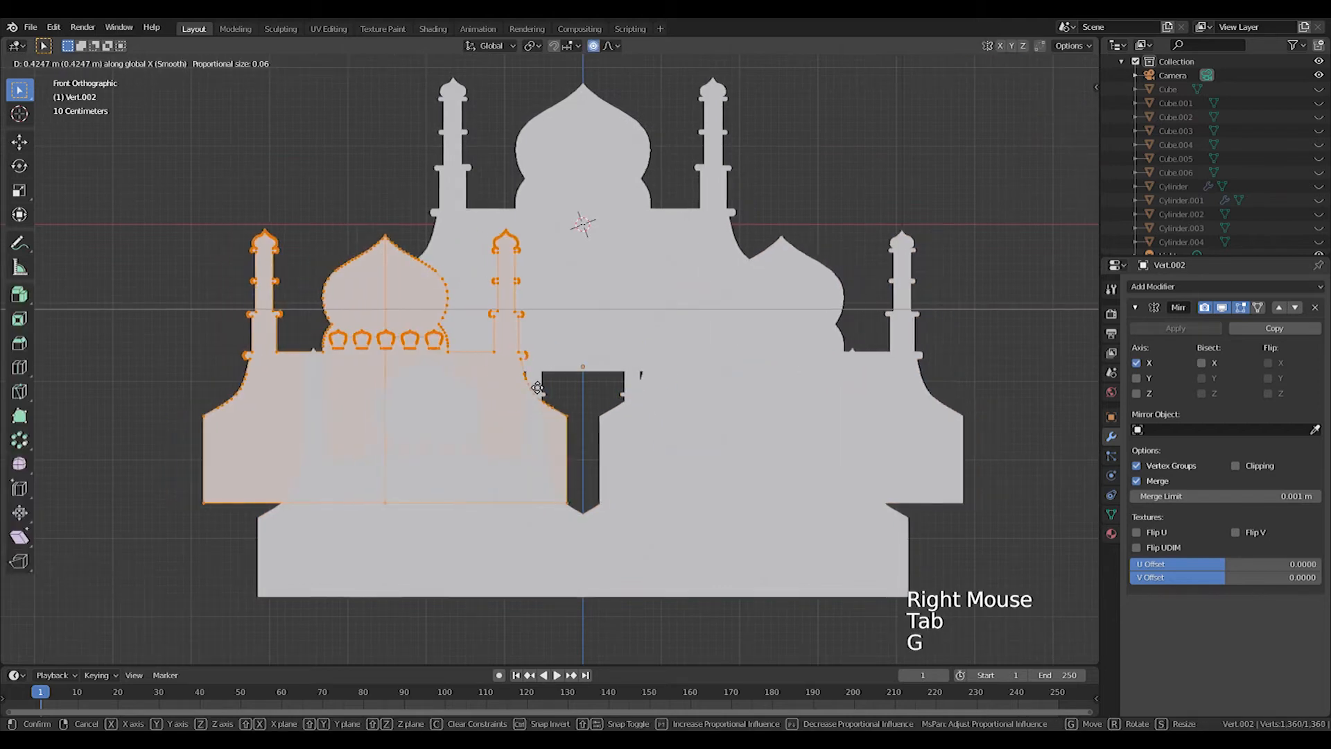
click(555, 419)
middle_drag(584, 478, 623, 441)
key(g)
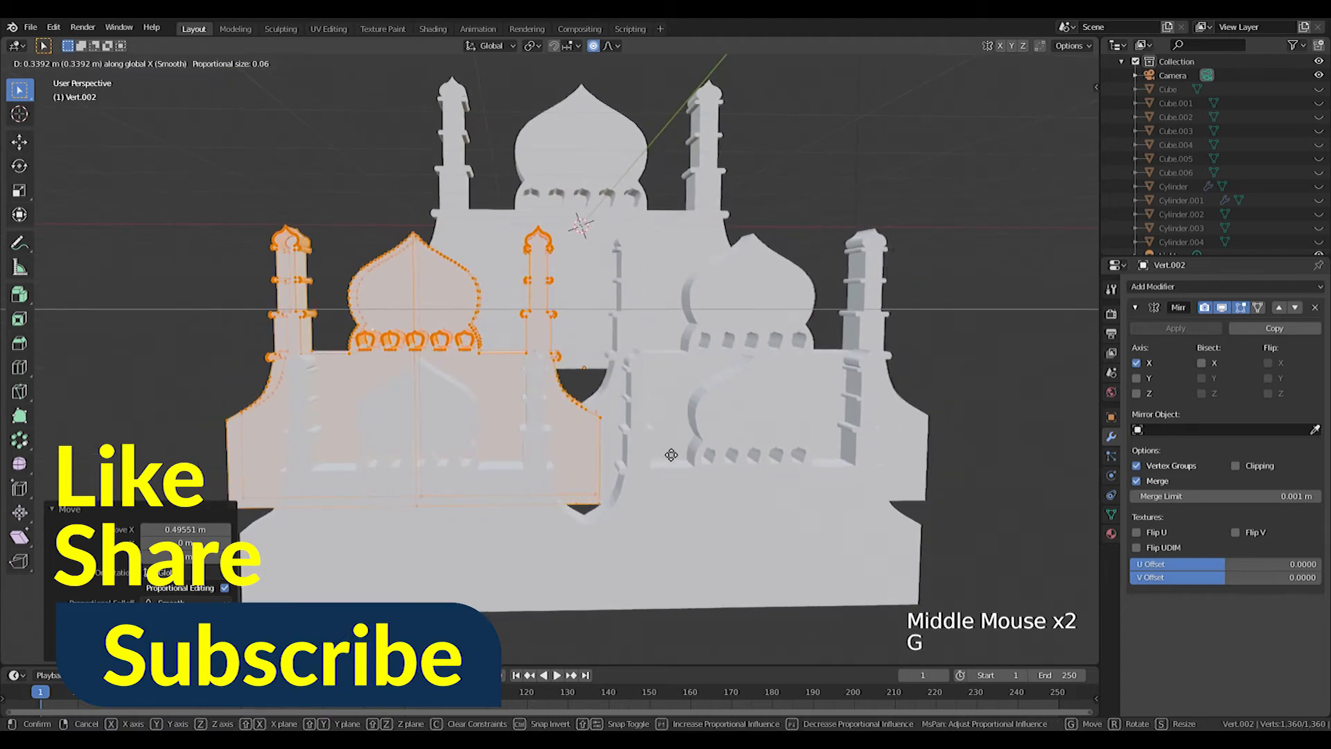
click(668, 448)
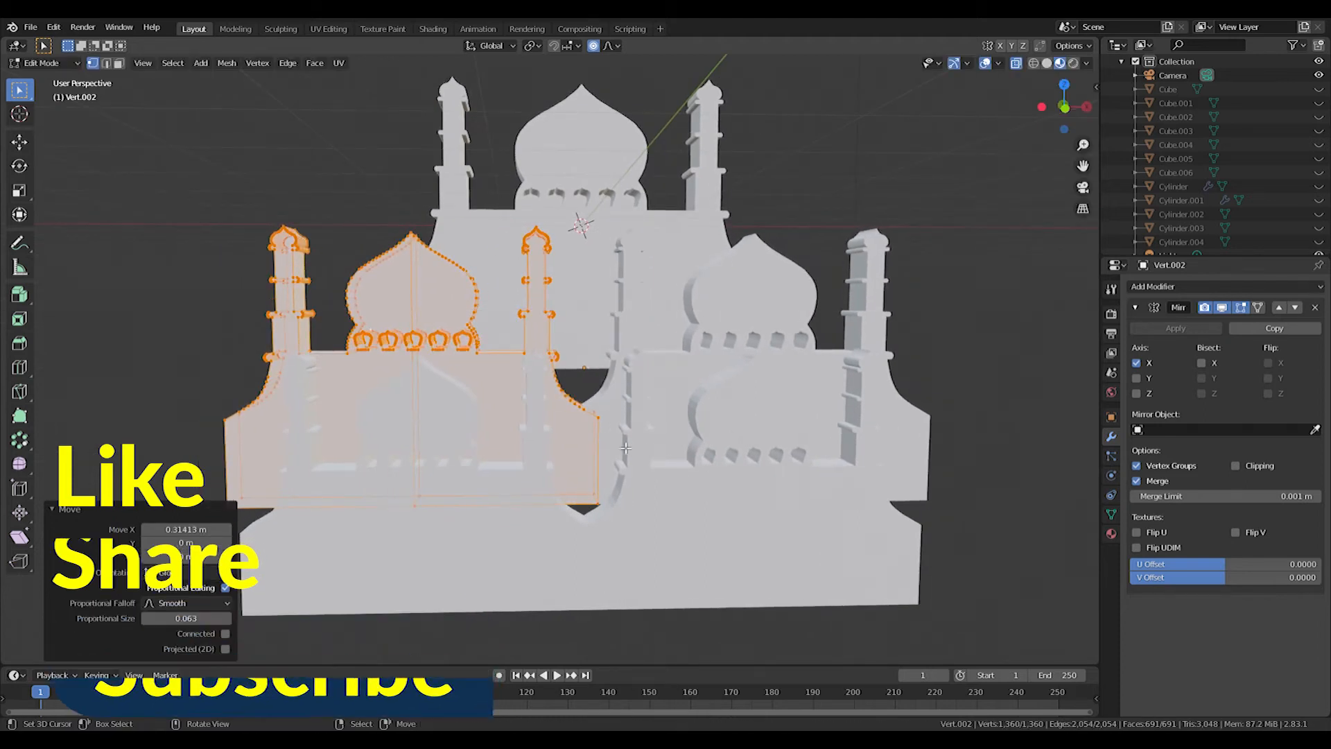
Spread the middle mosque pair outward along X to the sides of the central mosque and return to Object Mode
middle_drag(668, 447, 687, 451)
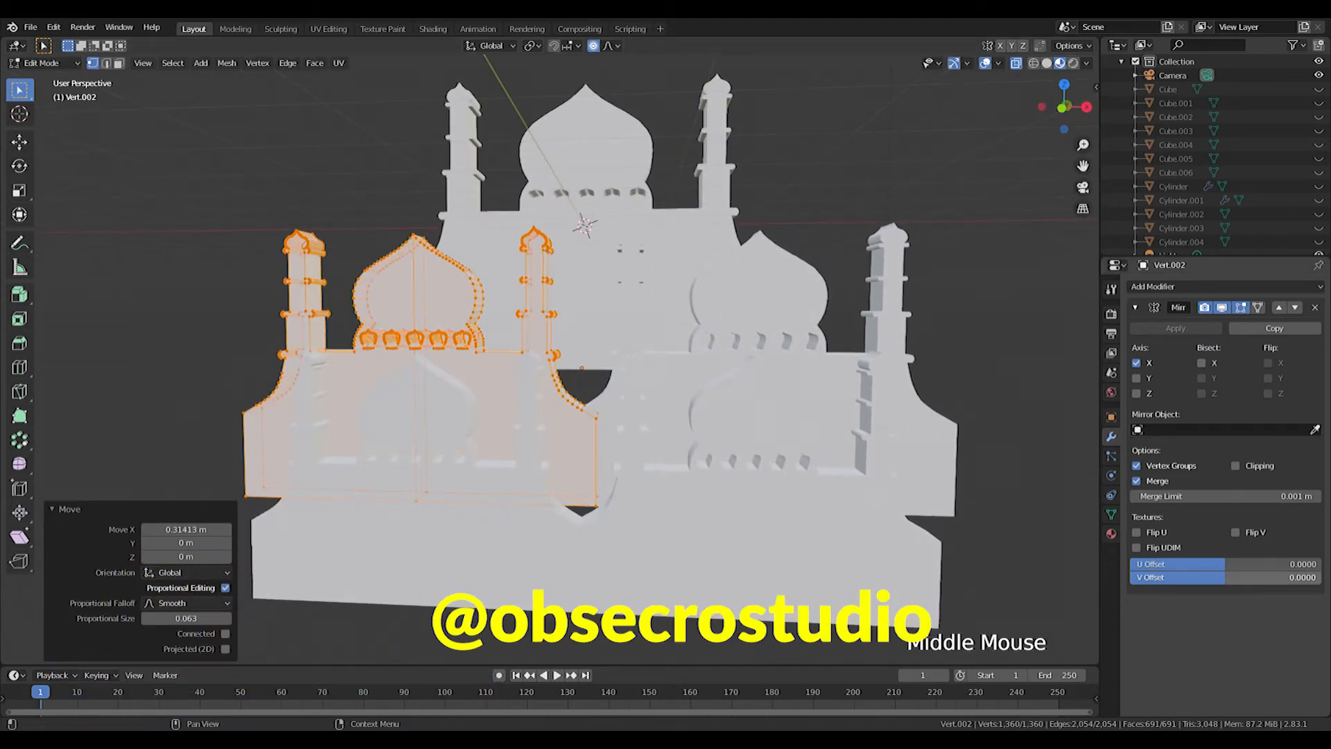
scroll(801, 412, down, 2)
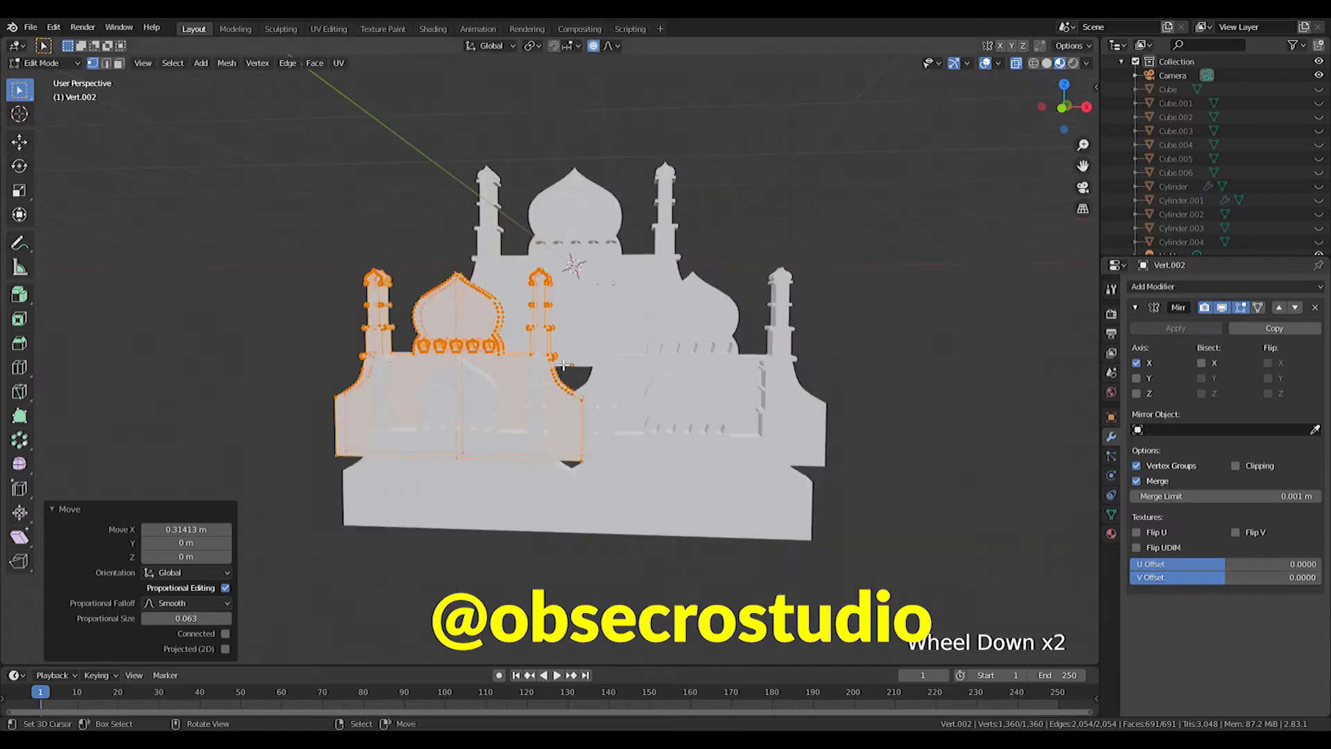
middle_drag(714, 291, 697, 282)
key(KP_1)
scroll(645, 353, up, 5)
shift+middle_drag(645, 353, 652, 355)
scroll(652, 355, down, 5)
key(g)
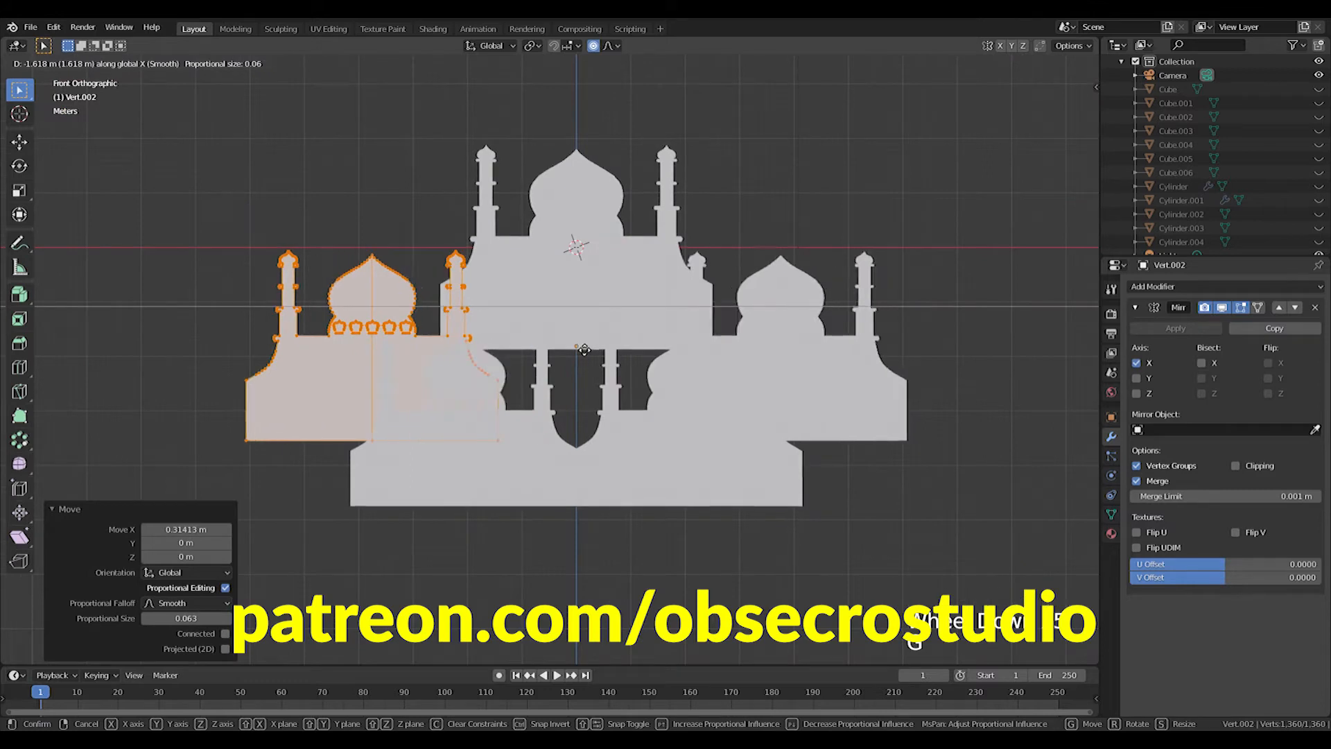
click(608, 350)
key(Tab)
Raise the lowest mosque pair along Z and move its mesh about 0.23 m inward along X
right_click(538, 472)
key(g)
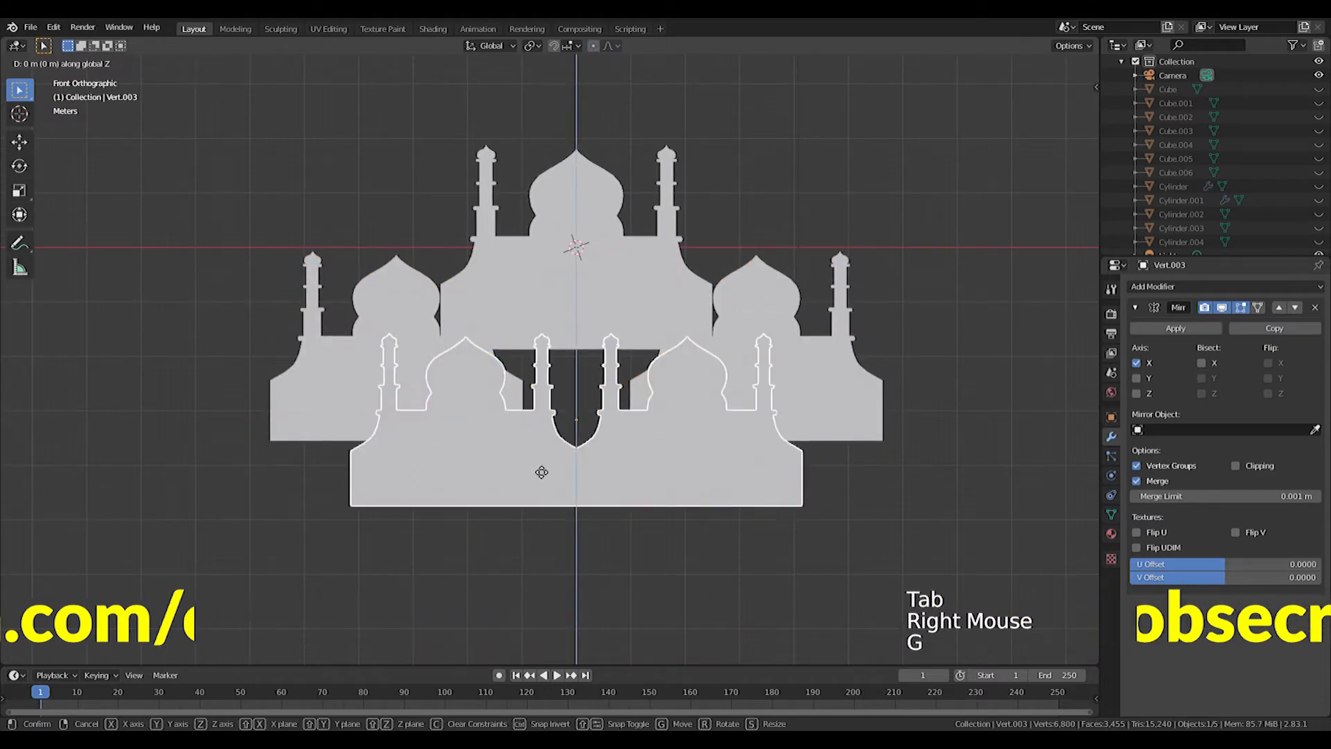
click(539, 429)
key(Tab)
key(g)
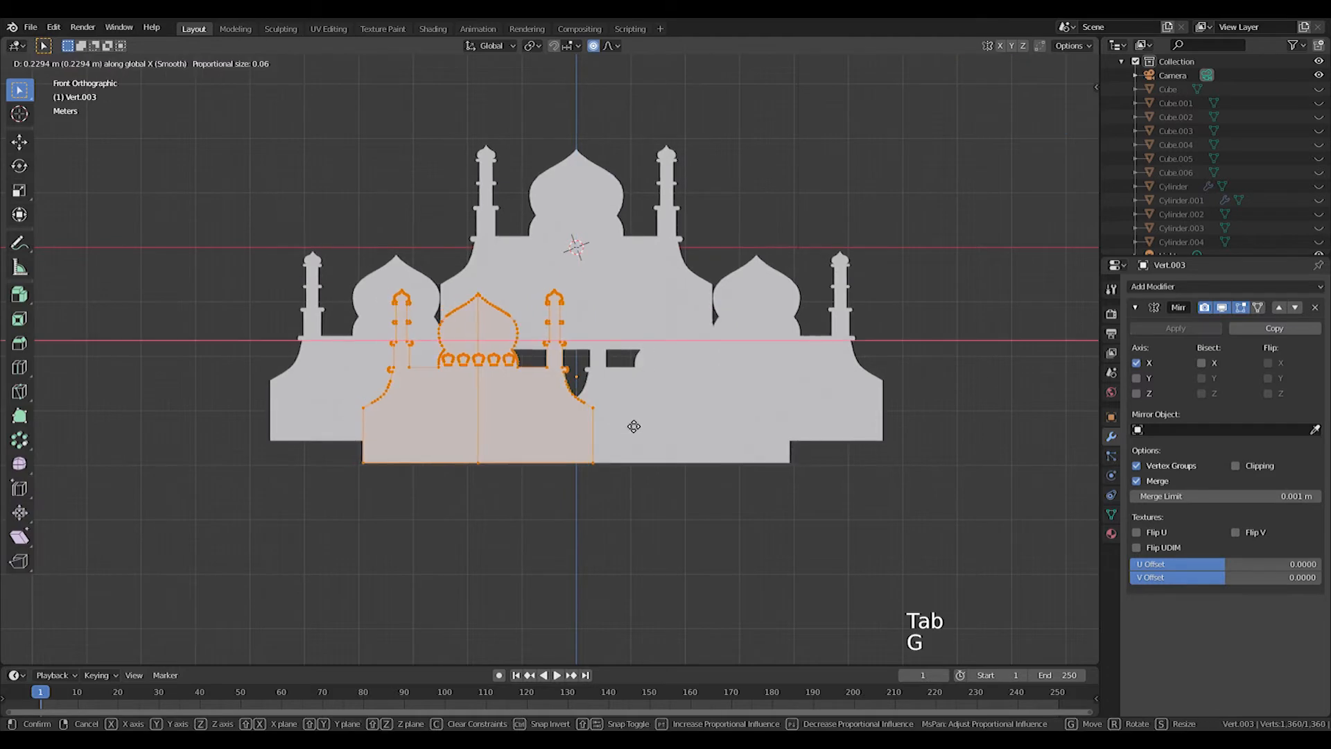
click(630, 425)
key(Tab)
Scale the middle mosque pair's mesh and the lowest mosque pair slightly larger
right_click(398, 293)
key(Tab)
key(s)
key(s)
right_click(561, 411)
key(Tab)
right_click(556, 406)
key(s)
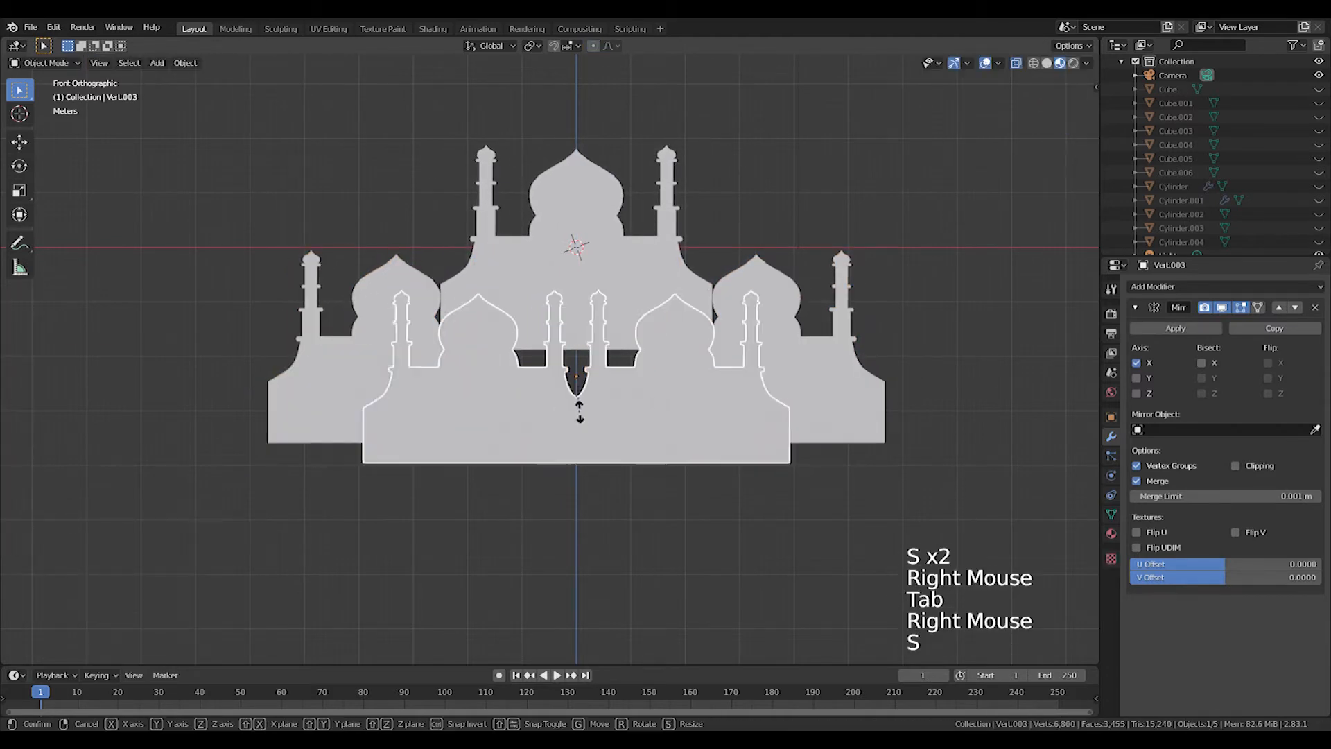
click(586, 416)
Move the middle mosque pair's whole mesh slightly inward and return to Object Mode
key(Tab)
key(a)
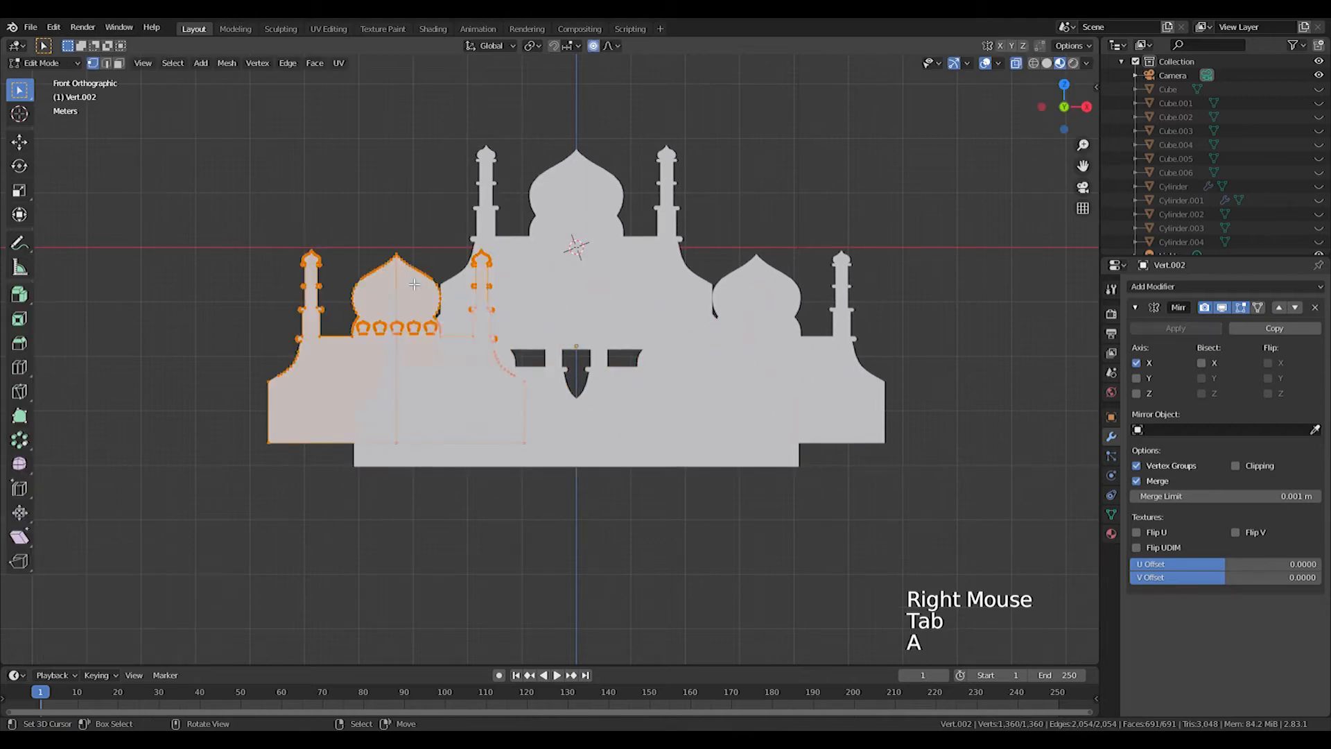
key(g)
click(425, 286)
key(Tab)
Extend the central mosque's base downward by moving its bottom vertices along Z
right_click(559, 443)
key(Tab)
middle_drag(558, 443, 534, 406)
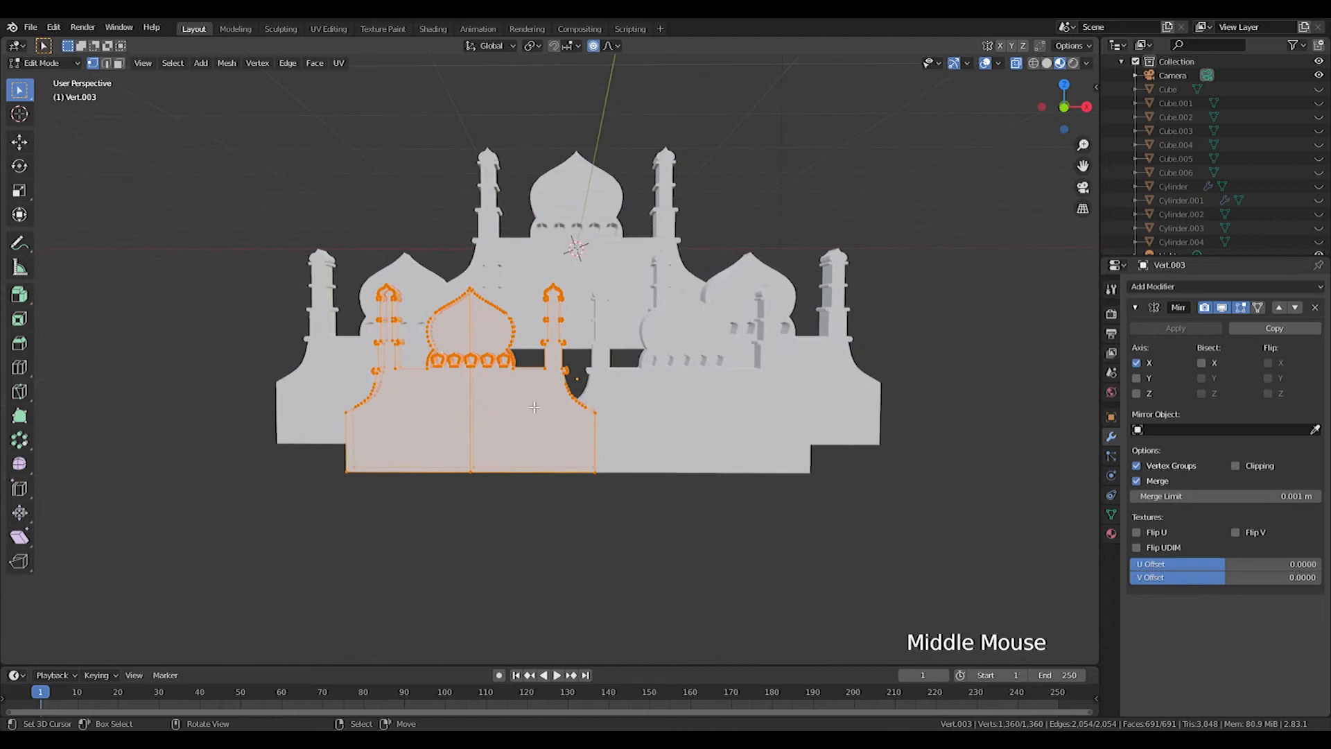
key(Tab)
right_click(583, 294)
key(Tab)
click(887, 457)
key(g)
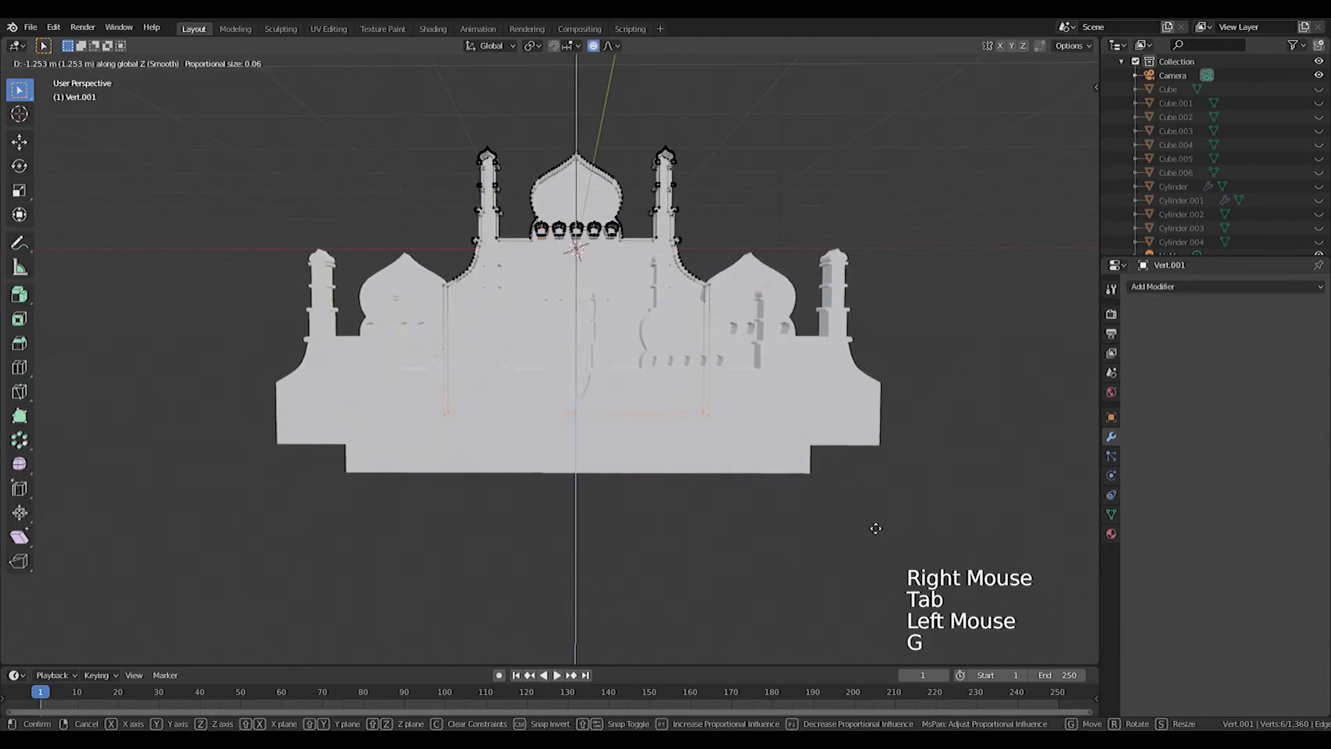
key(Tab)
middle_drag(888, 457, 529, 446)
key(KP_1)
scroll(418, 482, up, 3)
scroll(418, 483, down, 4)
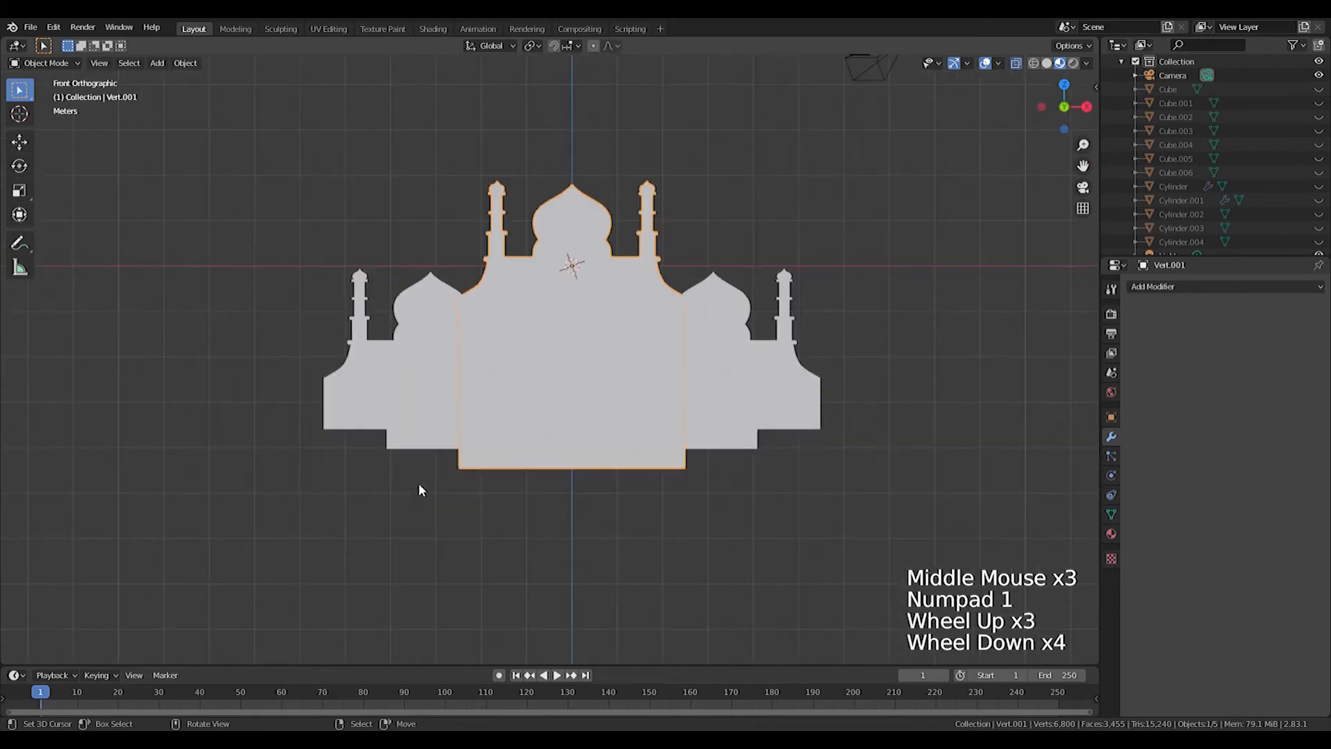
Lower the lowest mosque pair along Z until it covers the bottom of the central mosque's extended base
right_click(444, 436)
key(Tab)
key(Tab)
key(g)
key(z)
click(544, 476)
key(g)
click(530, 481)
key(Tab)
key(Tab)
middle_drag(523, 467, 555, 460)
scroll(601, 463, down, 2)
key(KP_1)
scroll(601, 462, up, 4)
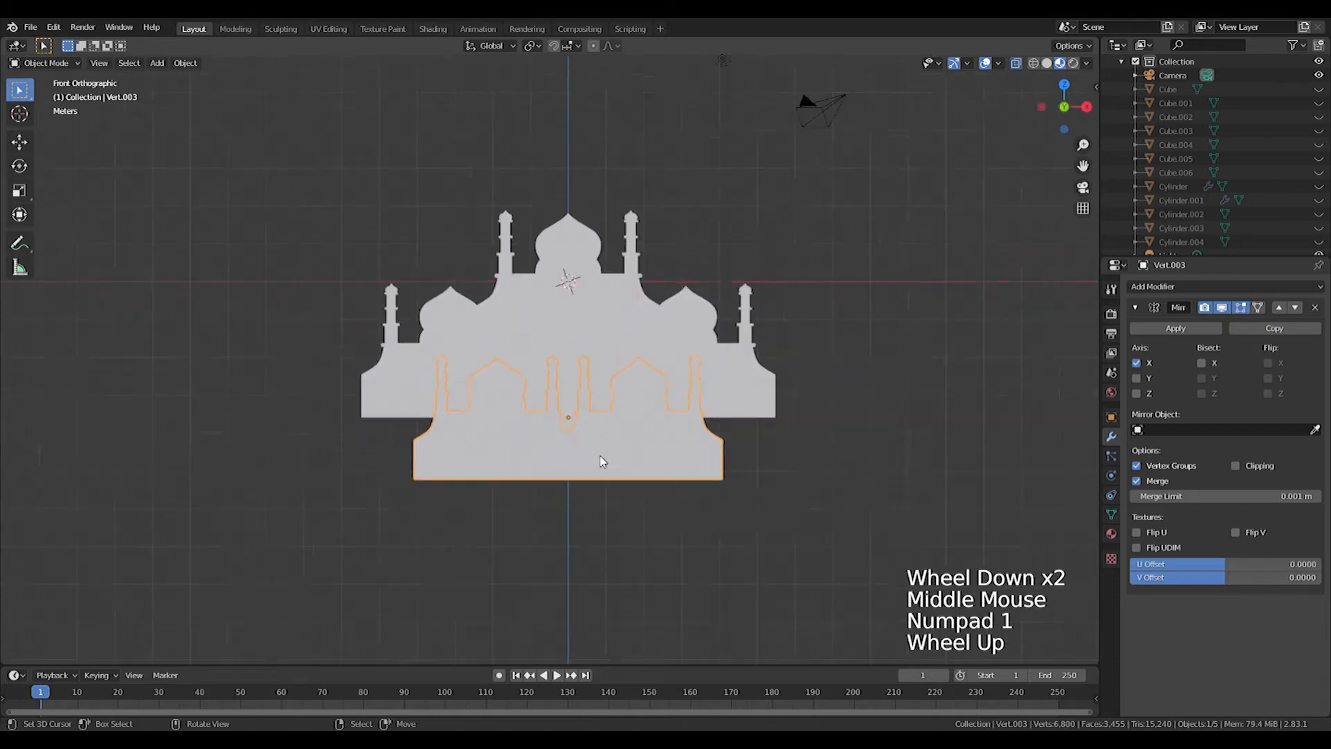
Duplicate the central mosque and place the copy about 5.11 m lower along Z
right_click(576, 210)
key(shift+d)
key(z)
click(653, 442)
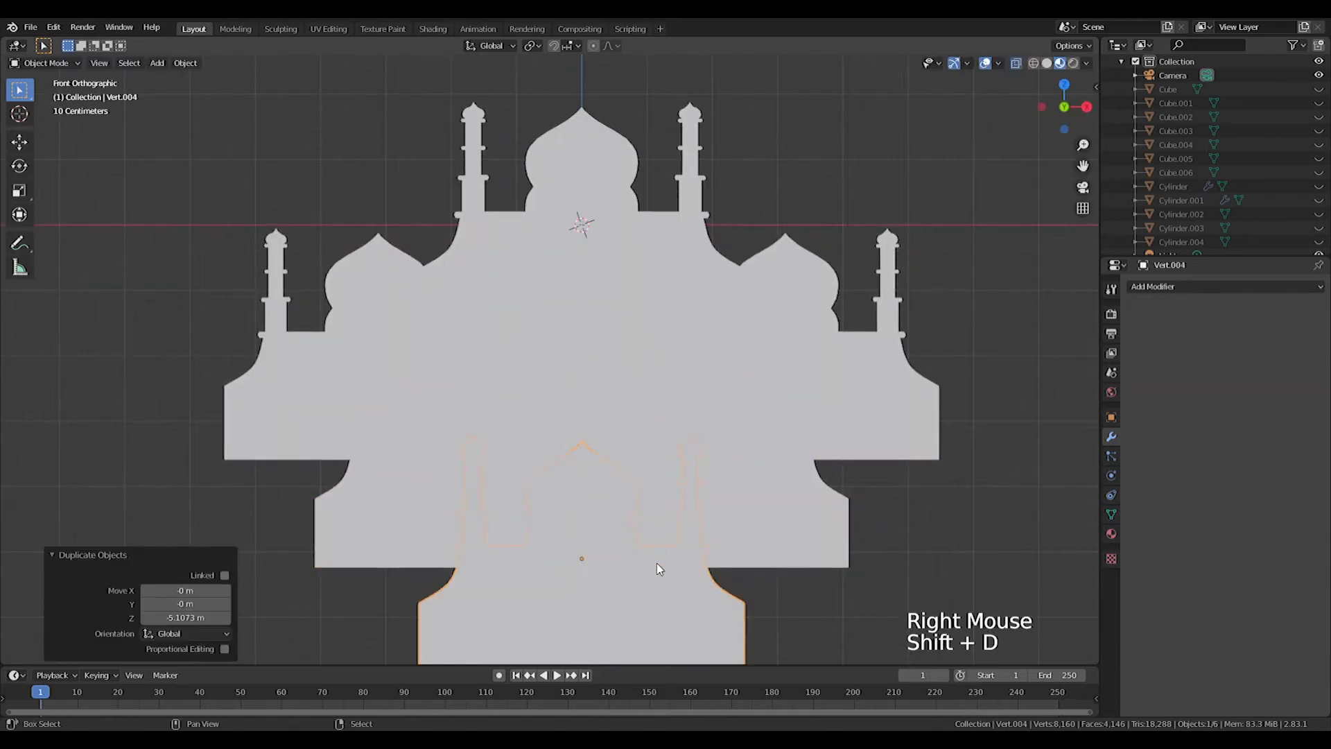
Move the mosque copy forward along Y so it stands in front of the other rows
shift+middle_drag(653, 442, 700, 430)
middle_drag(700, 430, 787, 416)
key(g)
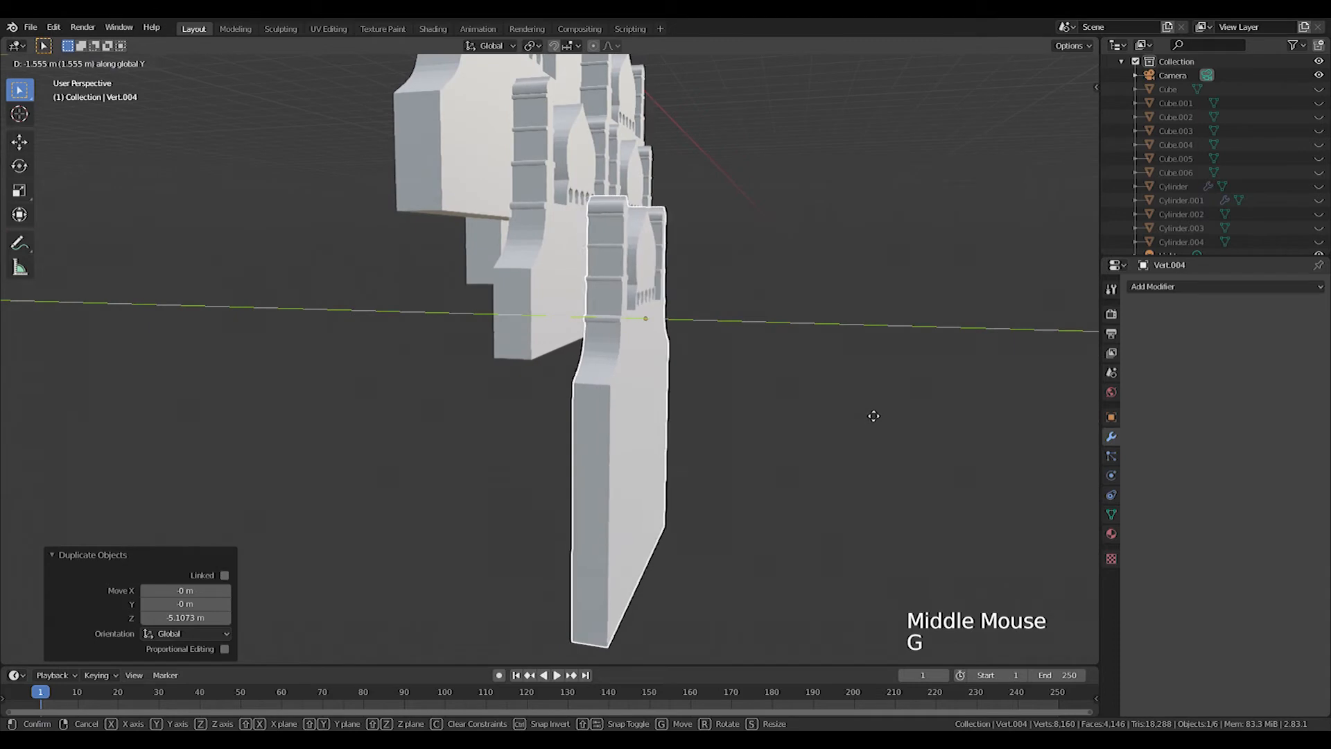
click(861, 406)
Open the front mosque copy's mesh for editing in front view
key(KP_1)
key(Tab)
scroll(806, 372, up, 1)
shift+middle_drag(715, 268, 684, 322)
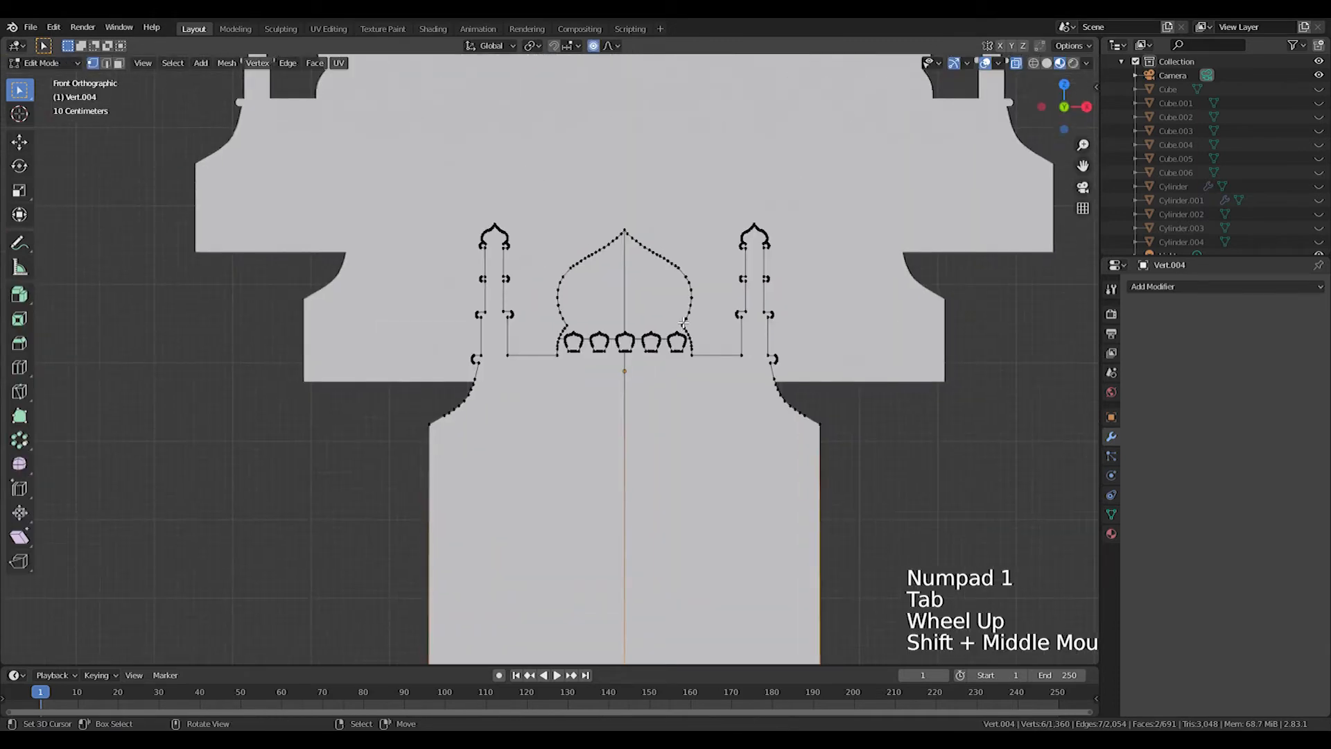
scroll(526, 335, down, 1)
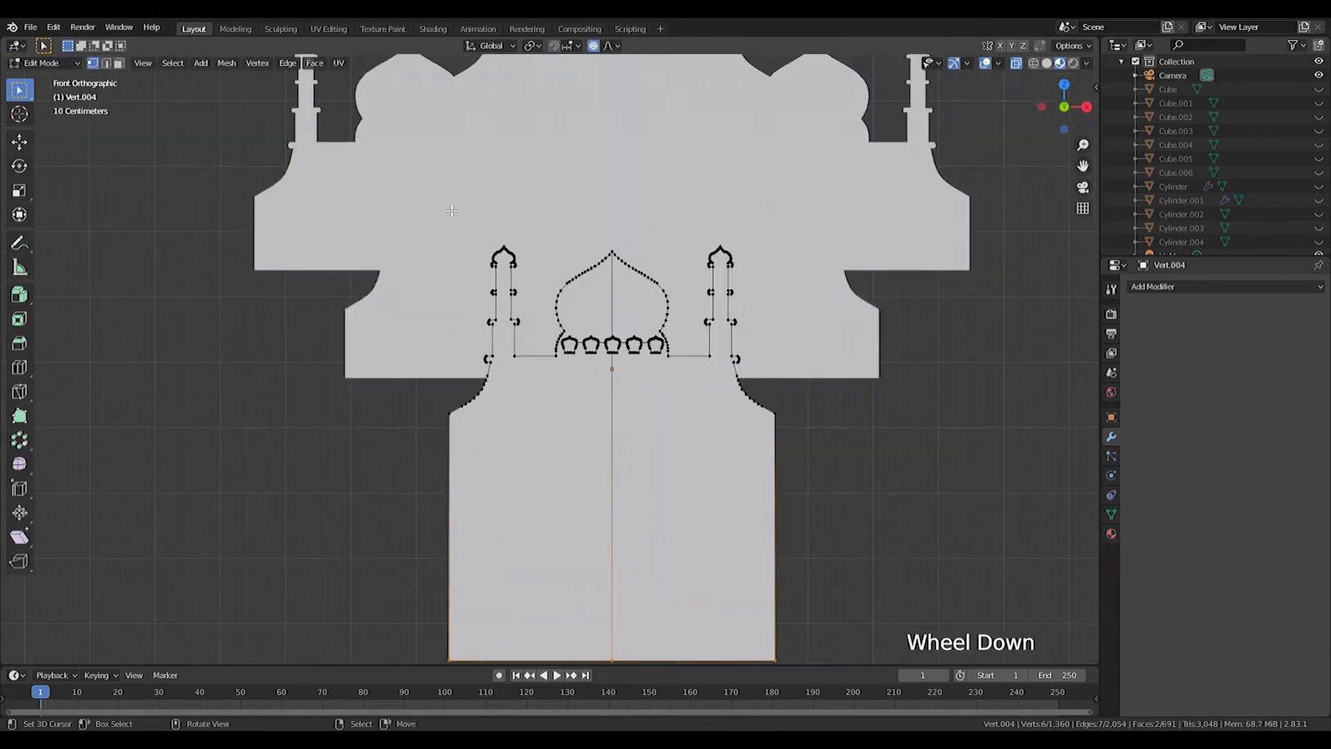
shift+middle_drag(545, 368, 560, 324)
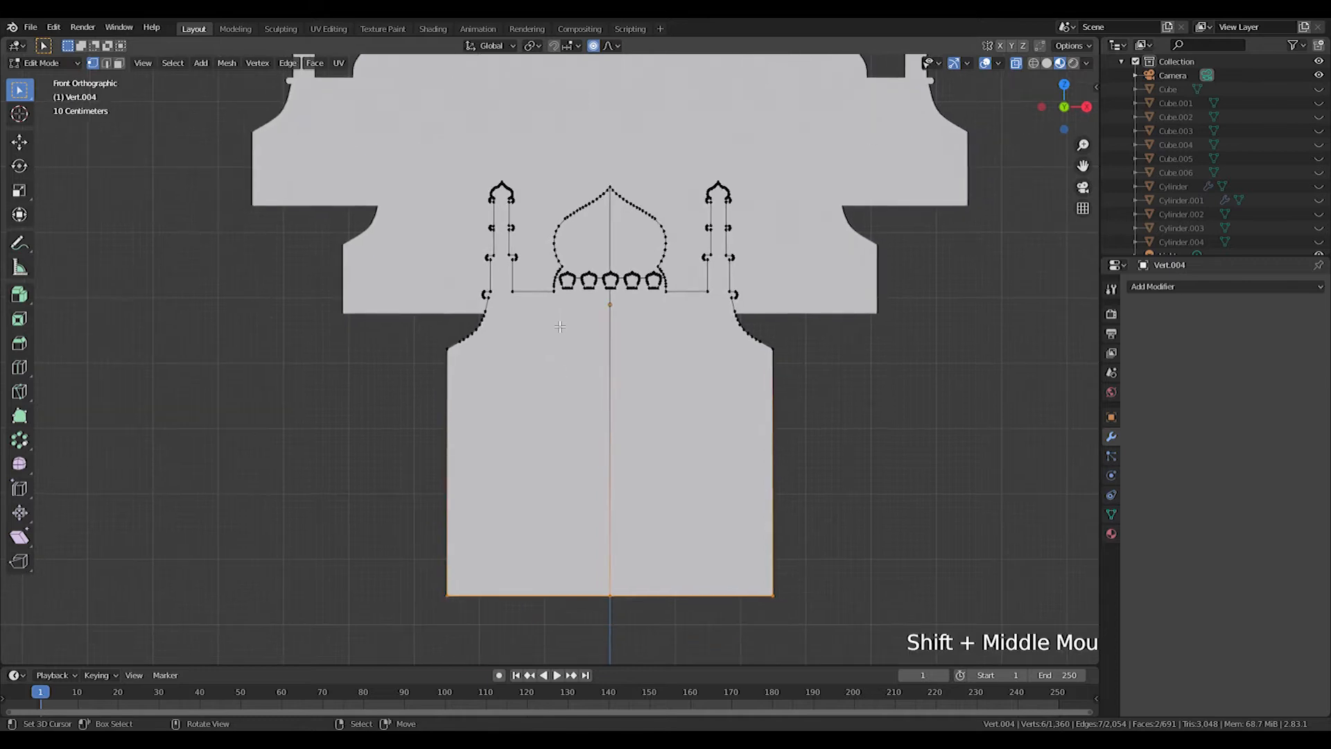
drag(719, 213, 798, 647)
key(k)
middle_drag(703, 323, 690, 315)
key(KP_1)
key(a)
key(a)
key(a)
Knife-cut the copy's front face from the dome's right base corner down to the bottom edge
key(k)
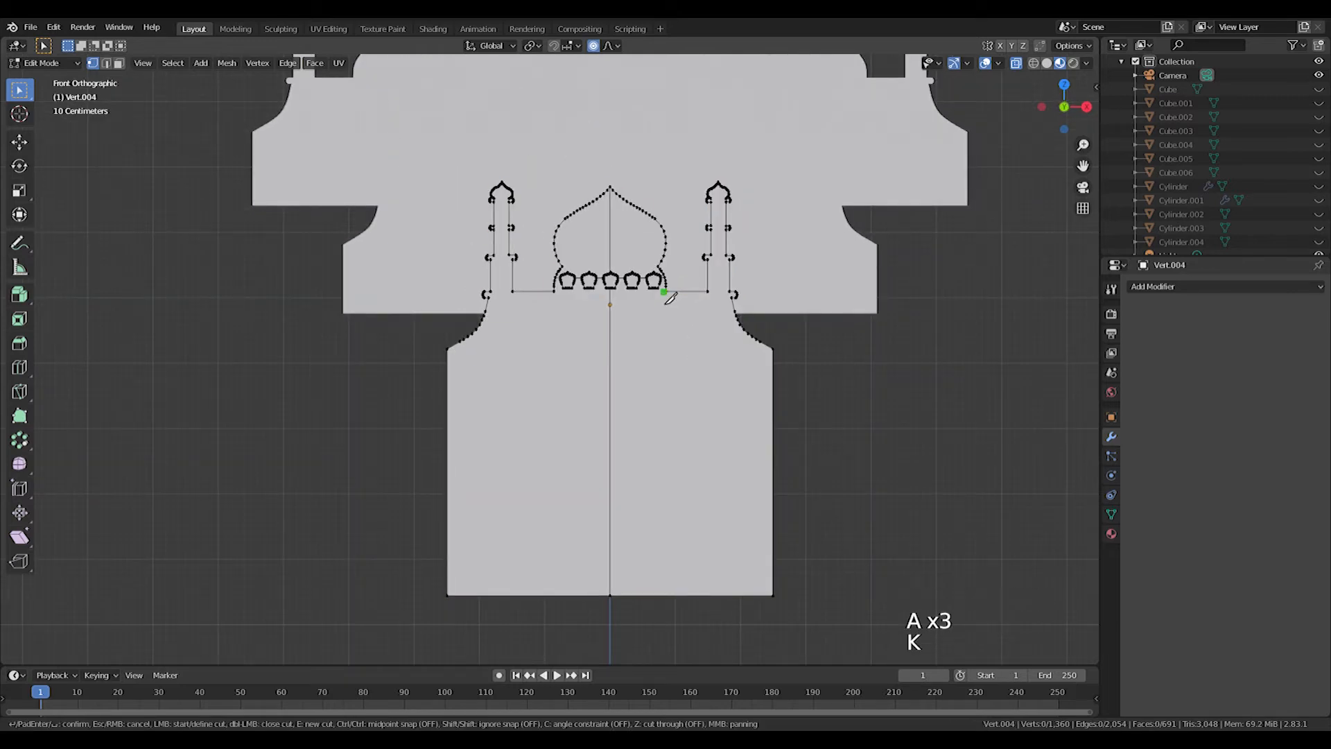
scroll(671, 298, up, 4)
scroll(694, 292, down, 3)
middle_drag(671, 298, 700, 207)
key(k)
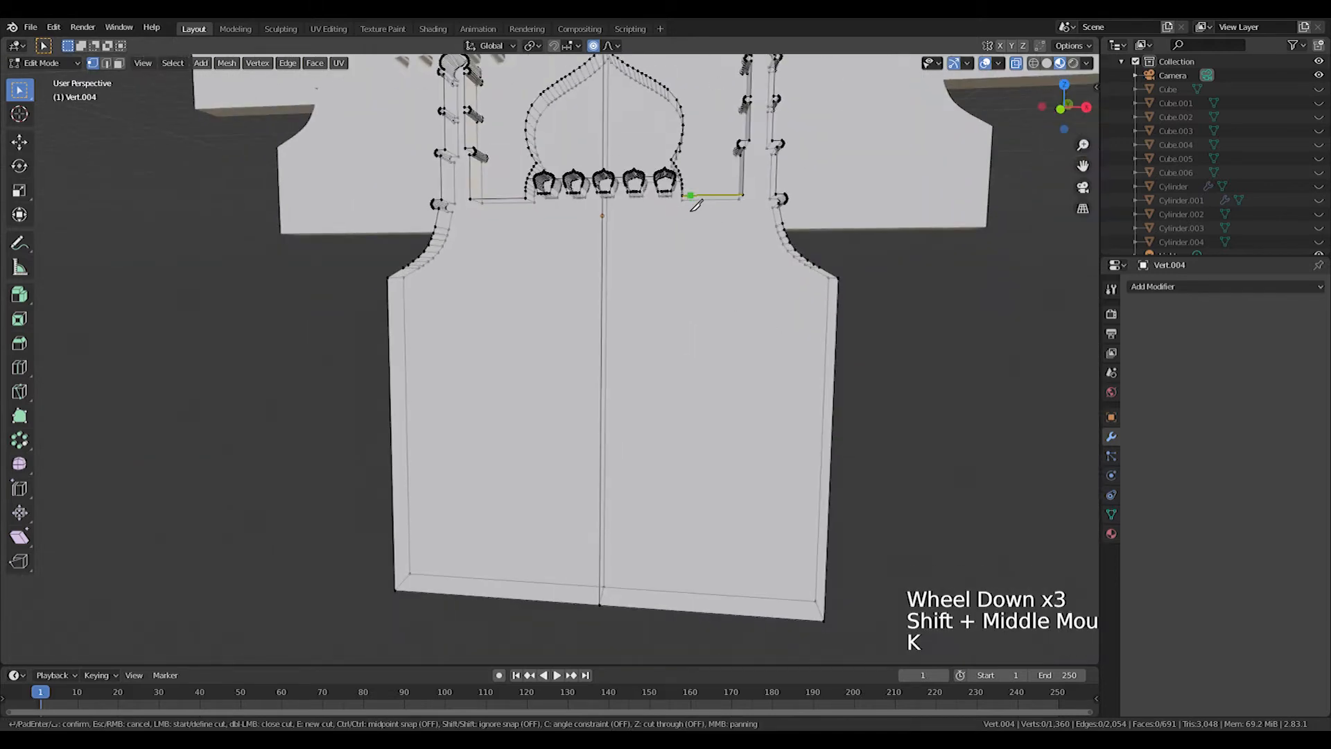
click(668, 612)
key(Return)
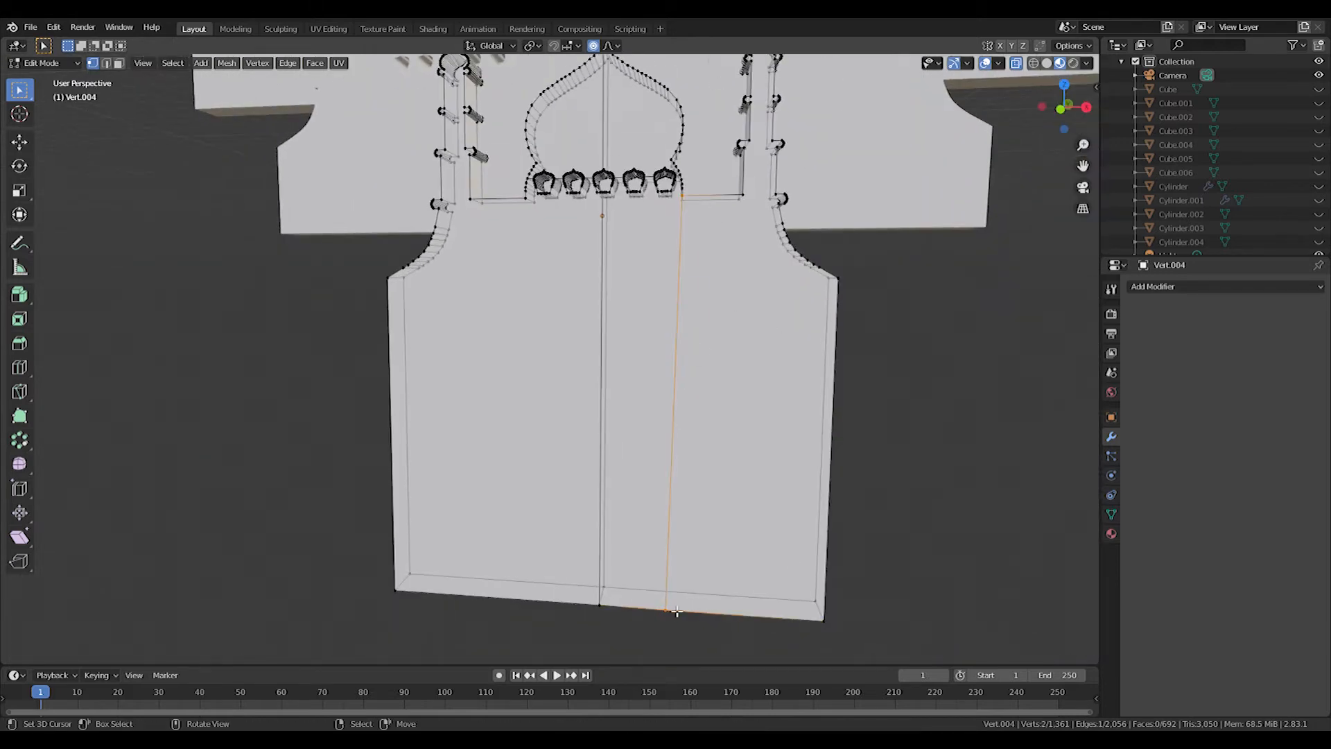
Knife-cut the copy's back face from the same dome base corner down to the bottom edge
middle_drag(784, 568, 585, 562)
middle_drag(416, 333, 345, 327)
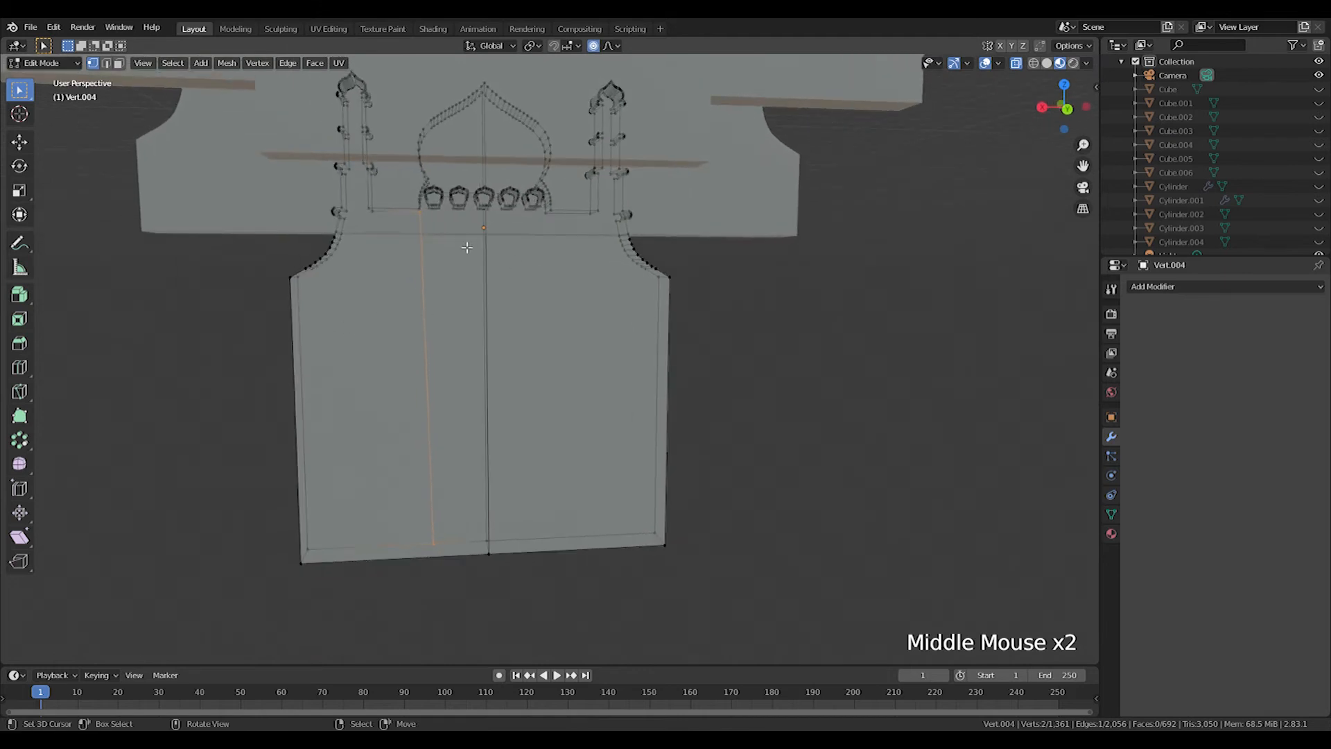
key(k)
middle_drag(421, 222, 414, 213)
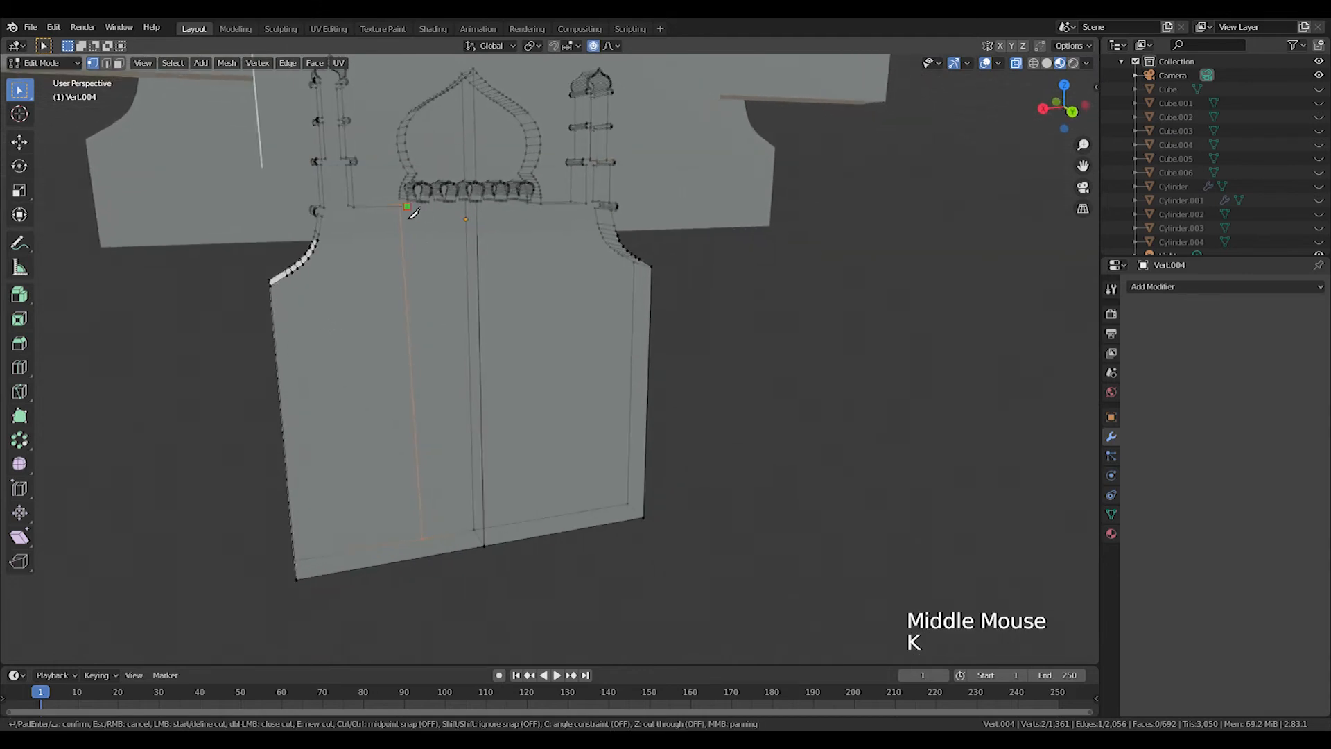
click(434, 569)
key(Return)
Knife-cut the copy's back face from the dome's opposite base corner down to the bottom edge
middle_drag(541, 395, 580, 348)
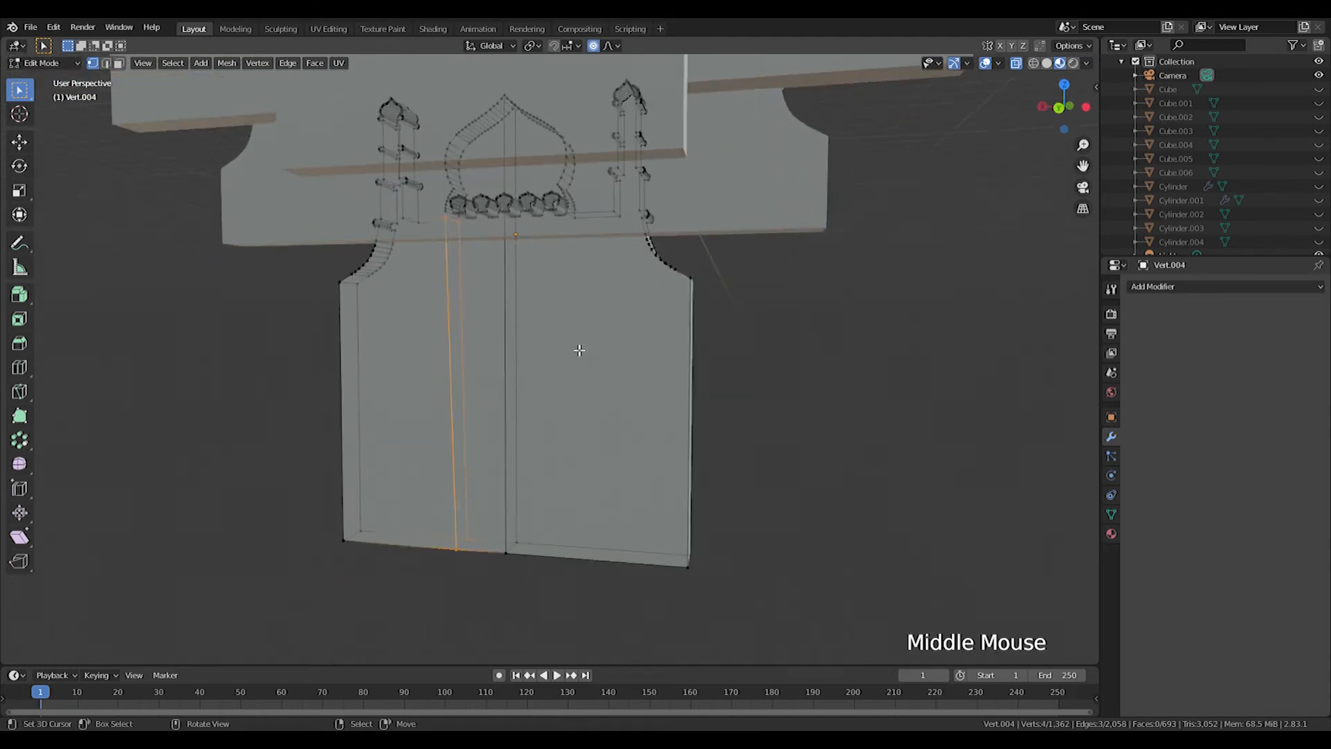
middle_drag(602, 229, 609, 266)
key(k)
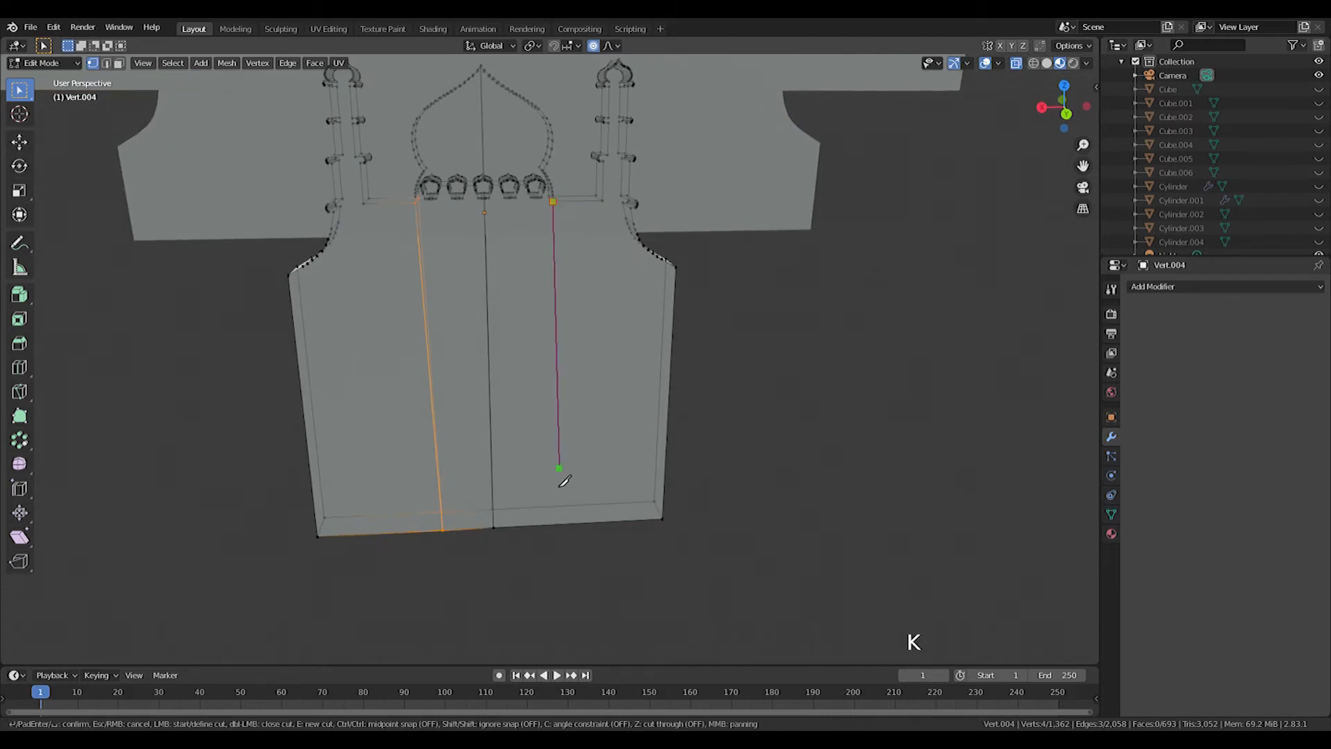
click(548, 527)
key(Return)
Knife-cut the copy's front face from the dome's left base corner down to the bottom edge
middle_drag(594, 499, 596, 239)
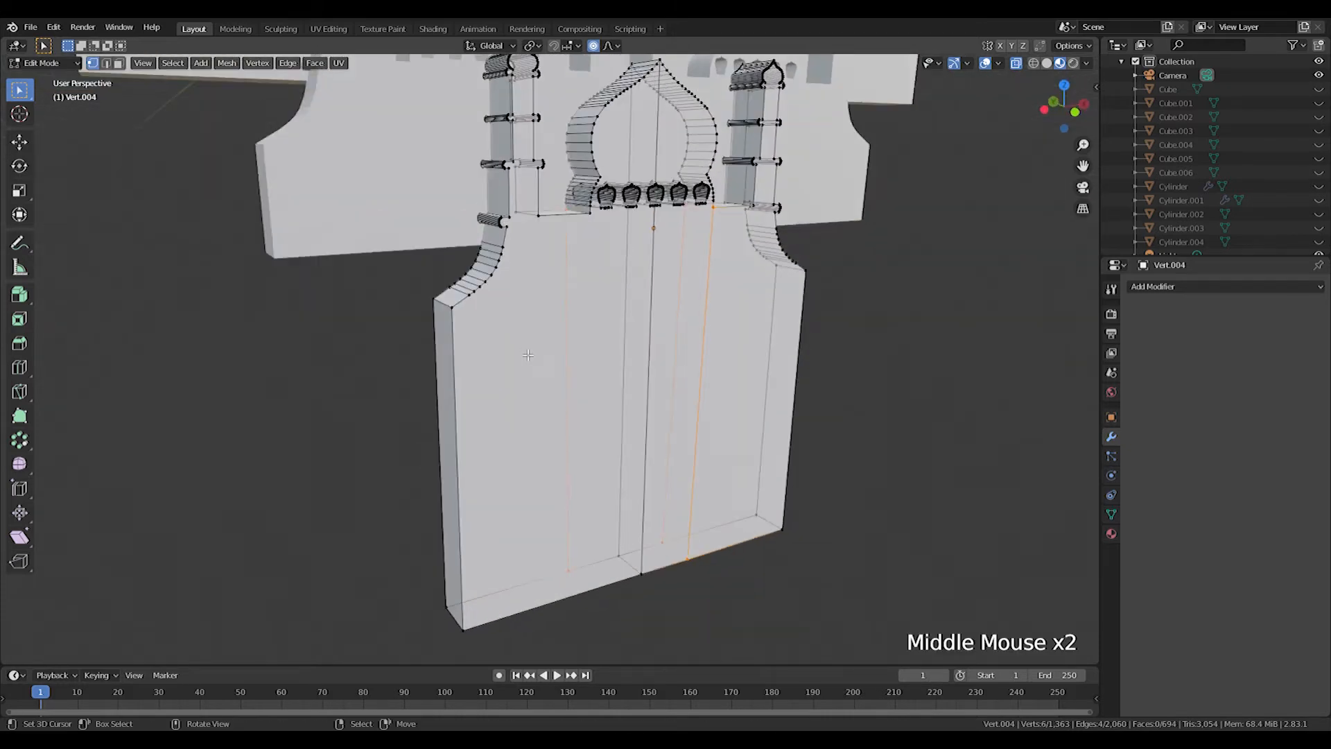
key(k)
middle_drag(600, 594, 570, 479)
Connect the front and back cut vertices across the base's underside with an edge on each side
right_click(559, 505)
shift+right_click(558, 507)
key(f)
right_click(731, 481)
shift+right_click(716, 505)
key(f)
Straighten the right cut by scaling its vertices to 0 along X, and move it about 0.059 m along X to the dome's corner
key(KP_1)
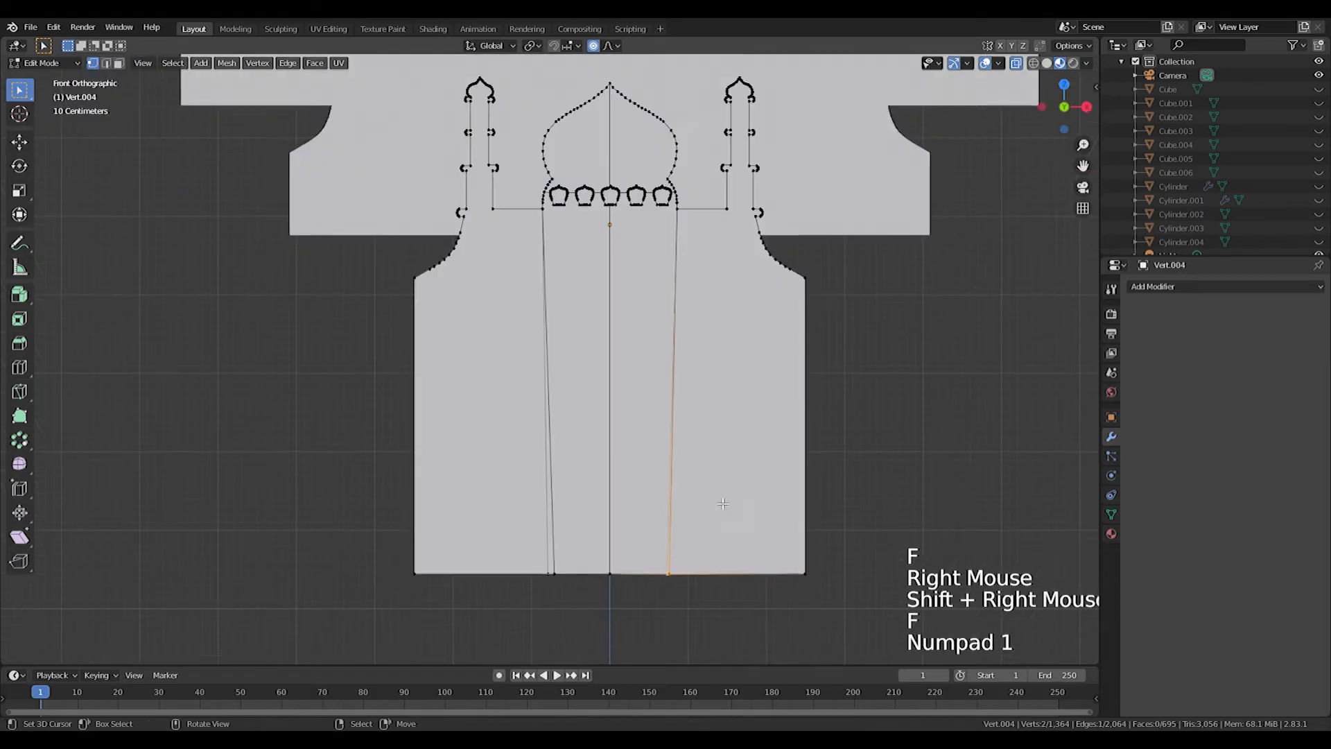
key(a)
key(a)
key(a)
key(c)
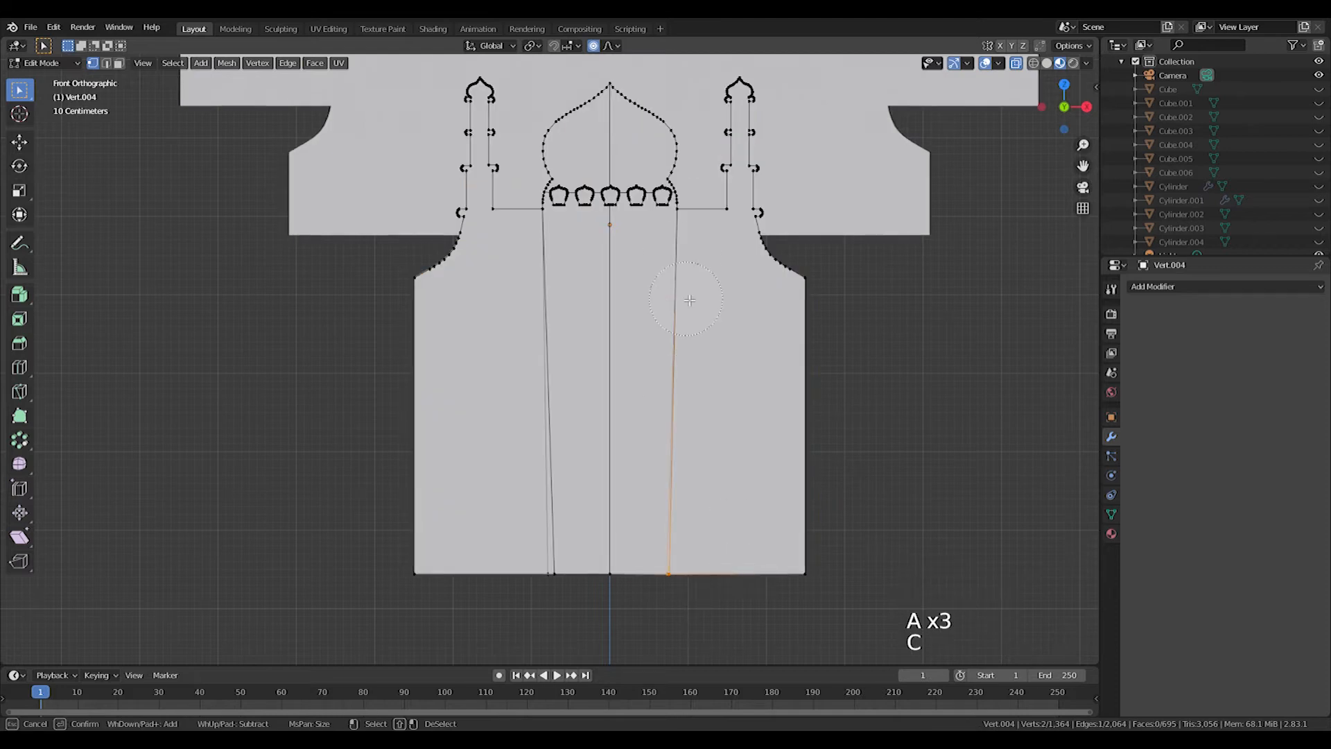
click(689, 246)
key(Escape)
key(s)
key(x)
key(0)
key(Return)
key(g)
key(x)
click(927, 347)
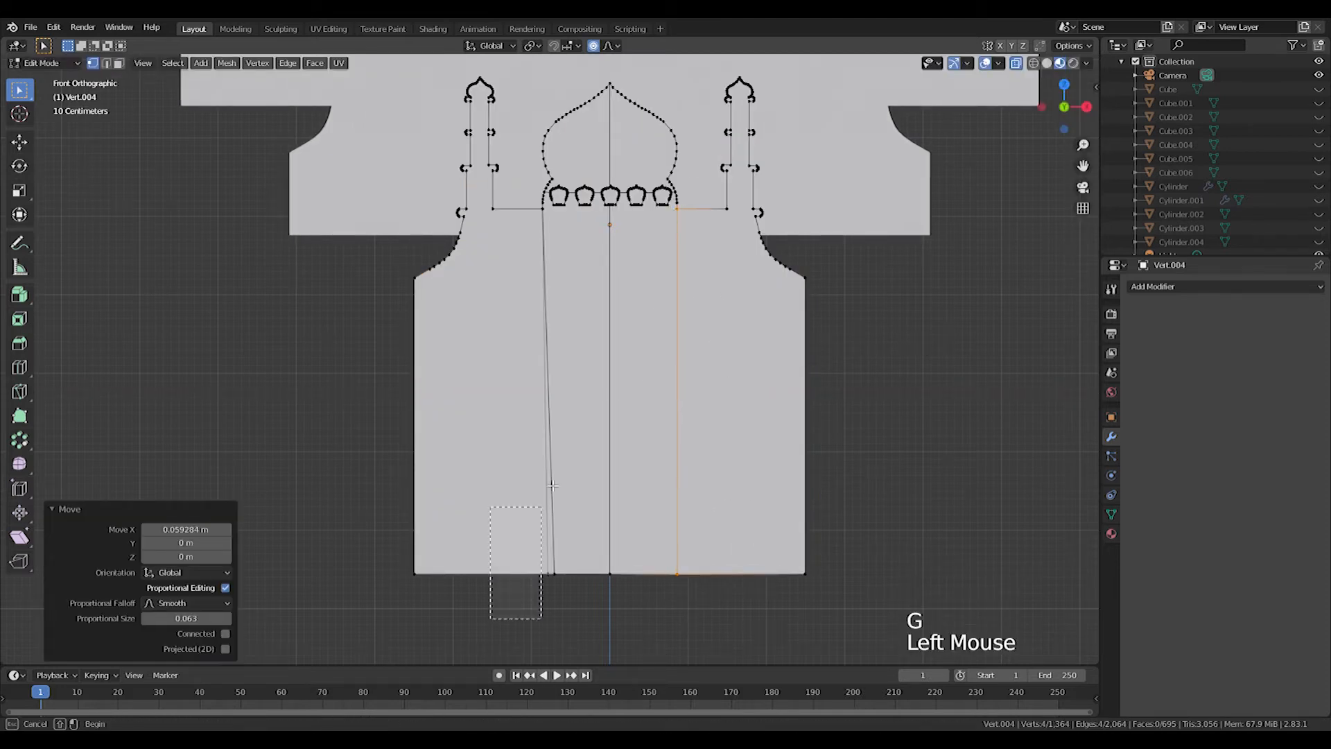
Straighten the left cut by scaling its vertices to 0 along X, and move it about -0.05 m along X to the dome's corner
drag(559, 213, 560, 213)
right_click(553, 202)
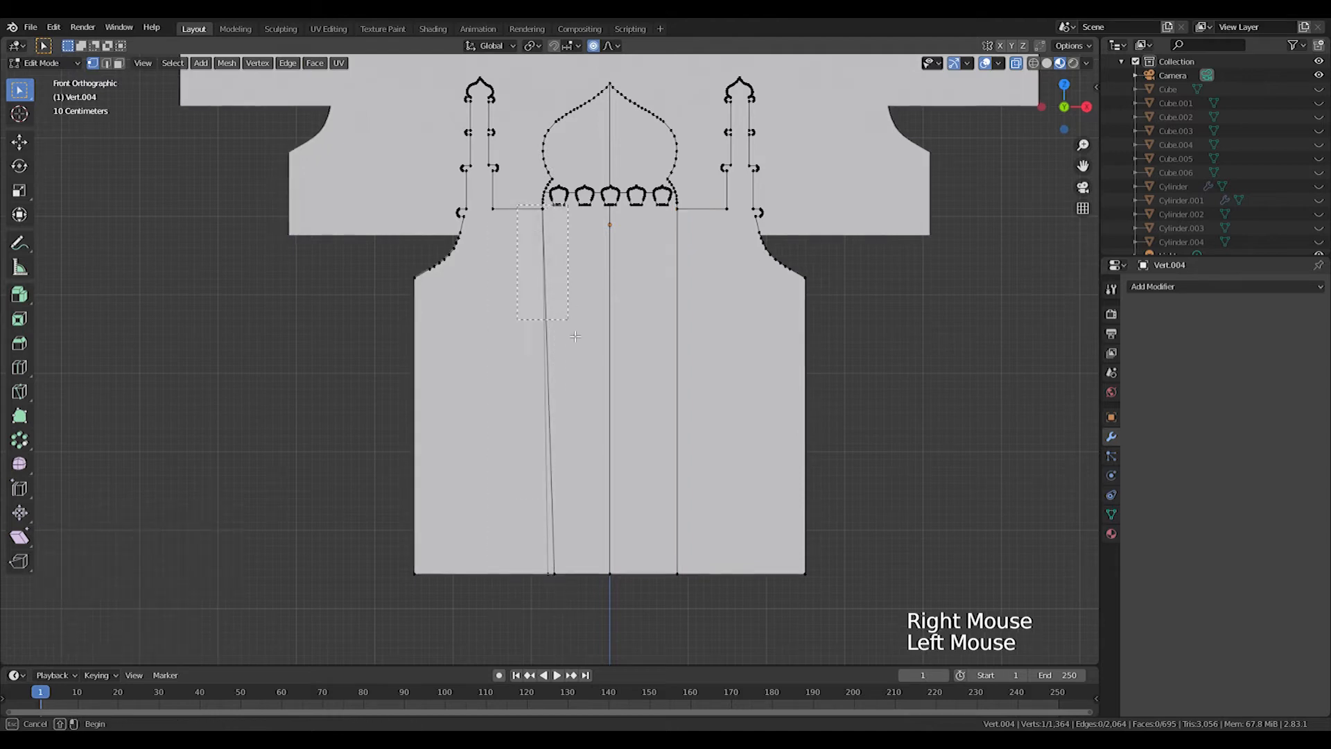
drag(556, 638, 556, 639)
key(c)
click(550, 589)
right_click(550, 588)
key(s)
key(x)
key(0)
key(Return)
key(g)
key(x)
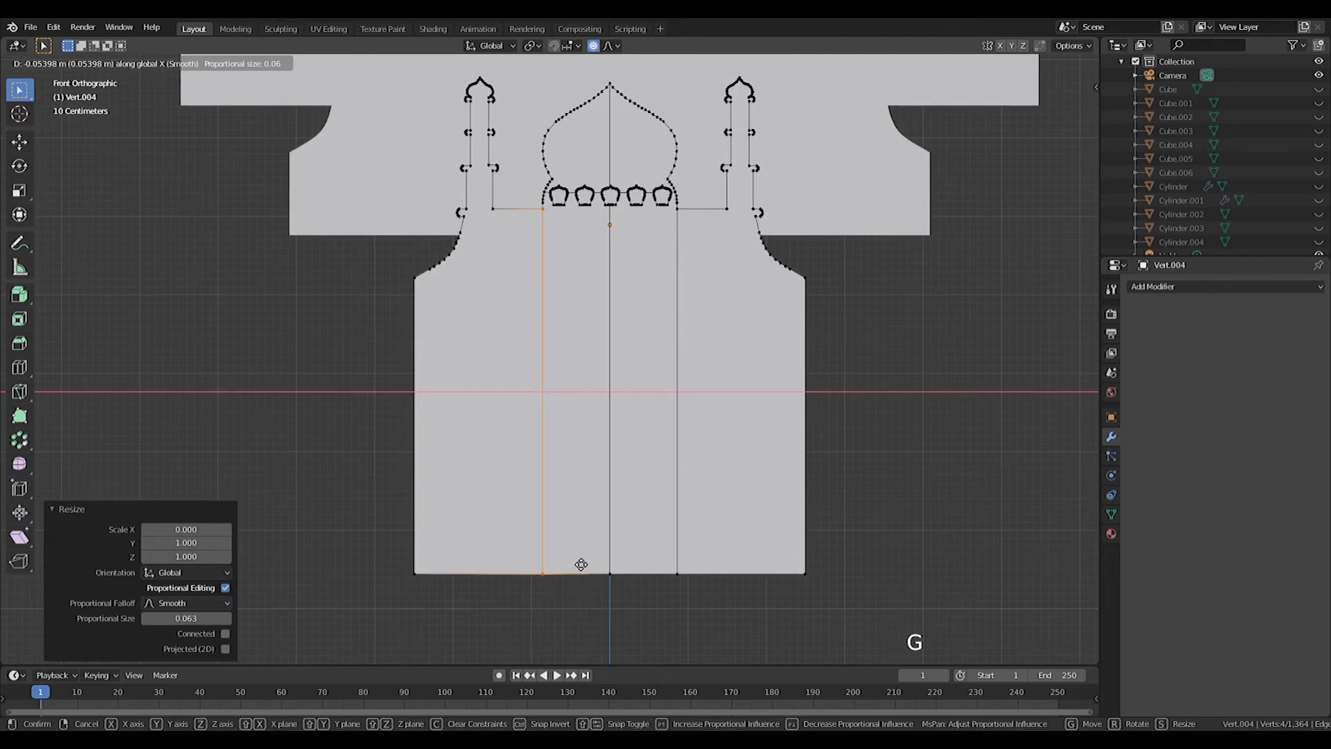
click(579, 563)
Circle-select the vertices of both minarets and the side sections outside the two vertical cuts
scroll(578, 563, down, 1)
key(Tab)
key(Tab)
key(Tab)
key(x)
key(c)
key(a)
key(a)
key(a)
key(c)
drag(490, 138, 447, 541)
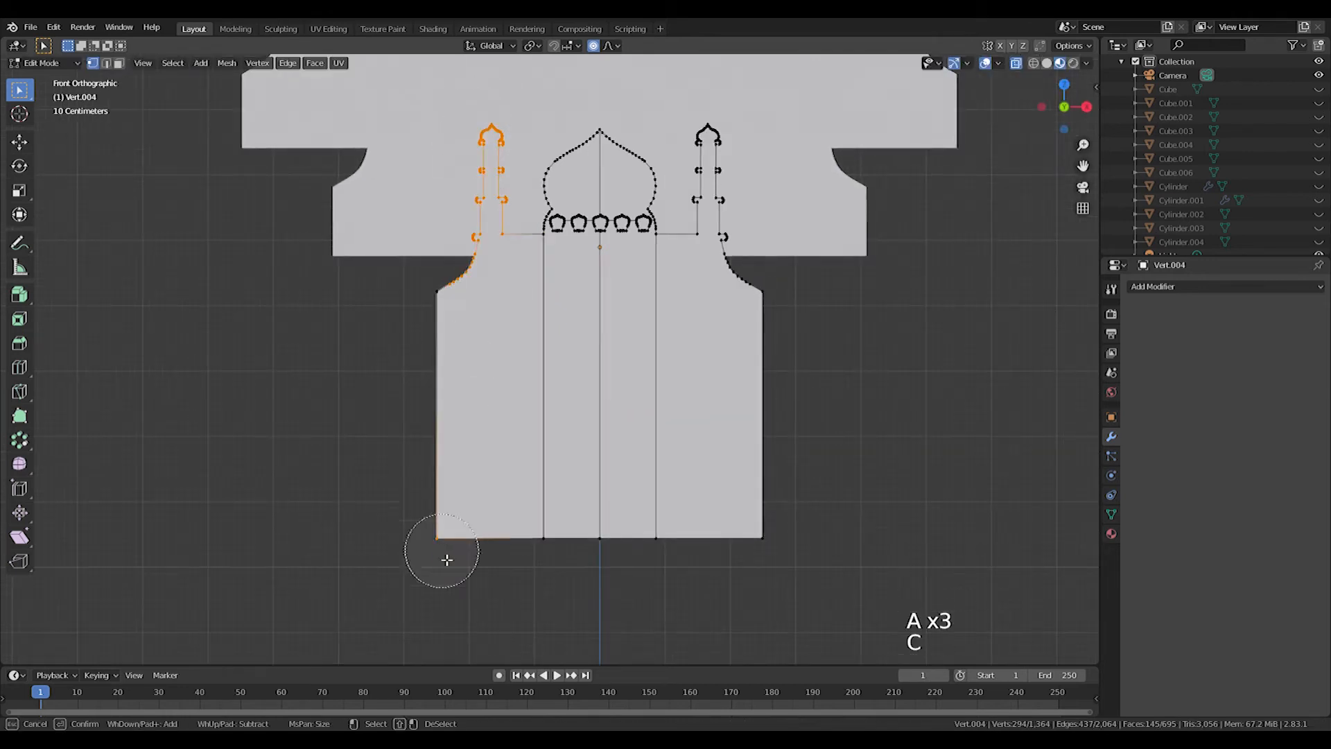
drag(731, 122, 766, 529)
Delete the selected minarets and side sections, check the mesh at an angle, and undo the deletion
key(Delete)
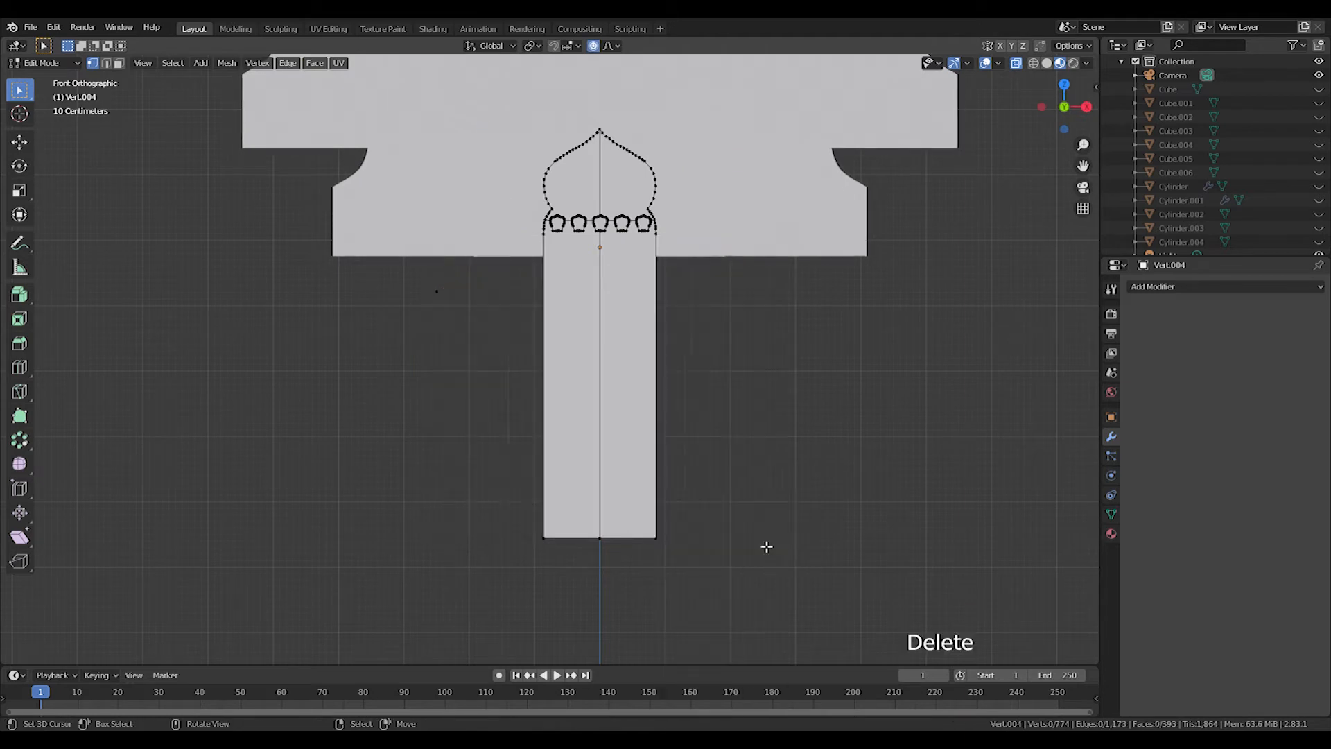
middle_drag(767, 543, 770, 286)
key(ctrl+z)
Add the remaining outer wall vertices to the selection, and delete the minarets and side sections outside the two cuts
key(c)
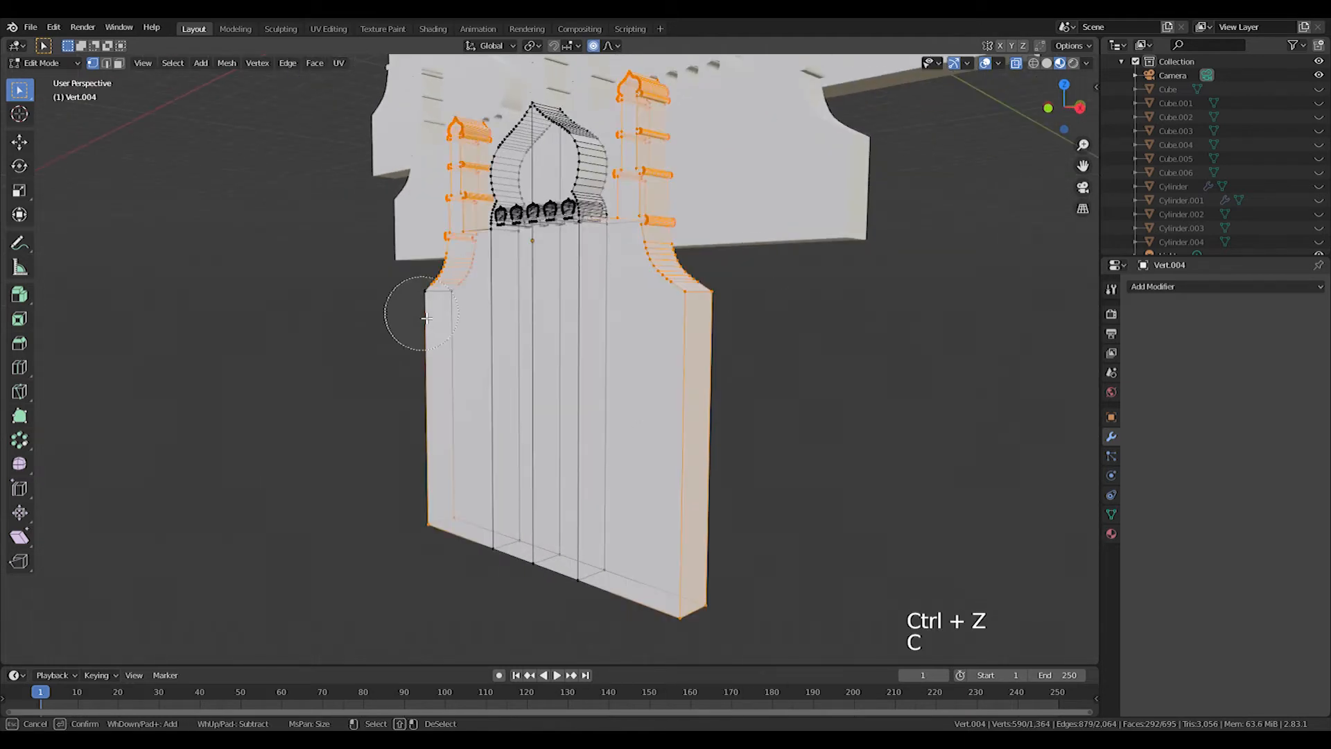
key(Delete)
click(613, 333)
Box-select the vertices along the open edges of the remaining dome piece, and fill the gaps with faces
middle_drag(638, 511, 513, 478)
drag(485, 464, 800, 581)
middle_drag(800, 582, 751, 538)
drag(609, 422, 758, 555)
key(f)
drag(516, 434, 628, 534)
key(f)
Select the corner vertices of the remaining open side, fill it with a face, and fill between the upper vertex pair
middle_drag(627, 534, 558, 593)
right_click(553, 565)
shift+right_click(585, 558)
middle_drag(610, 305, 780, 350)
shift+right_click(576, 352)
shift+right_click(538, 366)
key(f)
right_click(613, 259)
shift+right_click(579, 251)
key(f)
Scale the whole dome piece down uniformly in Object Mode, using the front view
middle_drag(603, 529, 749, 466)
key(Tab)
key(KP_1)
scroll(745, 437, down, 4)
key(s)
click(716, 344)
Select the bottom vertices of the dome piece and move them down along Z to lengthen its base
key(Tab)
drag(522, 393, 630, 436)
key(g)
key(z)
click(653, 534)
key(Tab)
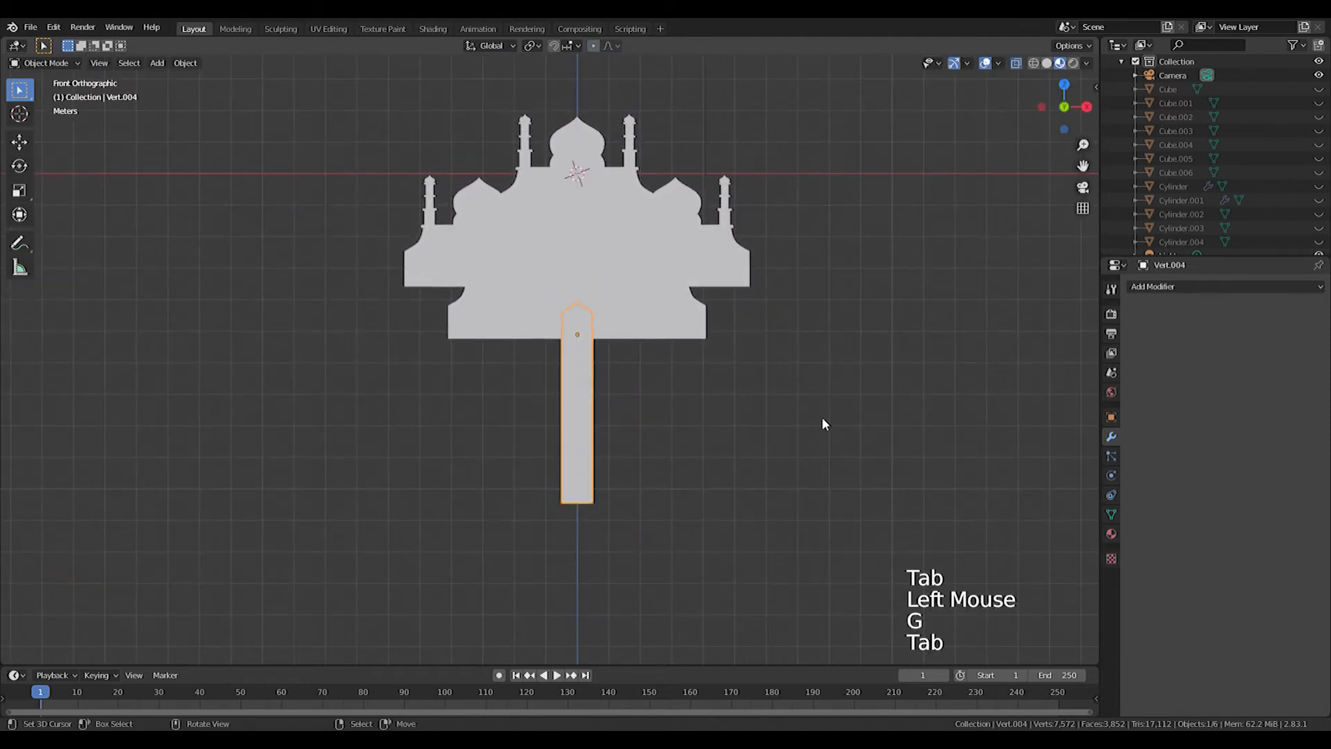
Add an Array modifier to the dome piece with a count of 15
click(1169, 287)
click(1045, 320)
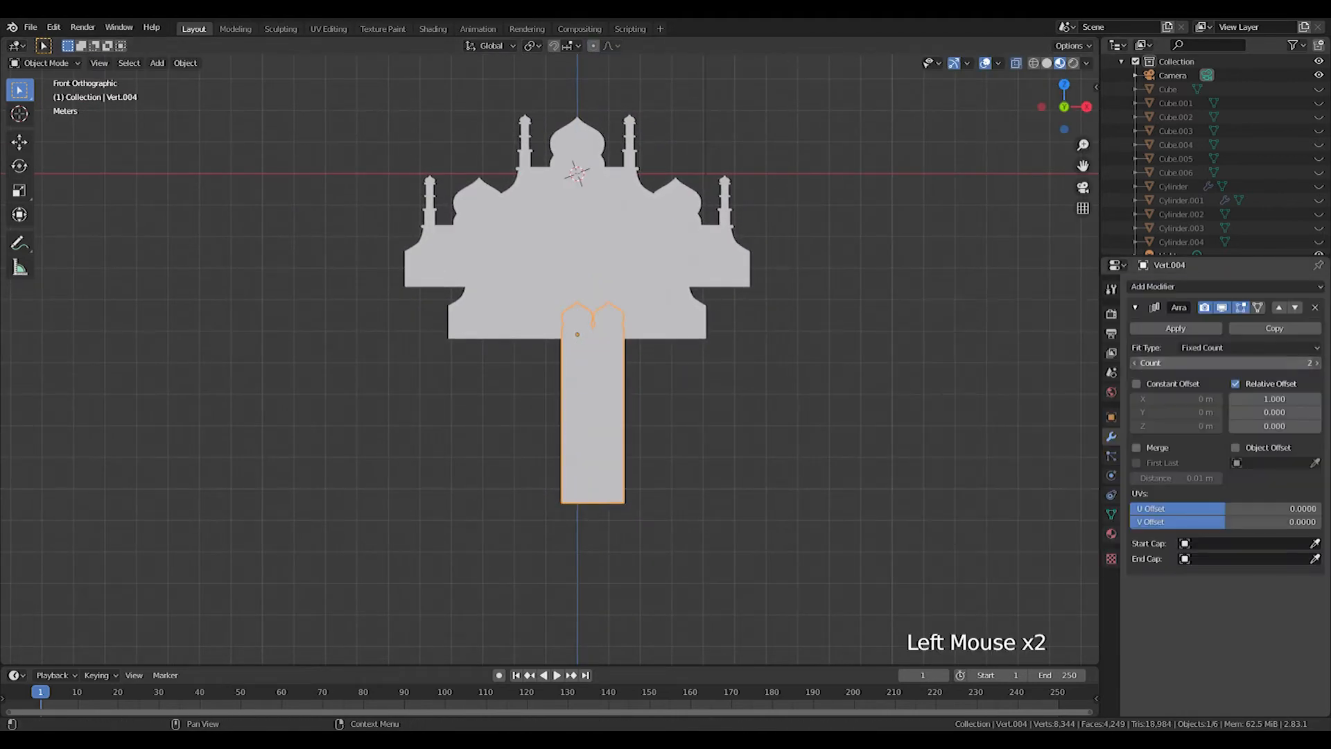
click(1296, 364)
text(15)
key(Return)
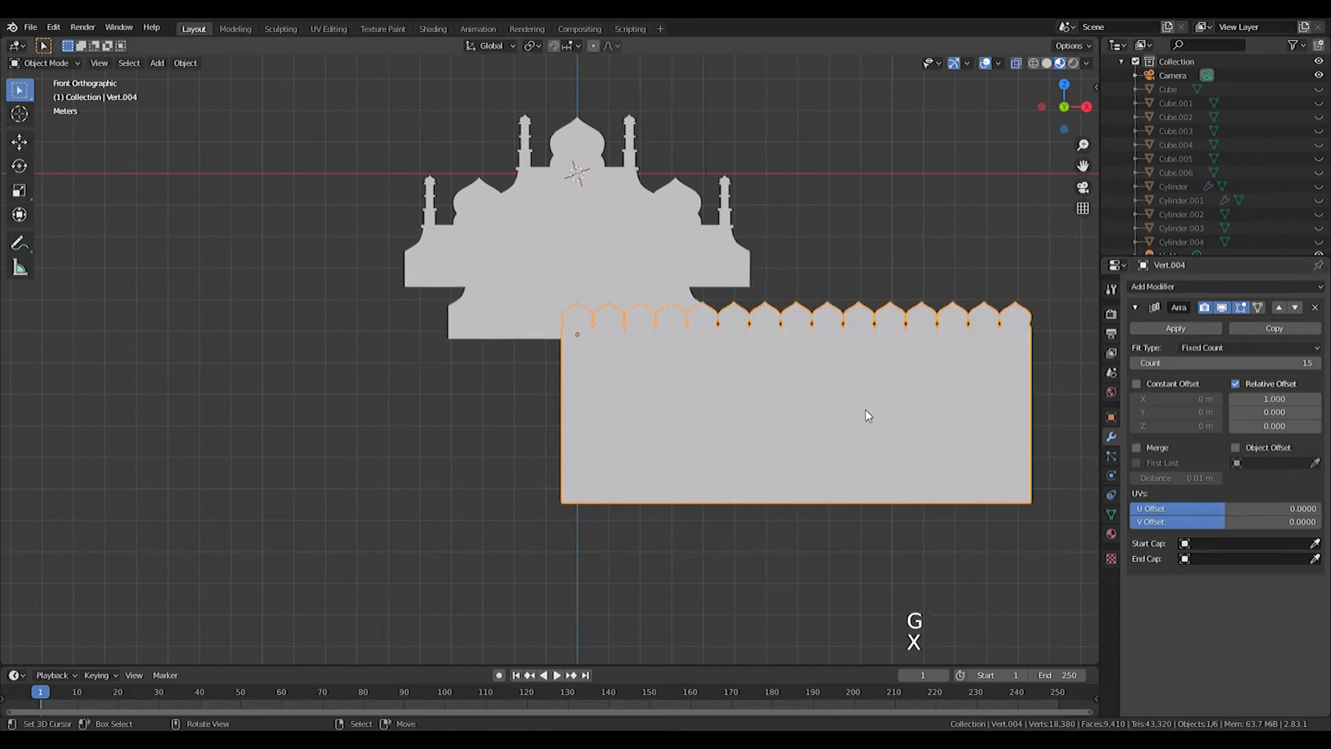
Move the dome array along the negative X direction so that it spans the front of the mosque
key(g)
key(x)
click(645, 428)
middle_drag(552, 427, 630, 437)
key(Tab)
key(Tab)
middle_drag(818, 419, 763, 409)
Scale all of the dome piece's vertices to about 0.812 in Edit Mode to shrink the array
key(s)
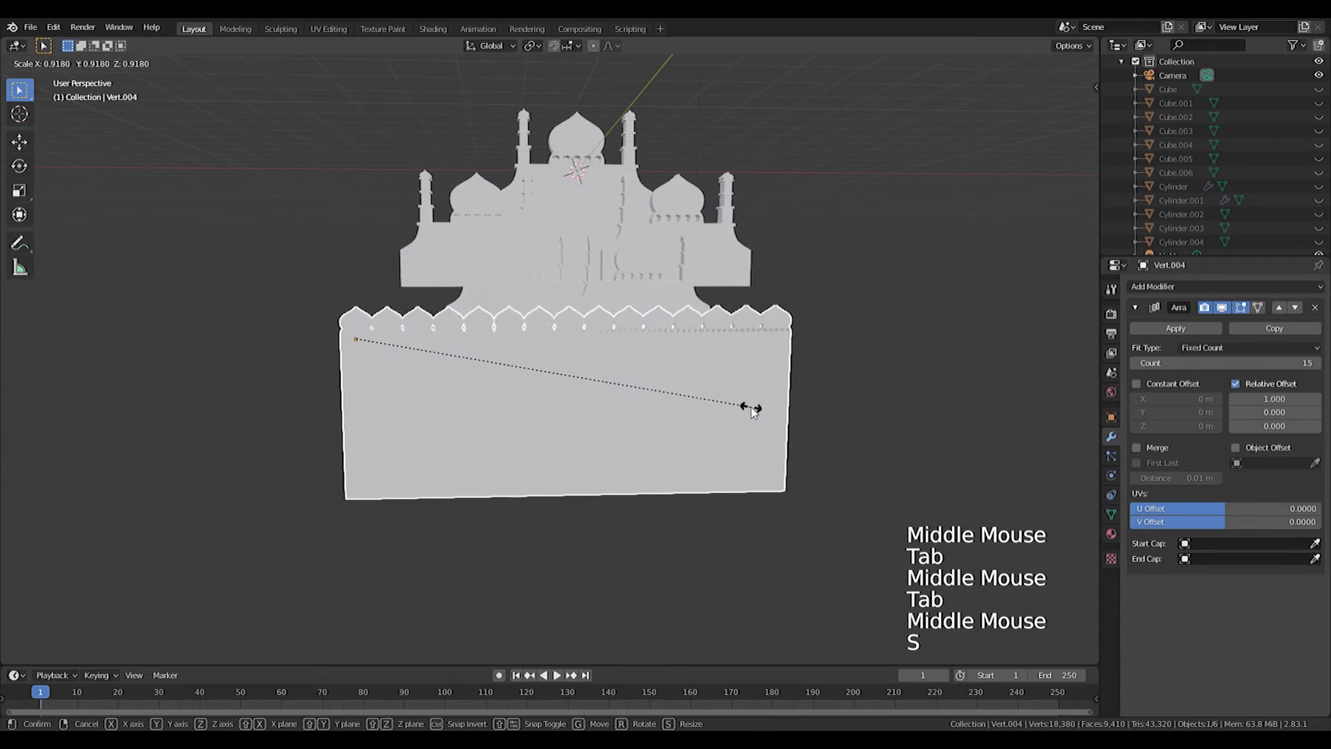
key(KP_1)
key(Tab)
key(s)
click(770, 412)
key(a)
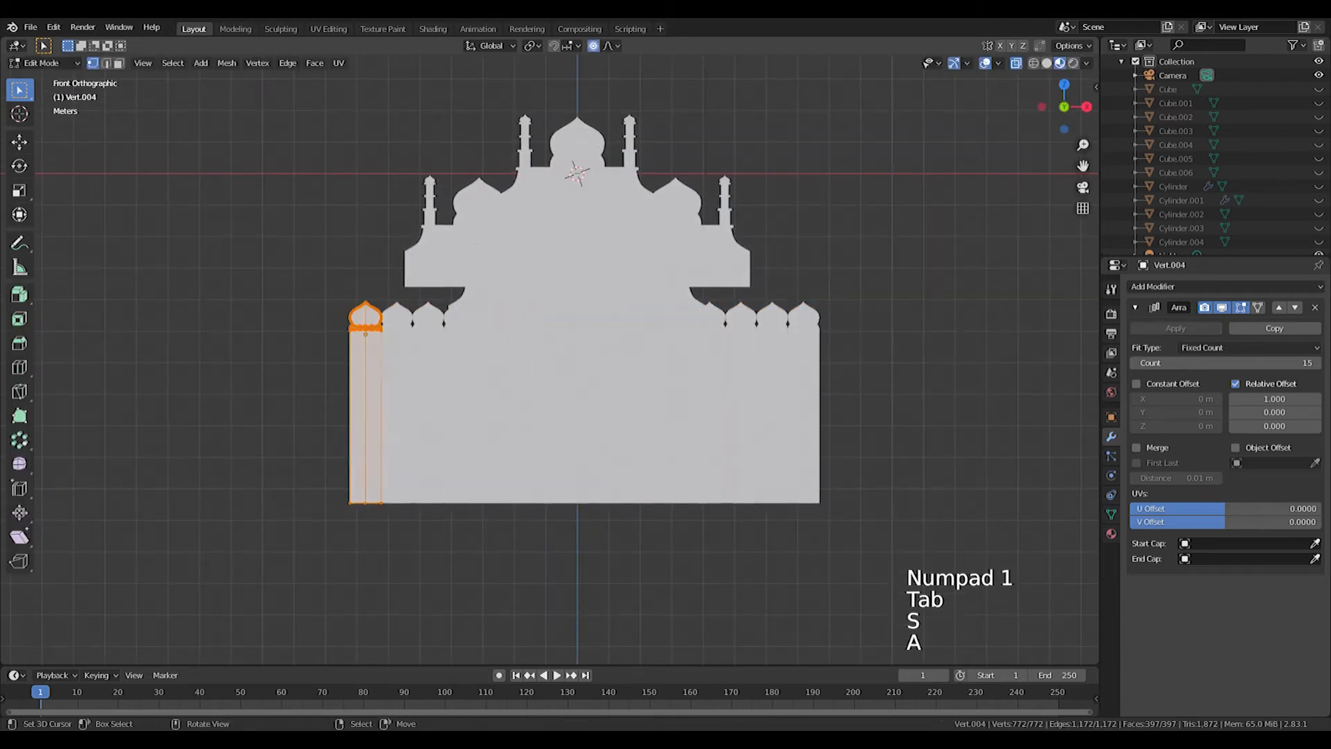
key(s)
click(771, 419)
Move the dome array along X in Object Mode to center it beneath the mosque
key(g)
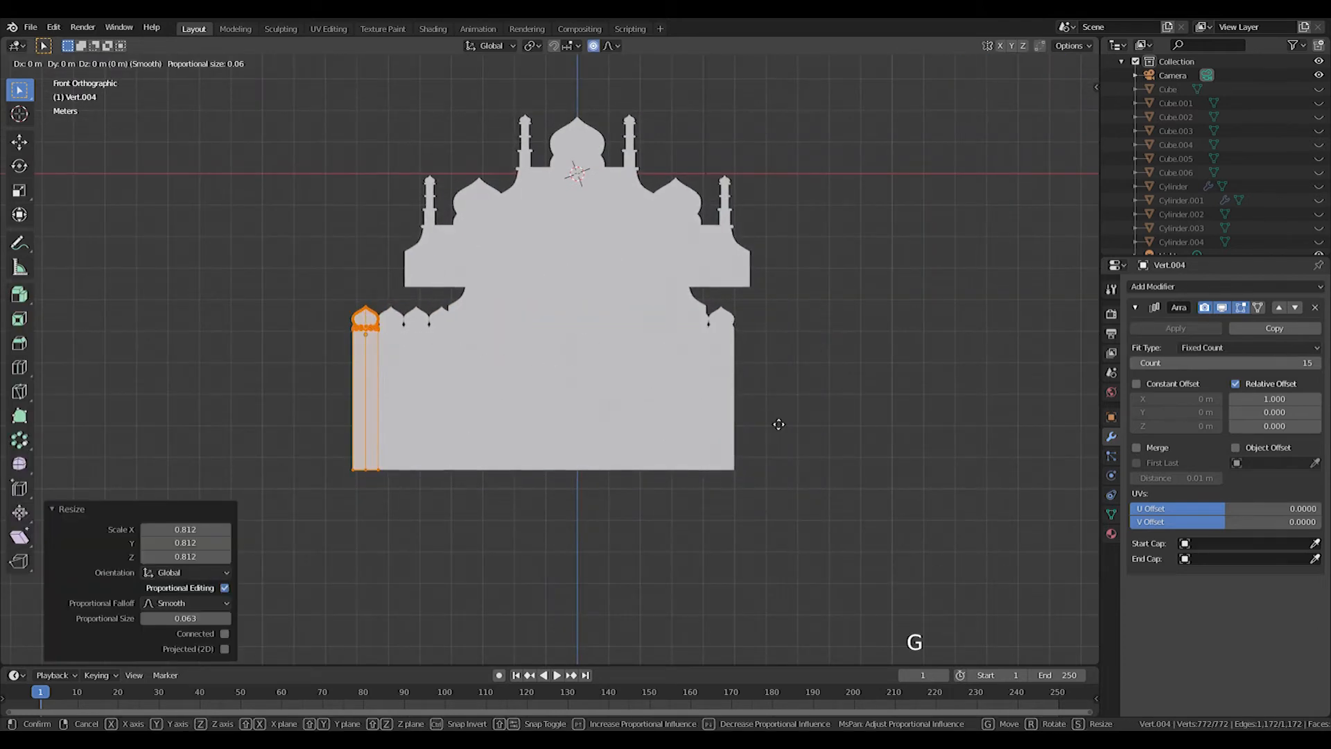
click(783, 425)
key(Tab)
key(g)
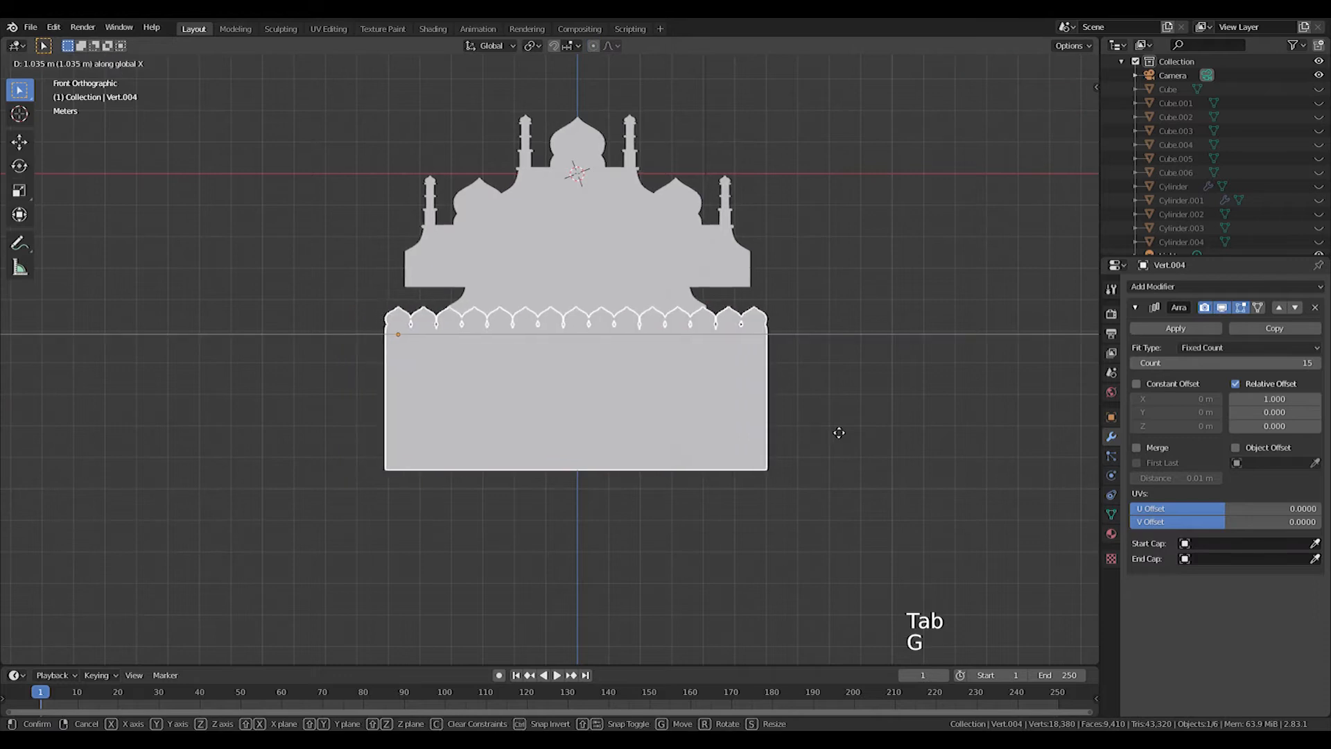
click(829, 434)
key(Tab)
click(530, 489)
key(g)
key(Tab)
Examine the depth spacing between the layered mosque pieces and the dome array from the side
middle_drag(535, 529, 777, 319)
scroll(590, 359, down, 2)
scroll(591, 360, down, 1)
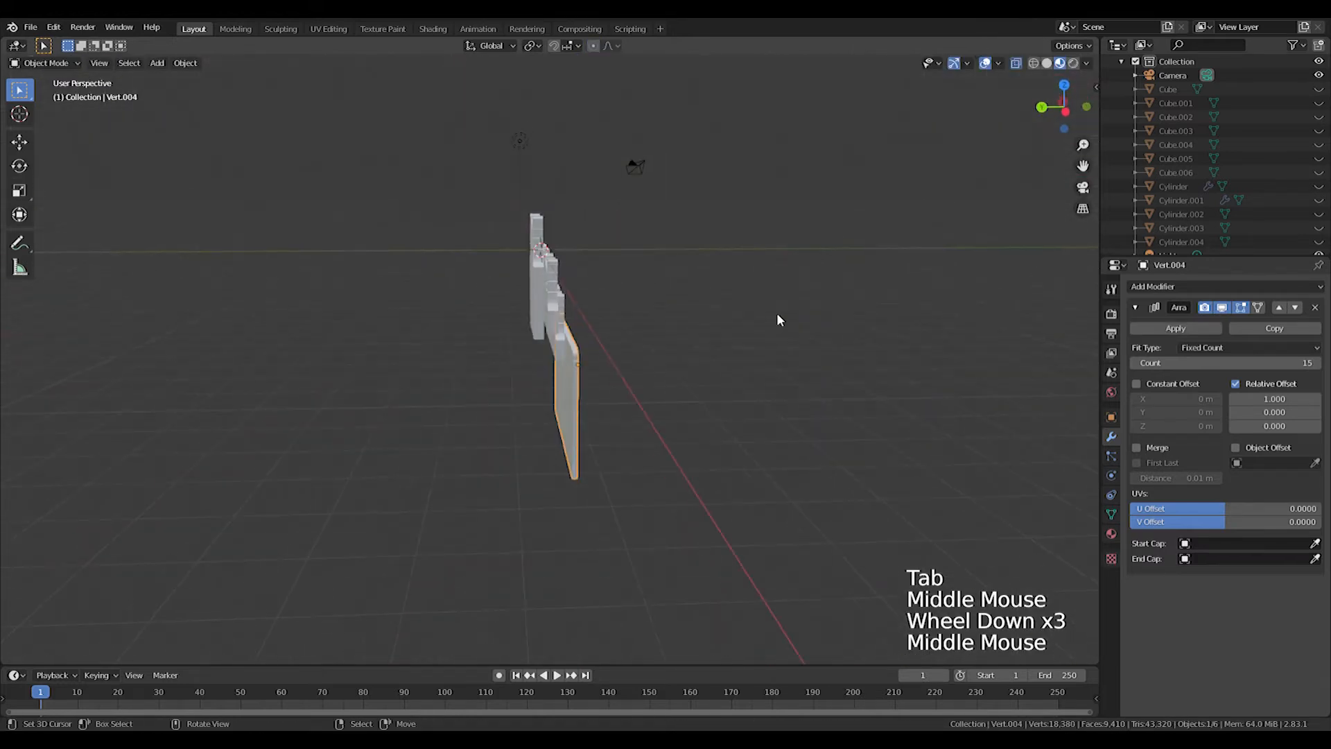
mouse_move(583, 261)
middle_down()
mouse_move(602, 243)
mouse_move(589, 226)
mouse_move(582, 242)
middle_up()
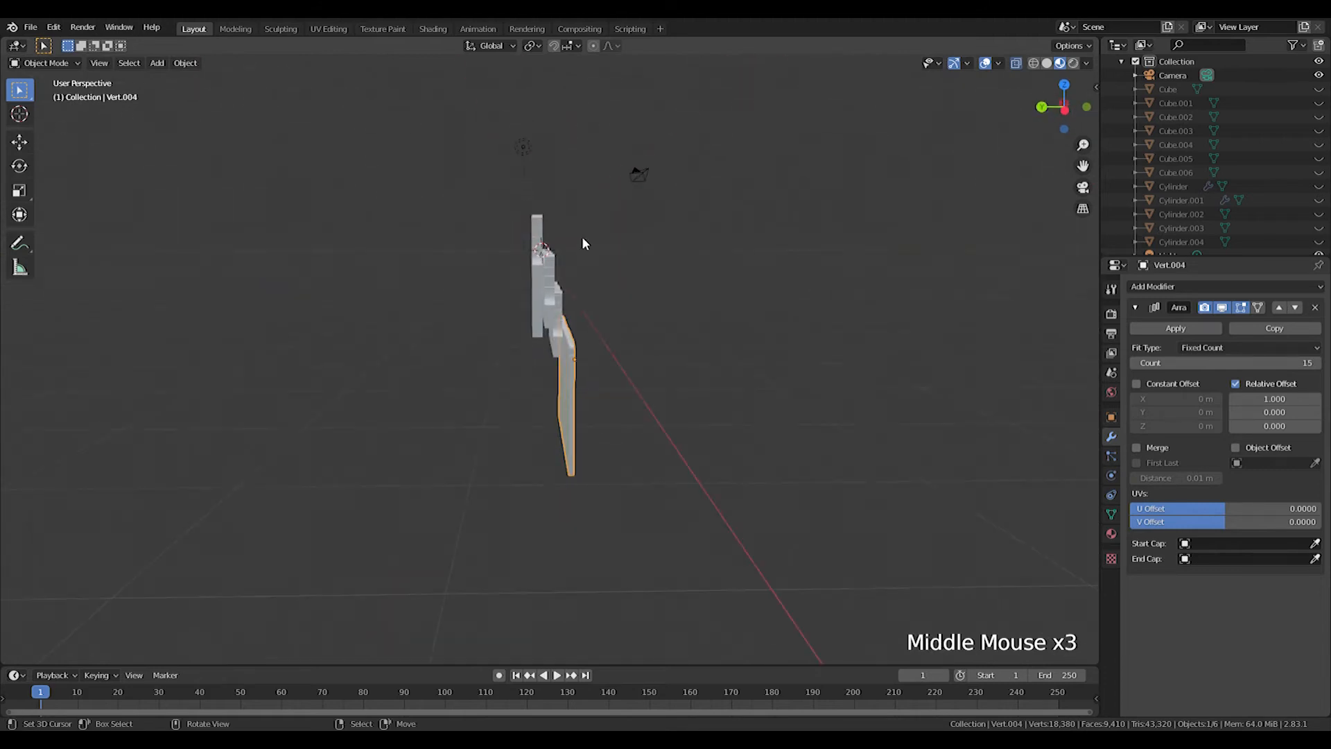
key(a)
key(a)
key(a)
key(c)
middle_drag(576, 351, 492, 342)
key(KP_3)
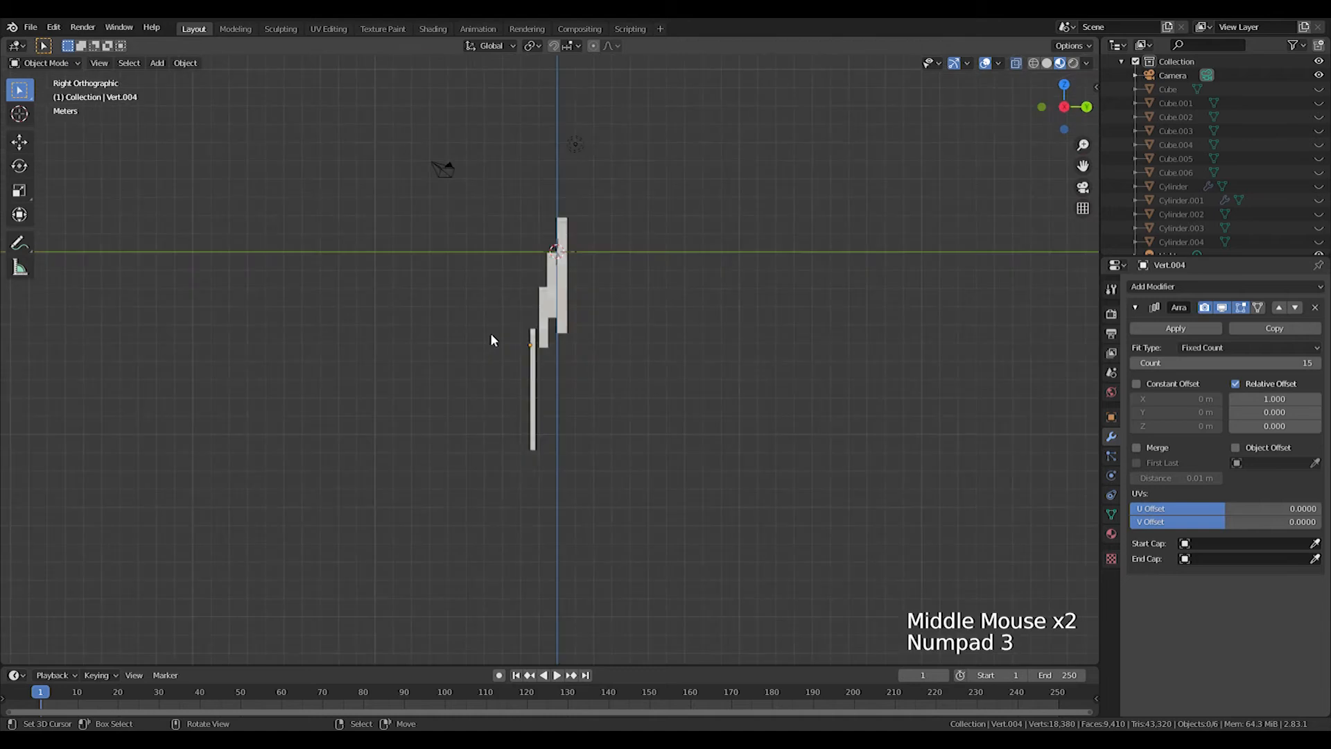
scroll(559, 362, up, 5)
key(g)
key(x)
key(g)
key(y)
key(x)
key(g)
key(x)
key(g)
key(y)
key(x)
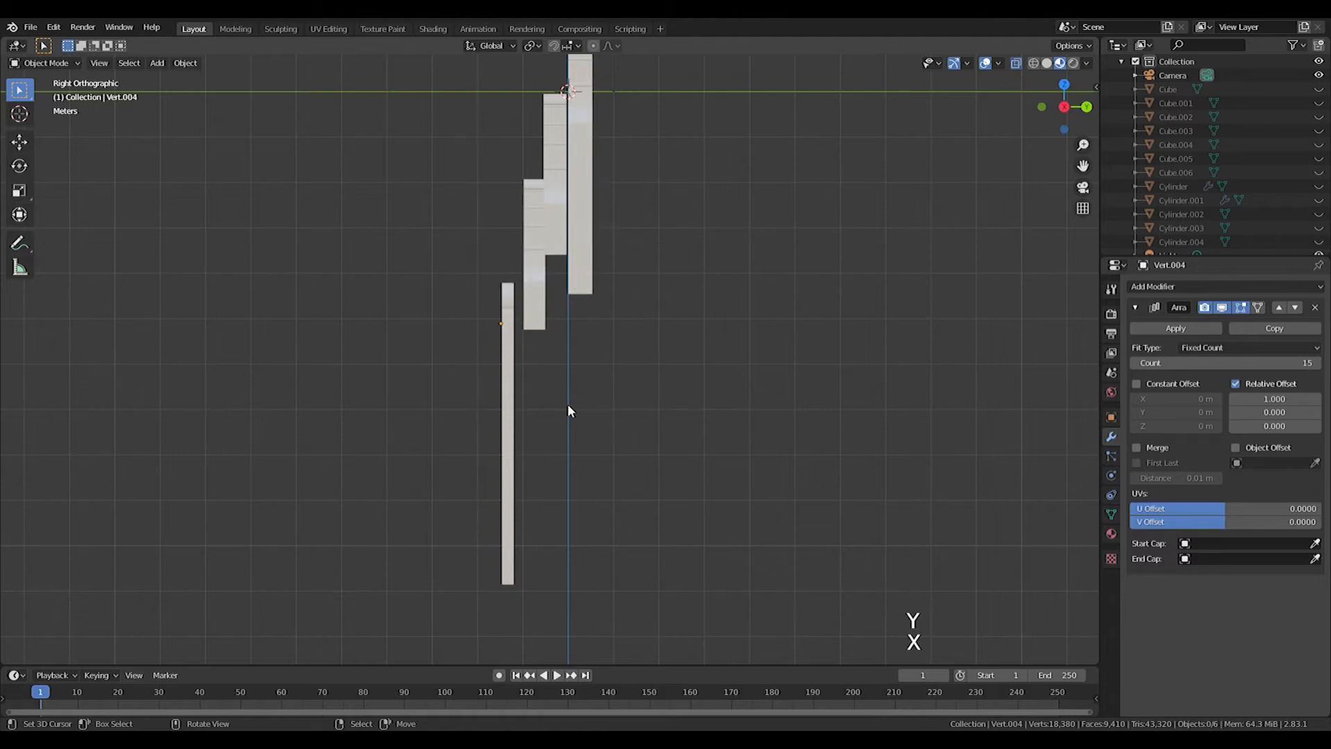
key(x)
Select the dome array and move it about 0.231 m along Y, up against the mosque layer behind it
right_click(517, 368)
right_click(516, 368)
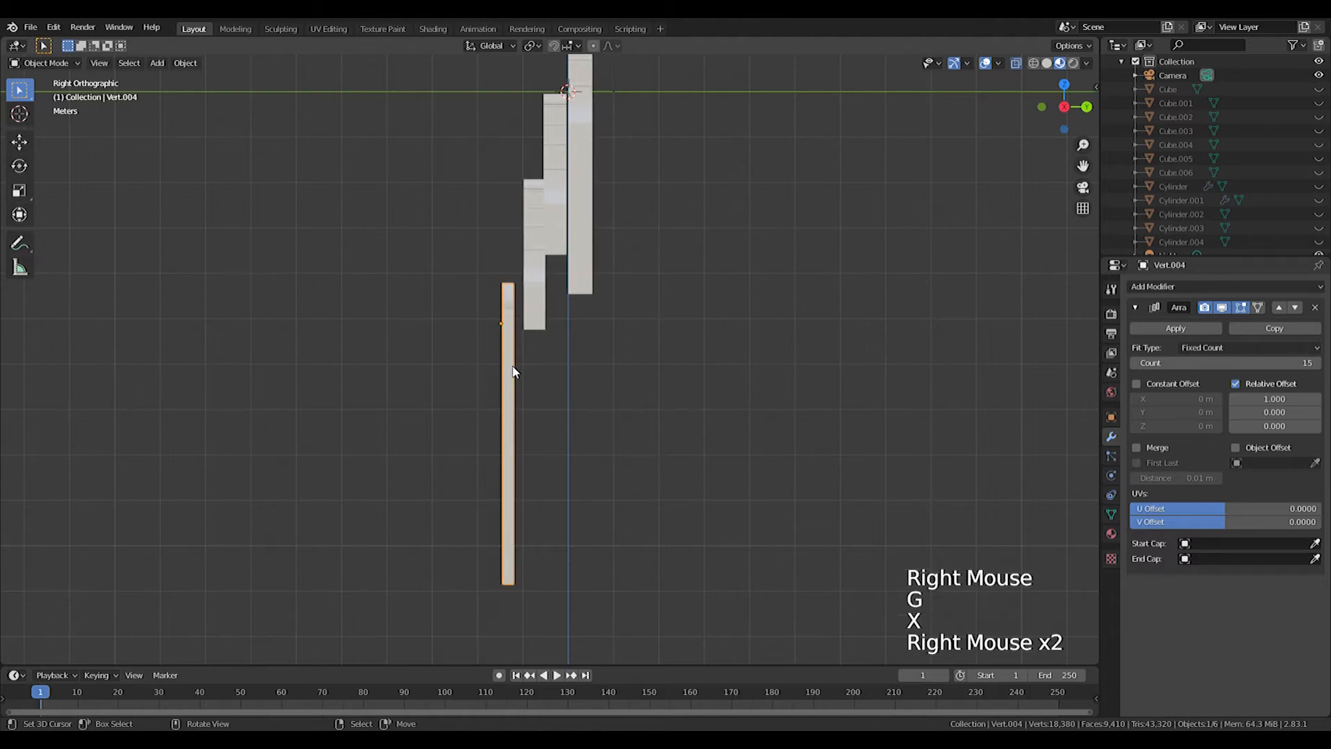
key(g)
key(g)
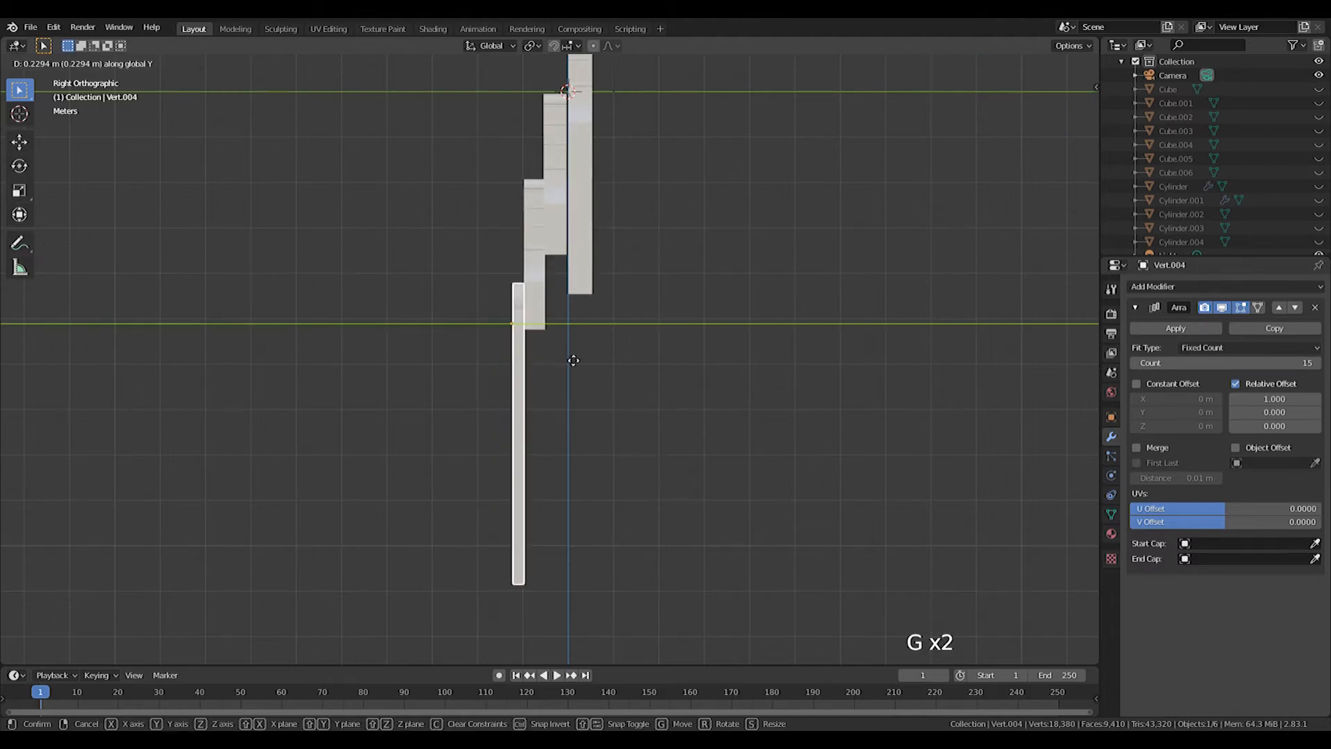
click(591, 368)
scroll(513, 326, down, 5)
middle_drag(591, 368, 614, 330)
key(KP_1)
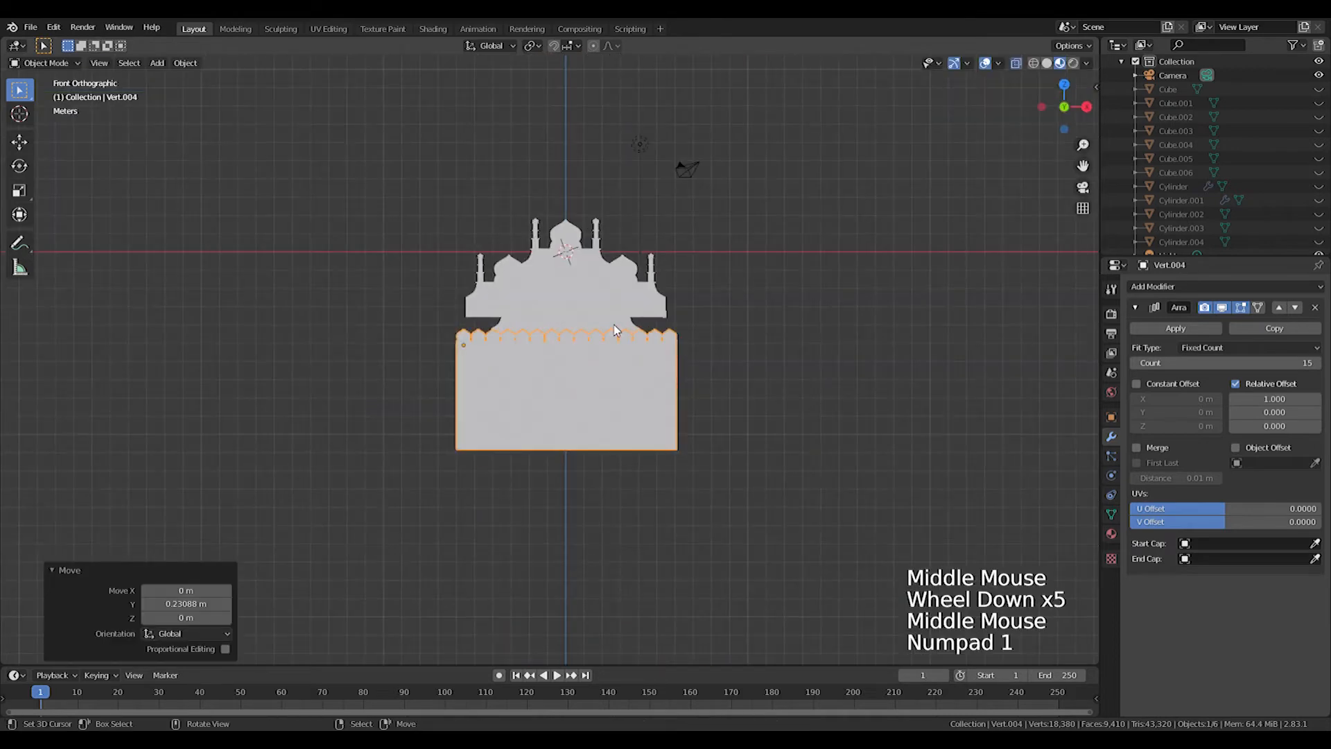
Circle-select the mosque silhouettes and add a Plain Axes empty at the 3D cursor
key(c)
drag(567, 284, 592, 314)
right_click(603, 315)
middle_drag(735, 308, 526, 321)
key(shift+a)
mouse_move(493, 459)
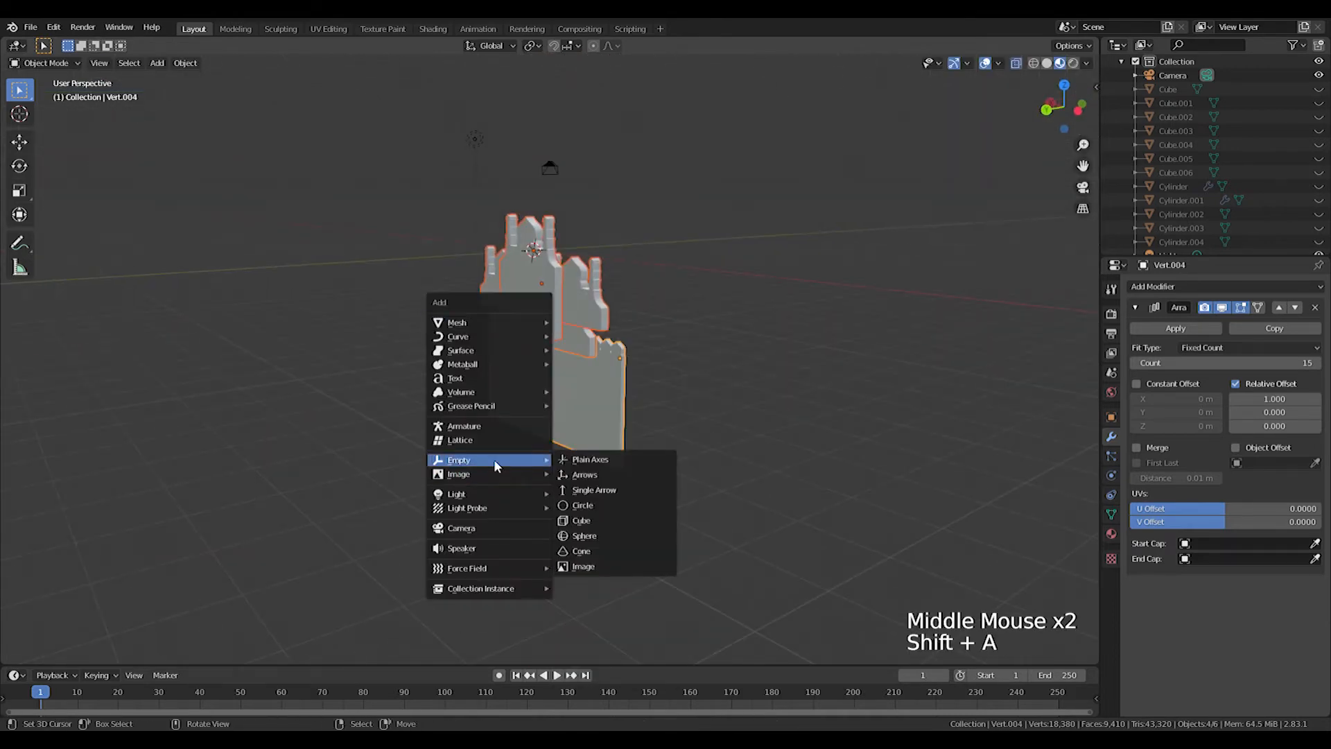
click(617, 455)
Scale the empty to about 4.81 and move it about 0.583 m along Y, behind the mosque layers
middle_drag(728, 167, 693, 274)
scroll(693, 273, up, 2)
key(s)
click(885, 347)
key(g)
key(y)
click(876, 356)
key(s)
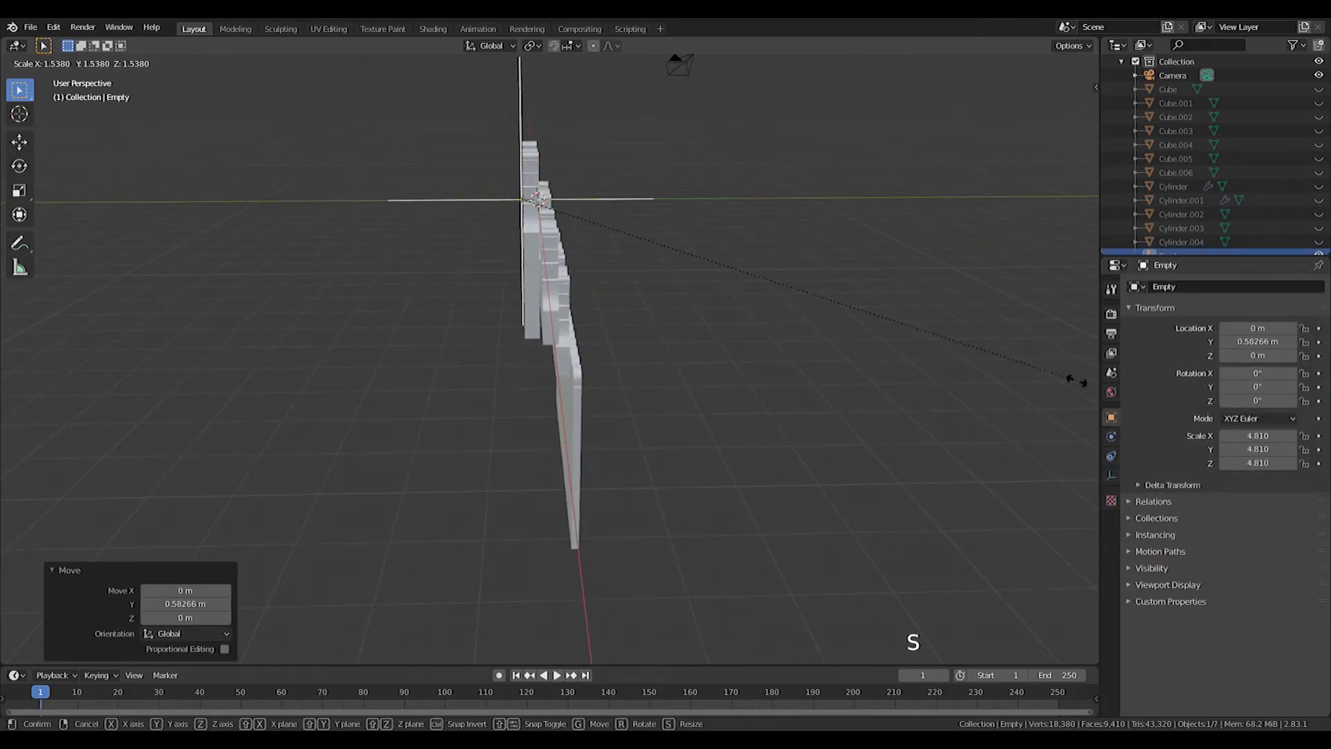
click(1078, 381)
Select all mosque layers and the dome array with the empty as active object, and parent them to the empty
middle_drag(513, 270, 544, 273)
right_click(604, 350)
key(ctrl+z)
key(ctrl+z)
middle_drag(624, 316, 527, 139)
key(shift+ctrl+z)
shift+right_click(591, 331)
shift+right_click(515, 101)
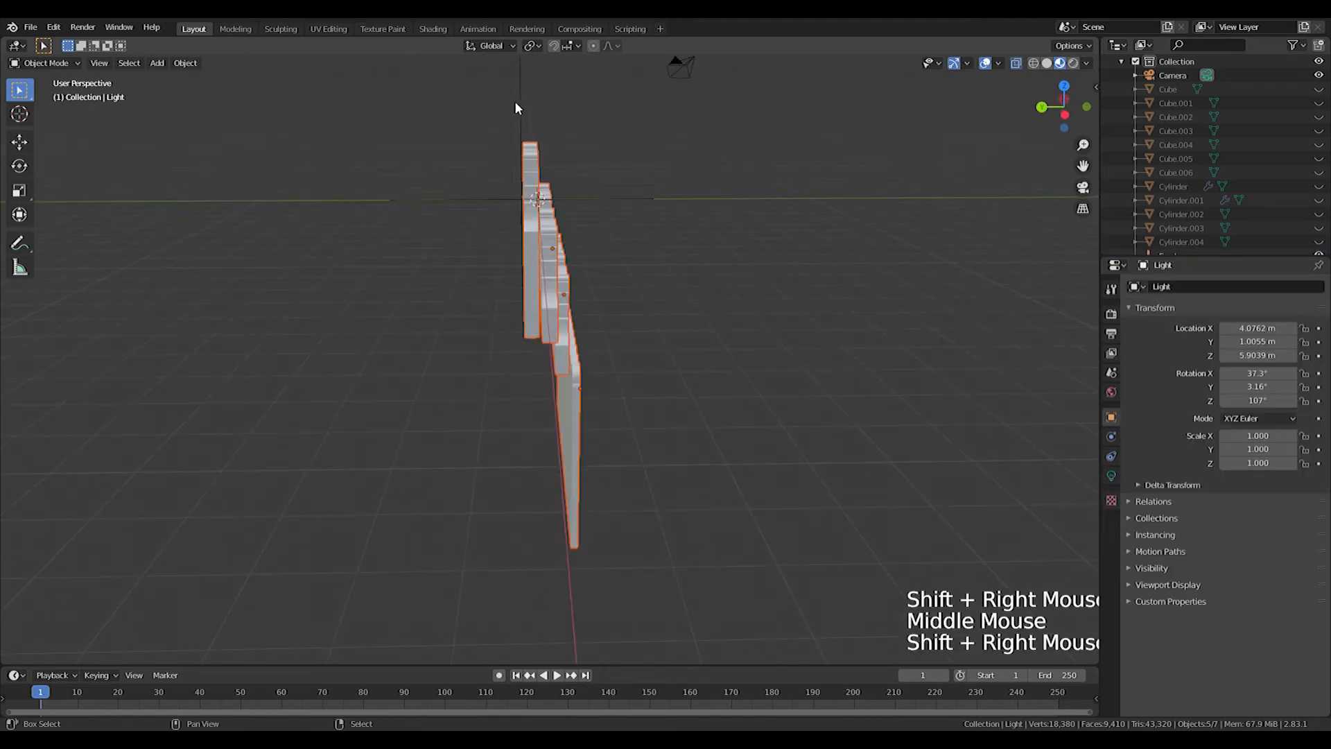
scroll(649, 204, down, 5)
key(ctrl+z)
key(ctrl+z)
key(ctrl+z)
shift+right_click(584, 288)
scroll(584, 288, up, 5)
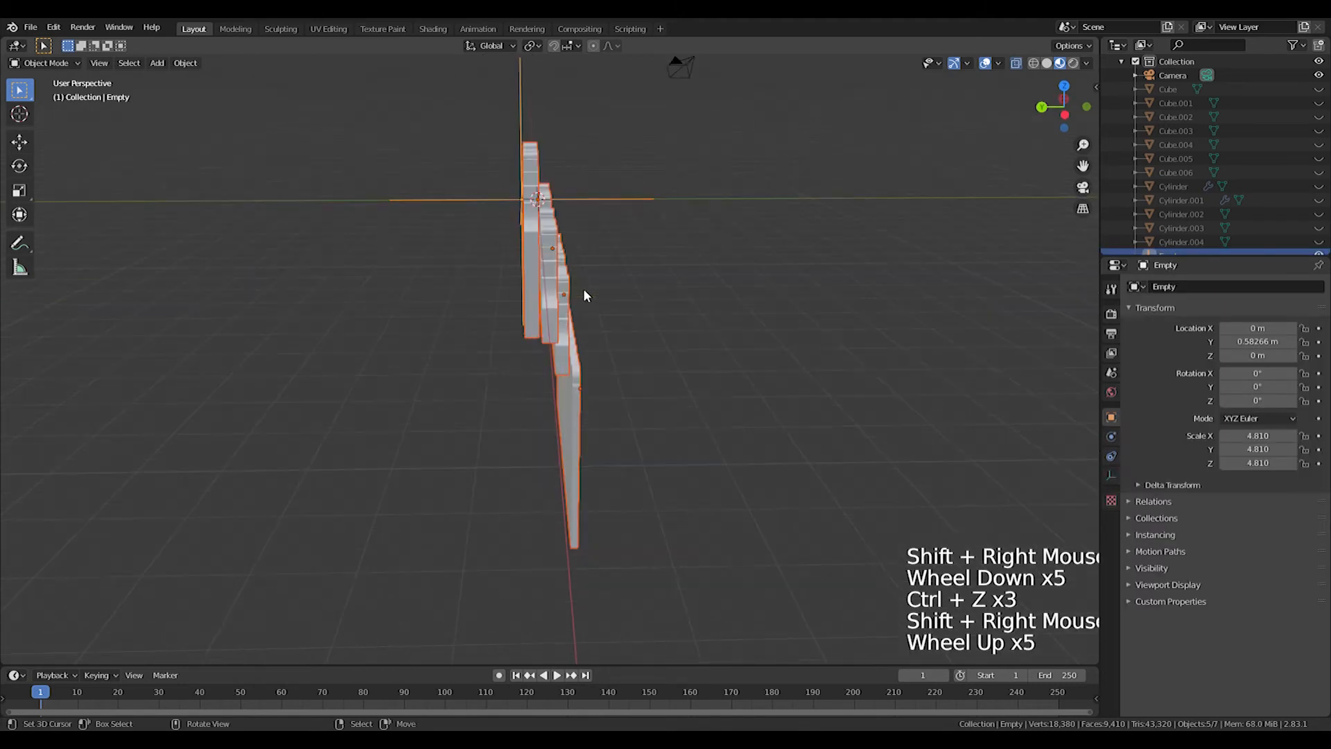
key(Menu)
key(ctrl+p)
click(626, 316)
Select the empty and try moving and scaling it together with its parented pieces
right_click(522, 125)
key(g)
scroll(754, 267, down, 2)
middle_drag(657, 261, 691, 388)
key(s)
click(763, 284)
Move the empty with its parented mosque pieces along Y to a location of about 6.535 m
key(KP_1)
scroll(764, 284, up, 3)
scroll(662, 294, down, 2)
key(g)
key(x)
key(y)
click(529, 305)
middle_drag(692, 307, 572, 284)
Circle-select the mosque pieces and the empty, and hide them all
key(h)
key(ctrl+z)
key(c)
click(444, 286)
key(h)
Add a plane at the world origin in front view and rotate it 90° around X so it stands upright
key(KP_1)
scroll(636, 170, up, 4)
shift+scroll(636, 170, up, 1)
scroll(597, 277, up, 3)
shift+middle_drag(637, 171, 523, 445)
key(shift+a)
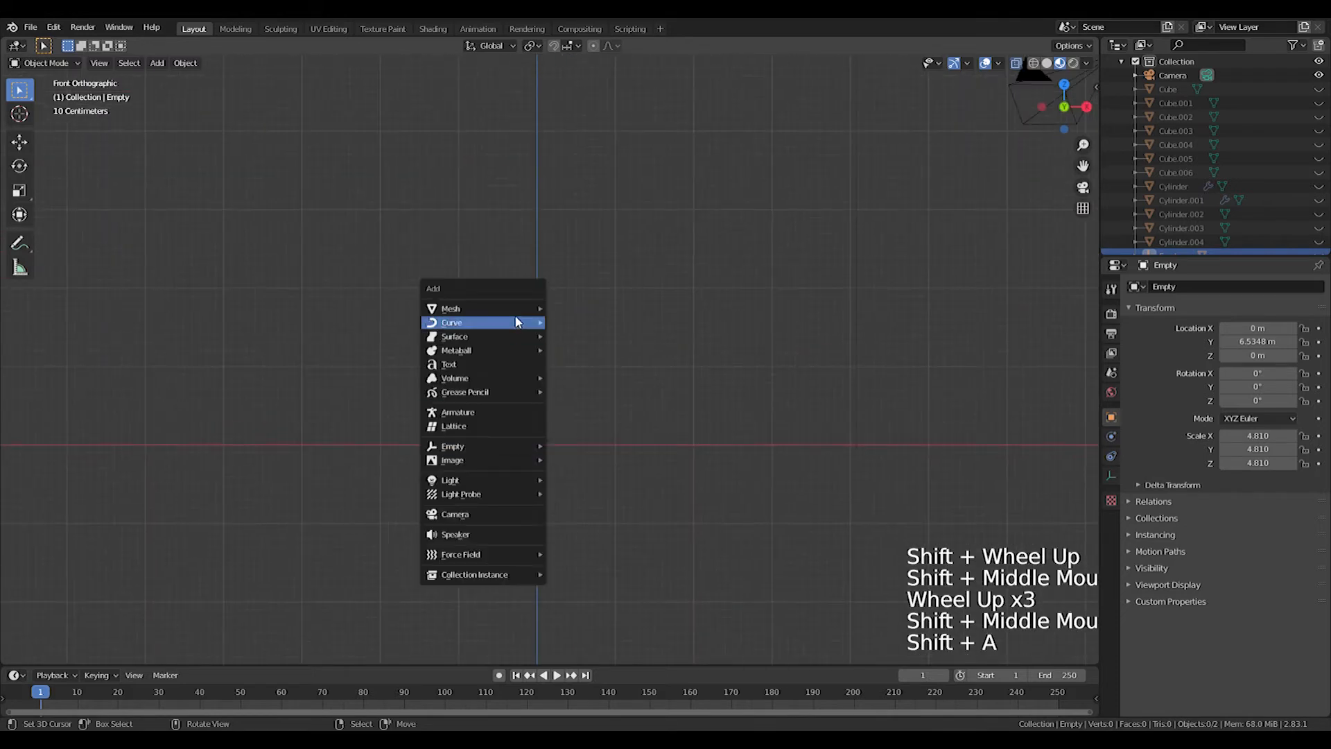
mouse_move(517, 308)
click(593, 307)
scroll(593, 306, down, 1)
key(r)
key(x)
key(9)
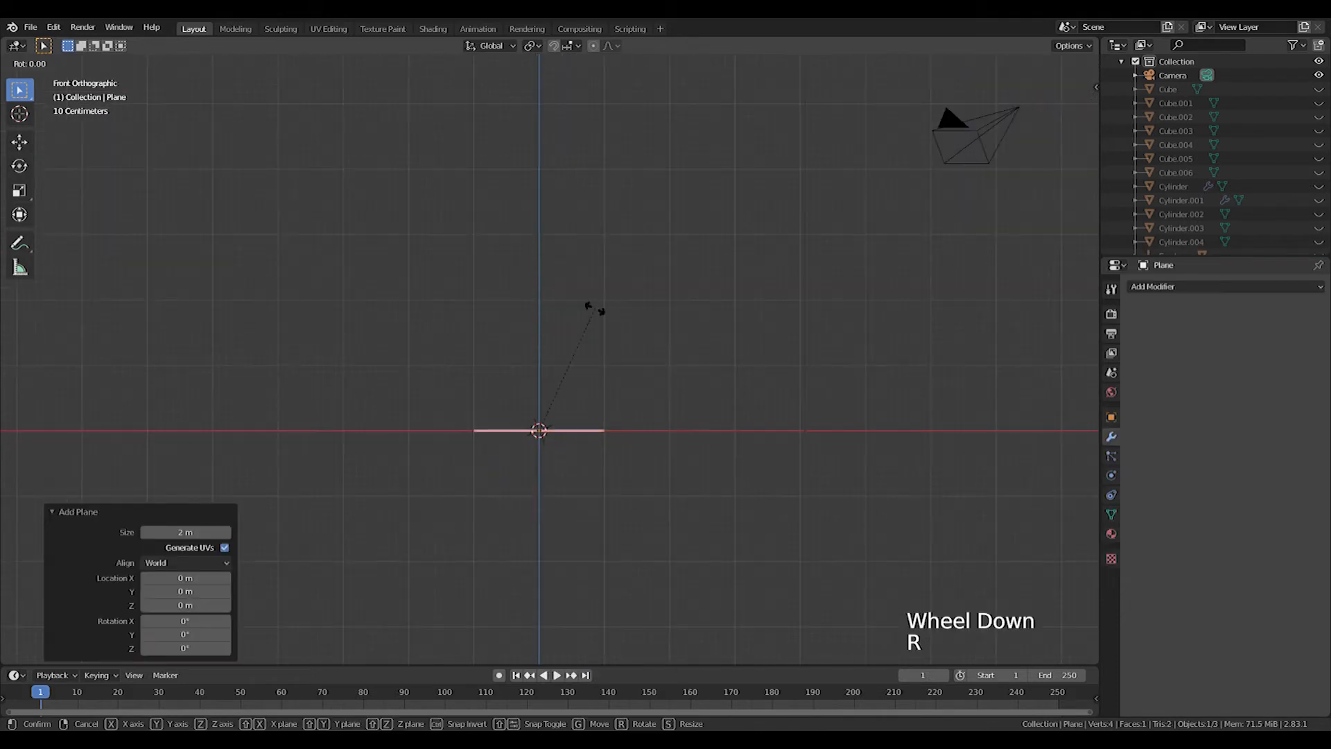
key(0)
key(Return)
Set the plane's scale to 1.920 in X and 1.080 in Y to give it a widescreen shape
click(1163, 288)
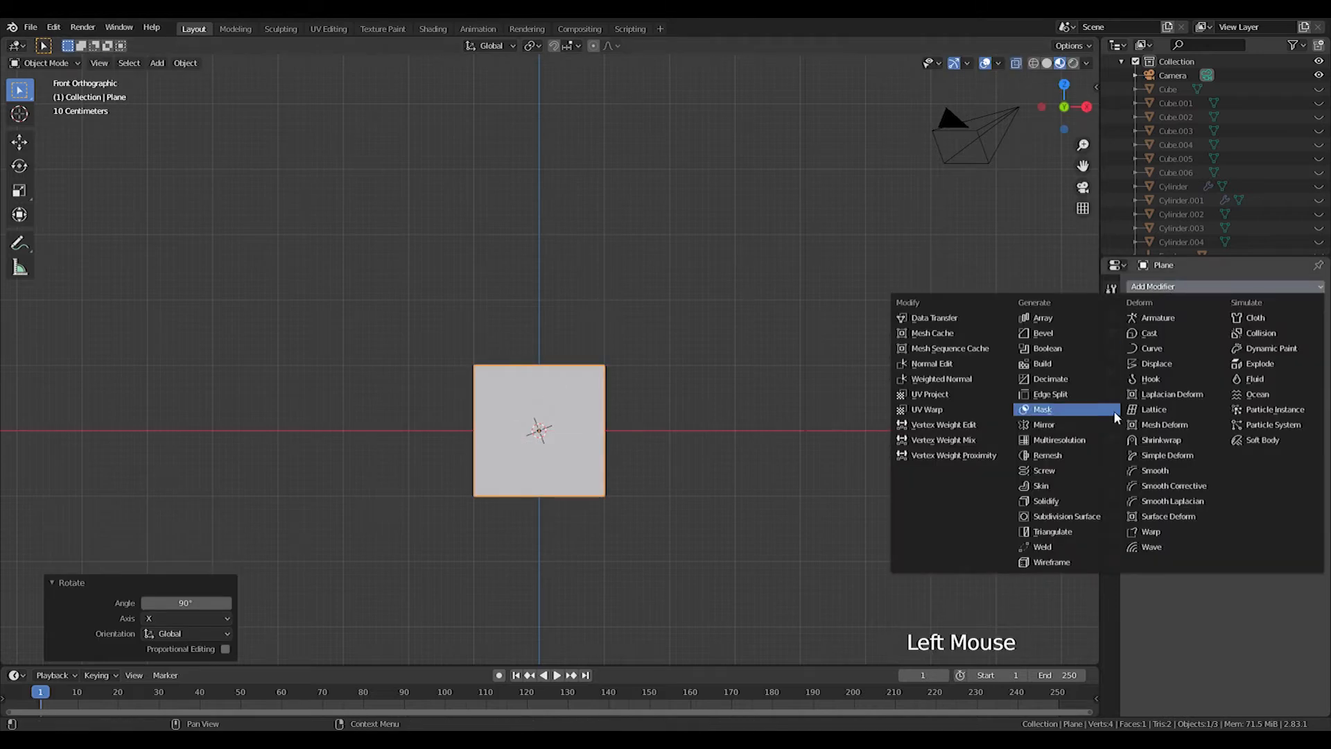
click(1253, 619)
click(1111, 417)
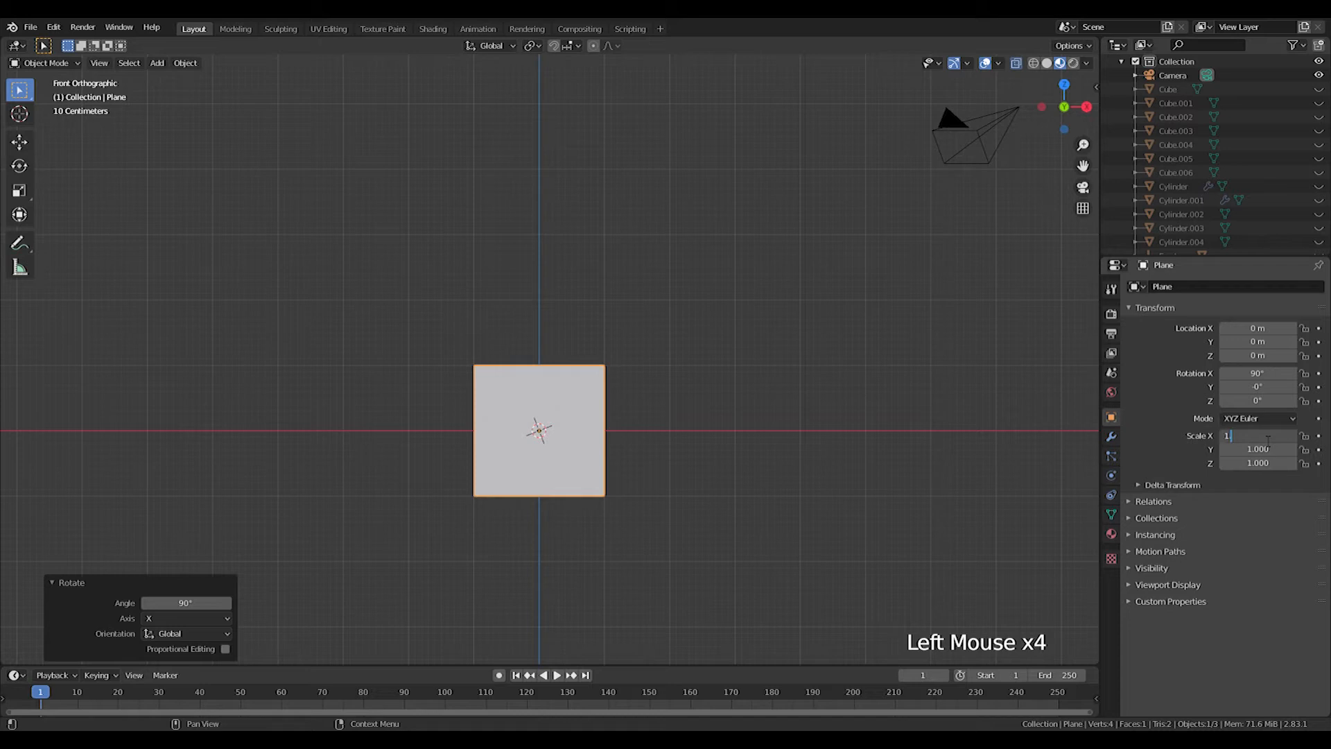
key(Tab)
text(1.08)
key(Return)
scroll(618, 431, up, 1)
shift+middle_drag(618, 431, 675, 309)
scroll(674, 309, up, 1)
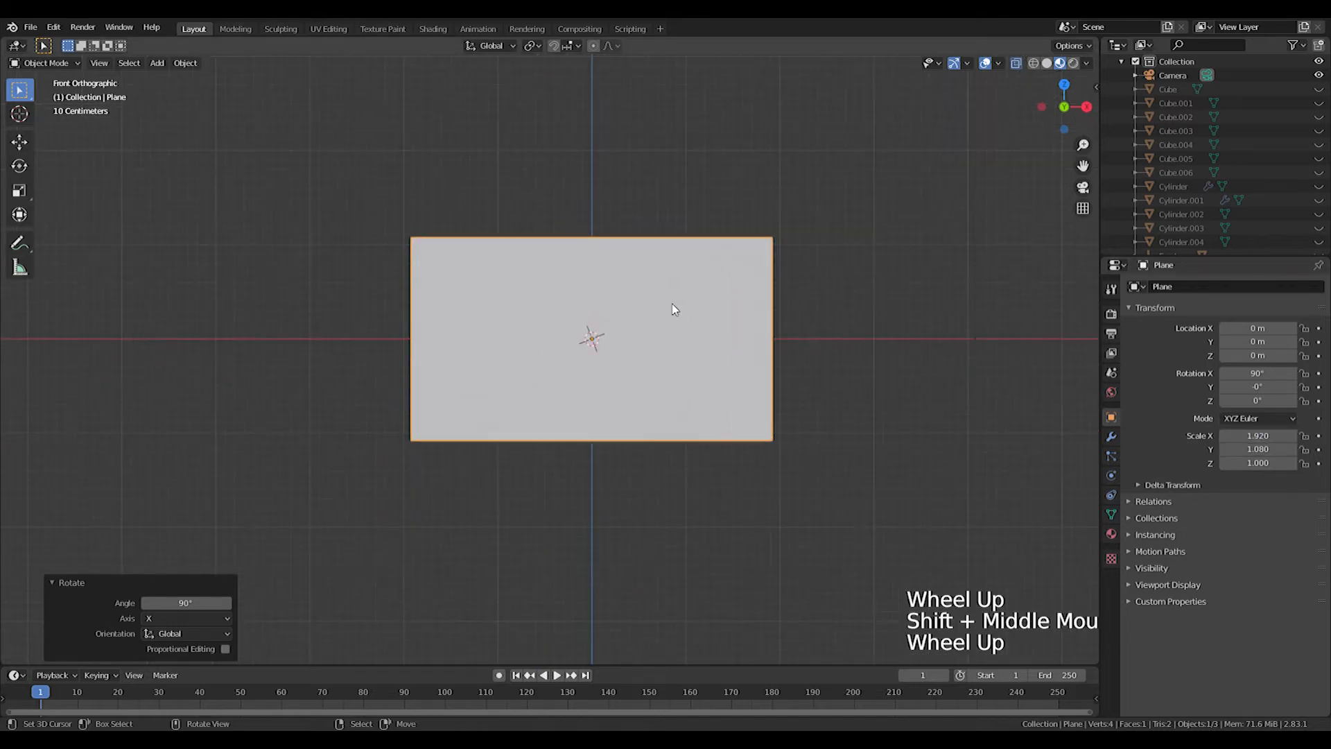
Place the camera at location 0, 0, 0 with a rotation of 90° in X and 0° in Y and Z
scroll(675, 310, down, 3)
right_click(919, 121)
click(1278, 373)
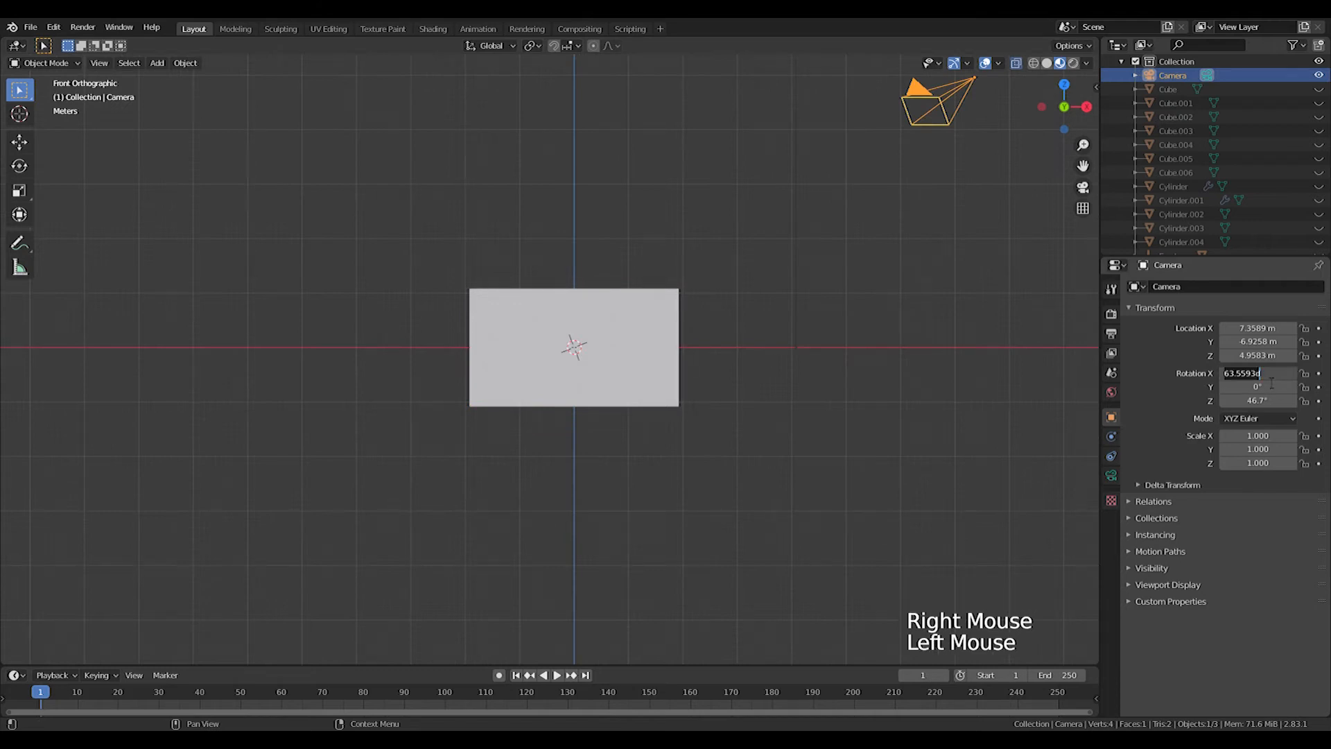
click(1258, 329)
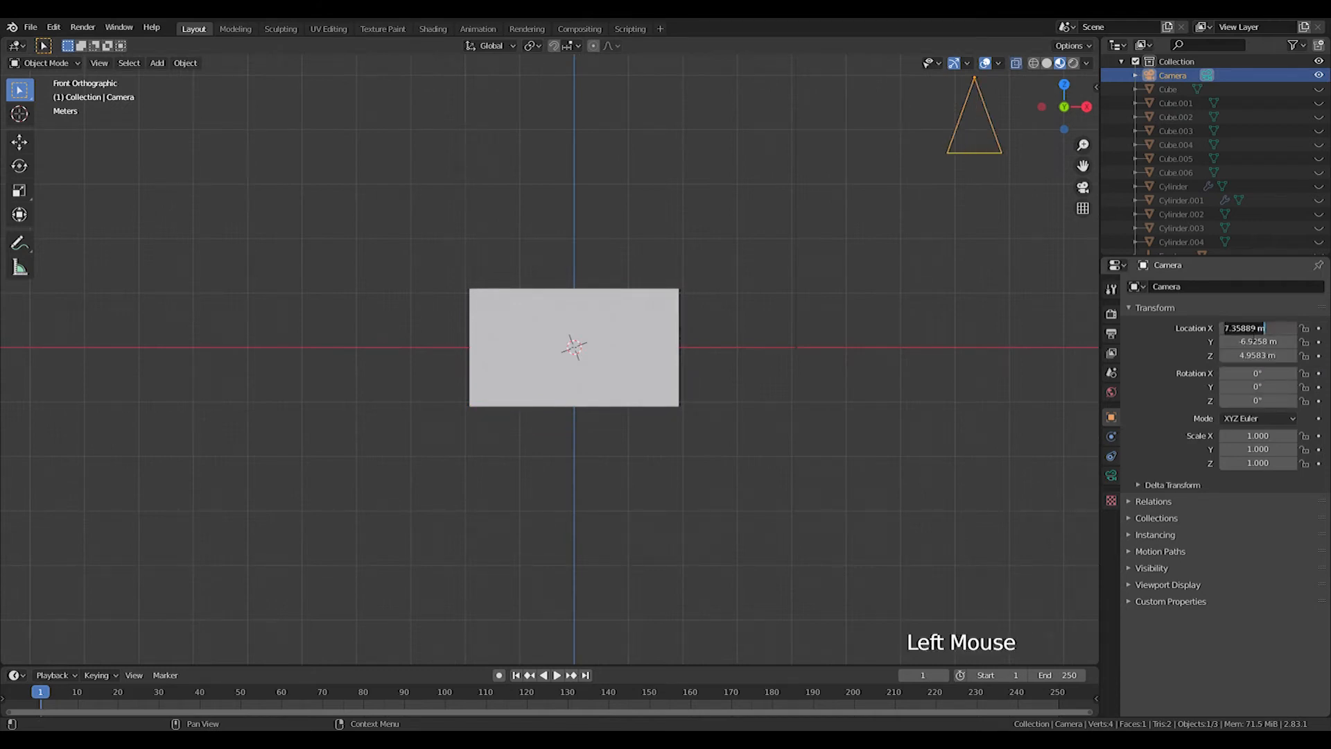
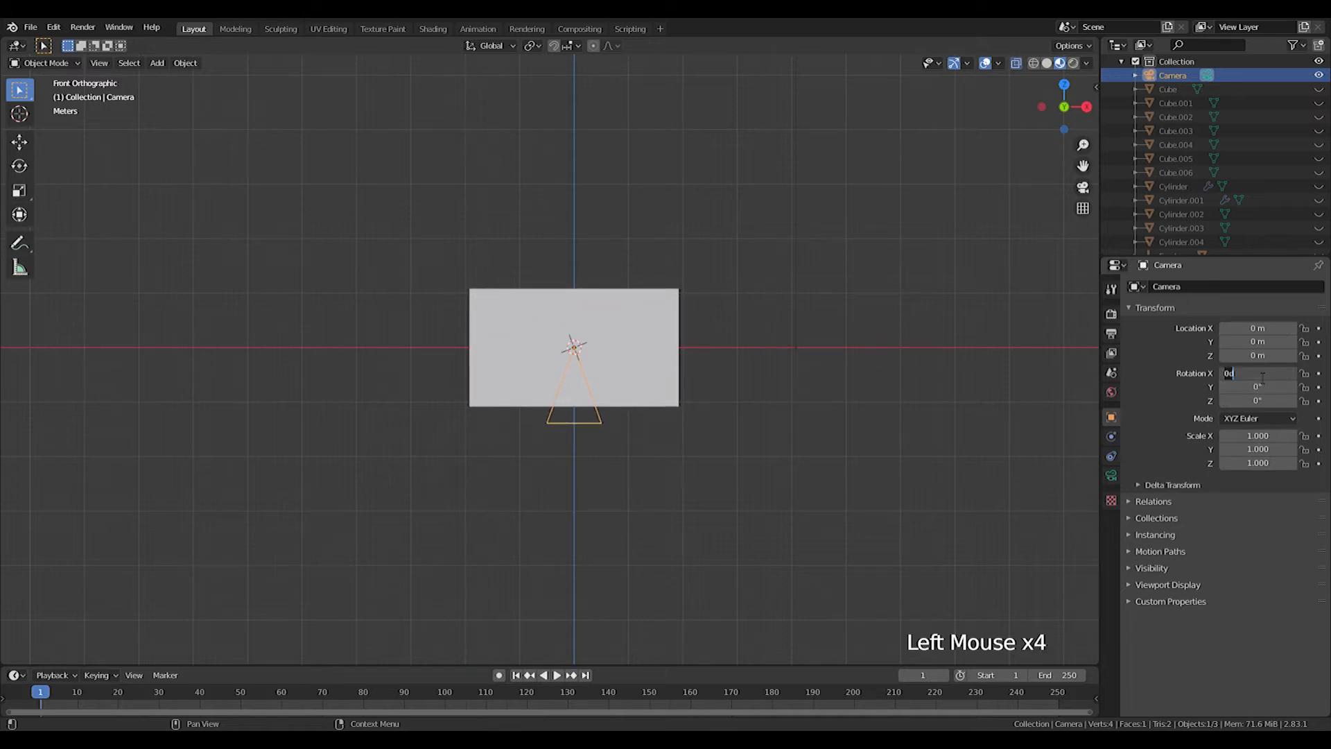
In camera view, move the camera back along Y to about -5.3 m so the plane fills the frame
key(KP_0)
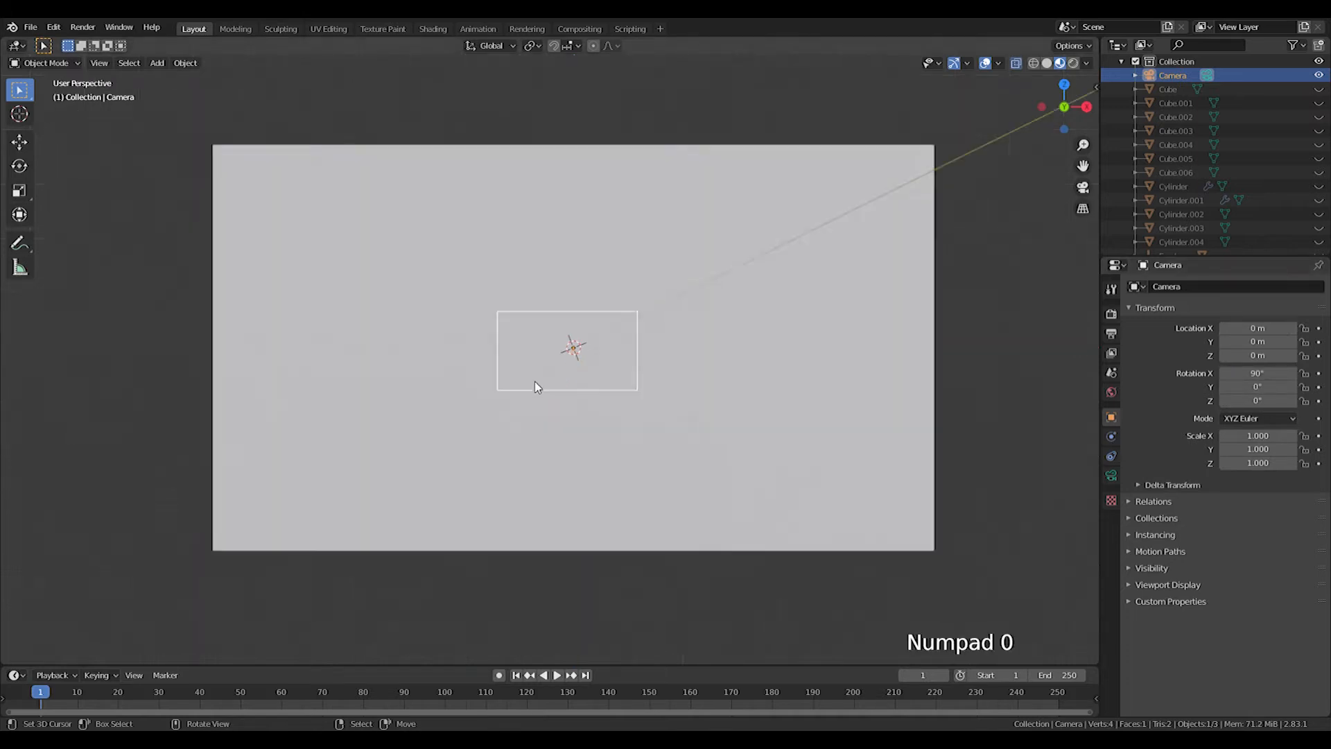
key(g)
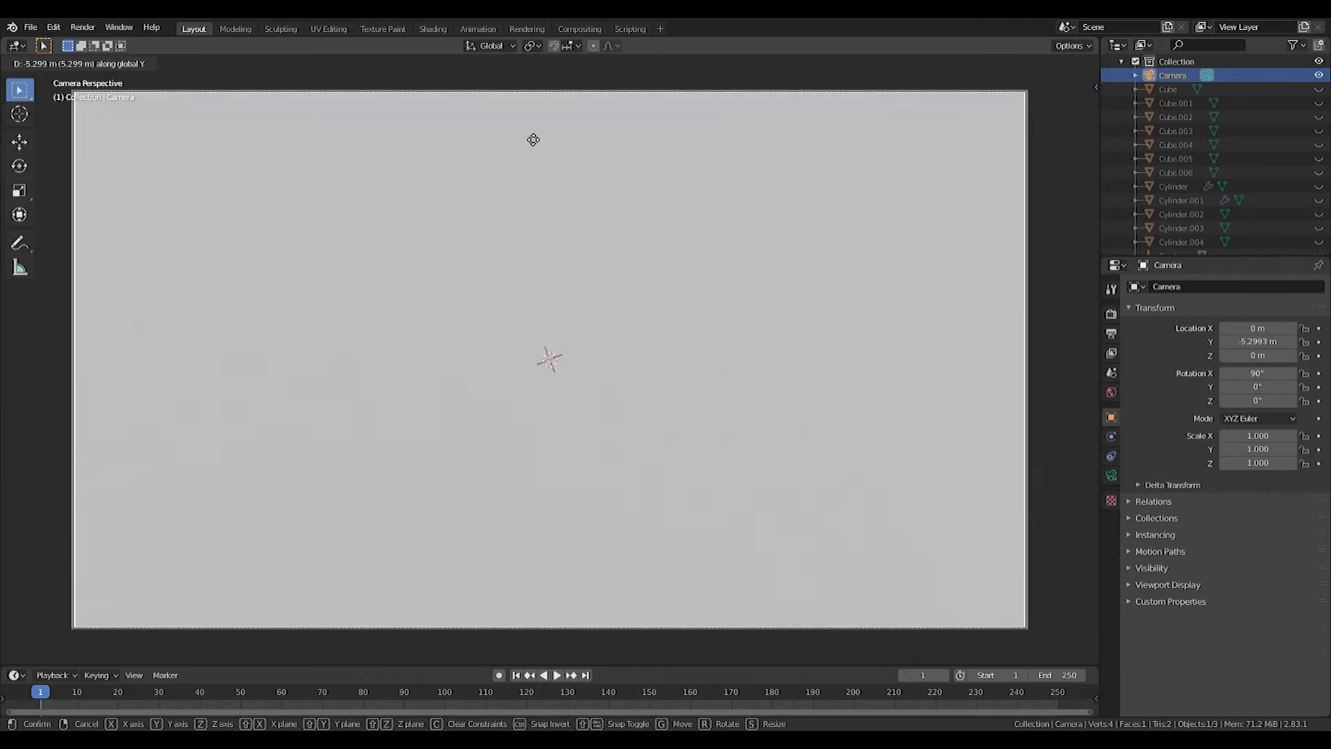
click(535, 137)
Select the plane and give it a new material
scroll(630, 180, down, 4)
shift+middle_drag(774, 351, 771, 403)
right_click(693, 378)
key(shift+a)
mouse_move(773, 398)
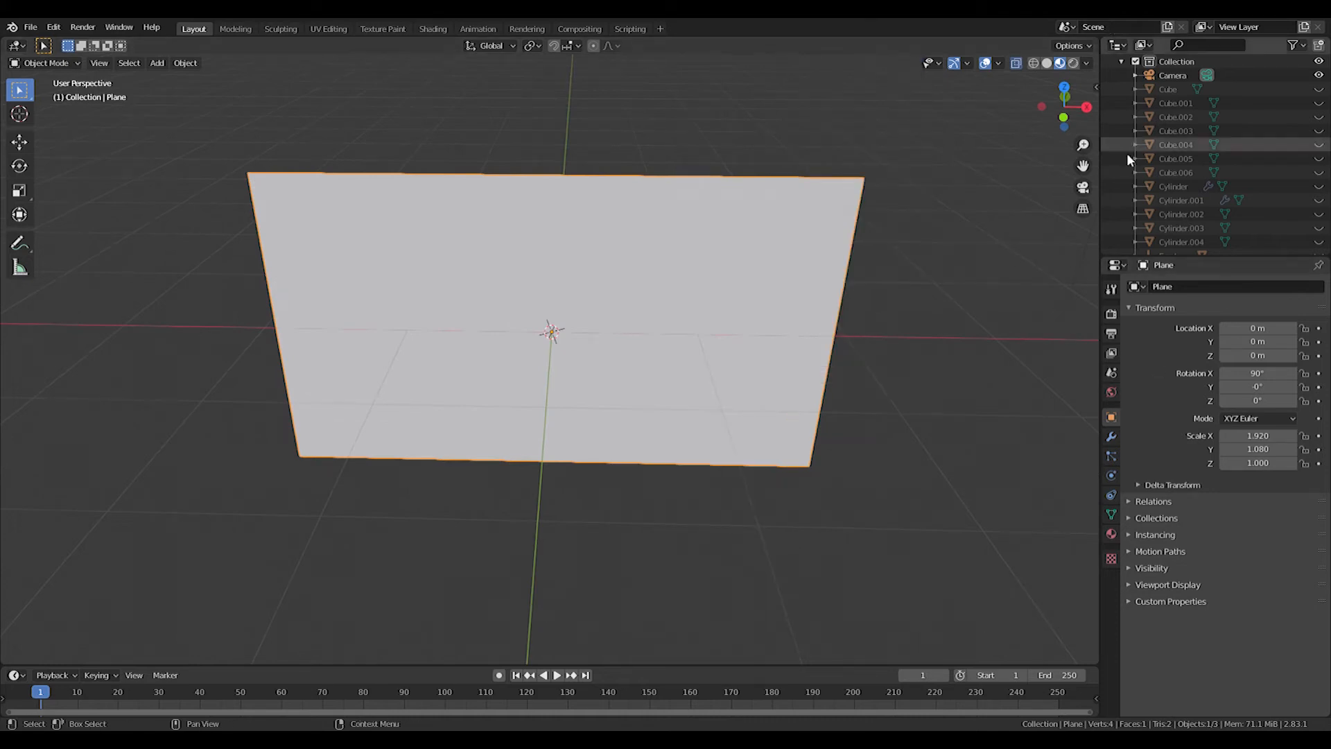
click(1111, 533)
click(1183, 344)
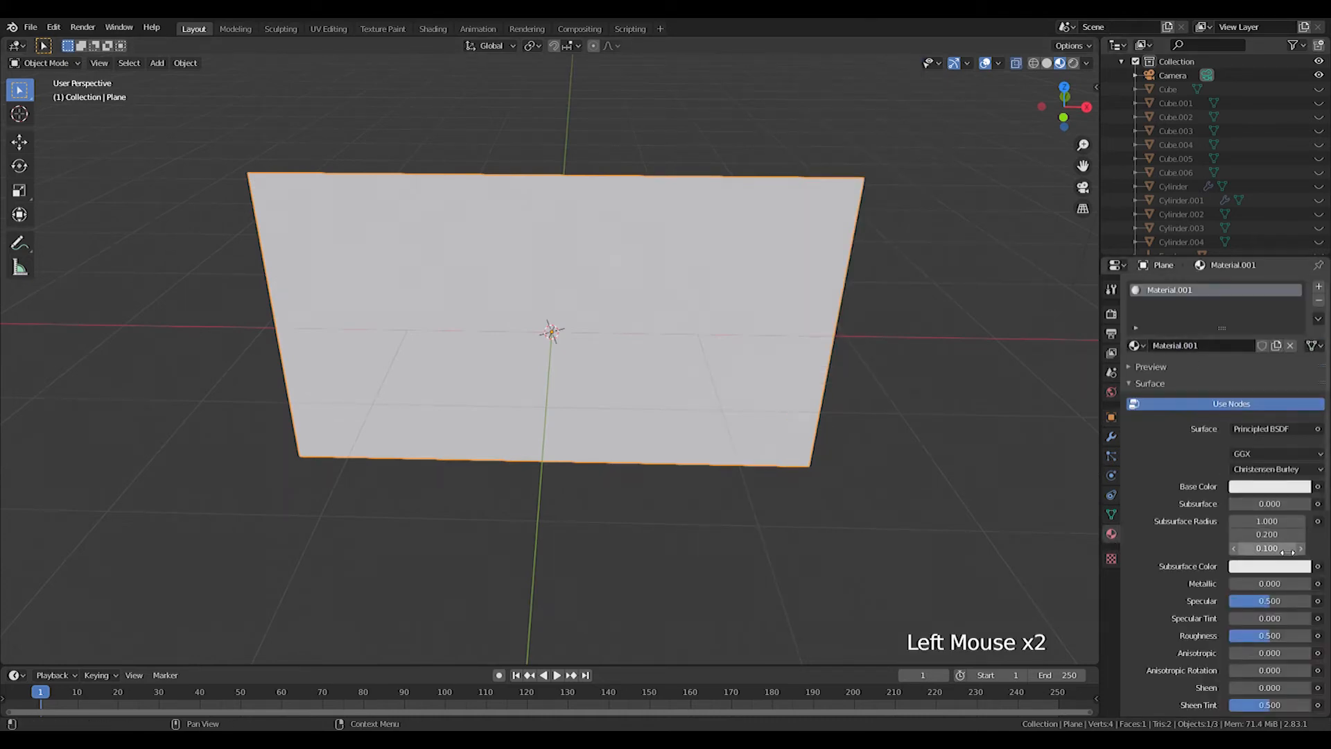
Split the 3D viewport vertically and turn the new area into a Shader Editor
drag(1094, 43, 615, 69)
click(631, 47)
click(659, 112)
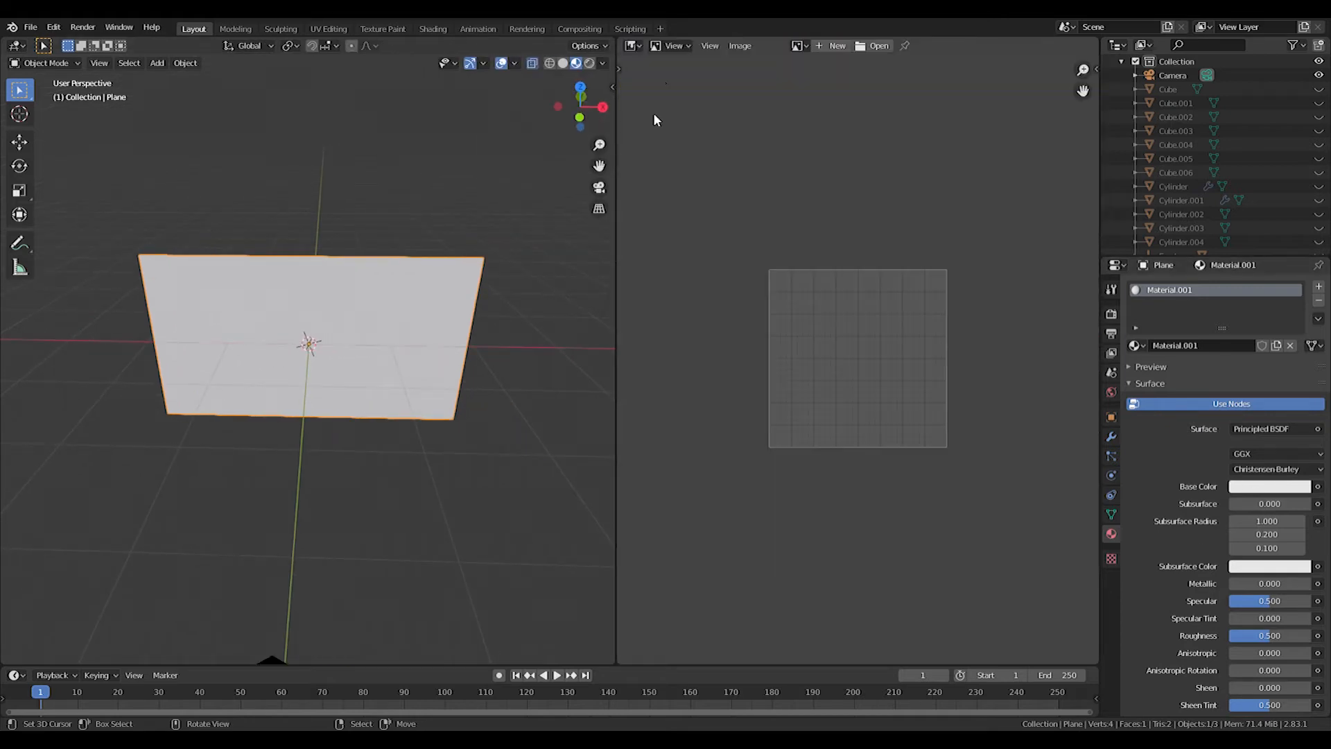
click(655, 46)
click(676, 140)
Delete the plane material's Principled BSDF node and add an Image Texture node in its place
click(760, 277)
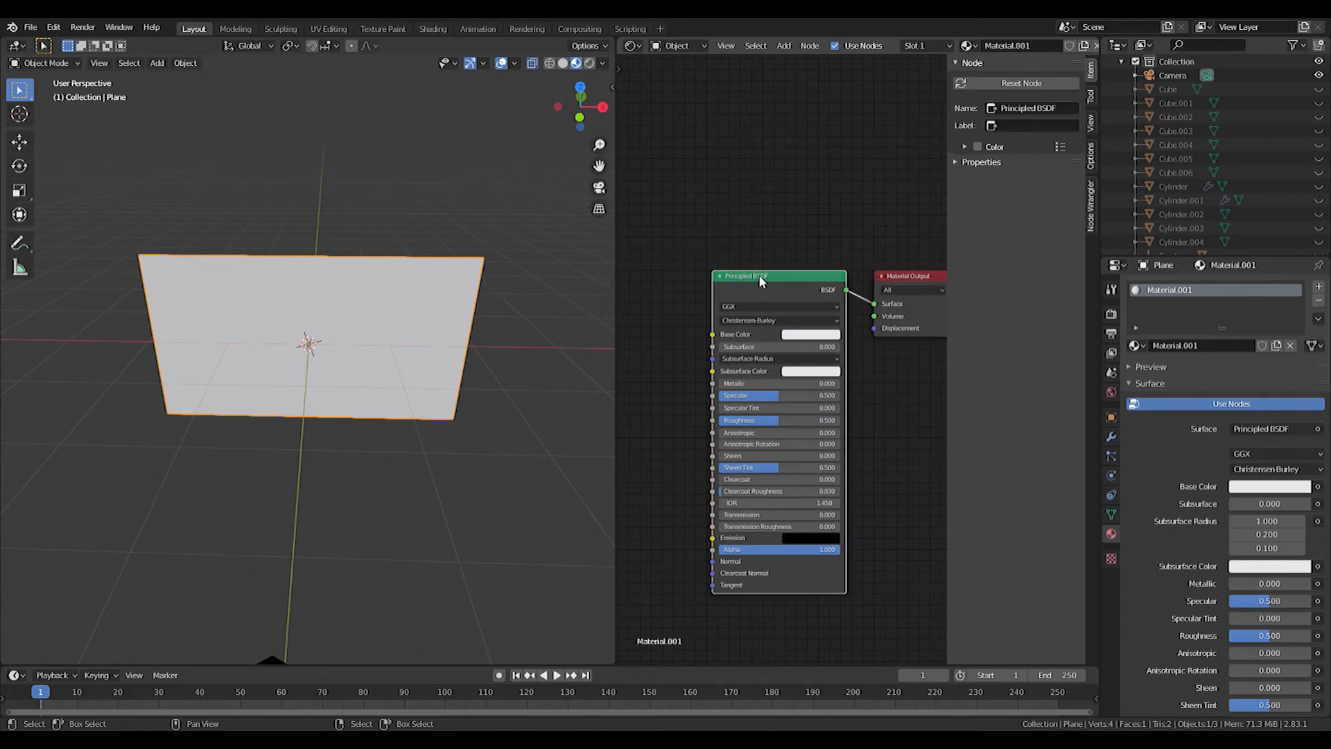
key(x)
key(shift+a)
click(758, 276)
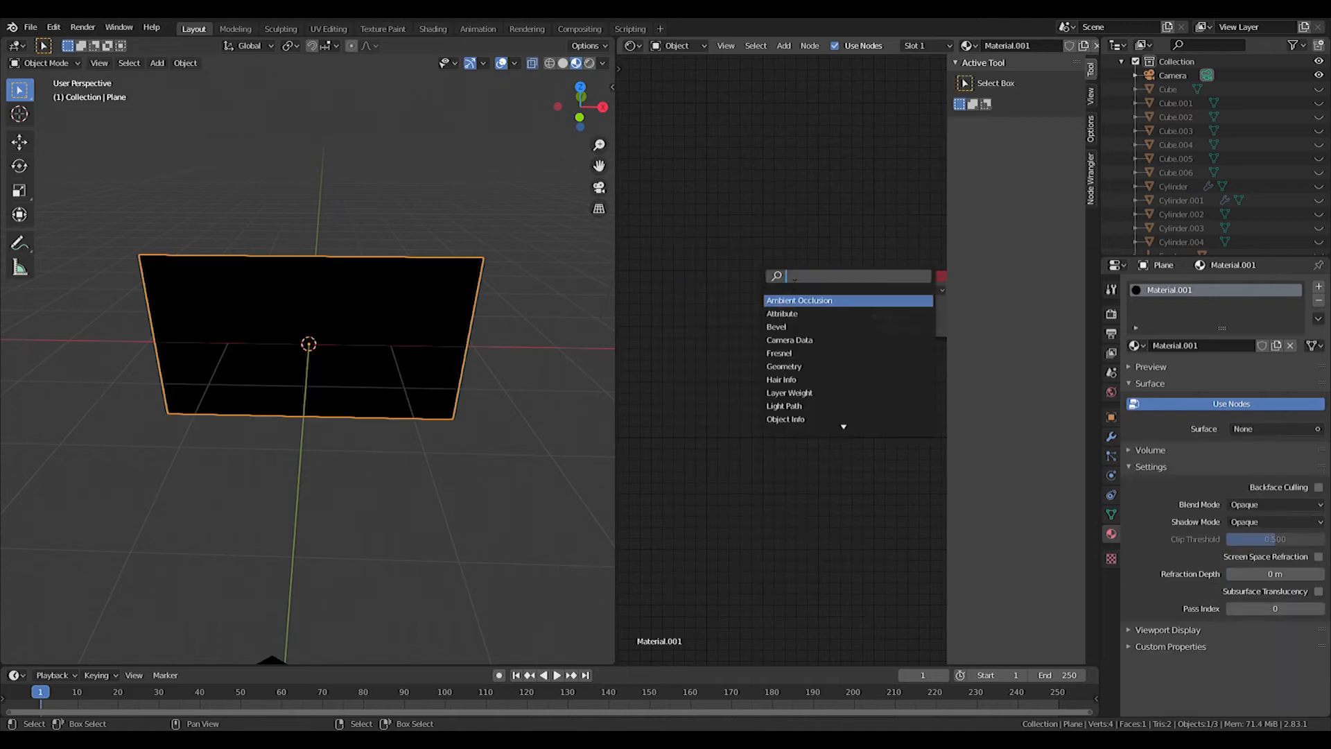
drag(792, 284, 688, 249)
key(n)
Load Opening Ramadhan.png into the texture node and connect its color through a new Emission node to the Material Output's surface
key(shift+a)
click(864, 328)
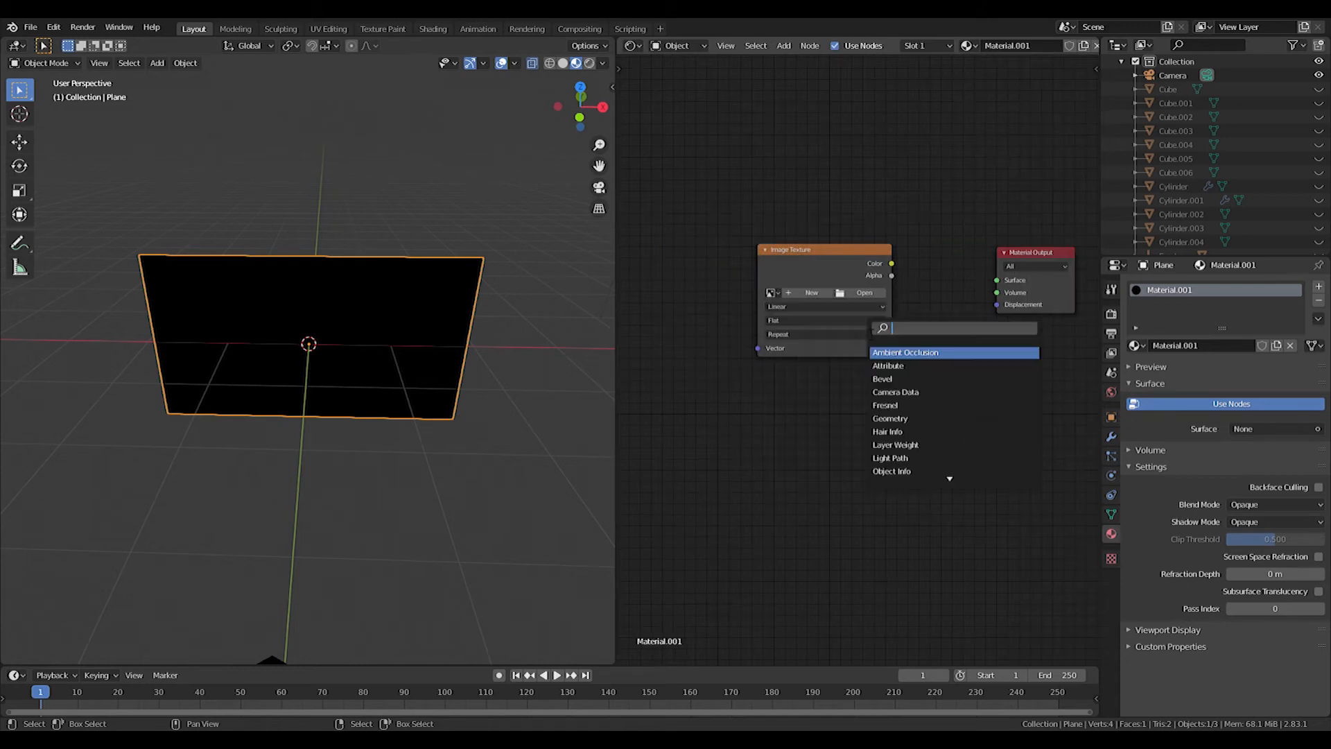
text(emis)
key(Return)
click(907, 255)
mouse_move(891, 263)
mouse_down()
mouse_move(906, 286)
mouse_move(788, 269)
mouse_move(902, 283)
mouse_move(854, 264)
mouse_move(999, 291)
mouse_move(896, 259)
mouse_up()
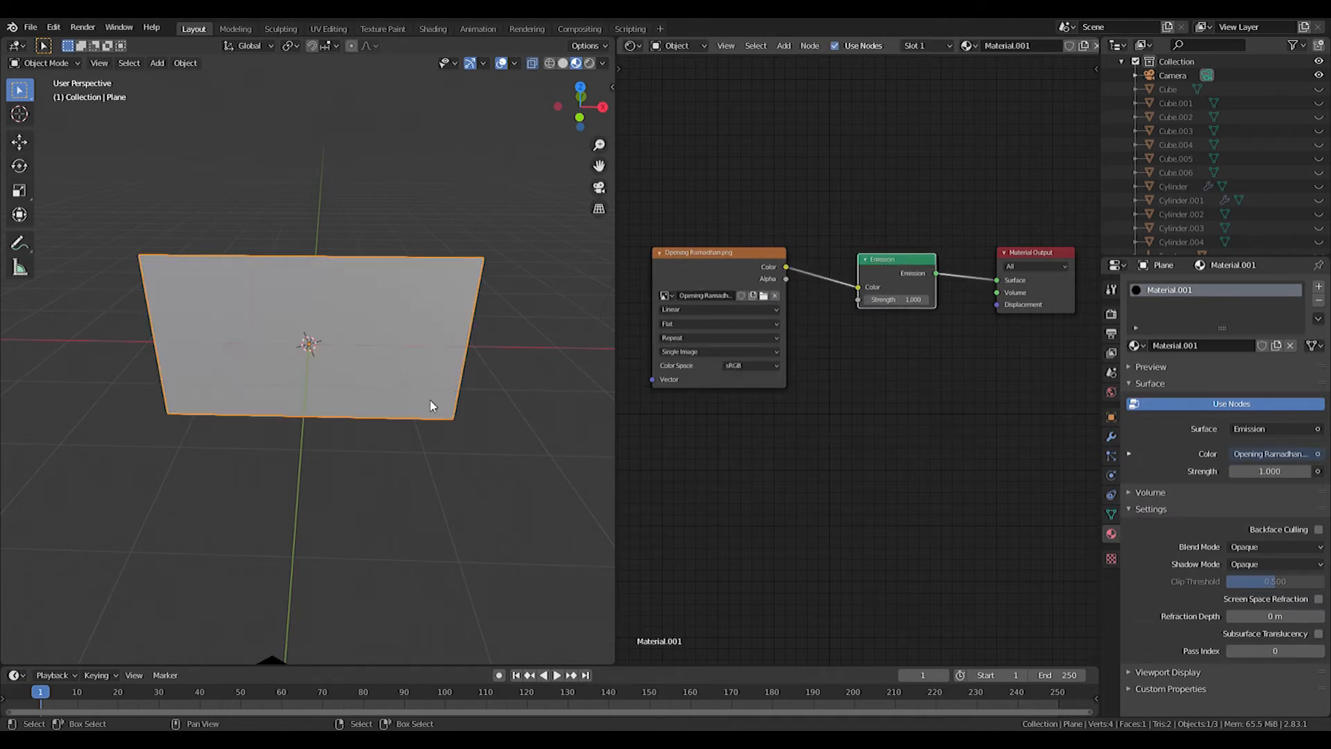
Examine the textured plane through the camera to check how the image fills the frame
middle_drag(434, 407, 356, 375)
scroll(879, 290, up, 1)
mouse_move(908, 291)
mouse_down()
mouse_move(894, 291)
mouse_move(909, 290)
mouse_up()
key(KP_0)
scroll(307, 358, up, 7)
middle_drag(305, 348, 106, 538)
key(KP_0)
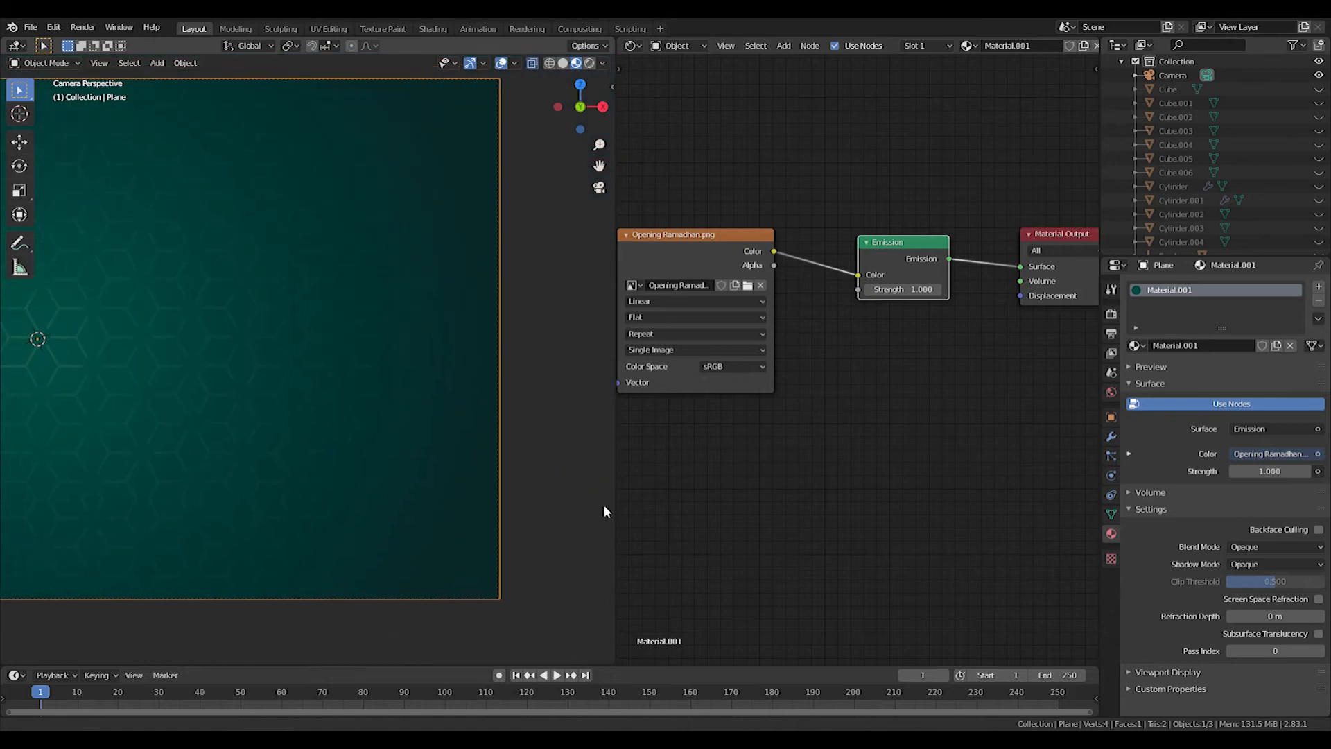
scroll(227, 447, down, 1)
shift+middle_drag(227, 447, 337, 438)
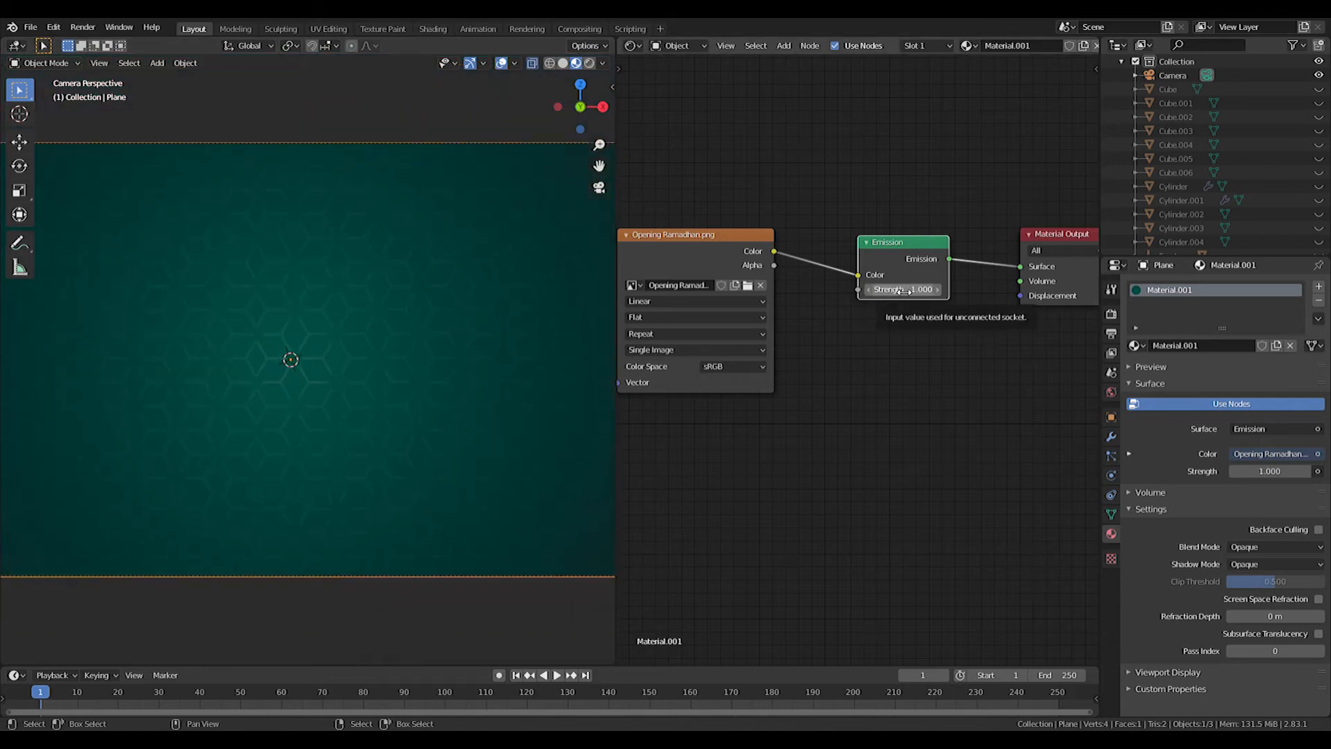
Set the Emission node's strength to 1
key(Return)
scroll(446, 273, down, 2)
text(1)
key(Return)
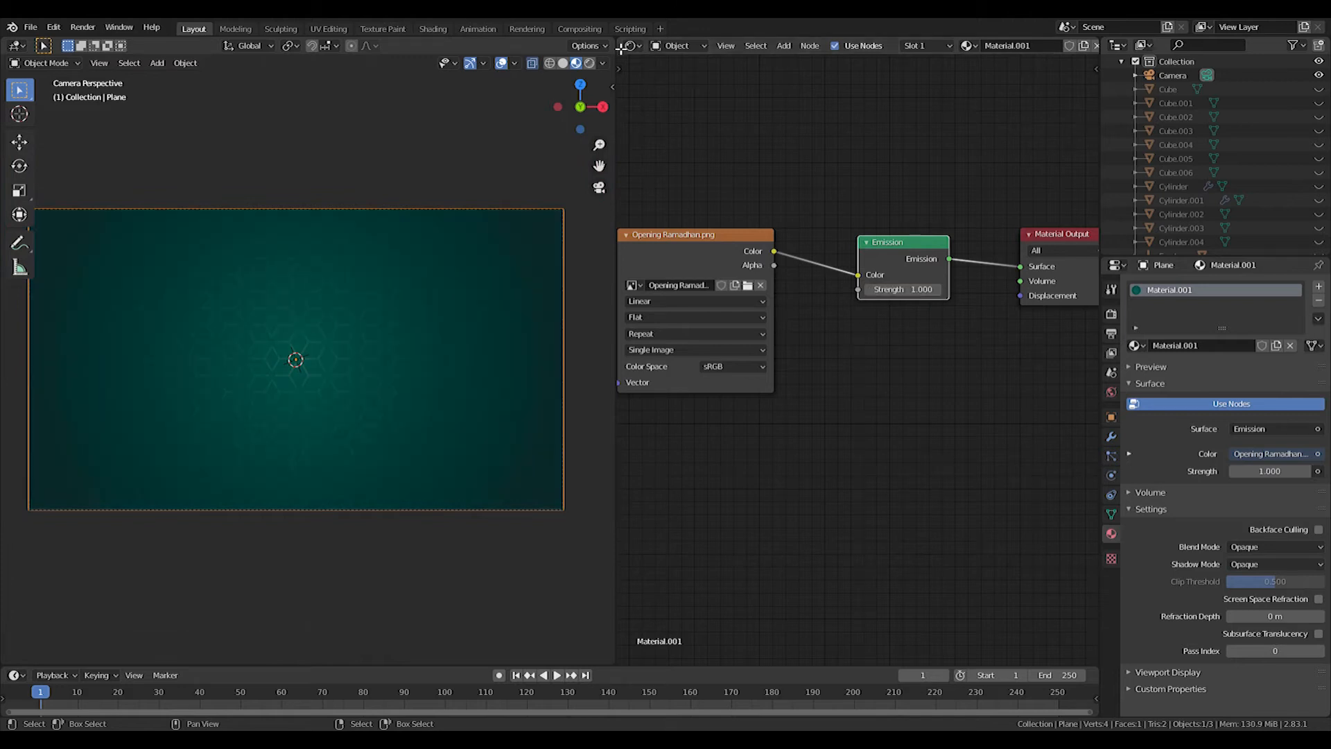
Merge the Shader Editor area back into the 3D viewport and render the scene from the camera
drag(621, 48, 659, 97)
scroll(581, 267, down, 2)
scroll(580, 267, down, 3)
scroll(646, 351, up, 2)
key(shift+a)
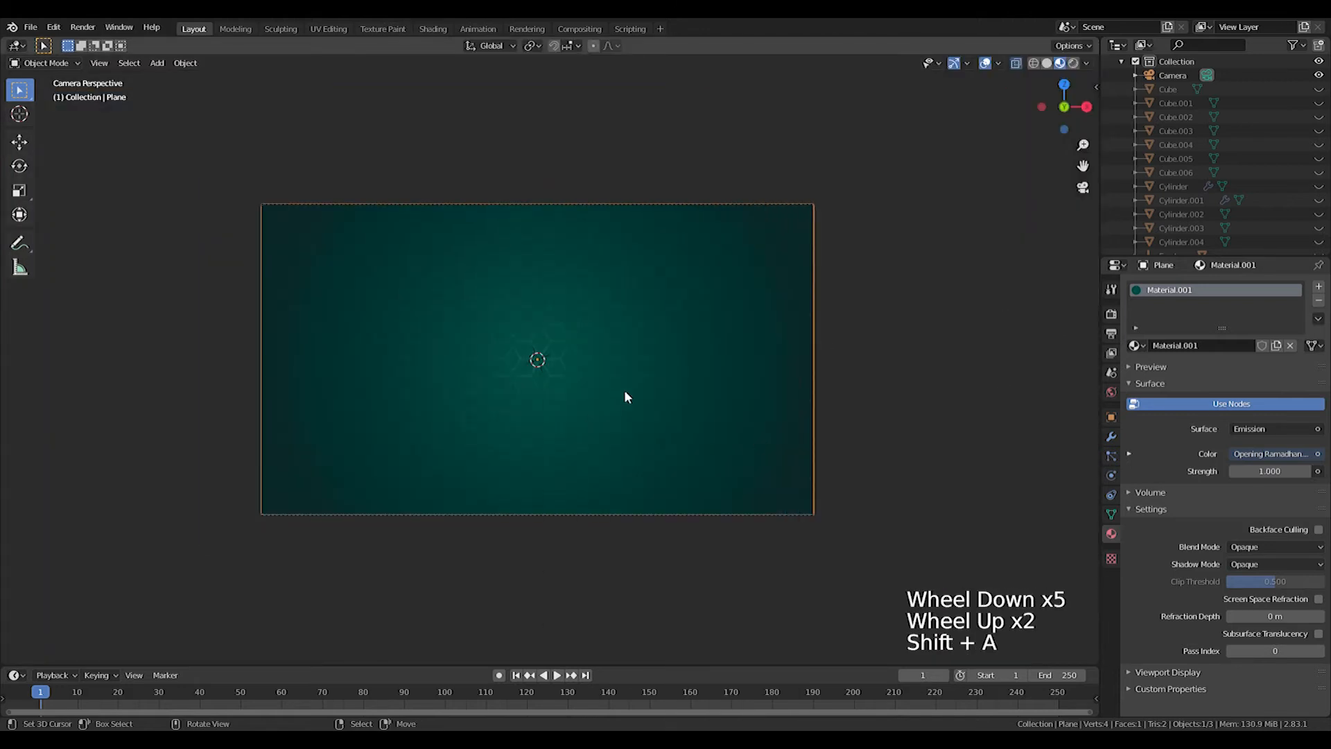
key(F12)
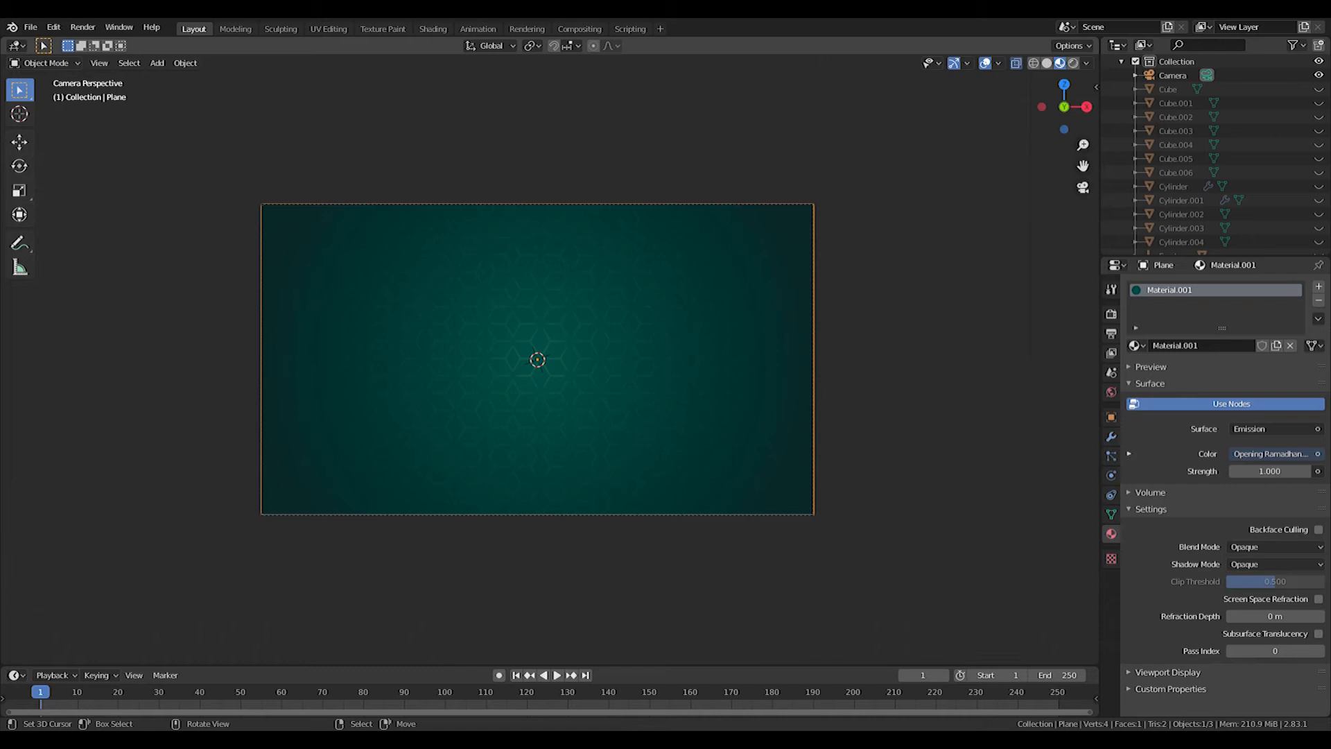
Try moving the plane about 0.066 m along Y toward the camera, and undo the move
middle_drag(693, 277, 743, 288)
scroll(662, 314, down, 5)
middle_drag(541, 395, 789, 393)
key(KP_0)
key(g)
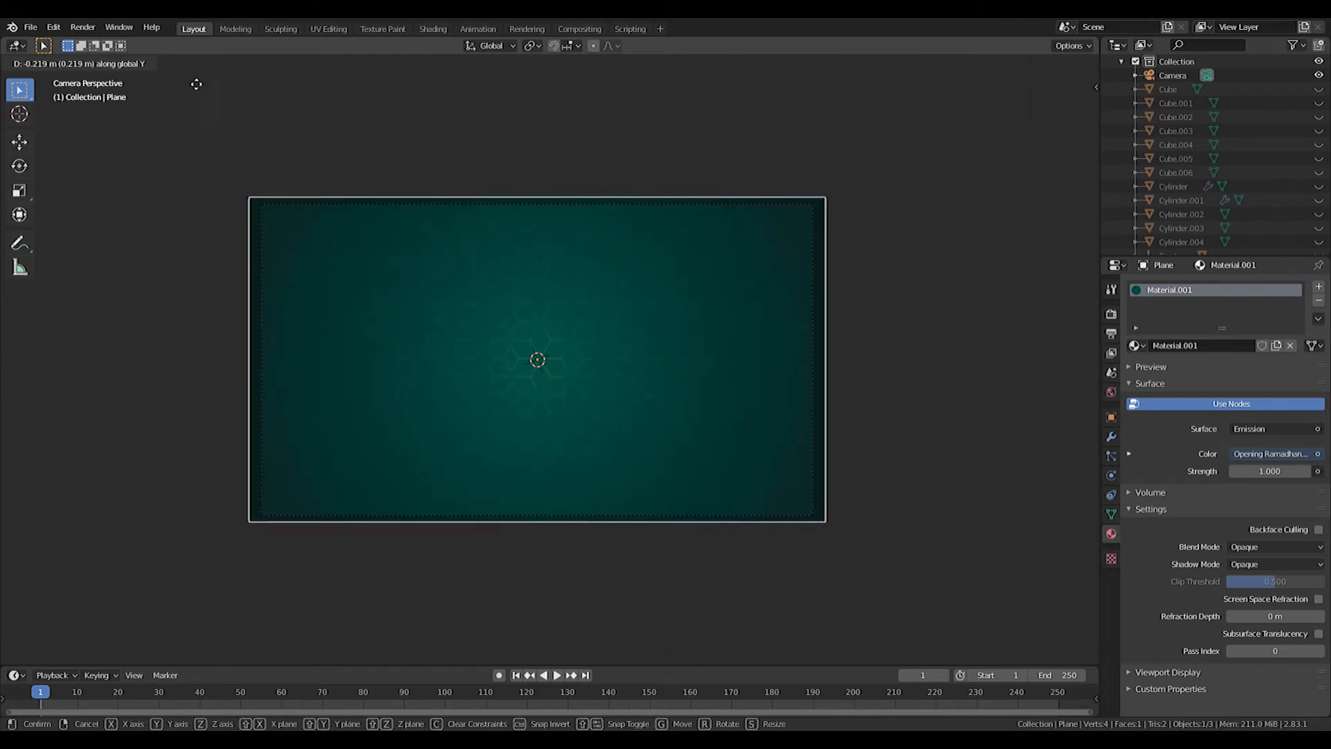
click(596, 228)
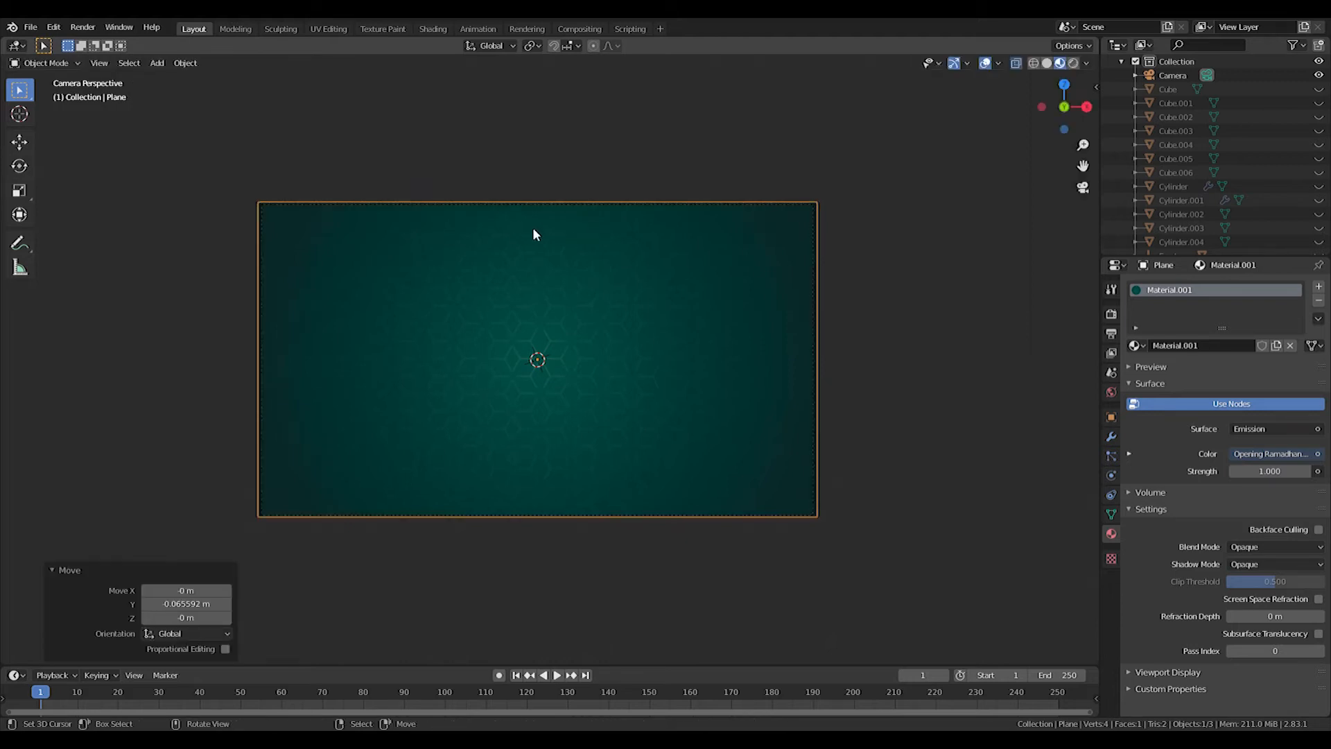
middle_drag(518, 222, 339, 269)
scroll(552, 283, down, 5)
key(ctrl+z)
Select the camera and move it about 0.068 m along Y toward the plane so the plane slightly overfills the frame
right_click(775, 397)
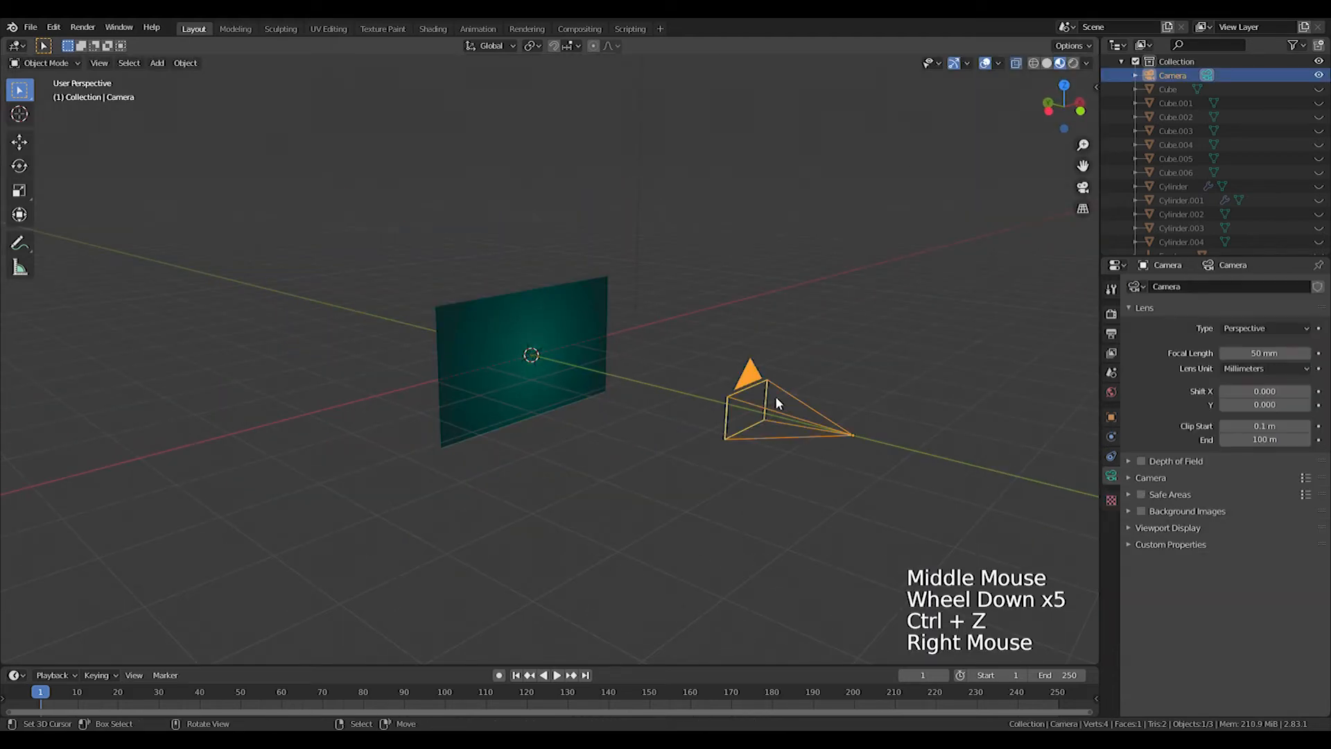
key(KP_0)
key(g)
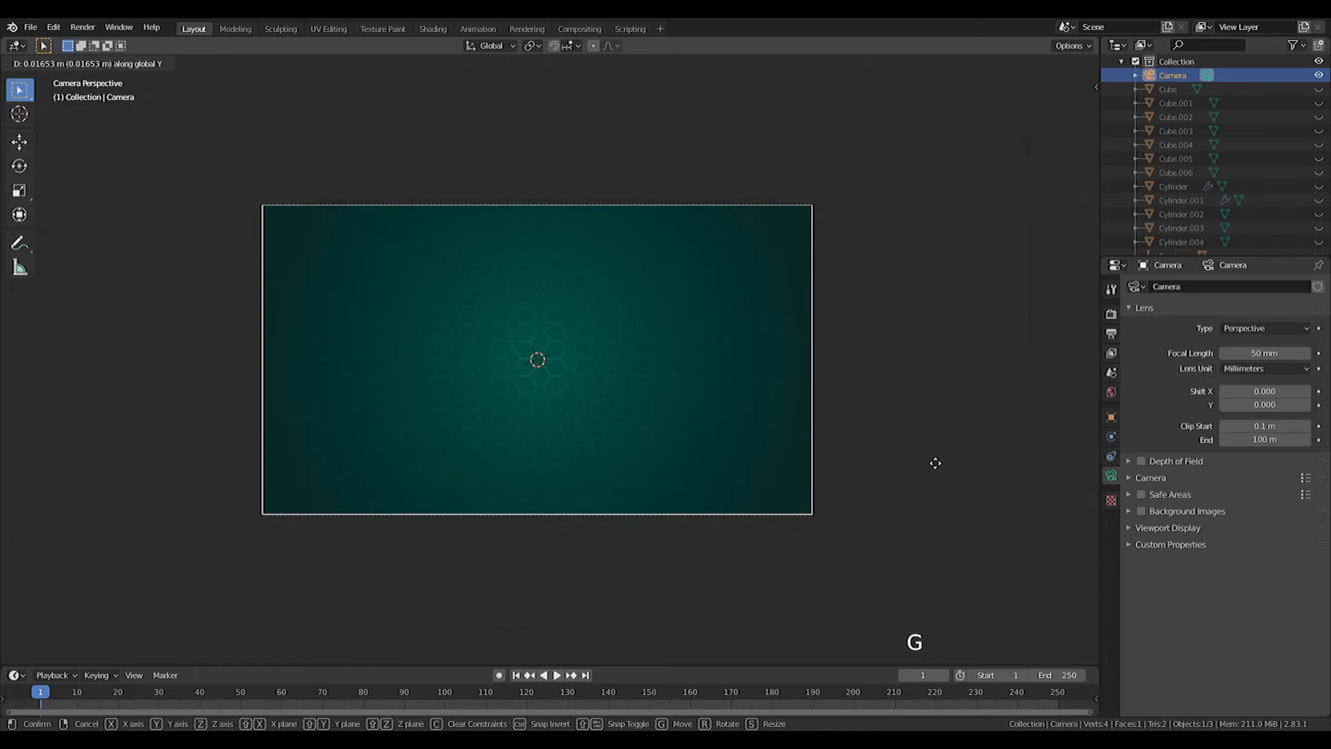
click(910, 543)
middle_drag(897, 538, 698, 402)
scroll(576, 359, down, 3)
key(KP_0)
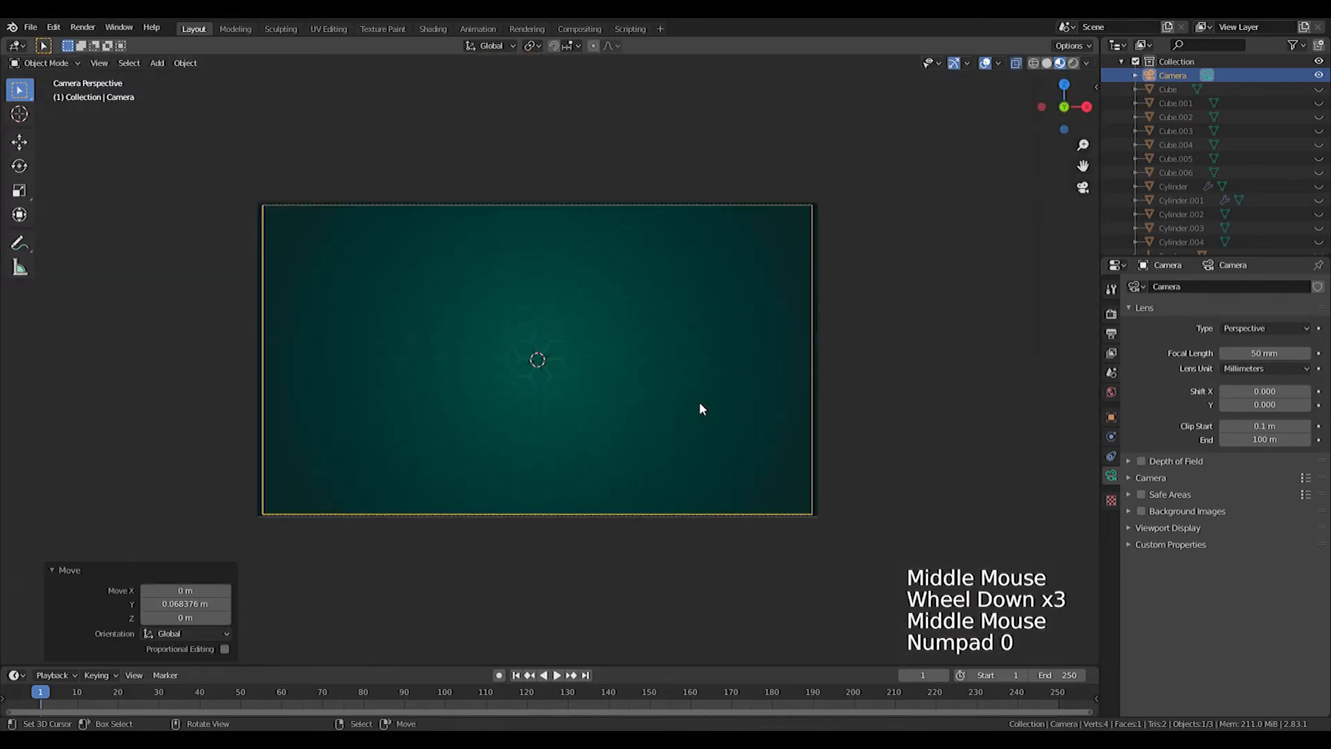
Add a Bezier curve at the world origin and move it about 1.6 m along Y toward the camera
key(shift+a)
mouse_move(665, 416)
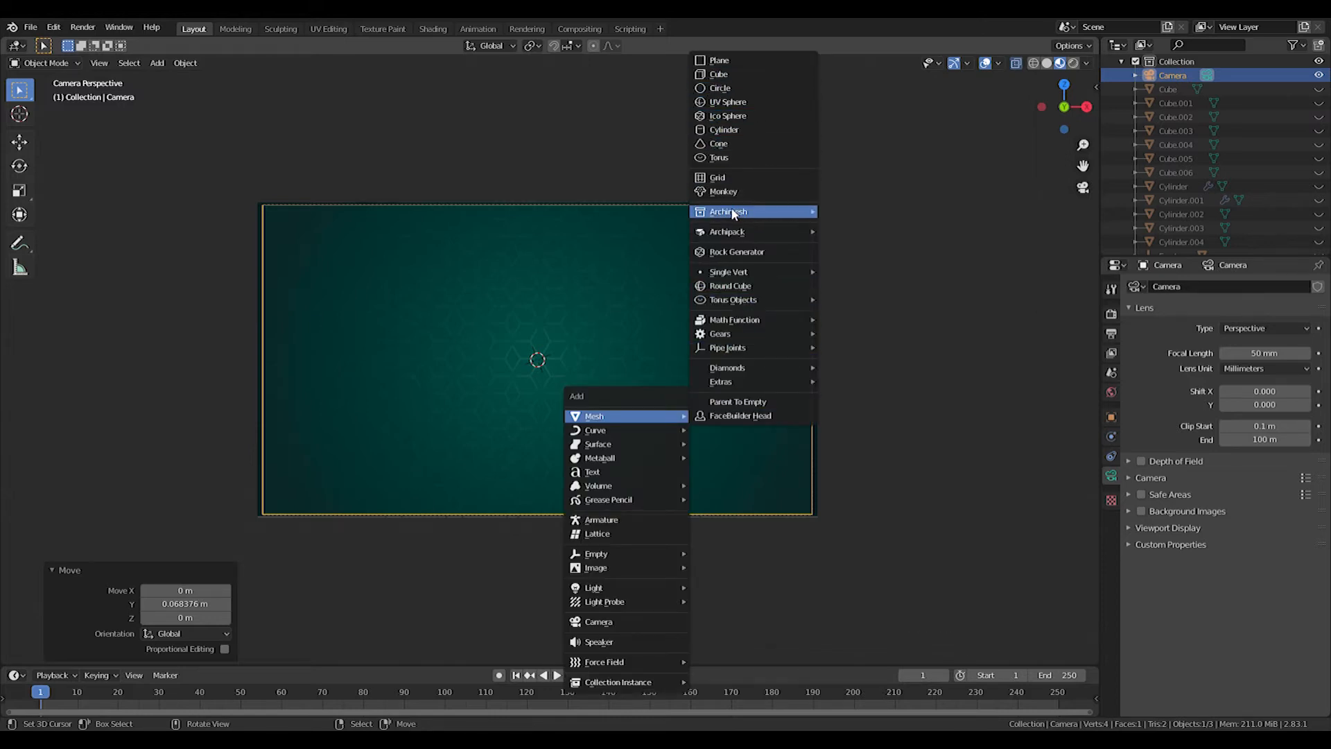
click(721, 108)
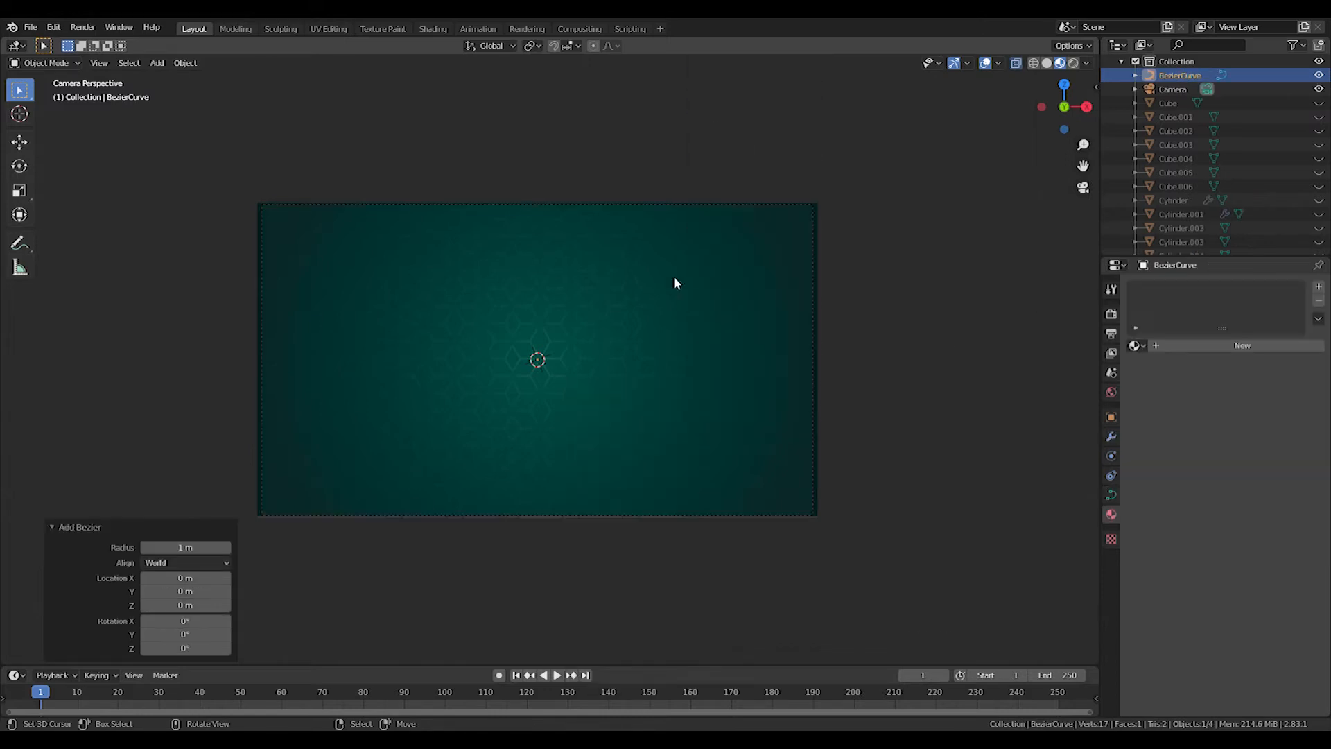
middle_drag(672, 282, 595, 389)
key(KP_7)
key(g)
click(558, 517)
Rotate the Bezier curve 180° around Z in top view
shift+middle_drag(565, 496, 572, 391)
key(Tab)
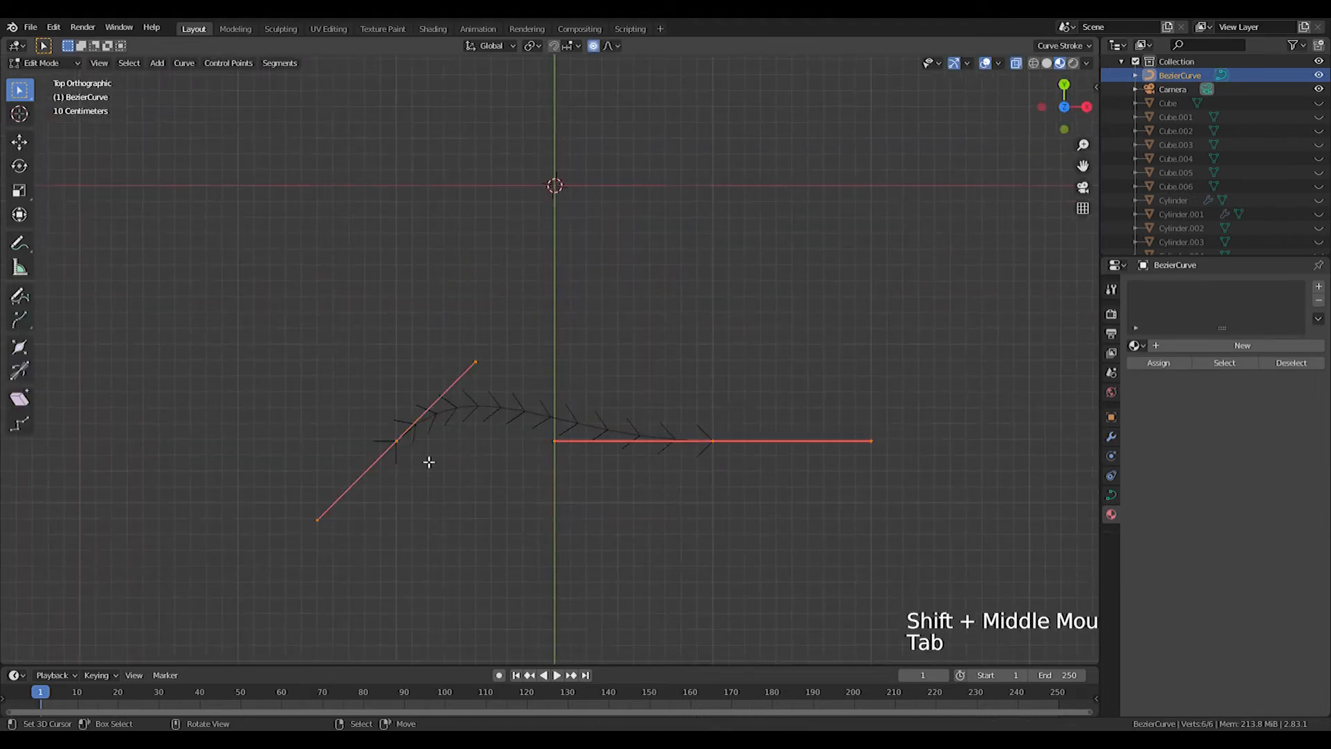
key(Tab)
key(r)
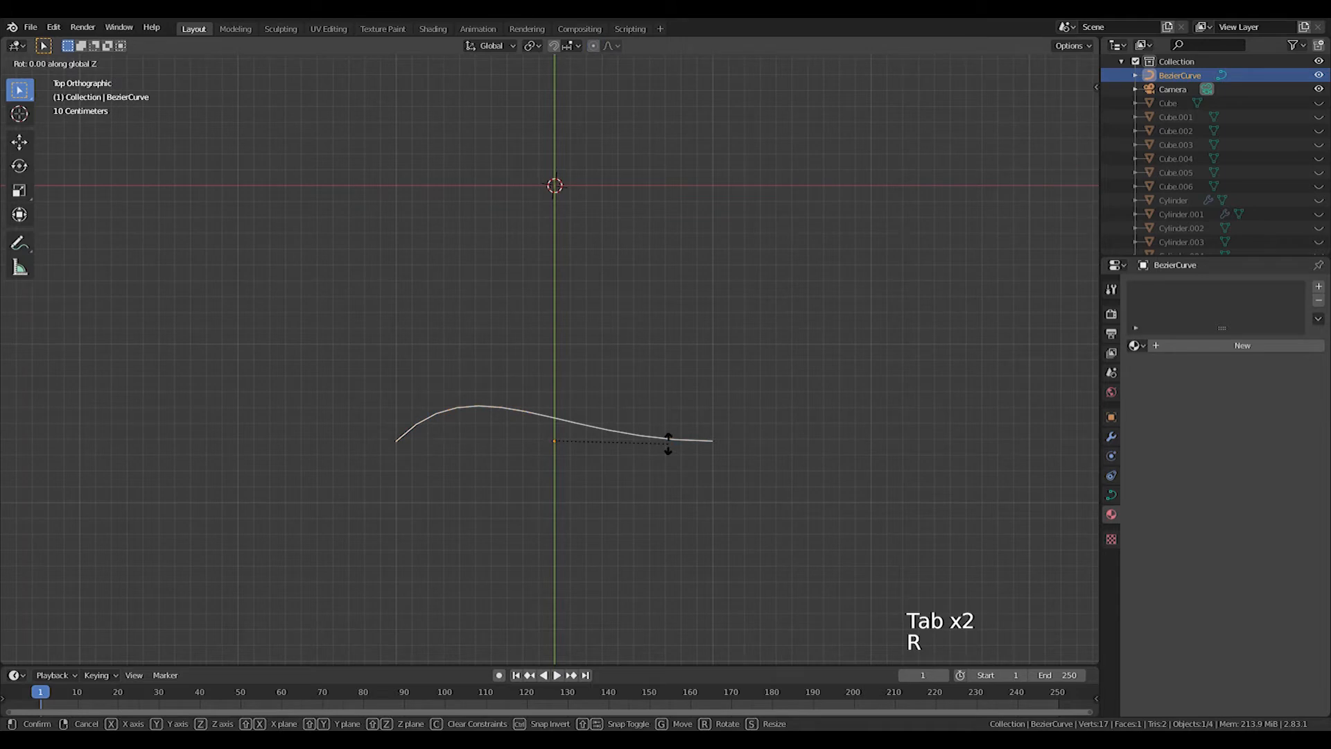
click(668, 443)
Move the curve's right end point about 1.16 m in X and 0.38 m in Z, outside the camera frame, and rotate its handles nearly upright
key(Tab)
scroll(669, 450, up, 3)
middle_drag(699, 455, 623, 431)
scroll(769, 425, down, 4)
right_click(719, 381)
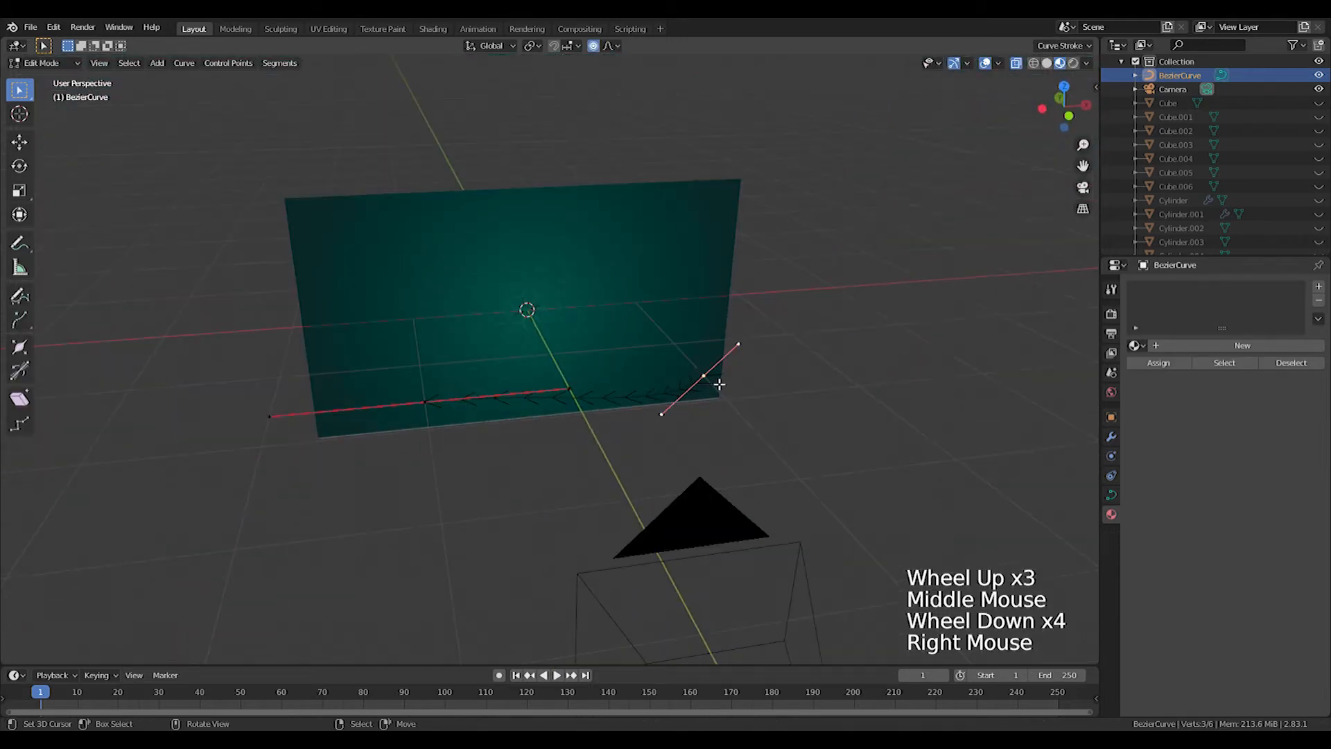
key(KP_1)
key(KP_0)
key(g)
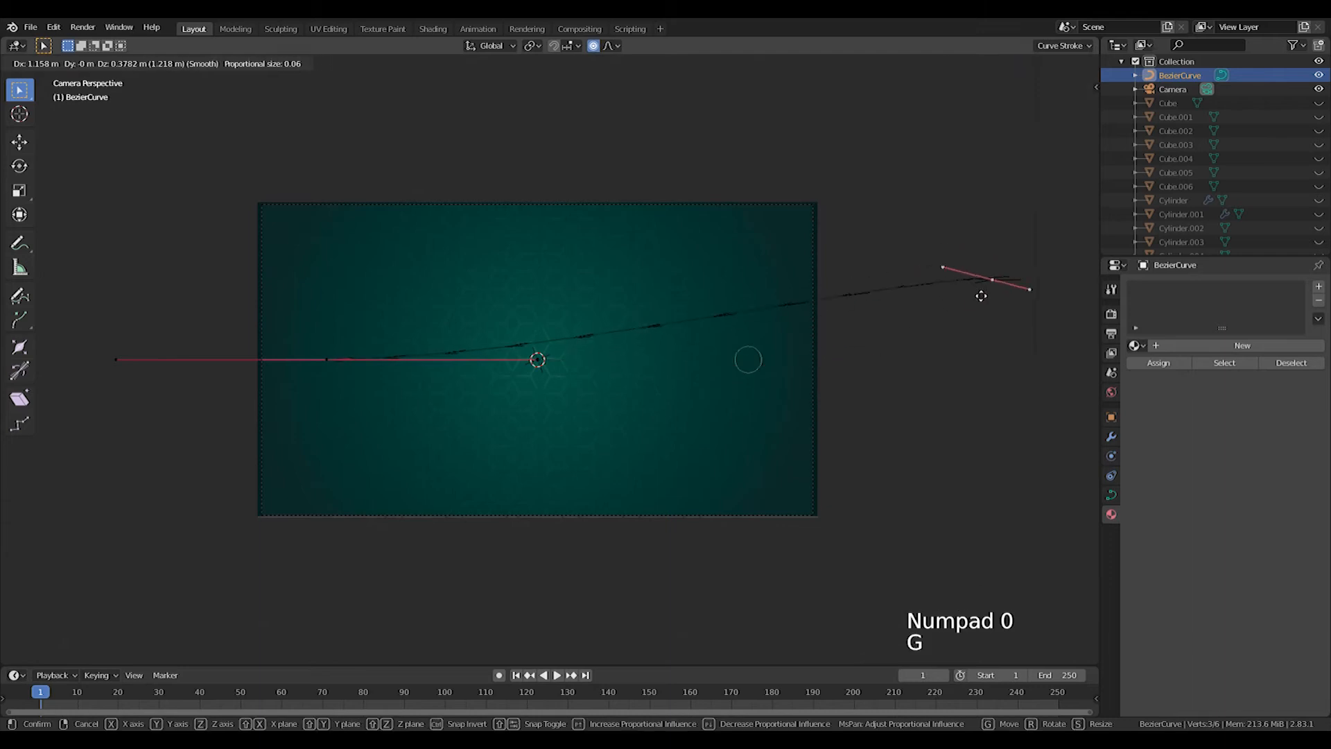
click(984, 297)
key(r)
click(1039, 256)
Tilt the curve's left end handles steeply, scale them by 0.793, and move the point about -0.171 m in X and -0.487 m in Z
right_click(342, 360)
key(r)
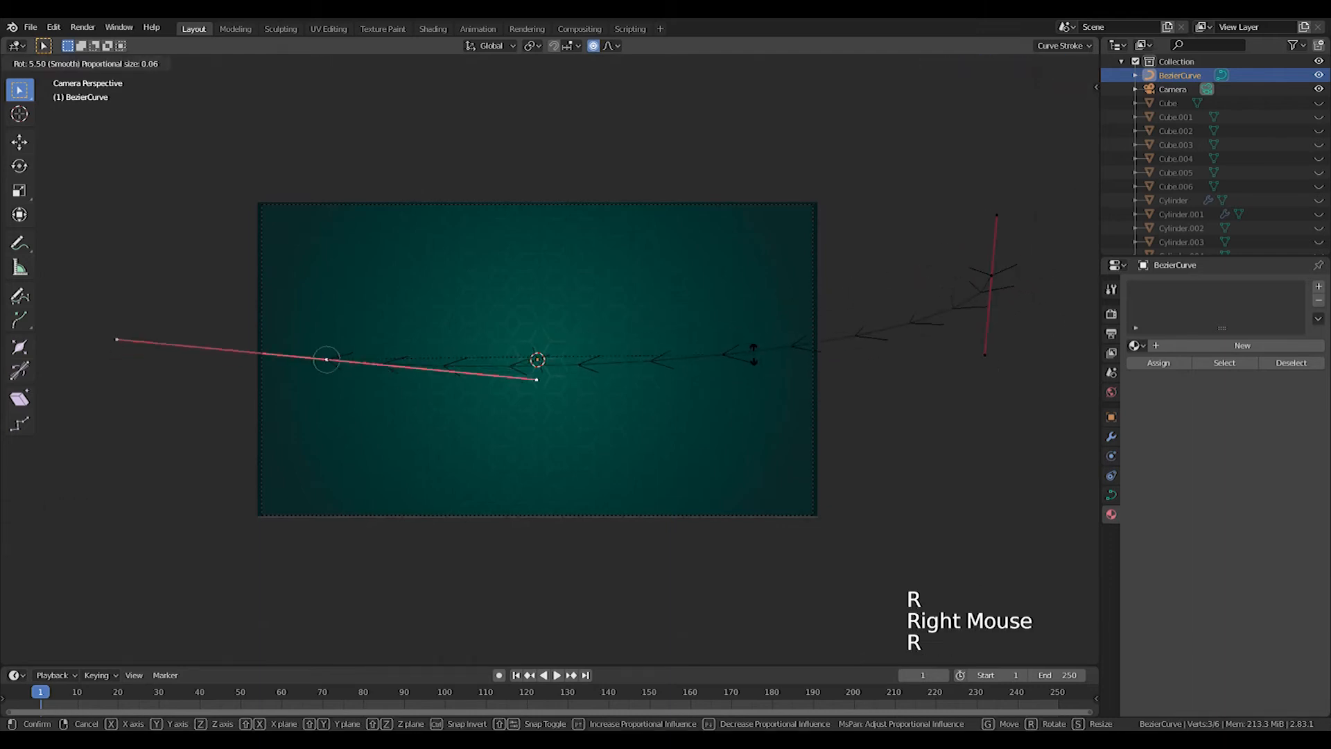
click(506, 541)
key(s)
click(607, 476)
key(g)
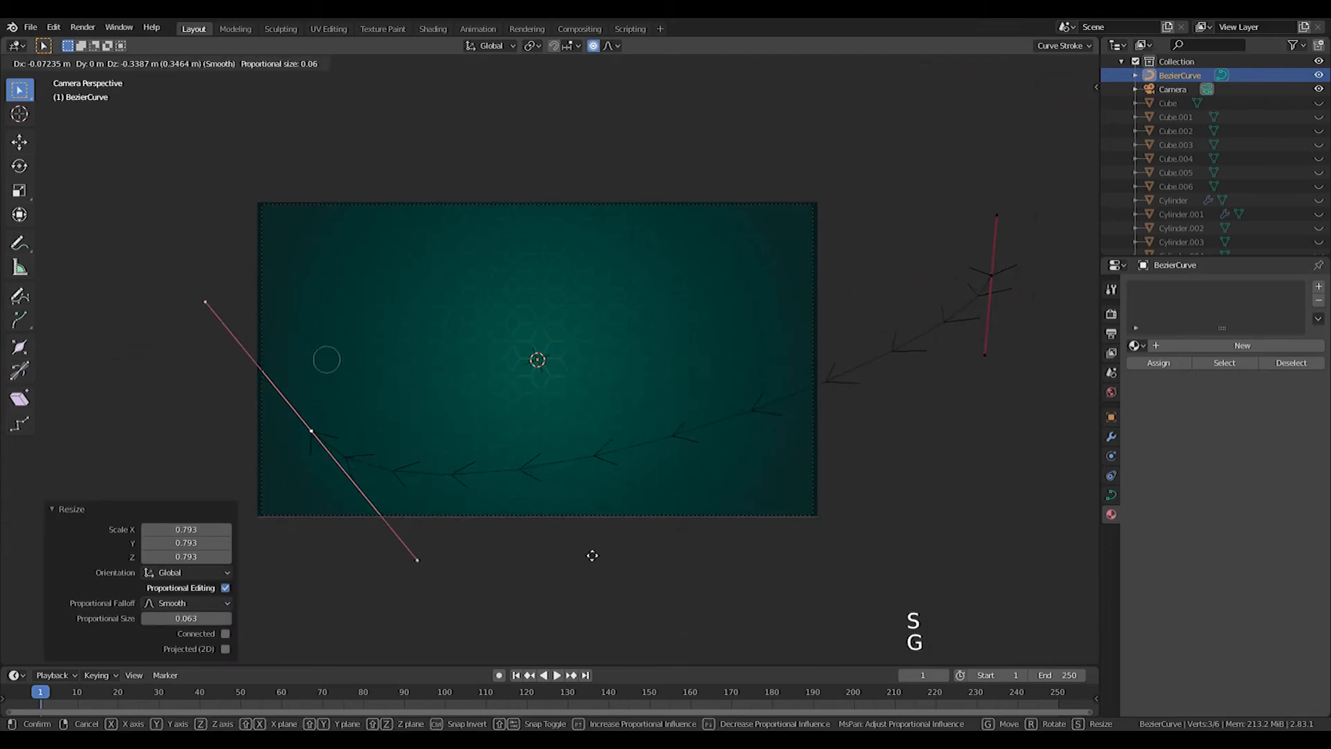
click(571, 582)
In top view, angle the left end handles diagonally, move that point inward to the Y axis, and select the right end point
key(KP_7)
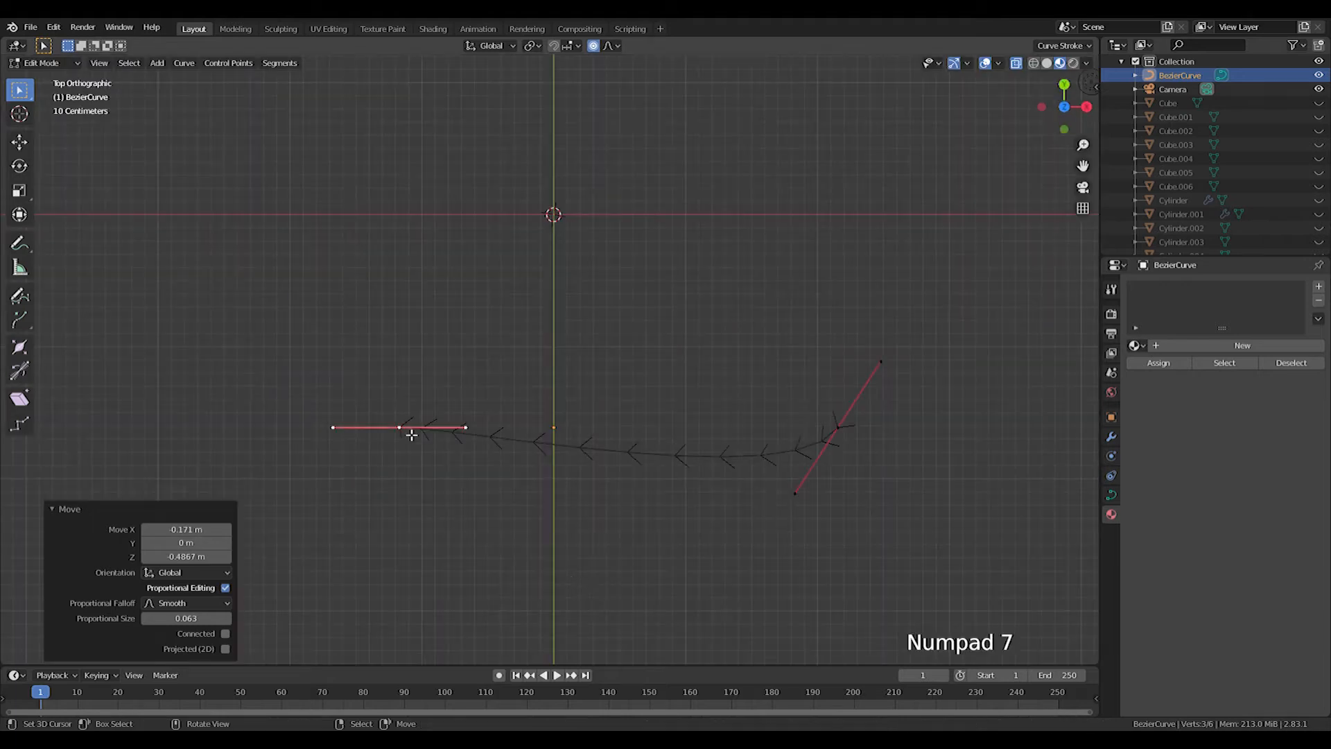
key(r)
click(739, 489)
right_drag(496, 451, 651, 481)
key(r)
right_click(849, 430)
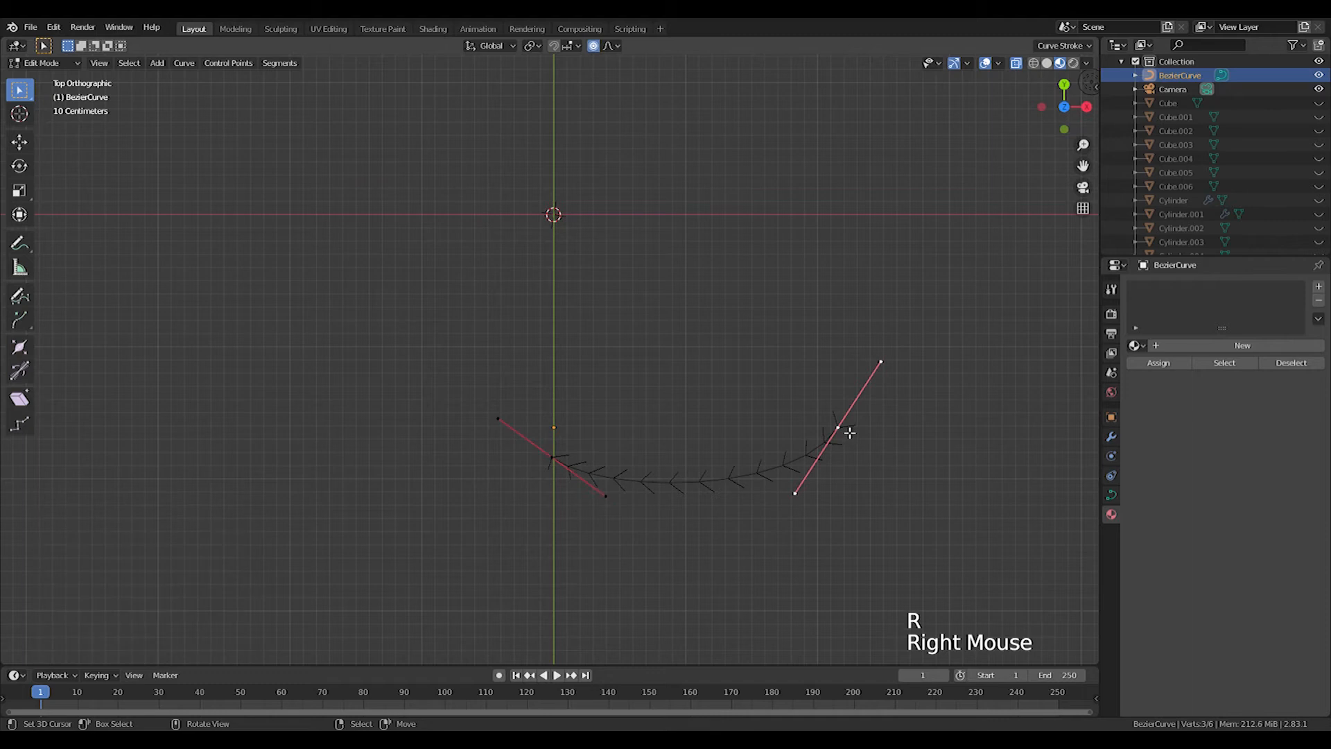
In top view, move the right end point toward positive Y and extrude a steeply angled point about -1.3 m in X from the left end
key(g)
click(871, 393)
right_click(559, 467)
key(e)
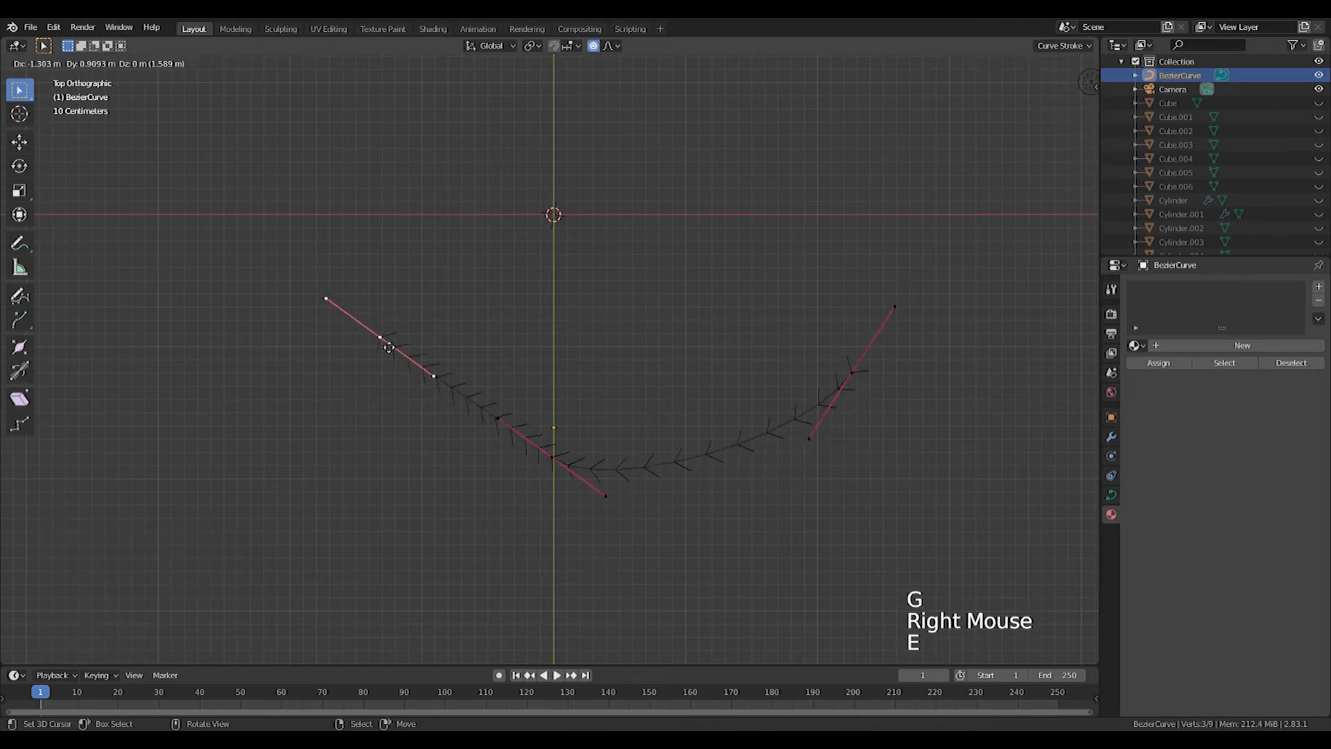
click(389, 315)
key(r)
click(520, 409)
Rotate the curve's middle point handles on the Y axis to nearly horizontal in top view and resize them
right_click(571, 476)
key(r)
click(670, 496)
key(s)
click(715, 483)
Nudge the right end point toward positive Y and scale the middle point's handles by 1.194
right_click(857, 380)
drag(861, 368, 867, 363)
right_drag(862, 384, 865, 364)
right_click(548, 471)
key(s)
click(642, 507)
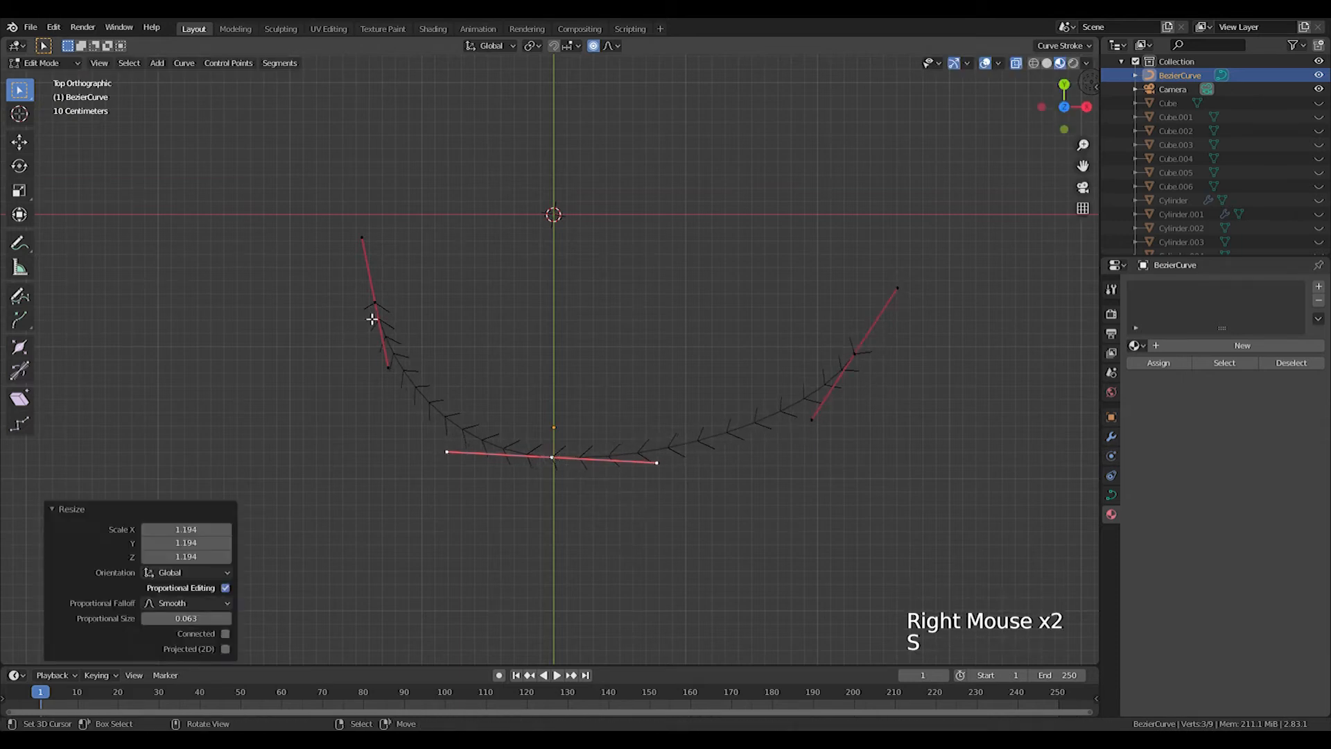
In camera view, raise the curve's left end point into the upper part of the frame
right_click(371, 315)
key(KP_0)
key(g)
click(520, 476)
Rotate the lowest point's handles nearly level in camera view and rescale them
right_click(534, 468)
key(r)
click(826, 392)
key(s)
click(665, 425)
Reposition the left end point within the camera frame and switch to the right side view
right_click(312, 326)
key(g)
click(508, 399)
key(KP_7)
key(KP_3)
key(e)
right_click(689, 333)
key(ctrl+z)
In side view, angle the left end point's handles, finishing with a 7.57° rotation around the view axis, and check the camera view
key(r)
click(759, 380)
right_drag(569, 312, 570, 329)
right_click(608, 307)
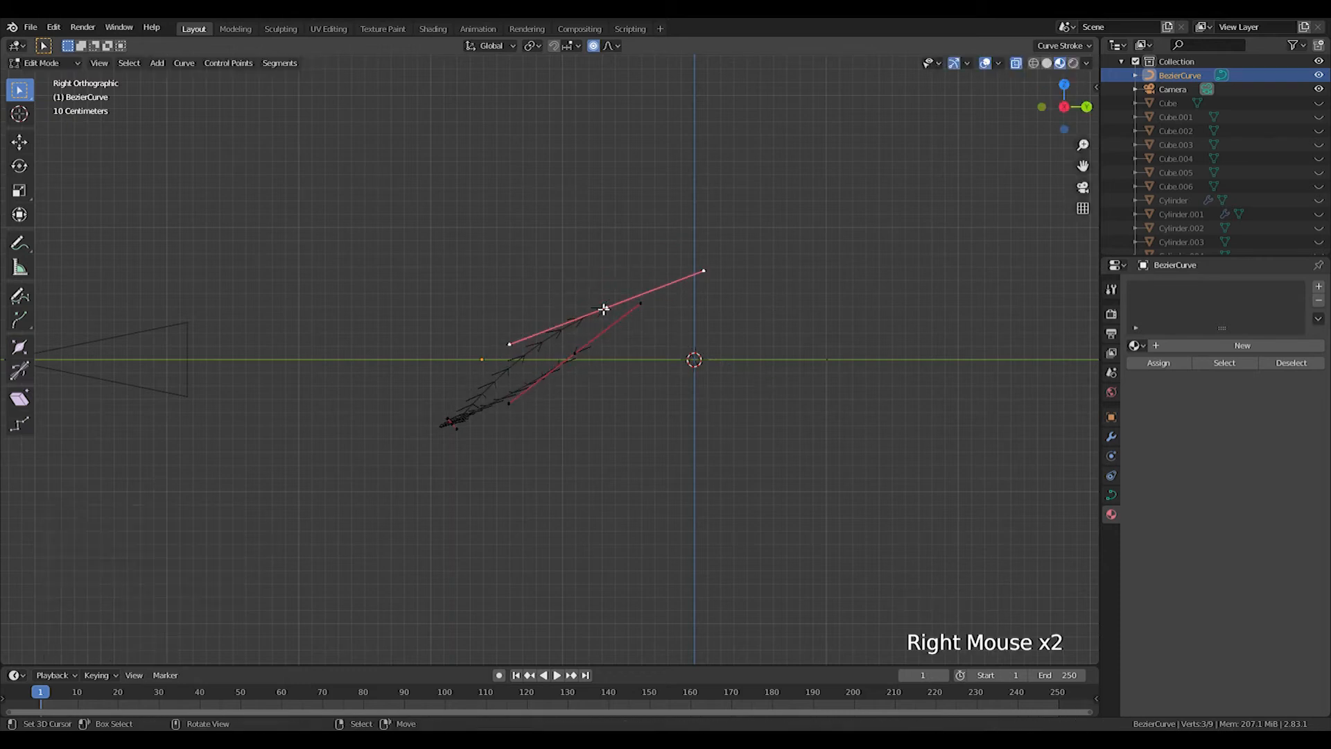
key(r)
click(719, 300)
key(KP_0)
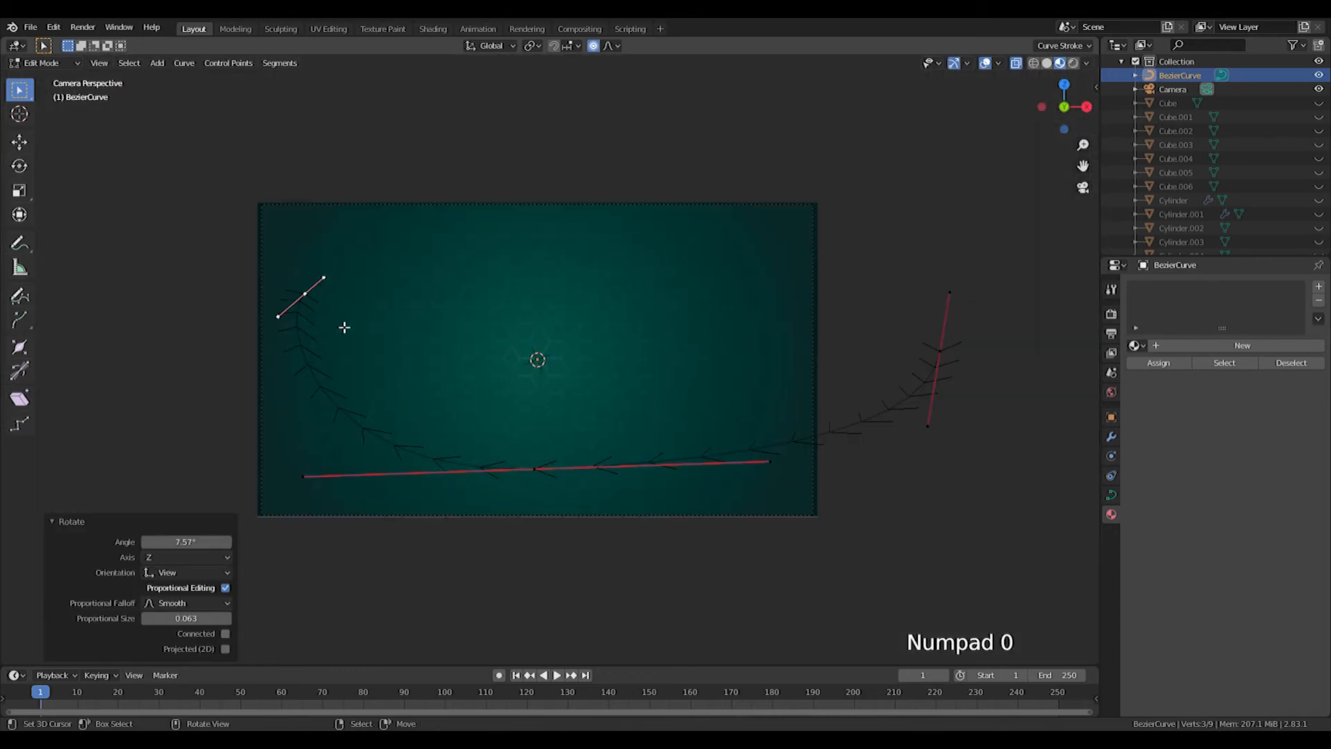
In top view, shorten the lowest point's handles and scale the left end point's handles by 0.775
key(KP_7)
right_click(553, 458)
key(s)
click(681, 505)
right_click(378, 300)
key(s)
click(485, 339)
Extrude a new point from the left end, angle its handles diagonally, and shift it about 0.52 m in X and 0.23 m in Y
key(e)
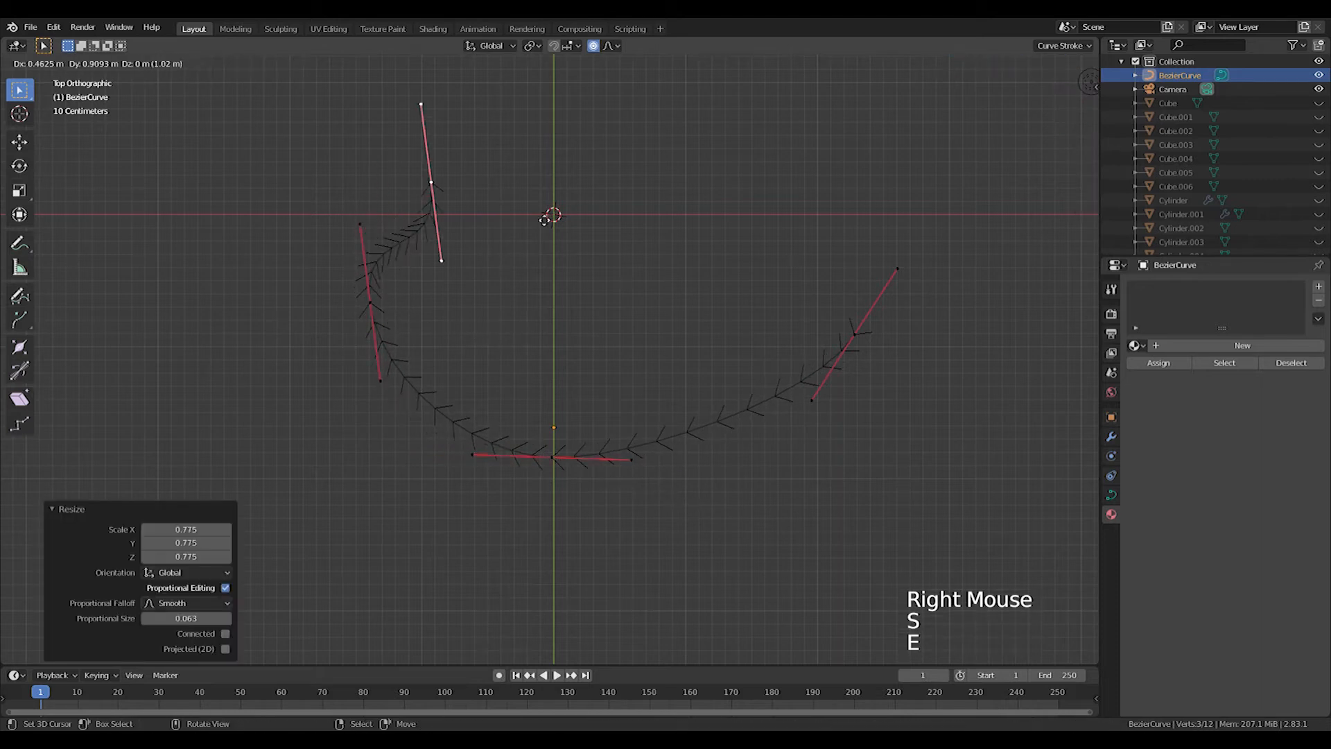
click(601, 143)
key(r)
click(573, 330)
key(g)
click(620, 299)
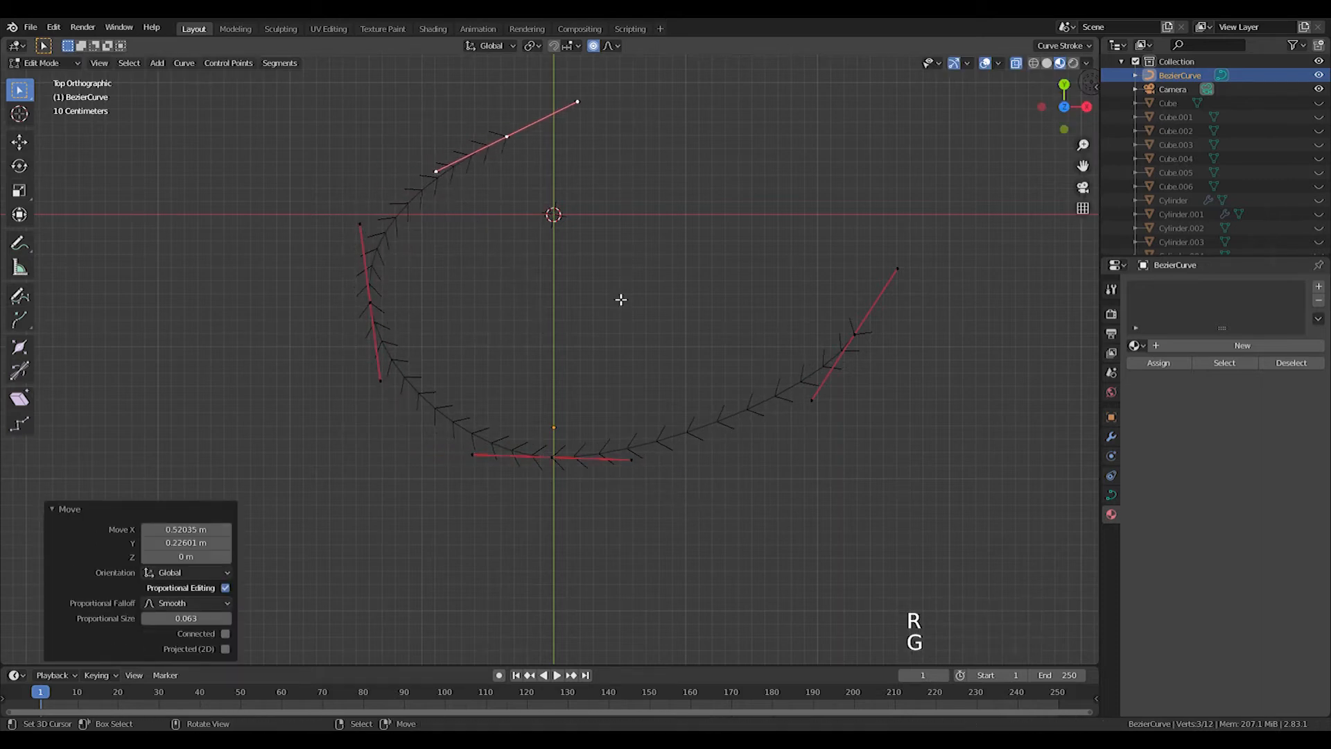
Adjust the new end point's handle angle, shift the left point toward negative Y, and move the end point about -0.05 m in X and -0.12 m in Y
key(s)
key(r)
click(683, 339)
key(g)
click(654, 363)
right_drag(386, 315, 381, 338)
right_drag(485, 164, 477, 179)
Rotate the open end's handles in camera view and reposition that point in top view near the X axis
key(KP_0)
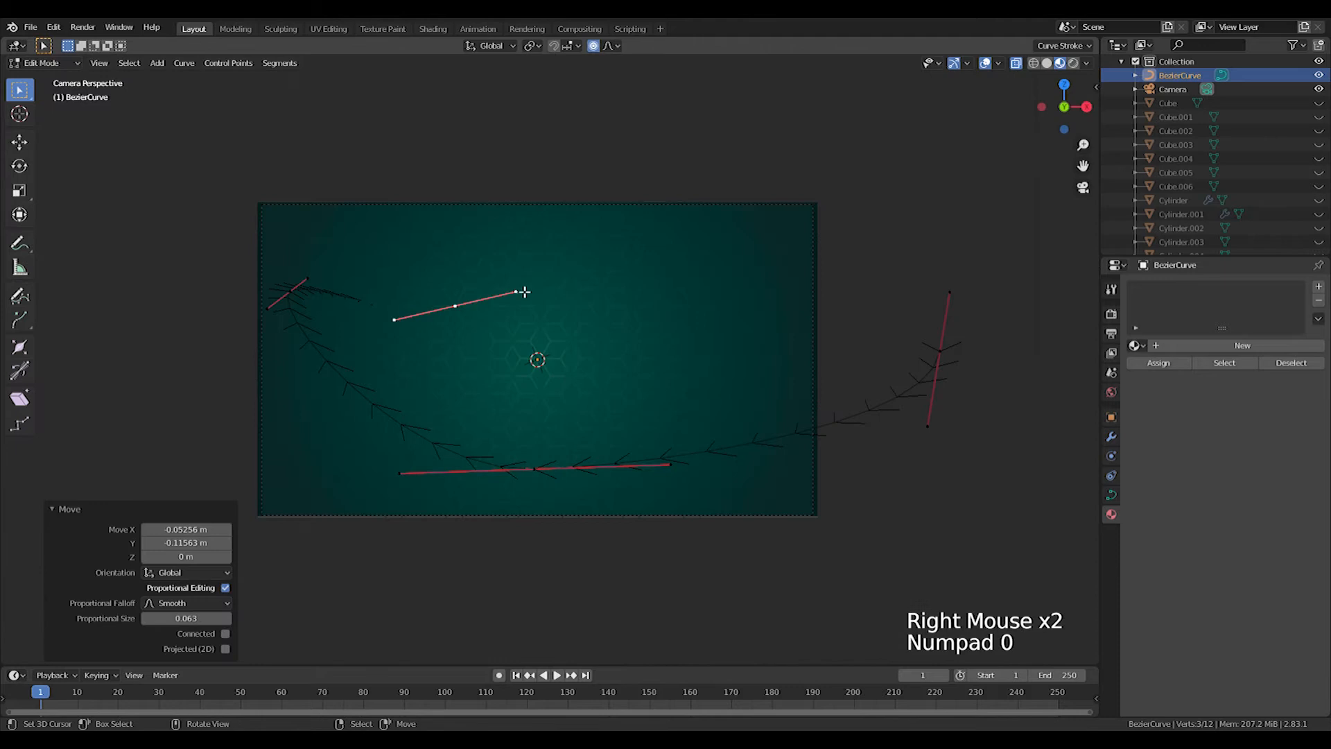
key(r)
click(558, 410)
middle_drag(559, 410, 431, 389)
scroll(431, 389, down, 2)
key(KP_7)
key(g)
click(506, 270)
Move the left point and the lowest point toward negative Y, the lowest one by about 0.26 m
right_drag(330, 318, 339, 353)
right_drag(543, 472, 544, 511)
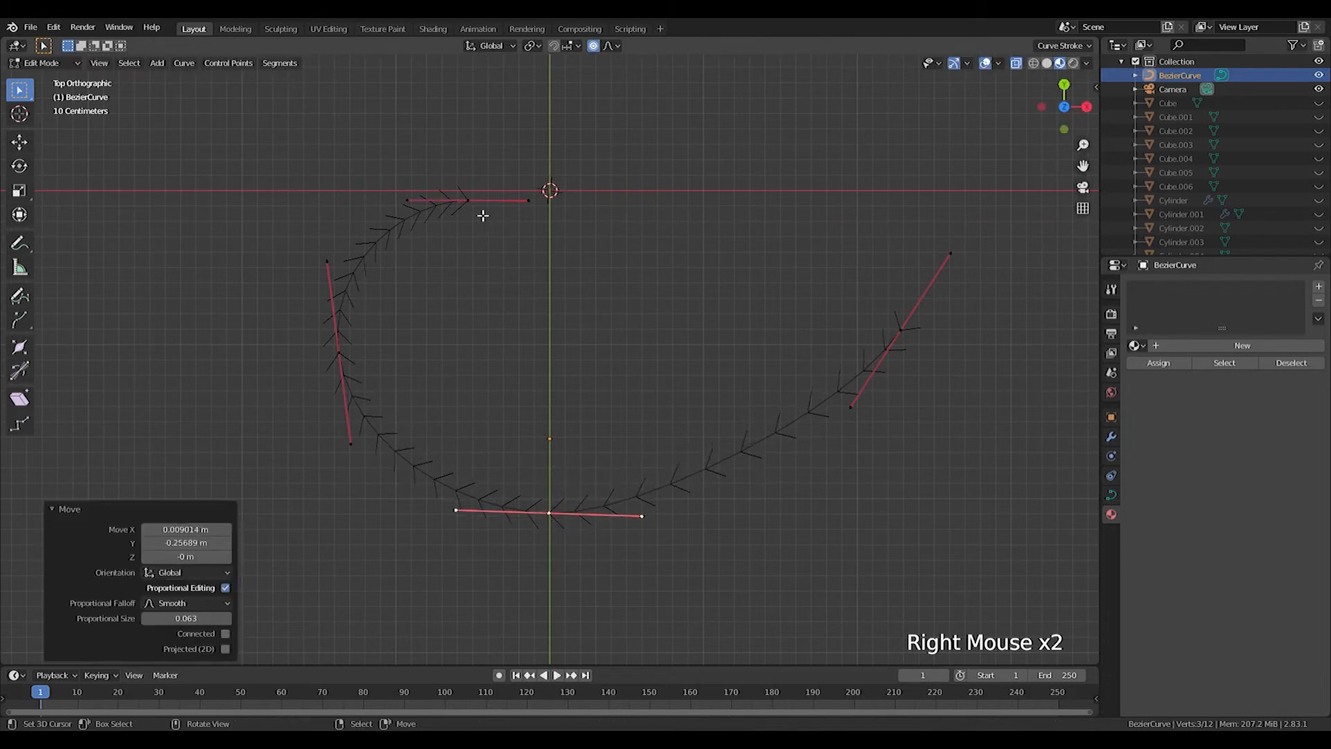
Widen the loop by moving the open end point toward negative X and Y and the left point toward negative Y
right_click(495, 220)
scroll(594, 326, down, 2)
scroll(576, 215, up, 3)
right_drag(452, 179, 404, 179)
right_drag(298, 343, 296, 385)
right_drag(406, 176, 400, 207)
Rotate the open end's handles to slope upward in top view and nudge the point about 0.06 m in Y
key(r)
click(551, 181)
key(g)
click(540, 174)
key(w)
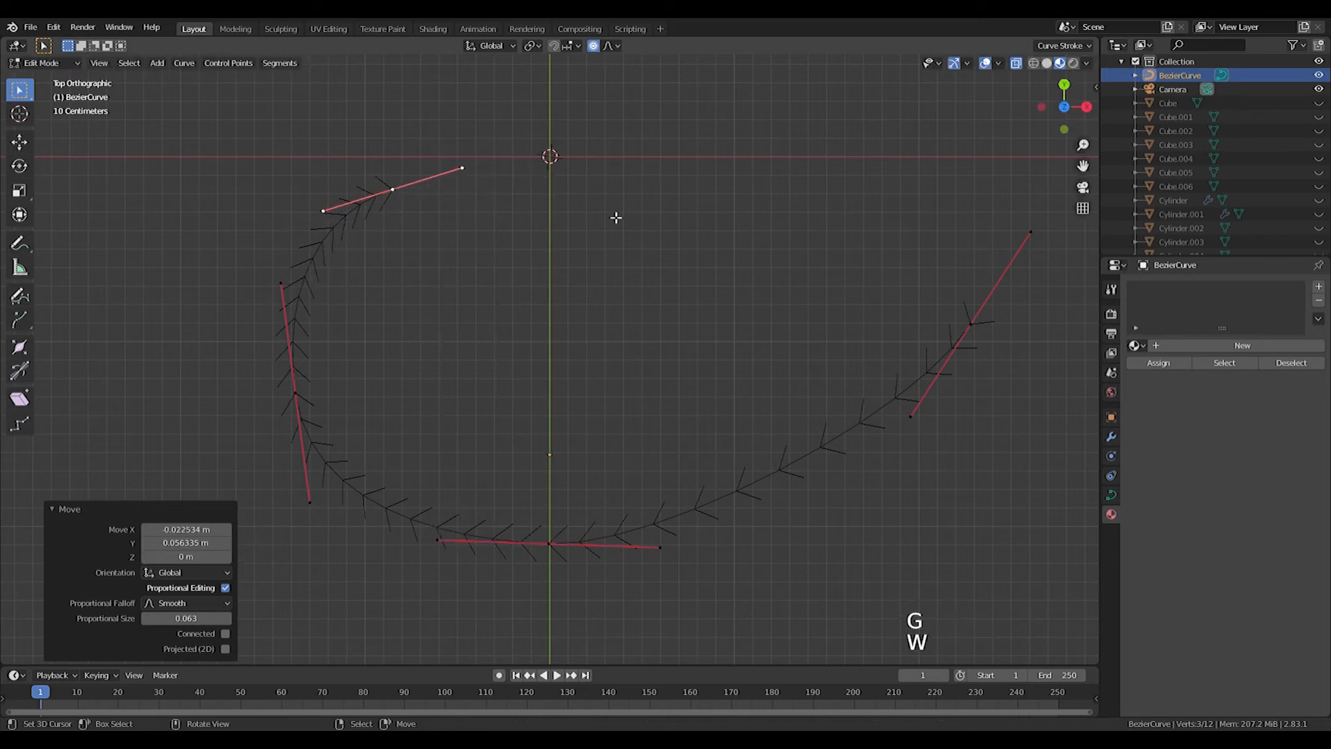
Extrude a new end point about 0.86 m in X and 0.18 m in Y to the world origin and rotate its handles
key(e)
click(775, 177)
key(r)
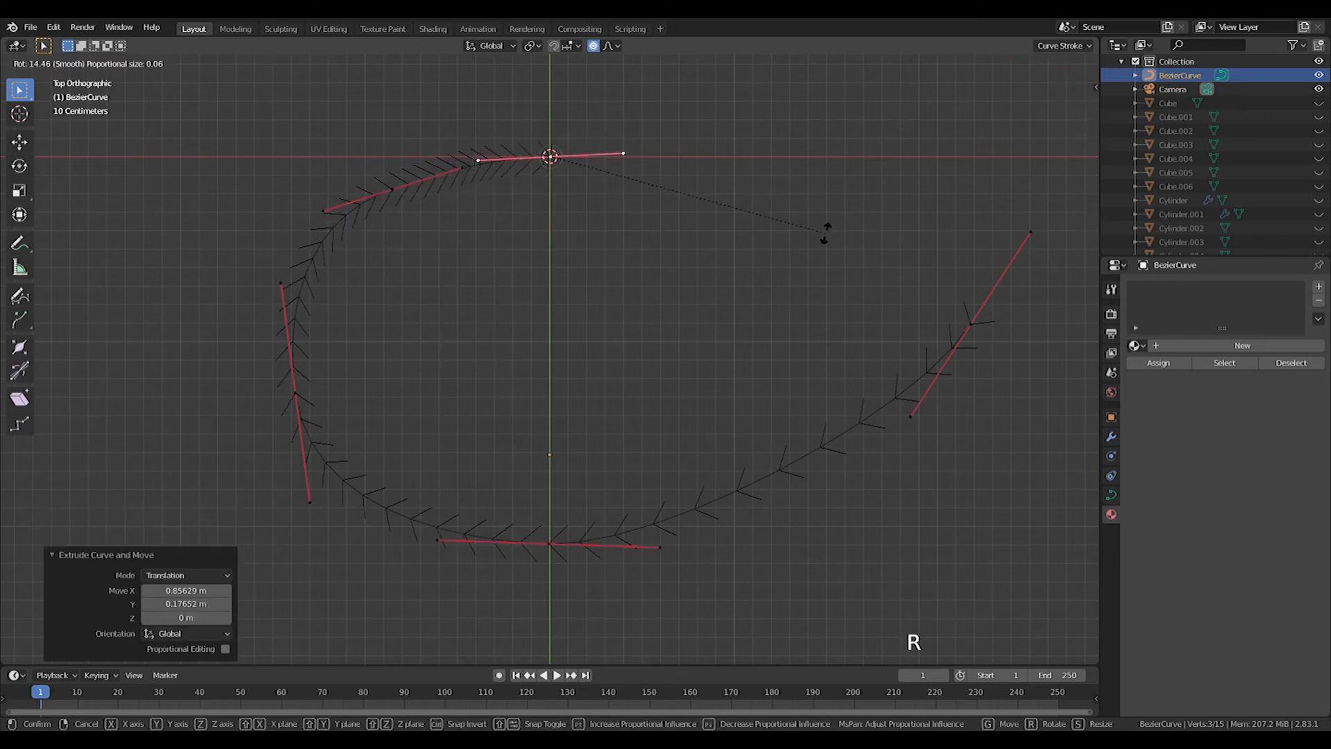
click(829, 237)
In camera view, rotate the upper point's handles to slope slightly downward and raise that point near the frame's top edge
key(KP_0)
right_click(409, 300)
key(r)
click(588, 277)
key(g)
click(590, 220)
Rotate the final end point's handles nearly upright and move it about -0.38 m in Z onto the world origin
right_click(245, 304)
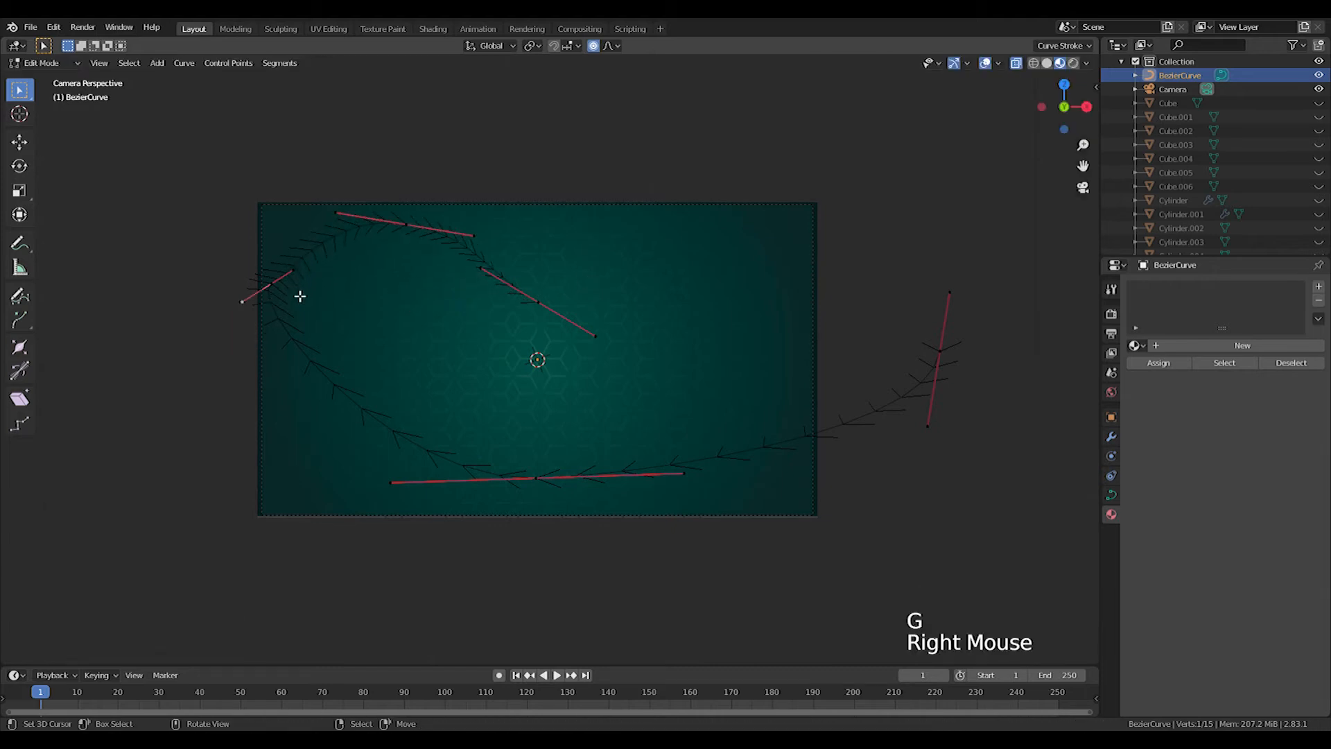
key(r)
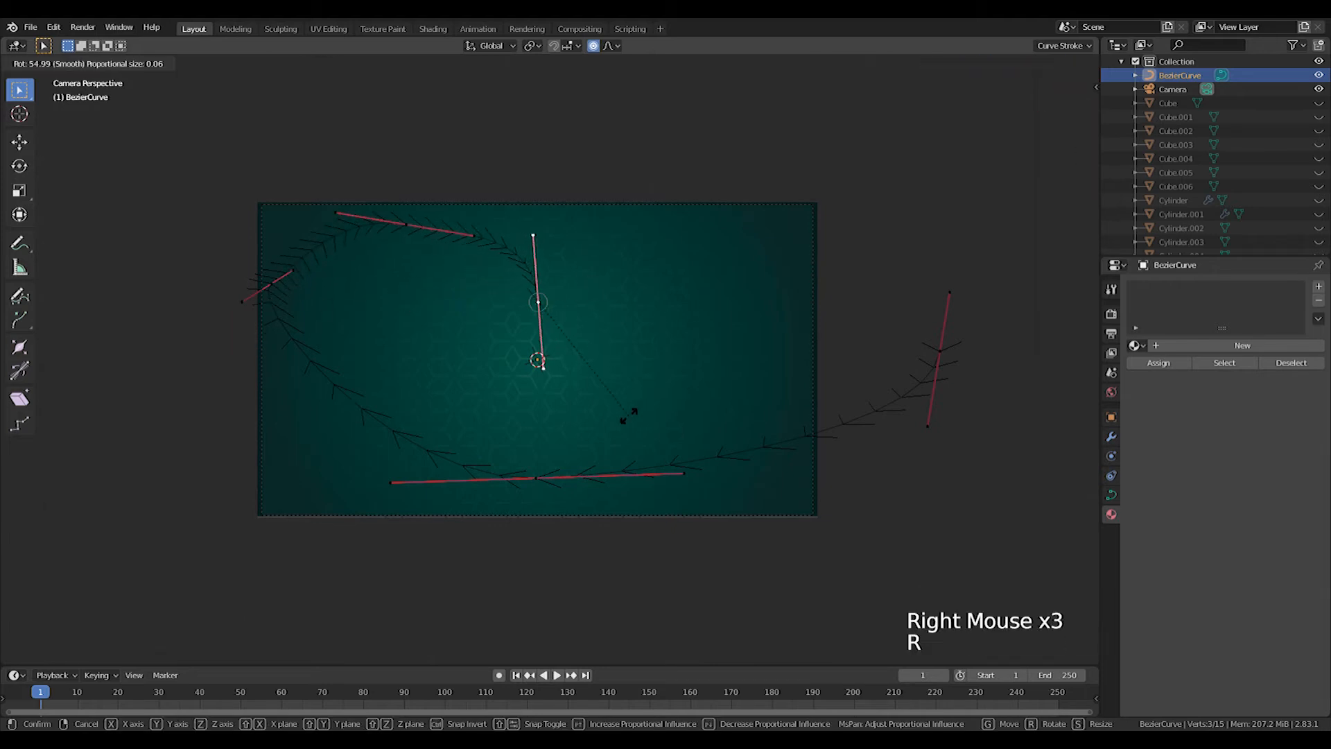
click(642, 416)
key(g)
scroll(400, 206, up, 2)
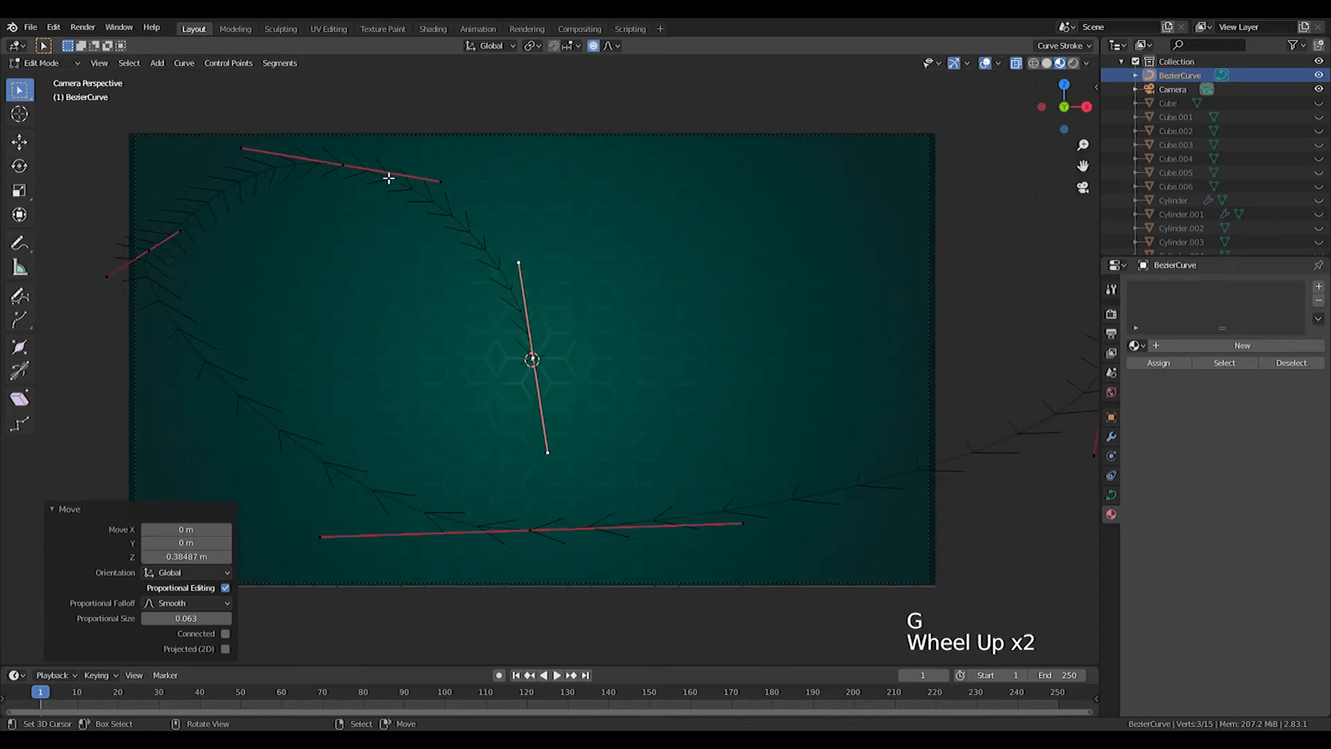
Rotate the far-left point's handles 5.68° around Z and tilt them around X, and shift the upper point about -0.11 m in X
right_click(396, 169)
right_click(175, 279)
key(KP_7)
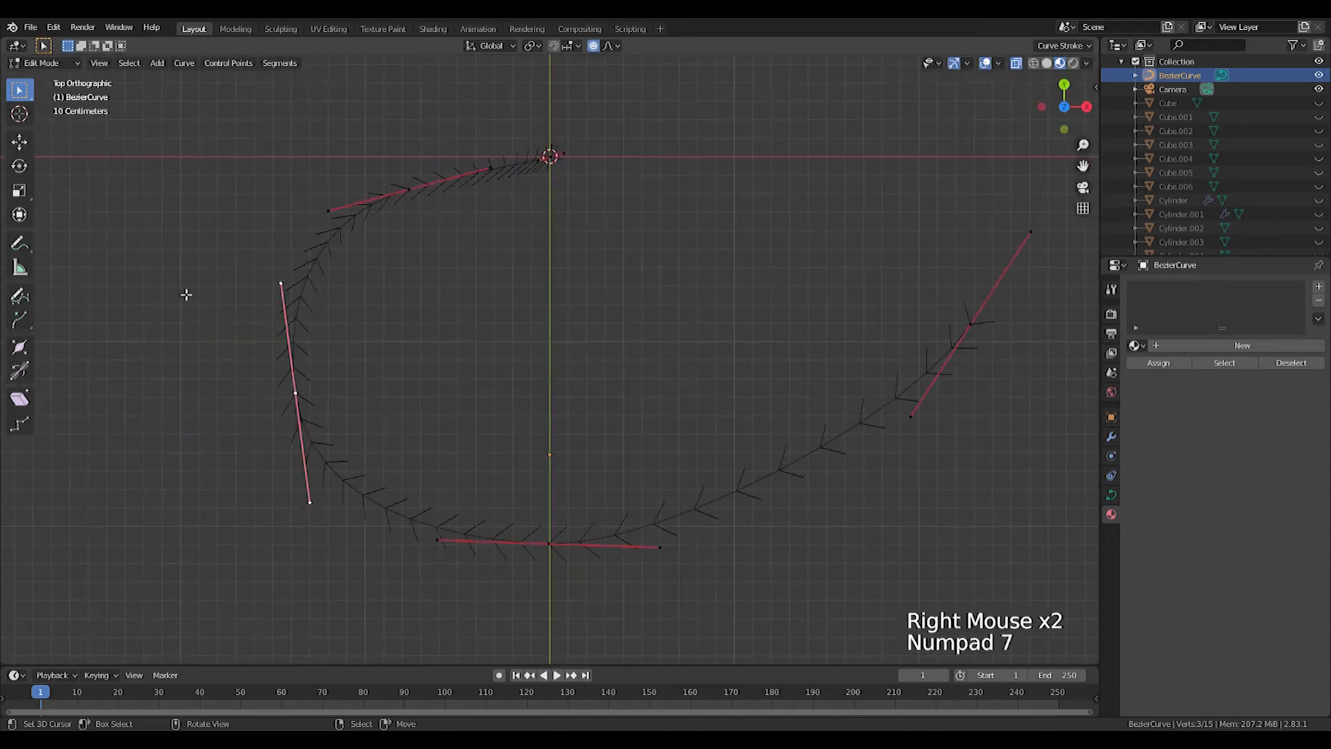
key(KP_0)
key(r)
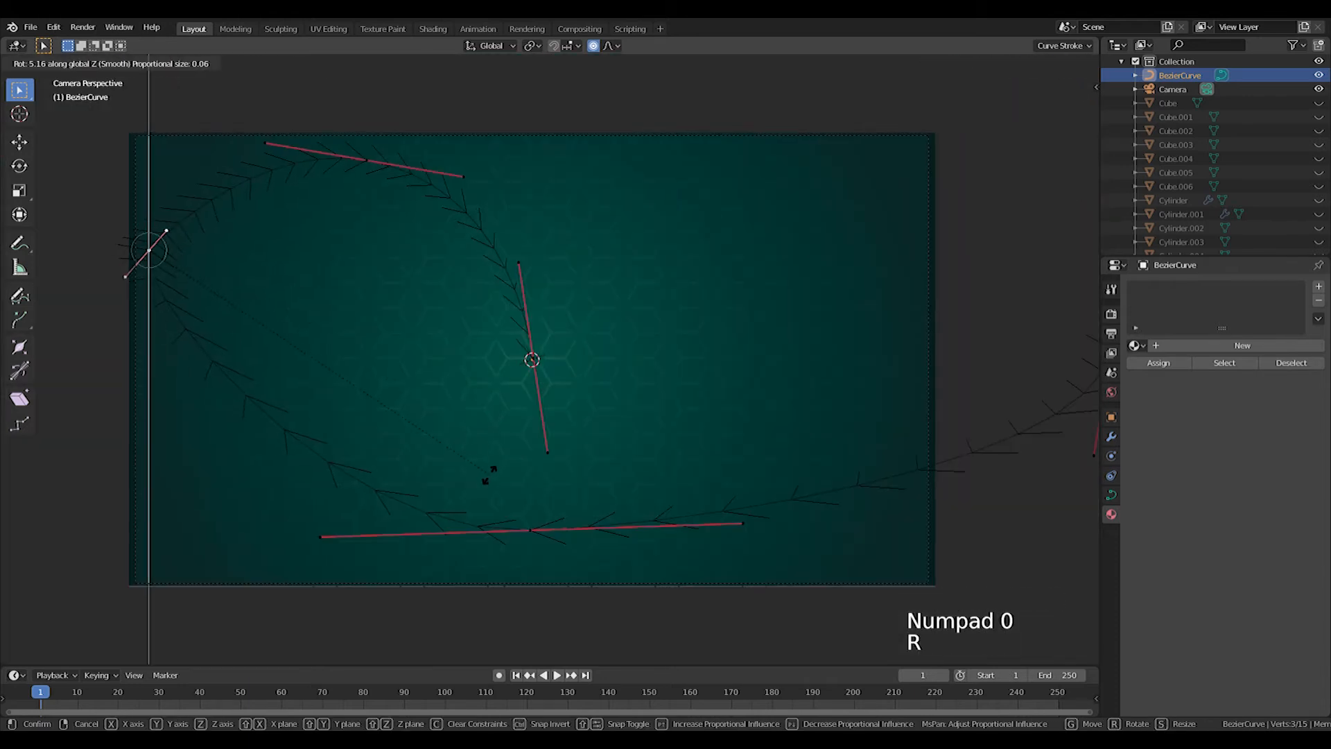
click(498, 483)
key(r)
key(x)
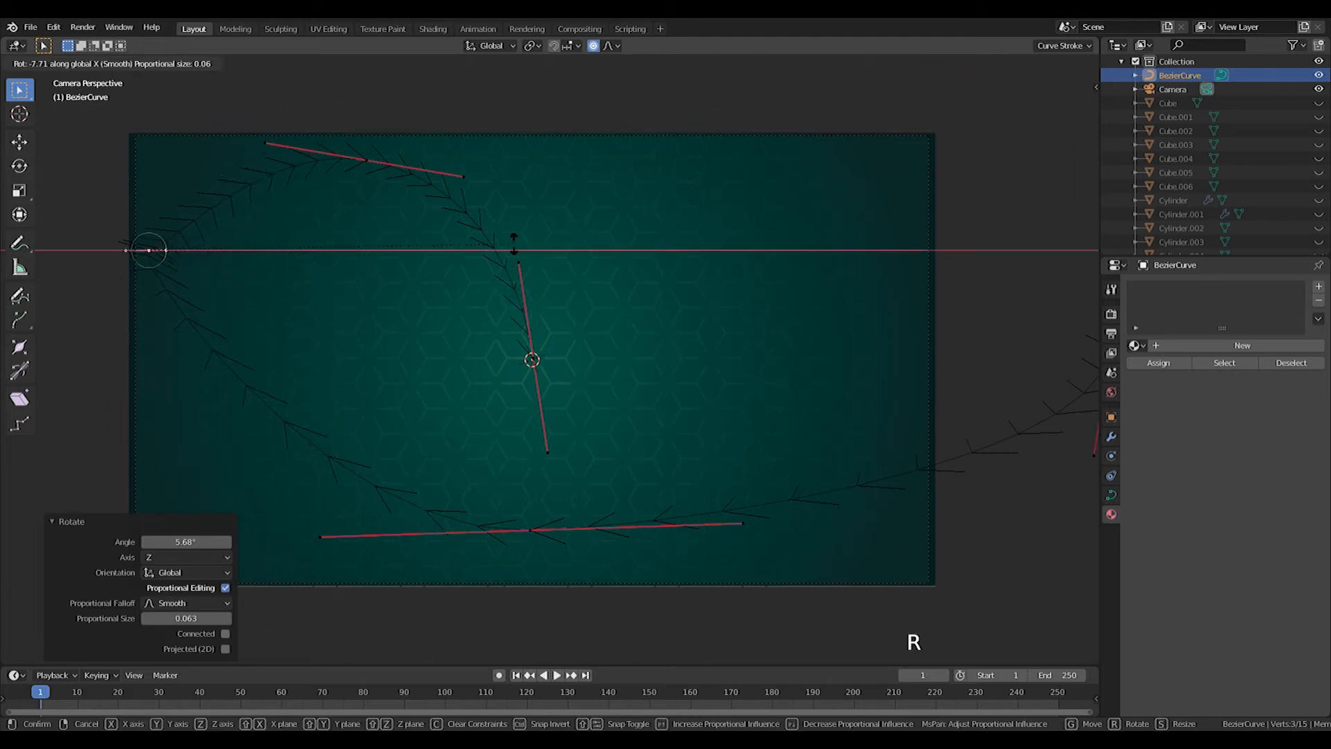
click(529, 327)
right_drag(360, 170, 343, 168)
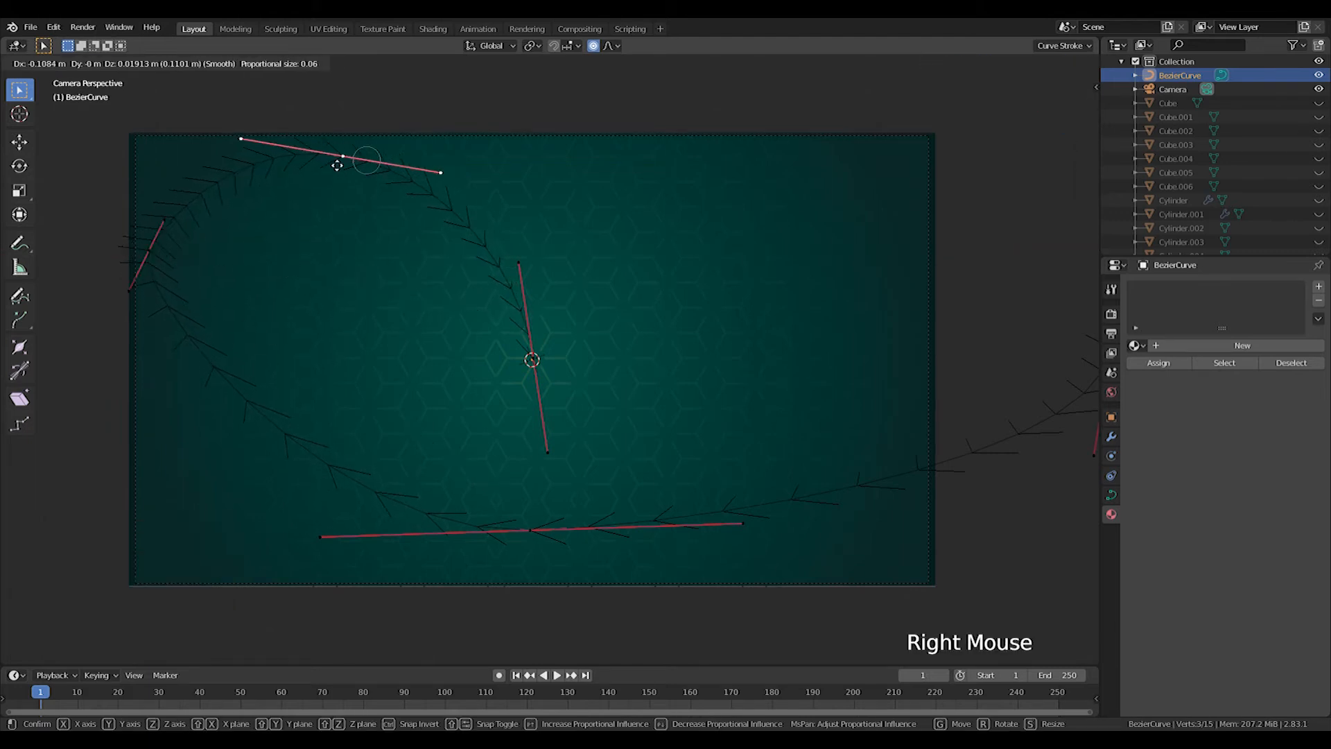
Raise the right end point in camera view and rotate its handles -18.9° around the view axis
scroll(860, 351, down, 3)
right_drag(860, 351, 832, 238)
key(r)
click(924, 292)
In right side view, rotate the far-left point's handles -22.5° around the view axis
scroll(835, 329, down, 2)
middle_drag(924, 291, 767, 362)
scroll(835, 329, down, 1)
key(KP_Decimal)
key(KP_3)
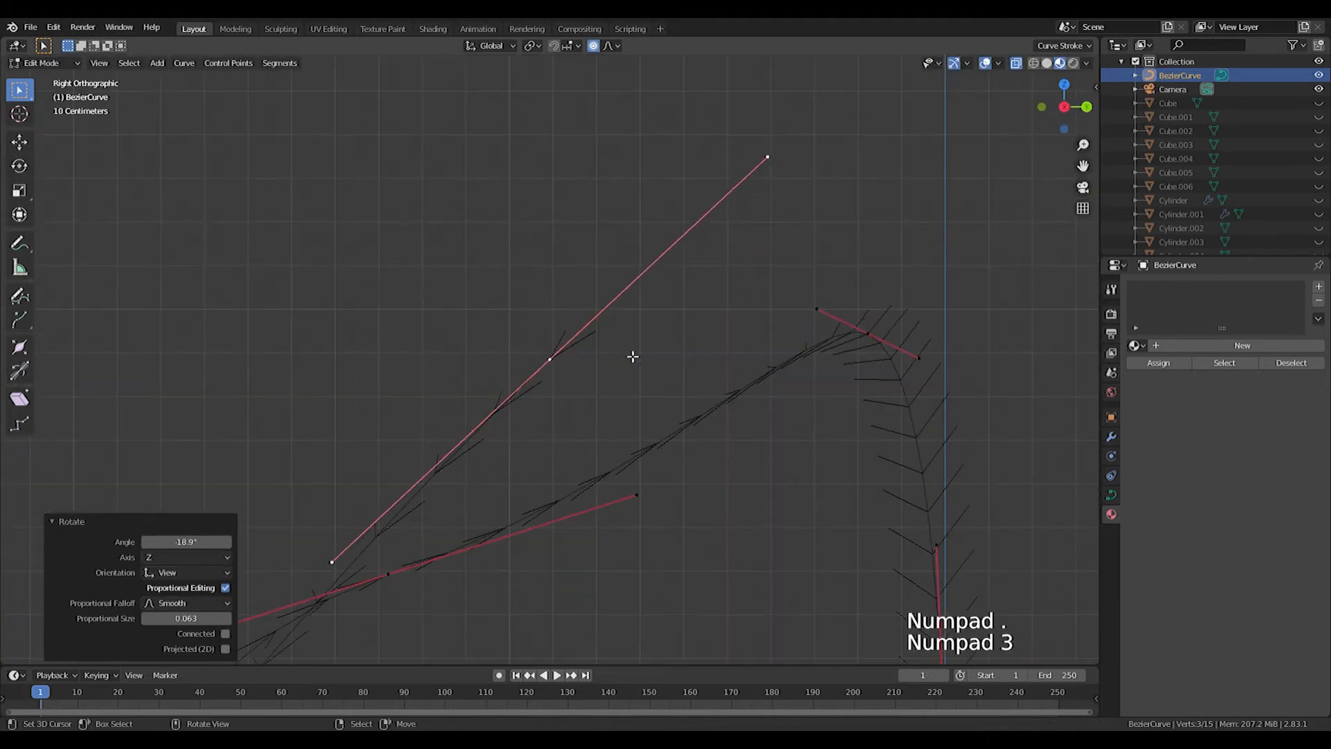
right_click(395, 570)
scroll(547, 574, down, 3)
key(r)
click(644, 485)
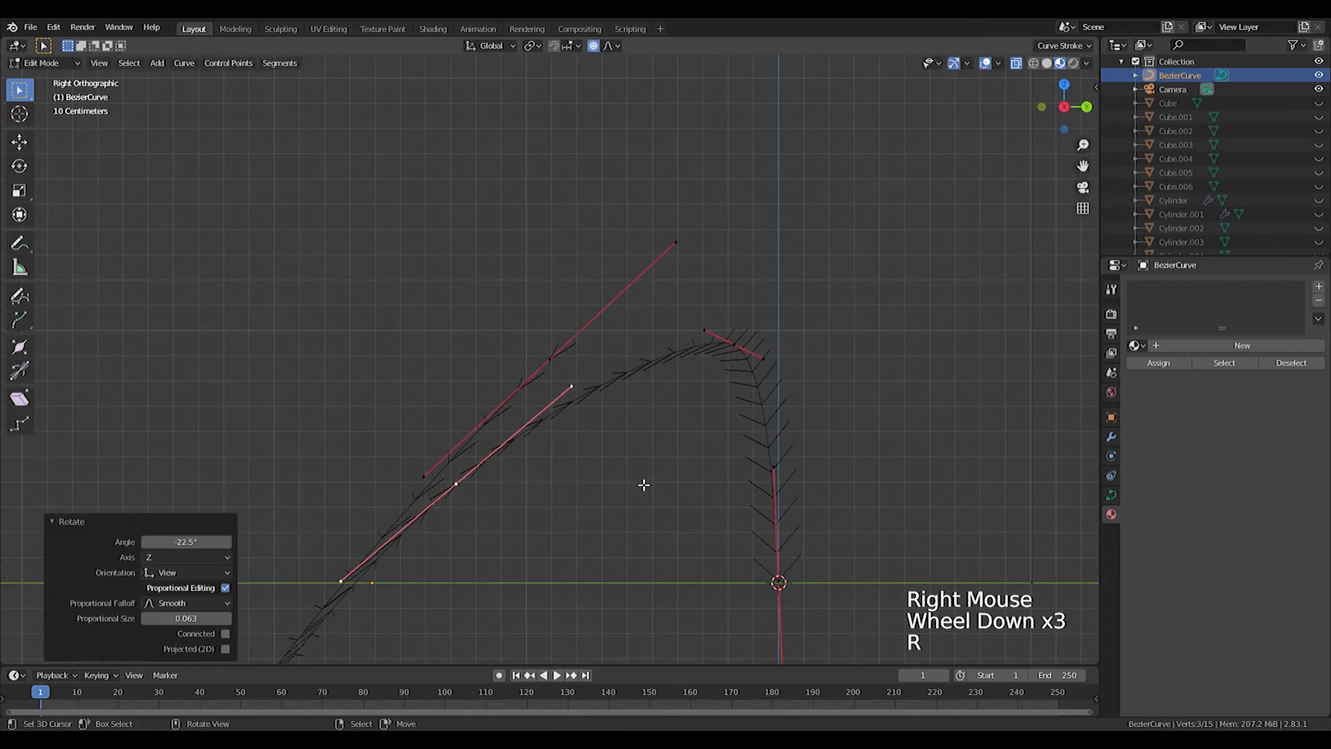
In side view, move the far-left point toward negative Y and the lowest point about -0.30 m in Y
key(KP_0)
key(KP_3)
scroll(505, 476, down, 2)
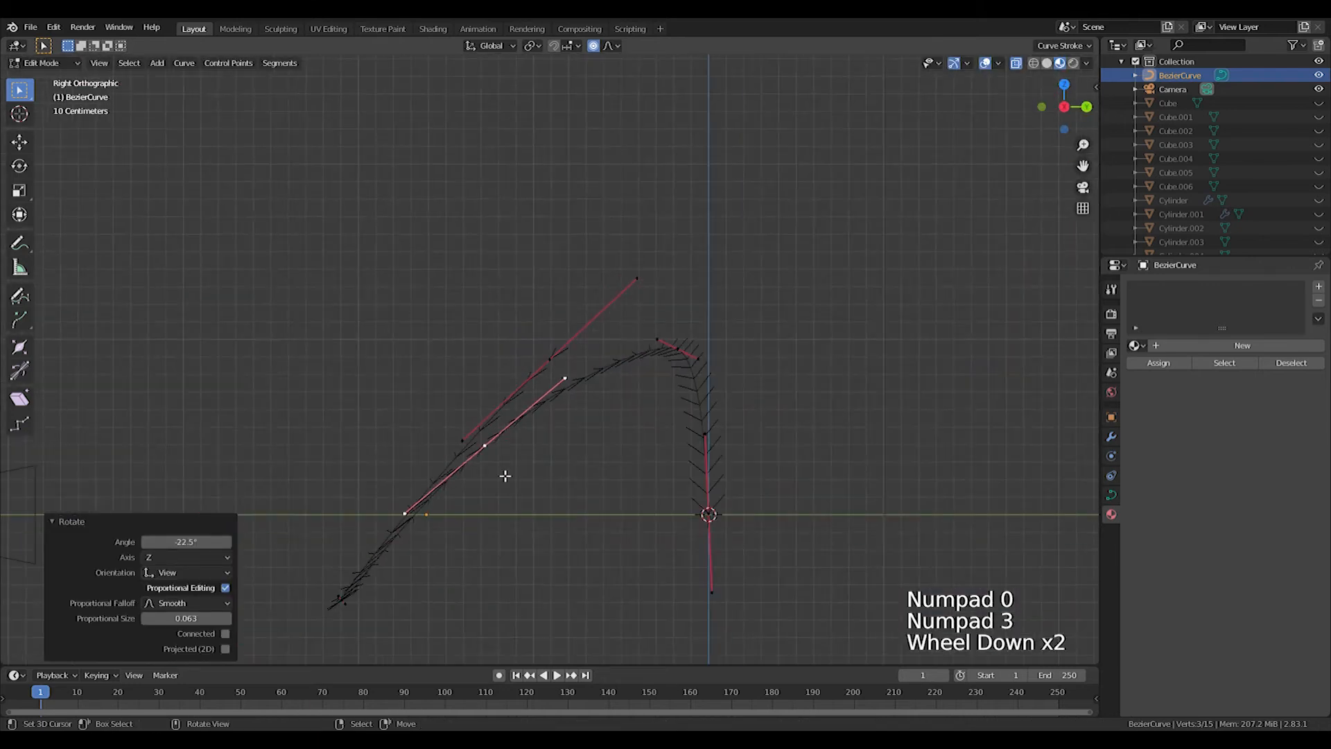
key(g)
click(490, 474)
right_drag(346, 603, 292, 603)
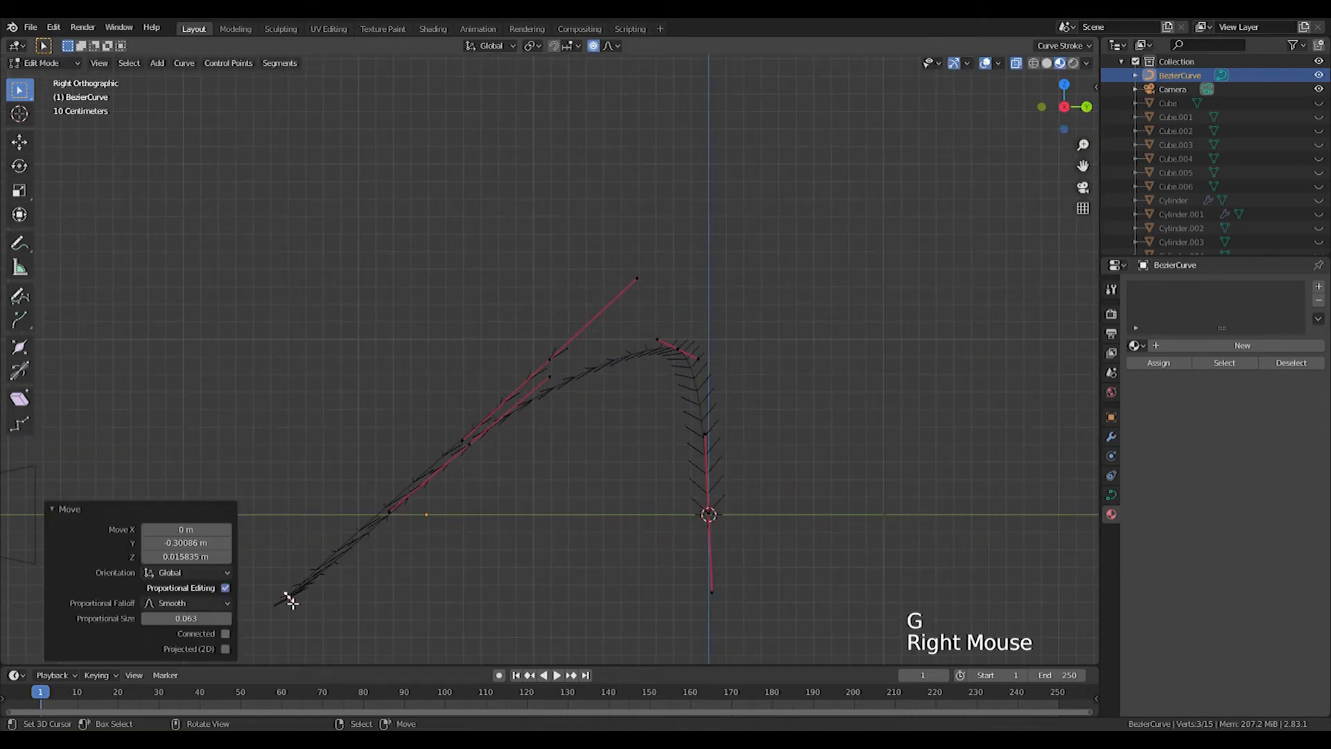
Pull the upper and far-left points toward the camera in side view and fine-tune both positions in camera view
right_drag(681, 352, 625, 357)
right_drag(487, 458, 454, 451)
key(KP_0)
right_drag(302, 284, 335, 294)
right_drag(427, 242, 435, 250)
right_drag(350, 307, 351, 323)
Leave curve editing, add a UV sphere at the world origin, and scale it down
middle_drag(523, 355, 591, 480)
scroll(537, 438, down, 3)
key(Tab)
key(shift+a)
mouse_move(548, 461)
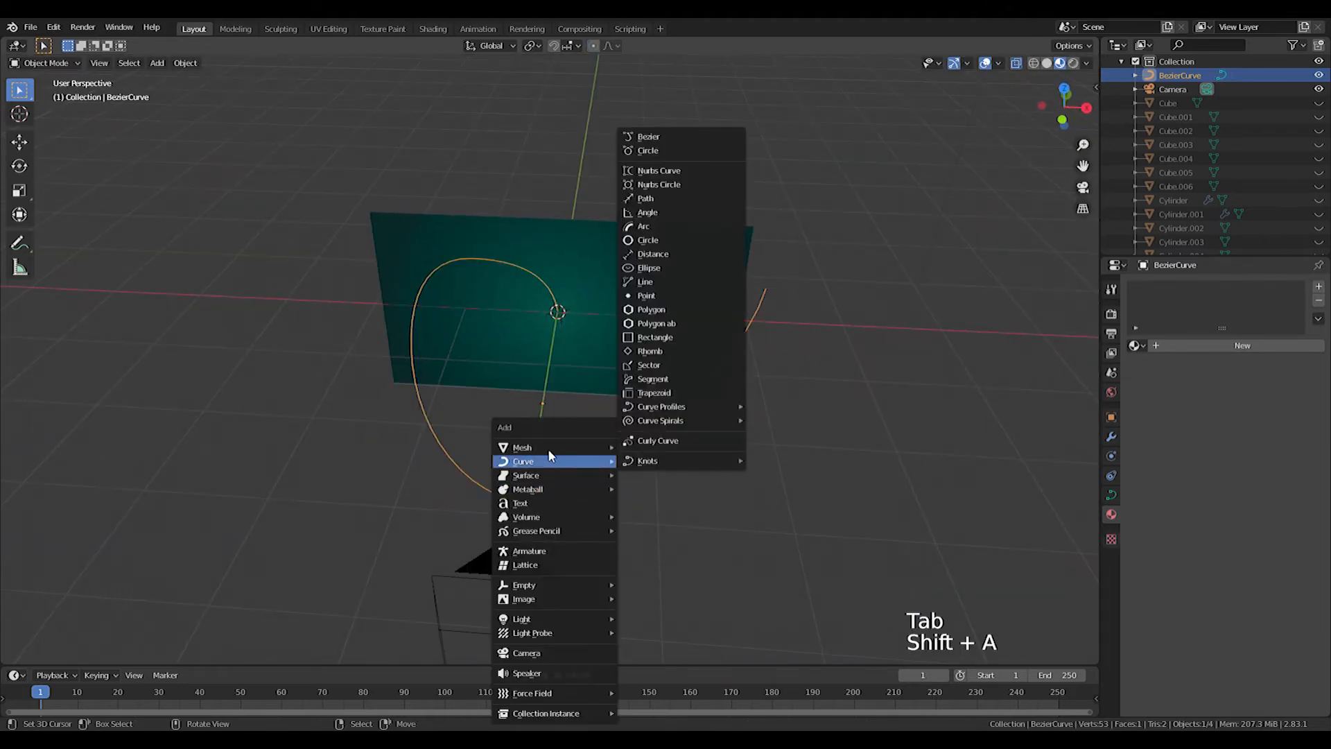
click(663, 133)
key(s)
click(613, 338)
Shade the sphere smooth
scroll(603, 333, up, 4)
key(w)
click(633, 282)
middle_drag(616, 341, 608, 321)
scroll(609, 321, down, 4)
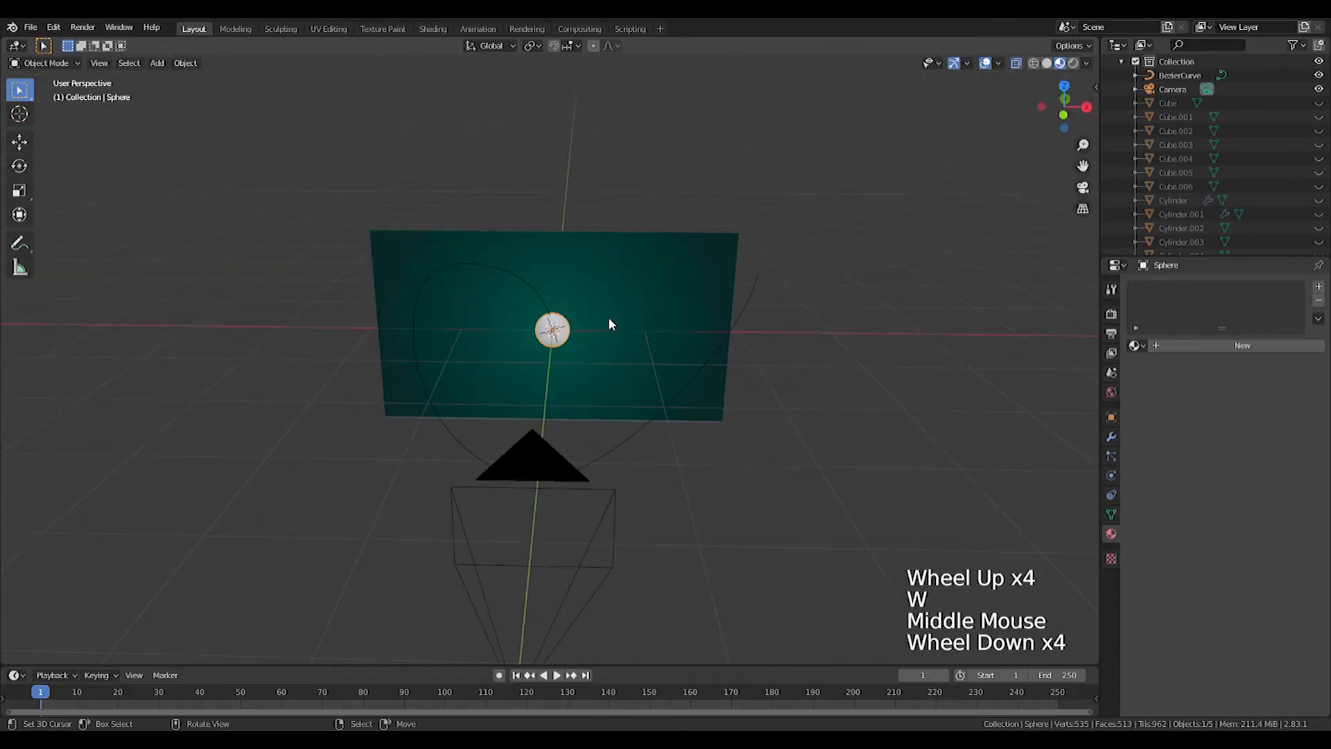
key(g)
key(z)
right_click(651, 398)
Scale the sphere down by 0.563 and again by 0.527
middle_drag(651, 398, 656, 455)
key(s)
click(642, 389)
middle_drag(642, 389, 506, 281)
key(s)
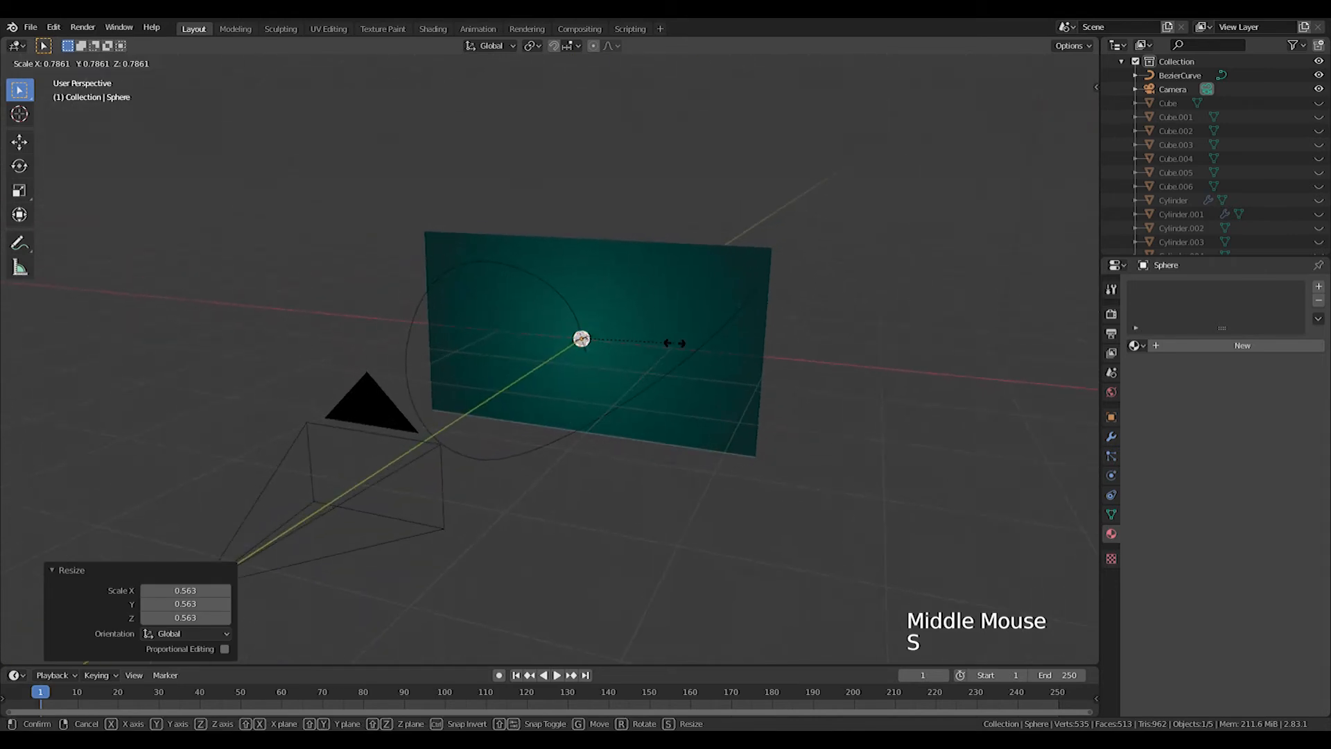
click(644, 337)
middle_drag(643, 335, 605, 394)
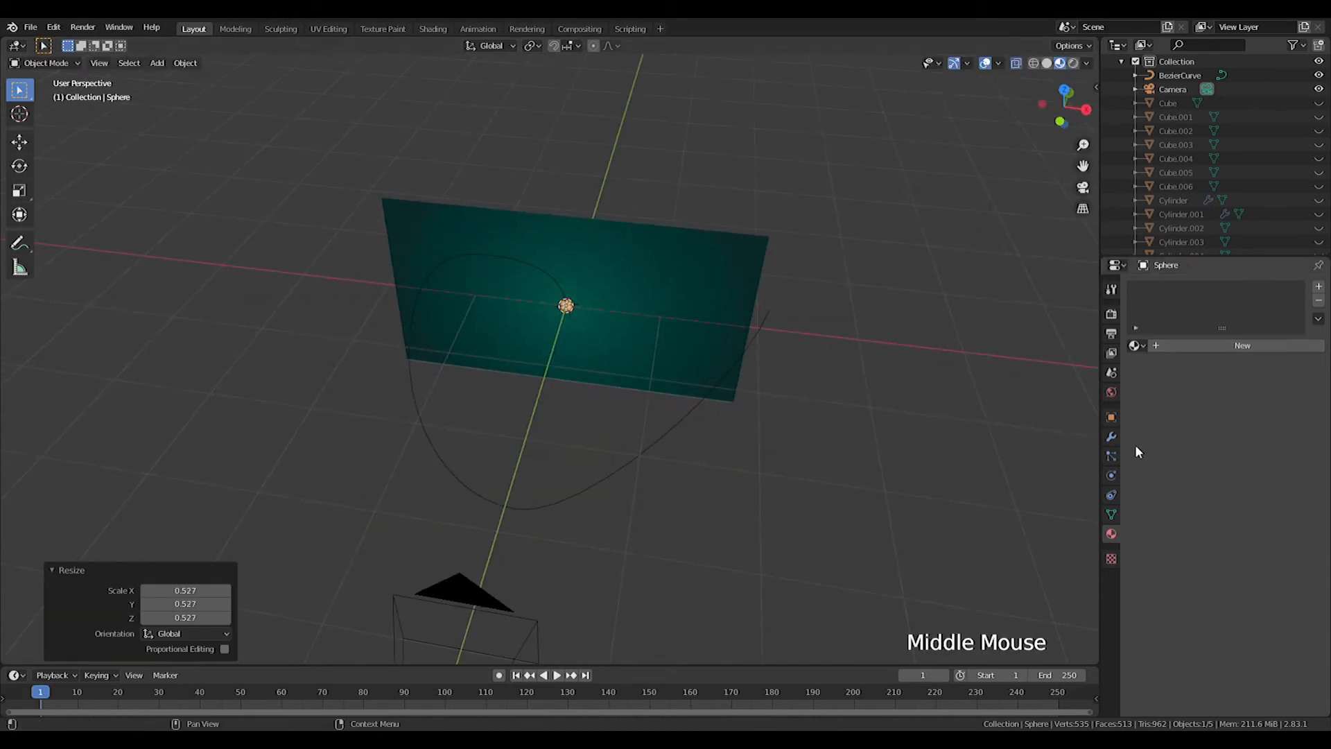
Add a Follow Path constraint to the sphere
click(1111, 495)
click(1183, 287)
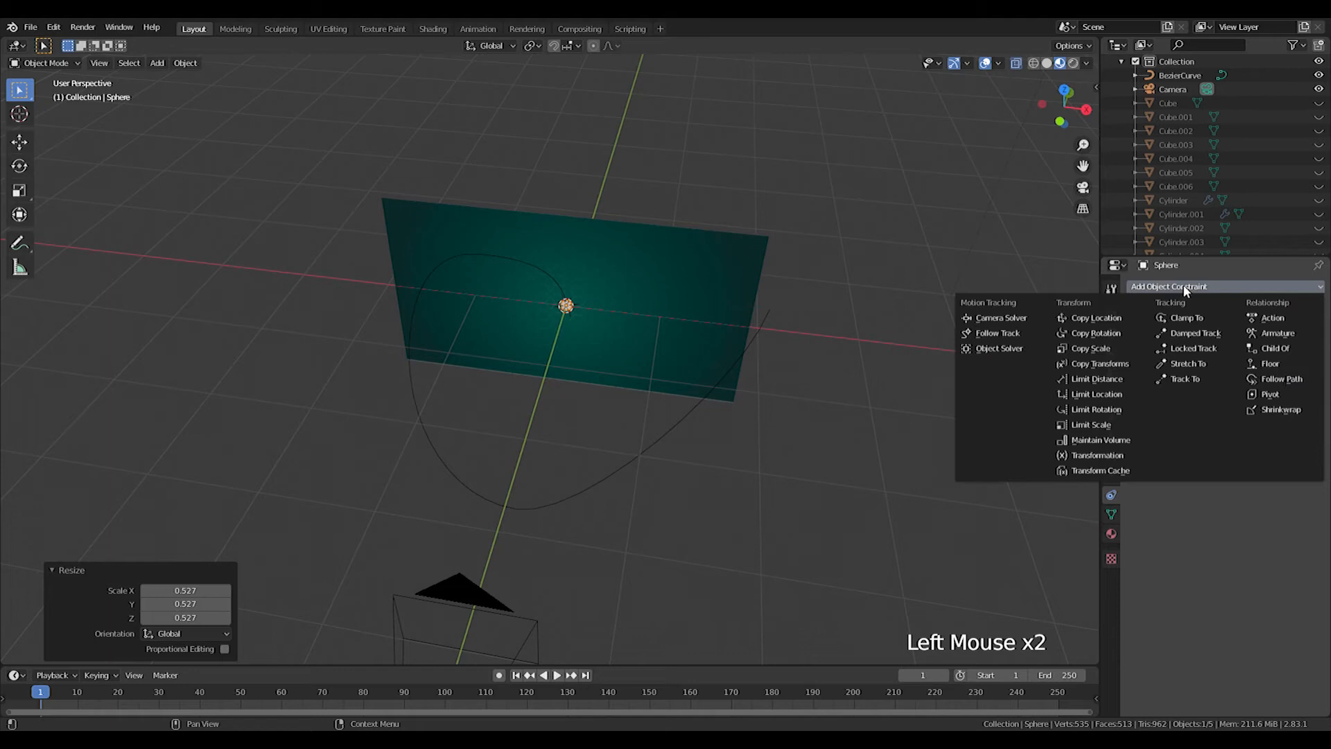
click(1271, 377)
scroll(623, 349, up, 2)
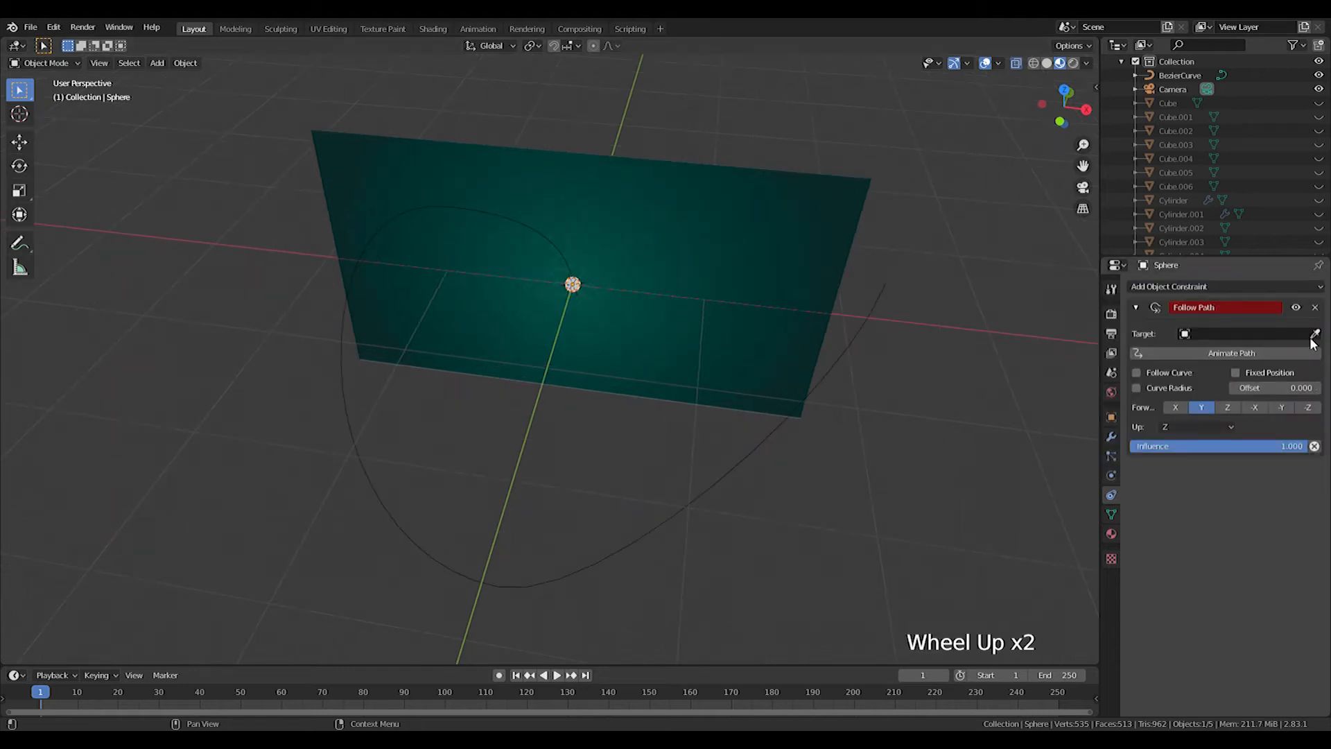
Set BezierCurve as the target of the sphere's Follow Path constraint and scrub the timeline
click(1170, 300)
click(1241, 334)
click(1216, 347)
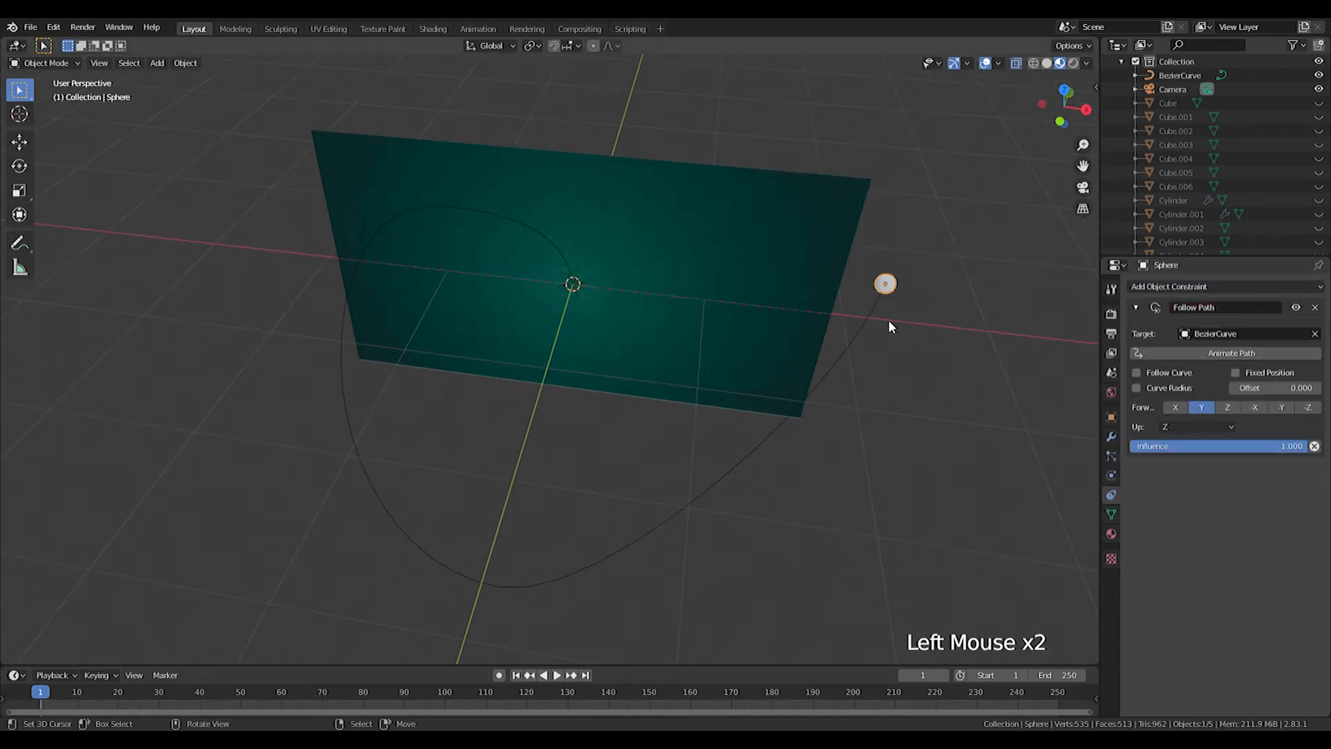
drag(216, 695, 232, 697)
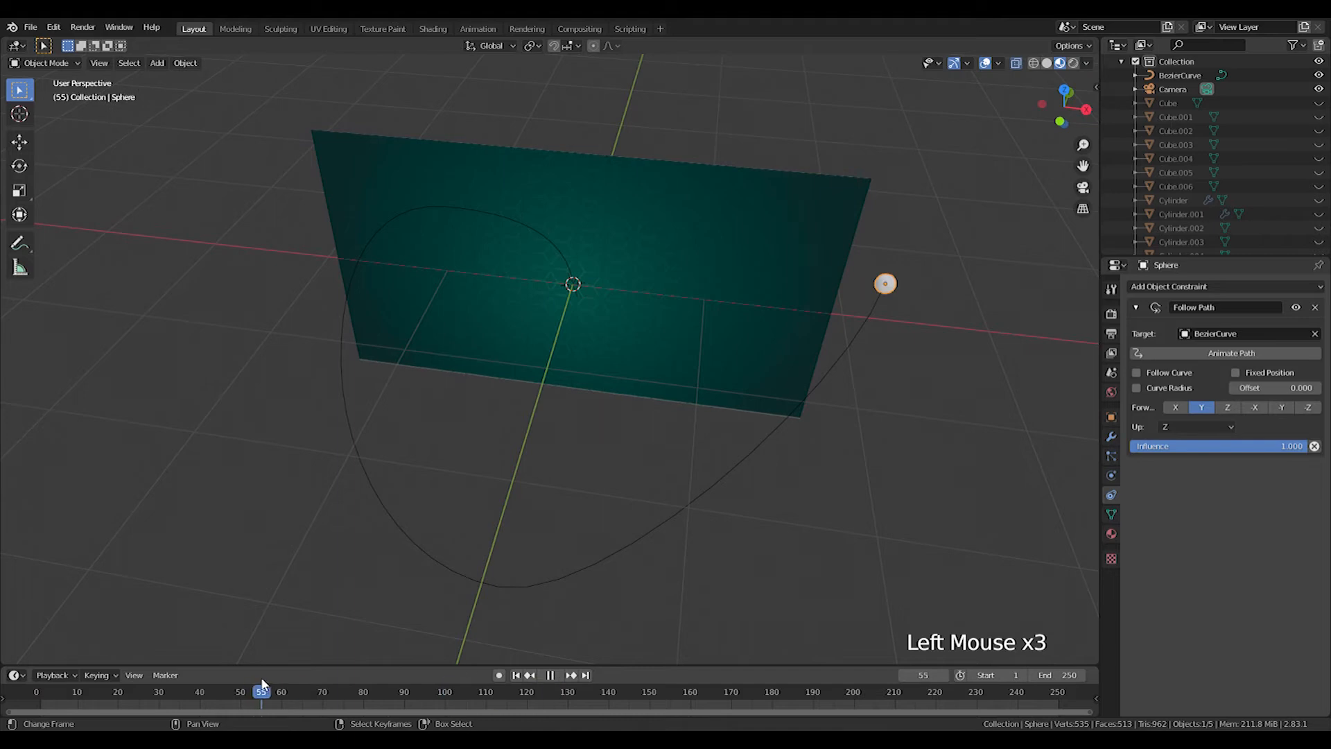
Animate the sphere's path along BezierCurve and play the motion from the first frame
click(1234, 352)
click(40, 700)
key(space)
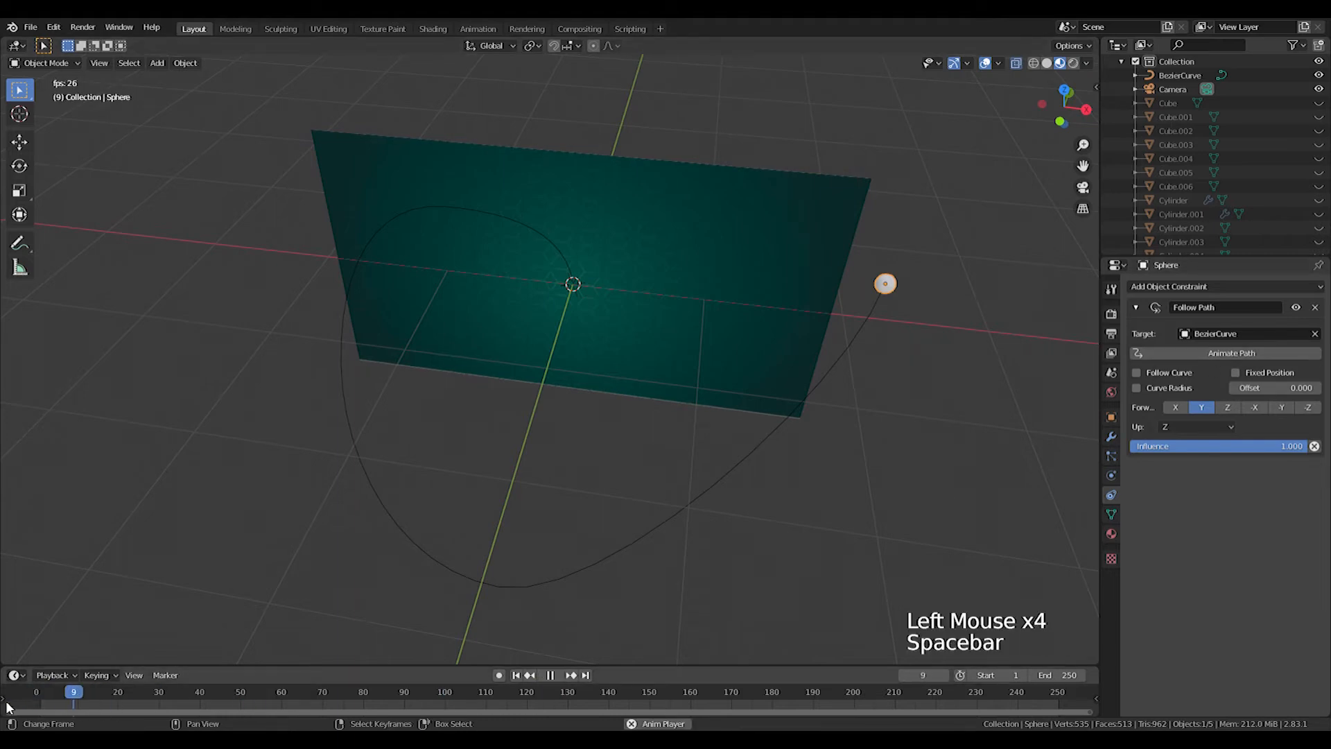
key(Escape)
key(Right)
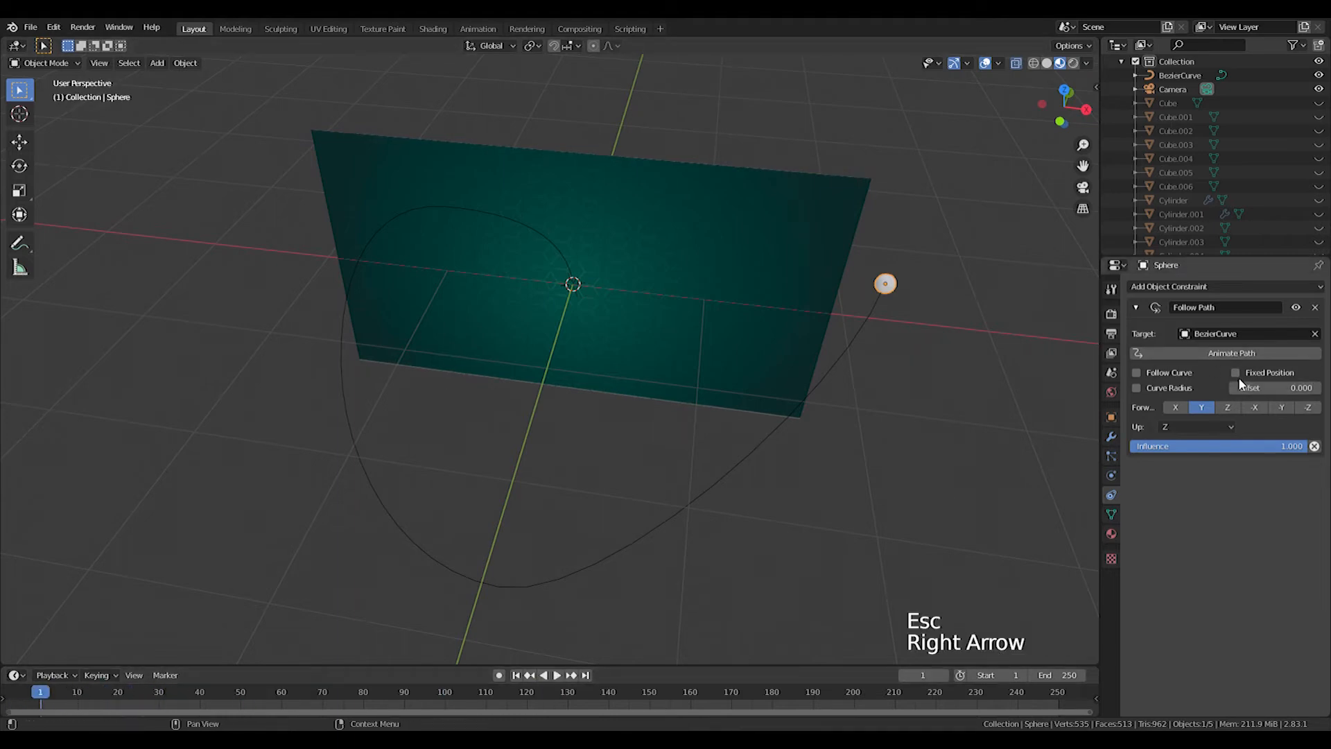
click(1243, 353)
key(space)
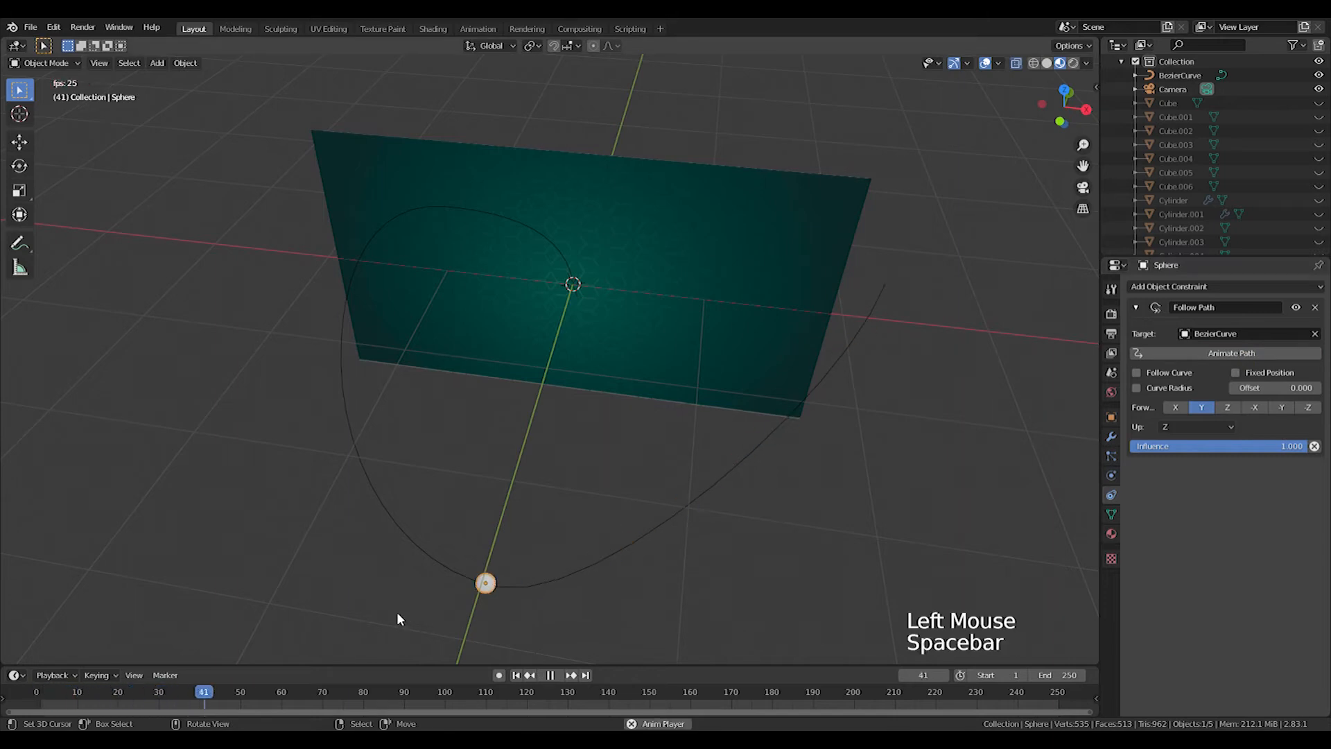
key(Escape)
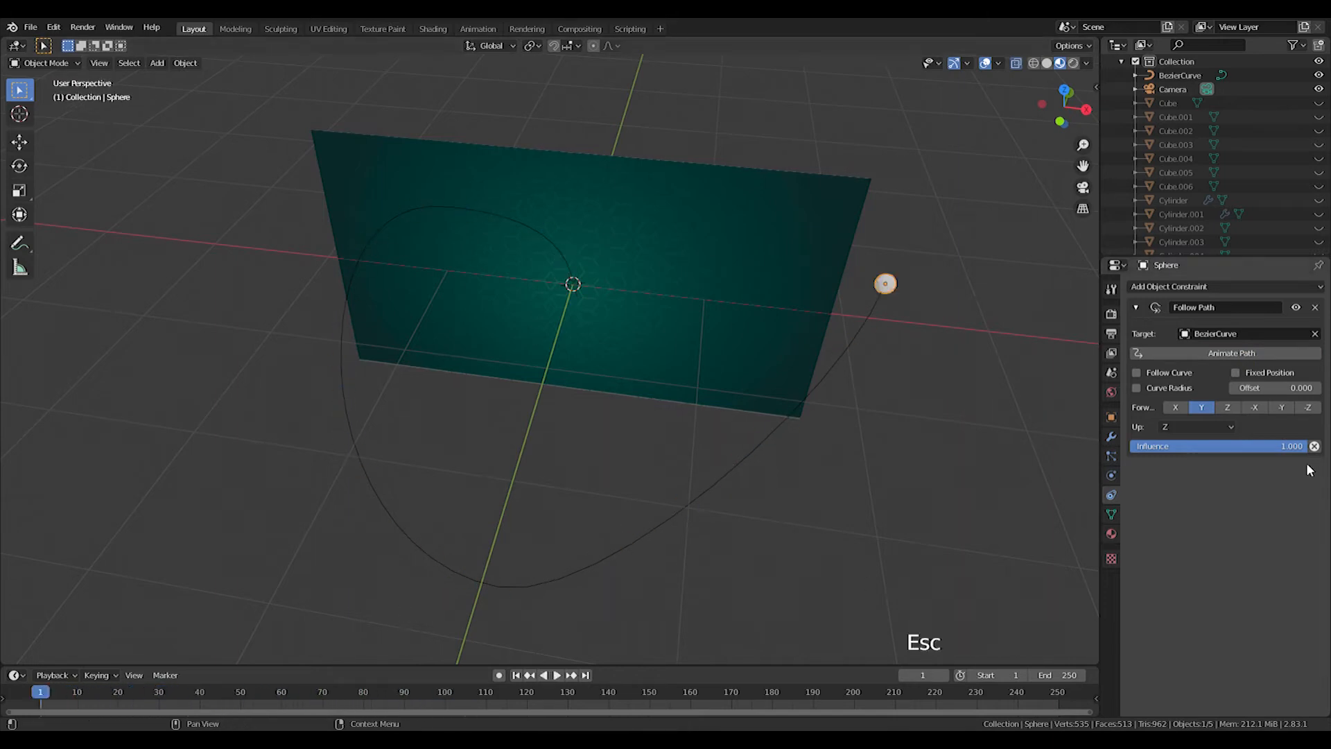
Keyframe the Follow Path Offset at 0 on frame 1 and at -17.5 on frame 84
drag(408, 693, 309, 688)
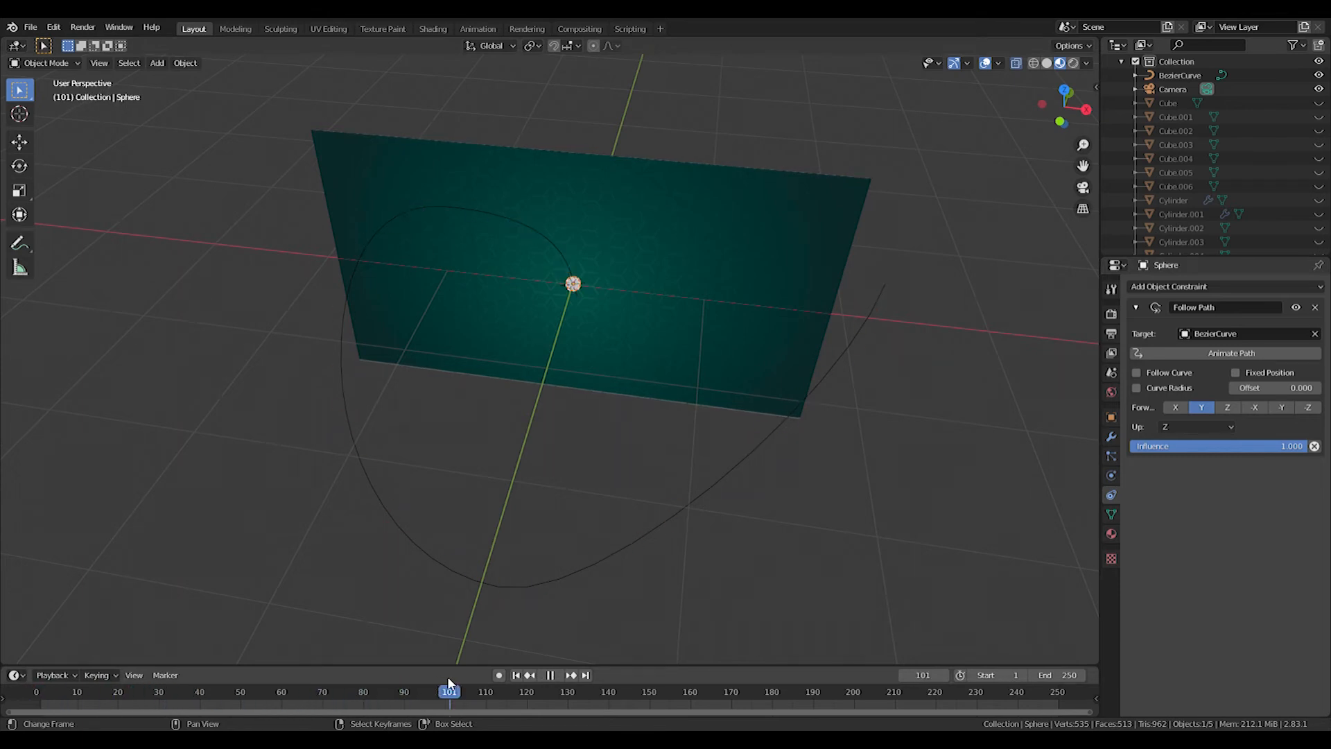
drag(439, 686, 325, 693)
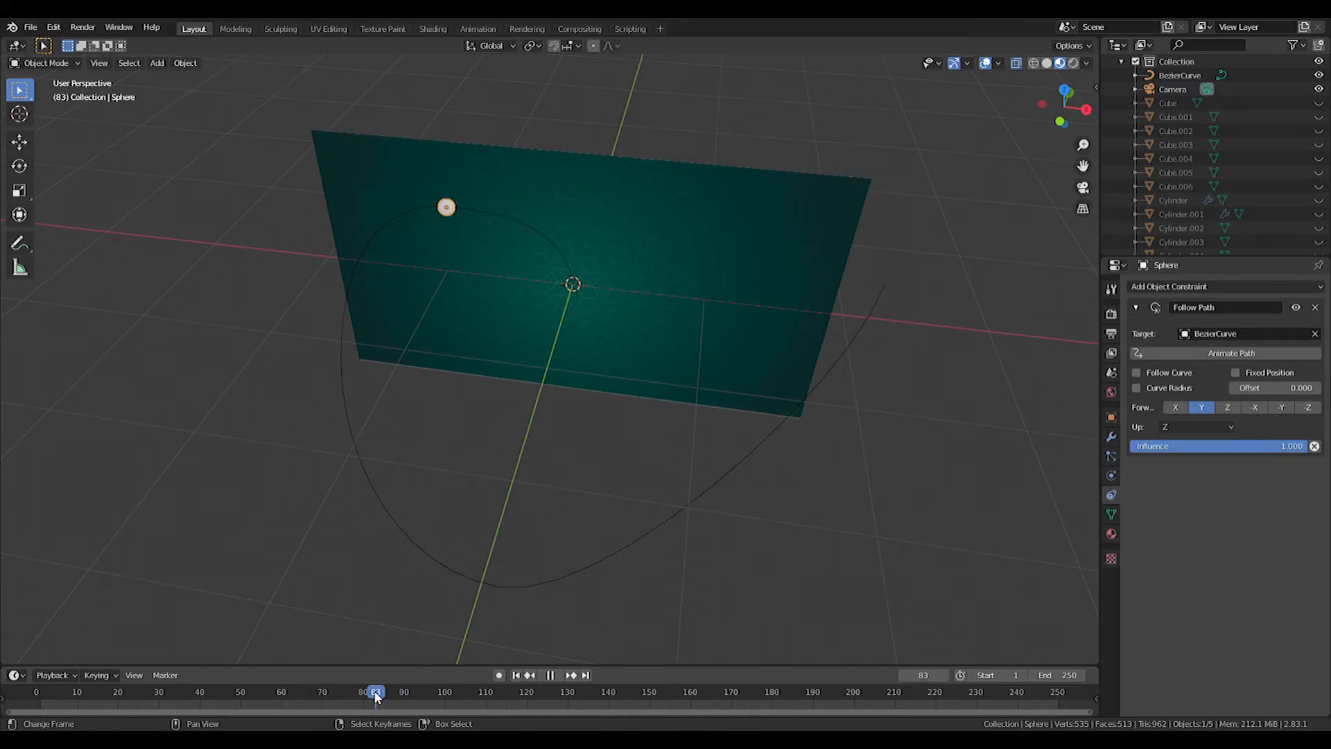
drag(380, 702, 380, 702)
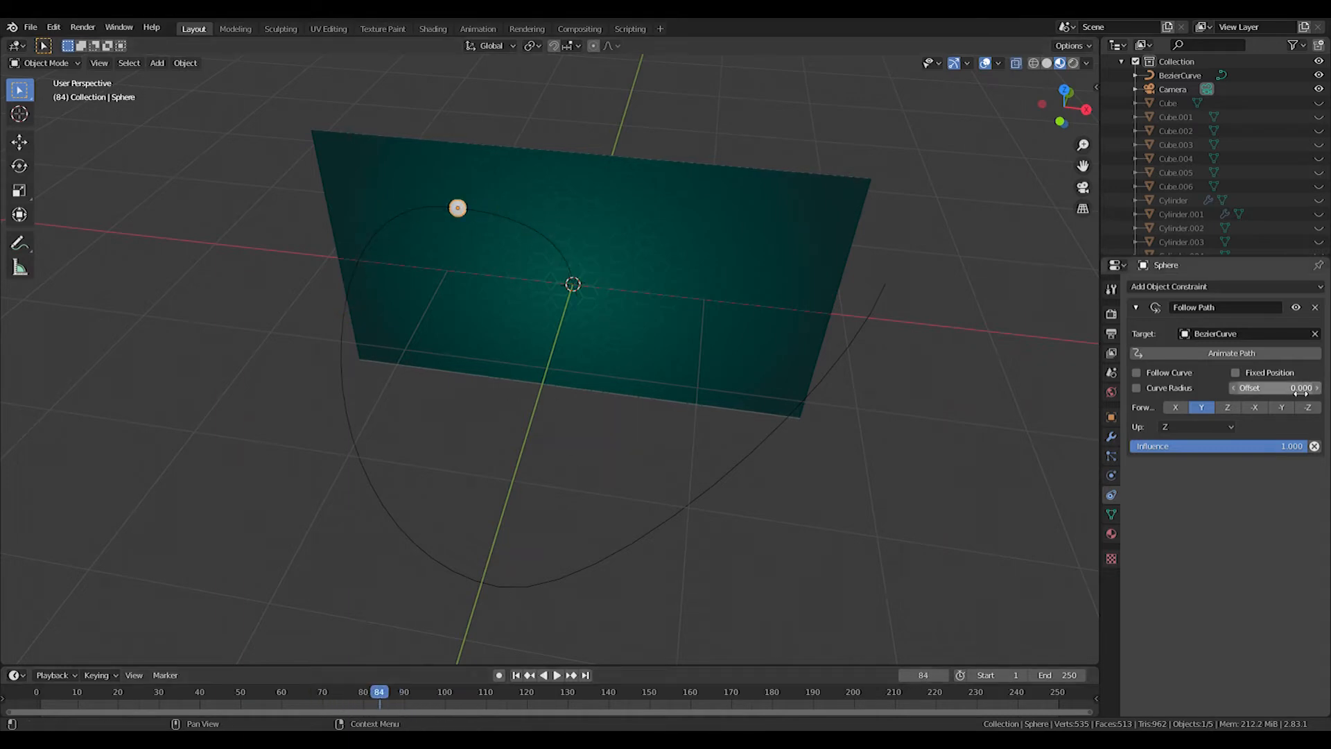
key(i)
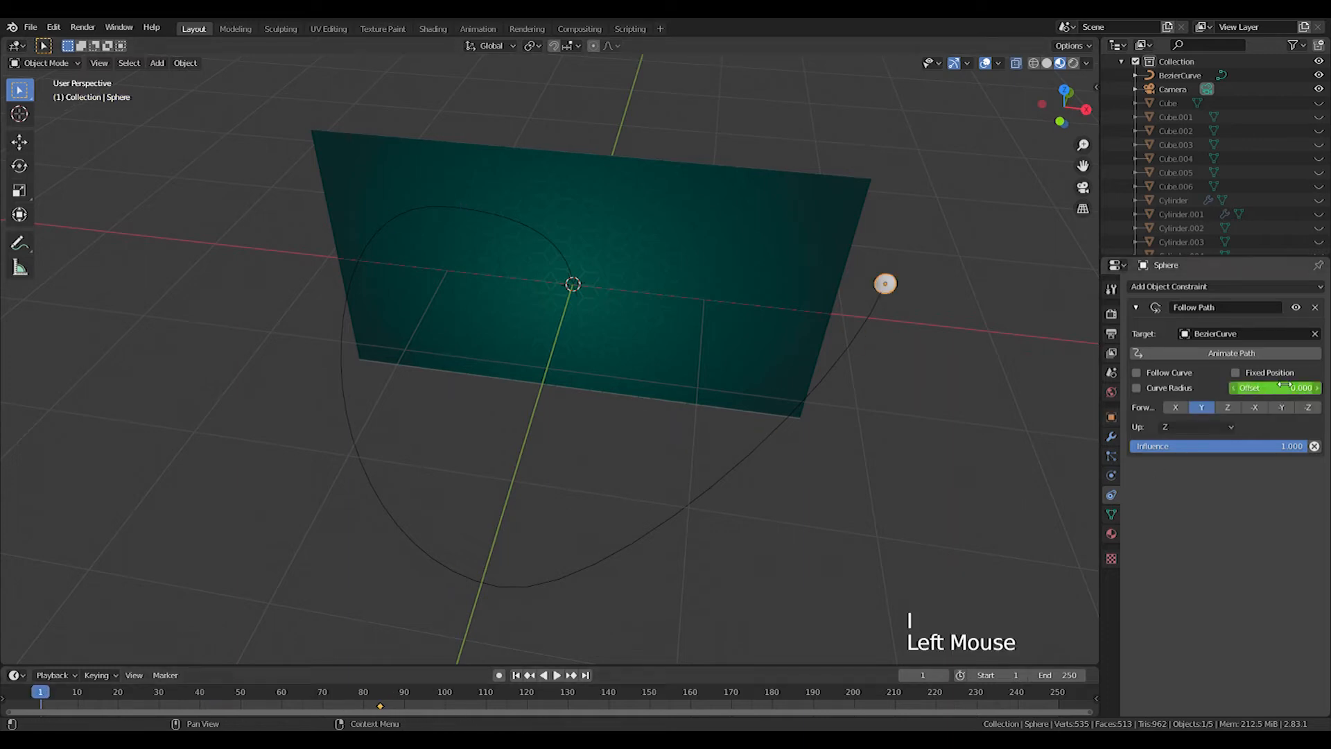
key(i)
click(39, 689)
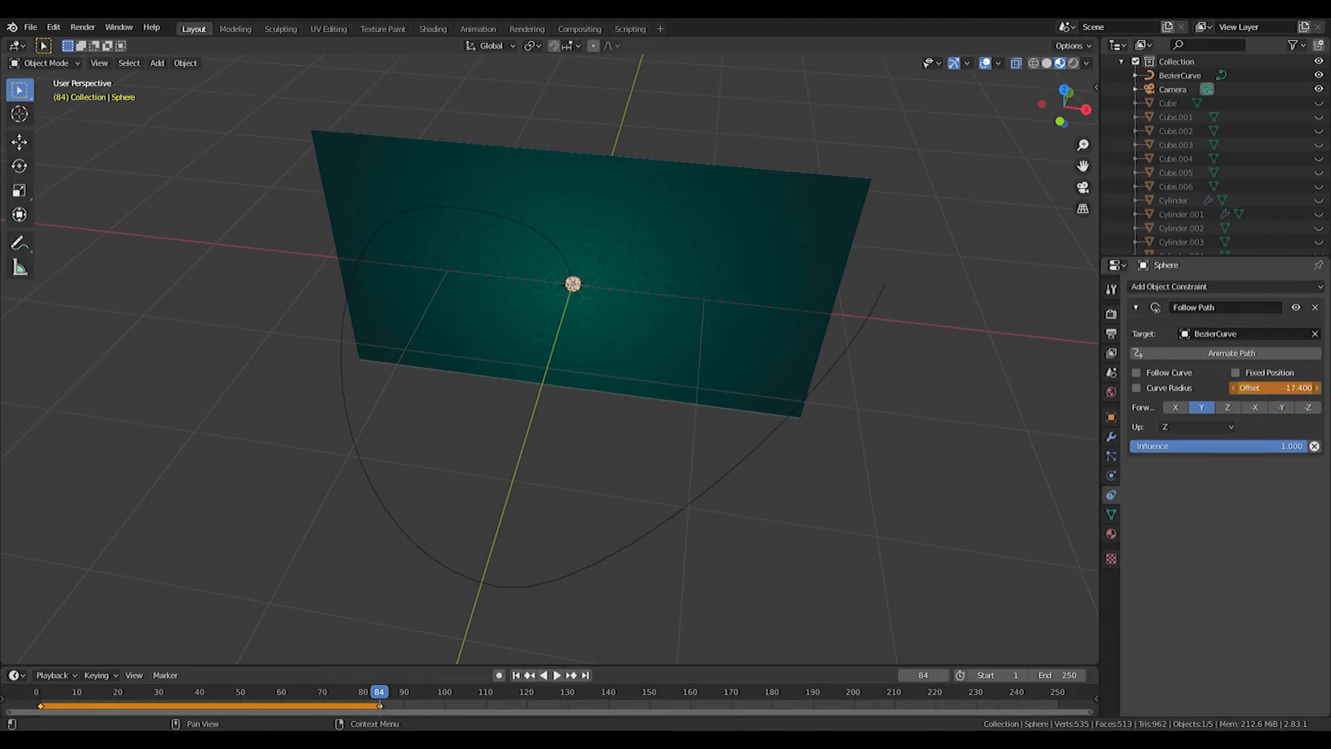
key(i)
Play the sphere's motion from the start, including in camera view, to check its path to the center
drag(386, 696, 35, 703)
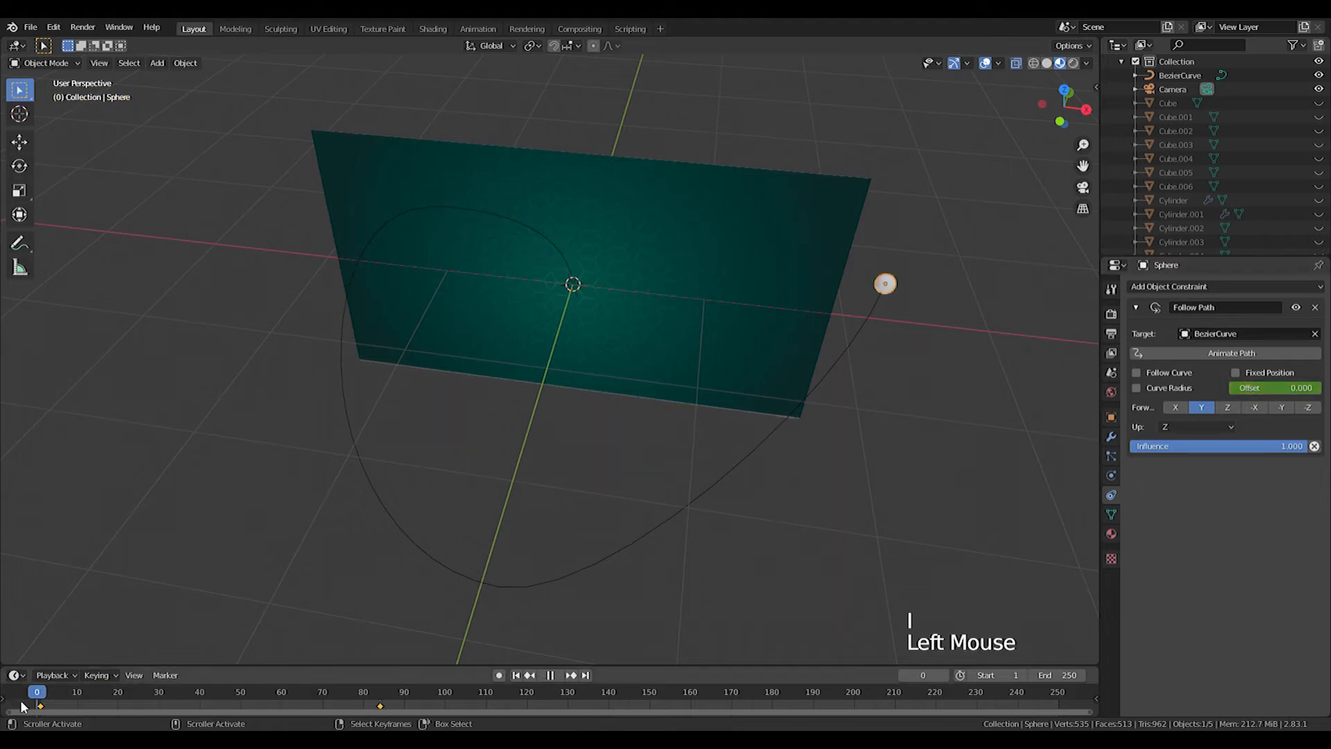
key(space)
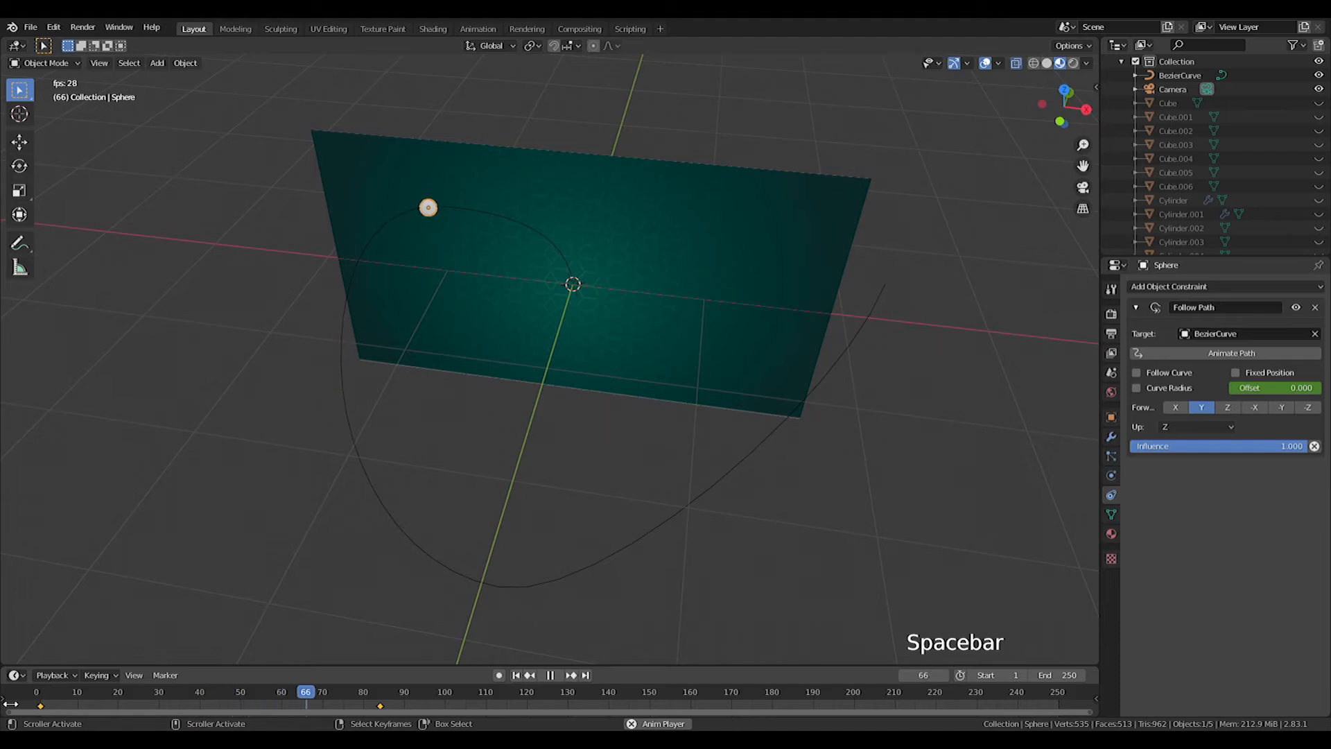
key(space)
key(KP_0)
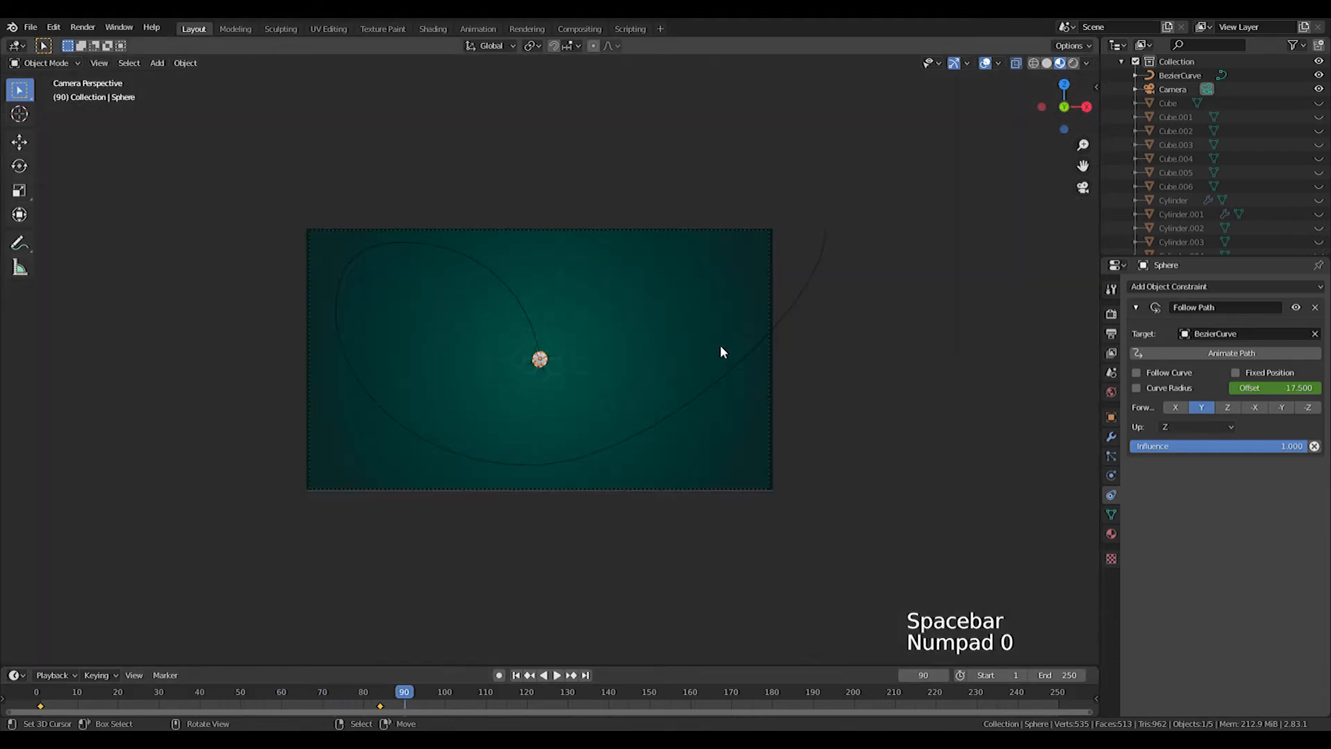
drag(412, 689, 43, 690)
key(space)
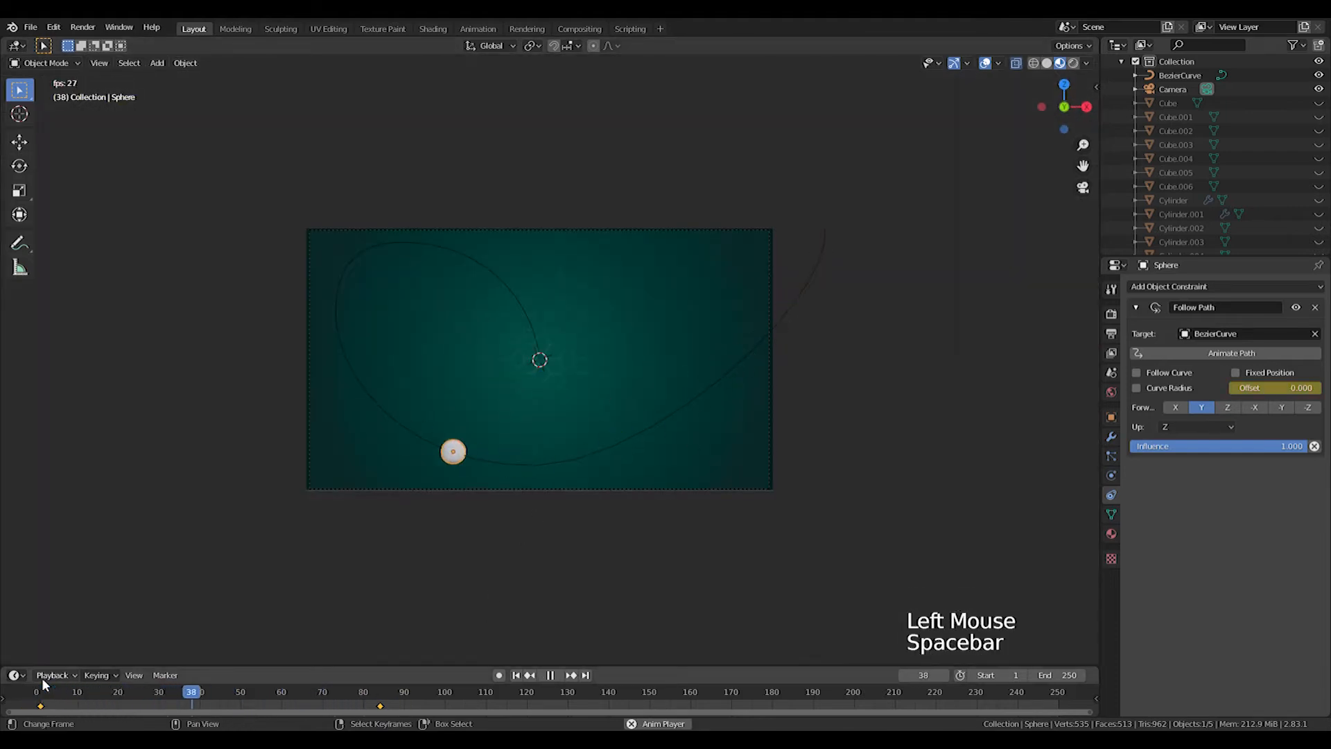
key(space)
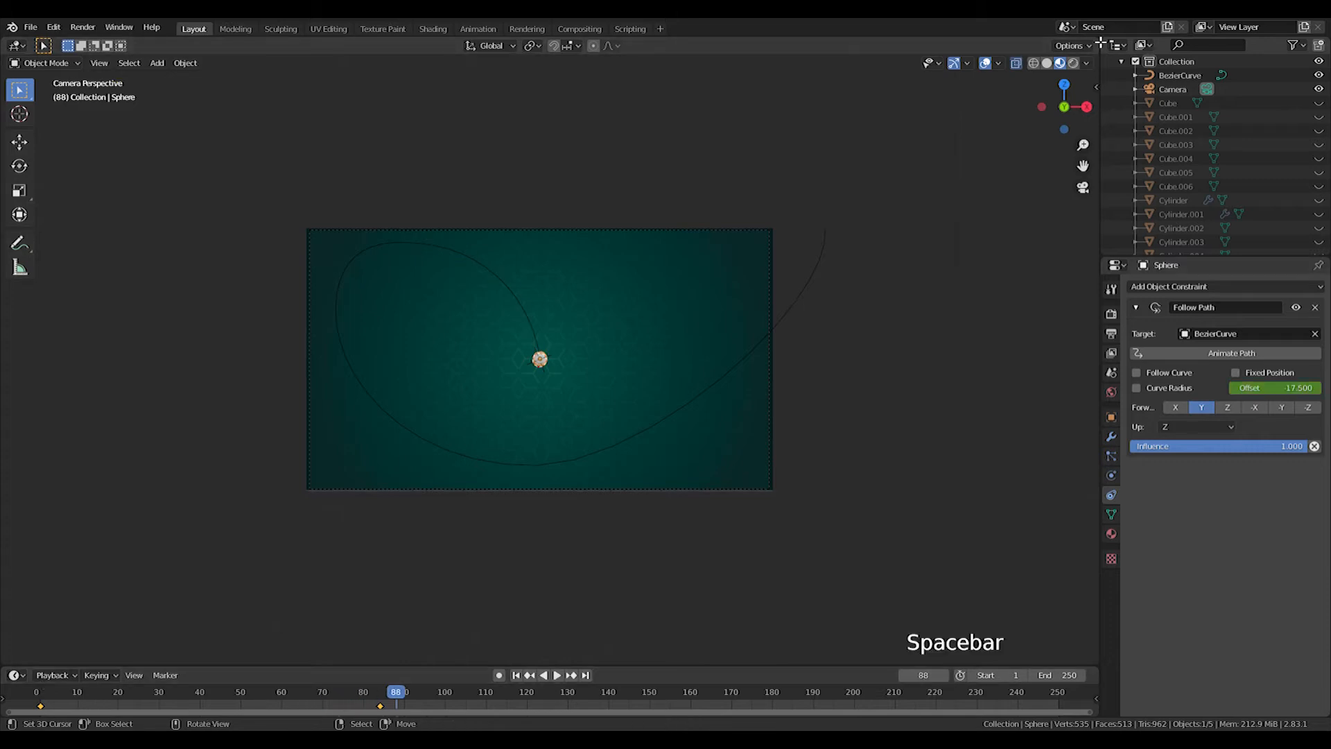
Split the viewport and show the sphere's Offset curve in a Graph Editor beside it
drag(1096, 43, 703, 128)
click(718, 45)
click(915, 128)
scroll(971, 373, down, 2)
middle_drag(971, 372, 977, 401)
middle_drag(897, 371, 991, 357)
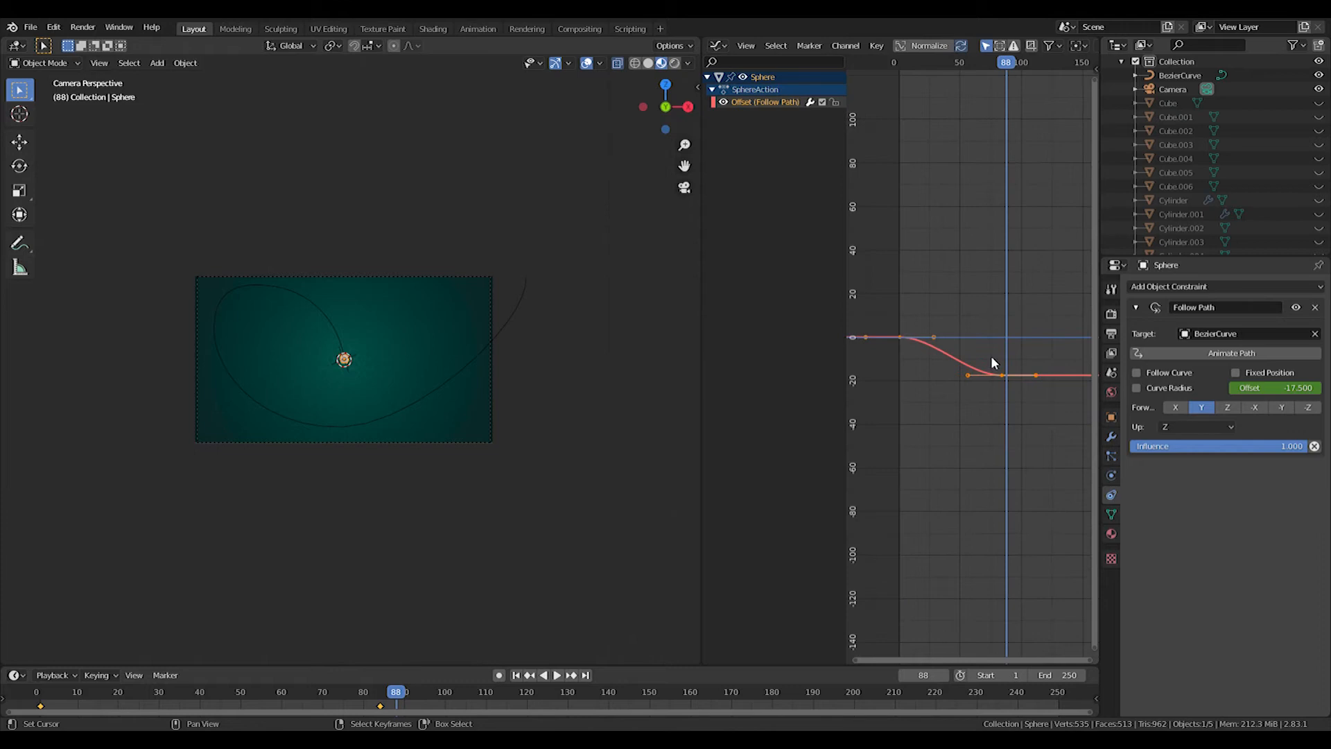
Lengthen the handles of the last Offset keyframe for a softer slowdown and play back the motion
drag(991, 350, 1036, 393)
key(s)
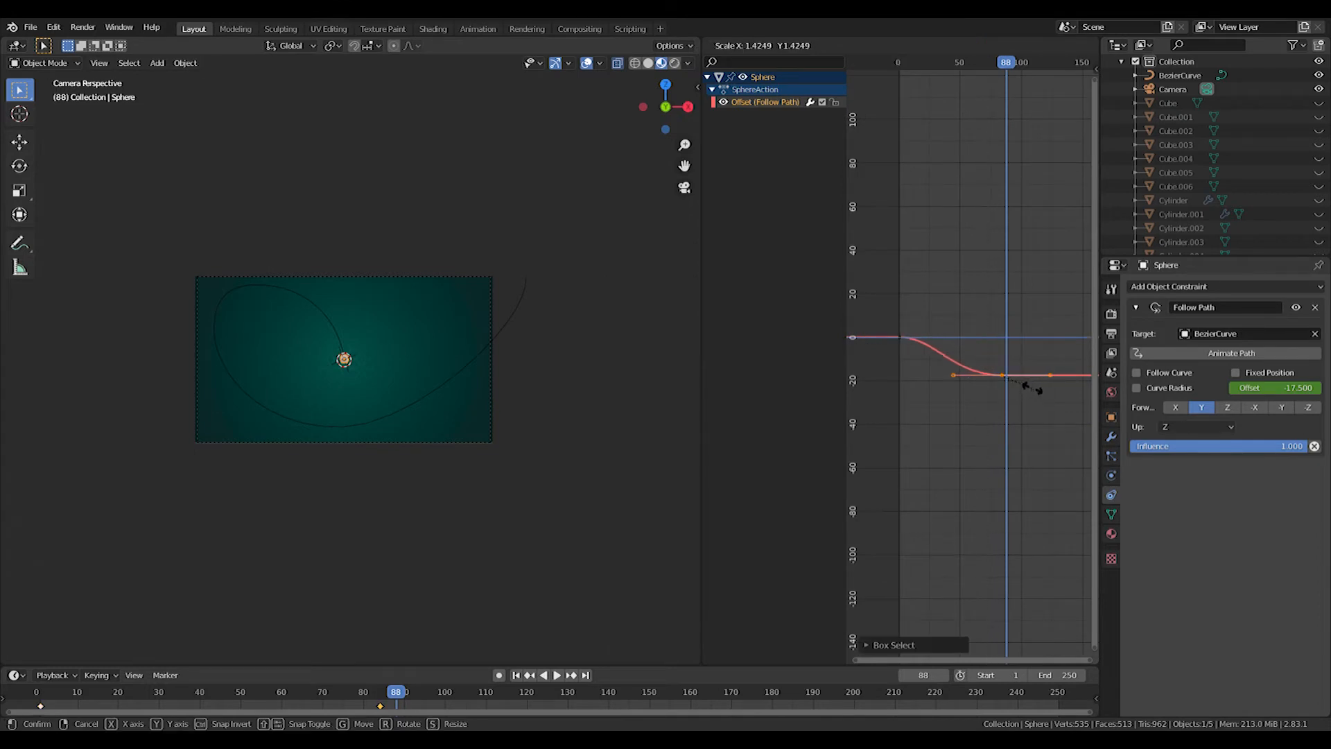
click(1054, 390)
key(space)
click(73, 698)
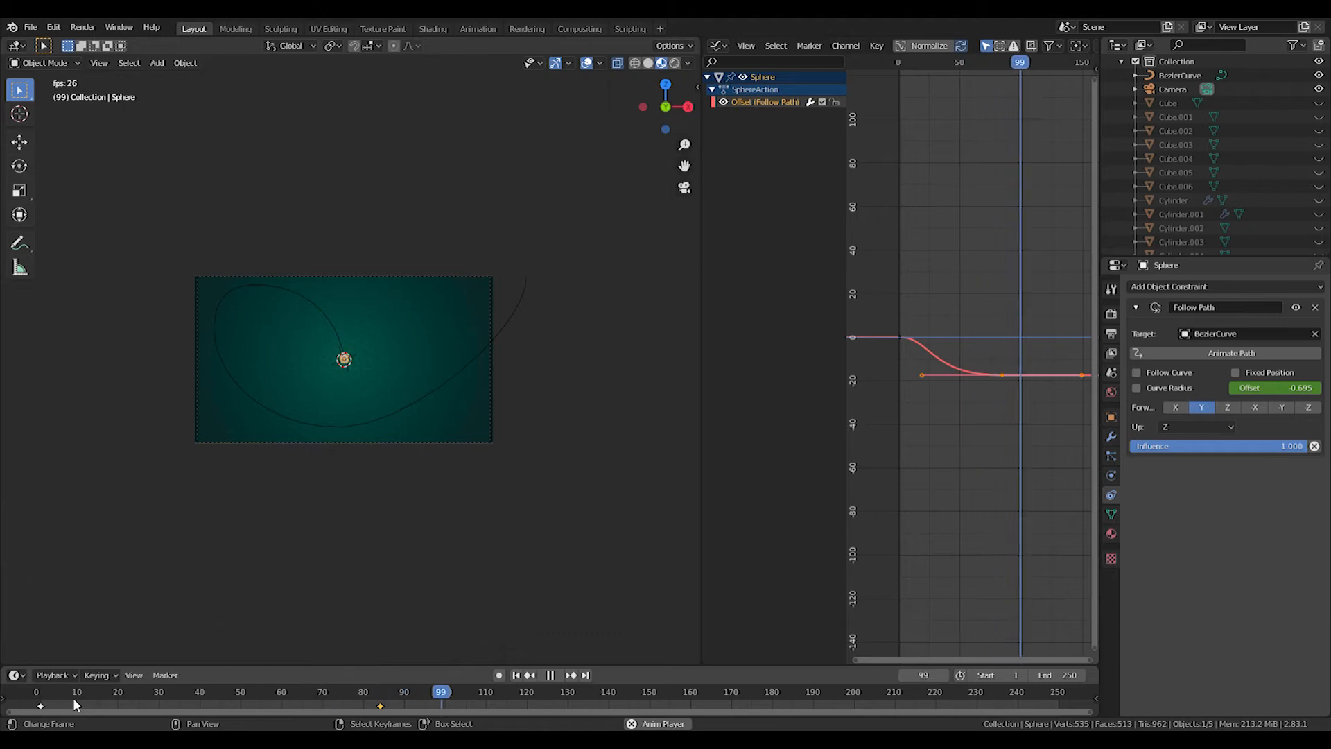
key(space)
scroll(340, 444, up, 3)
scroll(411, 478, down, 2)
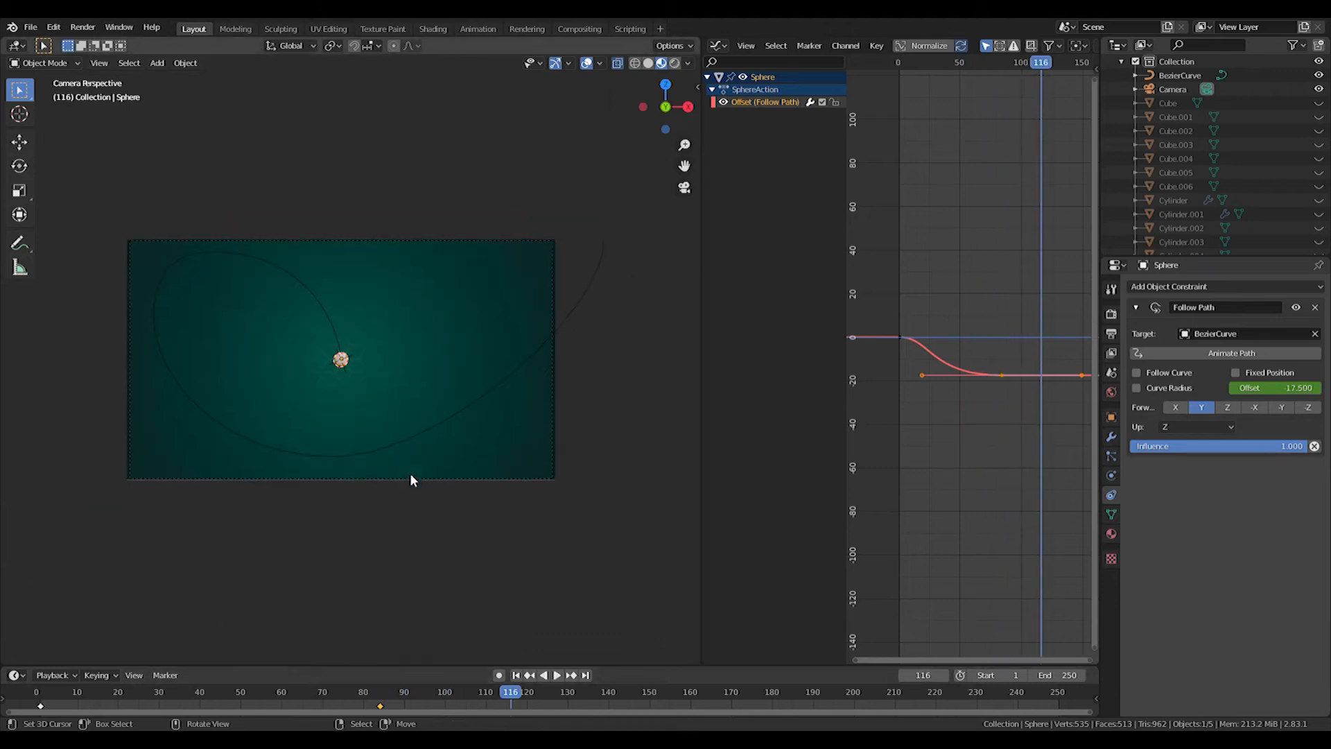
Shorten the handles of the first Offset keyframe slightly and replay the animation from the start
click(914, 348)
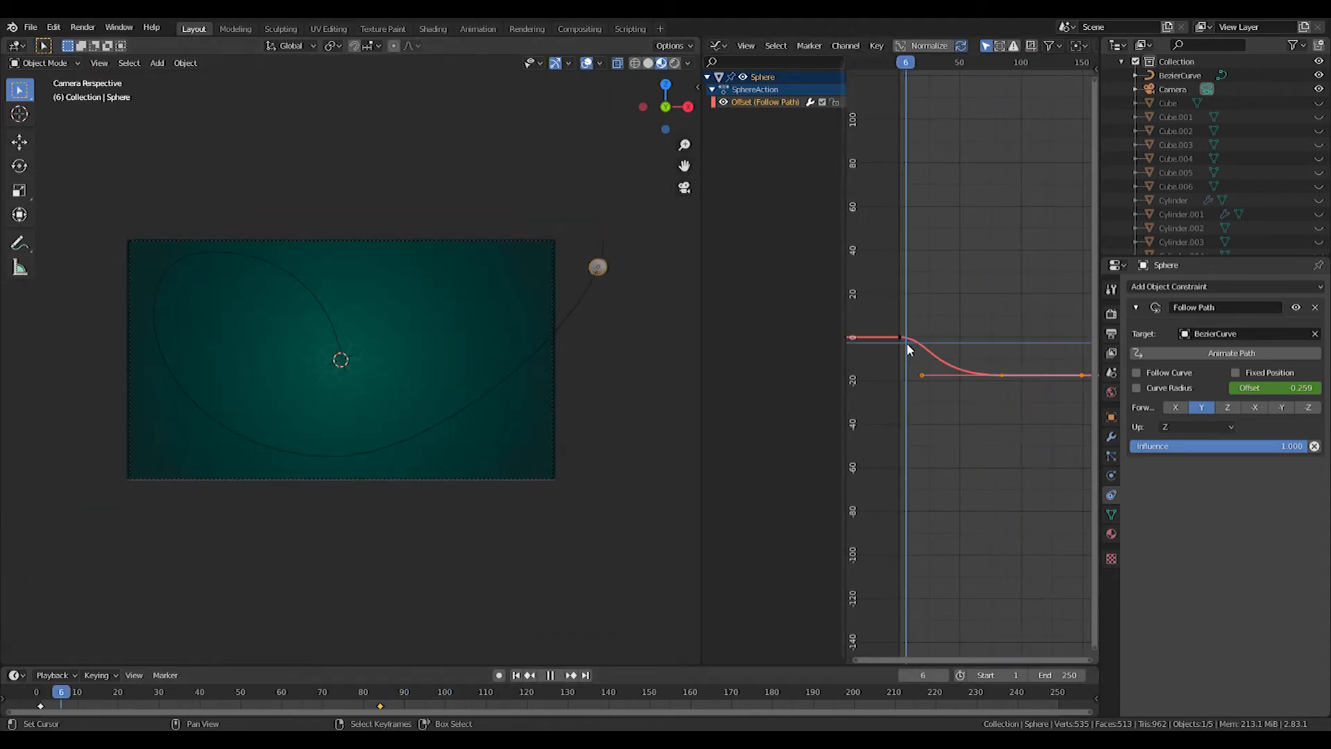
right_drag(951, 302, 875, 357)
key(s)
click(1005, 356)
click(36, 698)
key(space)
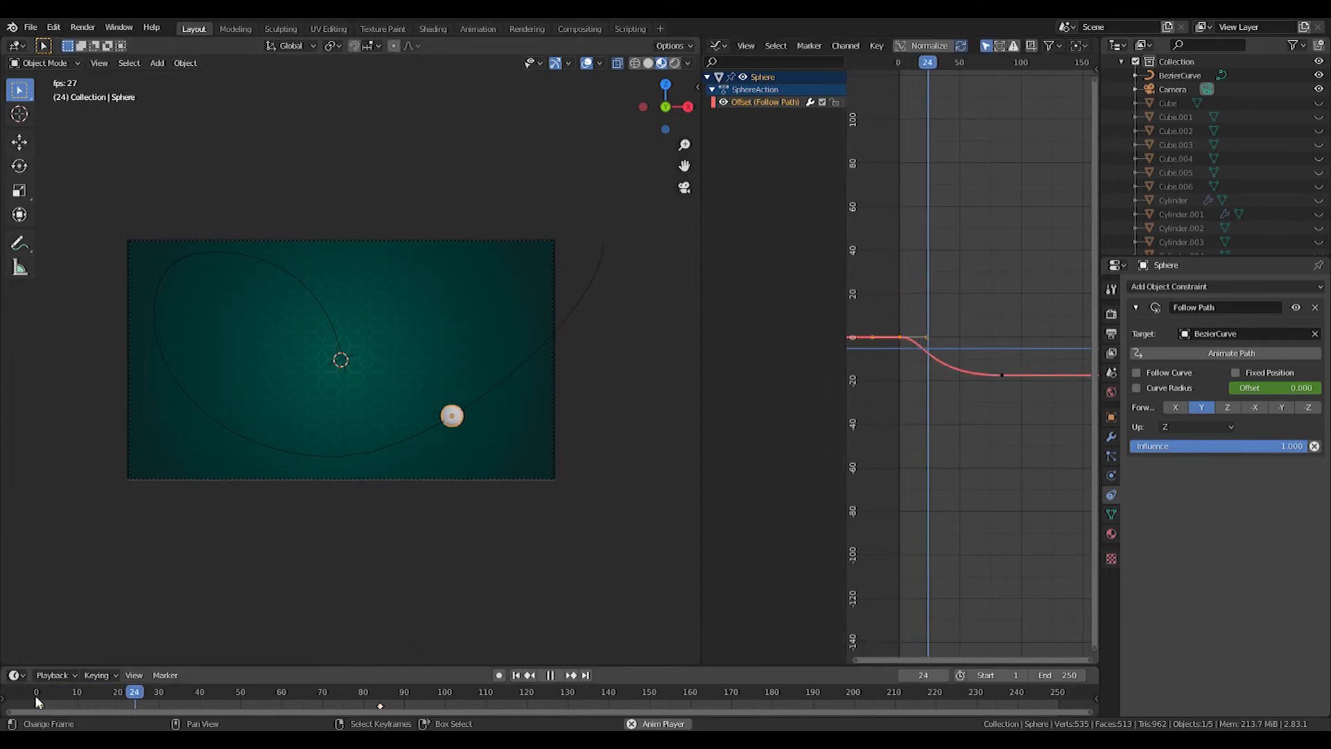
key(space)
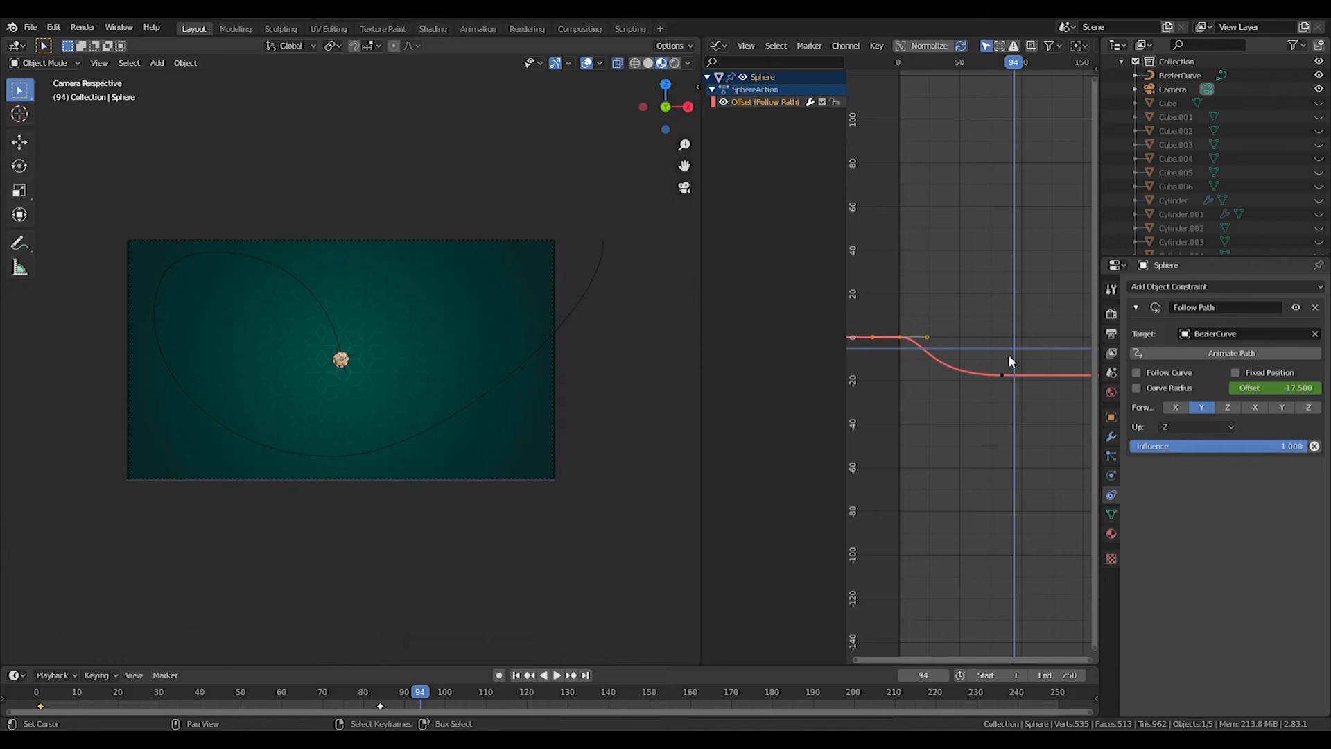
Shorten the first Offset keyframe's handles further for a faster start and replay the animation
key(s)
click(965, 334)
click(33, 698)
key(space)
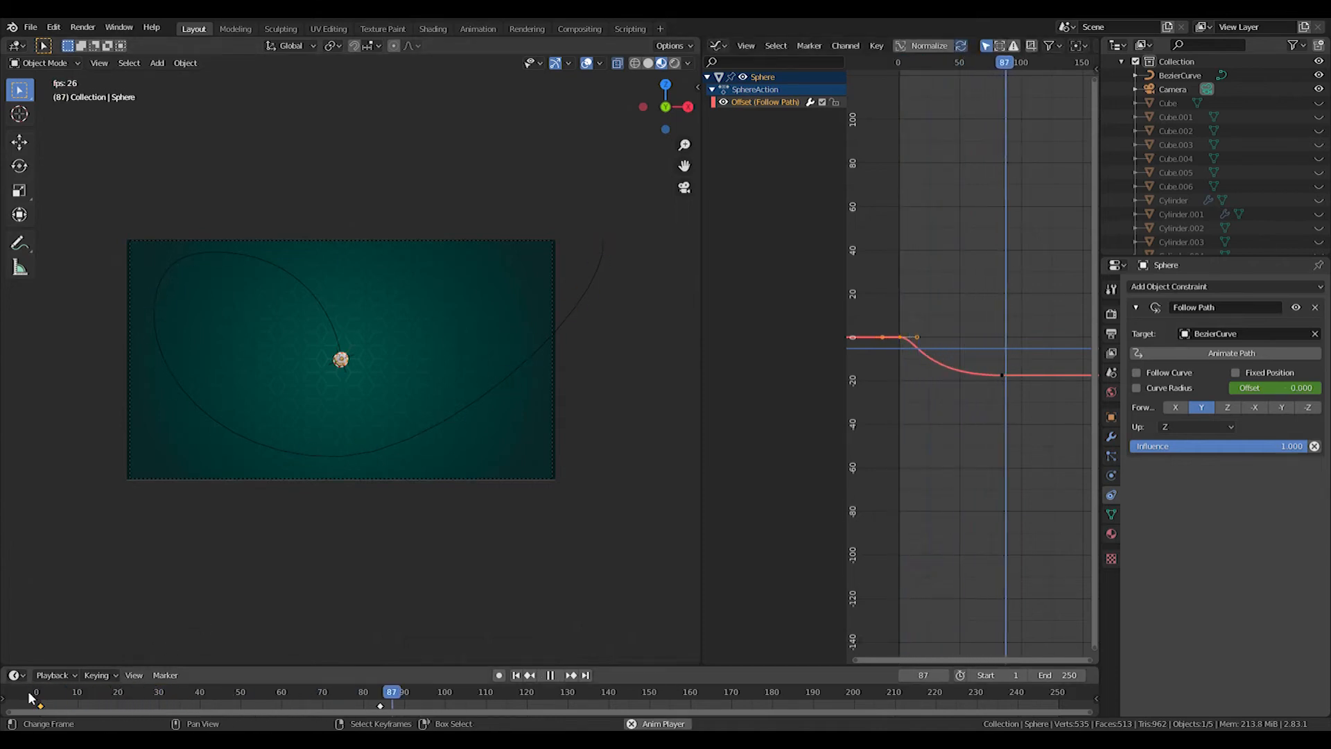
key(space)
Duplicate the sphere and move the copy -2.4596 m along Z, below the background plane
click(1110, 535)
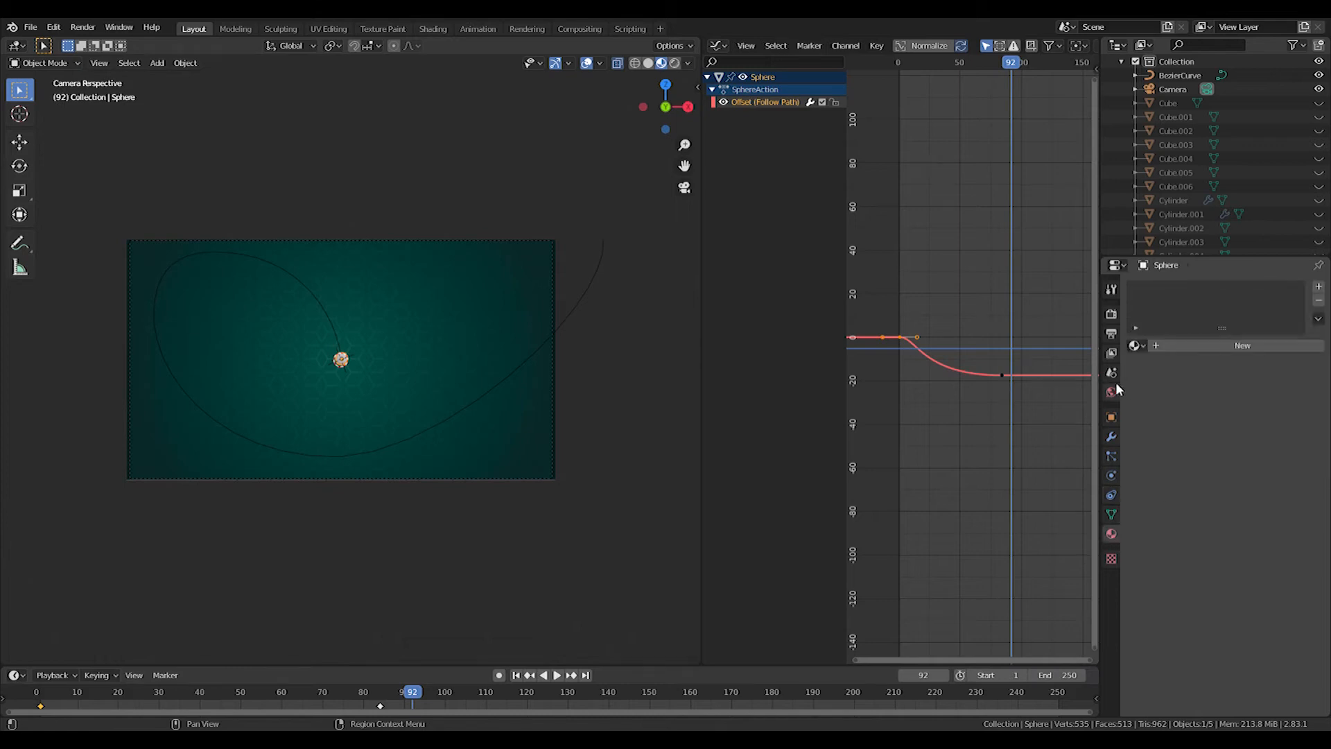
key(shift+d)
key(z)
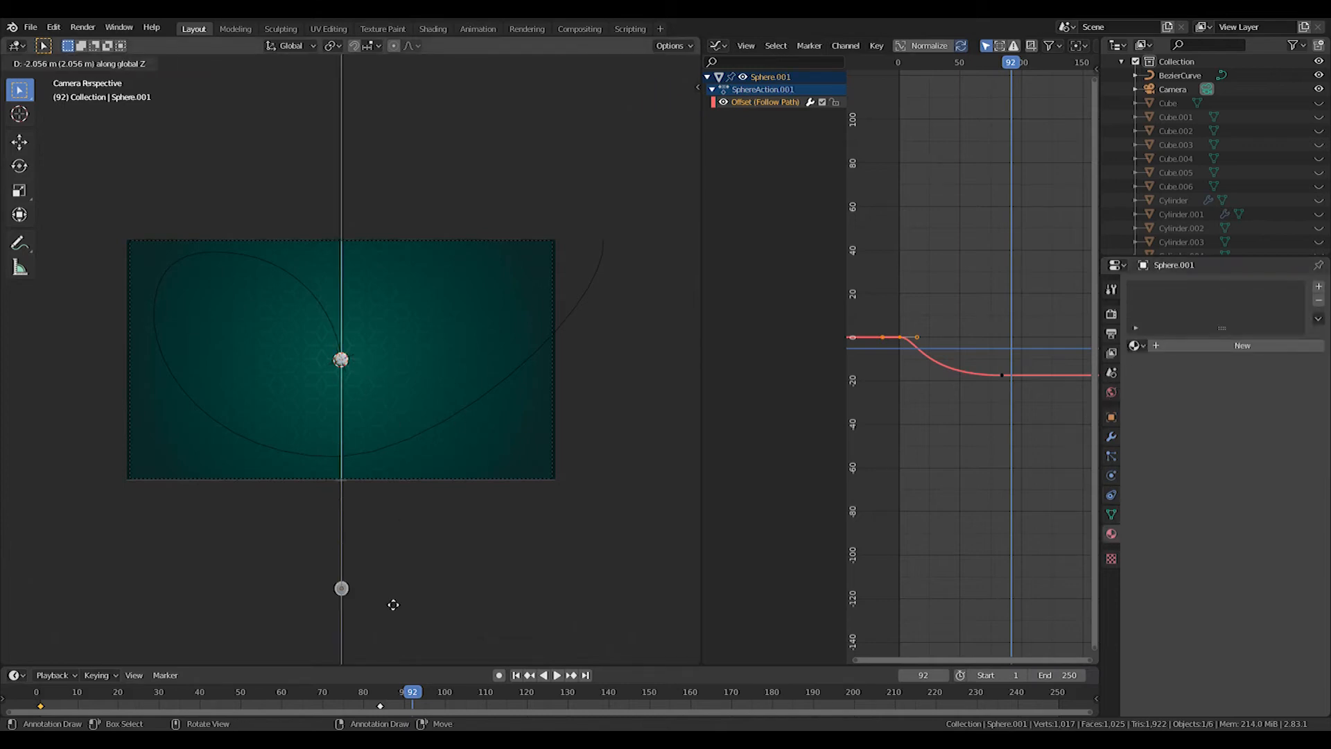
click(445, 607)
shift+middle_drag(446, 607, 453, 533)
Remove the Follow Path constraint from the duplicated sphere and scale the copy down
click(1112, 476)
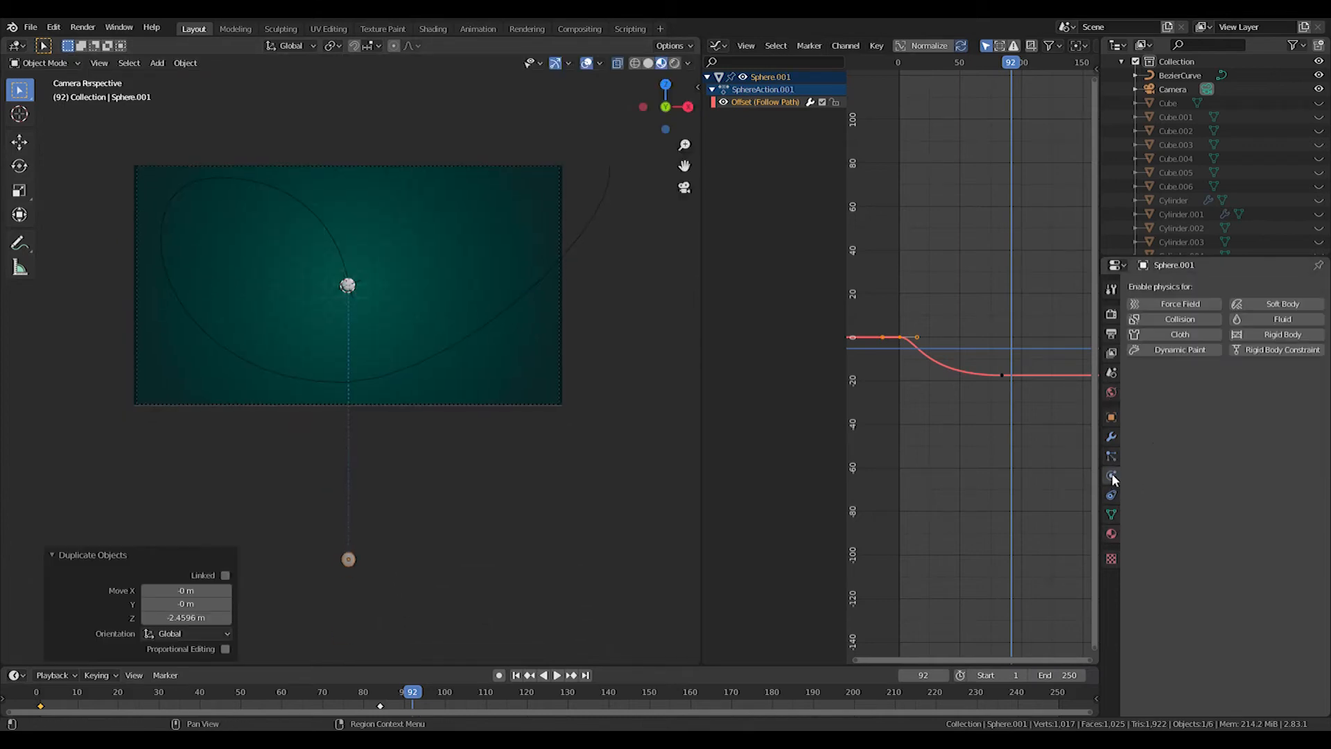
click(1112, 496)
click(1315, 308)
key(s)
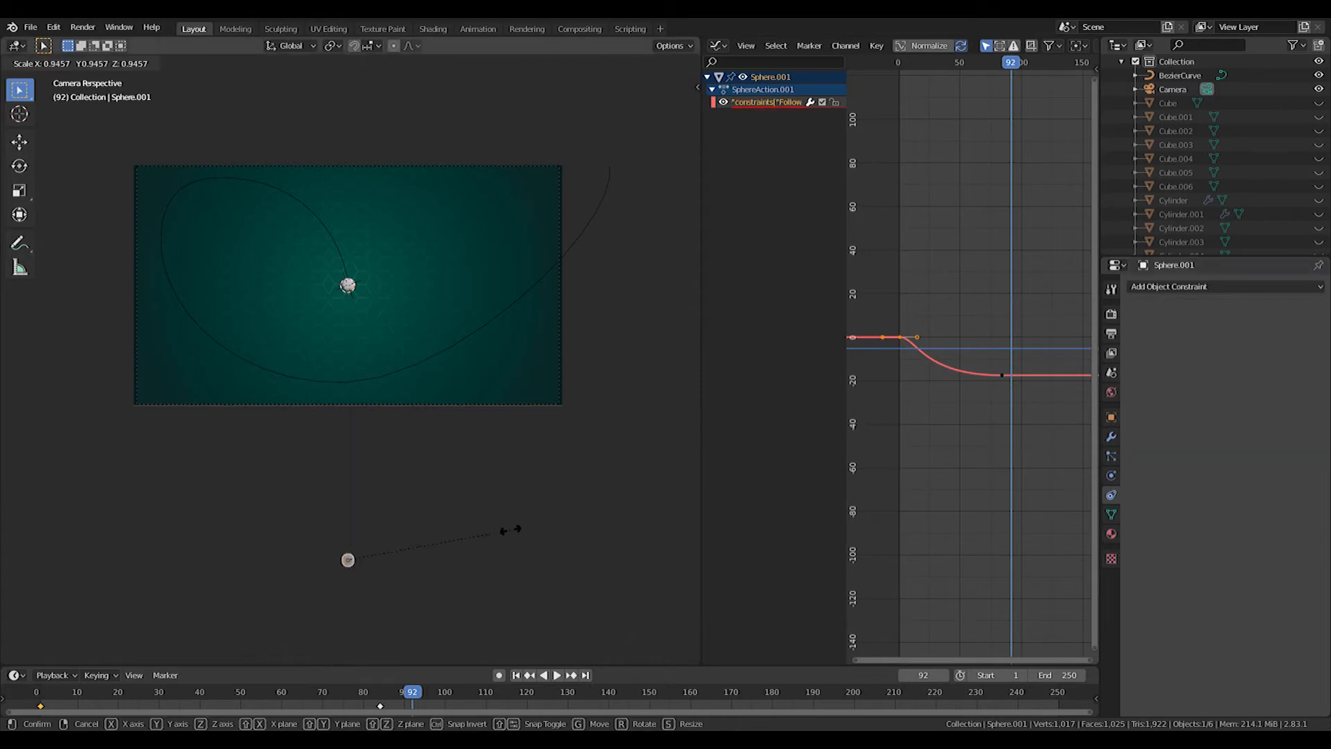
click(464, 530)
Give the duplicated sphere a new material named Sparkling with an Emission surface
click(1111, 534)
click(1198, 344)
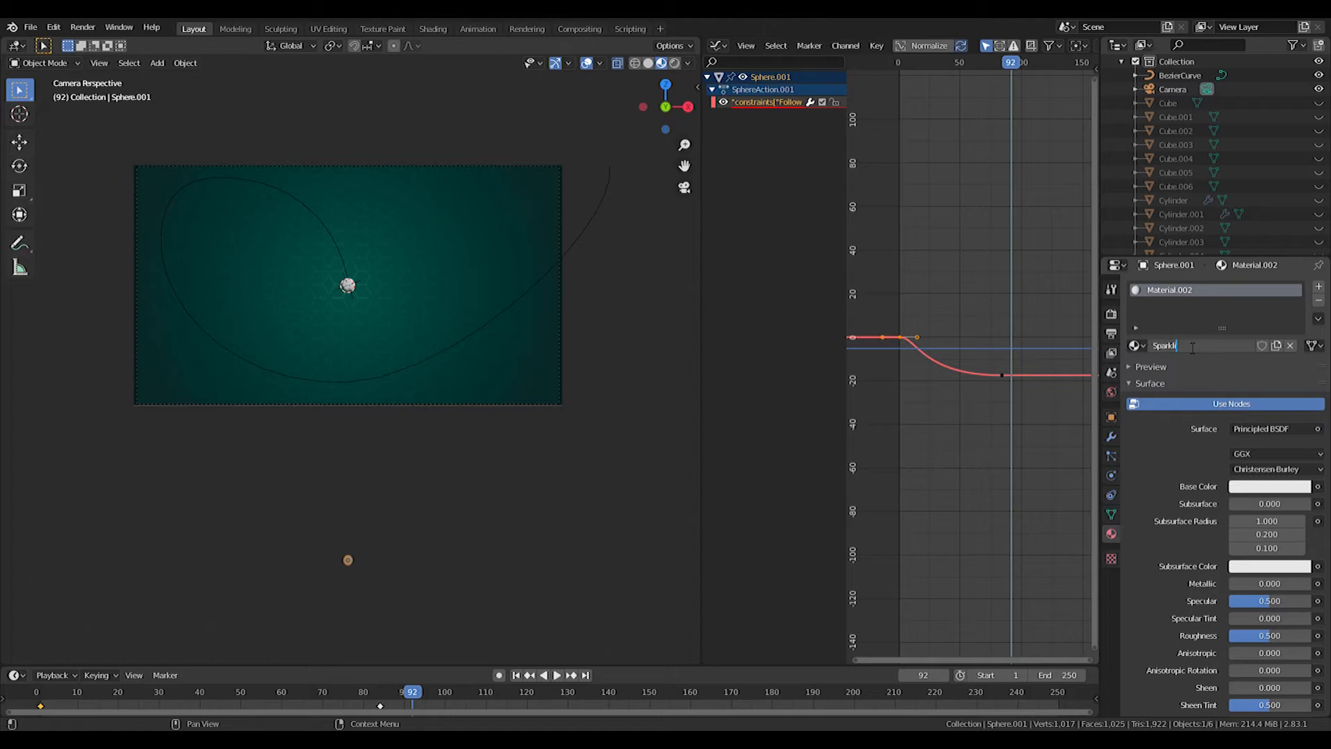
click(1263, 428)
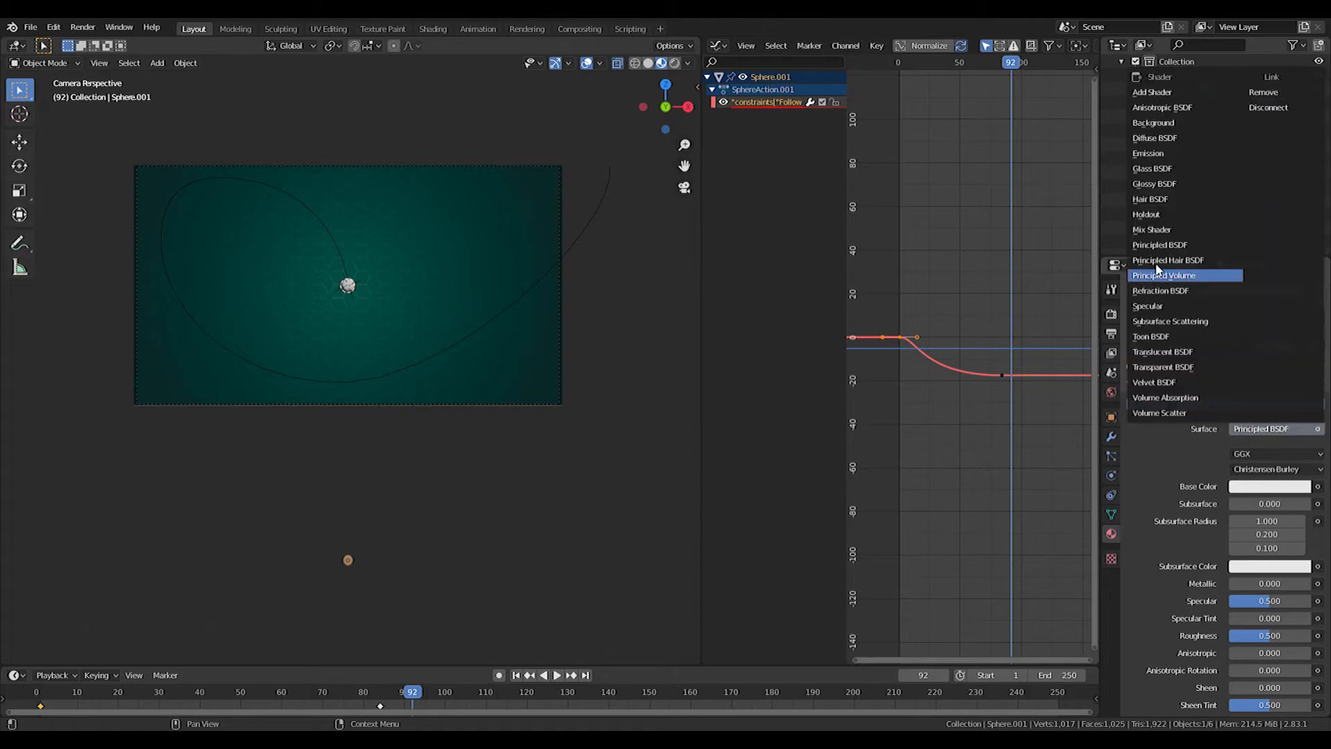
click(1151, 153)
Set the Sparkling material's emission color to a light warm orange and its strength to 5
click(1270, 455)
click(1225, 325)
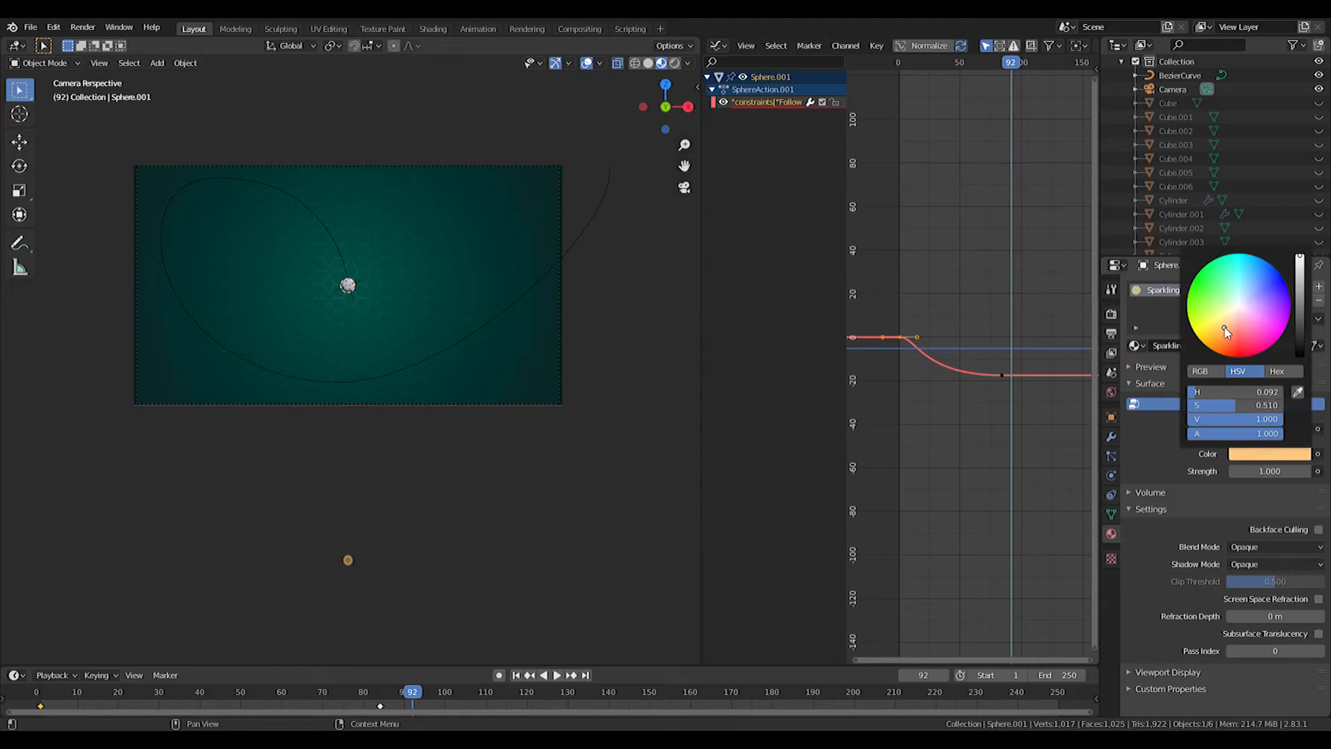
click(1268, 454)
click(1151, 369)
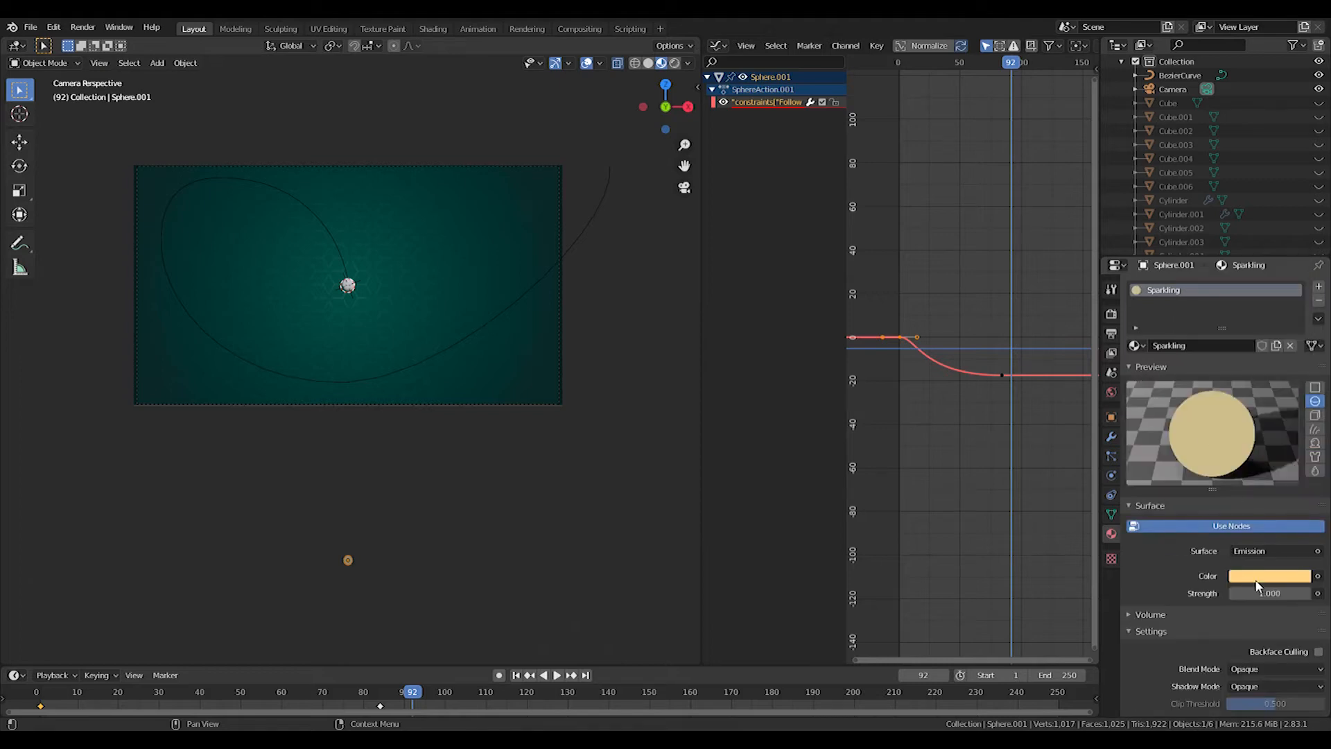
text(3)
key(Return)
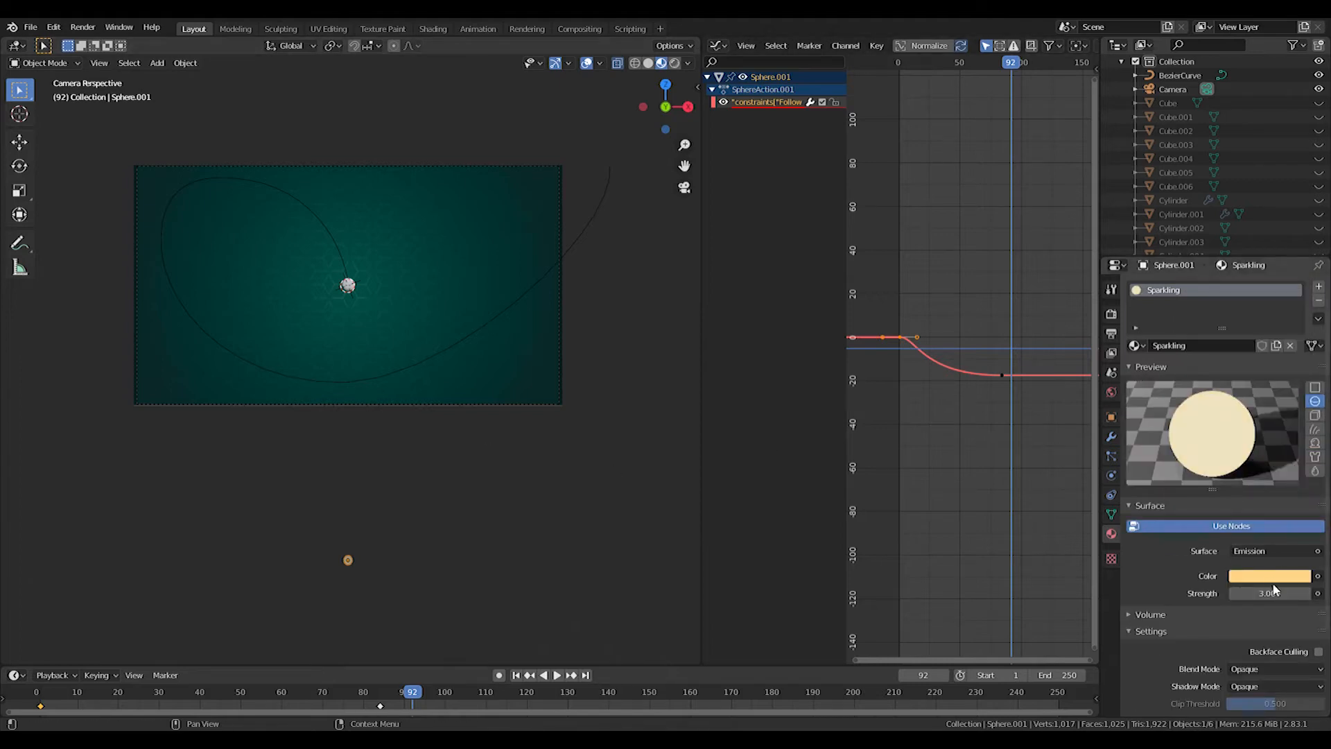
text(5)
key(Return)
Add a particle system with 500 particles to the original sphere on the Bezier curve
scroll(369, 327, up, 1)
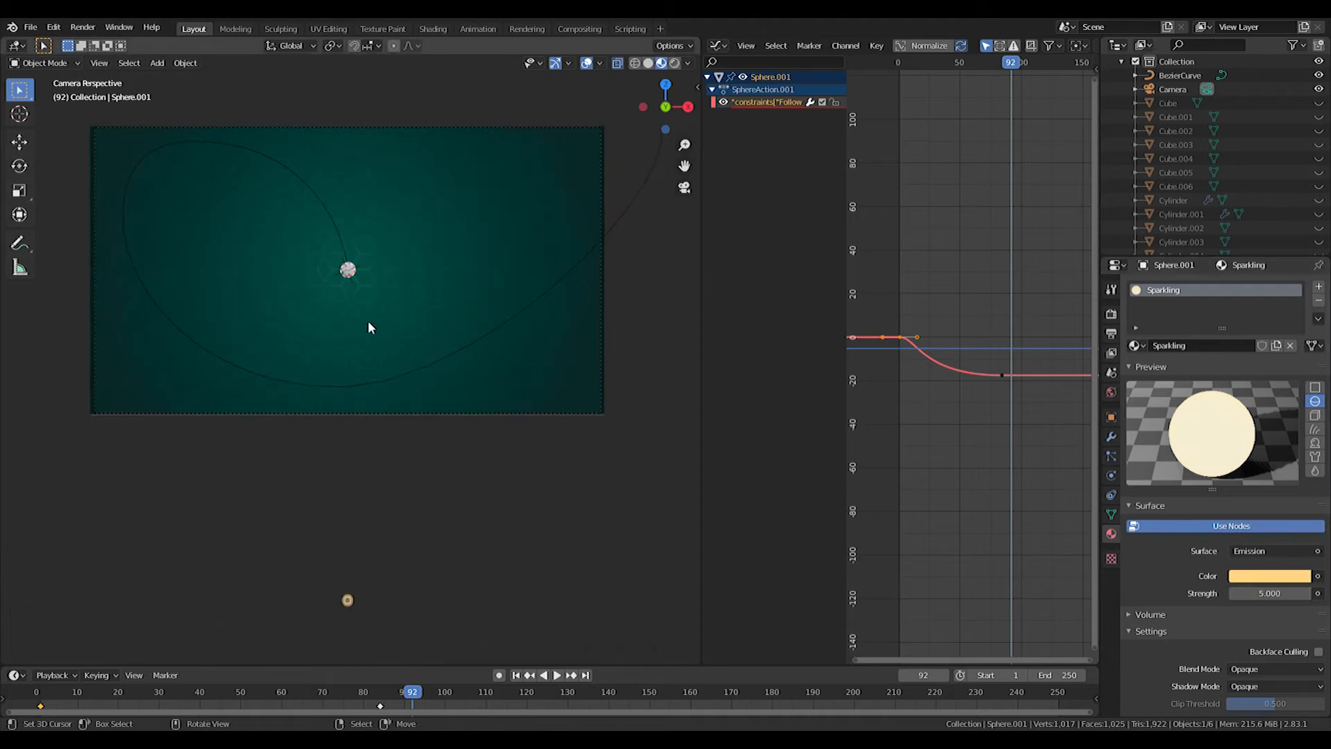
right_click(353, 276)
click(1134, 345)
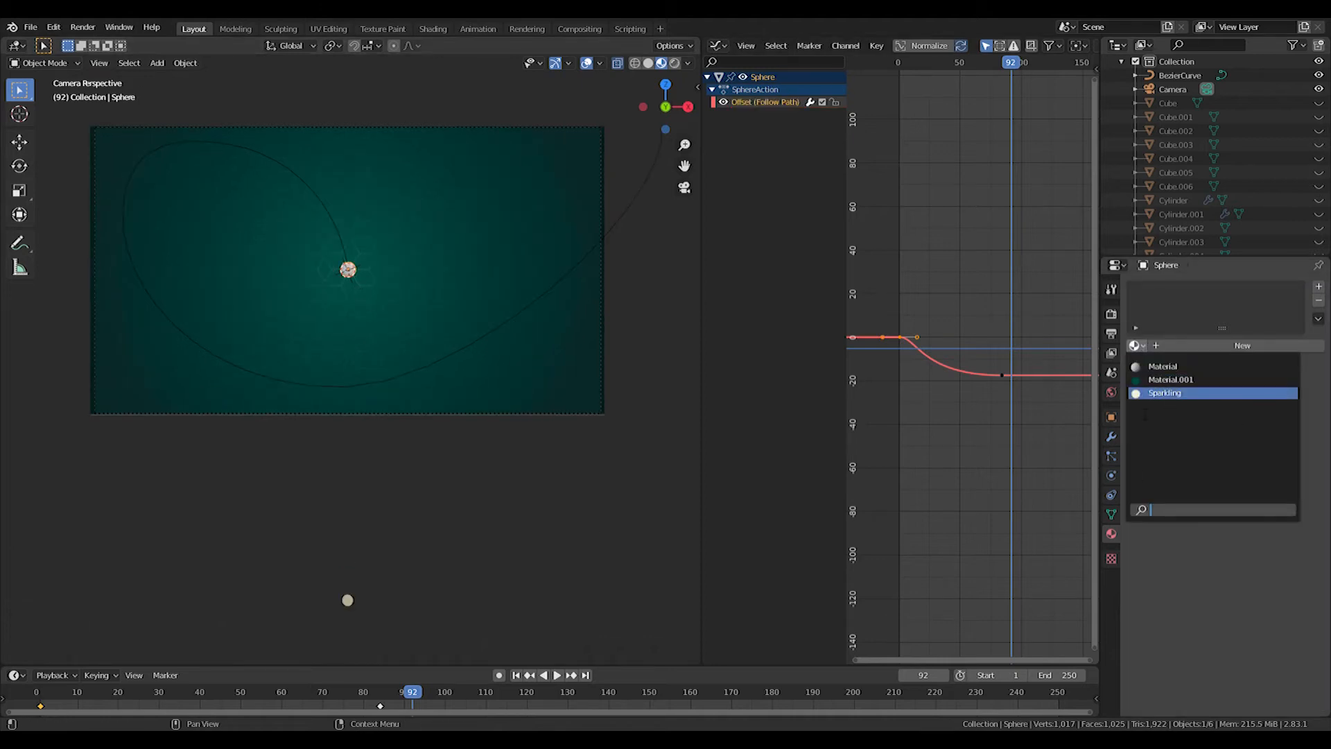
click(1111, 436)
click(1188, 288)
click(1111, 455)
click(1318, 286)
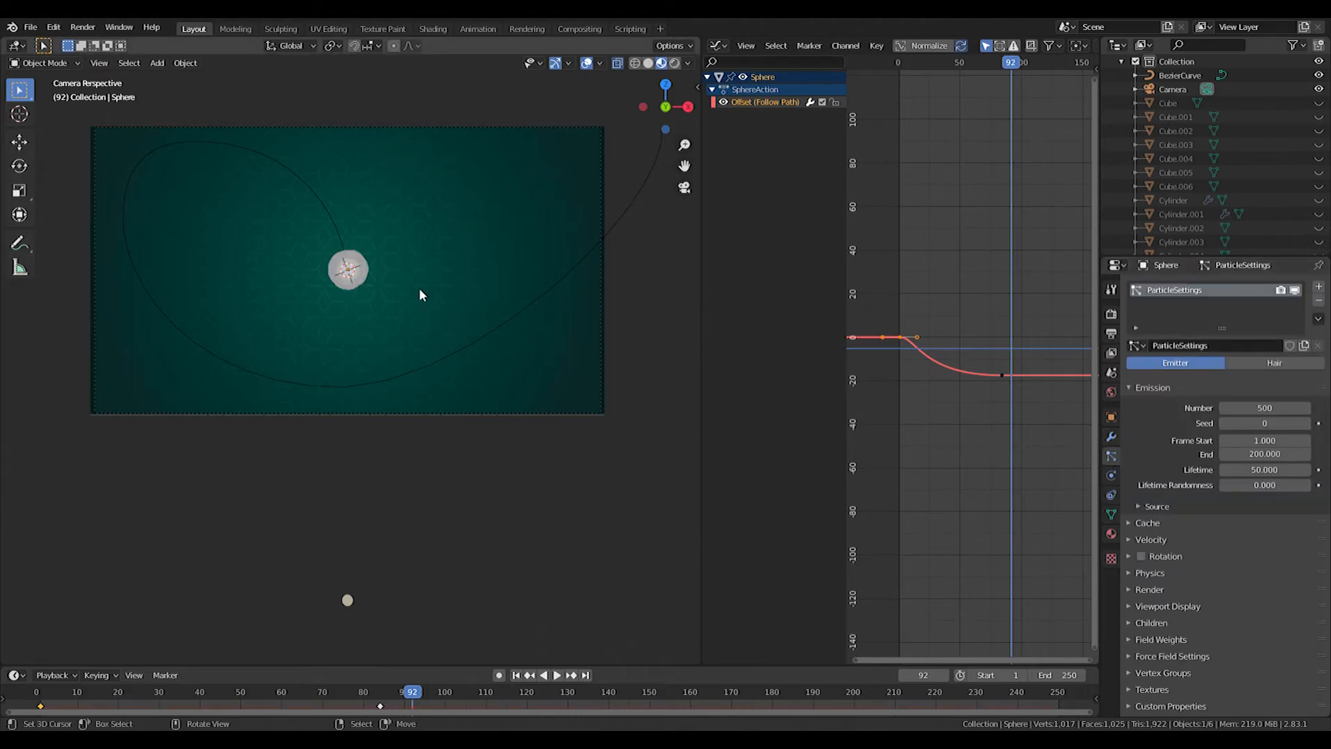
Render the particles as Object instances of the small Sparkling sphere and turn off Show Emitter
click(1137, 590)
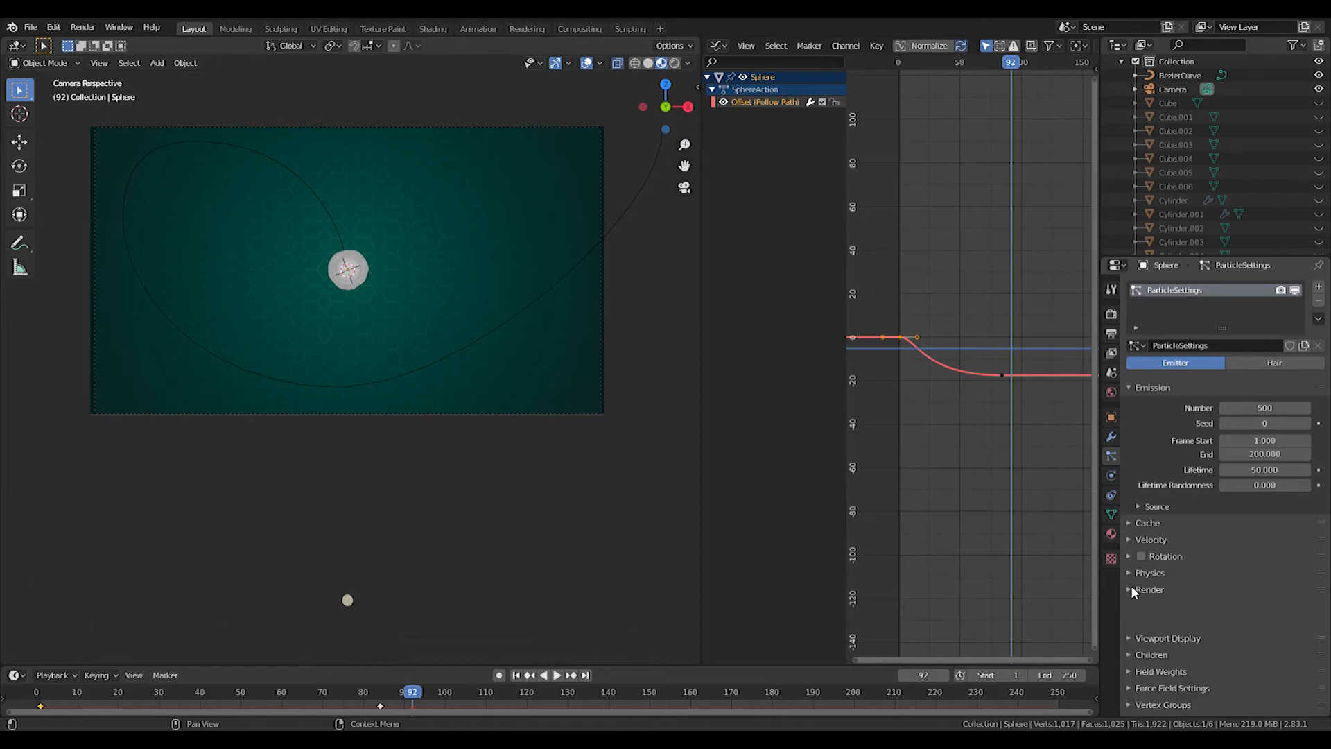
click(1279, 610)
click(1227, 532)
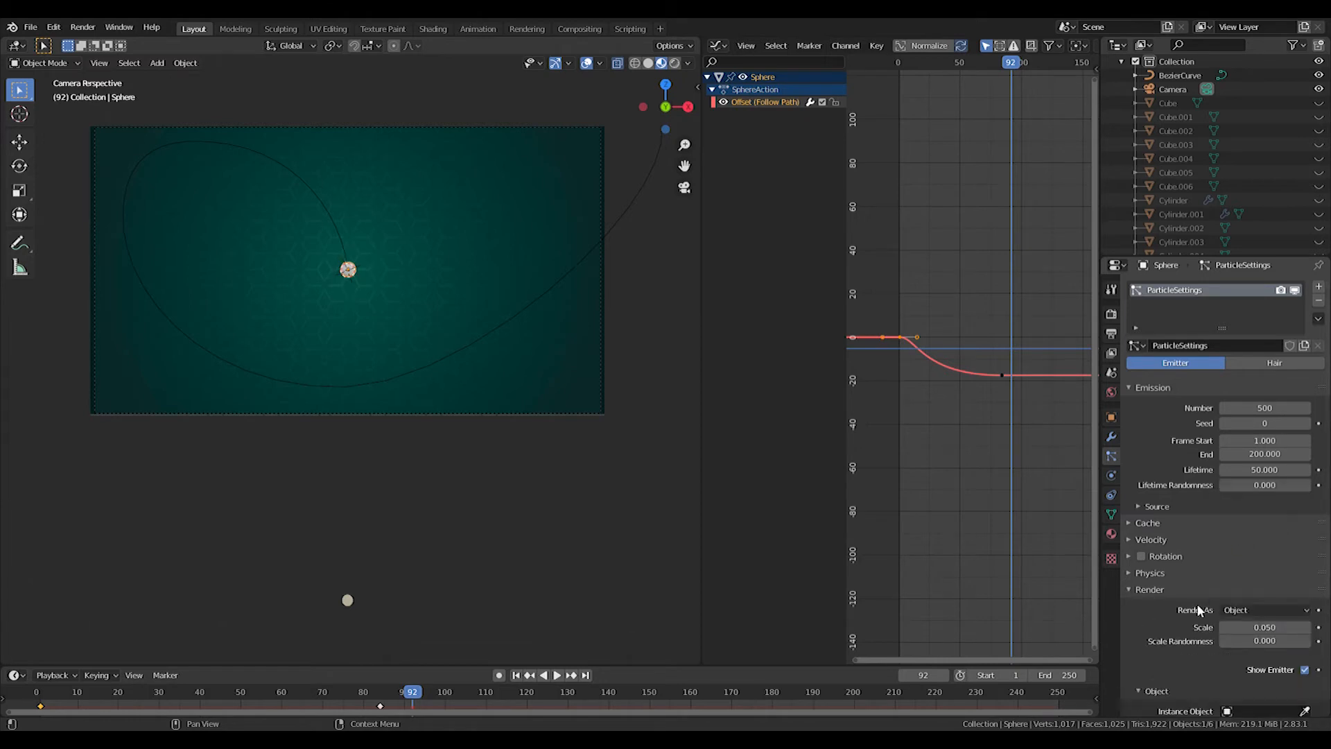
click(347, 603)
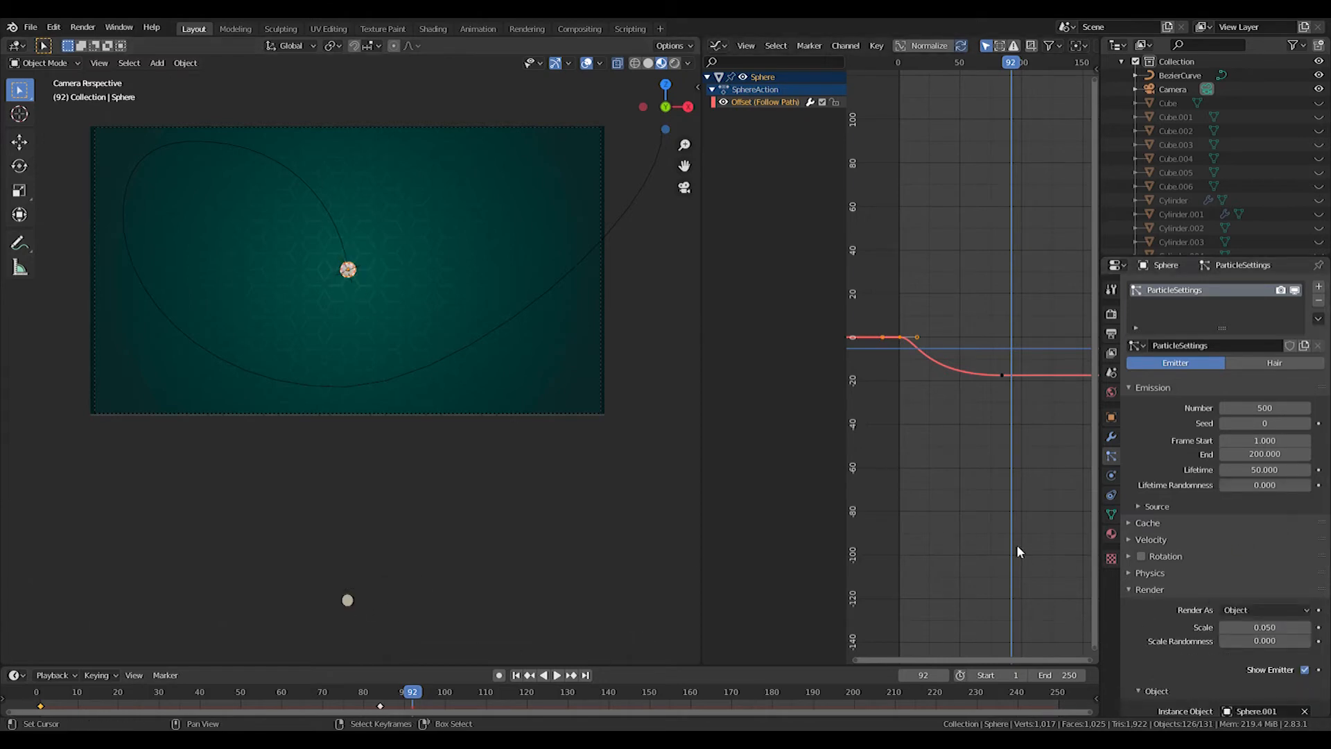
click(44, 693)
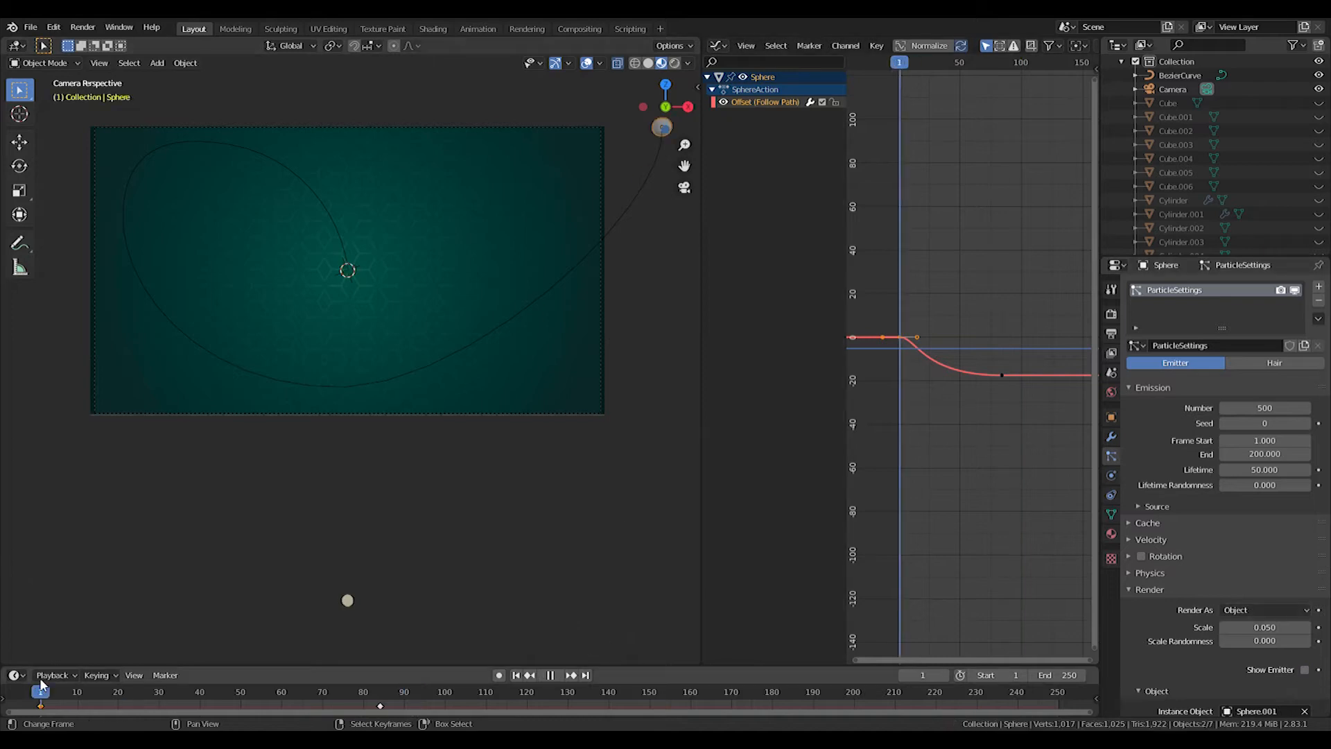
key(space)
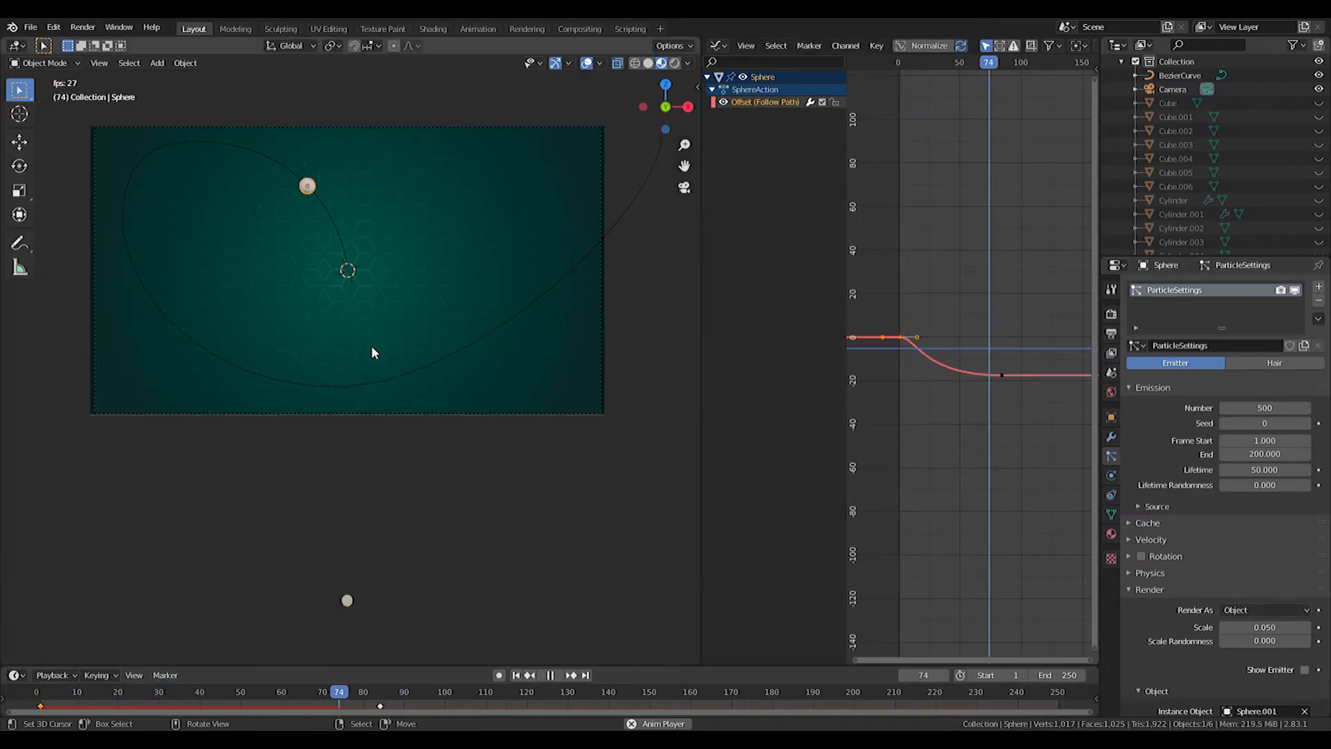
key(Escape)
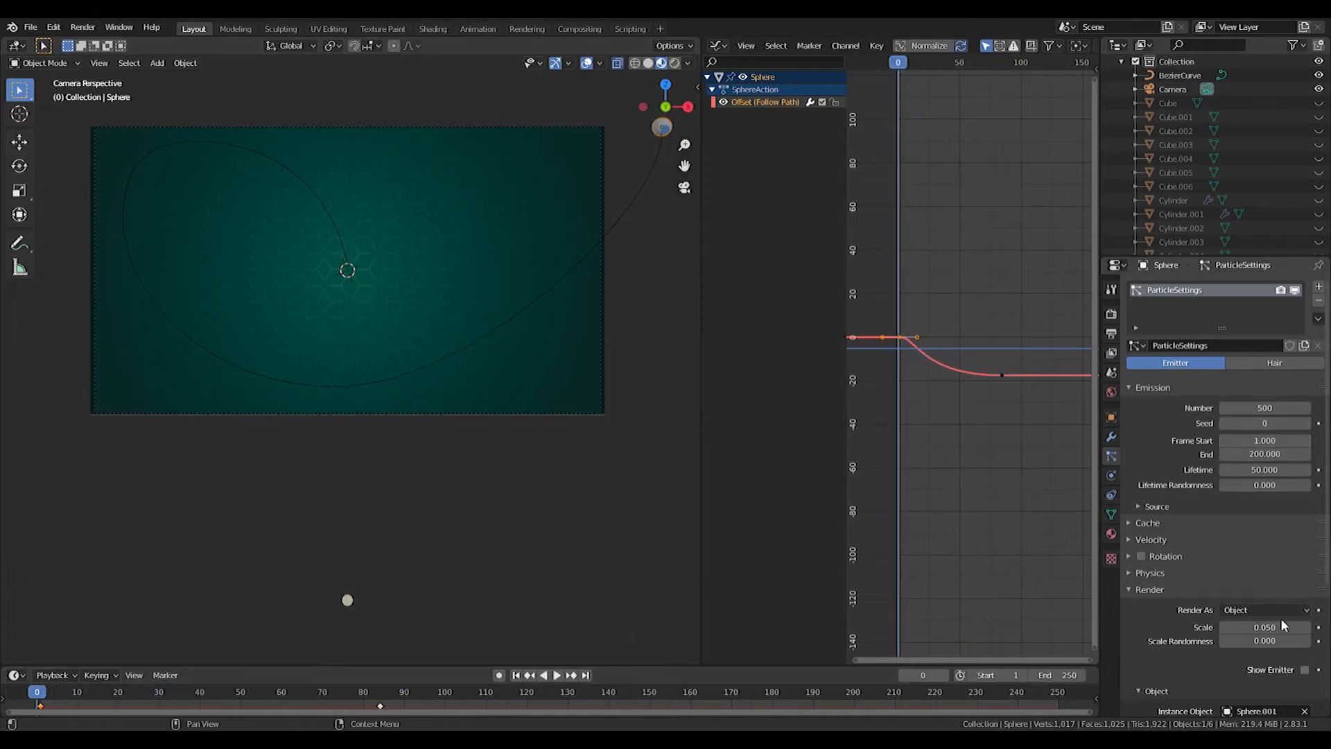
Set the particle render scale to 0.4, scale randomness to 0.552 and lifetime to 10
drag(43, 696, 138, 703)
drag(1264, 627, 1318, 626)
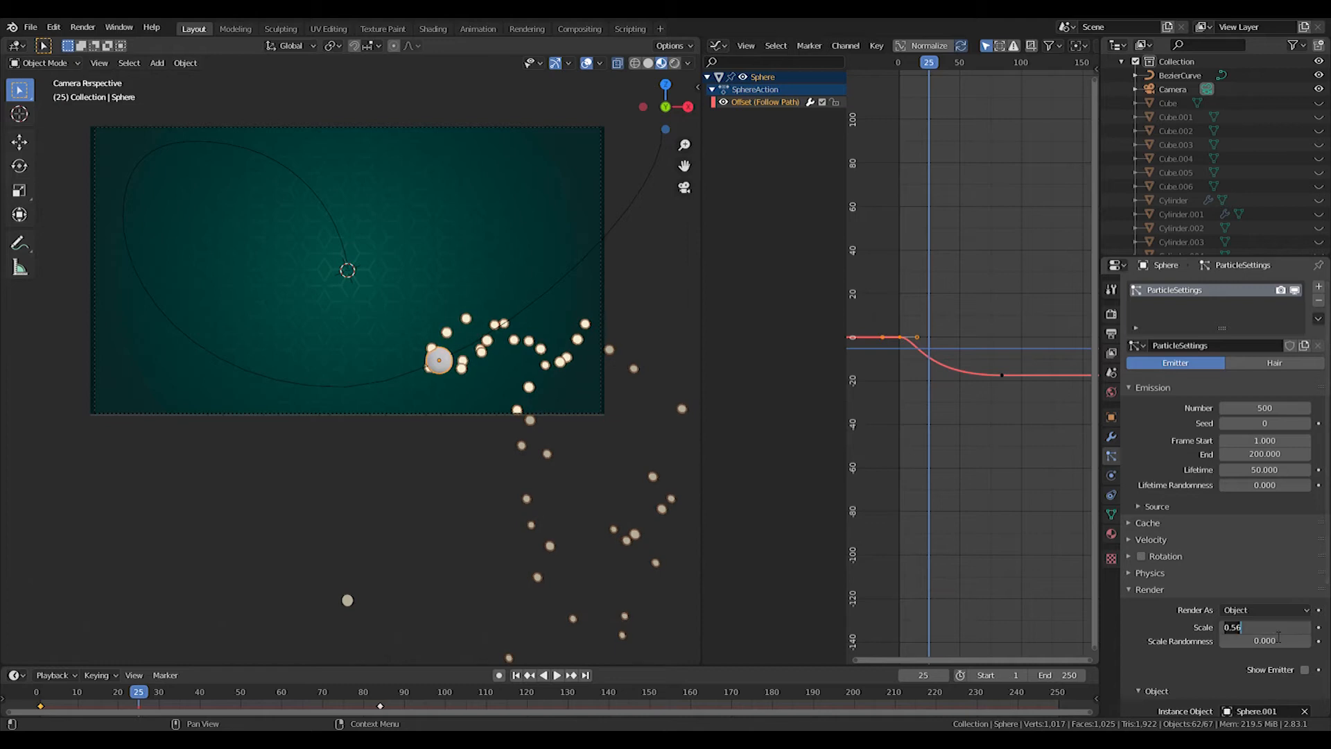
text(0.4)
key(Return)
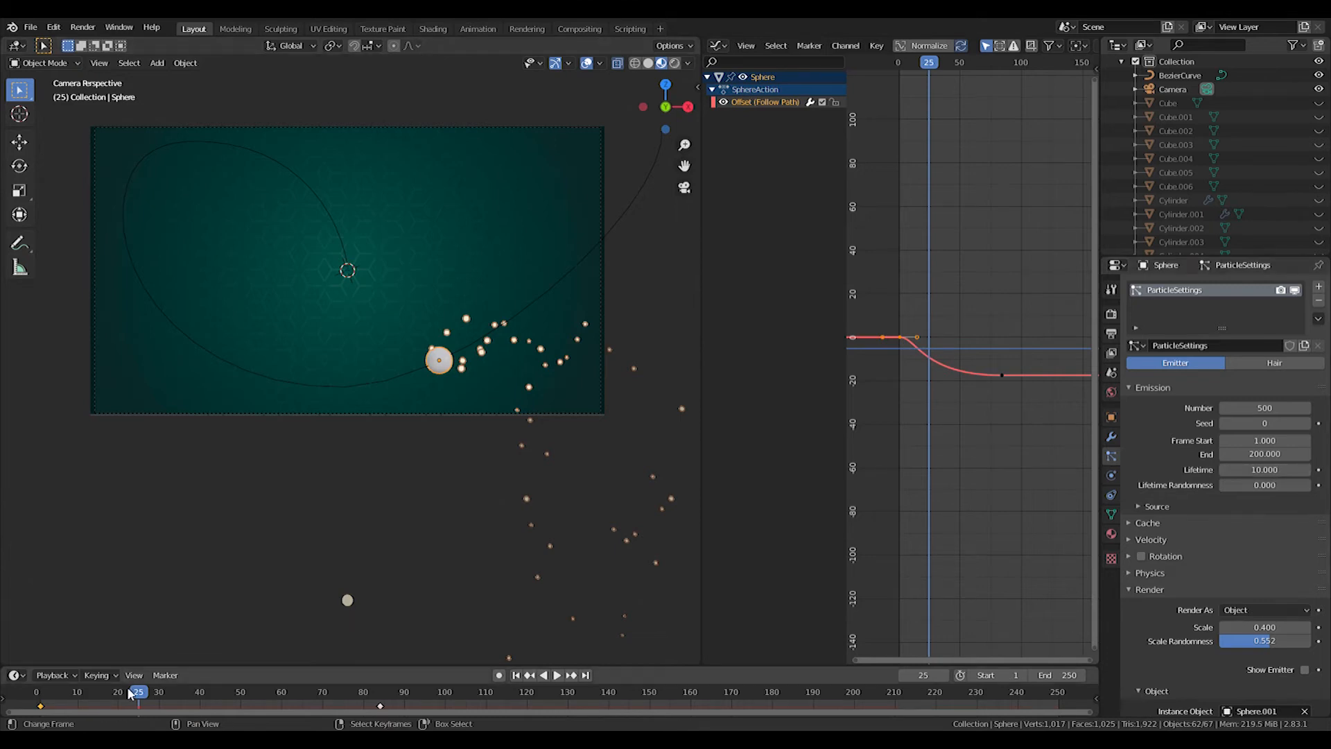
drag(129, 691, 28, 691)
key(space)
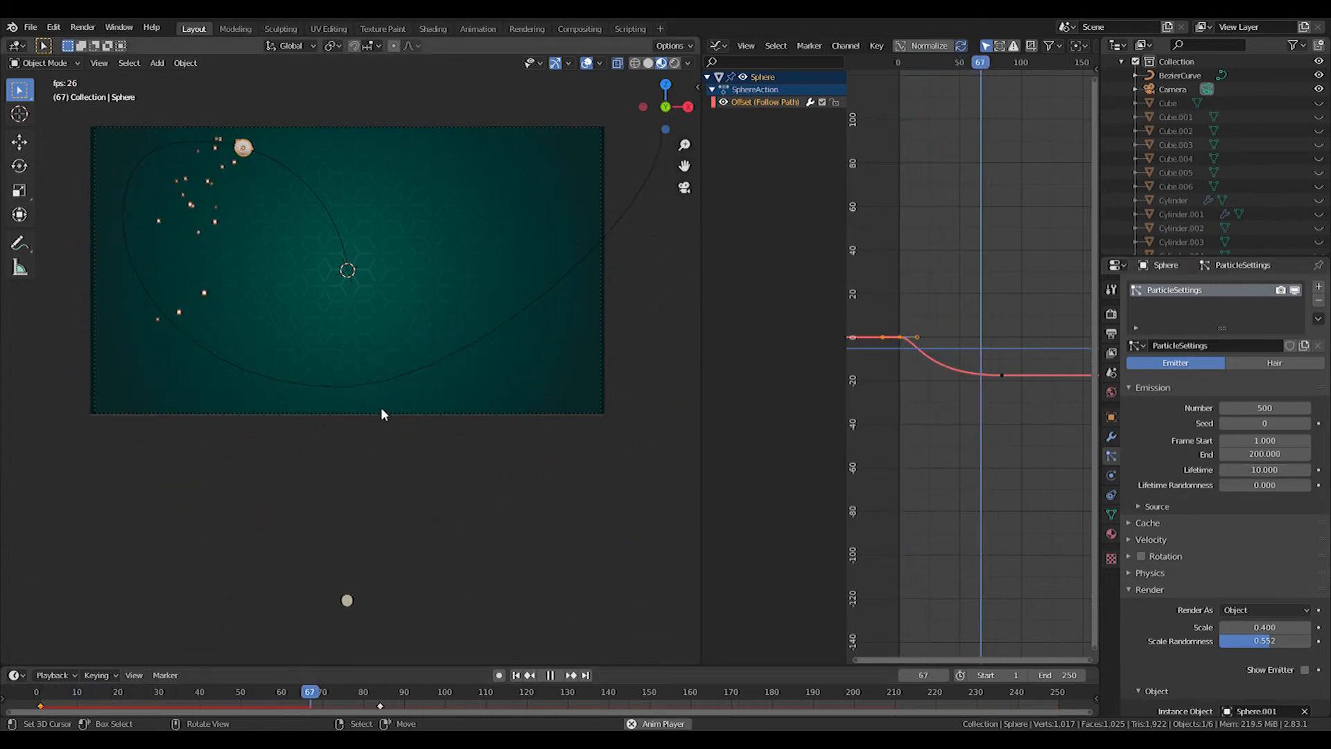
key(Escape)
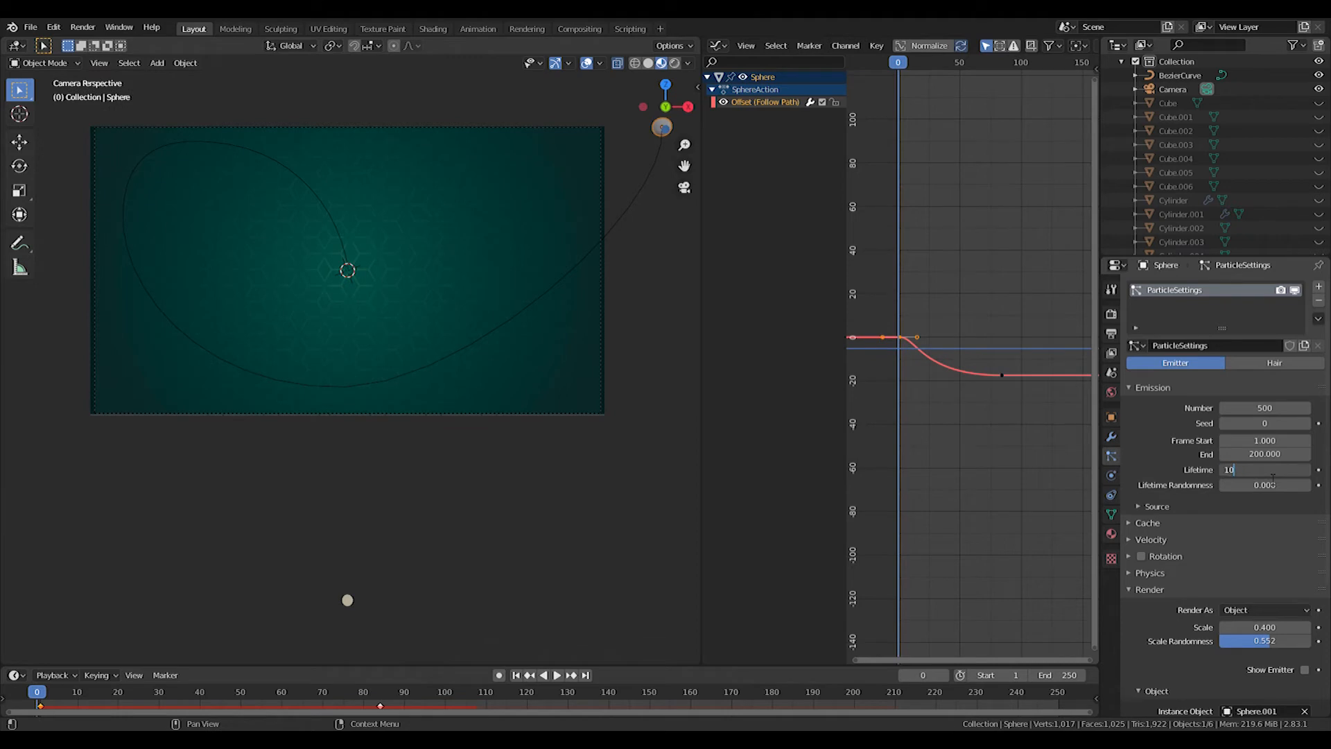
Set the particle lifetime to 5 and the emission end frame to 84
key(space)
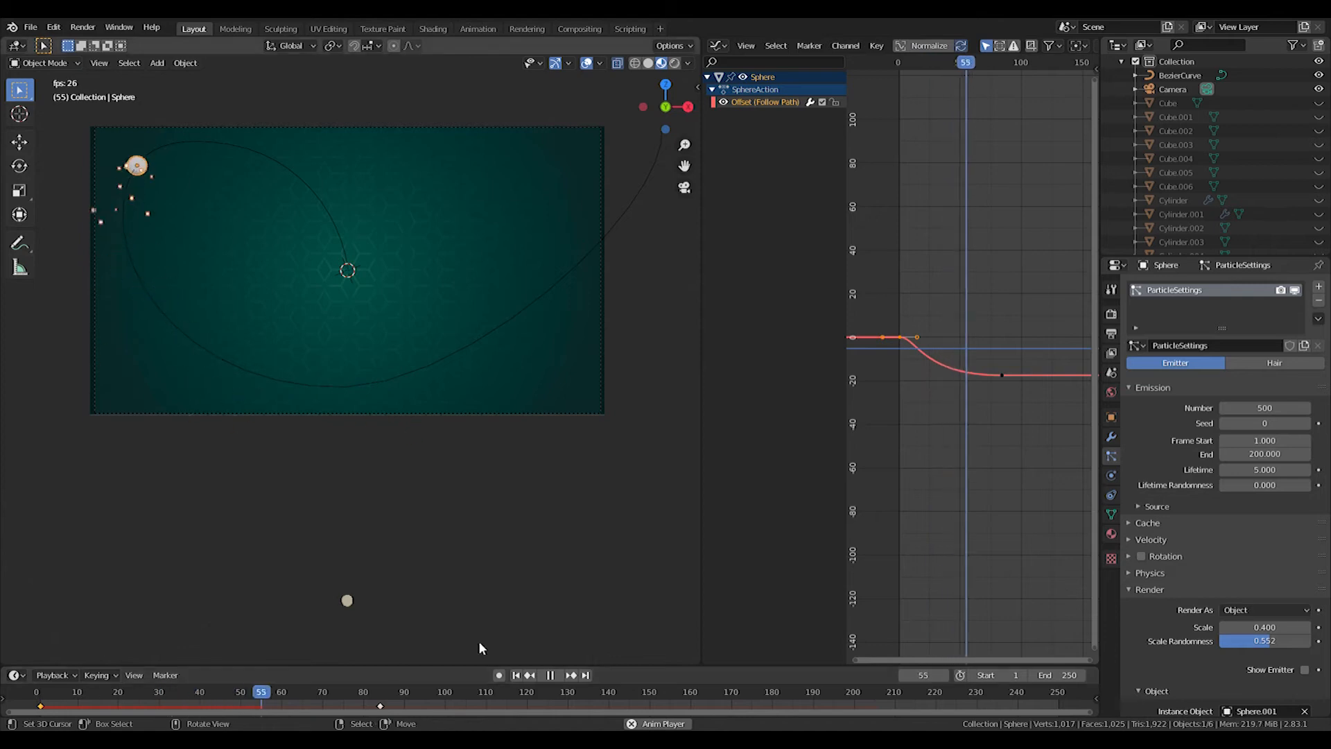
key(Escape)
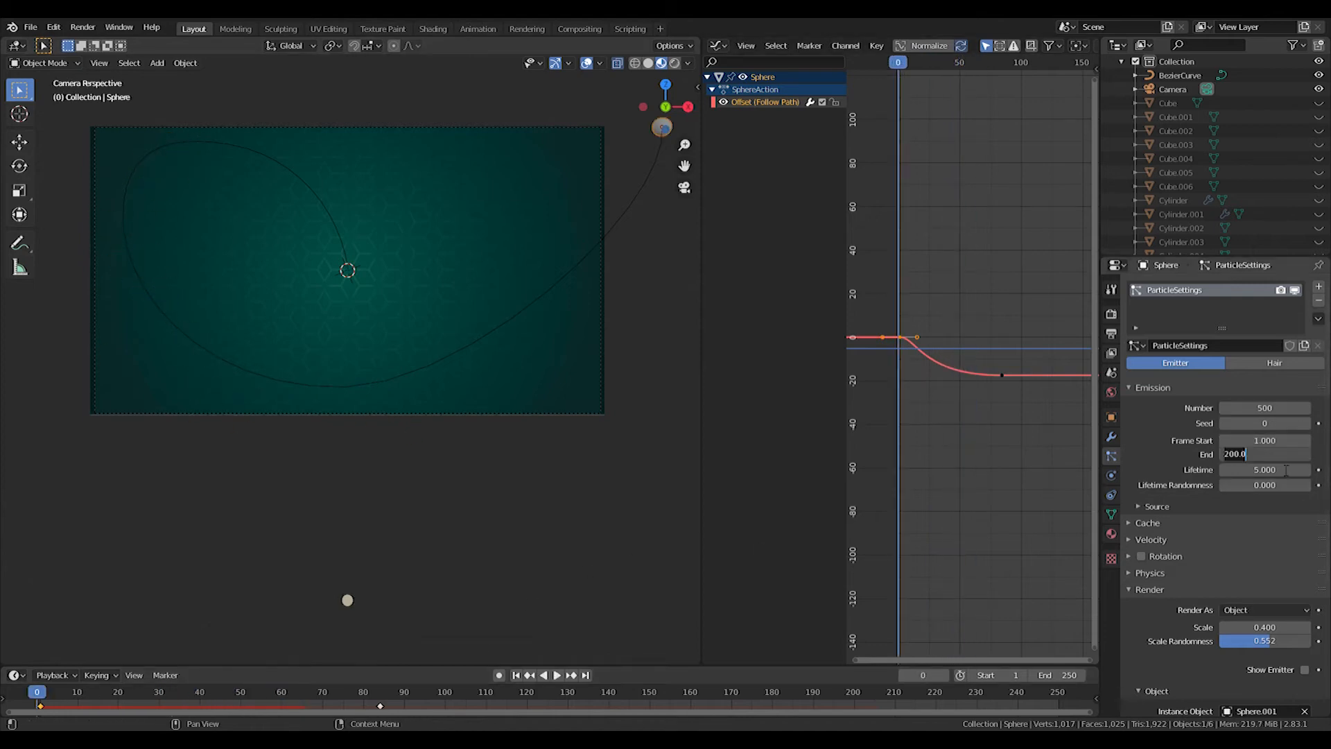
key(Return)
key(space)
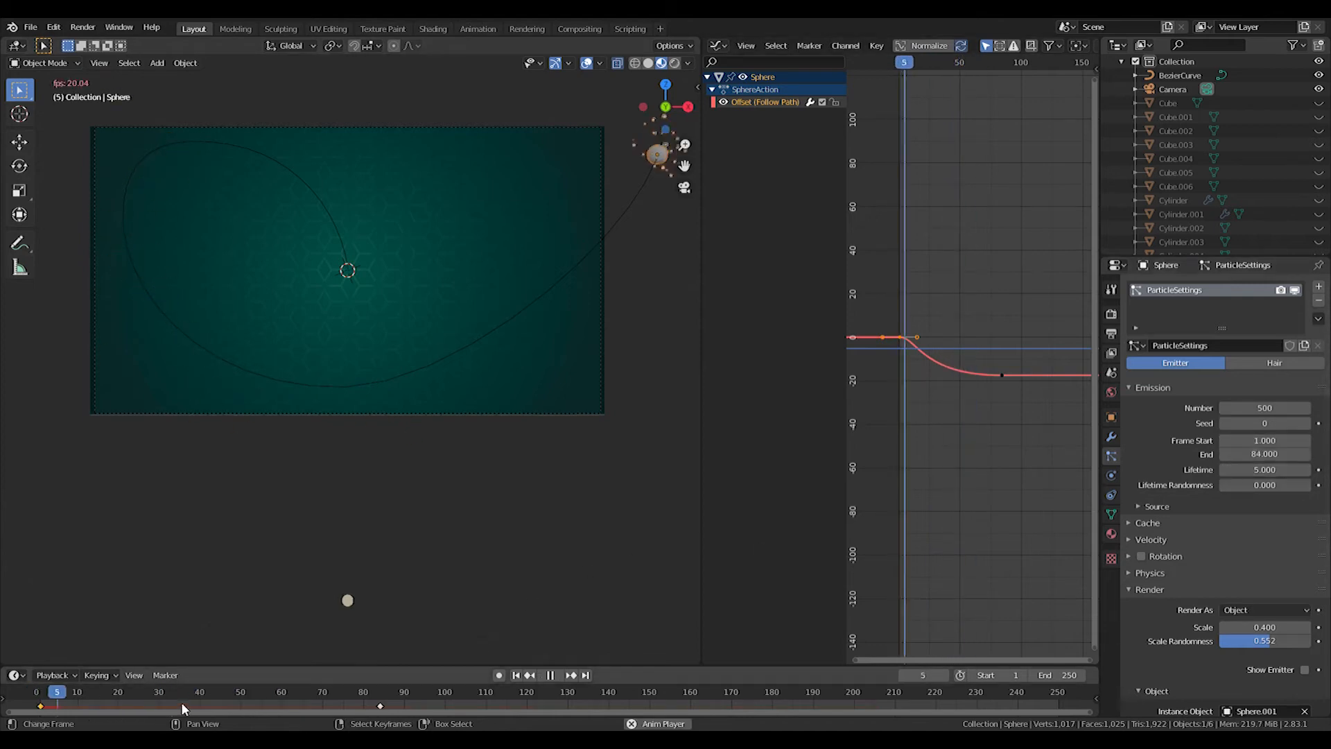
key(Escape)
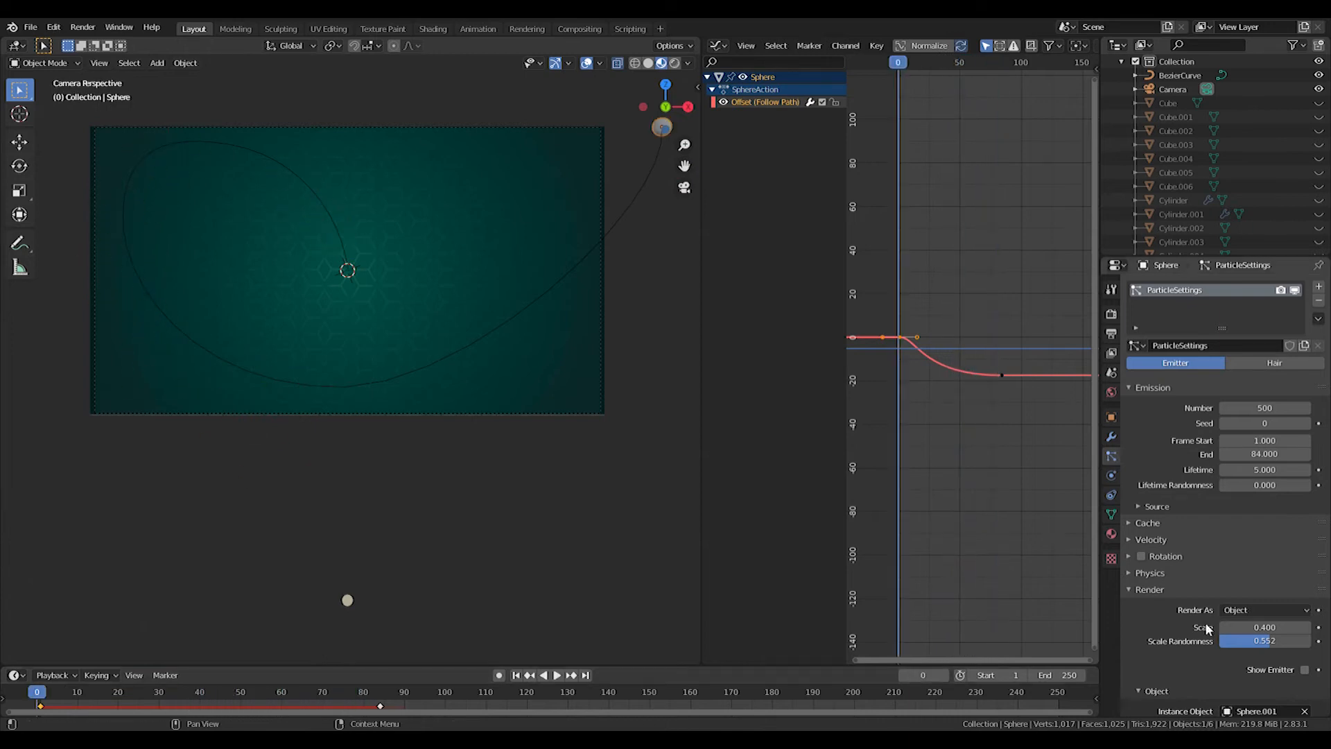
Set the Brownian force in the particle physics to 0.68 and play the animation
click(1137, 573)
scroll(1284, 559, down, 4)
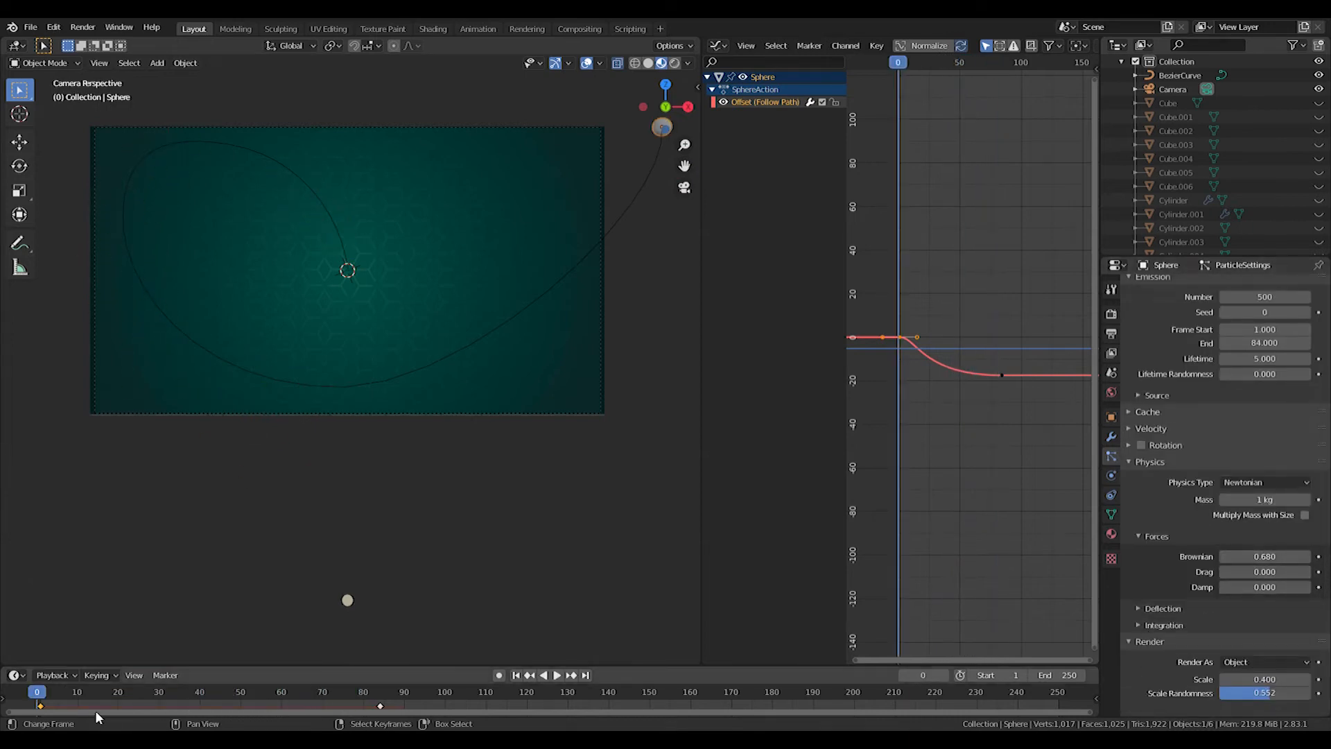
key(space)
key(Escape)
Set the particle system's gravity field weight to 0 and play the animation
scroll(1195, 608, down, 13)
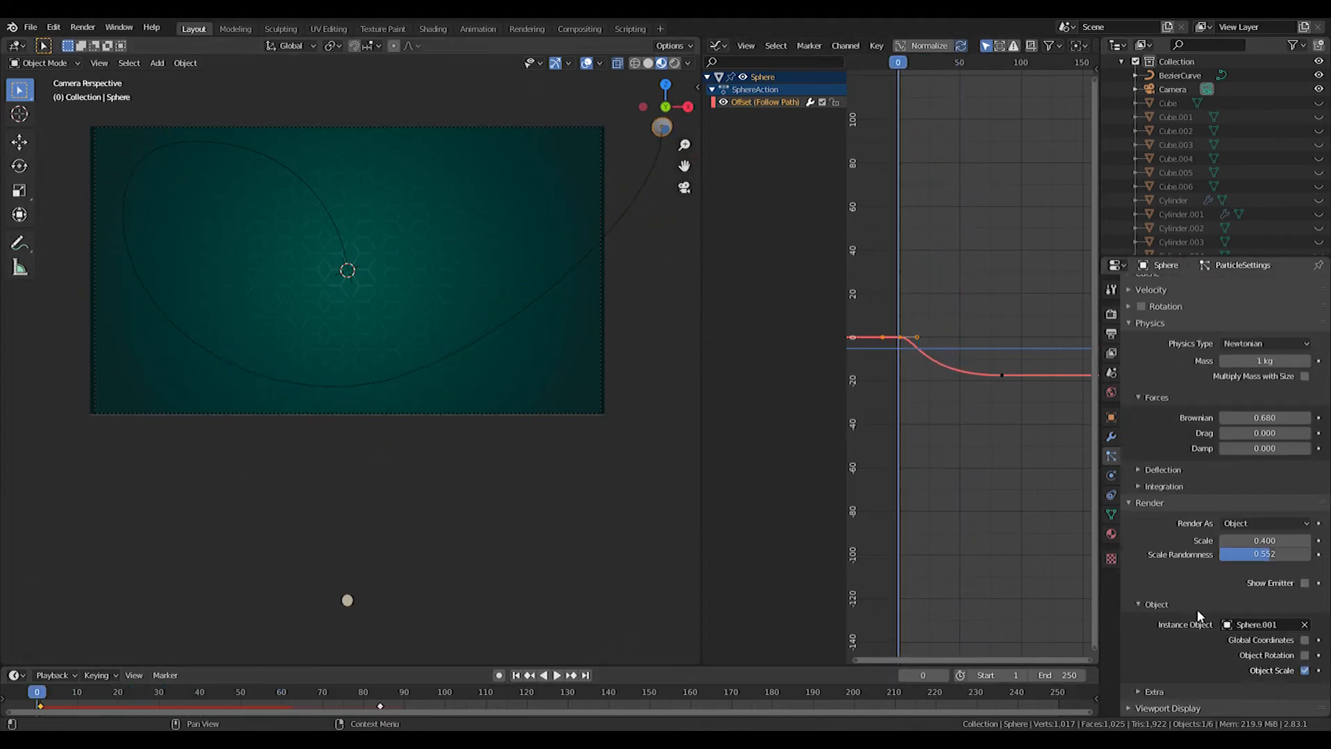
drag(1286, 542, 1227, 543)
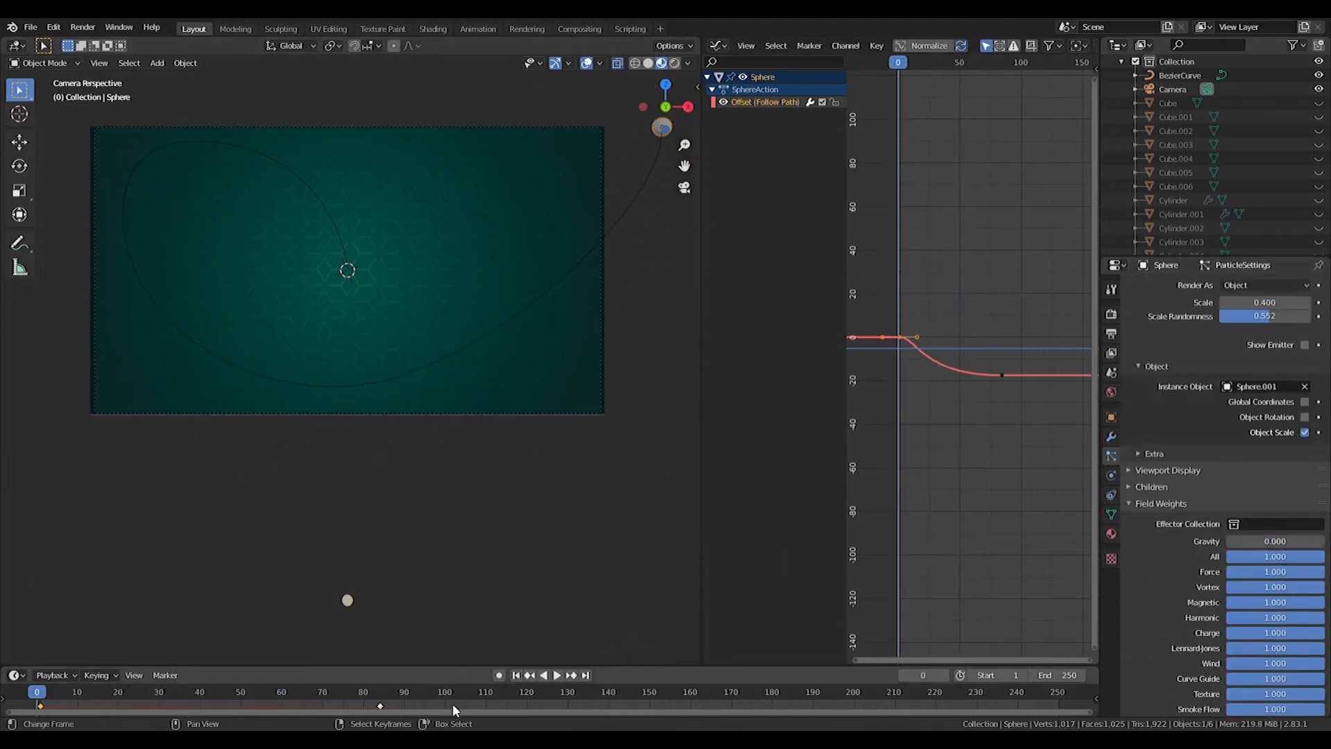
key(space)
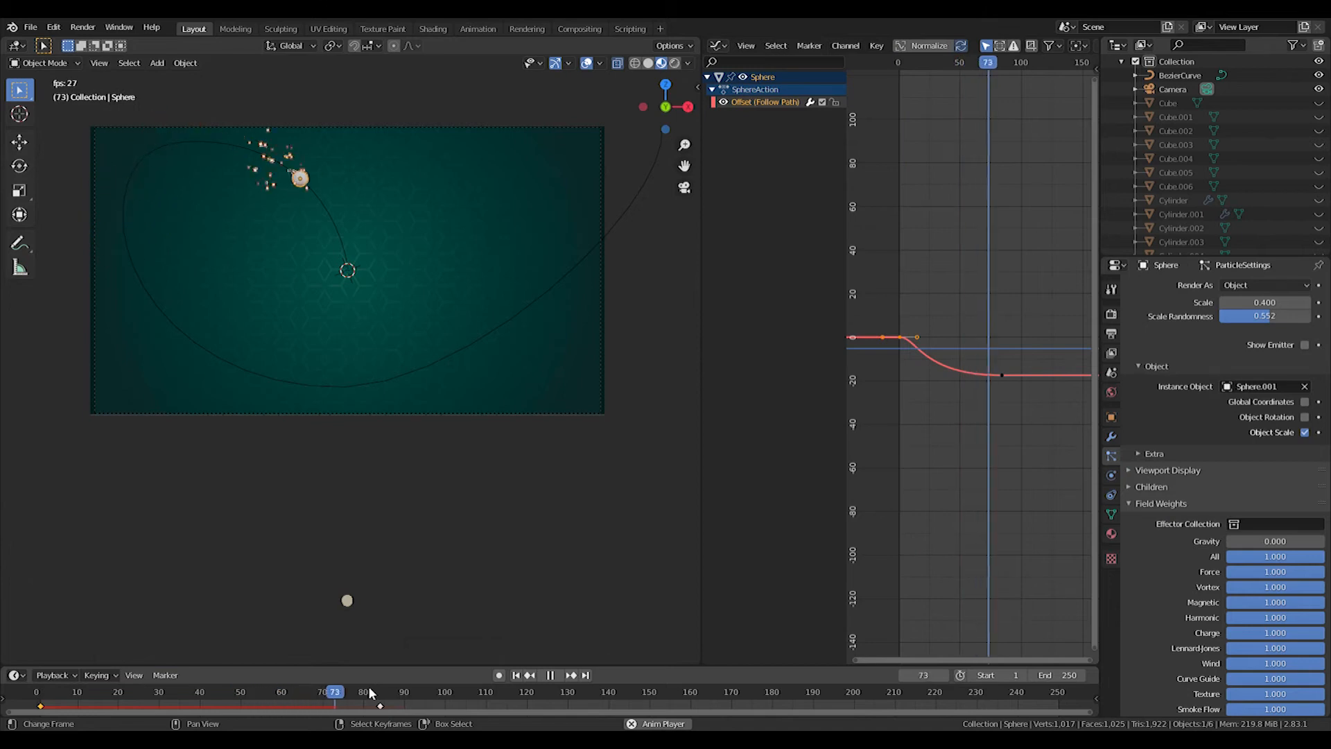
key(Escape)
Set the particle render scale to 0.5 and play the animation
scroll(1239, 426, up, 5)
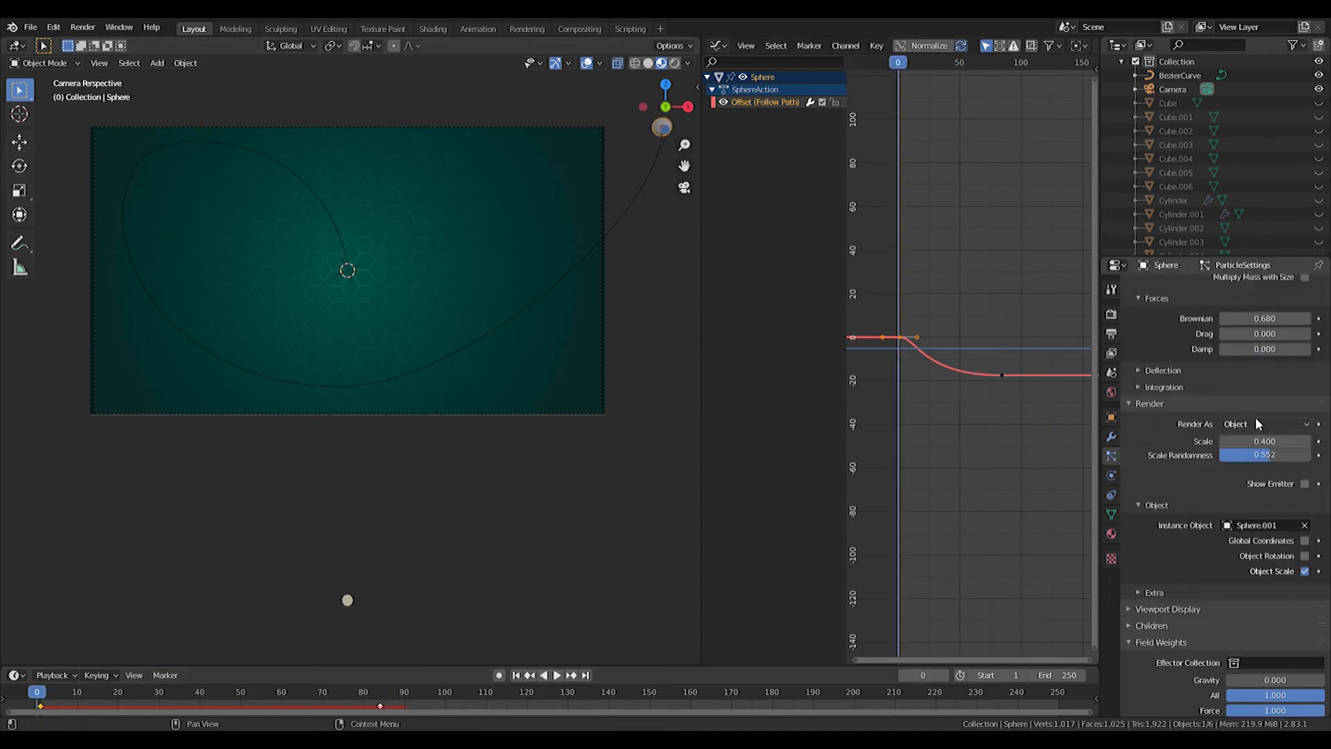
text(0.5)
key(Return)
key(space)
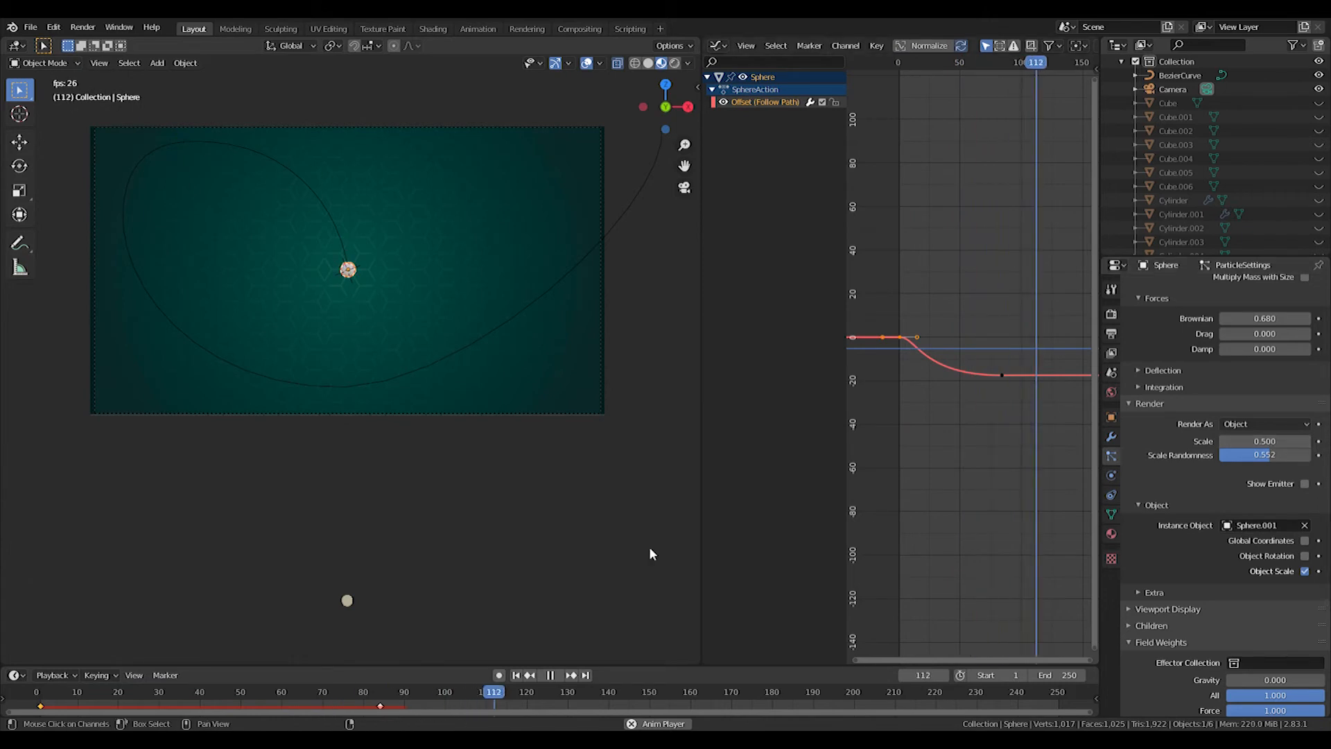
key(Escape)
Set the particle lifetime to 10 and play the animation
scroll(1271, 442, up, 3)
scroll(1271, 442, up, 5)
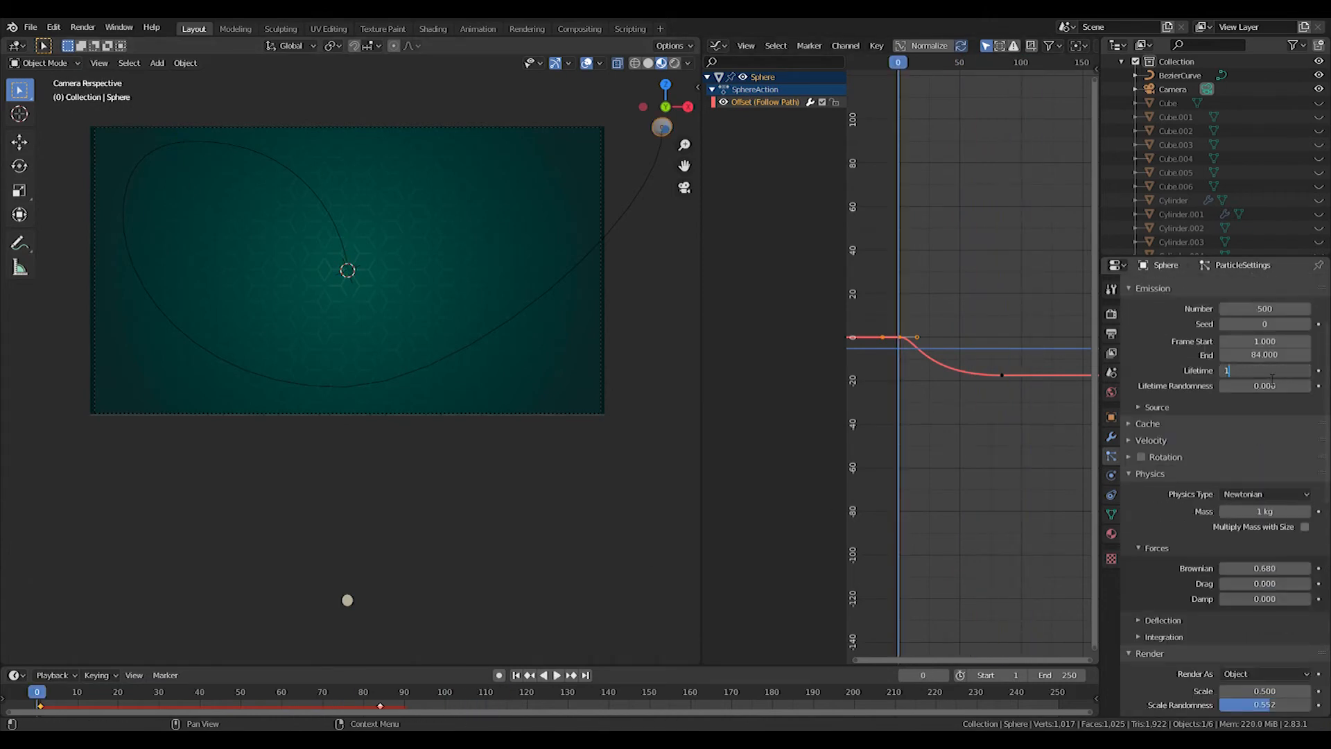
key(Return)
key(space)
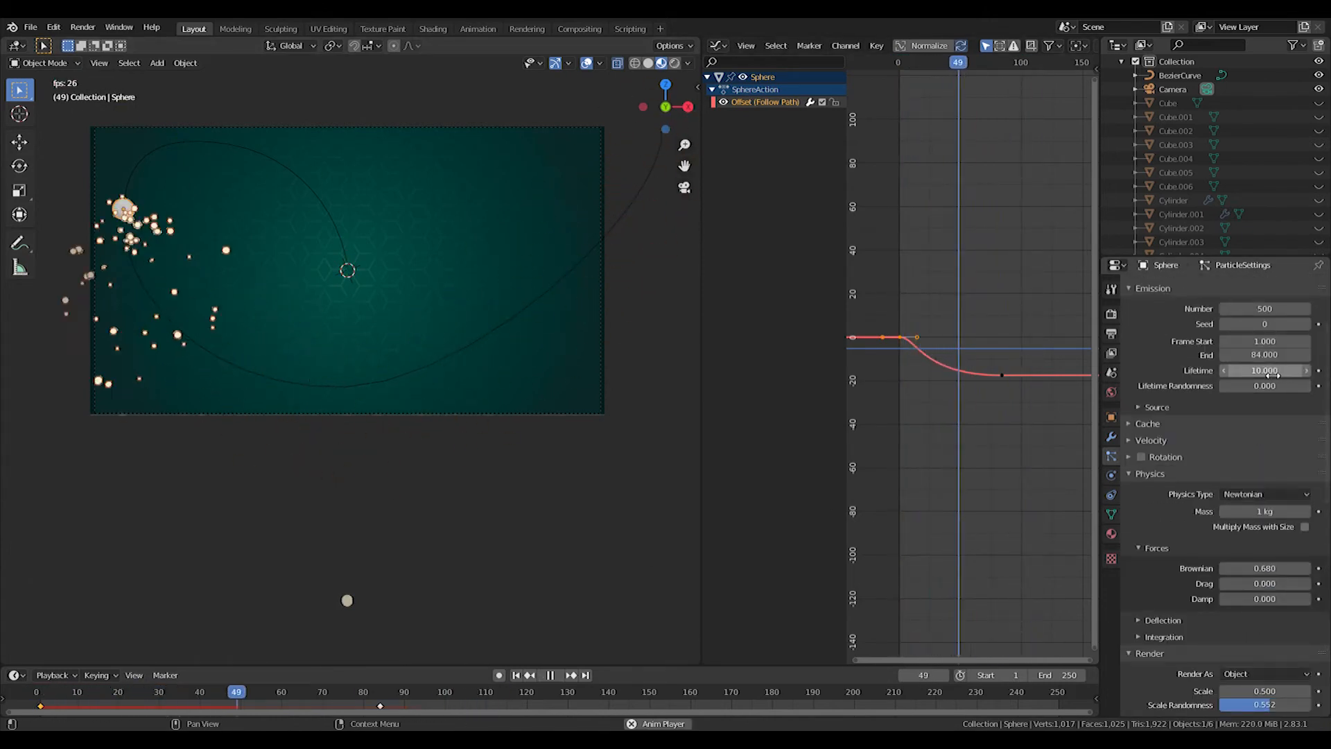
key(Escape)
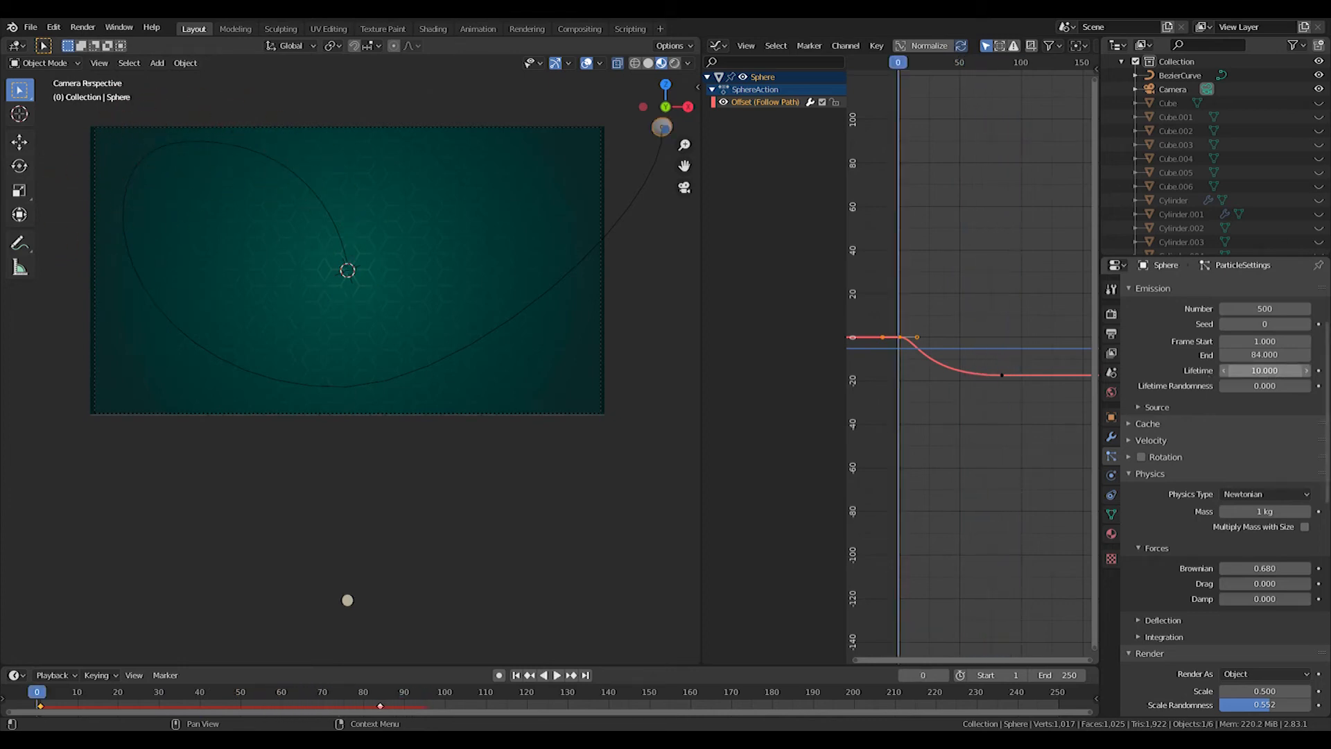
scroll(1254, 444, up, 2)
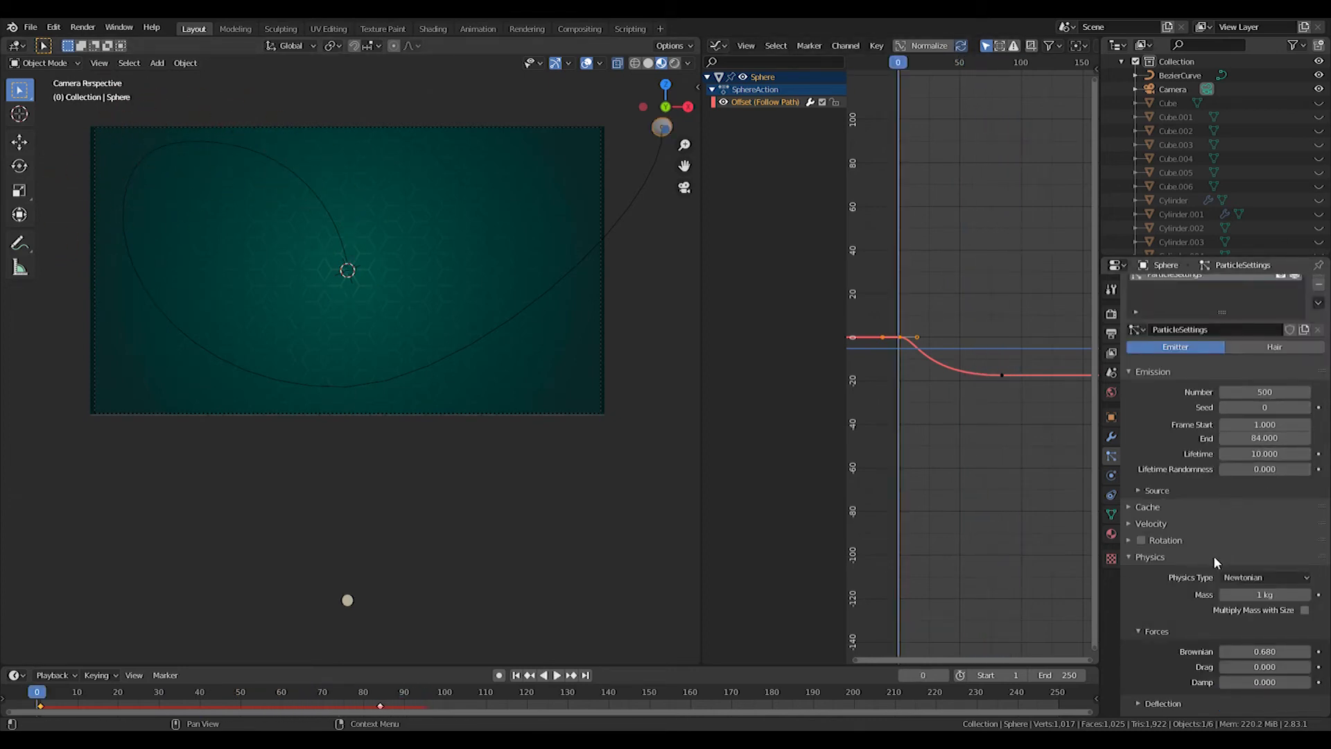
click(1133, 560)
click(1154, 575)
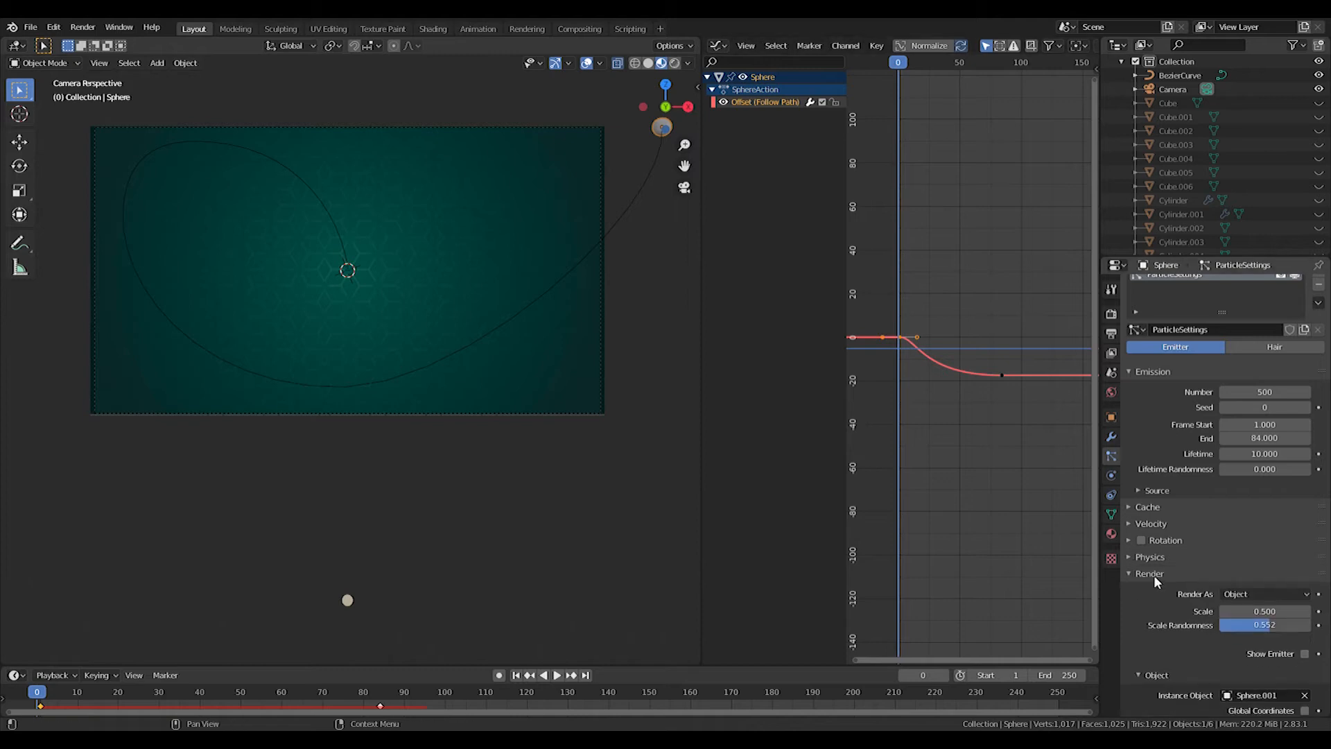
click(1155, 574)
click(1132, 556)
Insert a keyframe for the particle lifetime of 10 at frame 78
scroll(557, 410, down, 2)
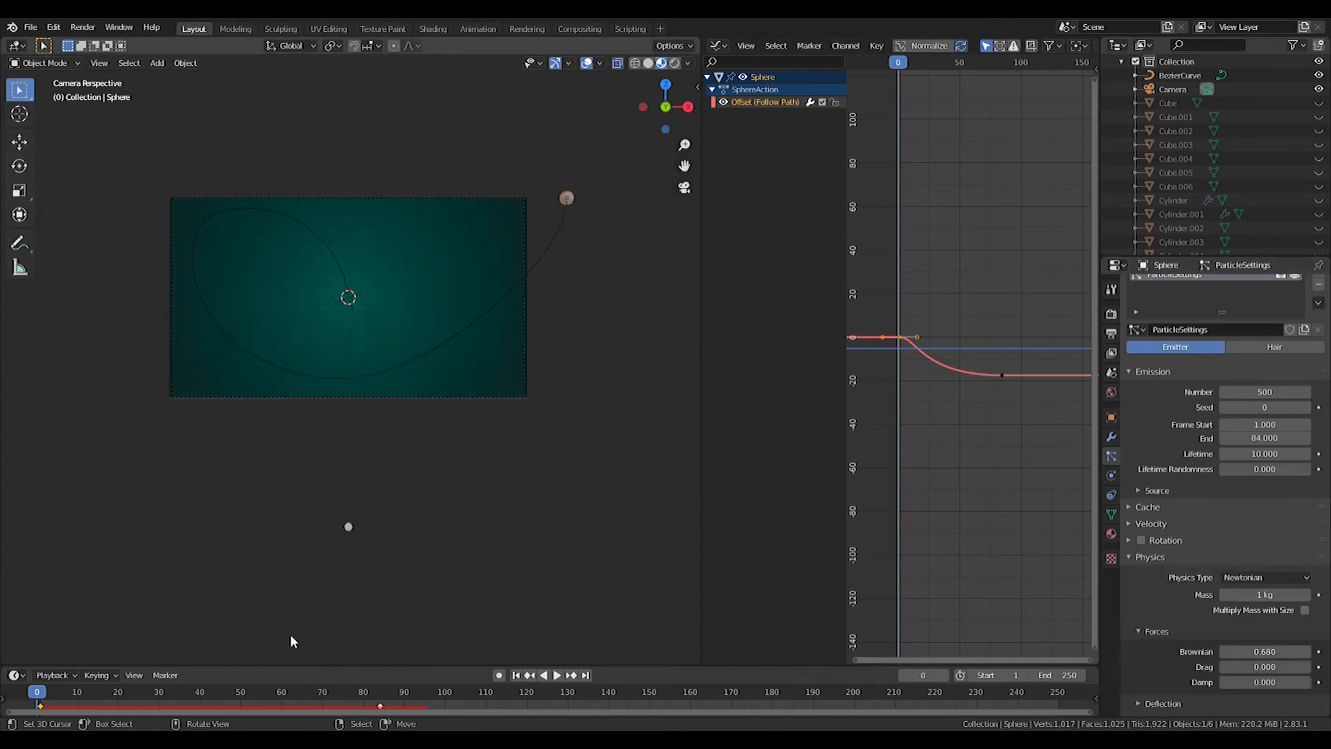
key(space)
mouse_move(359, 698)
mouse_down()
mouse_move(347, 700)
mouse_move(441, 725)
mouse_move(334, 718)
mouse_move(355, 720)
mouse_up()
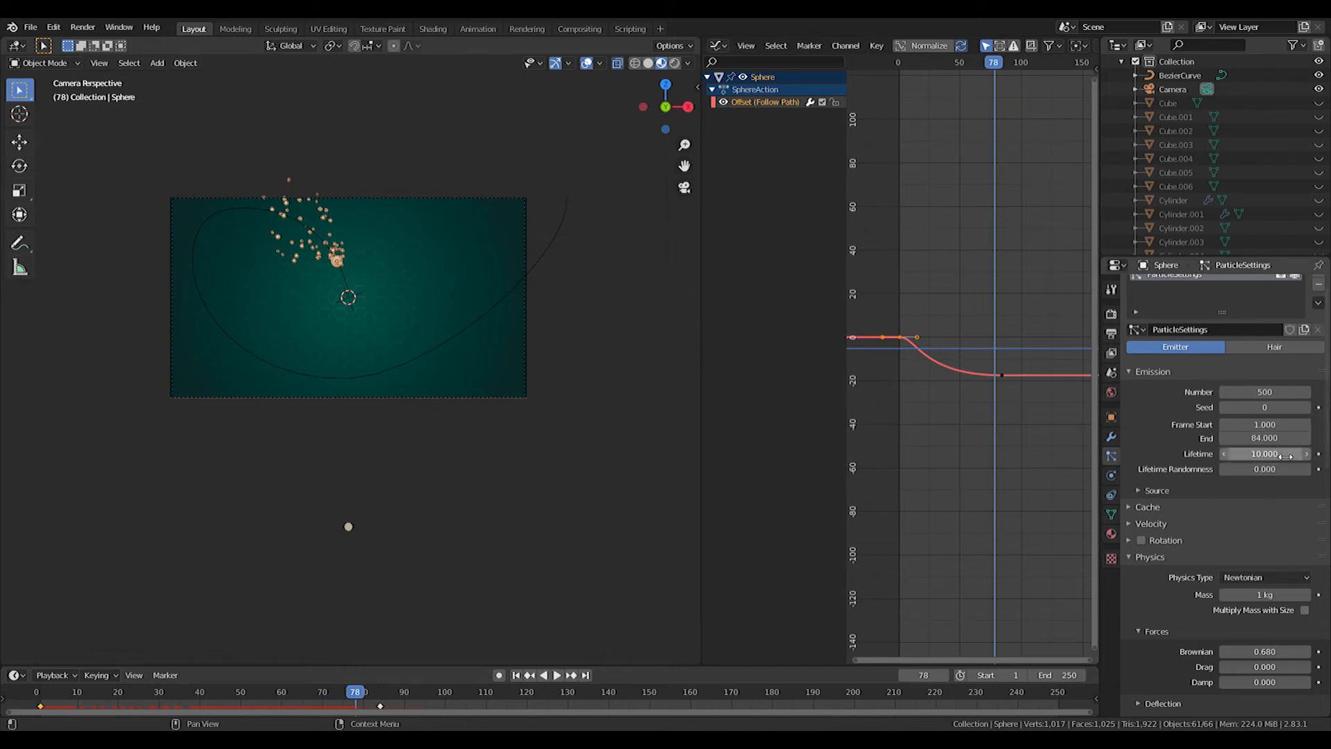
key(i)
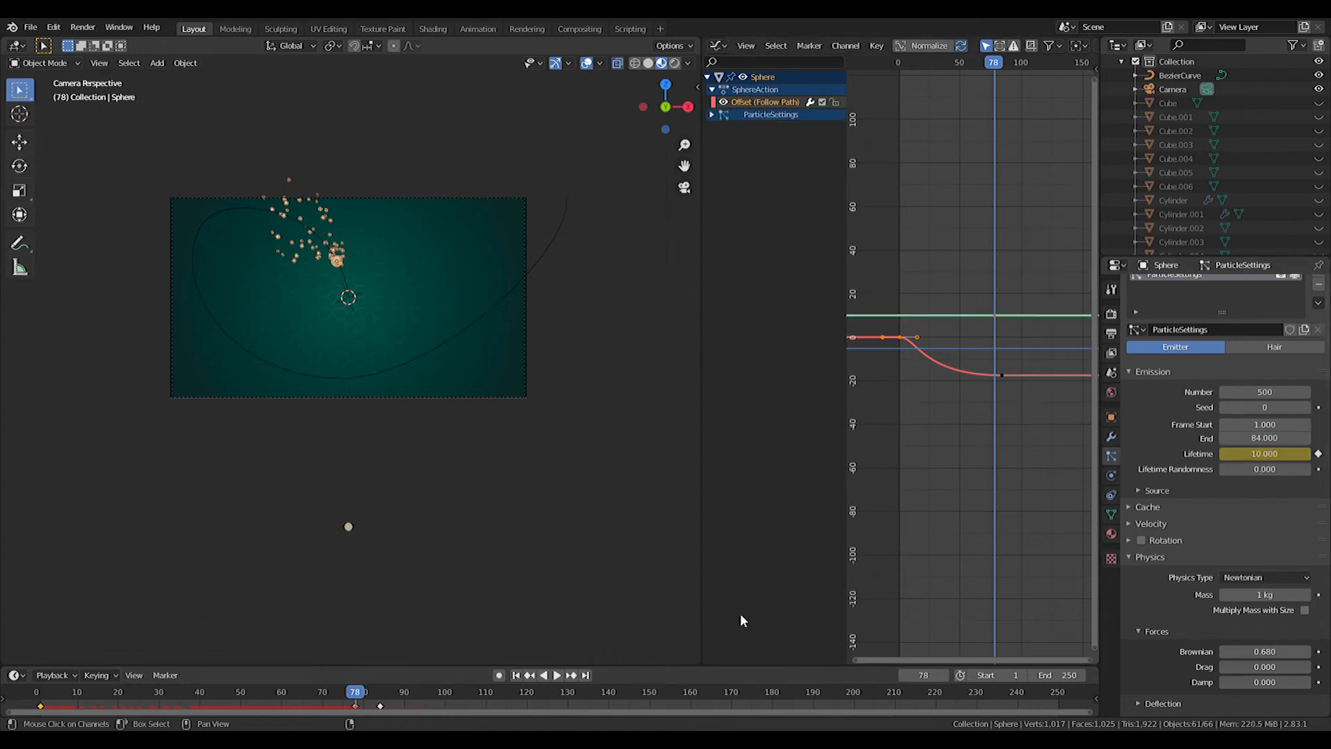
Play the animation from the start and scrub around frame 84 to check the particle trail
key(space)
click(381, 693)
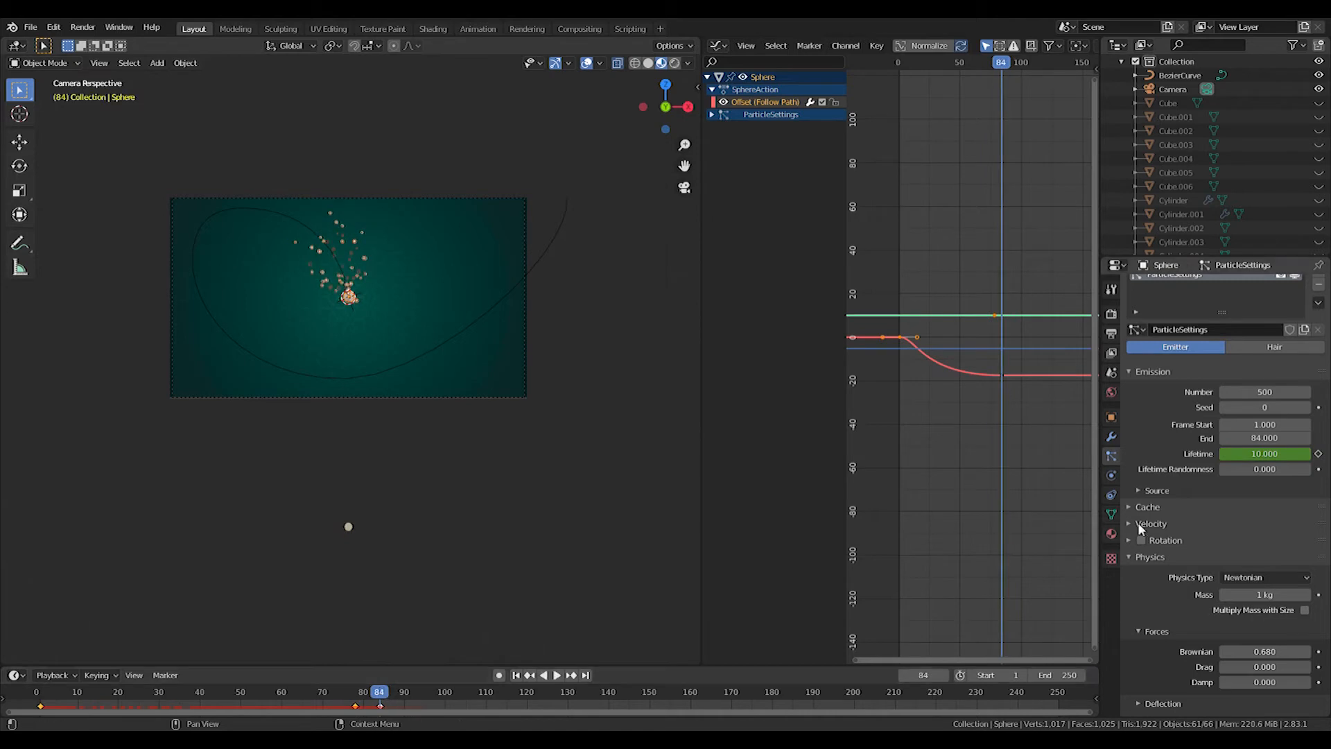
drag(378, 691, 318, 693)
key(space)
key(space)
drag(56, 693, 34, 692)
key(space)
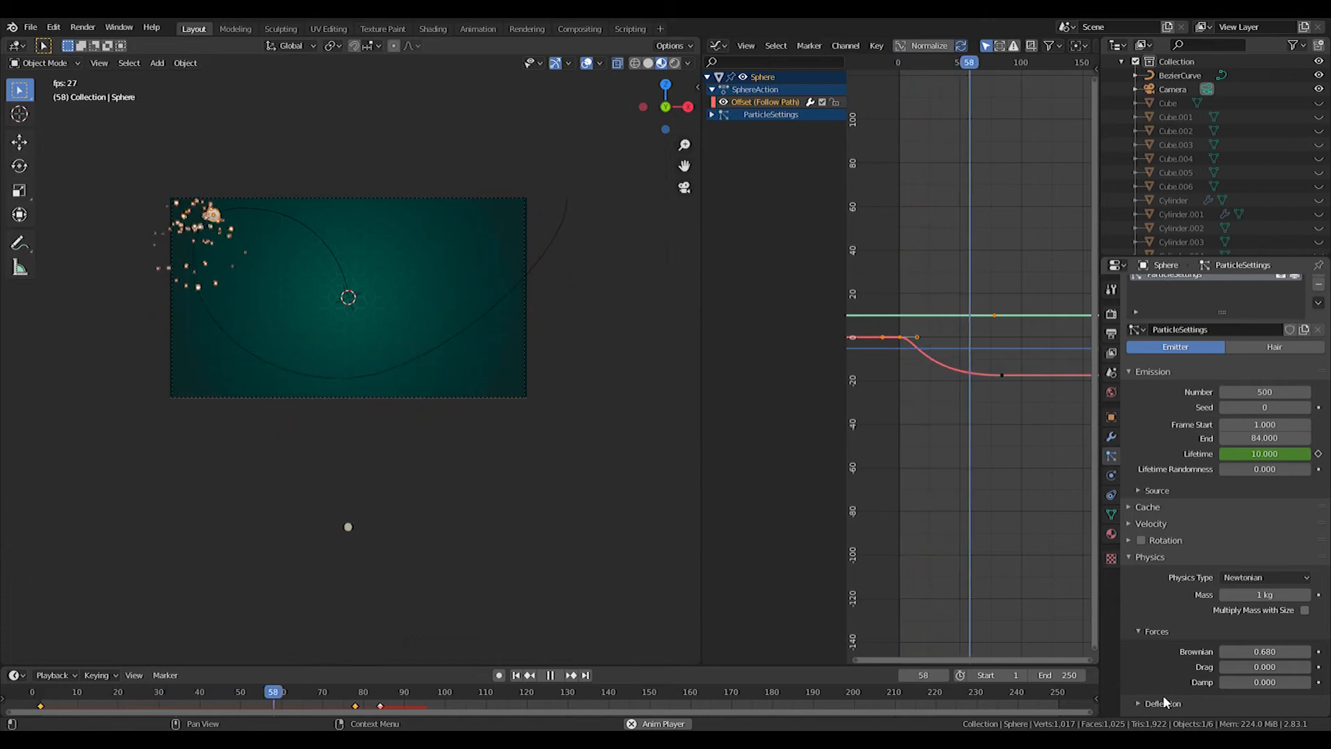
key(space)
mouse_move(383, 692)
mouse_down()
mouse_move(345, 692)
mouse_move(364, 691)
mouse_up()
Set the particle lifetime randomness to 0.5 and play the animation from the start
drag(1260, 468, 1265, 469)
key(shift+Left)
key(space)
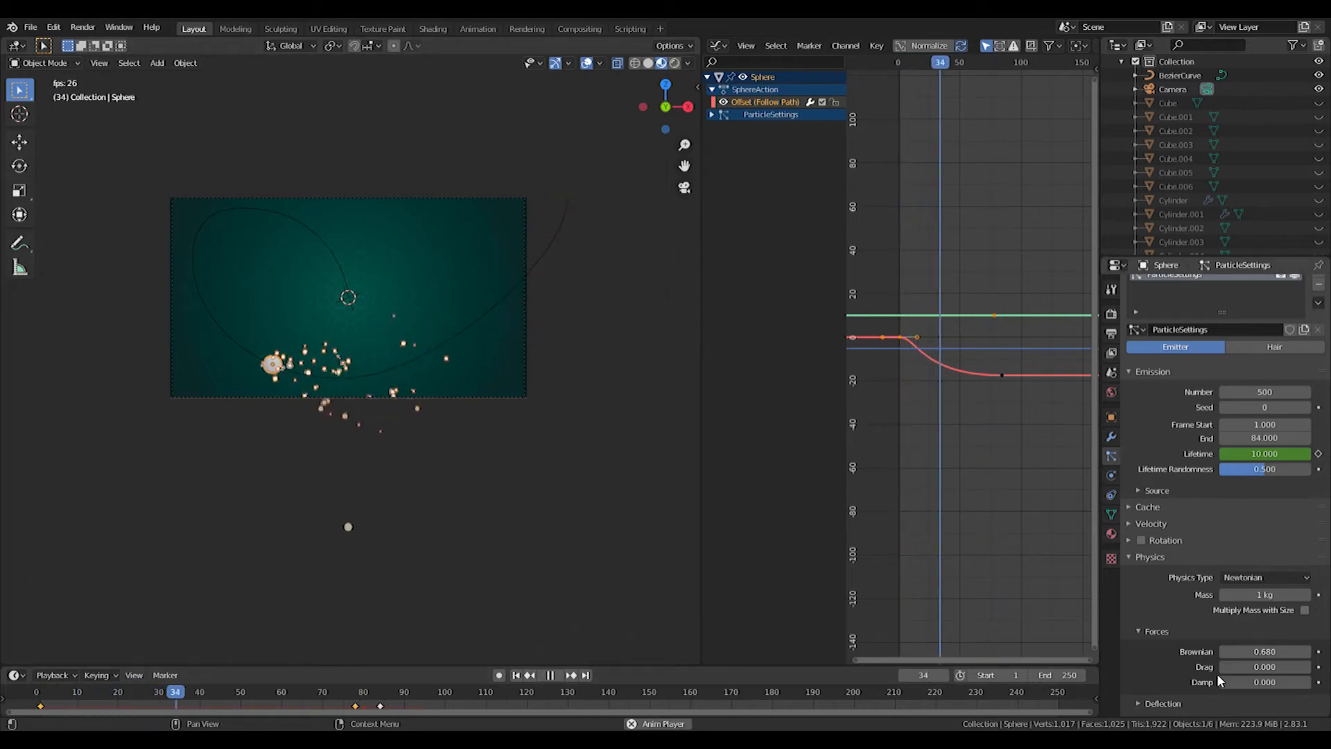
key(space)
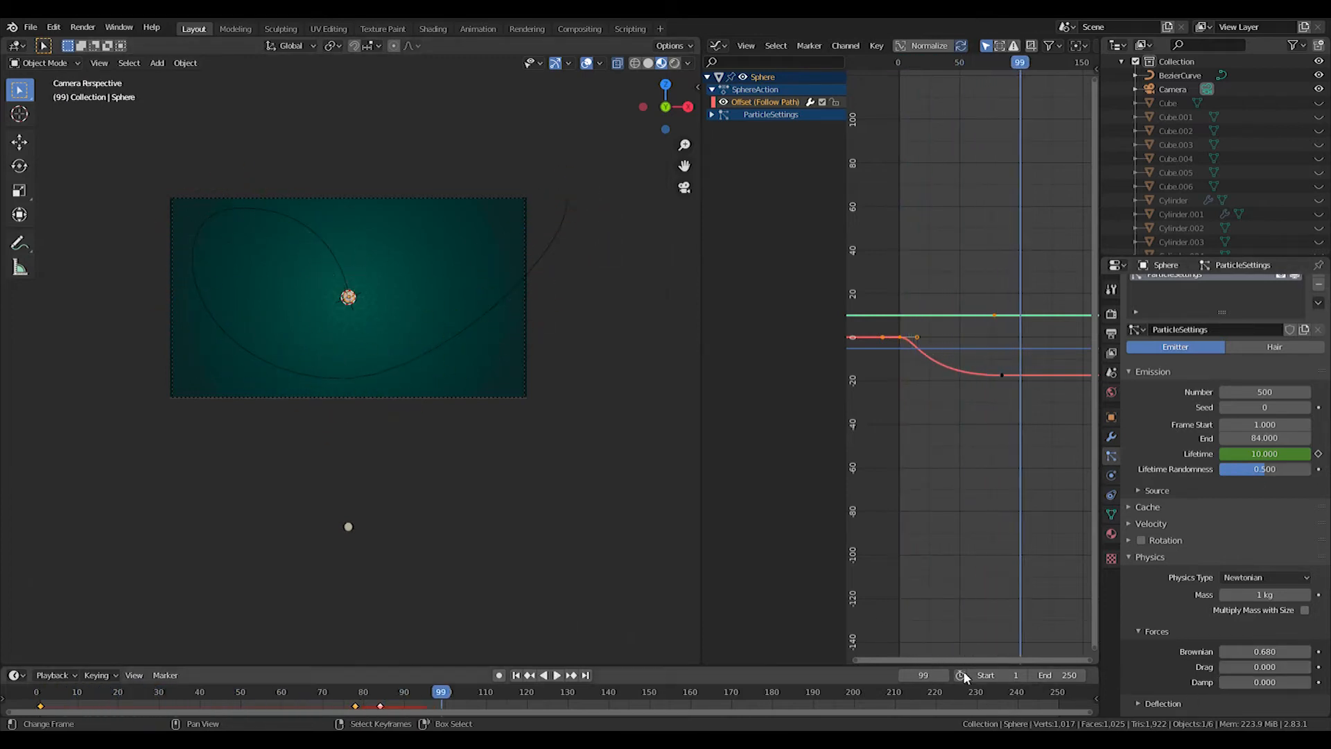
Insert a keyframe for the particle lifetime of 1 at frame 84 and play the animation to check the trail's end
mouse_move(399, 692)
mouse_down()
mouse_move(354, 698)
mouse_move(382, 700)
mouse_up()
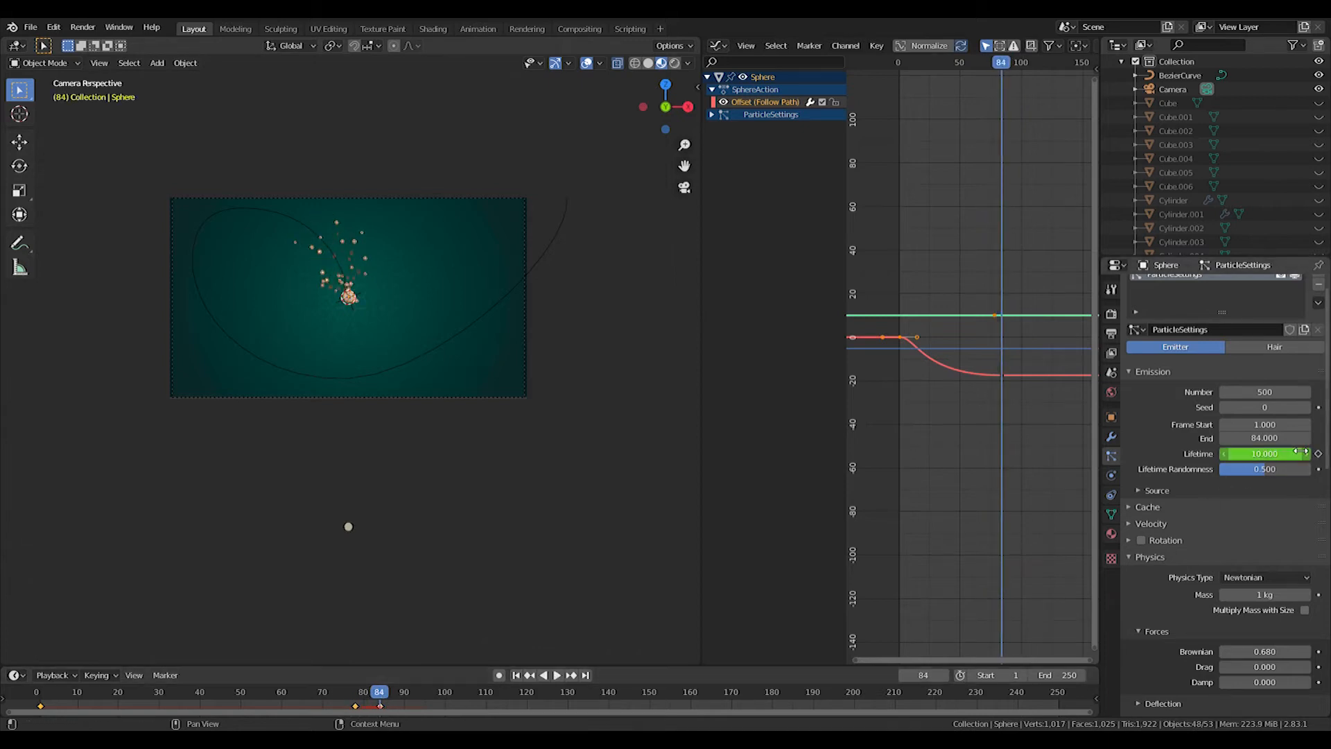
key(i)
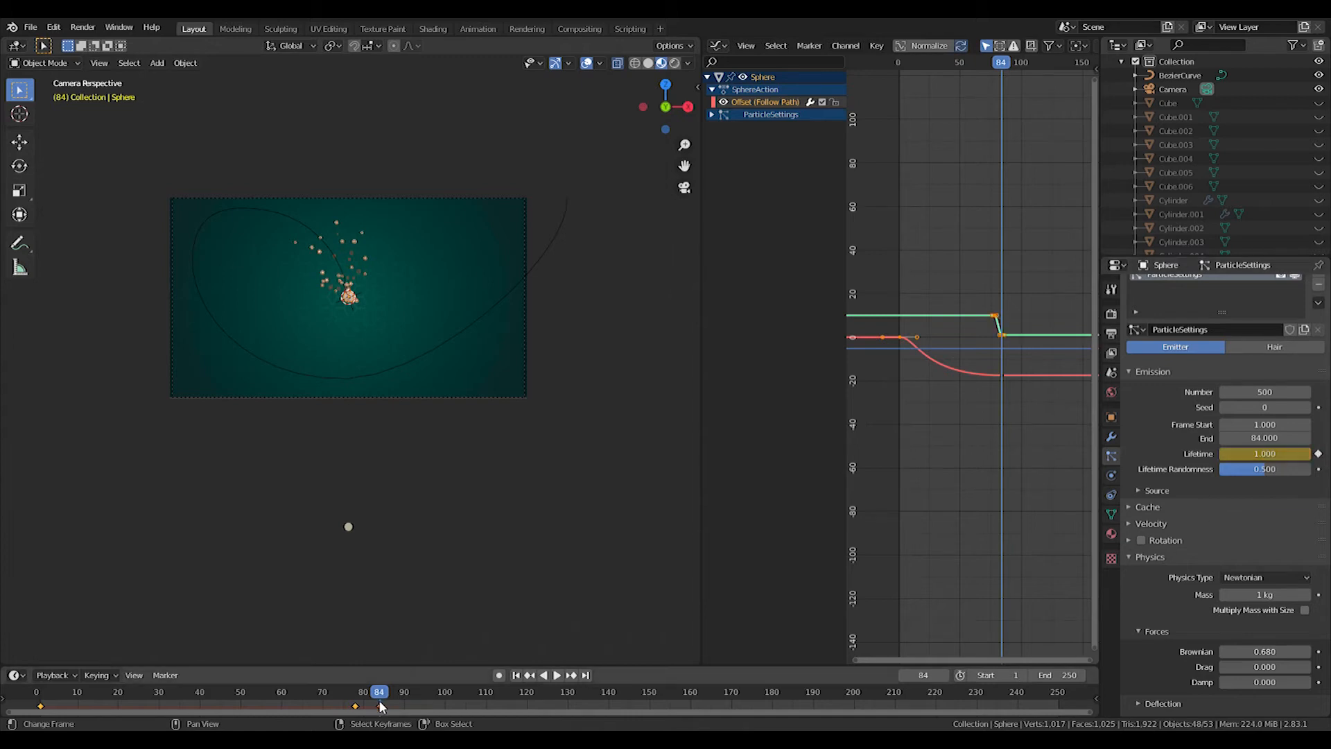
click(272, 695)
key(space)
click(36, 694)
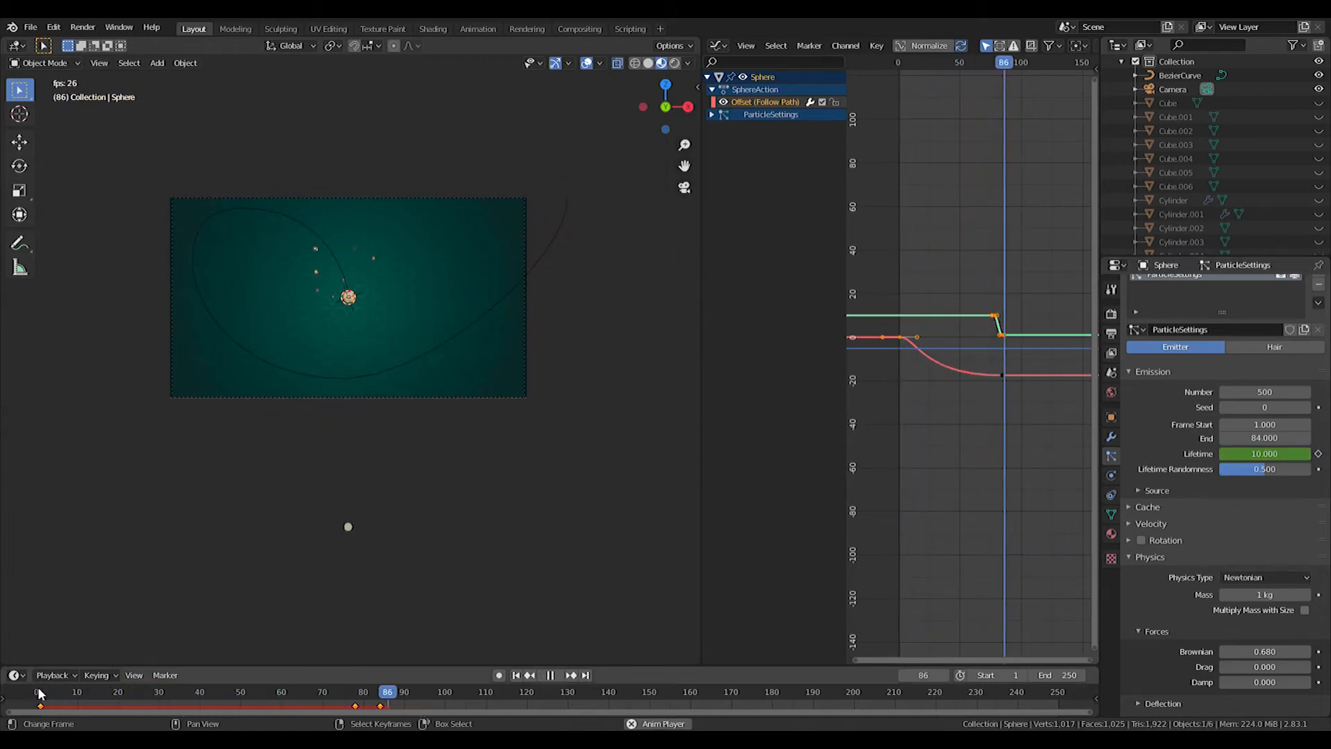
key(space)
drag(453, 691, 391, 694)
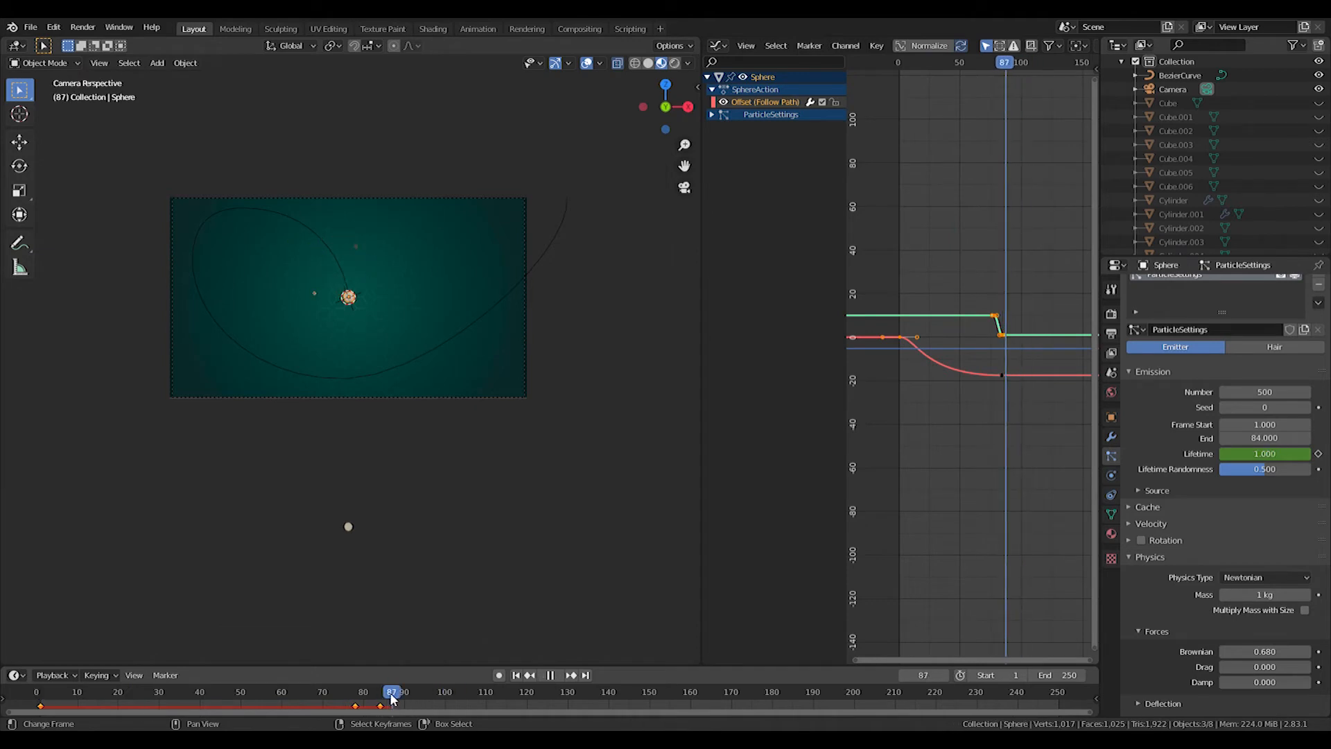
At frame 88, add a second particle system to the sphere, rendered as Object with Sphere.001 as the instance
click(395, 692)
scroll(1236, 291, up, 1)
click(1320, 287)
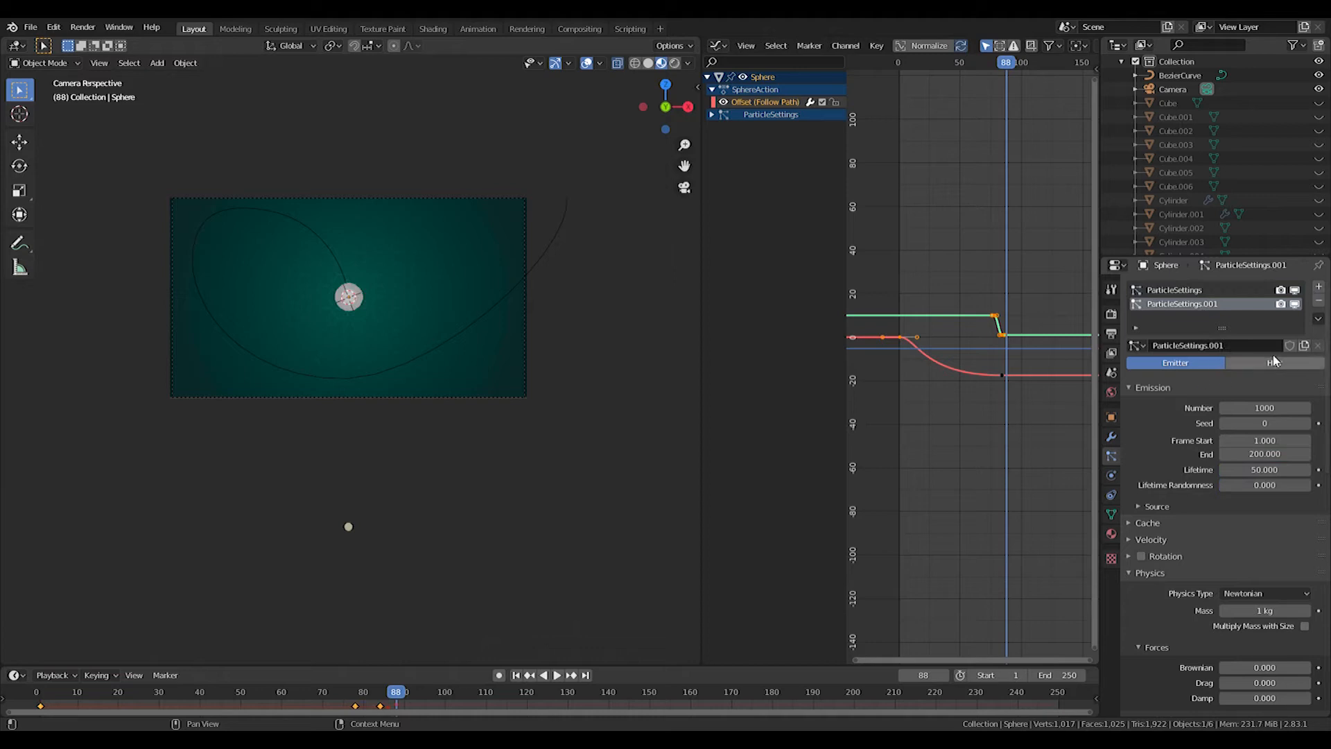
scroll(1263, 435, down, 5)
click(1265, 633)
click(1248, 558)
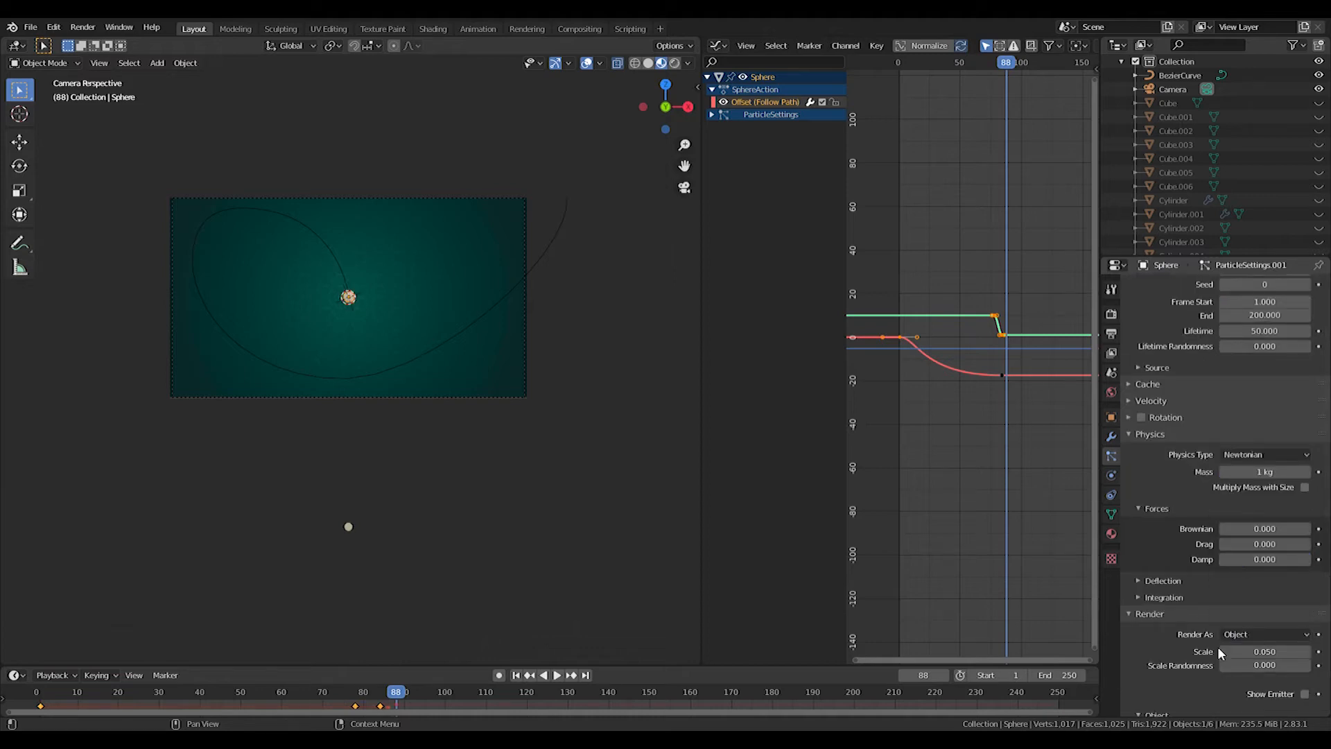
scroll(1261, 698, down, 5)
click(349, 527)
Set the second particle system to 250 particles, frame start 88, end 95 and lifetime 10
scroll(1229, 351, up, 8)
click(1262, 383)
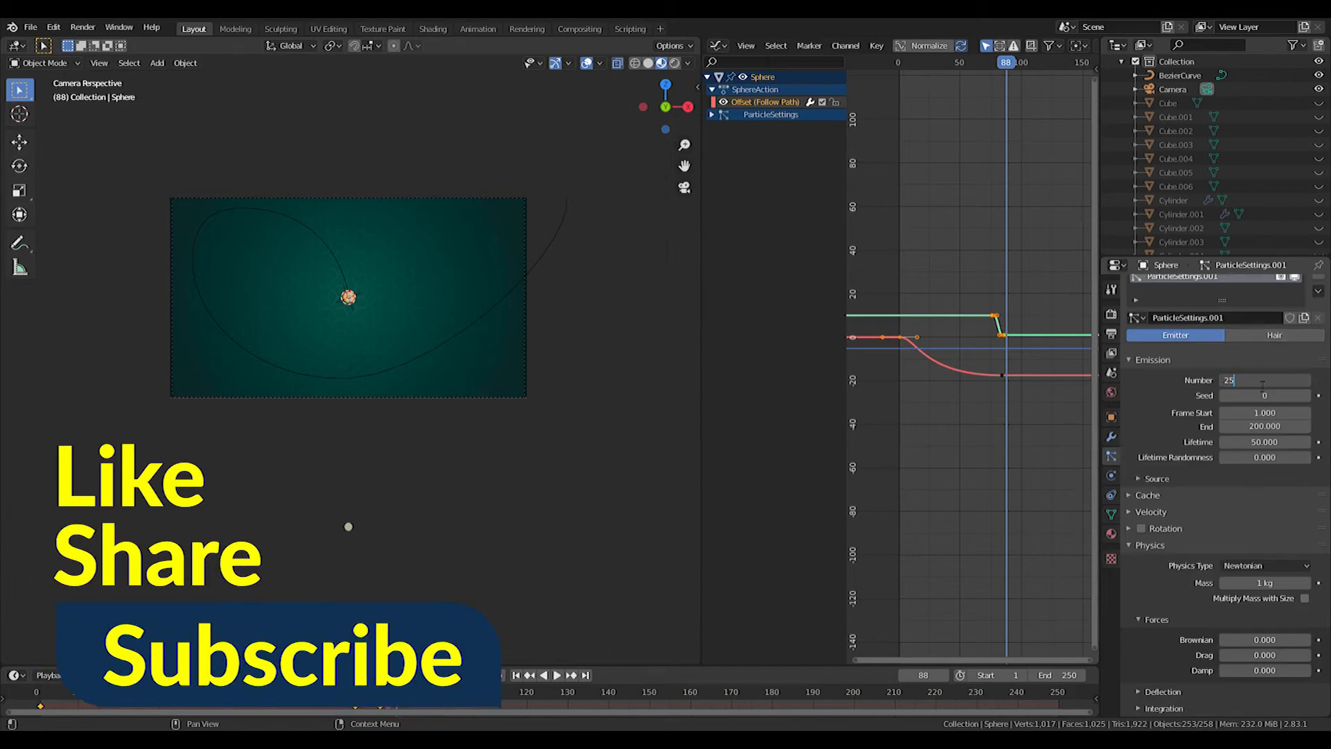
click(1263, 427)
text(10)
key(Return)
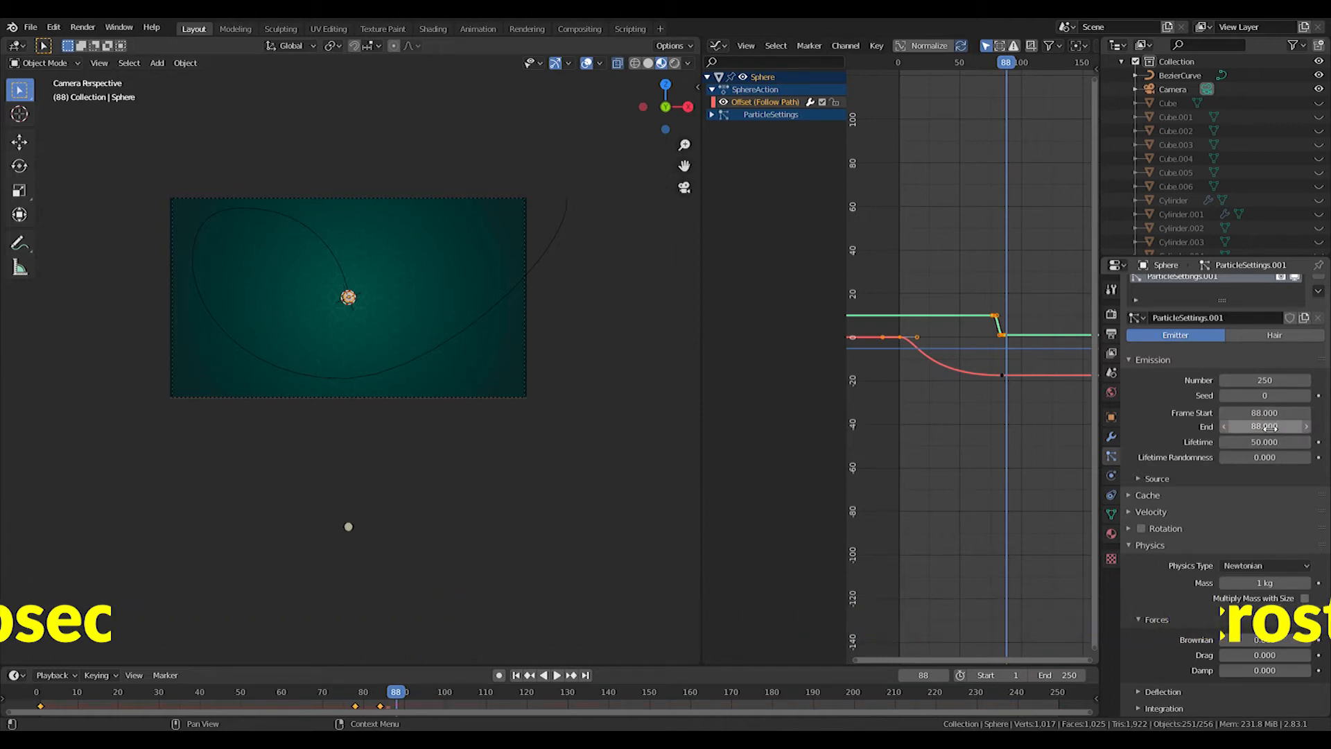
click(1269, 430)
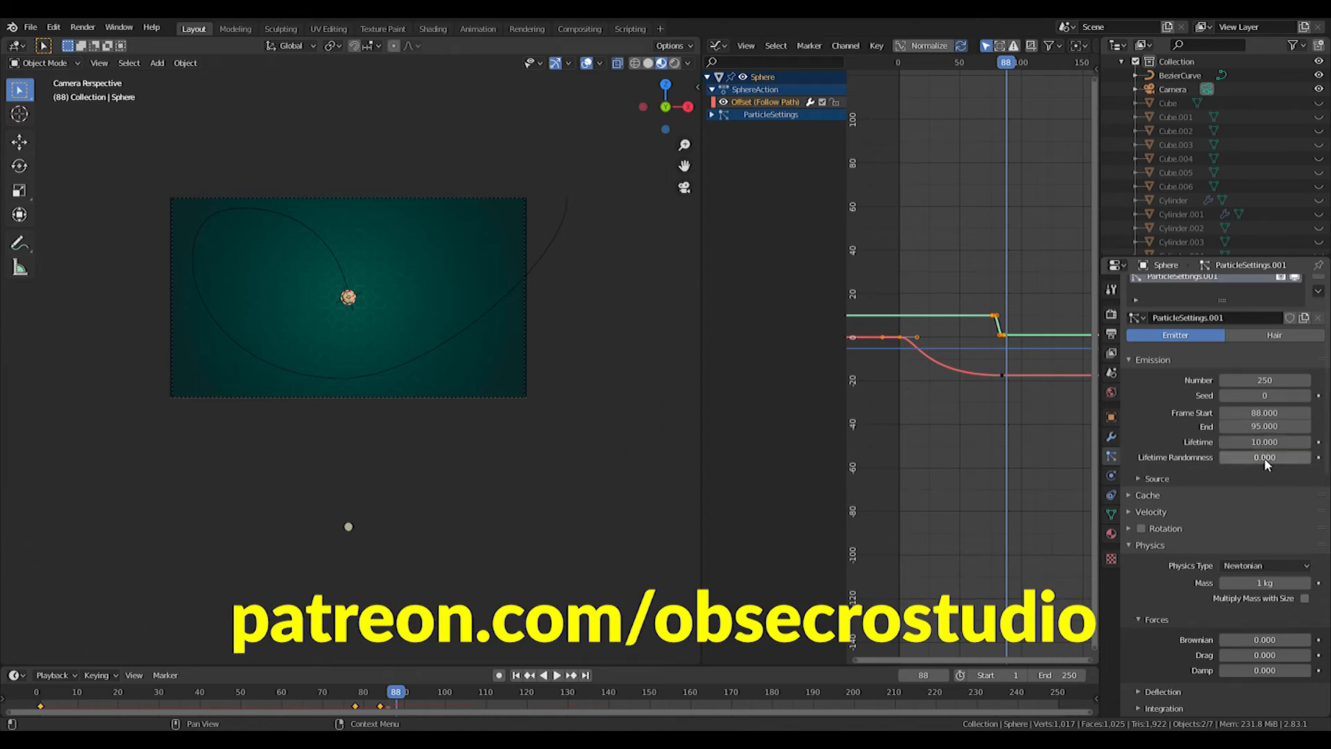
Set the second system's lifetime randomness to 0.5, Brownian force to 0.5, render scale to 0.5 and scale randomness to 0.5
click(1269, 457)
text(0.5)
key(Return)
scroll(1269, 556, down, 1)
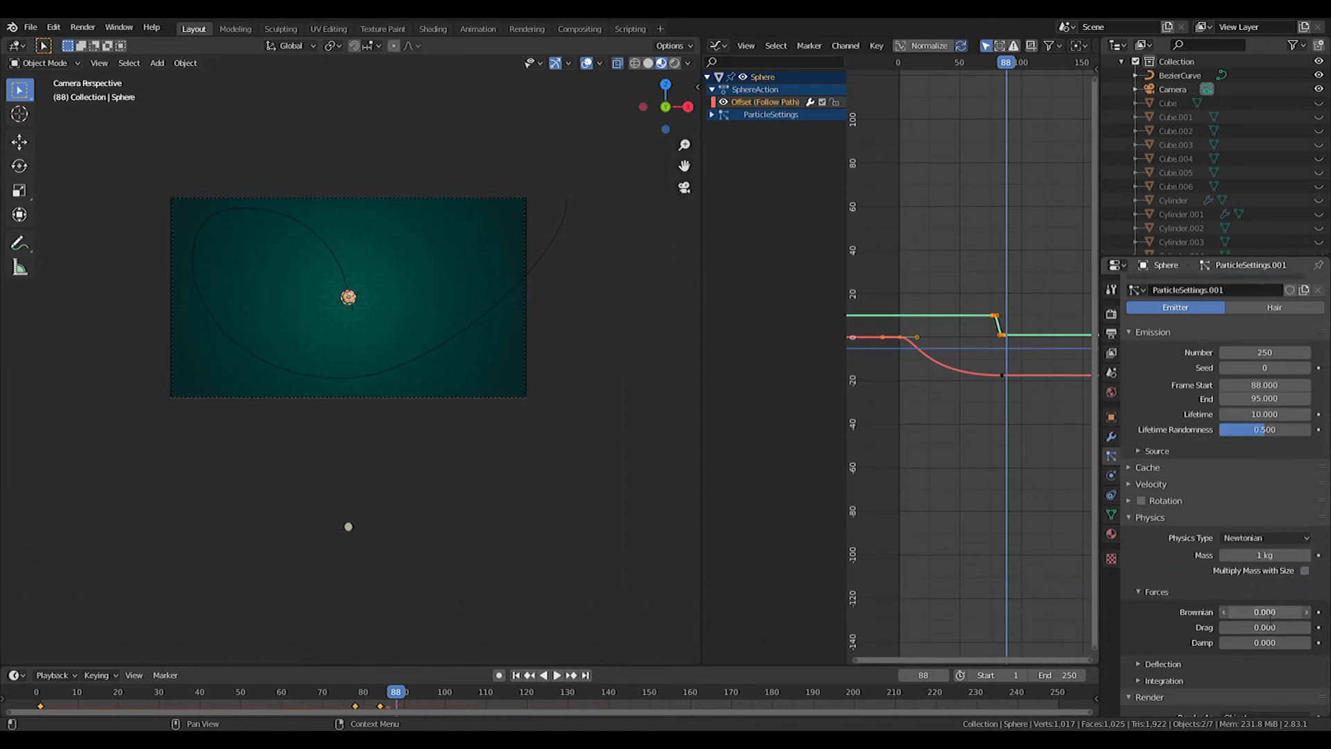
key(Return)
scroll(1269, 616, down, 6)
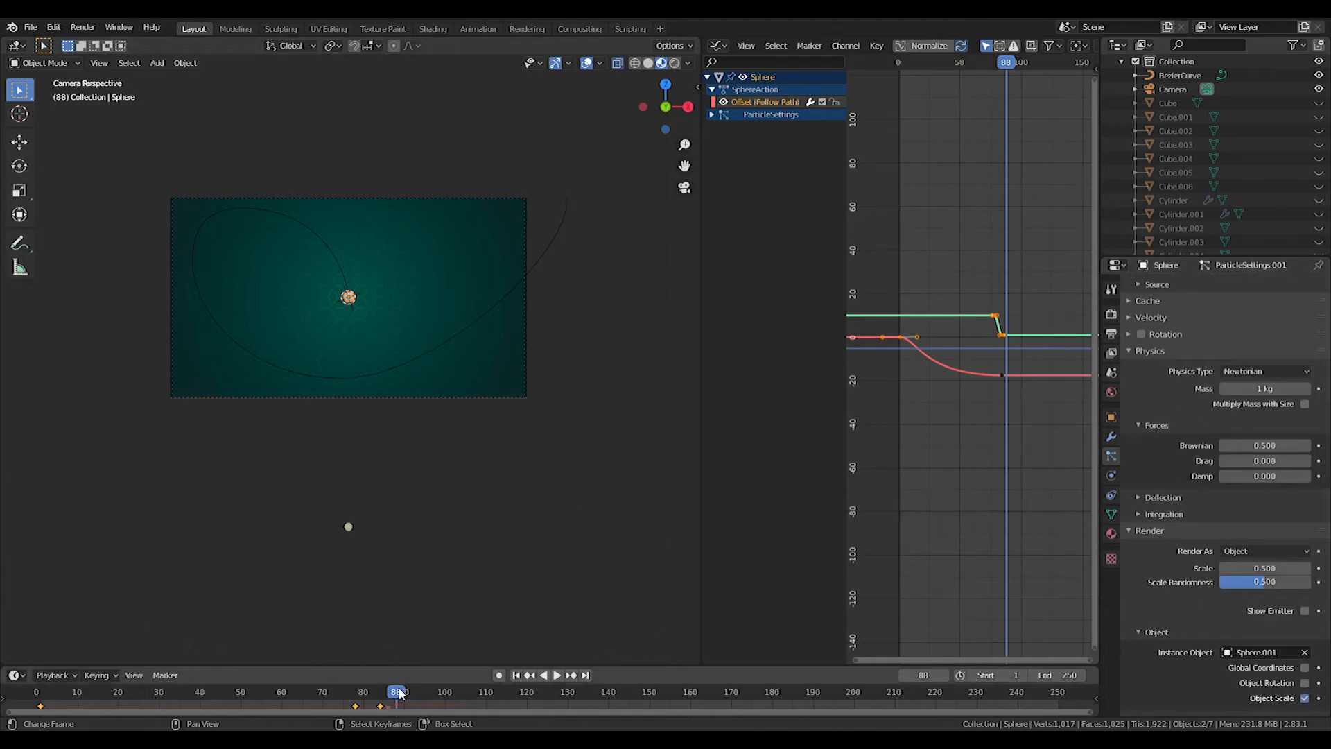
Set the second particle system's gravity field weight to 0 and play back the burst from about frame 60
click(284, 686)
key(space)
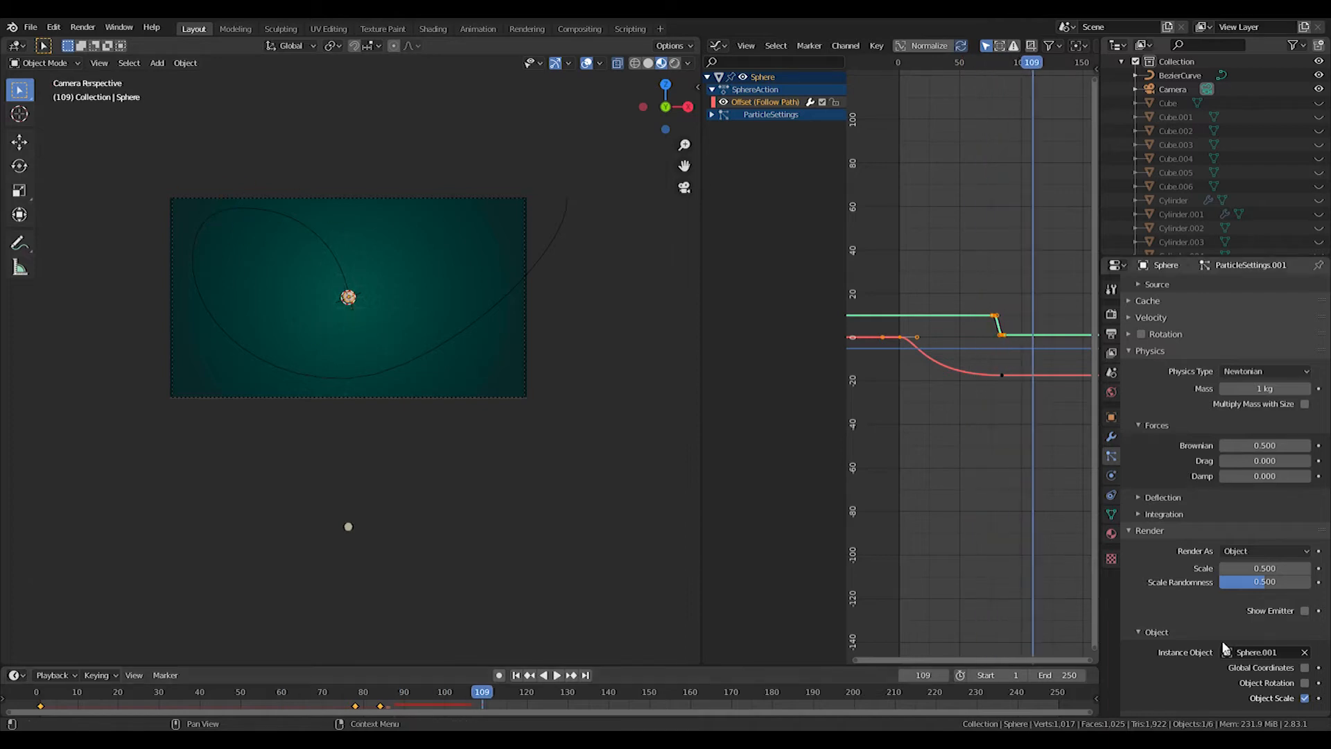
key(space)
scroll(1240, 627, down, 7)
click(288, 688)
key(space)
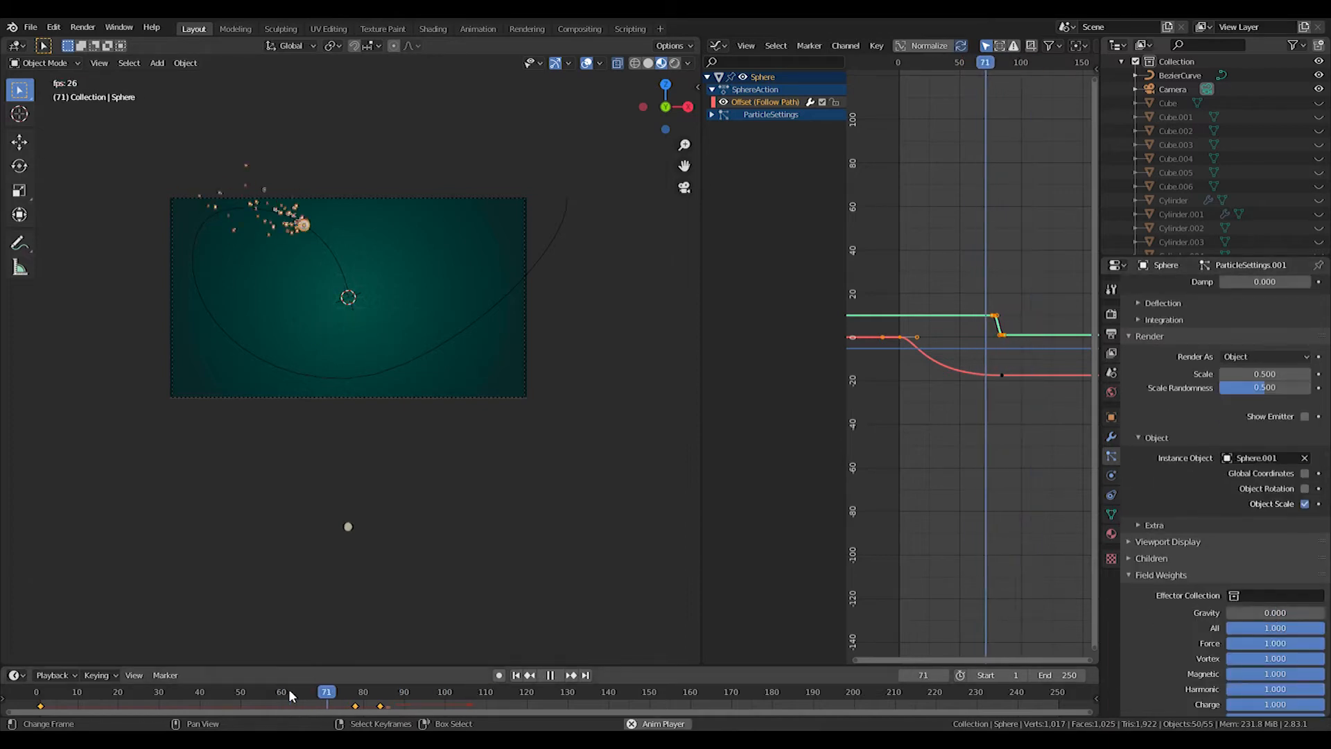
key(space)
Try a lifetime of 50 for the burst particles, play the animation, and undo the change of the end frame to 93
scroll(1259, 482, up, 10)
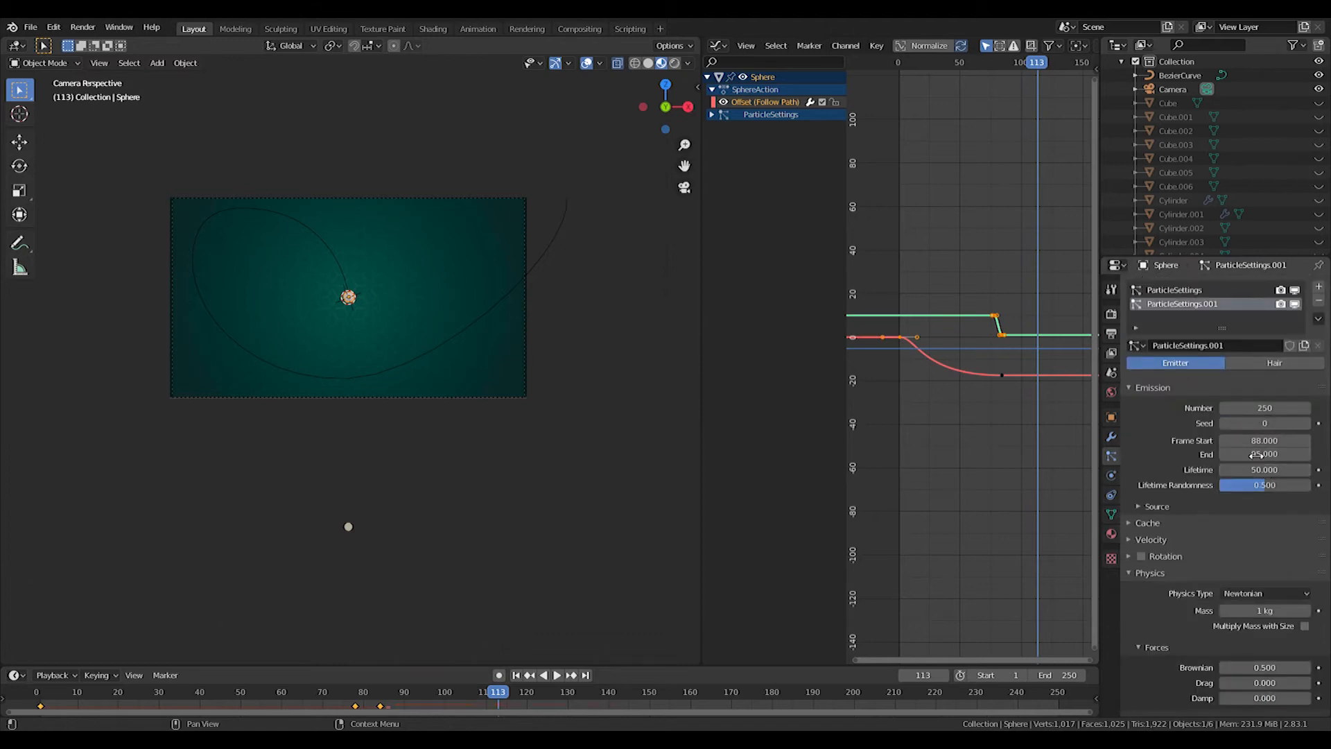
click(315, 690)
key(space)
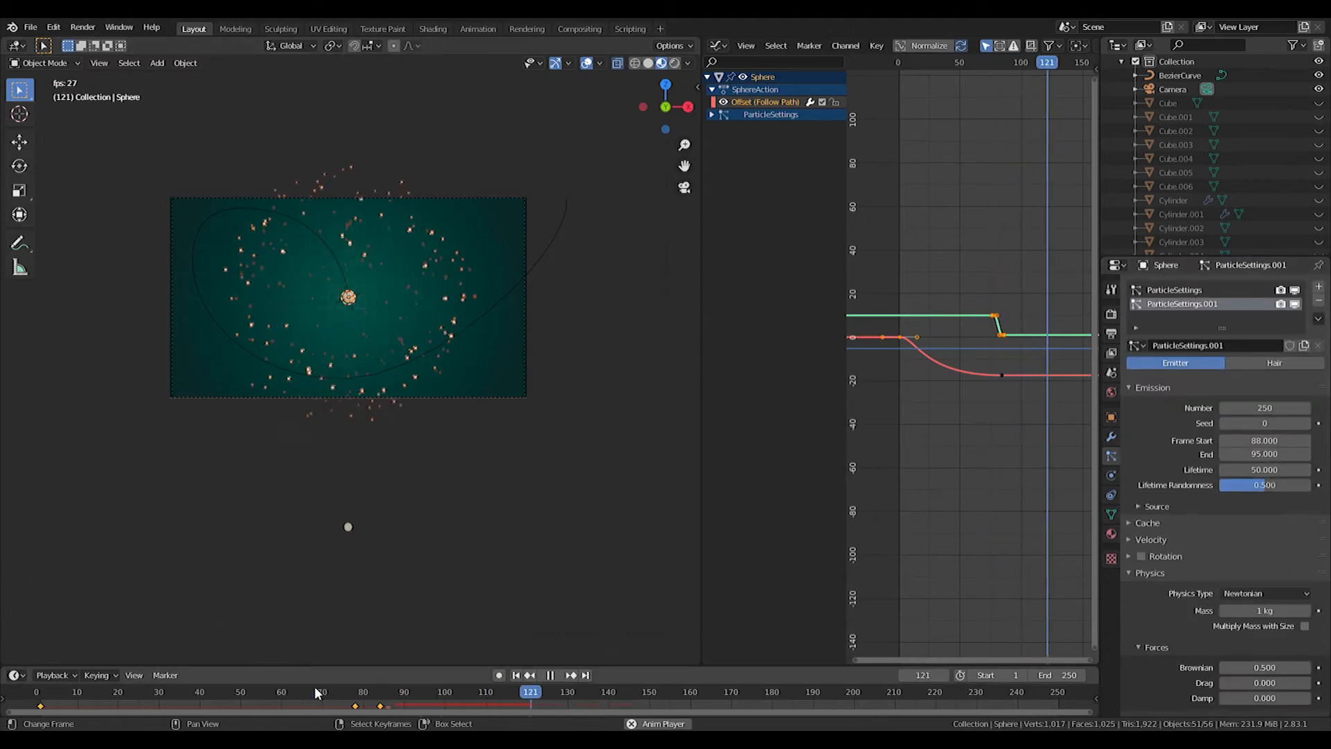
key(space)
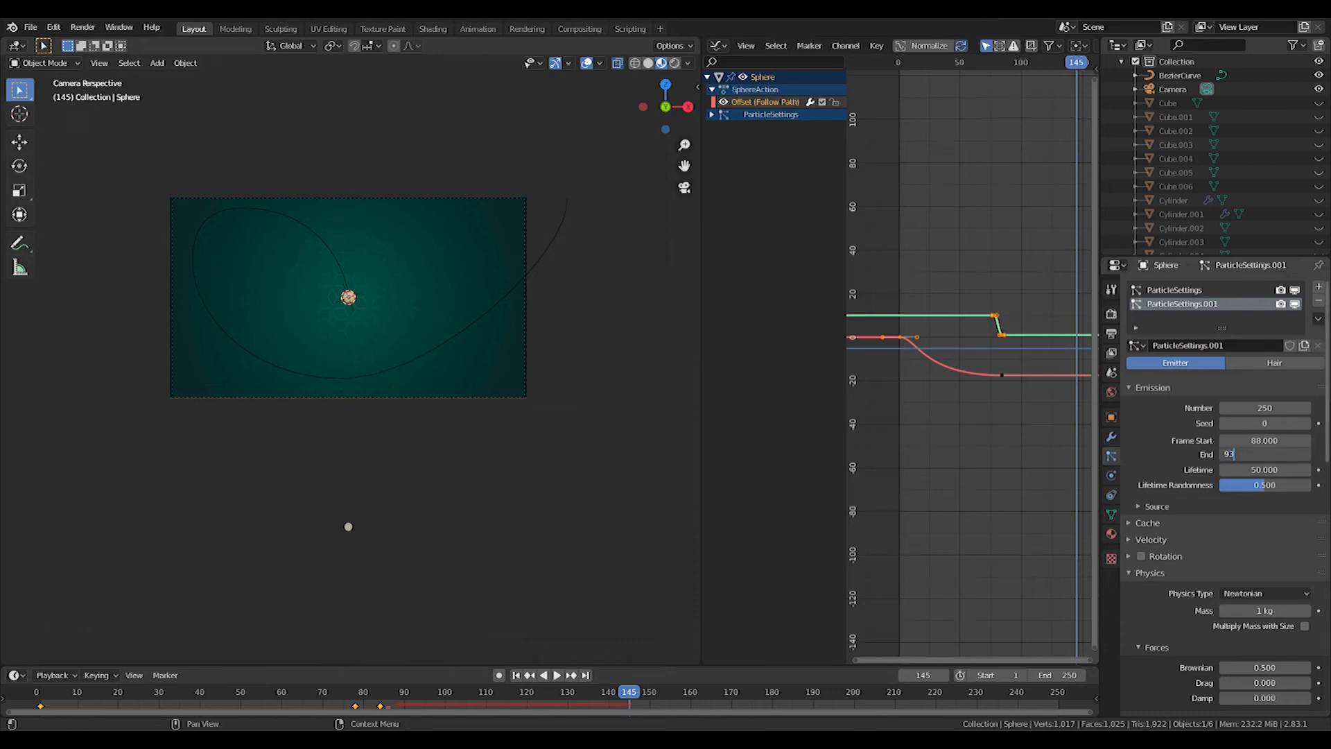
key(ctrl+z)
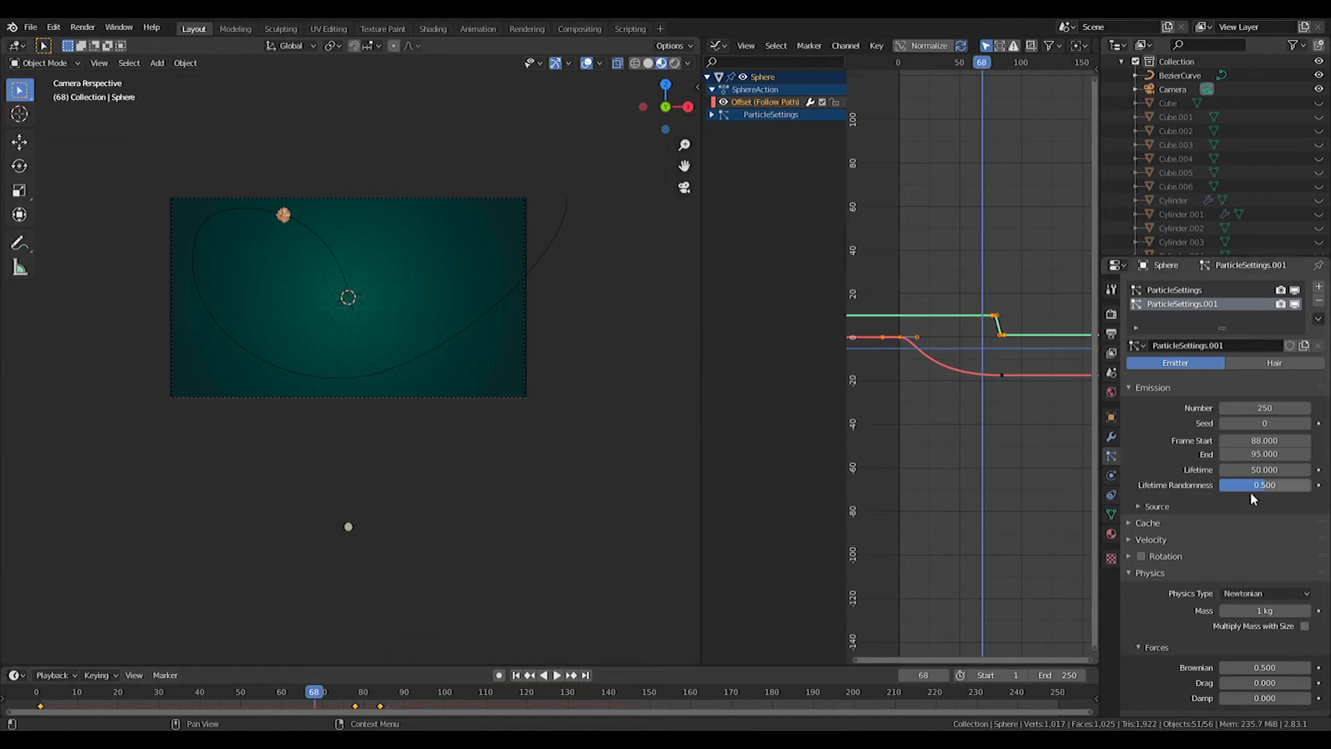
Try a lifetime of 20 for the second particle system and play the burst
click(1270, 473)
text(2)
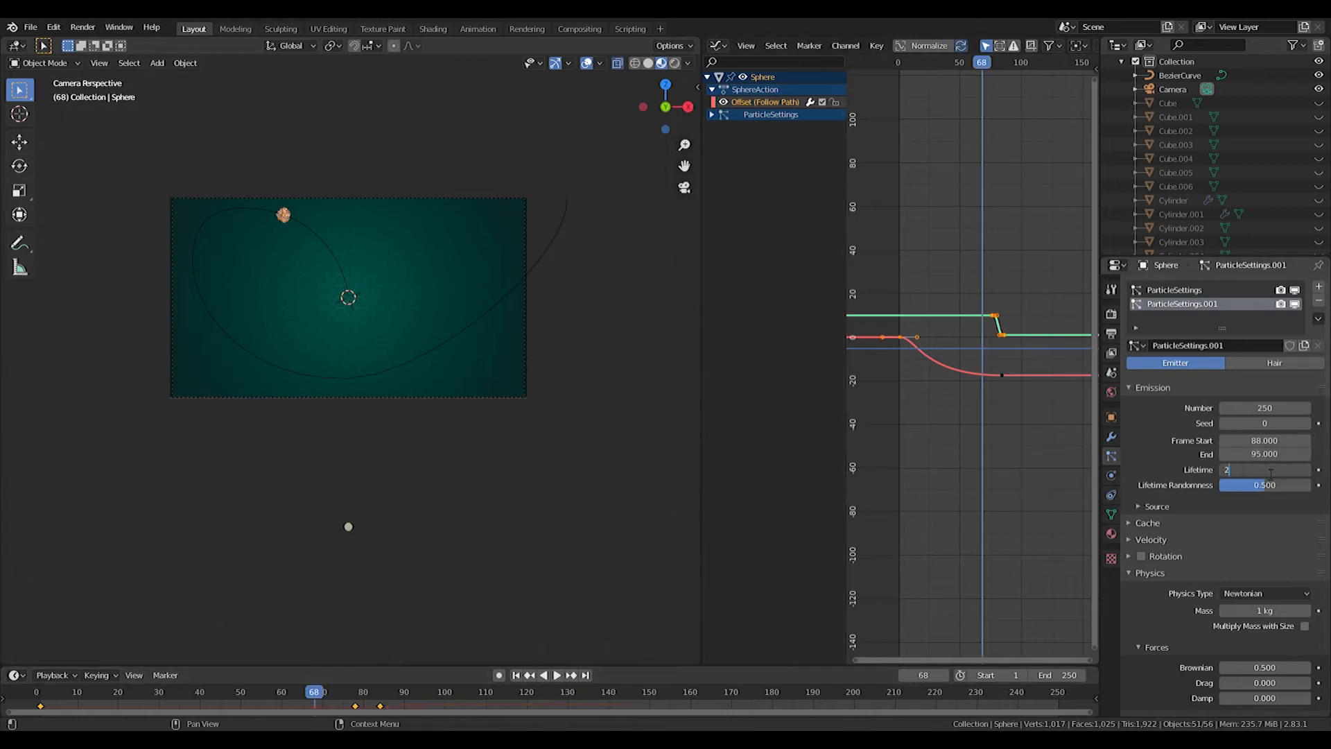
text(0)
key(Return)
key(space)
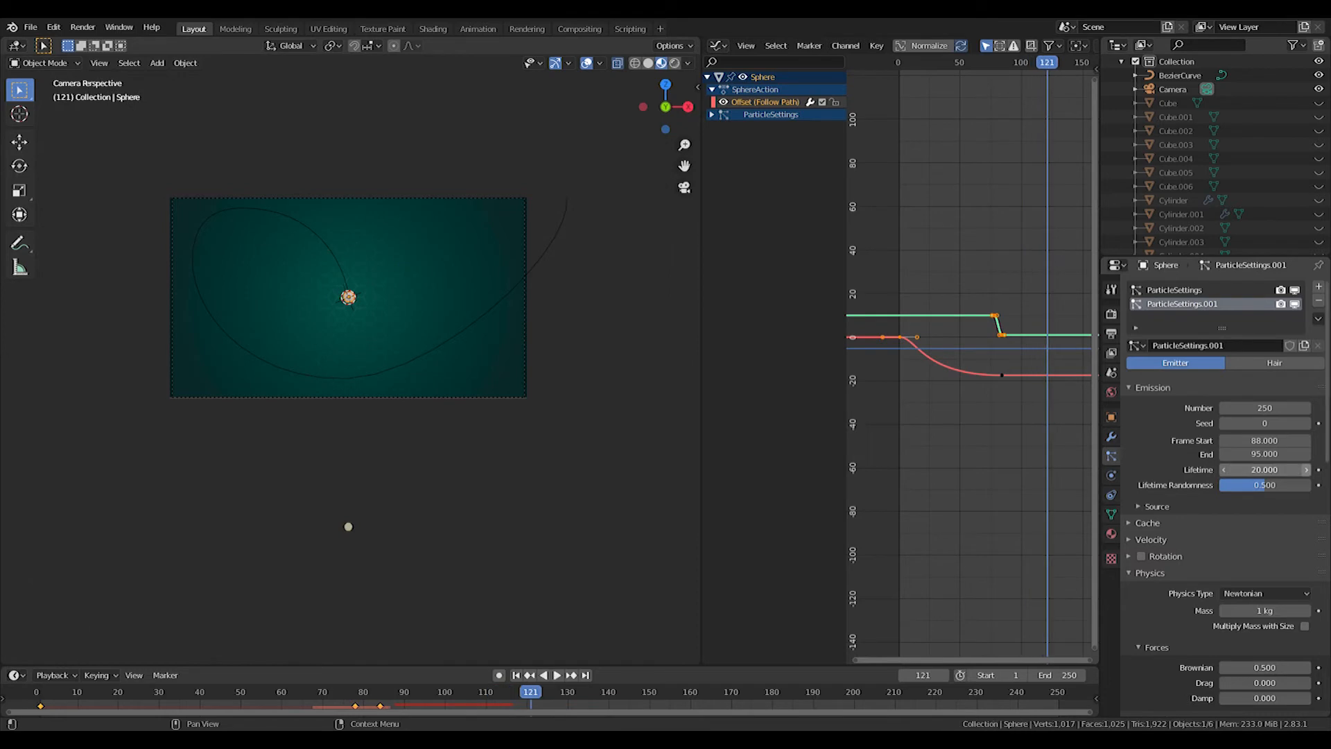
Preview the burst, and set the second particle system's lifetime to 30 and emission end frame to 93
click(324, 691)
key(space)
key(space)
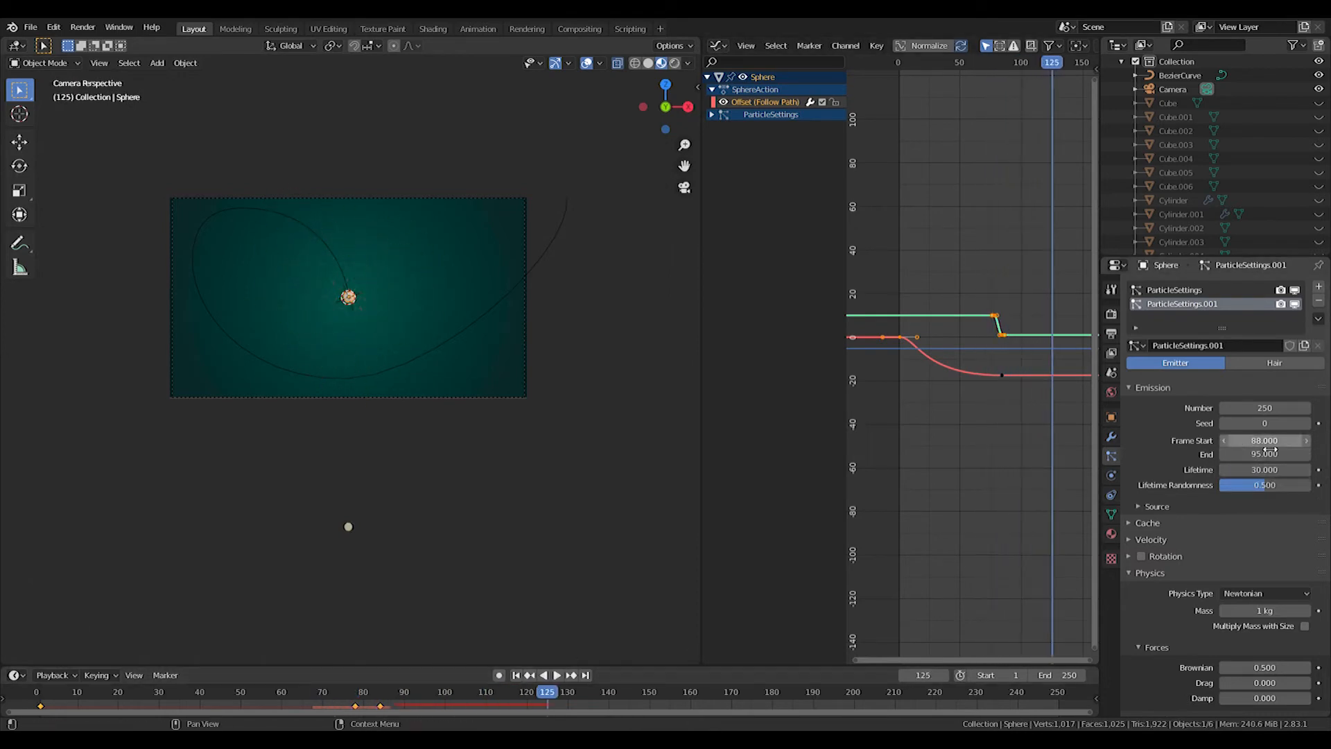
key(Return)
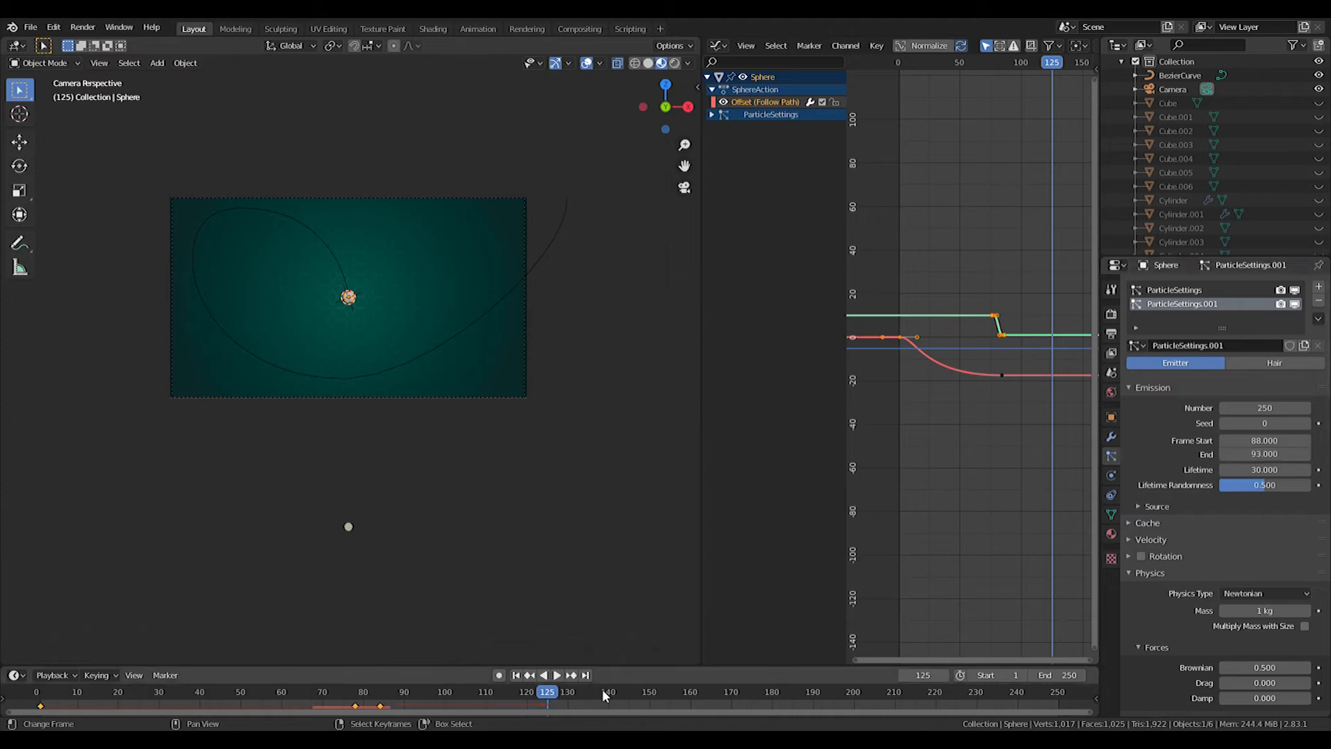
Play the full animation from the start and scrub to frame 125 to check the trail and burst
click(265, 693)
key(space)
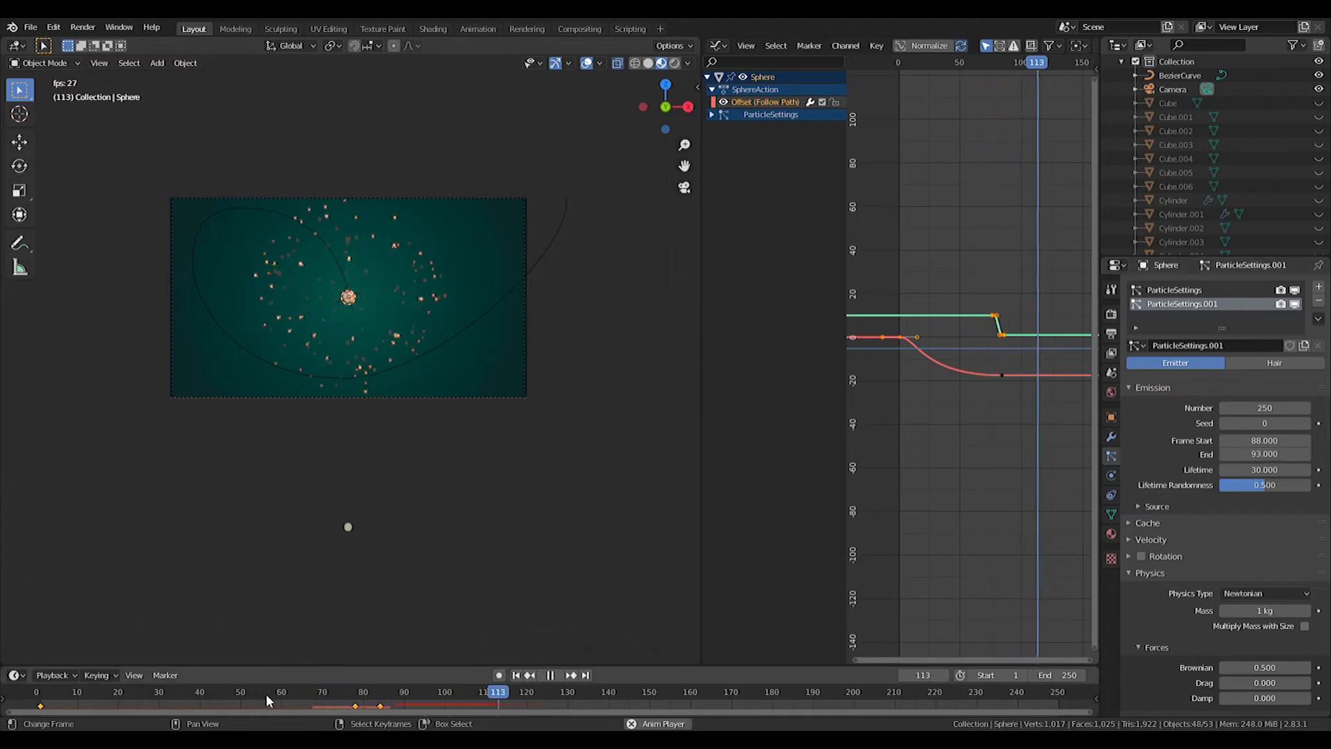
key(space)
click(39, 691)
key(space)
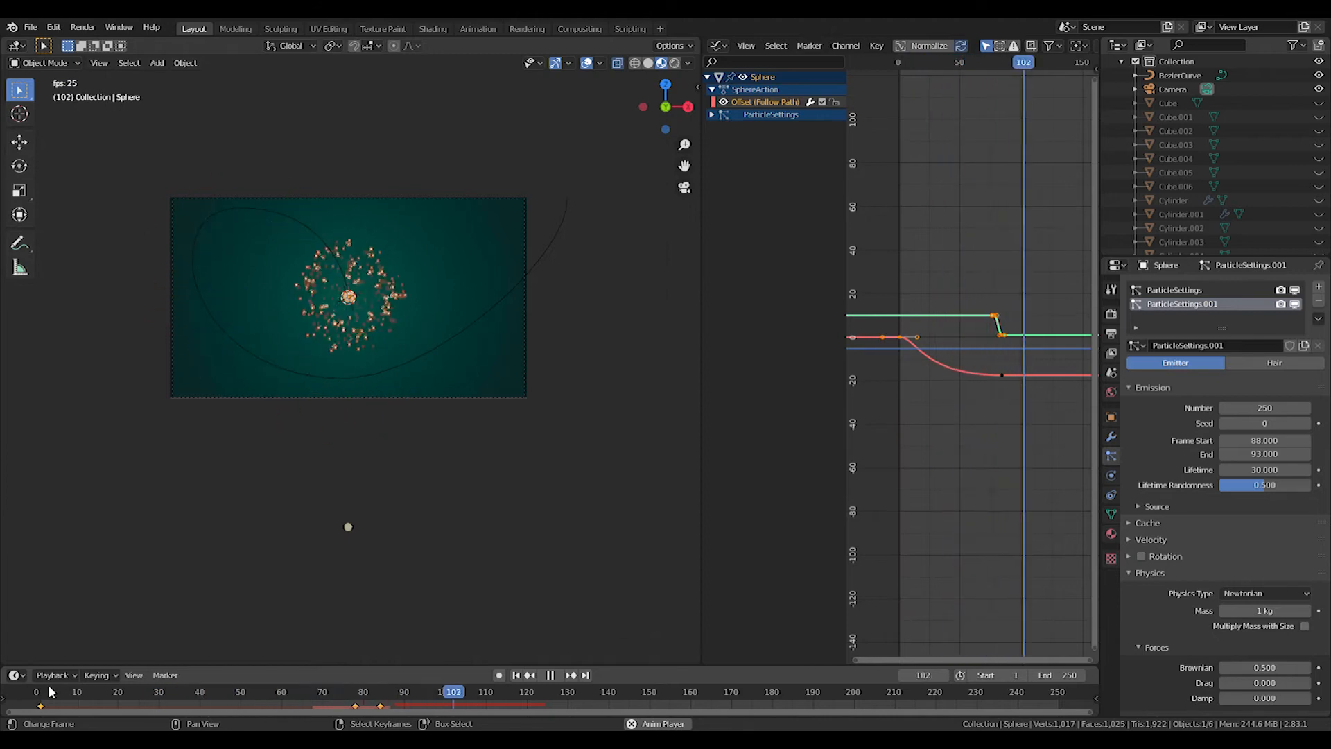
key(space)
drag(345, 696, 543, 702)
Leave the camera view, reveal all hidden objects, and move the Empty with the mosque buildings down along the Z axis
scroll(510, 357, down, 2)
middle_drag(510, 357, 419, 396)
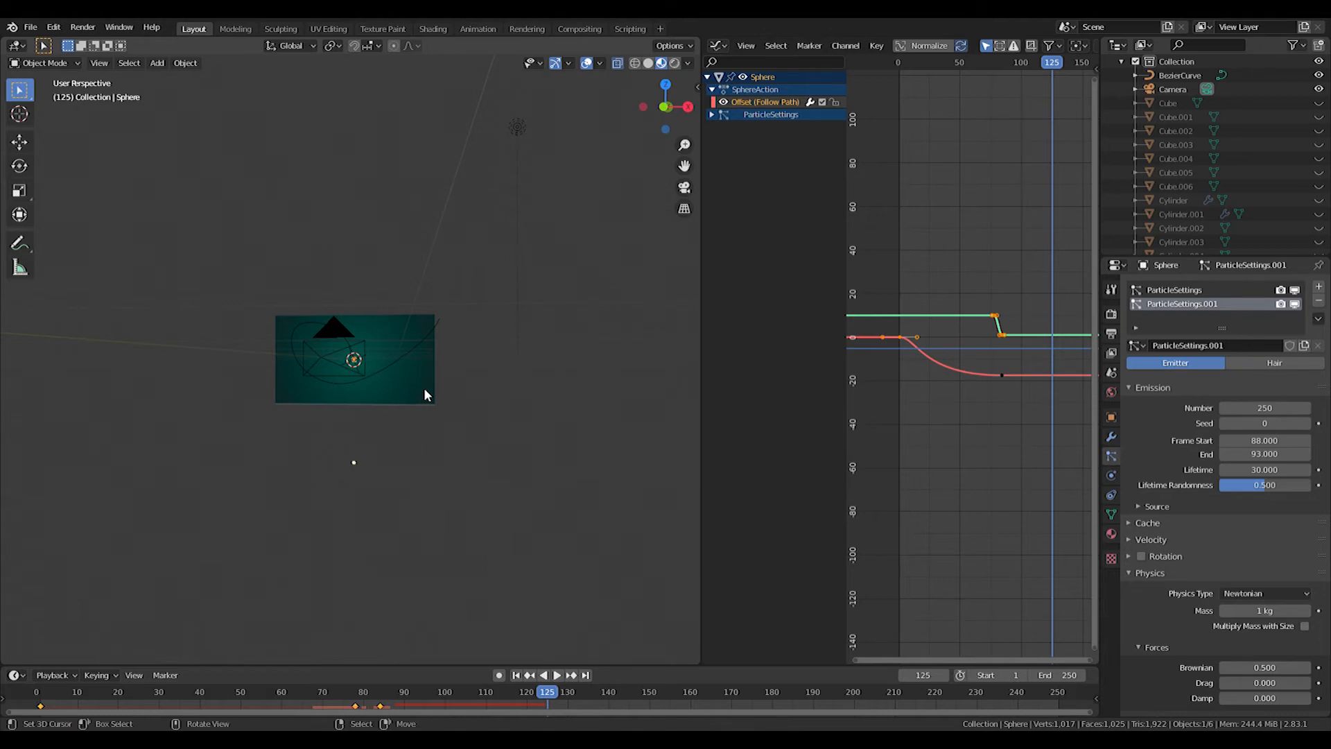
key(alt+h)
mouse_move(425, 389)
middle_down()
mouse_move(603, 395)
mouse_move(331, 417)
mouse_move(440, 360)
mouse_move(402, 386)
middle_up()
click(530, 305)
middle_drag(531, 305, 514, 365)
key(g)
key(z)
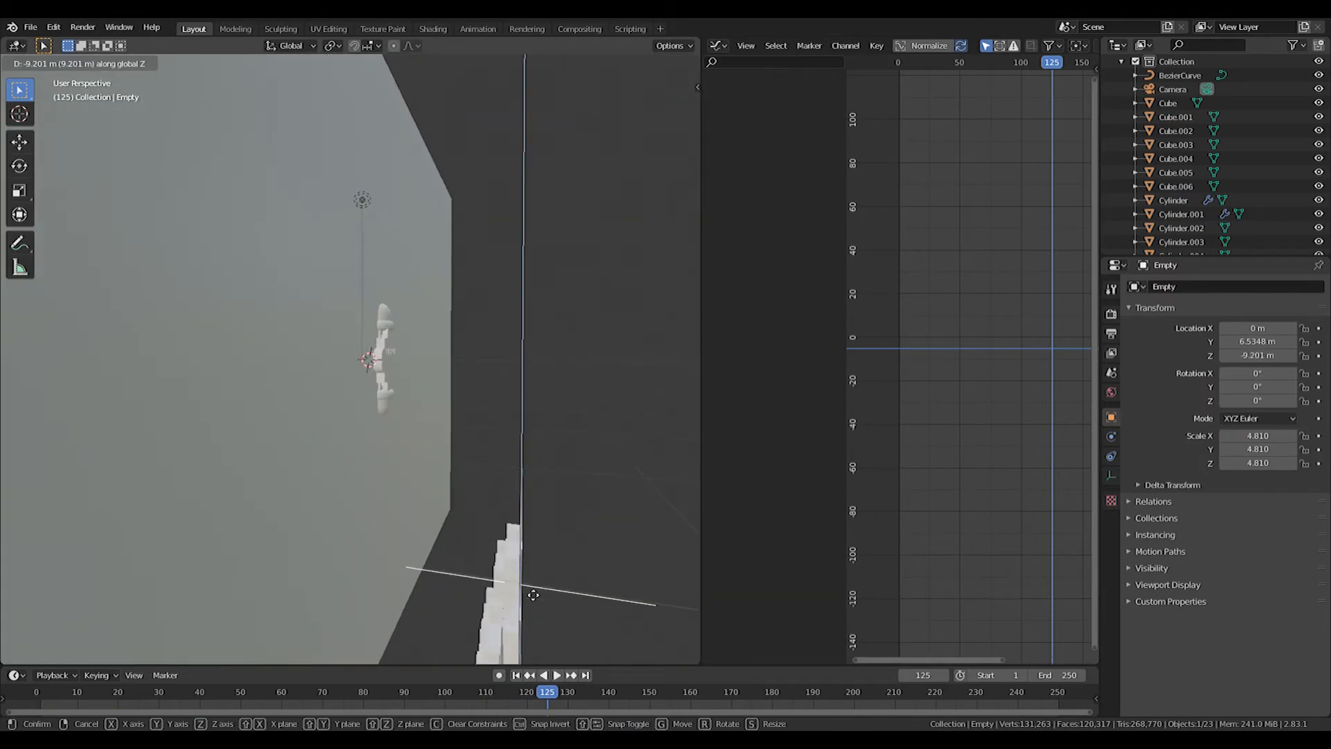
click(332, 452)
middle_drag(333, 452, 381, 385)
Select the layered pieces of the flower-shaped ornament together
right_click(323, 361)
scroll(322, 361, up, 3)
shift+right_click(331, 336)
shift+right_click(364, 264)
middle_drag(412, 205, 414, 352)
shift+right_click(415, 272)
Try to move the selected ornament pieces along the Y axis, and undo the move
key(g)
key(x)
key(y)
click(310, 354)
middle_drag(198, 354, 347, 430)
scroll(497, 389, up, 3)
key(ctrl+z)
Add the remaining ornament piece to the selection and move all five pieces about -9.21 m along the Y axis
shift+right_click(241, 354)
middle_drag(239, 350, 441, 366)
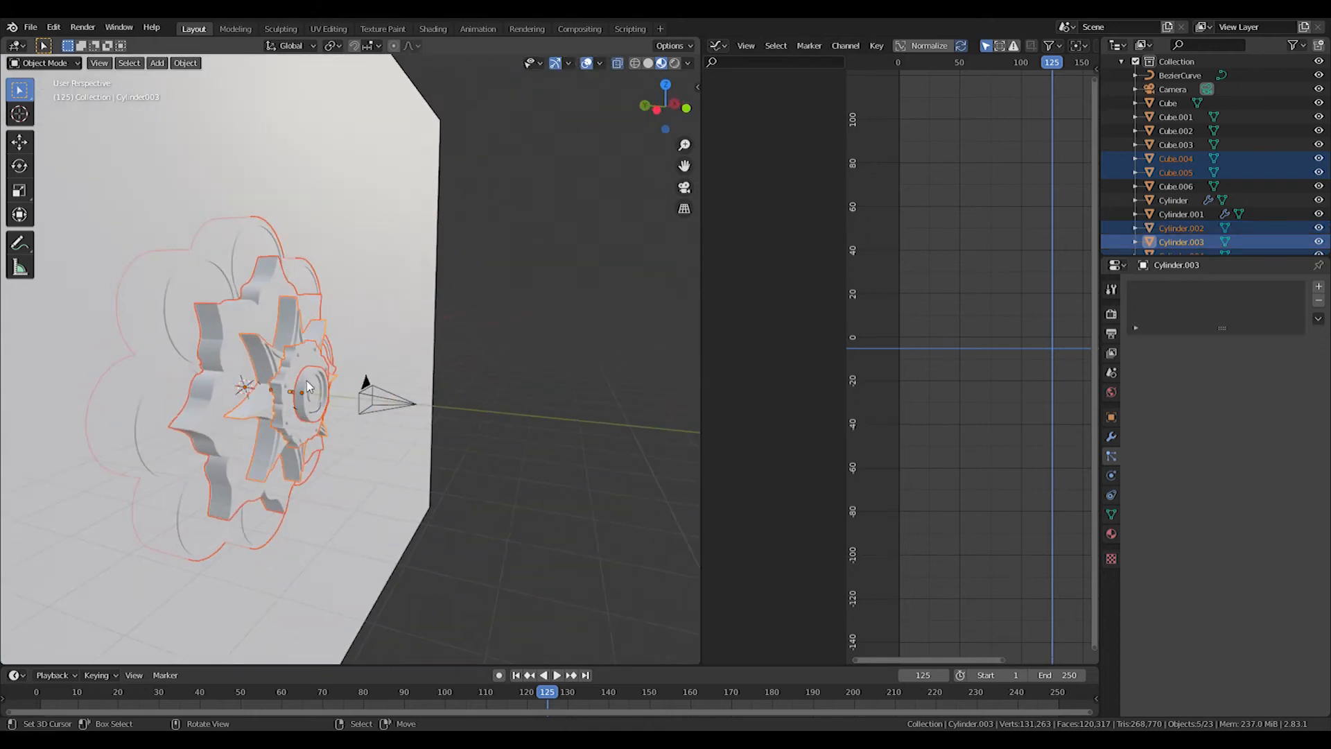
key(g)
key(x)
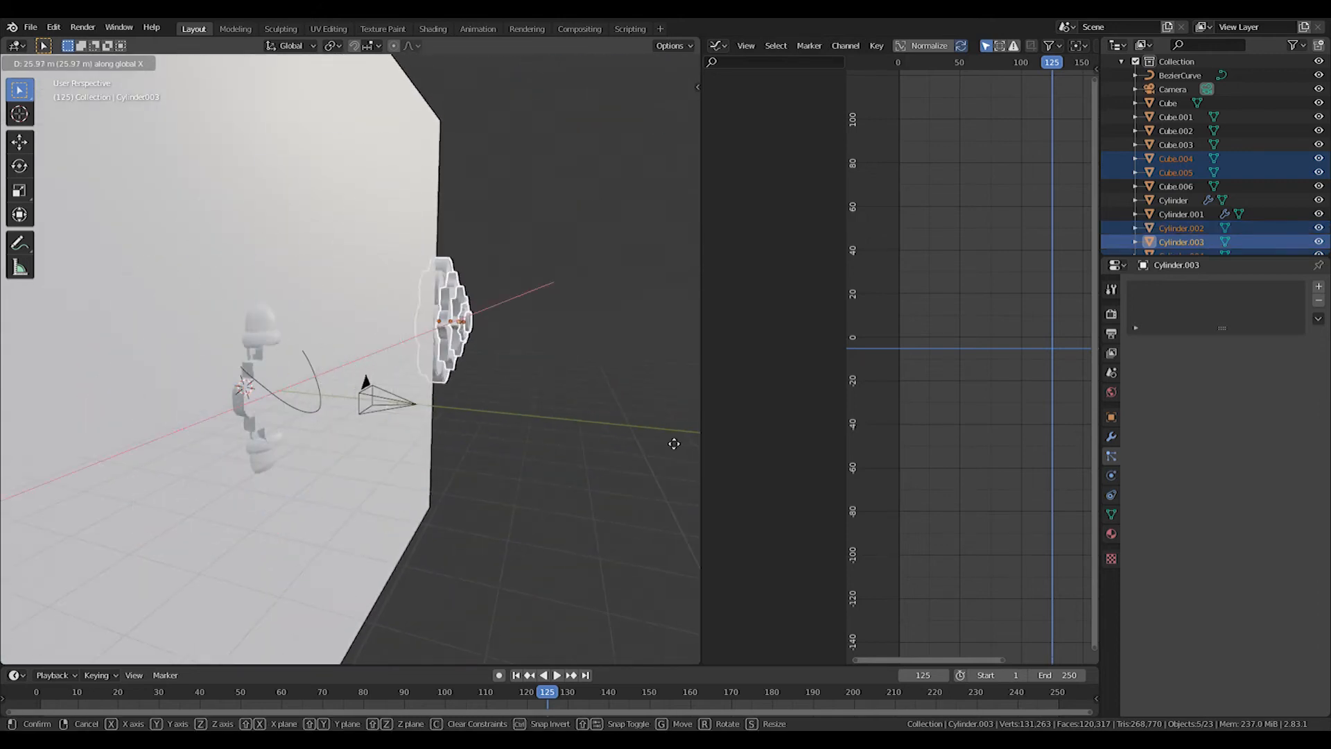
key(y)
click(83, 490)
Switch the viewport shading to wireframe with the scene seen from the side
middle_drag(84, 490, 278, 405)
scroll(456, 393, up, 3)
mouse_move(456, 394)
middle_down()
mouse_move(408, 405)
mouse_move(357, 452)
mouse_move(313, 435)
mouse_move(363, 435)
mouse_move(307, 362)
mouse_move(436, 360)
mouse_move(364, 363)
mouse_move(391, 377)
mouse_move(372, 306)
middle_up()
scroll(407, 405, down, 5)
key(KP_1)
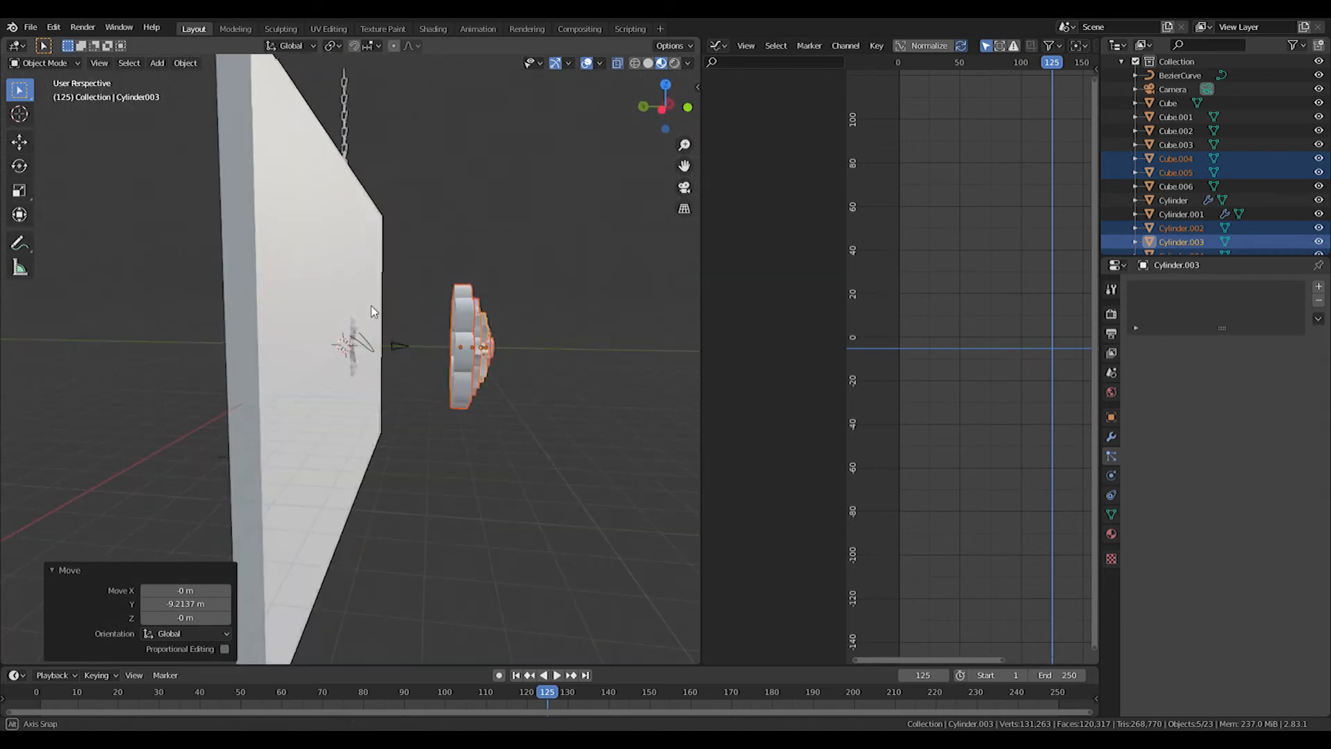
key(z)
click(293, 309)
Select Cube.001, Cube.002 and Cube.003 of the large frame and move them along the Y axis beyond the camera
click(286, 216)
shift+click(270, 140)
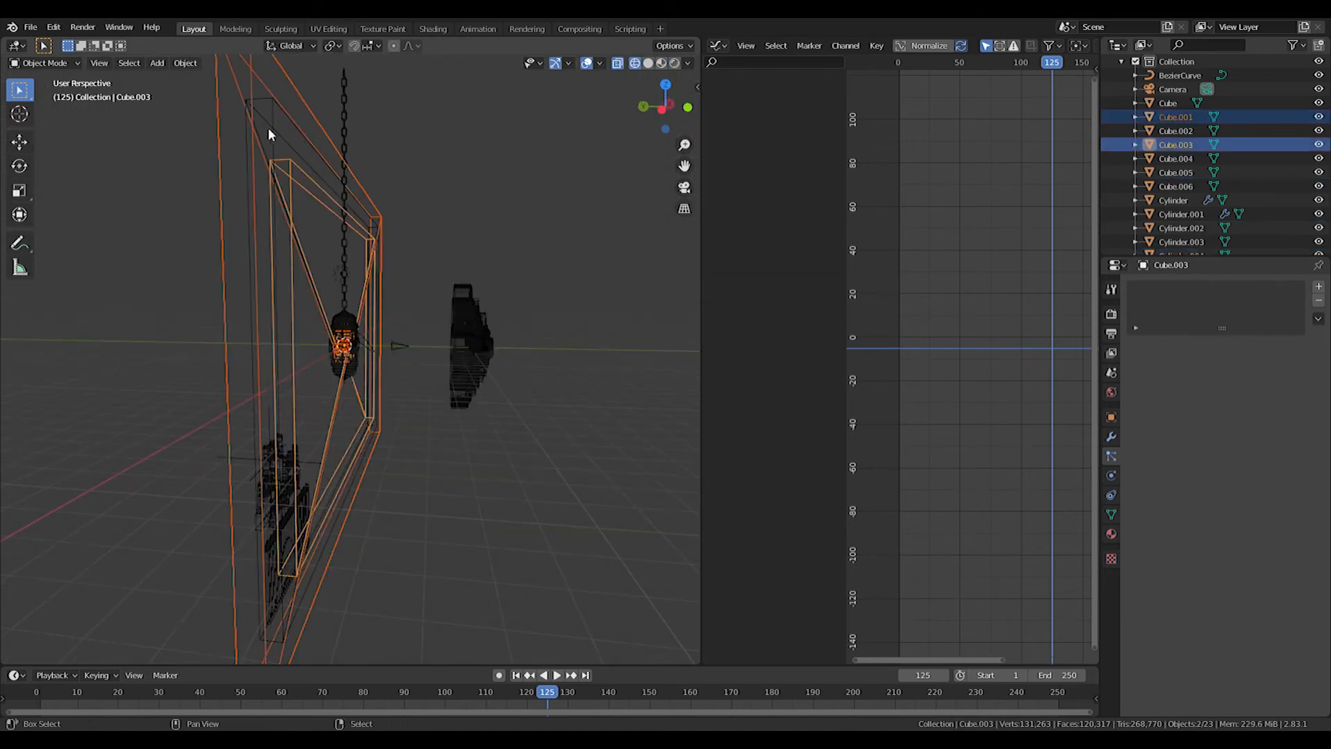
shift+click(281, 123)
key(g)
key(x)
key(y)
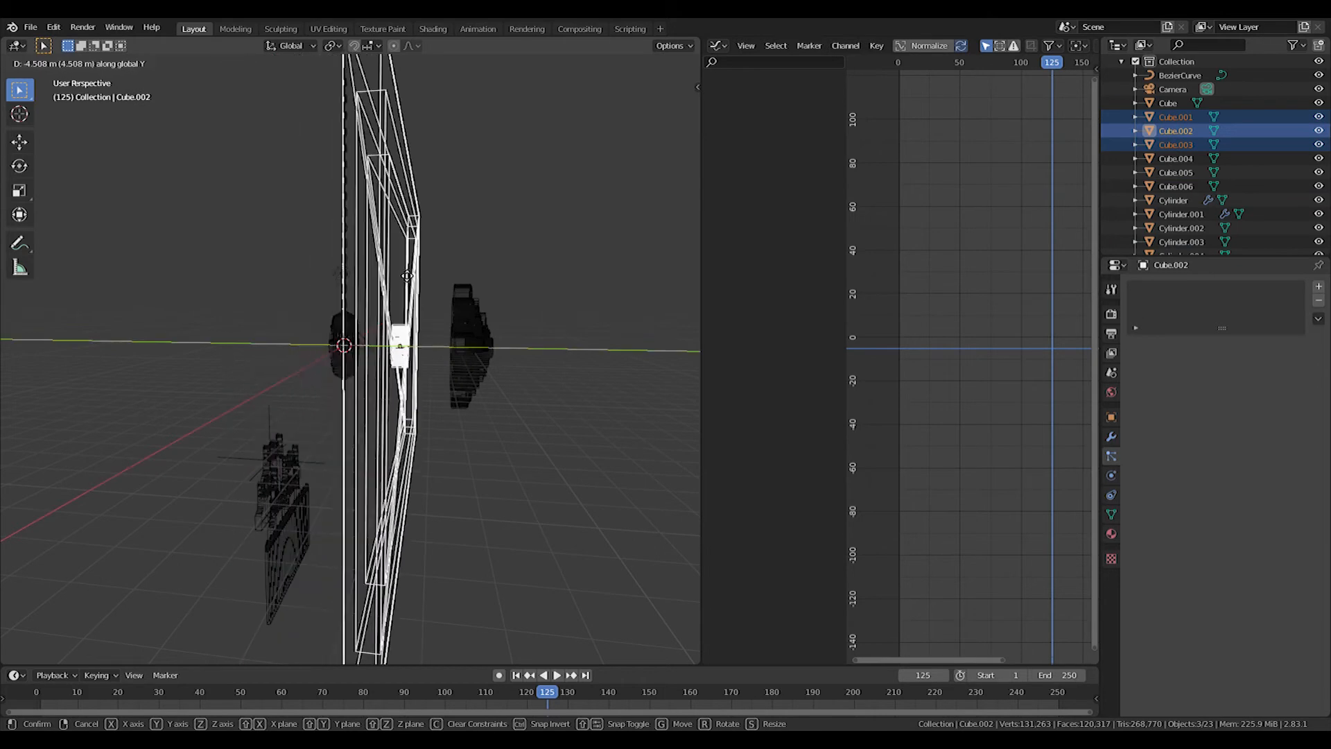
click(440, 275)
Select the lantern and its chain and move them along the Y axis away from the camera
click(347, 345)
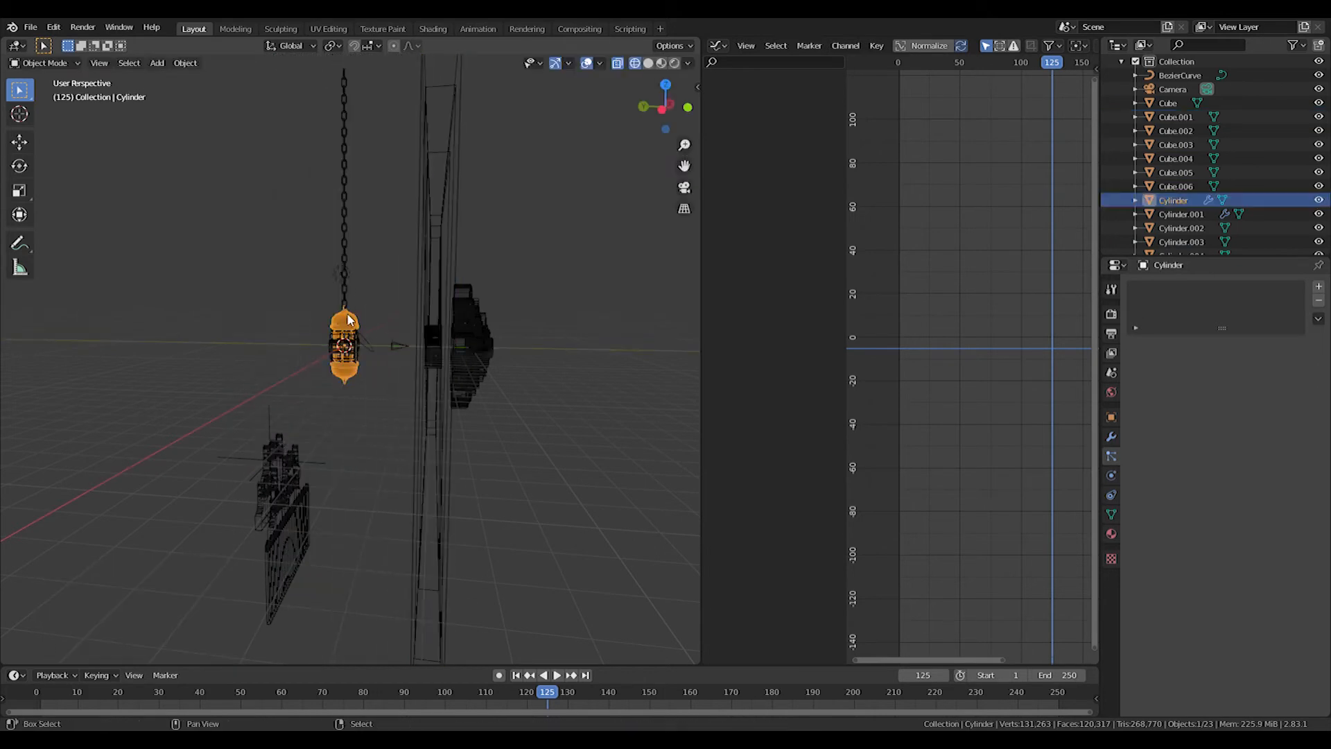
key(g)
key(x)
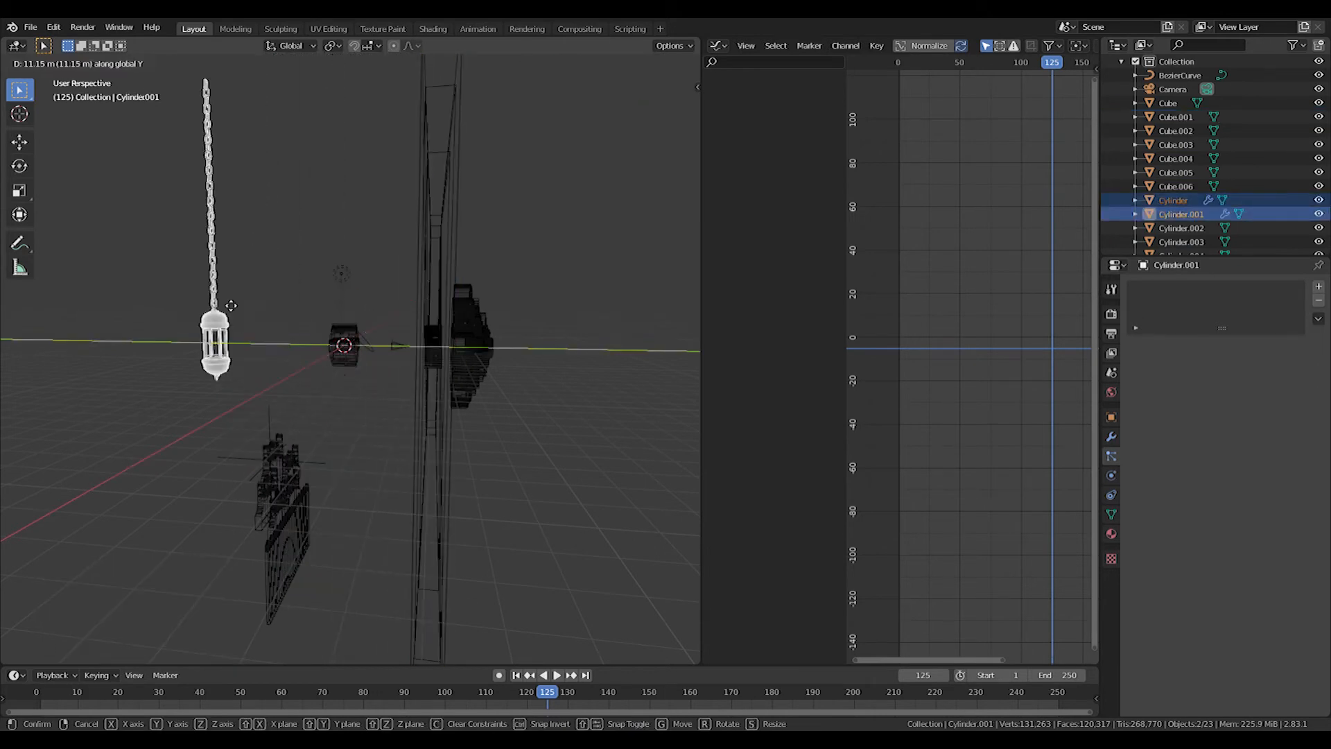
key(y)
click(166, 308)
Select the Cube object at the origin and hide it
right_click(343, 345)
right_click(357, 352)
middle_drag(357, 352, 429, 376)
scroll(430, 377, up, 3)
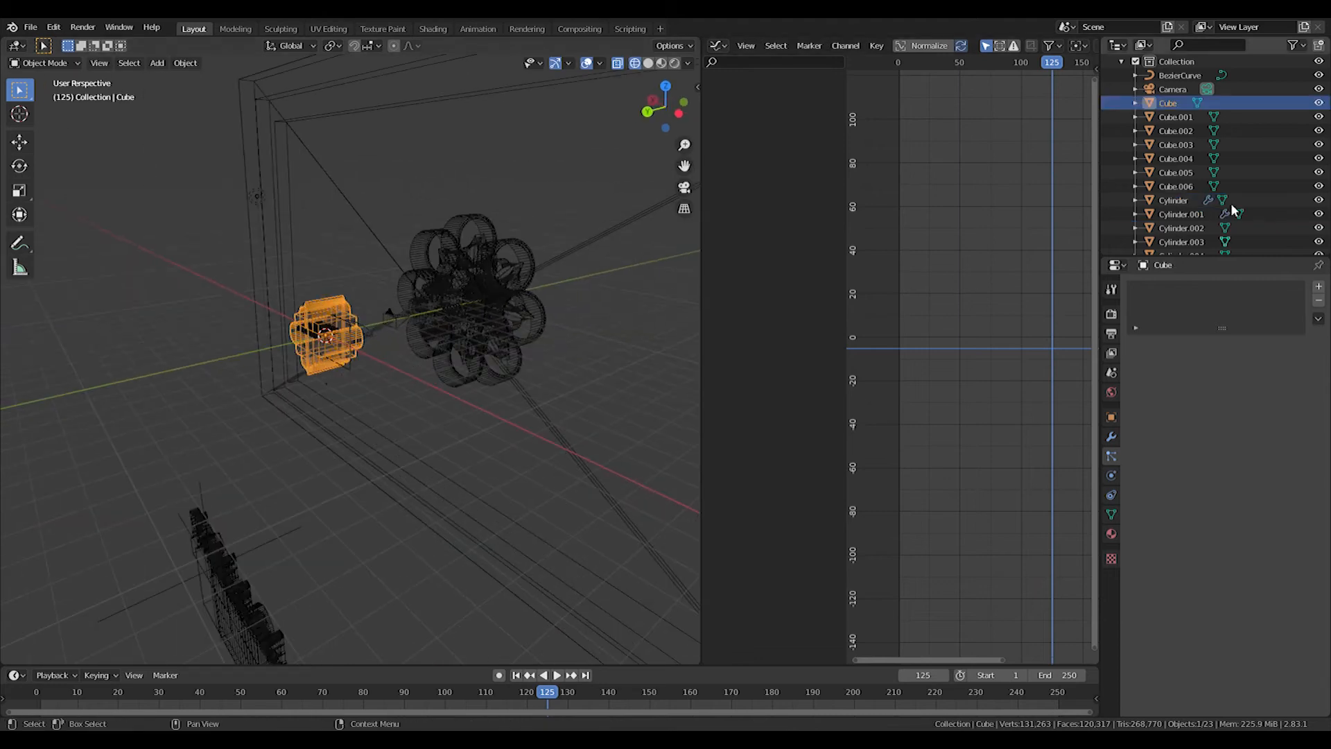
scroll(1288, 201, up, 1)
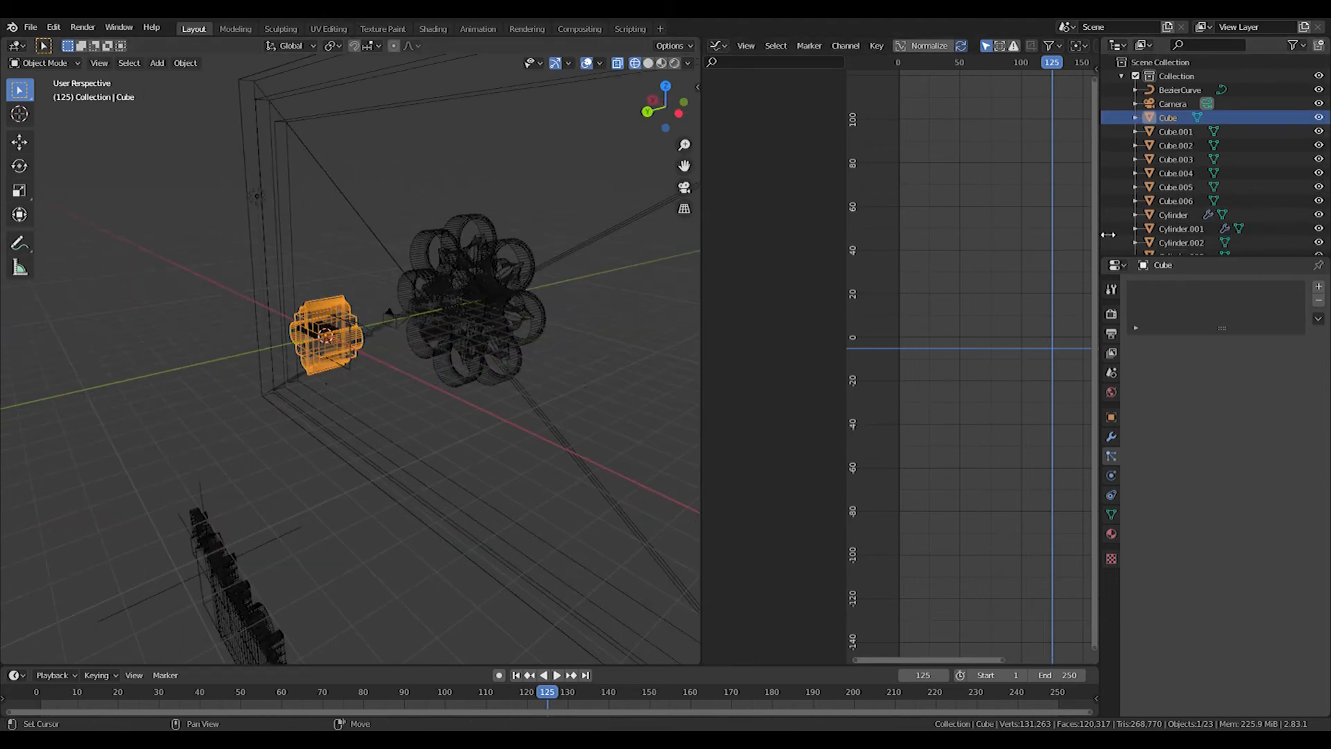
key(h)
Switch the viewport to Material Preview shading and delete Cube.006, the flat block near the origin
middle_drag(463, 322, 380, 390)
right_click(380, 371)
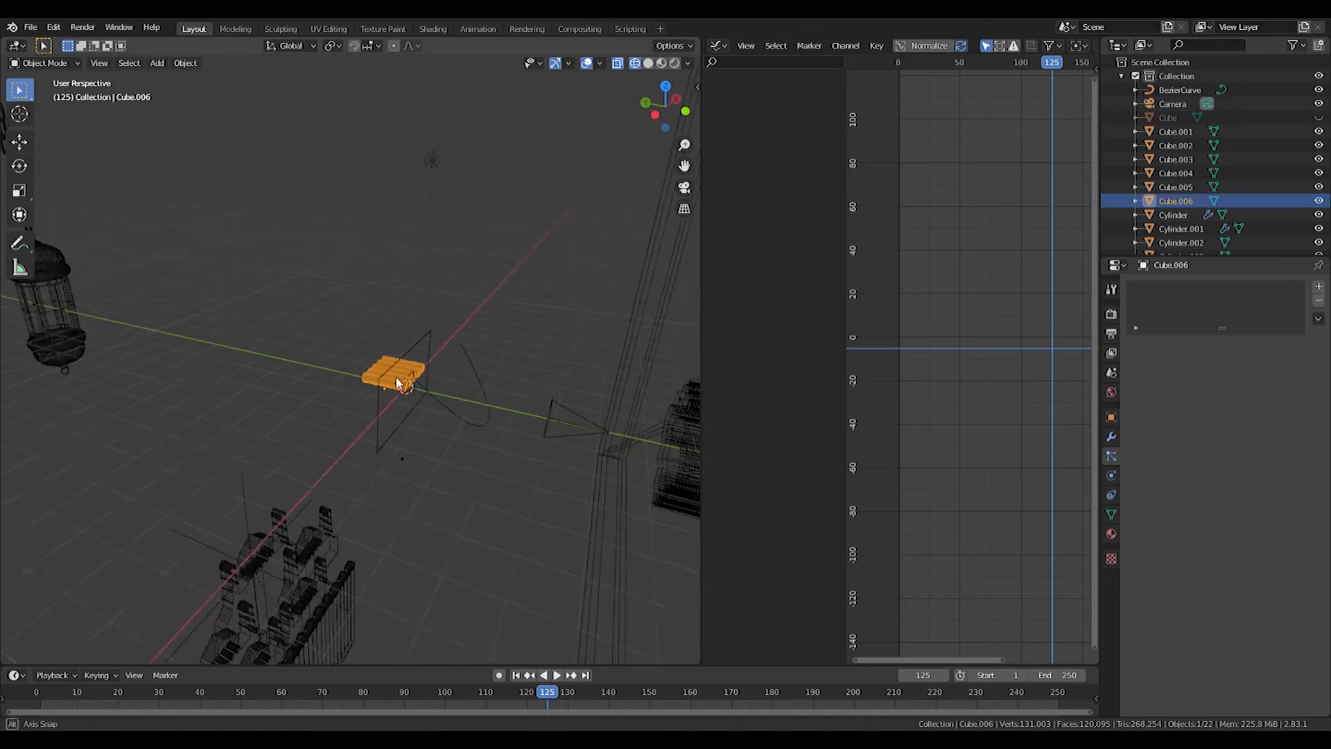
middle_drag(271, 370, 363, 370)
scroll(363, 370, up, 4)
key(z)
click(380, 501)
mouse_move(380, 501)
middle_down()
mouse_move(334, 447)
mouse_move(461, 711)
middle_up()
mouse_move(396, 481)
middle_down()
mouse_move(336, 407)
mouse_move(417, 479)
middle_up()
key(Delete)
Give the large frame panel Cube.001 a new material with a Glossy BSDF surface
middle_drag(439, 386, 406, 293)
click(405, 293)
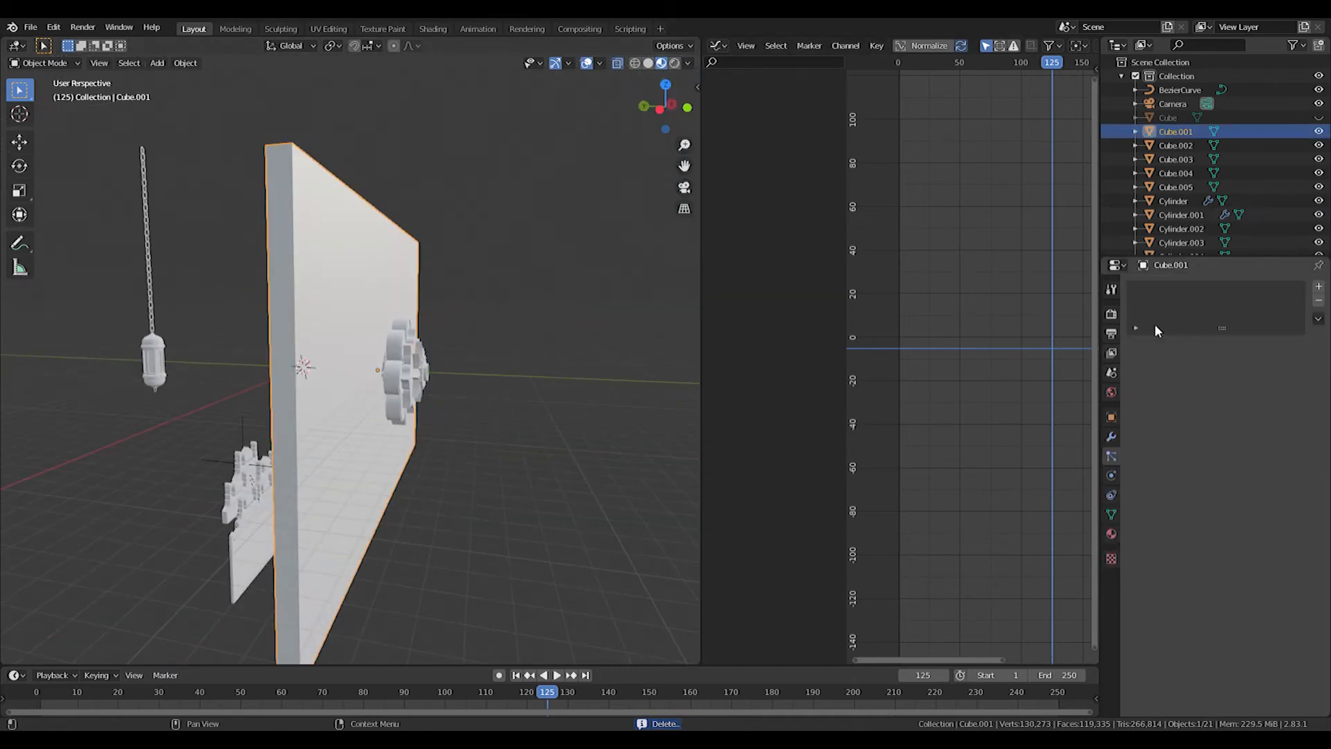
click(1216, 347)
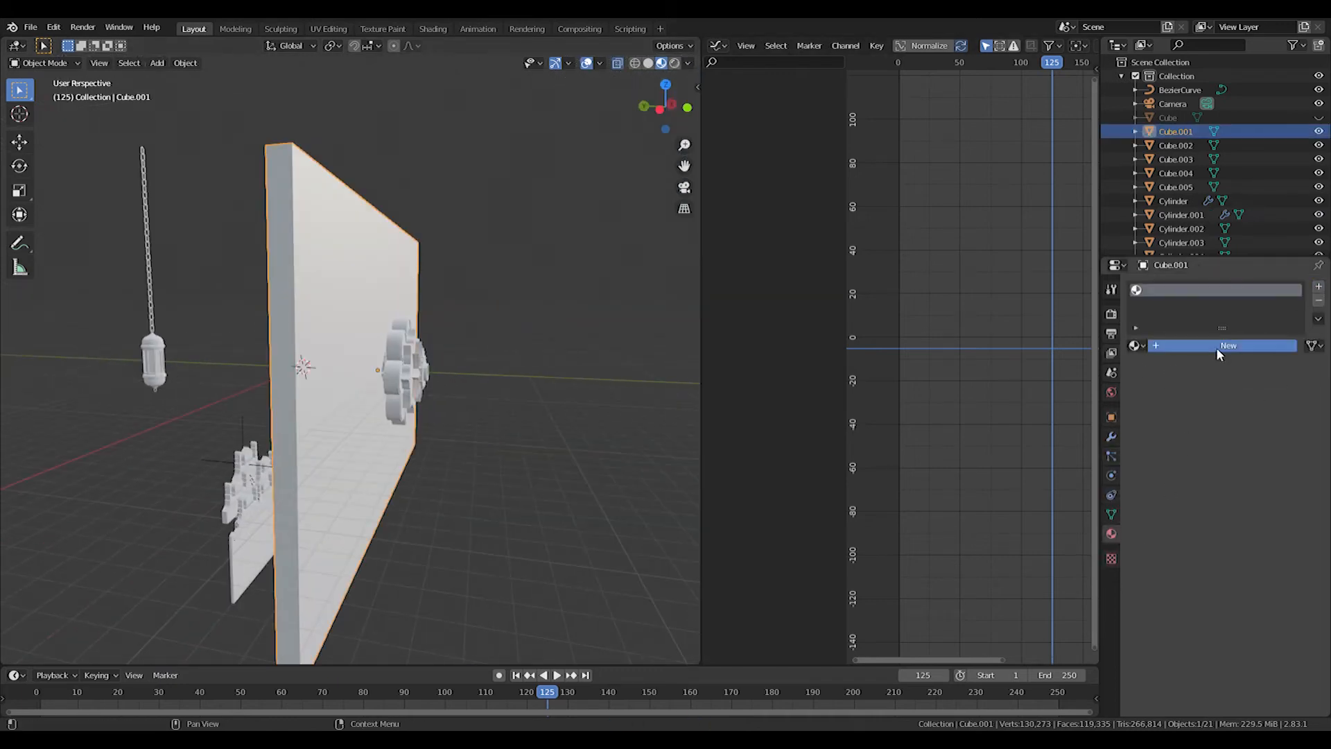
click(1273, 552)
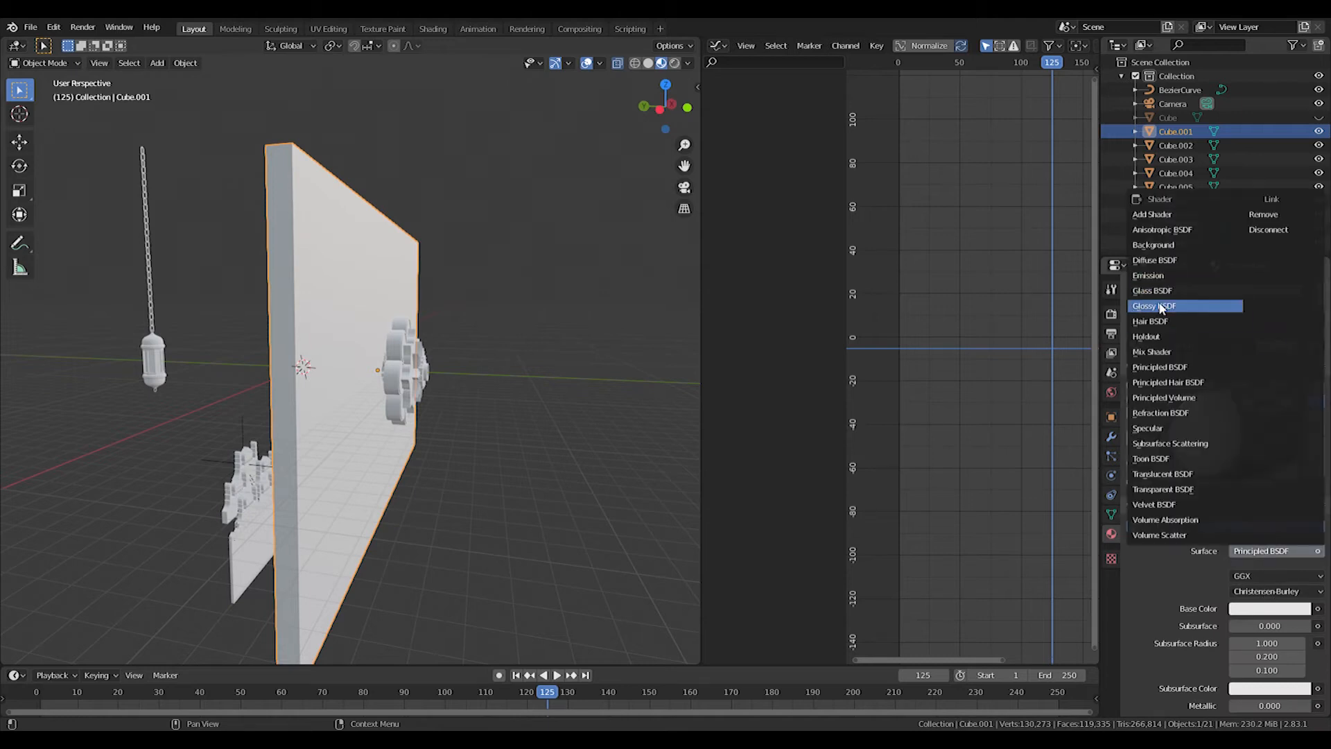
click(1161, 305)
Set the panel material's color to gold (H 0.083, S 0.537, V 0.906) and its roughness to 0.425
click(1267, 594)
click(1226, 470)
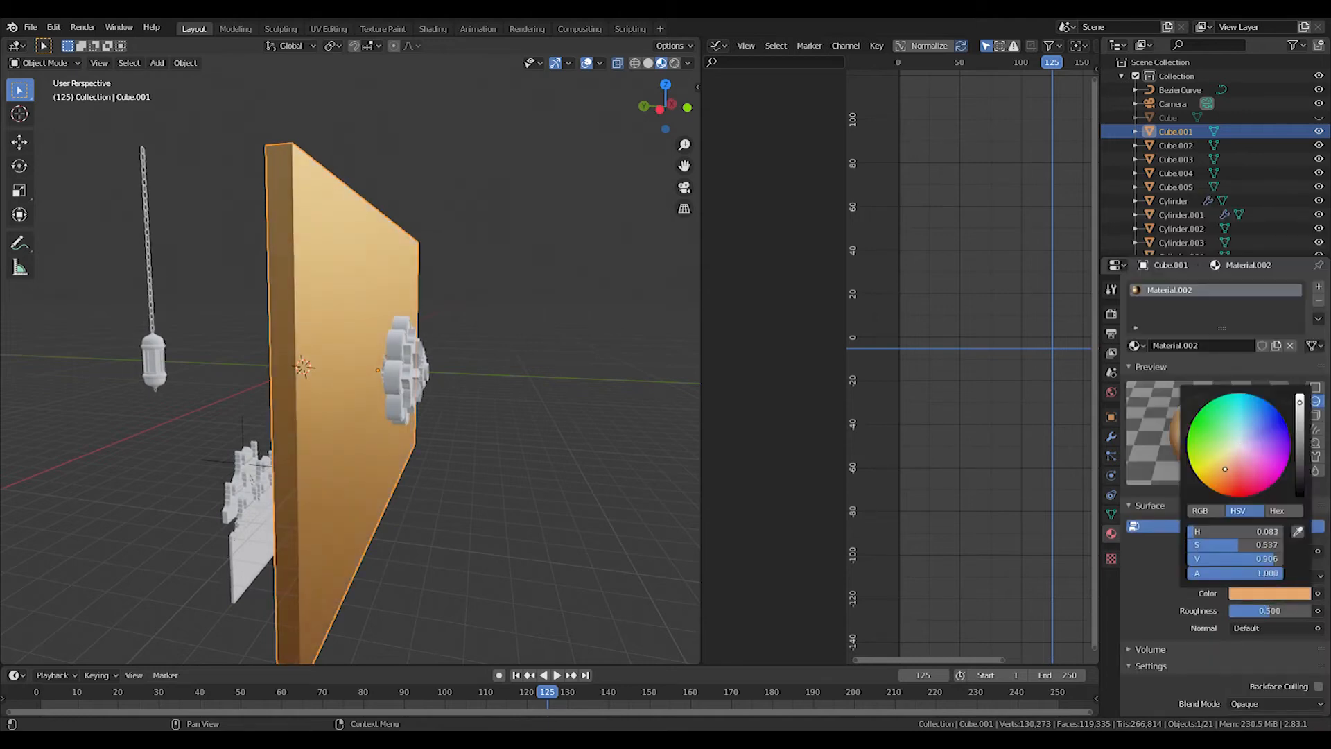
middle_drag(444, 416, 713, 484)
drag(1274, 610, 1268, 610)
Select Cube.002 and Cube.003 with Cube.001 as the active object and link its material to them
mouse_move(583, 388)
middle_down()
mouse_move(439, 375)
mouse_move(538, 359)
middle_up()
scroll(439, 376, up, 3)
key(c)
mouse_move(560, 353)
mouse_down()
mouse_move(573, 393)
mouse_move(559, 447)
mouse_up()
right_click(558, 448)
key(s)
click(489, 434)
middle_drag(489, 434, 449, 448)
right_click(507, 452)
shift+right_click(517, 460)
shift+right_click(562, 431)
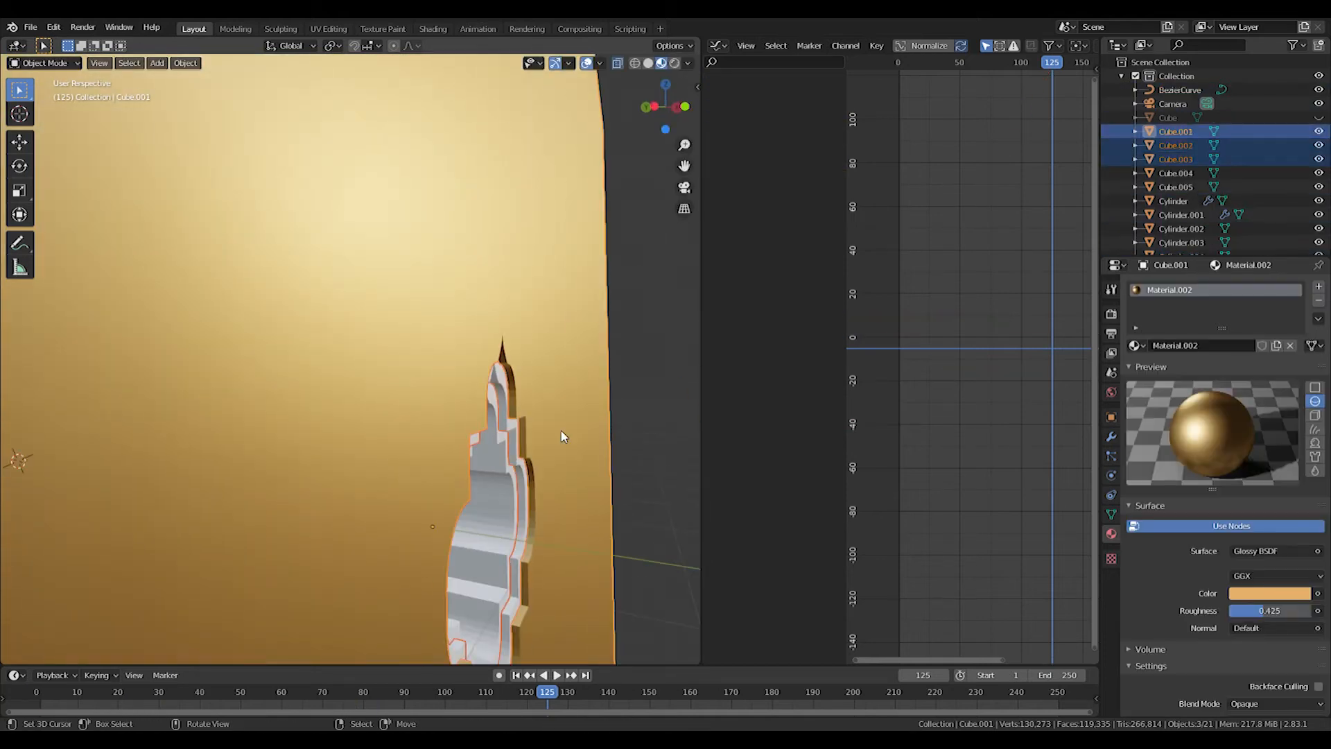
key(ctrl+l)
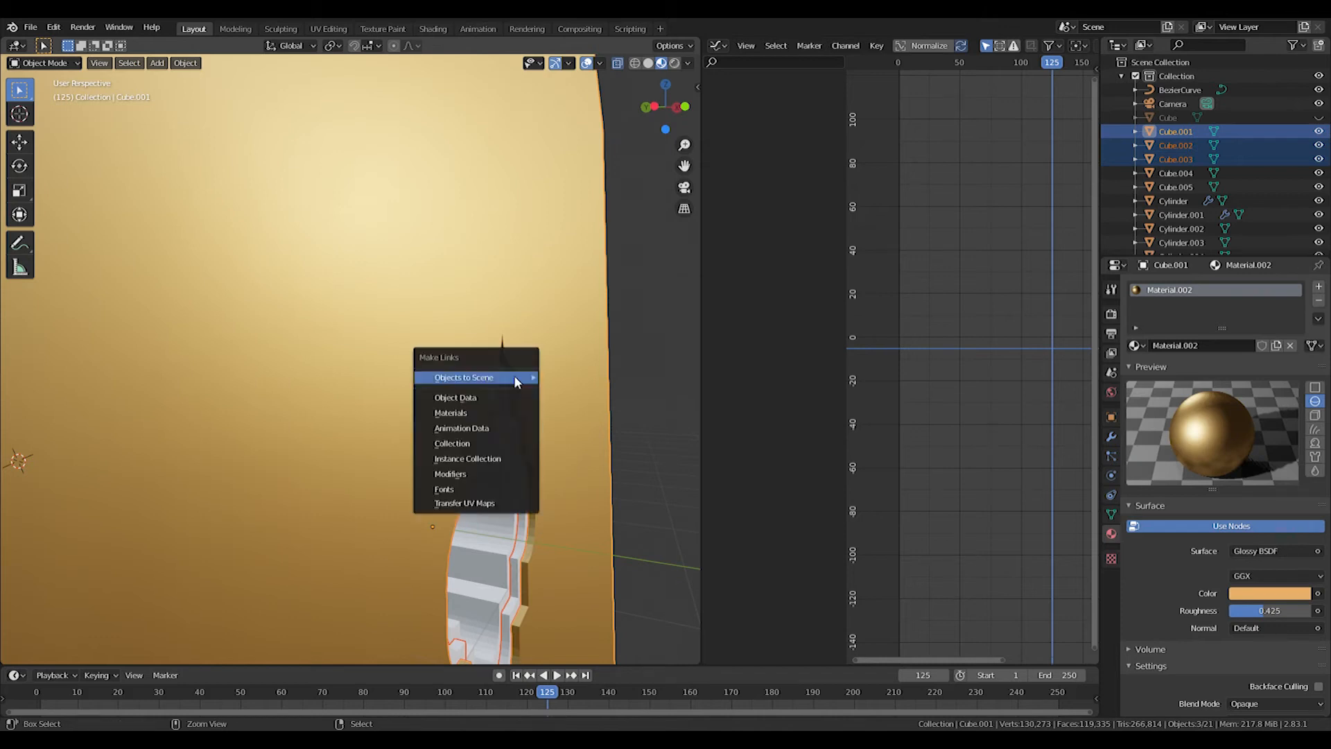
click(492, 409)
Inspect the flower ornament's pieces and the material used on the background plane behind it
middle_drag(492, 409, 397, 376)
scroll(397, 376, up, 4)
right_click(445, 400)
scroll(449, 401, up, 4)
shift+middle_drag(485, 428, 336, 382)
scroll(393, 430, up, 4)
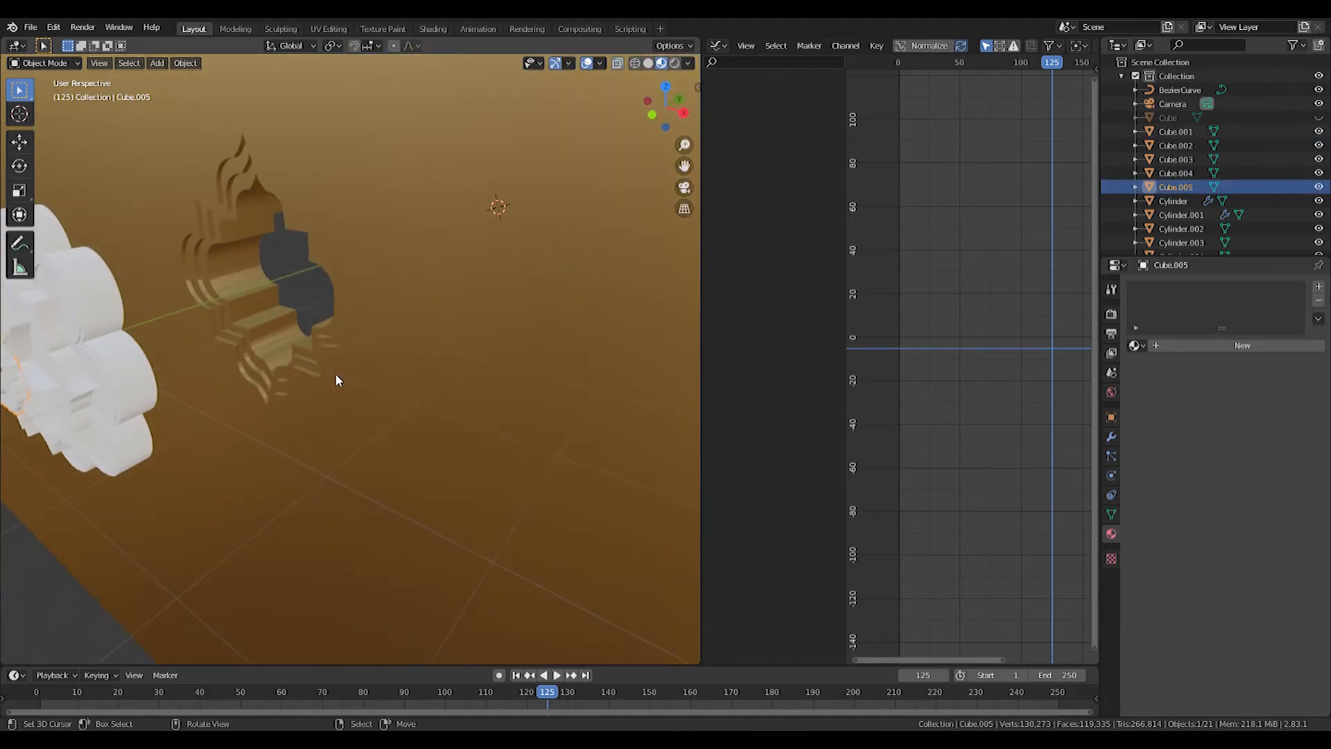
scroll(336, 381, down, 3)
shift+middle_drag(147, 388, 352, 355)
right_click(236, 398)
middle_drag(236, 399, 270, 362)
scroll(271, 361, up, 4)
scroll(271, 363, down, 4)
click(1137, 345)
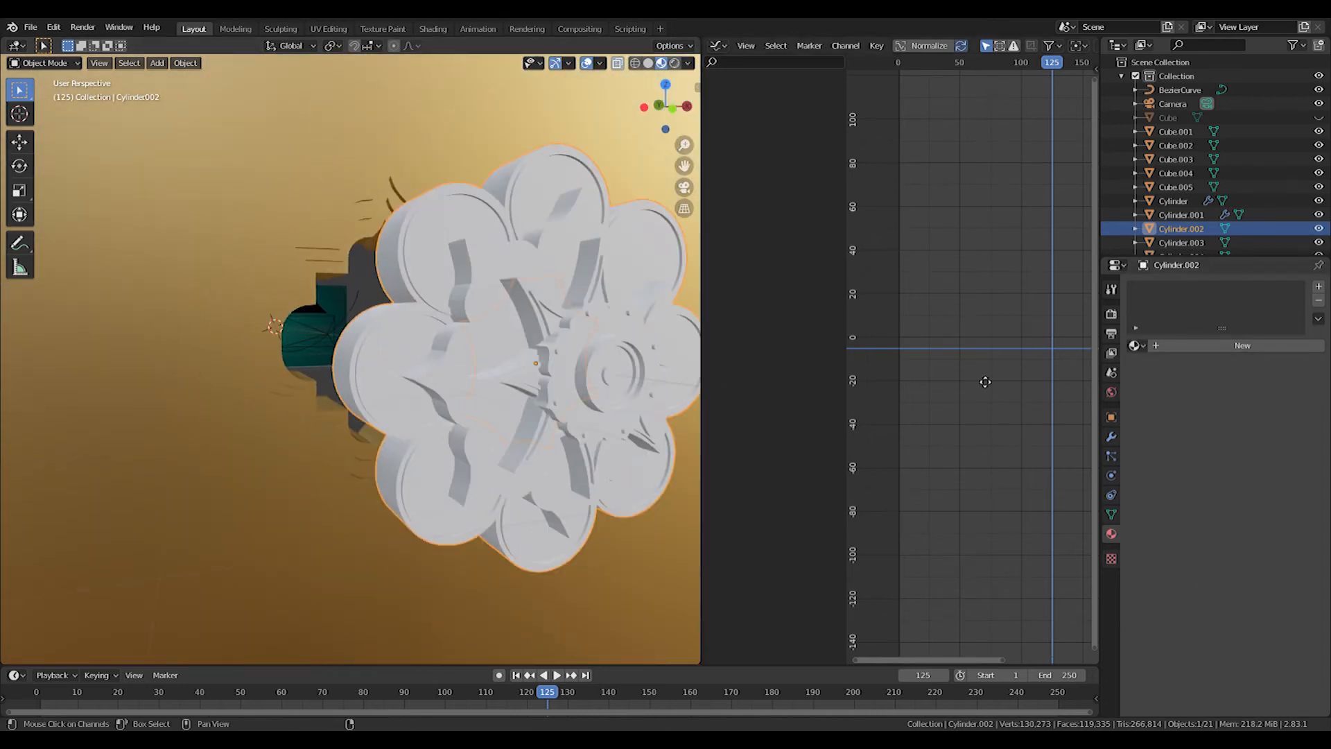
click(318, 310)
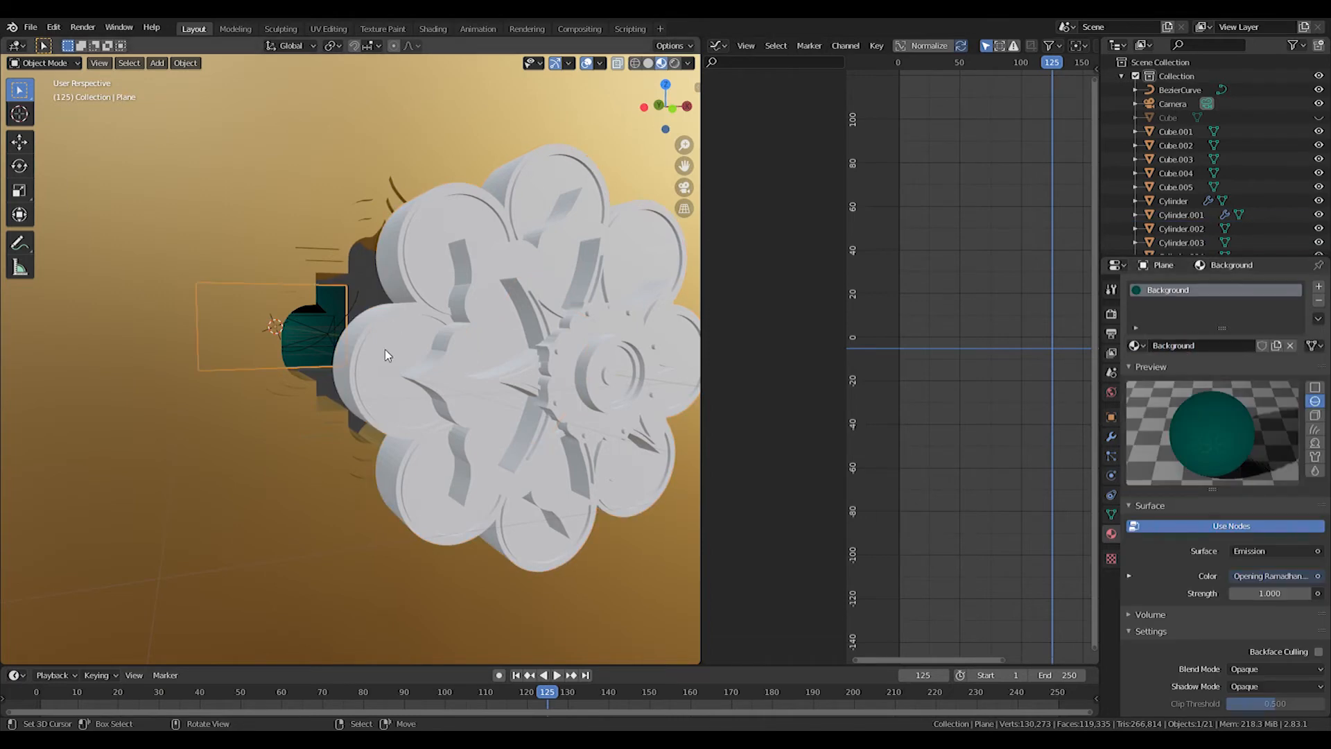
Assign the existing material named Material to the ornament's outer petal ring and rename it Hijau
click(391, 322)
click(1137, 345)
click(1155, 379)
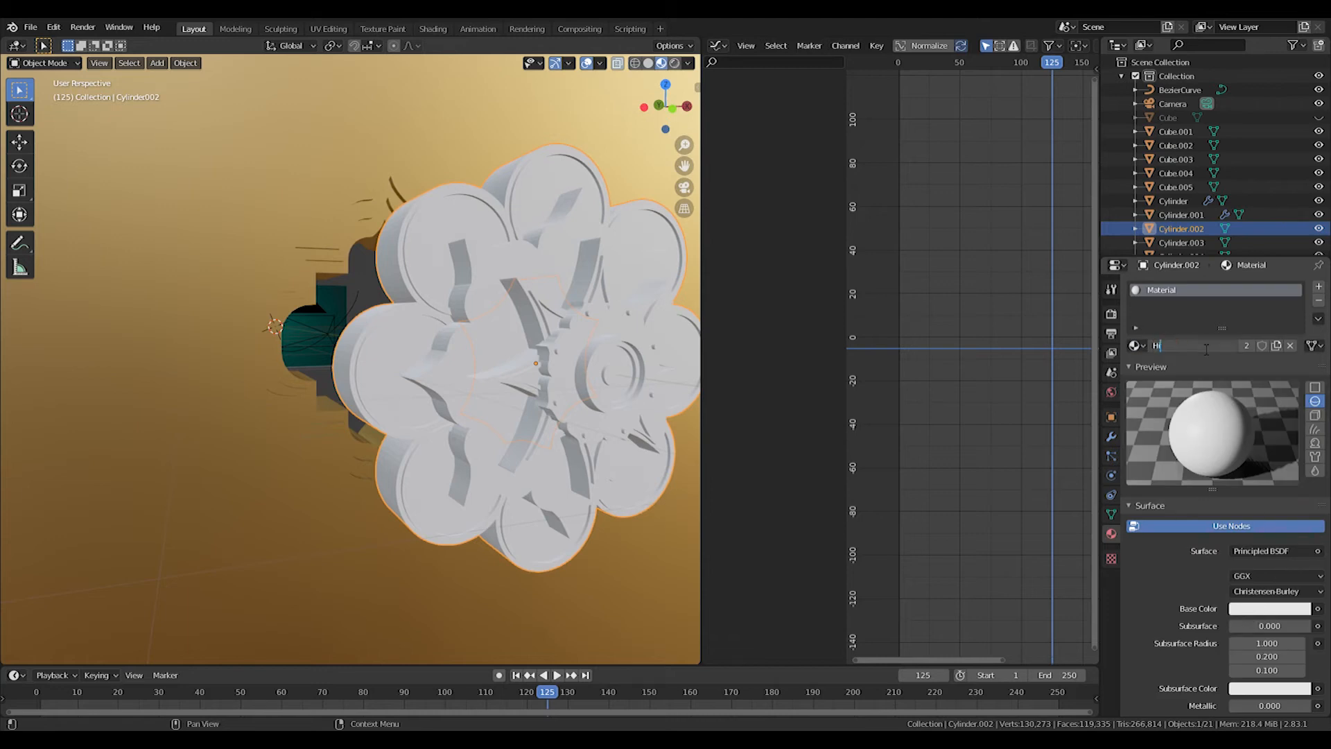
Sample the Hijau base color from the teal background plane and brighten it to a value of 0.480
click(1282, 610)
click(1309, 554)
click(296, 342)
middle_drag(547, 298, 463, 285)
click(1264, 606)
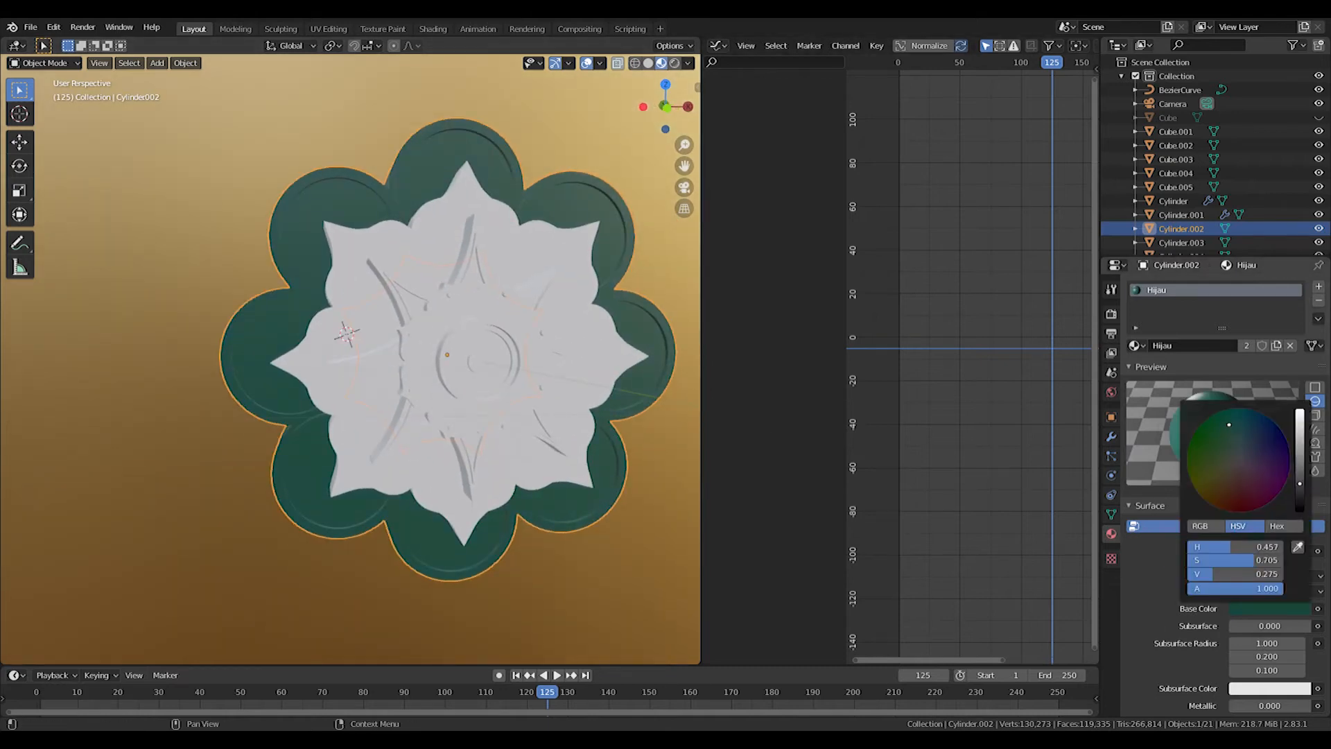
drag(1299, 479, 1299, 459)
middle_drag(485, 339, 548, 330)
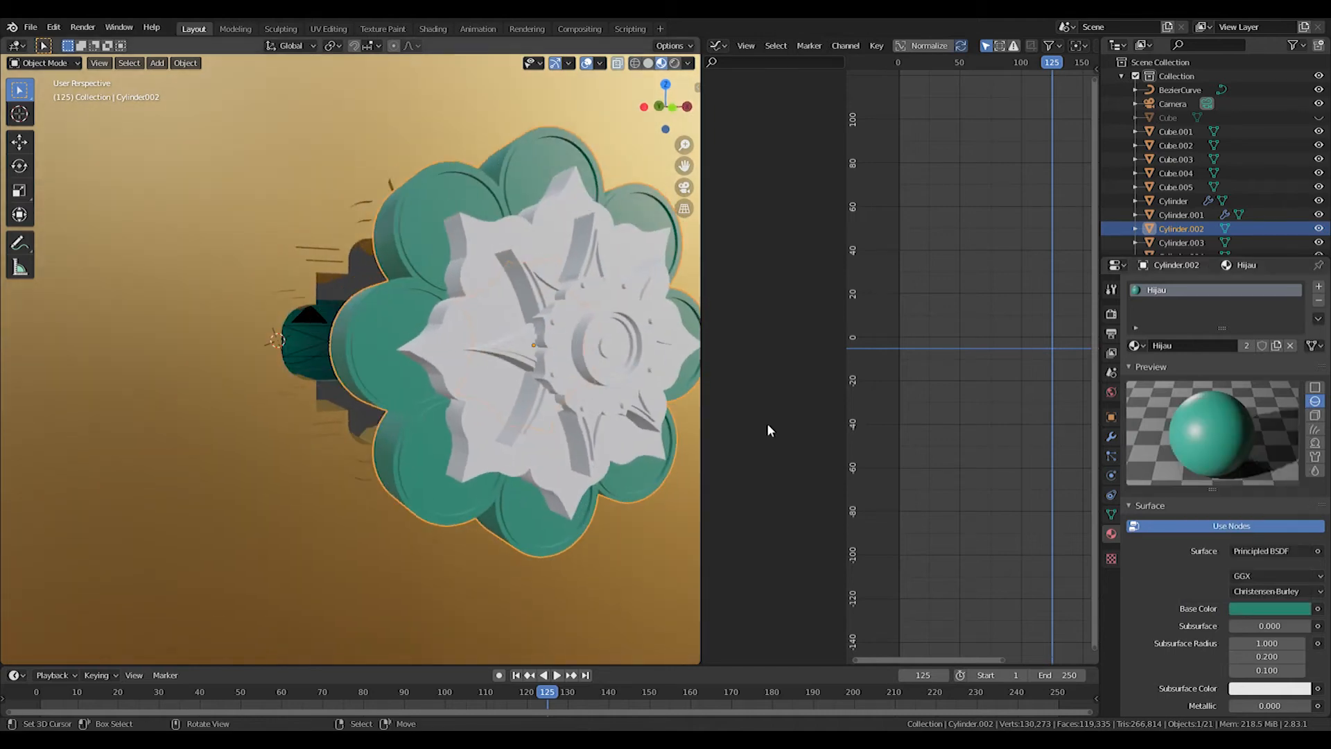
click(1268, 609)
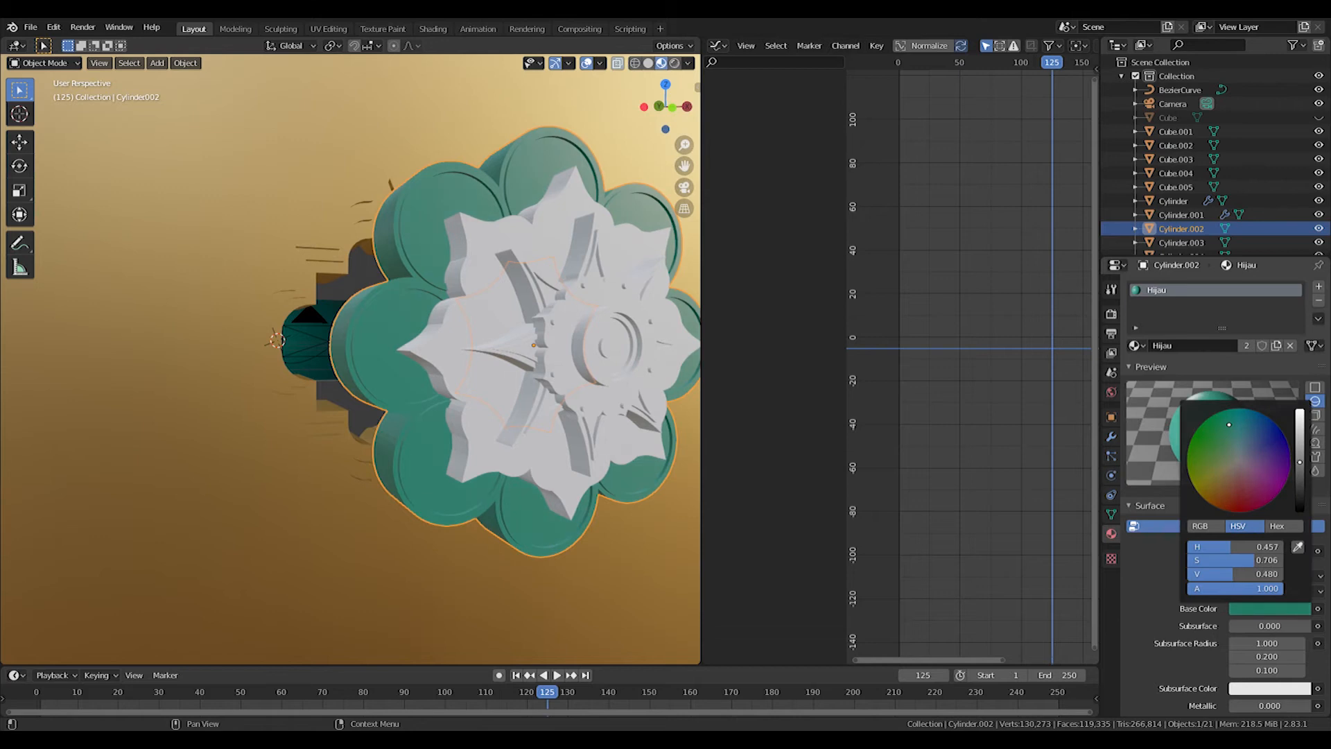
Enter Edit Mode on the outer petal ring and box-select its front rim vertices from the right view
middle_drag(355, 343, 390, 285)
key(Tab)
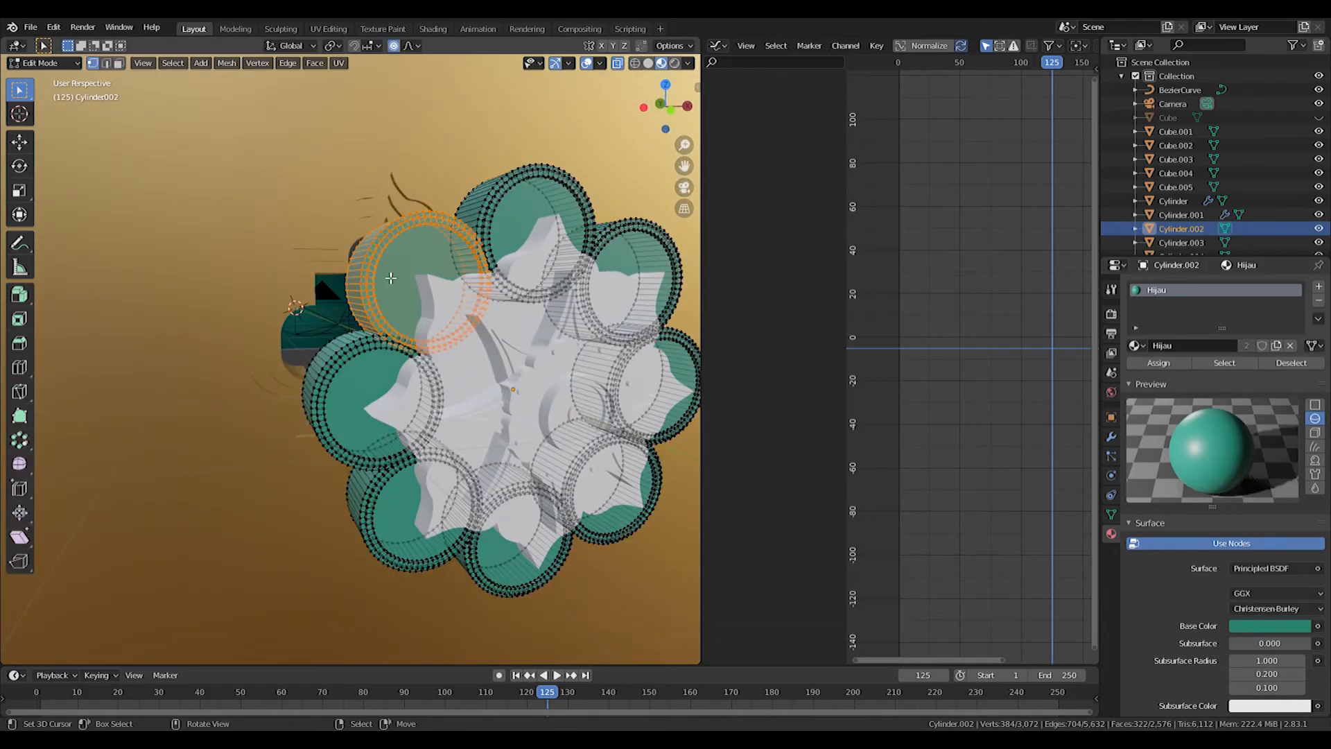
key(KP_3)
scroll(398, 276, up, 4)
shift+middle_drag(104, 305, 416, 254)
scroll(416, 254, up, 2)
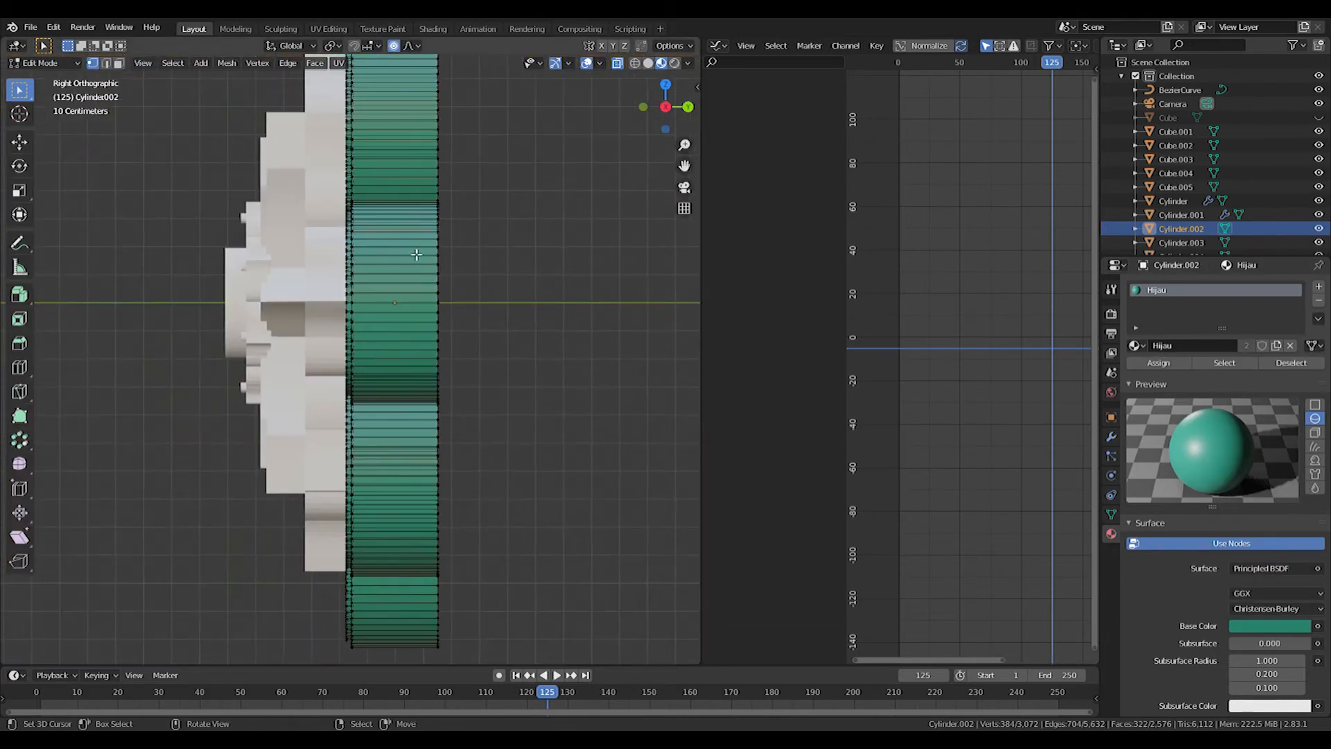
scroll(360, 214, down, 3)
key(alt+a)
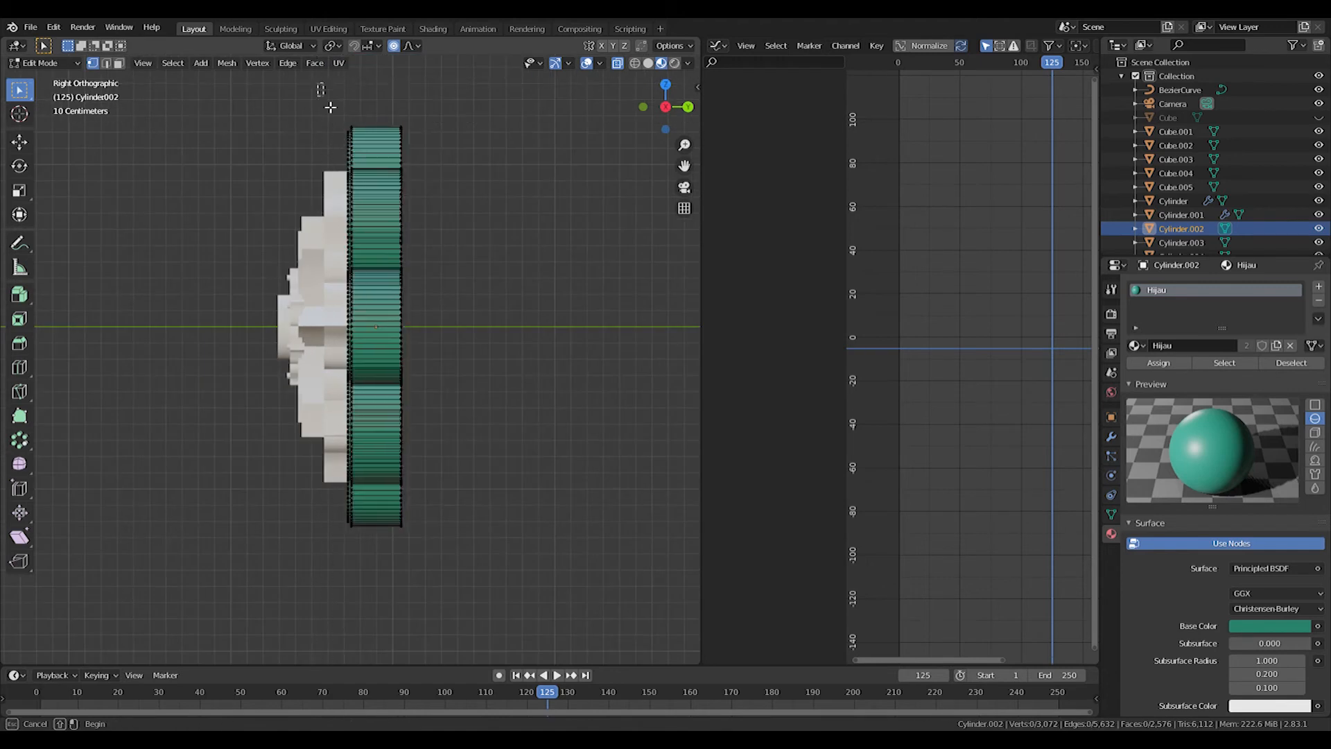
drag(318, 84, 355, 629)
scroll(466, 348, up, 3)
middle_drag(466, 348, 536, 488)
scroll(535, 488, up, 3)
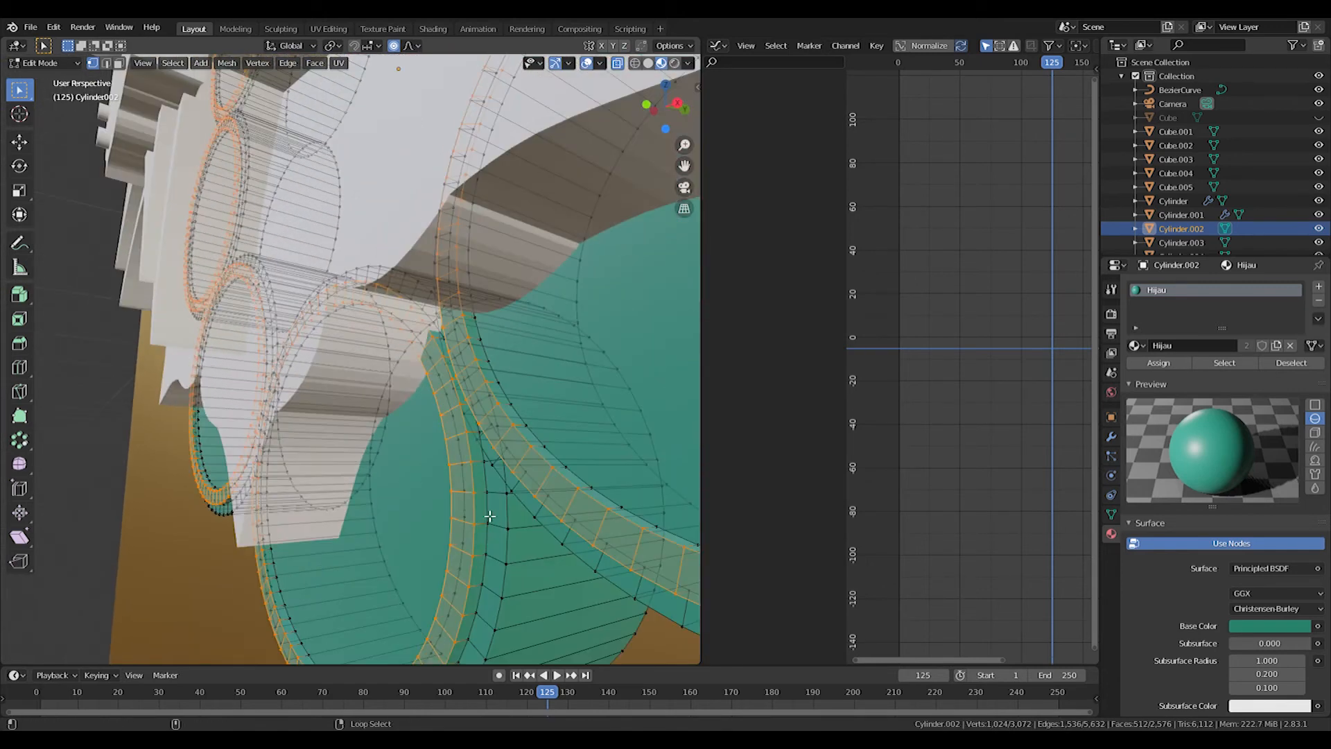
Switch to face selection and box-select the petal ring's front rim faces in the right view
key(KP_3)
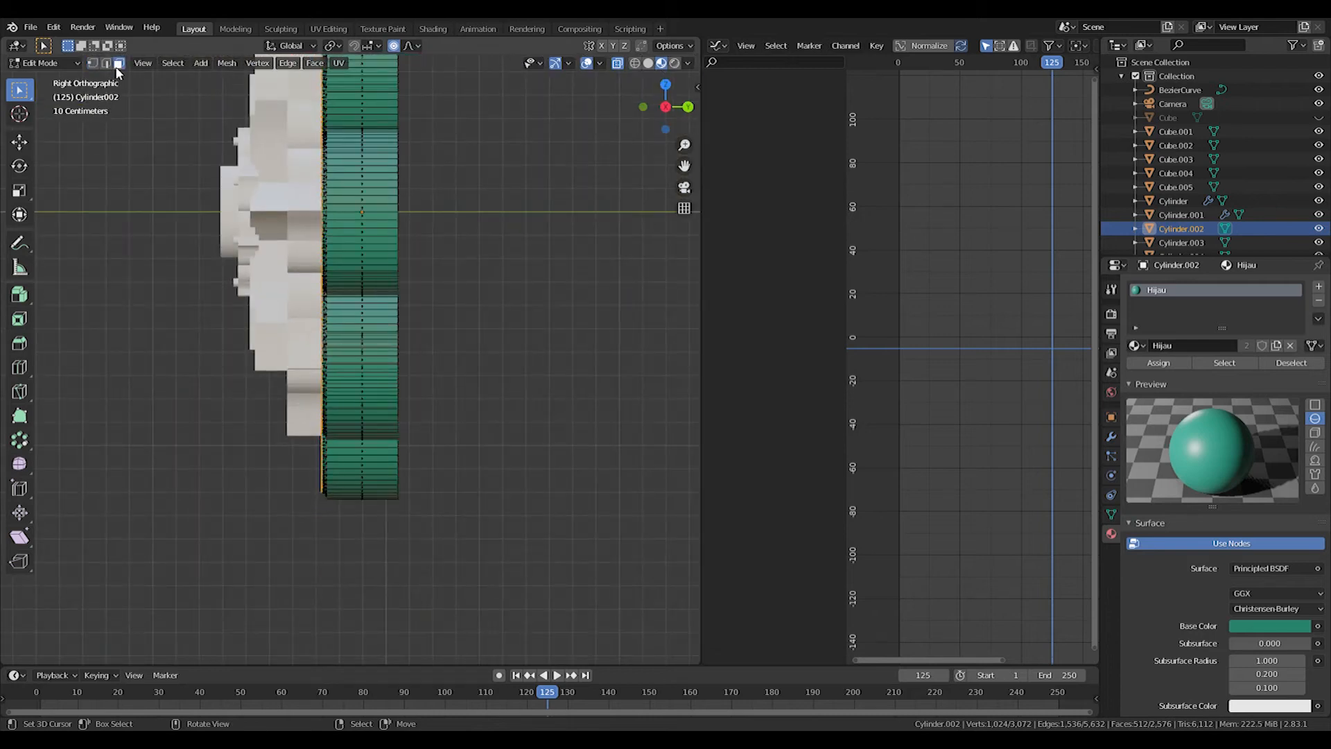
click(118, 65)
scroll(412, 167, down, 3)
shift+middle_drag(411, 166, 470, 231)
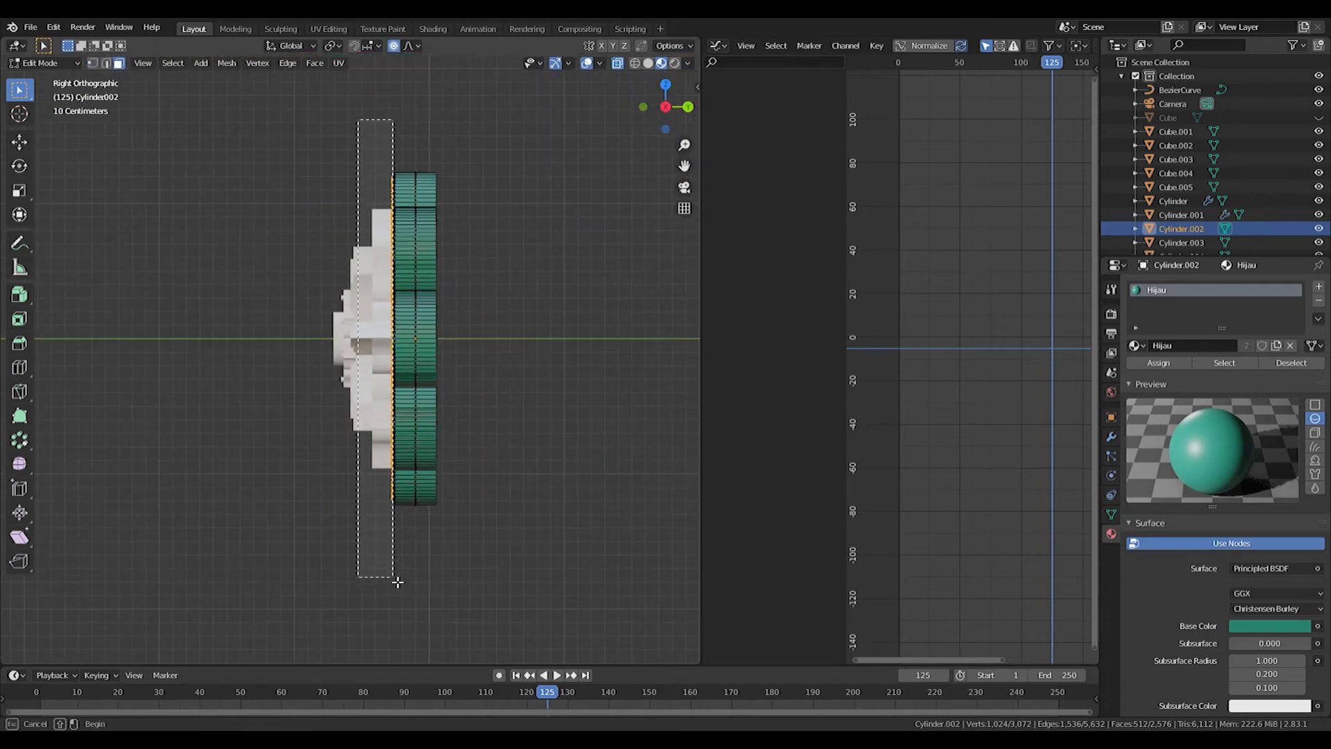
drag(398, 582, 400, 575)
scroll(403, 174, up, 5)
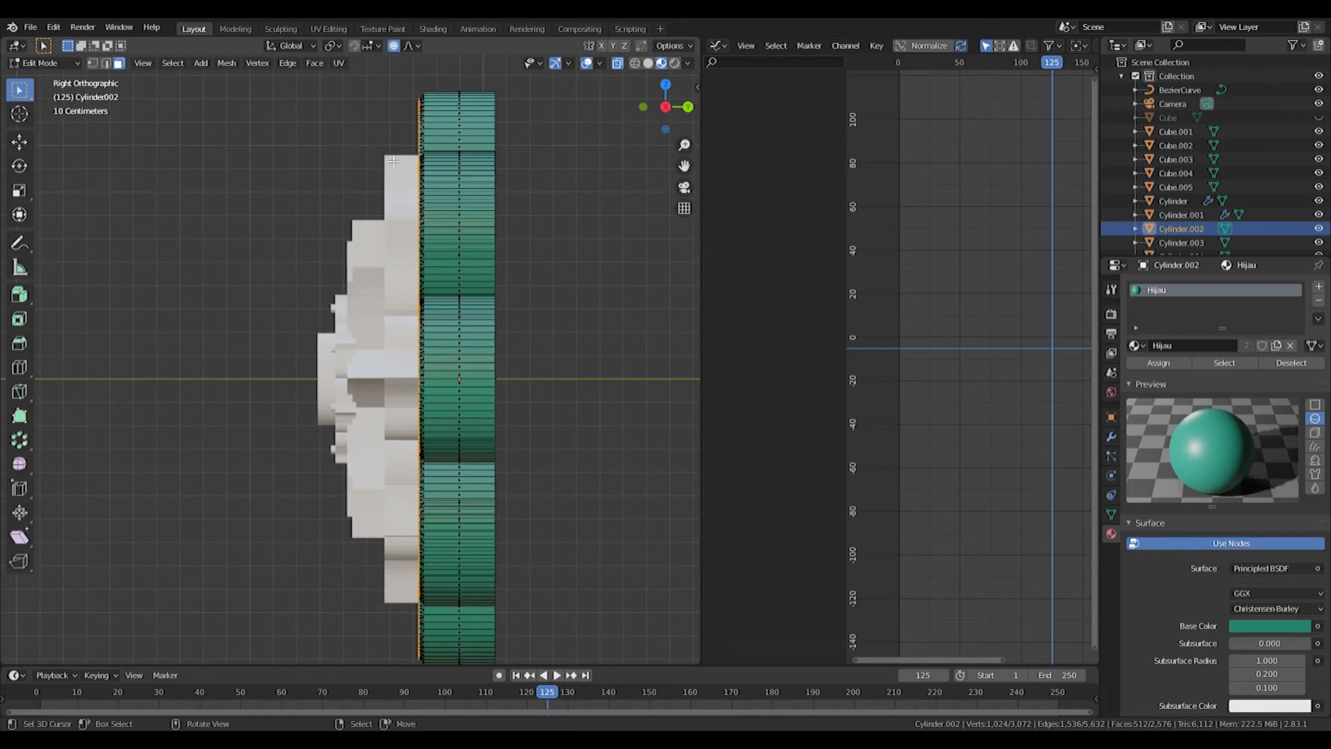
drag(356, 64, 421, 679)
Add a second material slot with Material.002, rename it Gold, assign it to the selected rim faces and leave Edit Mode
middle_drag(421, 679, 496, 516)
click(1319, 287)
click(1134, 373)
click(1172, 418)
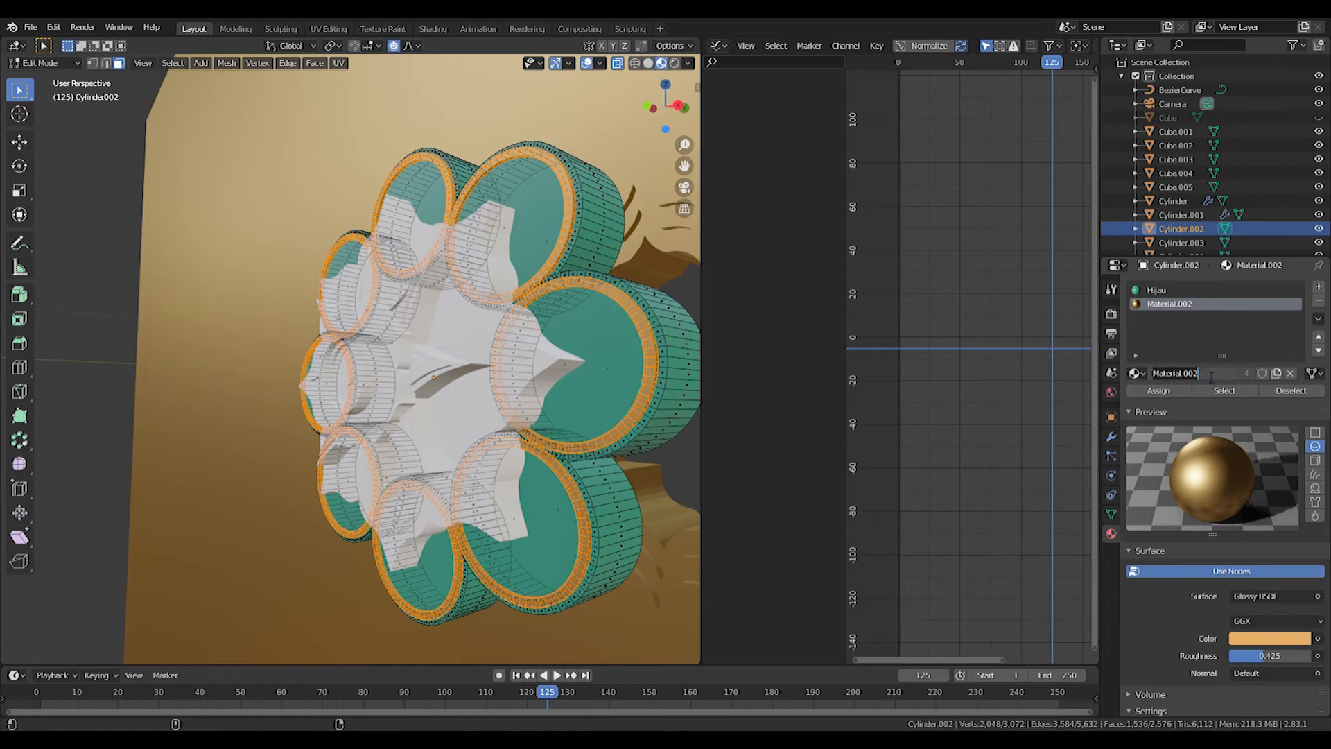
click(1158, 390)
key(Tab)
Assign the Gold material to Cube.004, the pointed flower layer in front of the petal ring
middle_drag(610, 409, 446, 293)
right_click(446, 293)
click(1134, 345)
click(1158, 391)
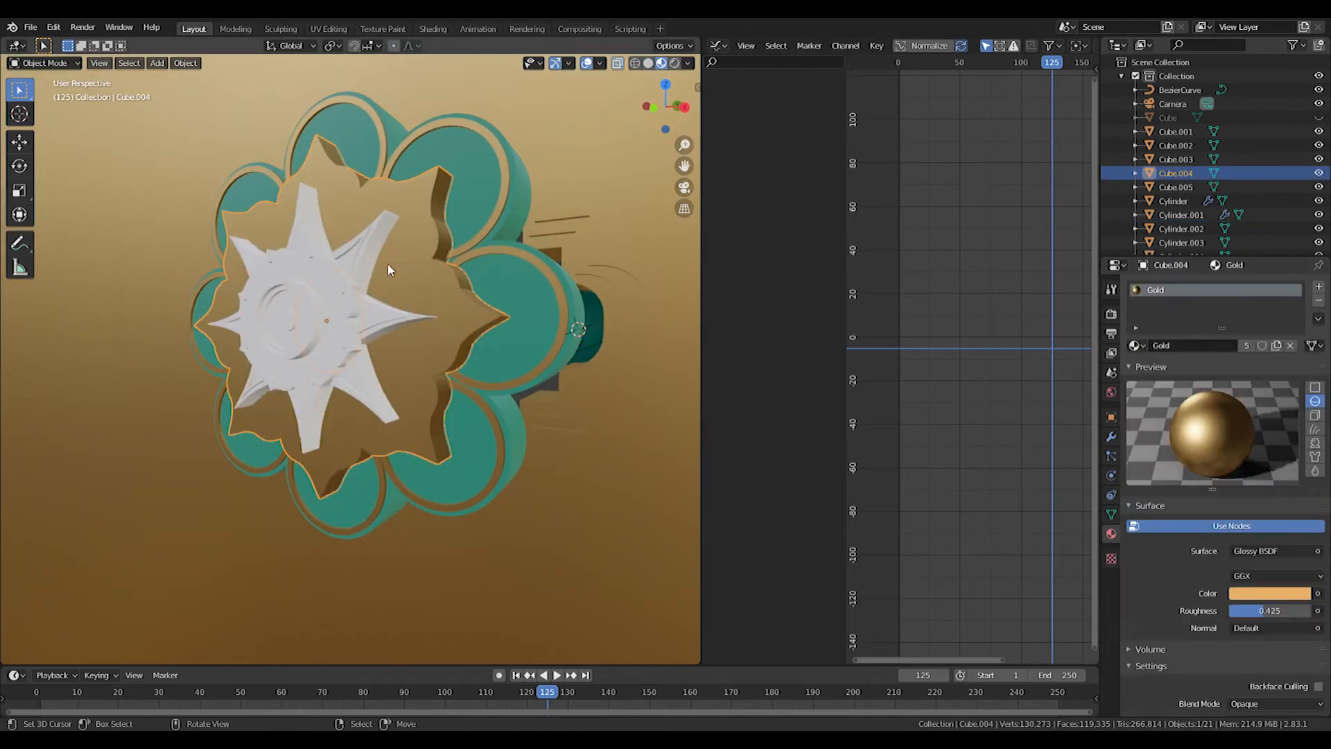
Assign the Hijau material to Cylinder.003, the eight-pointed star layer
right_click(364, 248)
scroll(367, 254, up, 2)
click(1137, 345)
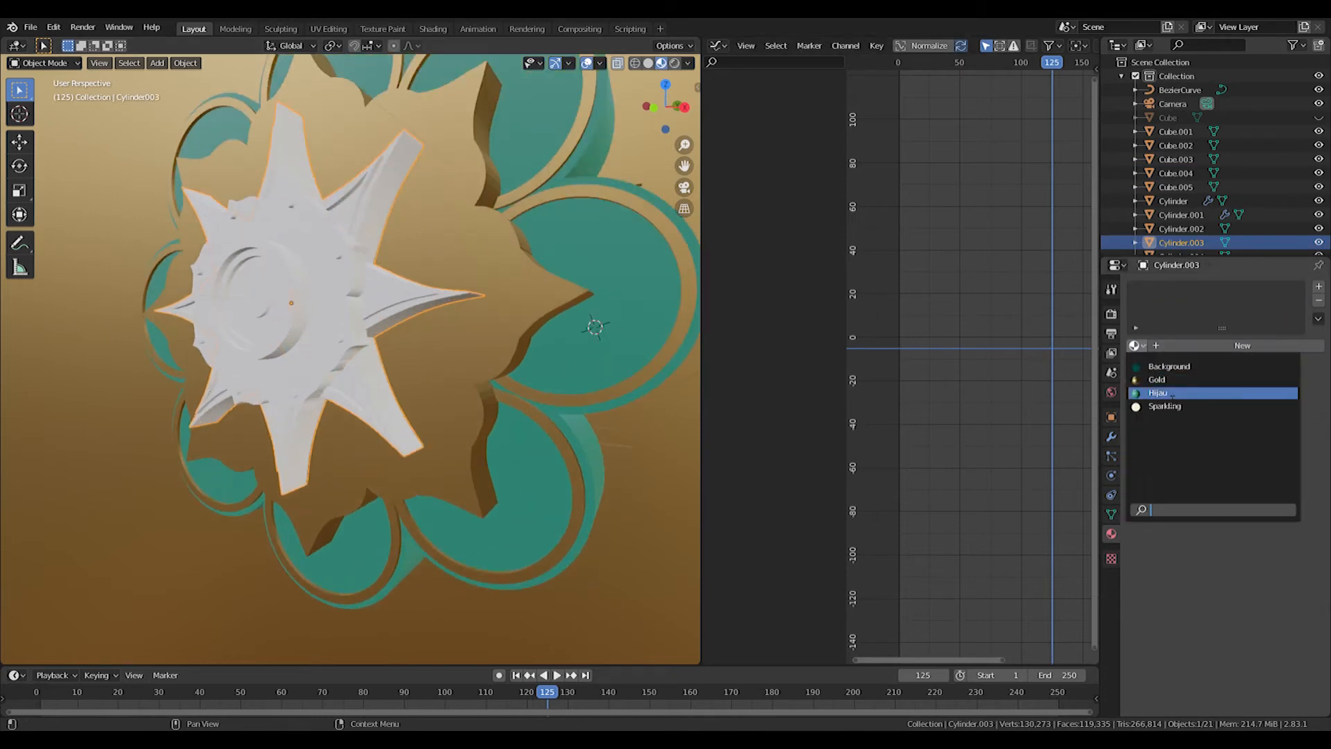
click(1172, 387)
Box-select the star layer's front faces from the side and assign them the Gold material in a second slot
key(Tab)
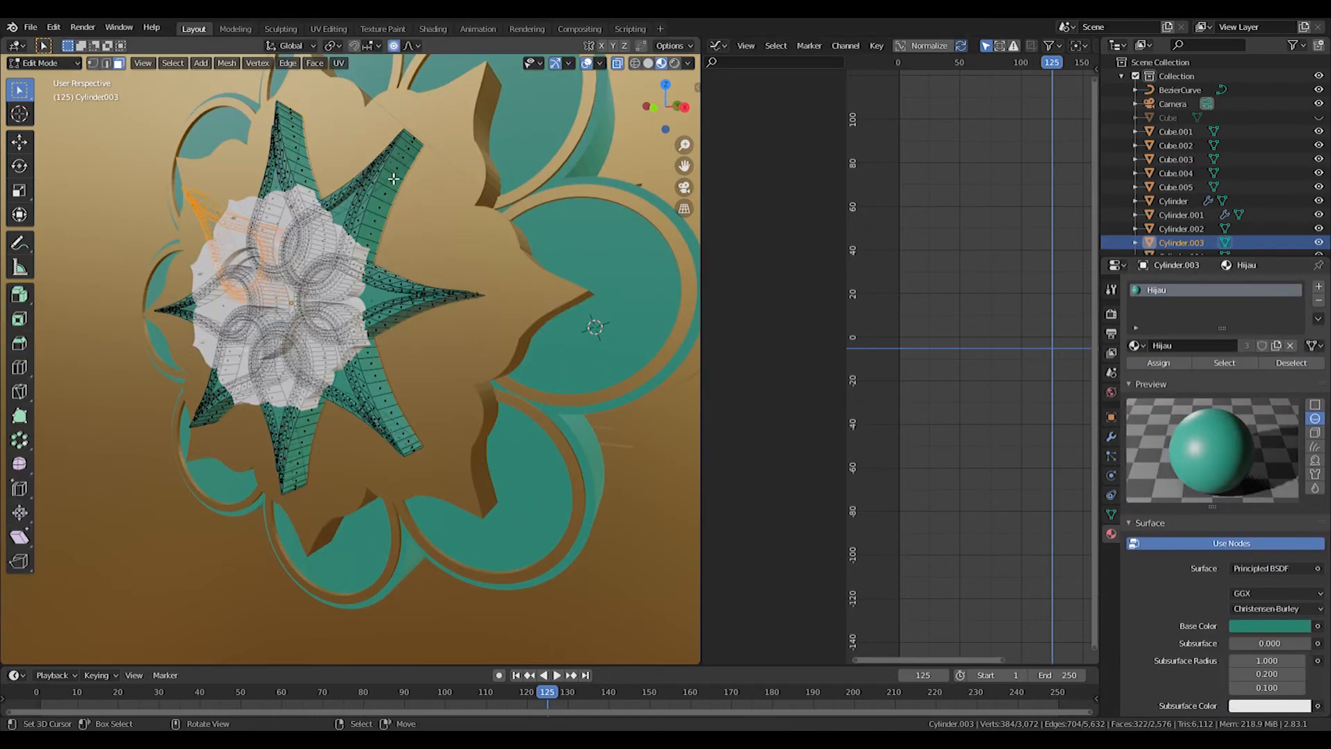
key(KP_3)
key(alt+a)
drag(369, 165, 433, 585)
click(1321, 289)
click(1134, 373)
click(1153, 420)
middle_drag(389, 360, 406, 388)
key(Tab)
Select the scalloped centre disc Cube.005 and assign it the Gold material
scroll(433, 386, up, 3)
right_click(434, 386)
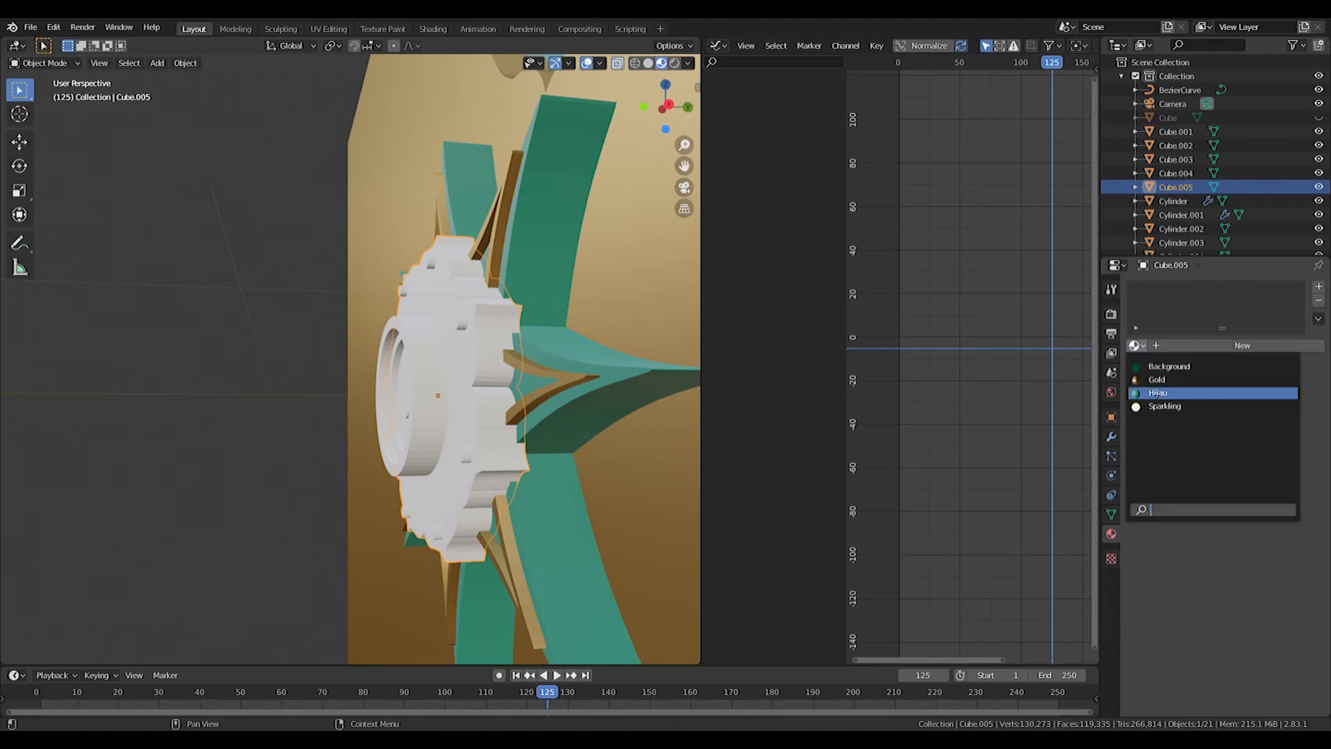
click(1158, 393)
middle_drag(454, 353, 501, 352)
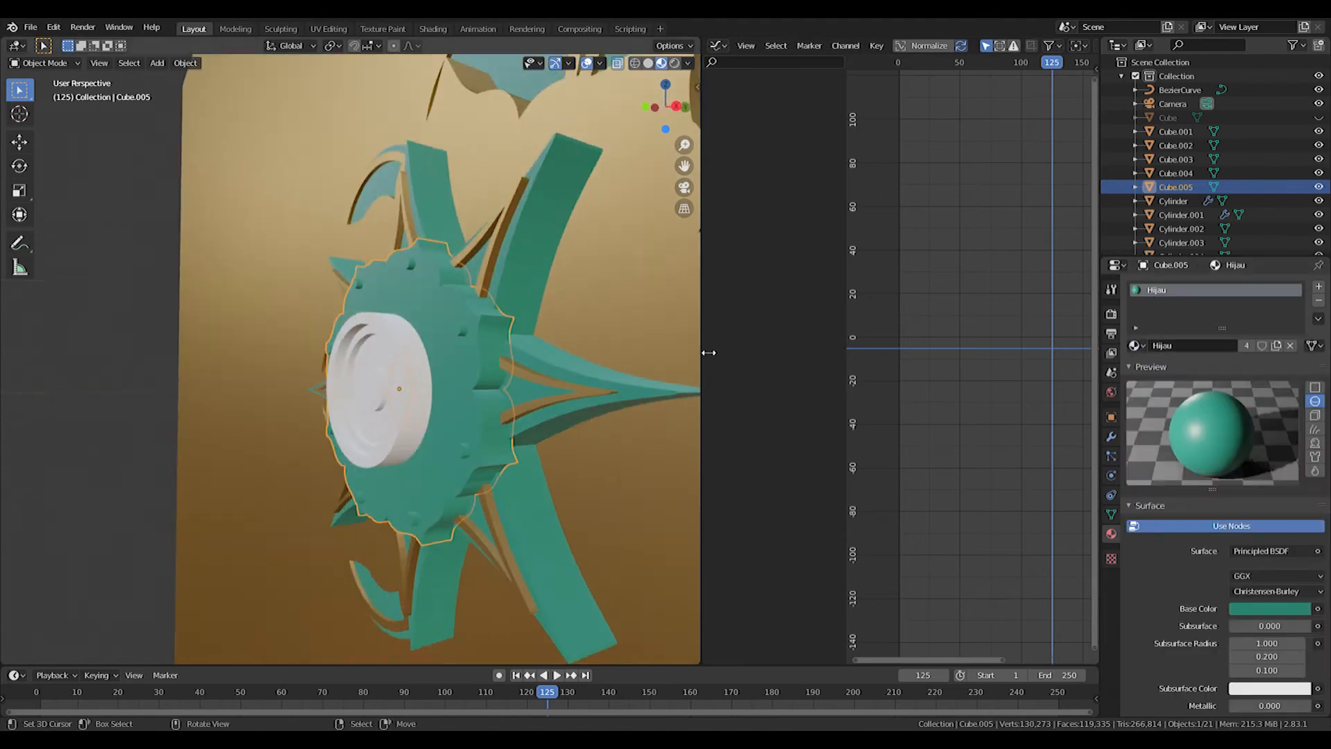
click(1136, 345)
click(1158, 380)
Assign the Hijau material to the selected small studs of the scalloped disc through a second material slot
scroll(475, 336, up, 3)
key(Tab)
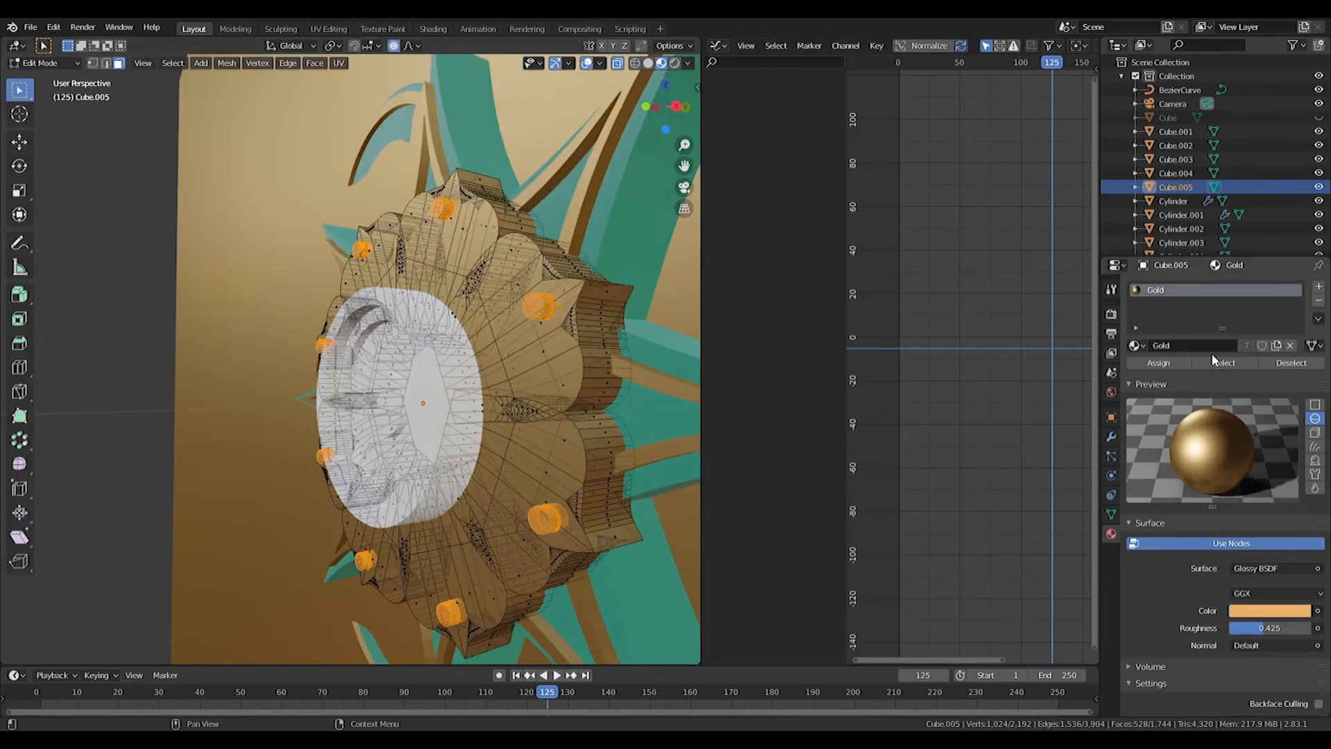
click(1319, 286)
click(1136, 373)
click(1164, 399)
click(1166, 394)
middle_drag(506, 374, 489, 374)
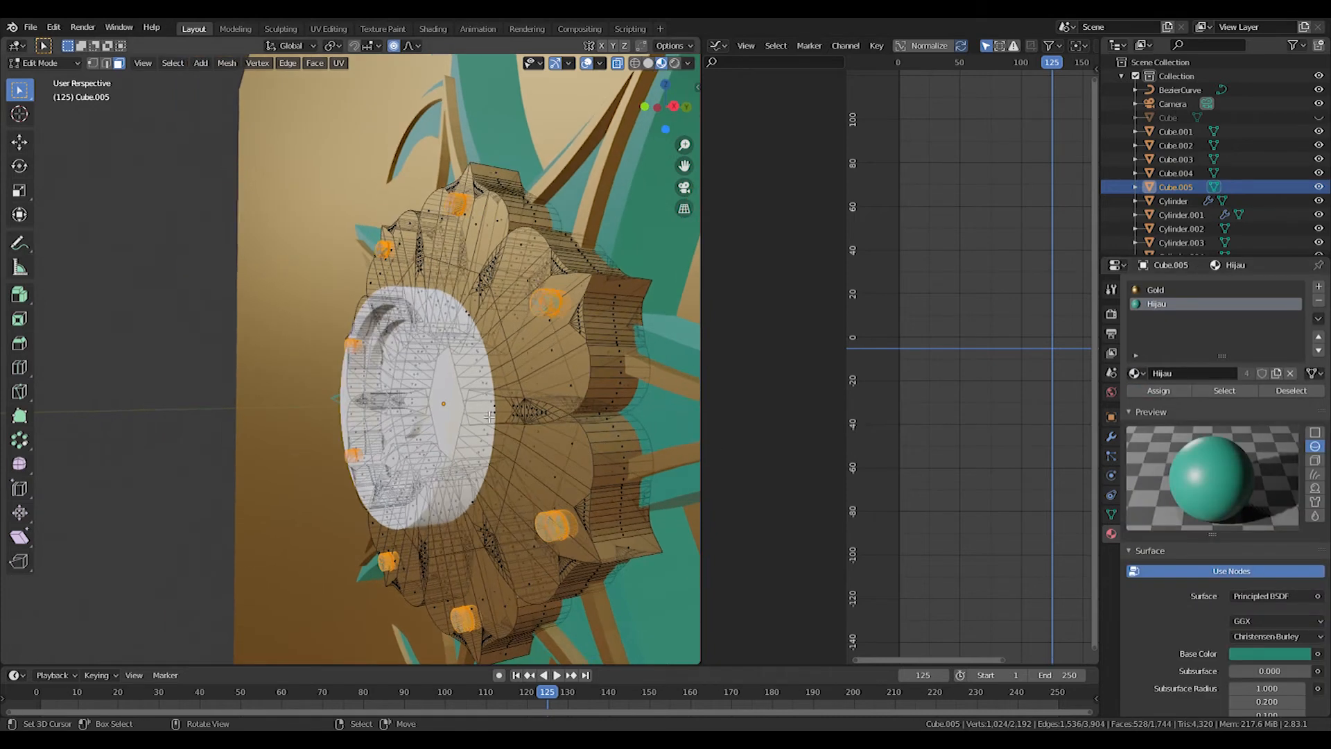
key(Tab)
Assign the Hijau material to Cylinder.004, the round piece at the centre of the ornament
click(451, 388)
click(1136, 345)
click(1158, 393)
Add two ring face loops to the round piece's selected centre knob and assign them Gold in a second slot
middle_drag(347, 402, 406, 385)
key(Tab)
scroll(405, 385, up, 4)
scroll(283, 339, up, 1)
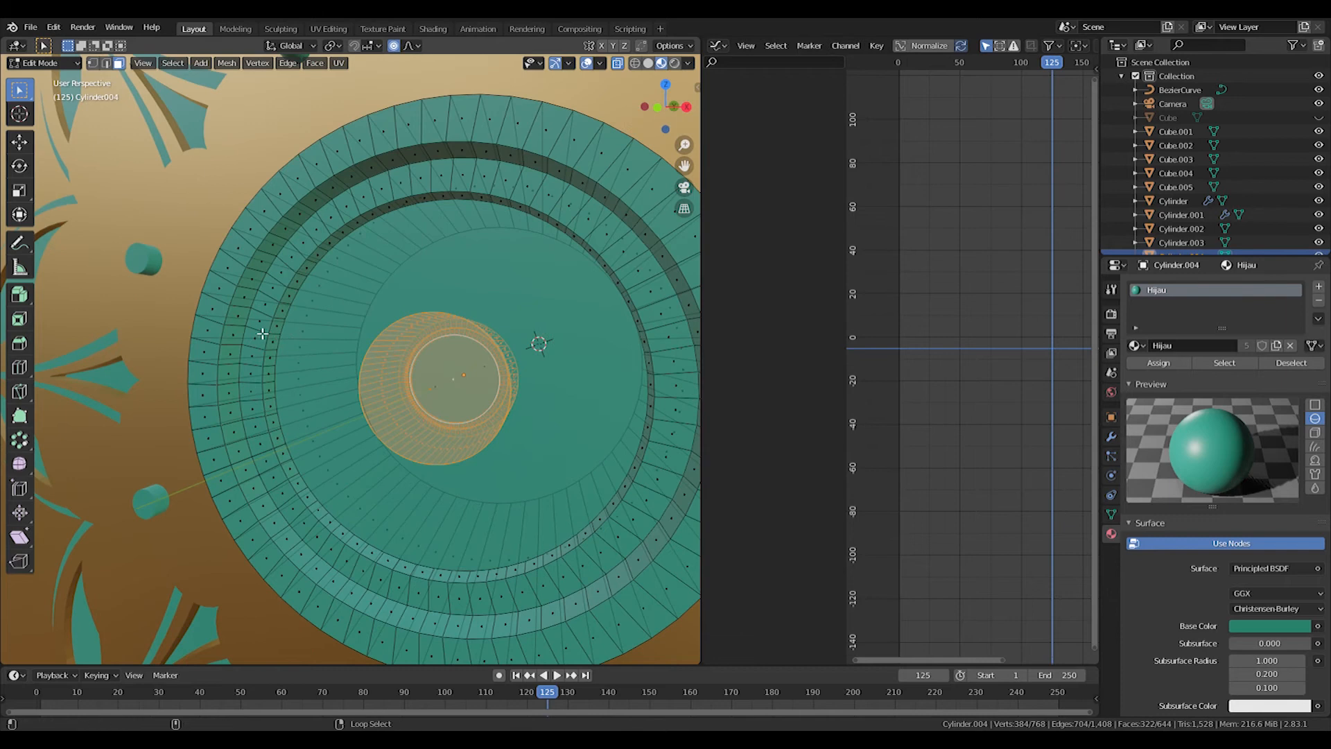
alt+shift+right_click(262, 330)
alt+shift+right_click(277, 343)
click(1318, 288)
click(1137, 373)
click(1159, 408)
click(1158, 391)
key(Tab)
scroll(499, 420, down, 1)
middle_drag(488, 420, 332, 432)
scroll(443, 433, down, 12)
scroll(329, 402, up, 4)
shift+middle_drag(437, 382, 289, 499)
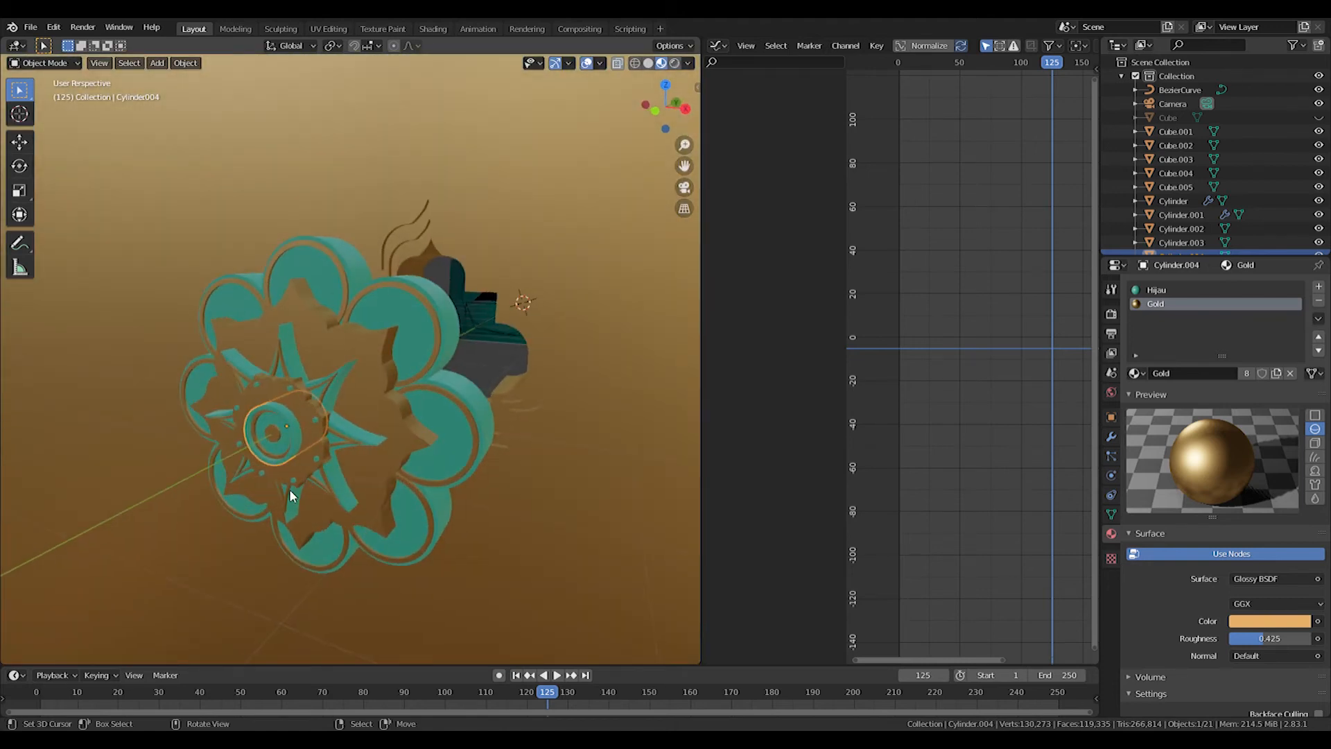
middle_drag(226, 305, 305, 387)
click(260, 368)
shift+click(286, 354)
click(287, 354)
key(shift+a)
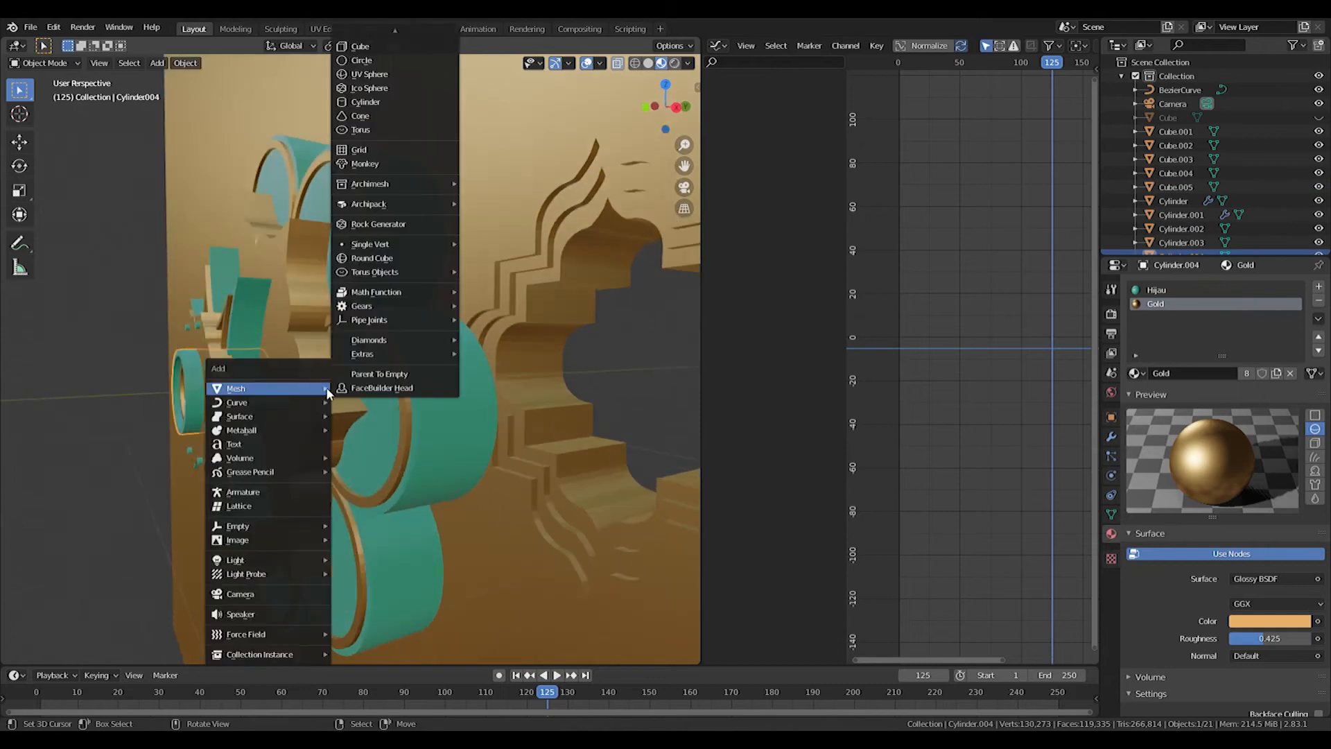
mouse_move(283, 524)
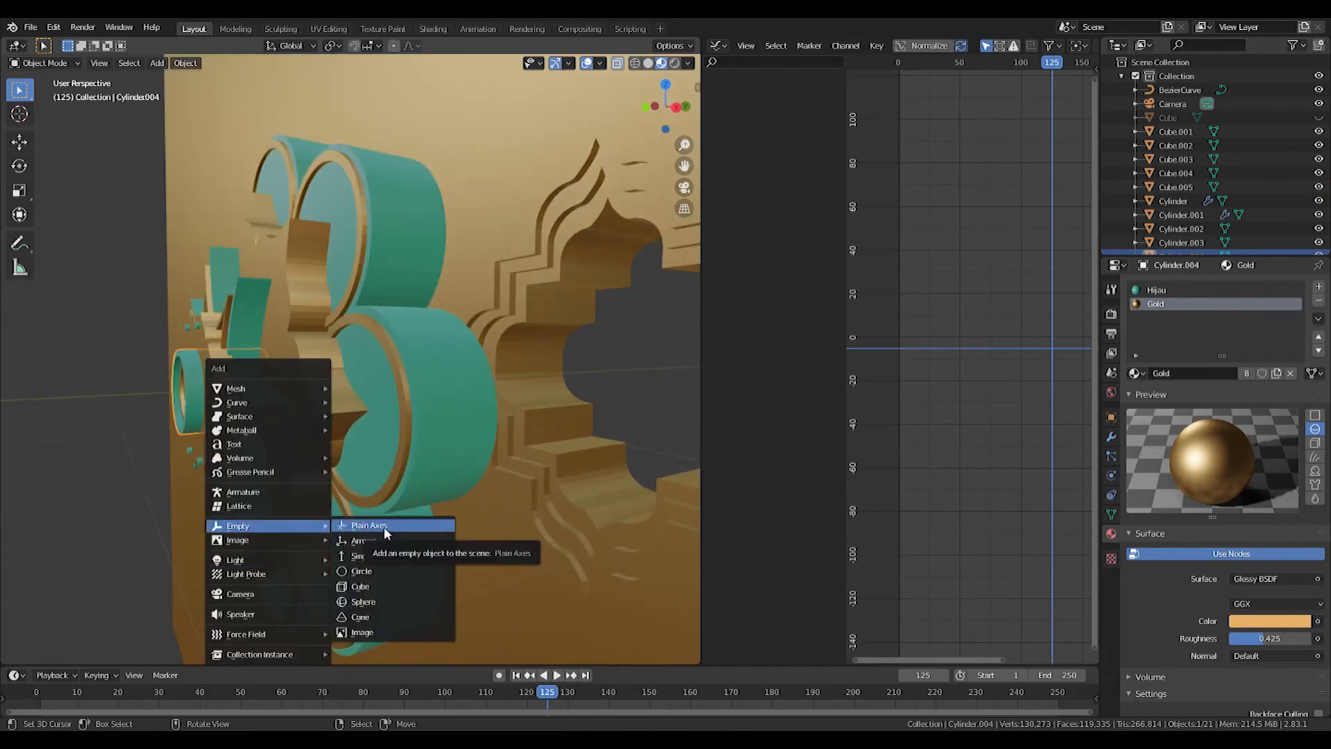
Select the ornament's outer petal ring and snap the 3D cursor to it
right_click(469, 439)
key(shift+s)
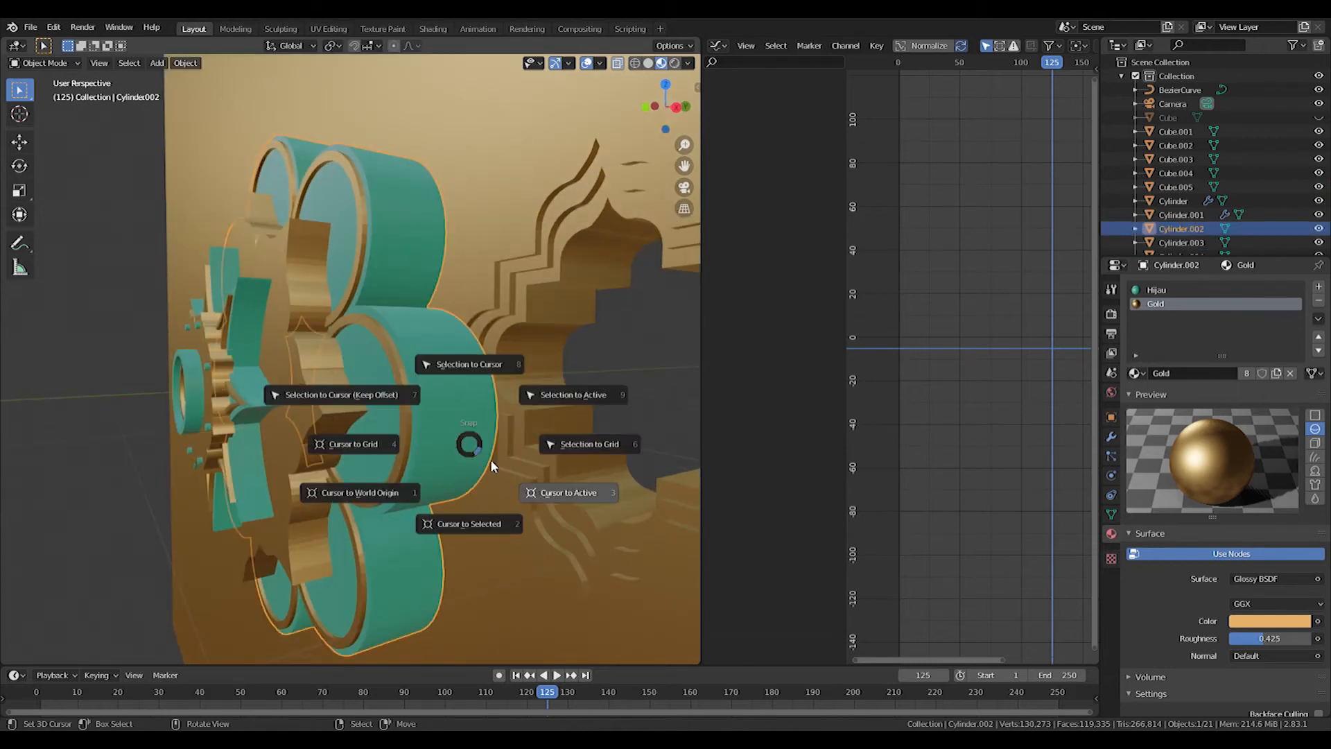
click(455, 524)
Add a Plain Axes empty at the centre of the ornament's outer petal ring and scale it up about 2.07 times
middle_drag(401, 429, 350, 426)
key(shift+a)
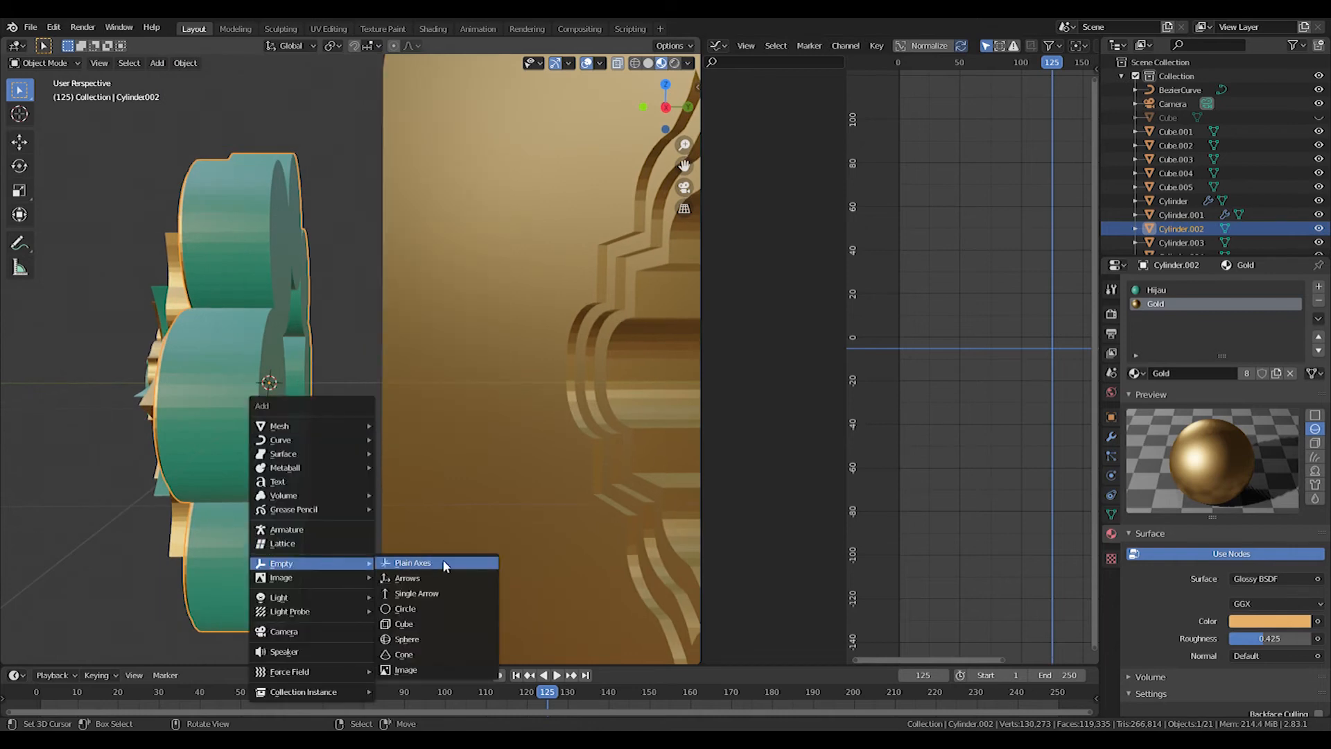
click(442, 558)
key(s)
click(342, 422)
Parent all the ornament's pieces to the new empty and select only that empty
middle_drag(166, 361, 239, 377)
scroll(238, 377, down, 2)
middle_drag(326, 371, 244, 351)
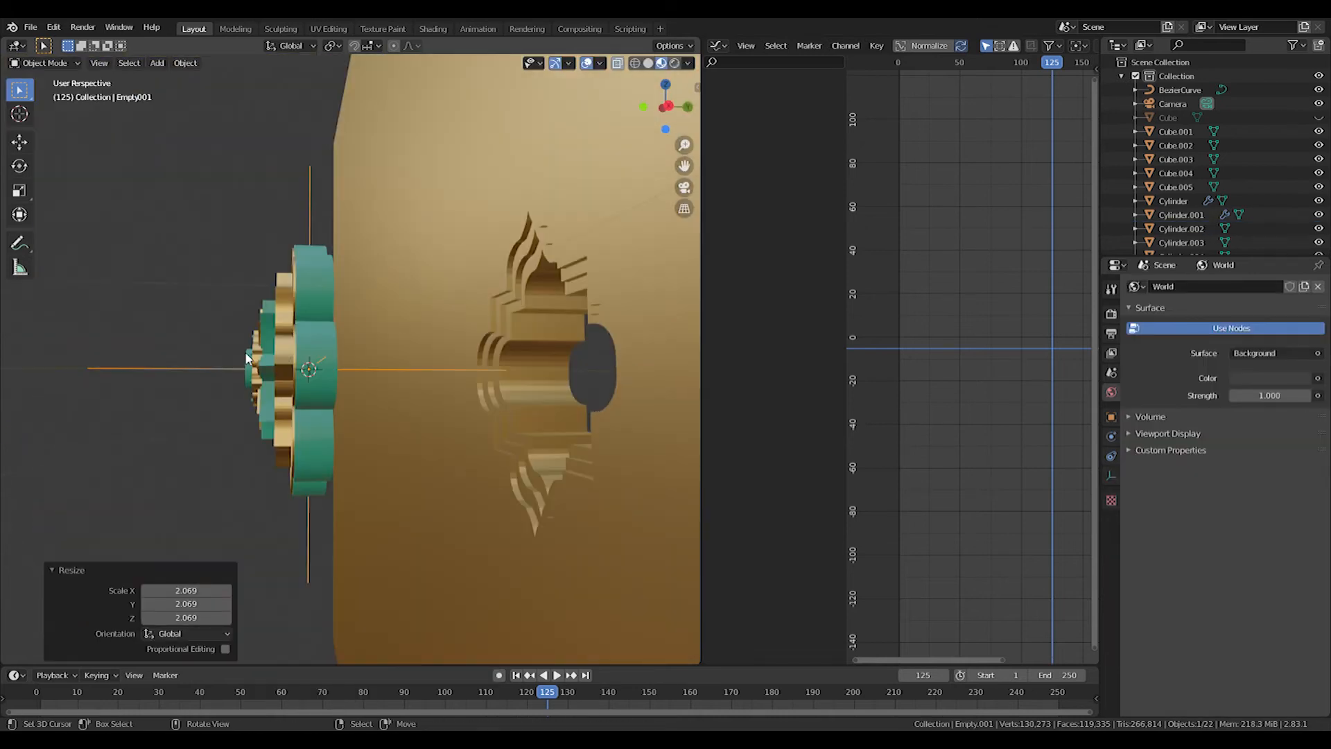
click(248, 355)
shift+click(255, 352)
shift+click(257, 348)
shift+click(317, 259)
shift+click(316, 210)
key(ctrl+p)
click(316, 210)
middle_drag(325, 364, 367, 362)
click(324, 203)
click(319, 208)
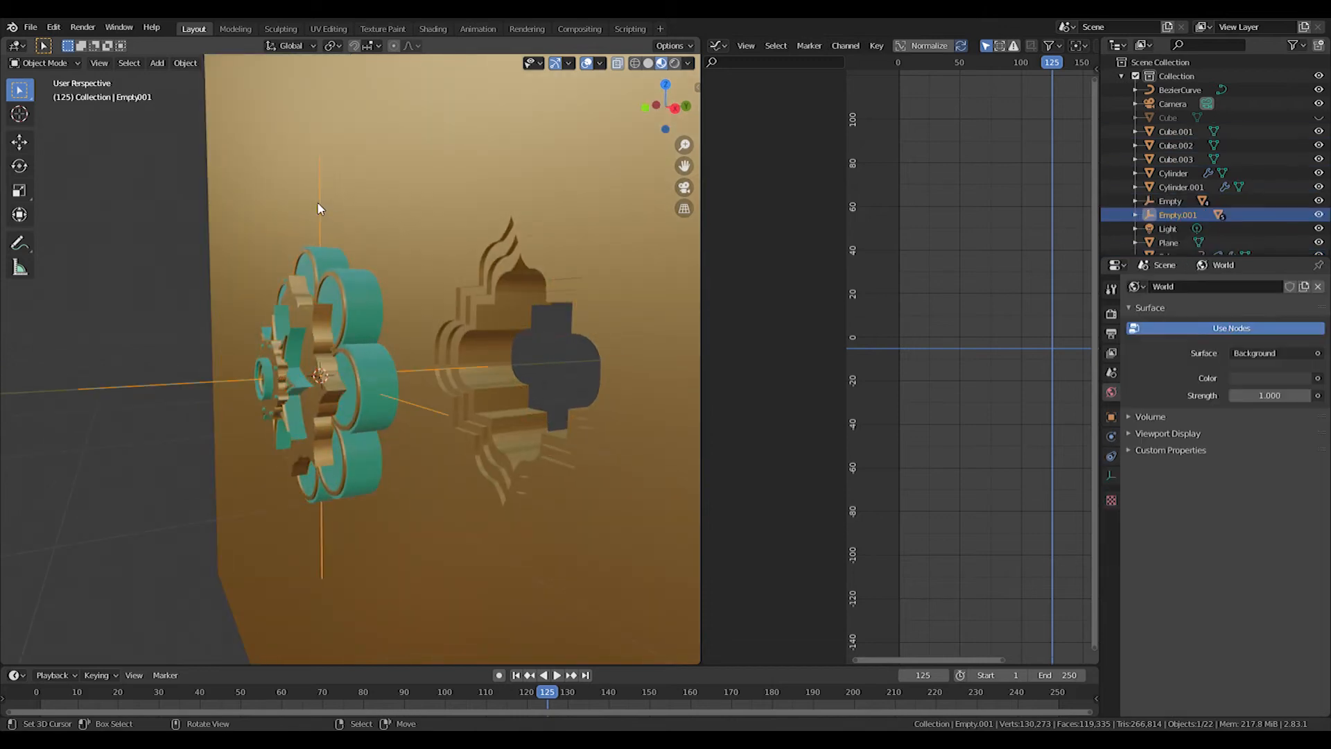
middle_drag(318, 207, 443, 280)
key(r)
right_click(371, 297)
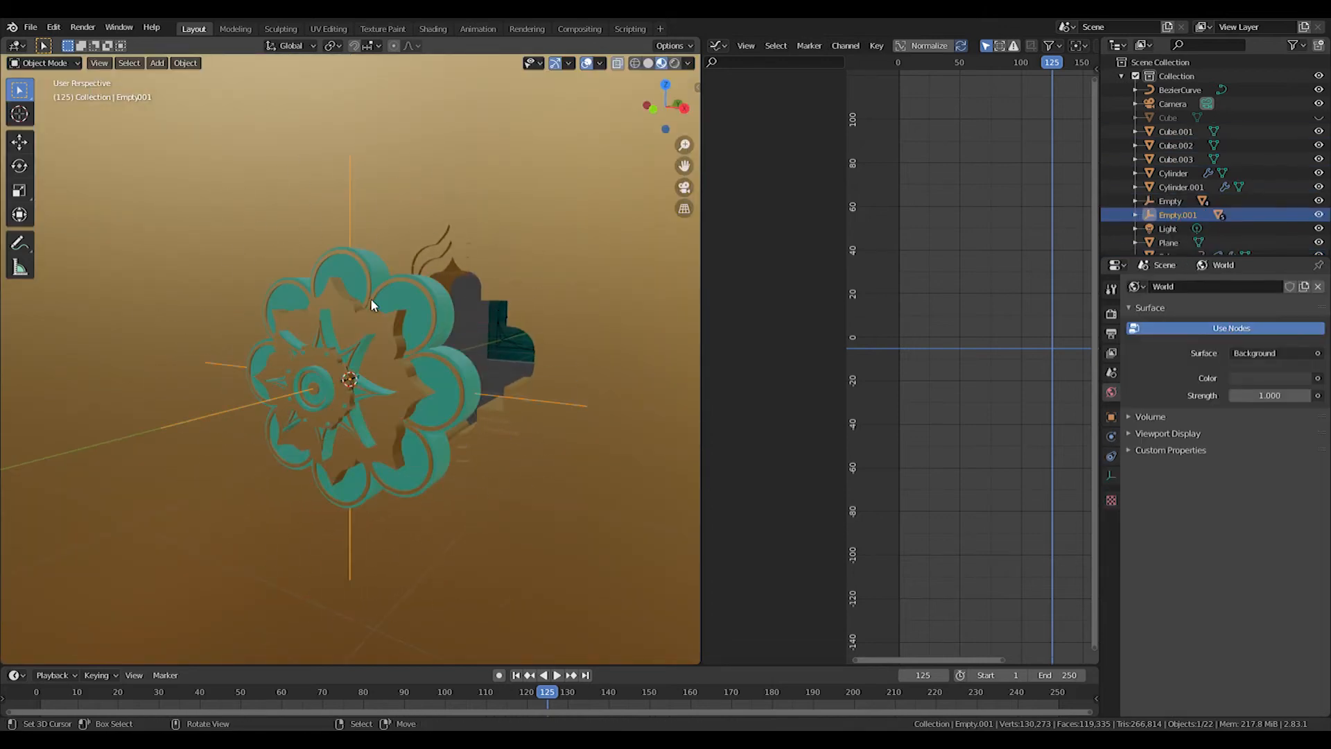
In front view, move the ornament's empty about -1.69 m in X and 1.06 m in Z, and scale it to 0.8
key(KP_1)
key(g)
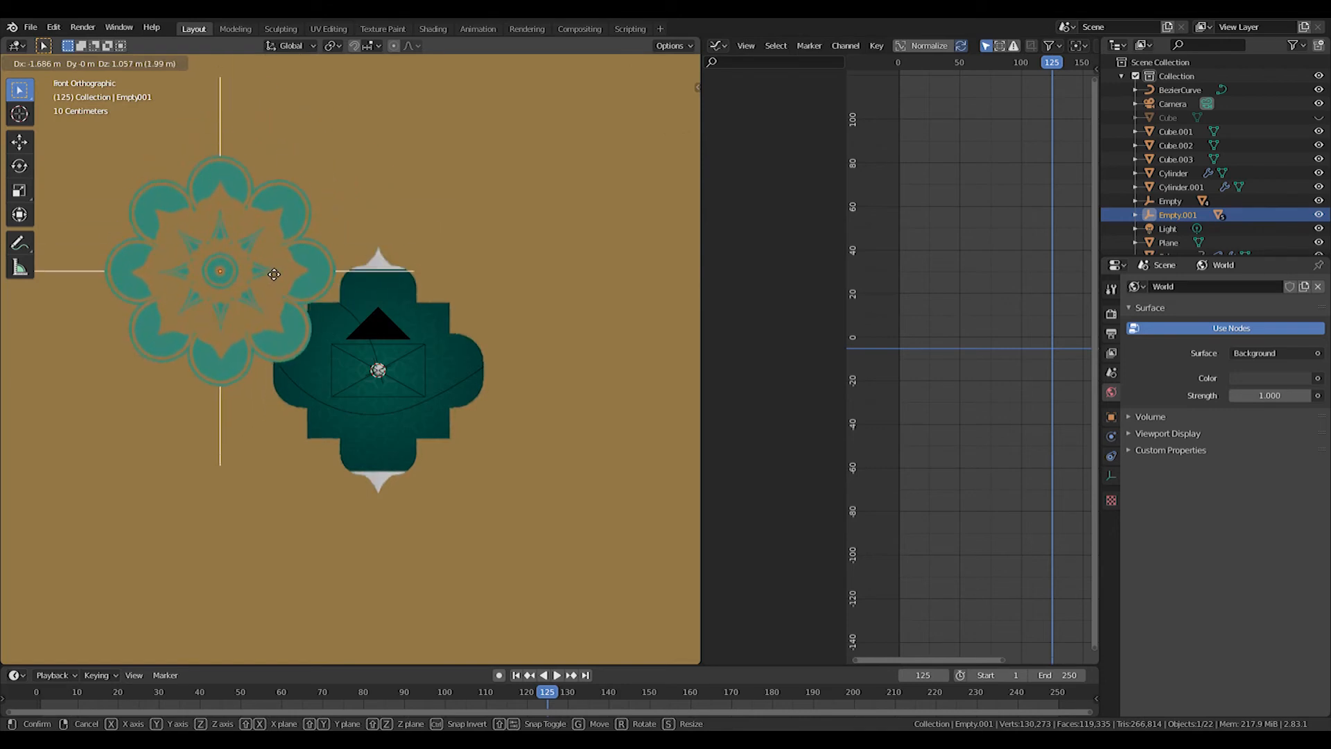
click(273, 274)
scroll(274, 274, up, 5)
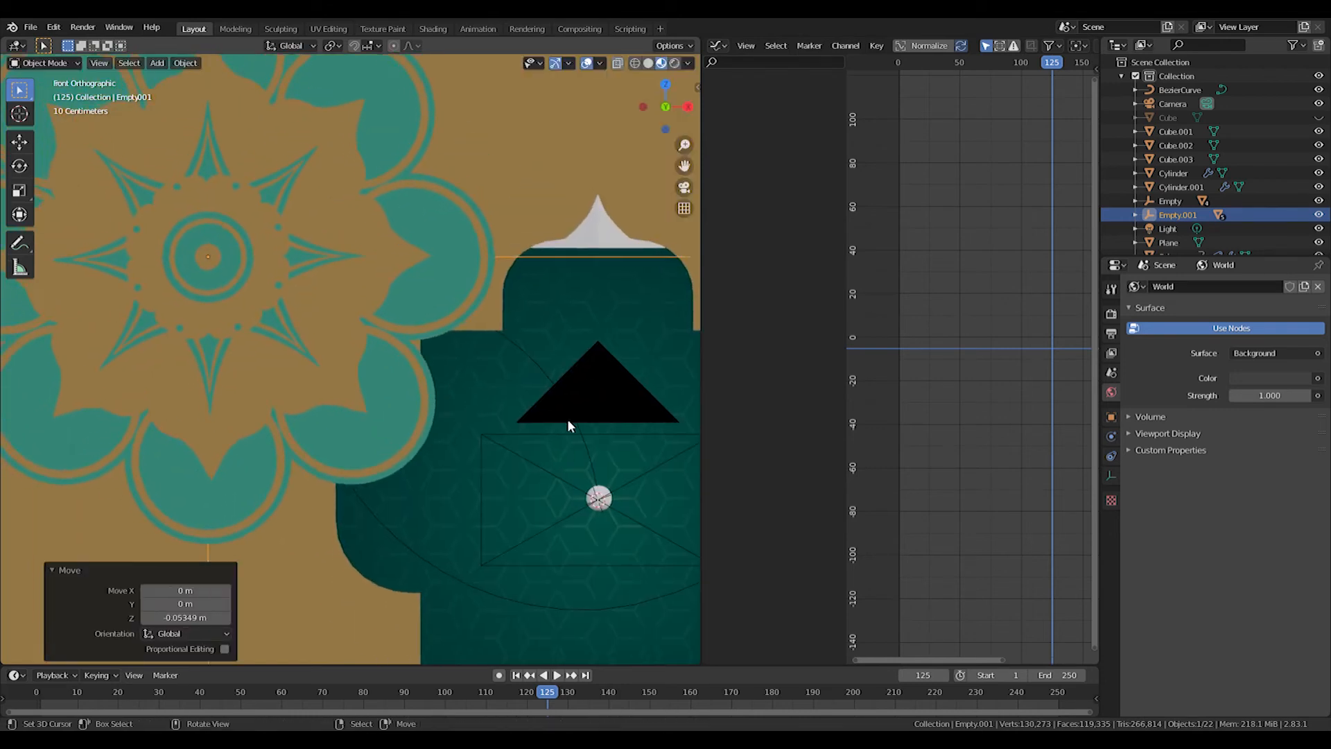
key(s)
click(492, 397)
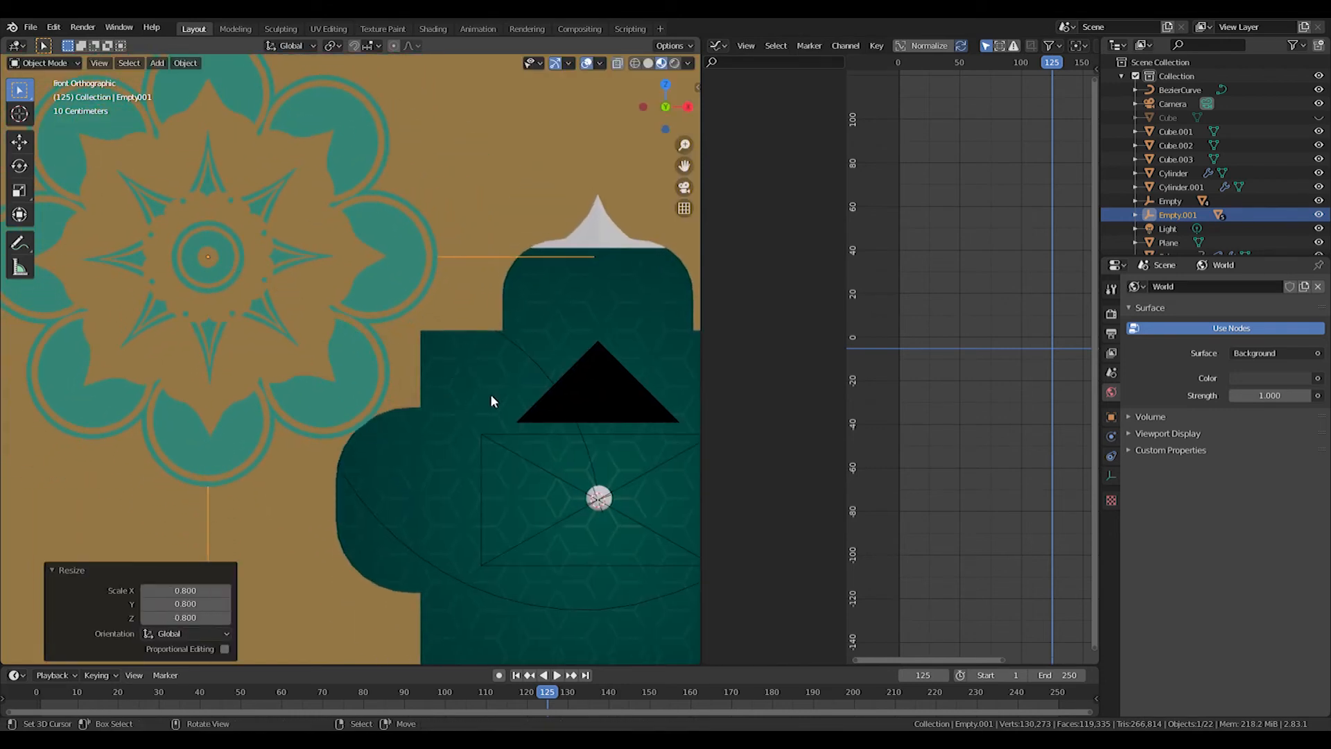
Shift the ornament about 0.48 m in X and 0.14 m in Z, and lower it about 0.17 m along Z
scroll(491, 401, down, 1)
key(g)
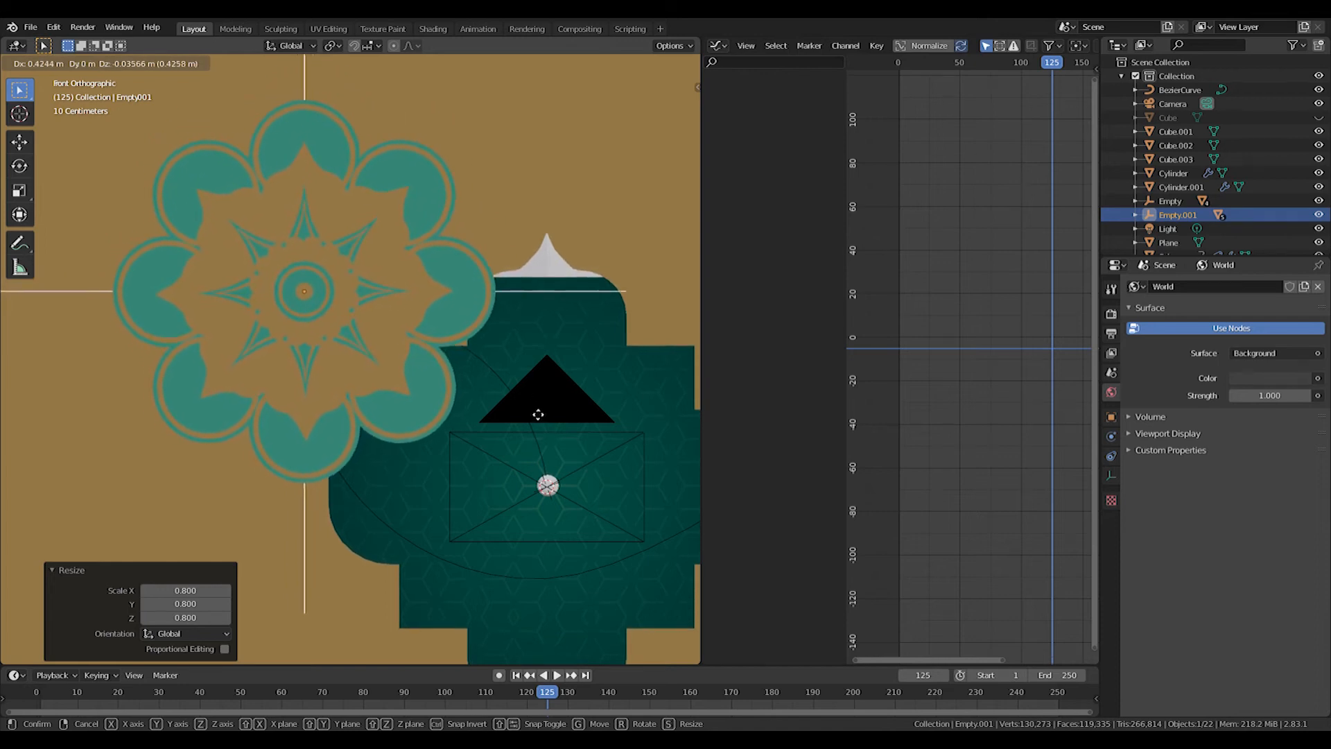
click(531, 369)
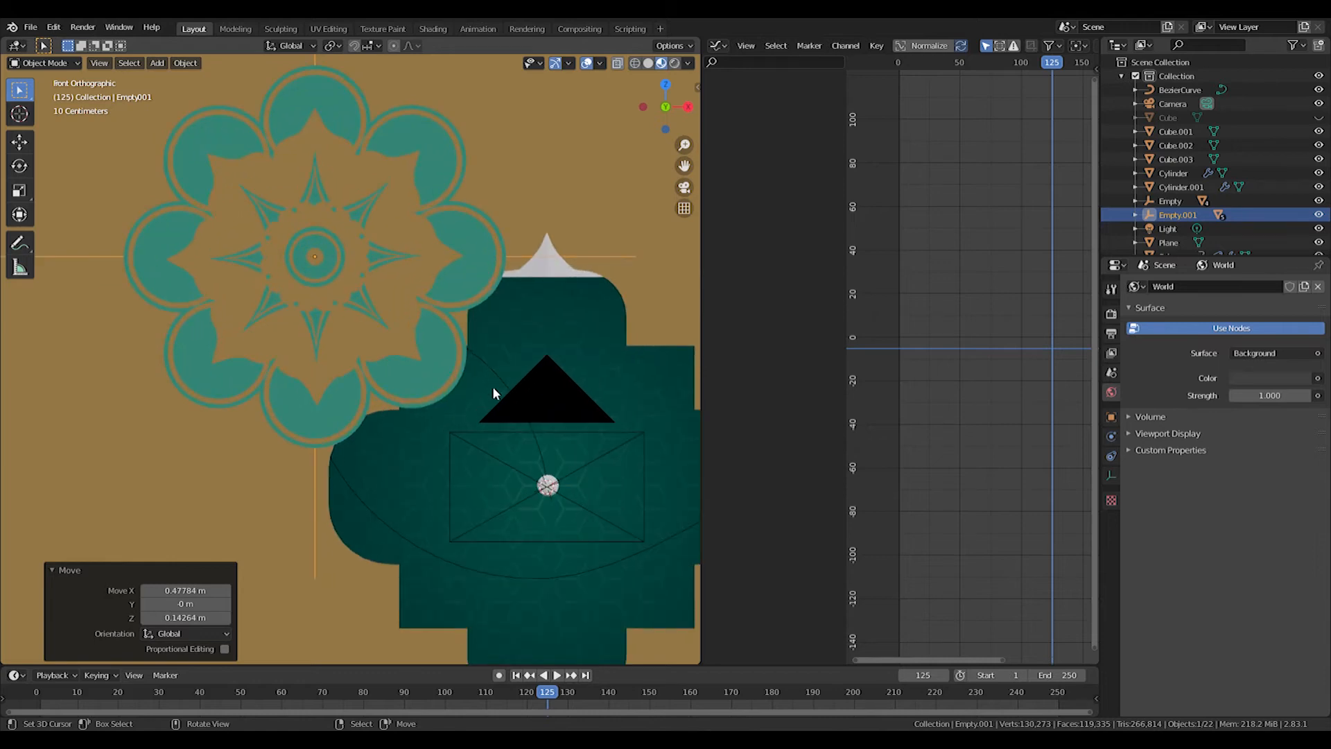
key(z)
click(483, 430)
scroll(418, 301, down, 1)
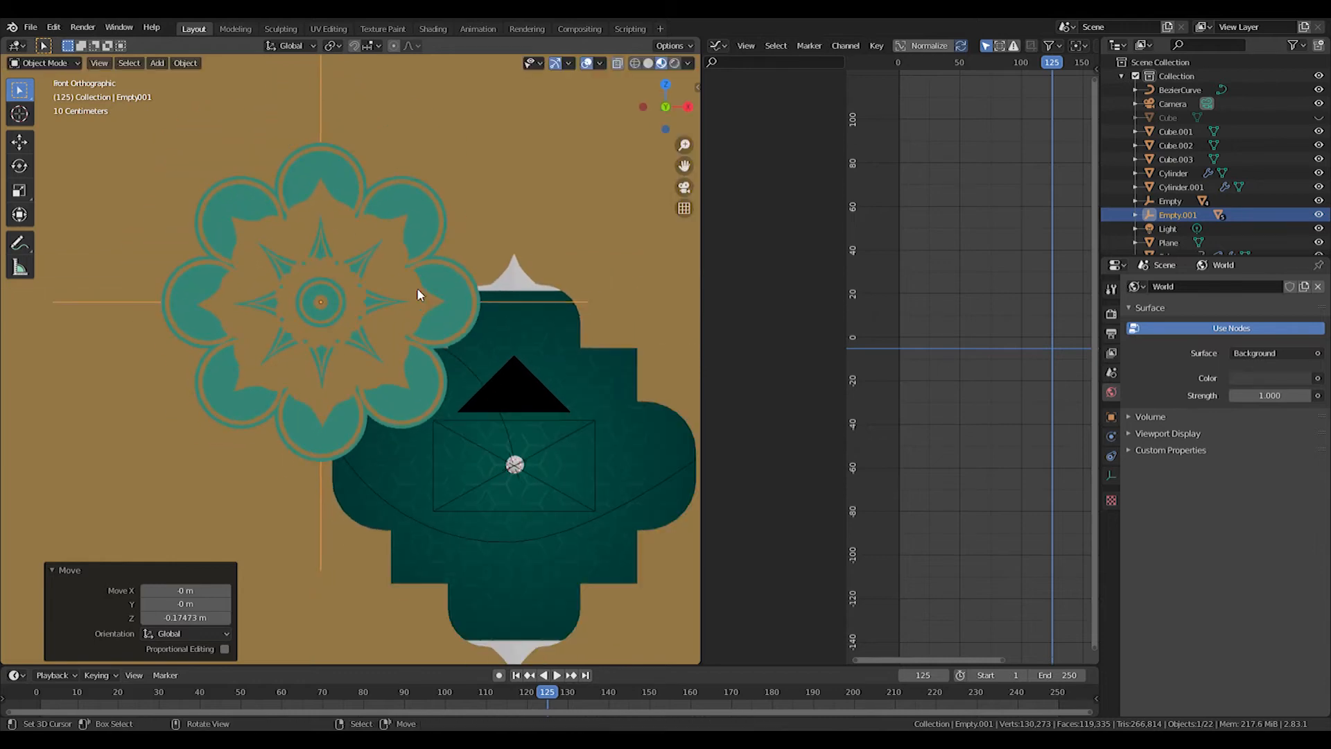
Insert a rotation keyframe on the ornament's empty at frame 125
key(space)
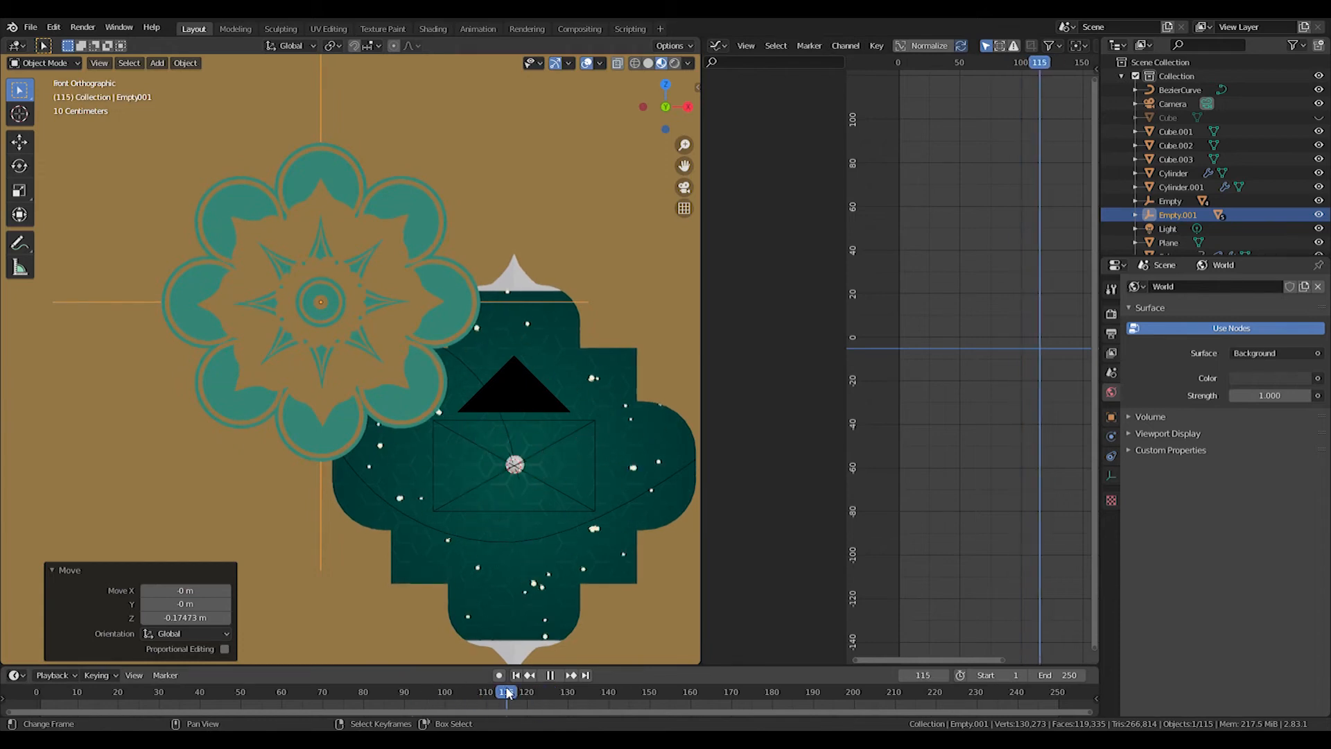
key(space)
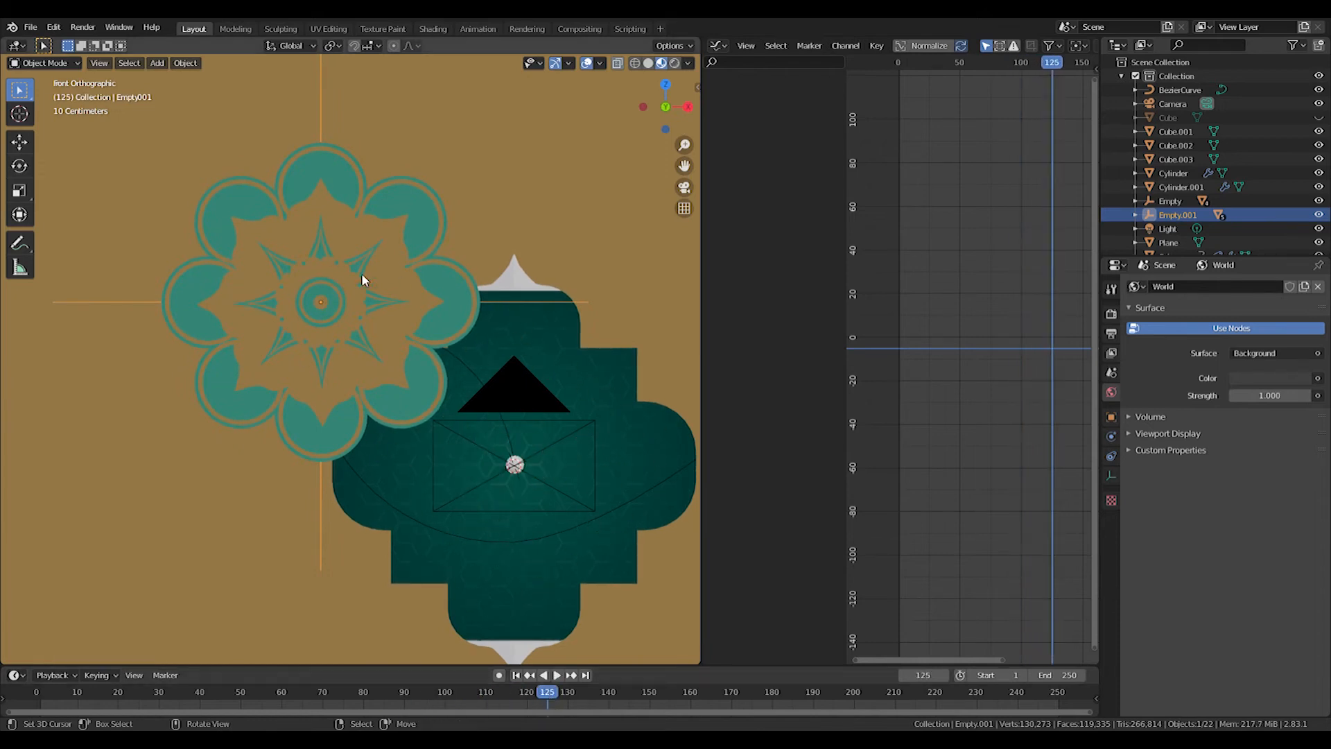
key(i)
click(307, 294)
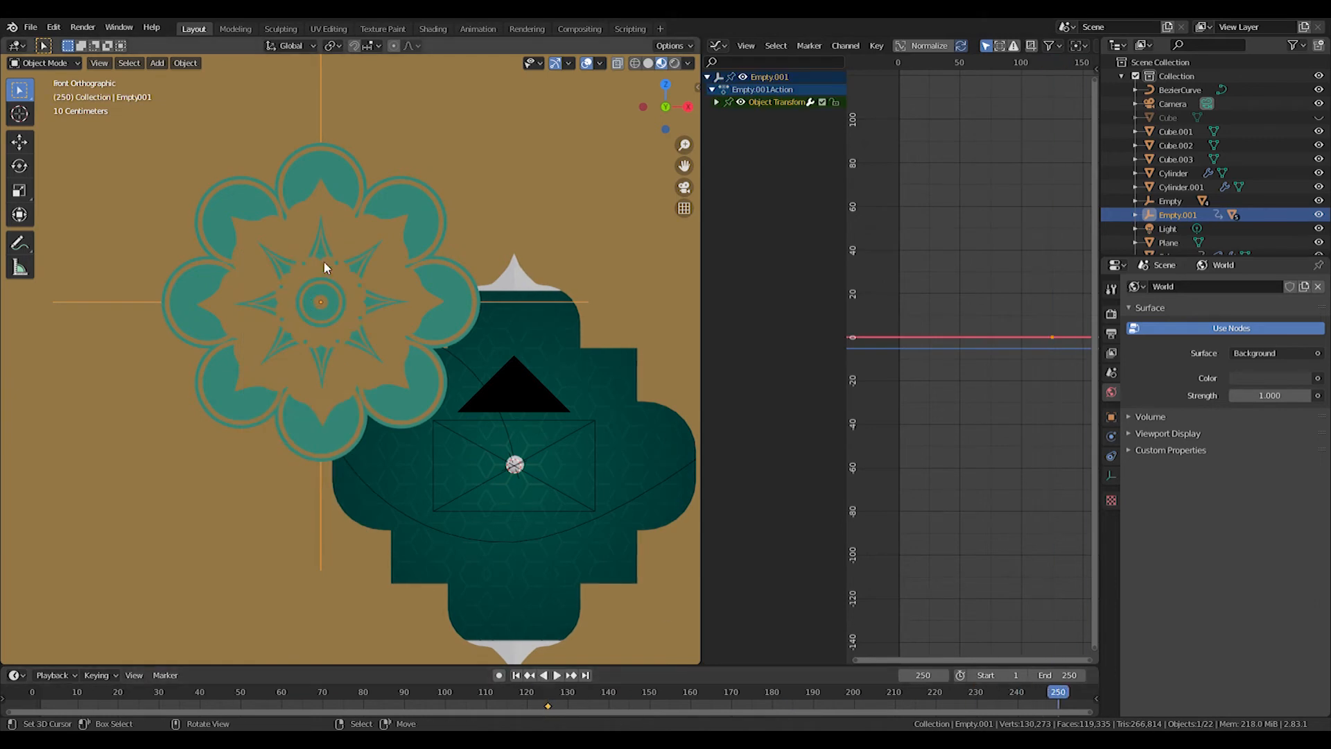
Set the empty's Y rotation to 360° at frame 250, keyframe it, and play back the spin
key(r)
key(Escape)
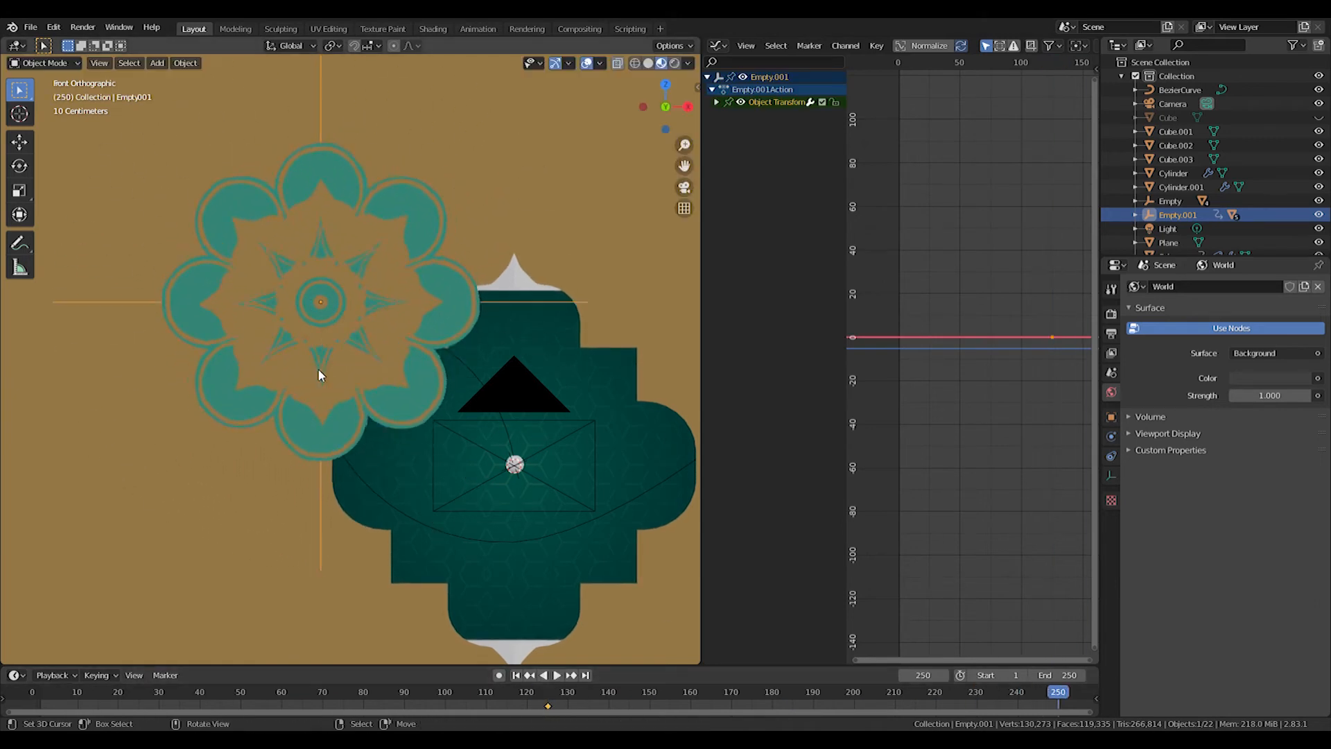
click(1111, 416)
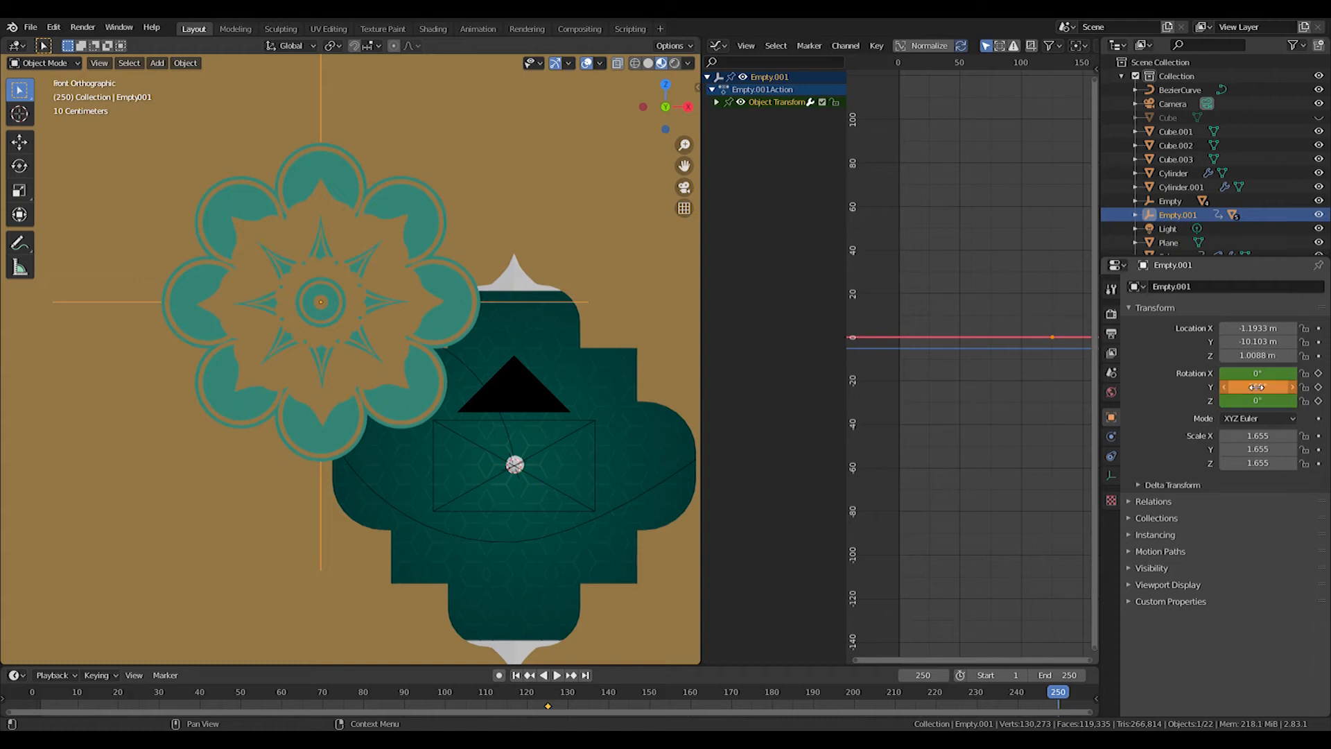
key(i)
click(485, 693)
key(space)
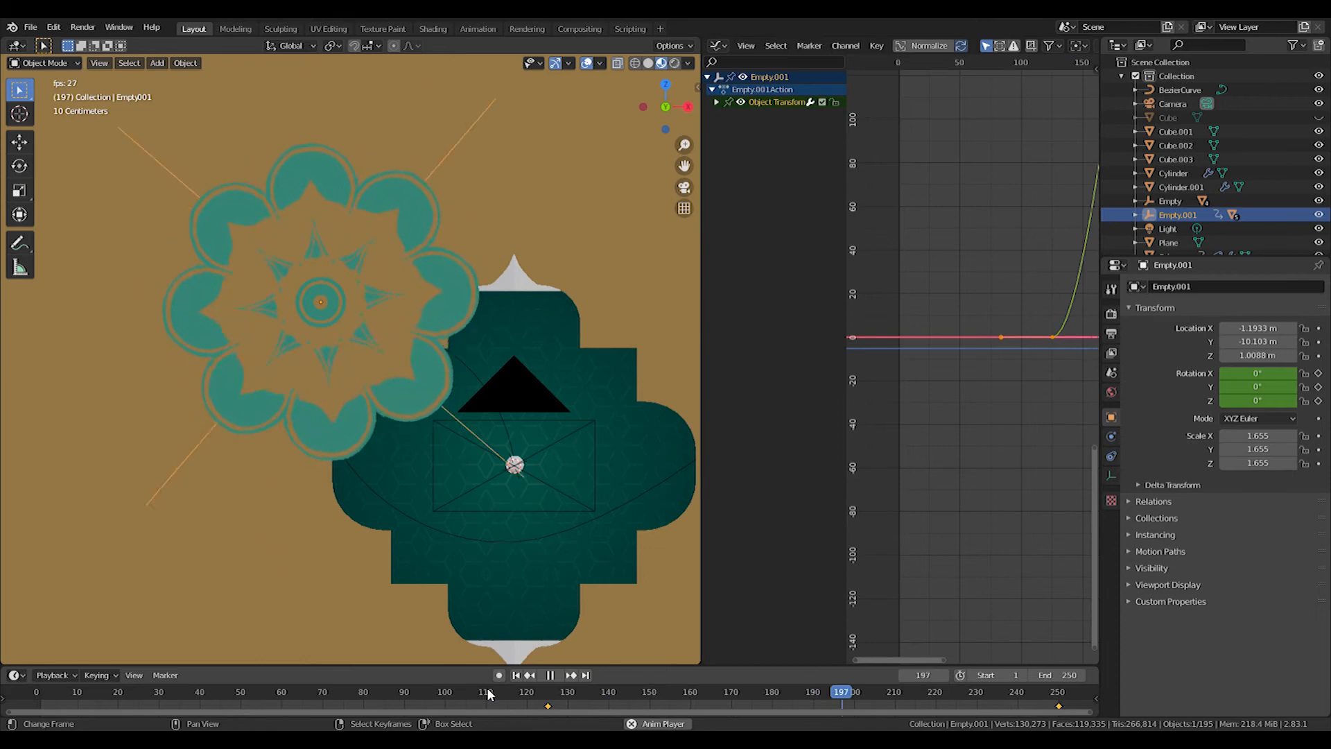
key(space)
Try scaling the rotation curve's keyframes along the time axis
middle_drag(969, 372, 848, 439)
scroll(992, 261, down, 12)
middle_drag(991, 261, 950, 426)
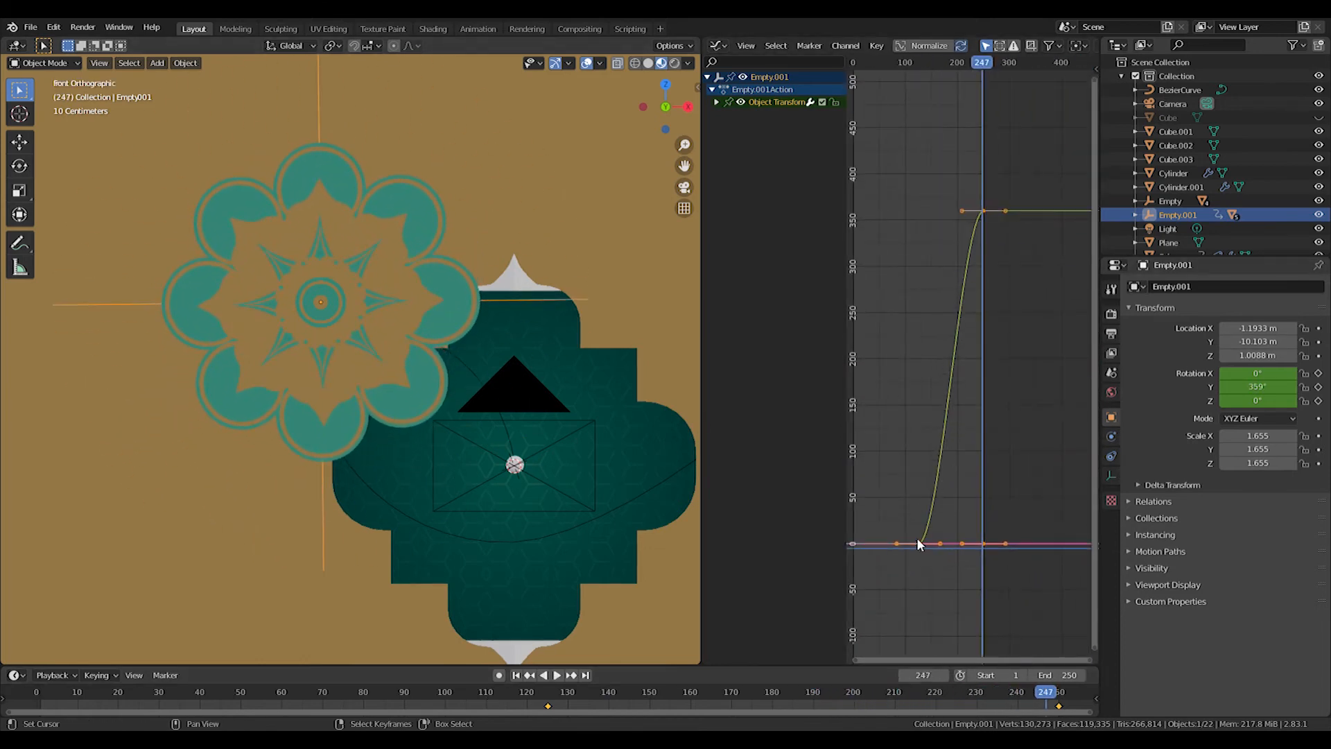
drag(932, 553, 933, 551)
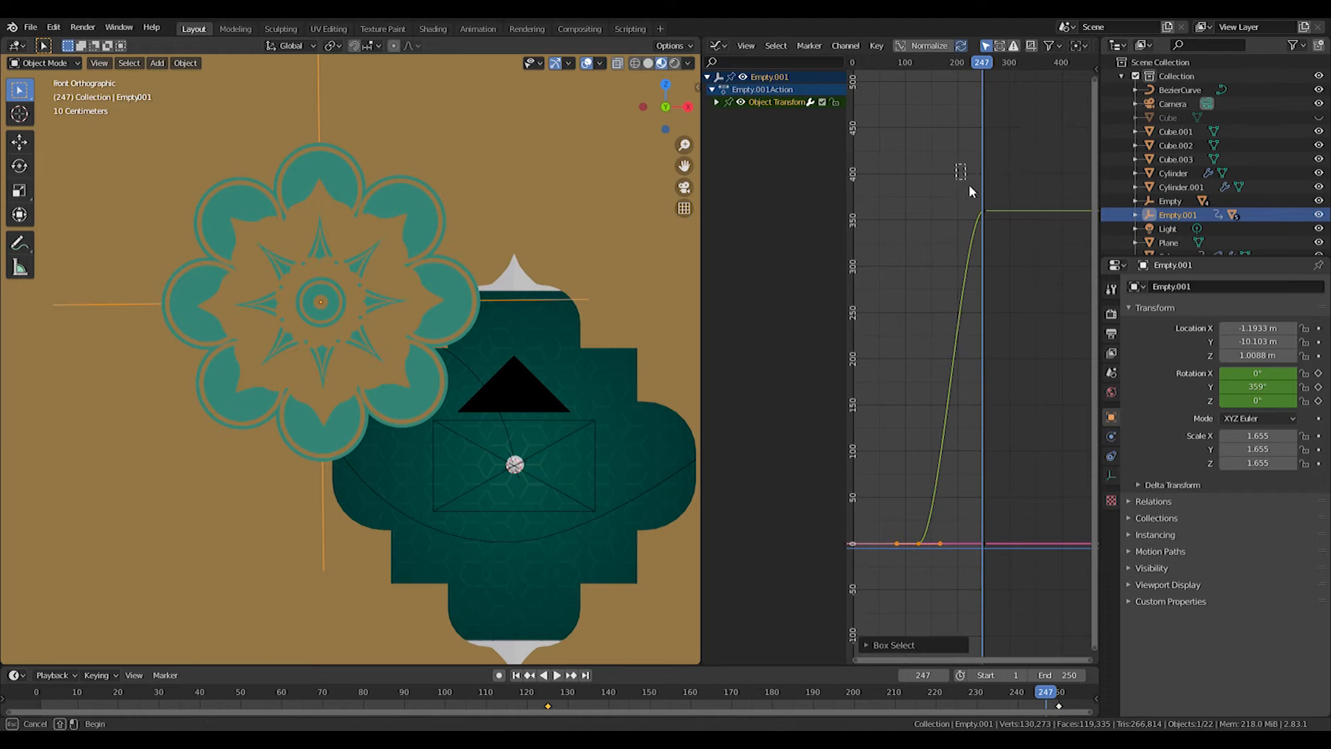
key(s)
key(x)
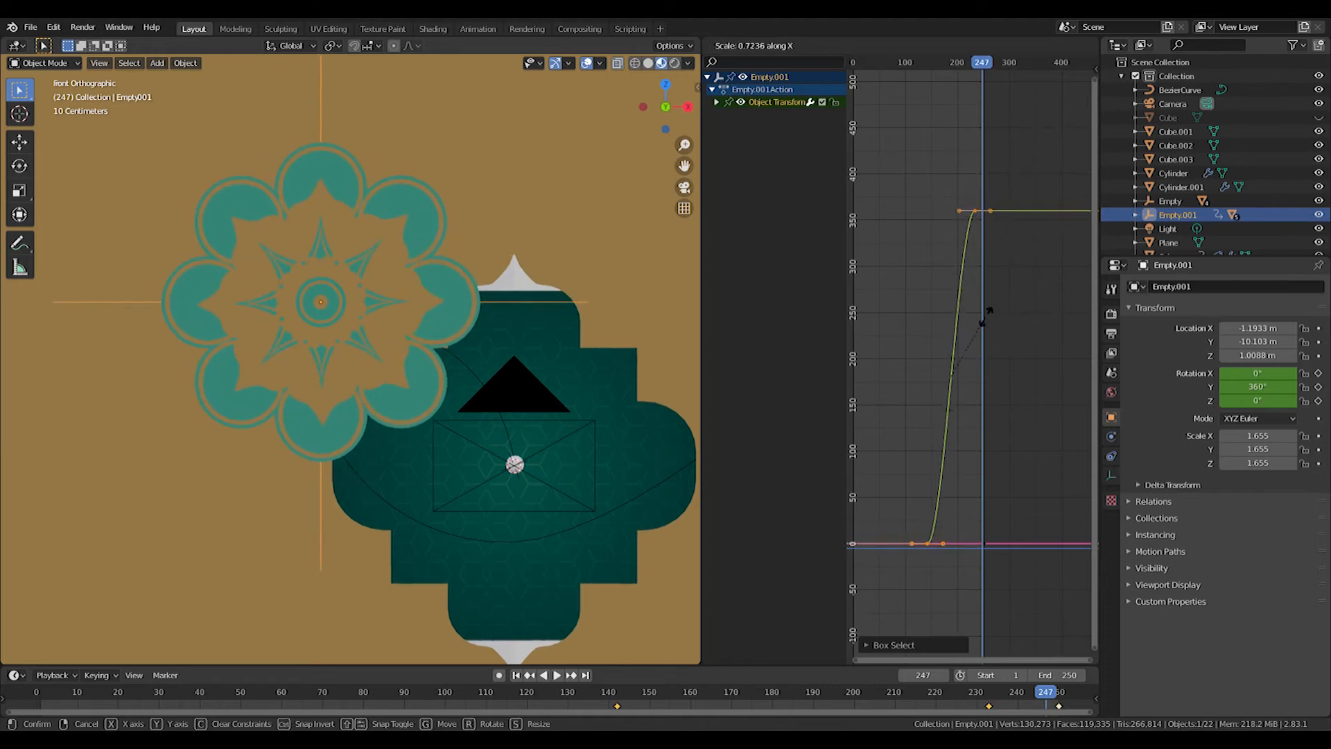
click(1018, 314)
Shrink the handles at both ends of the Y rotation curve for a constant spin, and play back the animation
key(a)
key(s)
click(997, 237)
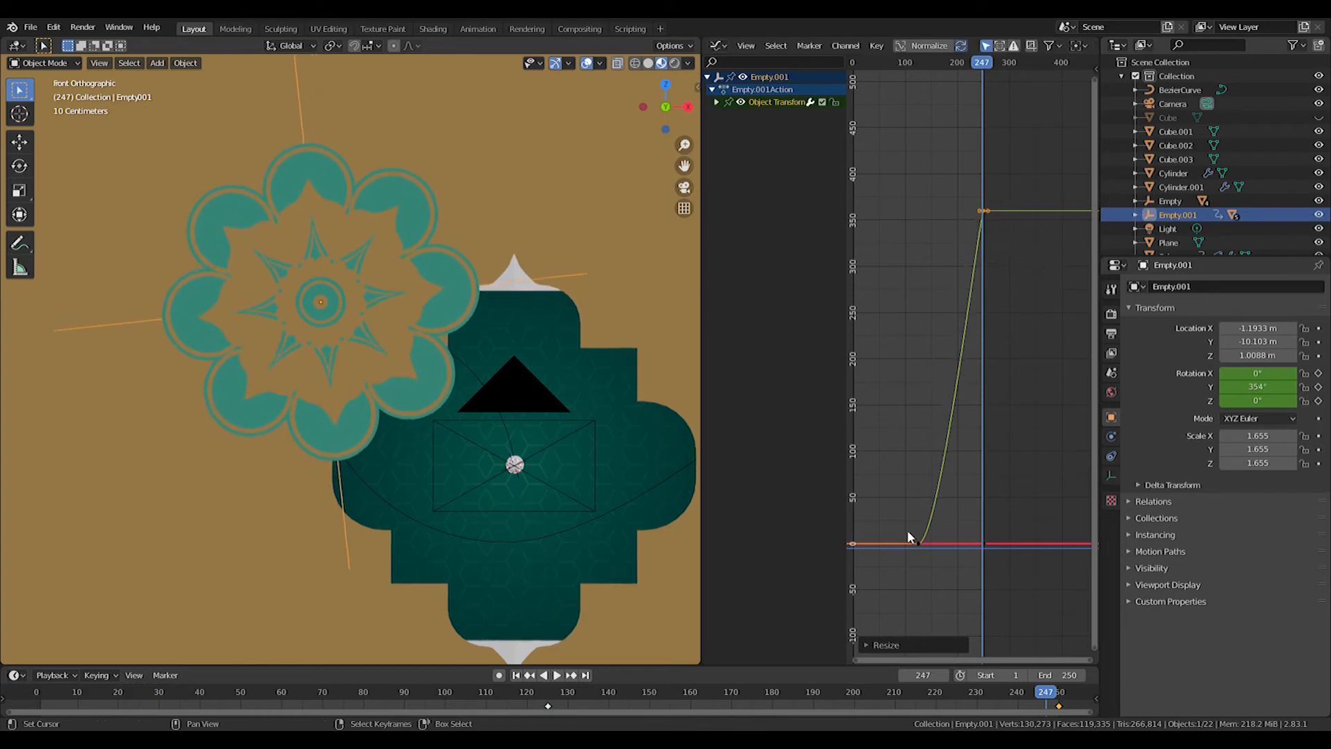
drag(905, 532, 943, 558)
key(s)
click(929, 555)
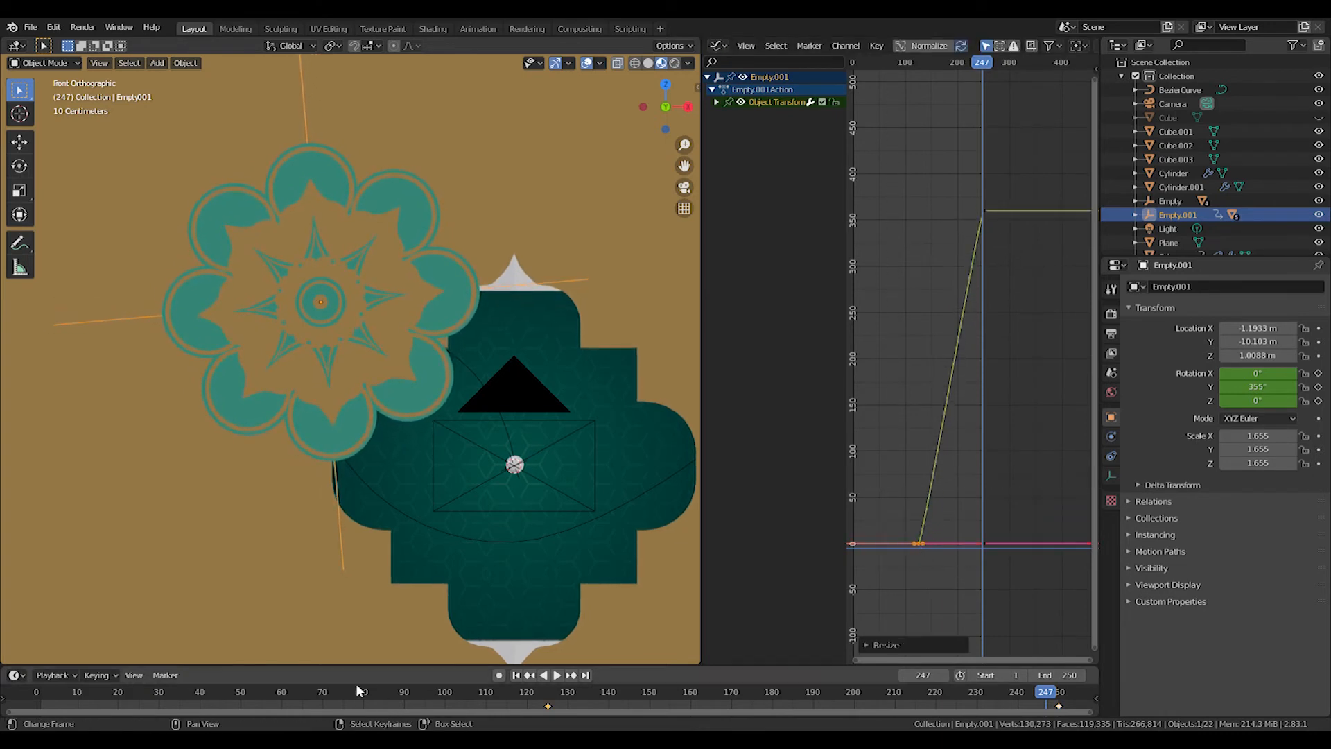
click(516, 691)
key(space)
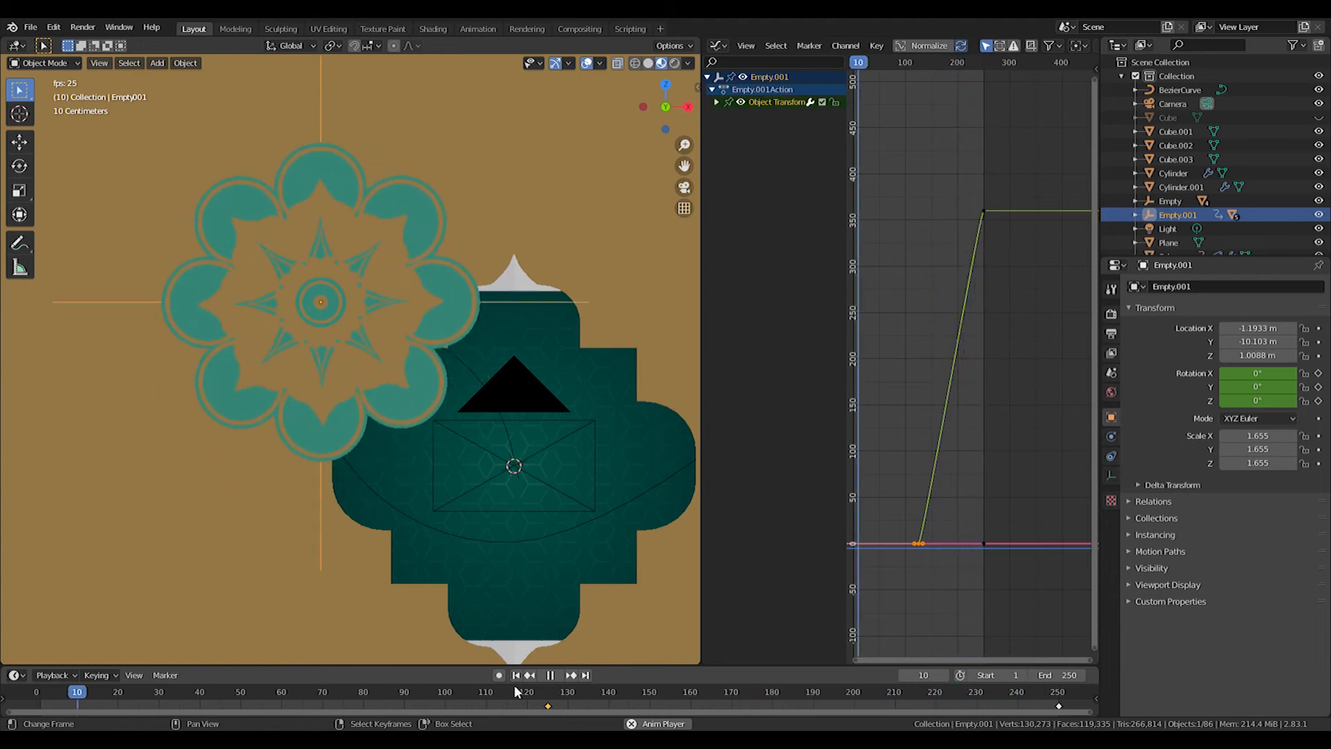
key(Escape)
Move the ornament's empty about 2.43 m along the Y axis, back toward the frame wall
middle_drag(505, 408, 425, 456)
key(g)
key(y)
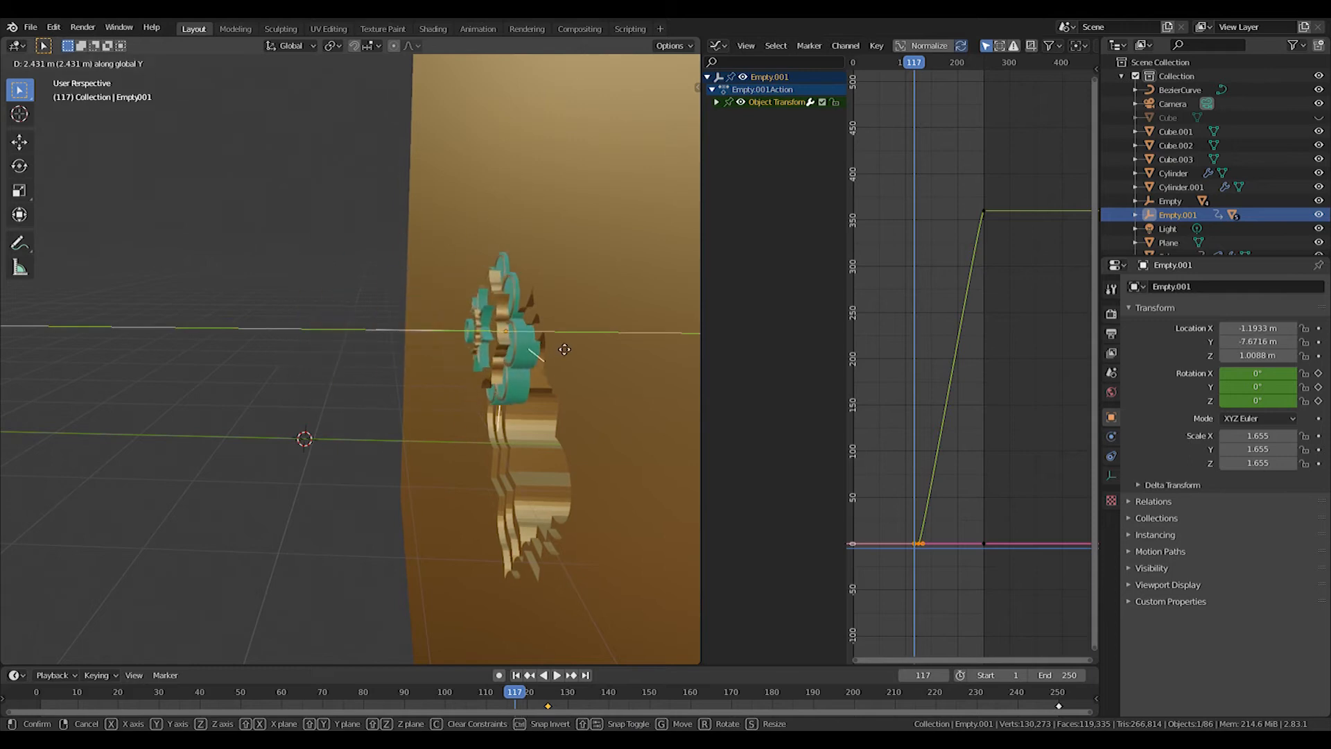
click(547, 347)
Add another Plain Axes empty at the 3D cursor and move it about 2.74 m along Y to the frame opening
middle_drag(548, 346, 645, 324)
scroll(445, 383, up, 4)
middle_drag(446, 383, 381, 530)
key(shift+a)
mouse_move(374, 531)
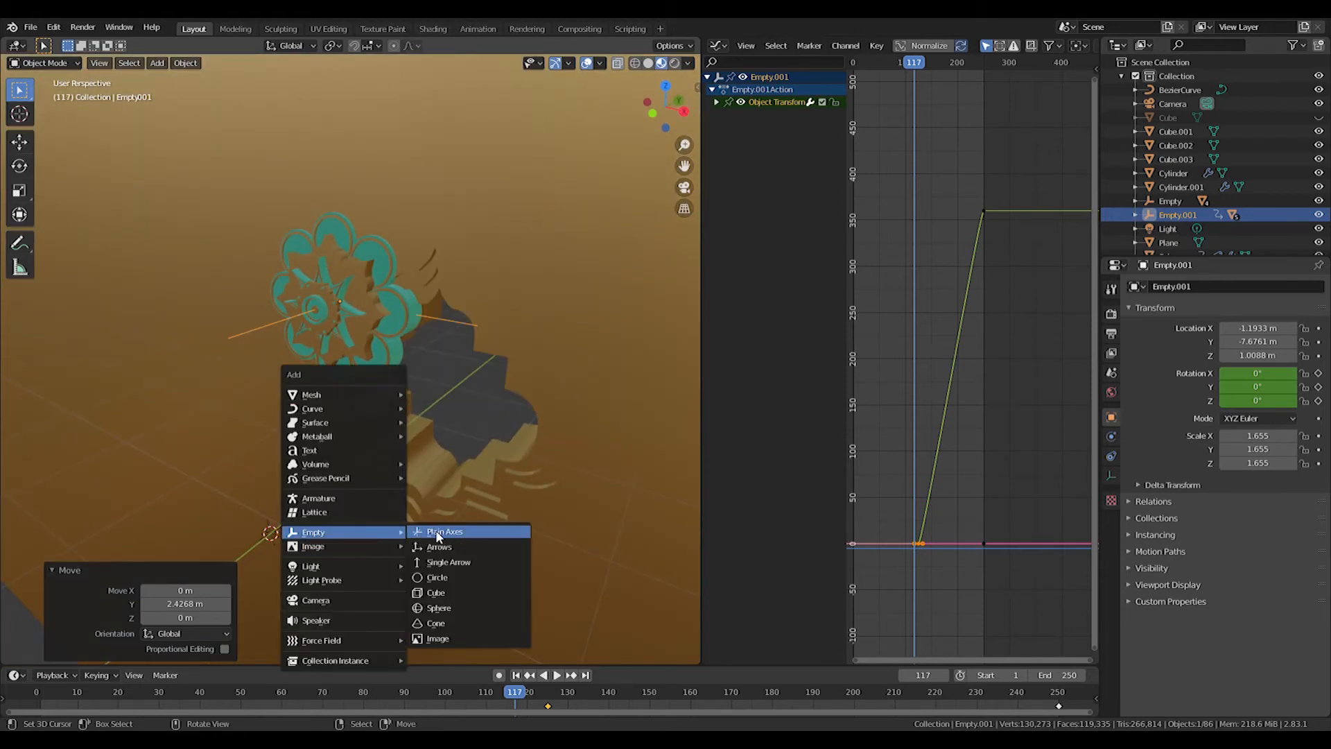
click(435, 531)
middle_drag(506, 523, 435, 479)
key(g)
key(y)
click(3, 407)
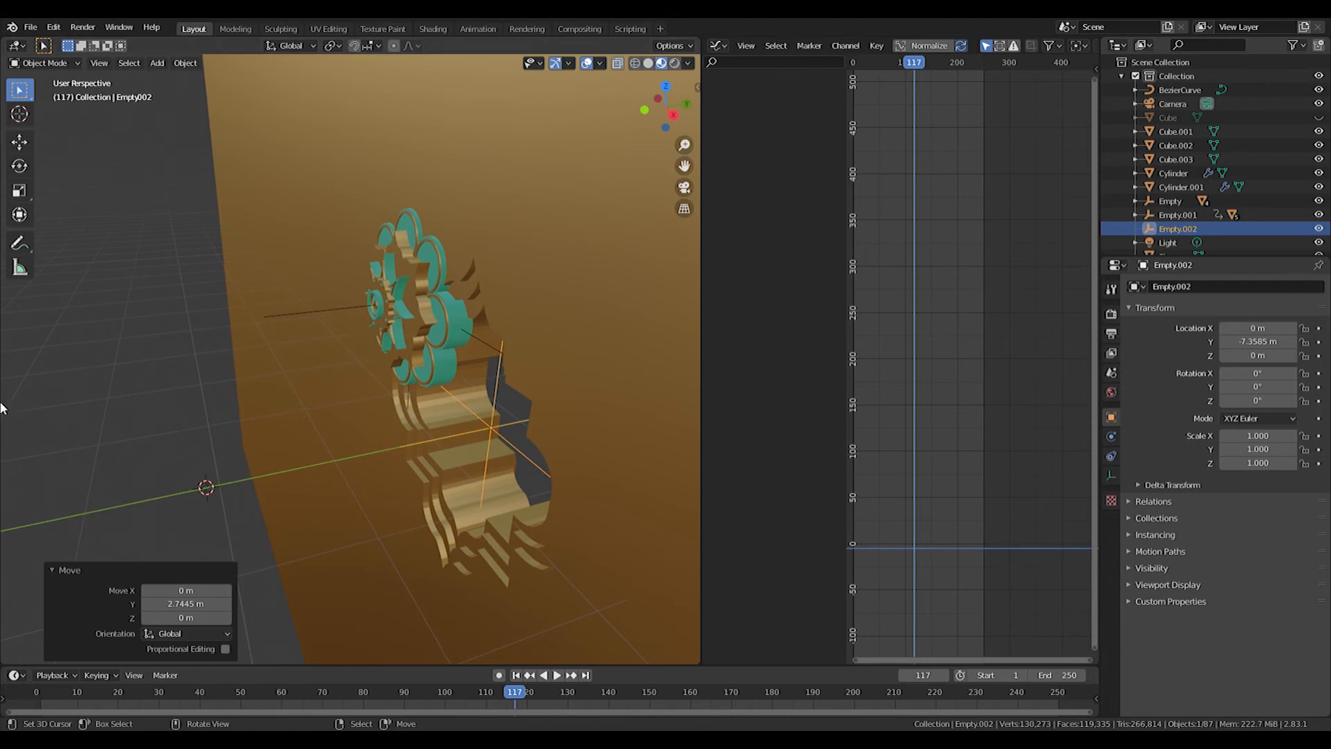
Duplicate the frame wall layer Cube.001 in place
middle_drag(177, 381, 330, 356)
middle_drag(423, 444, 448, 464)
scroll(486, 492, up, 2)
scroll(525, 506, down, 2)
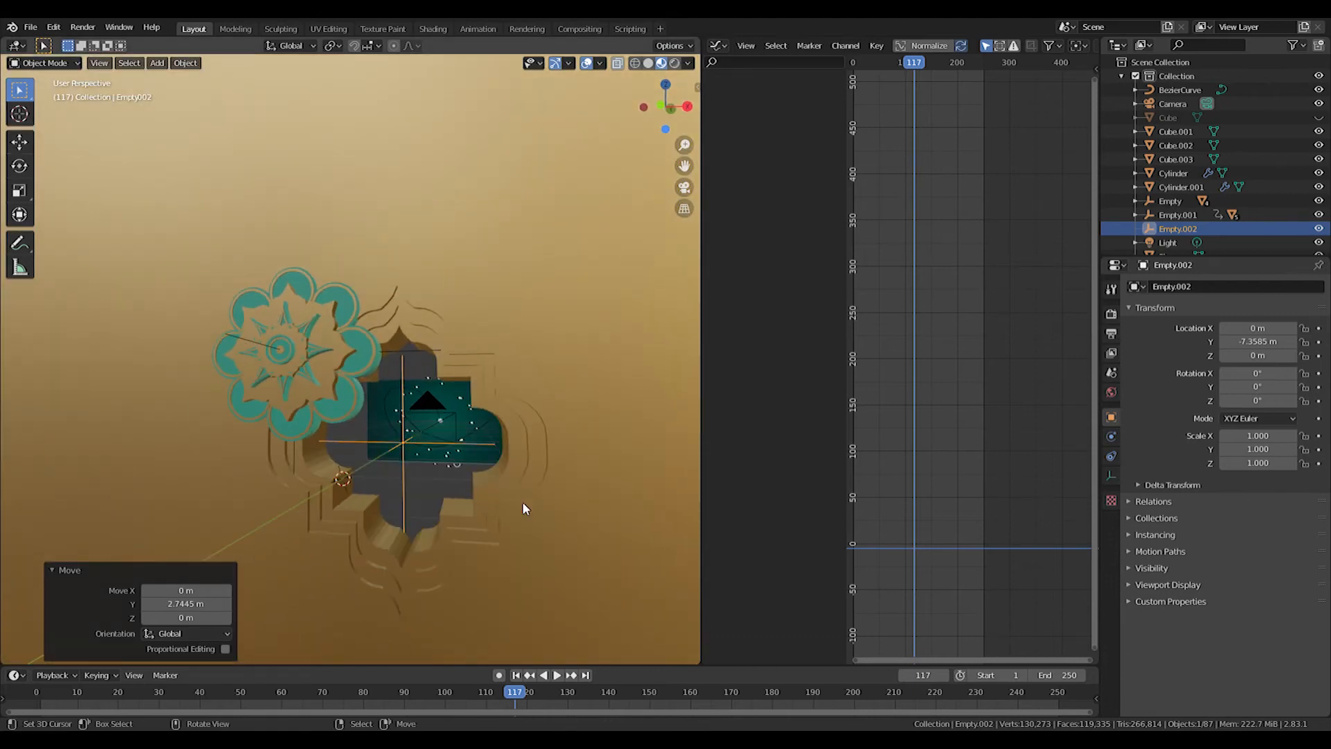
right_click(563, 471)
mouse_move(496, 526)
middle_down()
mouse_move(520, 491)
mouse_move(493, 534)
middle_up()
scroll(493, 533, down, 3)
key(g)
right_click(527, 497)
scroll(424, 405, up, 2)
scroll(424, 302, down, 8)
scroll(431, 403, up, 3)
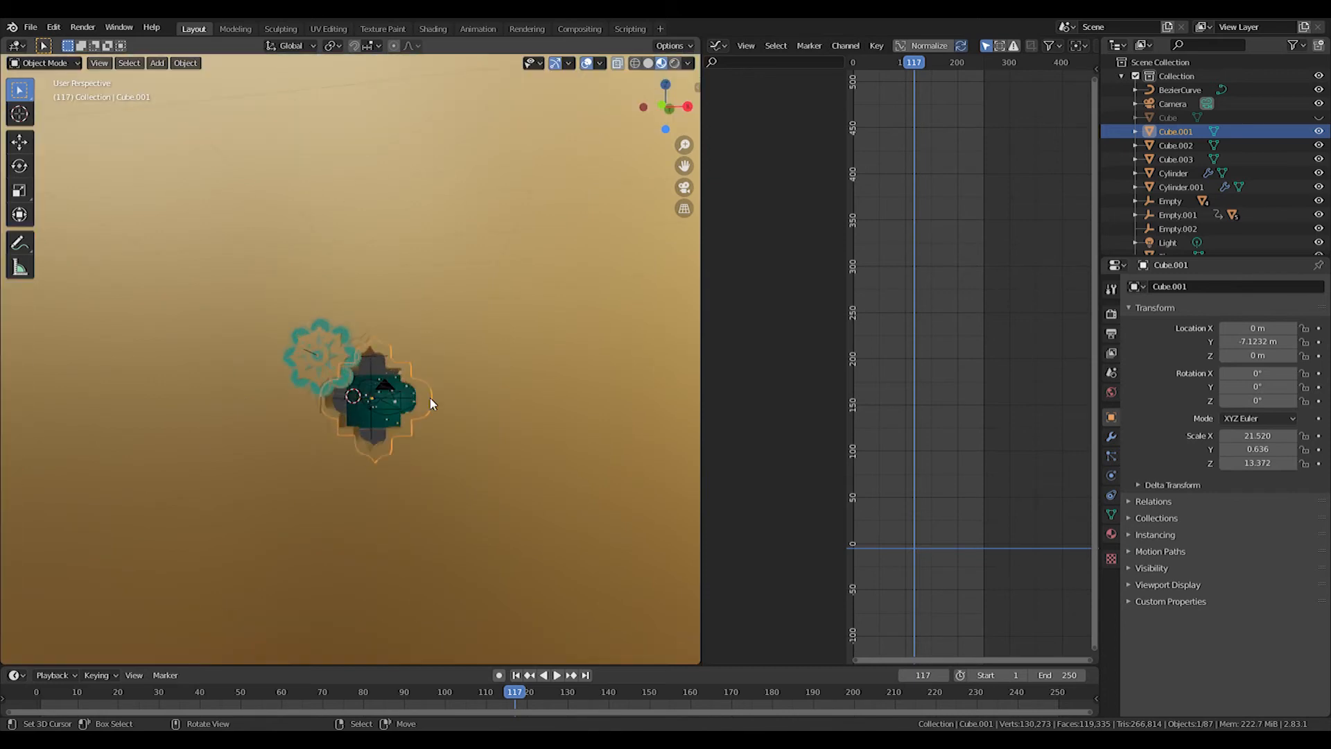
key(shift+d)
right_click(493, 378)
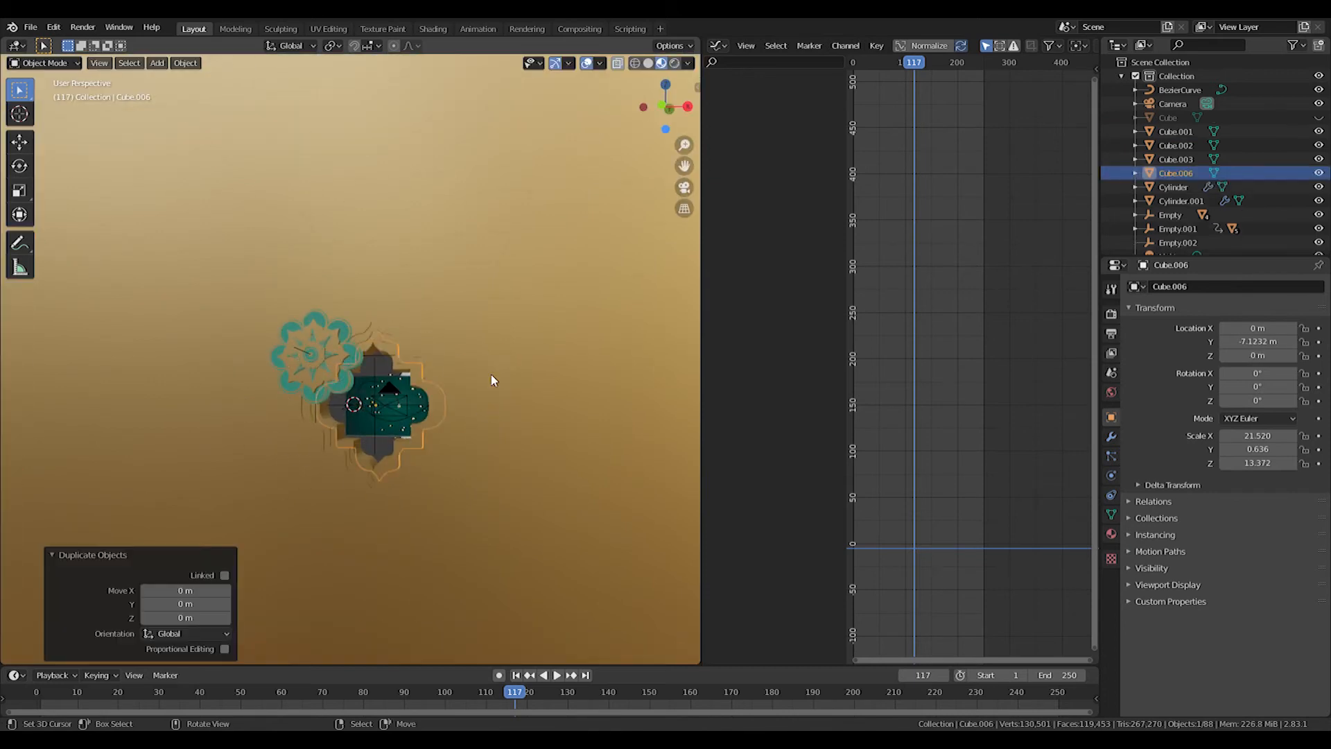
Show the outliner's viewport and render visibility toggles and disable the frame copy Cube.006 in renders
scroll(478, 399, up, 2)
click(1302, 45)
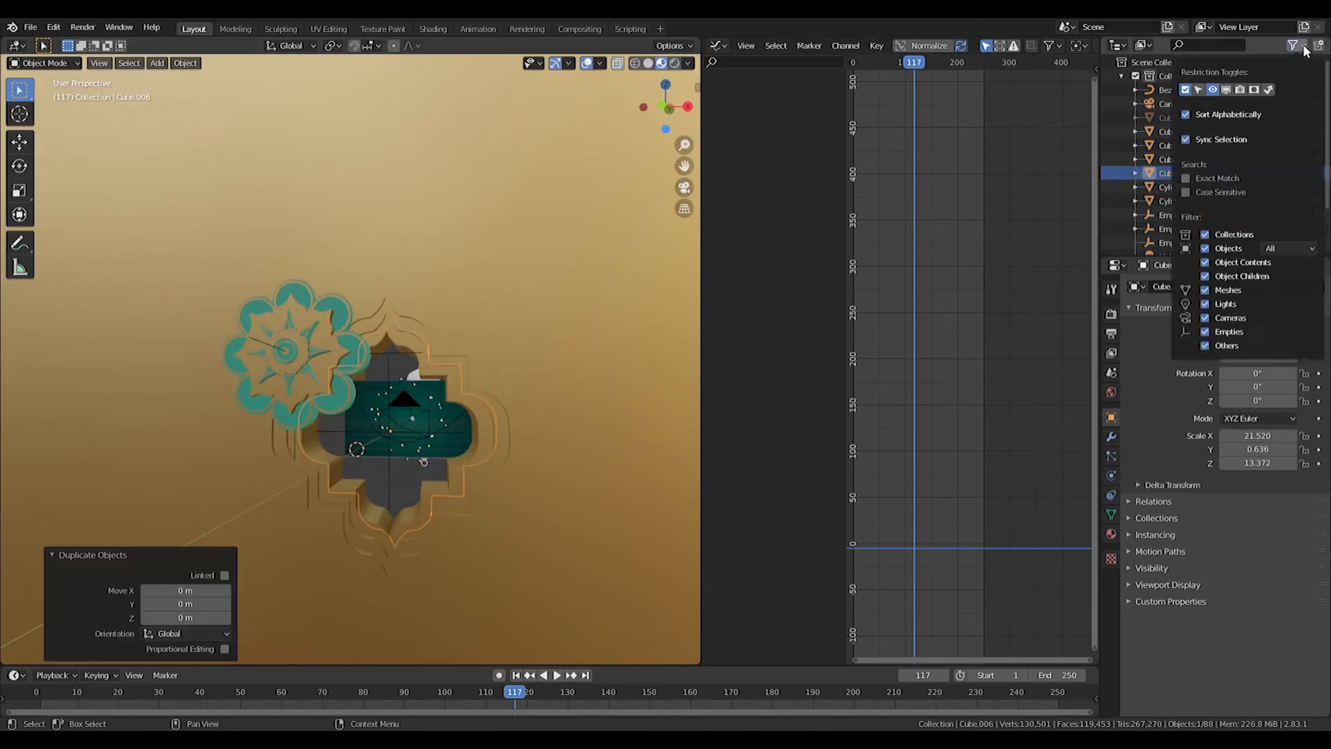
click(1240, 90)
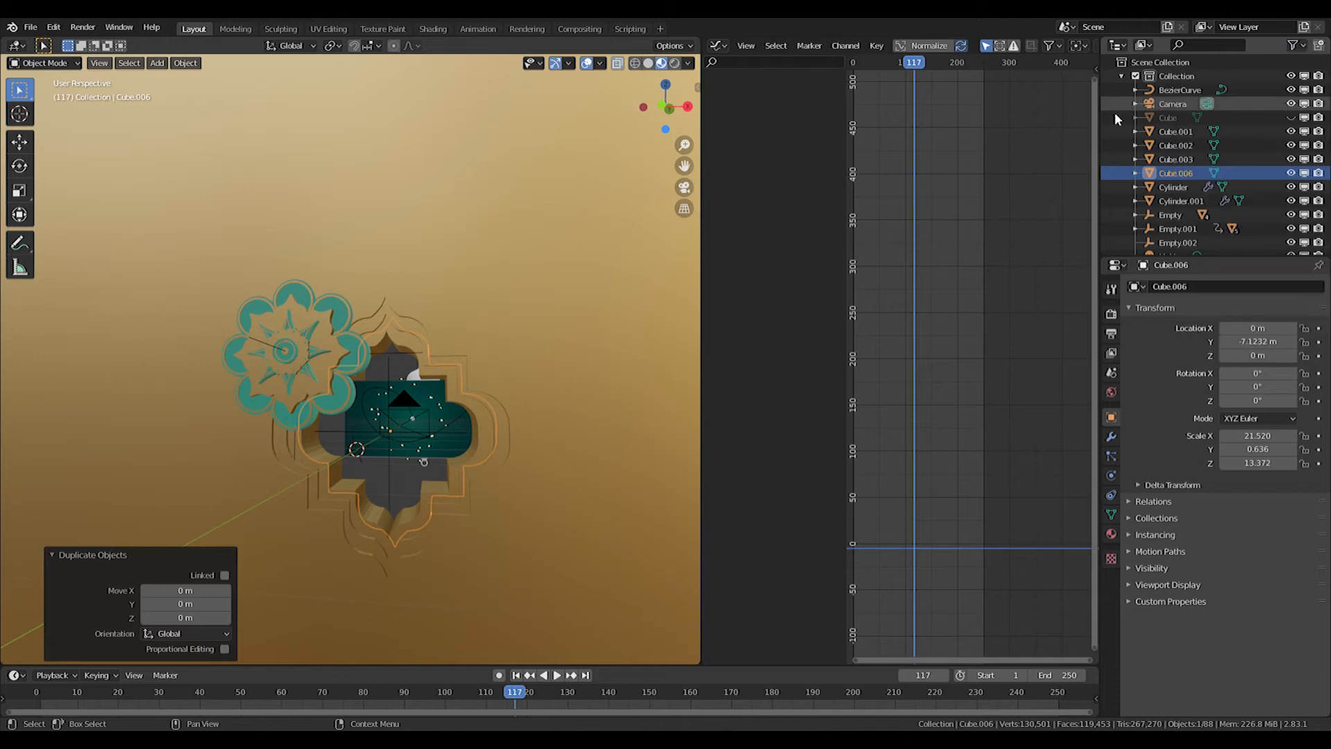
click(1308, 174)
click(1317, 174)
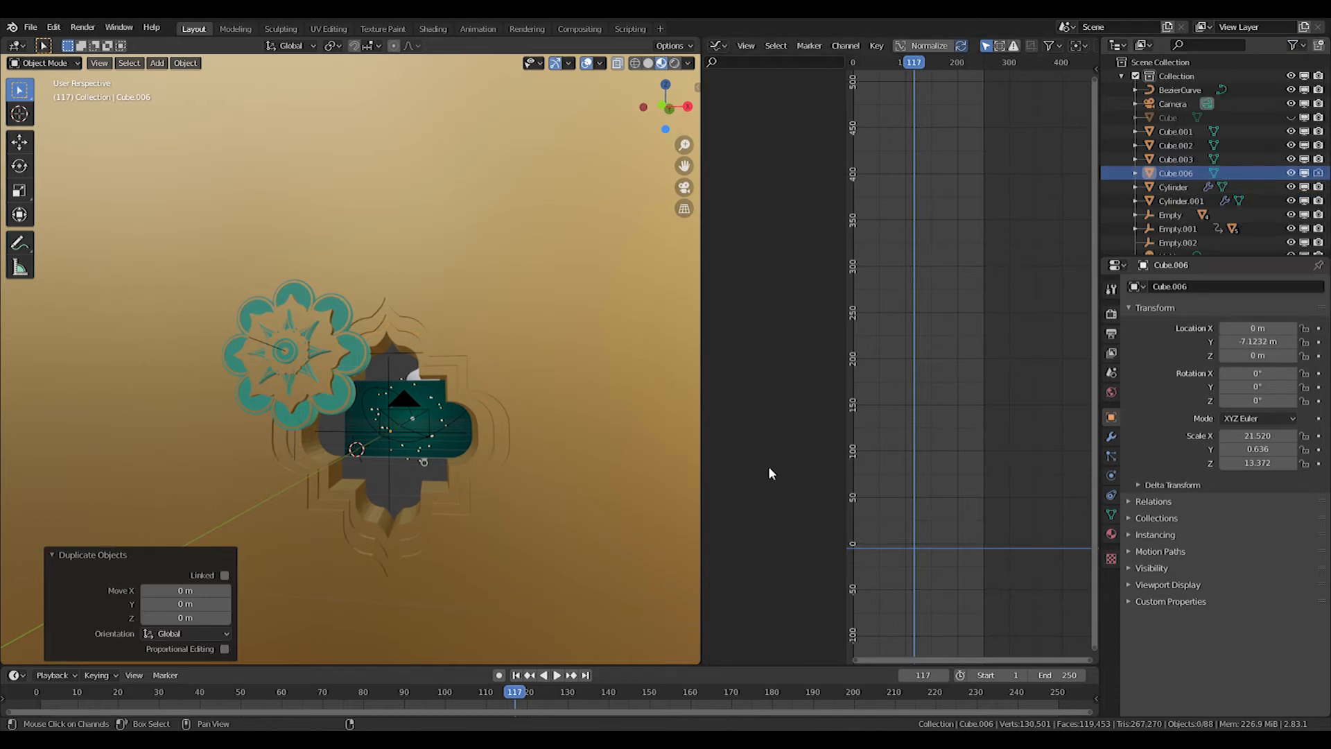
Select all five pieces of the flower ornament and join them into one object
scroll(347, 317, up, 2)
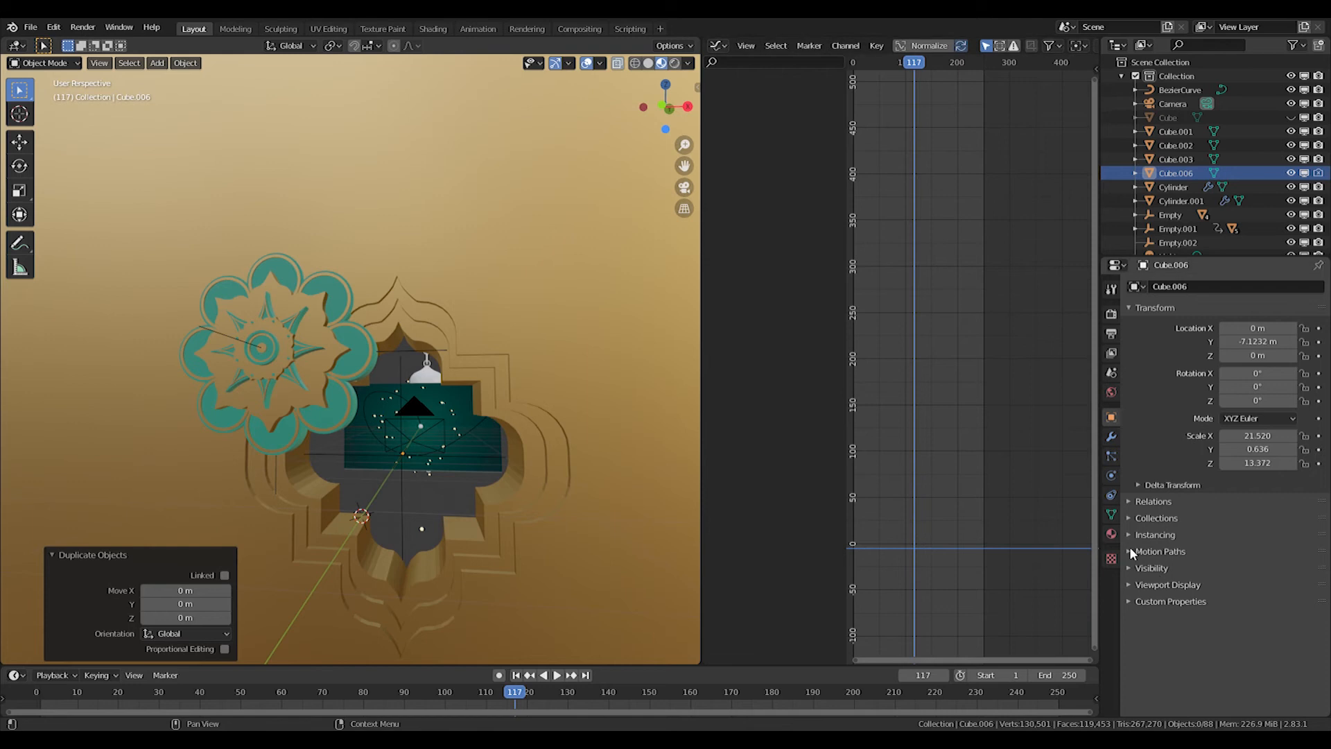
click(1112, 436)
click(1179, 286)
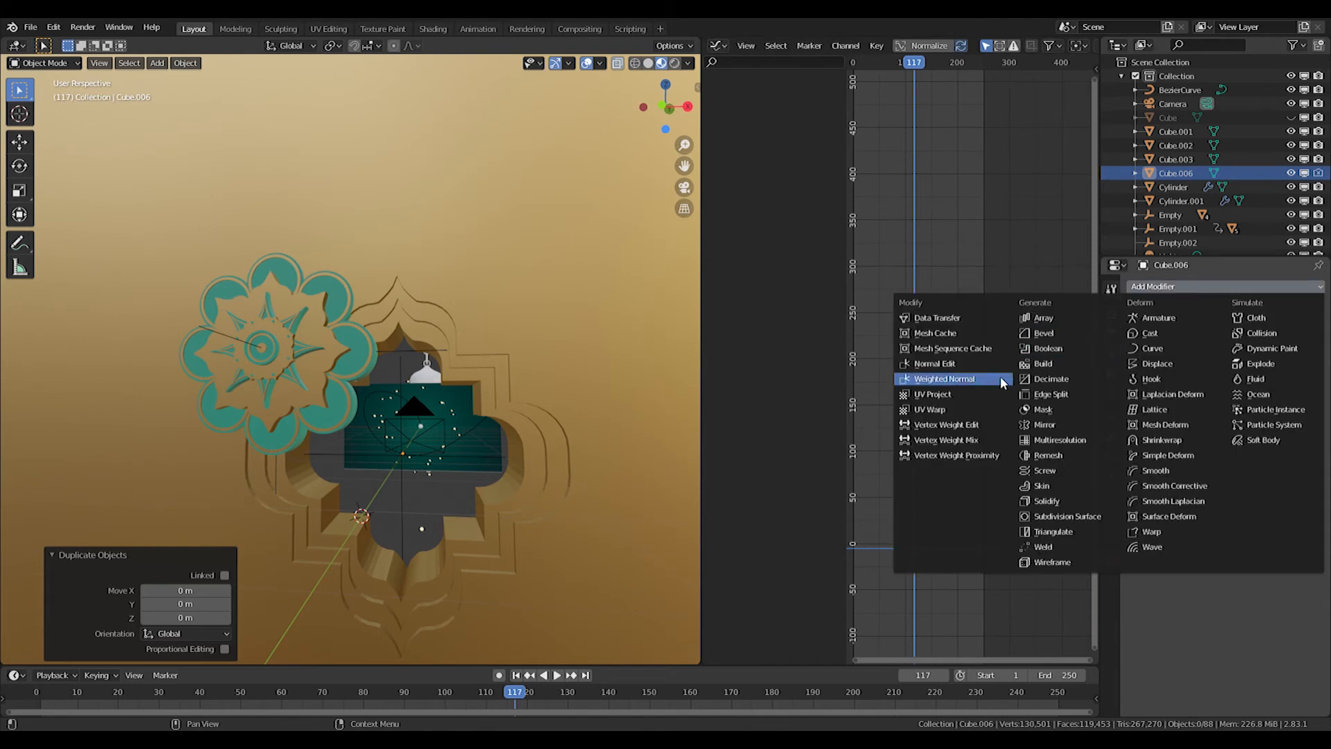
click(304, 356)
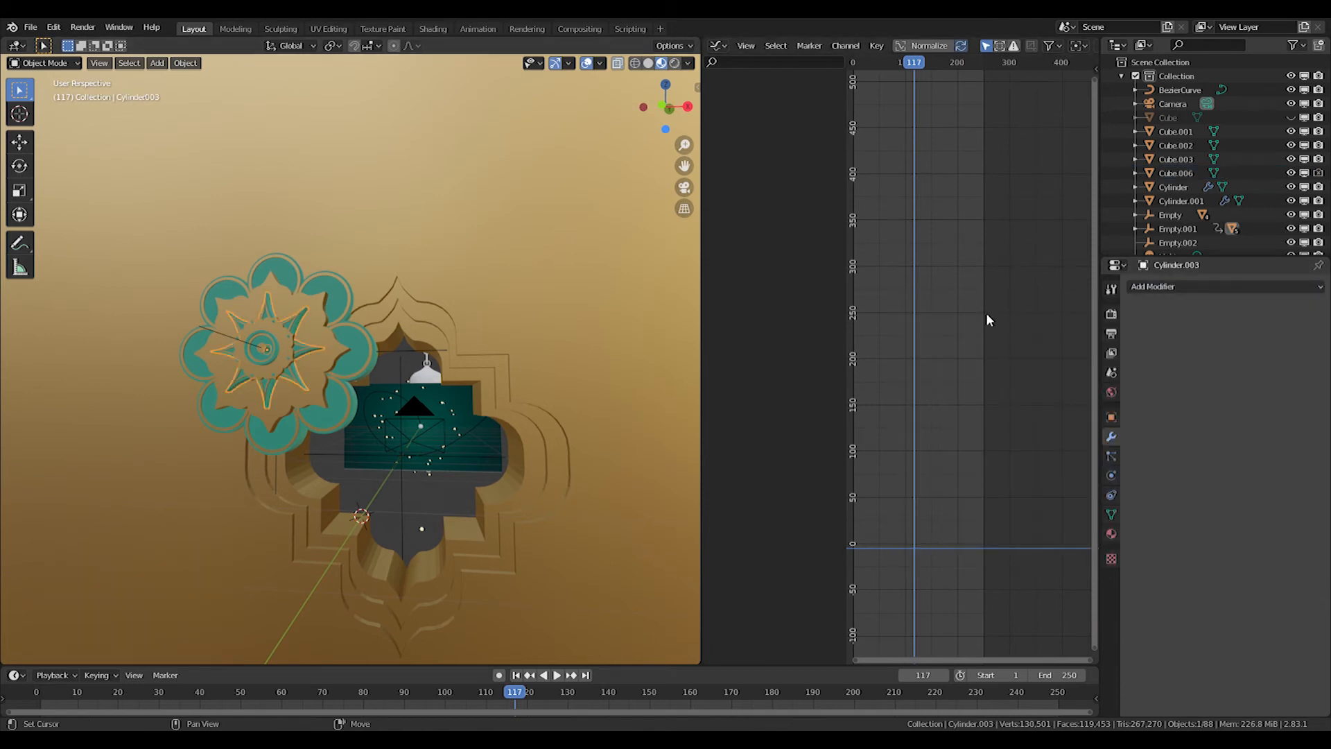
click(1178, 287)
click(325, 348)
scroll(324, 348, up, 2)
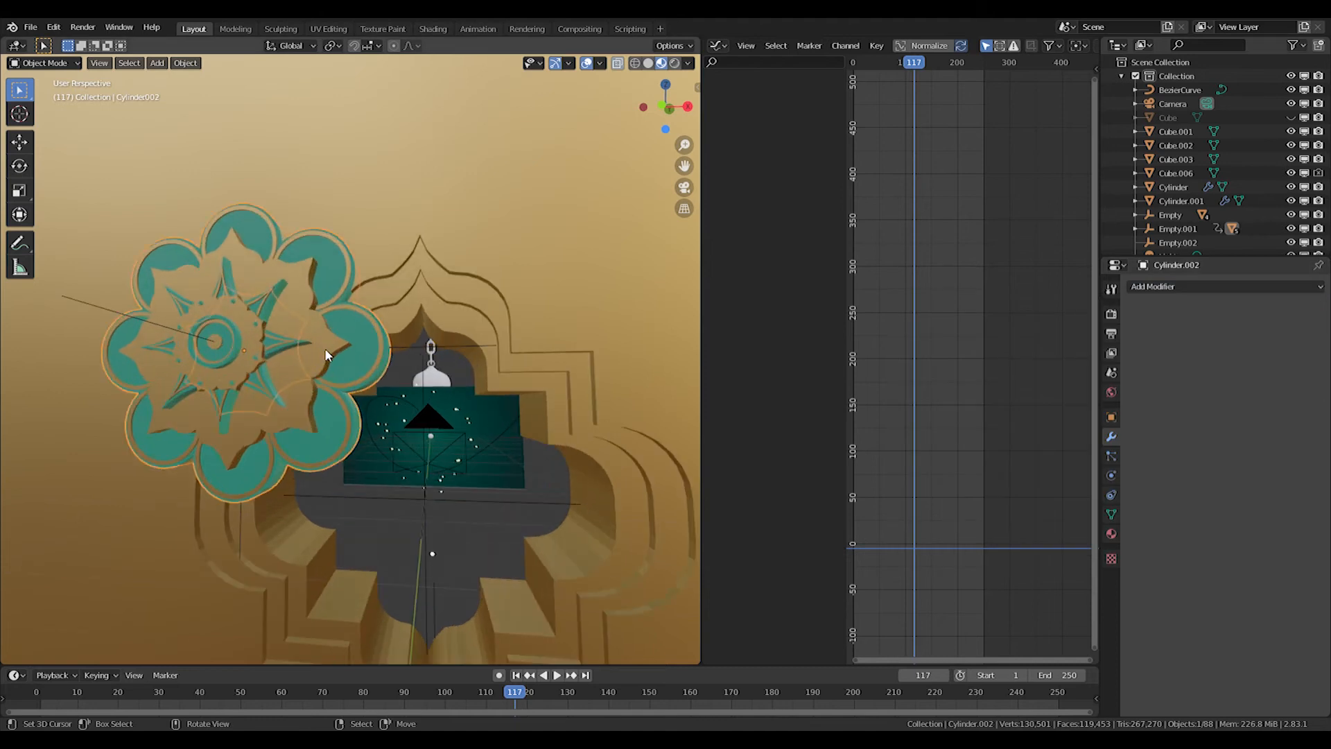
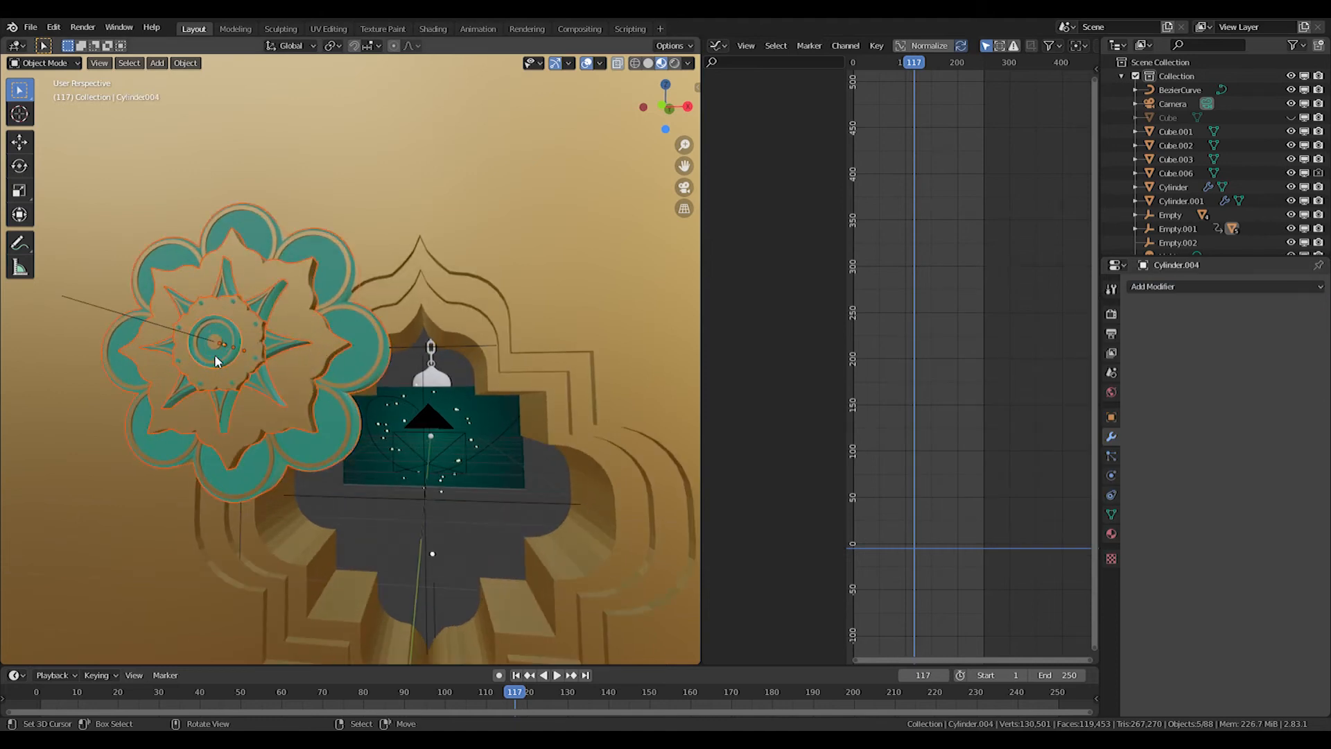
Add a Boolean modifier to the joined ornament, set to Intersect with the frame copy Cube.006
click(1144, 287)
click(1047, 348)
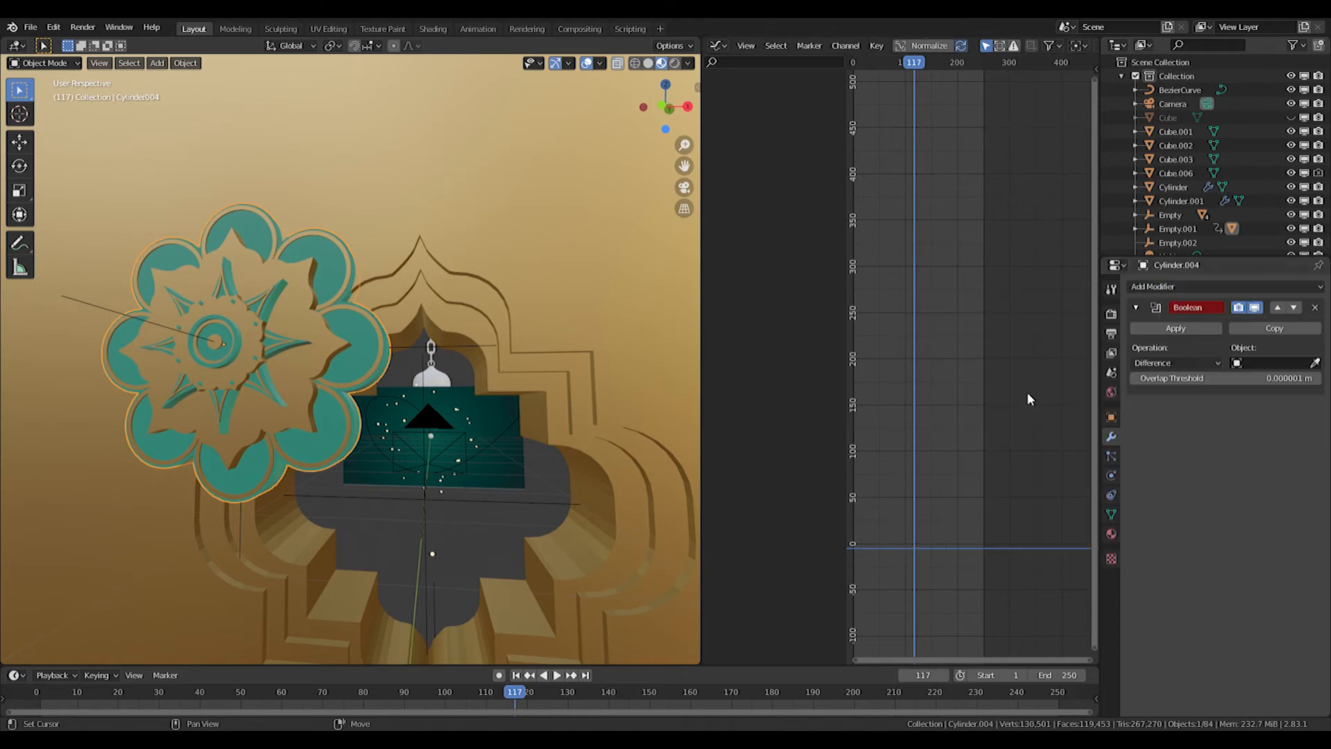
click(1261, 366)
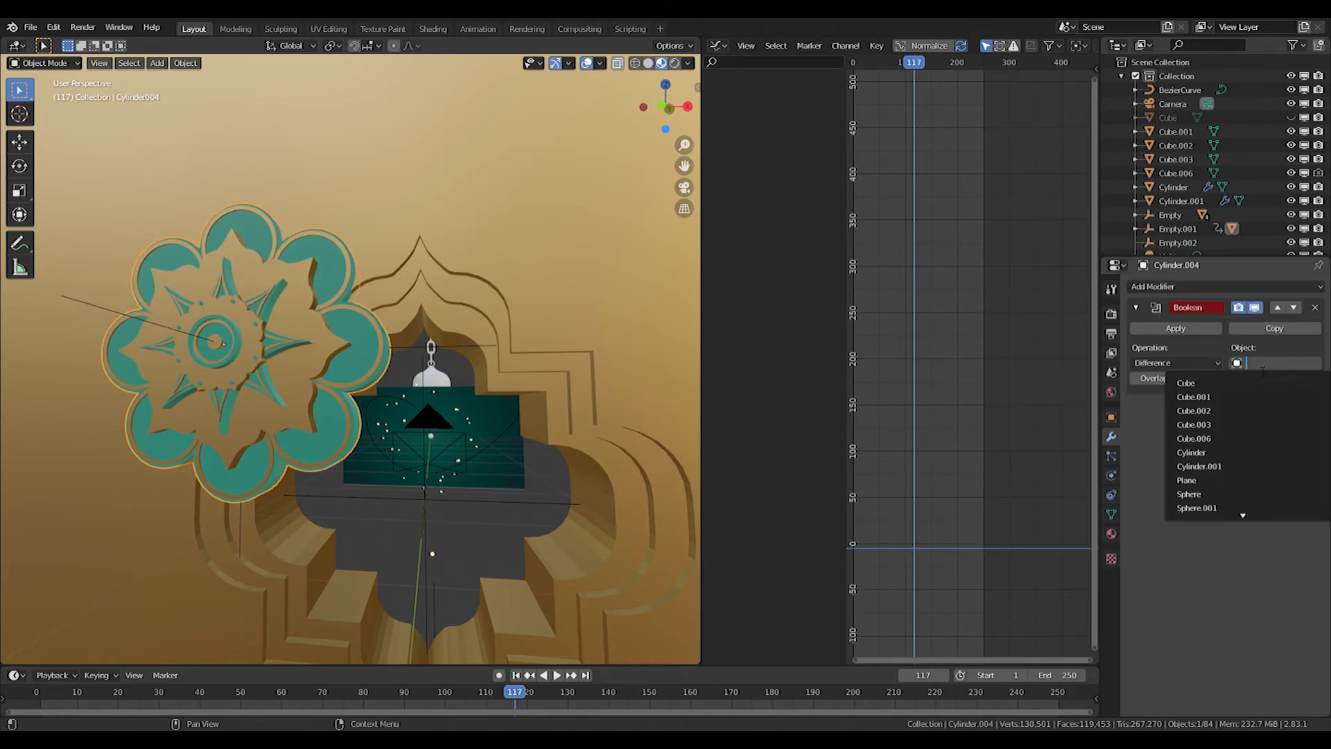
click(1194, 438)
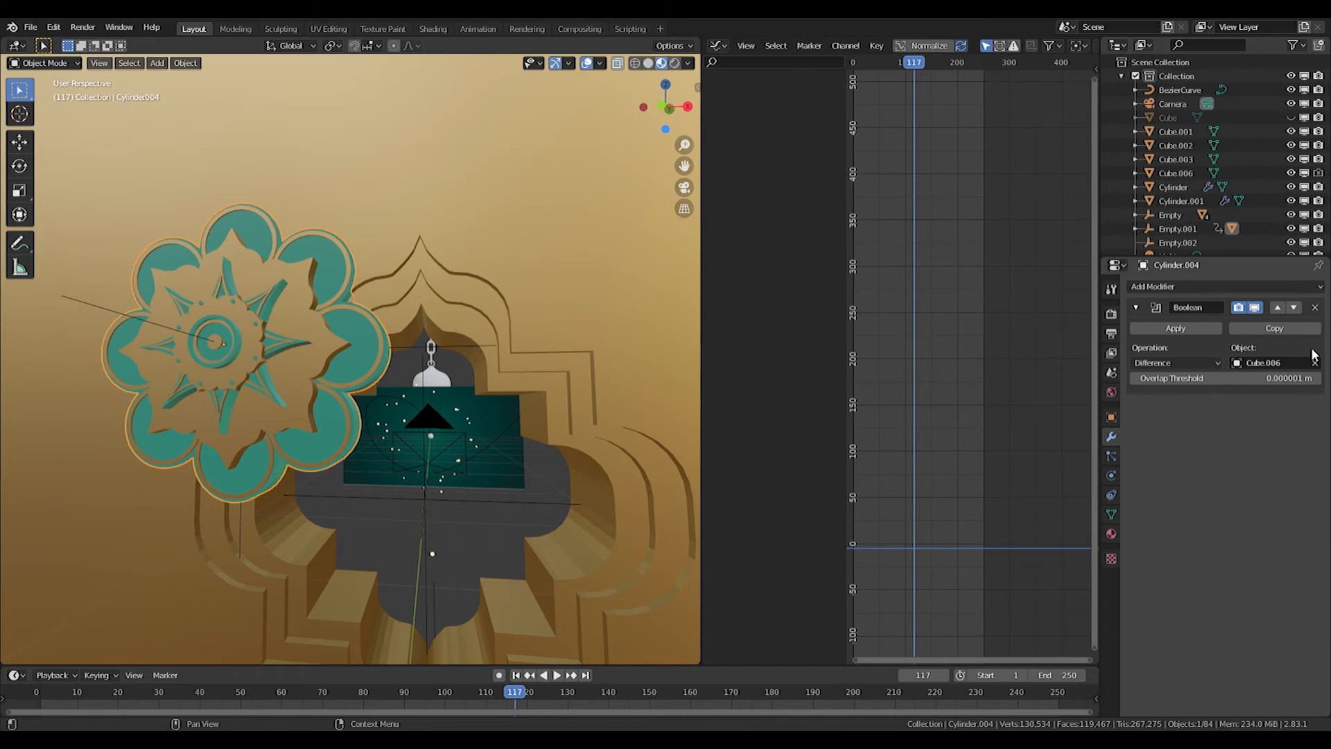
click(1168, 364)
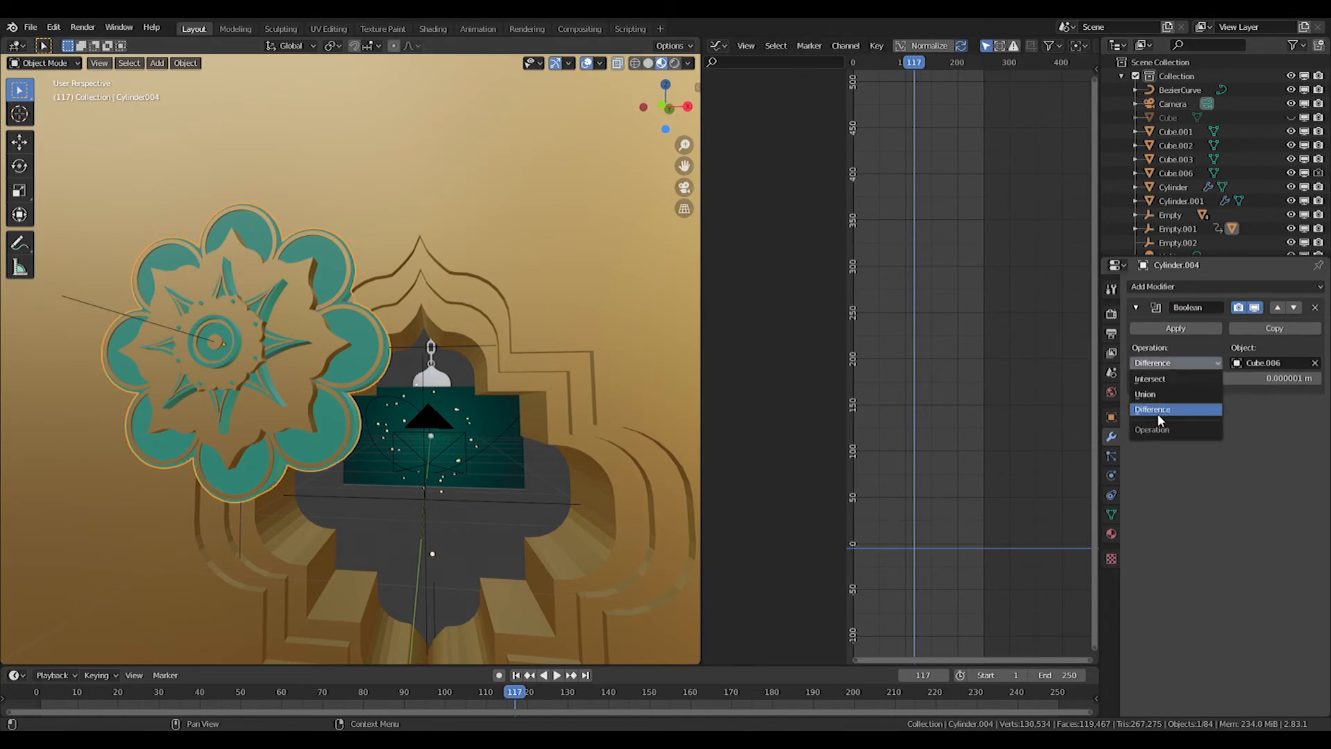
click(1154, 379)
Hide the frame copy Cube.006 in the viewport and try to move the ornament along the Y axis
middle_drag(426, 427, 377, 426)
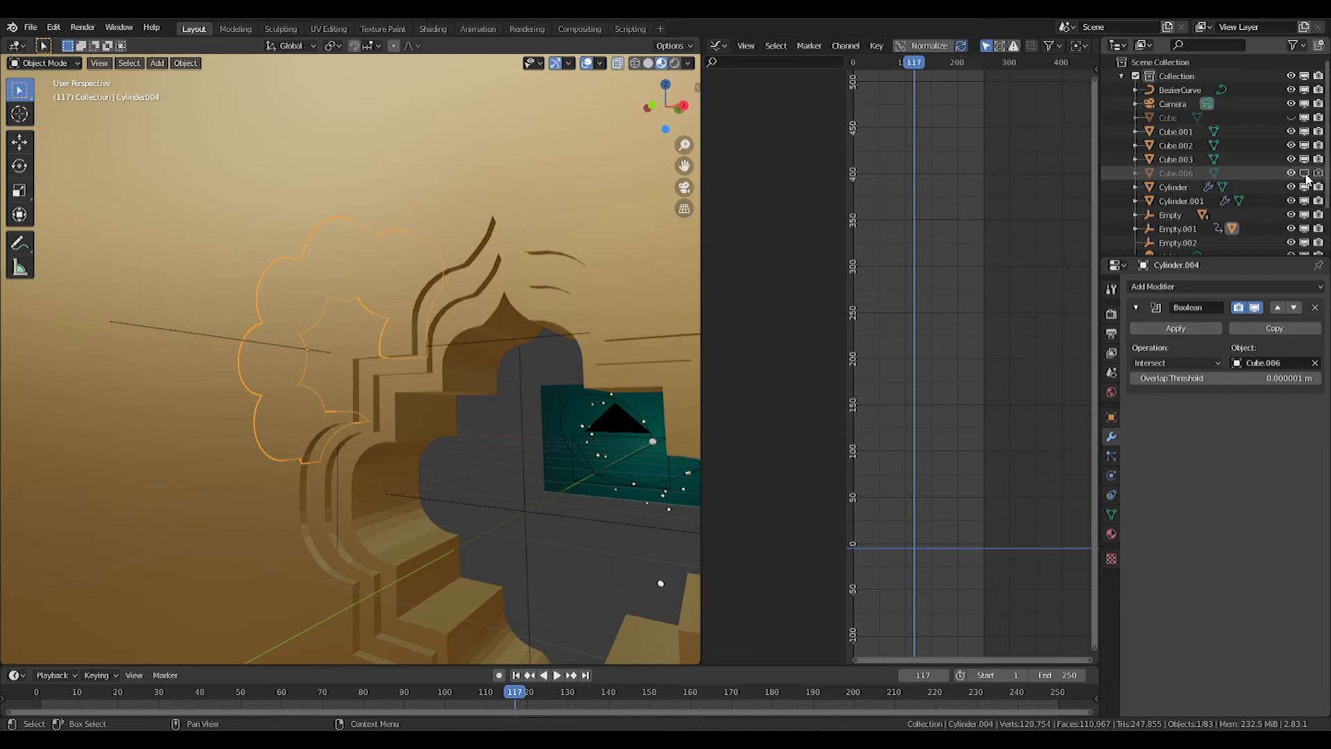
middle_drag(459, 390, 364, 400)
key(g)
key(y)
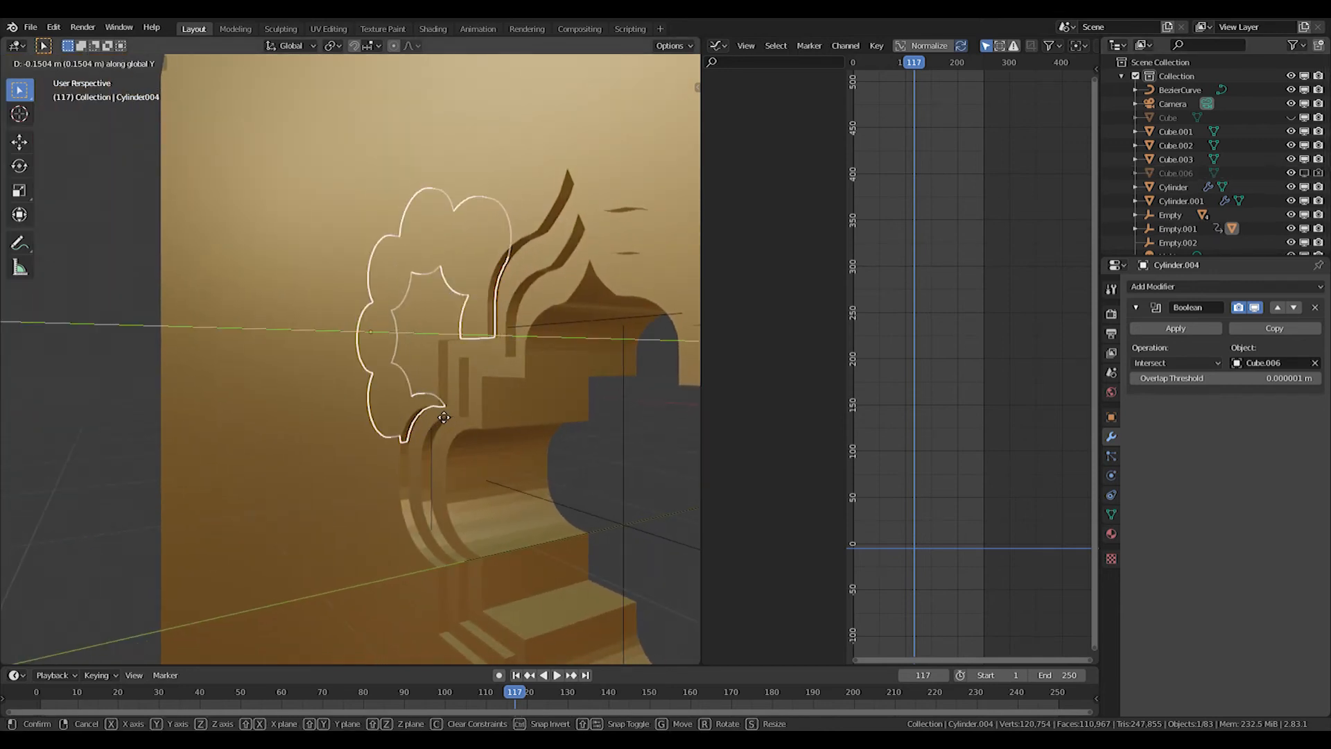
click(472, 406)
middle_drag(472, 406, 460, 398)
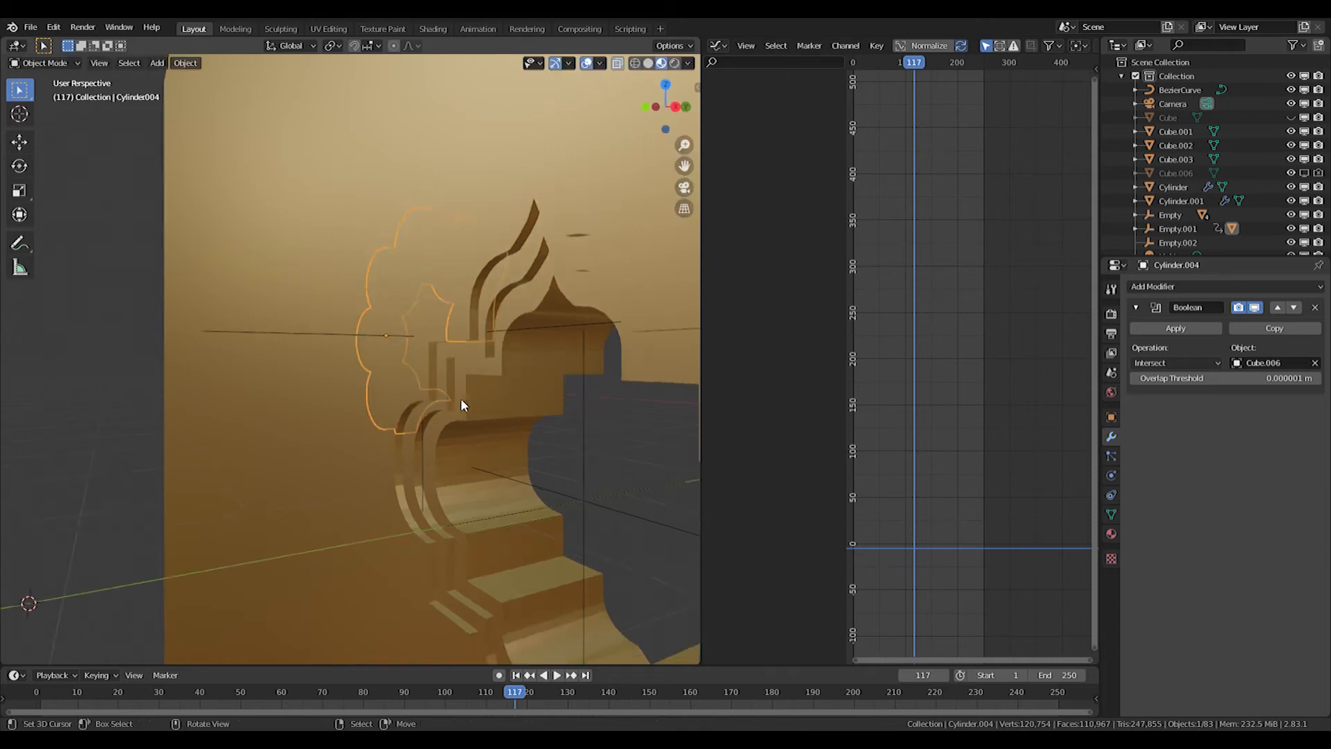
Scale the frame copy Cube.006 by about 1.76 along Y, then disable it in viewports
scroll(460, 398, down, 6)
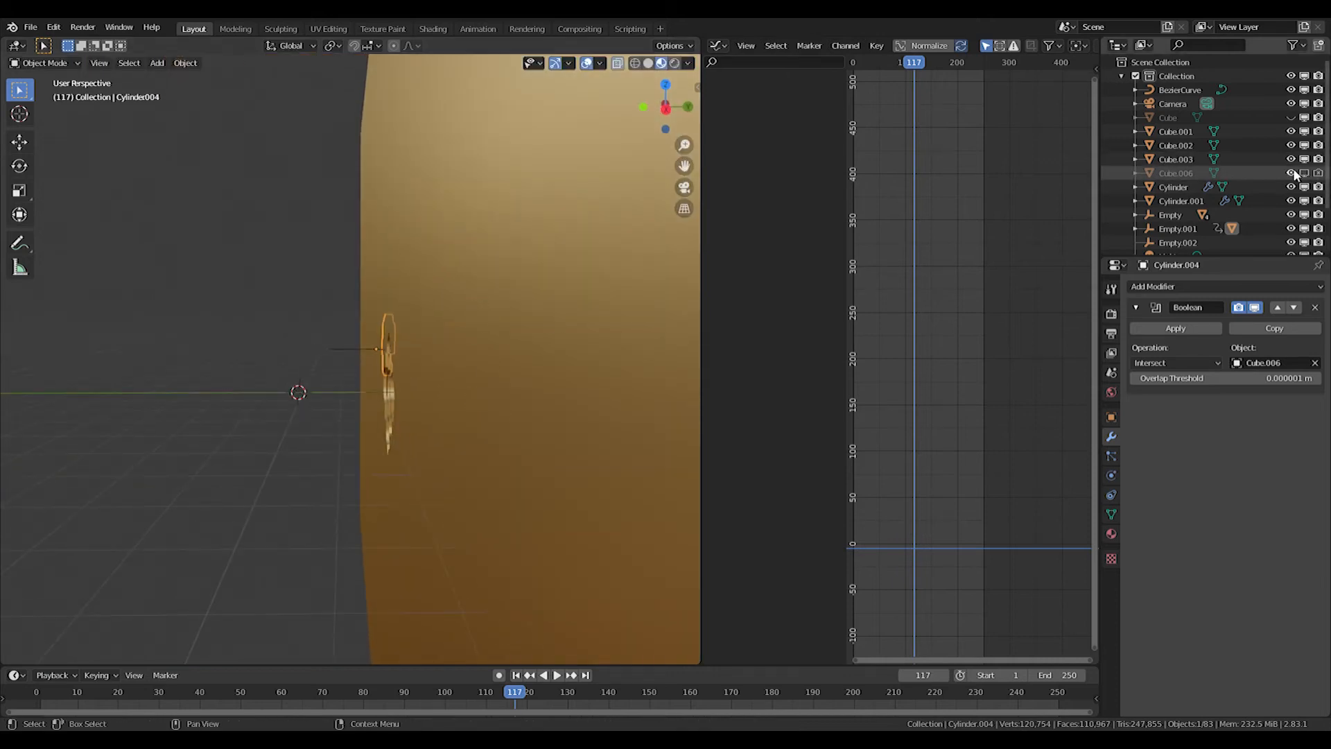
middle_drag(305, 276, 362, 274)
click(362, 275)
mouse_move(386, 344)
middle_down()
mouse_move(397, 335)
mouse_move(367, 333)
middle_up()
key(s)
key(y)
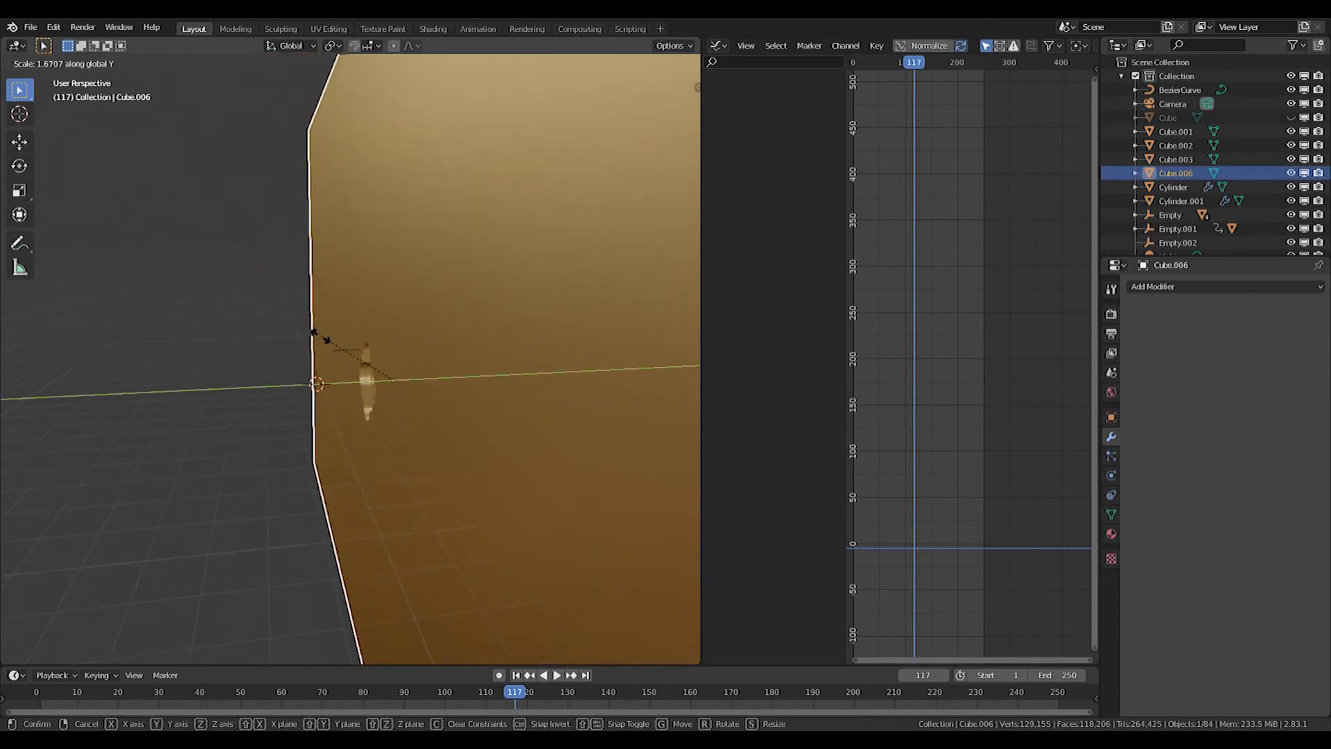
click(305, 348)
scroll(388, 386, up, 8)
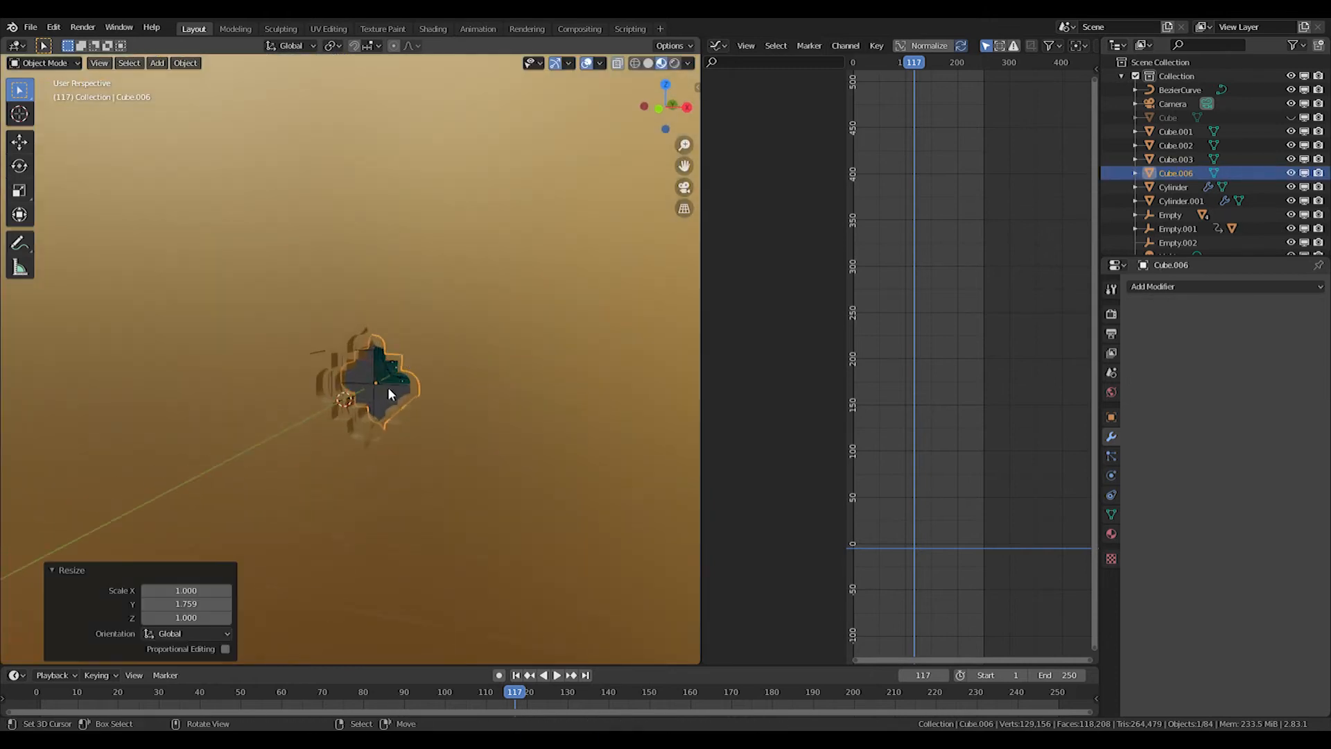
click(1308, 173)
click(1317, 174)
In front view, move the ornament's empty about -0.17 m in X and 0.13 m in Z, then preview the spin
middle_drag(312, 328, 384, 291)
key(KP_1)
click(501, 239)
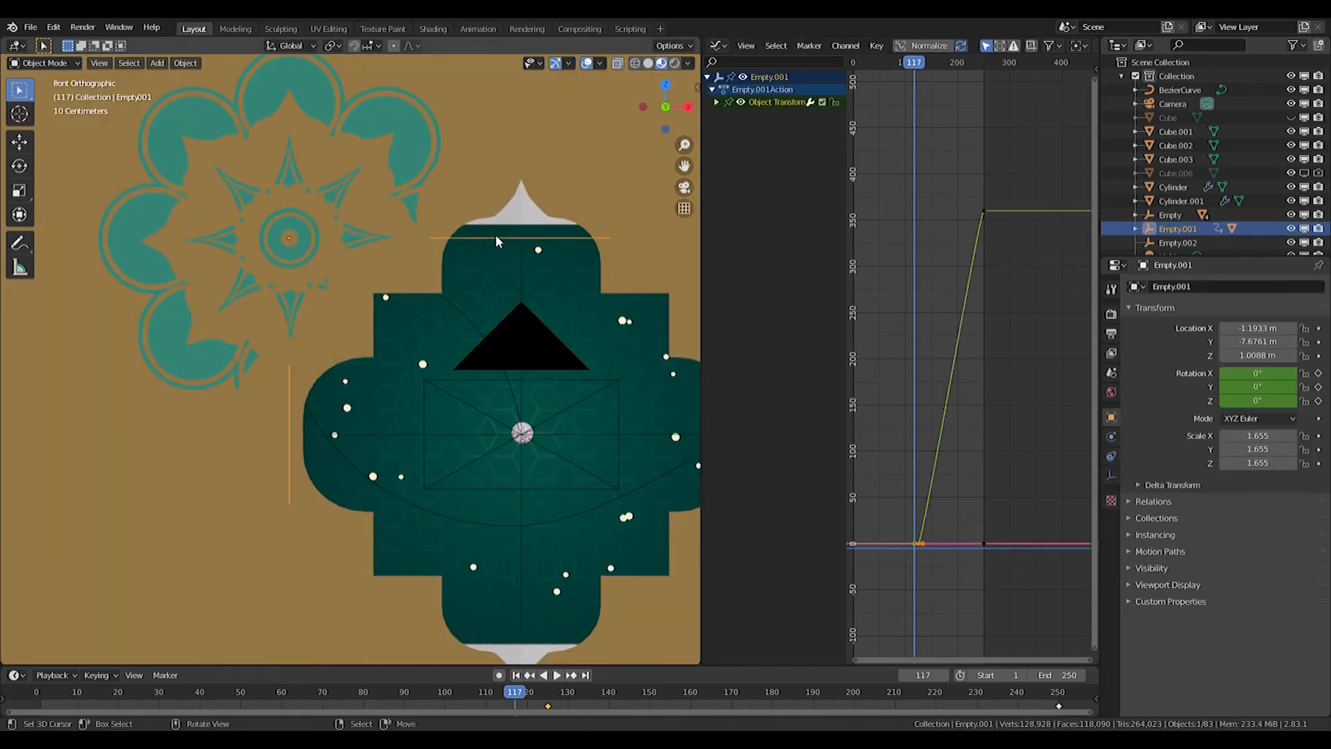
key(g)
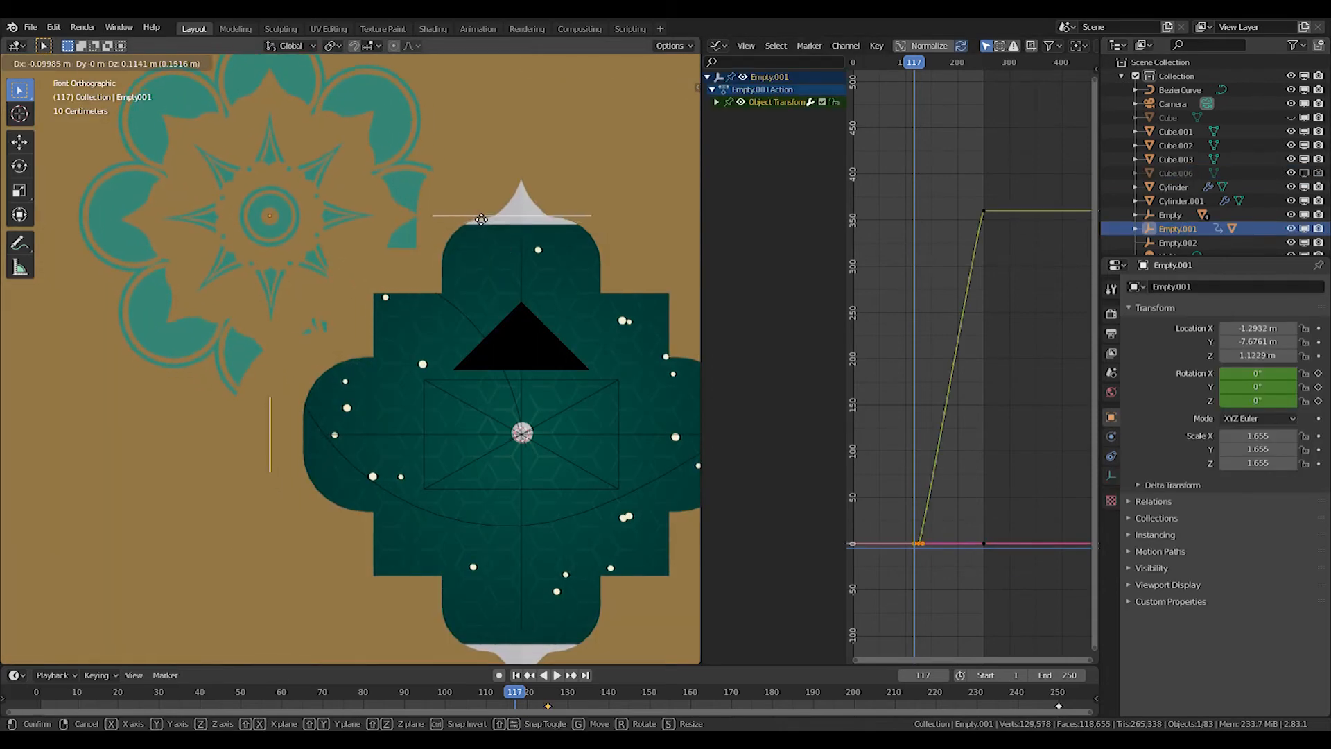
click(470, 217)
key(z)
click(462, 298)
middle_drag(460, 305, 434, 279)
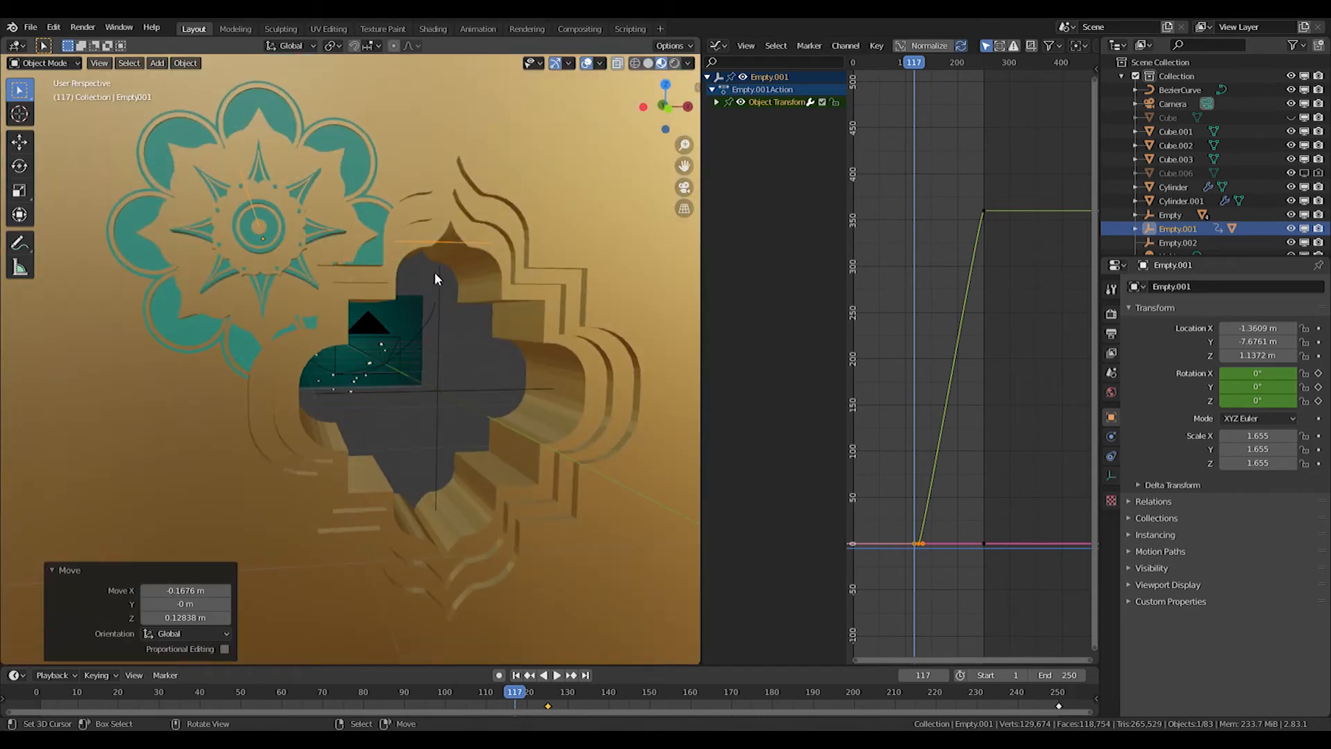
key(space)
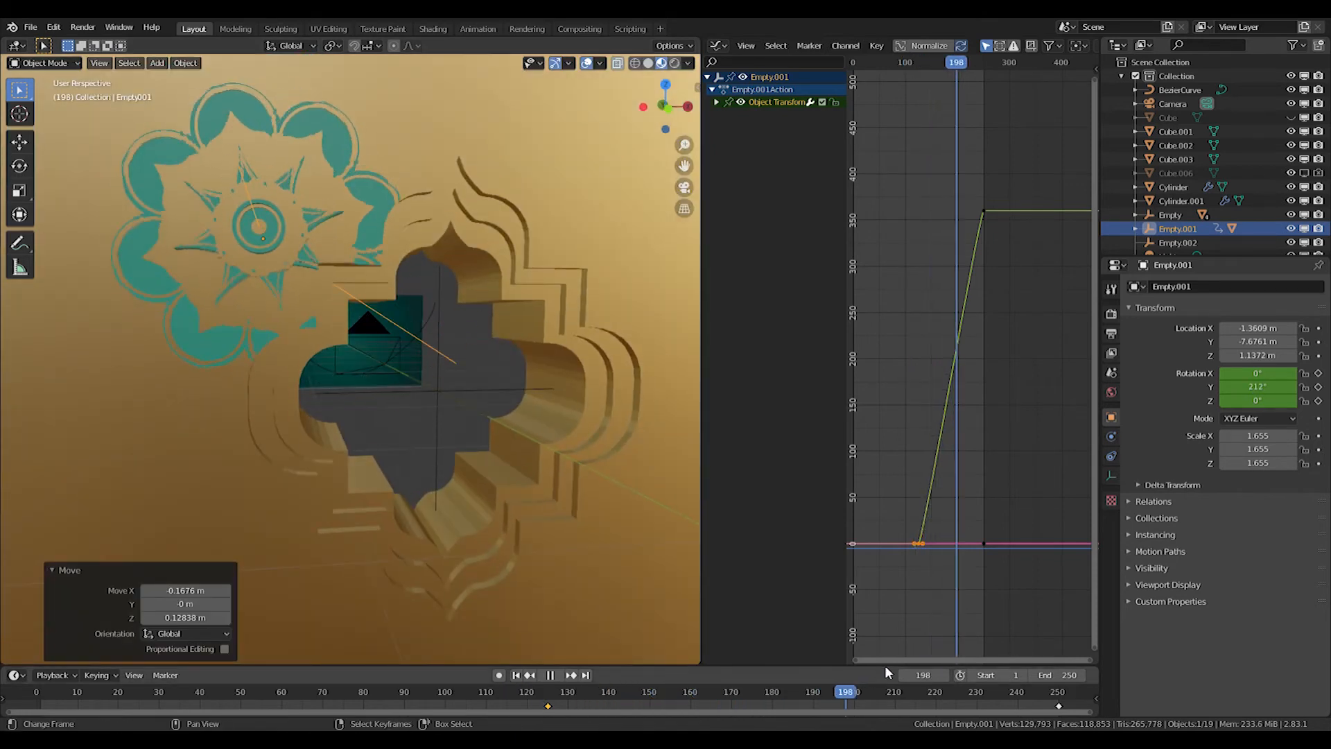
key(space)
key(KP_1)
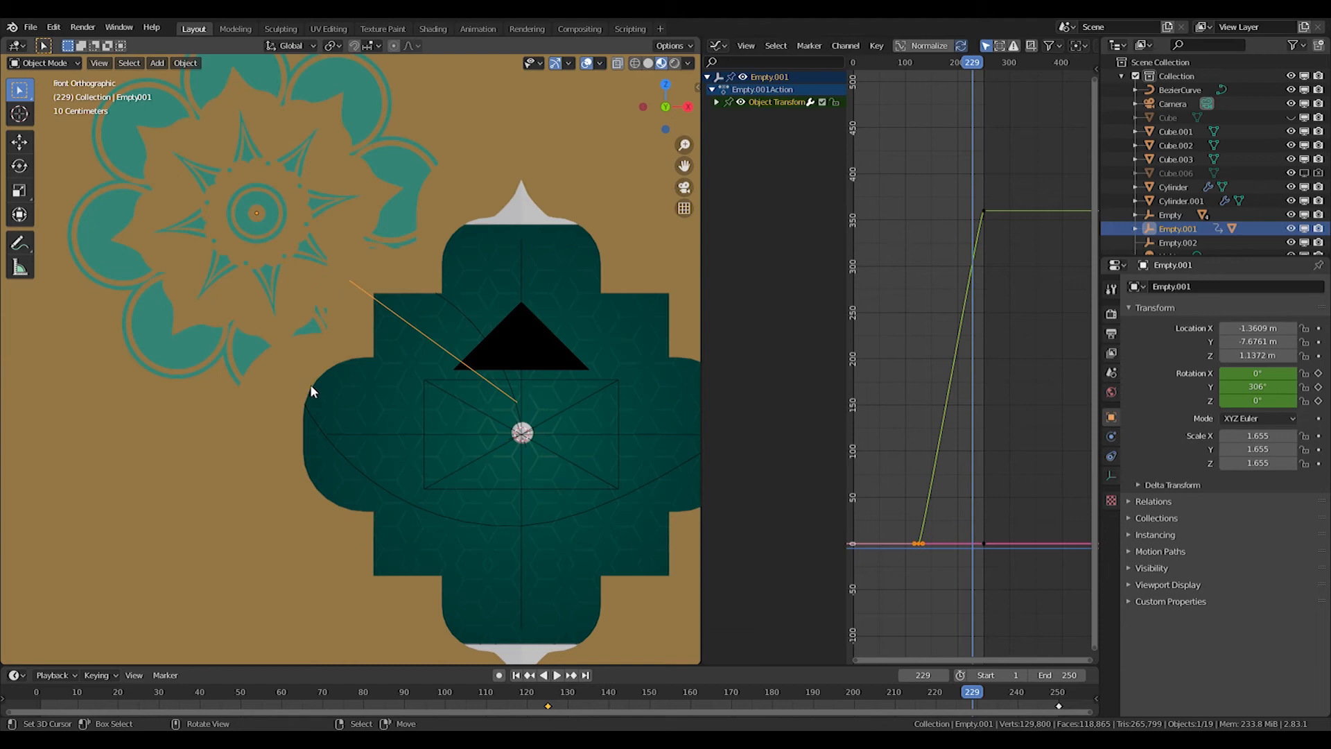
scroll(342, 518, down, 4)
key(shift+d)
right_click(410, 414)
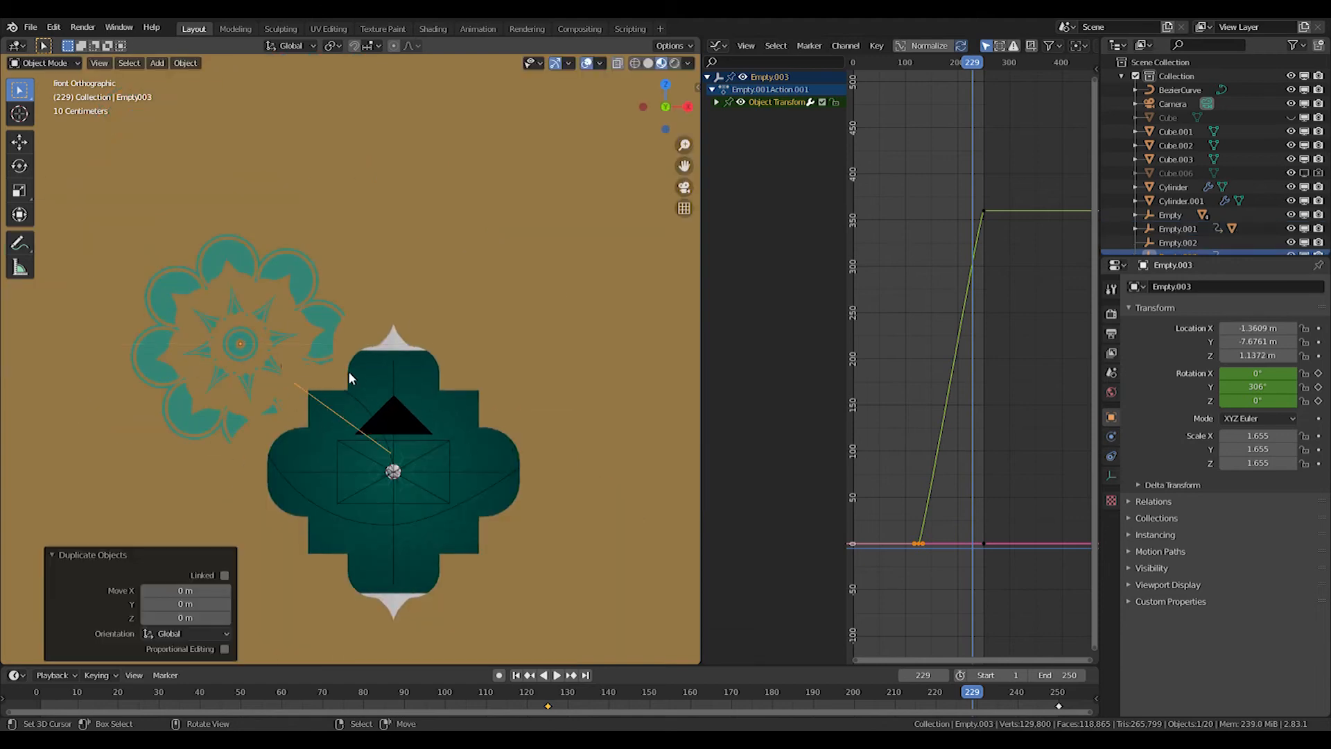
key(ctrl+z)
scroll(288, 256, down, 1)
scroll(288, 258, up, 3)
Duplicate the ornament with its empty about 2.74 m along X to the frame's other side and check it at frame 169
click(276, 305)
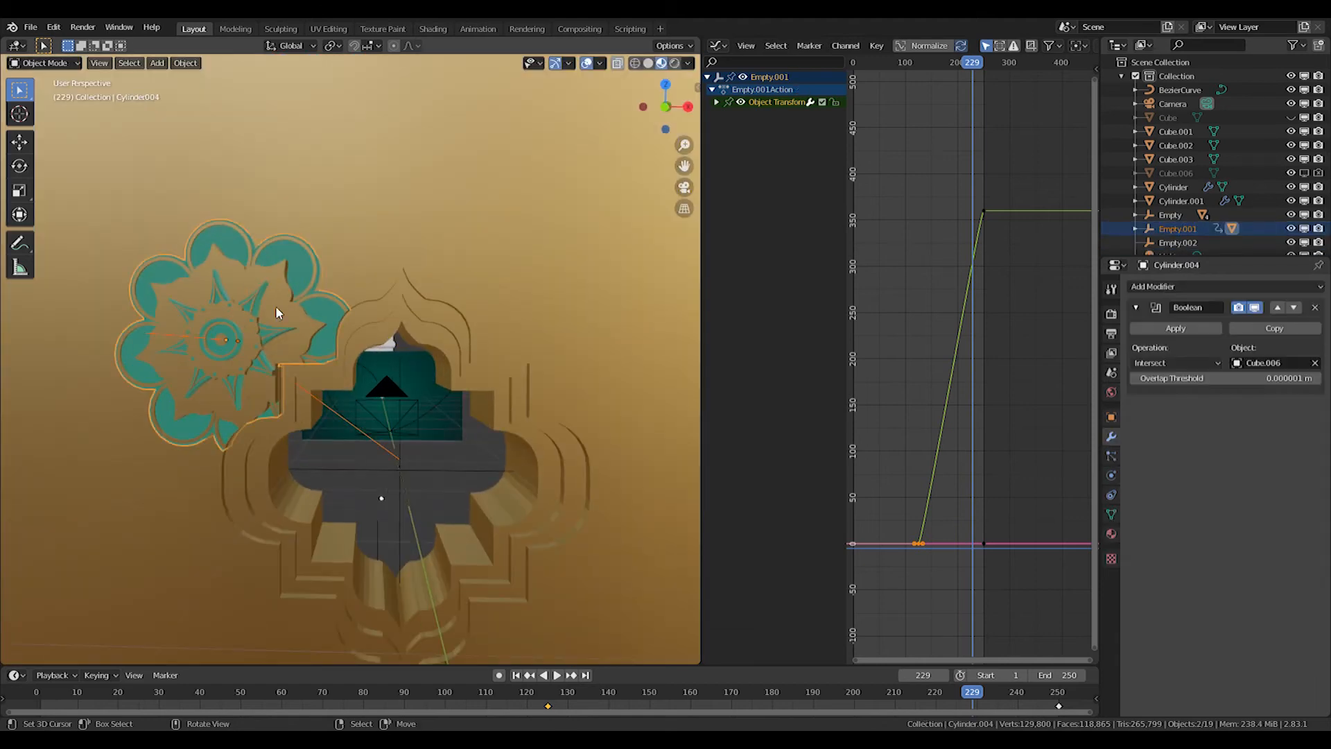
key(shift+d)
key(x)
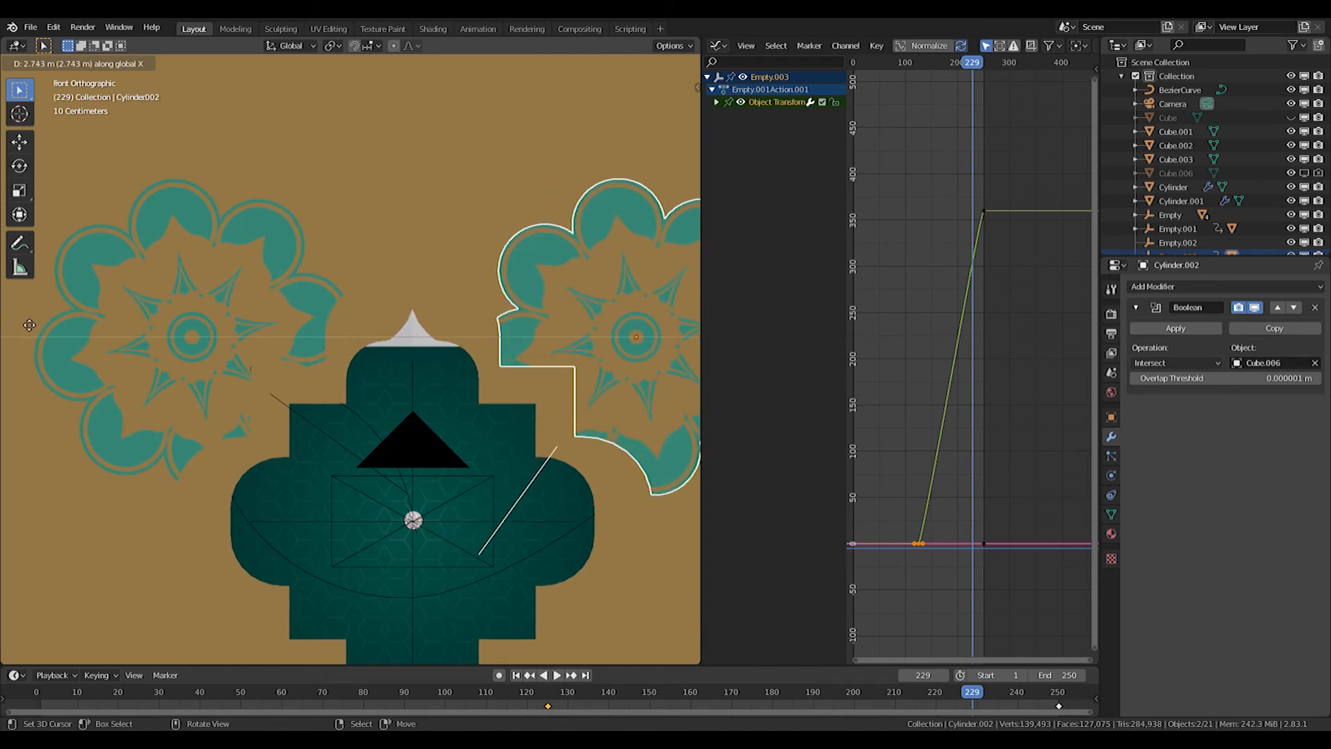
click(32, 325)
scroll(416, 437, down, 3)
drag(541, 693, 726, 694)
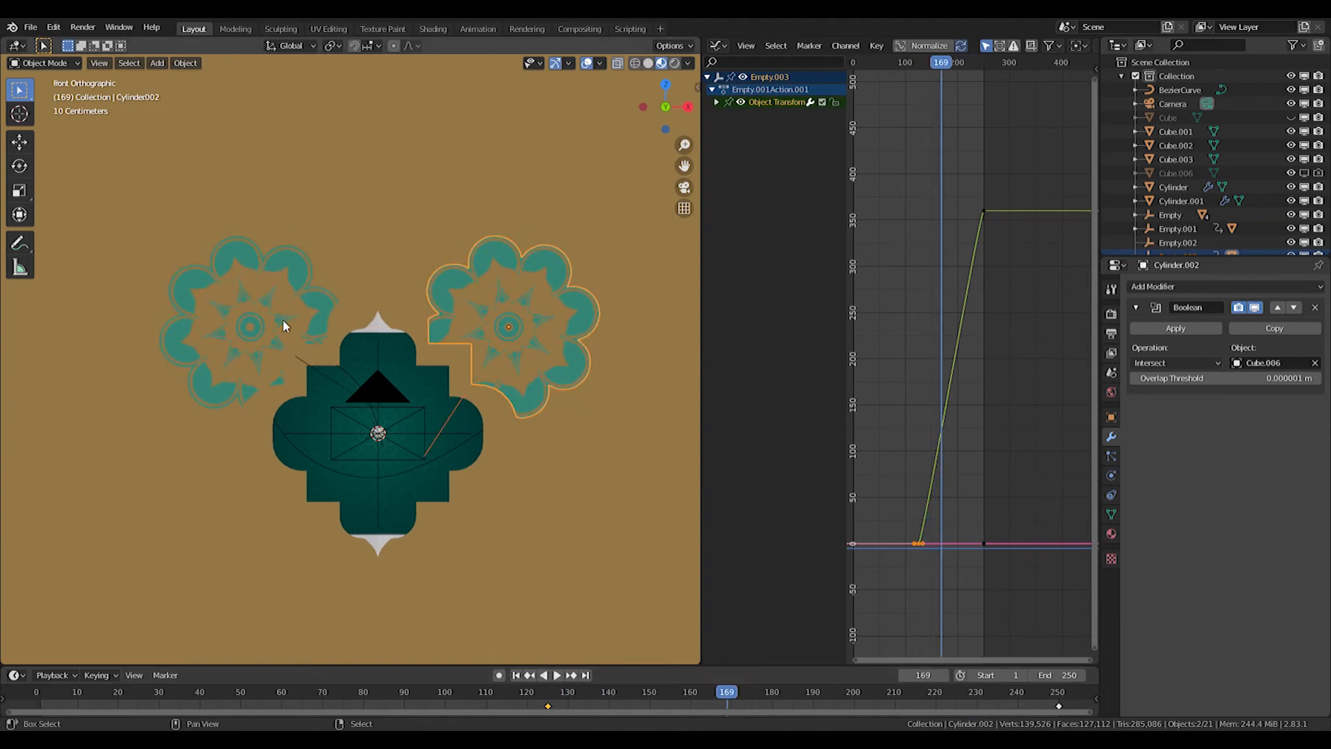
Duplicate both upper ornaments with their empties and move the copies about 2.22 m down along Z
click(296, 362)
key(ctrl+z)
shift+right_click(323, 376)
shift+right_click(300, 300)
key(shift+d)
key(z)
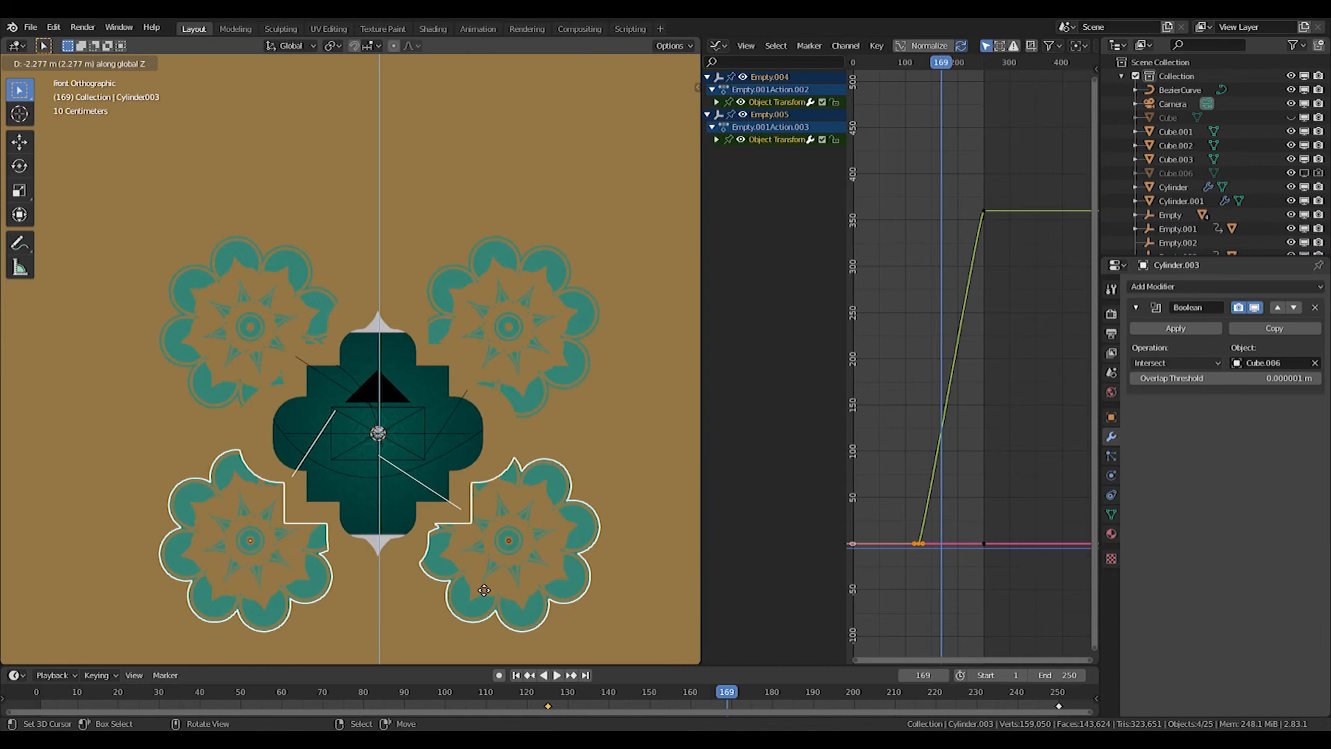
click(484, 583)
Play the animation and inspect the four spinning ornaments around the frame from several views, including the camera
key(shift+ctrl+space)
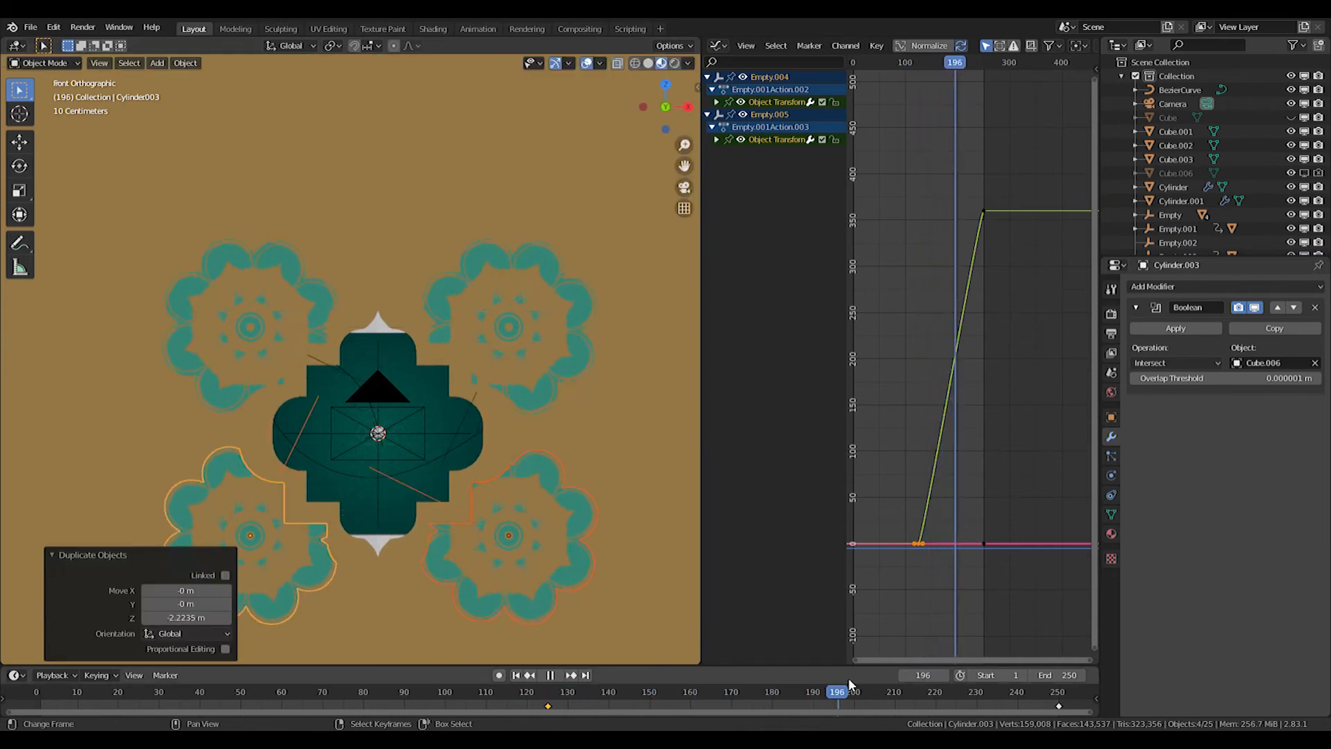
key(space)
scroll(517, 508, up, 4)
scroll(464, 385, down, 2)
shift+middle_drag(480, 549, 413, 389)
key(KP_0)
scroll(388, 392, down, 5)
scroll(344, 399, up, 4)
middle_drag(312, 401, 357, 368)
Parent the frame layers Cube.001 to Cube.003 and the four ornament empties to Empty.002, then select that empty alone
click(269, 349)
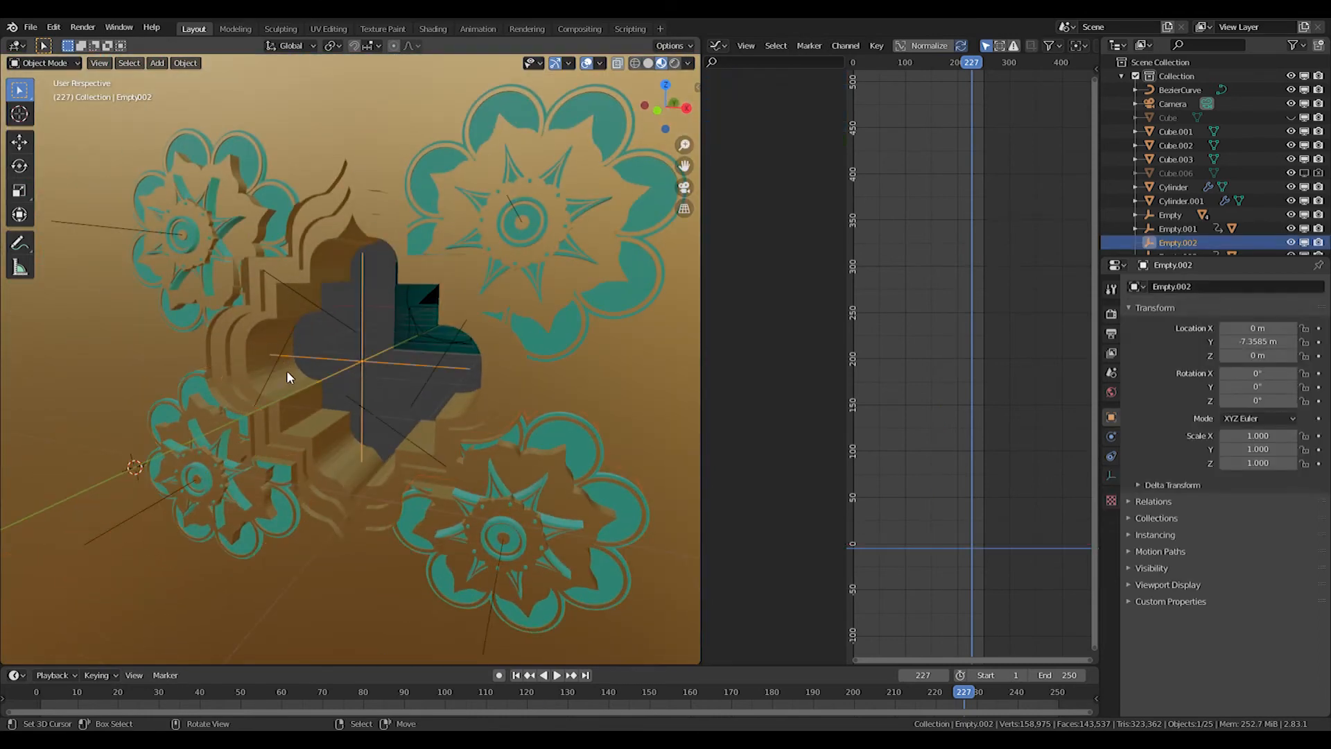
right_click(322, 226)
shift+right_click(317, 215)
shift+right_click(316, 176)
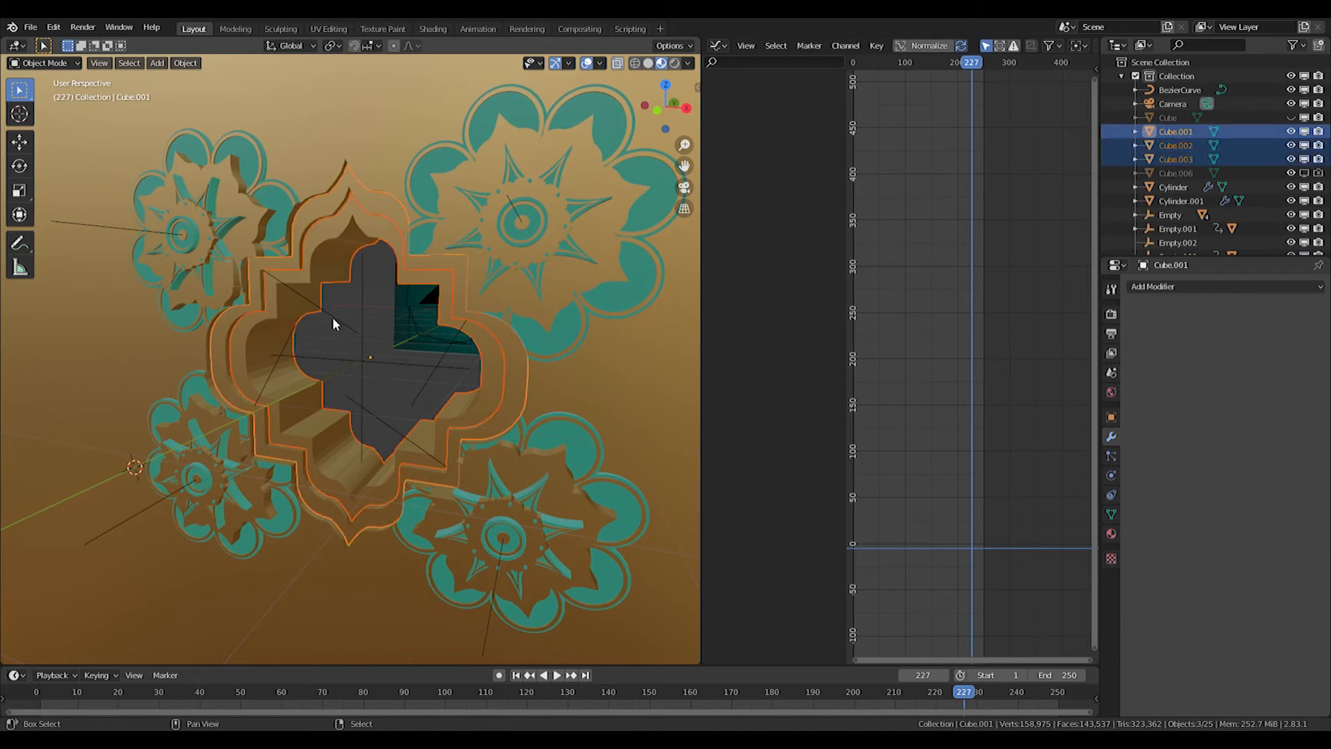
shift+right_click(331, 317)
shift+right_click(286, 345)
shift+right_click(415, 397)
shift+right_click(389, 362)
key(ctrl+p)
click(377, 353)
key(alt+a)
right_click(360, 346)
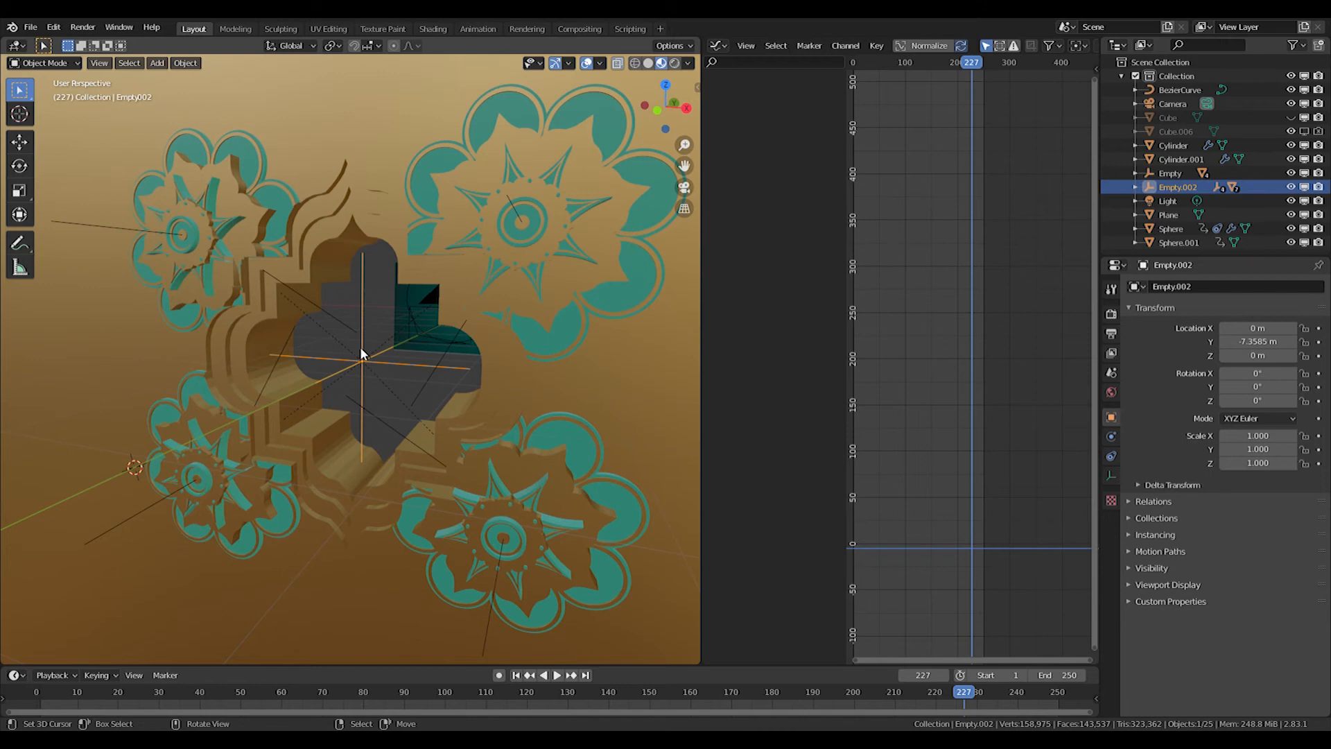
Enable Cube.006 in the viewport and parent it to Empty.002 as Object
key(g)
right_click(599, 313)
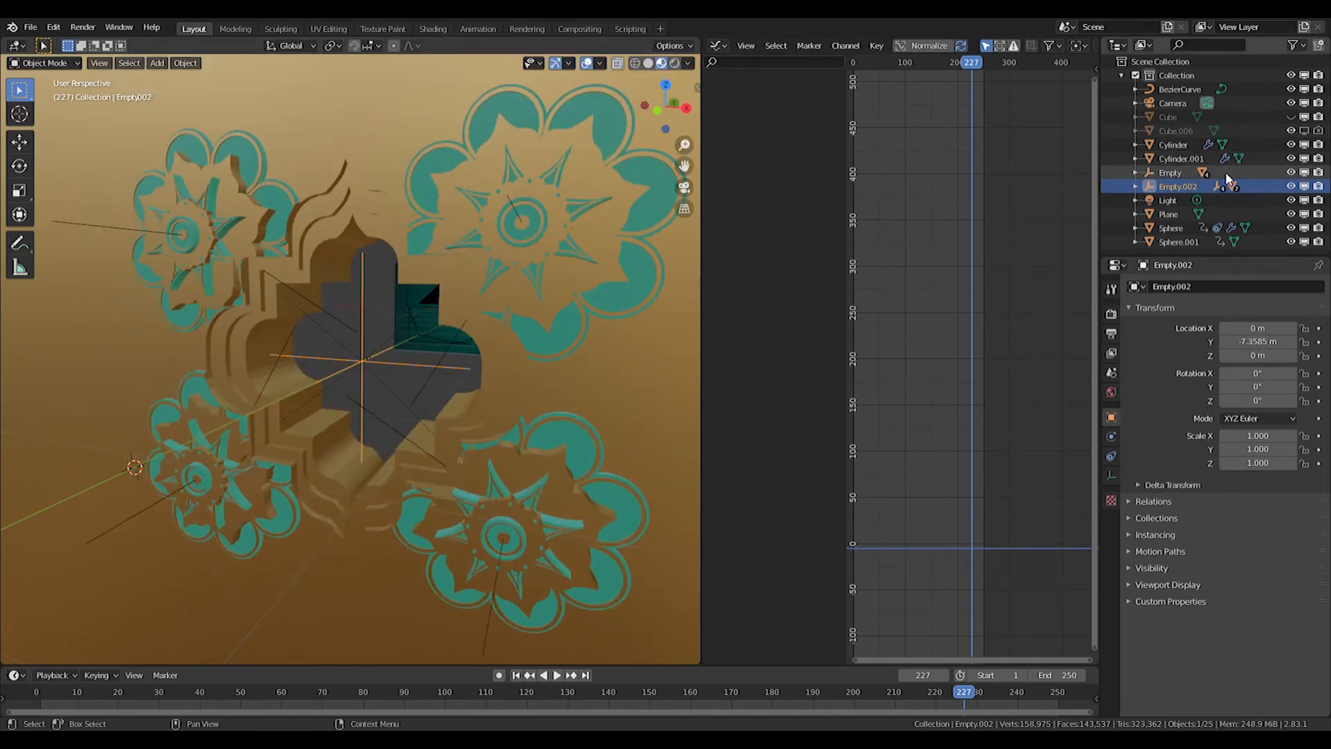
click(1184, 133)
click(1304, 131)
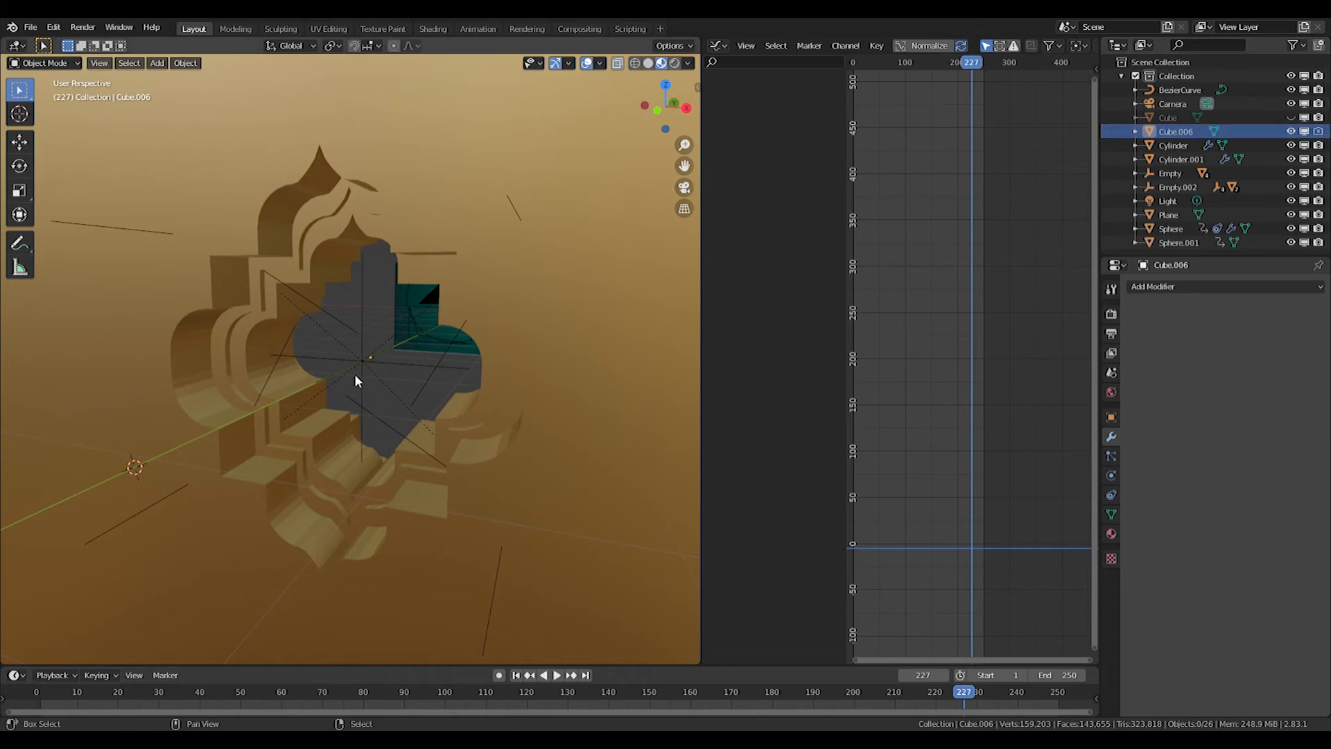
right_click(329, 361)
shift+right_click(328, 363)
shift+right_click(325, 364)
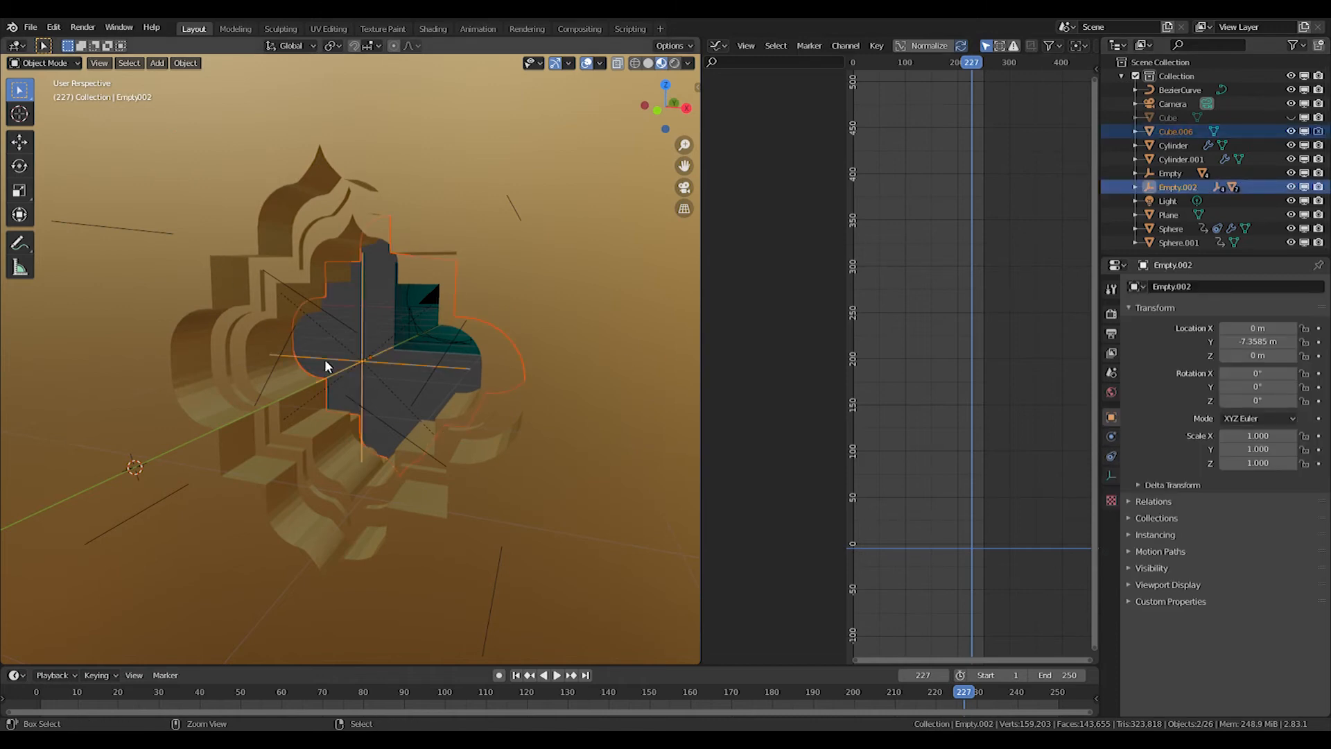
key(ctrl+p)
click(326, 363)
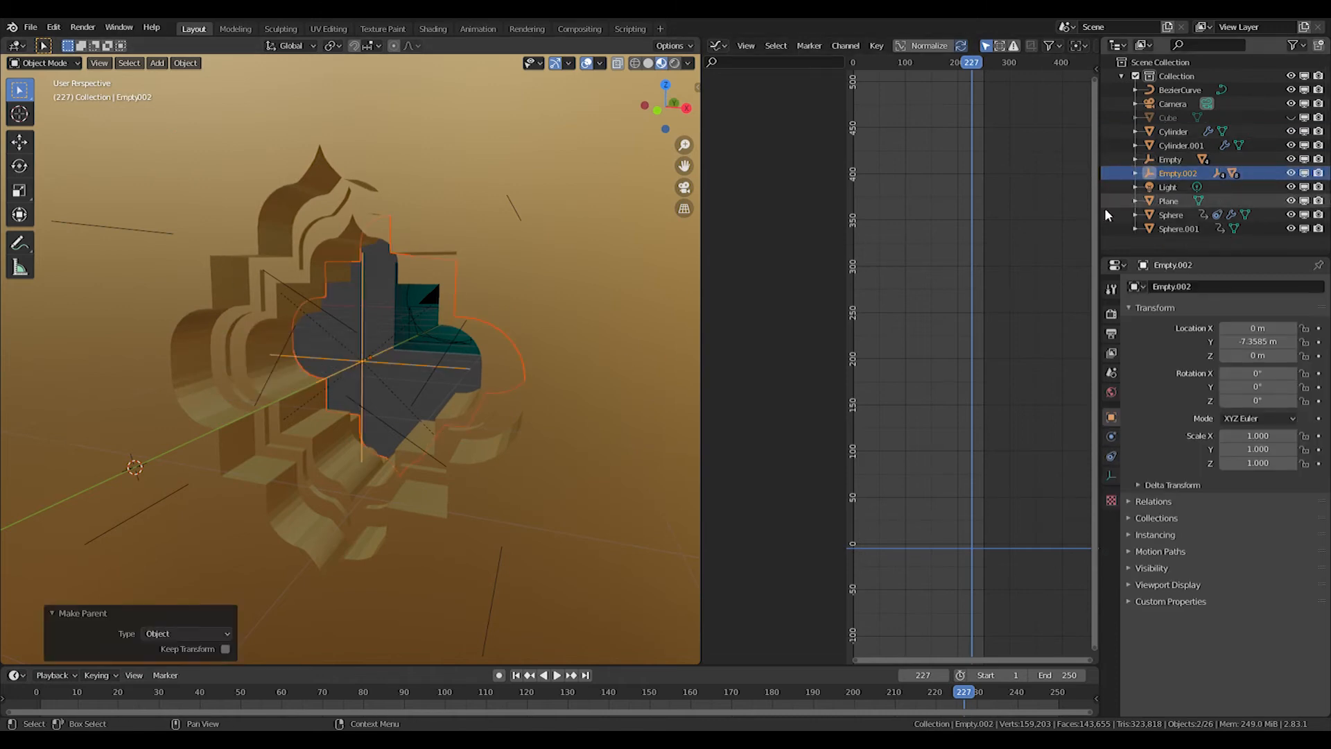
Disable the parented Cube.006 in the viewport and test-move Empty.002 to check the parenting
click(1135, 173)
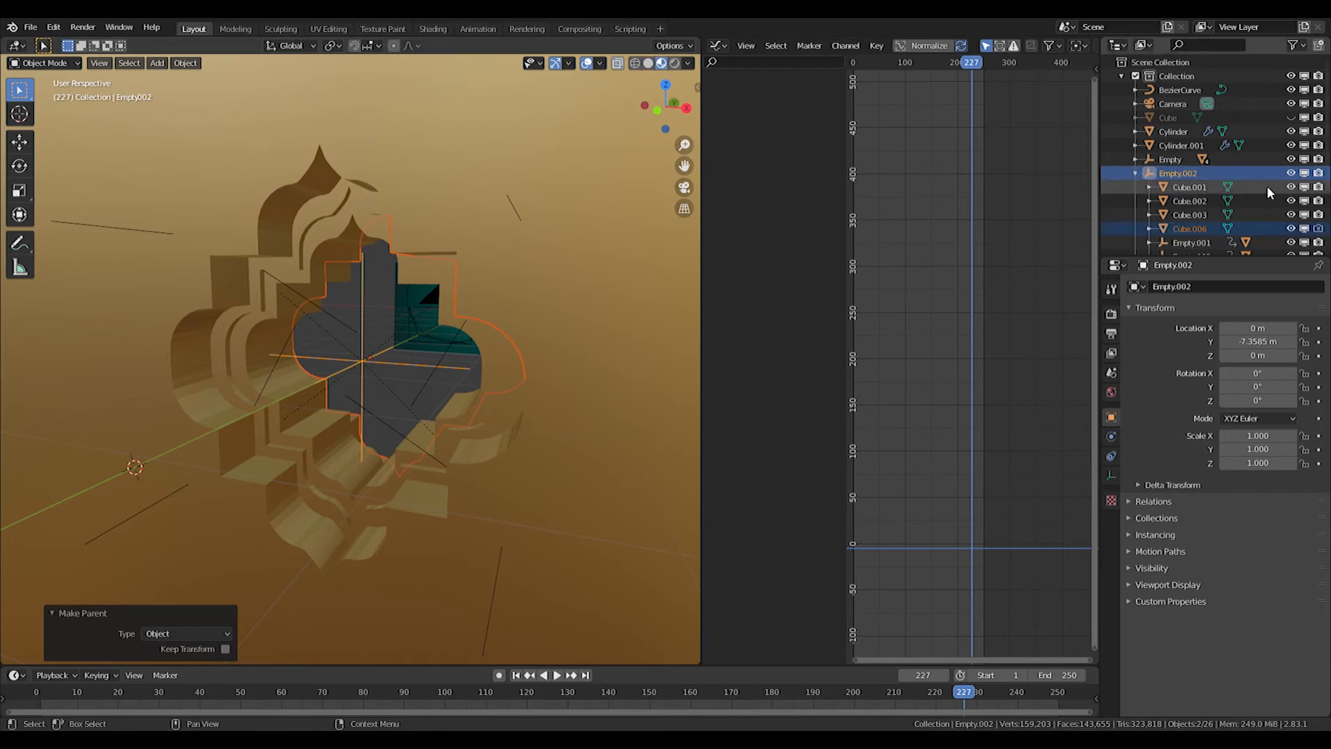
click(1304, 228)
key(g)
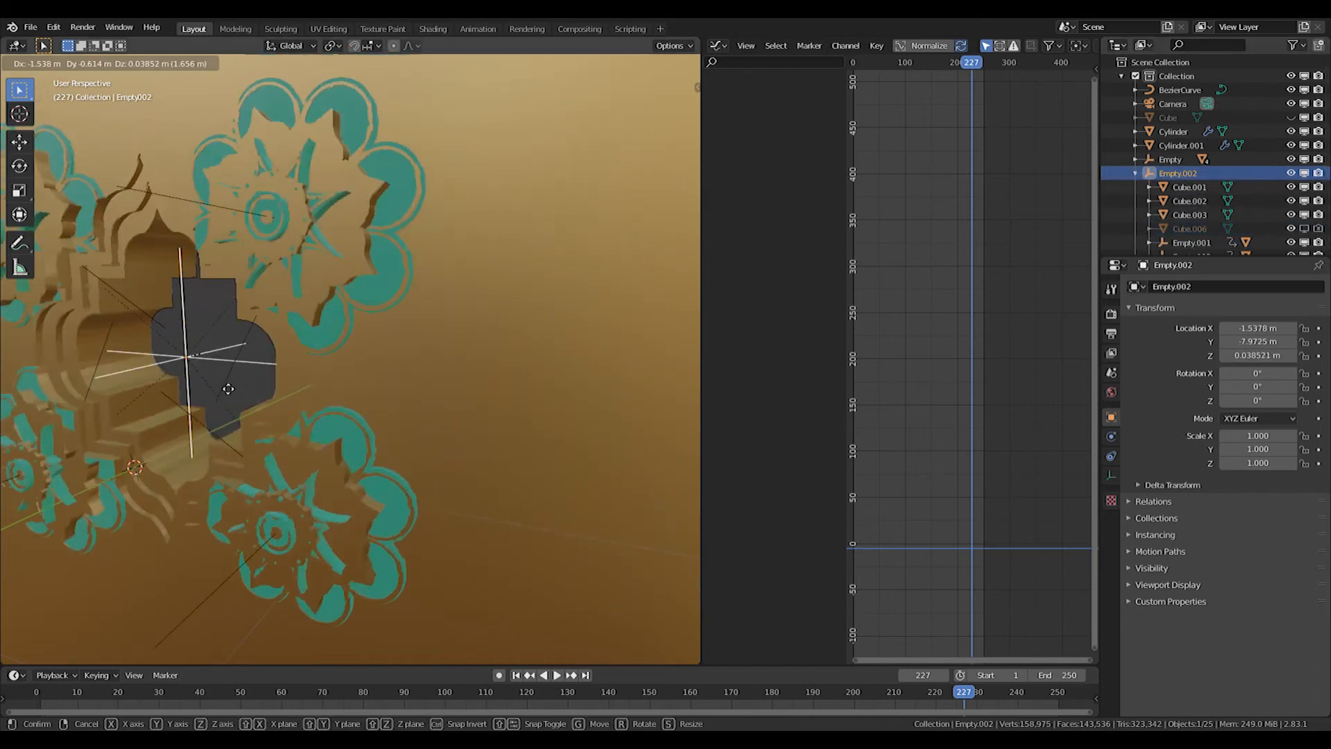
right_click(392, 368)
Preview the animation in front view and set the current frame to 125
key(KP_1)
scroll(509, 394, up, 4)
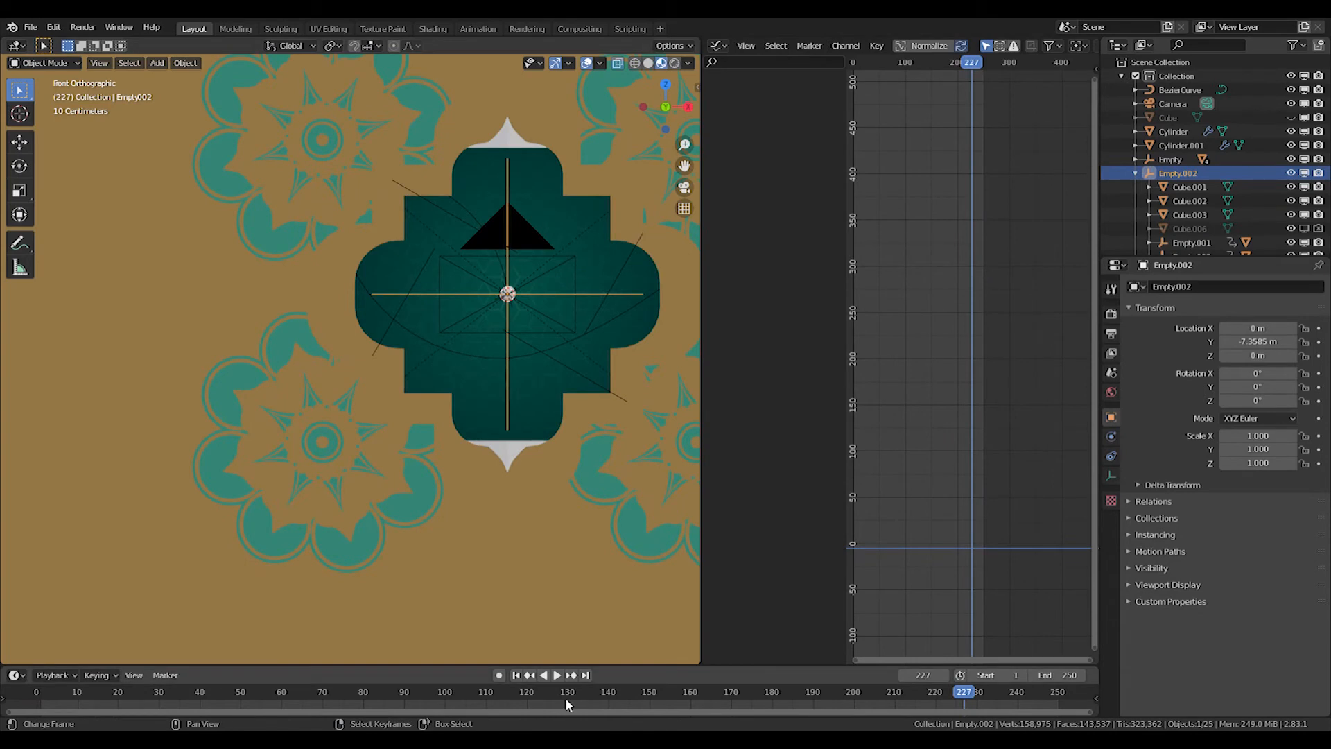
drag(379, 689, 514, 691)
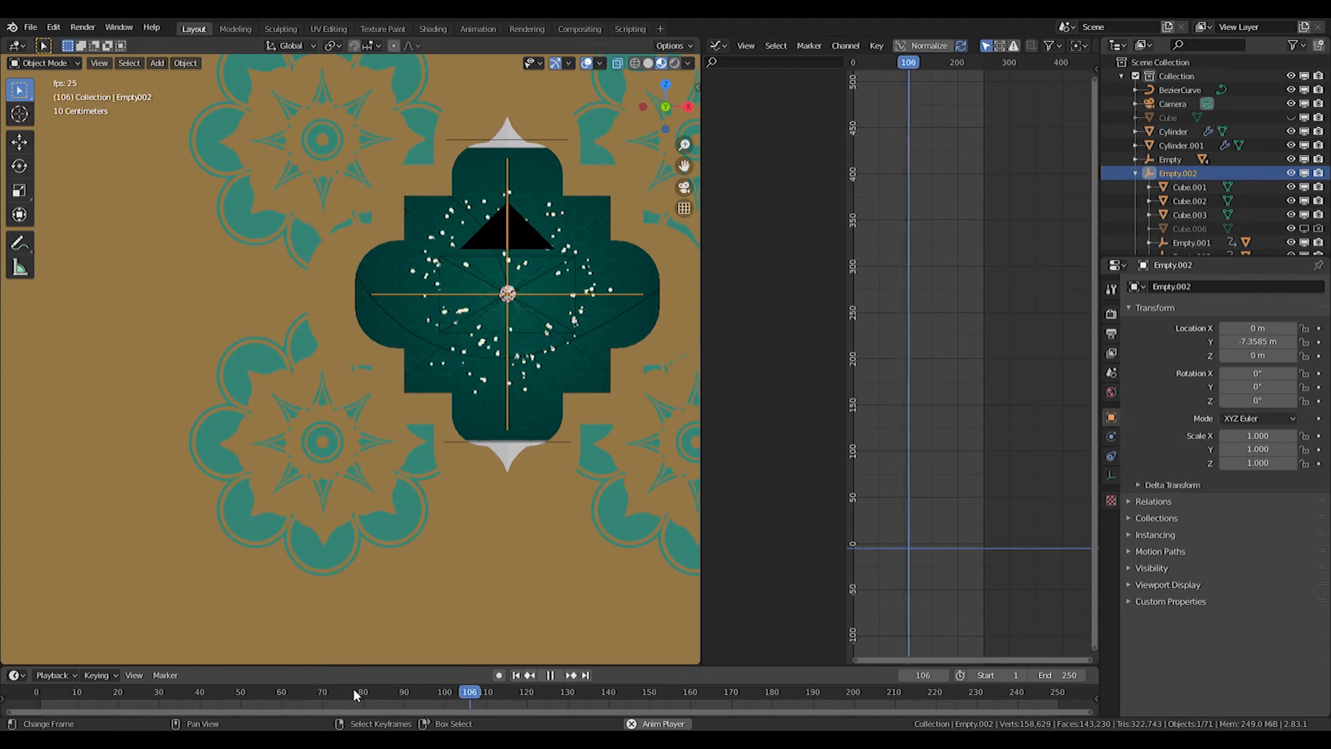
drag(551, 696, 549, 696)
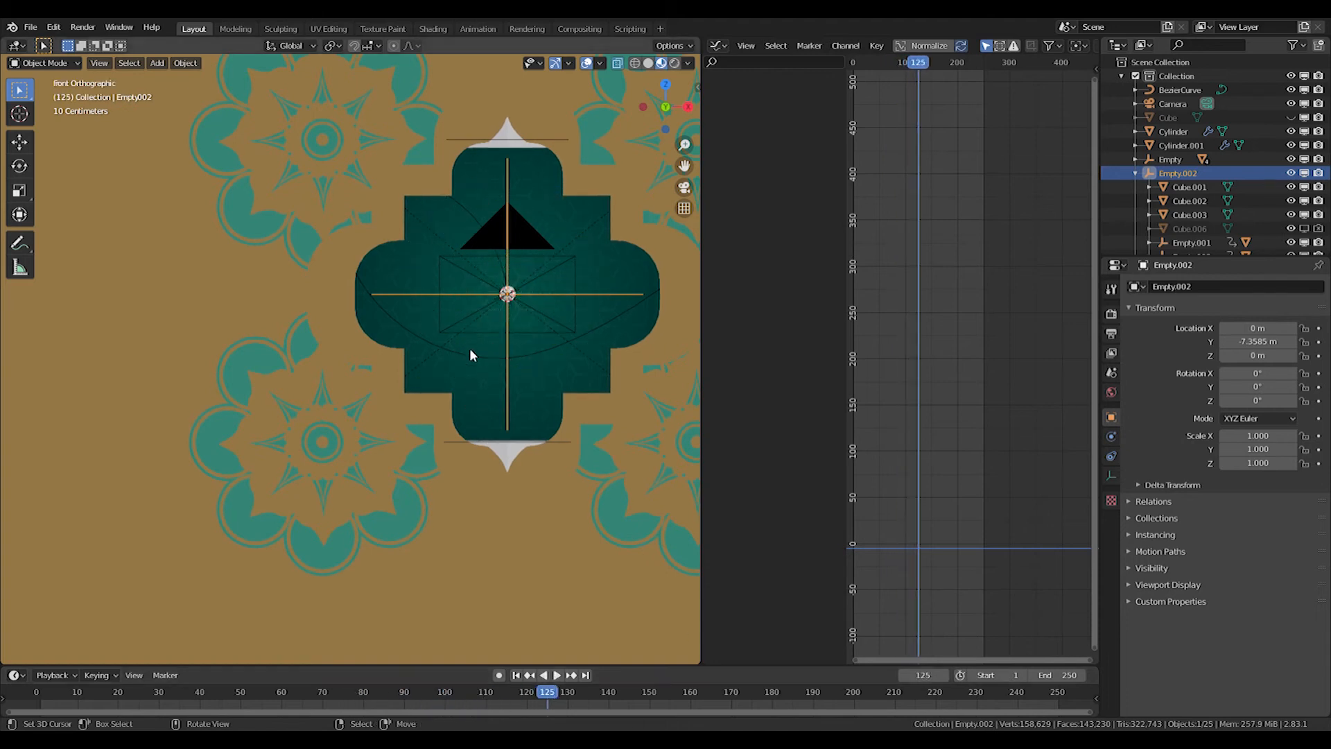
Move Empty.002 with the ornate wall about 3.16 m along the global Y axis and view it through the camera
key(KP_0)
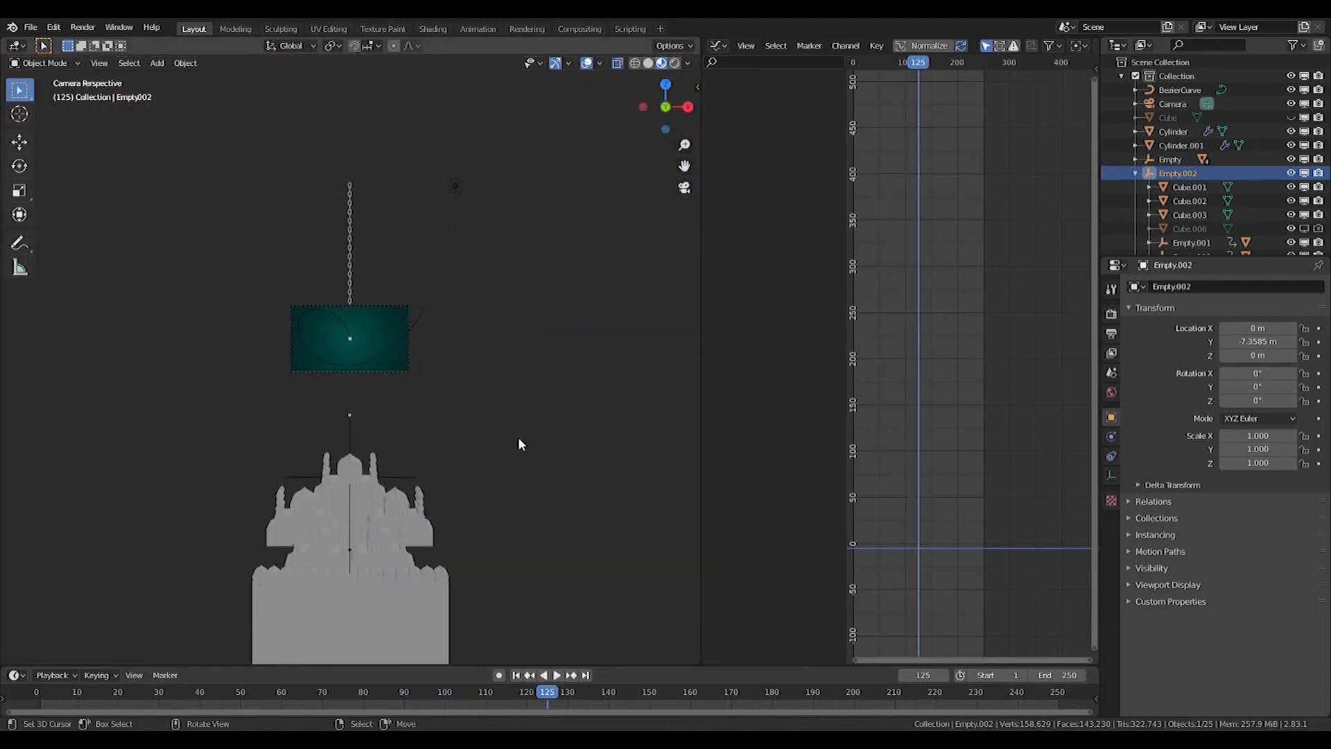
key(KP_Decimal)
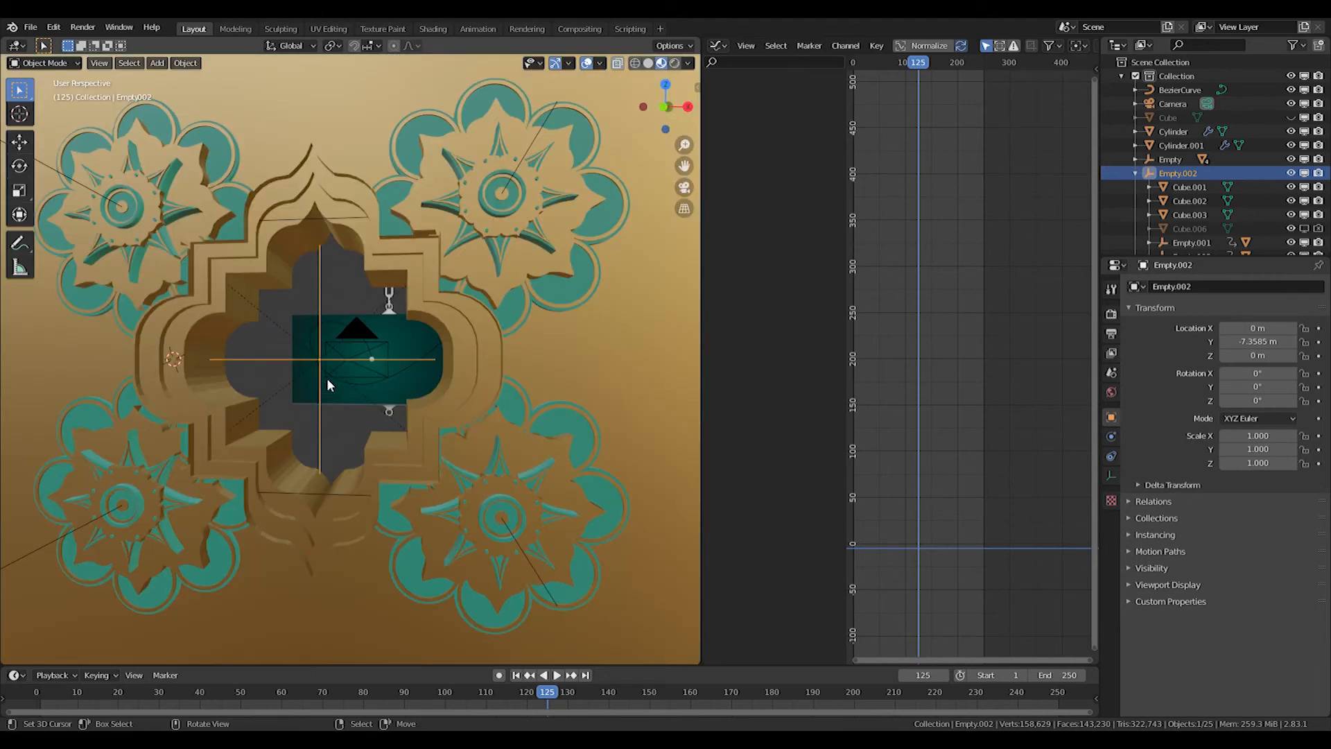
key(s)
right_click(496, 380)
middle_drag(497, 380, 350, 377)
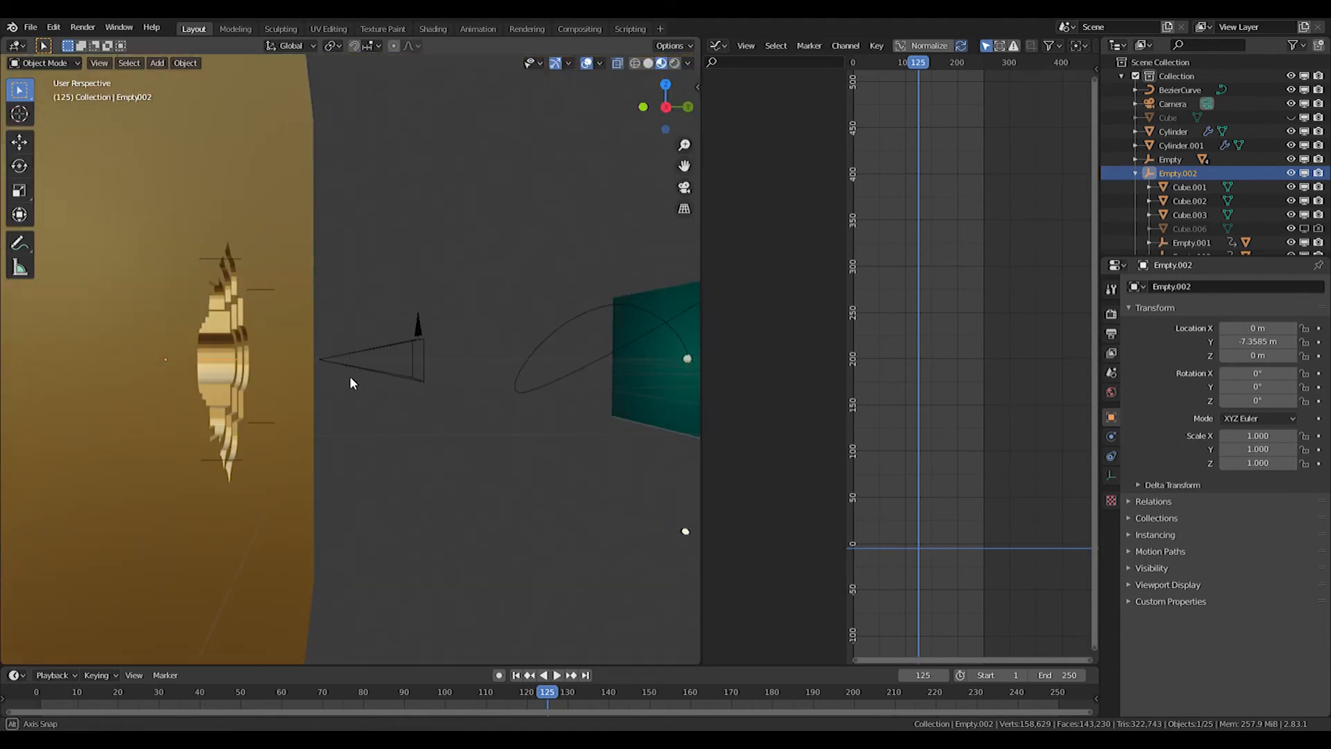
key(g)
key(y)
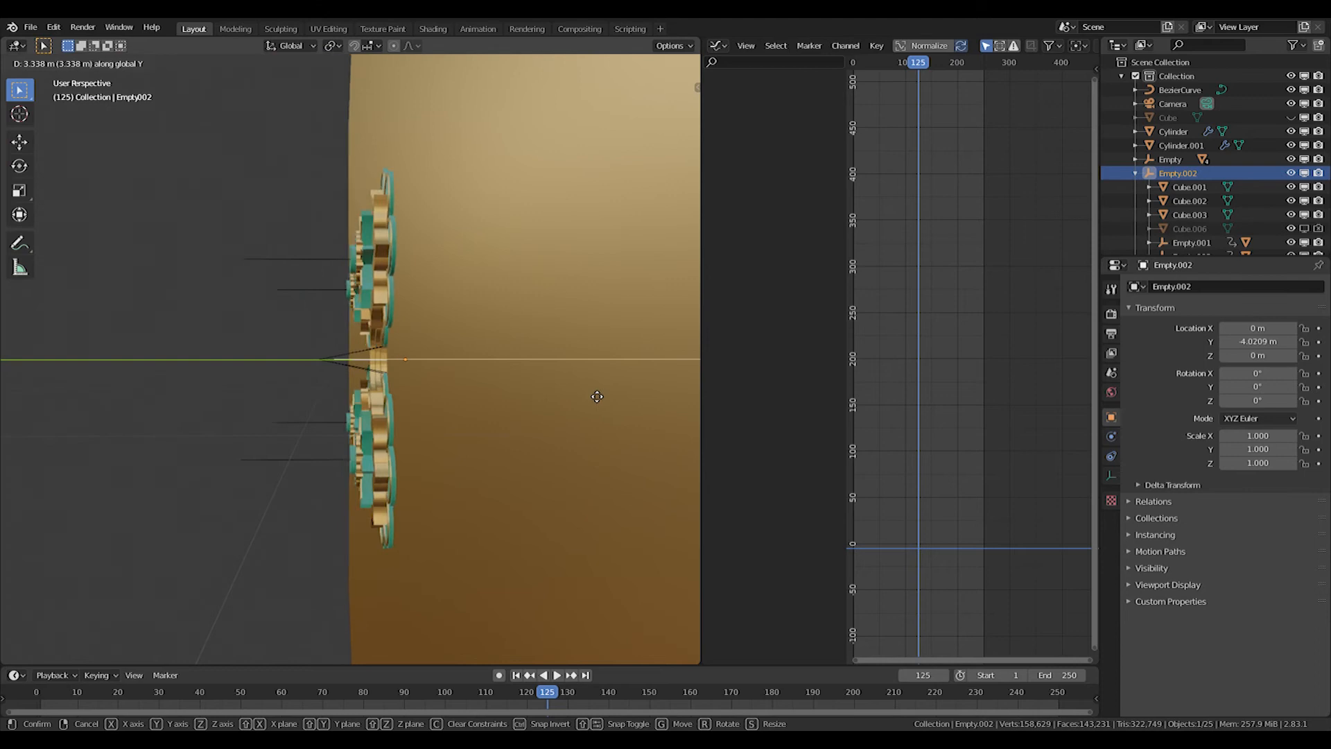
click(576, 388)
key(KP_0)
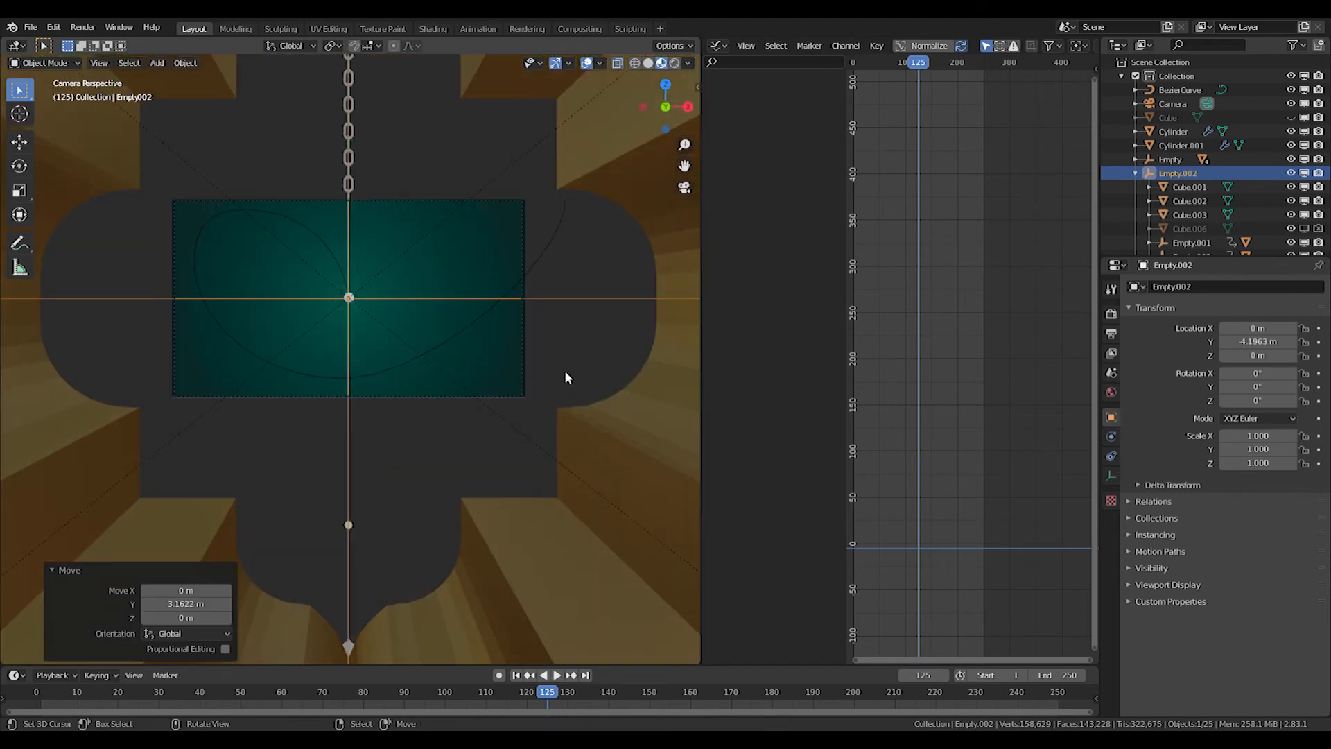
Test a smaller scale on Empty.002, cancel it, and insert a Scaling keyframe at frame 125
key(s)
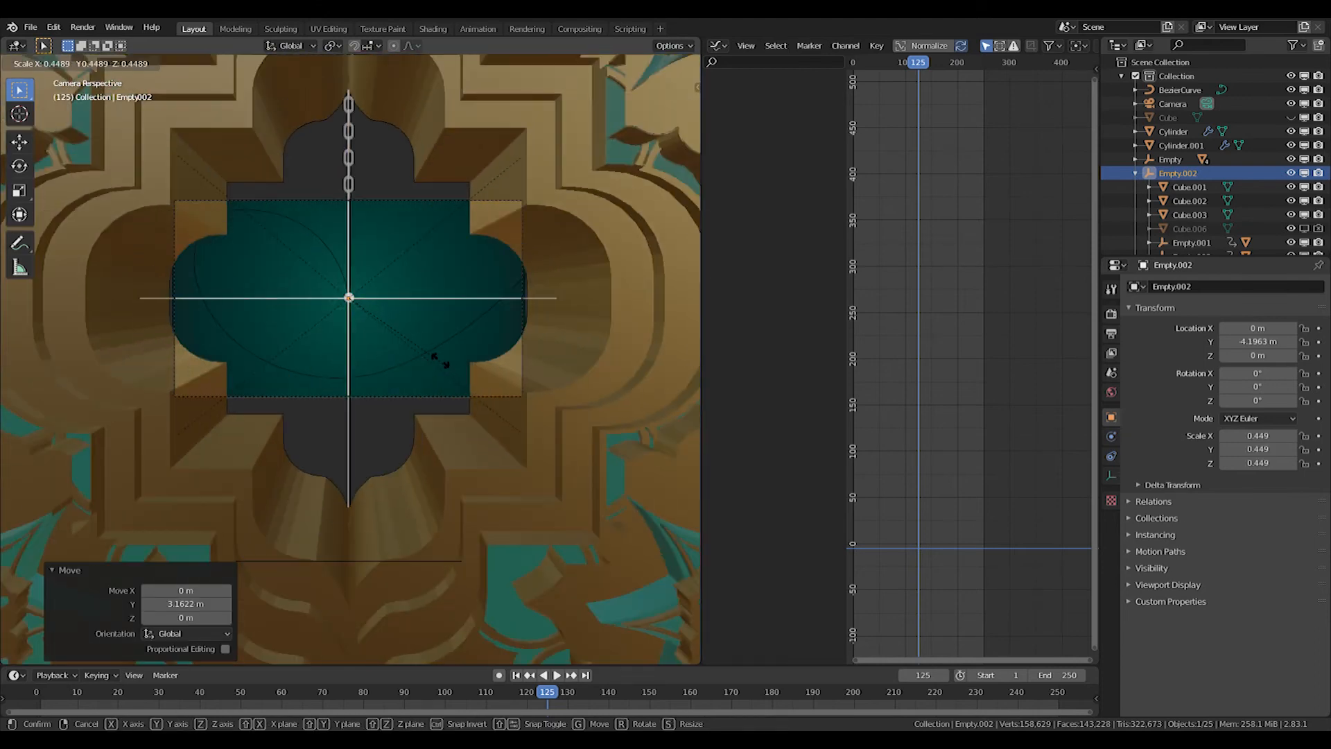
right_click(437, 359)
key(i)
key(i)
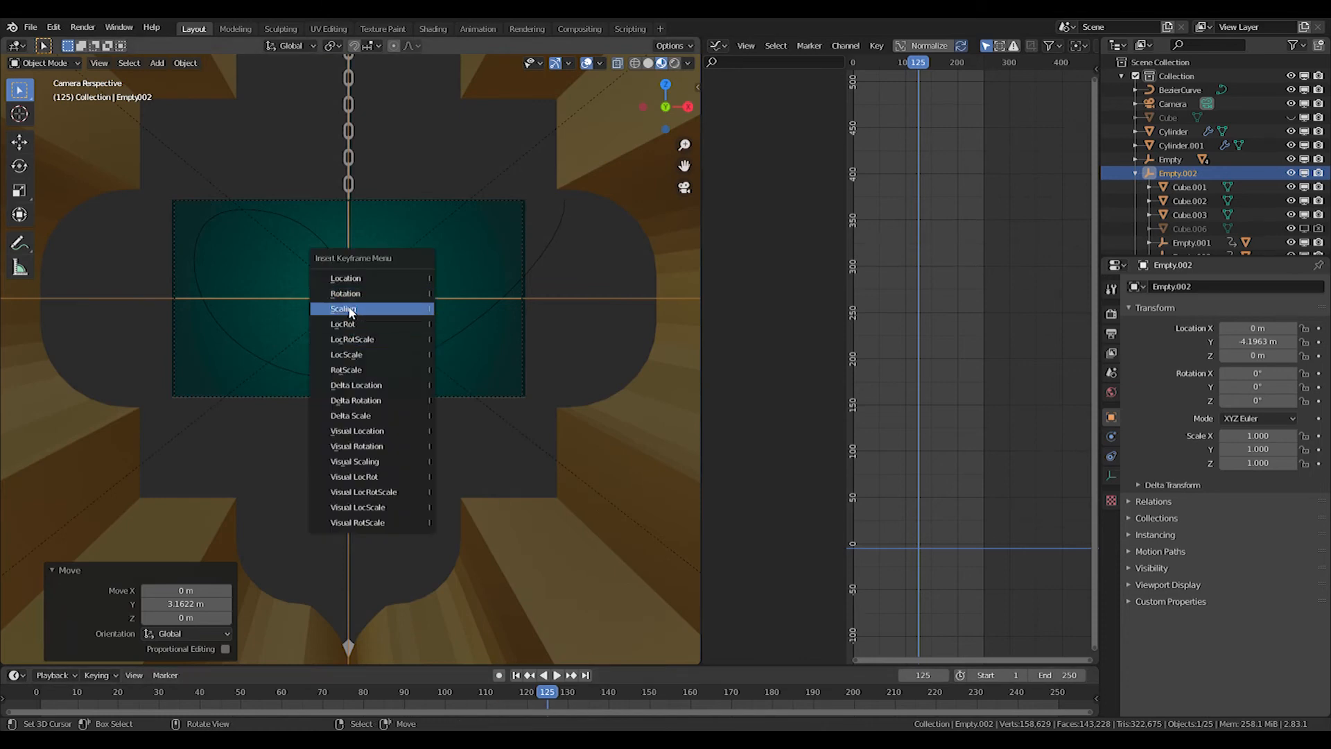
click(350, 309)
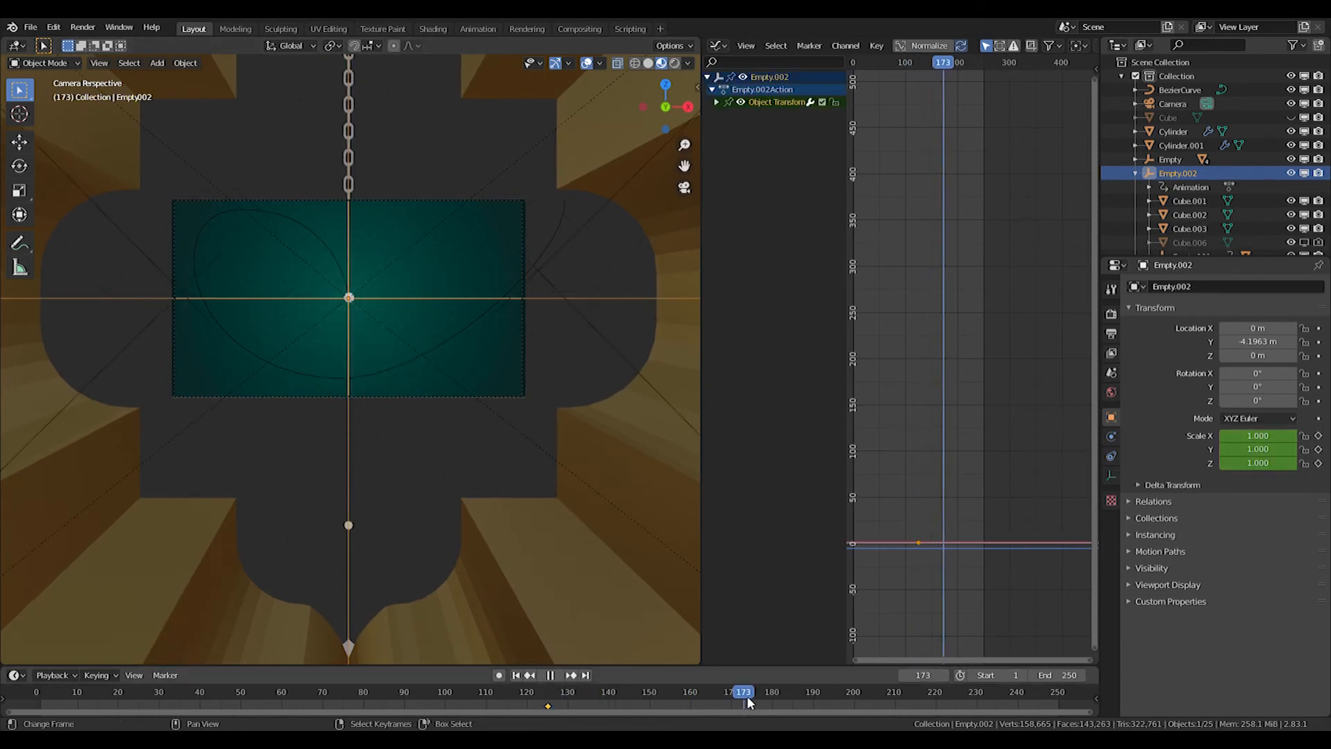
Scale Empty.002 down to about 0.155 at frame 180 and insert a Scaling keyframe
key(space)
key(s)
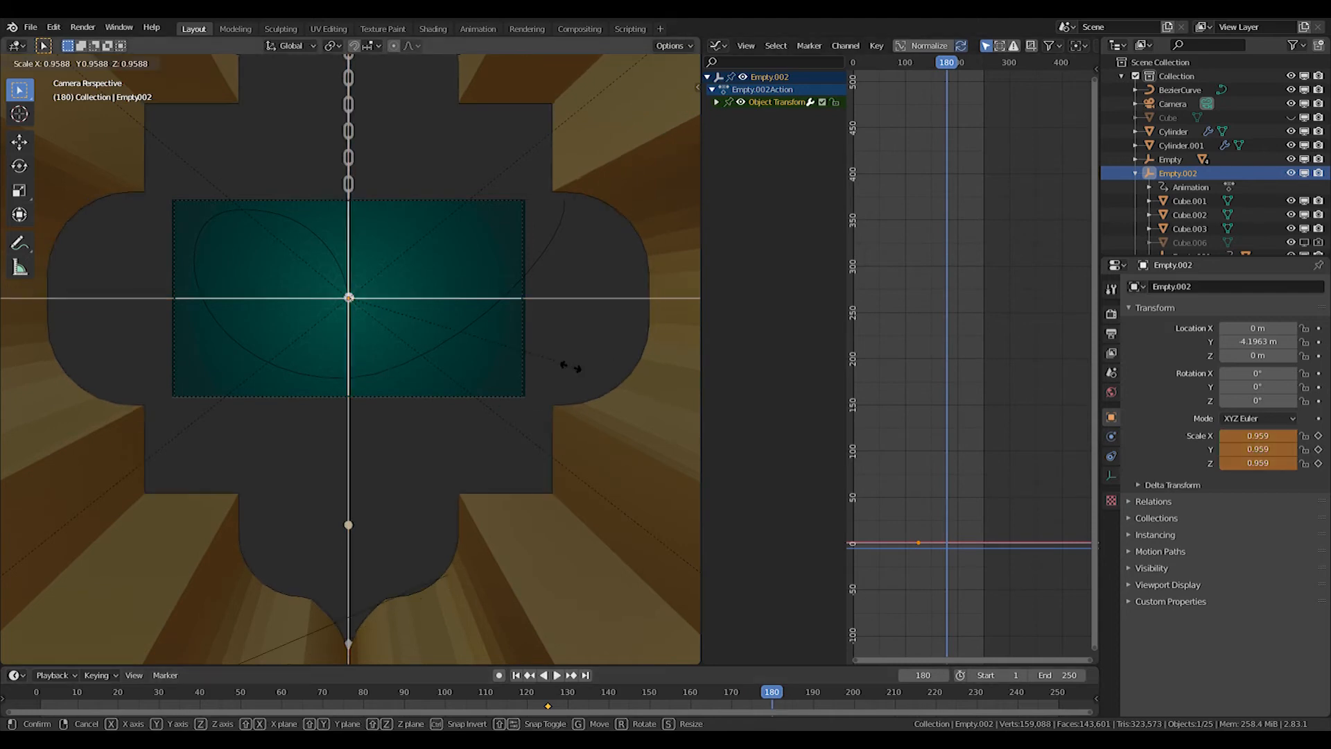
click(387, 292)
scroll(494, 339, up, 3)
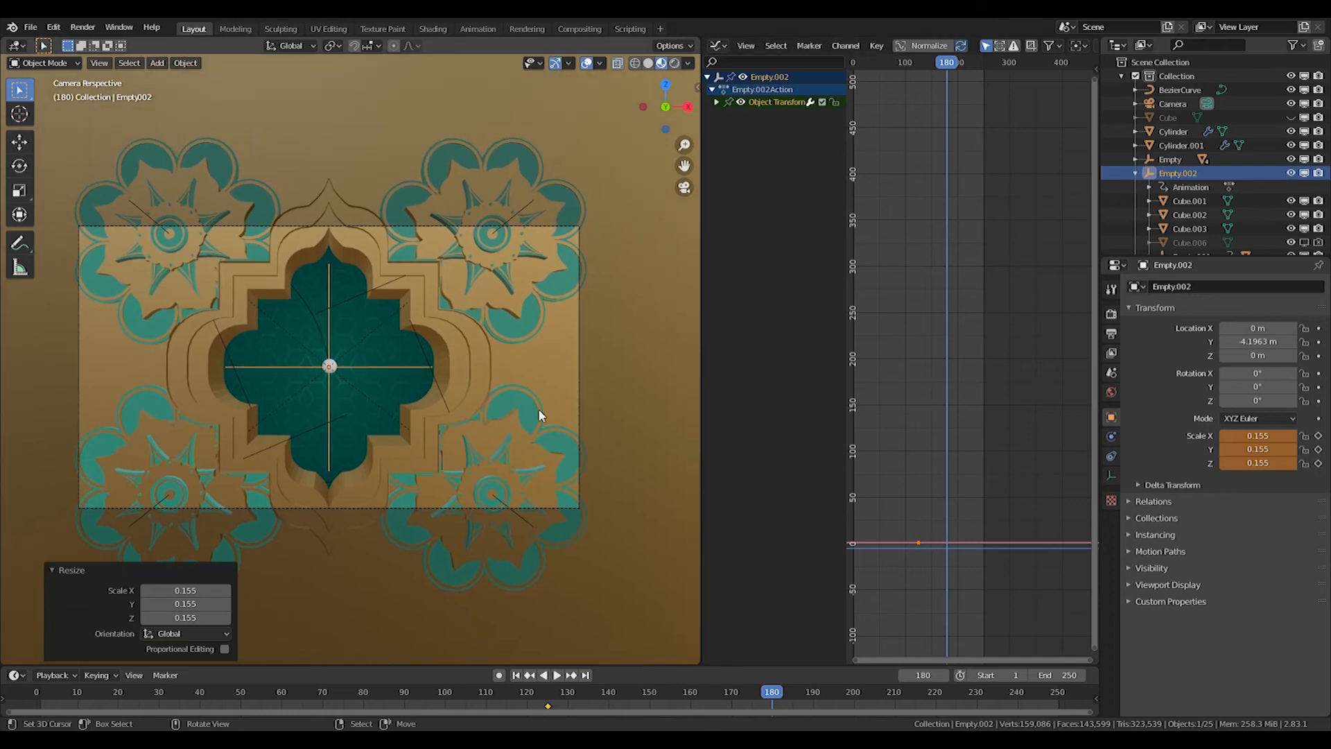
key(i)
click(417, 328)
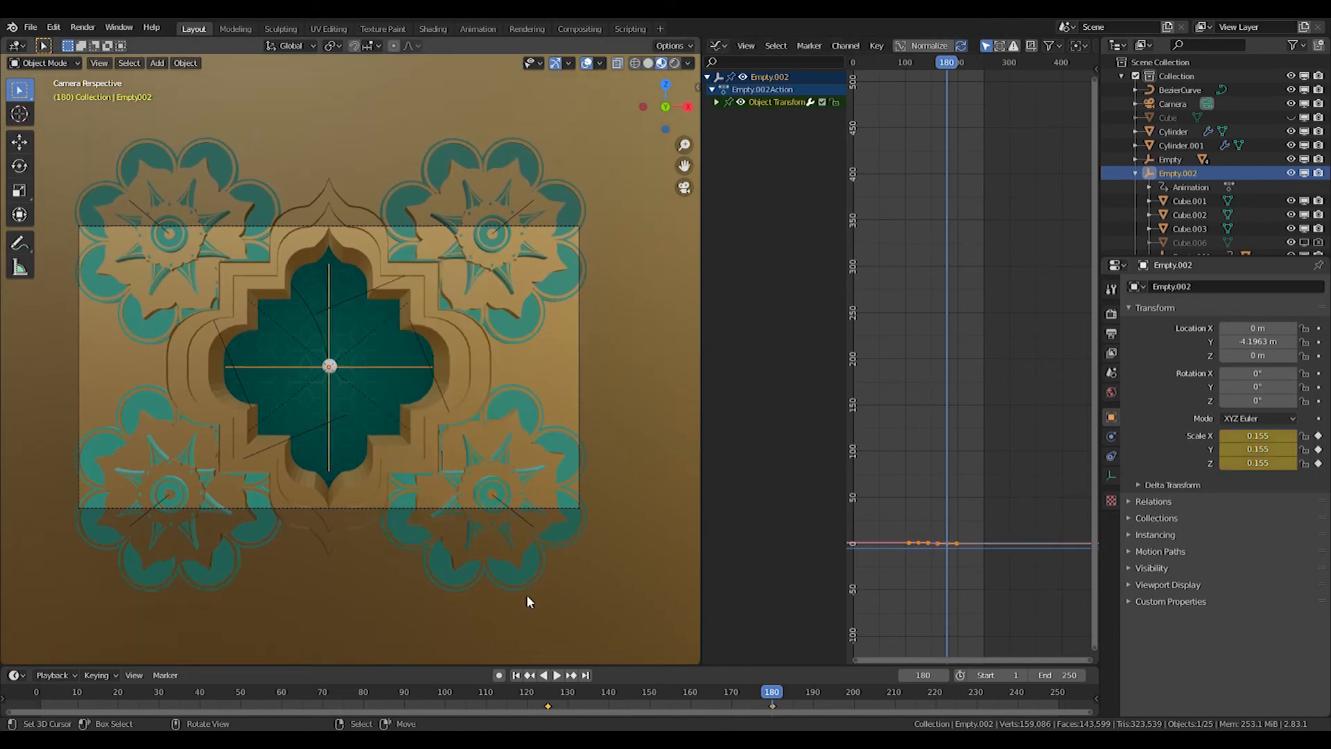
Play back the shrinking wall animation through the camera to check its timing
click(539, 675)
drag(532, 677, 505, 669)
key(space)
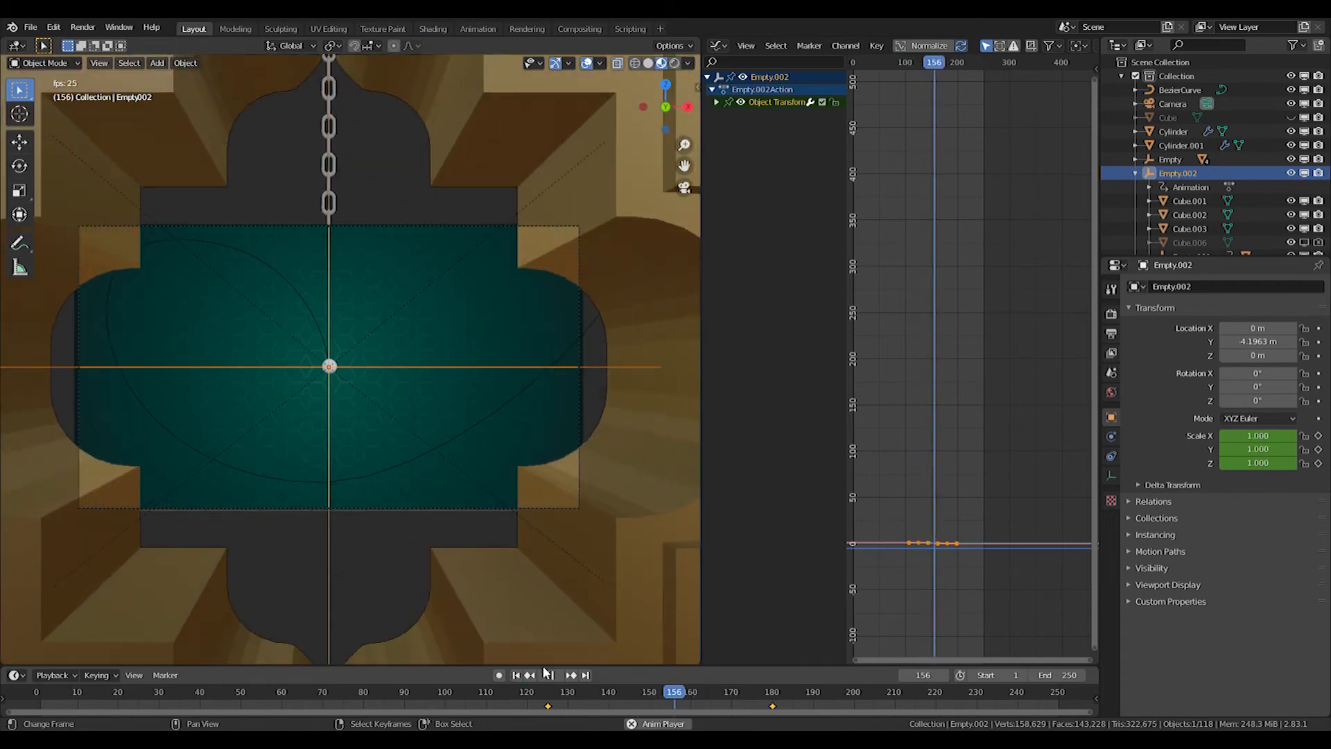
click(543, 694)
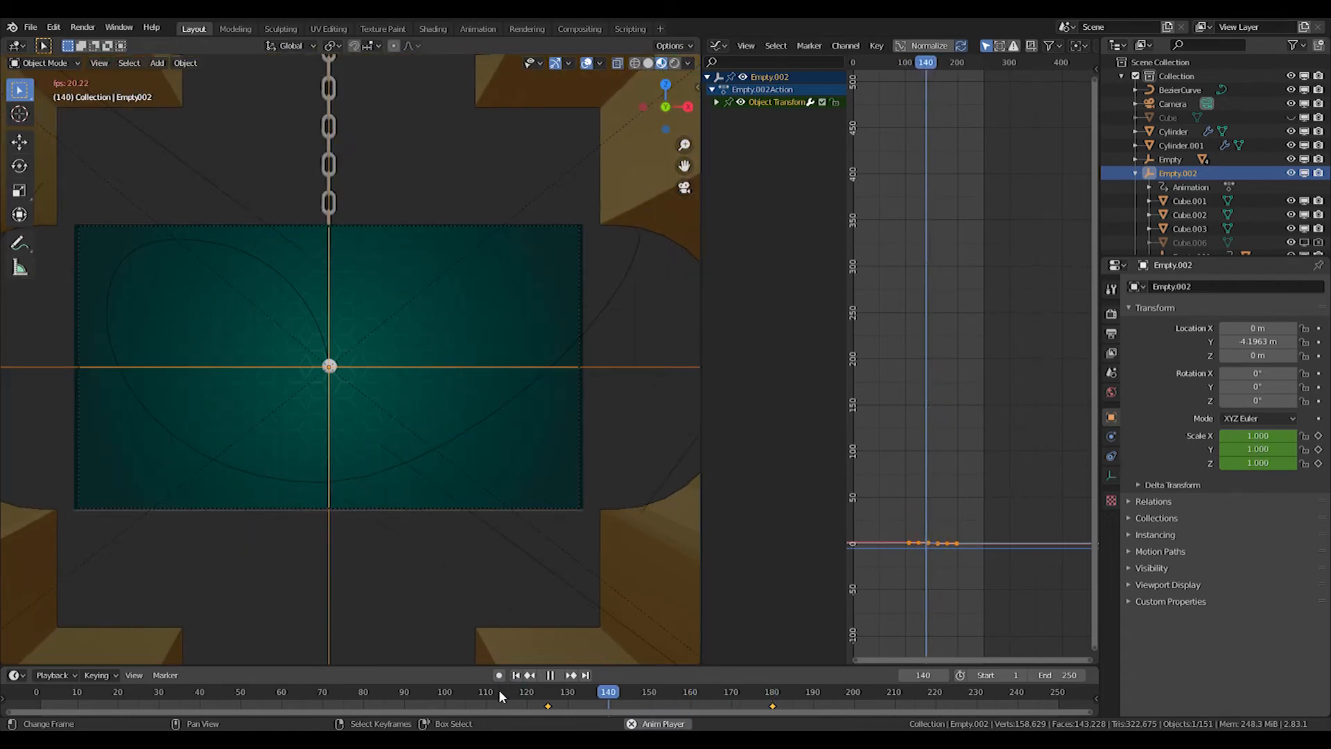
key(space)
click(829, 696)
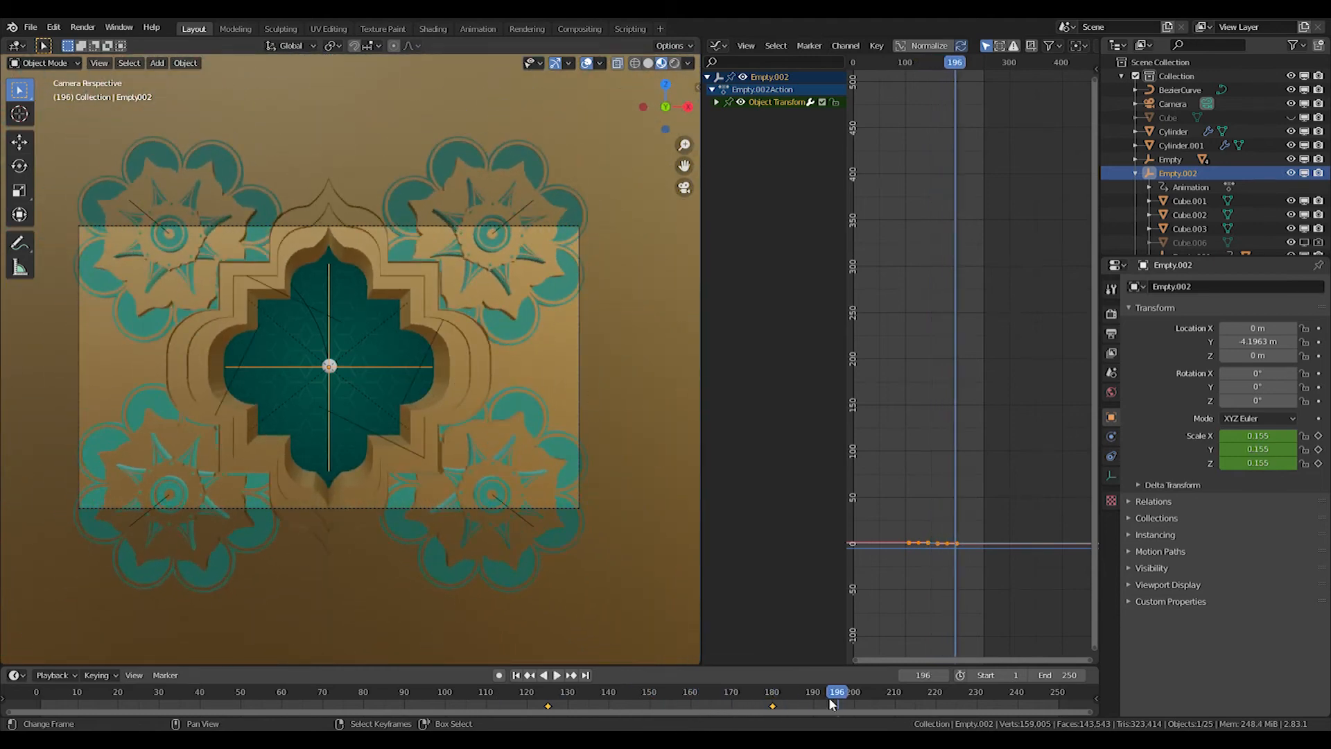
Retime Empty.002's two scale keyframes to frames 110 and 185, and preview the animation from frame 100
key(g)
click(772, 706)
key(g)
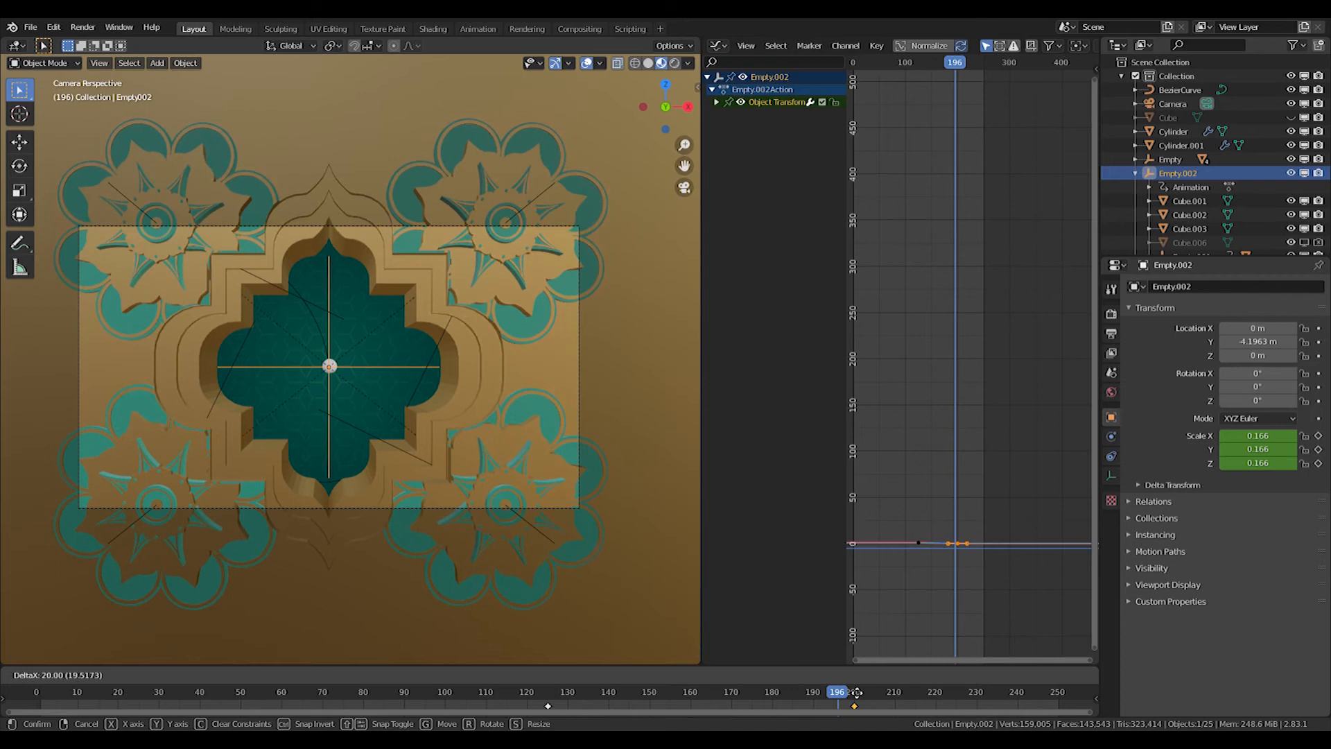
click(858, 692)
key(g)
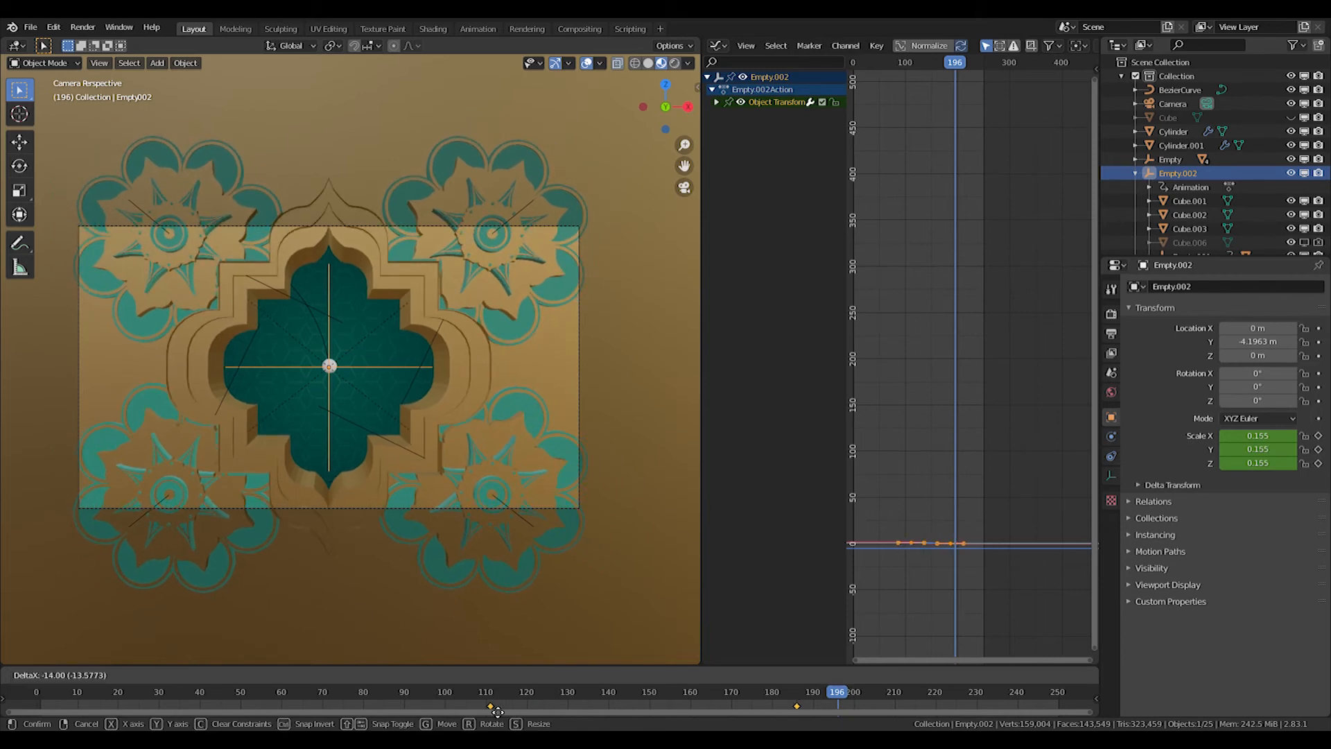
click(492, 711)
click(443, 691)
key(space)
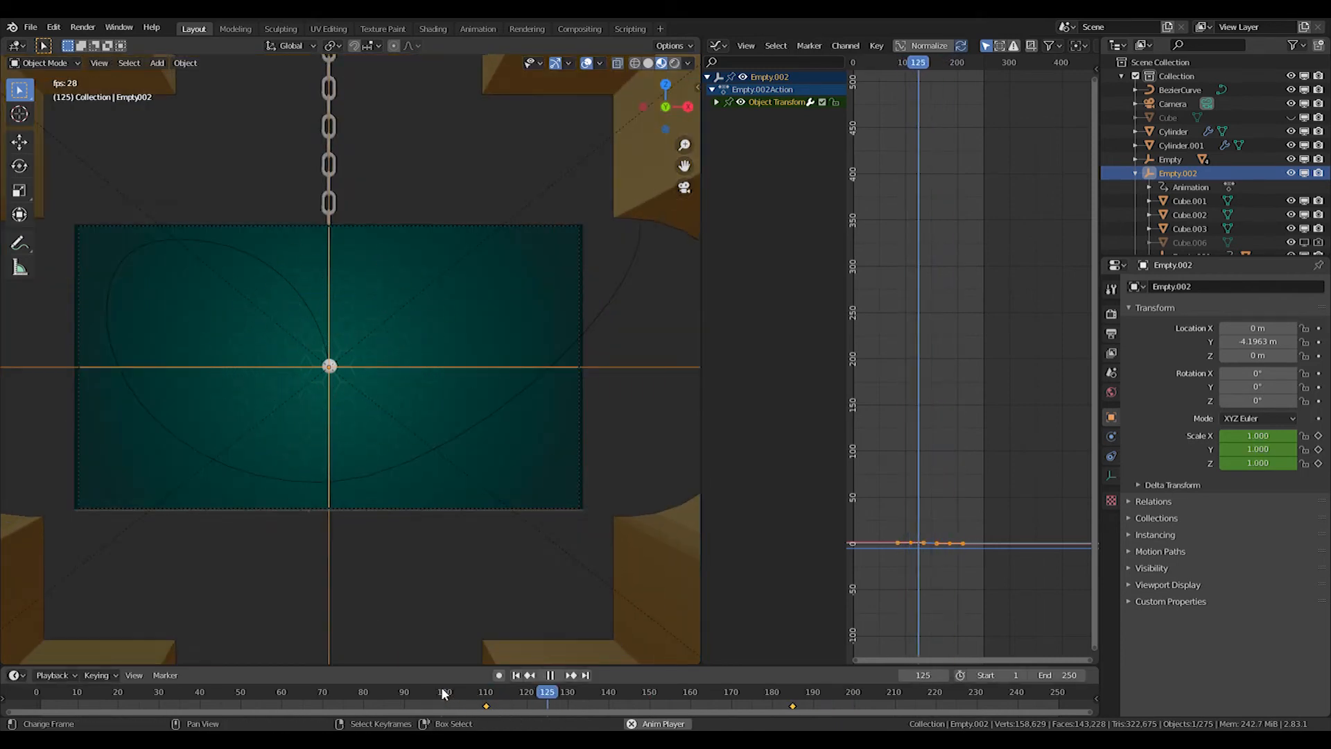
key(space)
Shorten the handles of the first scale keyframe on Empty.002's animation curves
scroll(944, 565, up, 3)
middle_drag(936, 624, 1005, 336)
scroll(940, 388, up, 5)
scroll(1033, 345, up, 3)
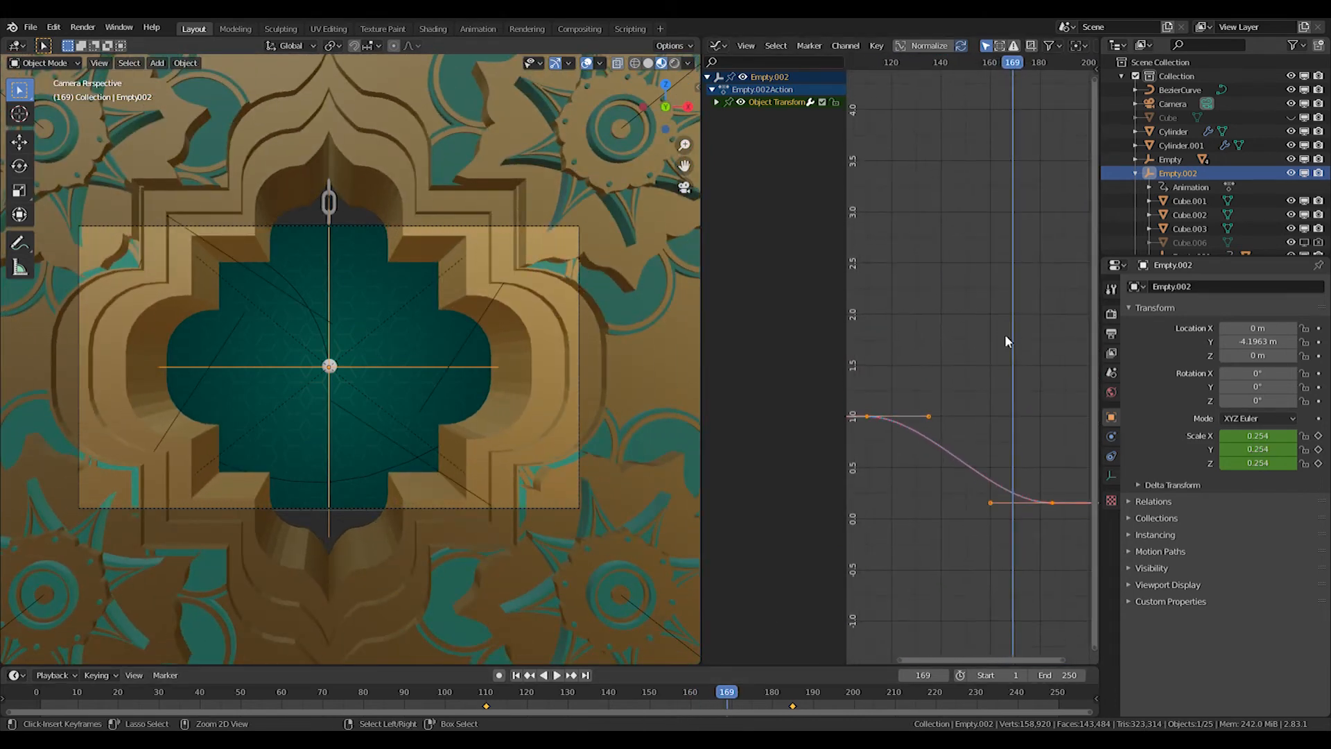
mouse_move(959, 415)
middle_down()
mouse_move(941, 428)
mouse_move(979, 411)
mouse_move(963, 416)
middle_up()
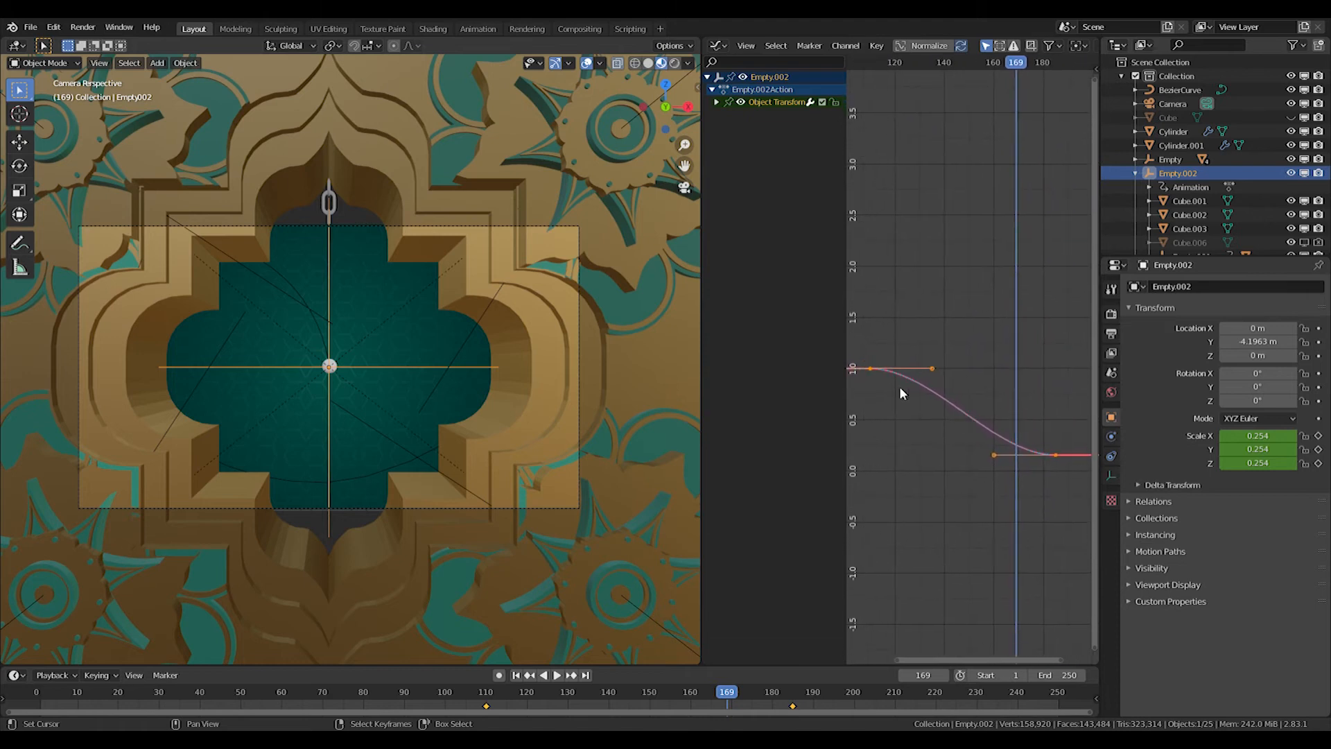
drag(888, 353, 1008, 458)
key(s)
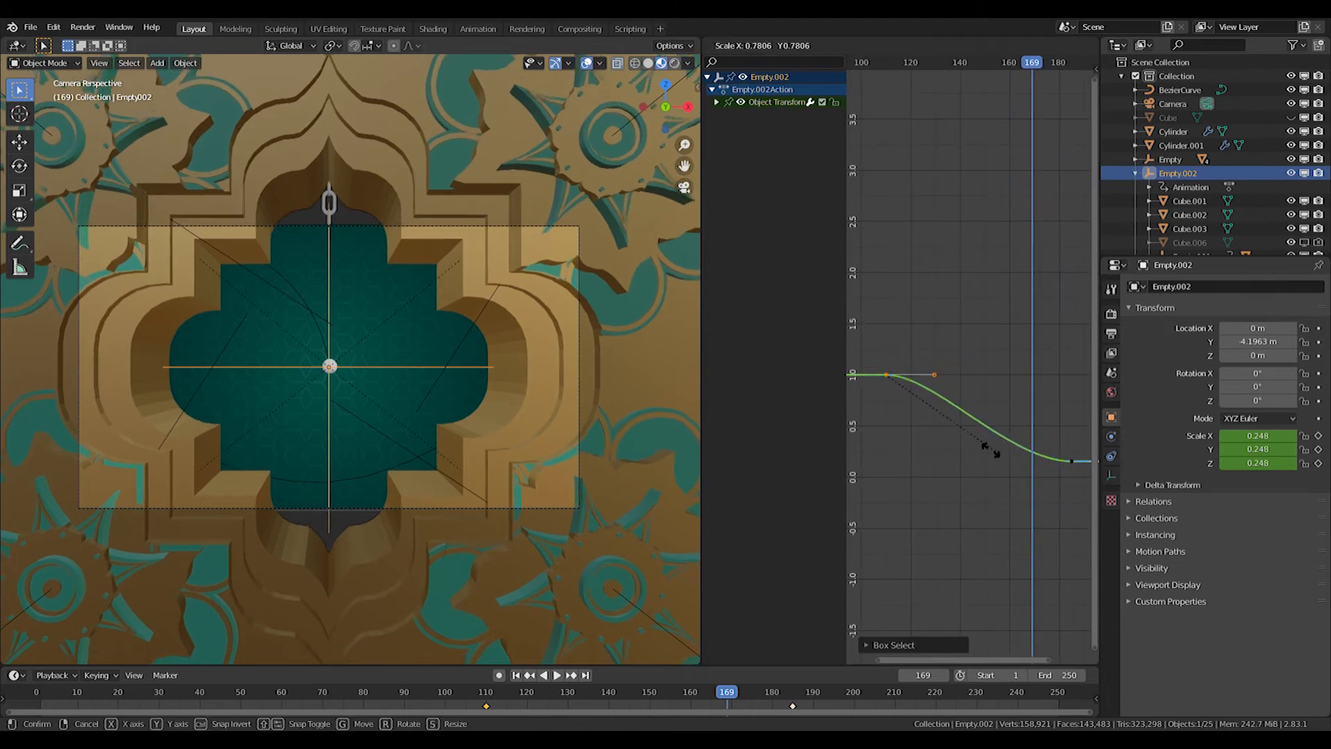
click(933, 424)
Lengthen the handles of the last scale keyframe to ease out Empty.002's scaling more gradually
middle_drag(1041, 422, 964, 421)
key(a)
key(b)
drag(978, 428, 1036, 526)
key(s)
click(876, 529)
Replay the animation from about frame 90 to check the adjusted easing of the scaling
click(404, 700)
key(space)
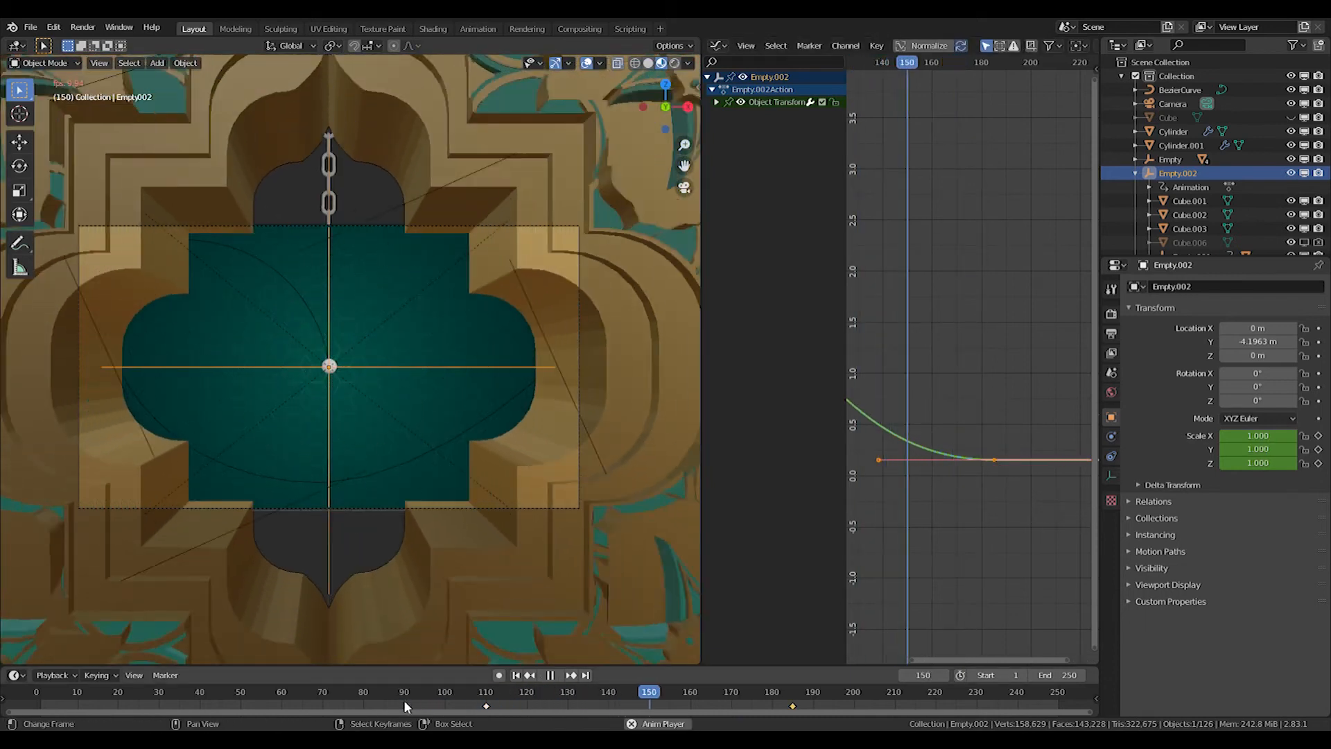
drag(757, 708, 427, 693)
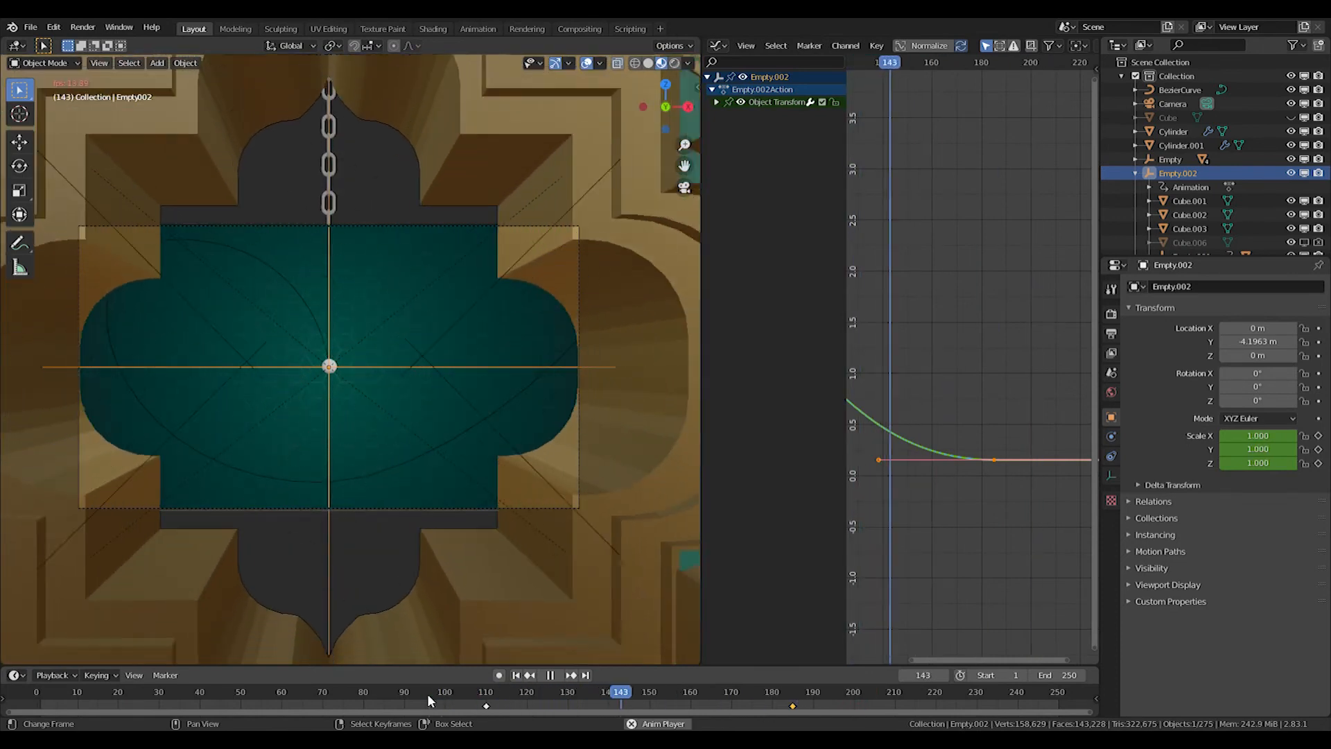
key(space)
drag(788, 693, 838, 692)
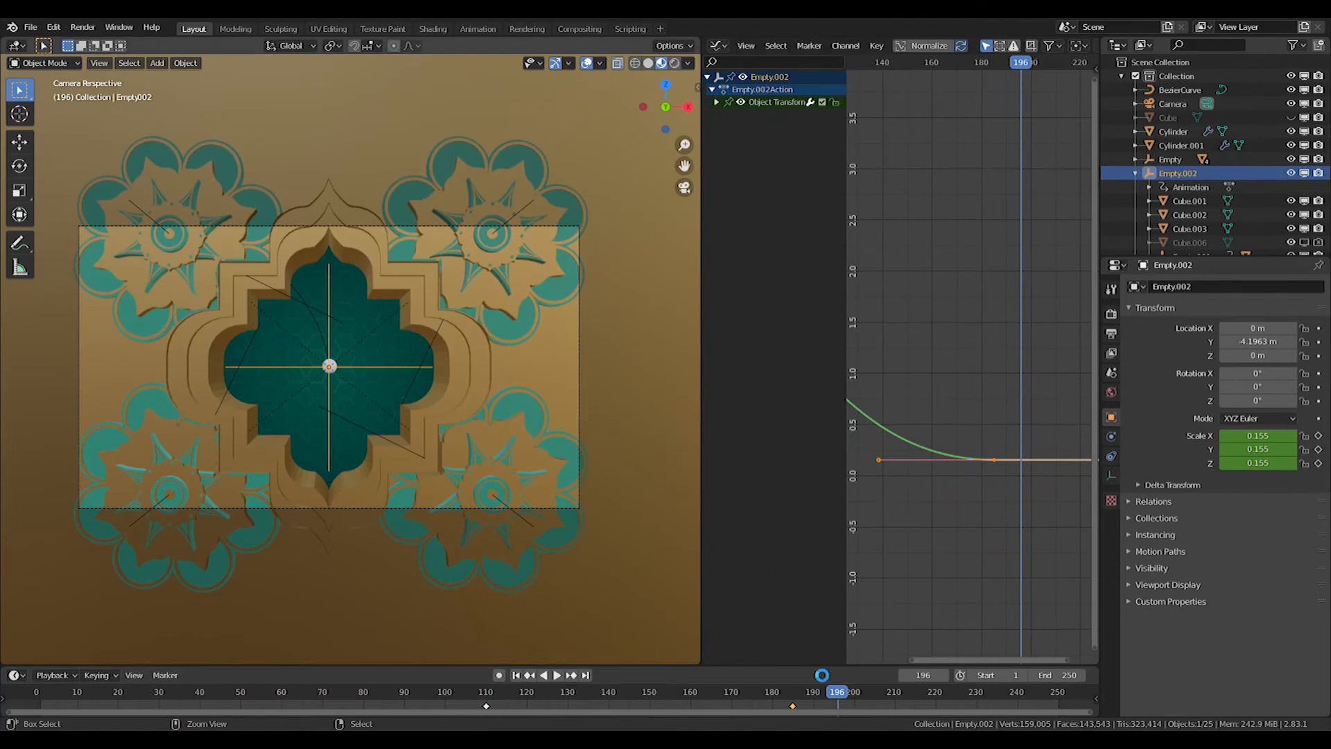
Save the file and set the current frame to 175
key(ctrl+s)
drag(802, 694, 750, 701)
key(shift+a)
mouse_move(393, 407)
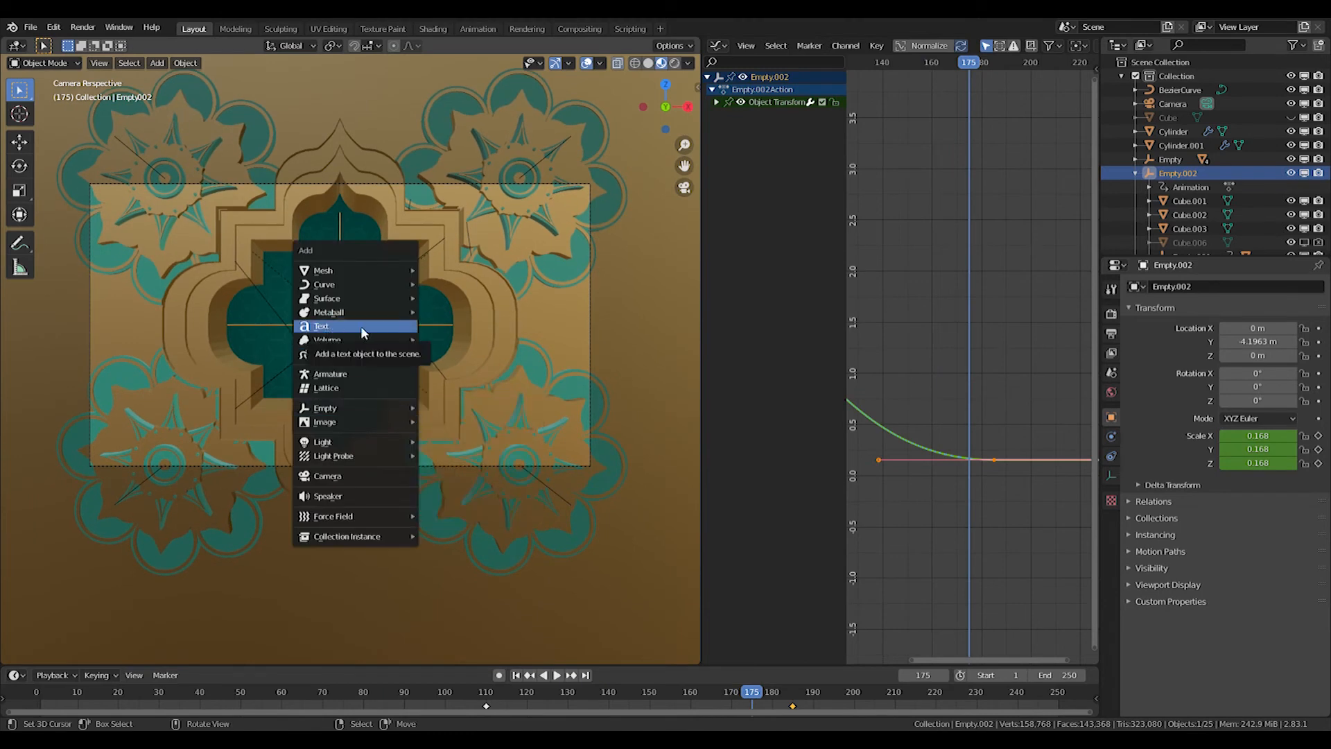
click(348, 327)
scroll(489, 398, down, 1)
key(ctrl+z)
Snap the 3D cursor to the selected Empty.002
scroll(400, 369, down, 3)
key(shift+s)
click(389, 449)
Add a text object at the 3D cursor and rotate it 90° about the X axis
scroll(381, 375, up, 4)
key(shift+a)
mouse_move(386, 302)
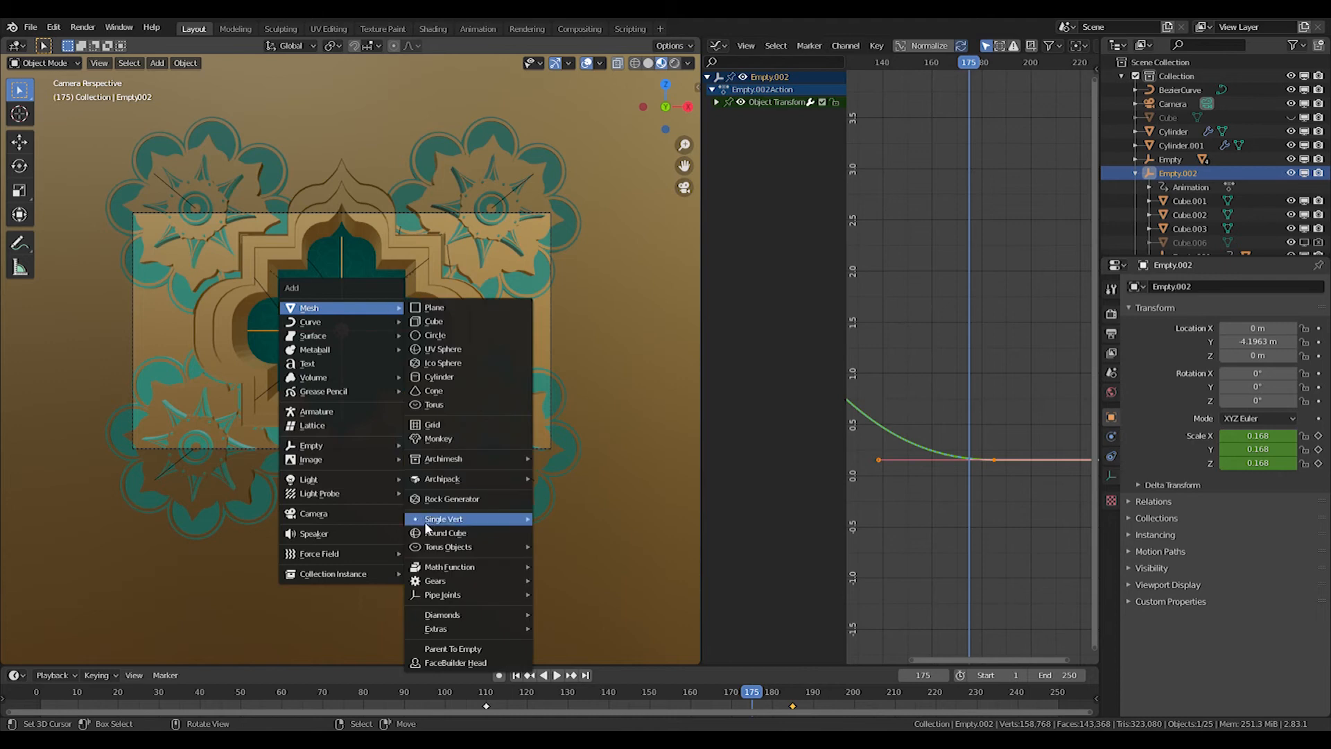
mouse_move(350, 488)
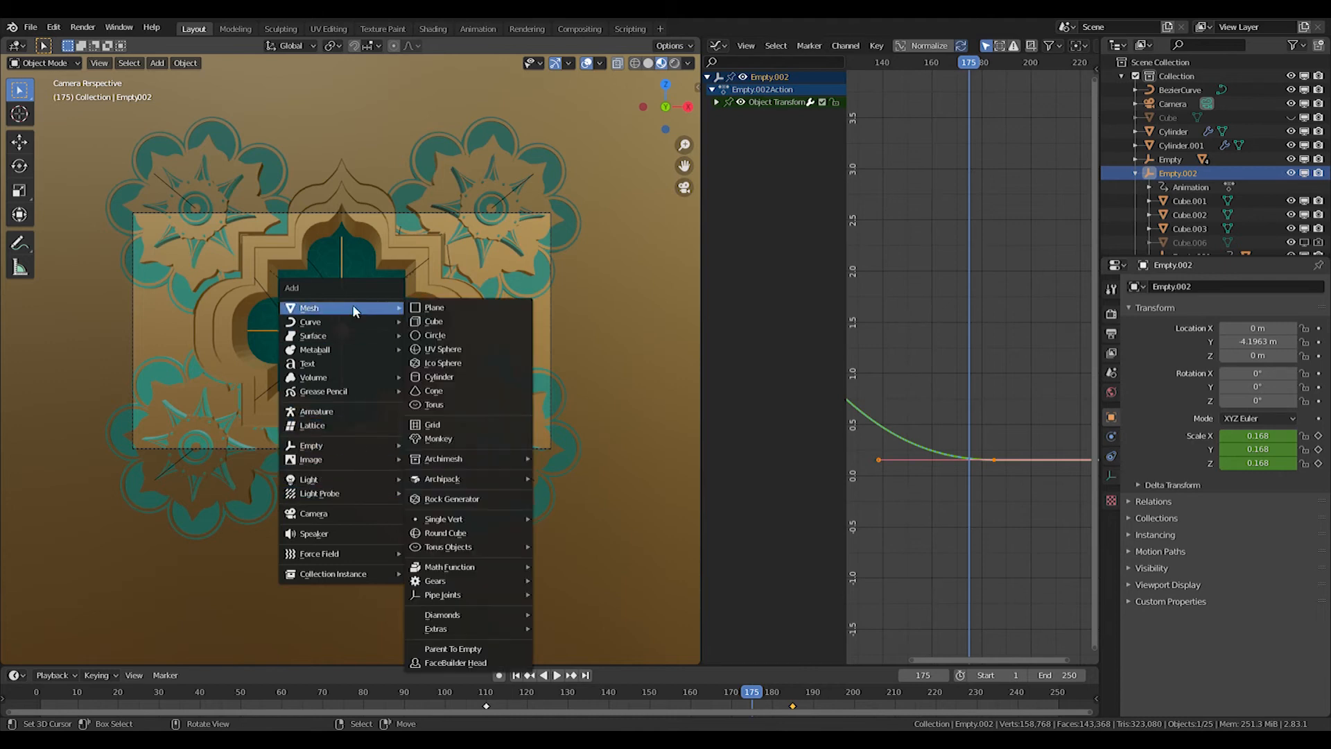
click(350, 362)
middle_drag(367, 380, 538, 387)
key(r)
key(x)
key(9)
key(0)
key(Return)
Set the text's horizontal paragraph alignment to Center
click(1191, 285)
key(Escape)
click(1111, 495)
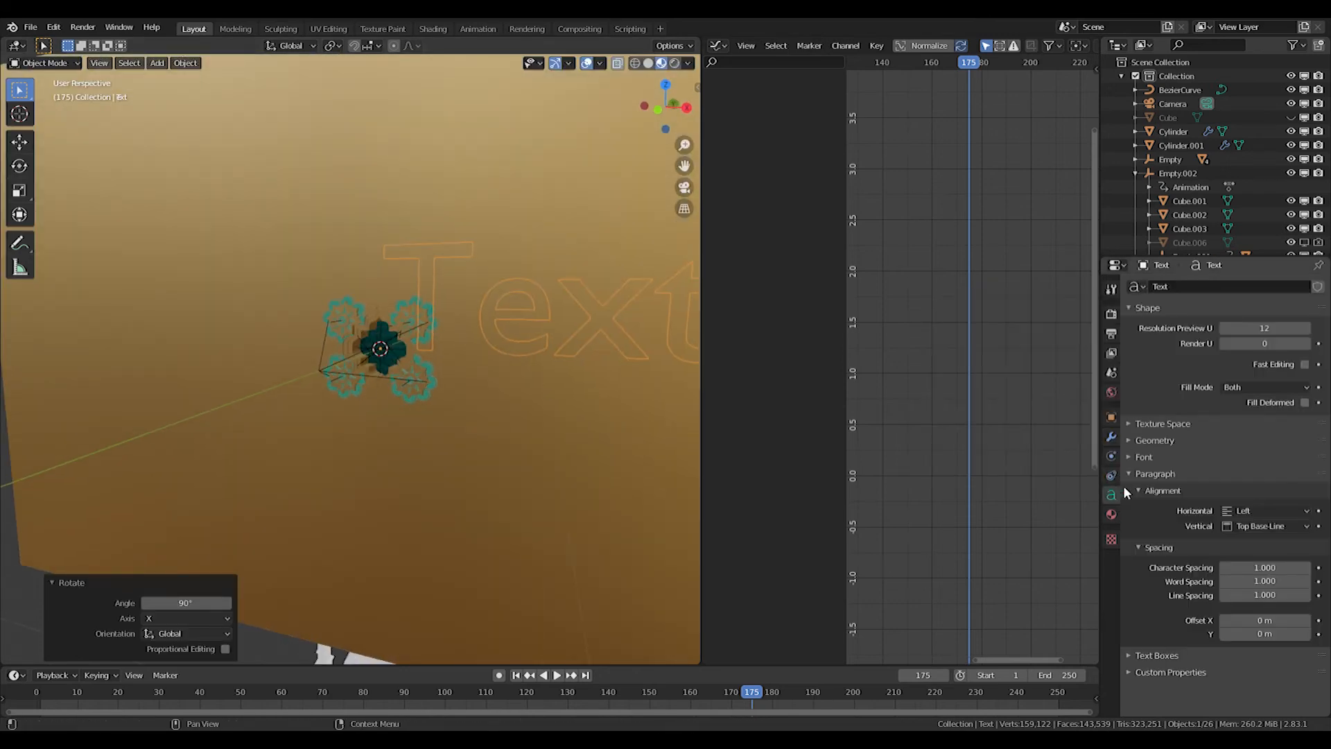
click(1233, 541)
Scale the text down in front view so it roughly fits within the green opening
key(KP_1)
scroll(384, 255, up, 2)
scroll(389, 345, down, 2)
scroll(389, 346, up, 2)
key(s)
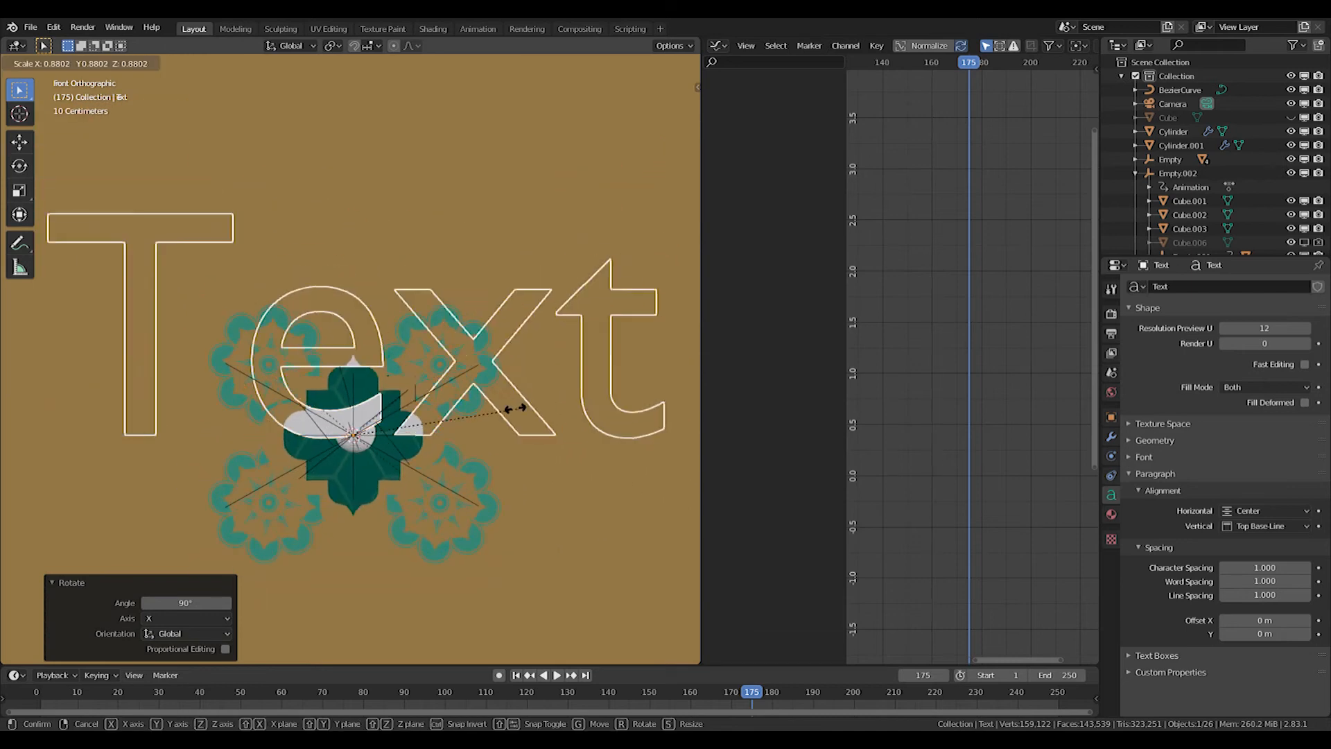
click(368, 447)
scroll(375, 459, up, 4)
shift+middle_drag(375, 463, 420, 326)
Replace the default text with "Happy" on the first line and "Ied Mubarak" on the second
key(Tab)
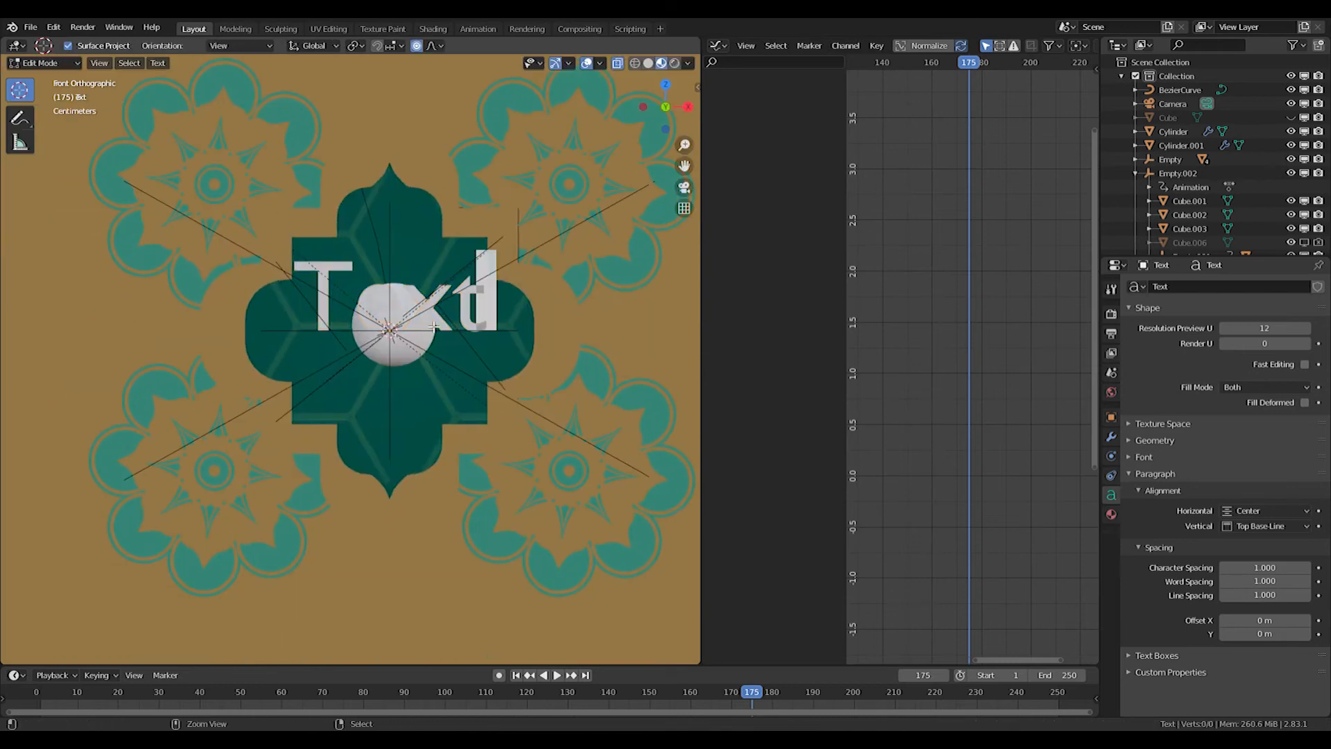
key(ctrl+a)
text(Happy)
text( Eid Mubarak)
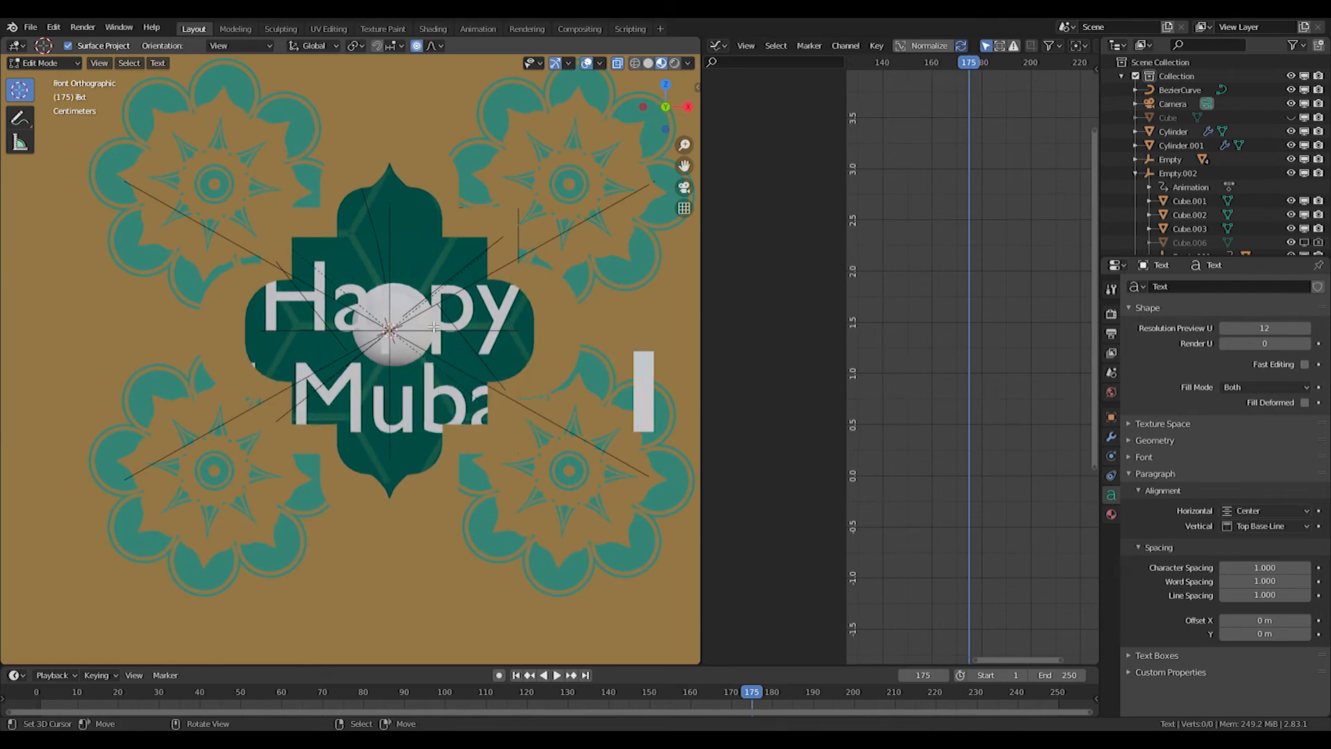
key(Tab)
Scale the text by about 0.498 and adjust its height along Z to centre it in the green opening
key(g)
key(z)
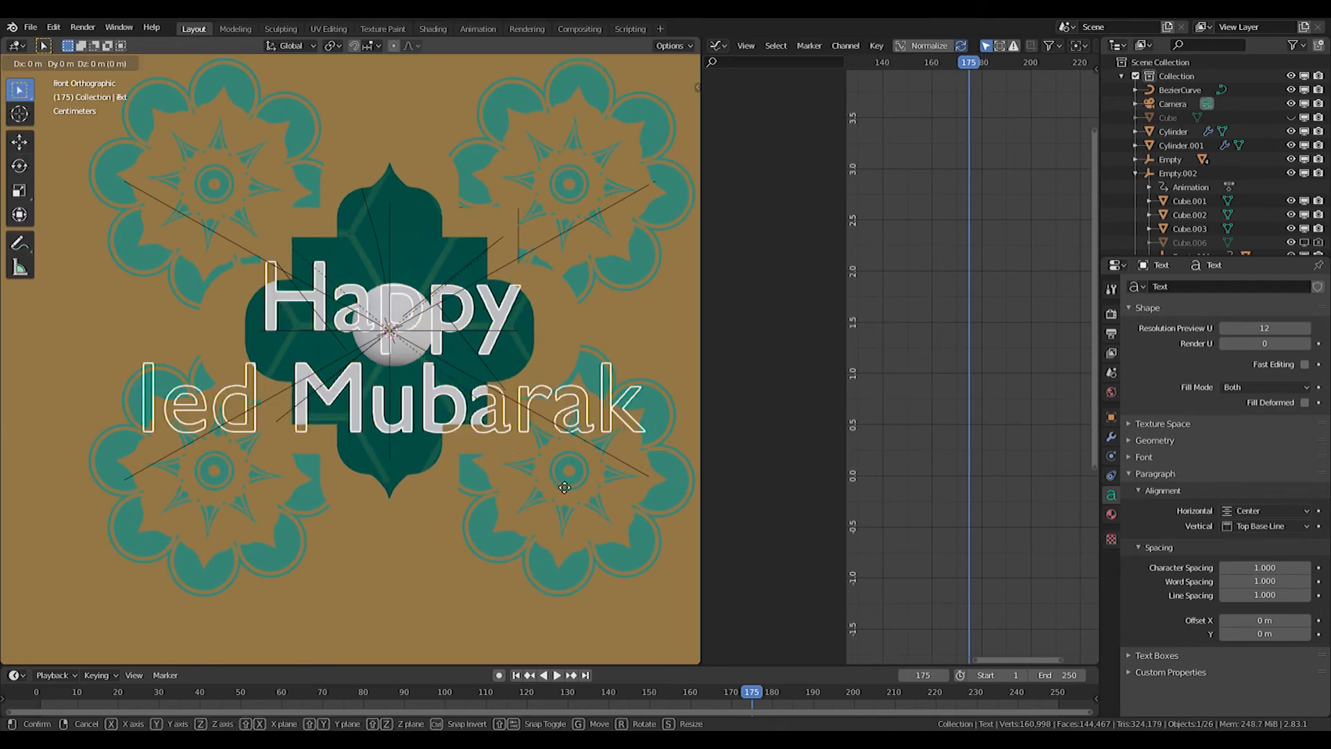
click(622, 447)
key(s)
click(482, 403)
scroll(420, 303, up, 2)
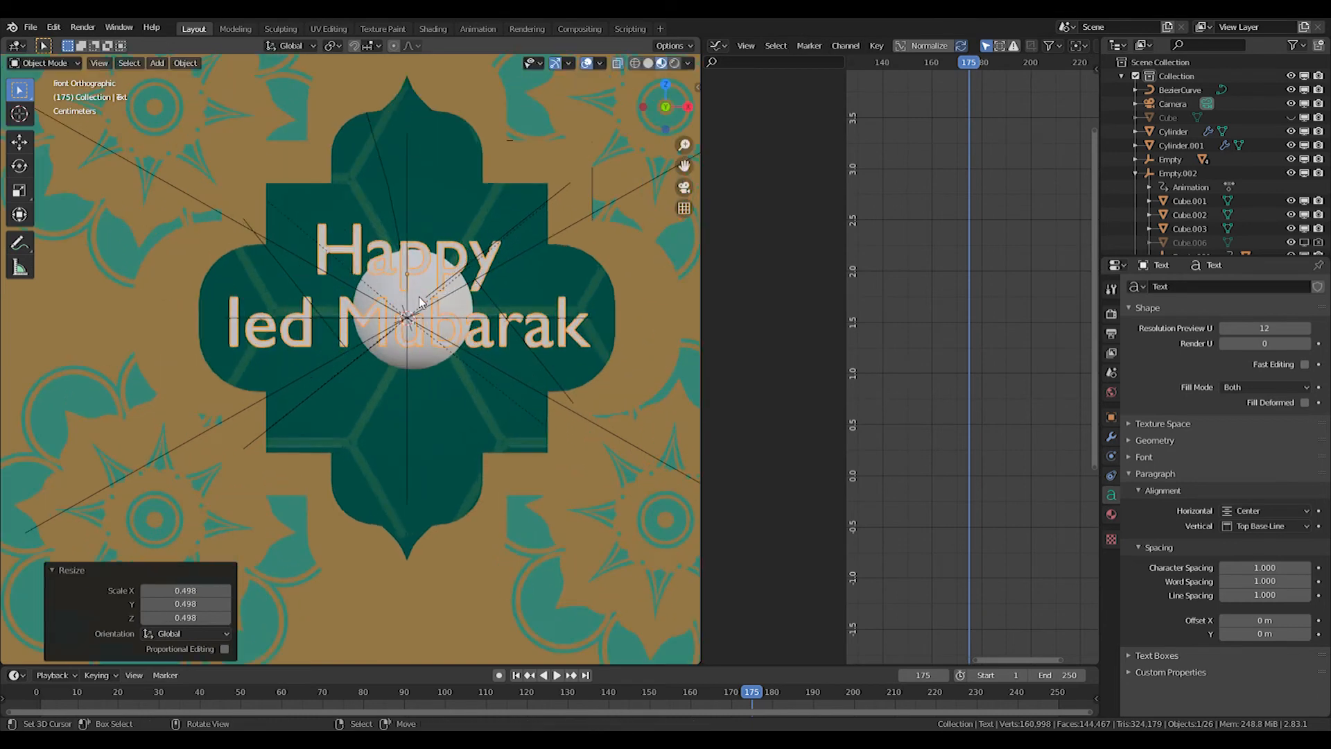
key(g)
key(z)
click(481, 333)
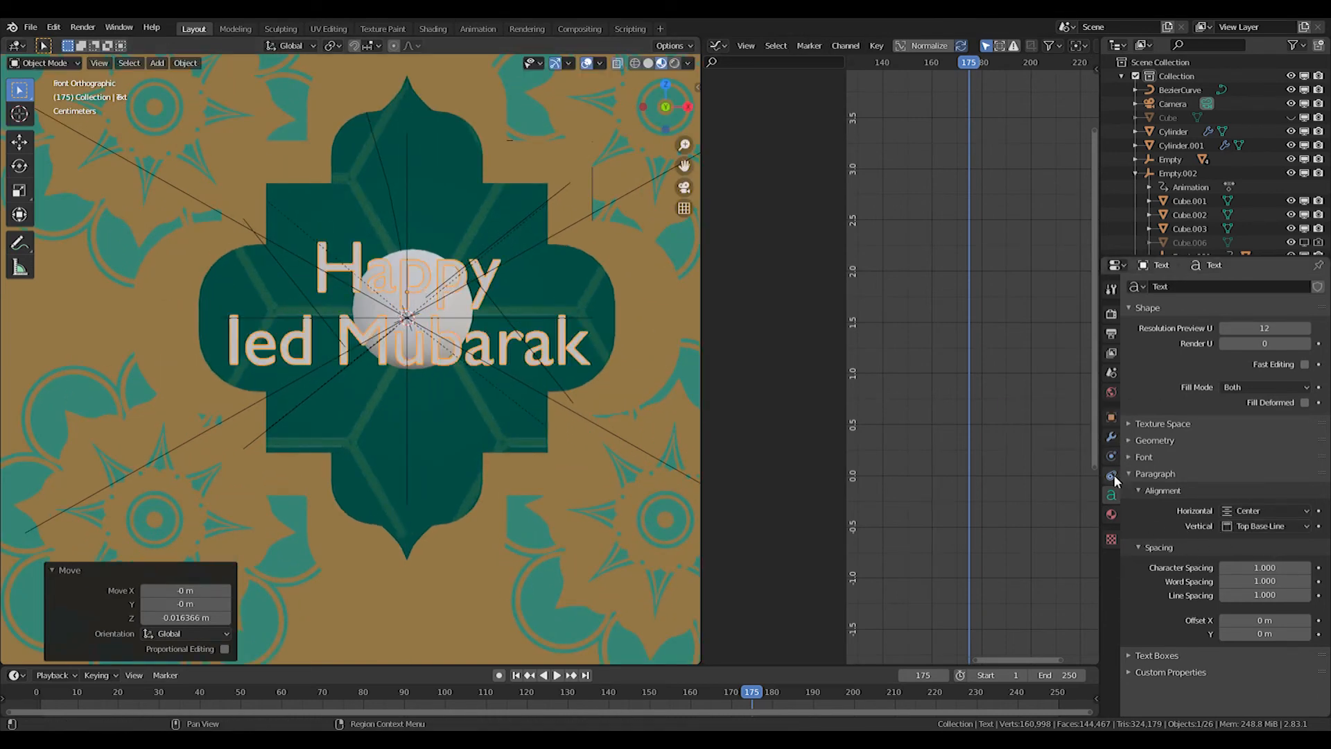
Load the RainbowBridge script font as the text's regular font, then enlarge the text and adjust its height in the opening
click(1239, 457)
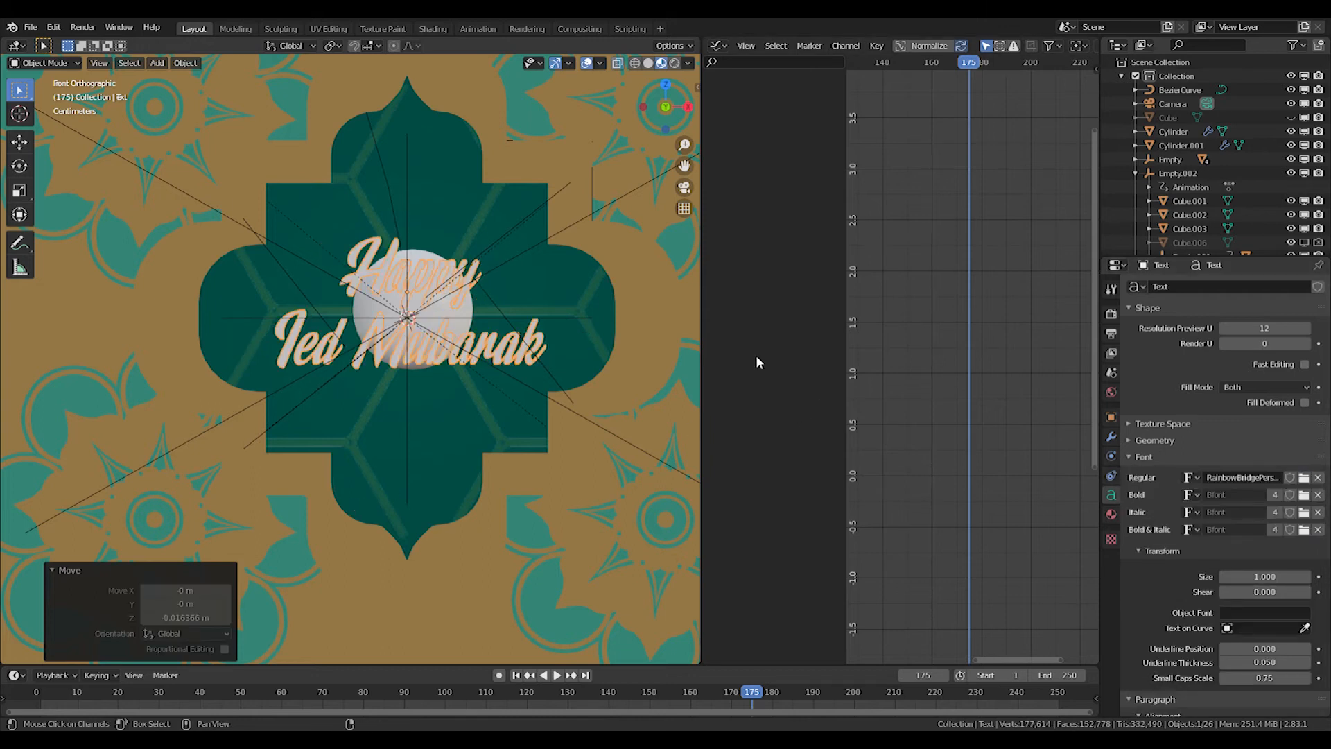
key(s)
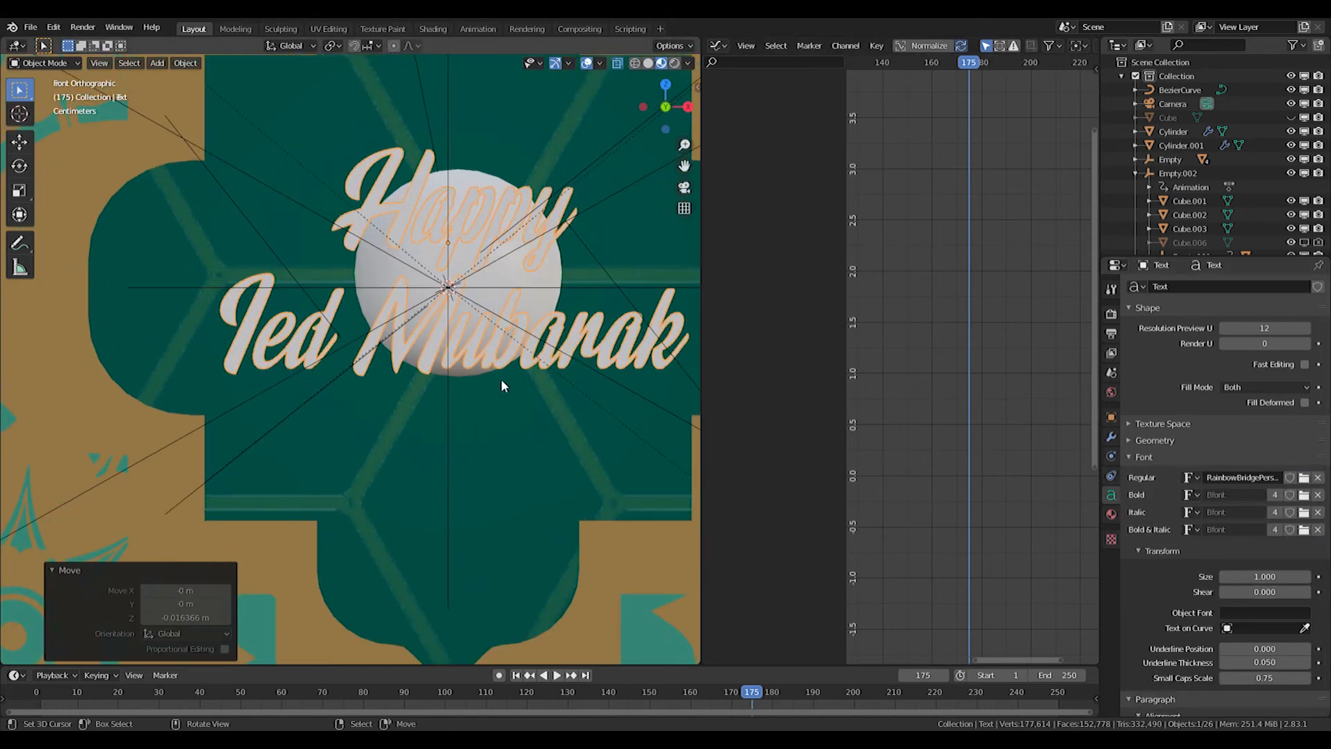
click(592, 398)
key(g)
key(z)
click(592, 394)
Give the text's Tulisan material an Emission surface with a light orange colour and a strength of 3
click(1109, 515)
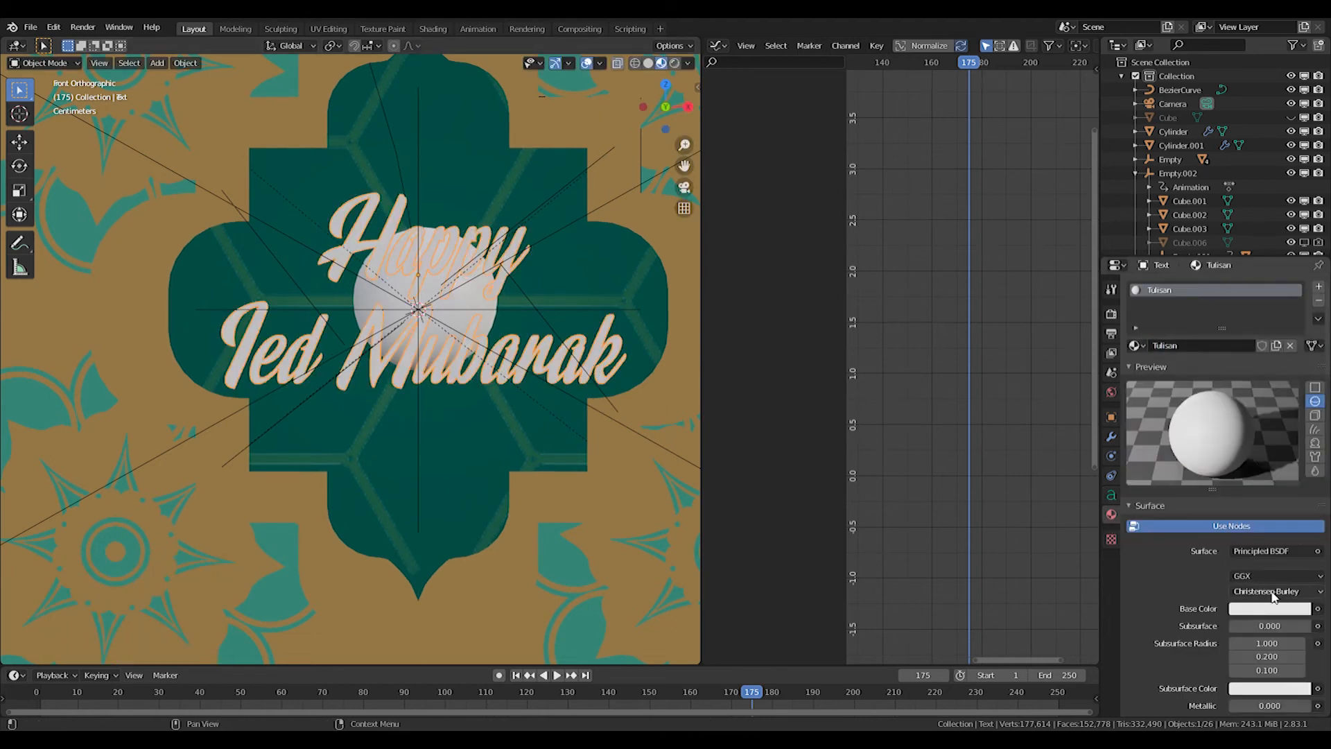
click(1258, 550)
click(1149, 276)
click(1269, 575)
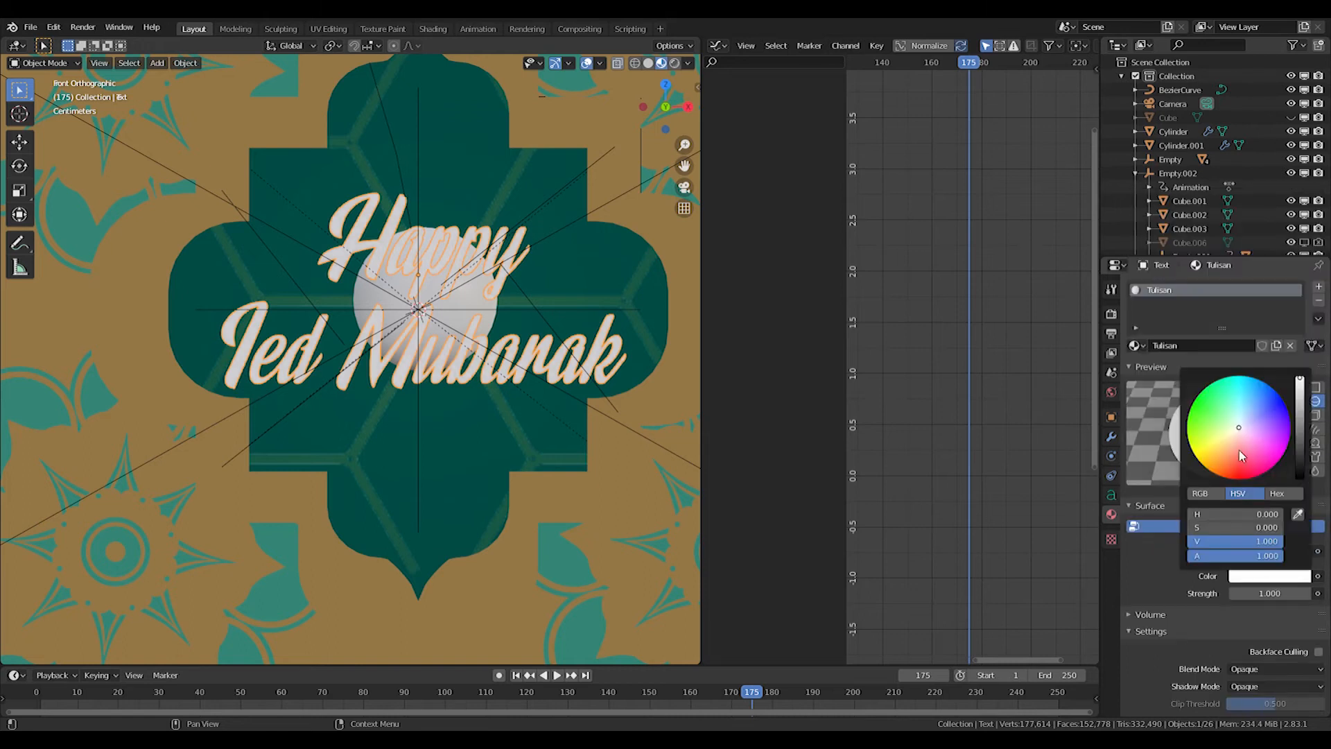
click(1255, 464)
text(3)
key(Return)
scroll(478, 421, down, 2)
scroll(478, 421, up, 2)
scroll(491, 519, down, 3)
key(g)
key(z)
right_click(448, 576)
Set the current frame to 210 and insert a Location keyframe for the centred text
key(space)
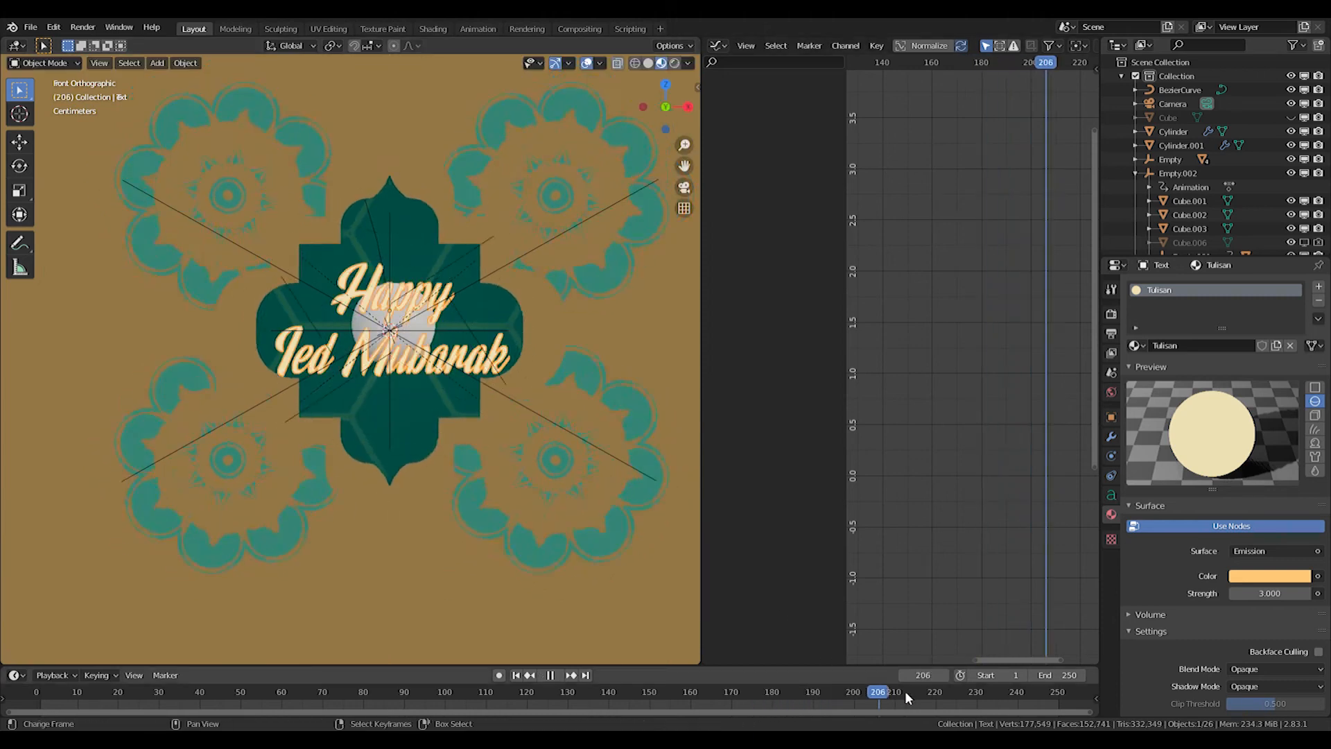
mouse_move(898, 696)
mouse_down()
mouse_move(735, 696)
mouse_move(893, 696)
mouse_up()
key(space)
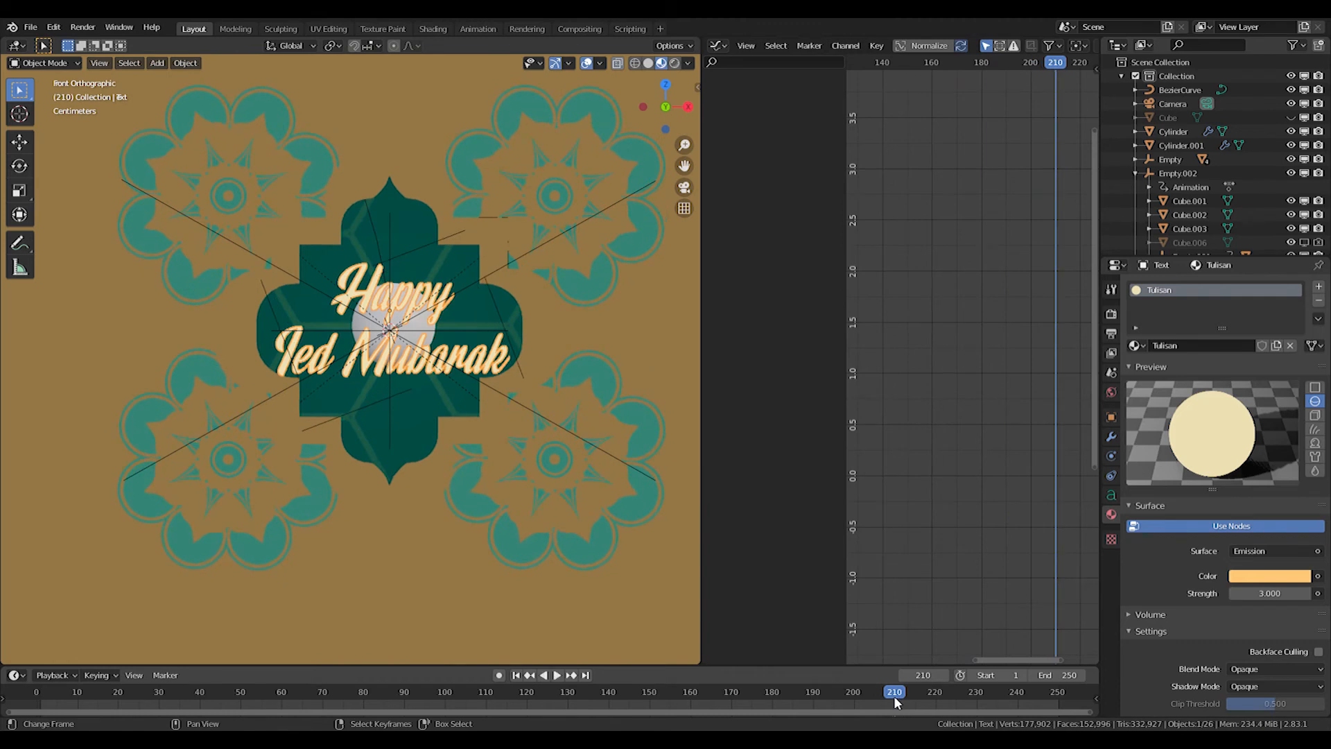
key(i)
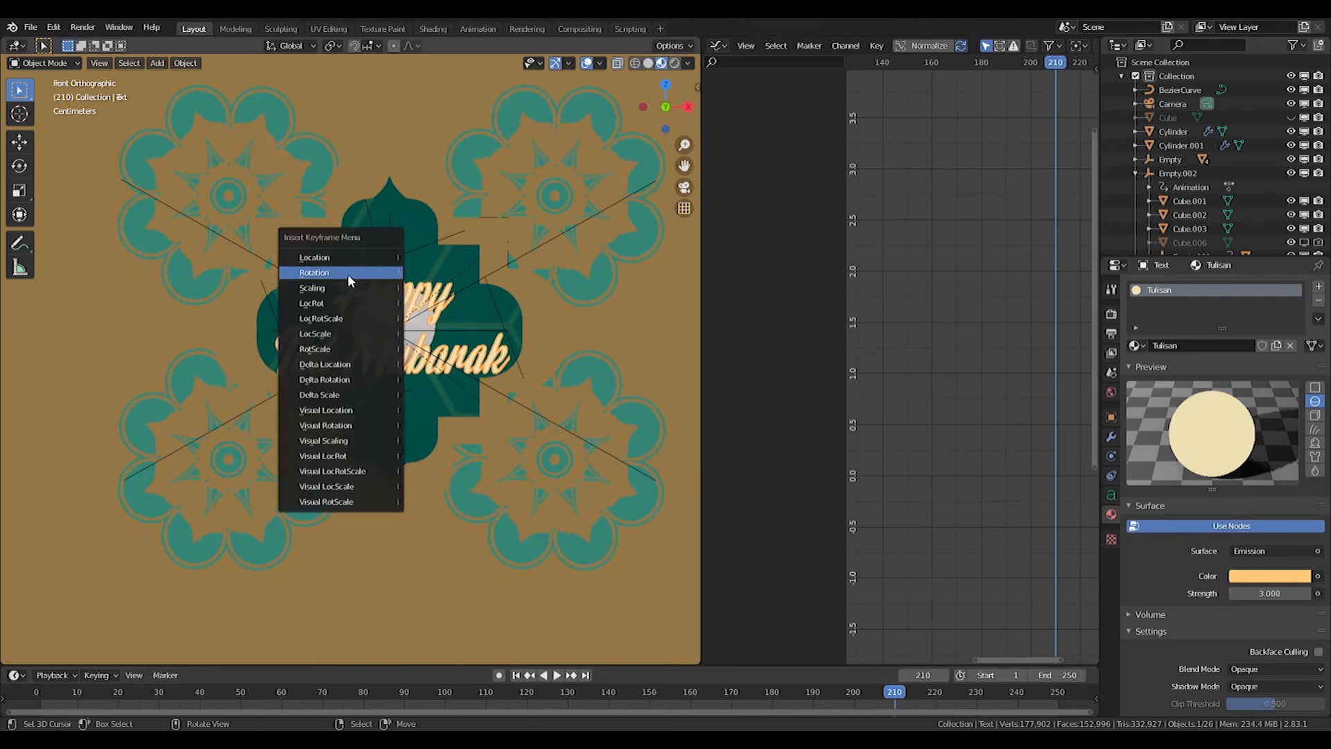
click(314, 258)
At frame 170, move the text about 0.365 m down along Z, below the green opening
click(749, 698)
key(space)
mouse_move(731, 691)
mouse_down()
mouse_move(717, 689)
mouse_move(769, 700)
mouse_move(696, 697)
mouse_move(731, 701)
mouse_up()
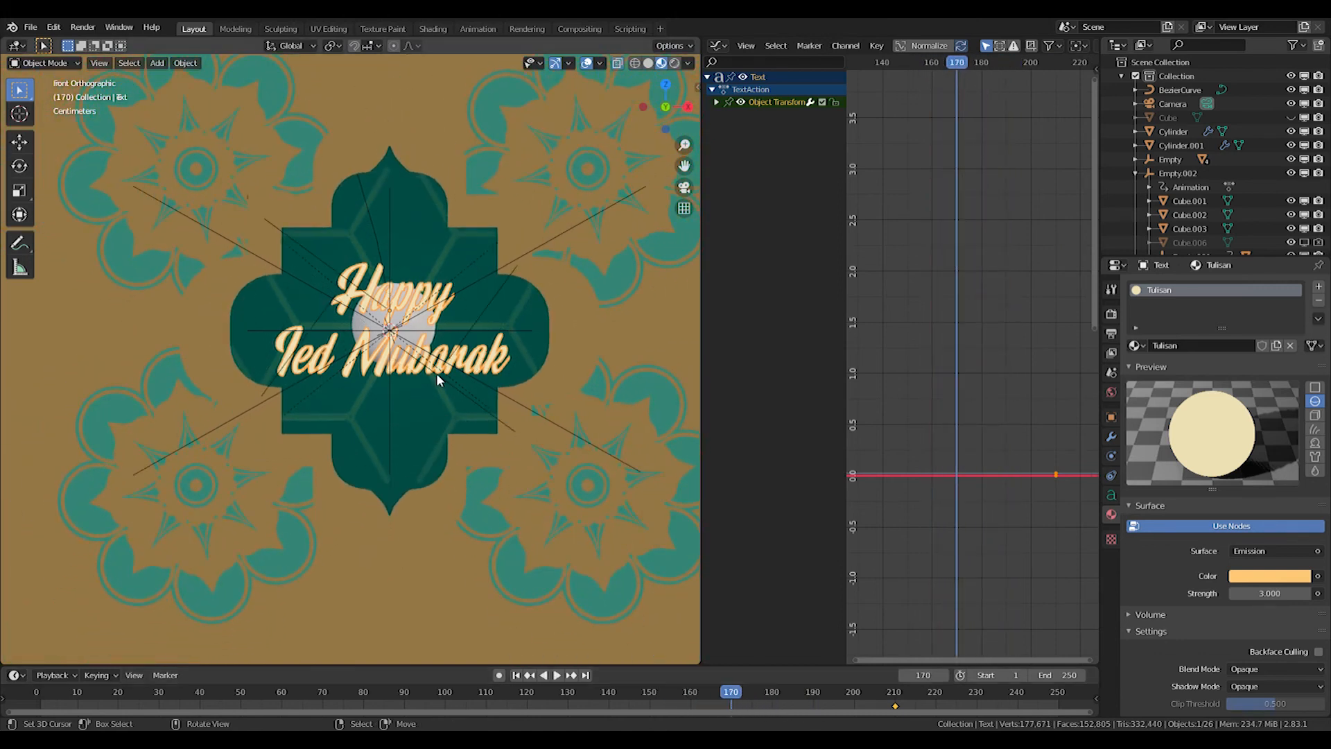
key(g)
key(z)
click(463, 642)
scroll(477, 374, down, 4)
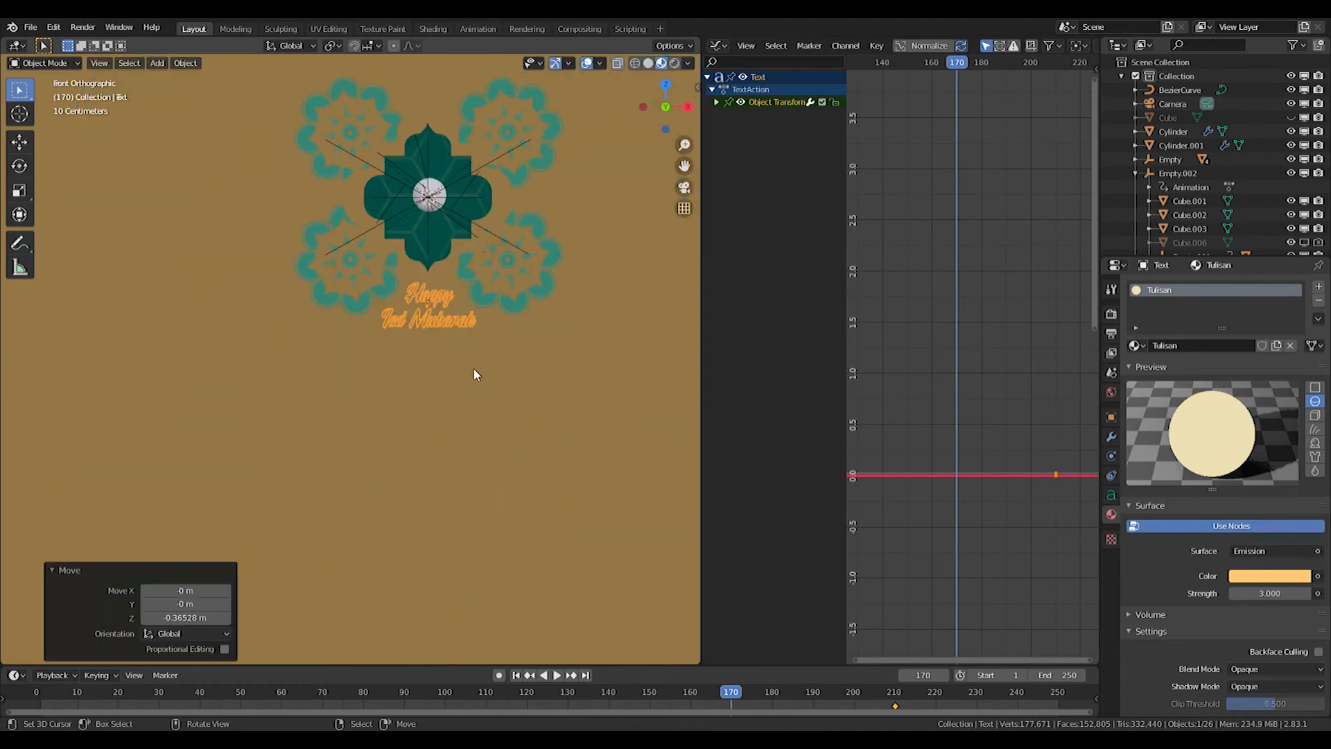
Insert a Location keyframe for the lowered text at frame 170 and play back its rise in camera view
key(KP_0)
key(i)
click(395, 374)
key(space)
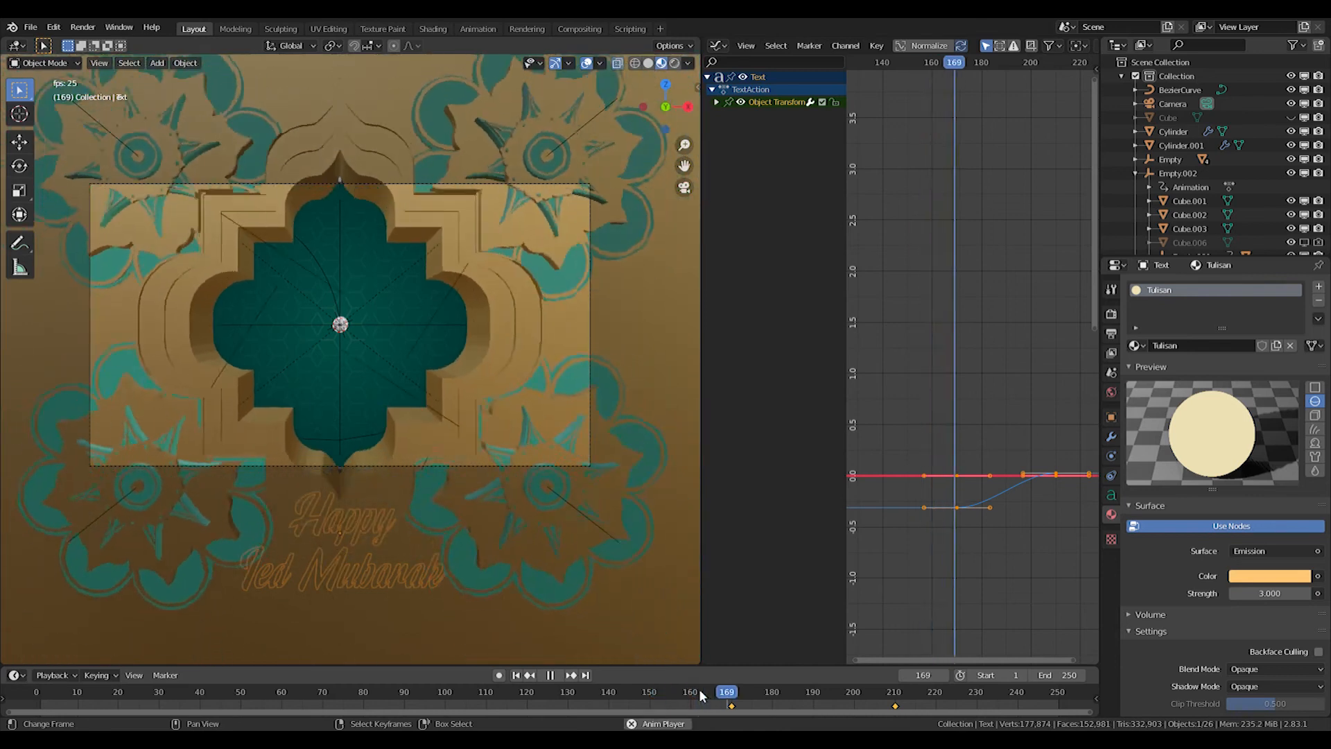
key(space)
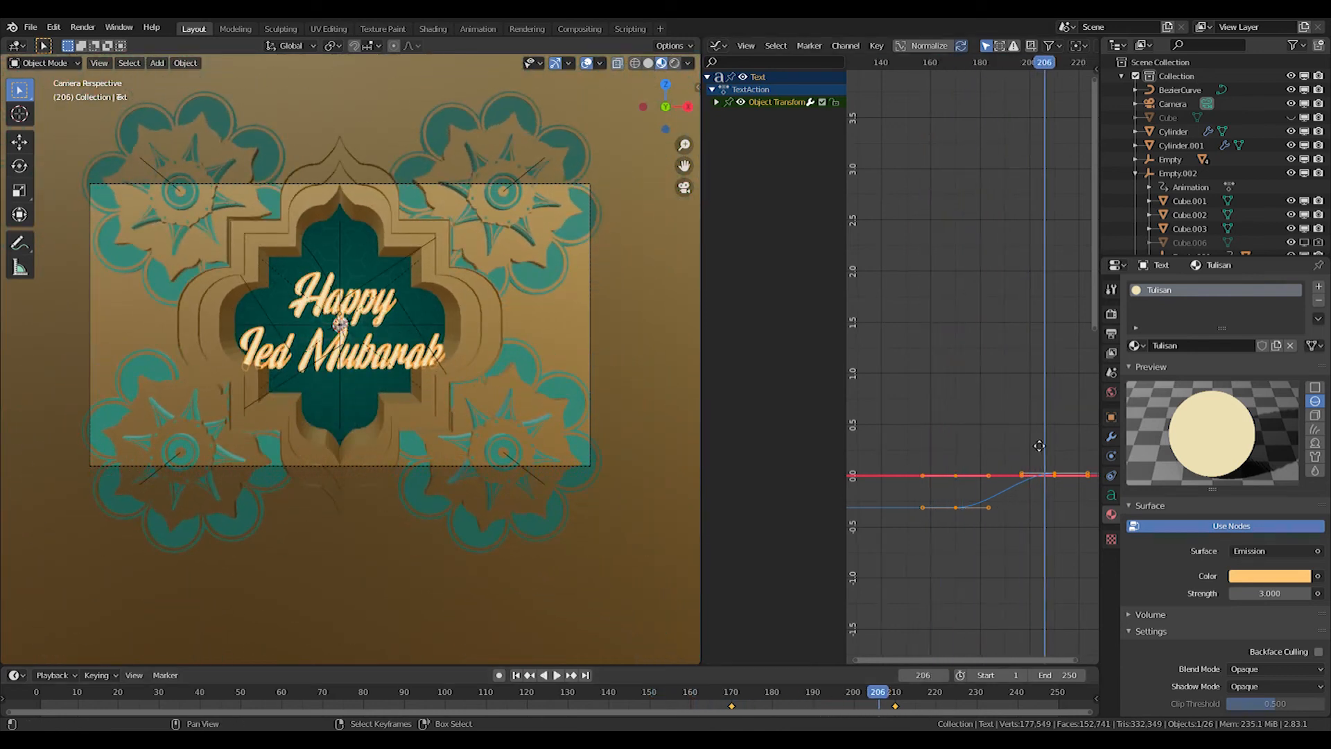
middle_drag(1044, 478, 976, 441)
key(alt+a)
key(b)
drag(977, 395, 1034, 506)
key(g)
middle_drag(1034, 506, 950, 380)
right_click(1010, 460)
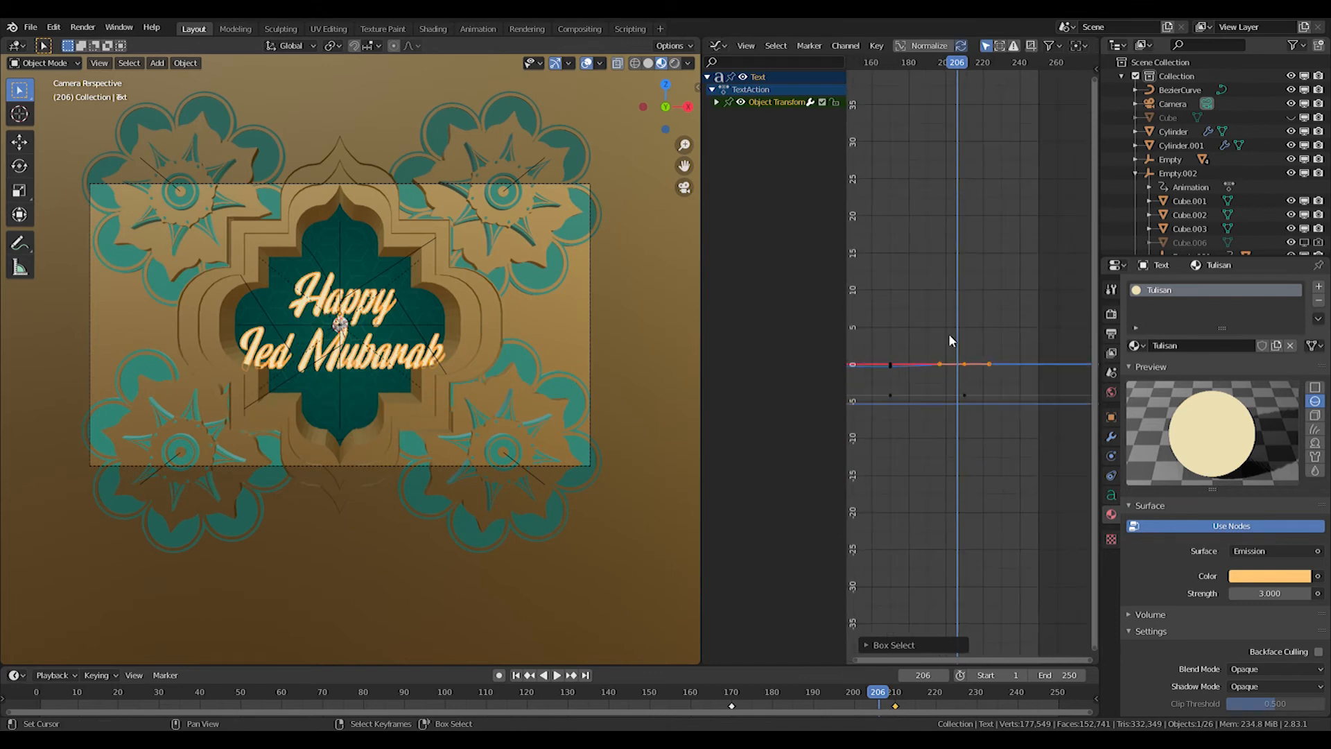
Move the text's location keyframes from frame 210 to frame 230 to slow down its rise
drag(950, 380, 996, 457)
key(b)
drag(933, 321, 977, 440)
key(g)
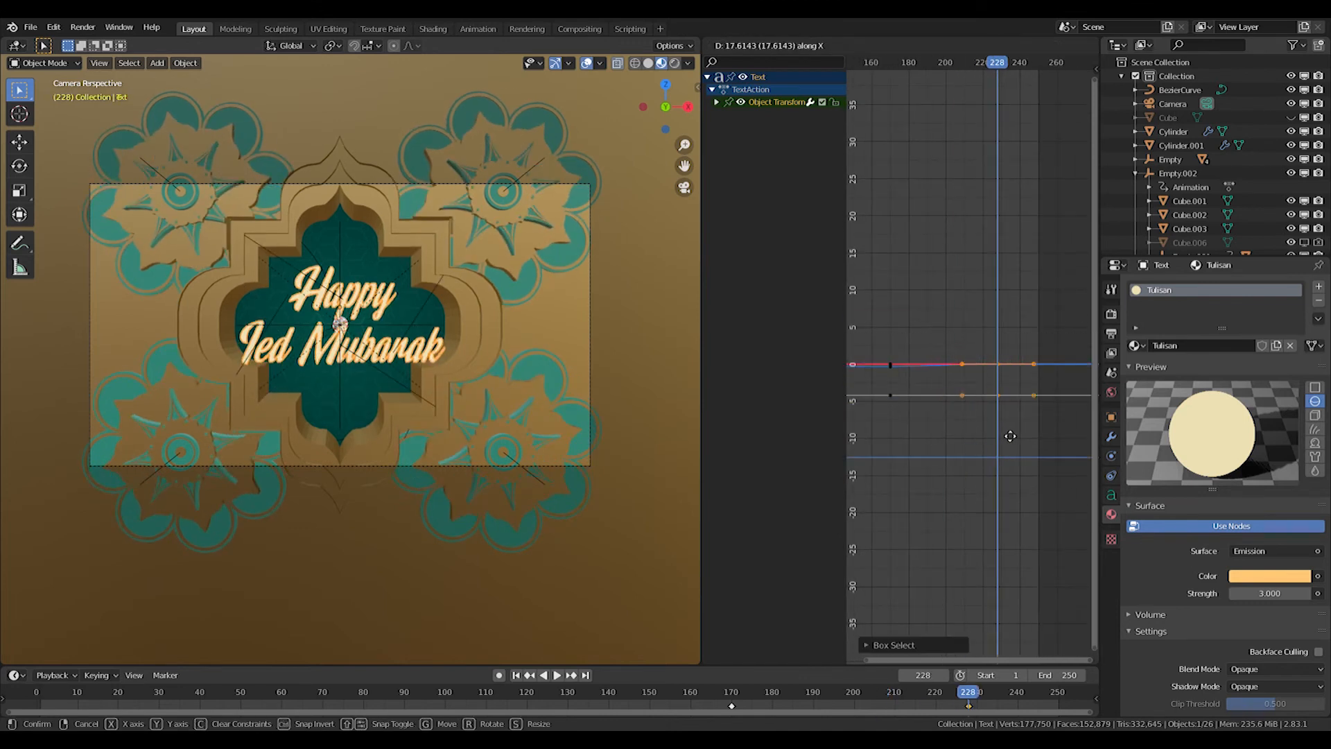
click(1015, 436)
Replay the animation from about frame 155 to check the slower rise of the text
drag(960, 696, 667, 689)
key(space)
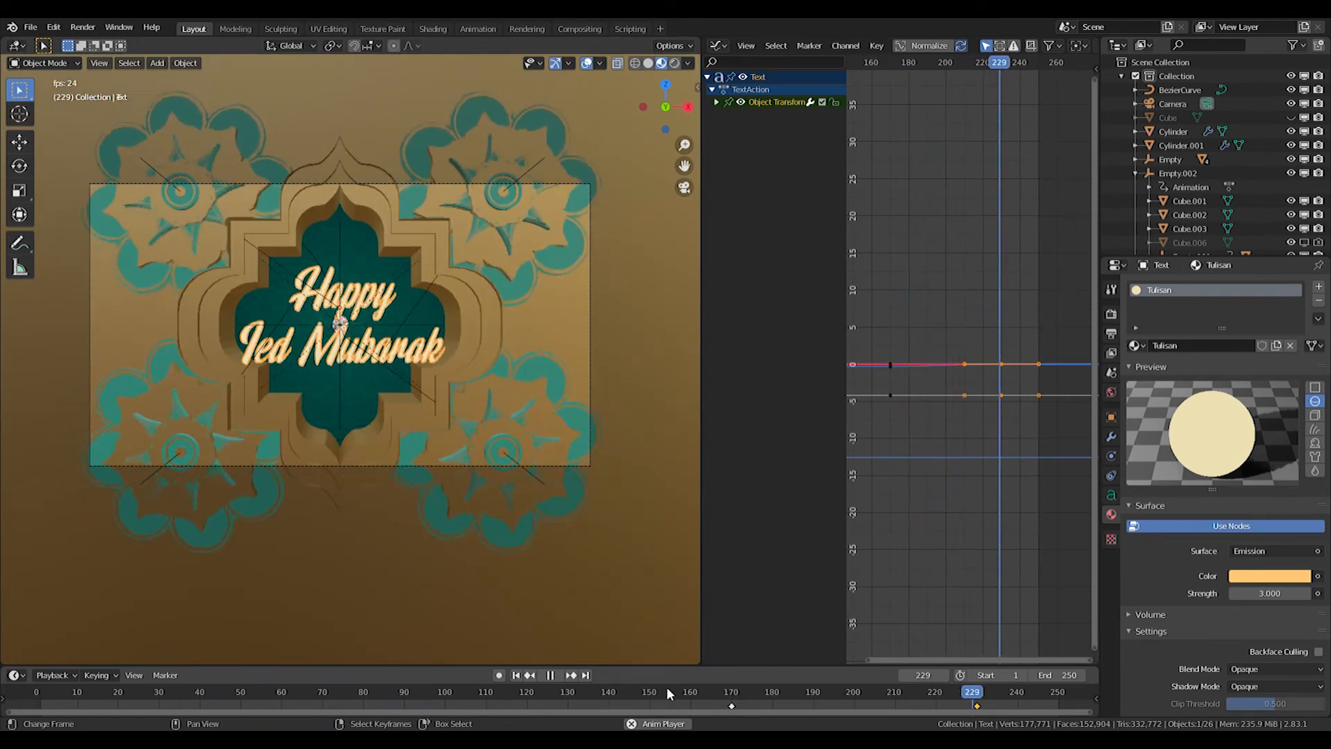
key(space)
Set the text geometry's Extrude to 0.07 m to give the letters depth
middle_drag(424, 455, 454, 479)
click(1111, 495)
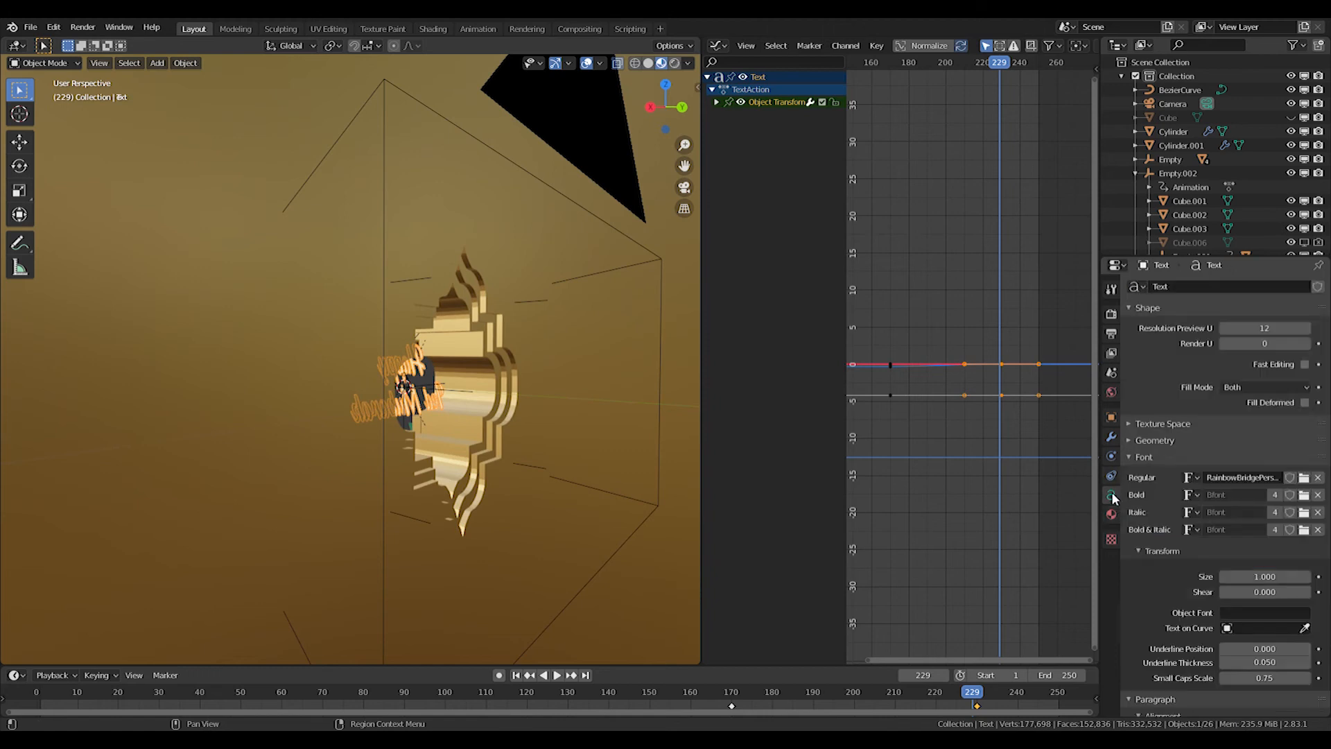
scroll(1213, 525, down, 4)
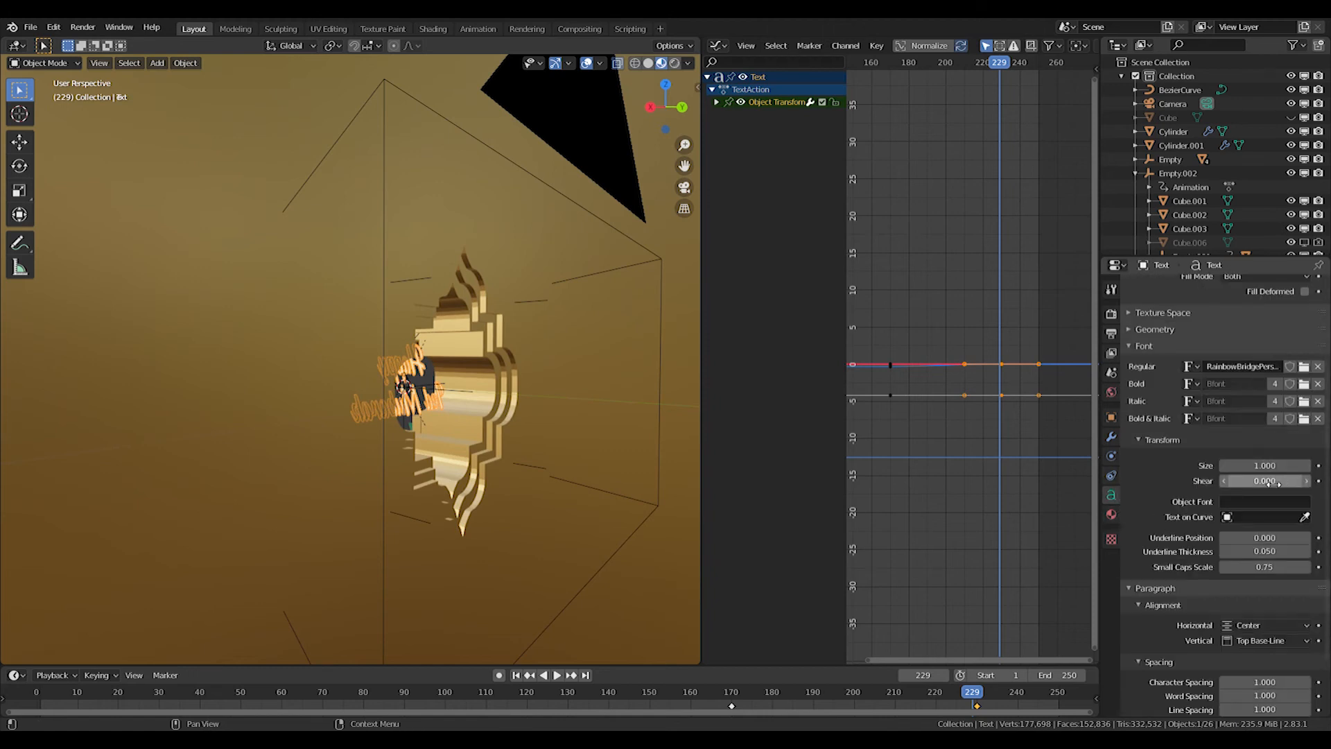
scroll(1248, 589, up, 4)
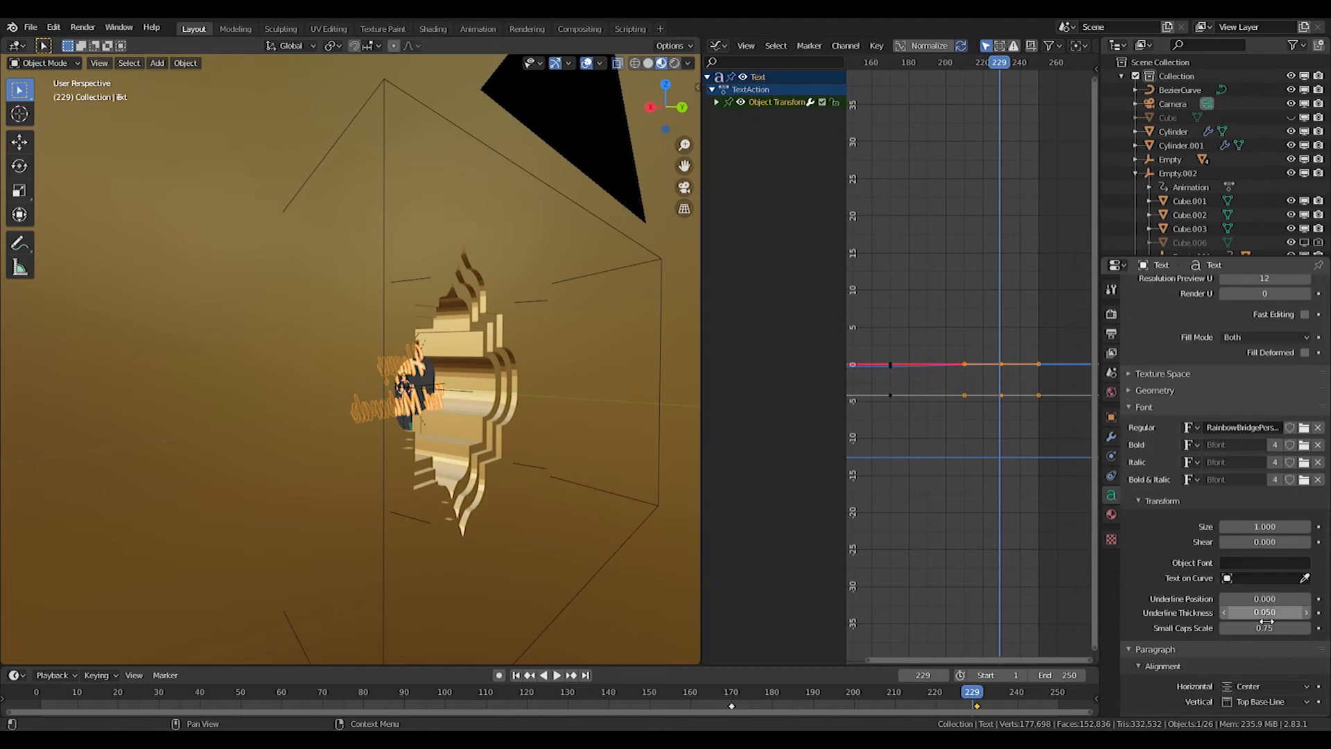
click(1165, 441)
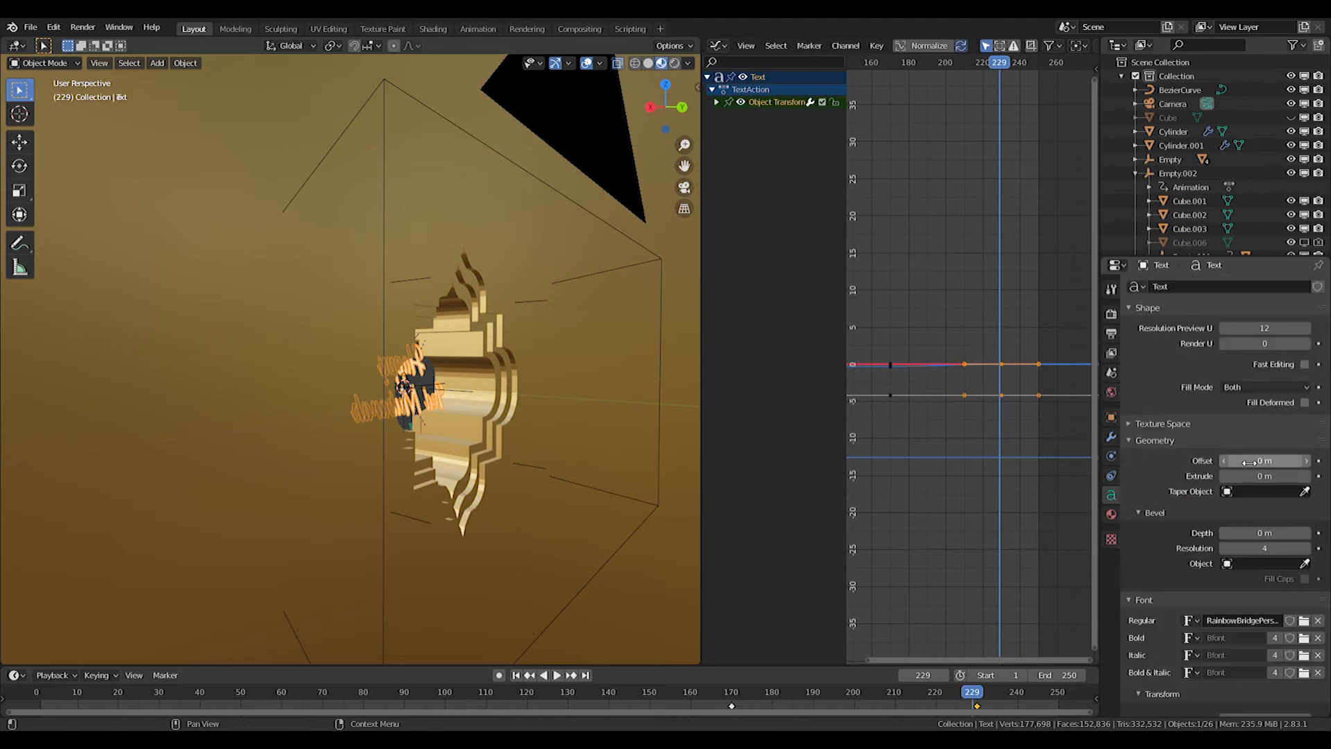
right_click(1276, 476)
Move the extruded text about 0.205 m along the Y axis
middle_drag(479, 374, 307, 422)
key(g)
key(y)
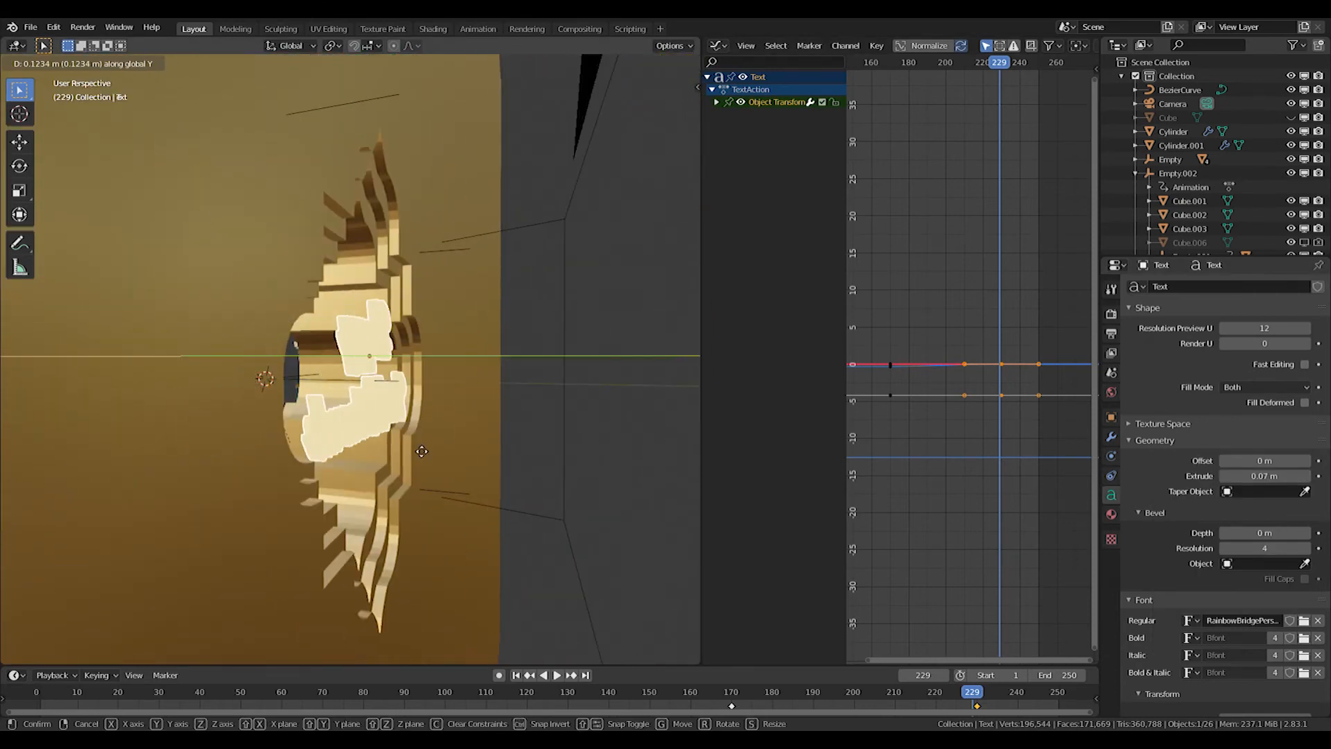
click(483, 452)
middle_drag(483, 451, 463, 452)
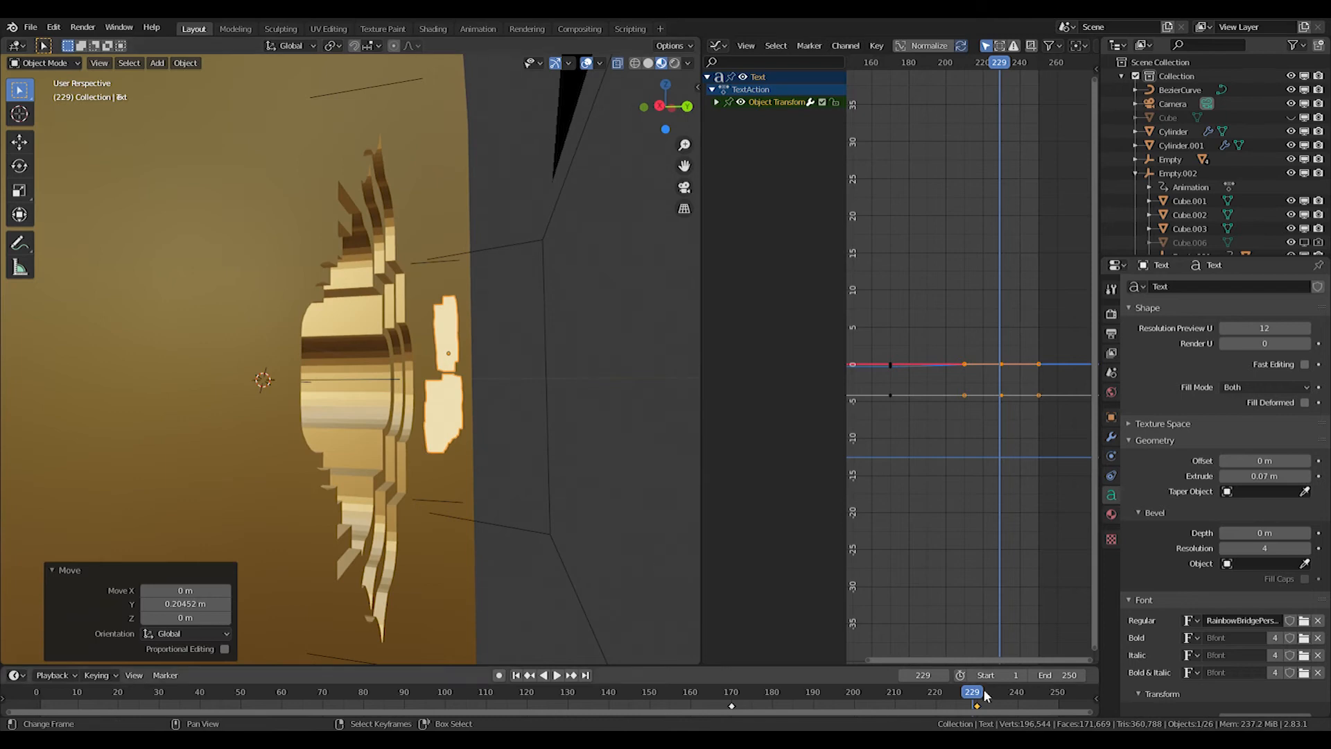
At frame 230, move the text about 0.195 m along Y and insert a Location keyframe
drag(985, 696, 976, 696)
key(g)
key(y)
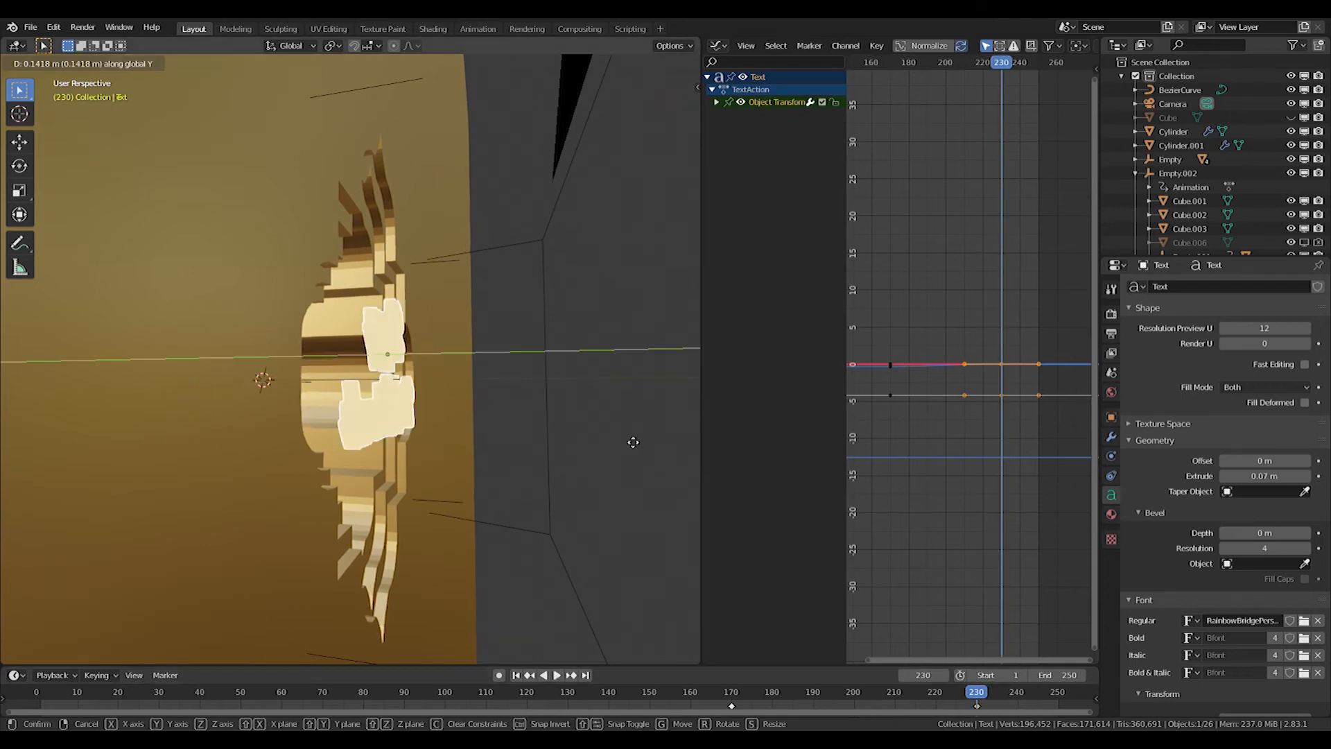
click(676, 452)
key(i)
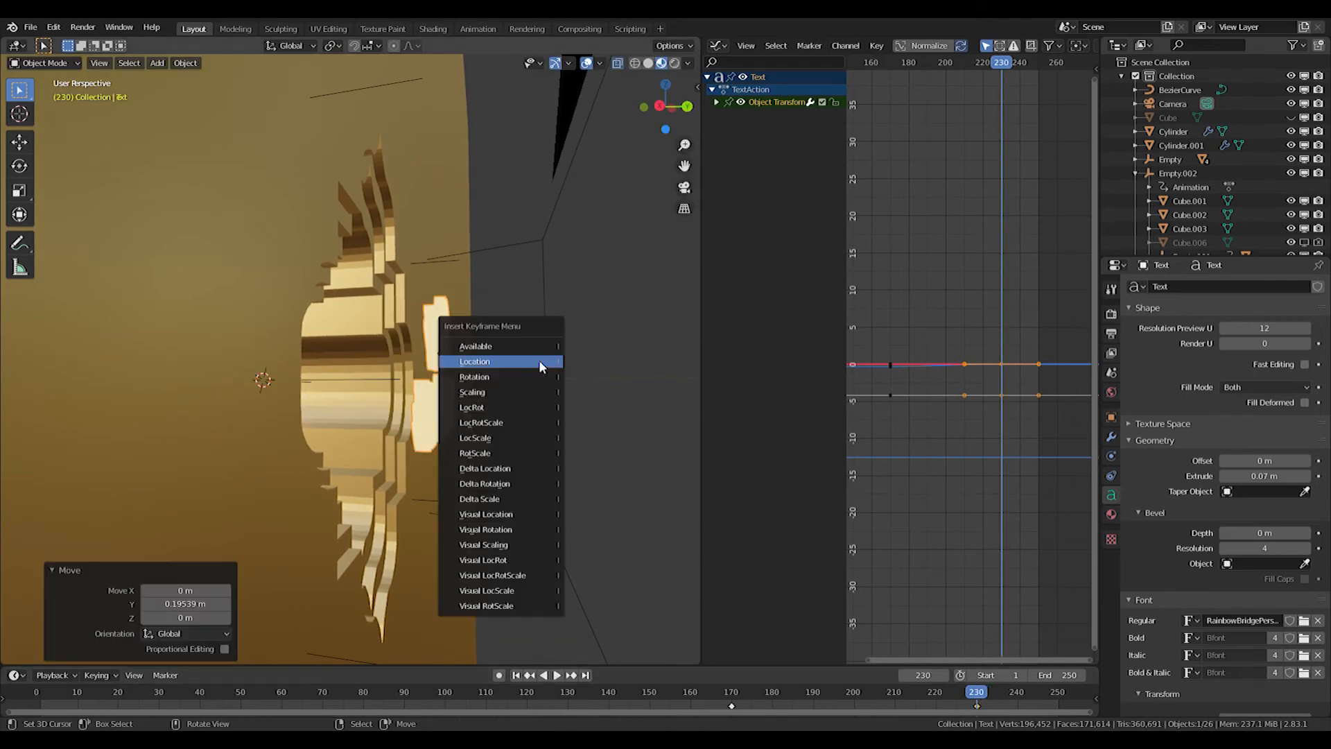
click(538, 360)
Copy the text's Y location of -4.00086 m from frame 230 to frame 170 and key it there
click(1111, 437)
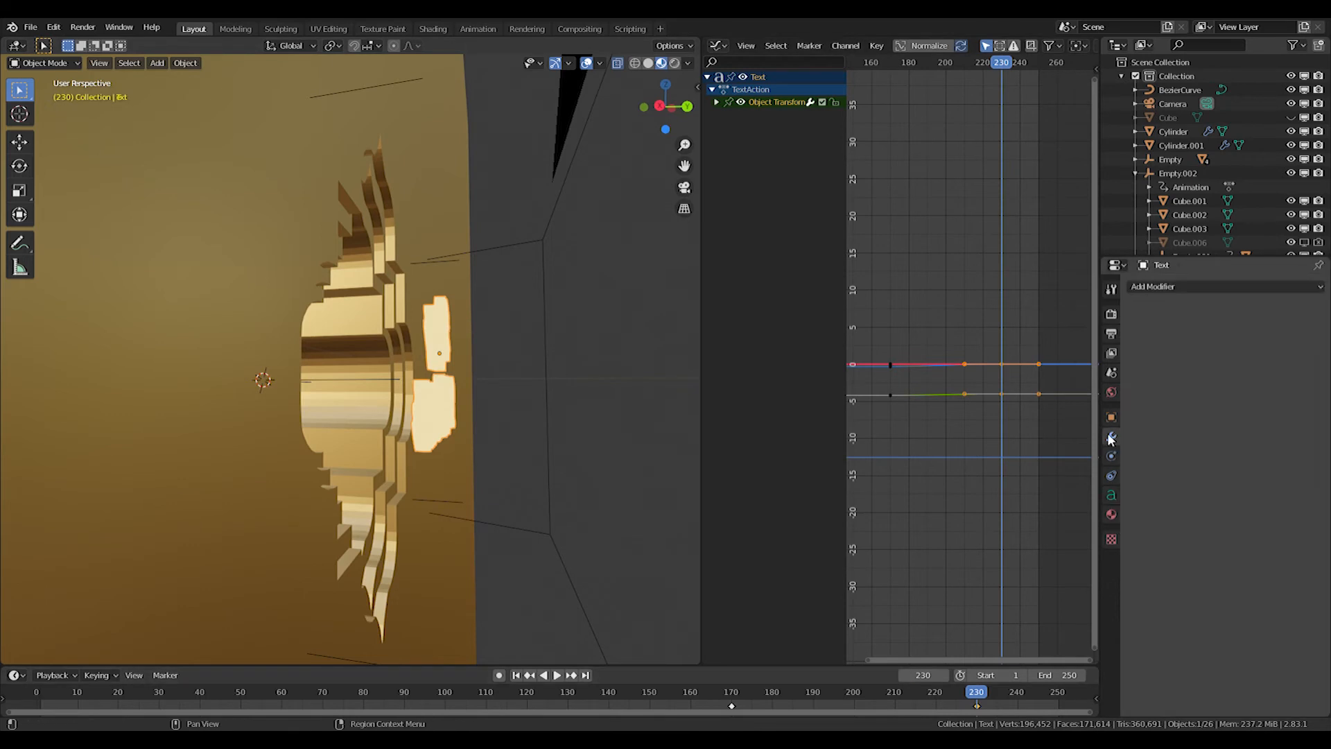
click(1111, 418)
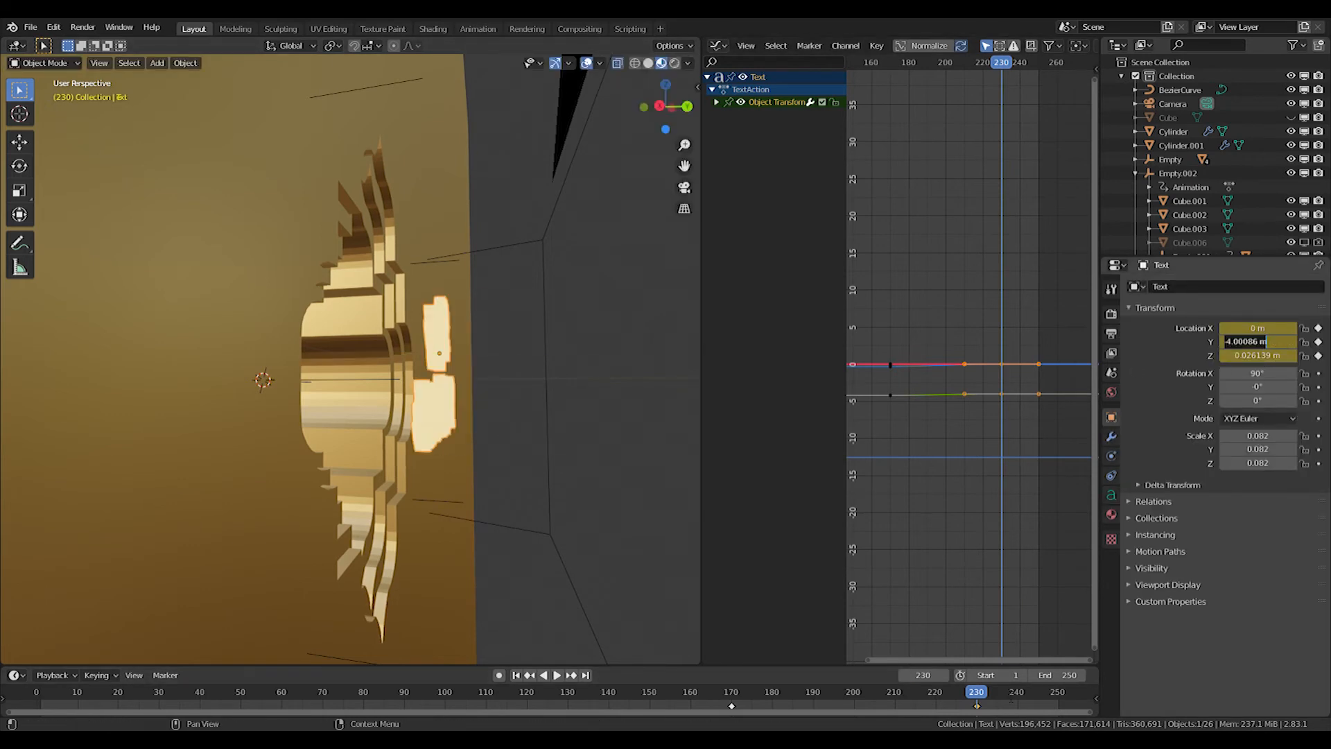
click(1011, 699)
drag(976, 694, 730, 695)
click(1251, 344)
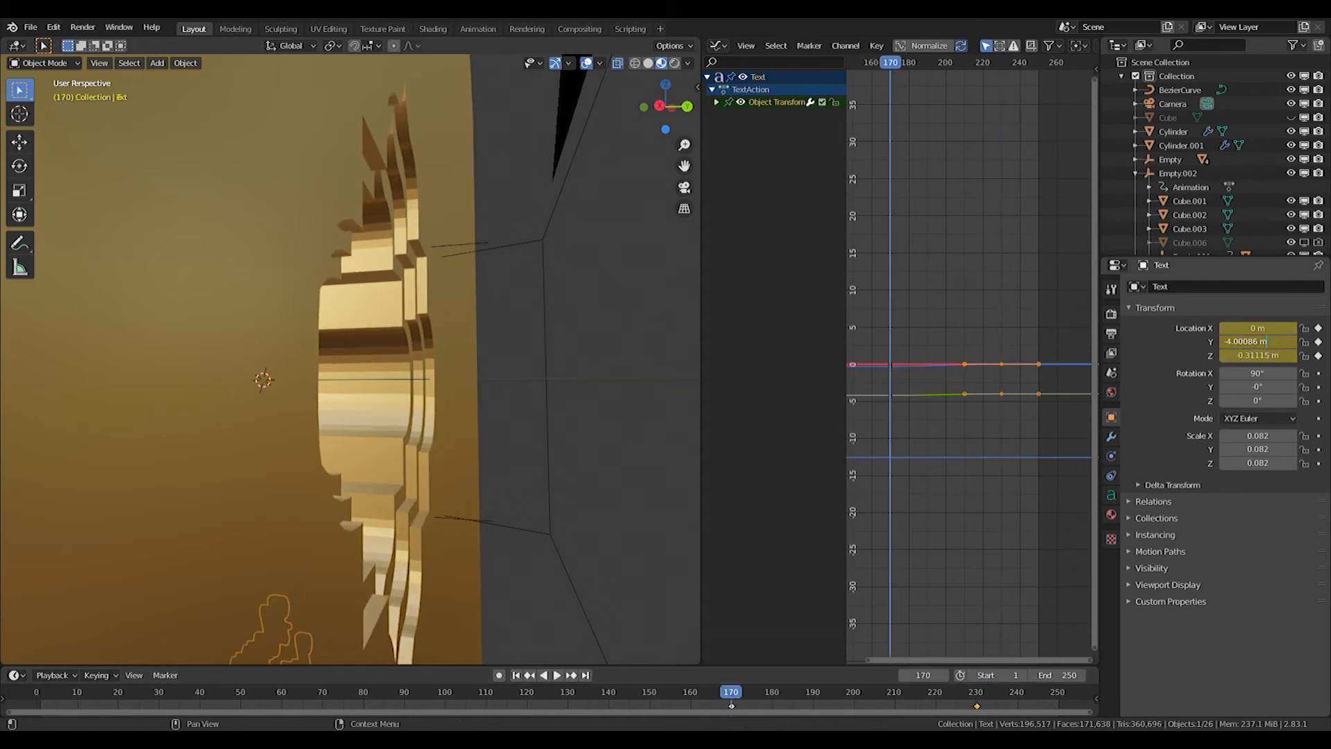
text(-4.00086 m)
key(Return)
middle_drag(484, 339, 569, 338)
scroll(570, 338, down, 3)
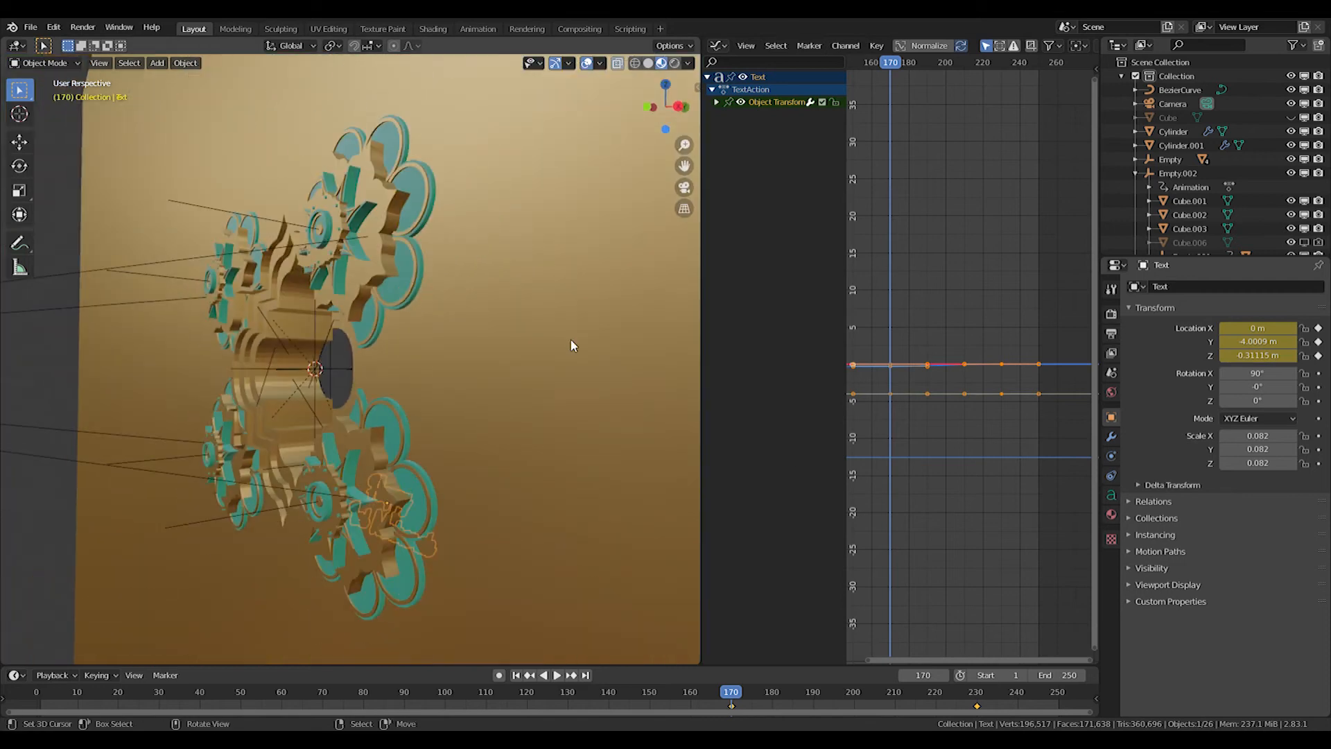
Lengthen the handles of the text's Z Location keyframe at frame 230 on its animation curve
scroll(1007, 386, up, 4)
middle_drag(947, 369, 996, 263)
middle_drag(1017, 438, 999, 377)
ctrl+middle_drag(988, 361, 986, 335)
middle_drag(996, 336, 1007, 342)
key(space)
key(space)
click(1000, 324)
right_click(991, 321)
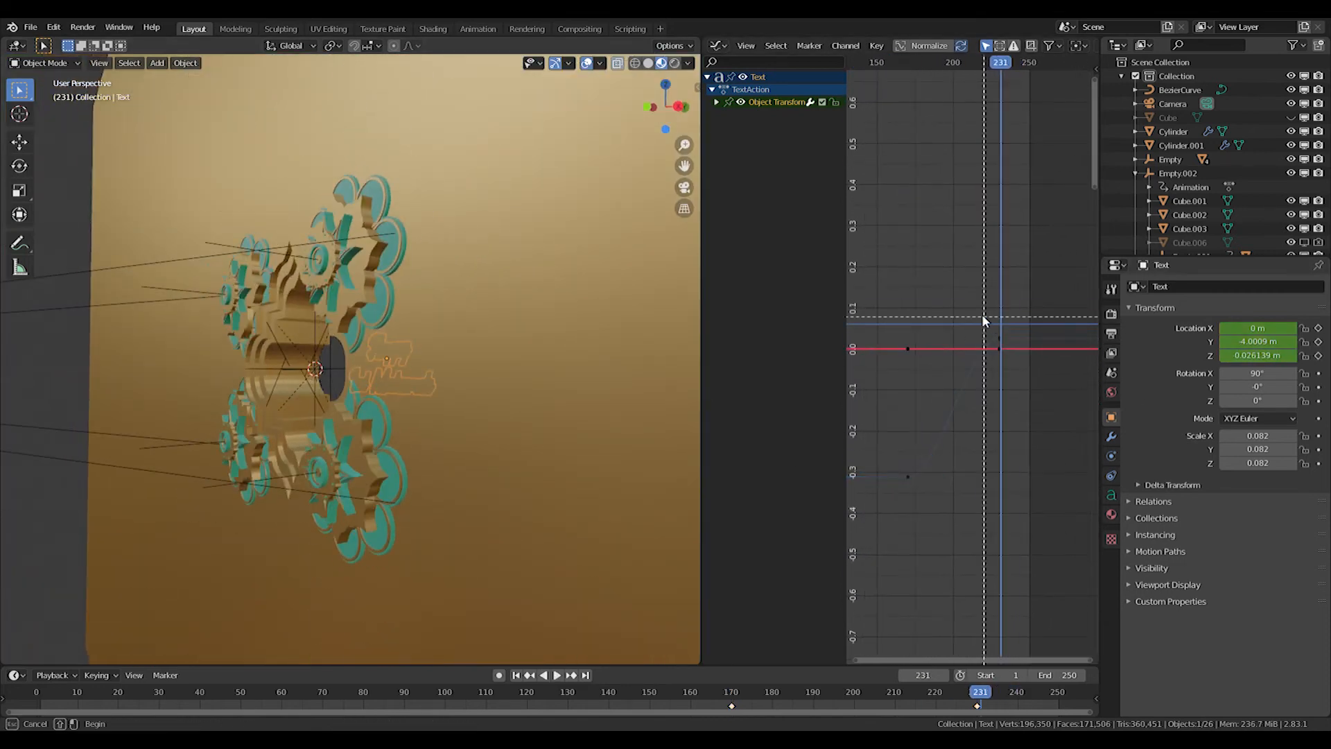
key(s)
click(920, 458)
Shorten the handles of the text's Z Location keyframe at frame 170 and play back the rise through the camera
drag(941, 502, 971, 507)
key(alt+a)
key(b)
key(KP_0)
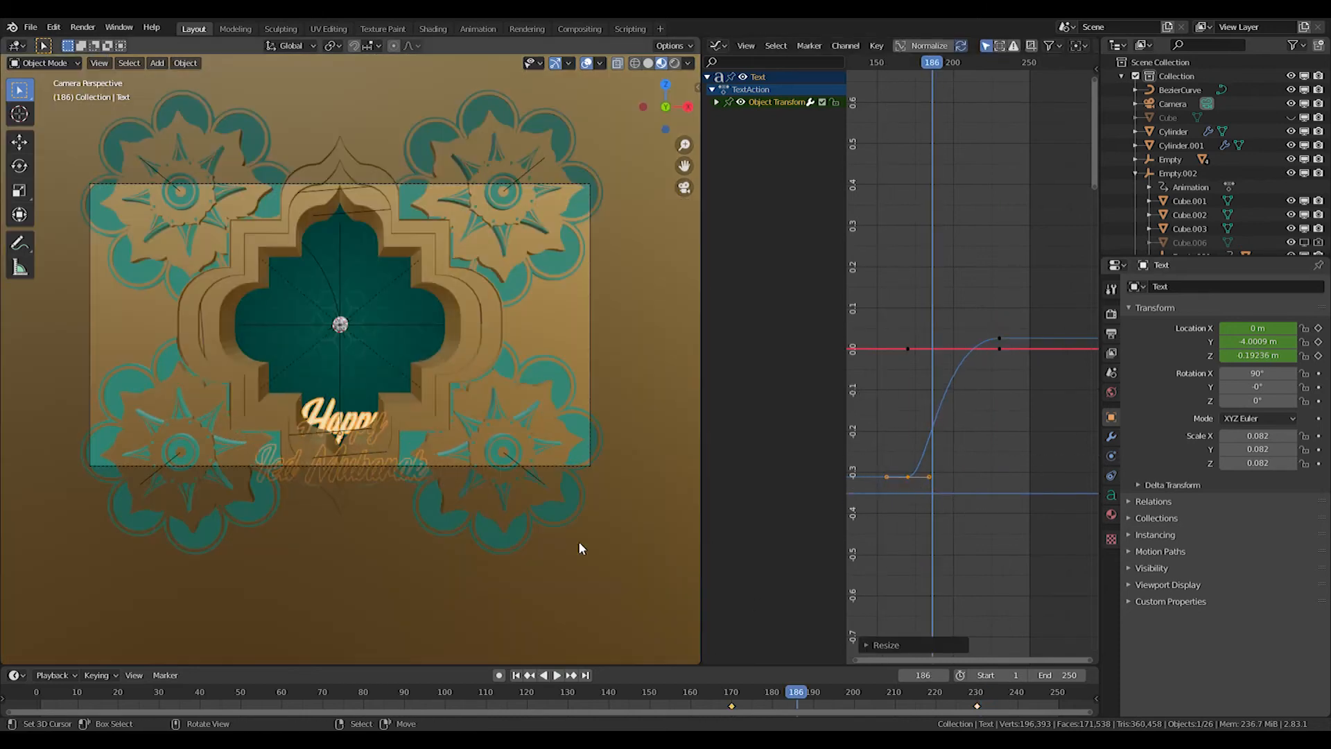
click(709, 700)
key(space)
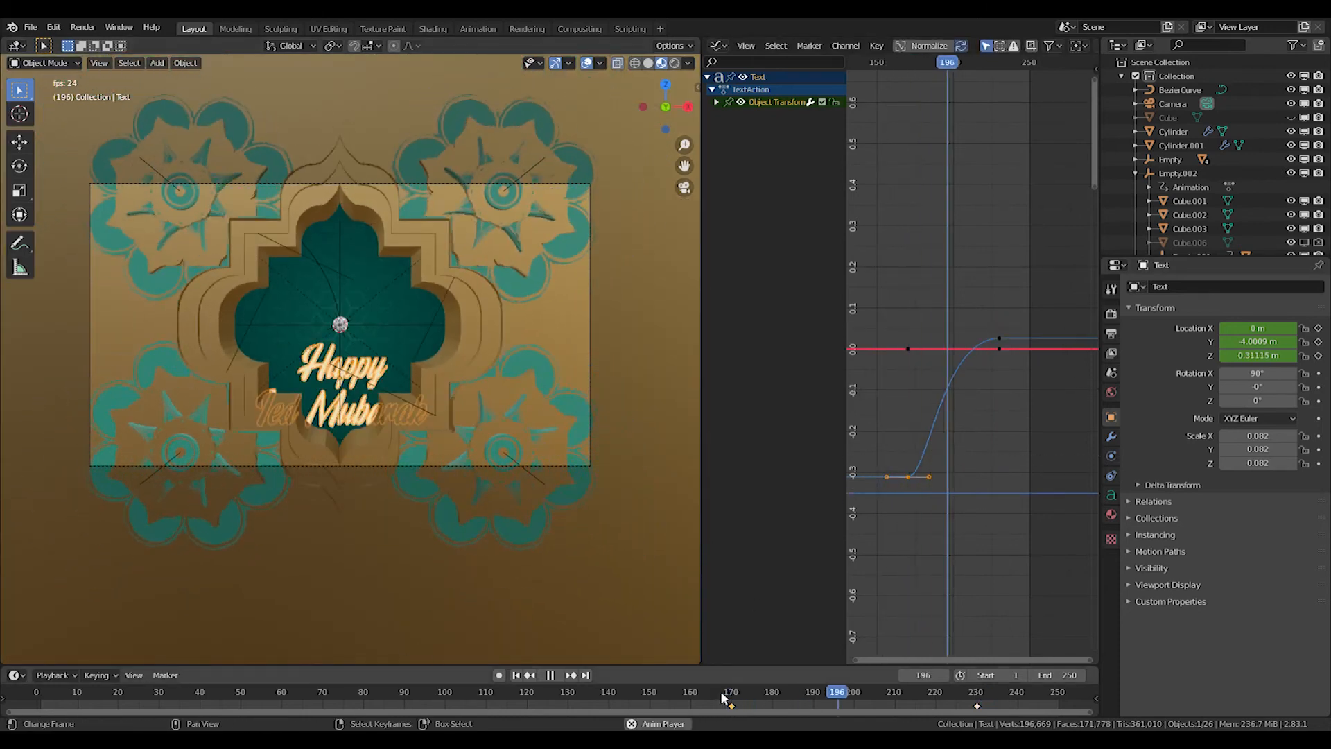
key(space)
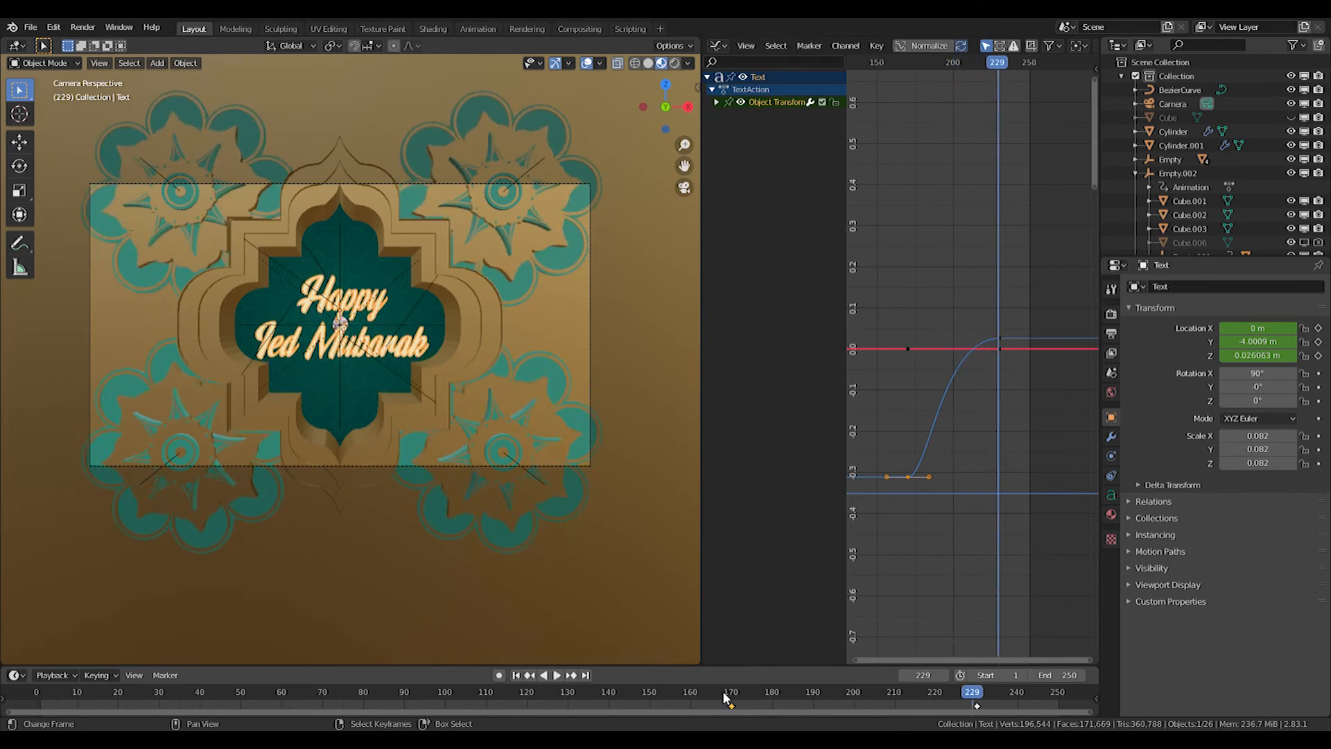
Set the animation's end frame to 500 and select the four flower empties to check their rotation keyframes
text(00)
key(Return)
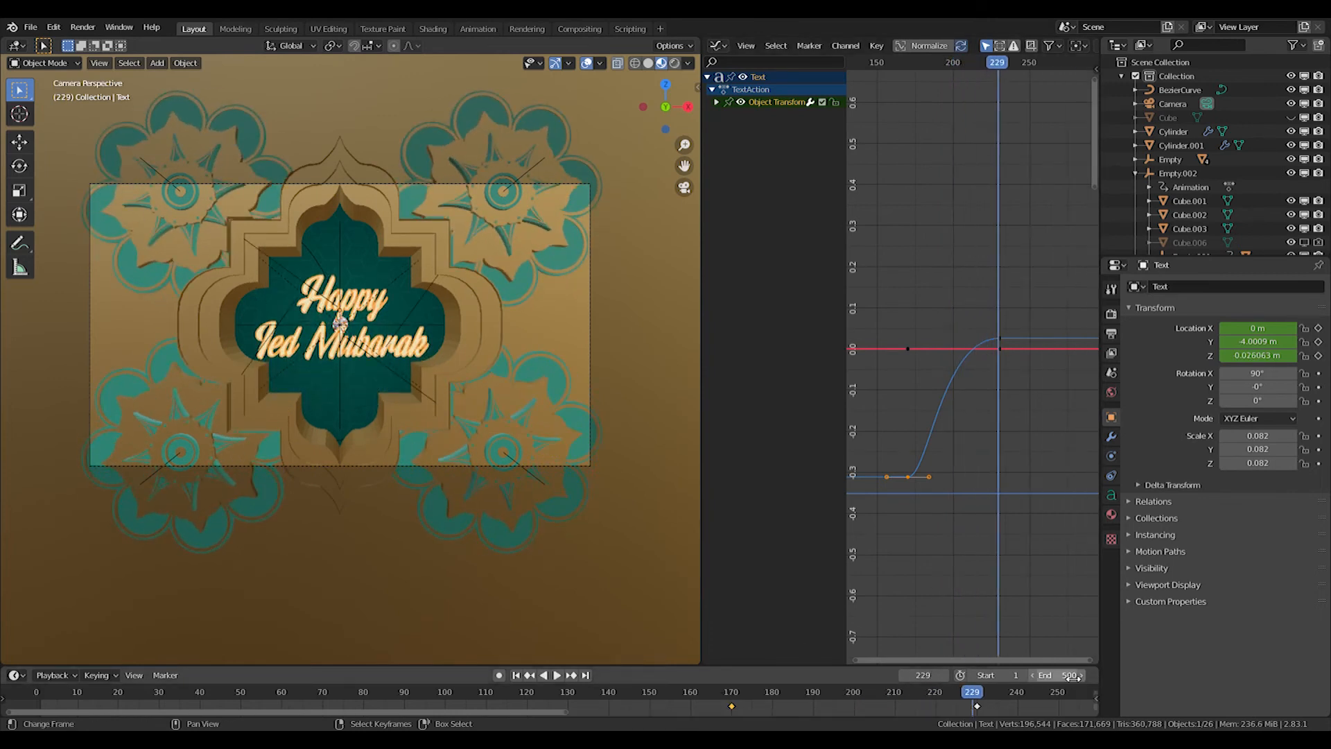
middle_drag(1031, 710, 662, 699)
drag(336, 699, 424, 696)
click(533, 489)
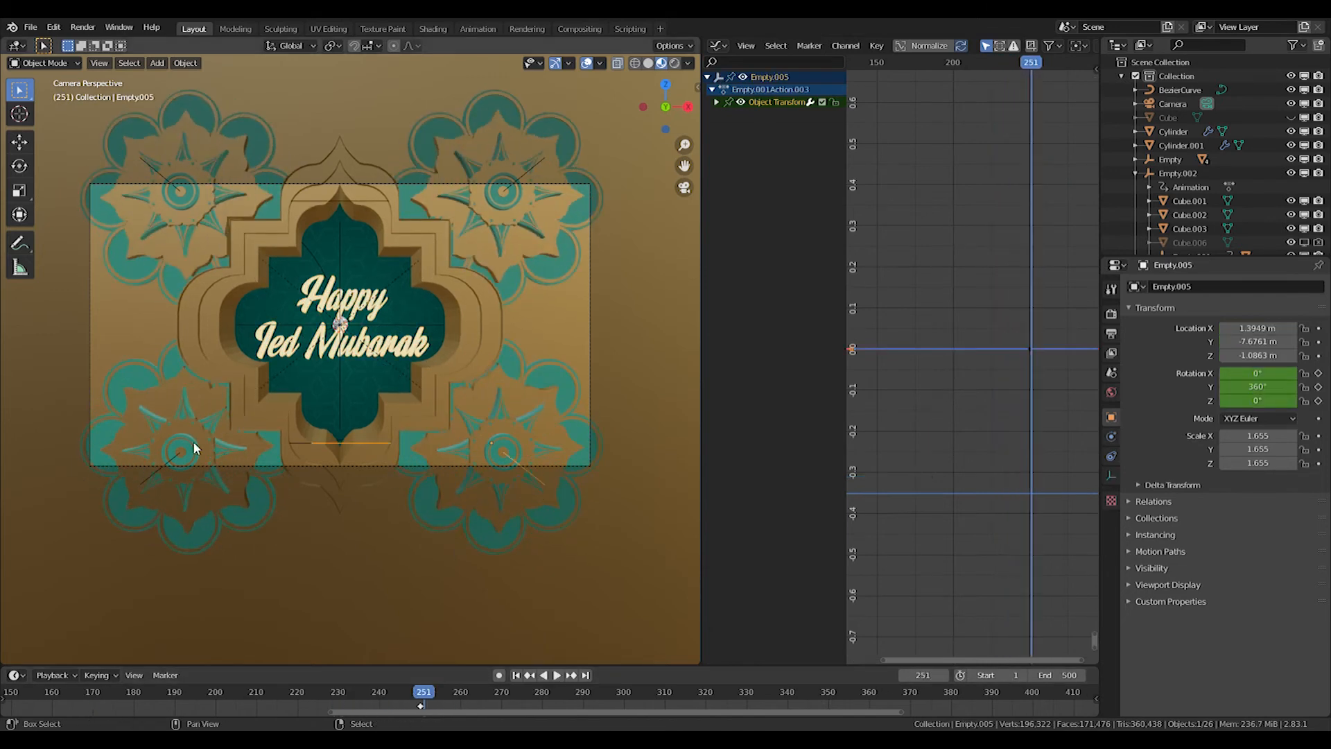
shift+click(526, 178)
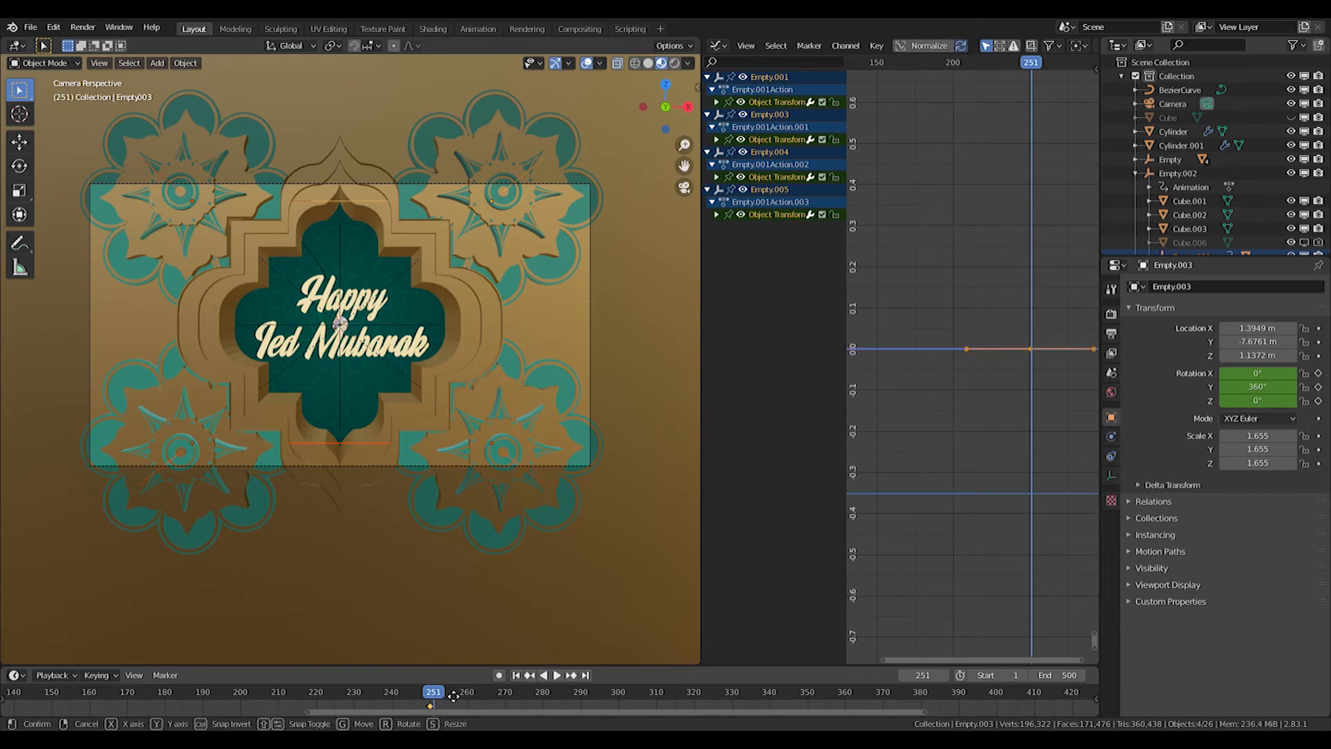
Insert a Location keyframe on the text at frame 250 to hold its position
click(1095, 698)
click(431, 697)
scroll(343, 284, up, 1)
click(361, 301)
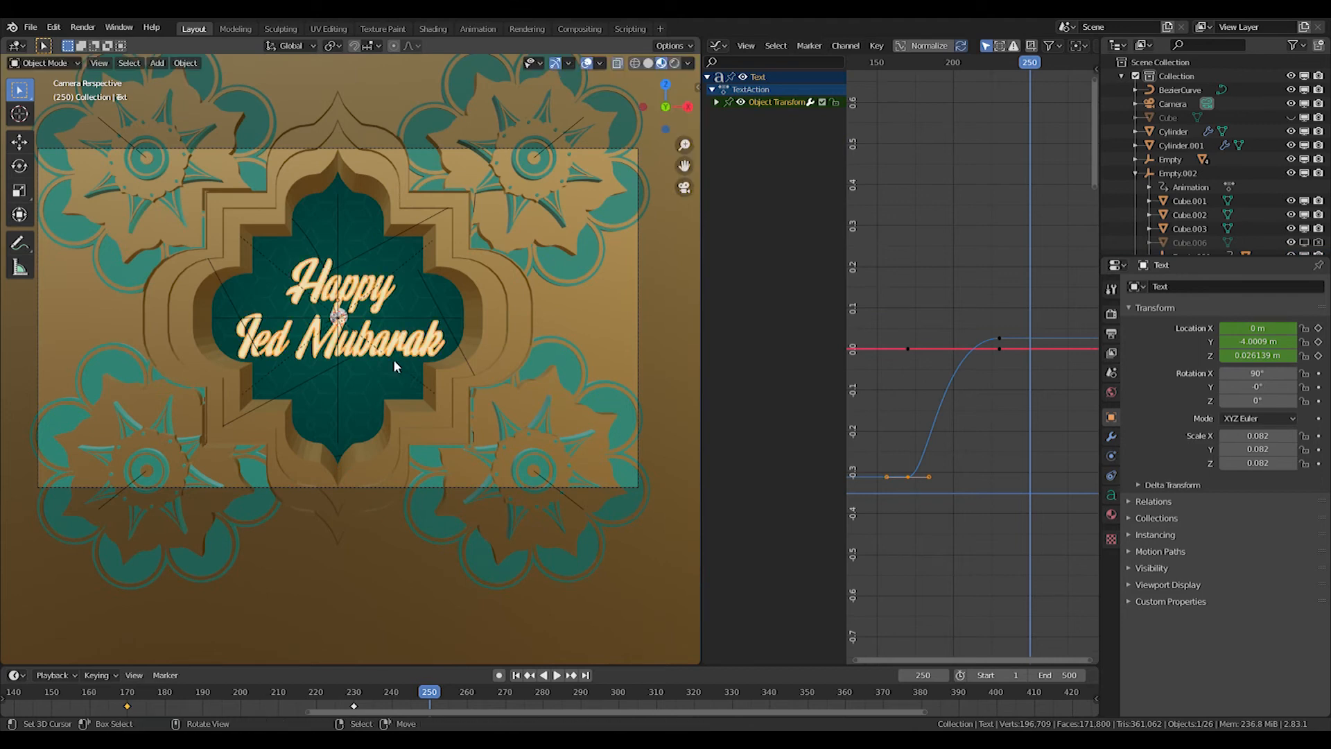
key(i)
click(363, 301)
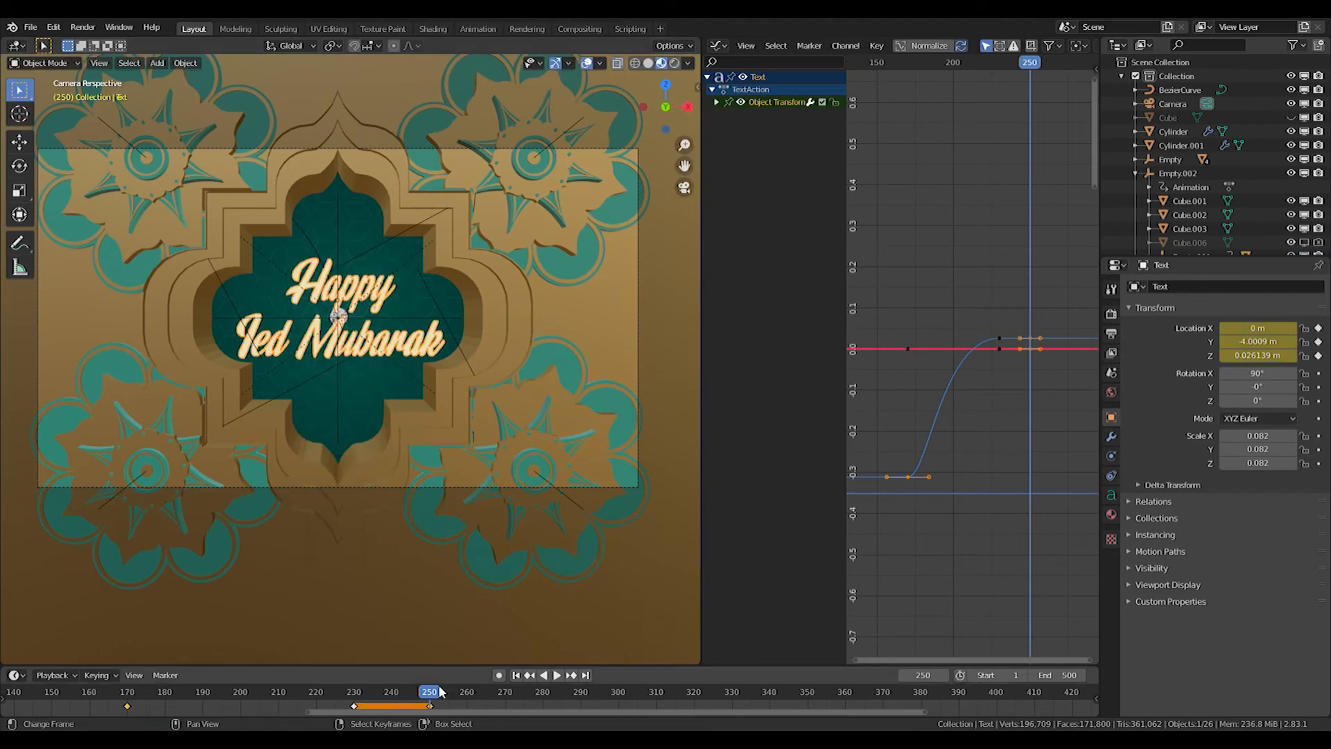
At frame 310, move the text up to about 0.35 m on Z, beyond the opening, and insert a Location keyframe
drag(447, 691, 656, 702)
key(g)
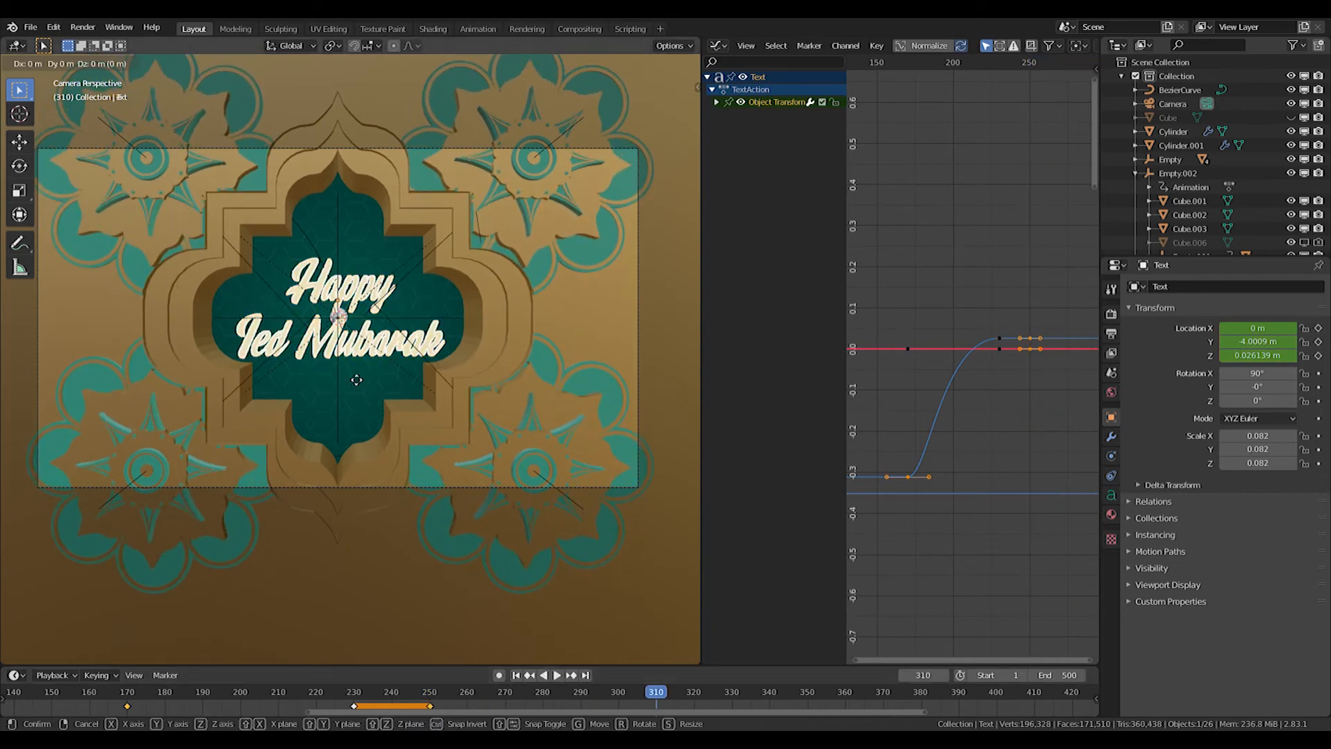
key(z)
click(366, 161)
key(i)
click(364, 152)
Try an exit curve with longer handles at frame 310 and shorter handles at frame 250, and play it back
key(Home)
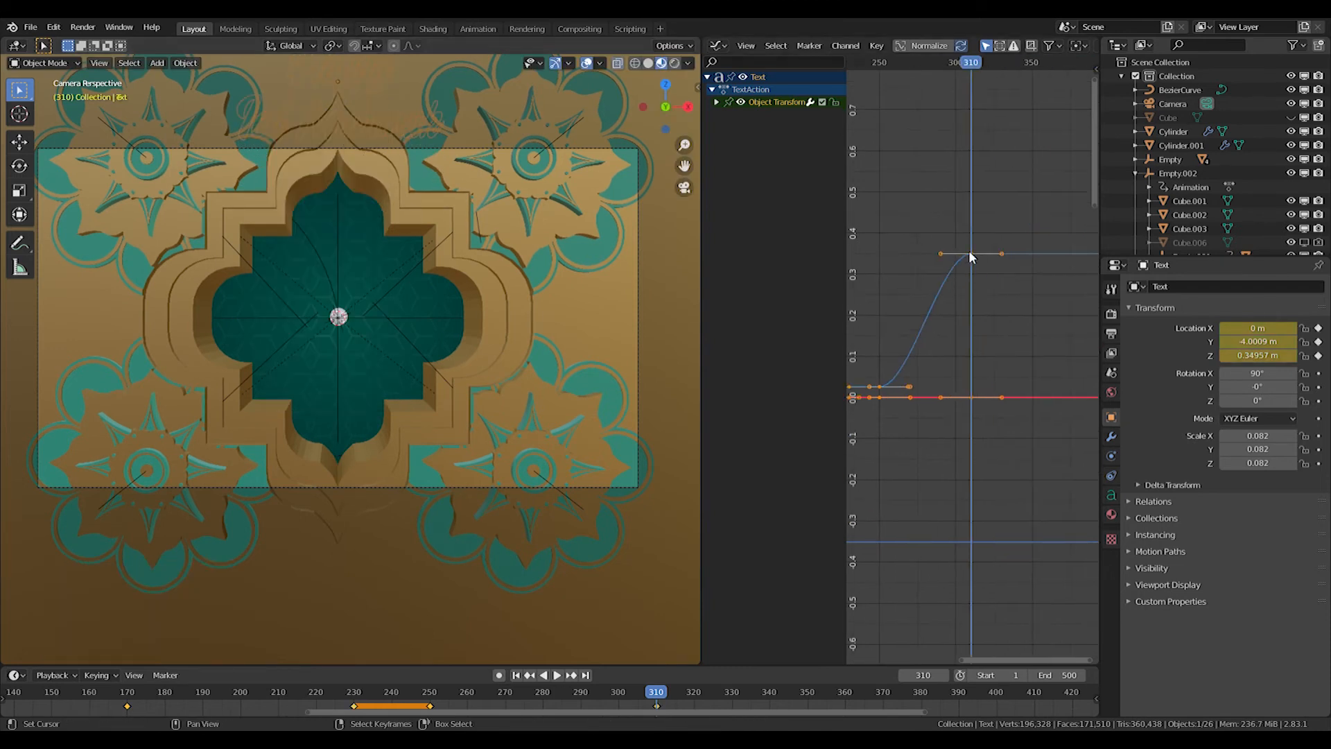
drag(1011, 281, 1011, 283)
key(s)
click(817, 379)
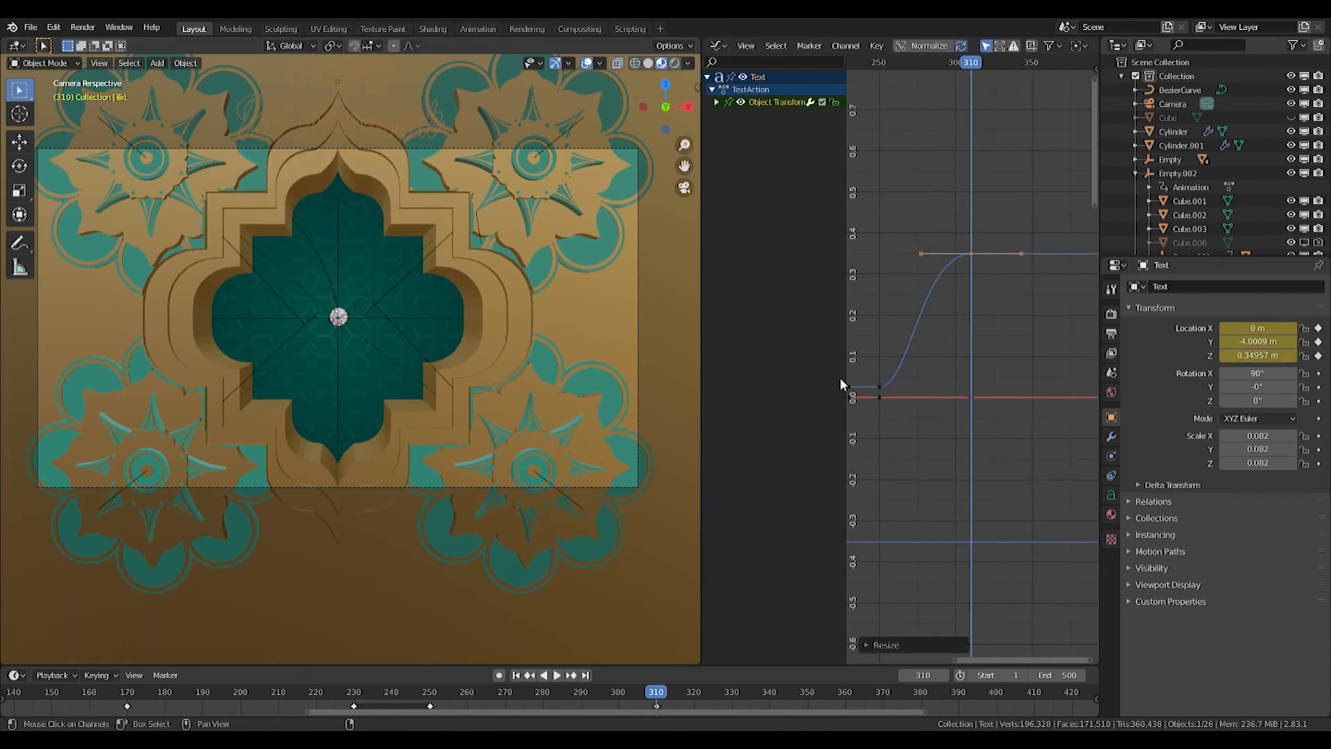
click(879, 386)
key(s)
click(908, 389)
drag(486, 702, 411, 699)
key(space)
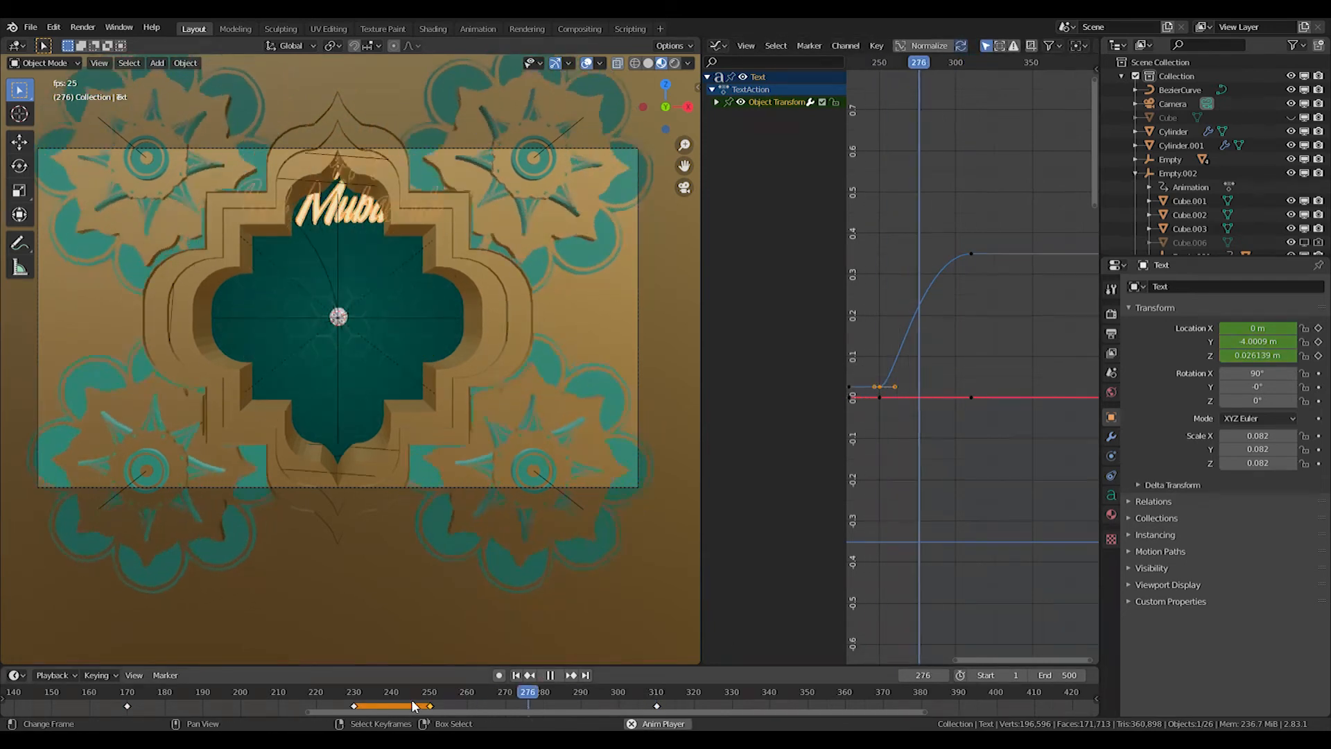
key(space)
Shorten the Z Location keyframe handles at frame 310 and lengthen those at frame 250 so the exit accelerates
key(Up)
key(alt+a)
key(b)
drag(947, 231, 984, 270)
key(s)
click(908, 355)
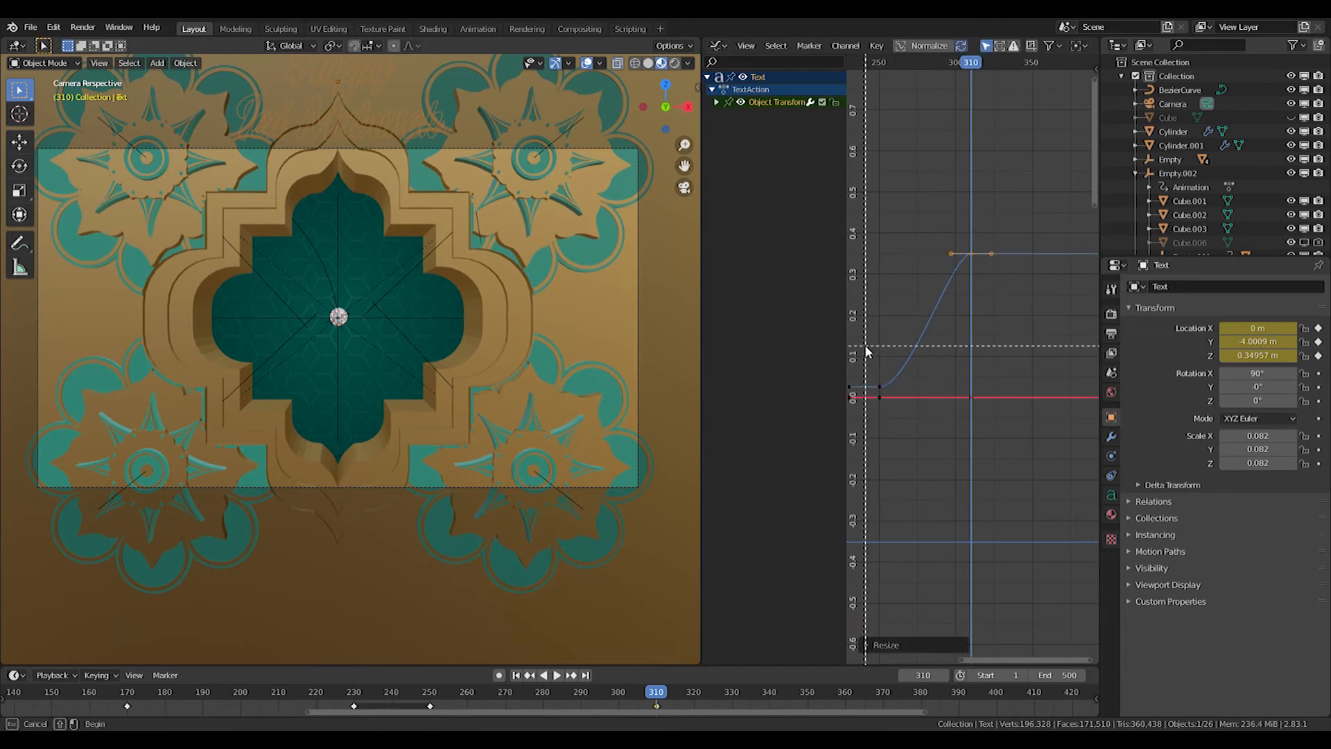
drag(875, 373, 889, 393)
key(s)
click(946, 398)
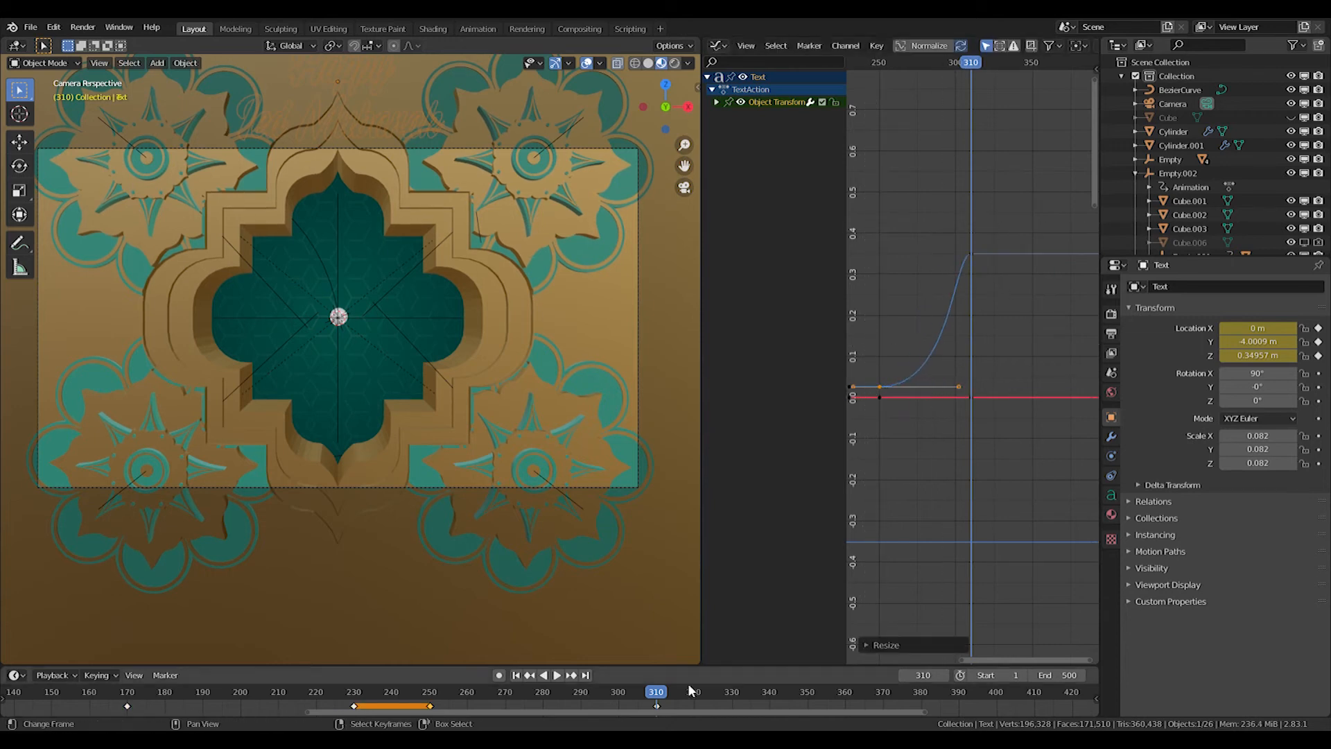
Play back the text's exit animation, save the file, and stop at frame 240
click(636, 693)
key(space)
key(space)
click(410, 689)
key(space)
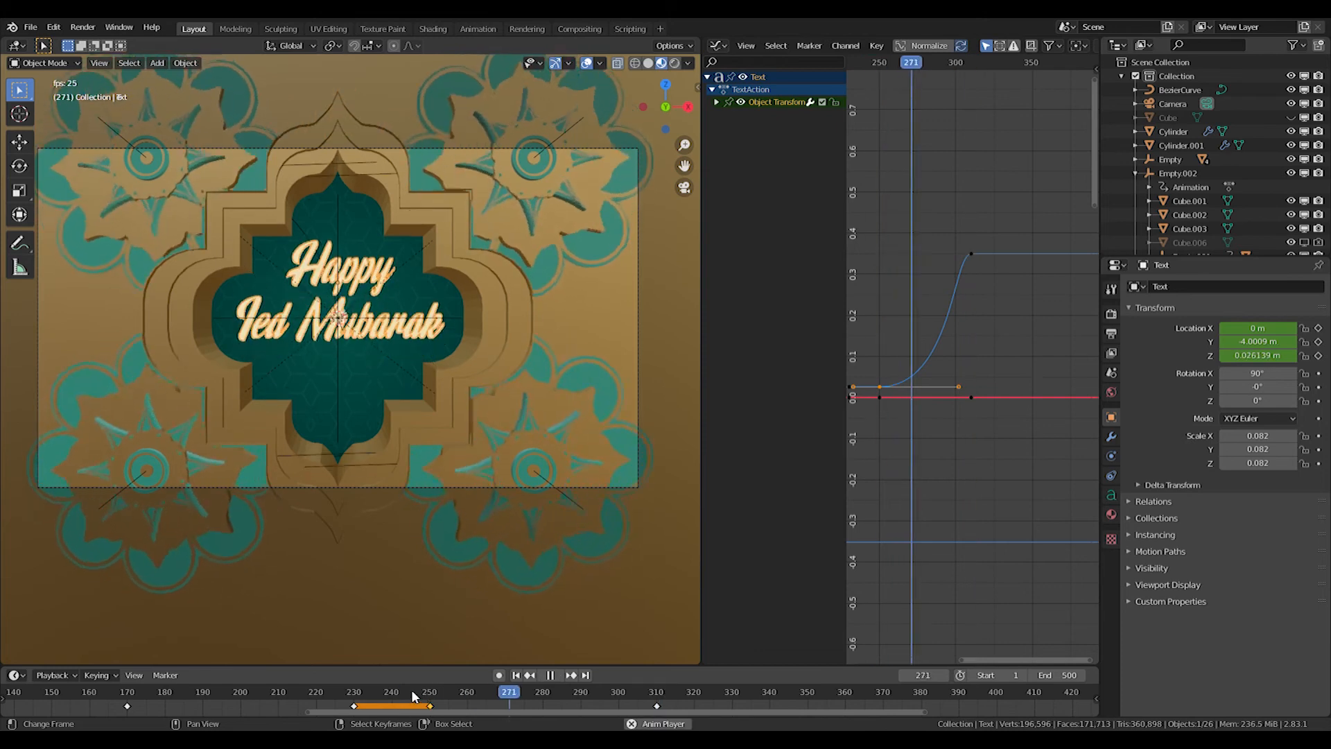
key(space)
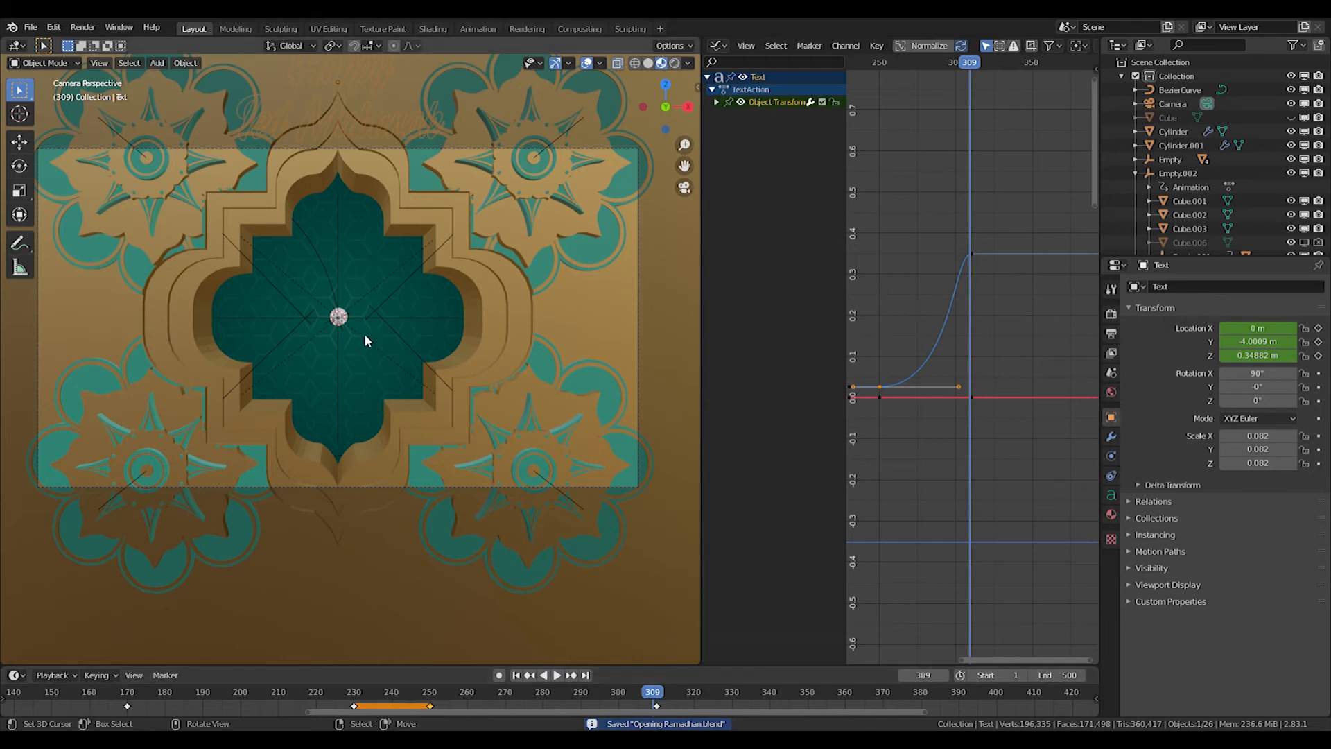
key(space)
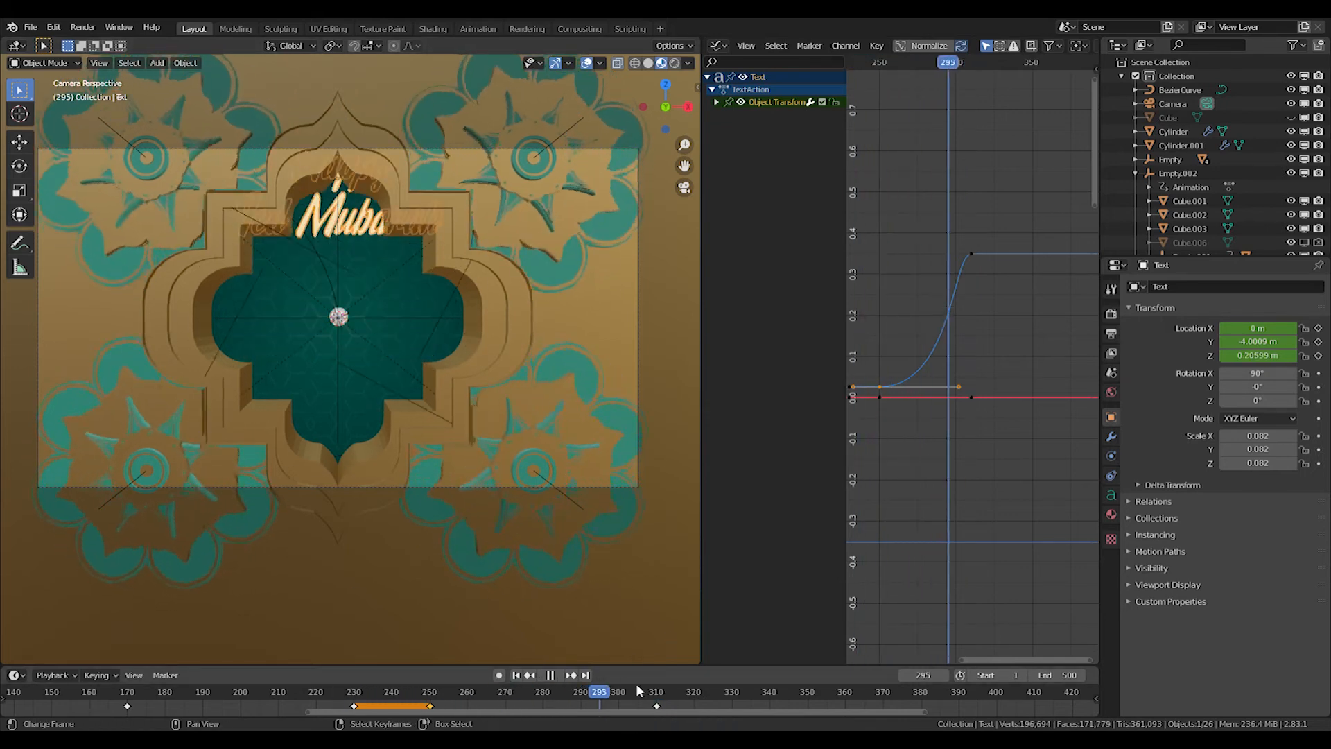
drag(596, 682, 391, 683)
key(space)
Scale the mosque's parent empty by 0.203 and move it in the right view to about Y -3.44 m behind the wall
middle_drag(386, 475, 406, 452)
scroll(432, 461, down, 4)
shift+middle_drag(649, 652, 601, 455)
right_click(647, 491)
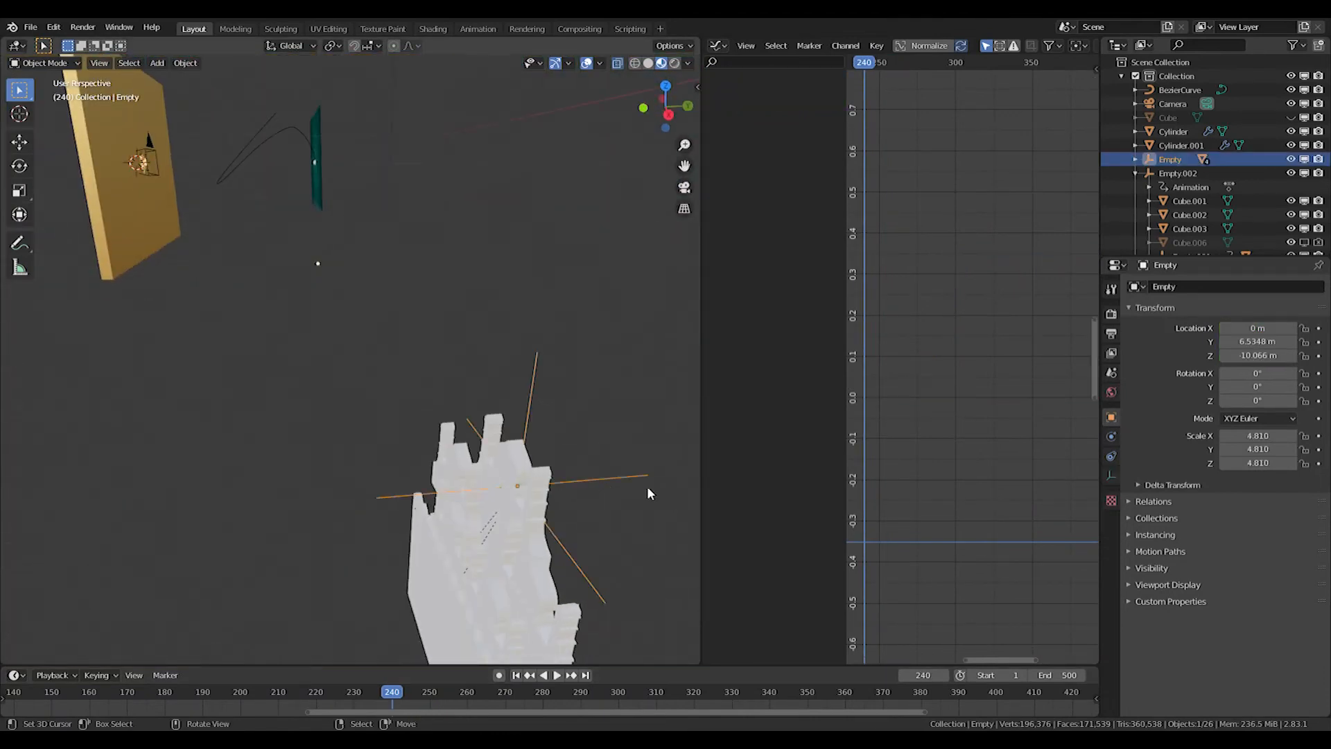
key(s)
click(539, 498)
key(KP_3)
key(g)
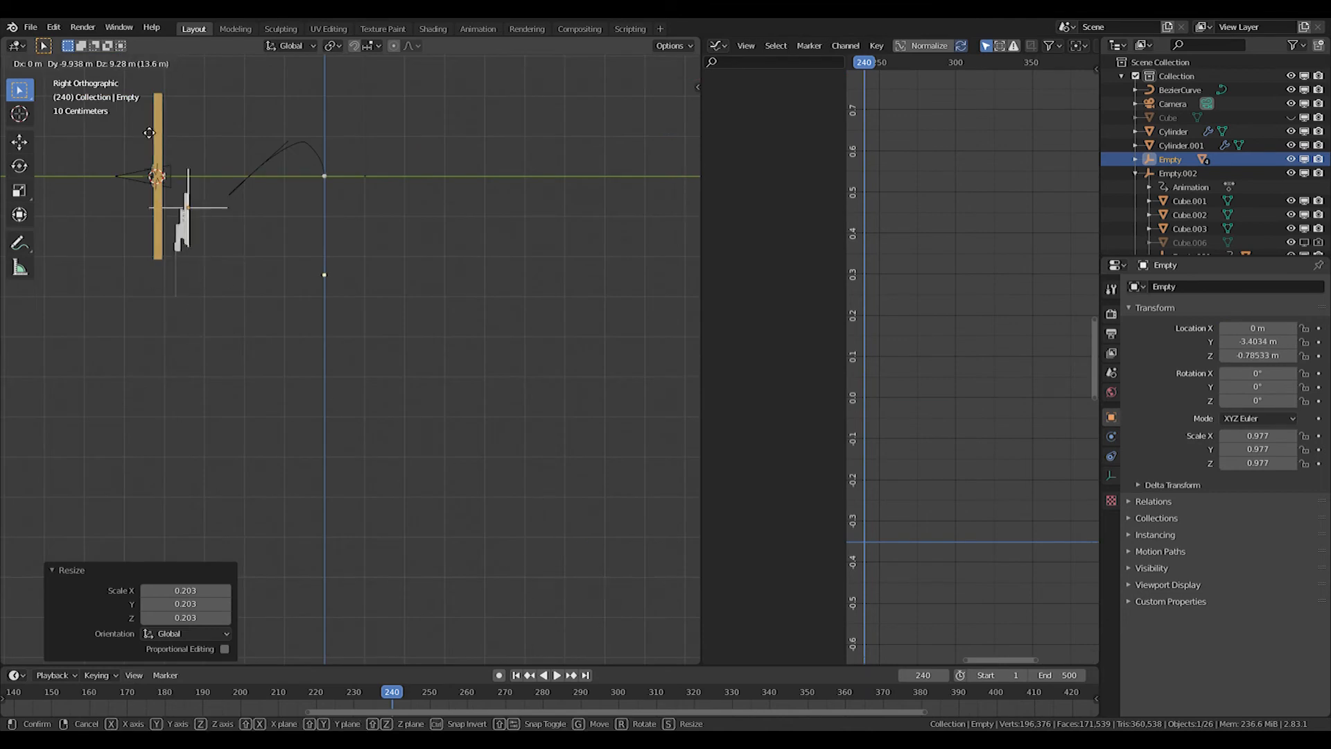
click(142, 126)
Raise the mosque empty 0.66115 m along Z and scale it by 0.158 to fit the wall opening
key(KP_1)
key(KP_0)
key(g)
key(z)
click(281, 617)
key(s)
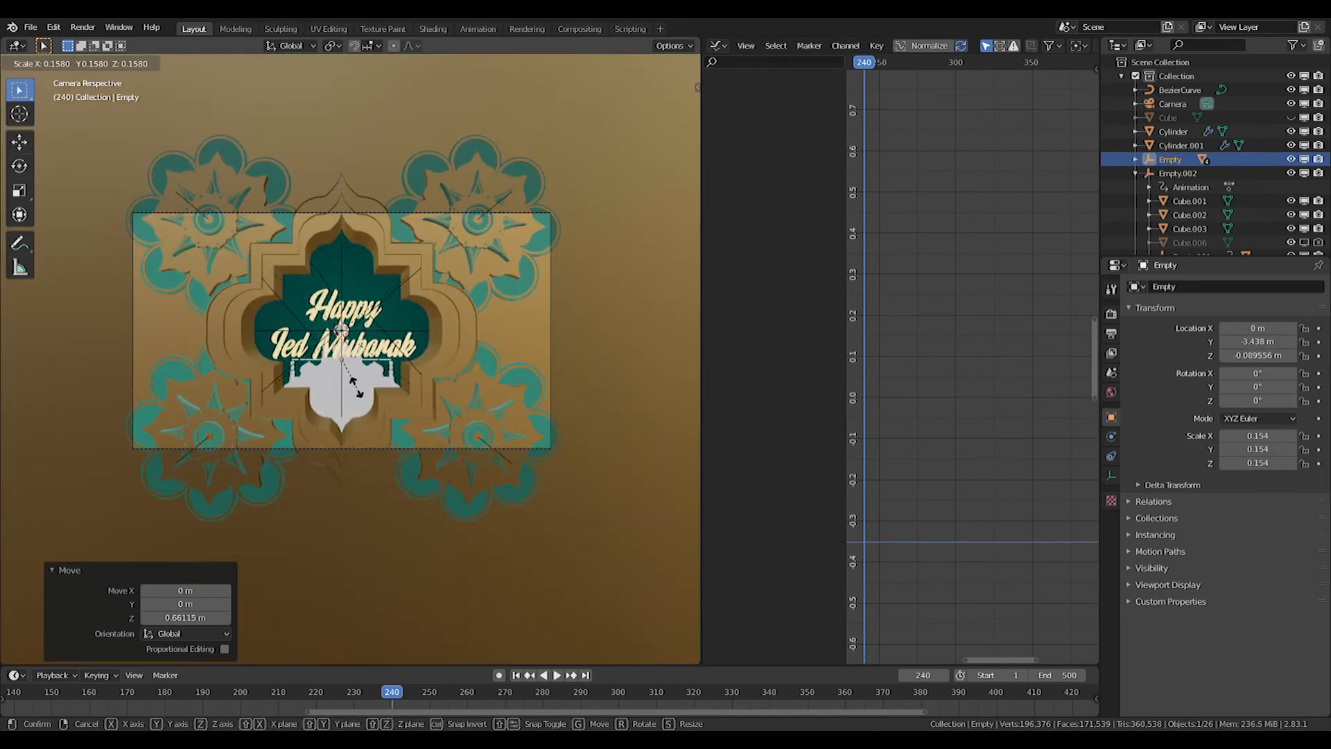
click(356, 391)
In the right view, move the mosque empty -0.55405 m along Y towards the wall
scroll(355, 397, up, 5)
middle_drag(399, 319, 297, 295)
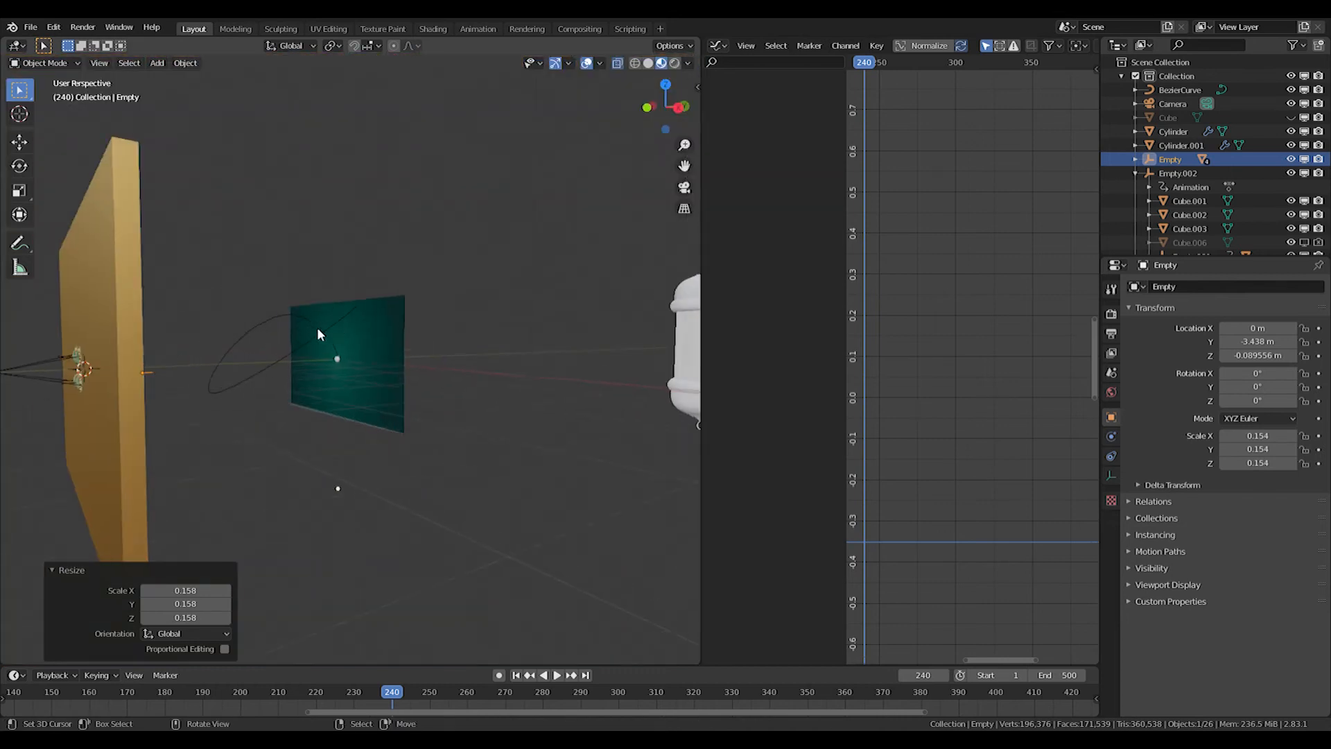
key(KP_3)
key(g)
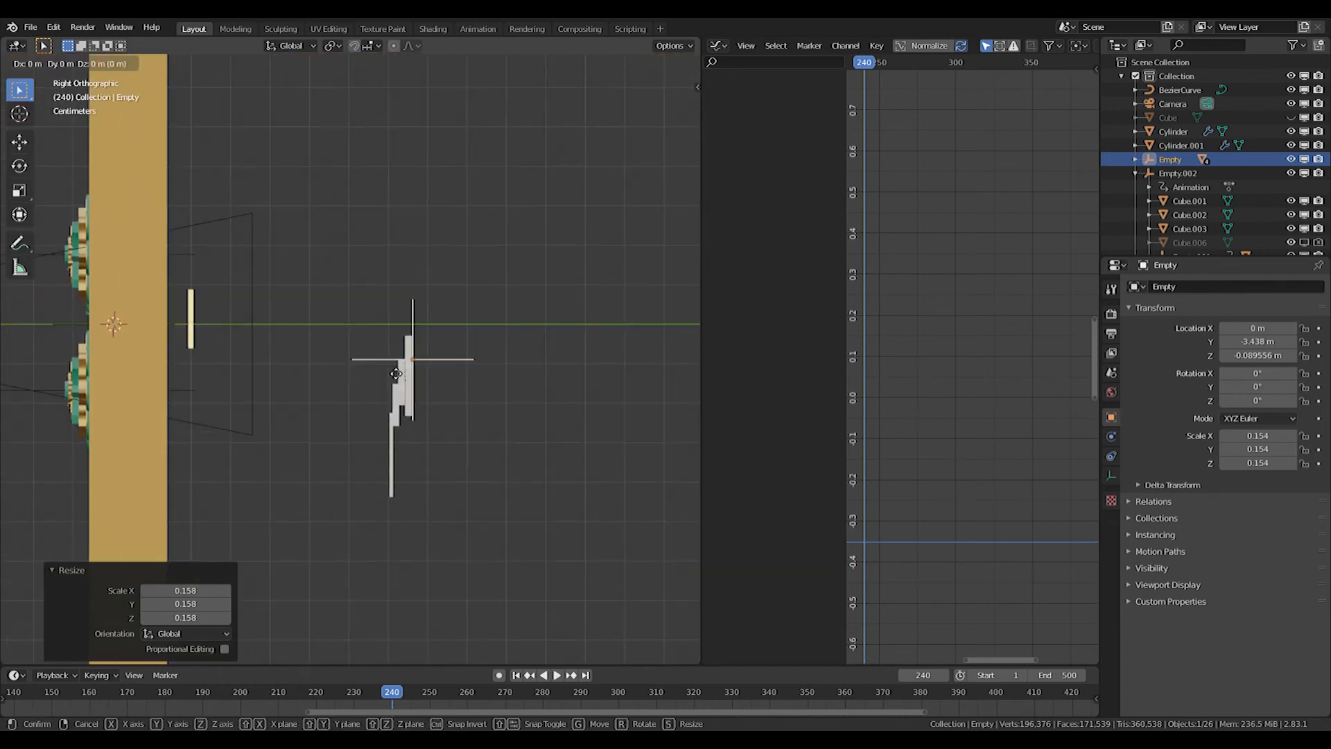
key(y)
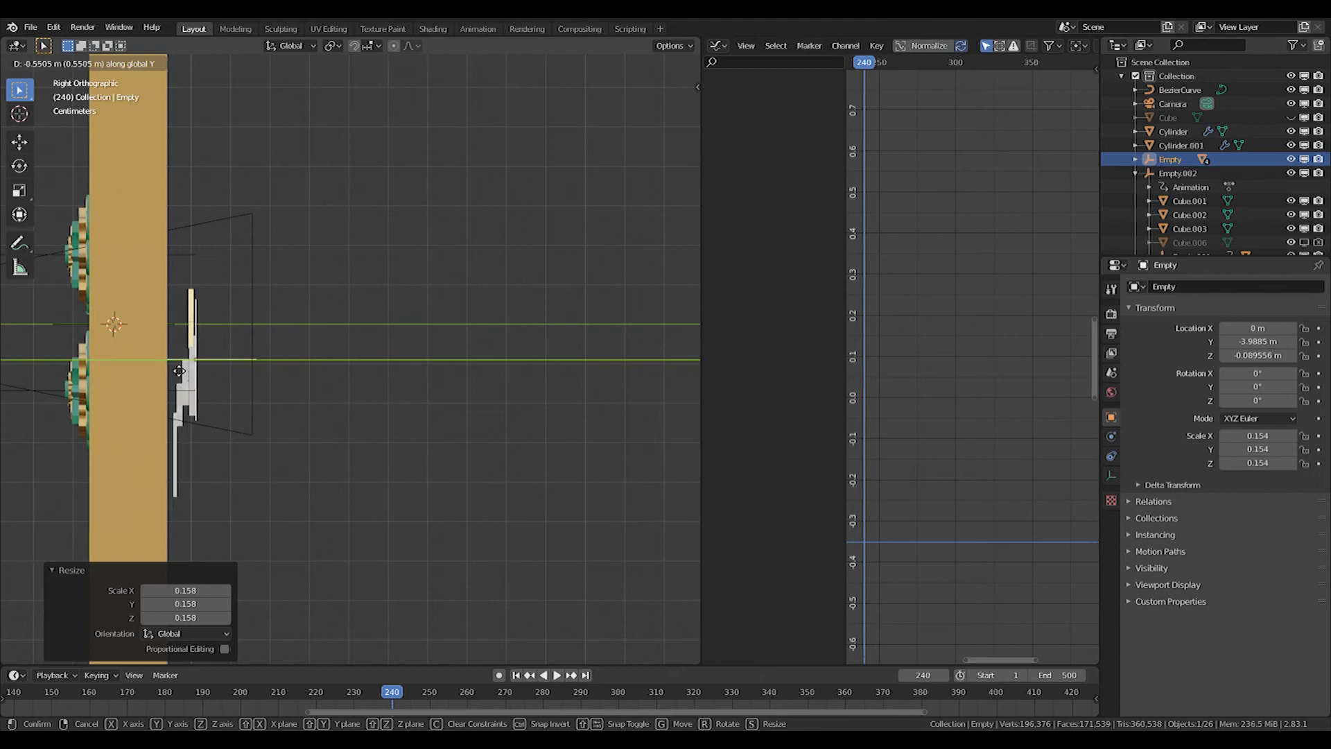
click(170, 363)
Through the camera, move the mosque empty back 0.42422 m along Y
key(KP_0)
scroll(413, 401, down, 2)
scroll(426, 393, up, 1)
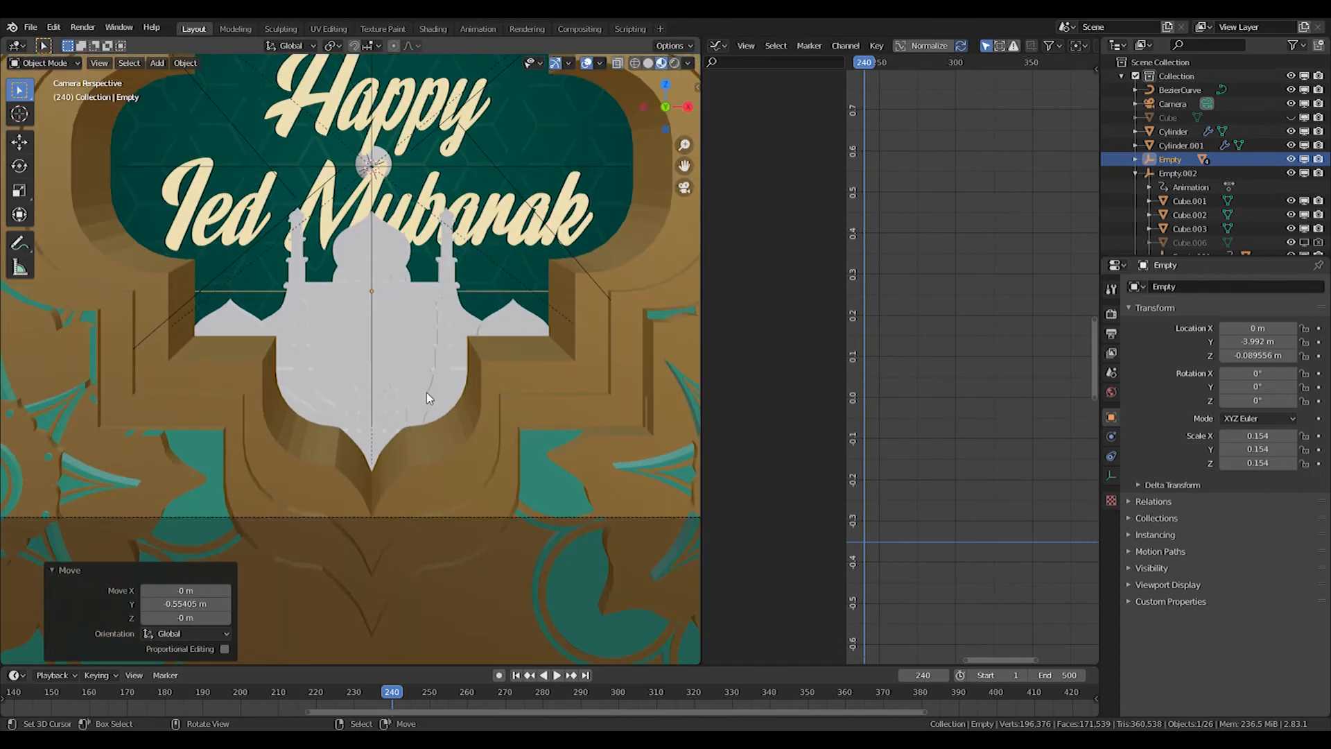
key(g)
key(y)
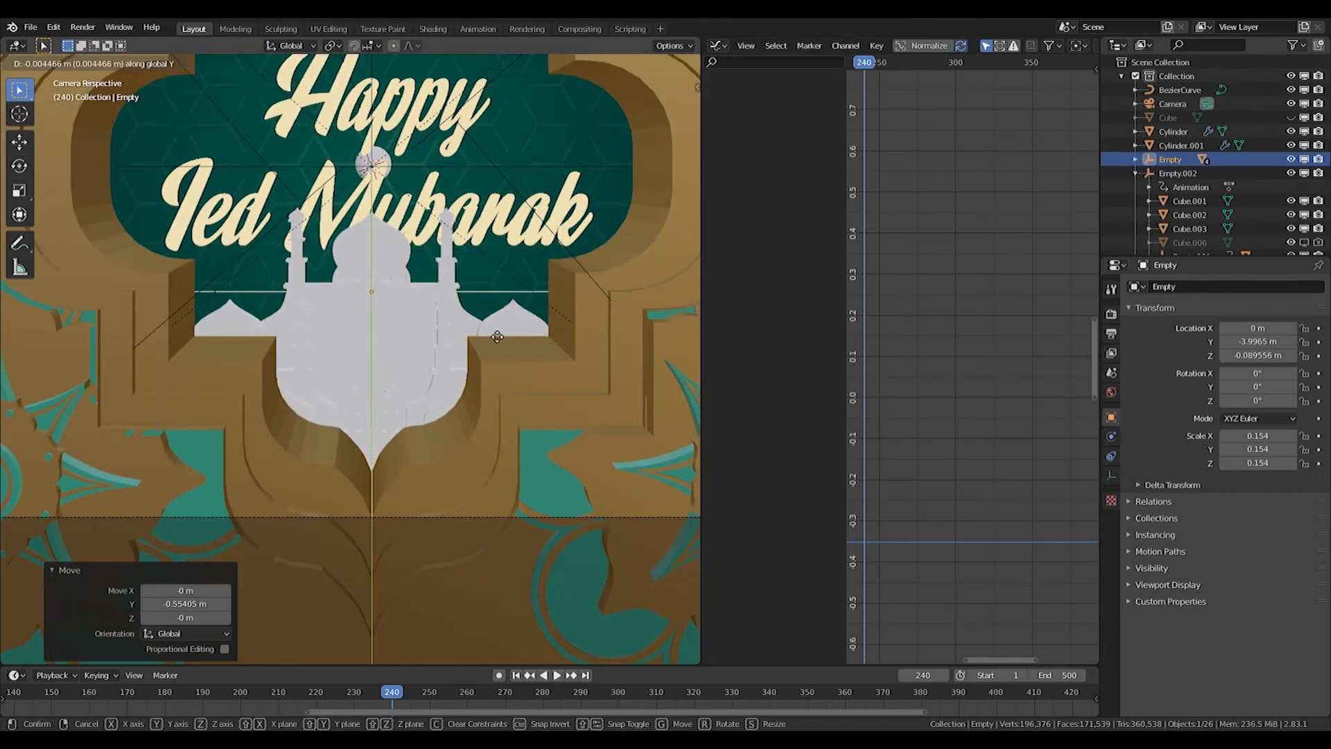
click(405, 259)
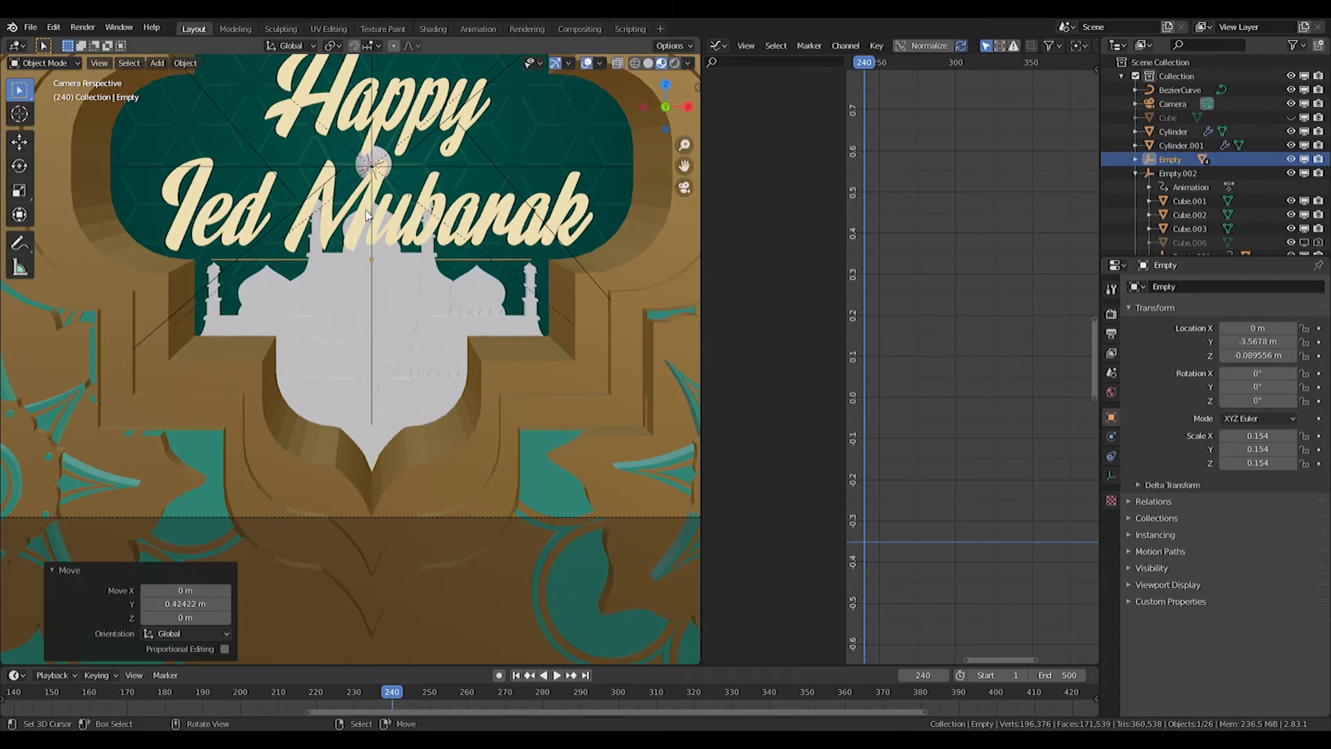
Link the gold wall's material to the four mosque silhouette pieces
shift+middle_drag(404, 258, 389, 316)
scroll(406, 354, down, 3)
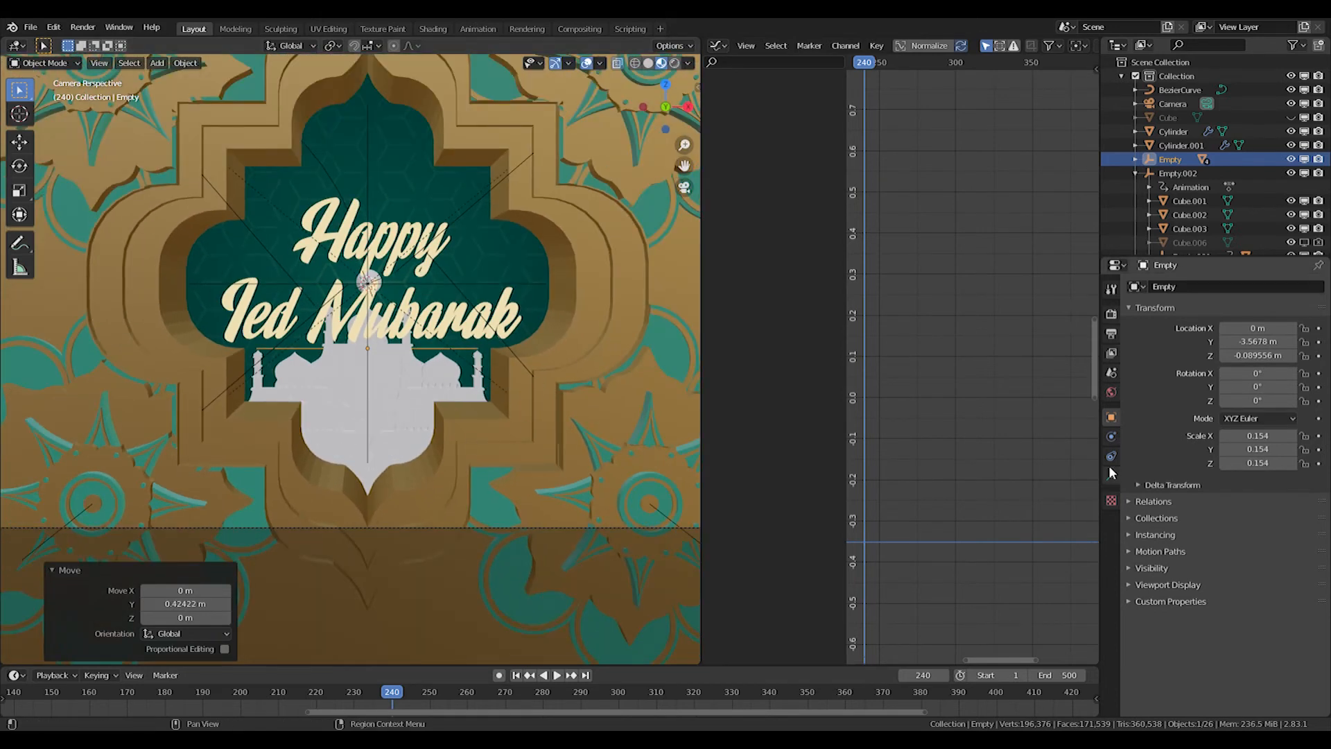
click(460, 428)
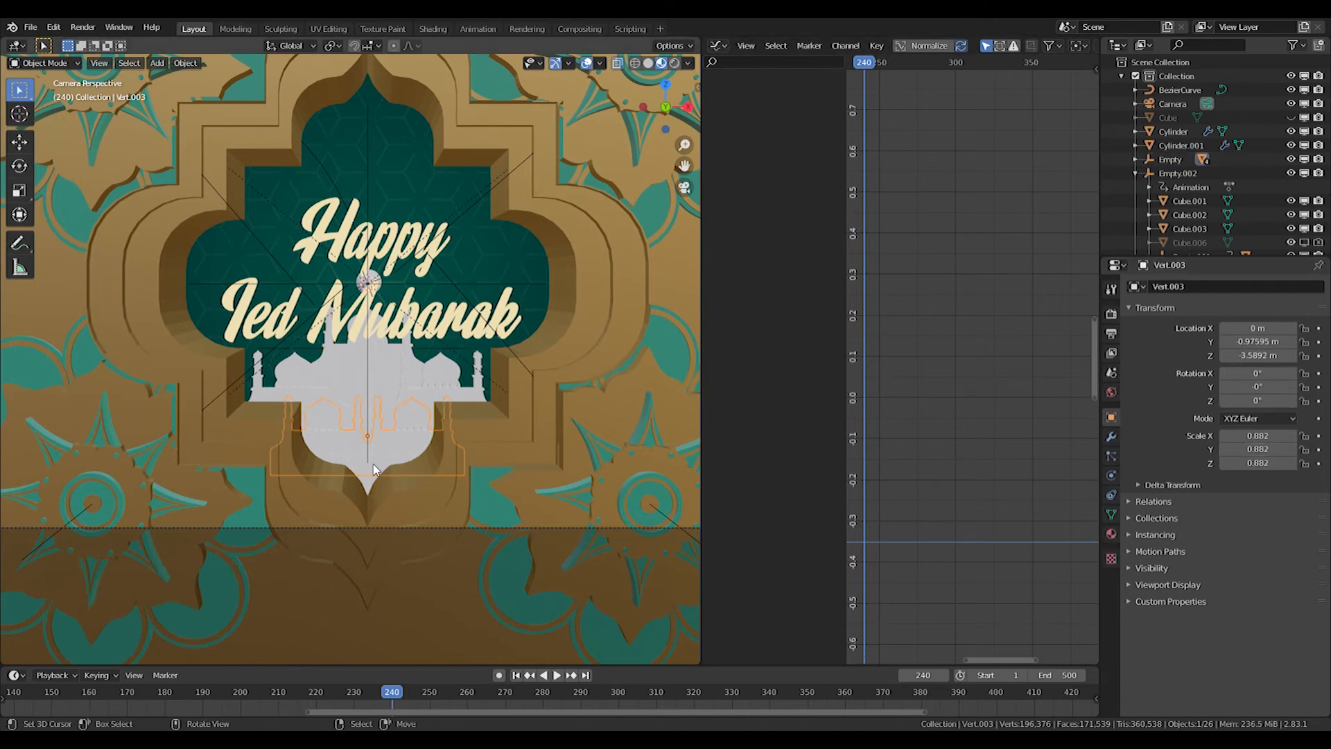
shift+click(547, 337)
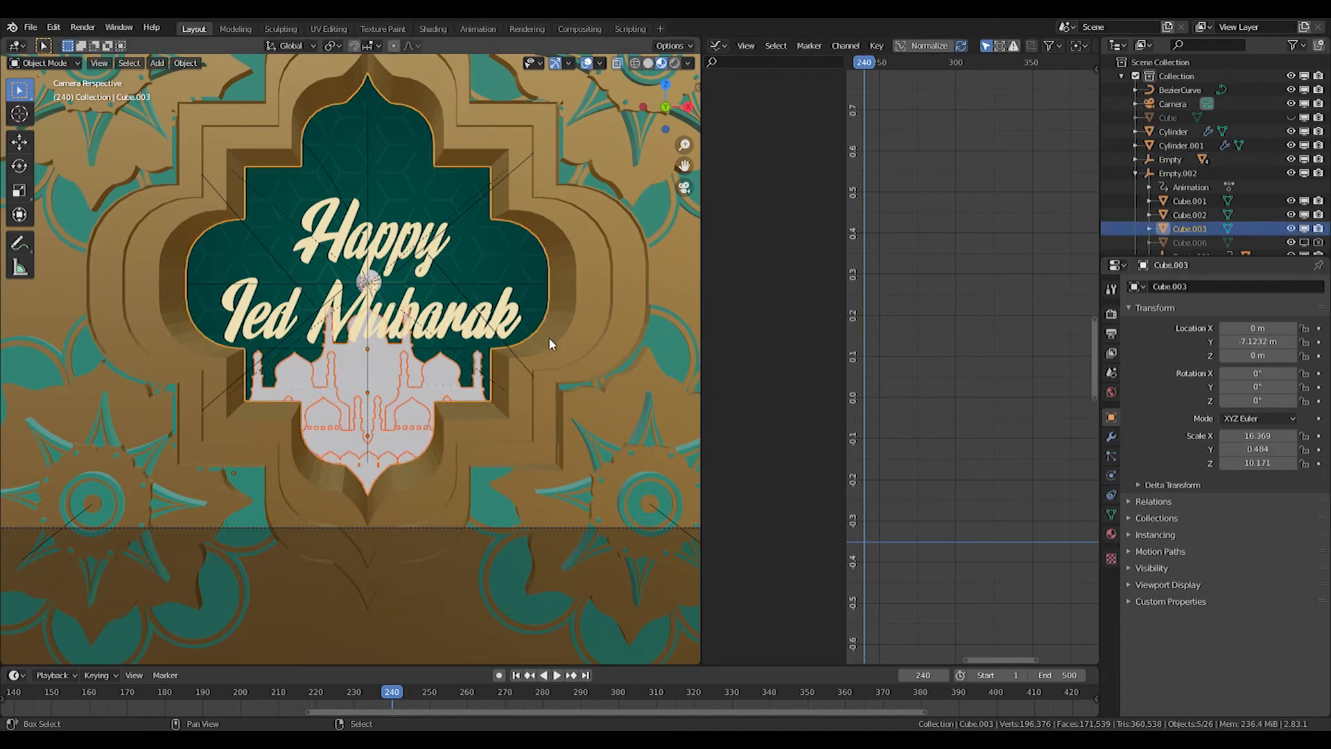
key(ctrl+l)
click(548, 337)
Enter Edit Mode on the mosque pieces and select the small window faces below the domes of two pieces
scroll(448, 402, up, 2)
key(Tab)
middle_drag(448, 401, 271, 373)
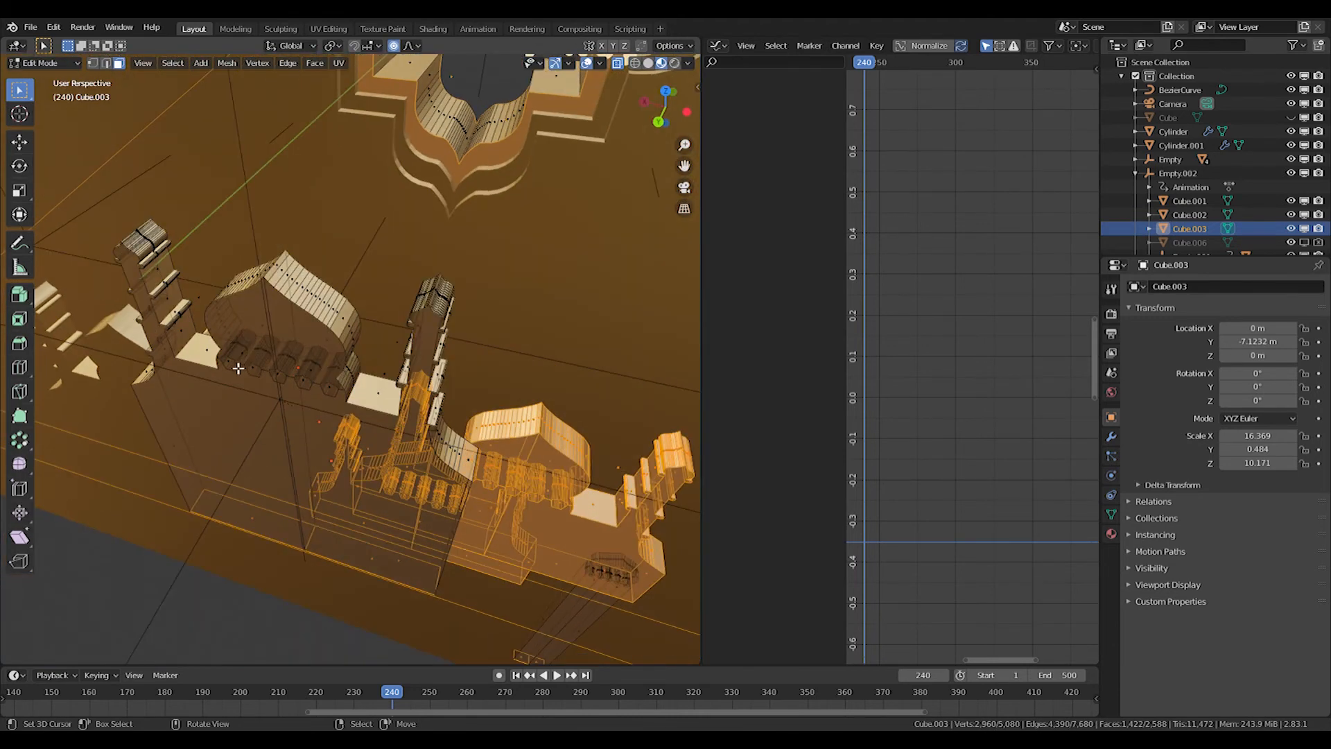
click(233, 365)
shift+click(254, 371)
middle_drag(410, 441, 438, 488)
shift+click(472, 552)
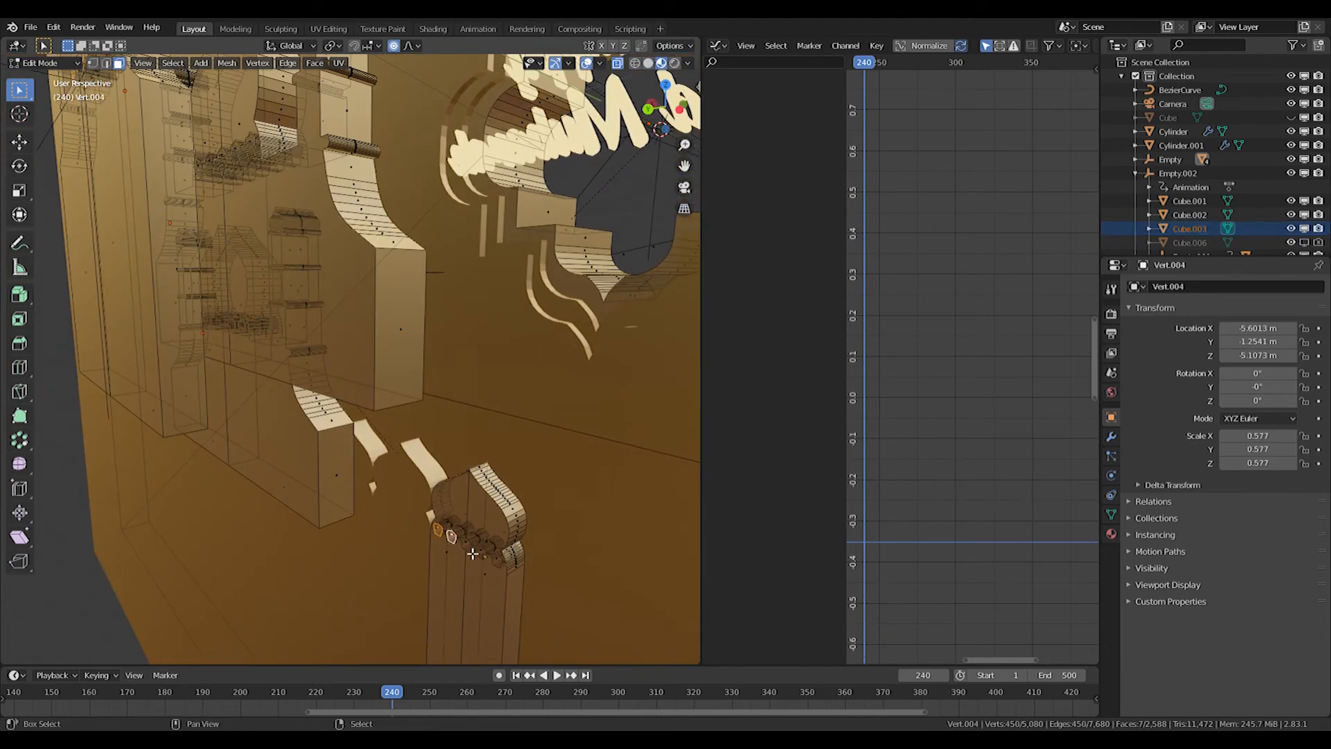
shift+click(501, 563)
Add the small window faces below the domes of the remaining two mosque pieces to the selection
middle_drag(502, 566, 519, 340)
shift+click(502, 347)
key(ctrl+z)
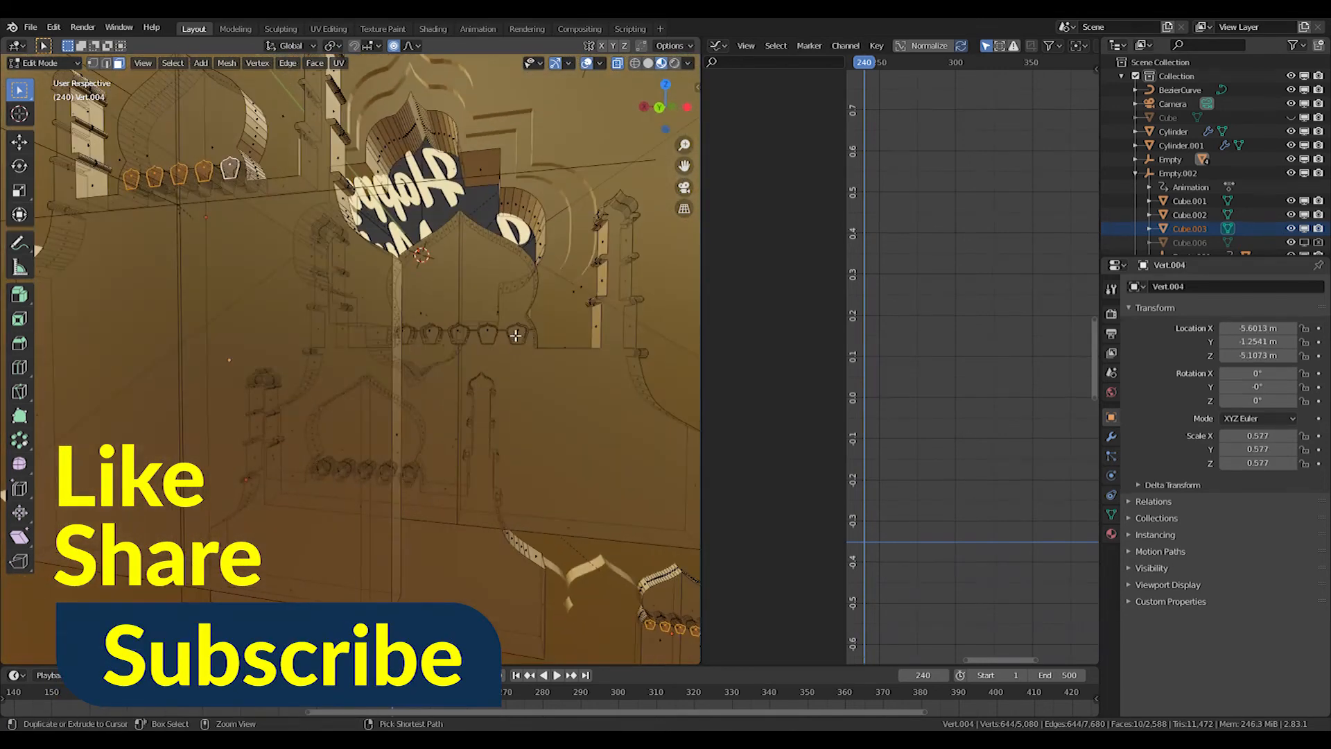
shift+click(517, 335)
shift+click(488, 334)
shift+click(458, 334)
middle_drag(407, 336, 393, 400)
middle_drag(373, 349, 526, 416)
shift+click(511, 396)
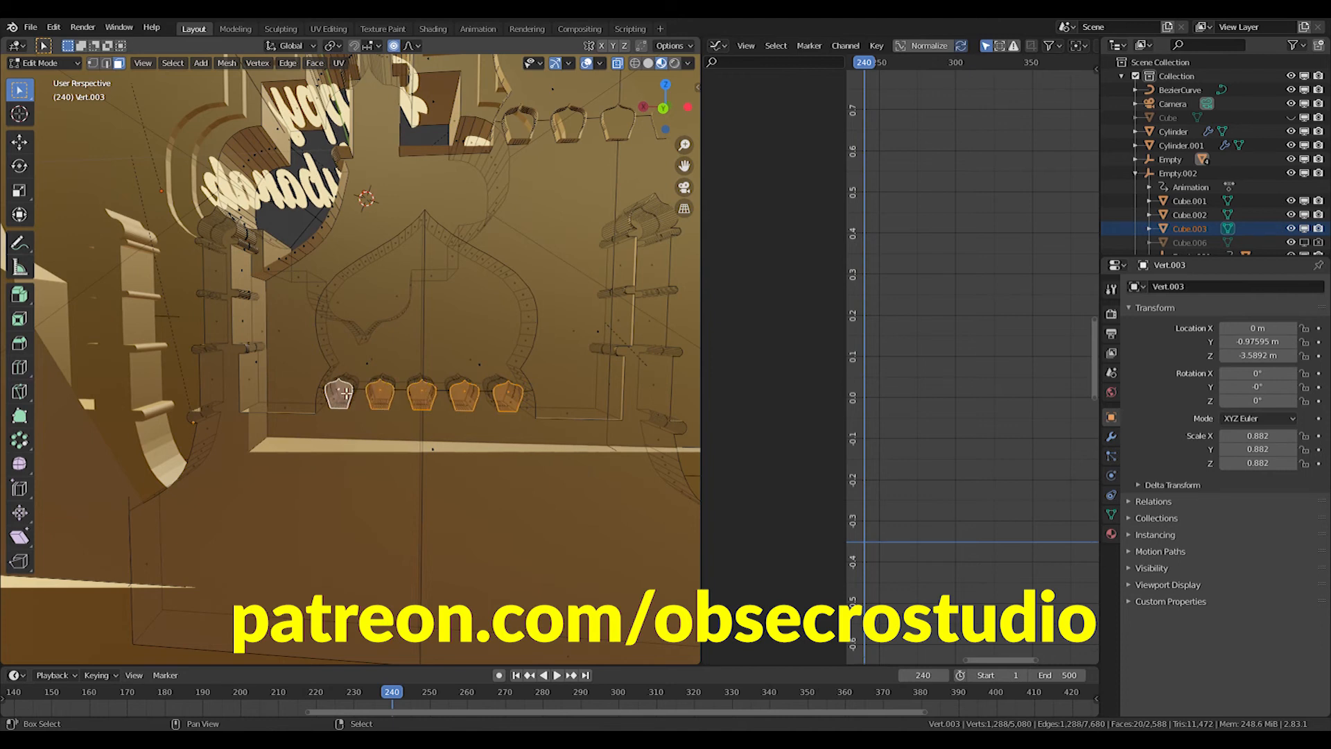
Add a second material slot to the active mosque piece, choose the Tulisan material, and assign it to the selected window faces
click(1111, 533)
click(1318, 287)
click(1137, 374)
click(1164, 446)
click(1165, 390)
scroll(582, 412, down, 4)
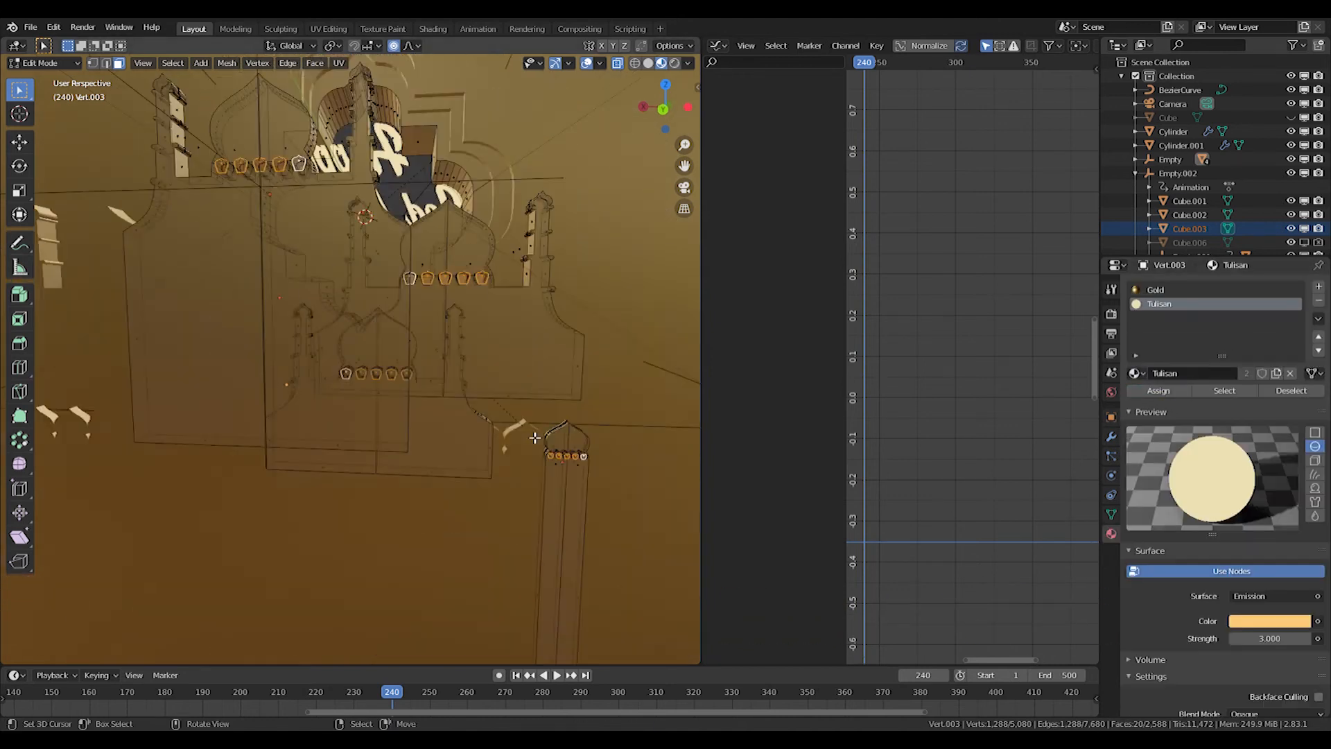
Add a second material slot to the tall central mosque piece, choose Tulisan, and assign it to the selected window faces
middle_drag(534, 437, 386, 485)
key(Tab)
scroll(386, 430, down, 3)
middle_drag(416, 392, 583, 389)
scroll(374, 358, up, 4)
key(Tab)
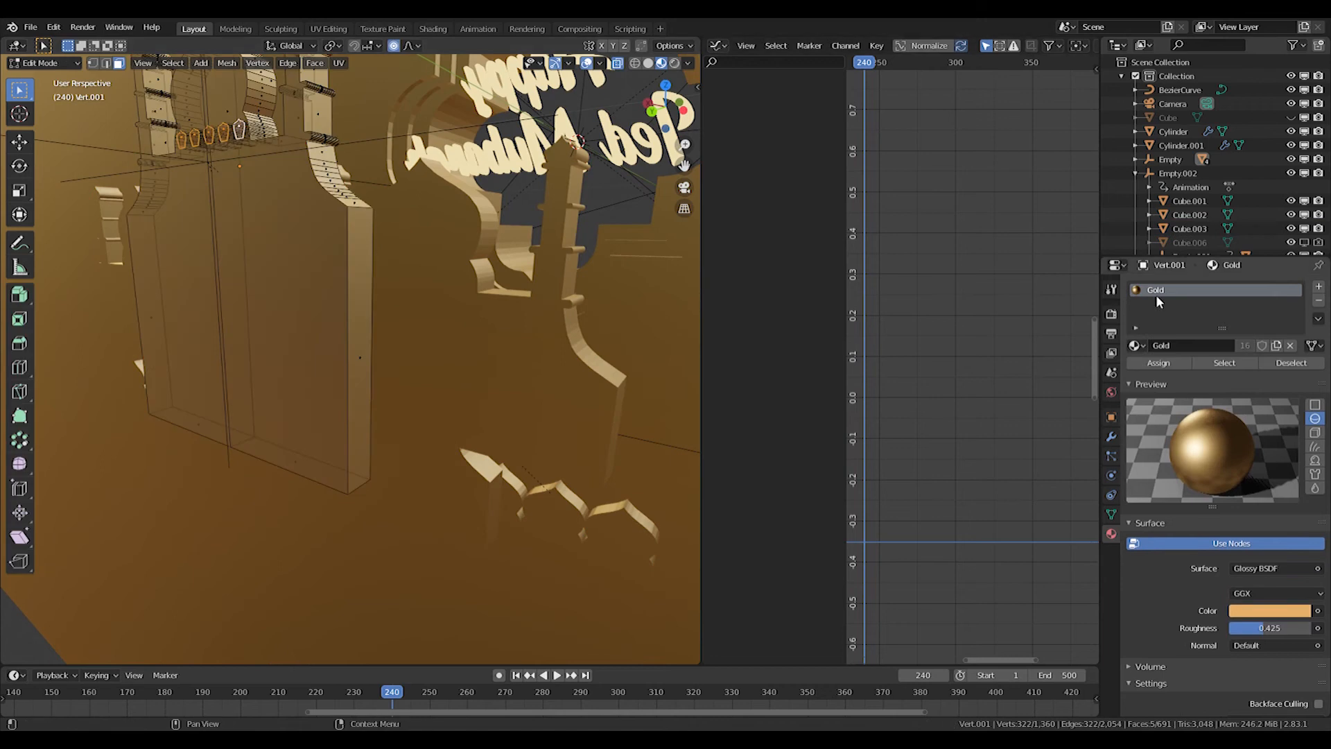
click(1319, 286)
click(1135, 373)
click(1164, 446)
Assign the Tulisan material in a new slot to the selected window faces of the wide mosque piece with the side domes
key(Tab)
click(407, 248)
key(Tab)
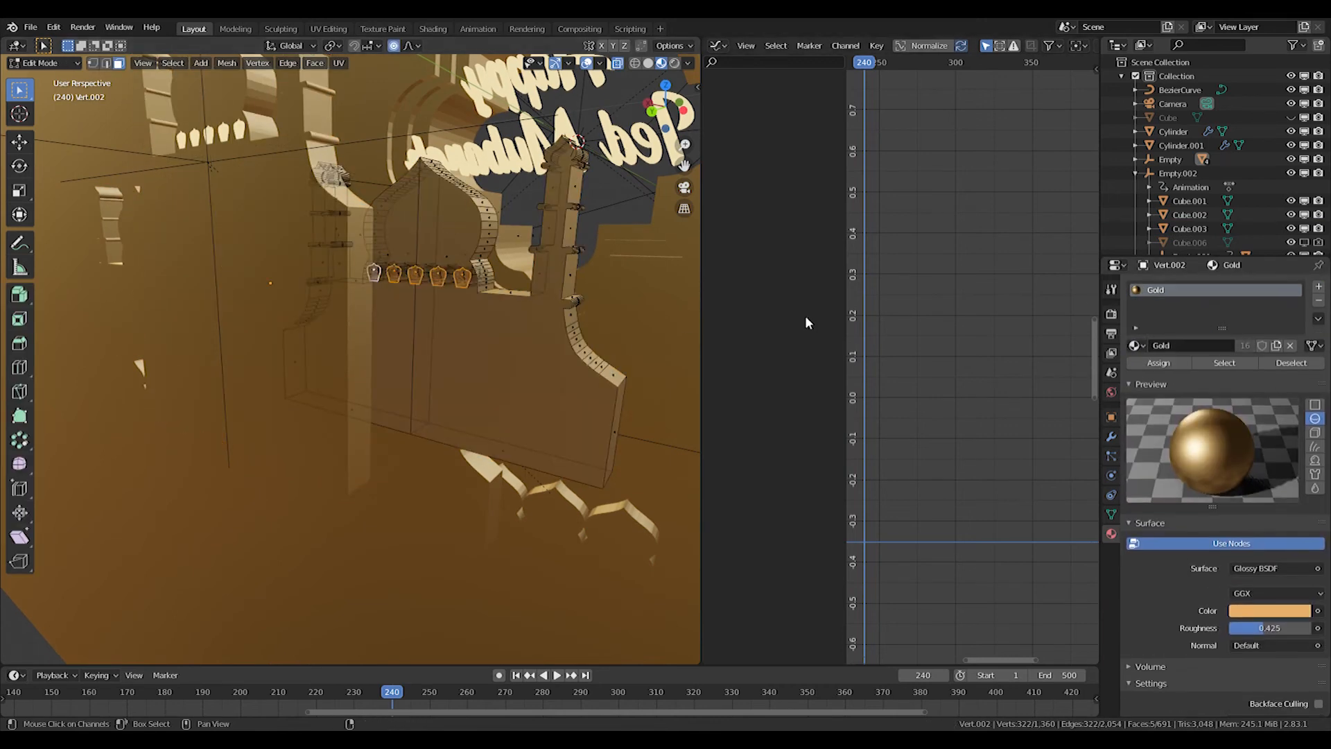
click(1319, 285)
click(1134, 373)
click(1159, 430)
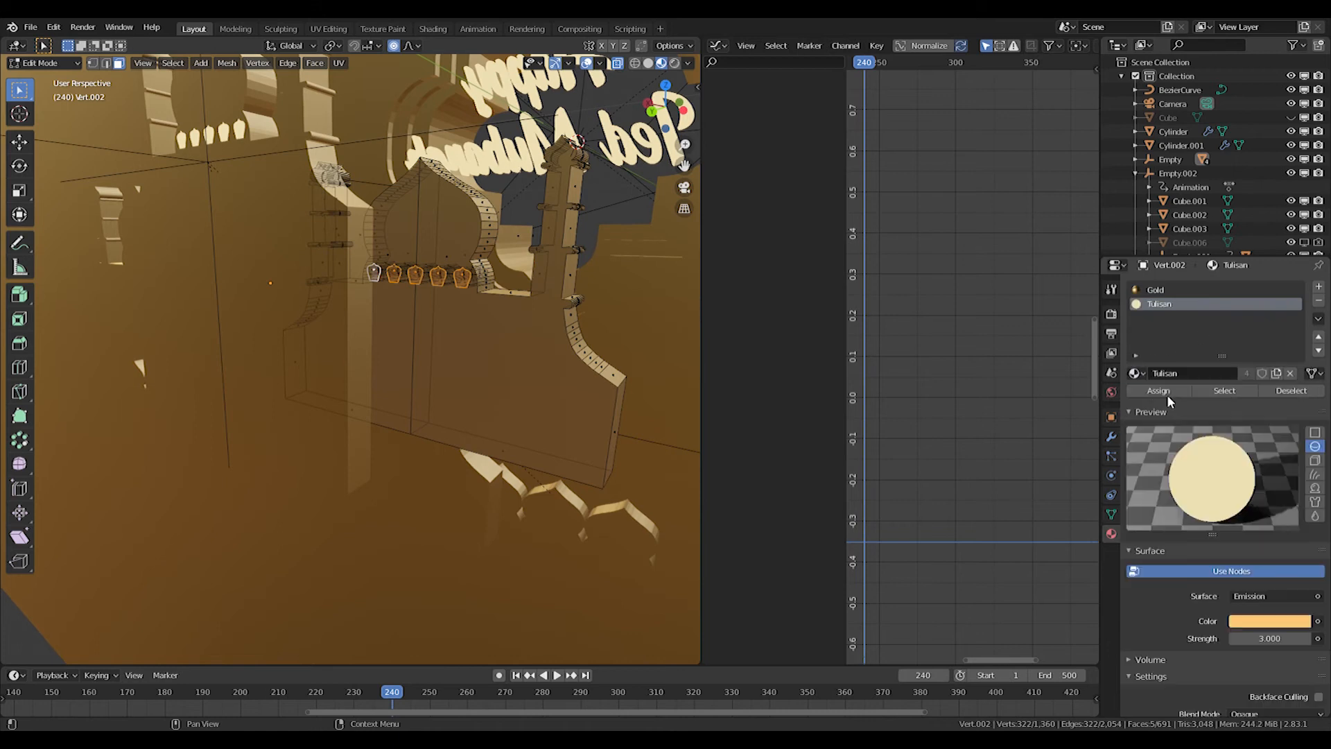
Assign the Tulisan material in a new slot to the selected window faces of the front row of small domes
key(Tab)
click(551, 520)
key(Tab)
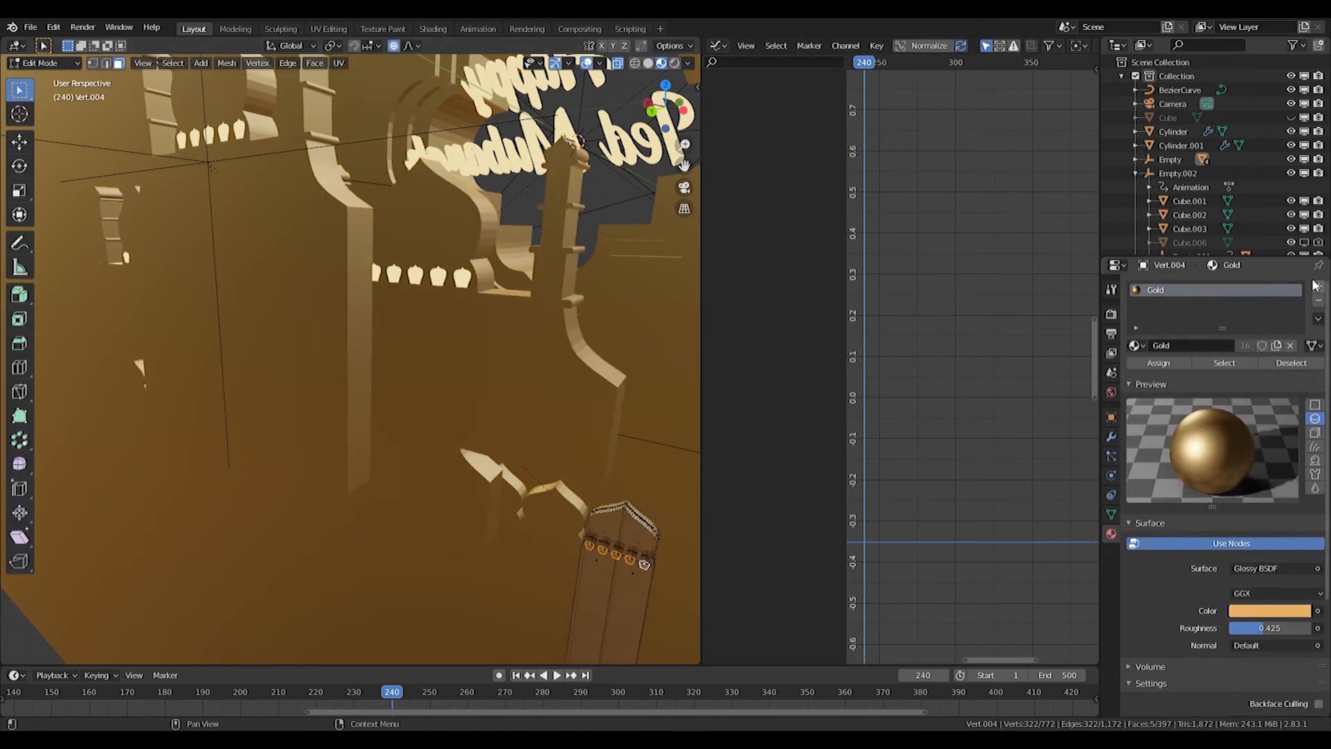
click(1318, 286)
click(1134, 372)
click(1159, 447)
Check the lower mosque piece's Tulisan slot, return to Object Mode, and move the two selected front pieces about -0.001 m along Y
middle_drag(527, 388, 454, 389)
key(Tab)
click(435, 433)
key(Tab)
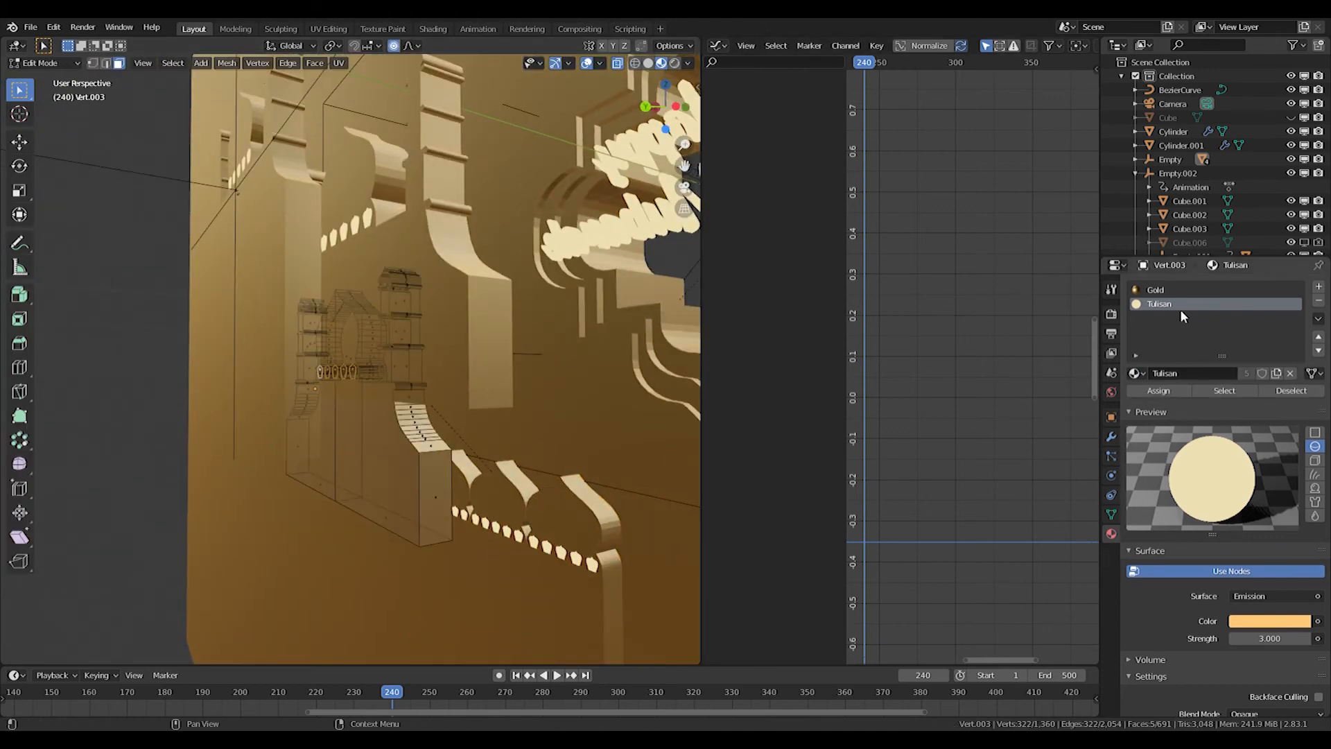
middle_drag(603, 395, 409, 457)
key(Tab)
key(g)
key(y)
click(481, 485)
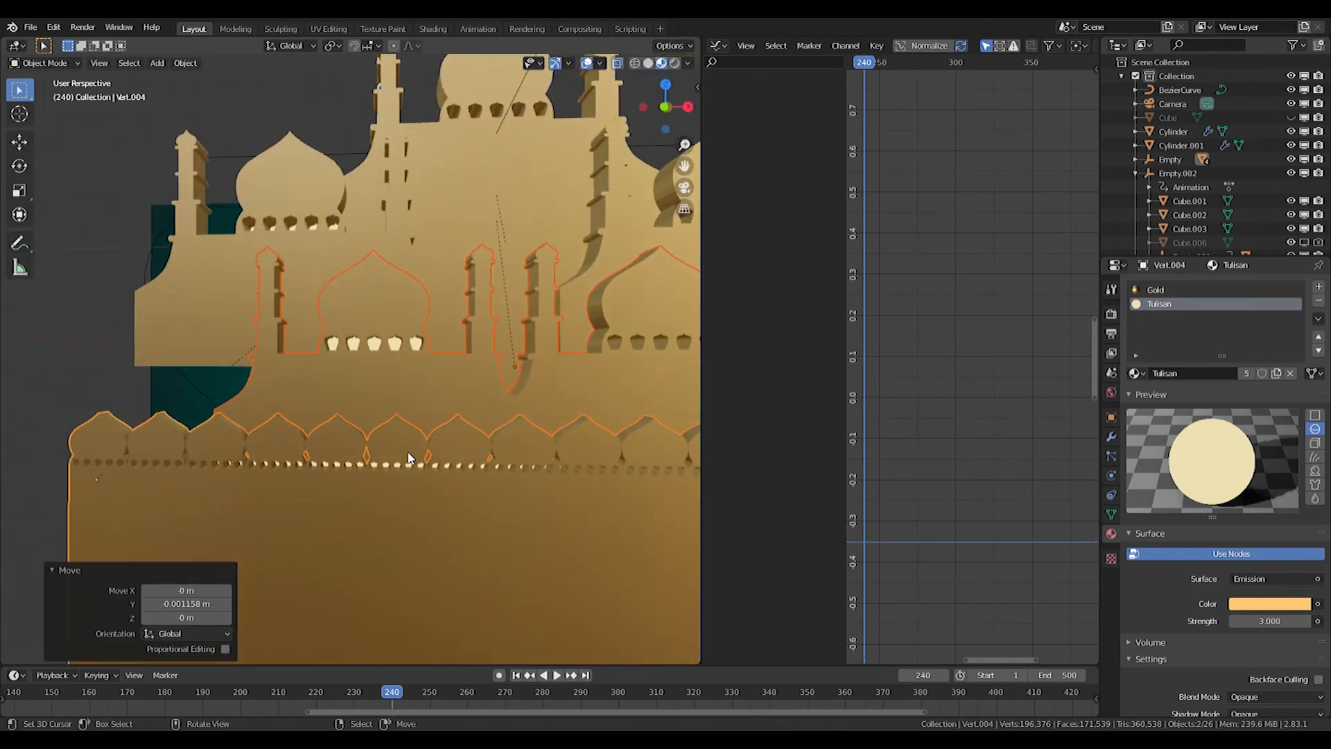
In camera view, select the mosque's parent empty and insert location keyframes at frames 240 and 300
scroll(409, 458, down, 4)
key(KP_0)
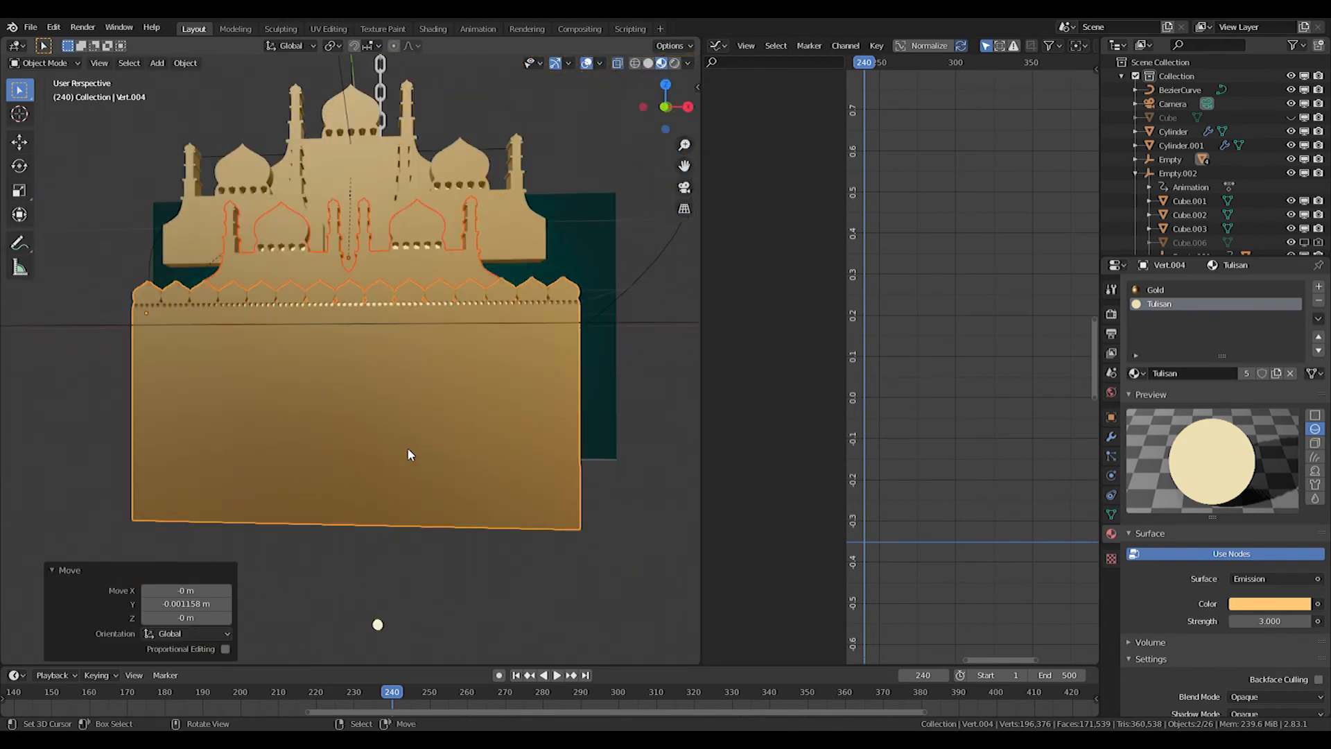
scroll(406, 405, down, 3)
right_click(368, 453)
click(414, 368)
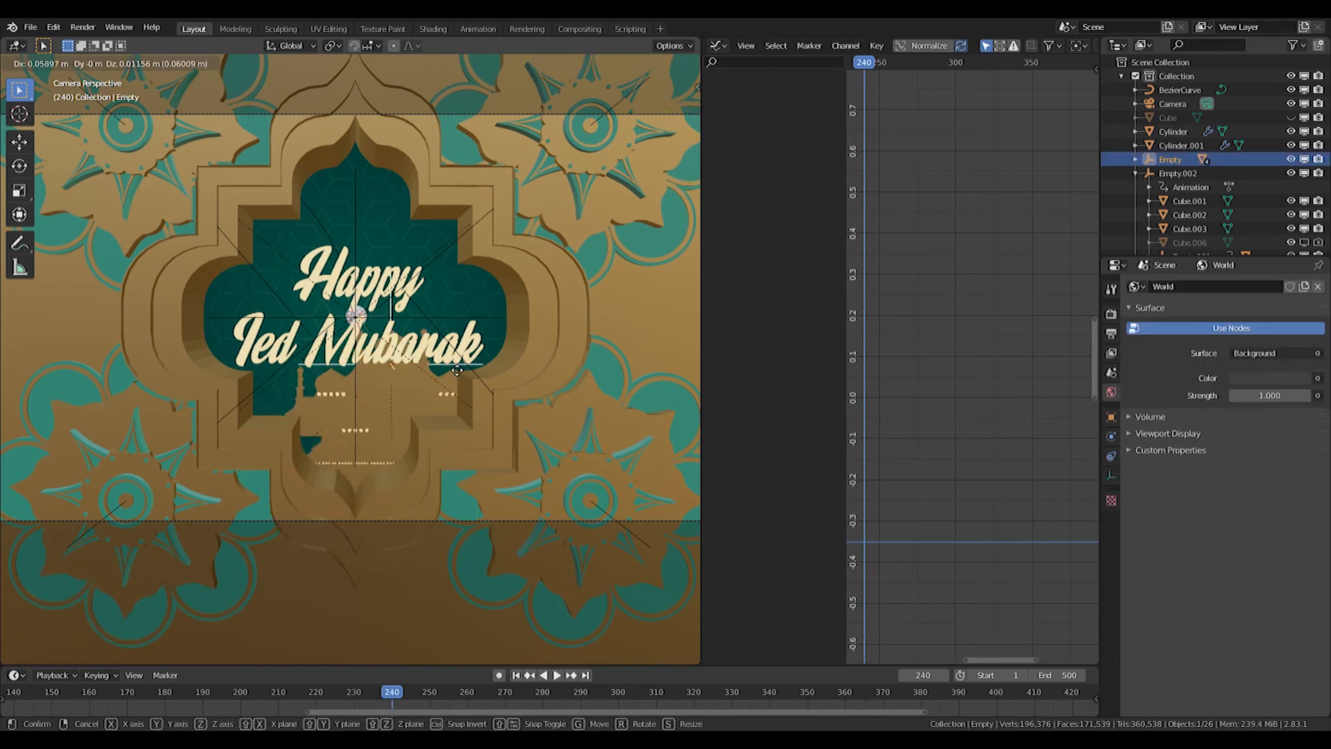
key(i)
click(447, 362)
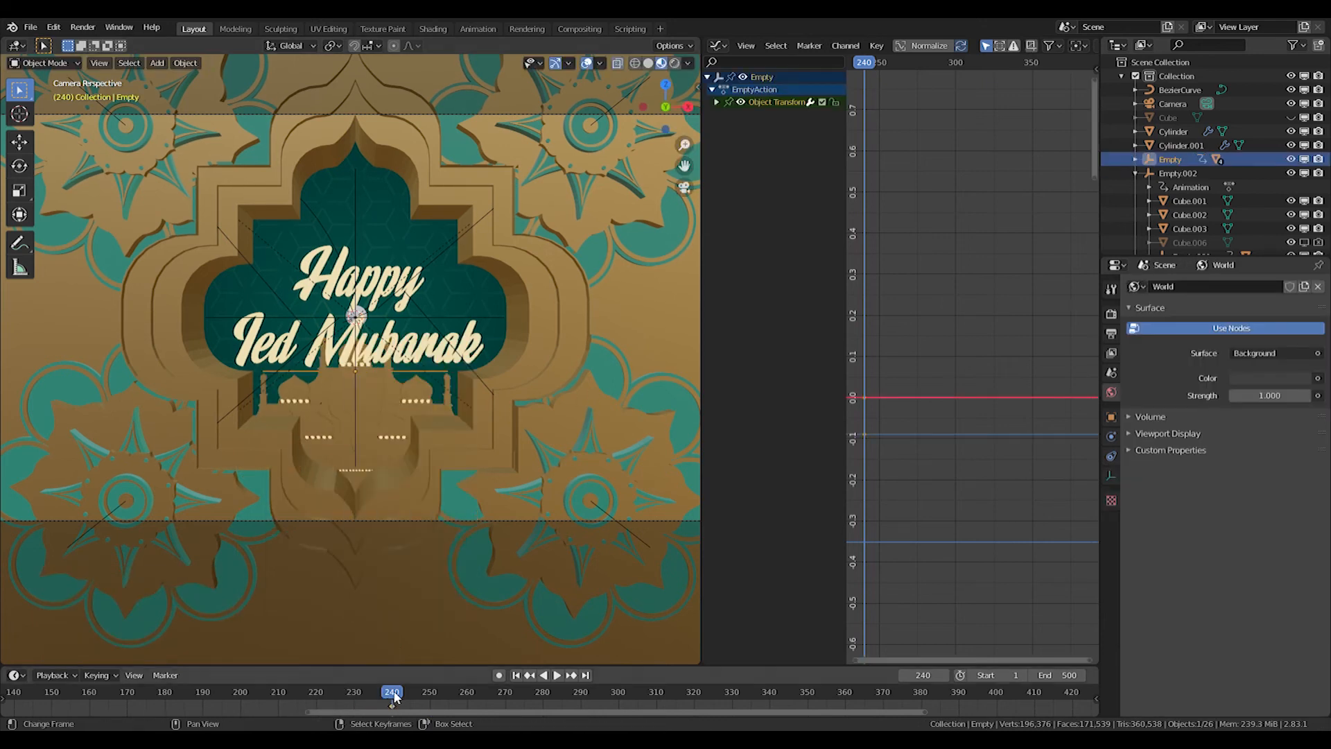
drag(399, 694, 619, 696)
key(i)
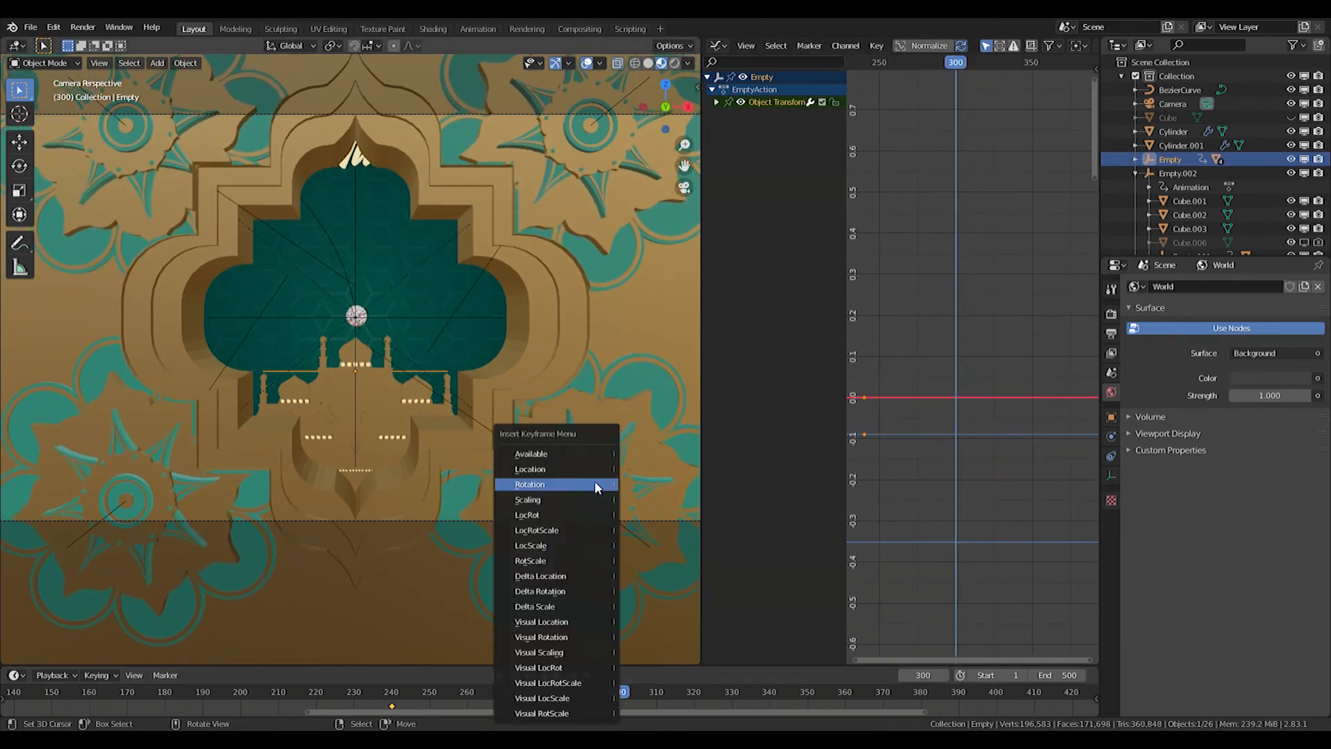
click(572, 470)
At frame 240, lower the mosque's empty about 0.319 m along Z and insert a location keyframe there
click(392, 701)
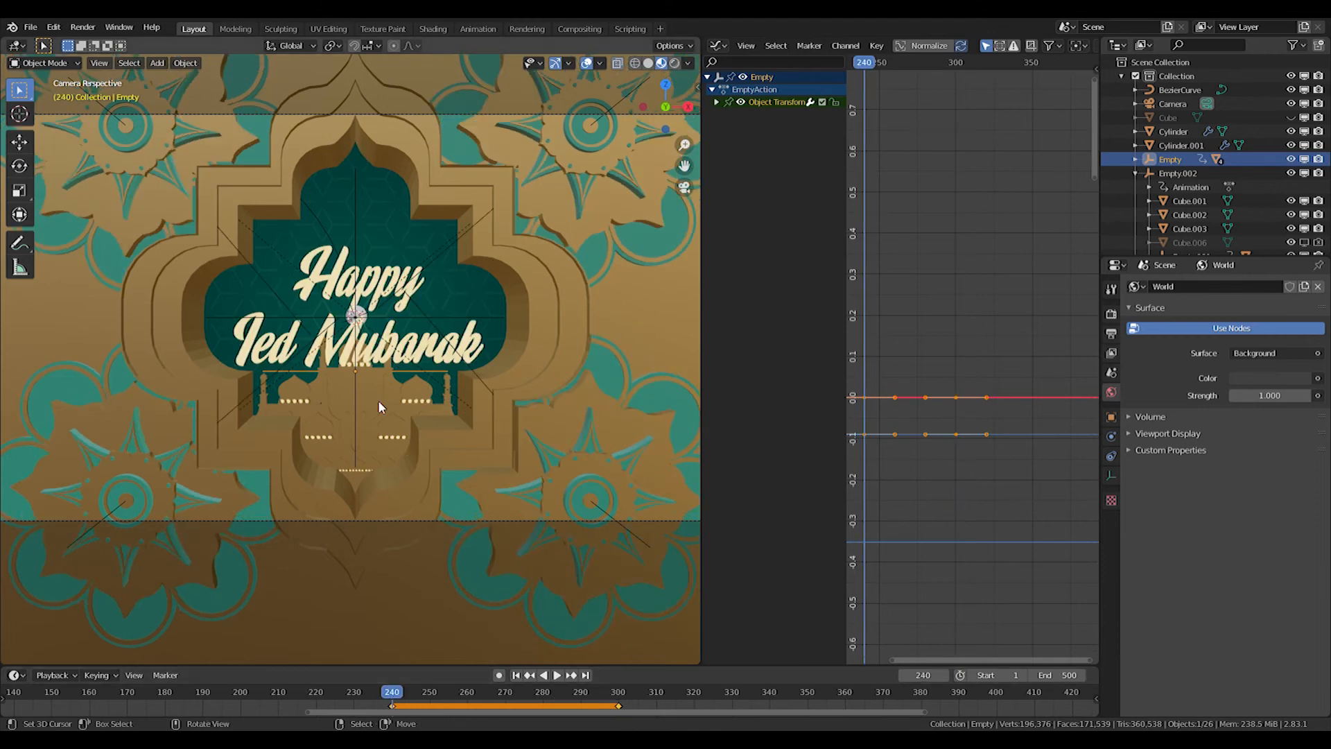
key(g)
key(z)
click(400, 599)
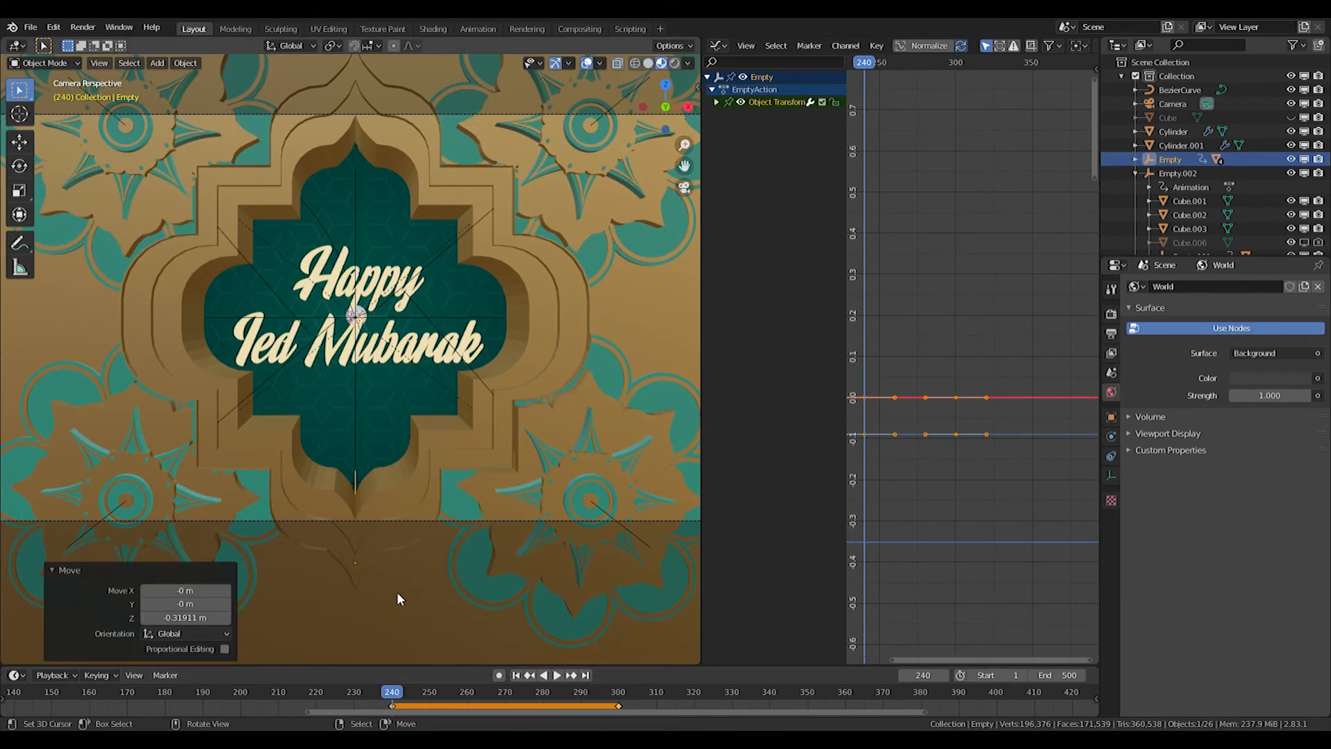
key(i)
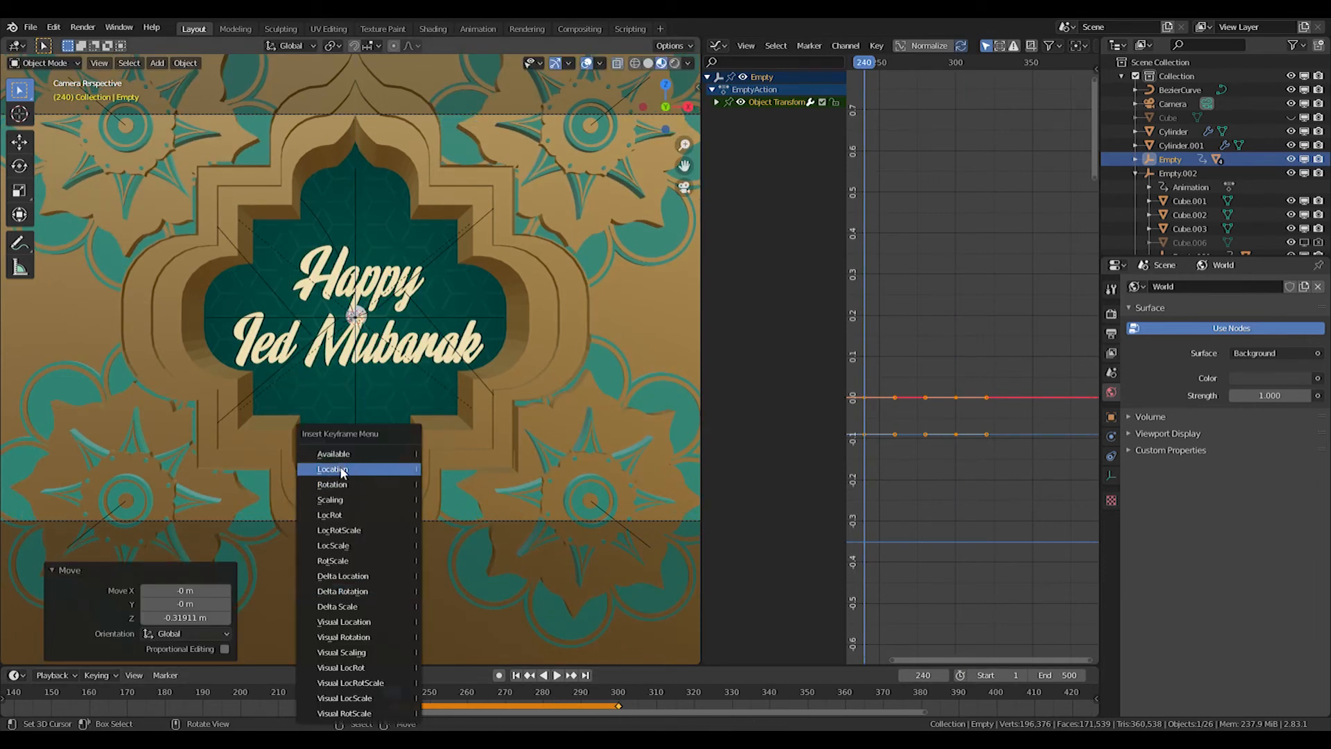
click(341, 470)
Lengthen the curve handles of the empty's frame 300 keyframes, shorten those at frame 240, and play back the mosque's rise
key(space)
key(alt+a)
key(b)
drag(943, 409, 969, 459)
key(s)
click(1017, 467)
middle_drag(883, 548, 944, 511)
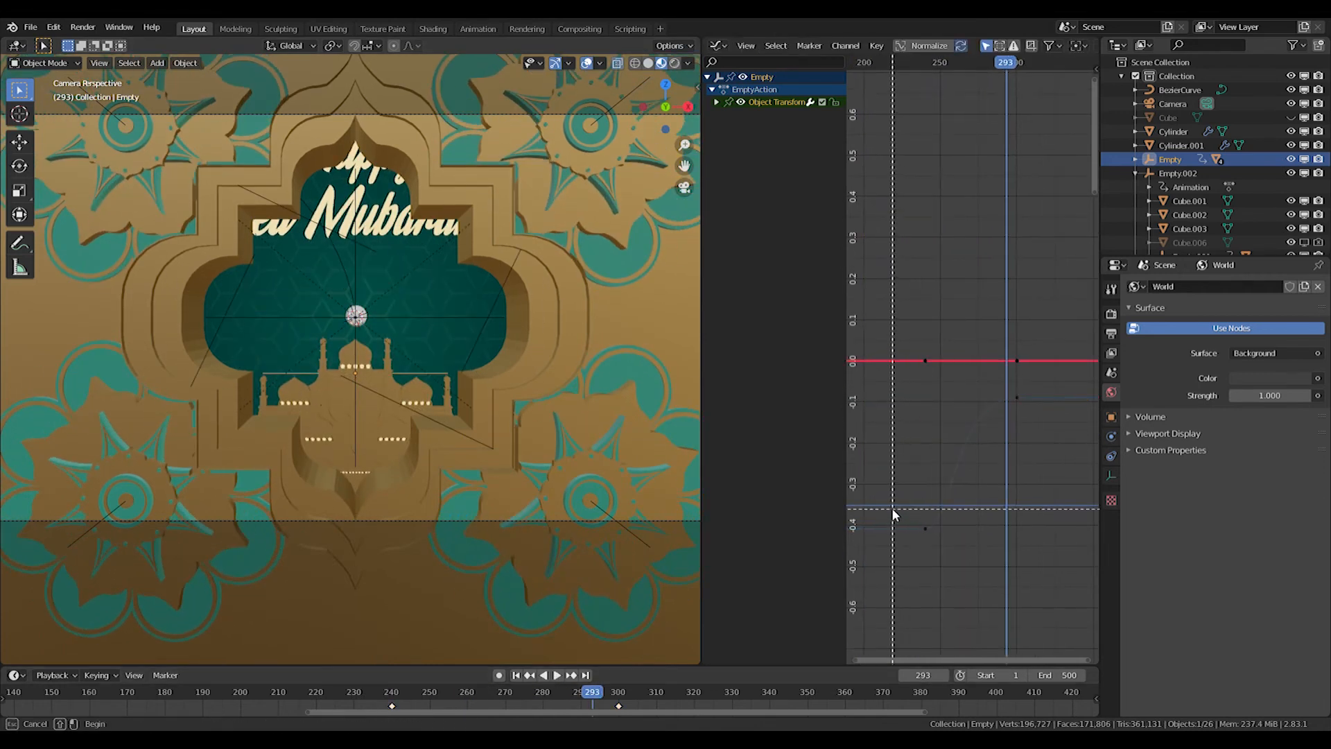
click(968, 555)
drag(594, 692, 380, 693)
key(space)
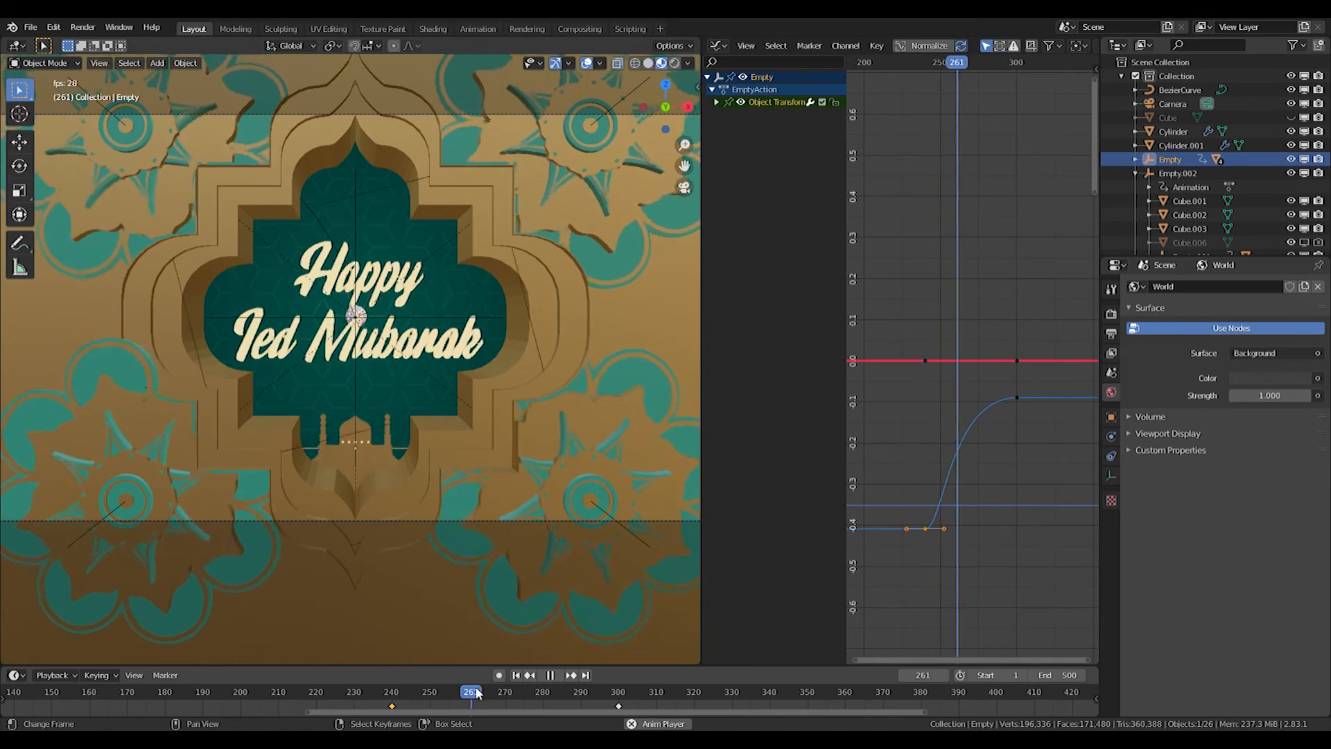
key(space)
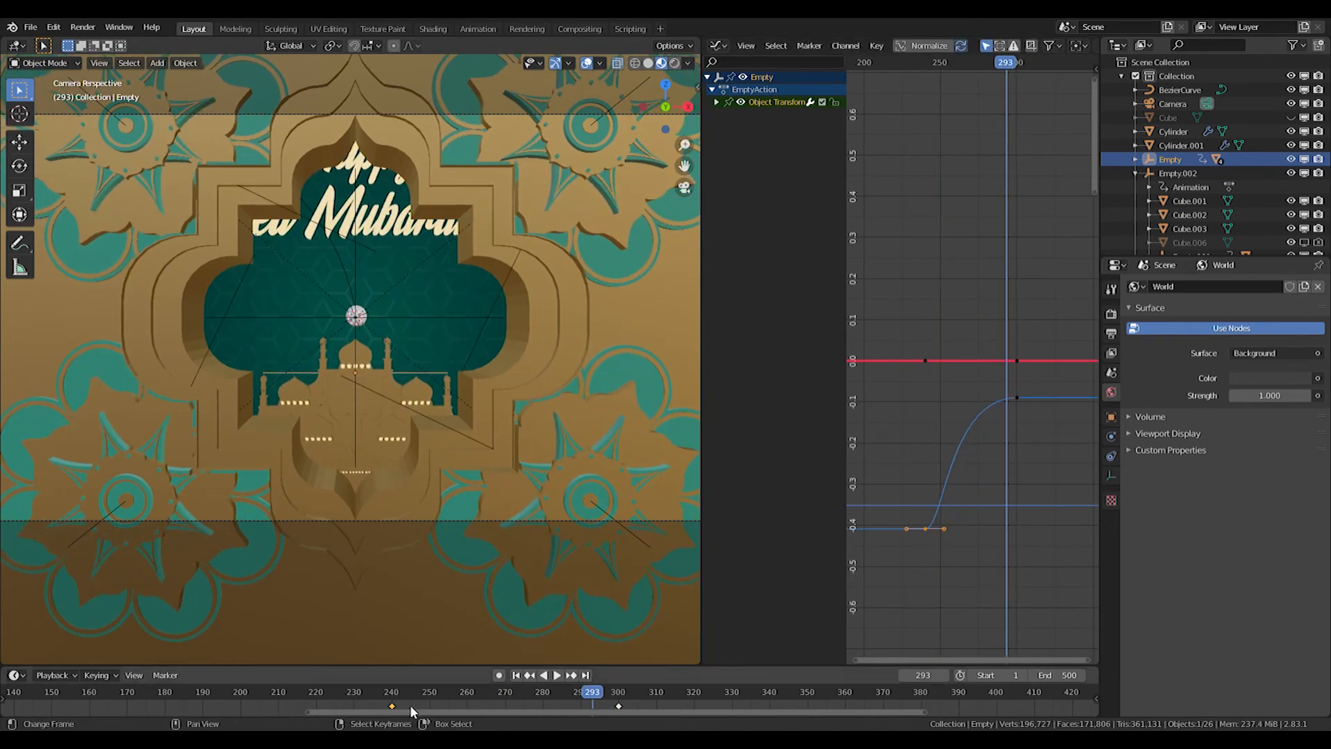
Shift the empty's keyframes to frames 260 and 320 and play back the timing against the text's exit
drag(619, 708, 690, 700)
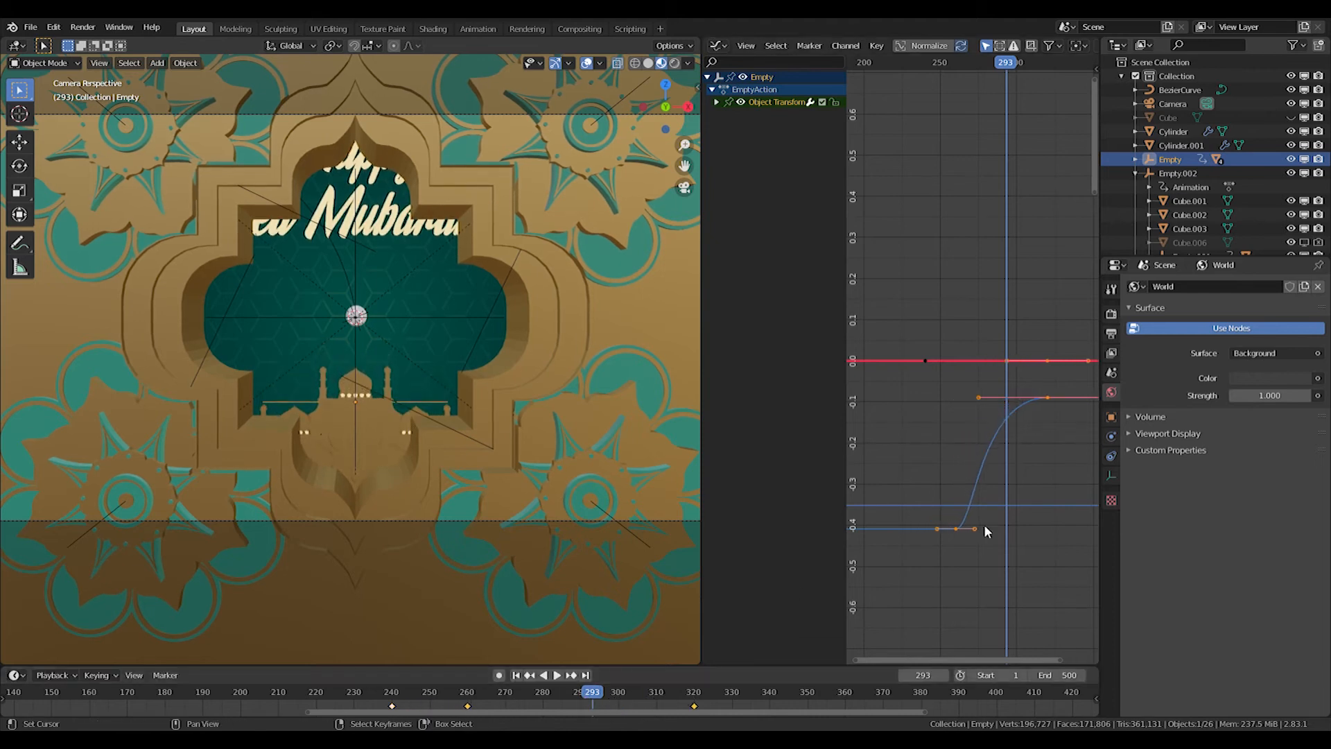
key(g)
key(x)
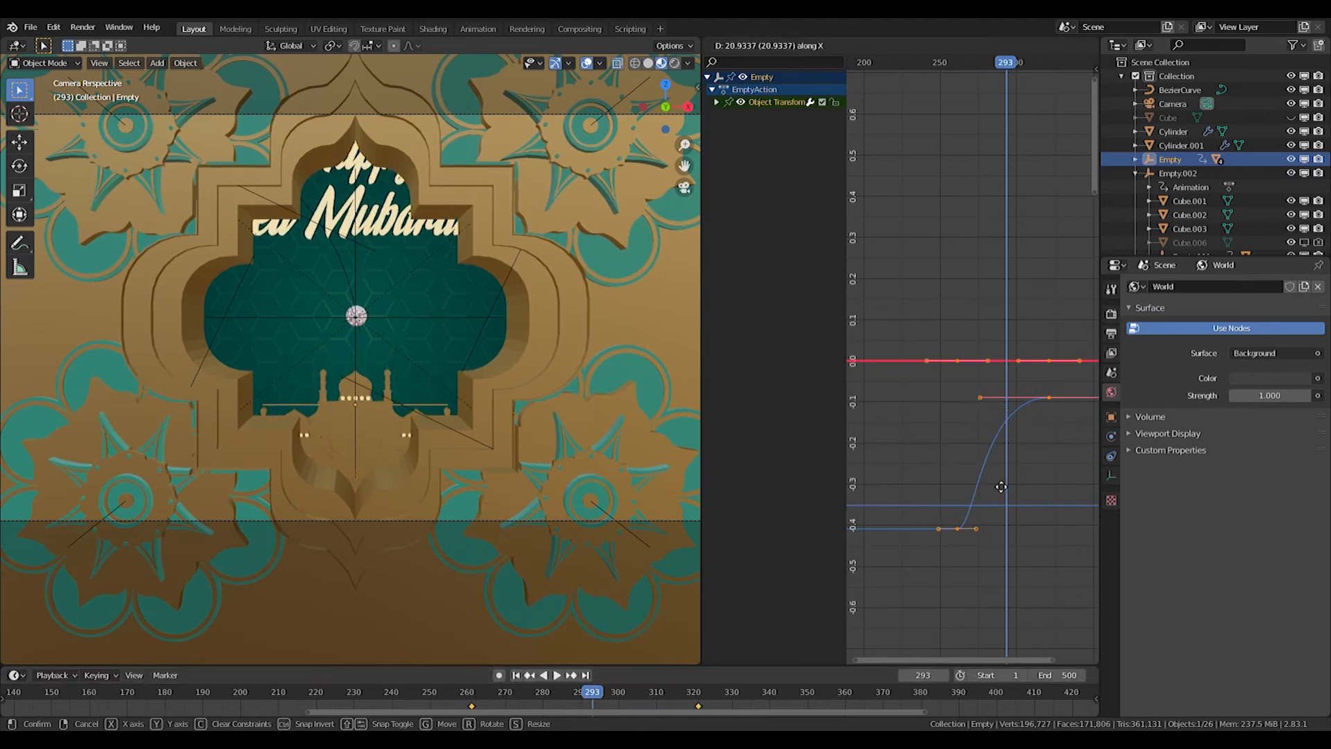
click(392, 692)
key(space)
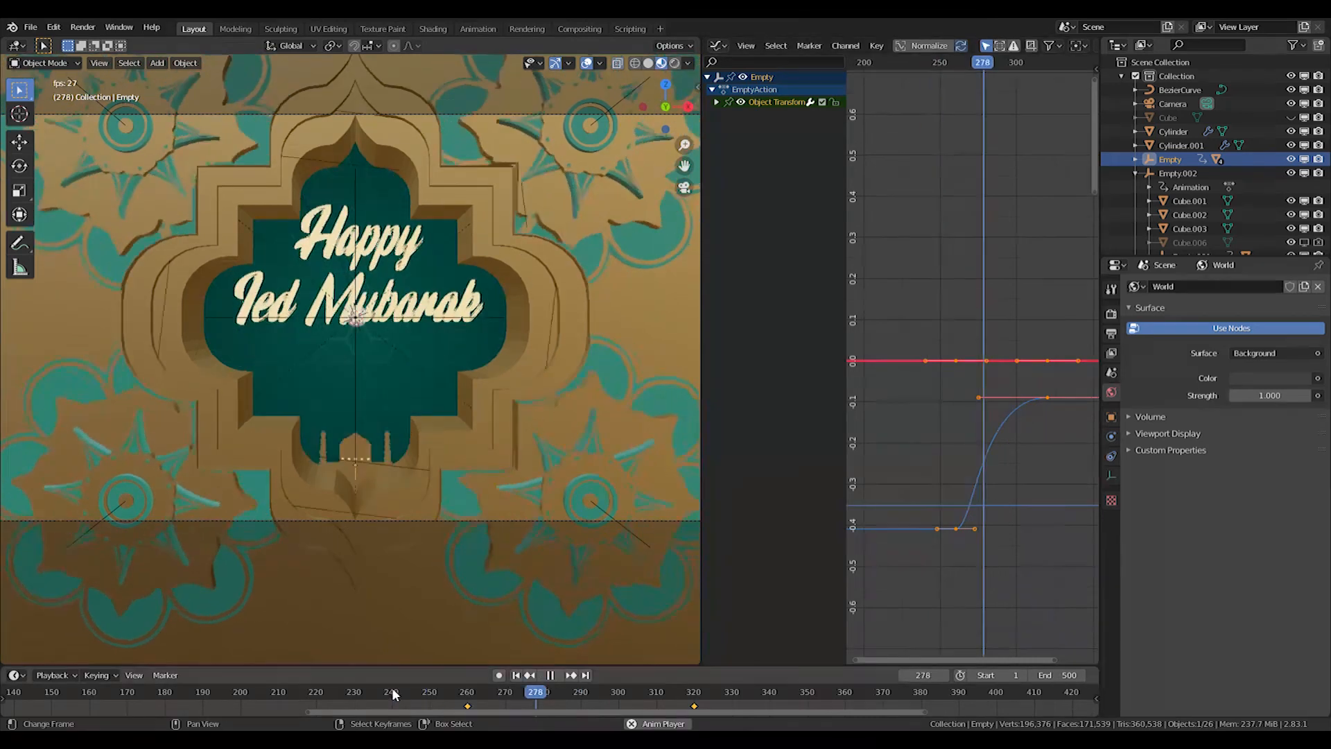
key(space)
Review the overlap with the text, shift the empty's keyframes to frames 270 and 330, and play back the result
drag(619, 694, 535, 694)
shift+click(397, 306)
click(359, 451)
click(356, 472)
key(space)
click(424, 396)
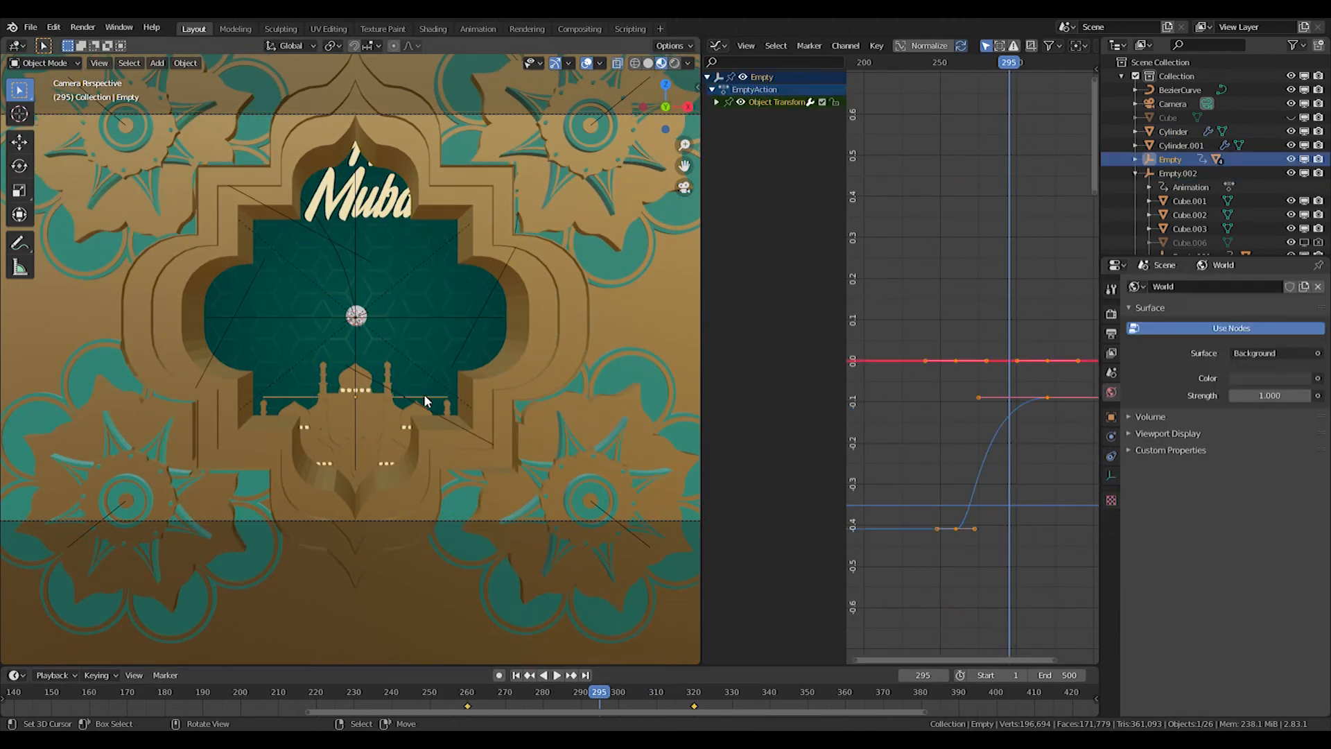
key(g)
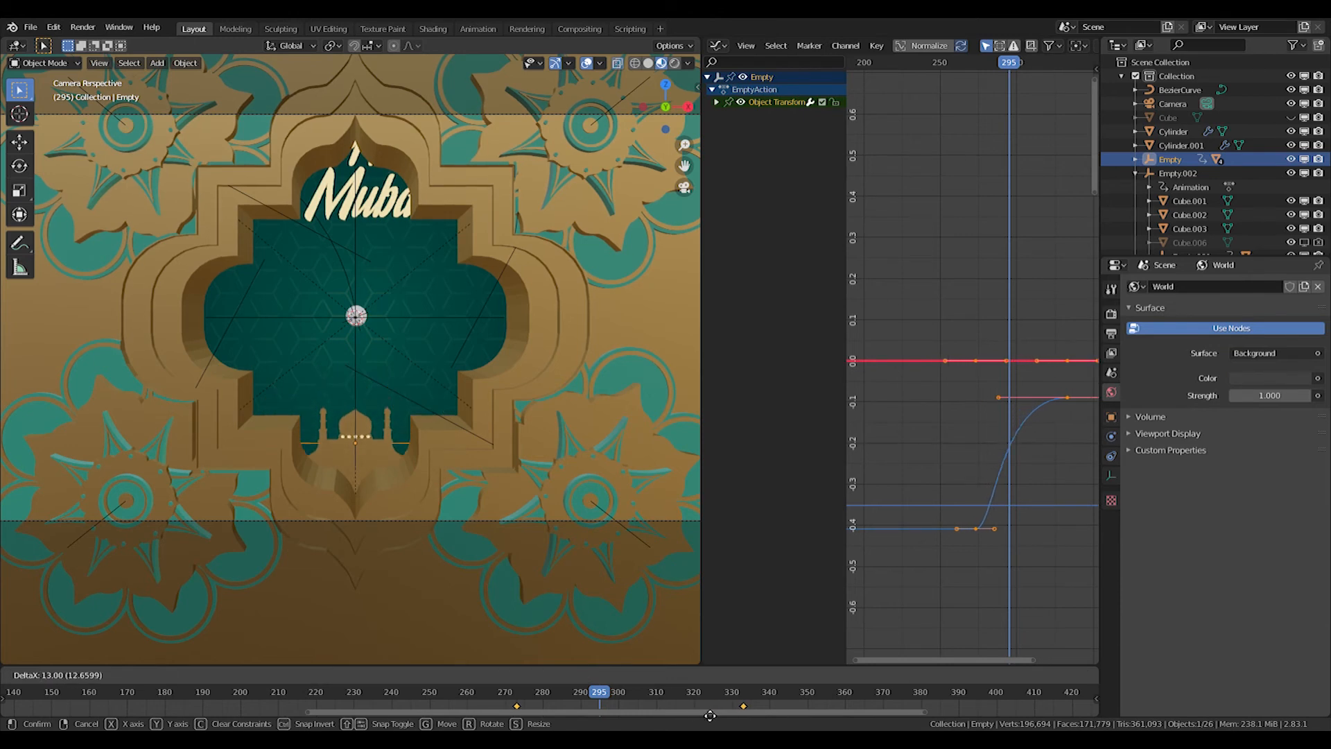
click(700, 715)
drag(532, 694, 479, 693)
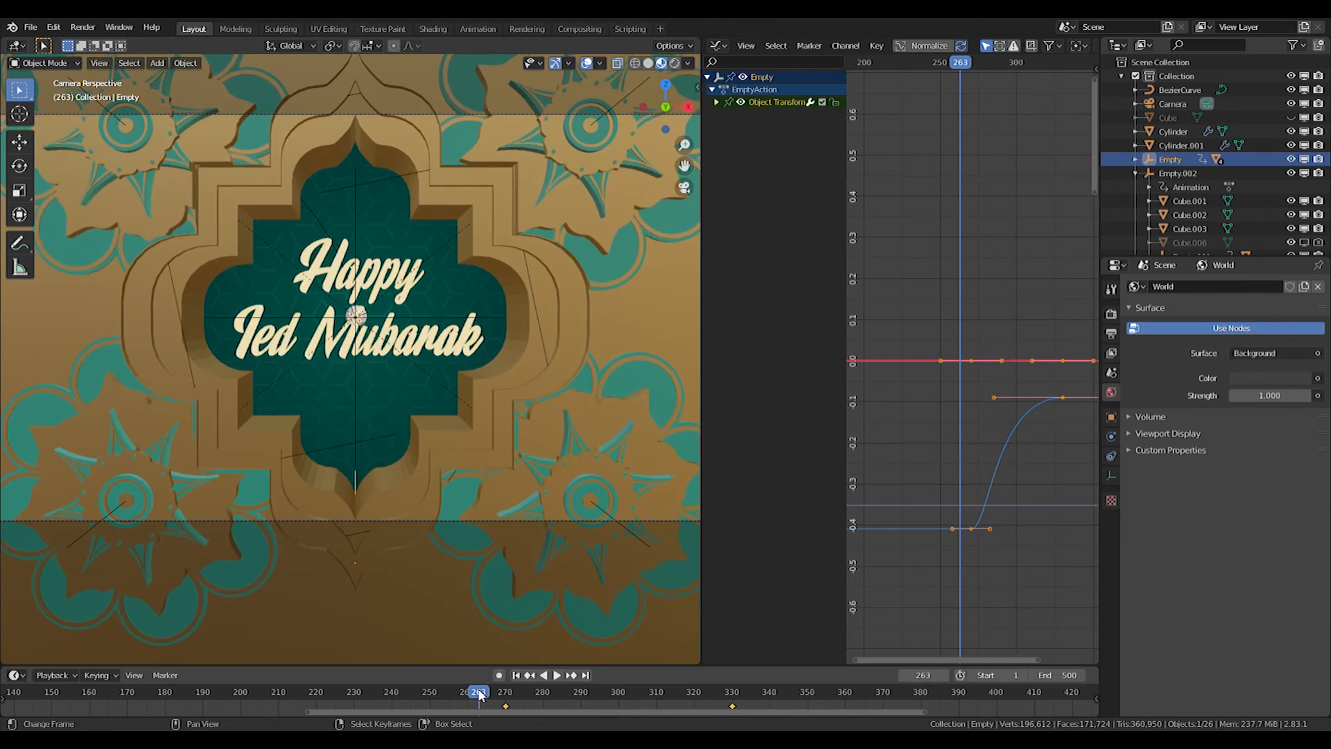
key(space)
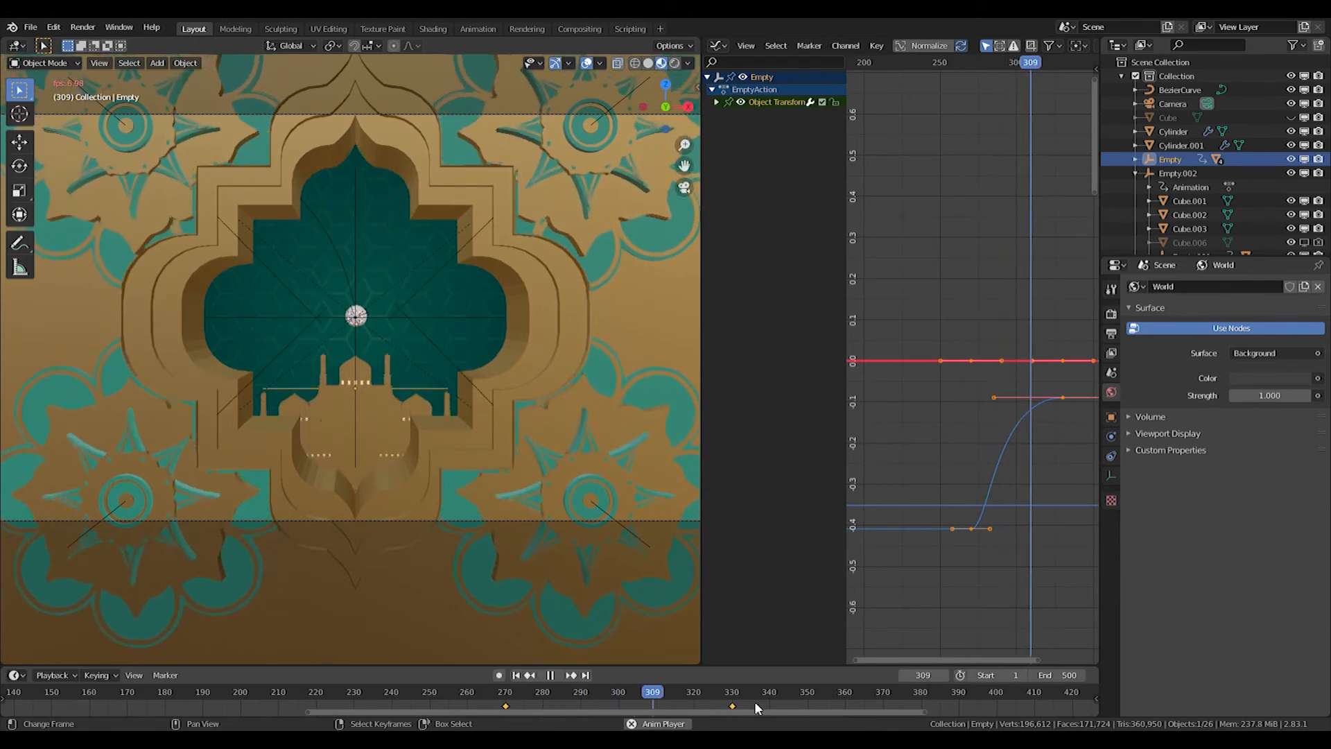
key(space)
Select the empty's end keyframes at frame 330 and fit all its curves in the graph
middle_drag(1027, 443, 952, 375)
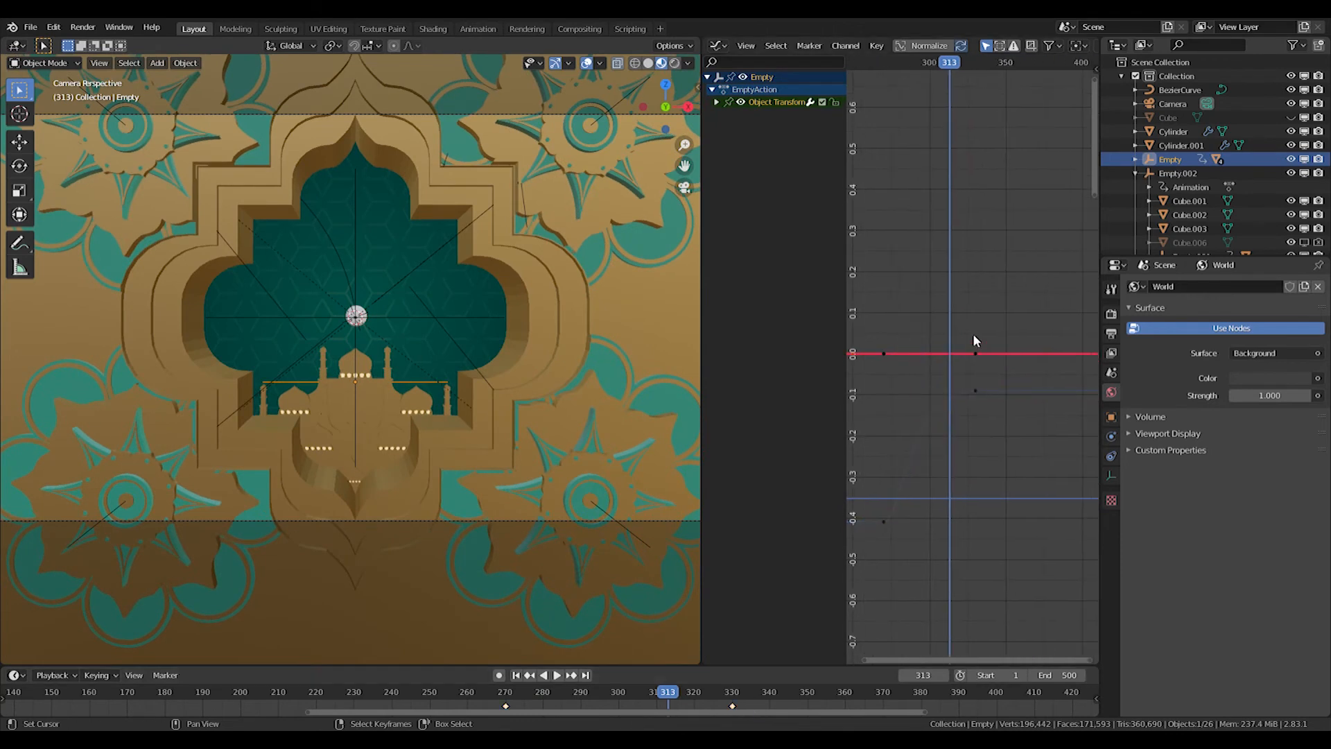
click(1009, 477)
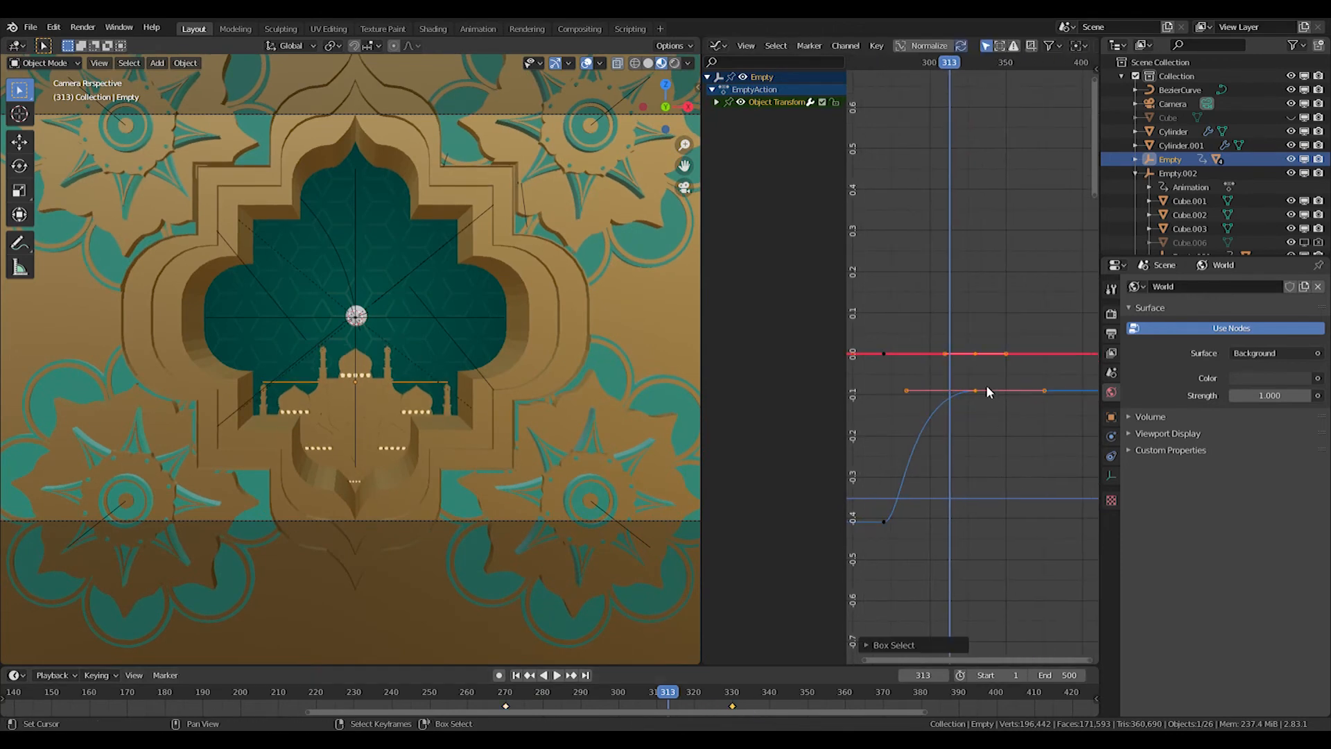
key(Home)
click(996, 430)
Try moving the end keyframes along the time axis, play back the mosque's rise, and undo the move
key(g)
key(x)
drag(710, 696, 464, 695)
key(space)
key(space)
key(ctrl+z)
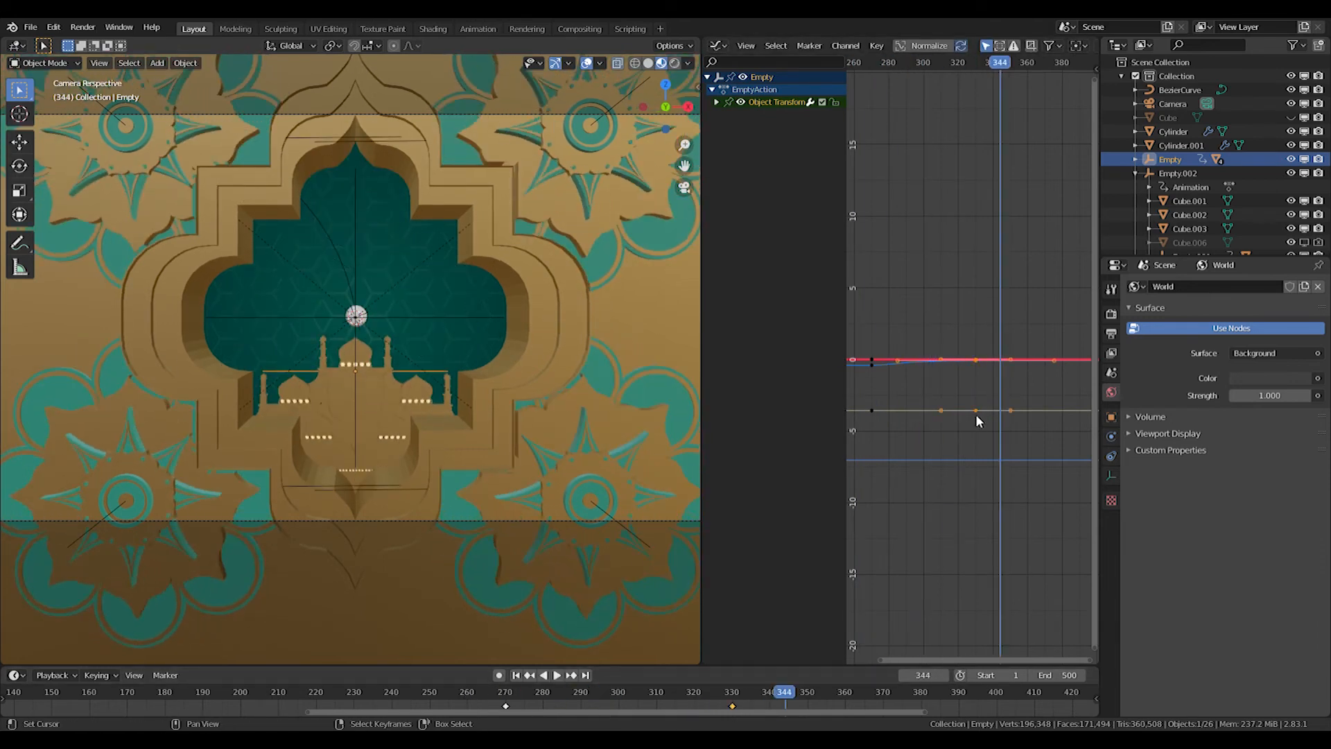
Move the empty's end keyframes to frame 350 and replay the mosque's rise
click(517, 694)
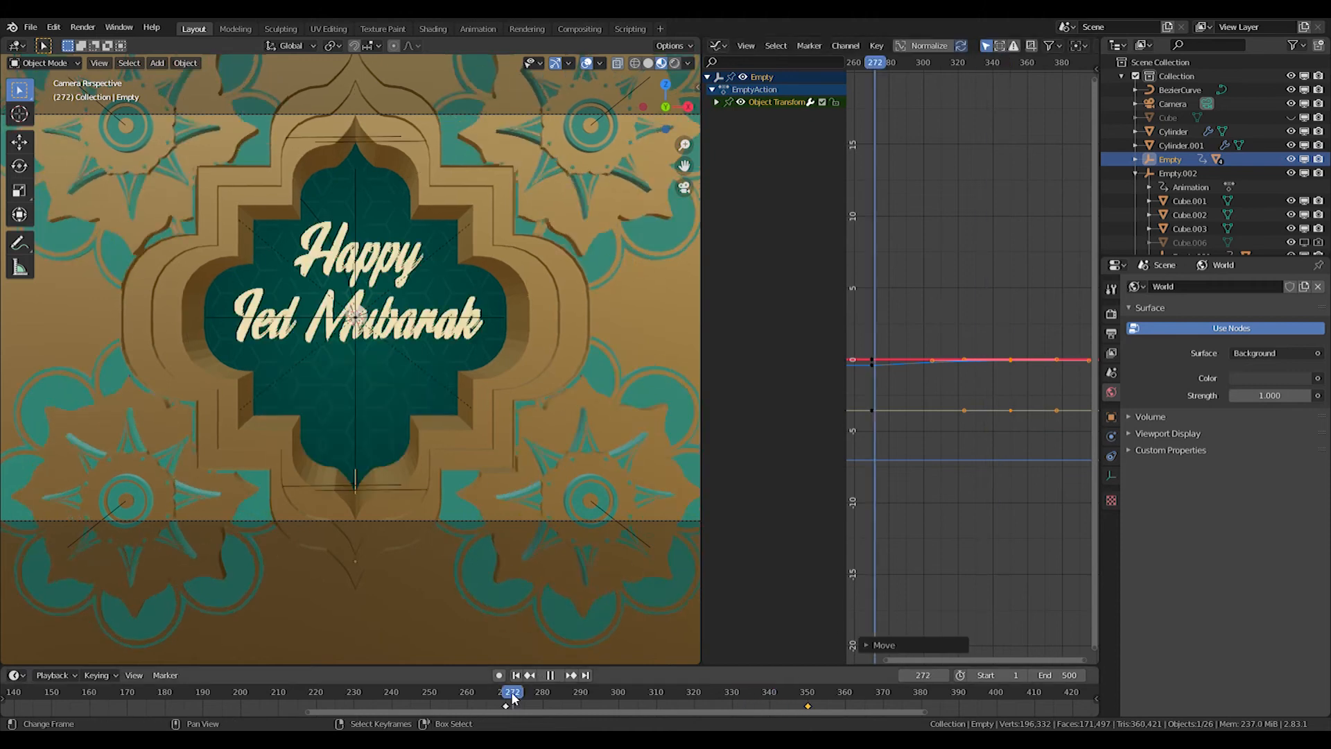
key(space)
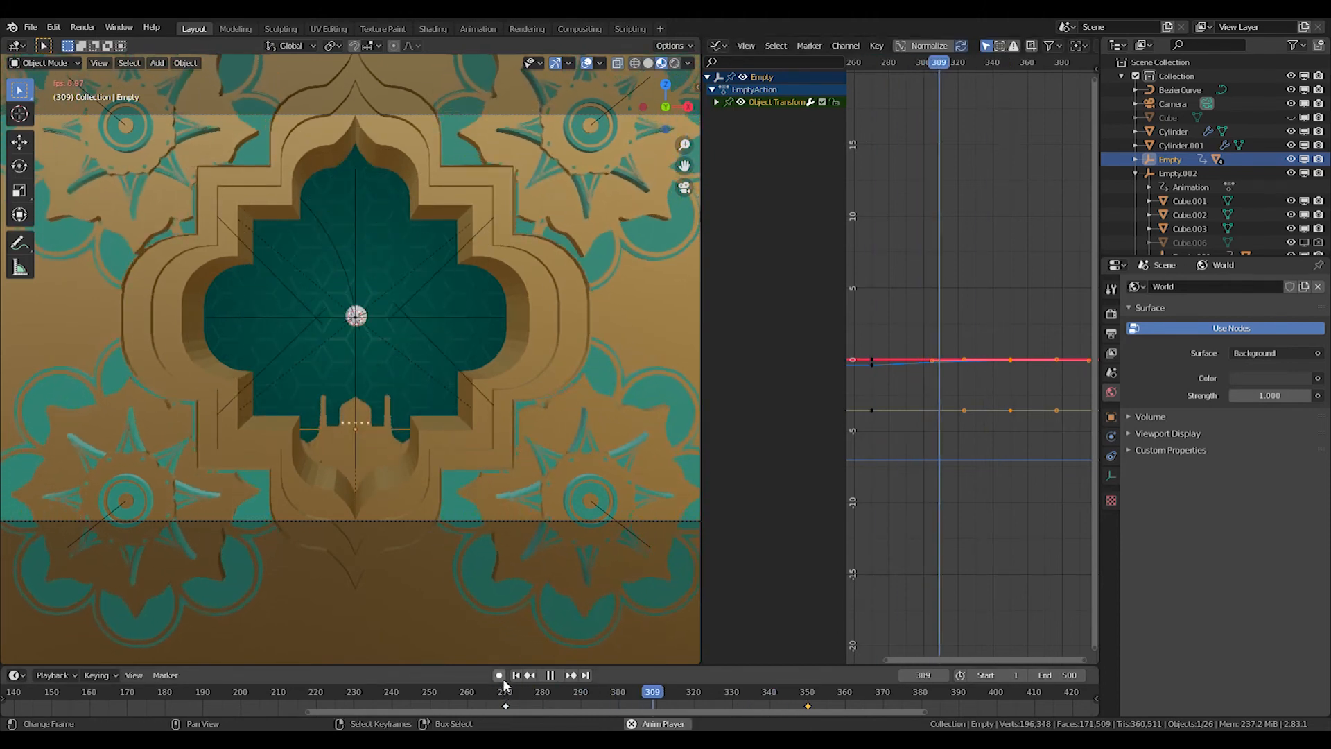
key(space)
click(782, 697)
drag(782, 703, 618, 696)
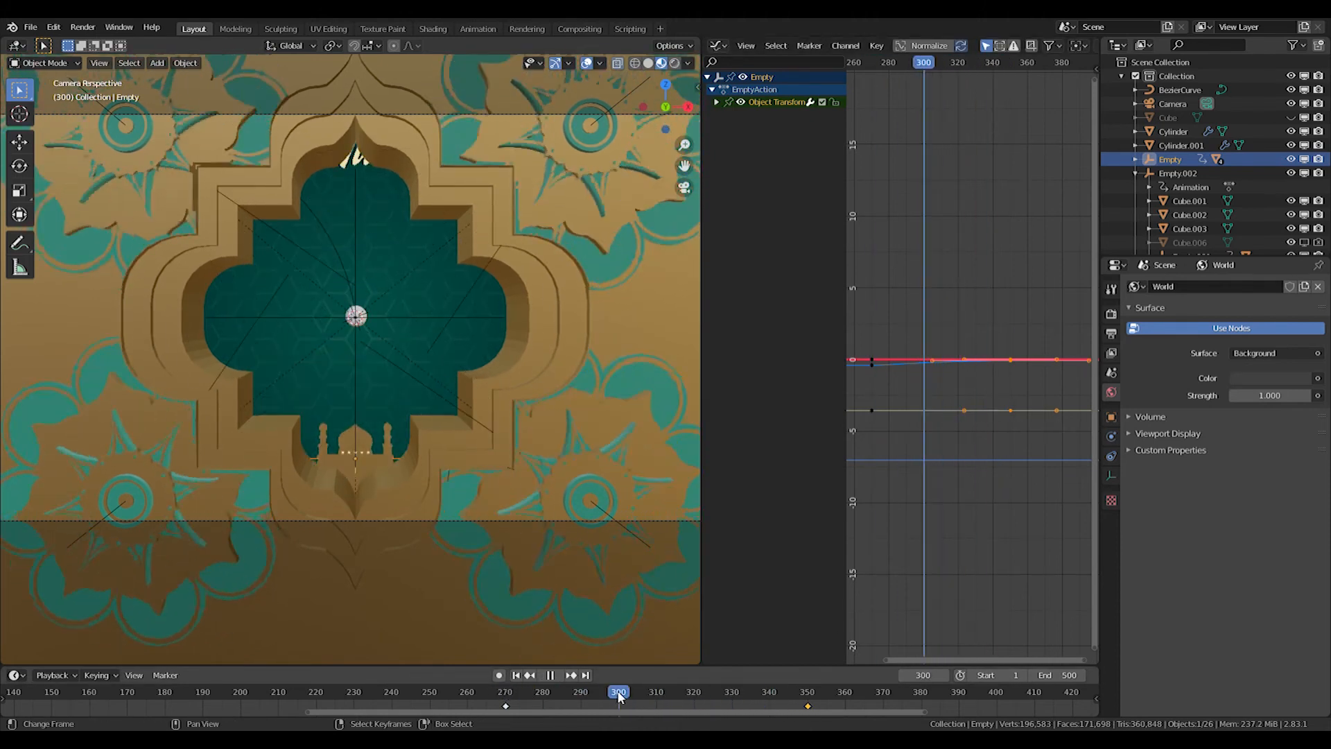
key(space)
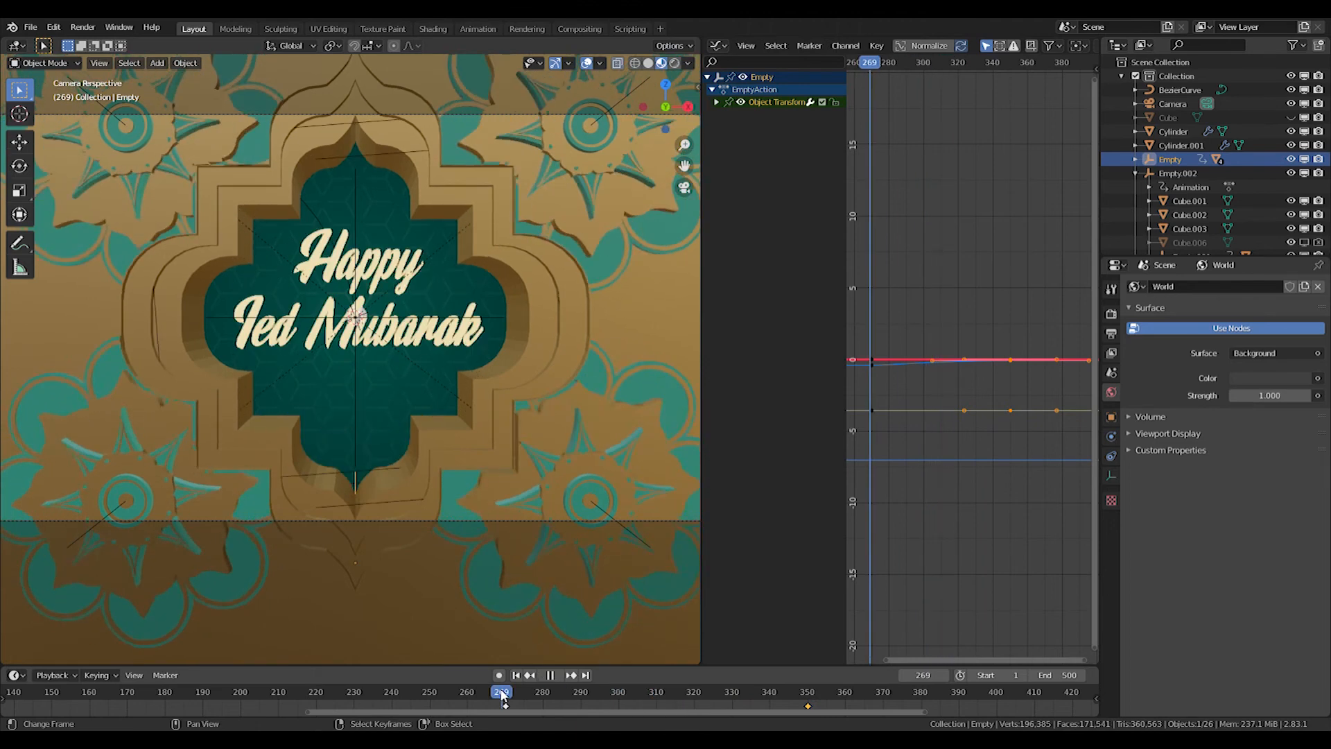
Stop the playback and set the empty's end keyframes and the current frame to 340
key(space)
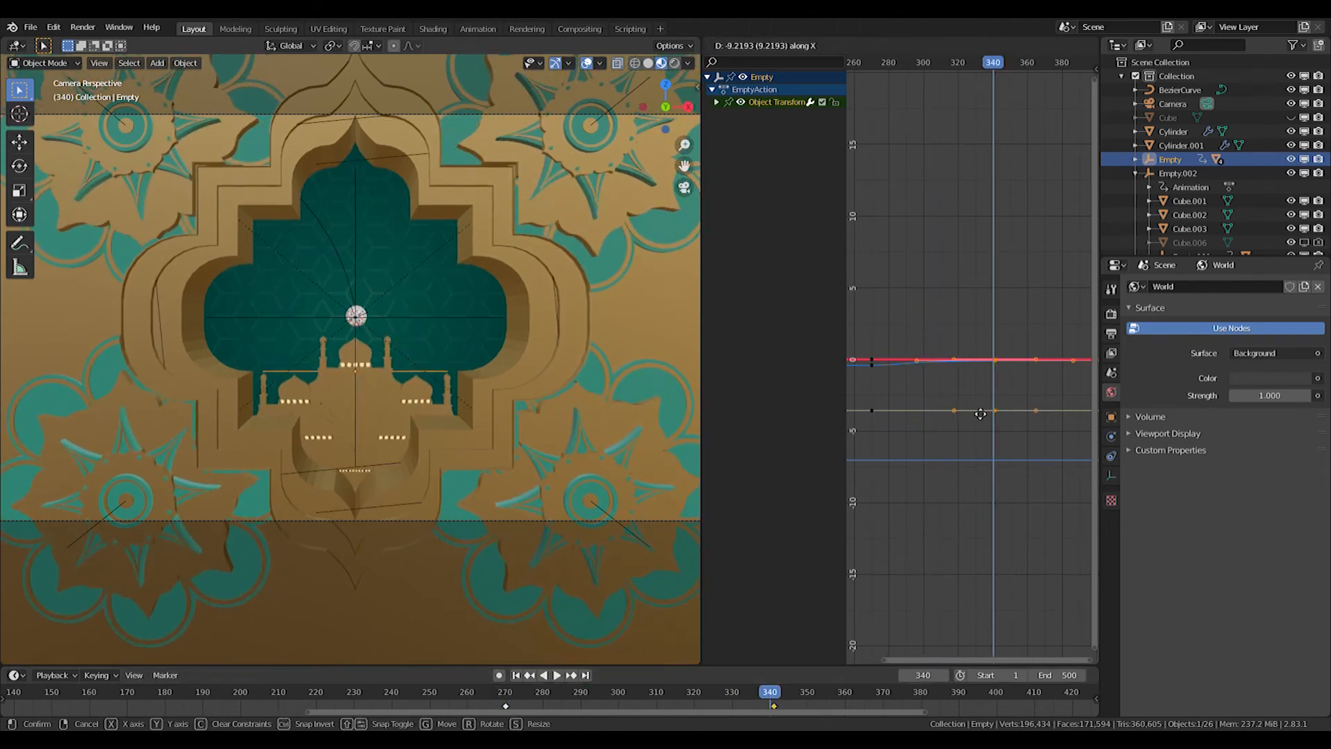
click(980, 416)
mouse_move(762, 694)
mouse_down()
mouse_move(601, 693)
mouse_move(770, 686)
mouse_up()
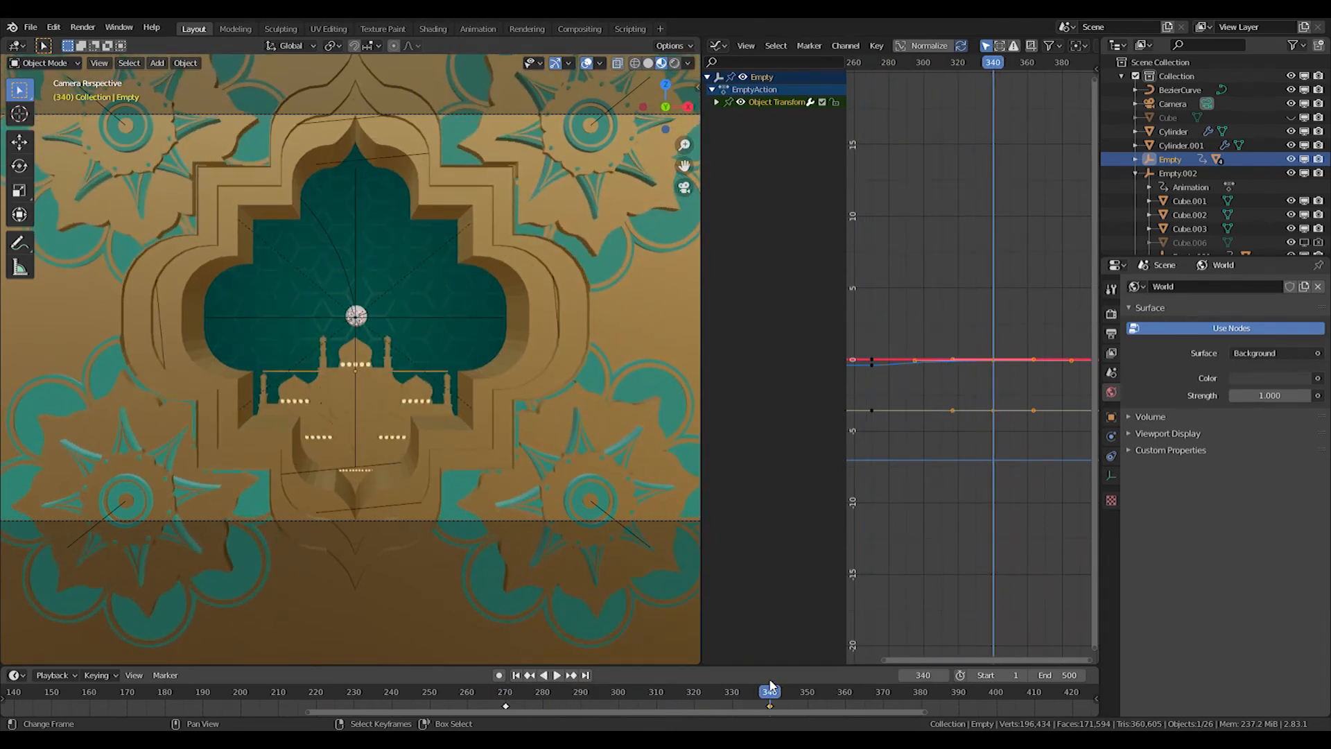
Select the three lower mosque pieces and insert location keyframes for them at frame 340
click(353, 397)
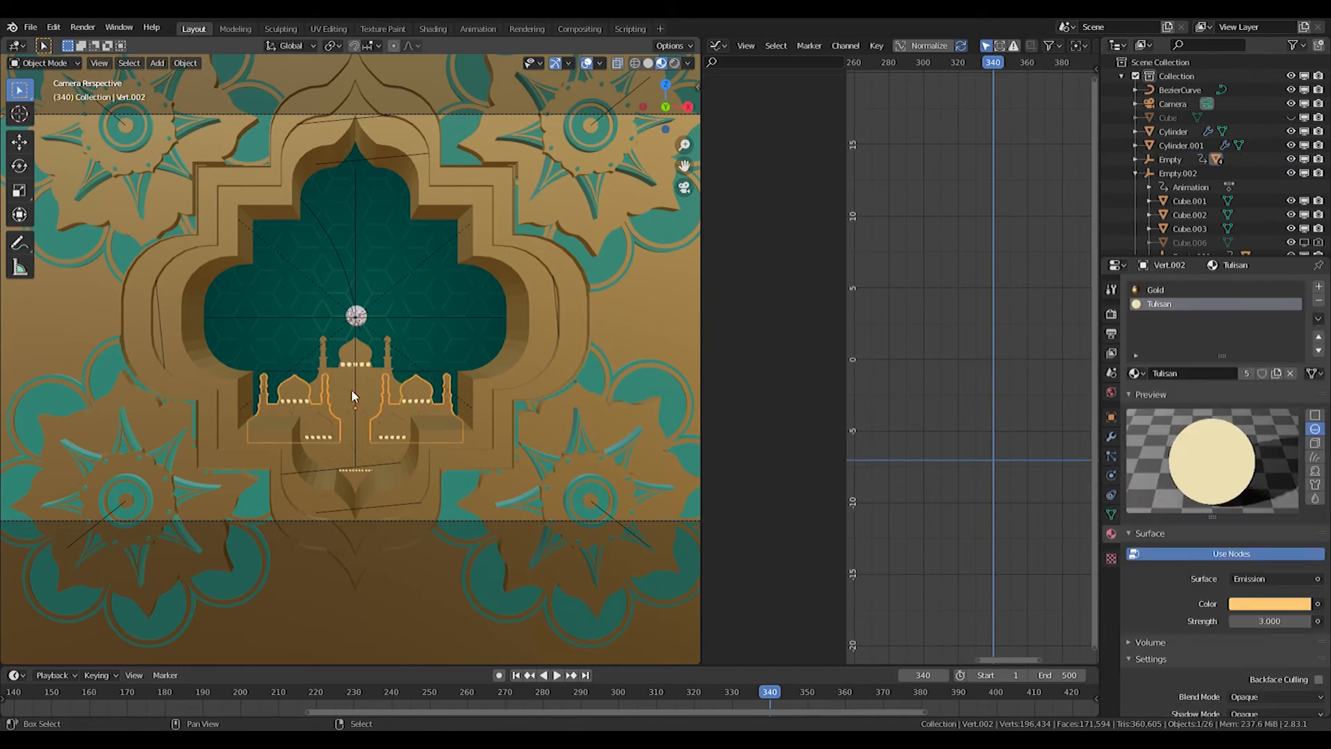
right_click(356, 432)
scroll(358, 431, up, 1)
right_click(395, 425)
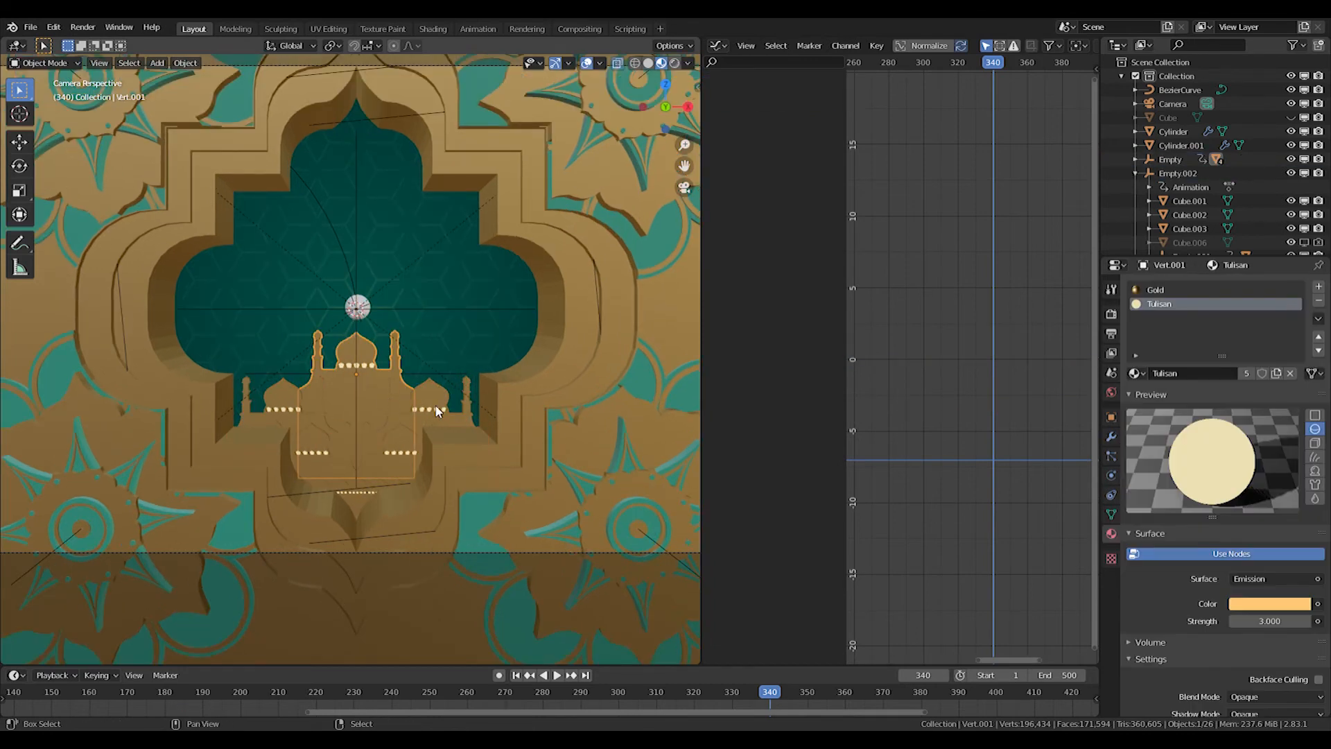
right_click(314, 459)
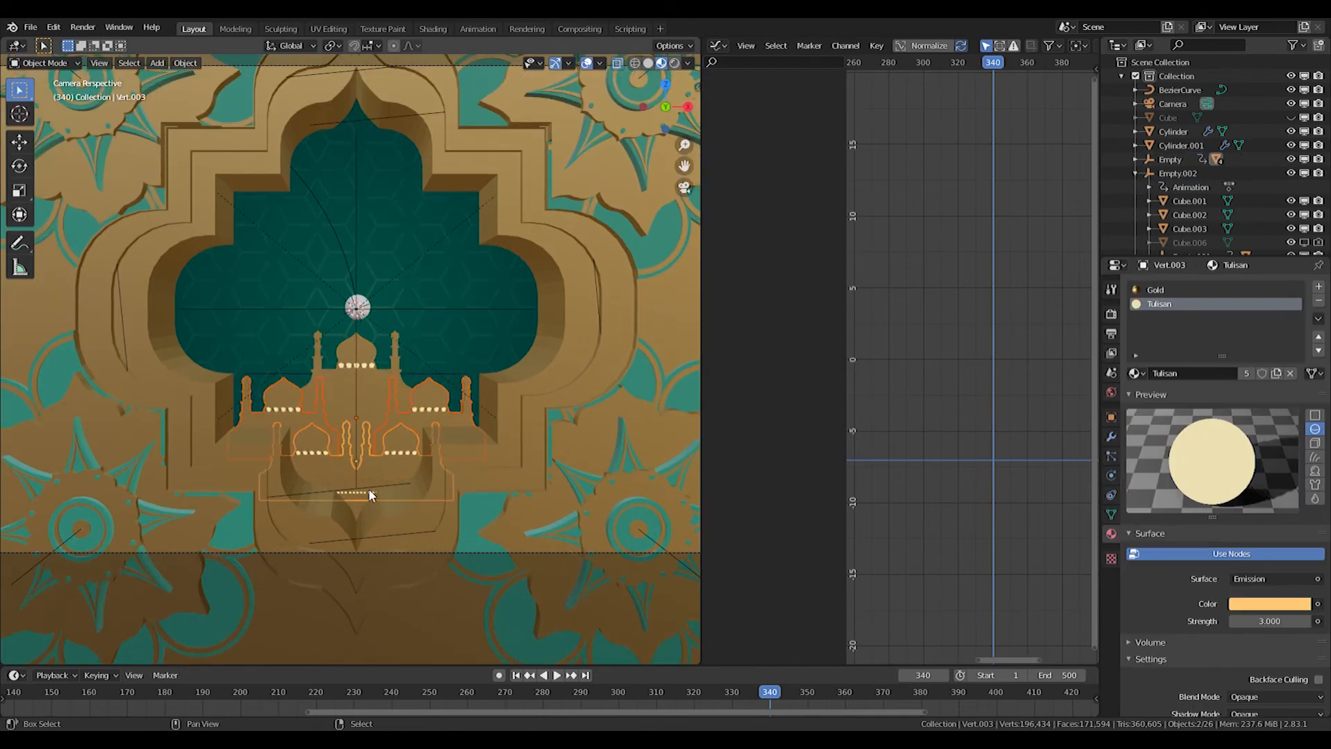
key(i)
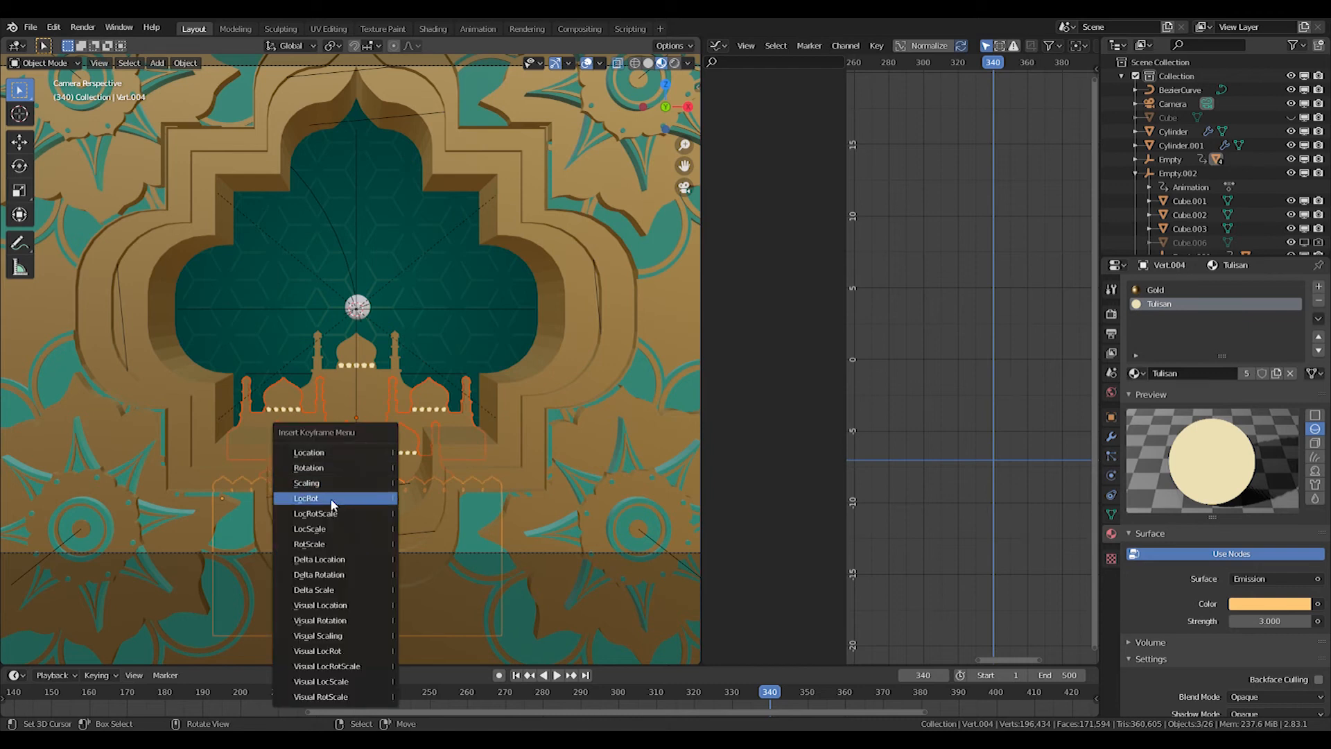
click(319, 456)
Go to the empty's start keyframe at frame 270 and lower the three lower mosque pieces about 0.34 m vertically
drag(749, 695, 530, 688)
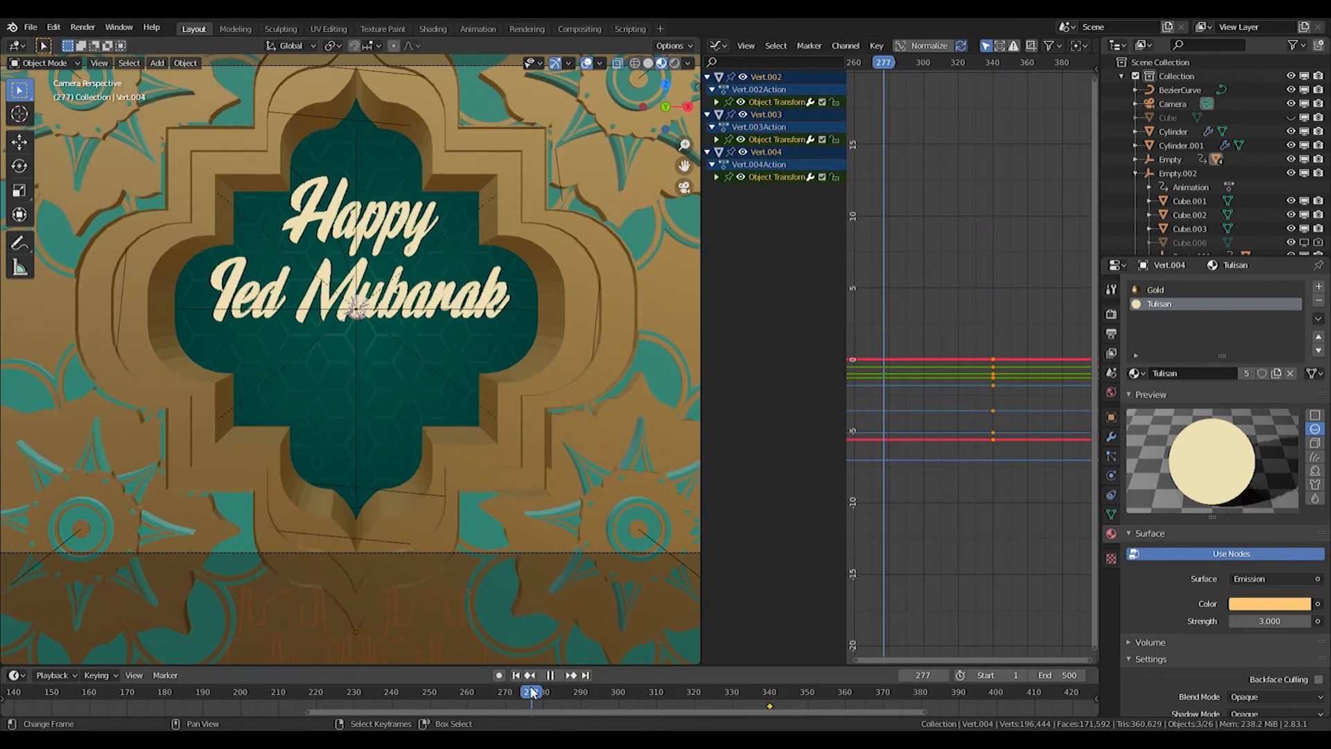
click(755, 696)
right_click(420, 382)
right_click(421, 375)
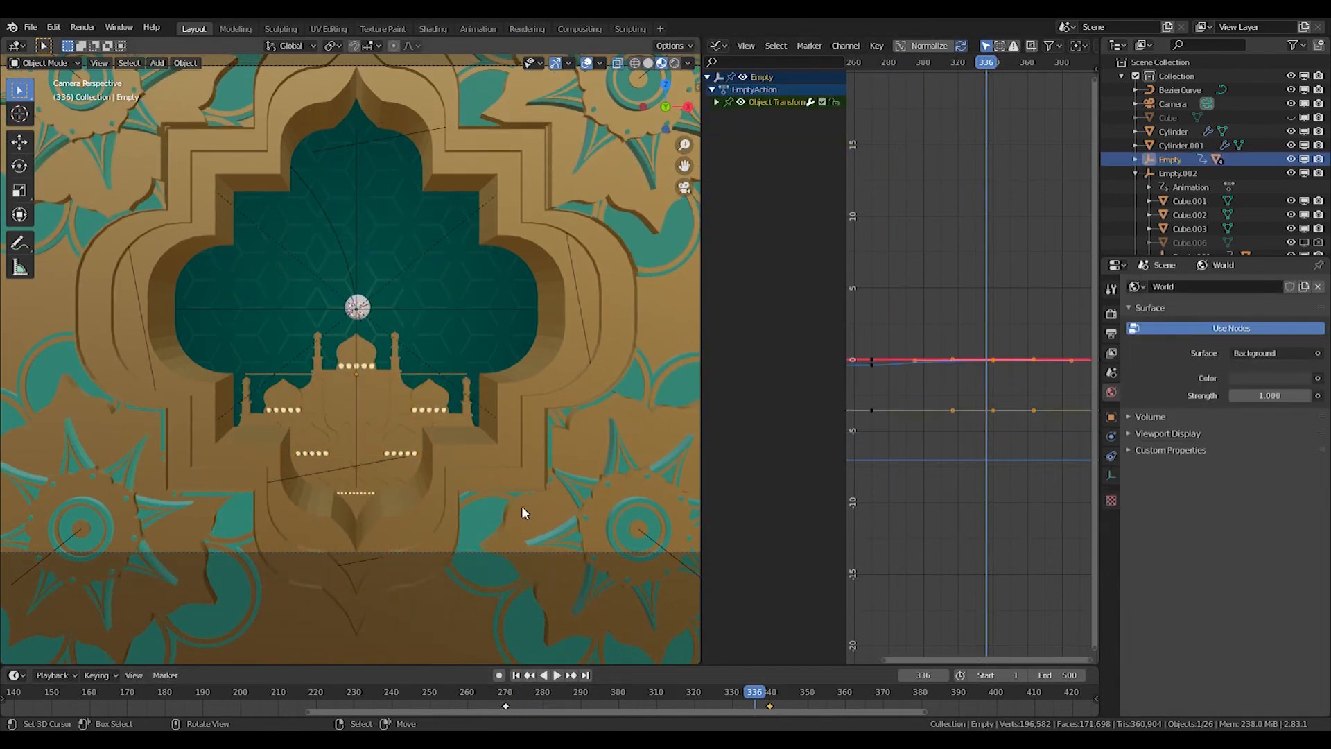
key(Down)
middle_drag(563, 497, 364, 355)
scroll(287, 324, up, 3)
right_click(310, 346)
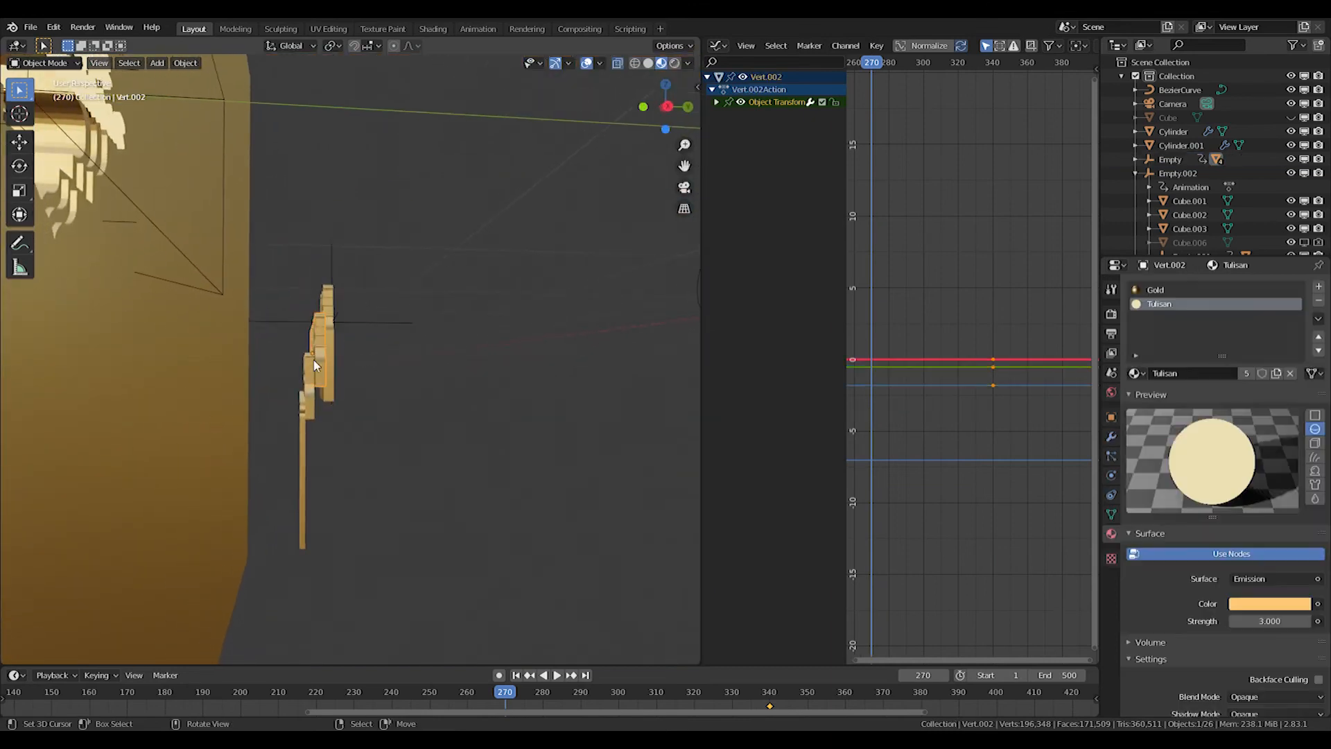
key(g)
key(z)
click(319, 600)
shift+middle_drag(340, 540, 355, 448)
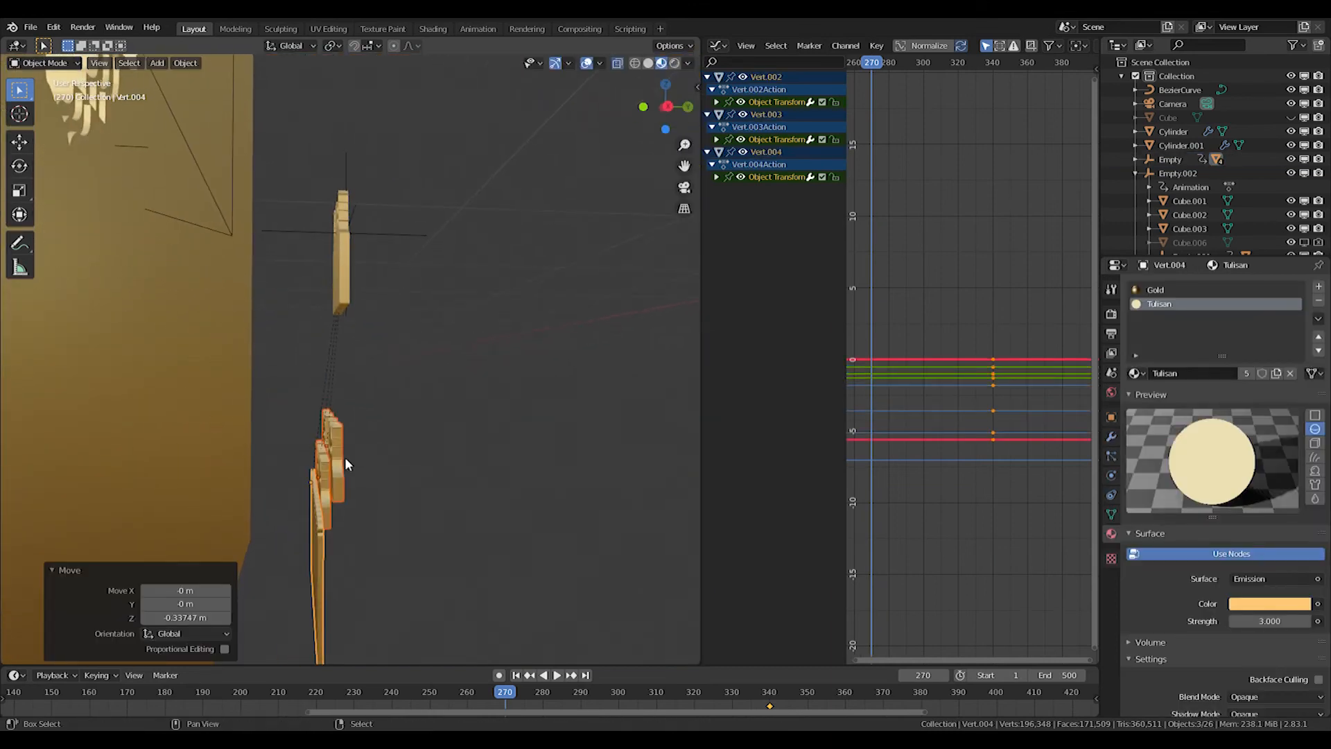
Lower the two lowest mosque pieces further, and drop the bottommost wall piece another 0.22 m or so
right_click(323, 527)
key(shift+d)
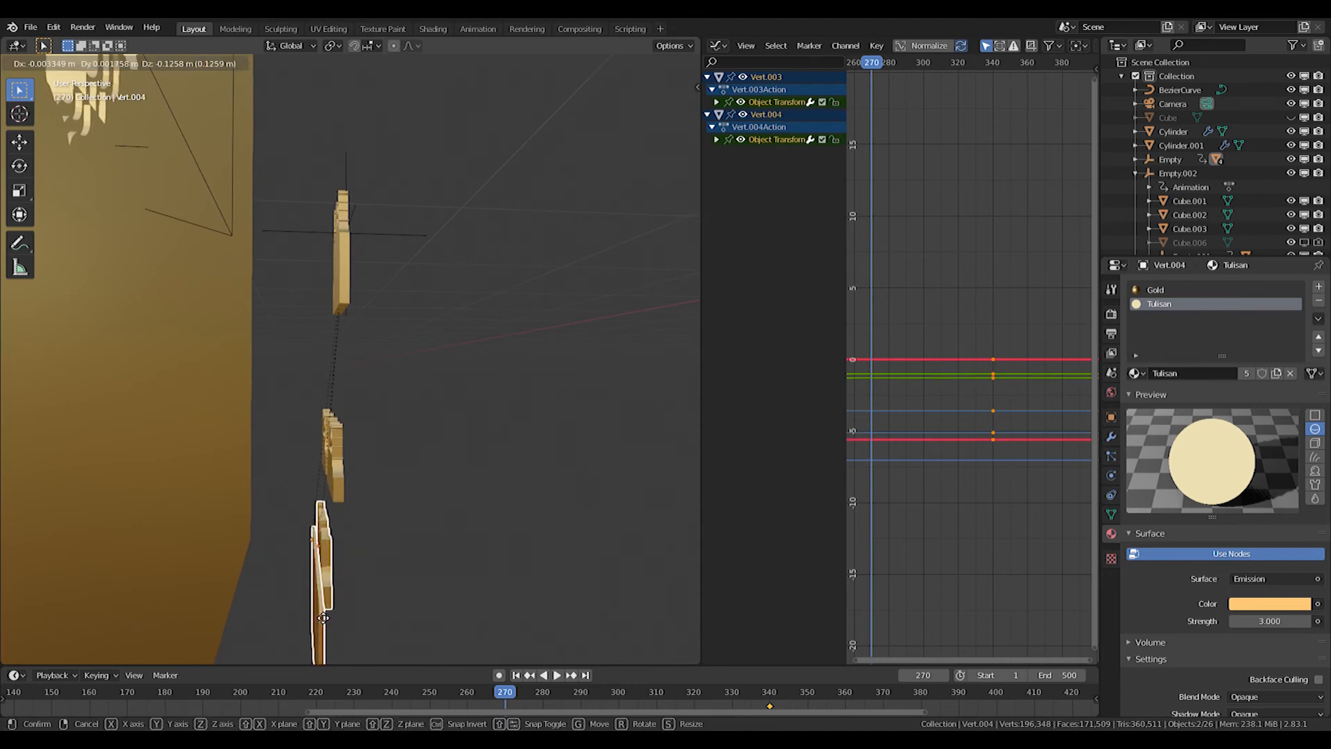
click(325, 651)
shift+middle_drag(347, 621, 368, 508)
right_click(332, 552)
key(g)
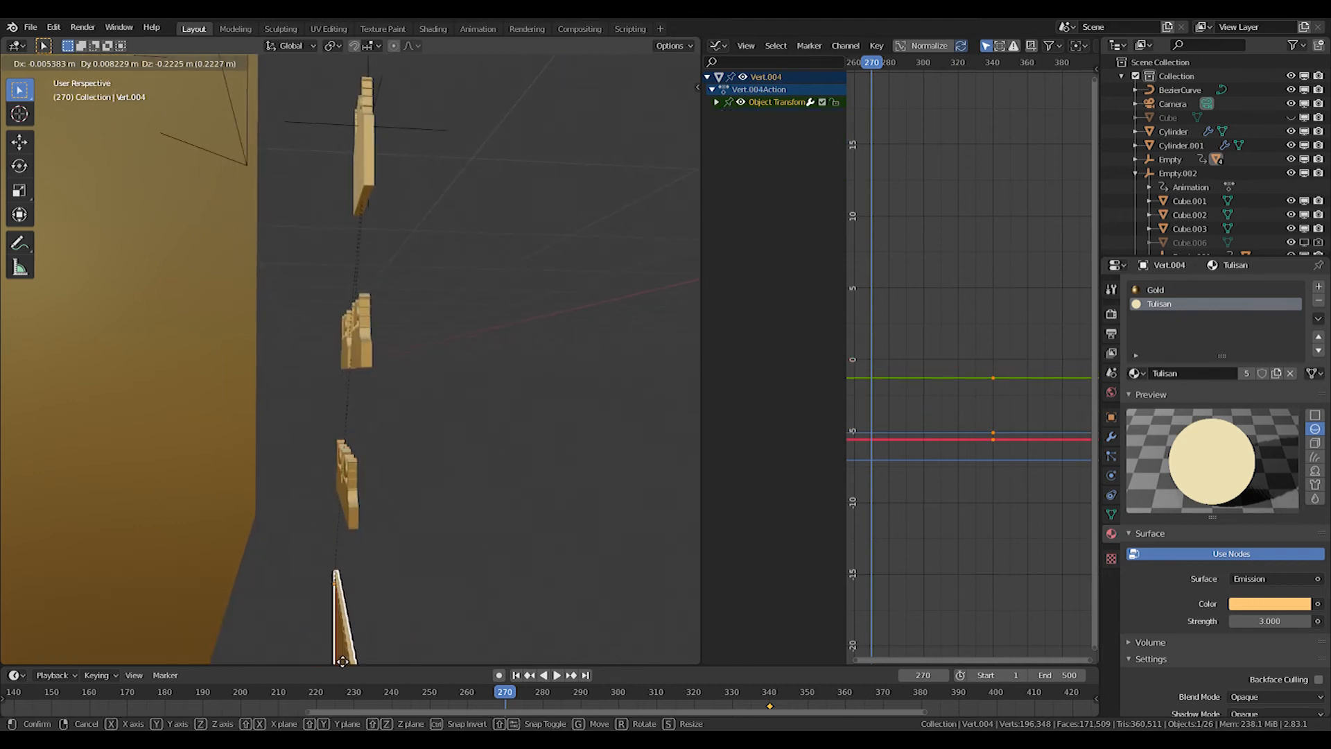
click(342, 661)
Select all three lowered mosque pieces and insert location keyframes for them at frame 270
shift+right_click(347, 485)
shift+right_click(356, 366)
key(i)
click(356, 366)
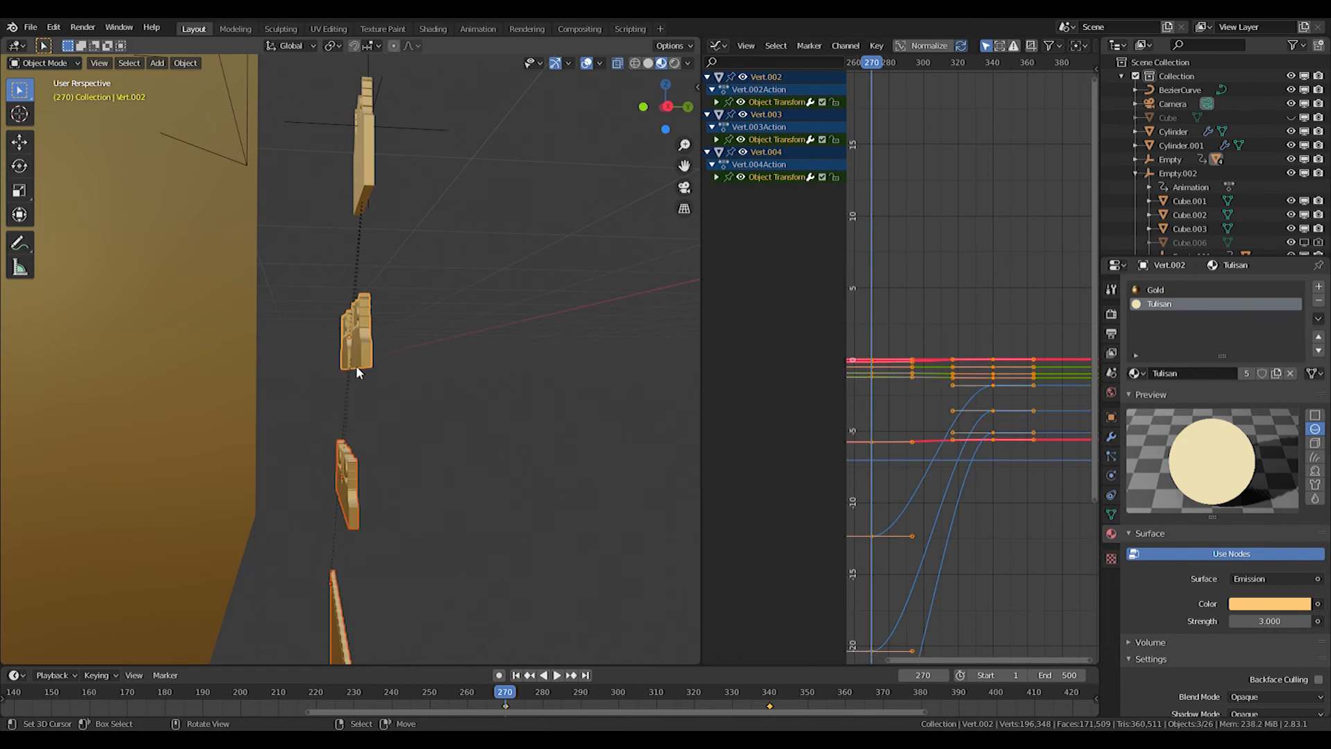
Play back the mosque's rise through the camera, scrub through it, and look at the pieces from the side
key(KP_0)
key(space)
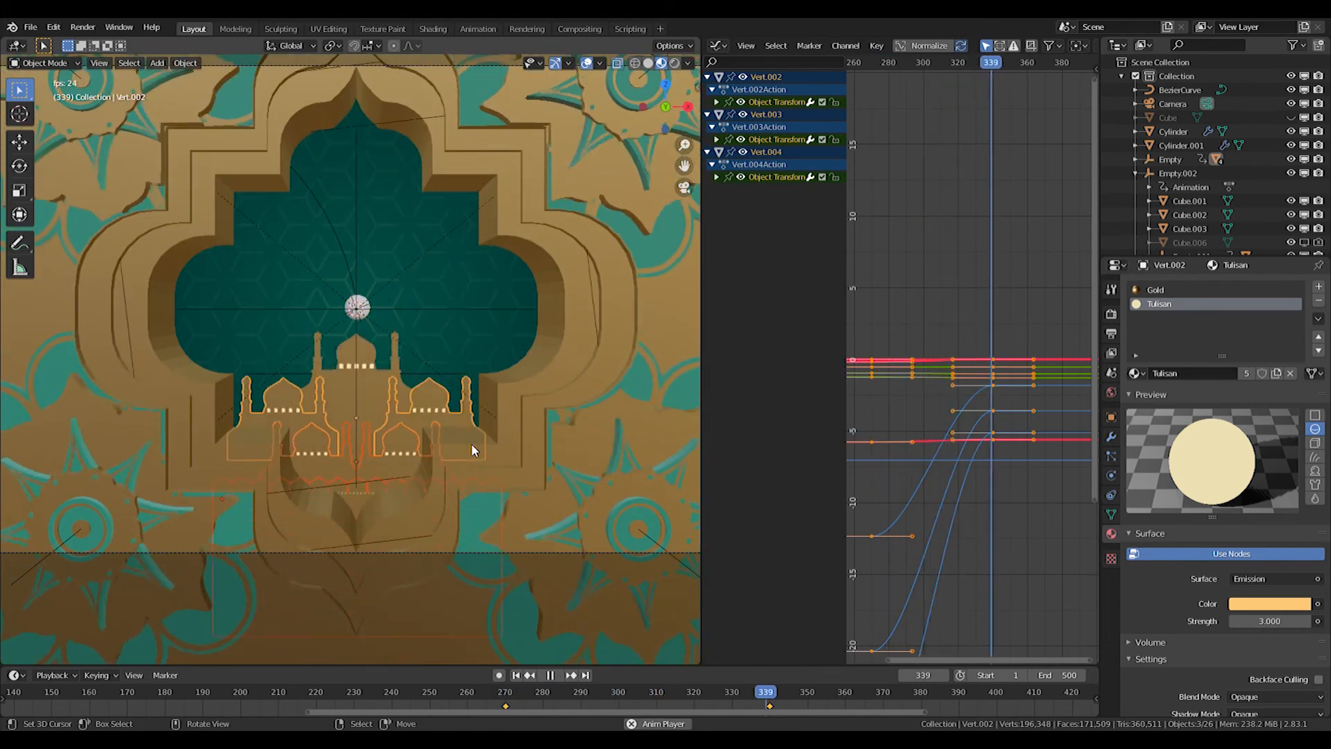
key(space)
drag(538, 691, 716, 691)
middle_drag(416, 409, 264, 406)
At frame 270, raise the second mosque piece about 0.07 m vertically and move the third piece up as well
drag(517, 695, 505, 696)
shift+middle_drag(422, 527, 478, 349)
right_click(478, 350)
key(g)
key(z)
click(487, 349)
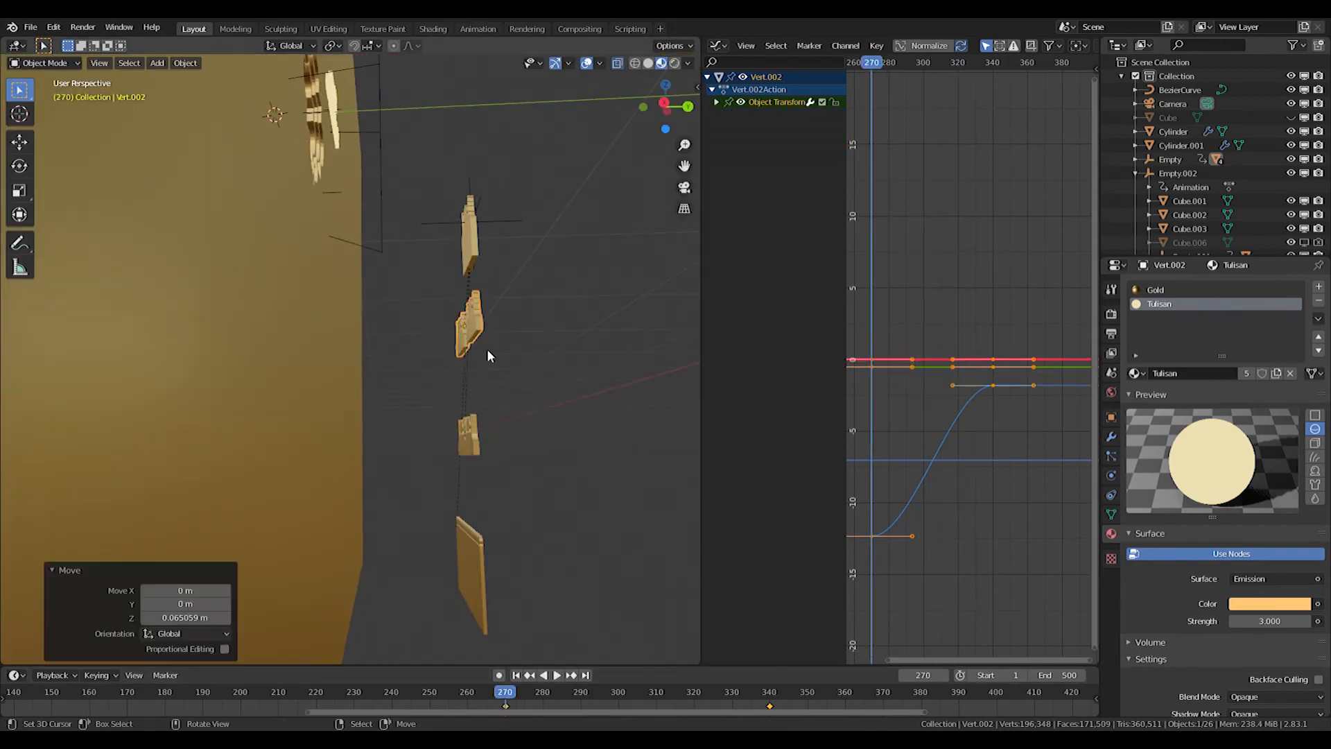
right_click(474, 434)
key(g)
key(z)
click(480, 420)
Raise the bottommost wall piece about 0.19 m and re-key the locations of the three lower pieces at frame 270
right_click(477, 560)
key(g)
key(z)
click(472, 503)
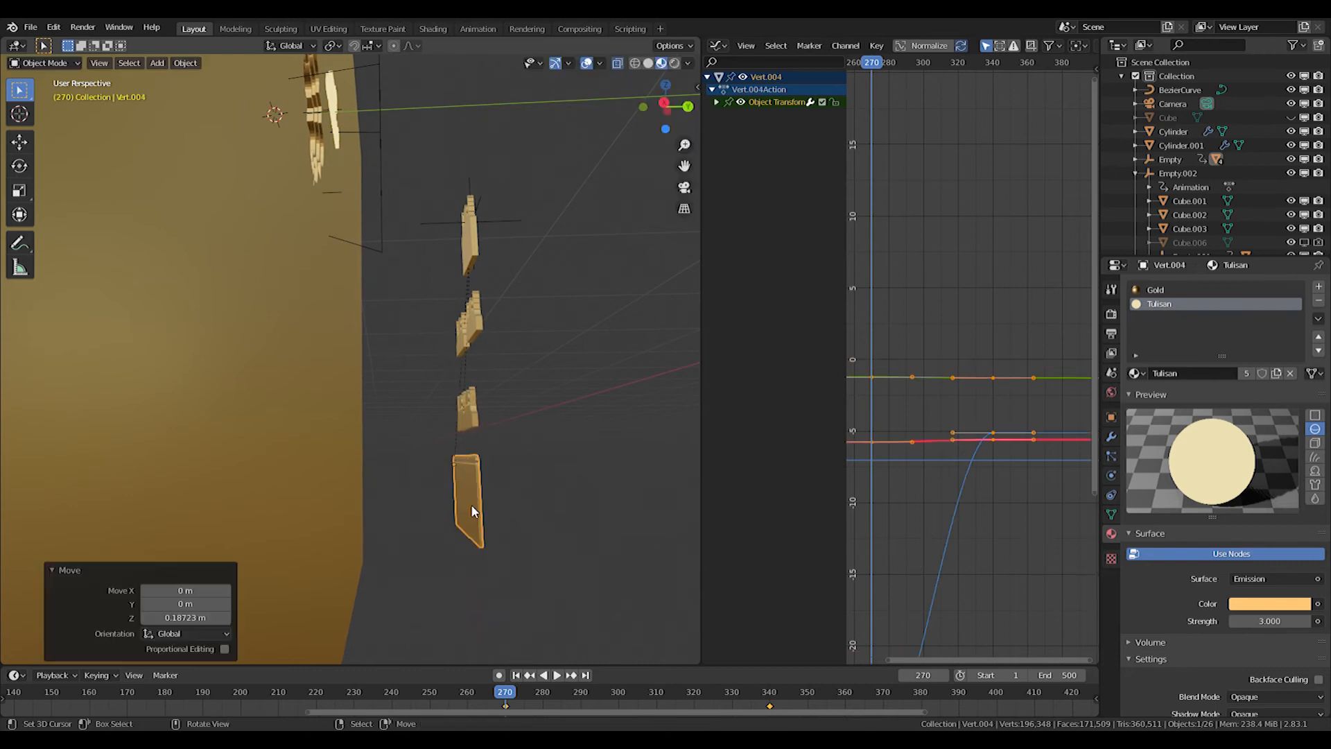
shift+right_click(468, 409)
shift+right_click(477, 339)
key(i)
click(477, 338)
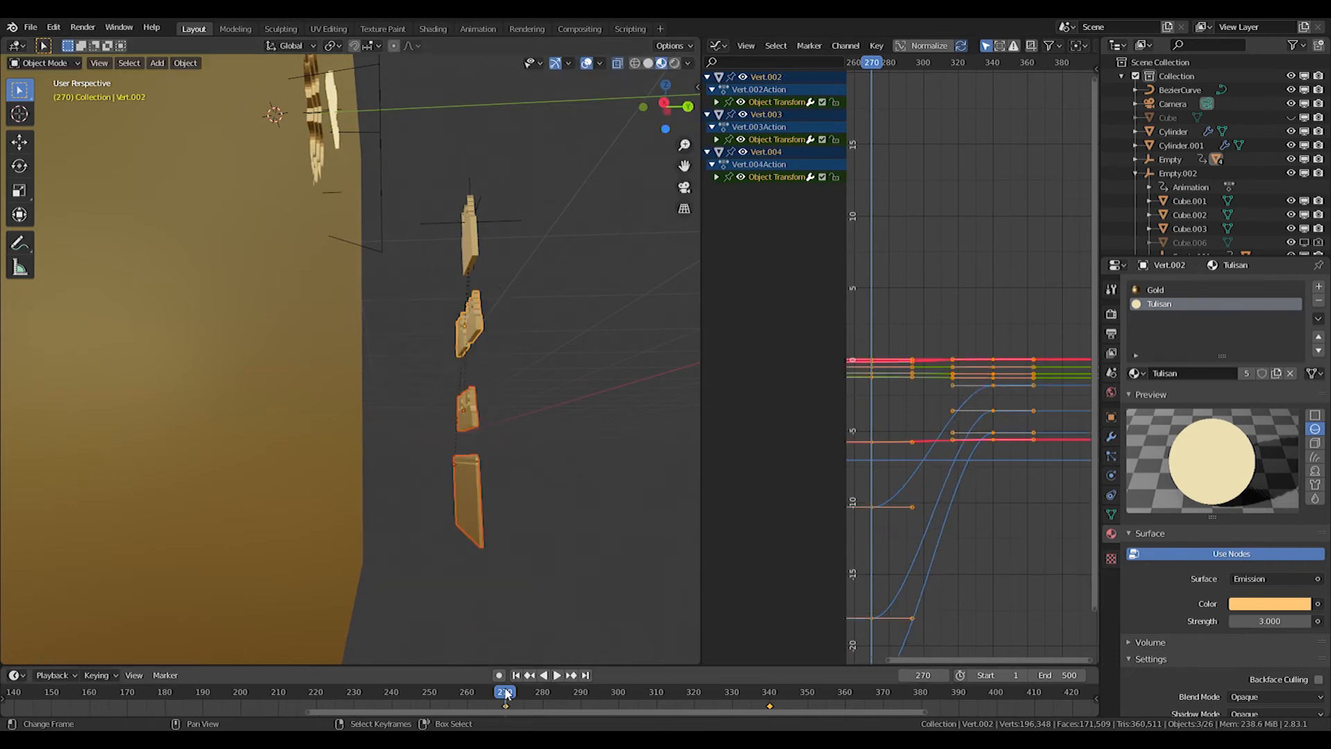
Replay the staggered rise of the mosque pieces through the camera and from the side
key(KP_0)
key(space)
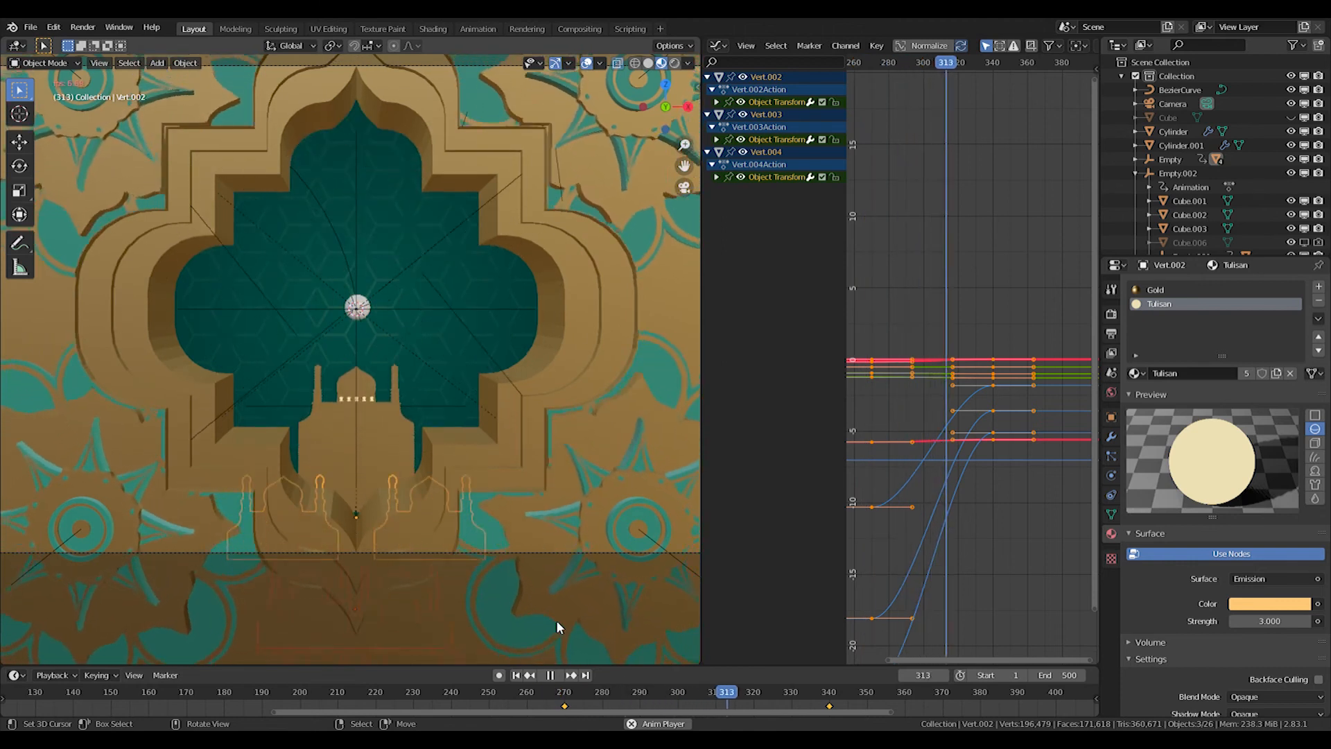
key(Escape)
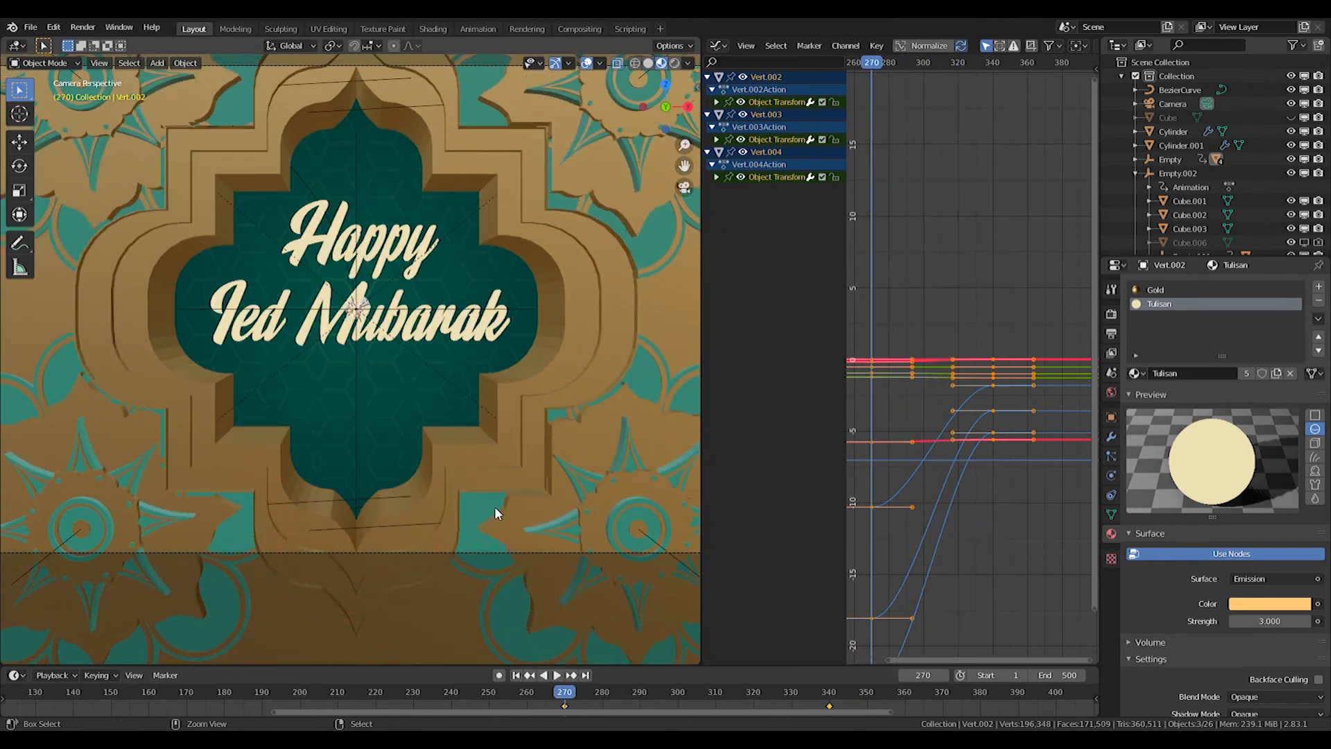
middle_drag(496, 505, 397, 439)
key(space)
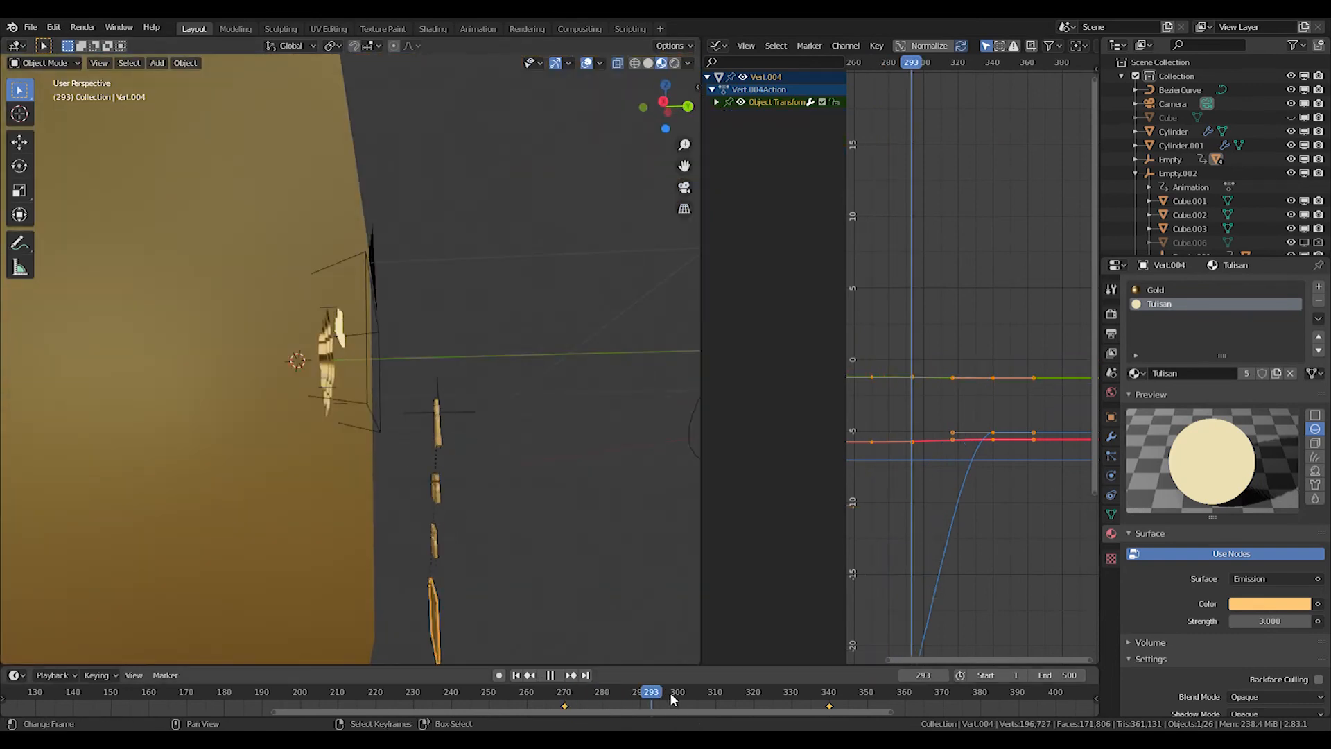
key(space)
At frame 284, edit the topmost mosque piece and stretch its lower edge straight down with smooth proportional editing
click(618, 698)
right_click(439, 456)
key(Tab)
key(Tab)
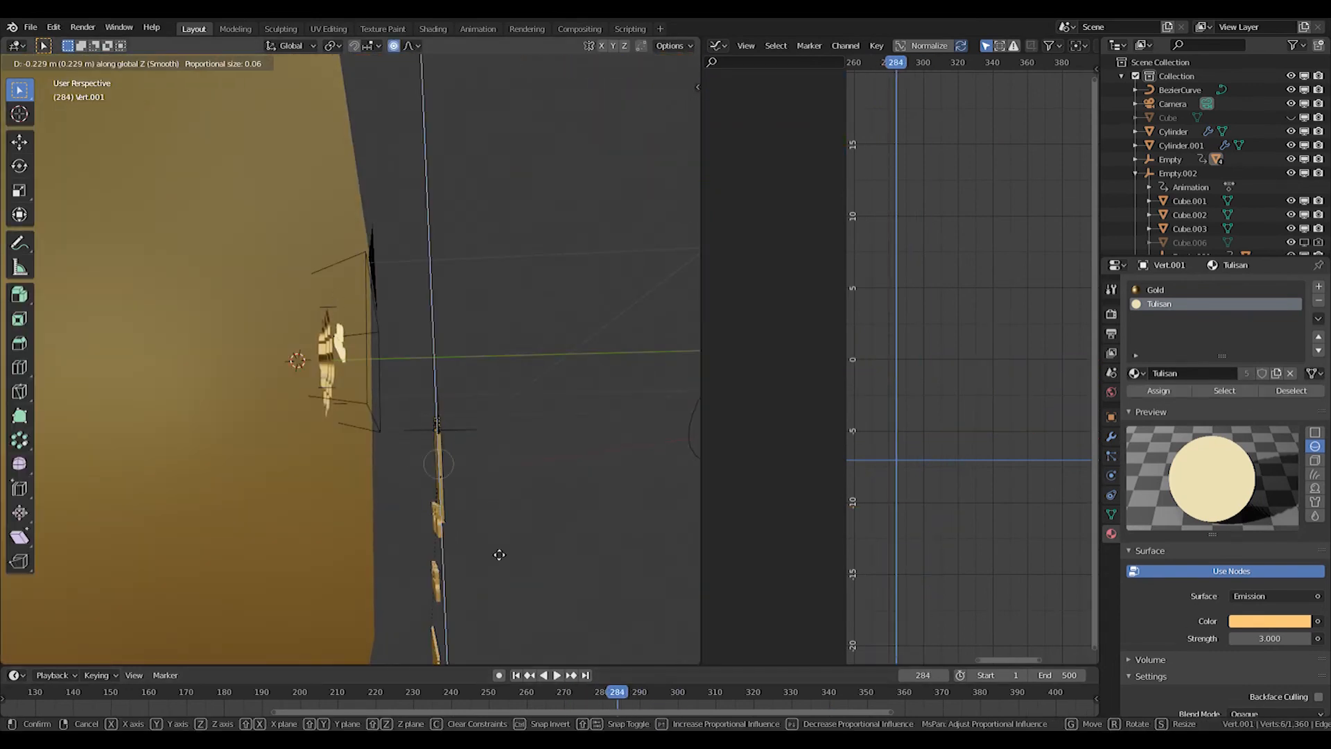
Check the mosque's rise through the camera up to frame 350 and save the file
key(KP_0)
key(space)
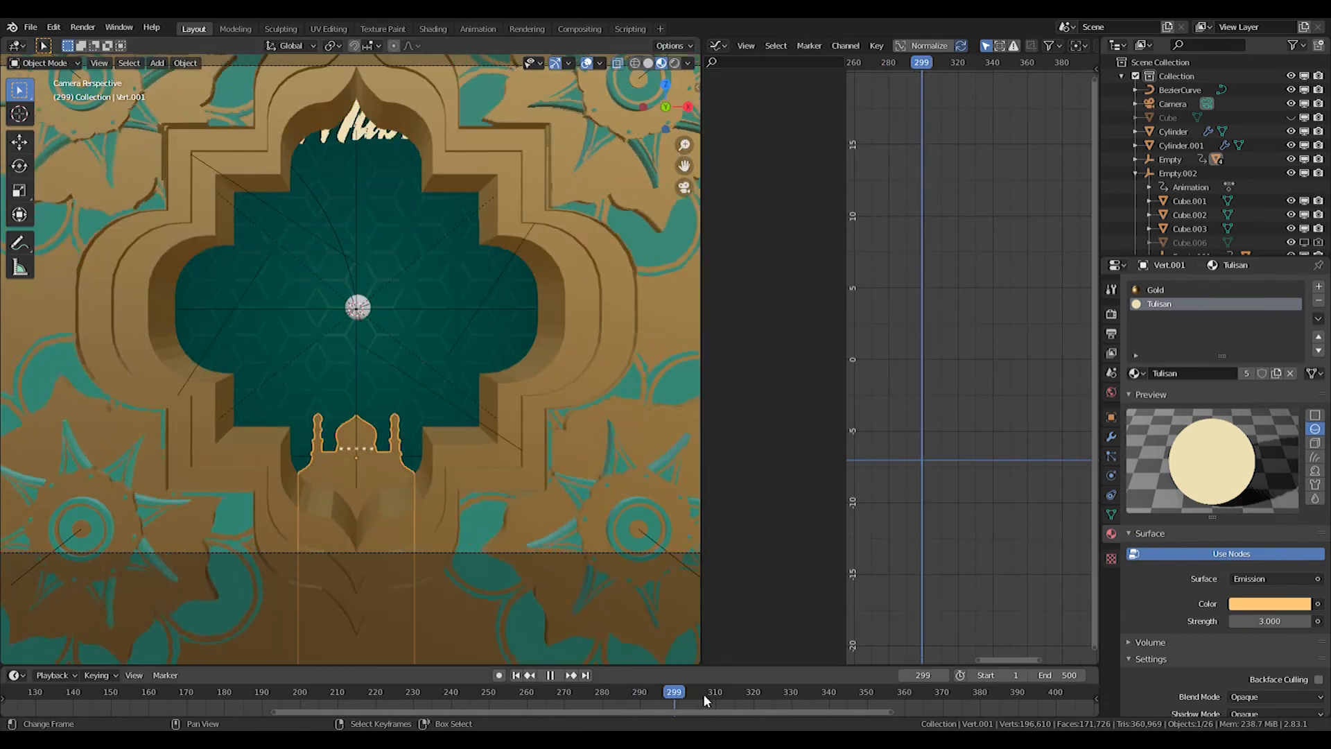
key(space)
drag(944, 703, 867, 695)
scroll(466, 470, up, 3)
shift+middle_drag(411, 493, 489, 377)
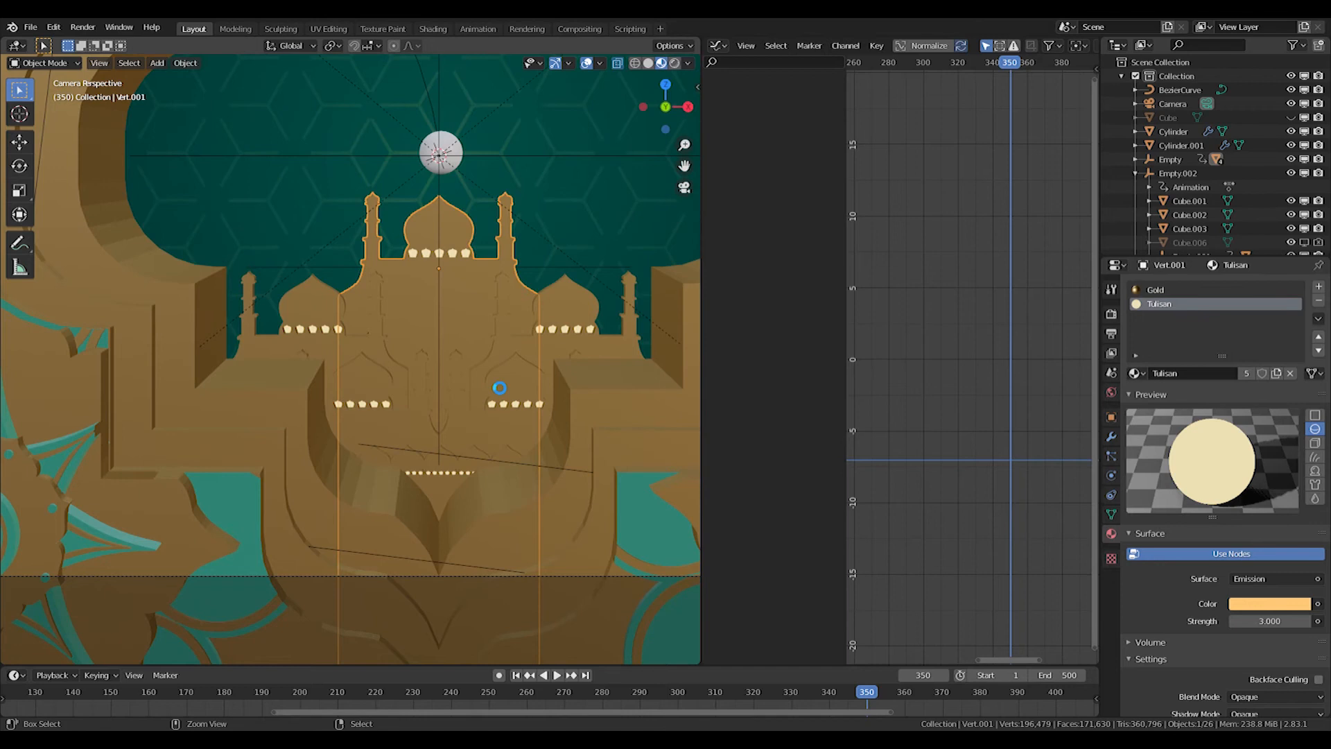
key(ctrl+s)
Assign the Gold material to the lantern body and to its hanging chain
scroll(548, 335, down, 3)
middle_drag(539, 326, 384, 325)
scroll(493, 368, down, 6)
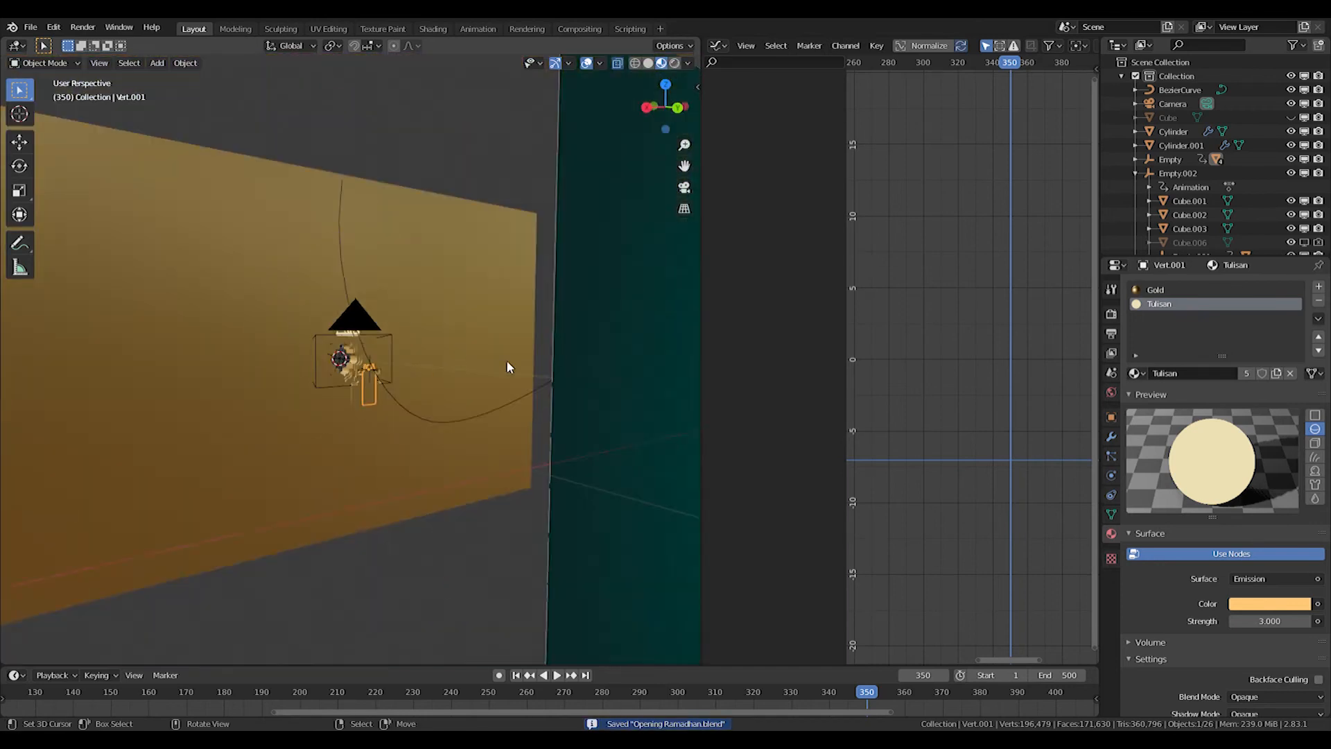
mouse_move(469, 413)
middle_down()
mouse_move(564, 348)
mouse_move(600, 290)
mouse_move(458, 428)
middle_up()
click(459, 426)
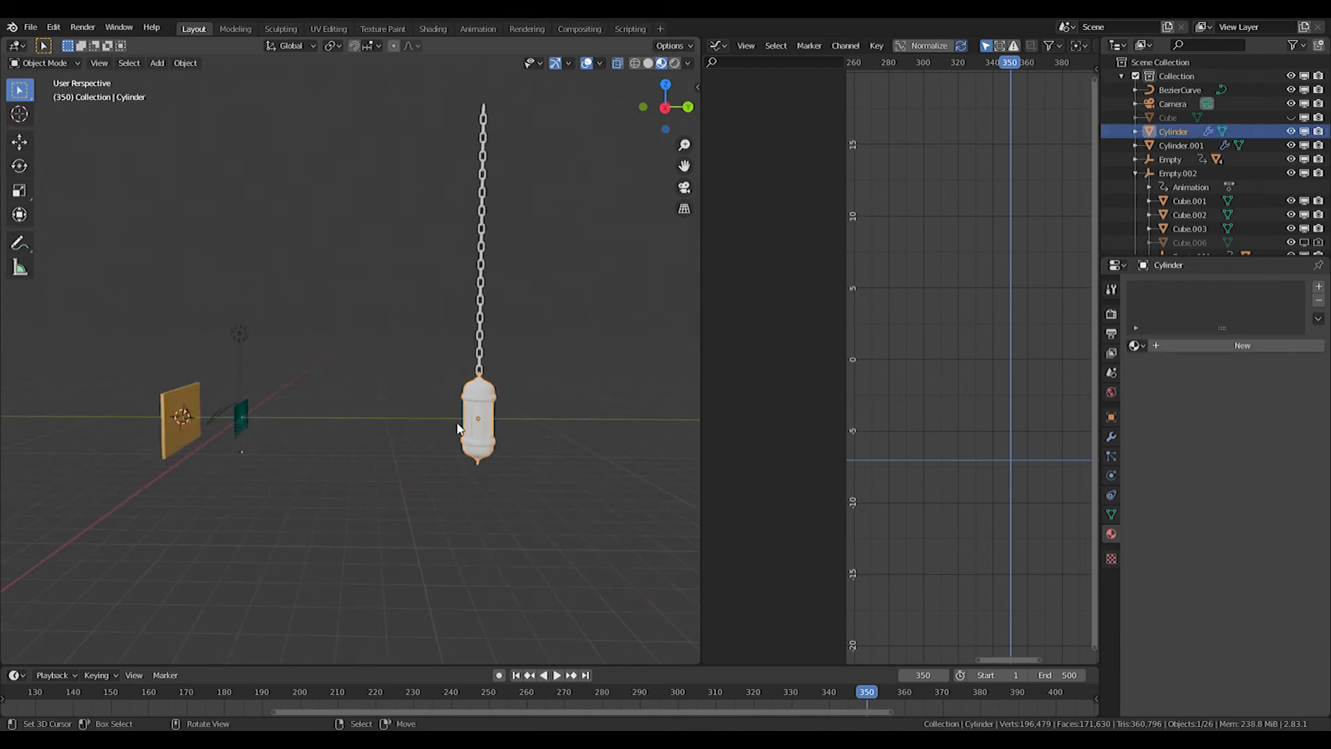
click(1142, 346)
click(1179, 379)
click(489, 321)
click(1141, 346)
click(1179, 379)
Edit the lantern mesh and select the inset window faces all the way around its body
scroll(416, 402, up, 6)
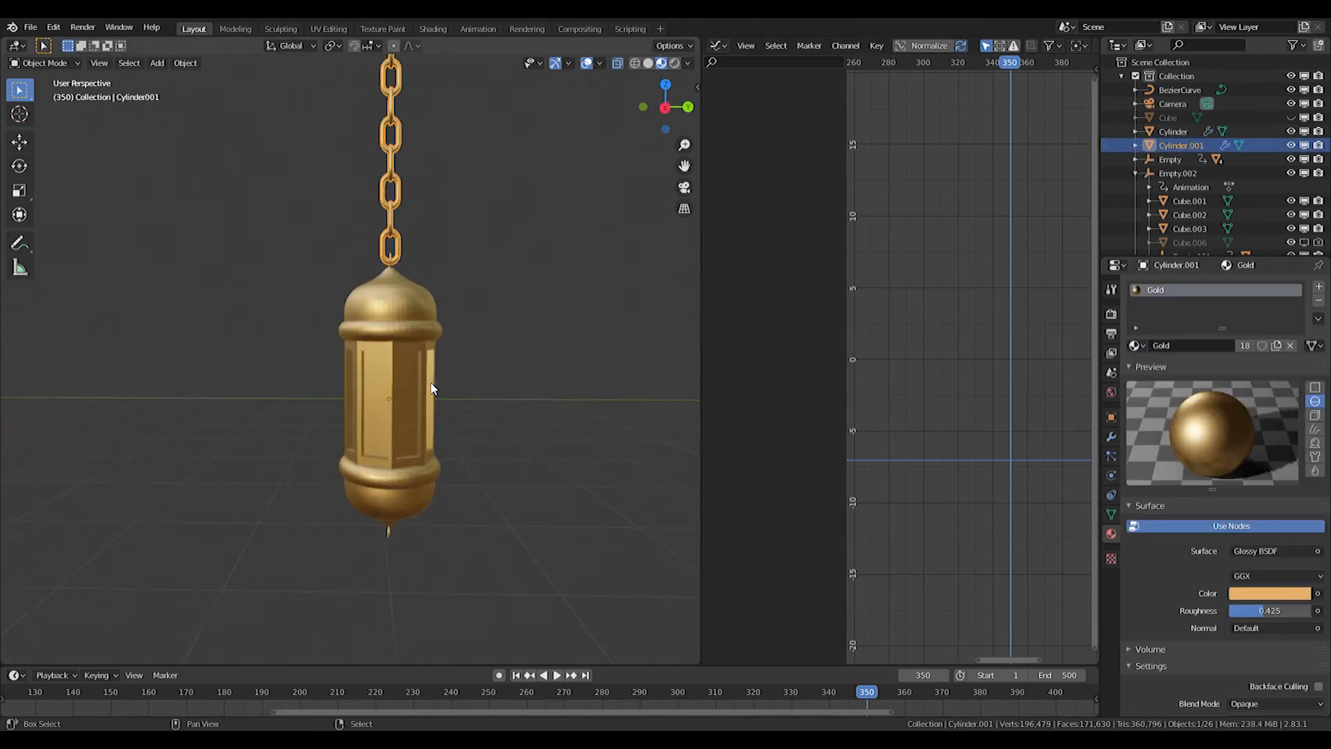
click(422, 419)
key(Tab)
scroll(423, 419, up, 3)
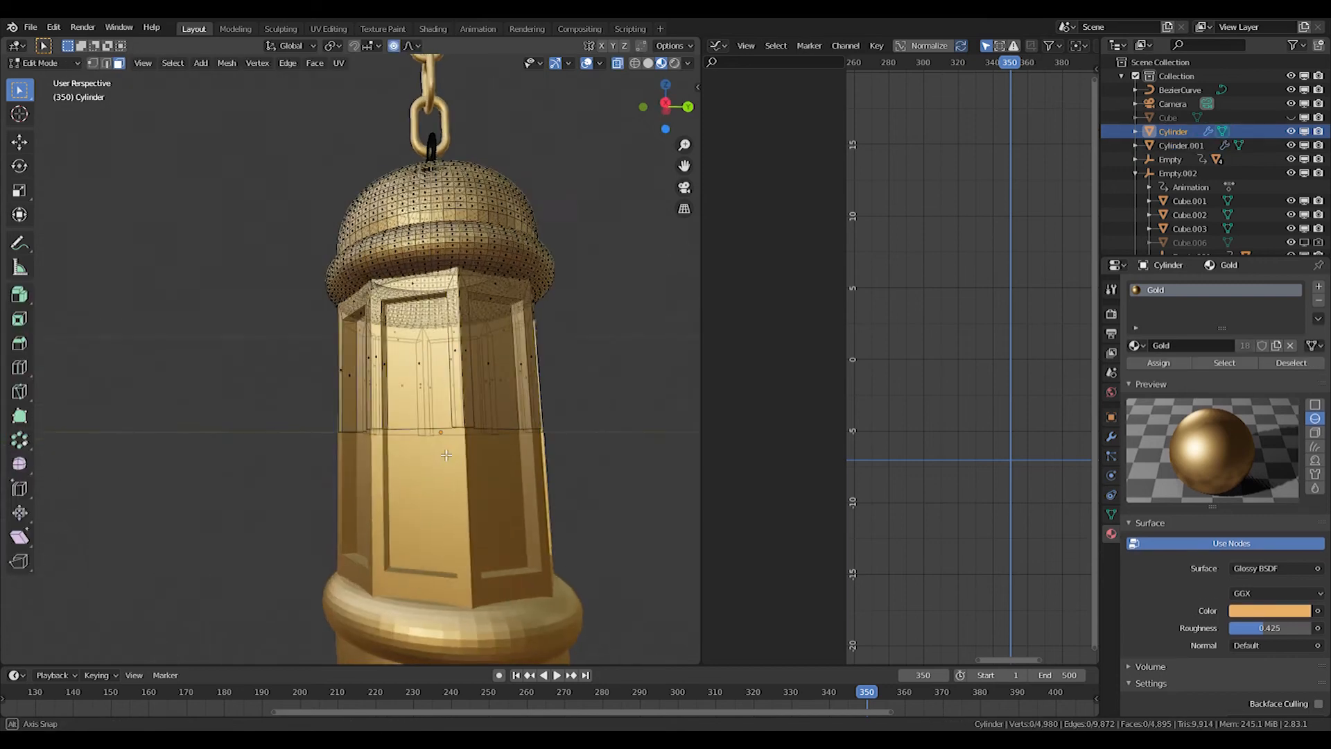
right_click(478, 381)
shift+right_click(405, 381)
middle_drag(405, 382, 534, 389)
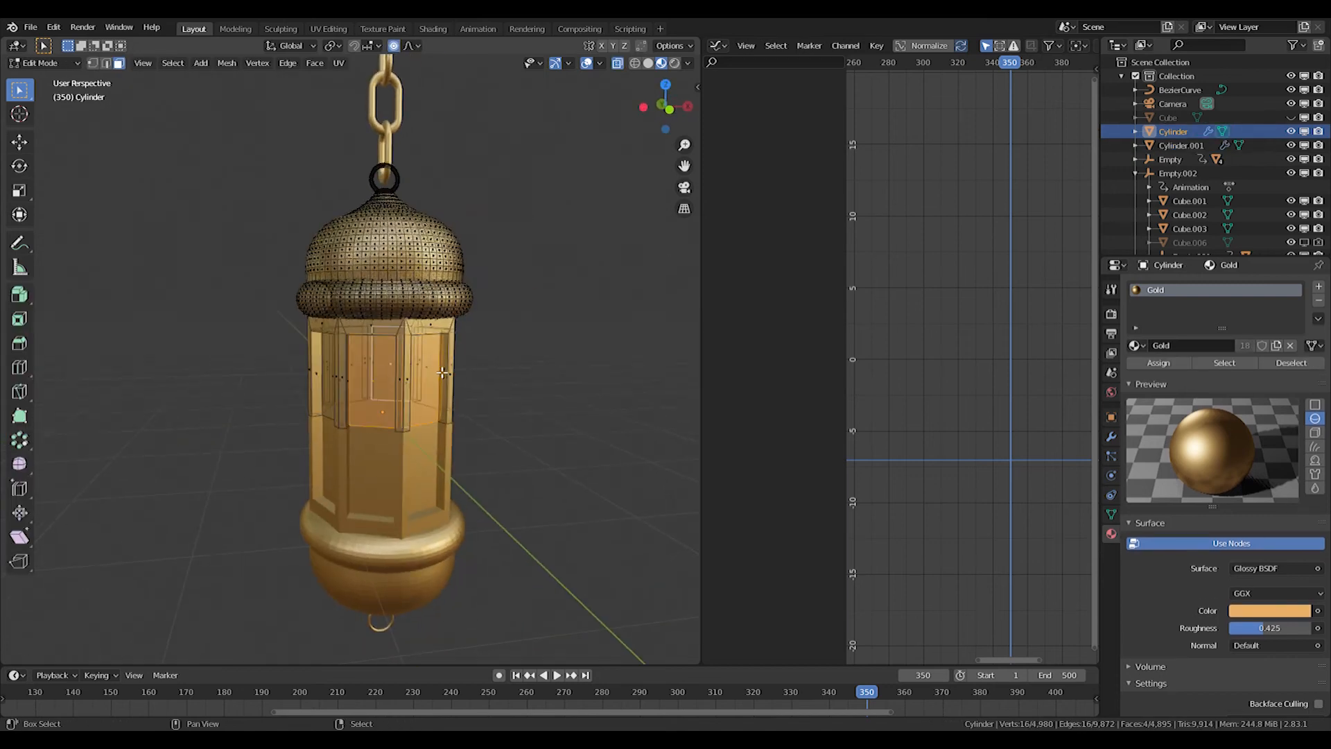
middle_drag(440, 373, 526, 377)
shift+right_click(378, 371)
middle_drag(378, 371, 472, 381)
shift+right_click(267, 388)
middle_drag(267, 388, 361, 399)
shift+right_click(270, 404)
shift+right_click(189, 400)
middle_drag(190, 401, 569, 437)
Add a second material slot with the Tulisan material and assign it to the lantern's window faces
click(1319, 286)
click(1134, 373)
click(1172, 434)
click(1152, 392)
key(Tab)
Select the lantern's chain and snap the 3D cursor to its origin
scroll(463, 427, down, 10)
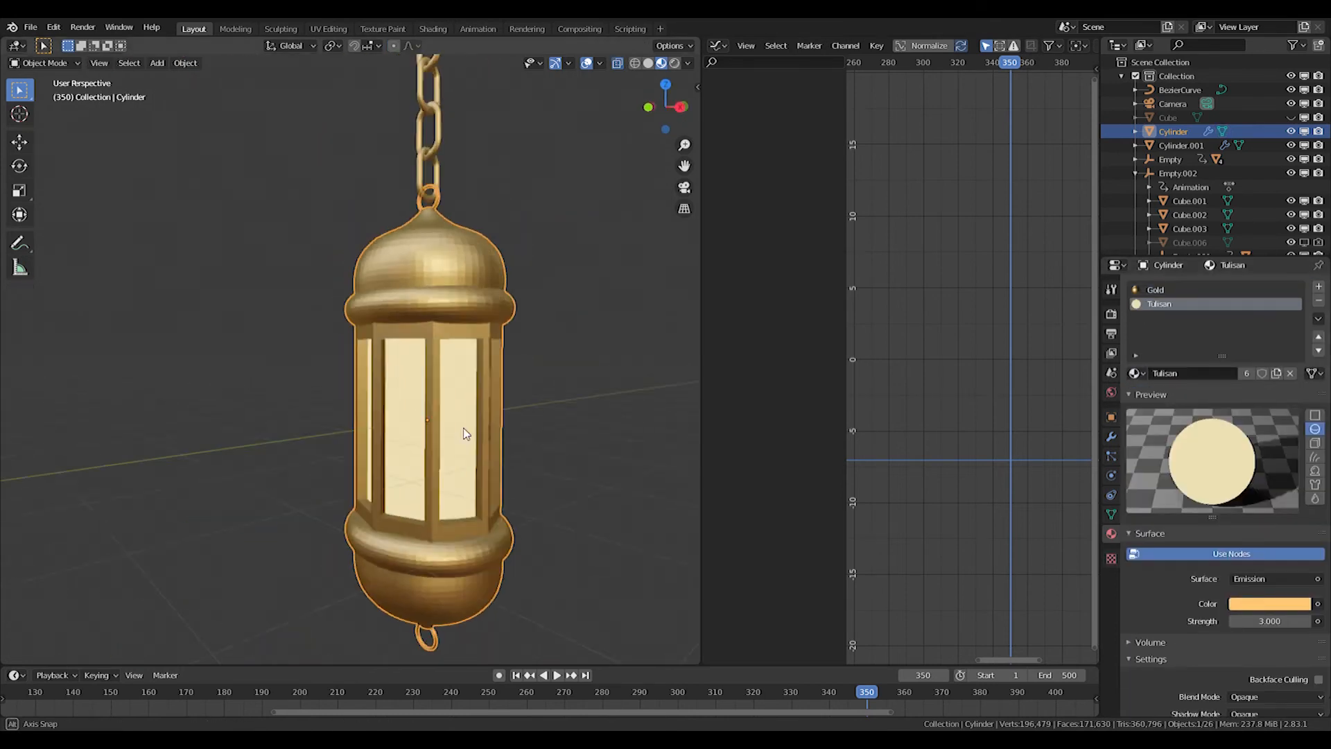
shift+middle_drag(288, 437, 394, 436)
shift+middle_drag(473, 237, 415, 384)
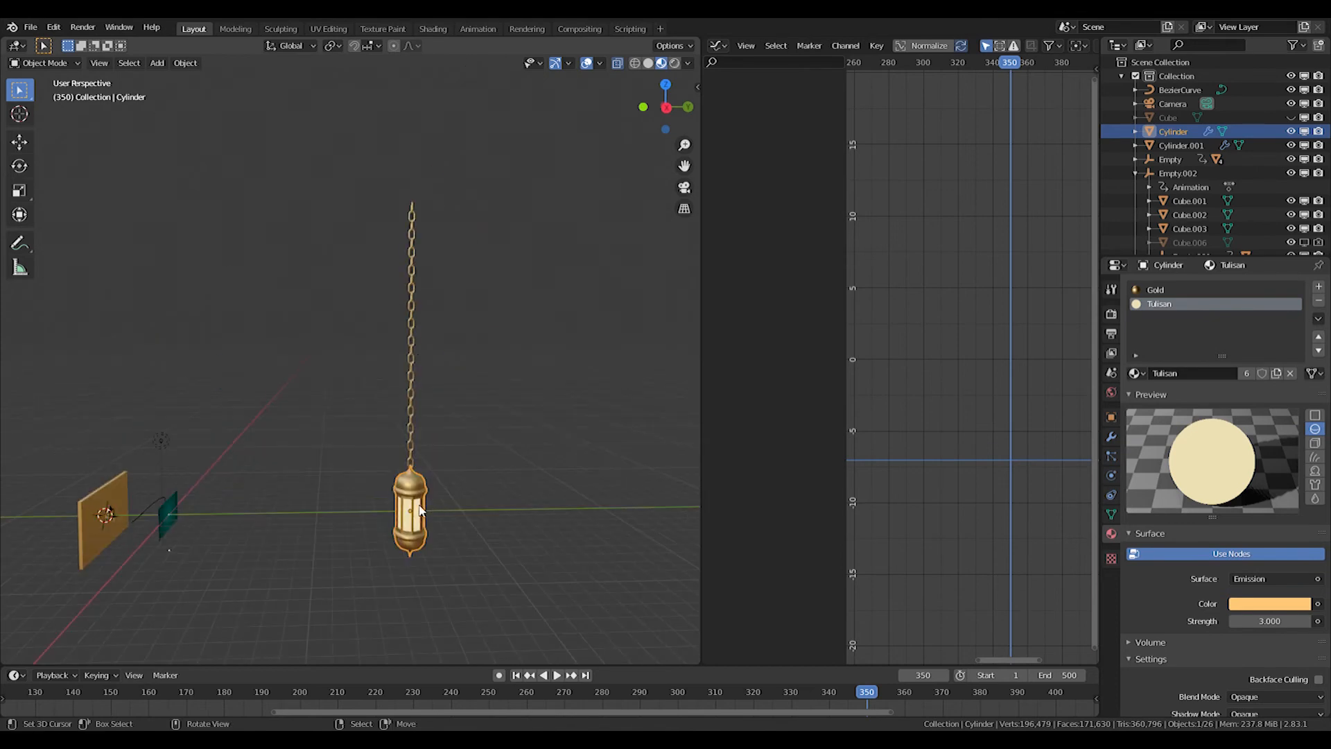
click(412, 338)
key(shift+a)
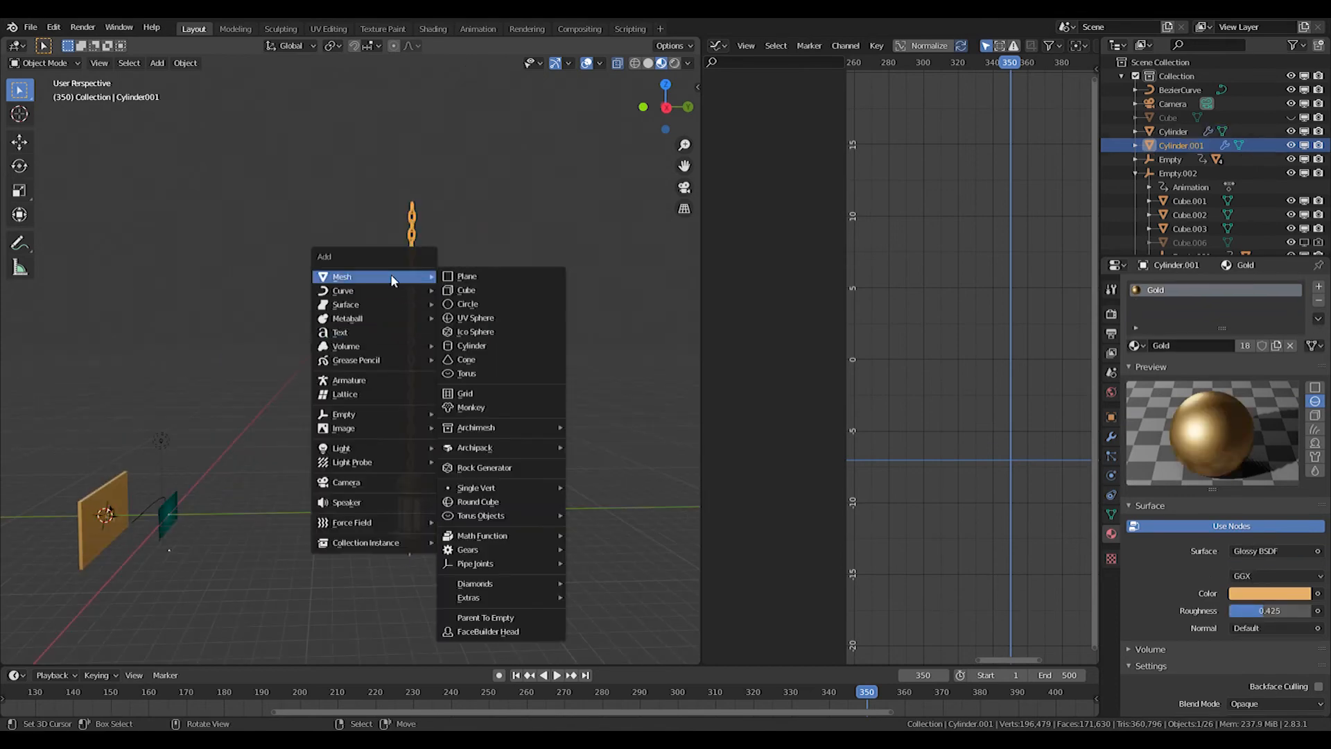
key(Escape)
key(shift+s)
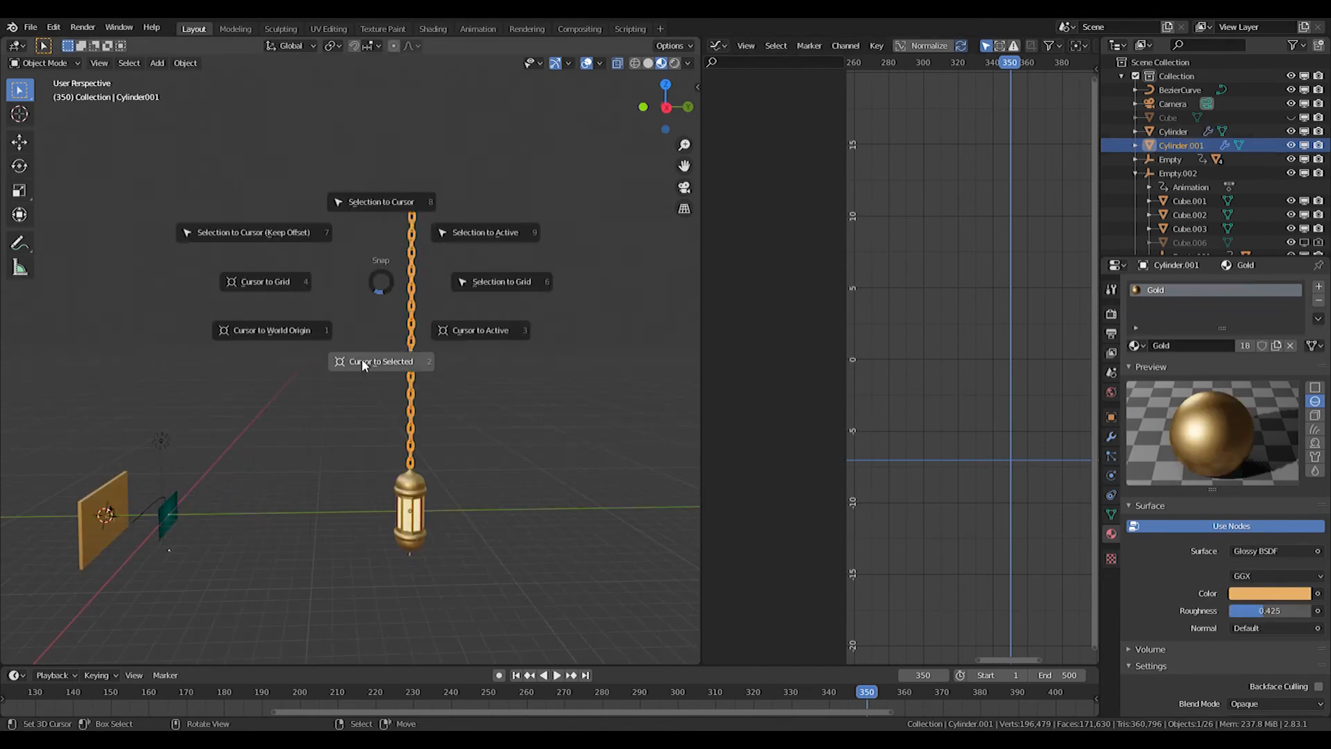
key(Escape)
Add a Plain Axes empty at the 3D cursor, enlarge it, and move it vertically to the chain's upper end
key(shift+a)
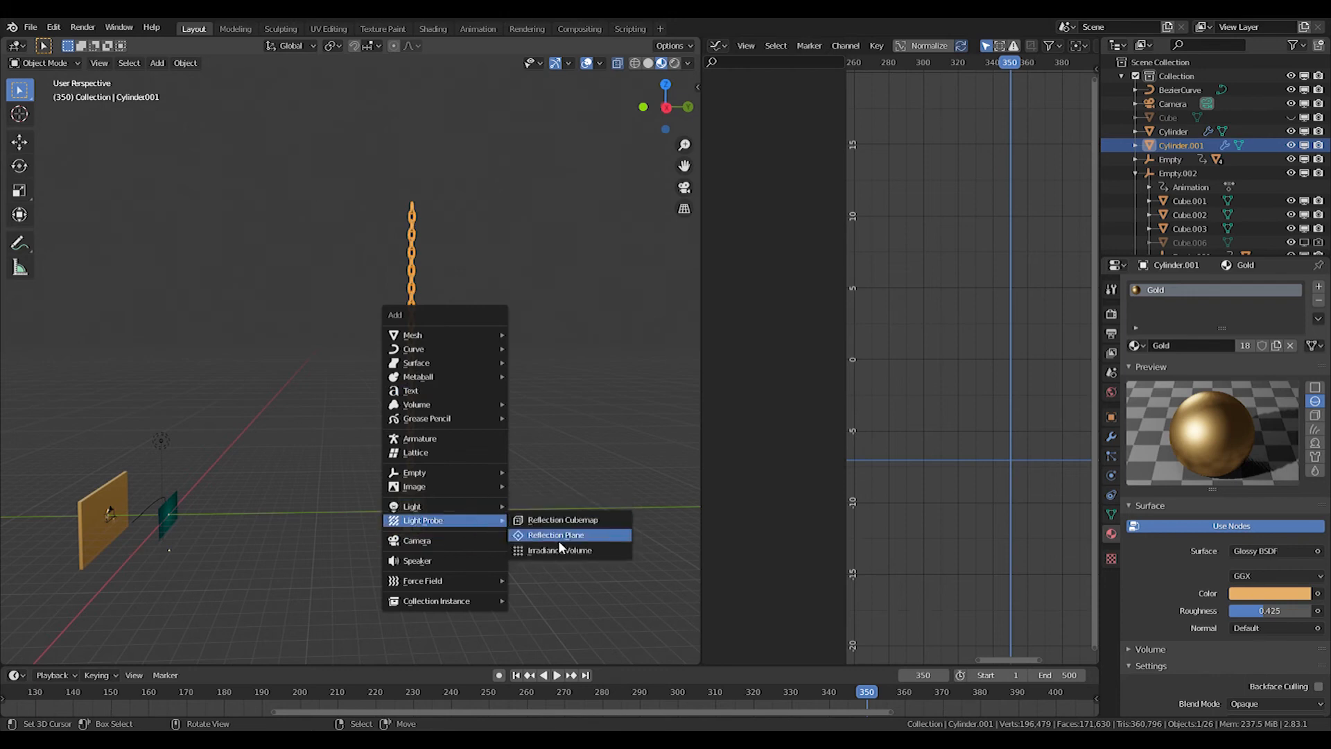
mouse_move(450, 474)
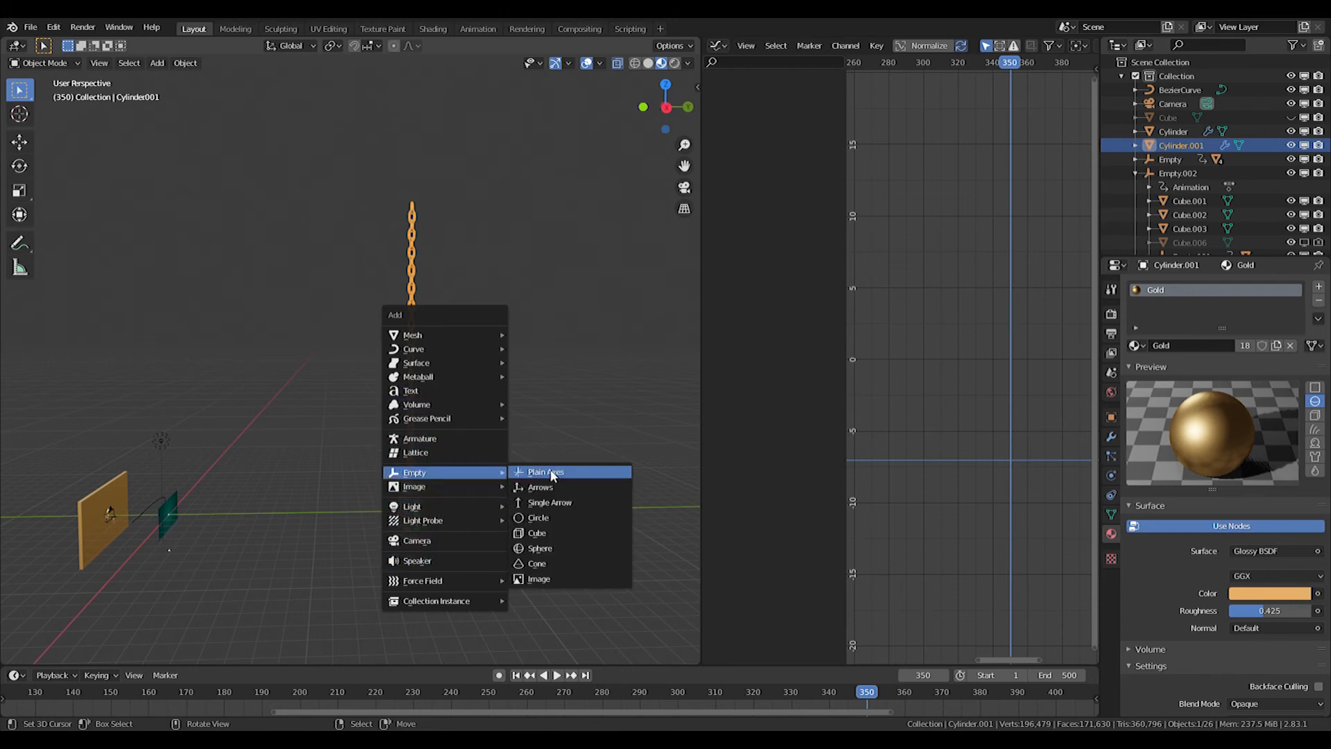
click(548, 472)
key(s)
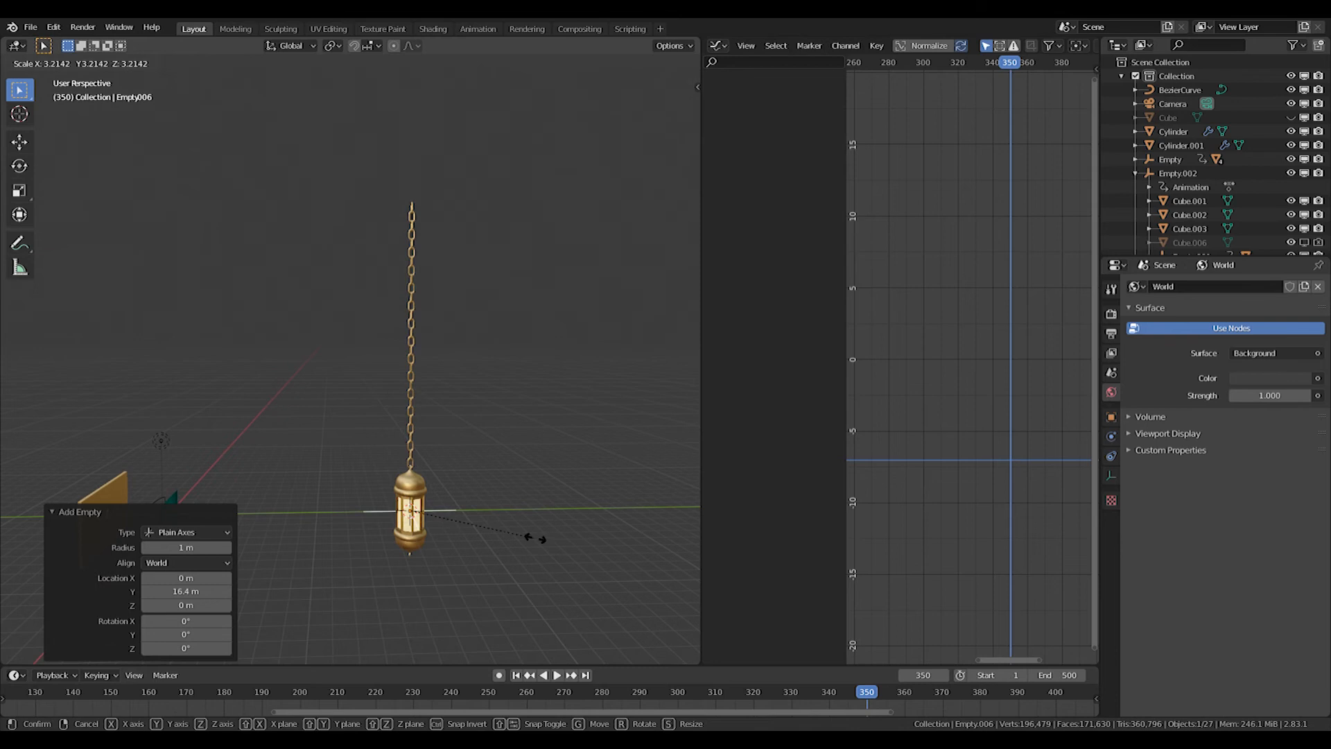
click(592, 547)
key(g)
key(z)
click(575, 252)
Parent the lantern and its chain to the new empty
middle_drag(316, 305, 351, 315)
click(409, 500)
shift+click(411, 291)
shift+click(443, 201)
key(ctrl+p)
click(444, 199)
Scale the lantern's empty down and move it about -20 m in Y and -16.6 m in Z to the ornate opening
key(s)
click(431, 212)
key(KP_3)
key(g)
click(142, 448)
key(KP_0)
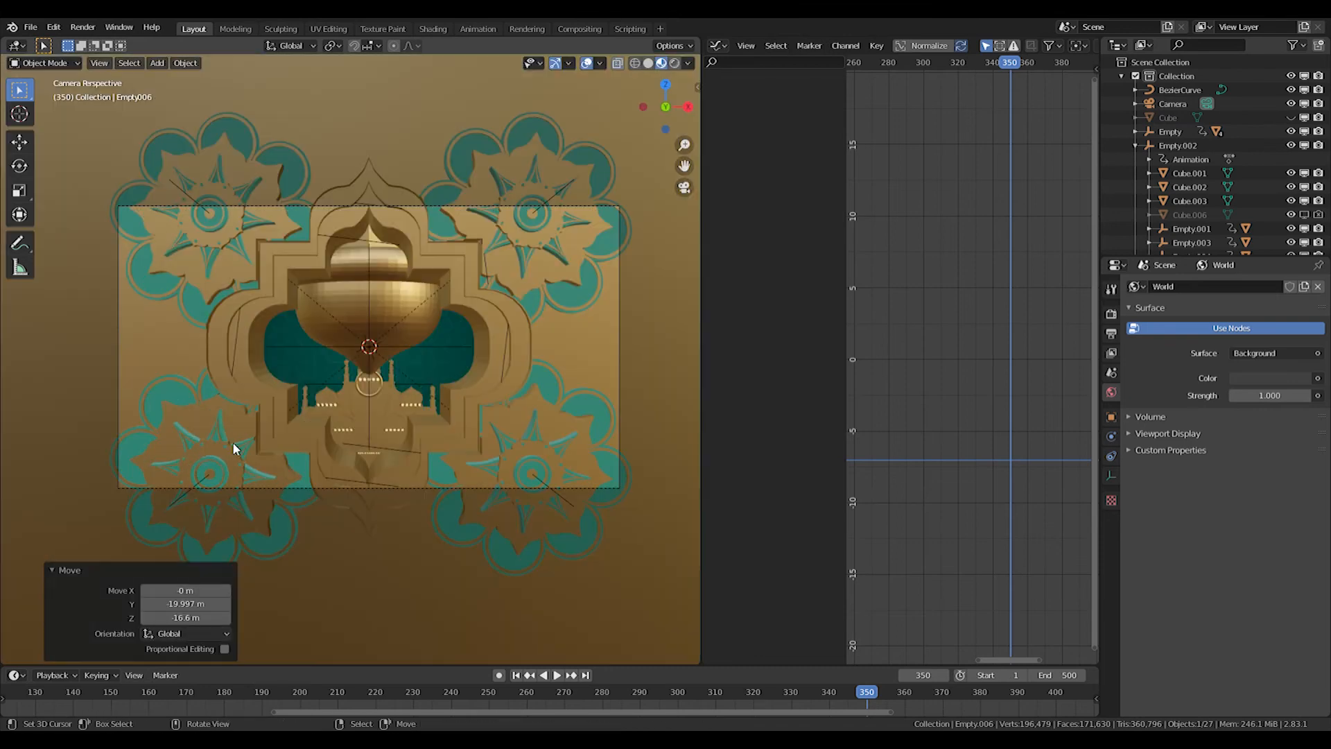
Lower the lantern's empty about 0.94 m along Z while viewing it through the camera
key(s)
key(z)
click(393, 443)
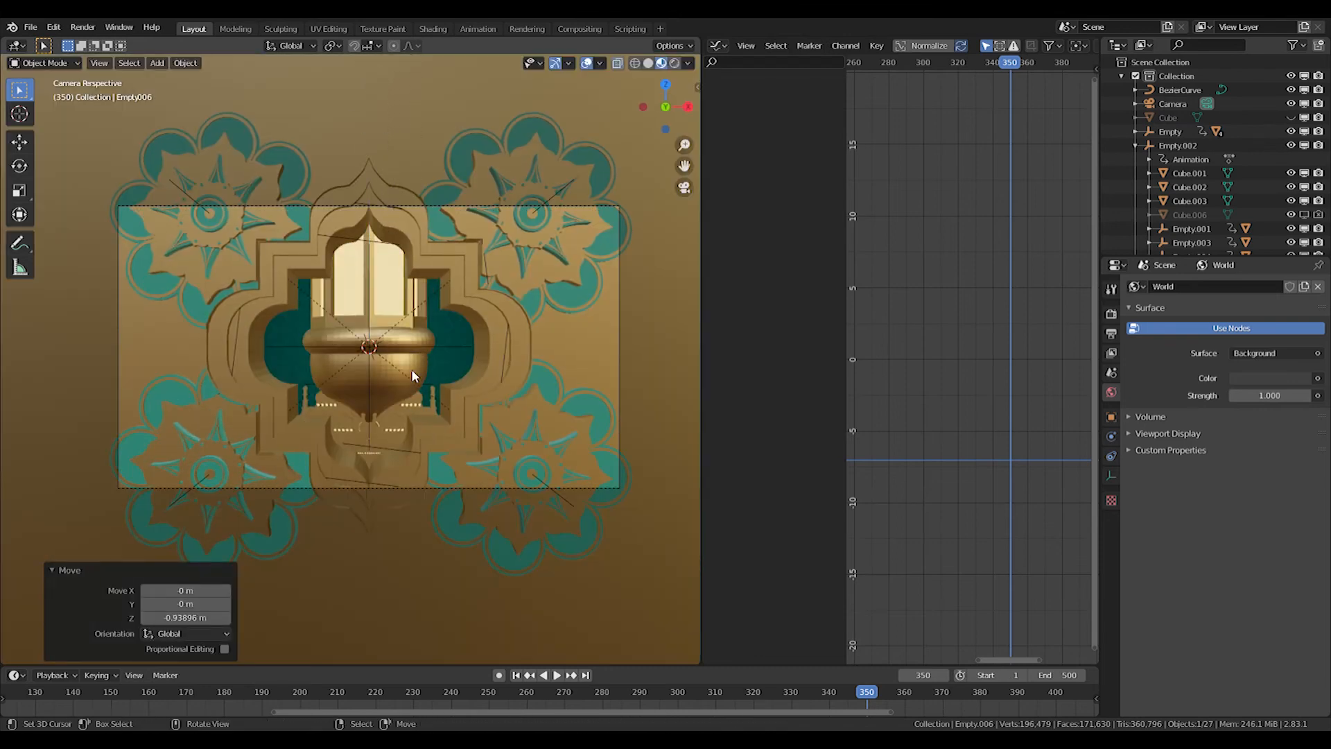
Scale the lantern's empty by 0.192 and lower it about 2.35 m along Z into the ornate opening
key(KP_0)
key(KP_Decimal)
key(s)
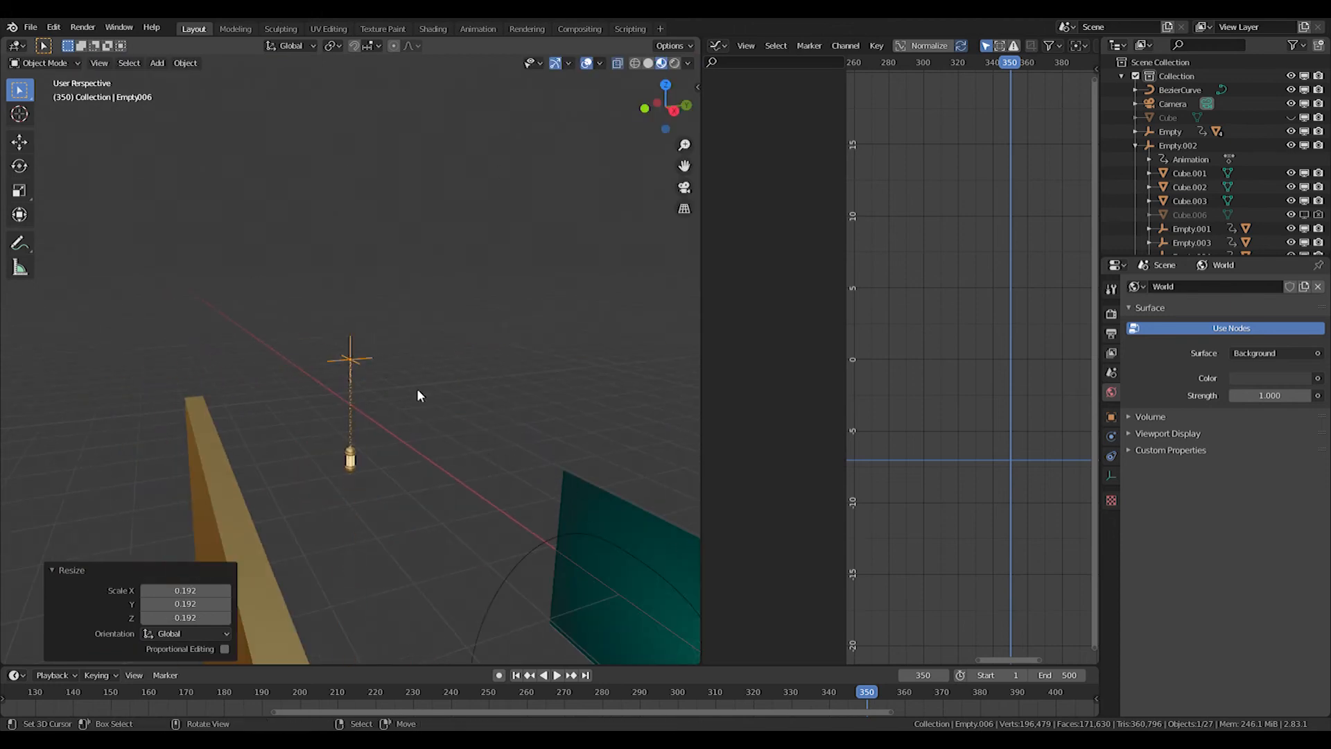
click(419, 392)
key(KP_0)
key(g)
click(416, 290)
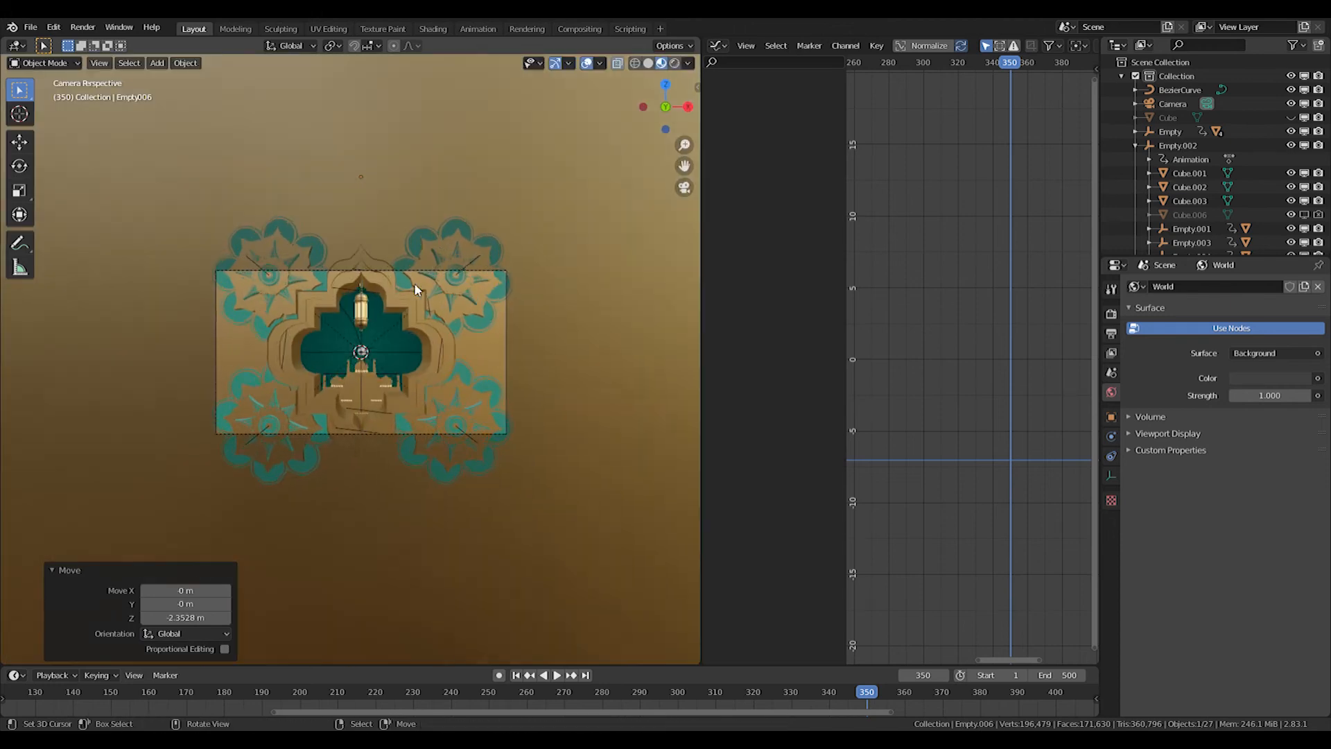
Scale the lantern's empty by 0.595 and lower it about 0.22 m along Z in the camera view
scroll(416, 289, up, 4)
shift+middle_drag(520, 244, 524, 377)
key(s)
click(481, 294)
key(g)
key(z)
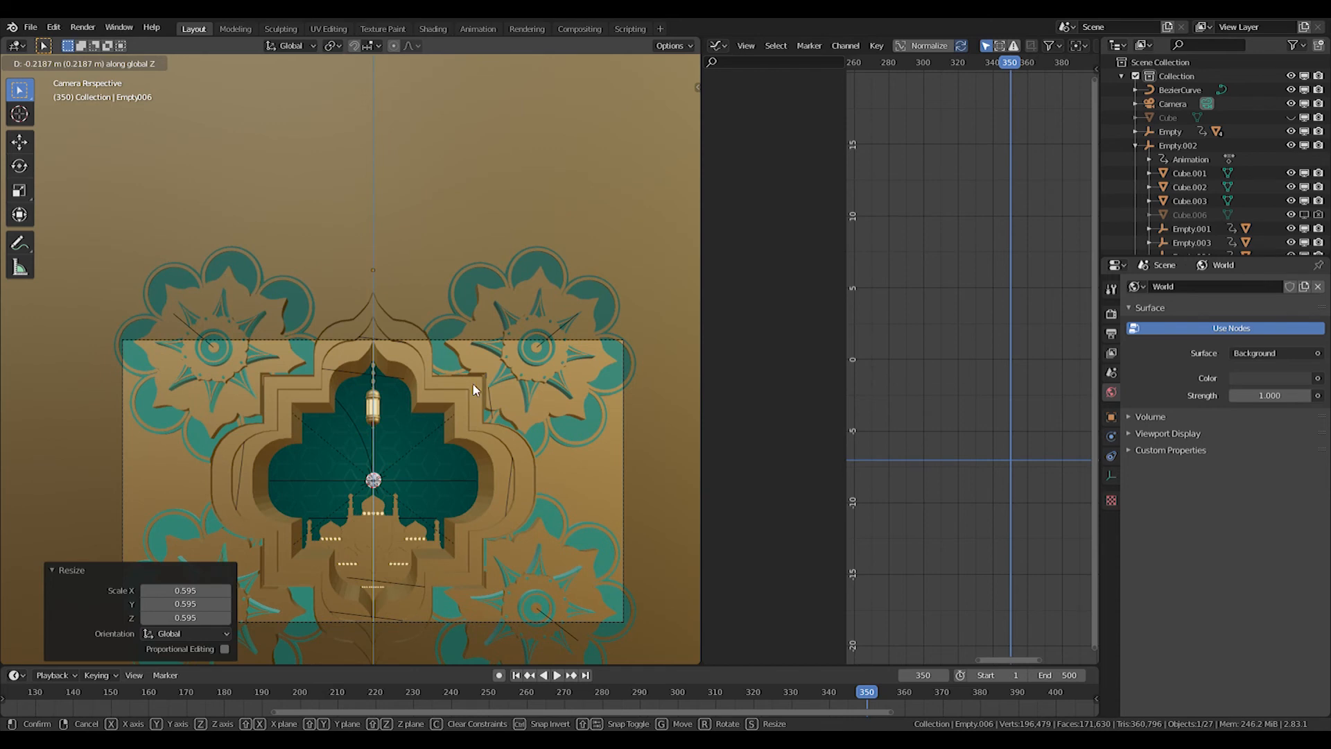
click(479, 390)
scroll(479, 390, up, 3)
shift+middle_drag(511, 335, 442, 439)
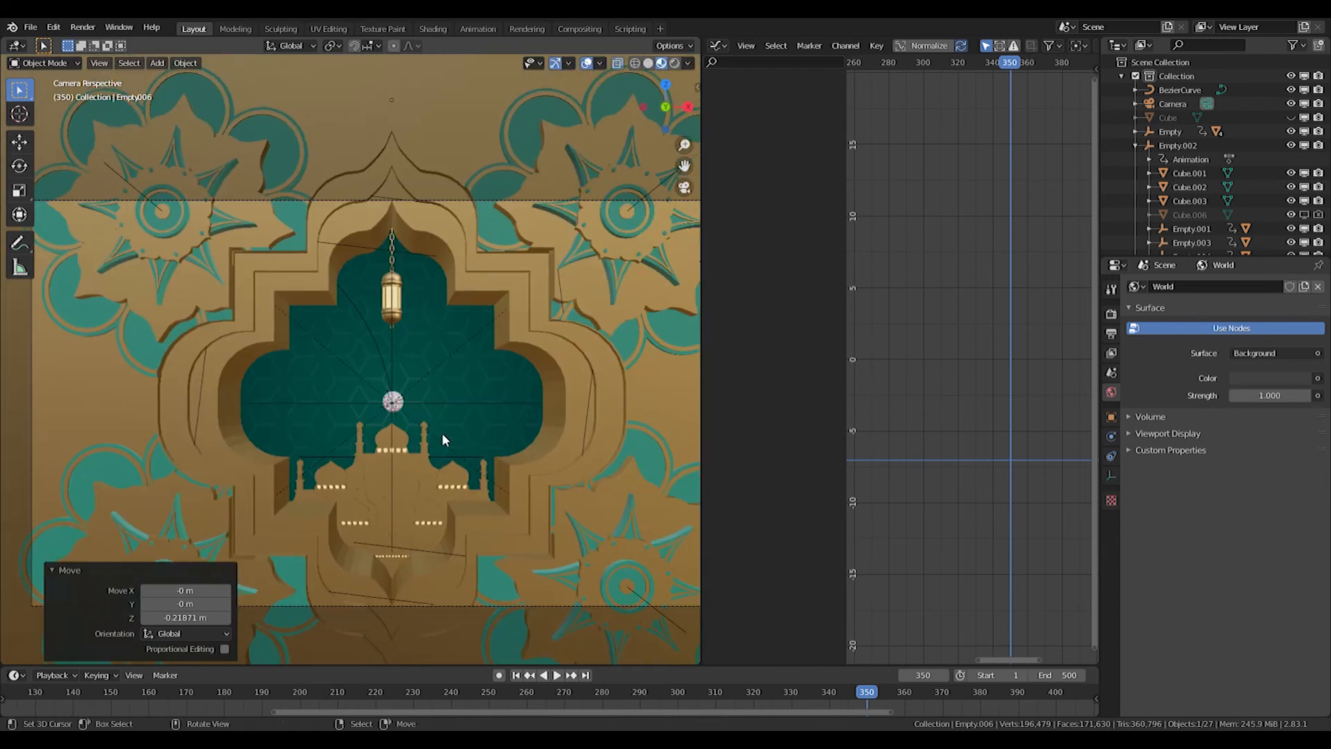
Shrink the lantern's empty by about 0.71 and lower it about 0.08 m along Z so the lantern hangs inside the opening
key(g)
key(z)
click(452, 296)
shift+middle_drag(488, 275, 486, 295)
key(s)
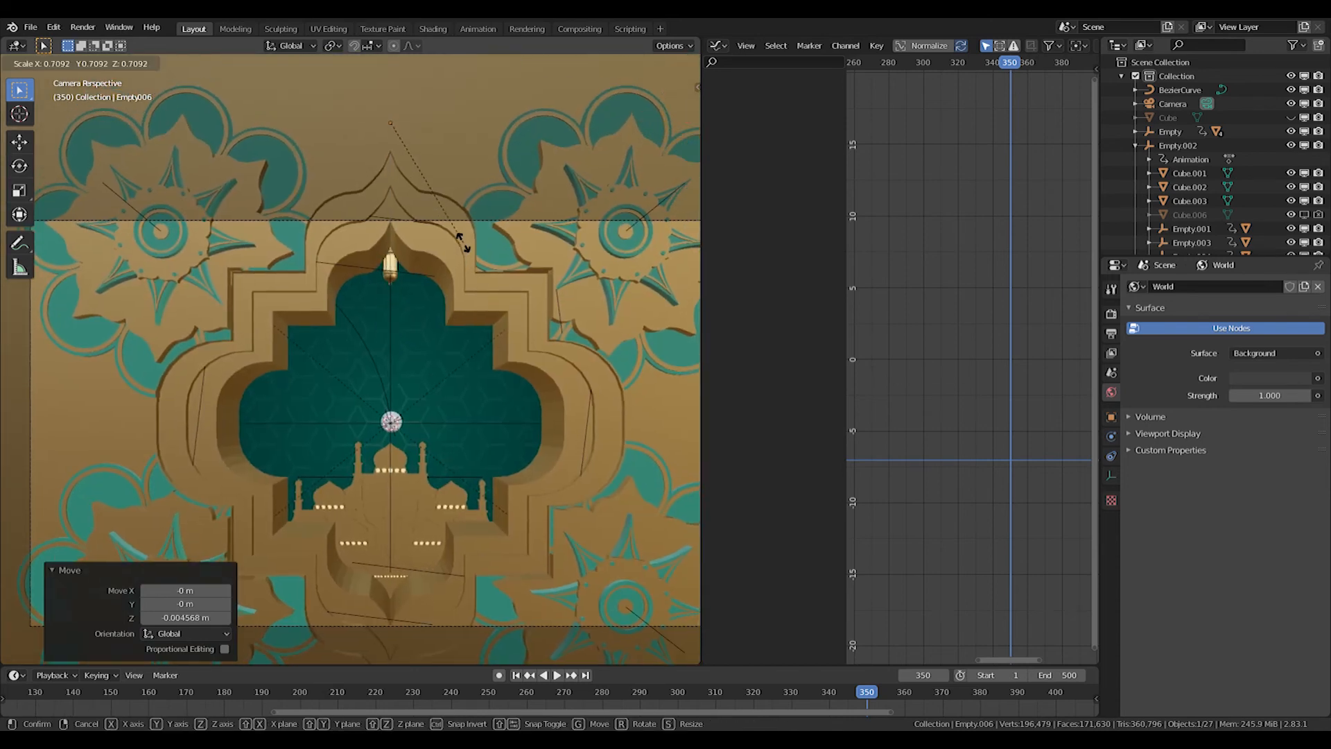
click(462, 243)
key(g)
key(z)
click(470, 295)
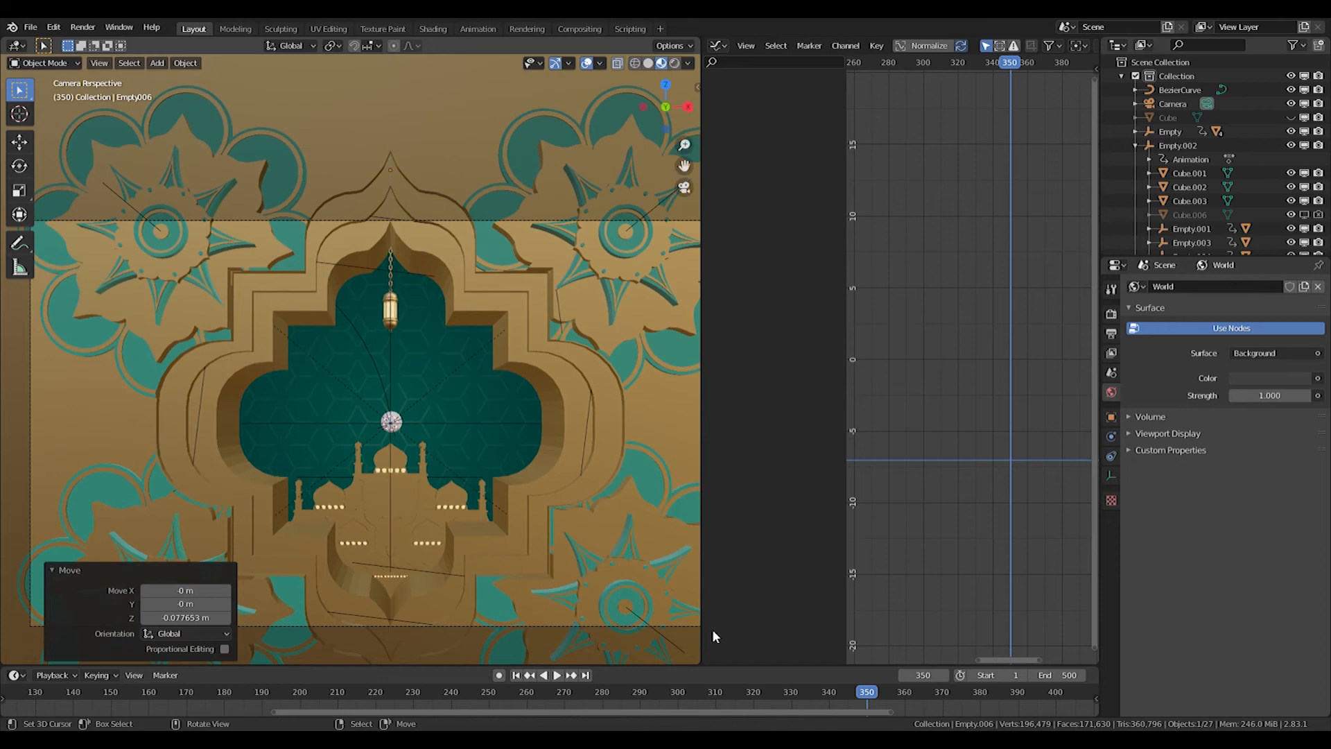
At frame 305, duplicate the lantern, chain and empty about -0.055 m along X and raise the copy about 0.04 m along Z
drag(866, 692, 696, 696)
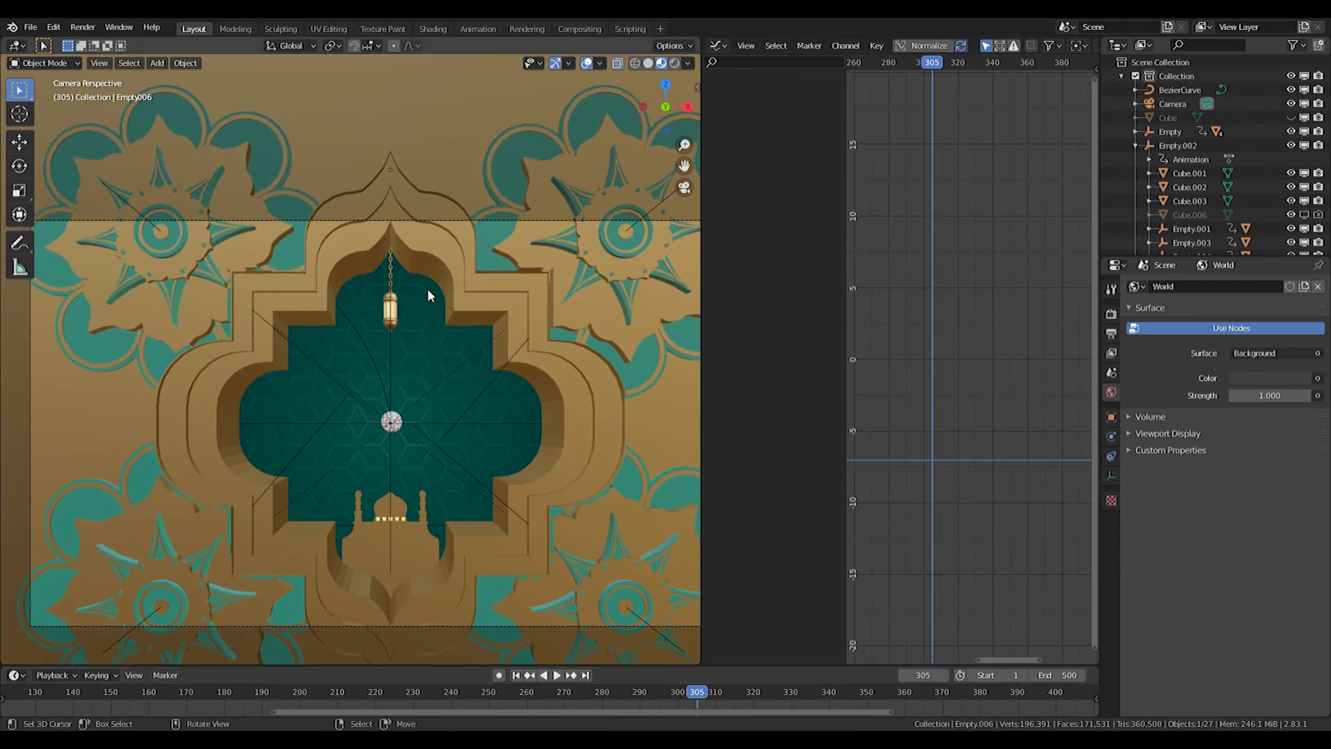
middle_drag(430, 294, 265, 321)
click(352, 305)
shift+right_click(352, 276)
shift+right_click(357, 233)
key(KP_1)
scroll(485, 260, up, 8)
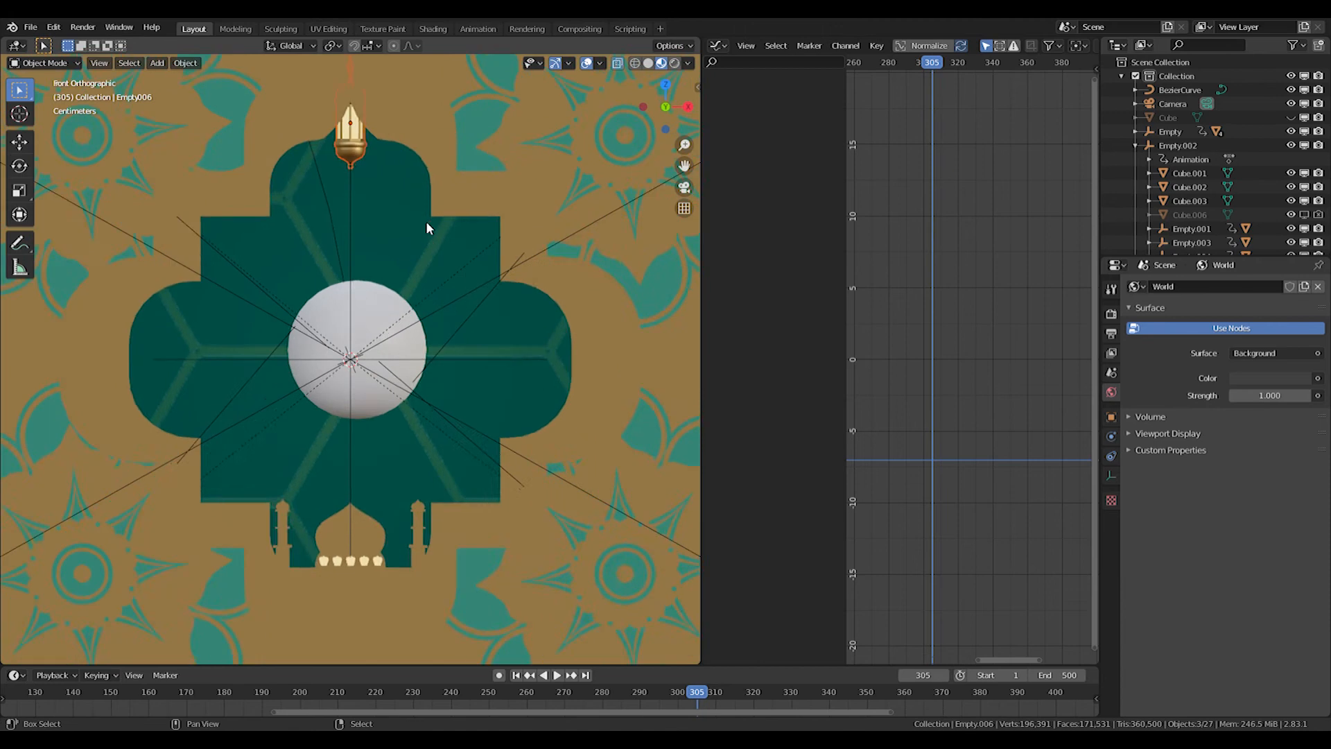
shift+middle_drag(426, 222, 446, 390)
key(shift+d)
key(x)
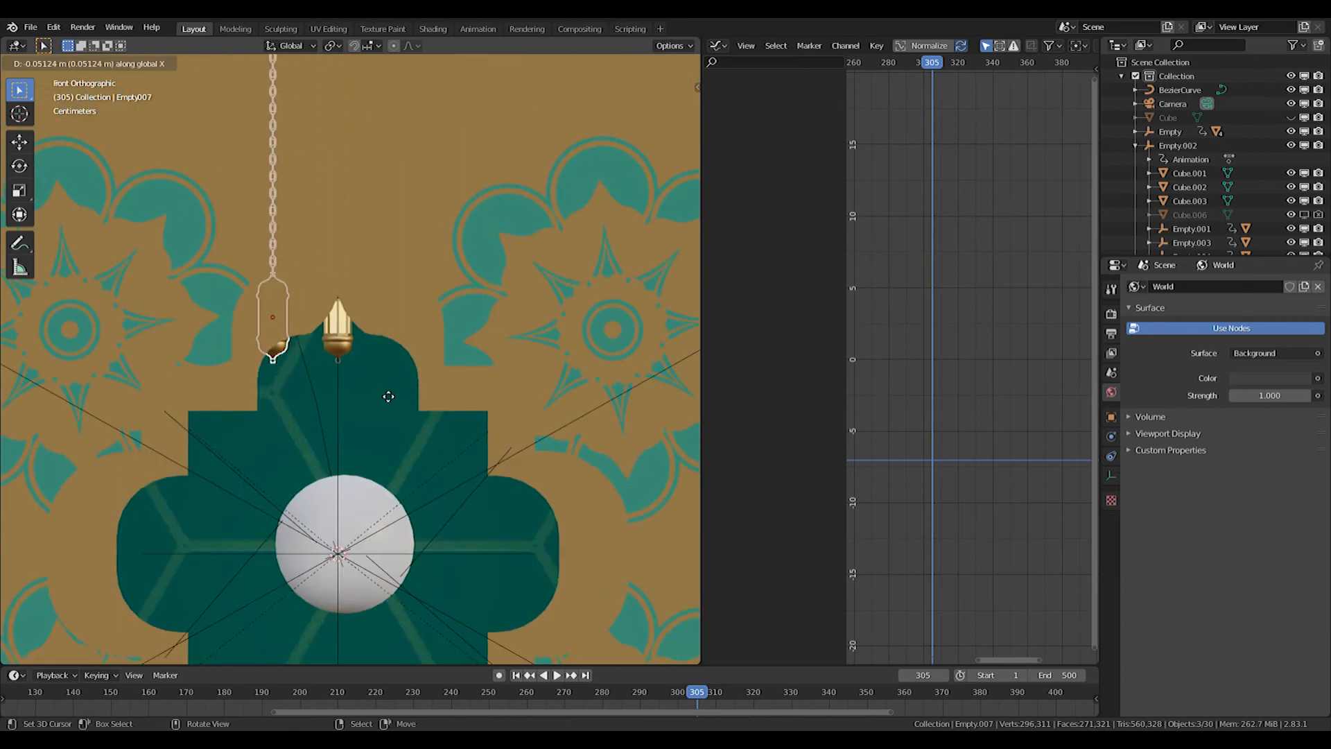
click(380, 391)
key(g)
key(z)
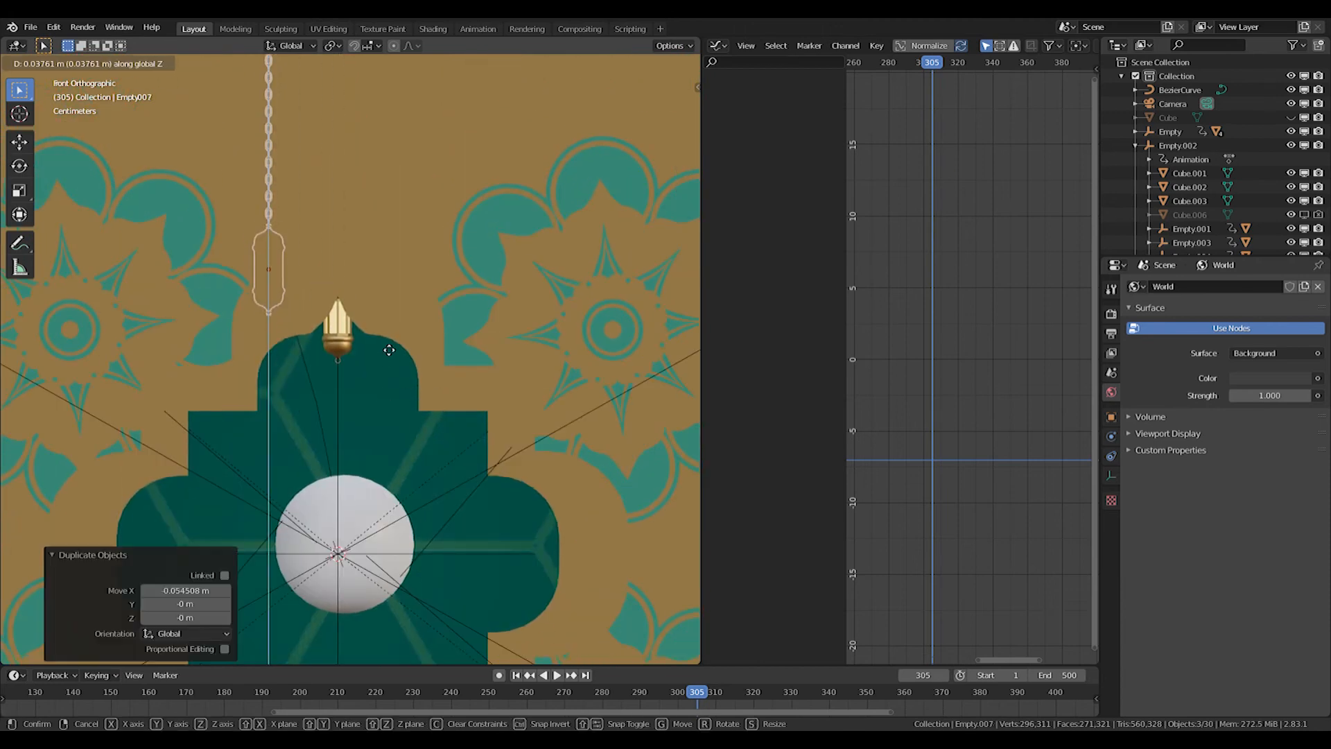
click(386, 354)
Place another lantern copy on the opposite side along X and raise it about 0.013 m along Z
key(g)
key(x)
click(538, 361)
key(g)
key(z)
click(463, 352)
Raise the three lantern empties about 0.23 m along Z out of the opening and keyframe their location at frame 305
middle_drag(463, 352, 330, 321)
shift+middle_drag(330, 321, 358, 515)
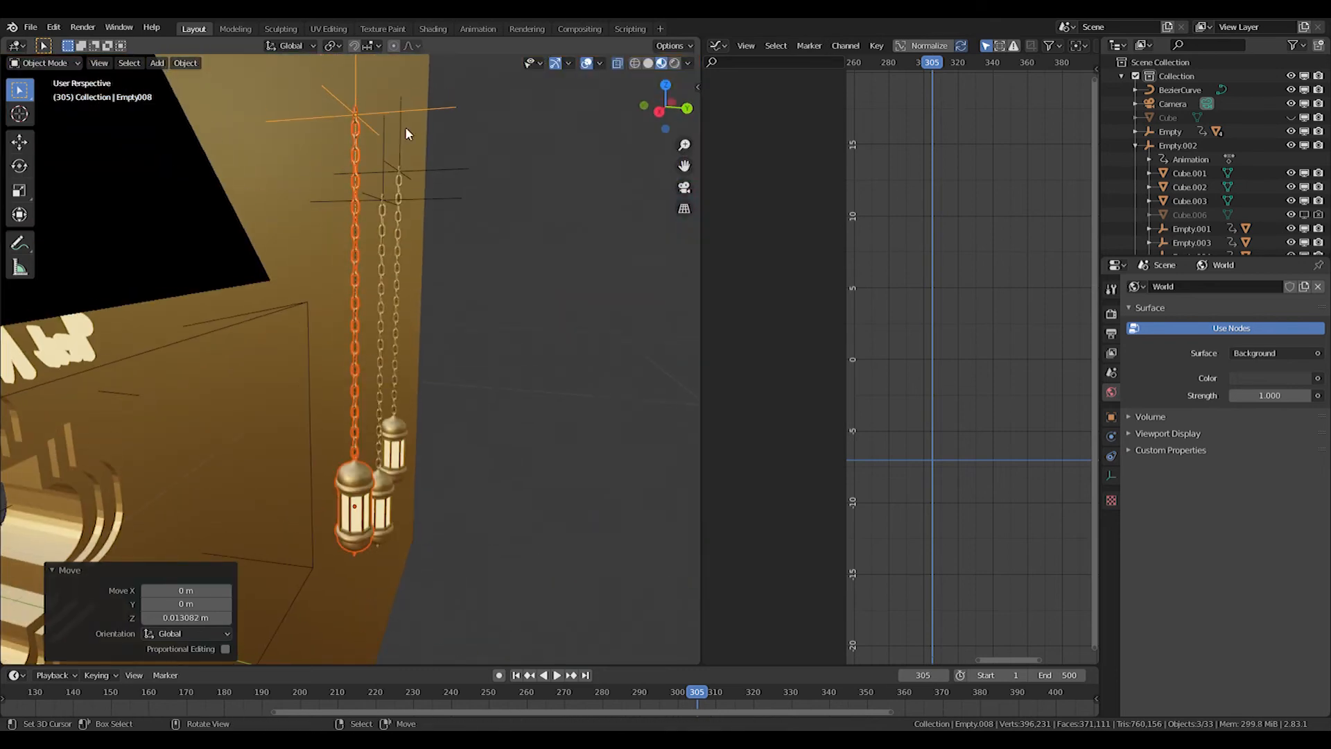
right_click(394, 152)
middle_drag(430, 166, 466, 173)
right_click(401, 127)
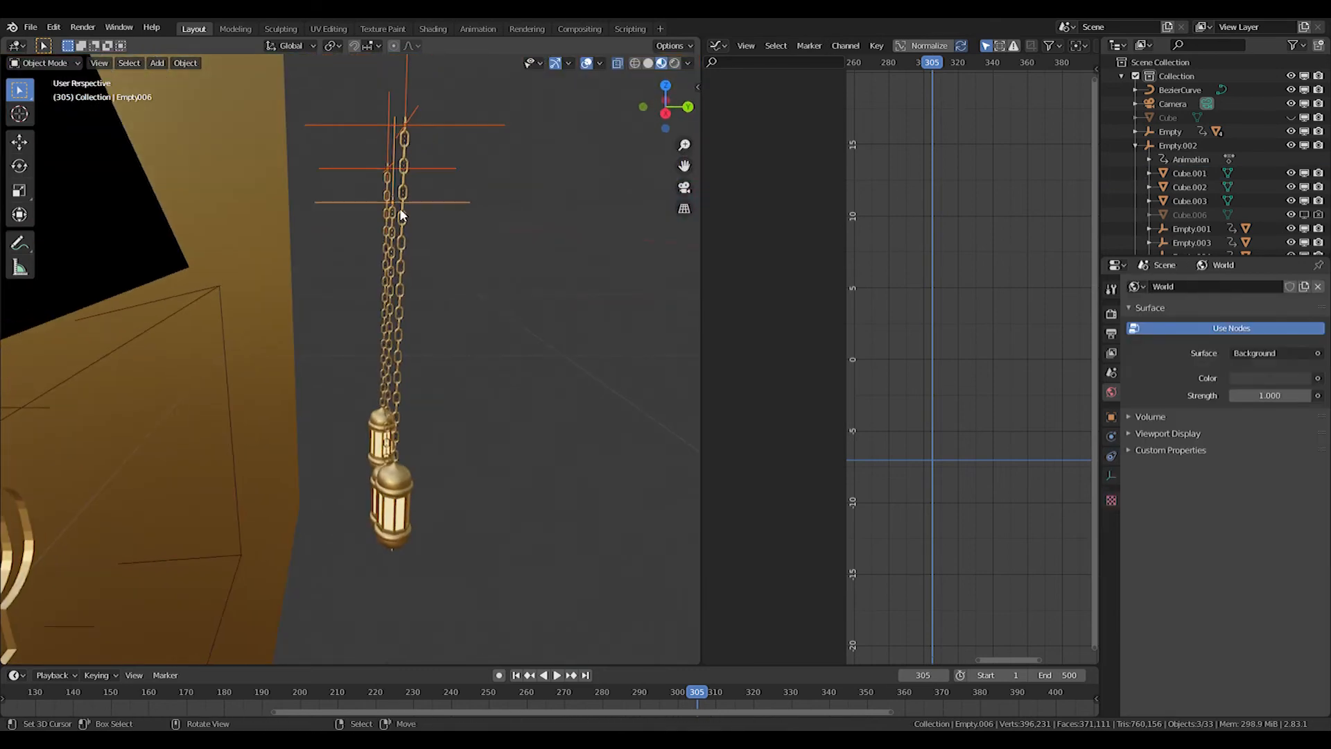
key(KP_1)
shift+middle_drag(457, 459, 520, 259)
key(g)
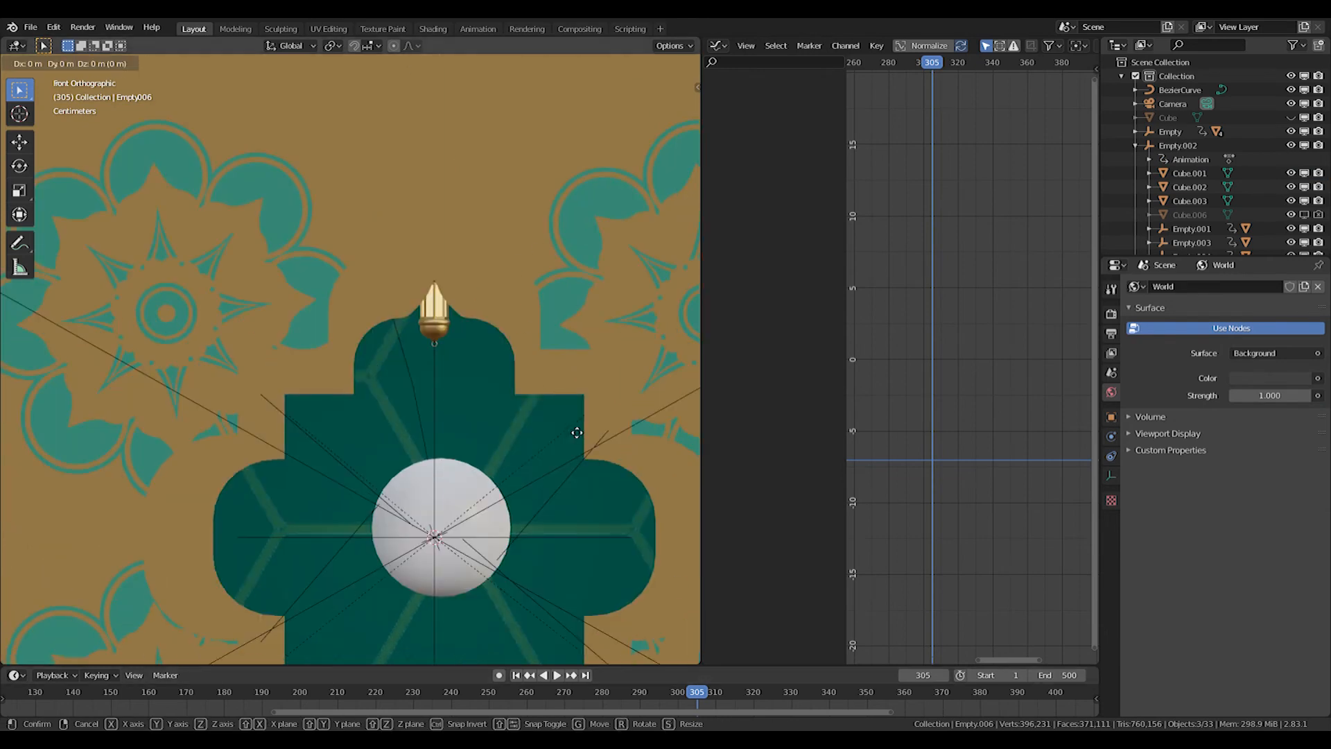
key(KP_0)
key(z)
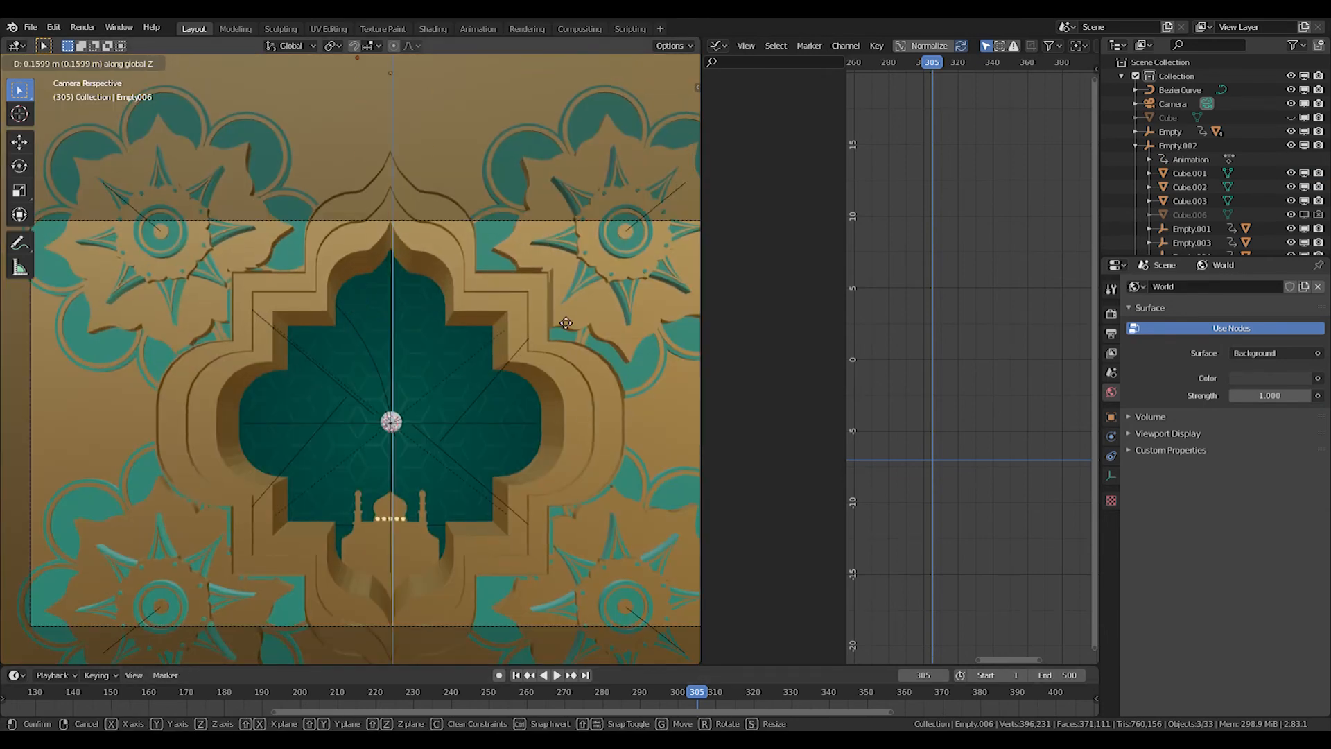
click(558, 281)
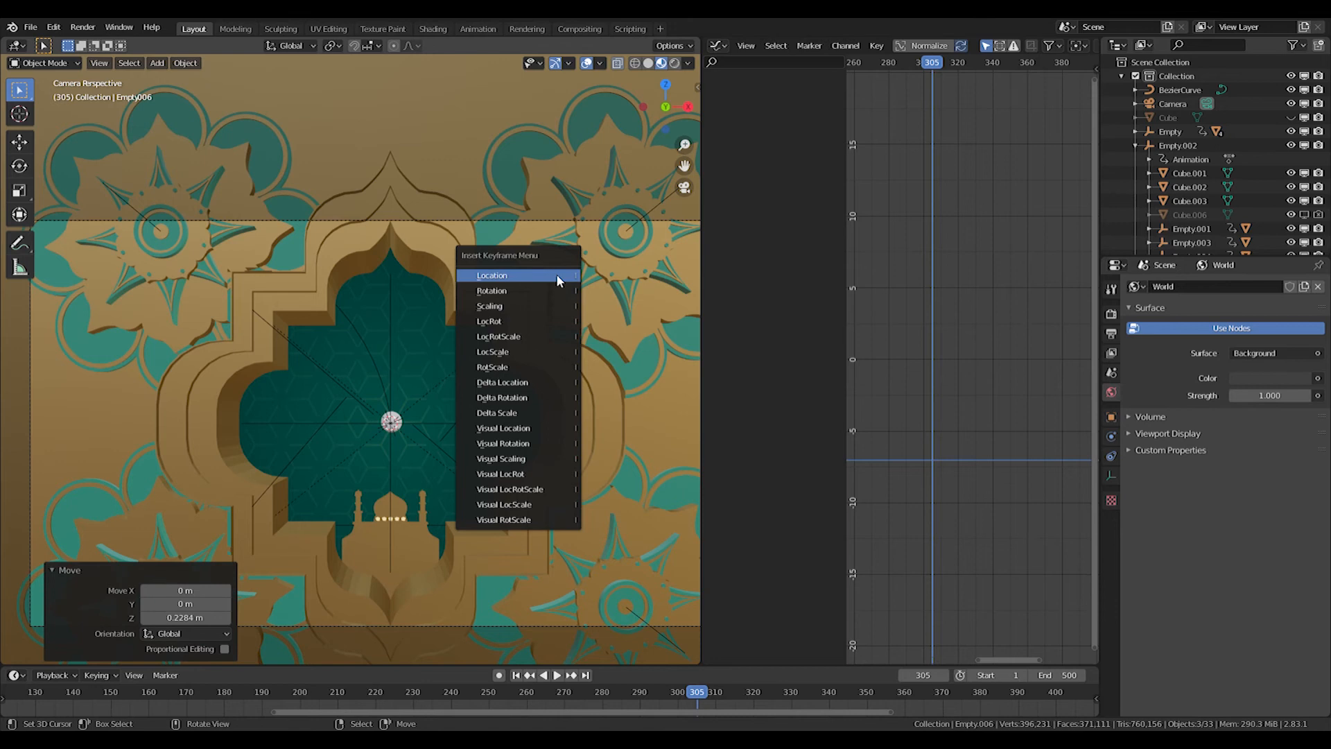
click(556, 273)
At frame 345, lower the three lantern empties about 0.27 m along Z into the opening and keyframe their location
drag(743, 691, 847, 700)
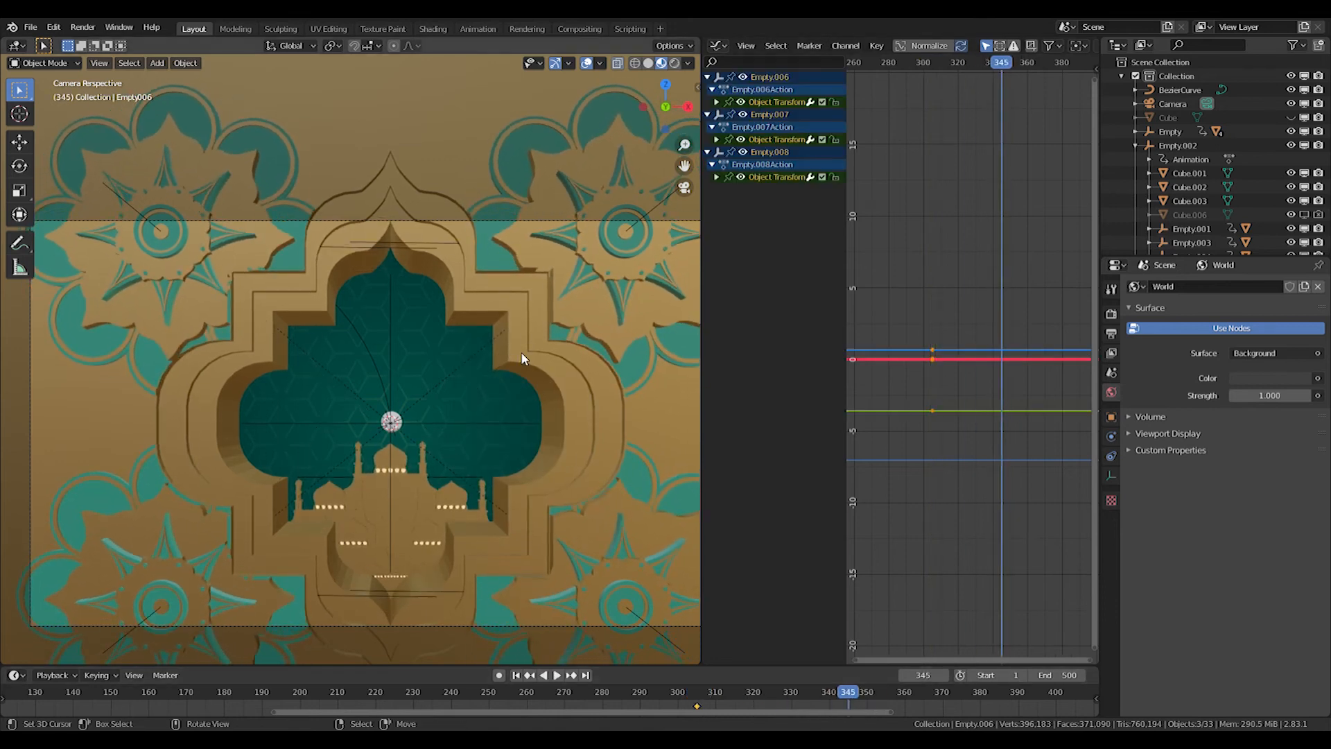
key(g)
key(z)
click(551, 521)
middle_drag(466, 300, 295, 301)
key(KP_1)
scroll(288, 301, up, 5)
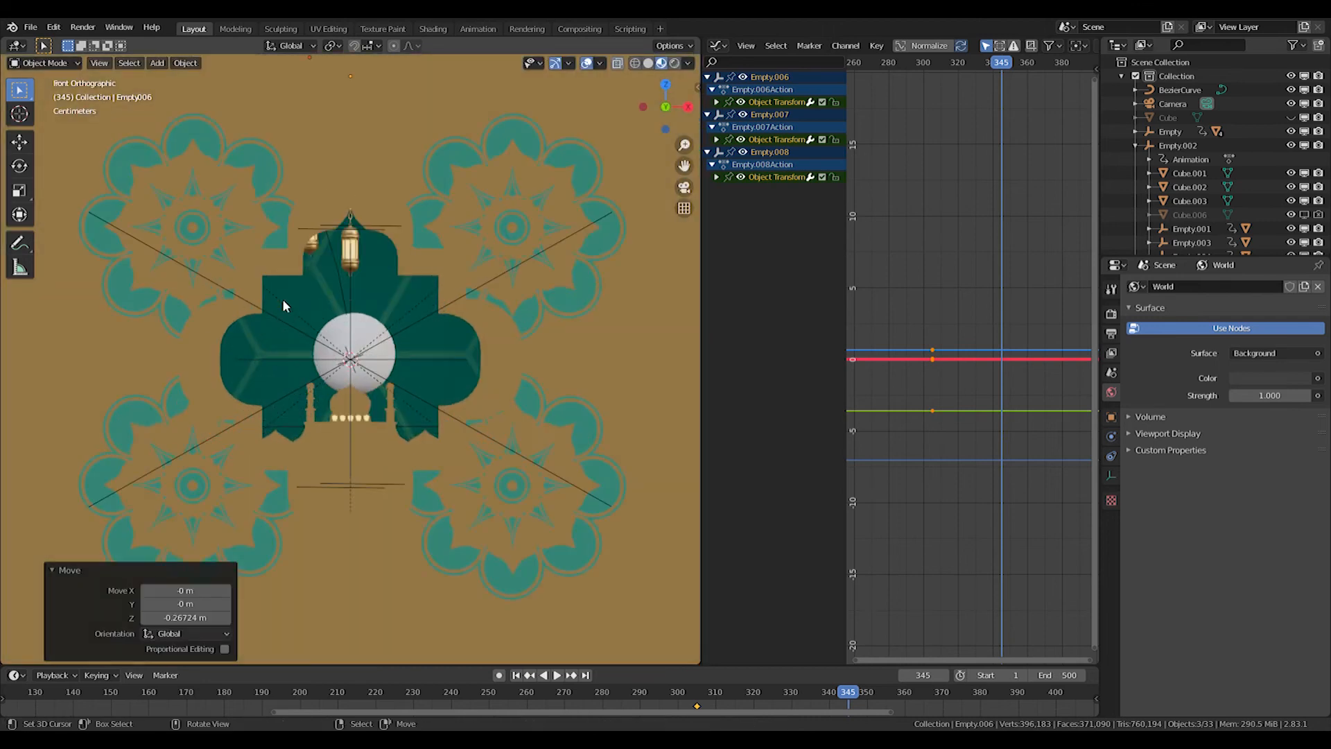
scroll(283, 305, up, 2)
key(KP_0)
scroll(348, 256, up, 3)
key(i)
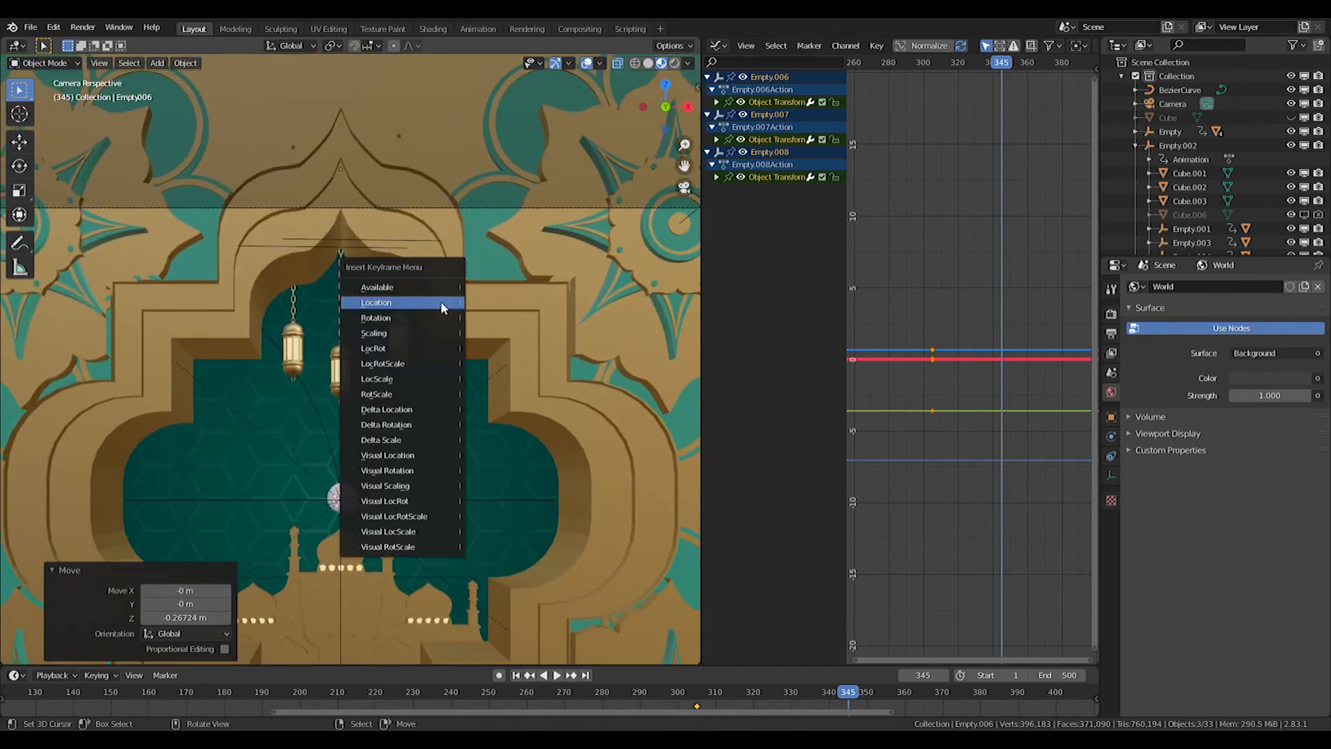
click(442, 303)
Lengthen the handles of the three empties' frame 345 keyframes by scaling them in the Graph Editor
key(Home)
scroll(1021, 295, down, 3)
middle_drag(929, 308, 959, 402)
scroll(926, 451, up, 4)
ctrl+middle_drag(985, 527, 979, 277)
middle_drag(979, 479, 981, 445)
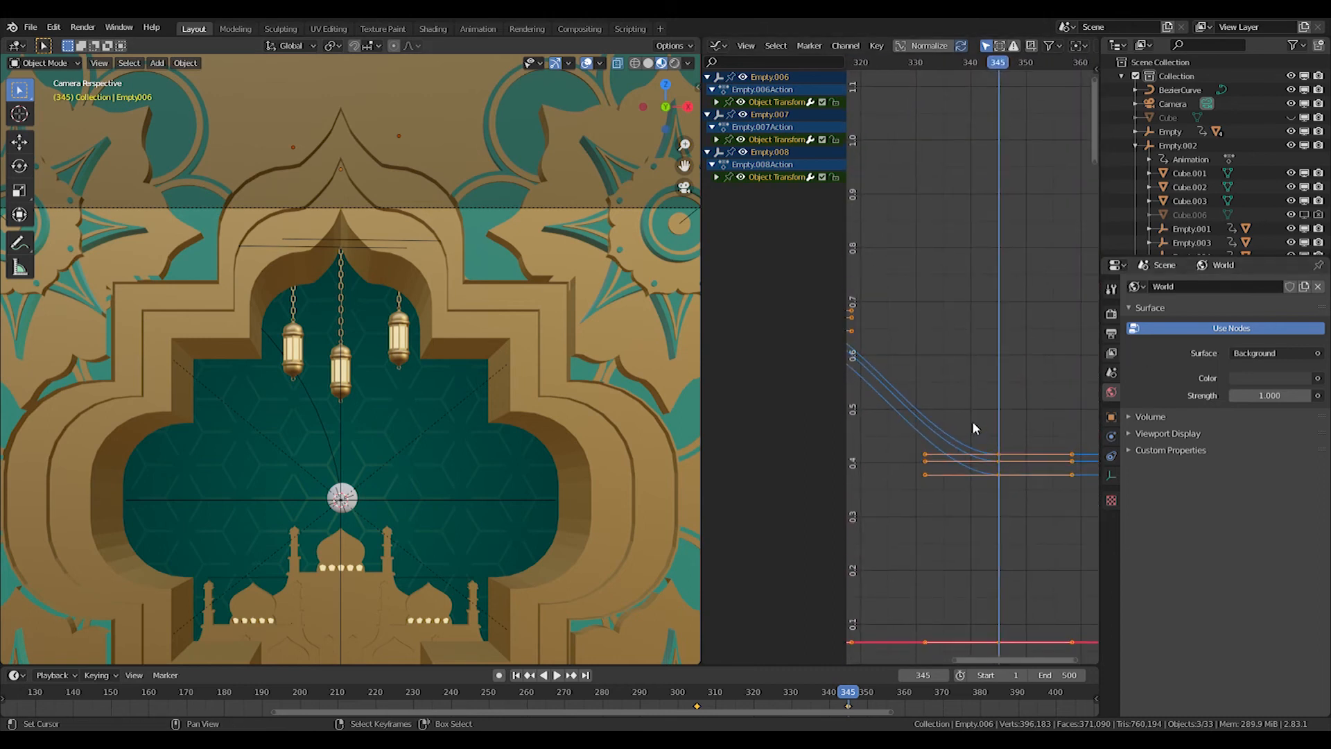
drag(970, 395, 1030, 509)
key(s)
key(x)
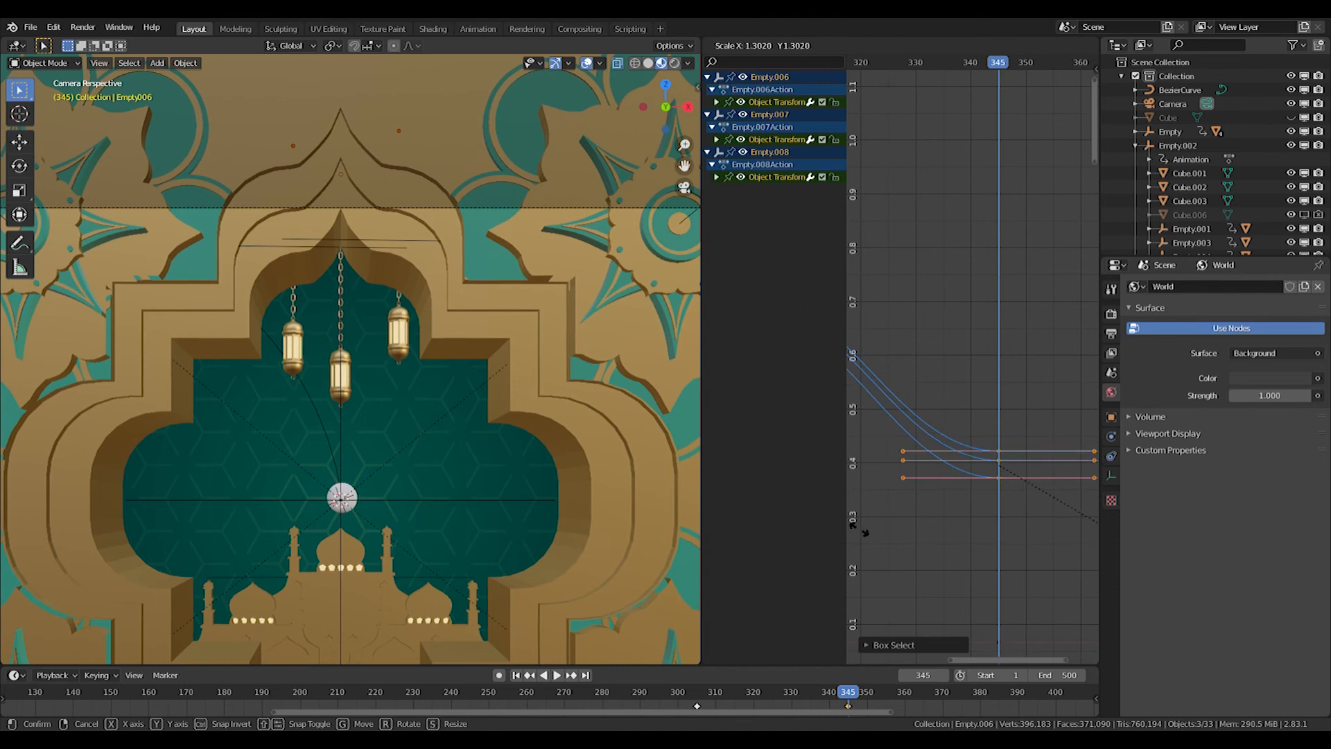
click(885, 473)
Lengthen the handles of the empties' frame 305 keyframes and play back the lanterns' descent
middle_drag(885, 472, 1012, 483)
drag(936, 379, 940, 381)
key(s)
key(x)
click(971, 404)
click(688, 693)
key(space)
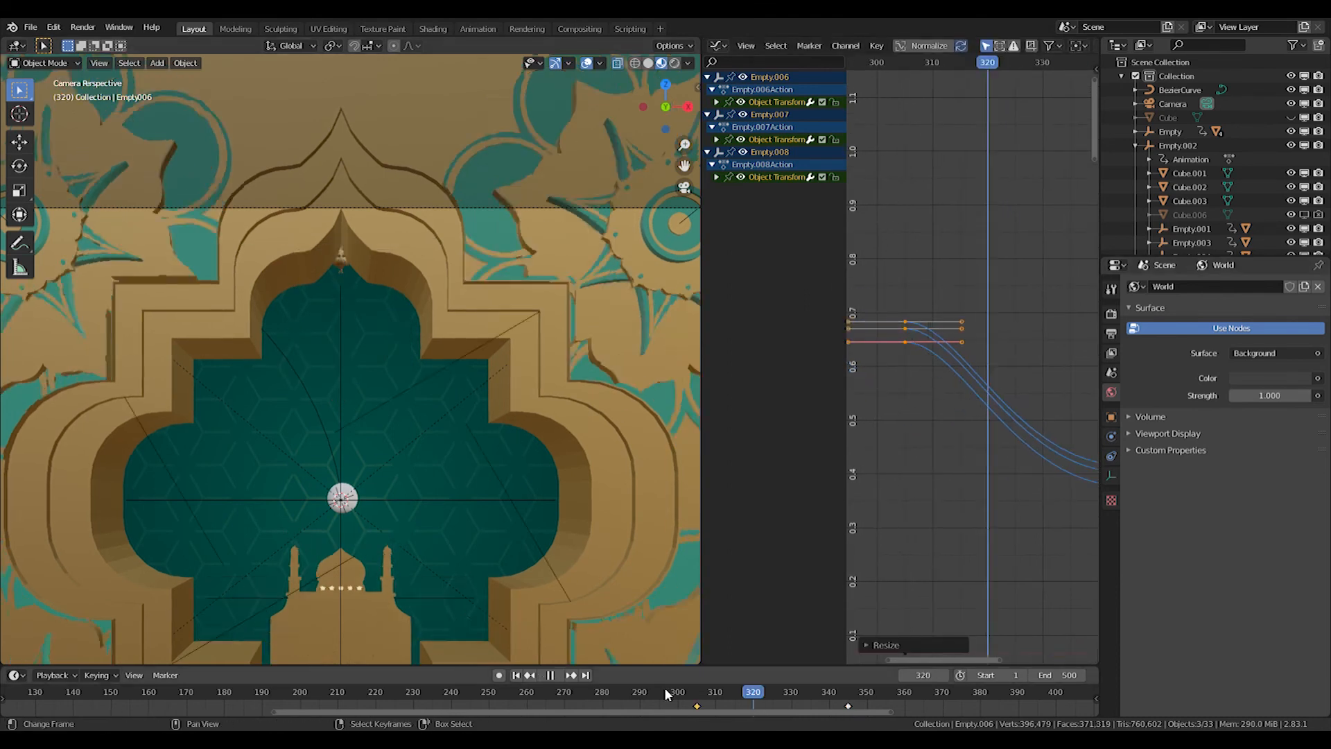
key(space)
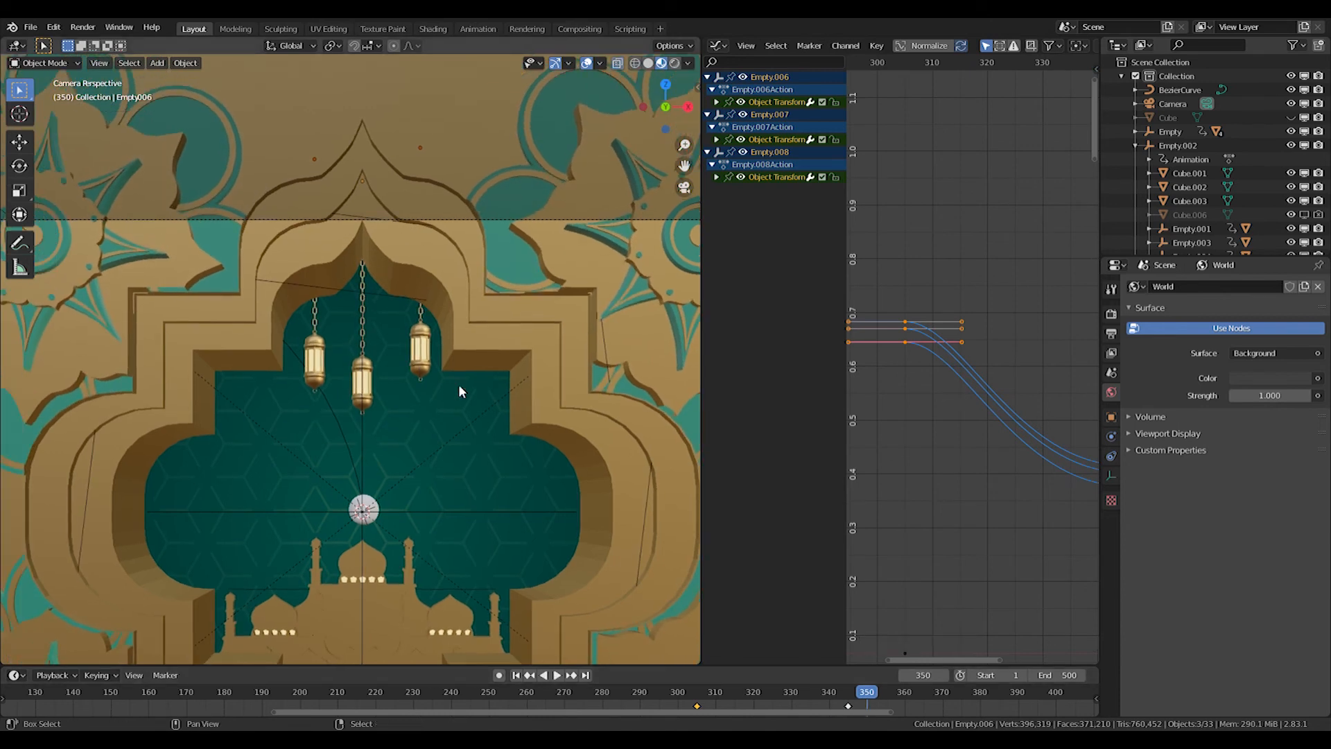
Select the middle lantern's body in the front view
scroll(490, 377, down, 3)
middle_drag(909, 393, 883, 387)
middle_drag(359, 282, 334, 227)
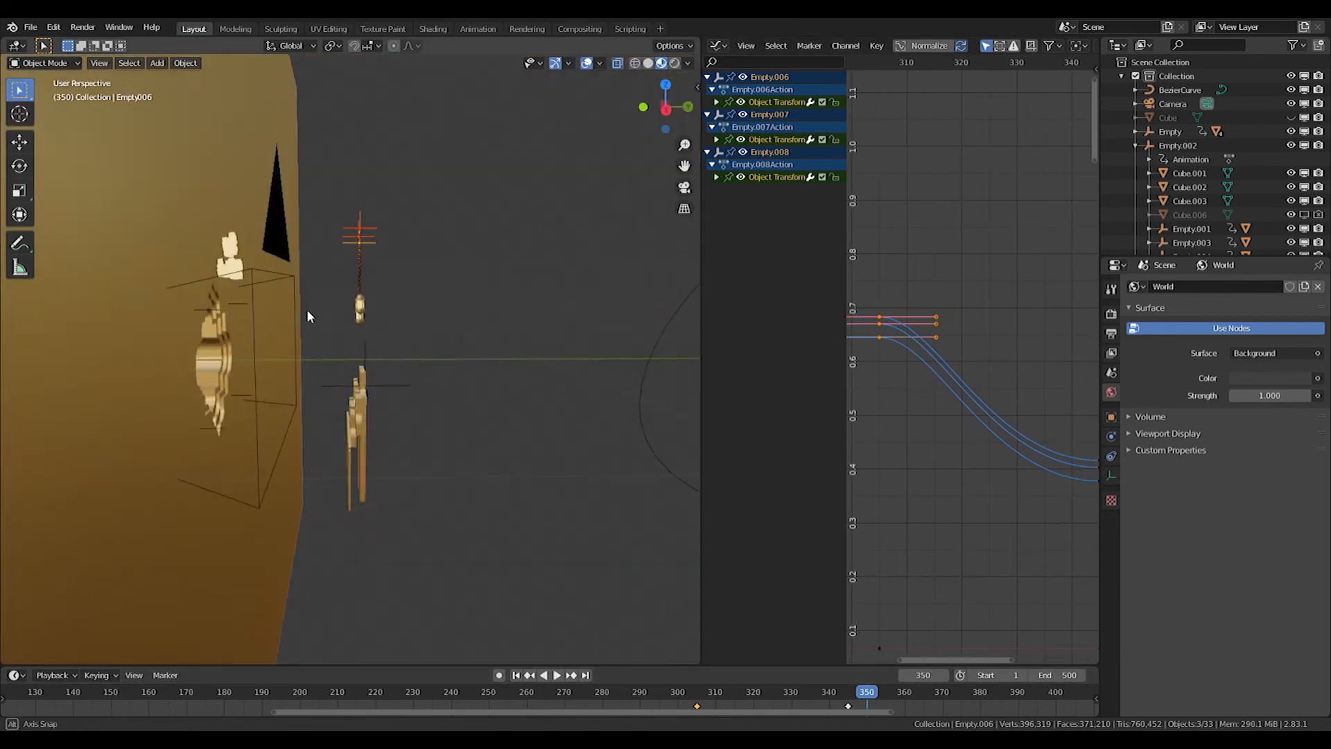
click(337, 226)
key(KP_1)
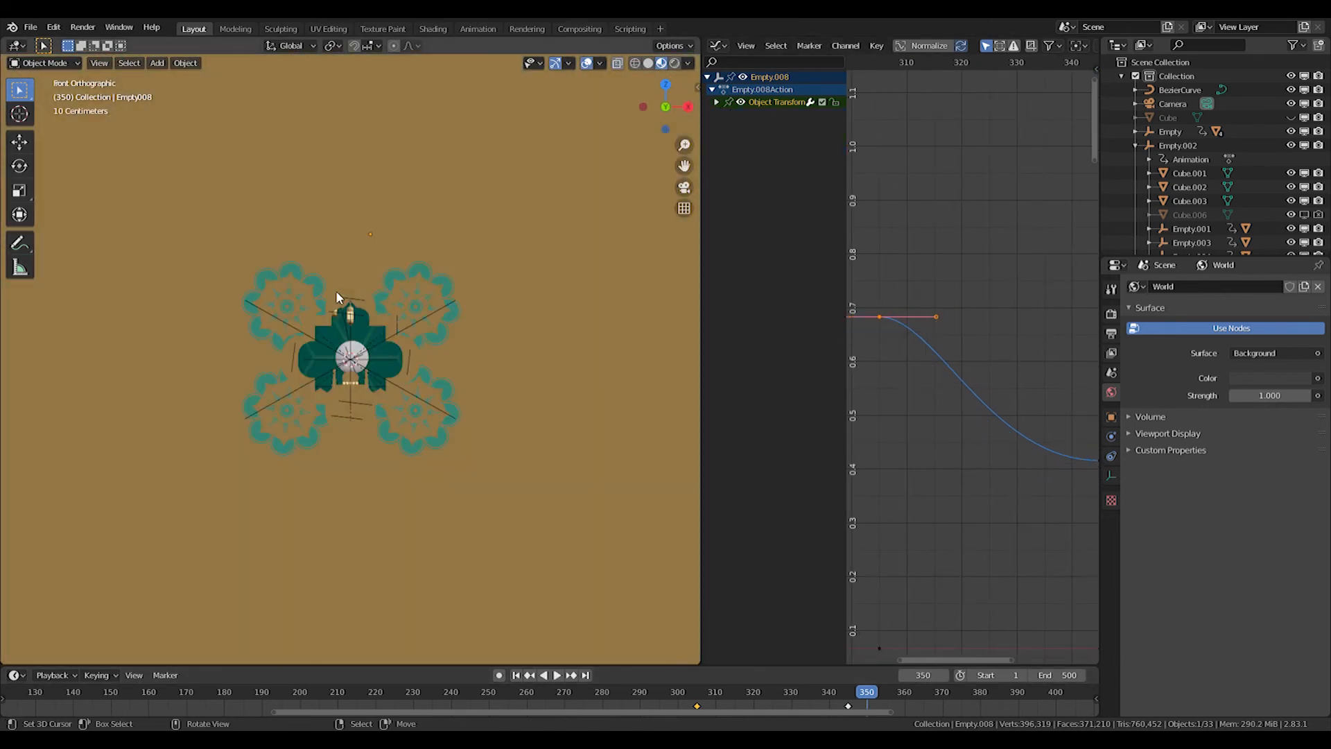
scroll(370, 355, up, 6)
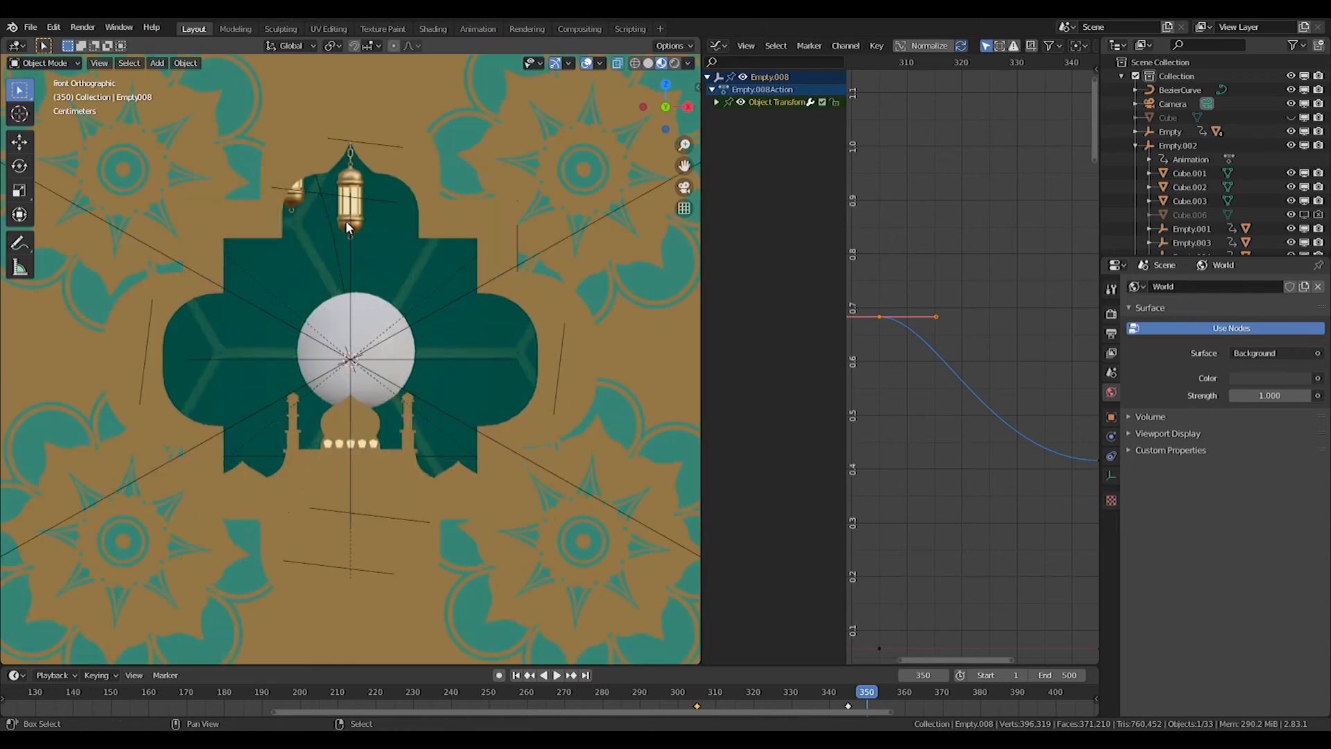
click(352, 292)
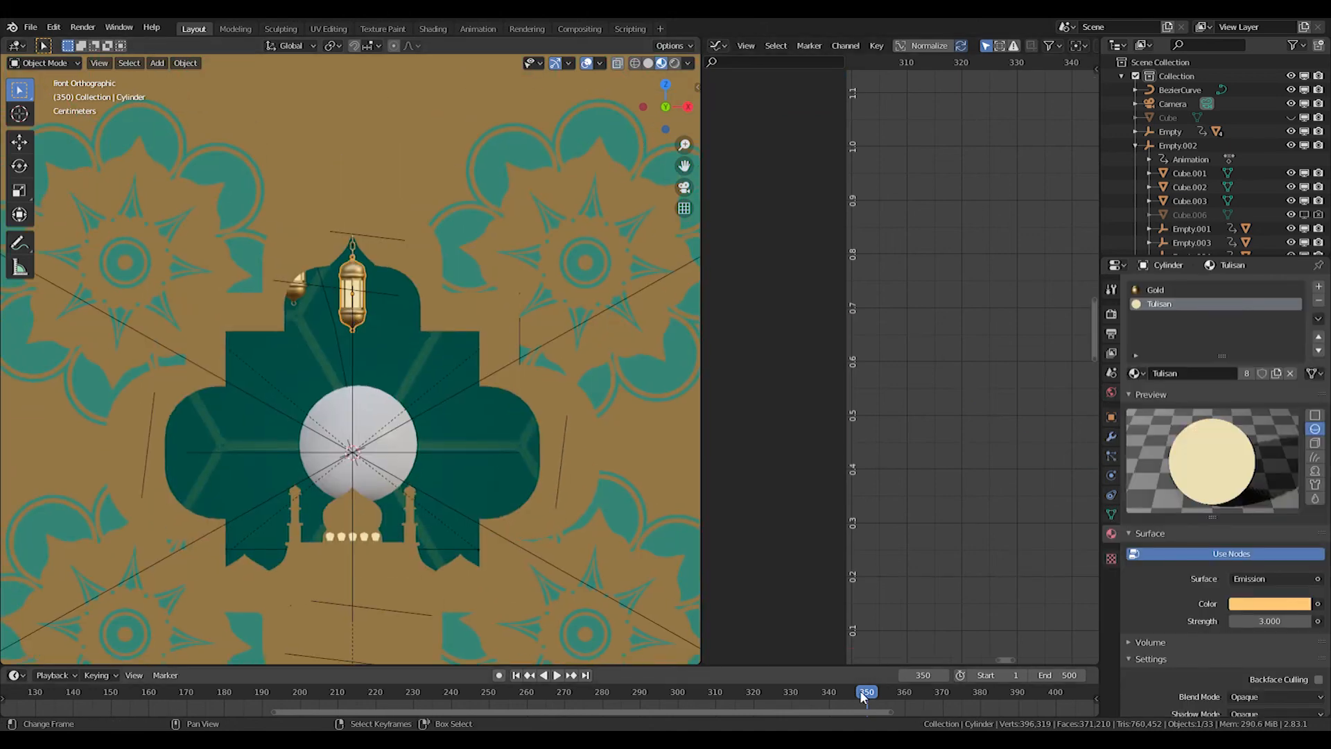
Switch the viewport to wireframe and select the middle lantern's empty in a side-on perspective view
drag(860, 692, 810, 692)
scroll(407, 297, down, 5)
key(z)
click(305, 294)
mouse_move(379, 173)
middle_down()
mouse_move(358, 225)
mouse_move(374, 236)
middle_up()
scroll(375, 236, down, 3)
click(360, 300)
click(359, 259)
Insert a transform keyframe on the middle lantern's body at frame 305
click(701, 699)
key(space)
drag(703, 703, 699, 703)
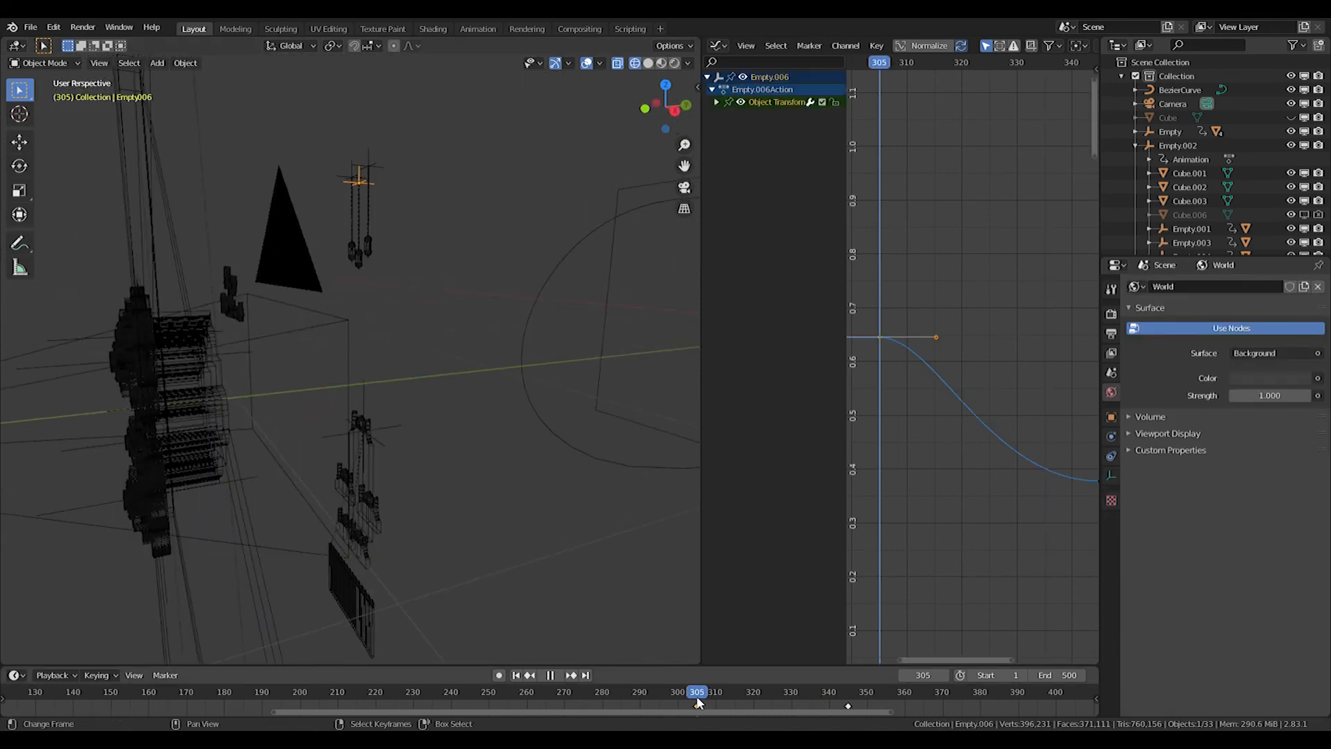
click(362, 265)
key(i)
click(336, 294)
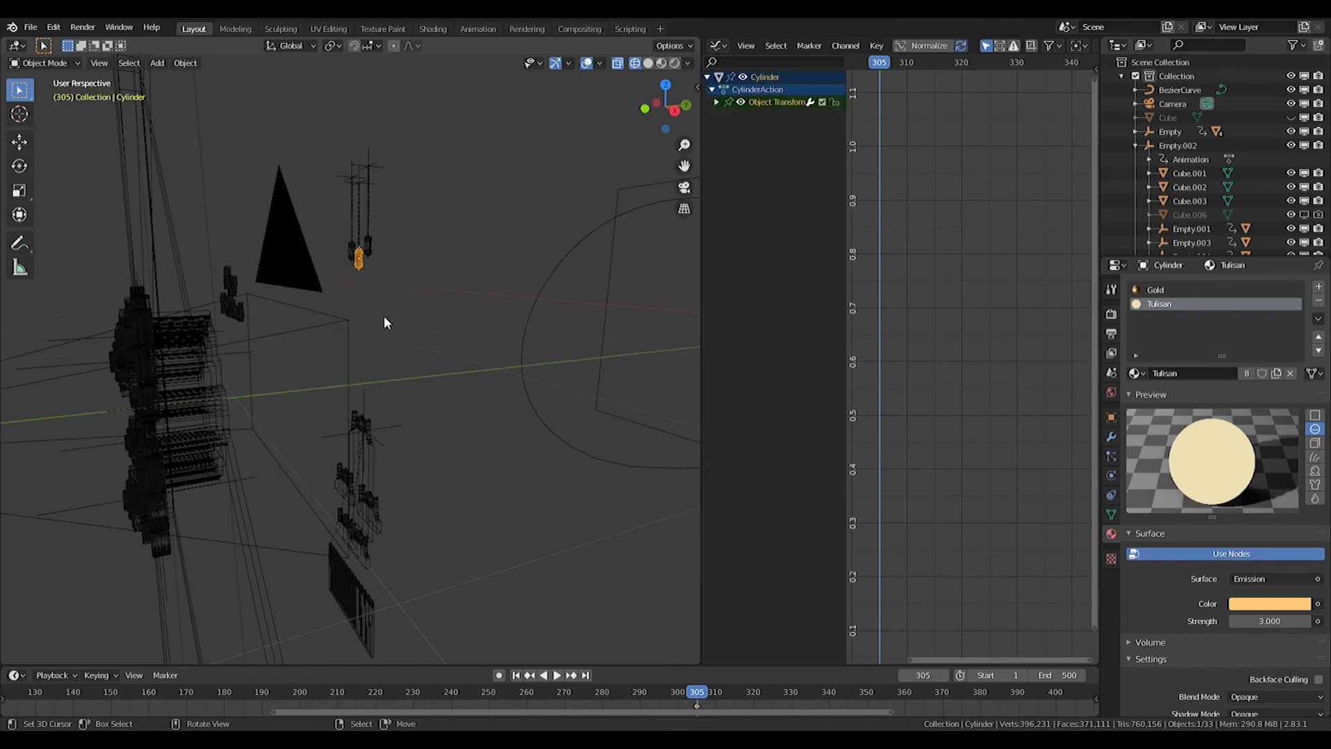
Insert a transform keyframe on the middle lantern's body at frame 345
right_click(353, 178)
right_click(358, 178)
click(853, 703)
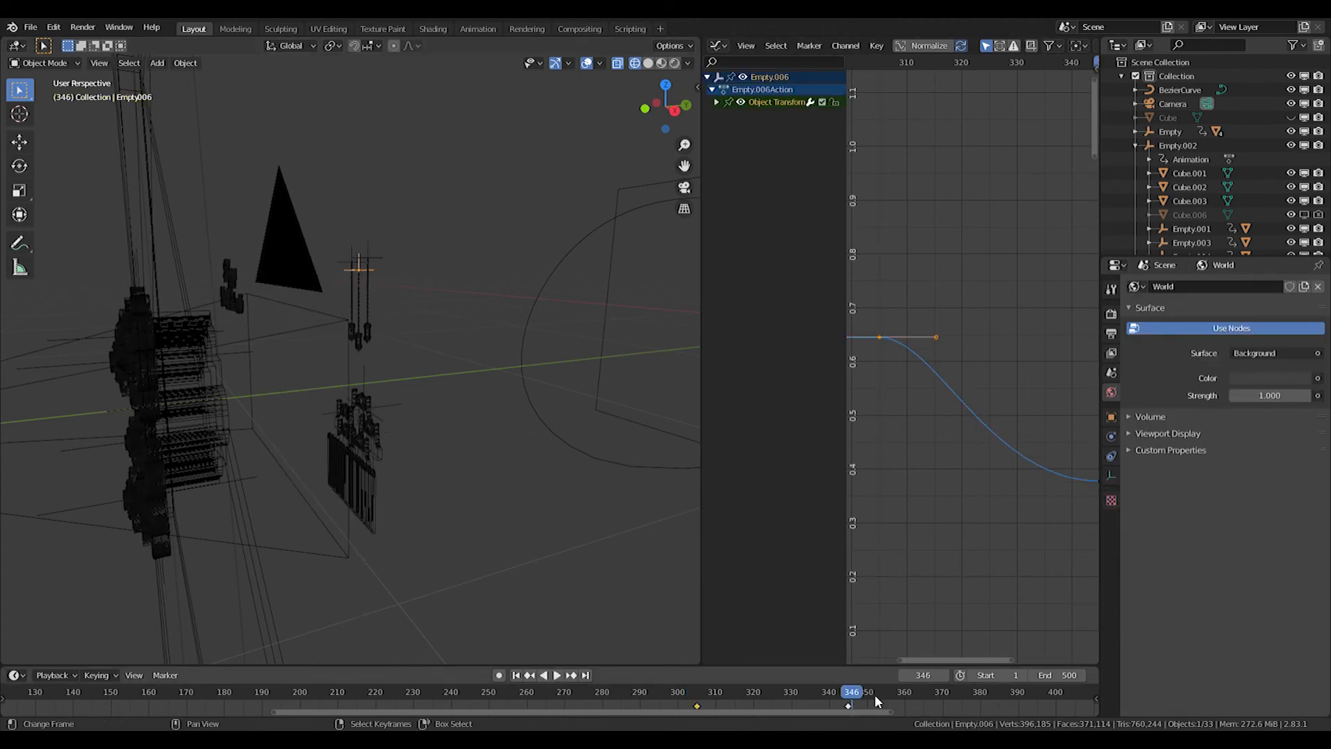
right_click(359, 343)
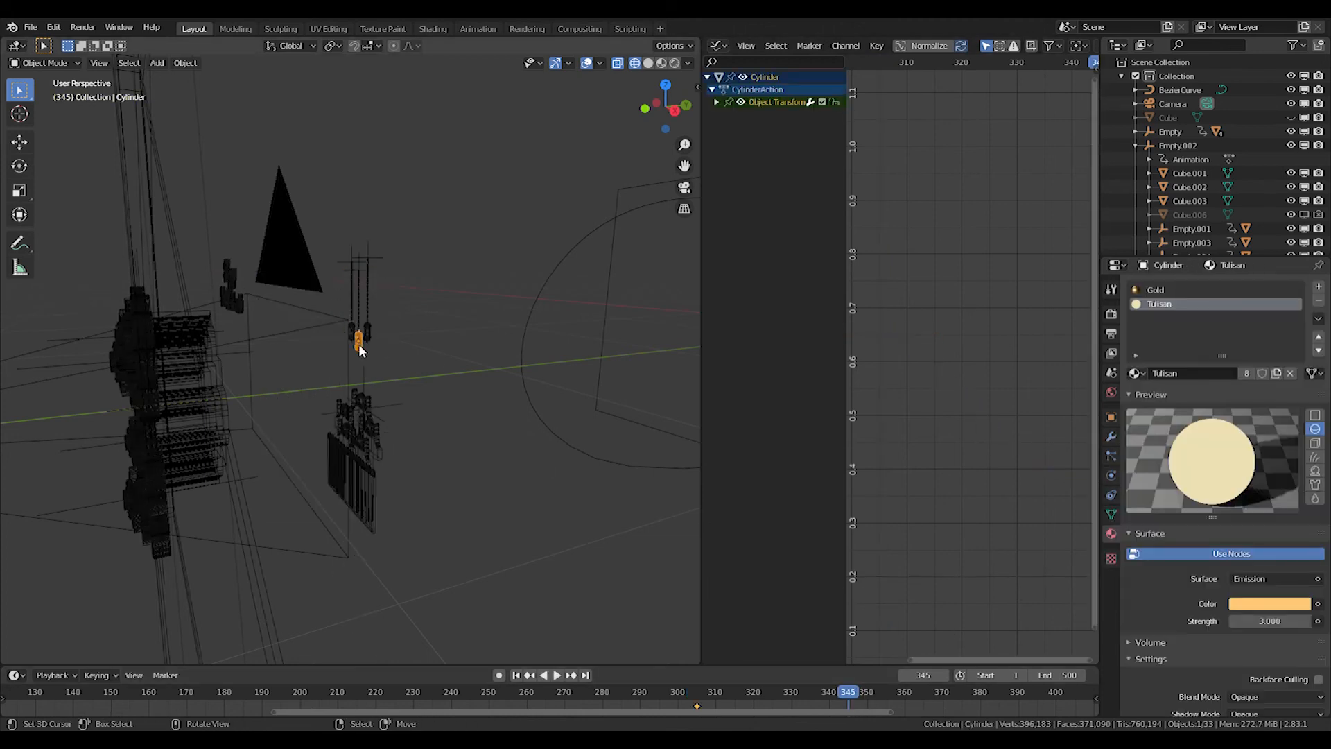
key(i)
click(358, 344)
Keyframe the two side lanterns' bodies at frames 345 and 305
right_click(366, 337)
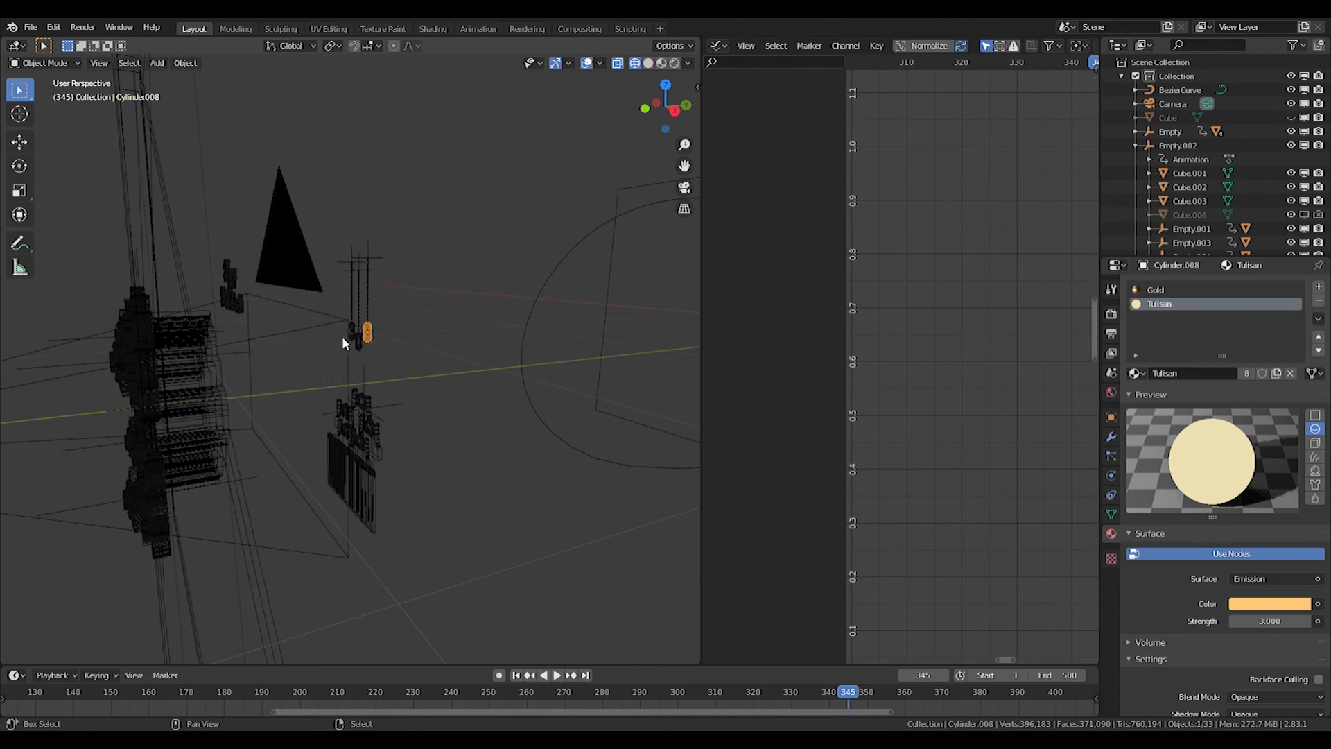
key(i)
click(346, 339)
drag(721, 696, 697, 695)
key(i)
click(379, 253)
Play back the lantern animation through the camera in material preview shading and return to frame 305
key(KP_0)
key(z)
click(586, 499)
key(space)
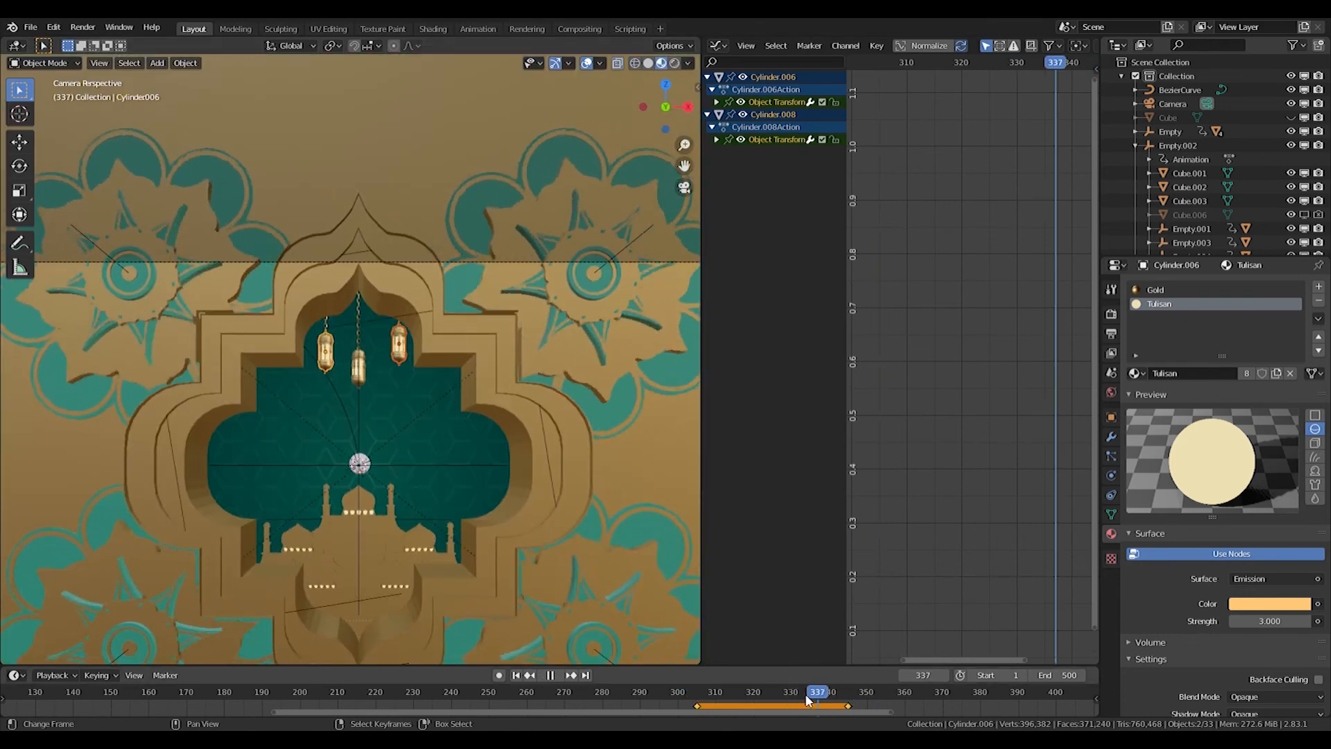
drag(850, 705, 697, 707)
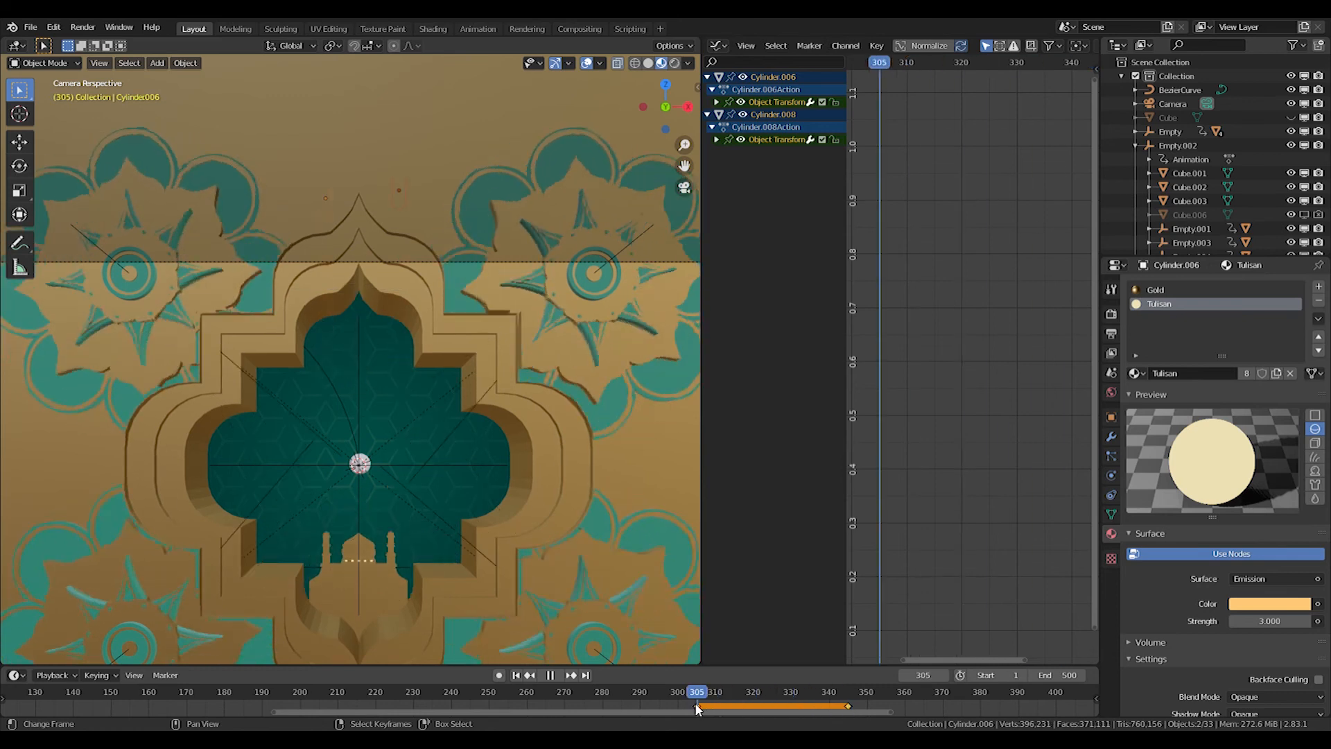
key(space)
Show the scene in wireframe shading and select only the right lantern's body at frame 305
key(z)
click(409, 387)
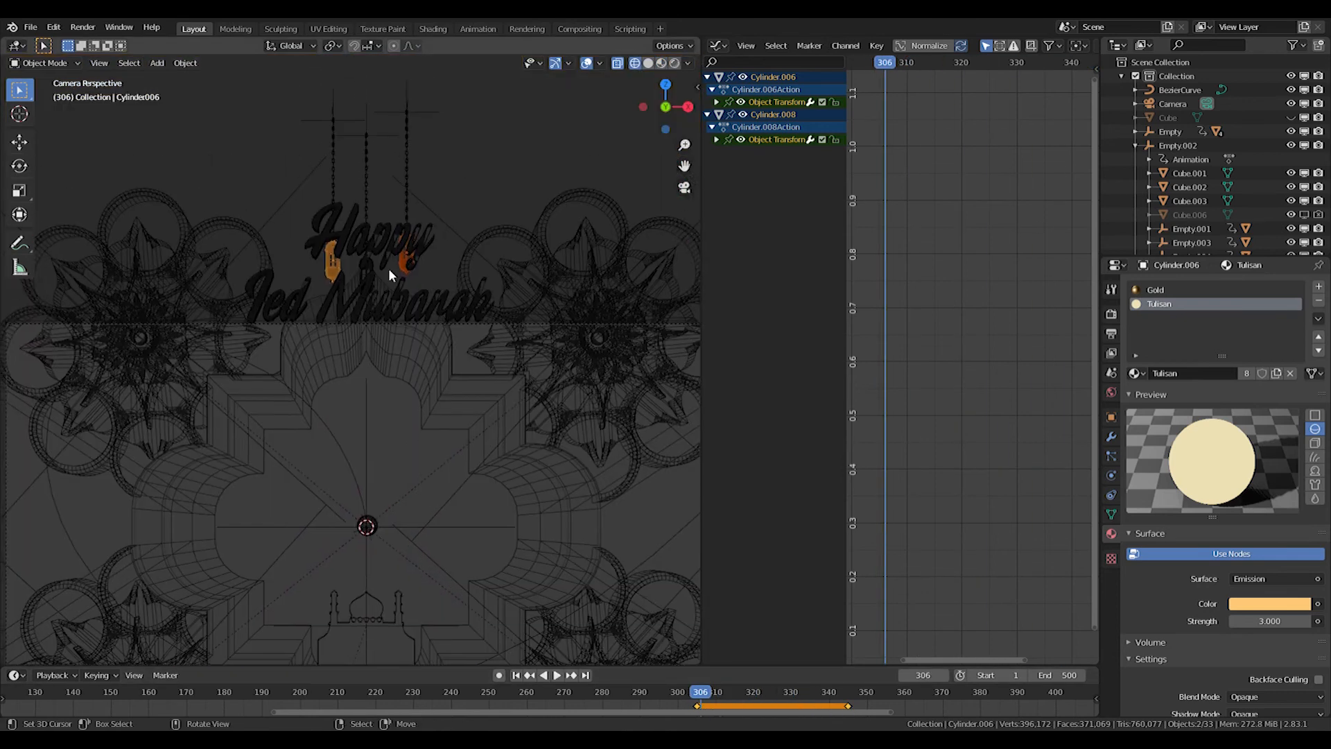
key(Left)
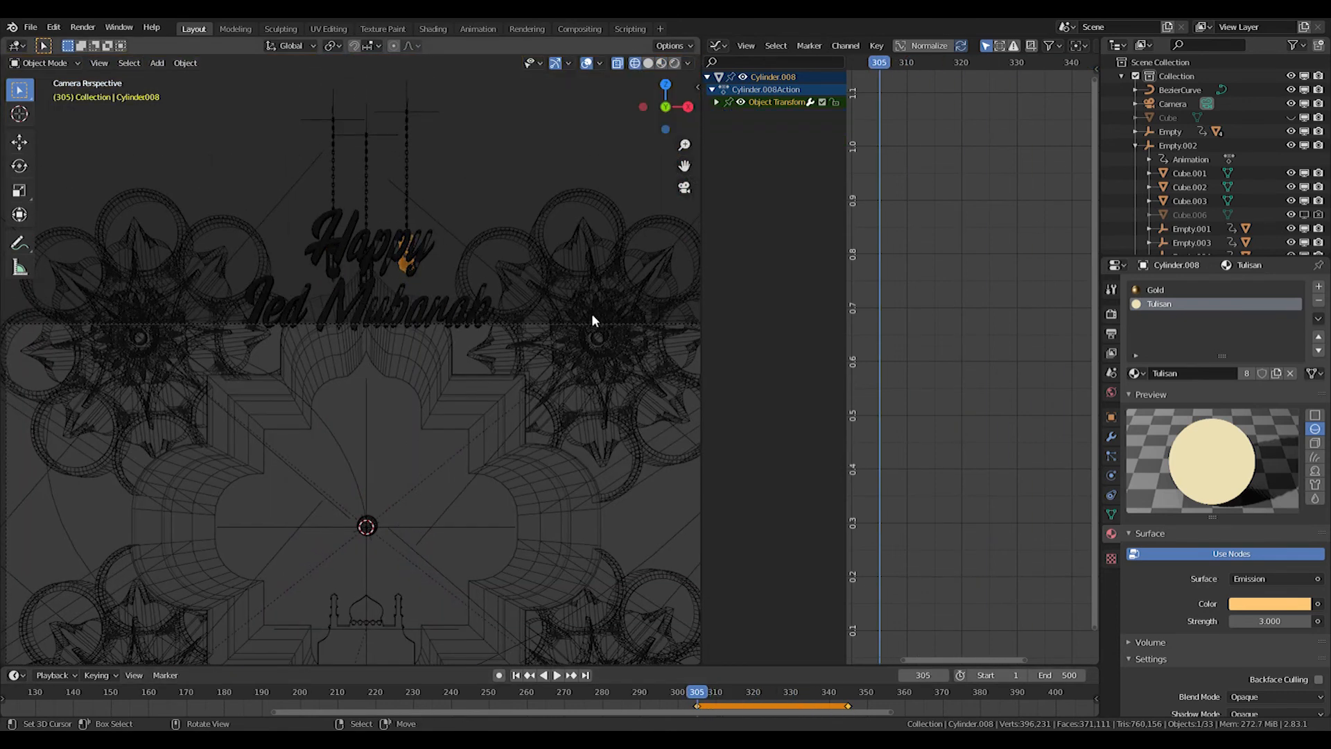
key(r)
click(534, 303)
shift+middle_drag(447, 246, 410, 410)
scroll(410, 410, up, 3)
shift+middle_drag(375, 502, 439, 393)
scroll(406, 380, up, 3)
key(r)
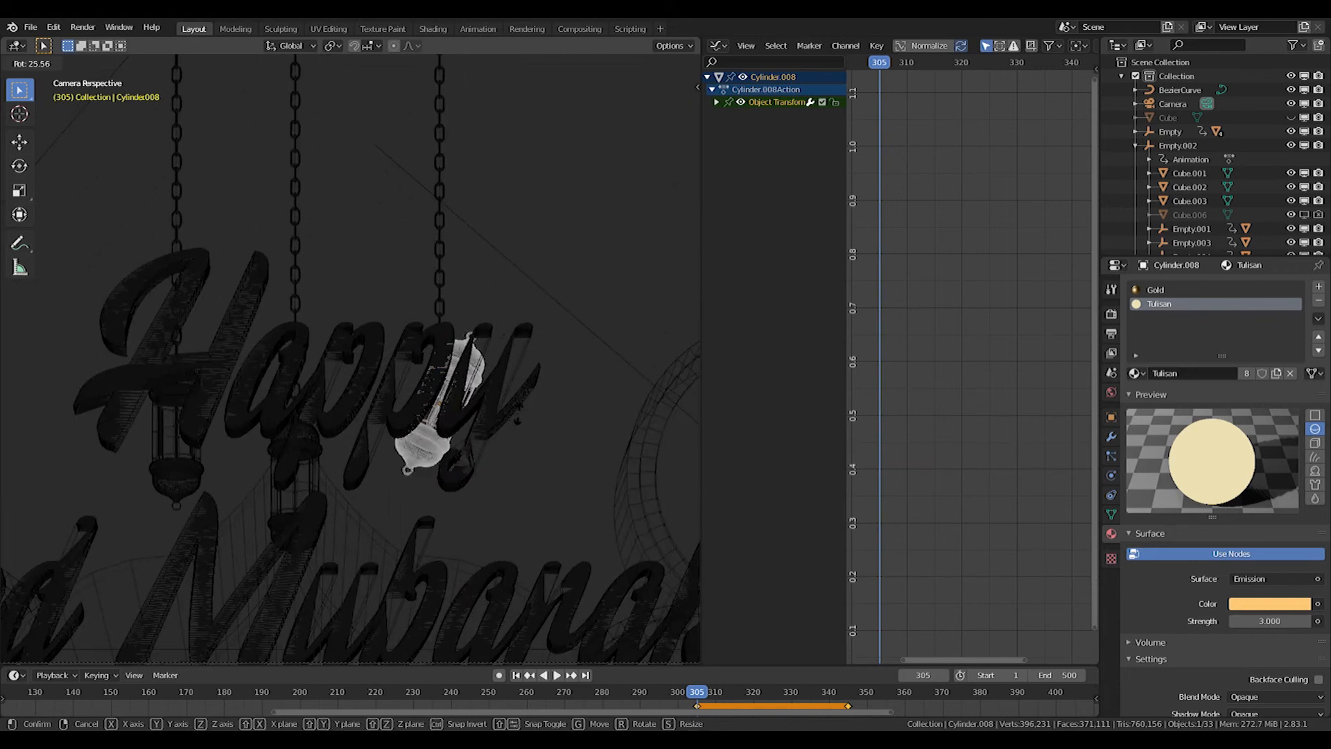
click(489, 448)
mouse_move(489, 447)
shift+middle_down()
mouse_move(484, 376)
mouse_move(470, 440)
shift+middle_up()
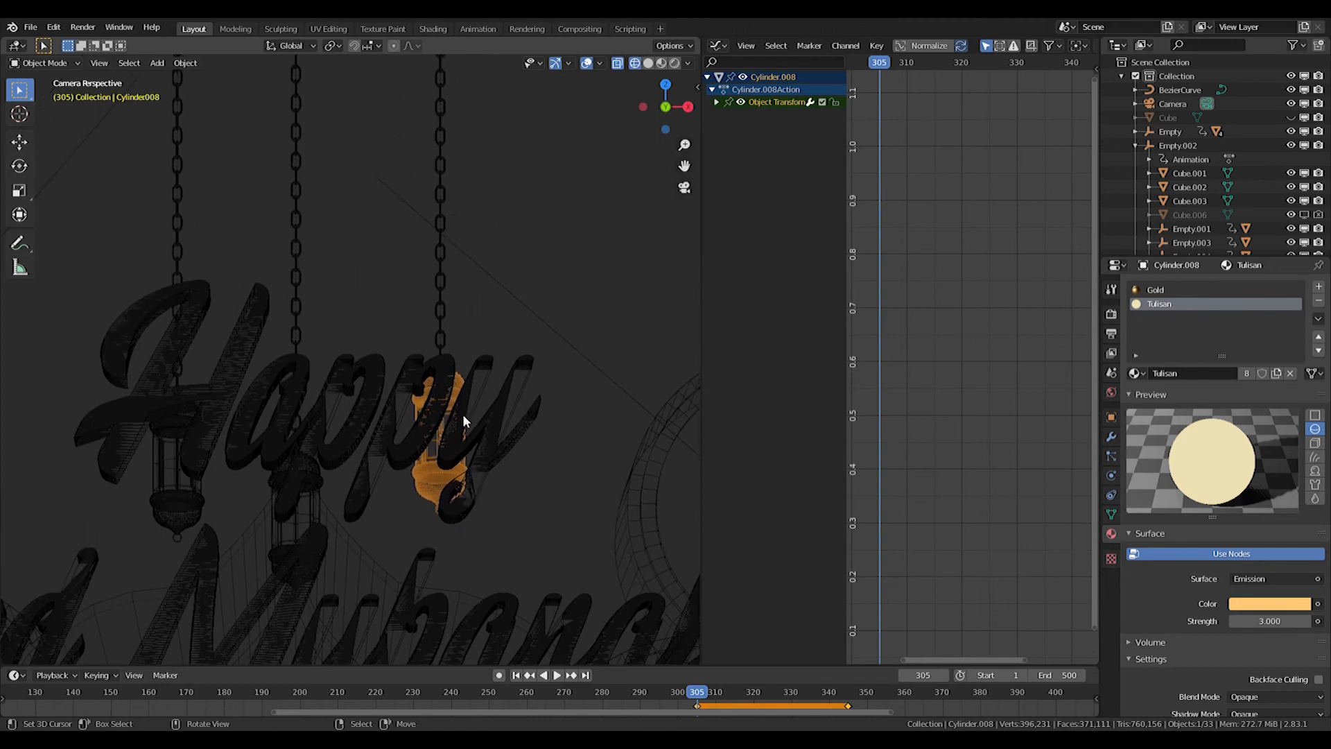
Apply the Mirror modifier on the right lantern's body
mouse_move(463, 414)
middle_down()
mouse_move(458, 388)
mouse_move(394, 346)
mouse_move(307, 335)
mouse_move(367, 431)
mouse_move(555, 402)
mouse_move(509, 286)
mouse_move(478, 419)
middle_up()
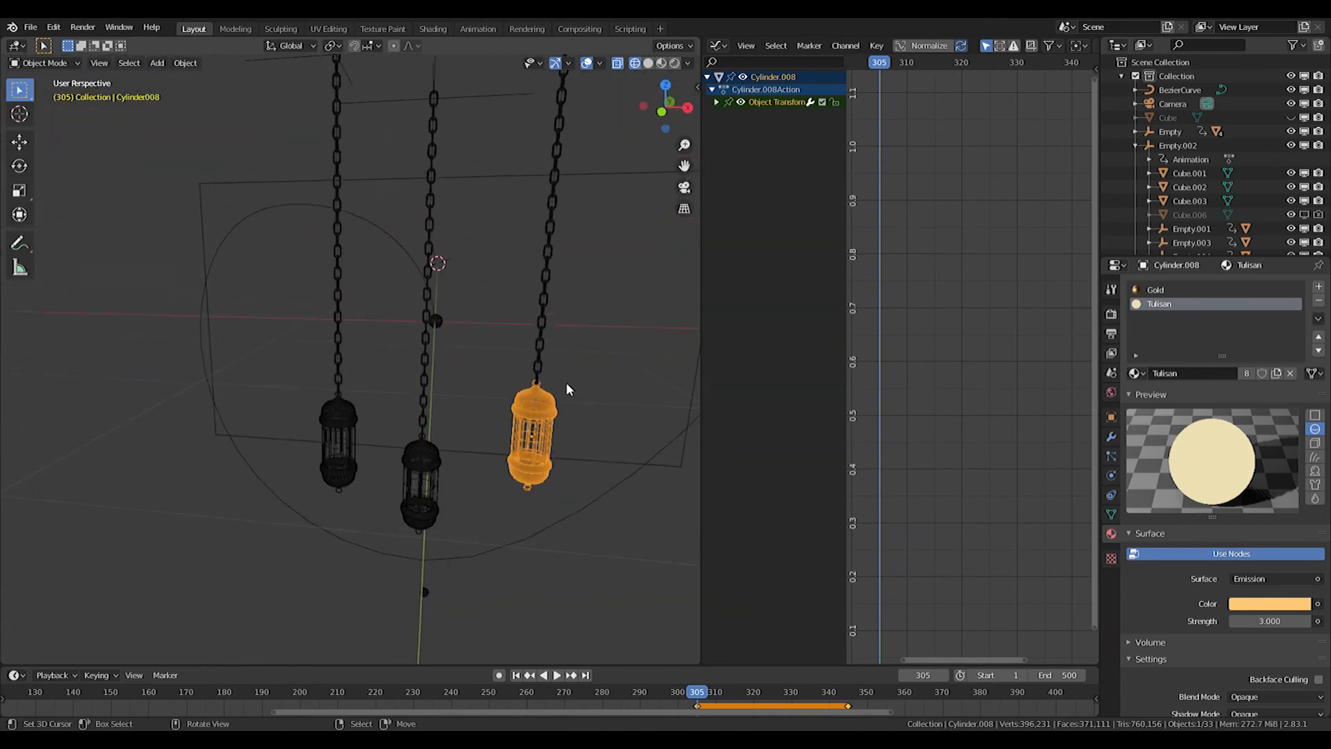
key(KP_1)
shift+middle_drag(512, 425, 394, 489)
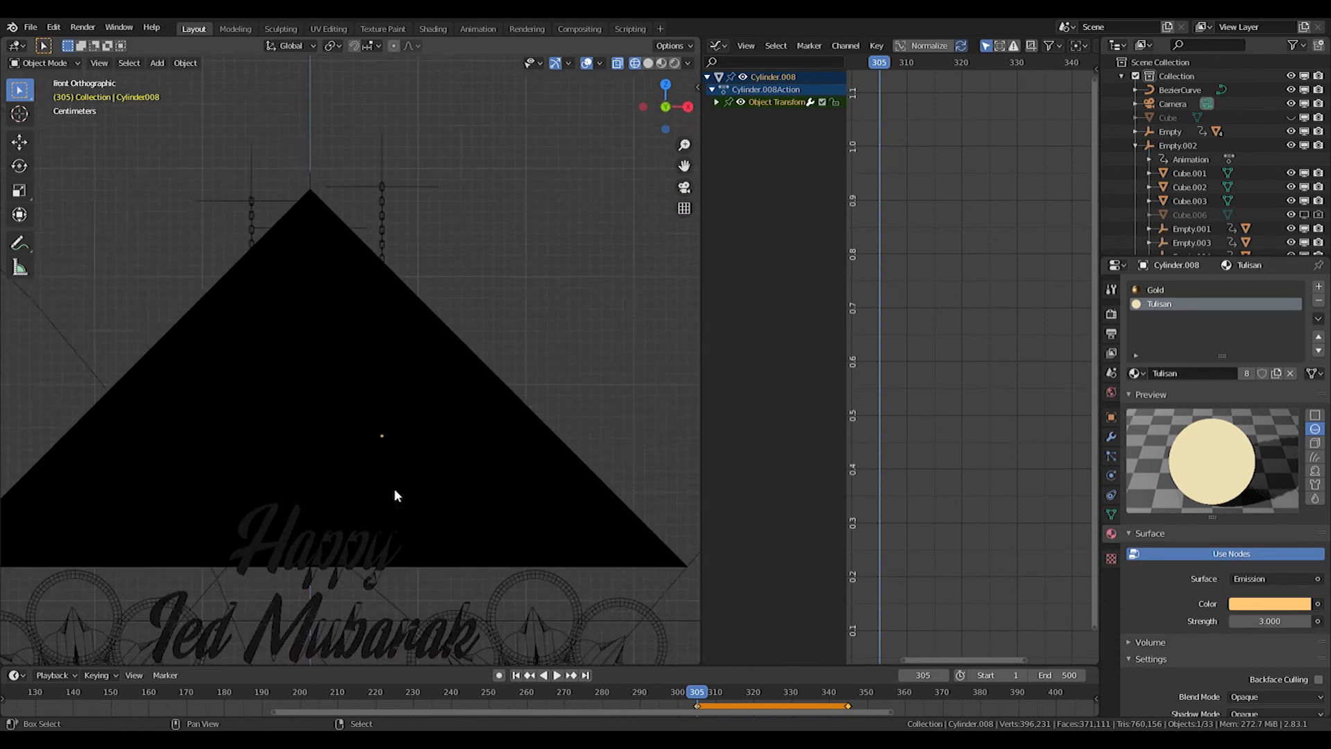
scroll(395, 488, up, 8)
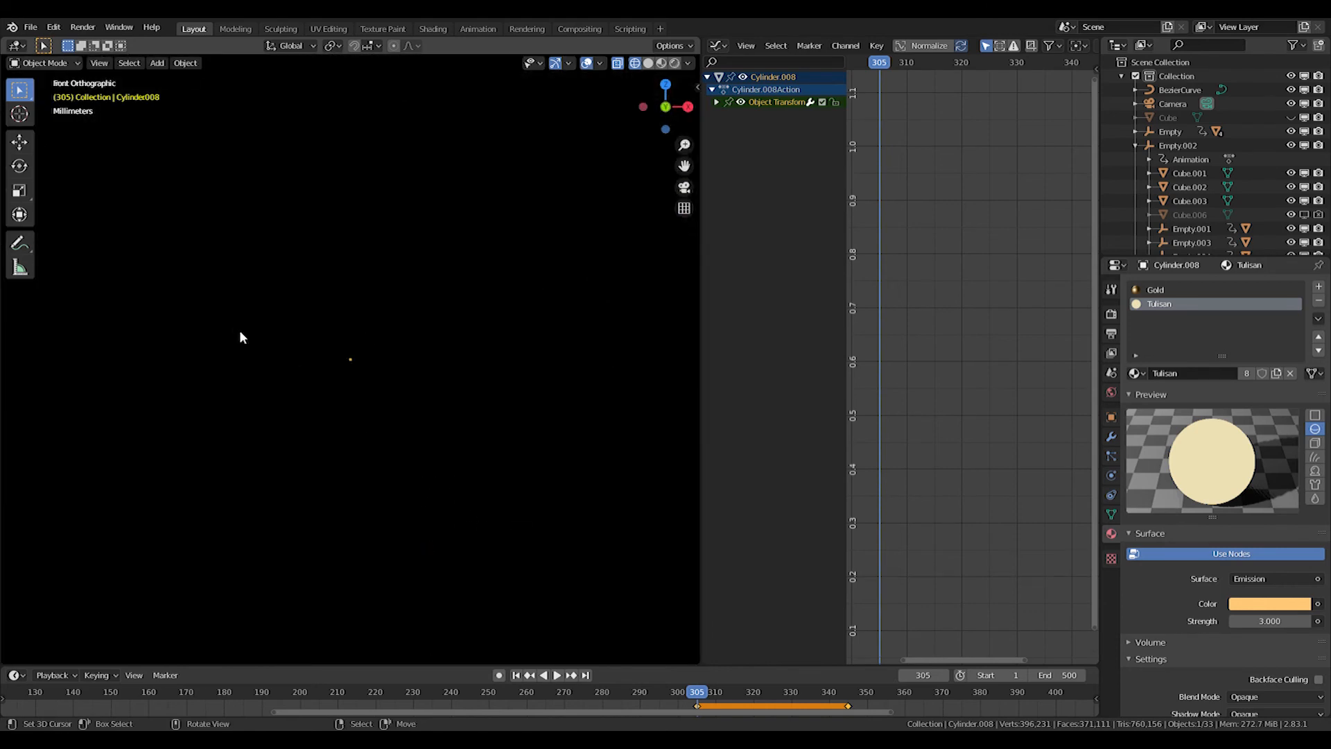
middle_drag(240, 330, 377, 329)
scroll(376, 330, down, 5)
key(Tab)
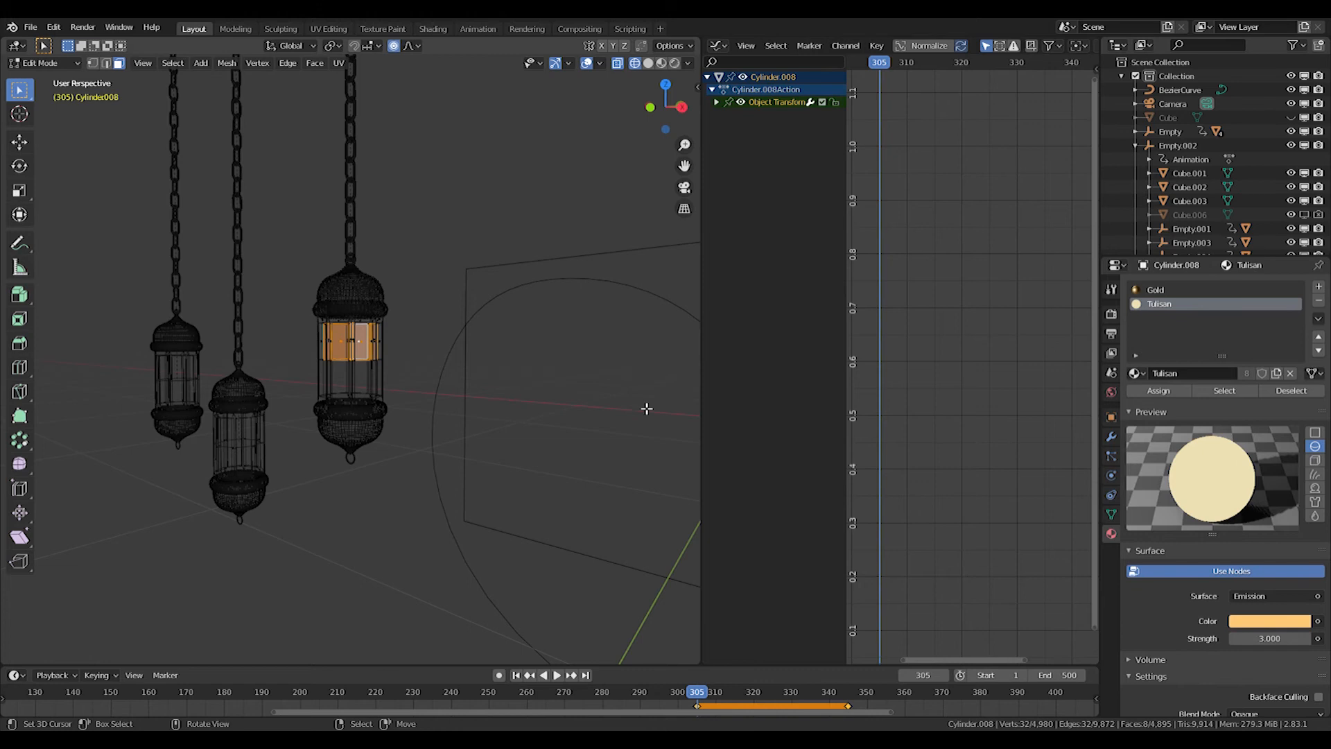
key(Tab)
click(1112, 437)
click(1179, 286)
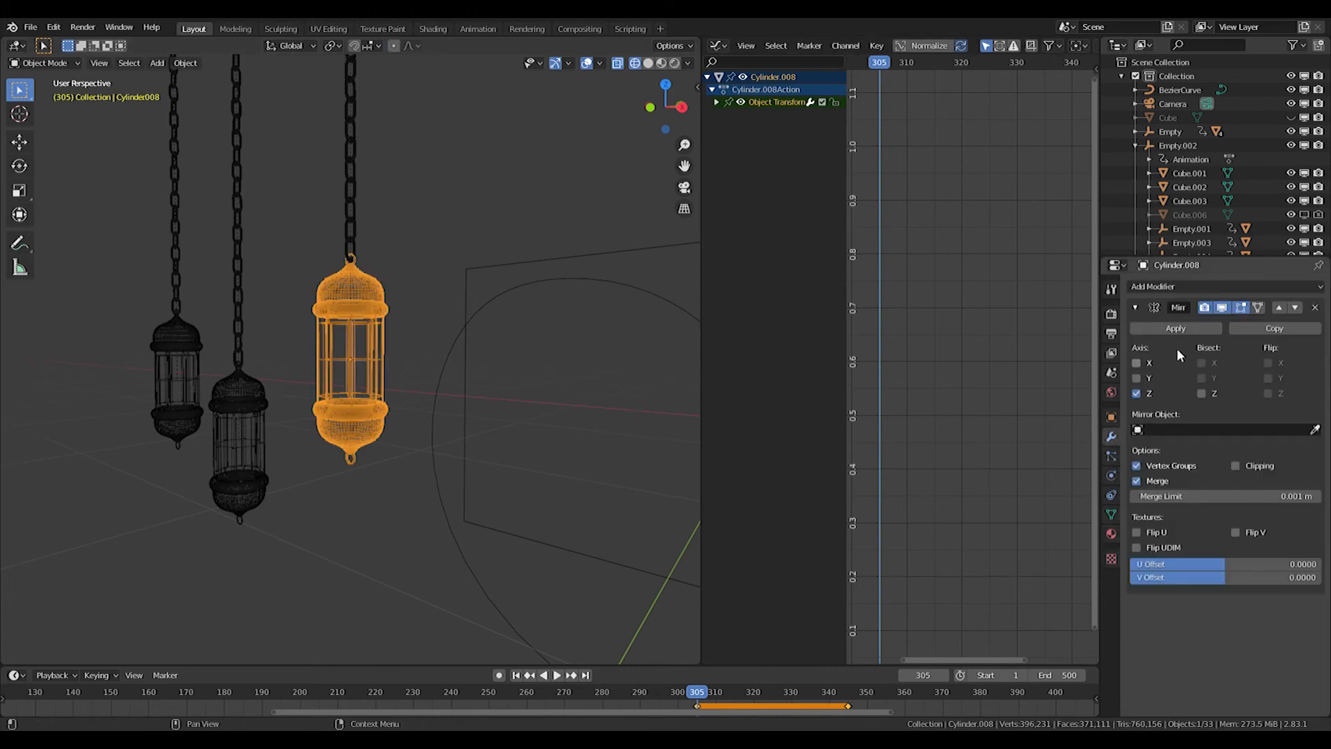
Move the right lantern's whole mesh down about 0.034 m along Z, and raise the object about 0.034 m back to its chain
key(Tab)
key(a)
key(g)
key(z)
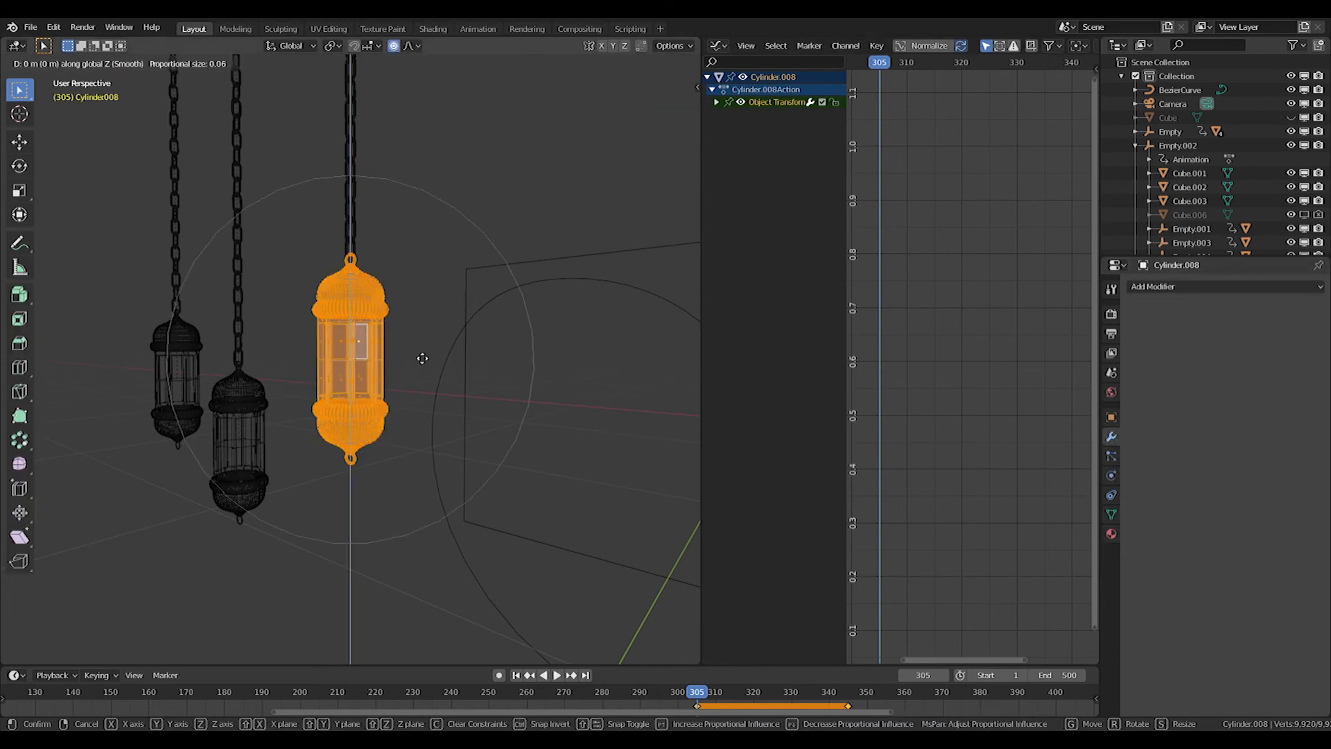
click(428, 458)
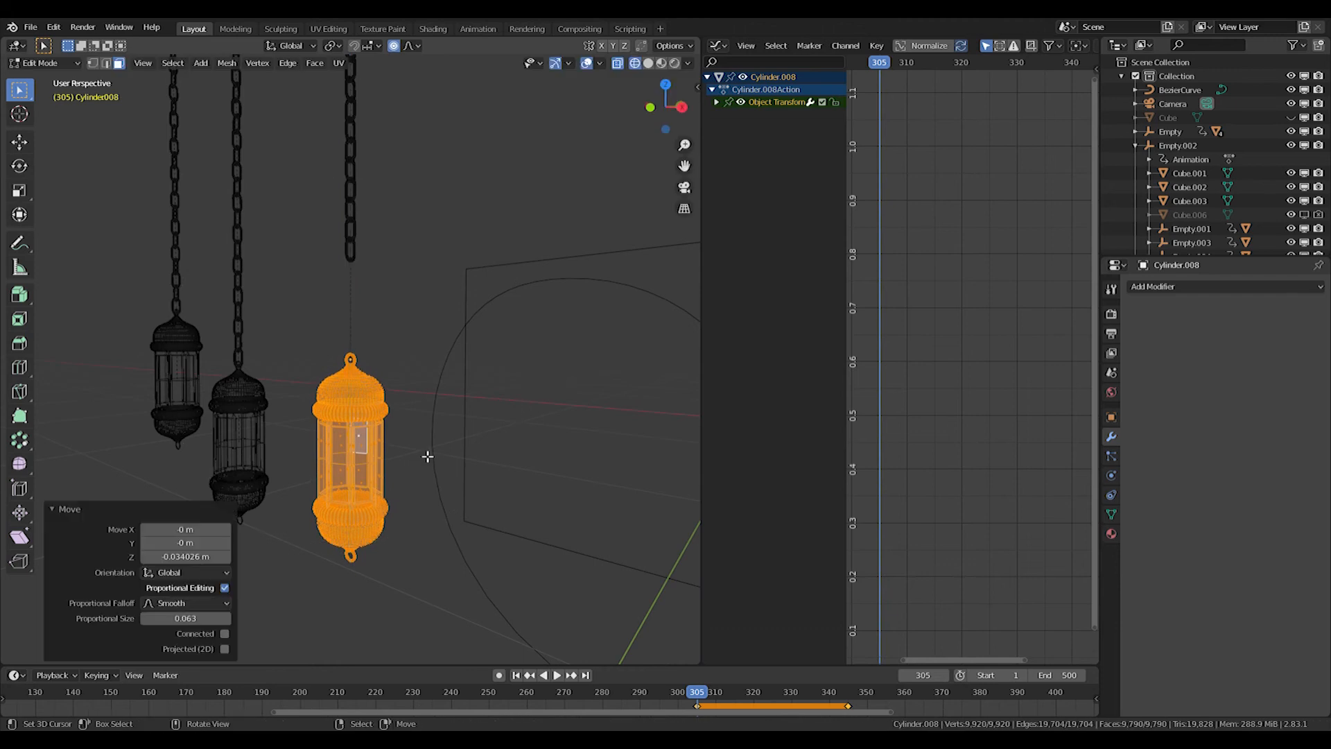
key(Tab)
key(g)
key(z)
click(427, 356)
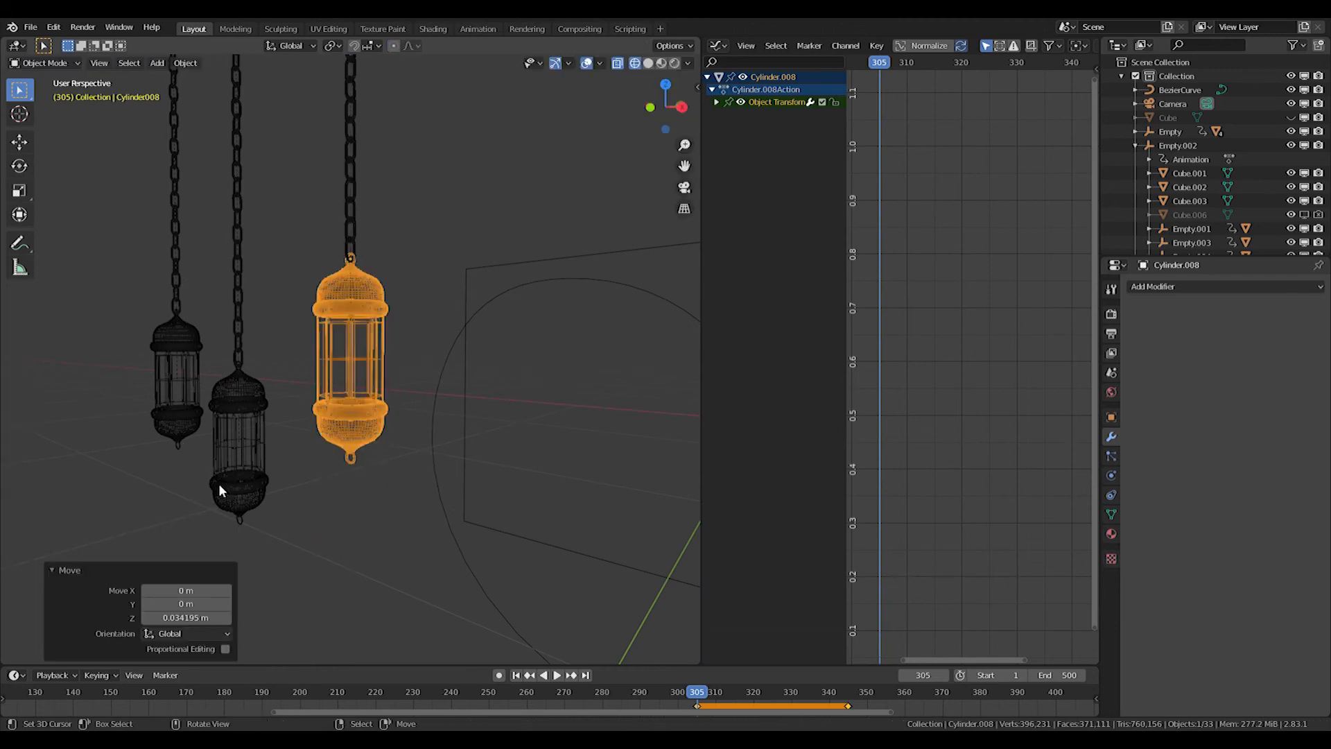
Apply the Mirror modifier on the middle lantern's body
click(262, 461)
click(1175, 328)
middle_drag(277, 427, 309, 429)
Try to offset the middle lantern's mesh by moving it about 0.034 m down along Z and back up in Edit Mode
key(Tab)
key(a)
key(g)
key(z)
click(312, 510)
scroll(336, 495, up, 2)
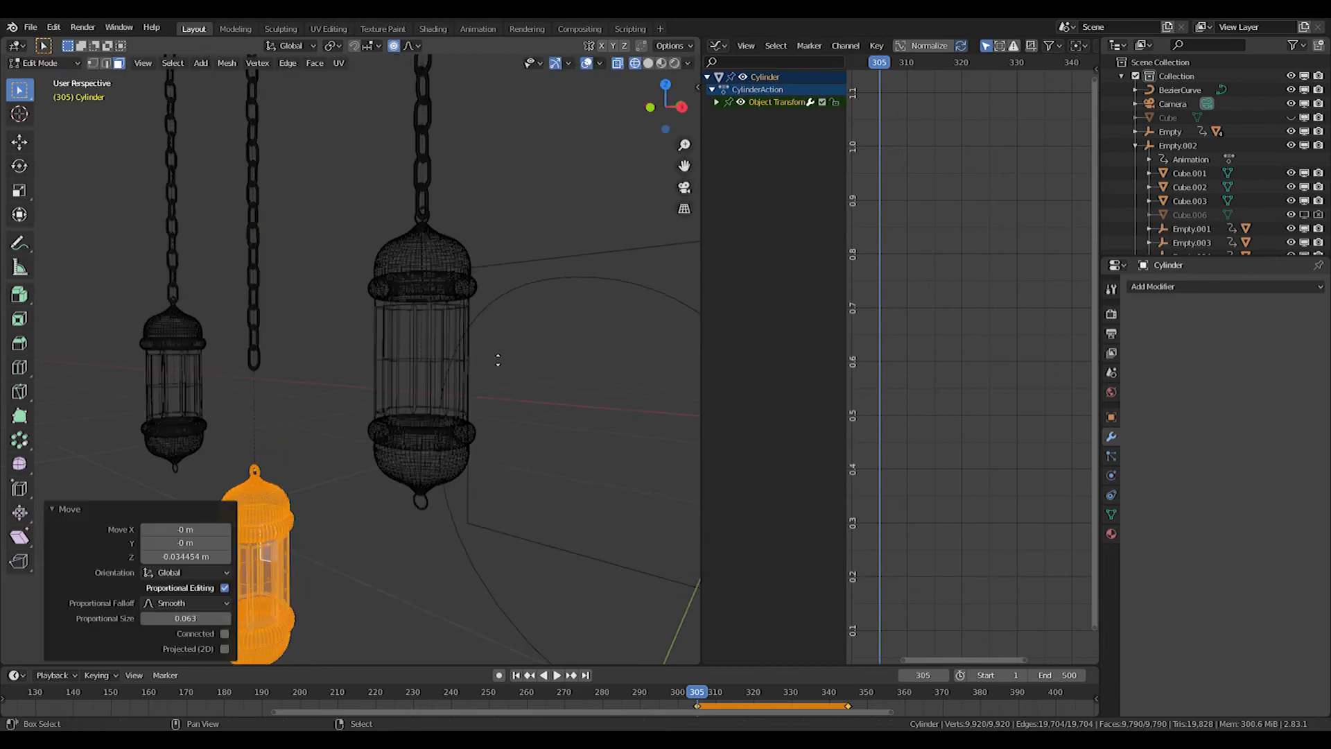
shift+middle_drag(360, 482, 493, 368)
key(g)
key(z)
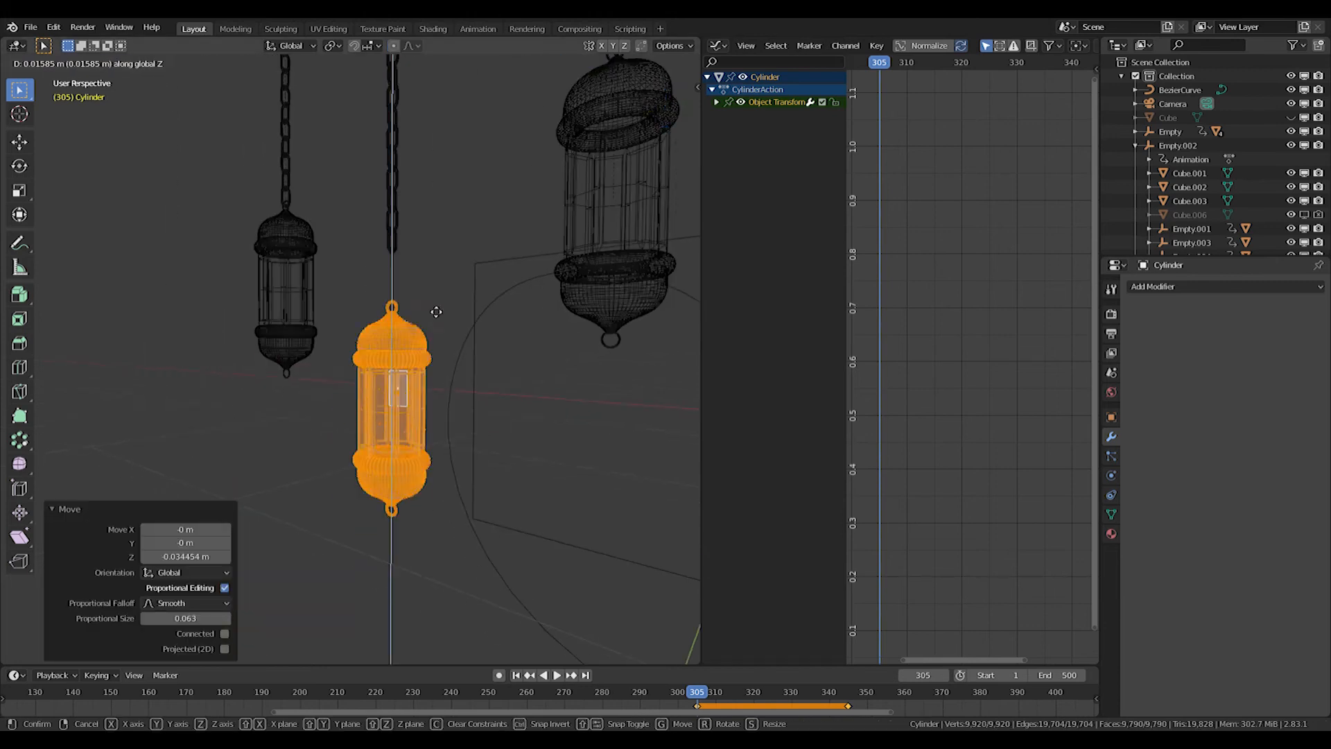
click(422, 283)
key(Tab)
Apply the Mirror modifier on the left lantern's body and move its whole mesh down along Z below the origin
right_click(281, 247)
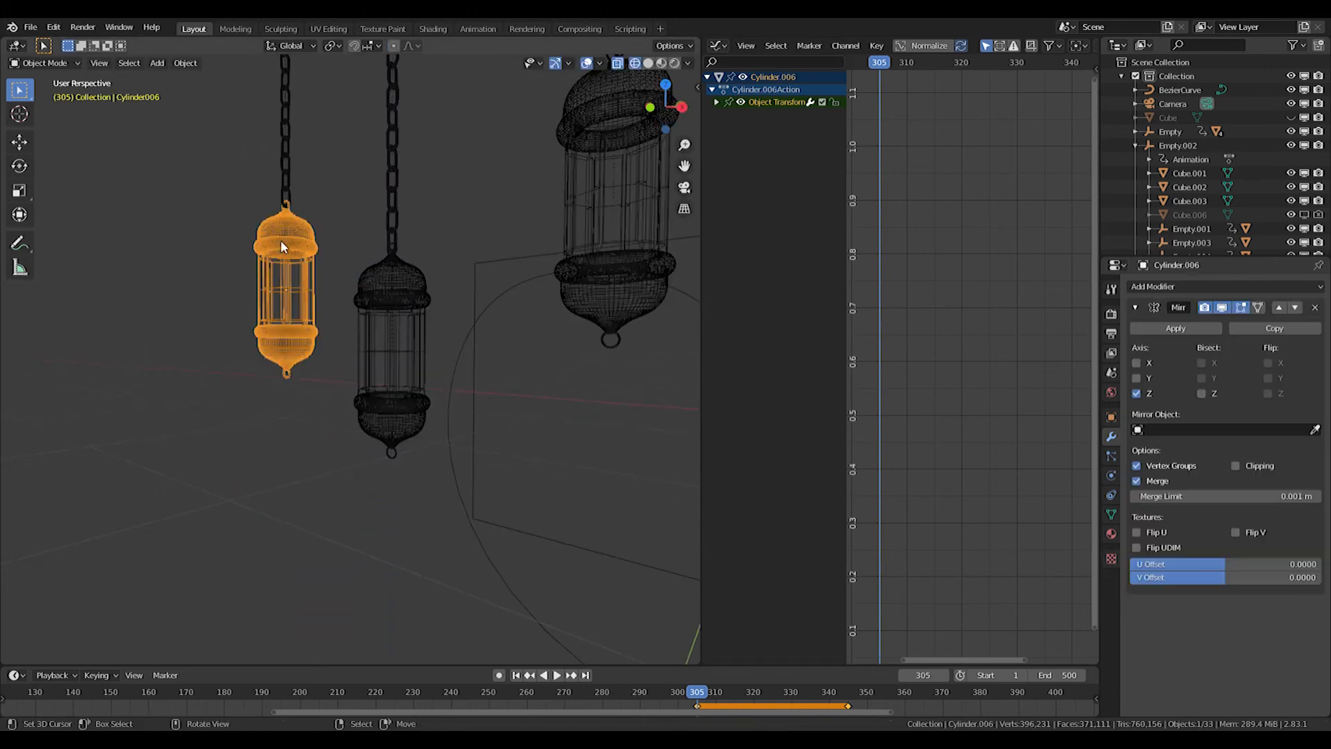
click(1156, 329)
key(Tab)
key(a)
key(g)
key(z)
click(339, 453)
Raise the left lantern object about 0.035 m along Z back to the end of its chain
key(Tab)
key(g)
key(z)
click(327, 362)
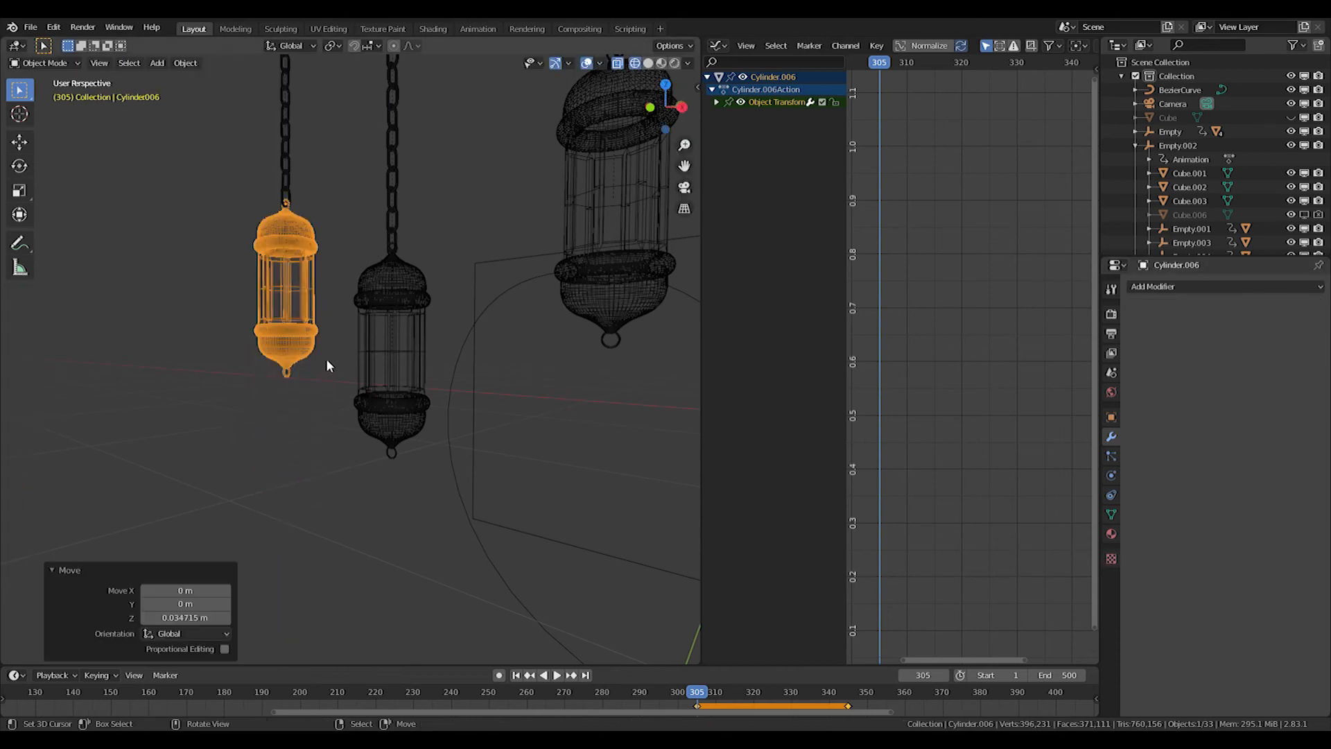
In the camera view, rotate the right lantern's body about 6° around global Y and insert a rotation keyframe at frame 305
key(KP_0)
scroll(385, 443, down, 3)
shift+middle_drag(385, 445, 422, 435)
right_click(450, 439)
right_click(460, 420)
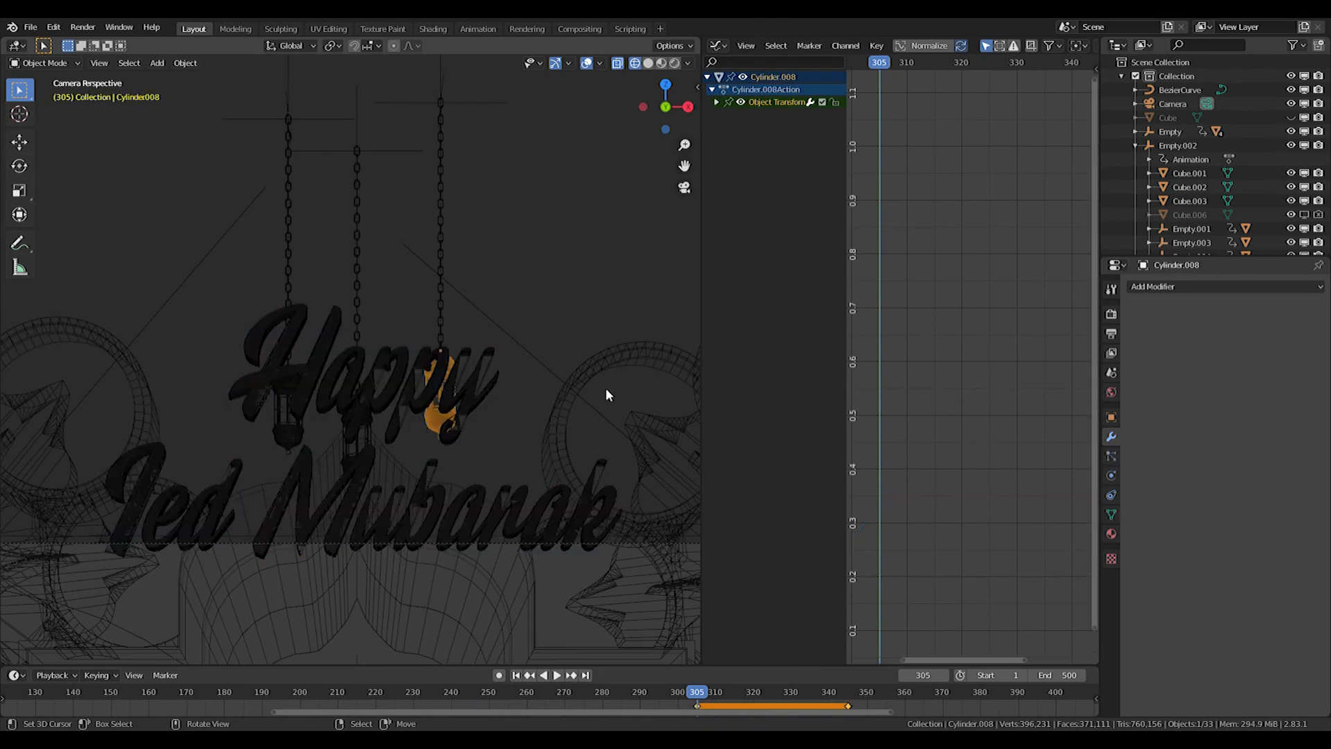
key(r)
key(x)
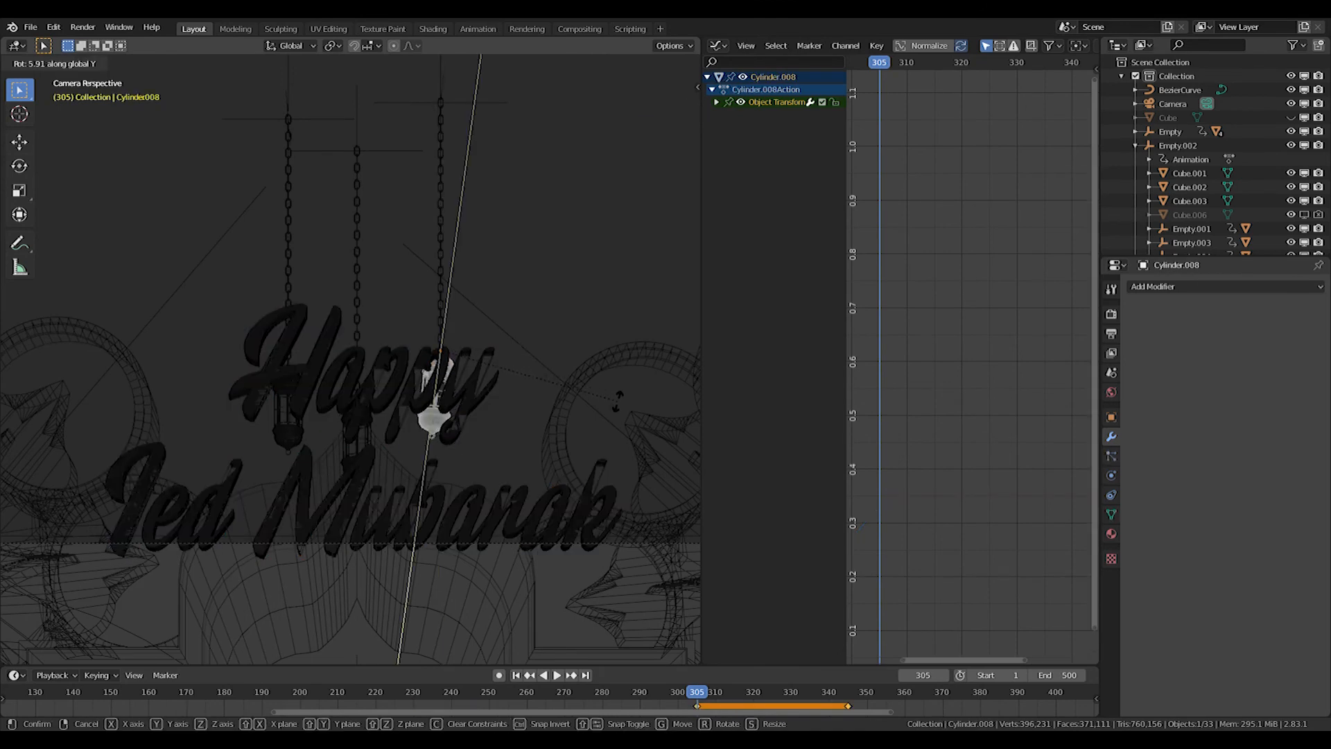
click(617, 402)
key(i)
click(619, 405)
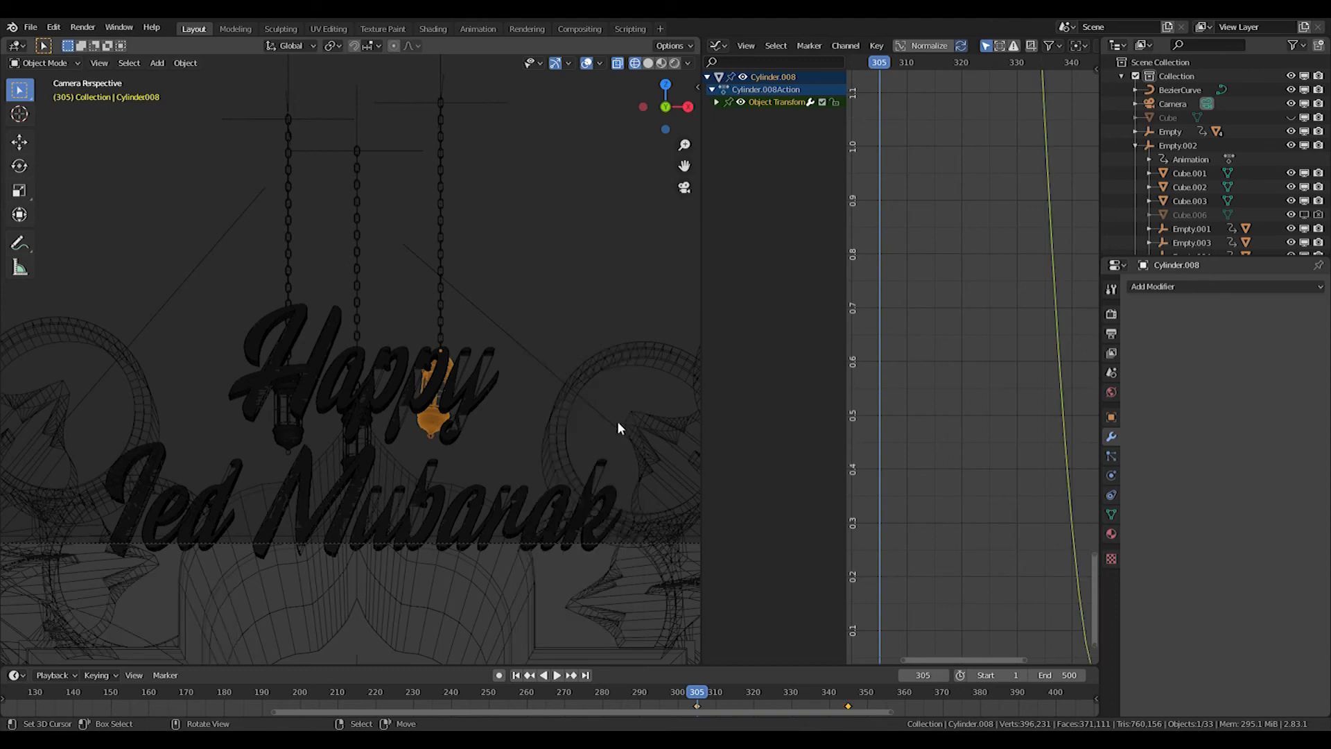
click(369, 430)
key(r)
key(y)
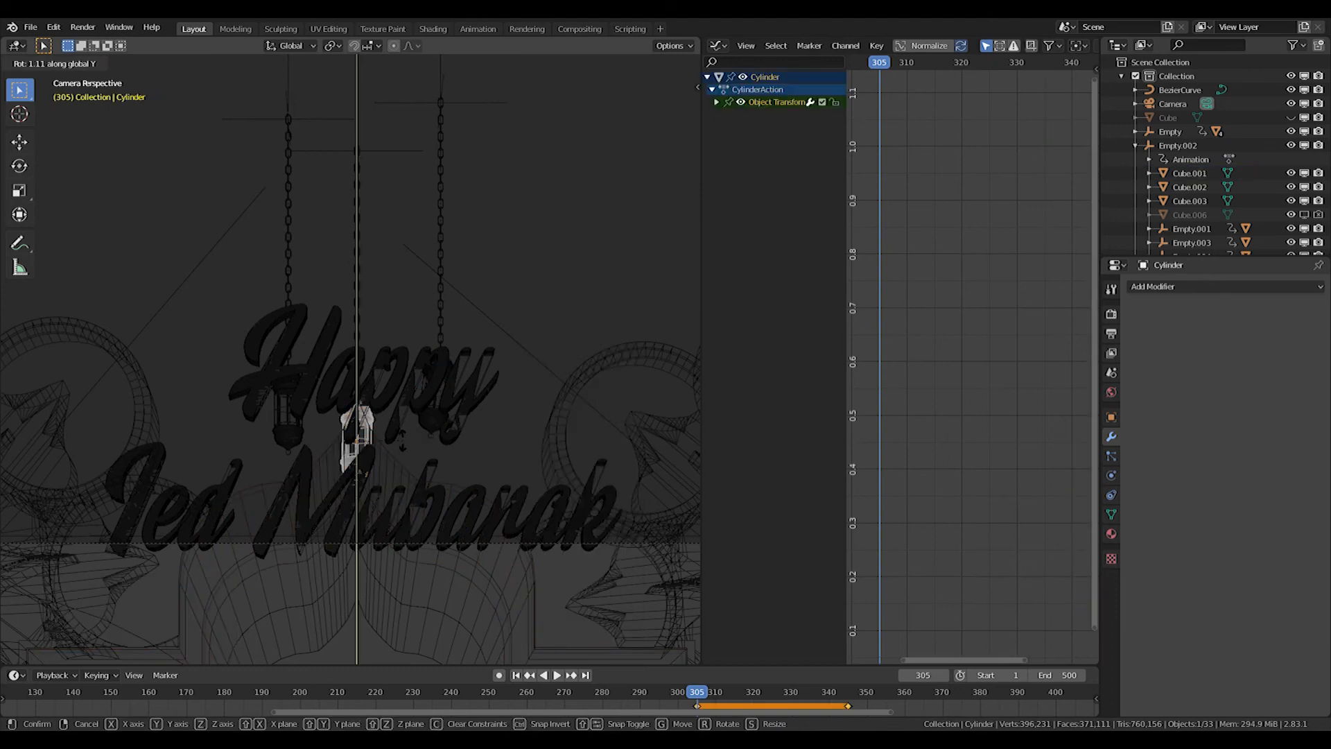
right_click(410, 434)
Move the middle lantern's whole mesh down along Z below its origin, and raise the object back to its chain's end
middle_drag(410, 435, 326, 484)
scroll(327, 346, up, 10)
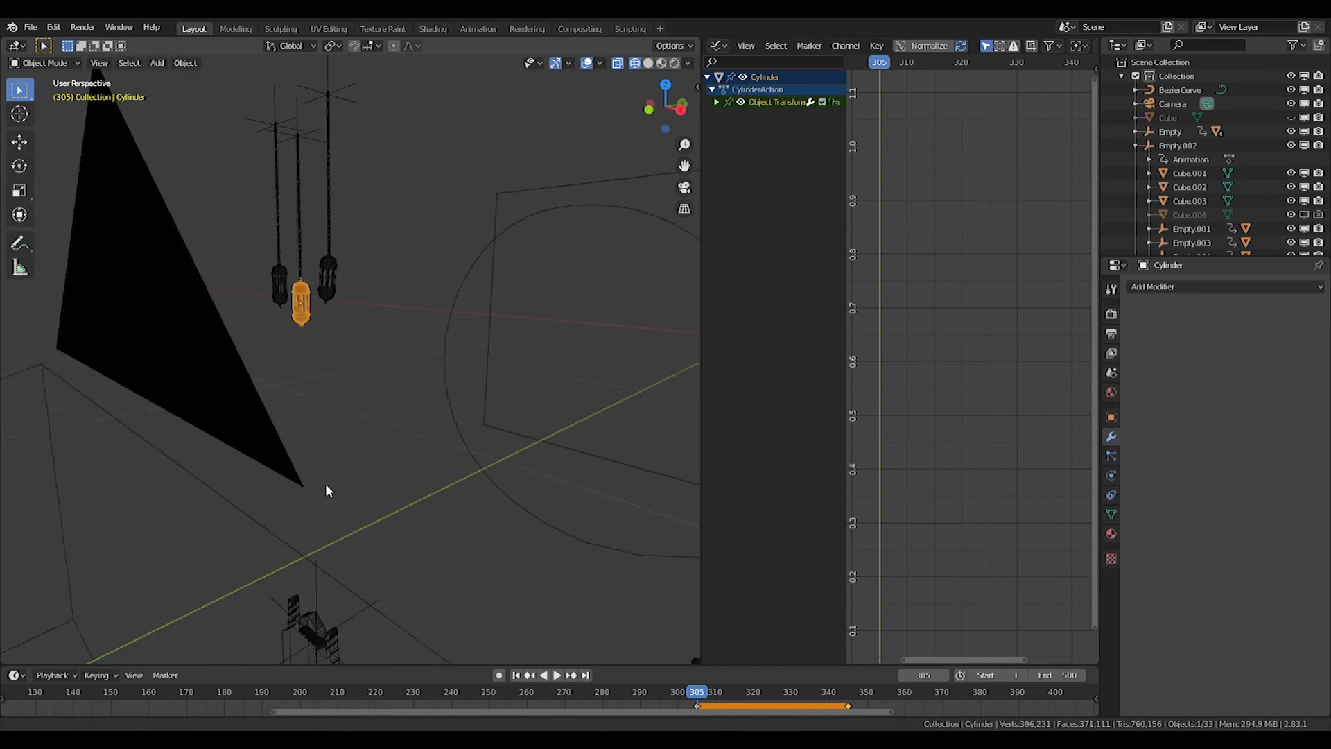
shift+middle_drag(283, 251, 534, 395)
key(Tab)
key(g)
key(z)
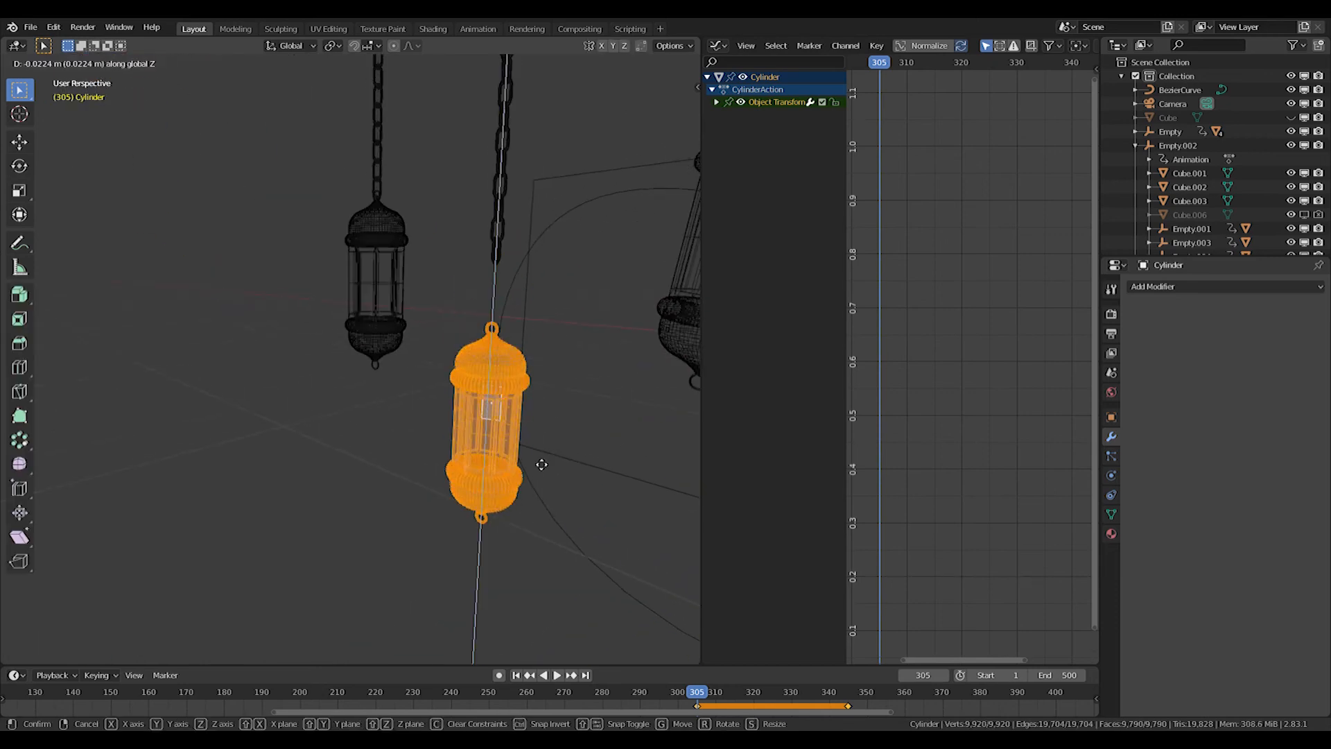
click(554, 495)
key(Tab)
key(g)
key(z)
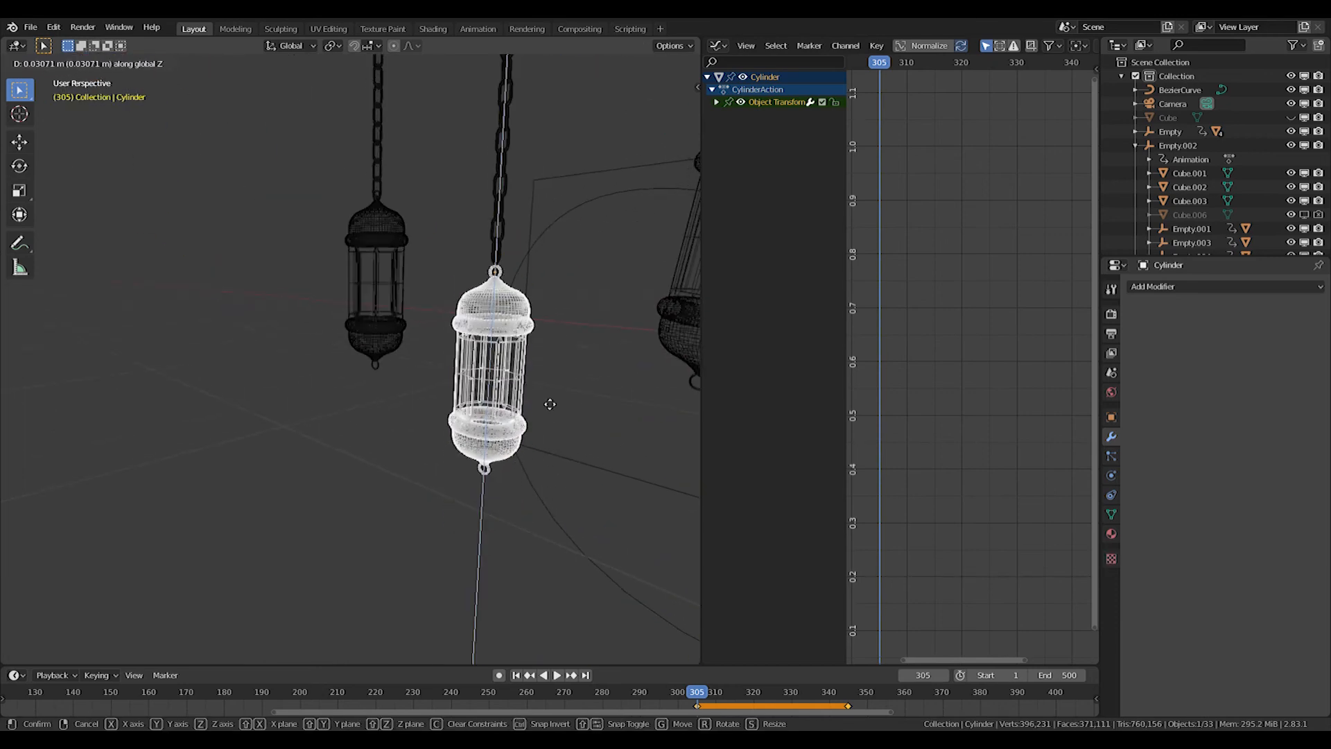
click(546, 395)
In the camera view, rotate the middle lantern's body -5.75° around global Y and insert a rotation keyframe at frame 305
key(KP_0)
key(r)
key(y)
click(551, 370)
key(i)
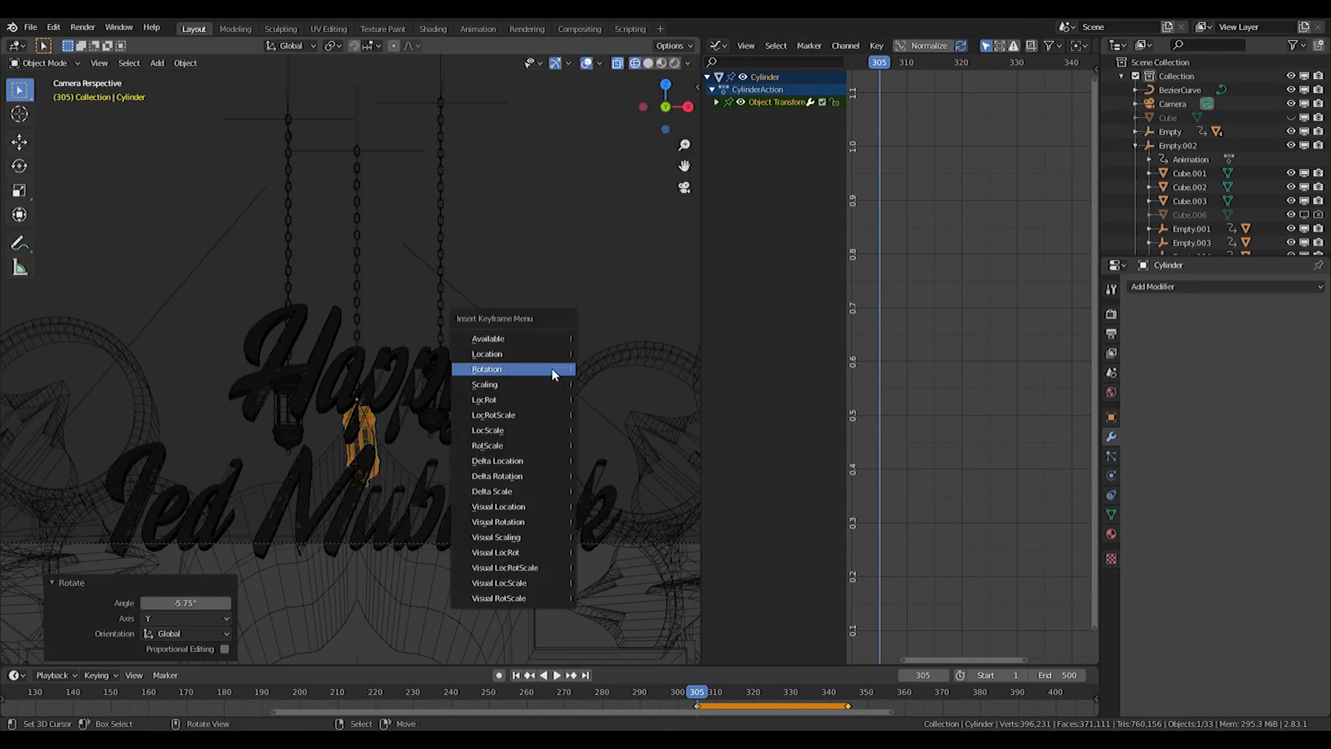
click(551, 370)
Rotate the left lantern's body about 9.14° around global Y and insert a rotation keyframe at frame 305
right_click(277, 433)
key(r)
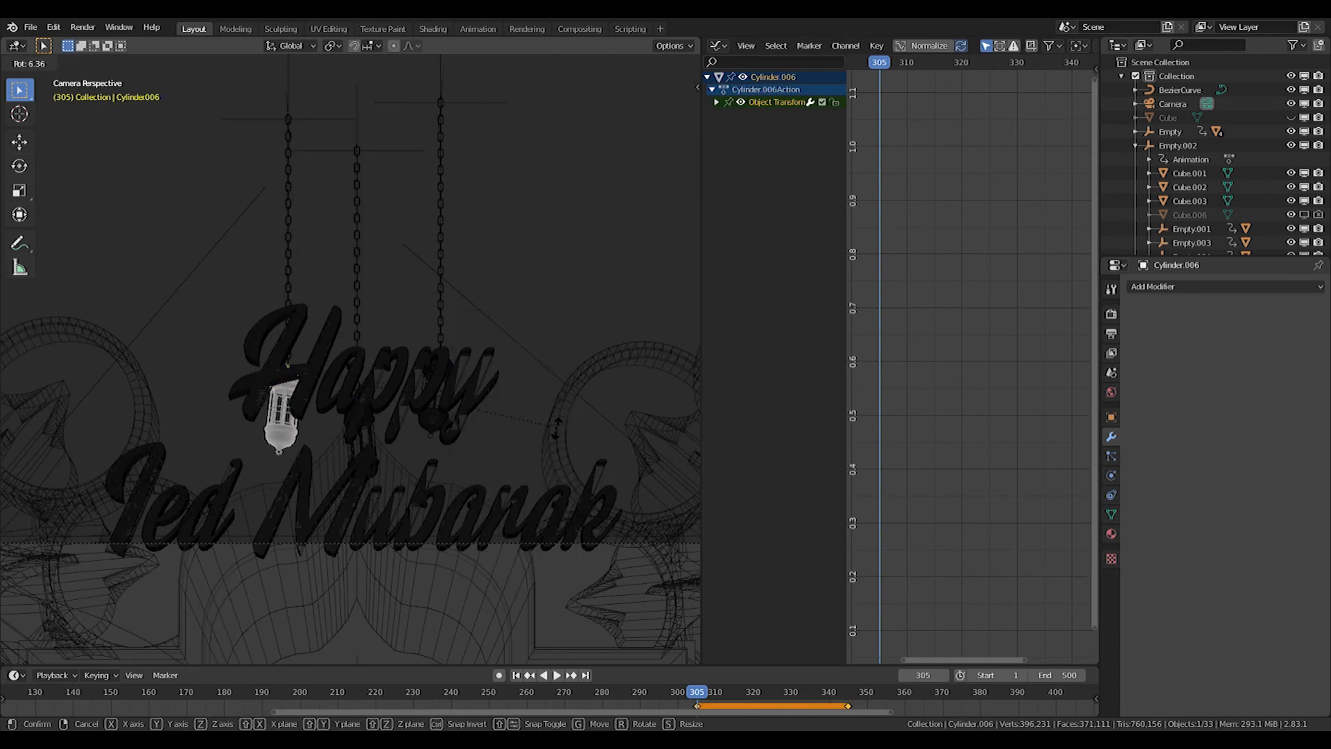
key(y)
click(556, 439)
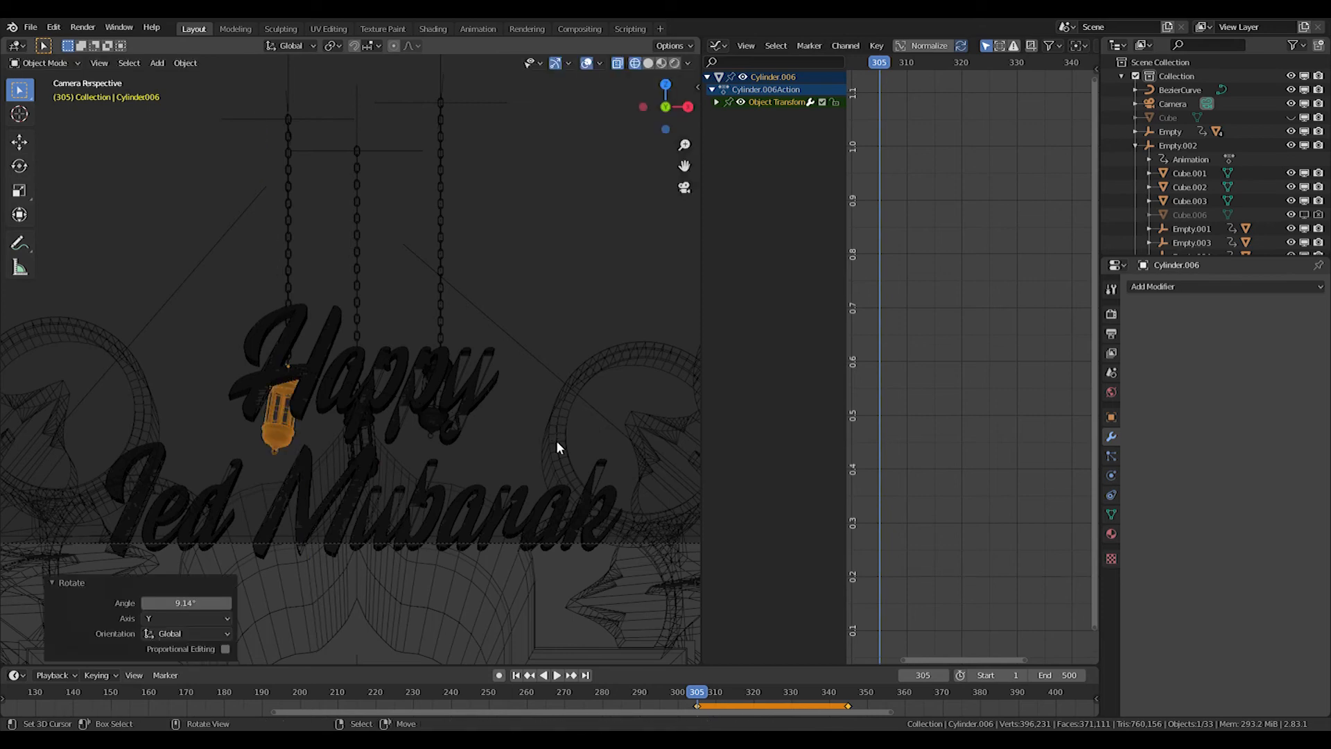
key(i)
click(556, 440)
At frame 345, rotate the left lantern's body about -5.02° around Y and insert a rotation keyframe
drag(704, 693, 848, 694)
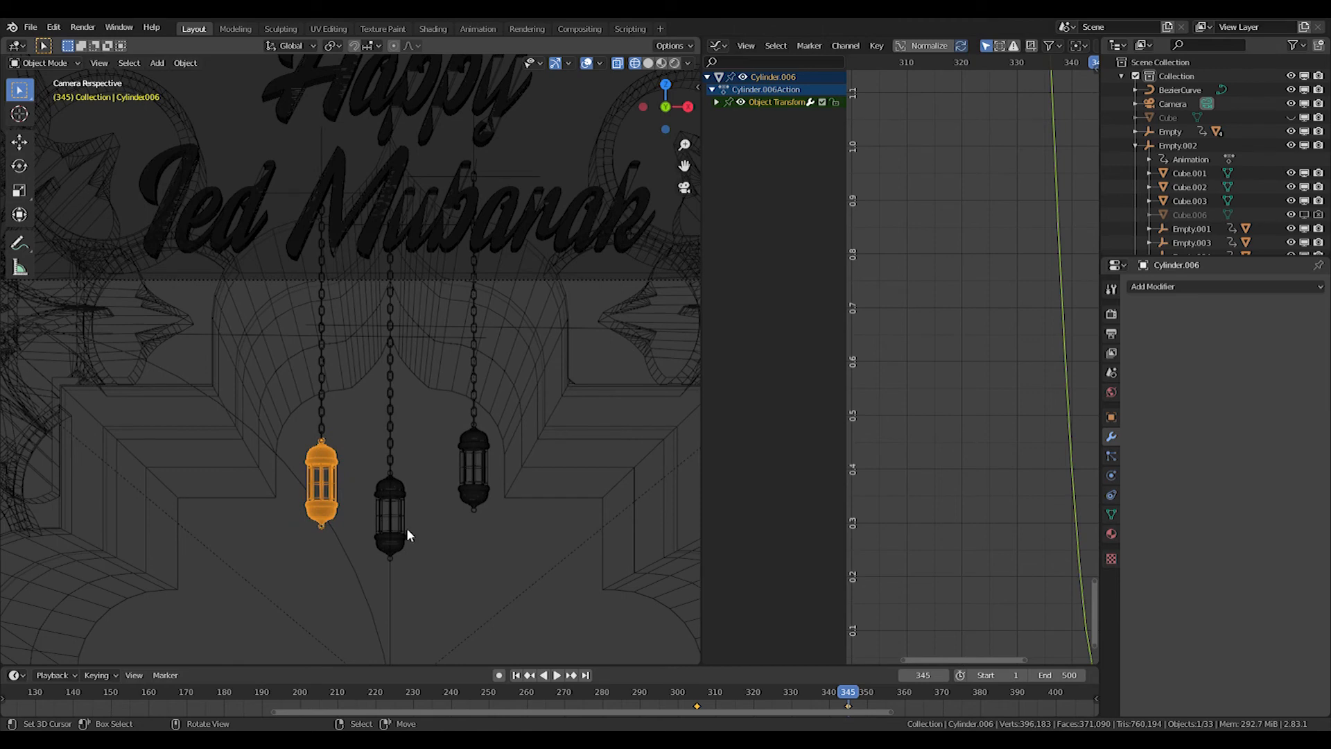
key(r)
click(427, 530)
key(i)
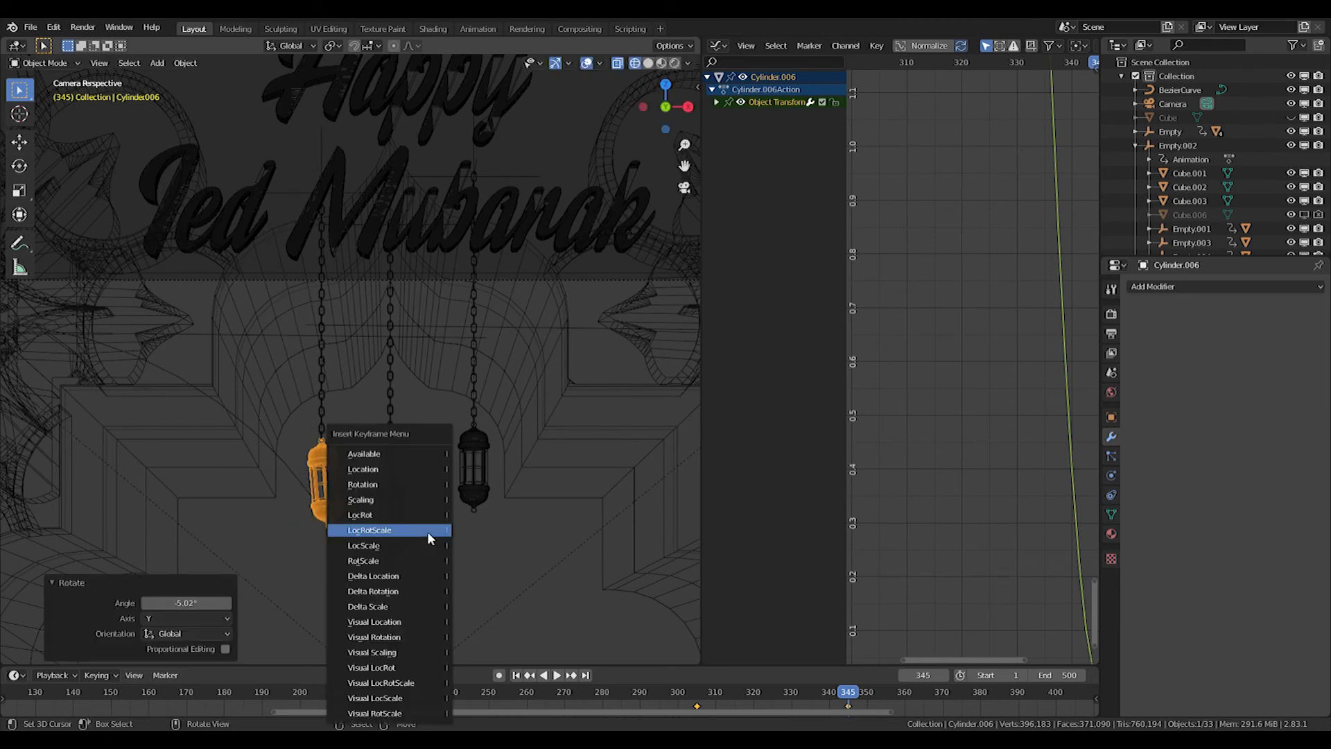
click(382, 483)
click(380, 513)
key(r)
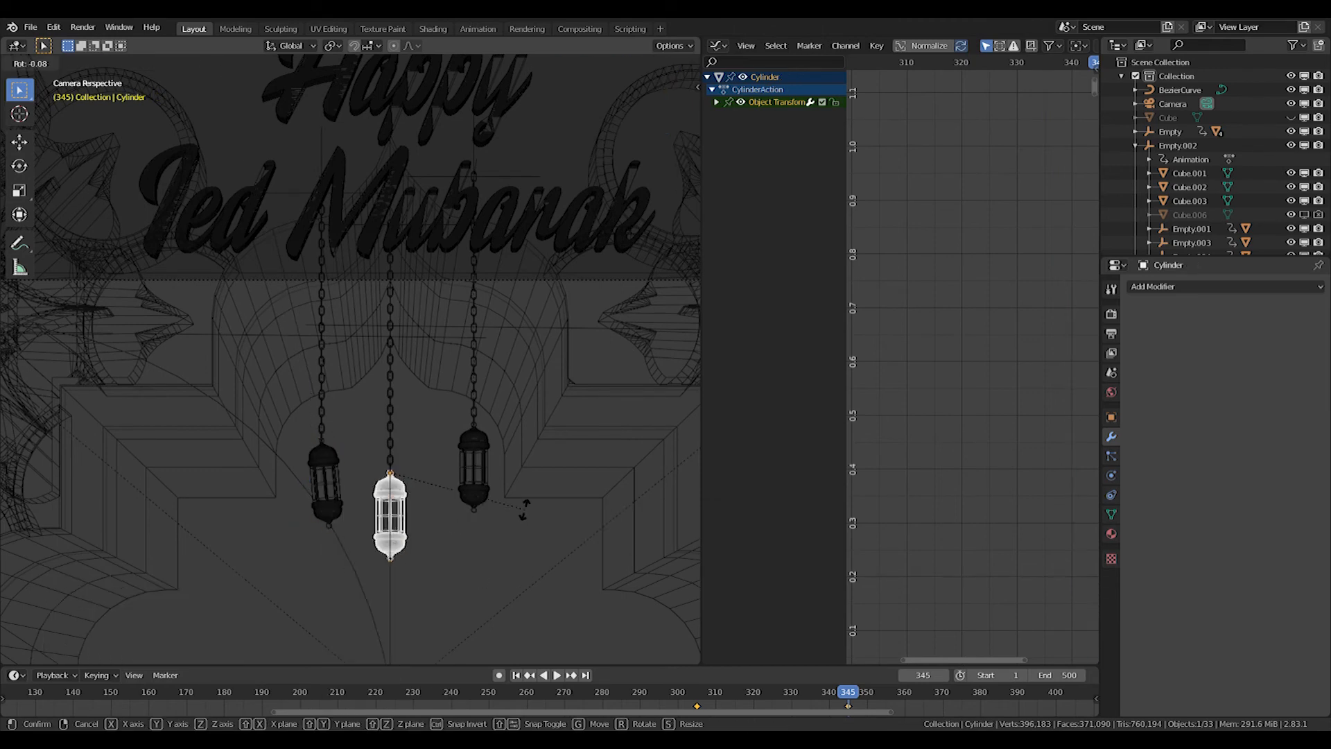
key(y)
right_click(525, 529)
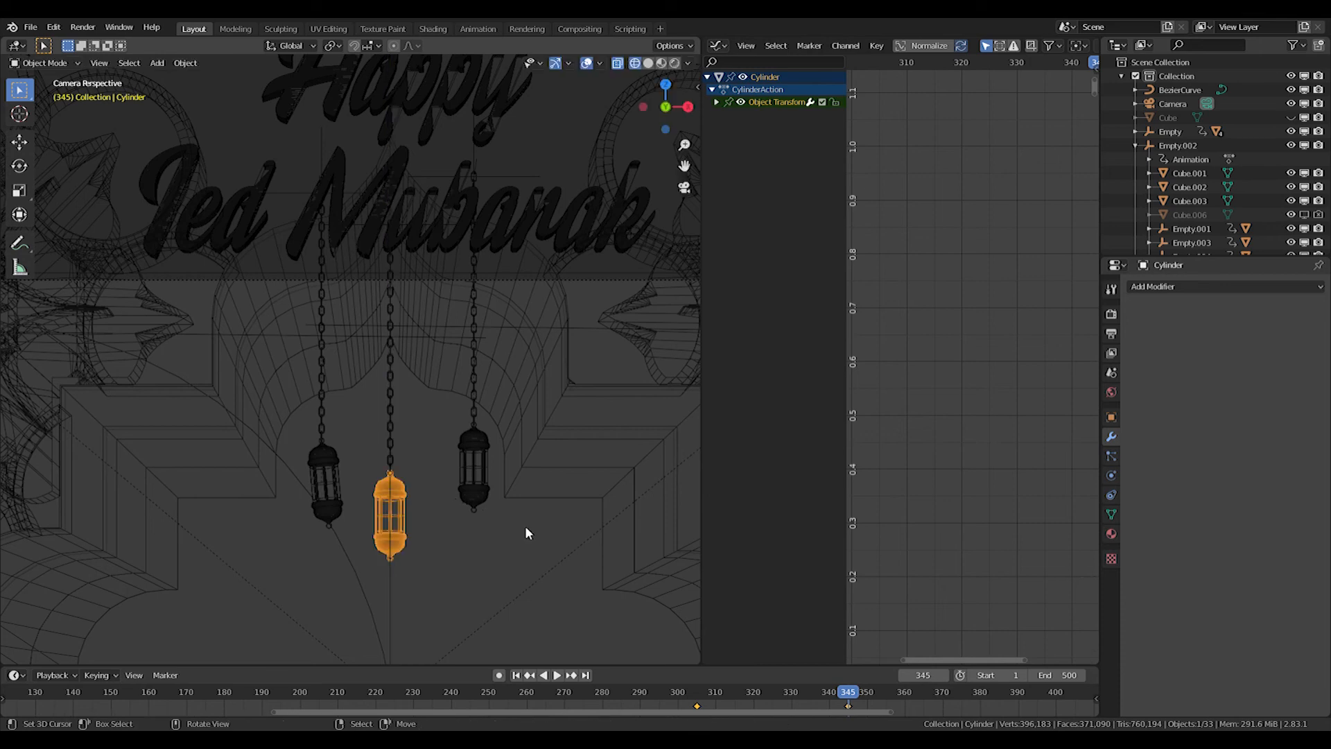
At frame 345, rotate the middle lantern around Y so its base swings left and the right lantern so its base swings right
key(r)
key(y)
click(494, 519)
click(483, 499)
key(r)
key(y)
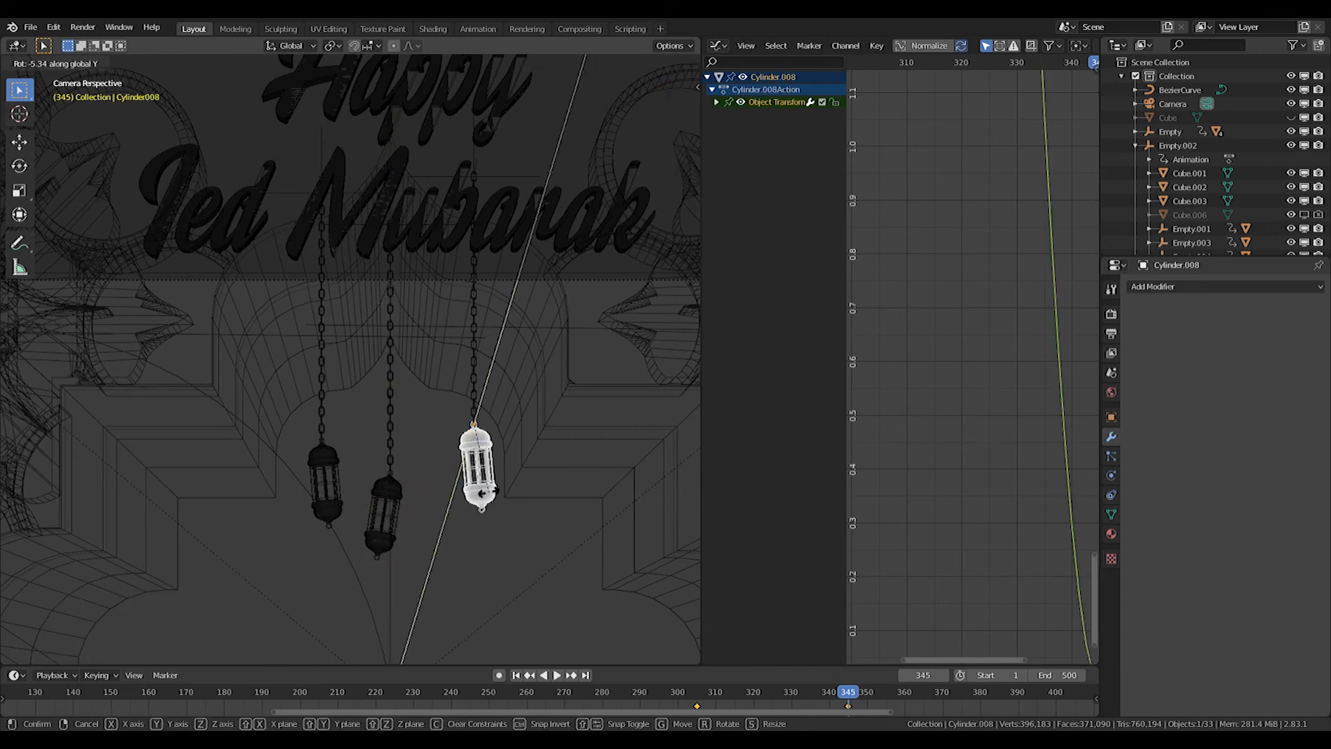
click(493, 491)
Insert a rotation keyframe on all three lantern bodies at frame 345
shift+click(383, 513)
shift+click(340, 493)
key(i)
click(422, 489)
Go to frame 350 and rotate the middle lantern's body around global Y so its base swings right
drag(778, 685, 867, 690)
click(377, 533)
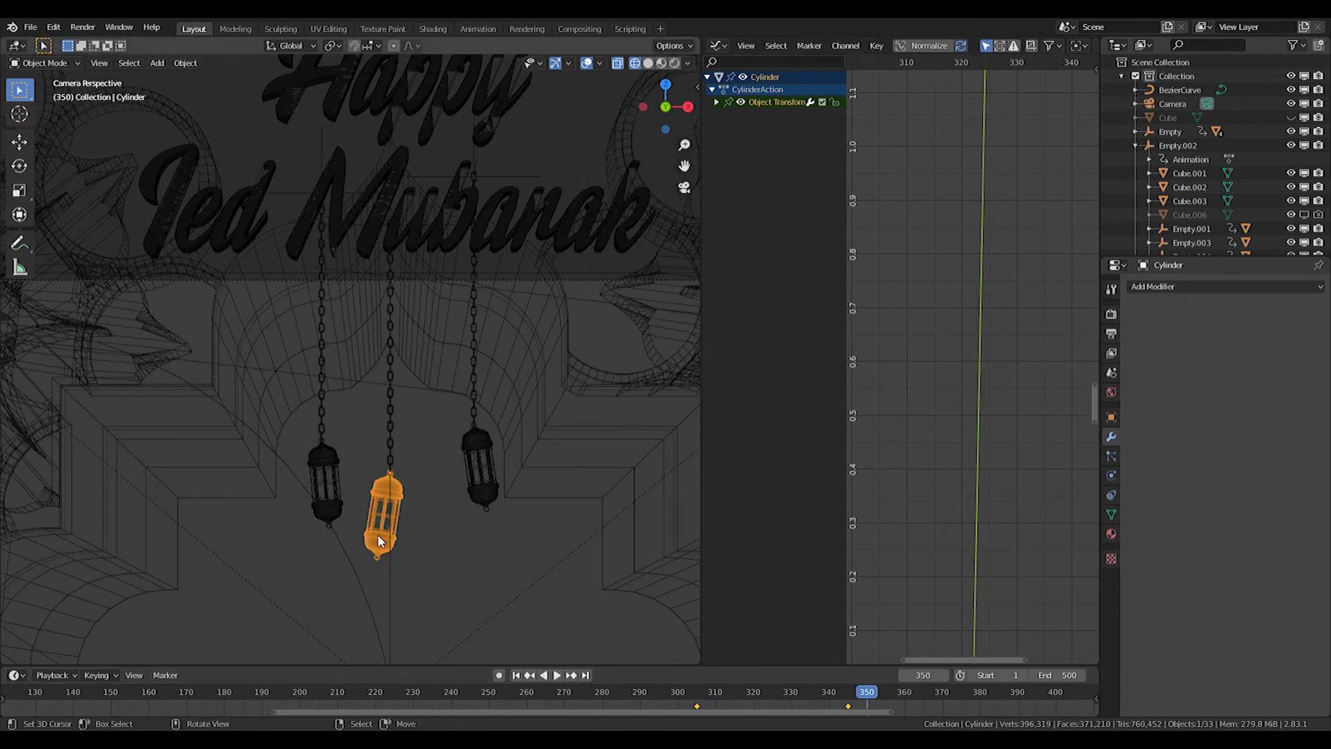
key(r)
key(y)
click(502, 555)
At frame 350, rotate the right and left lantern bodies around global Y so their bases swing left
click(483, 491)
key(r)
key(y)
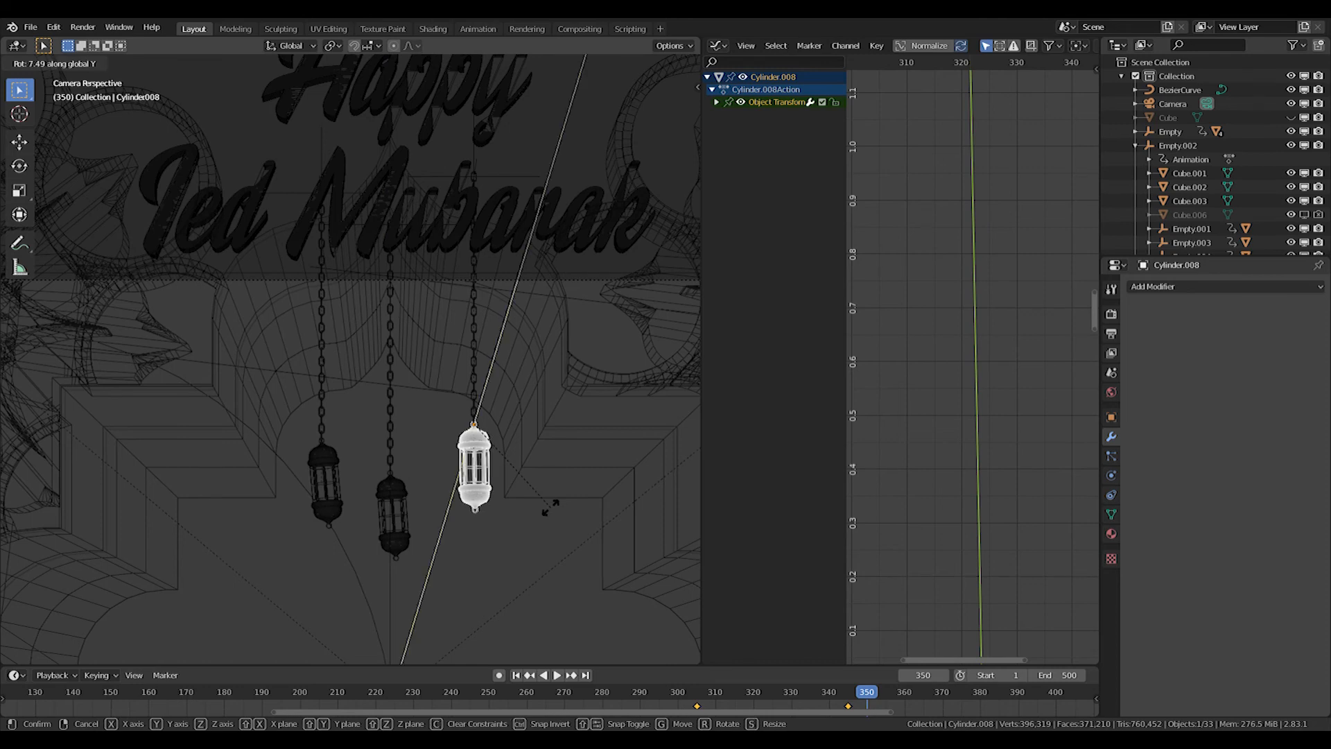
click(545, 515)
click(339, 522)
key(r)
key(y)
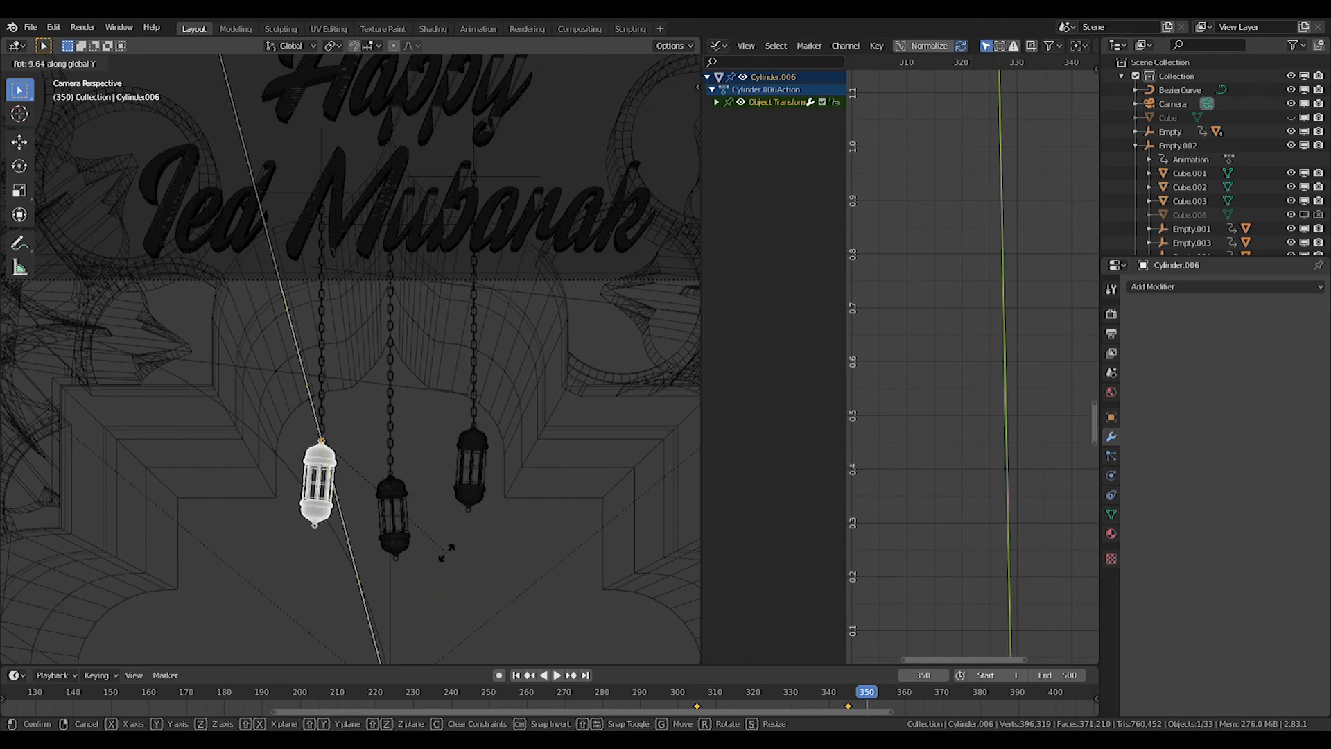
click(443, 562)
Insert a rotation keyframe on all three lantern bodies at frame 350
shift+click(390, 509)
shift+click(470, 463)
key(i)
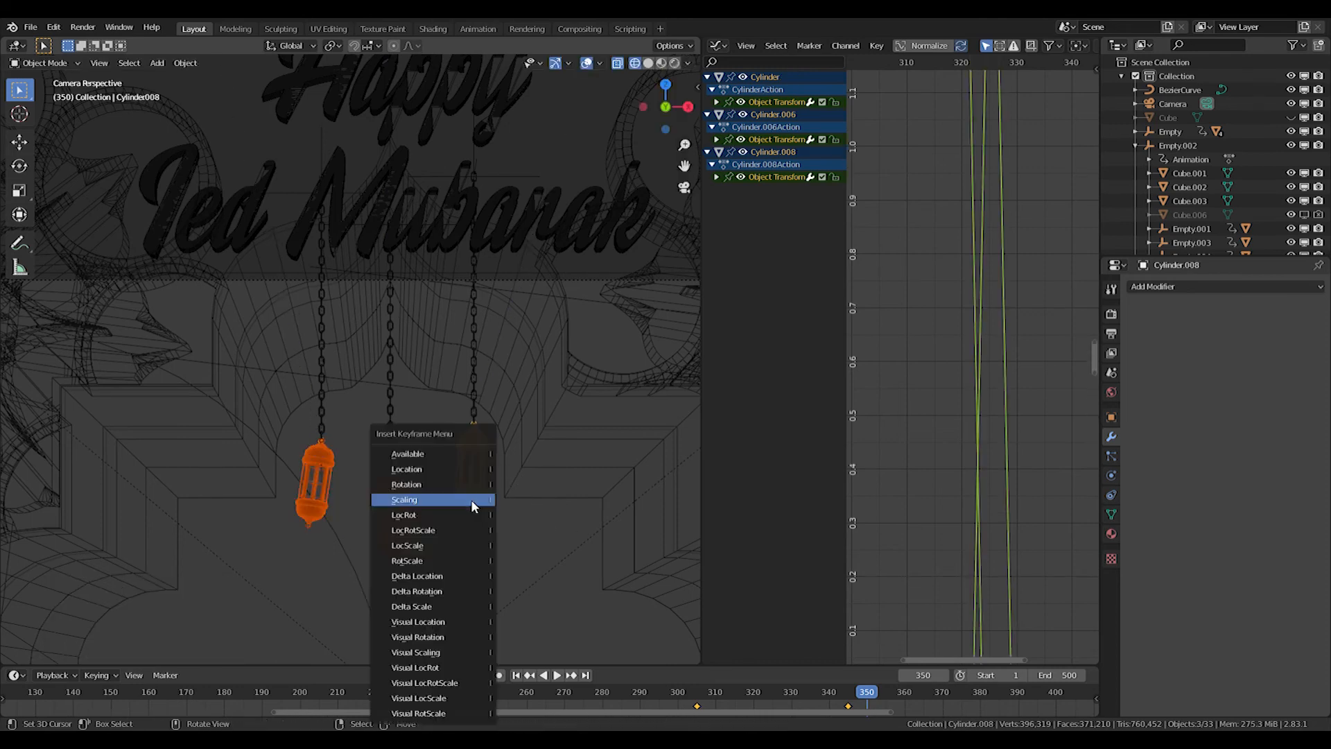
click(467, 484)
At frame 355, rotate the right lantern body so its base swings right and insert a rotation keyframe
key(Right)
key(Right)
key(Right)
key(Right)
key(Right)
click(475, 468)
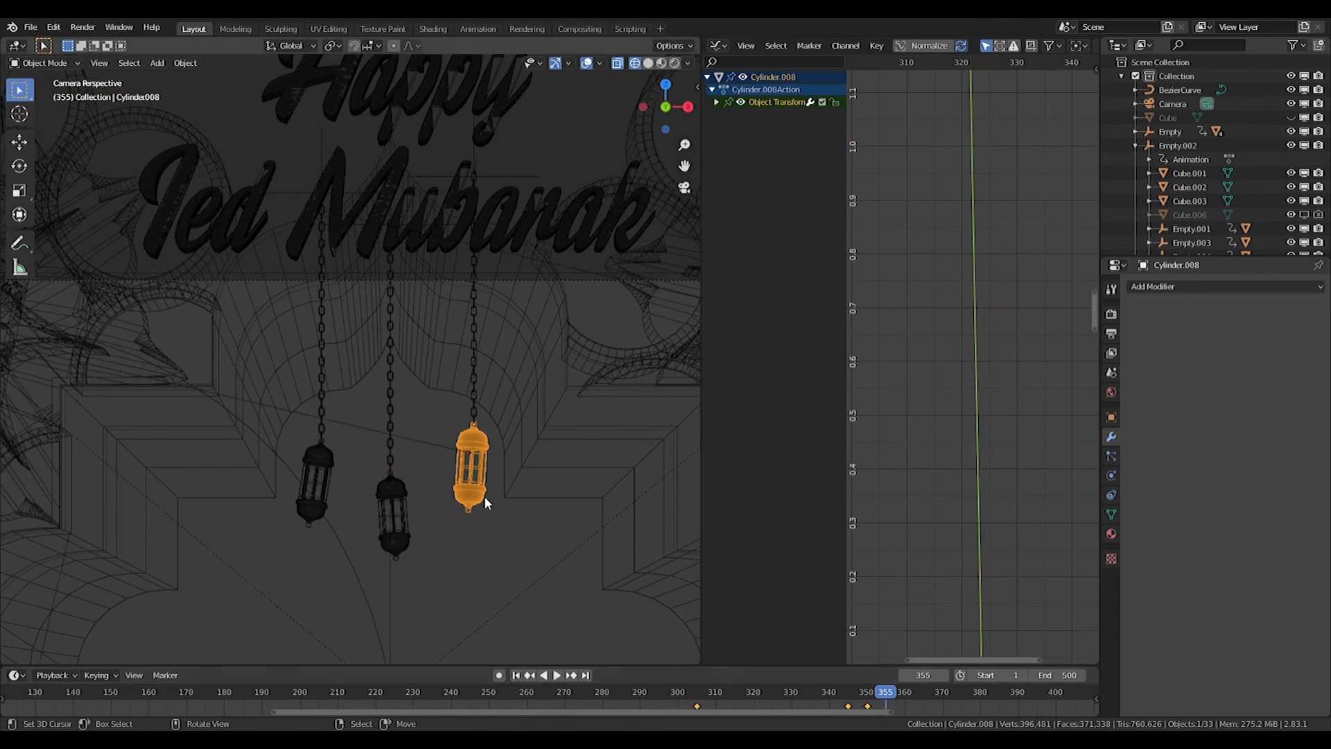
key(r)
key(y)
click(519, 495)
click(487, 497)
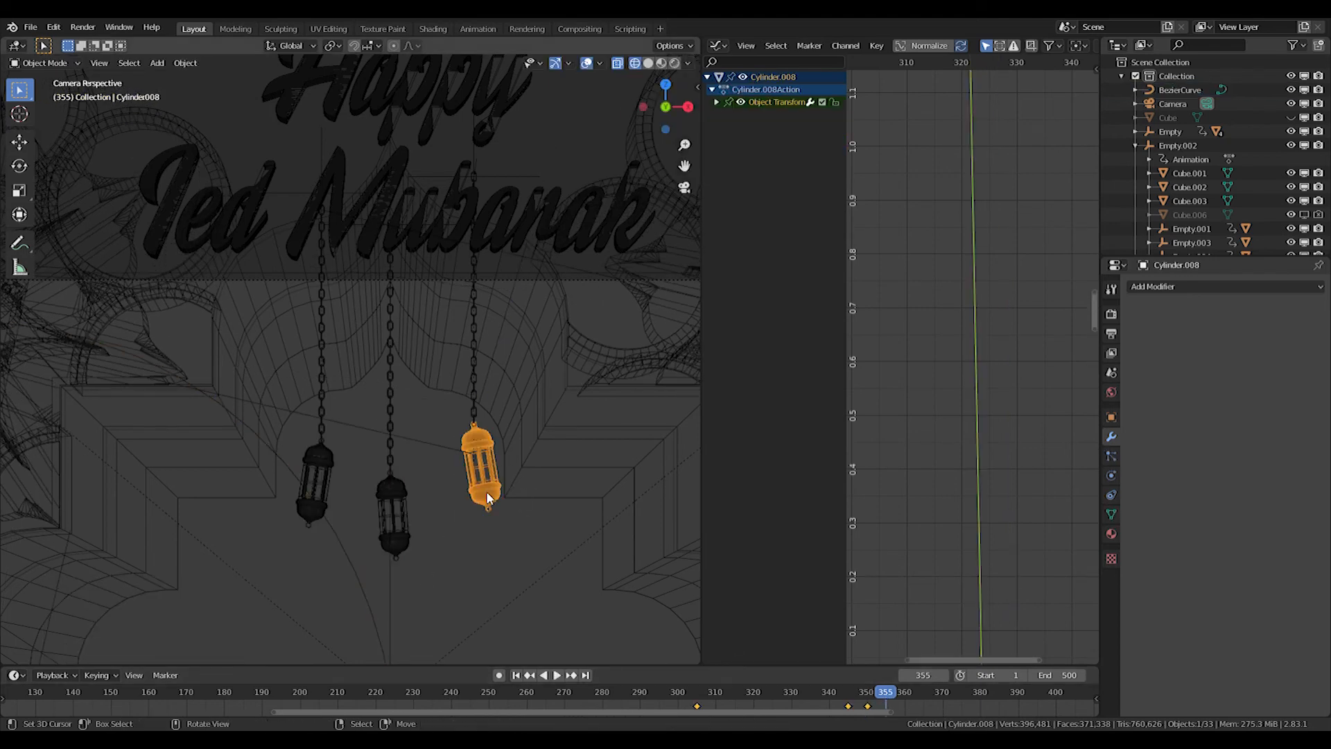
key(r)
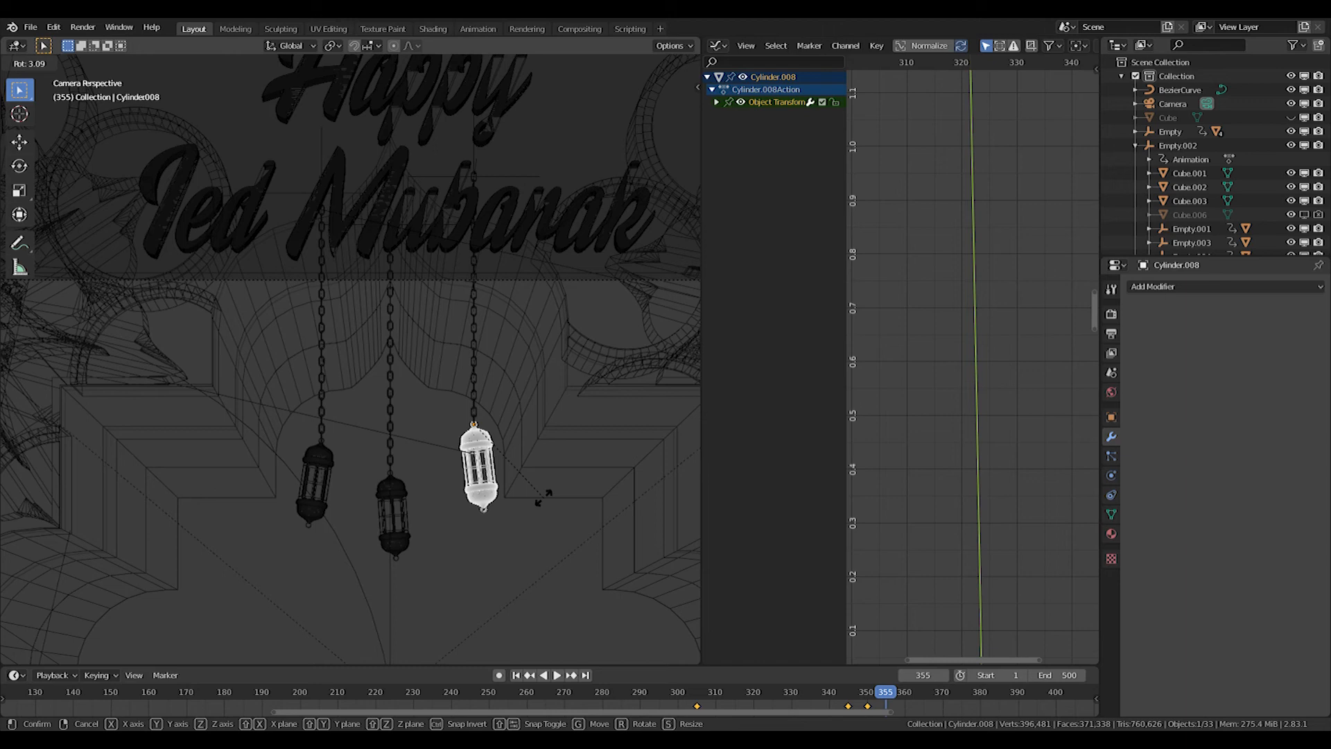
click(543, 497)
key(i)
click(538, 484)
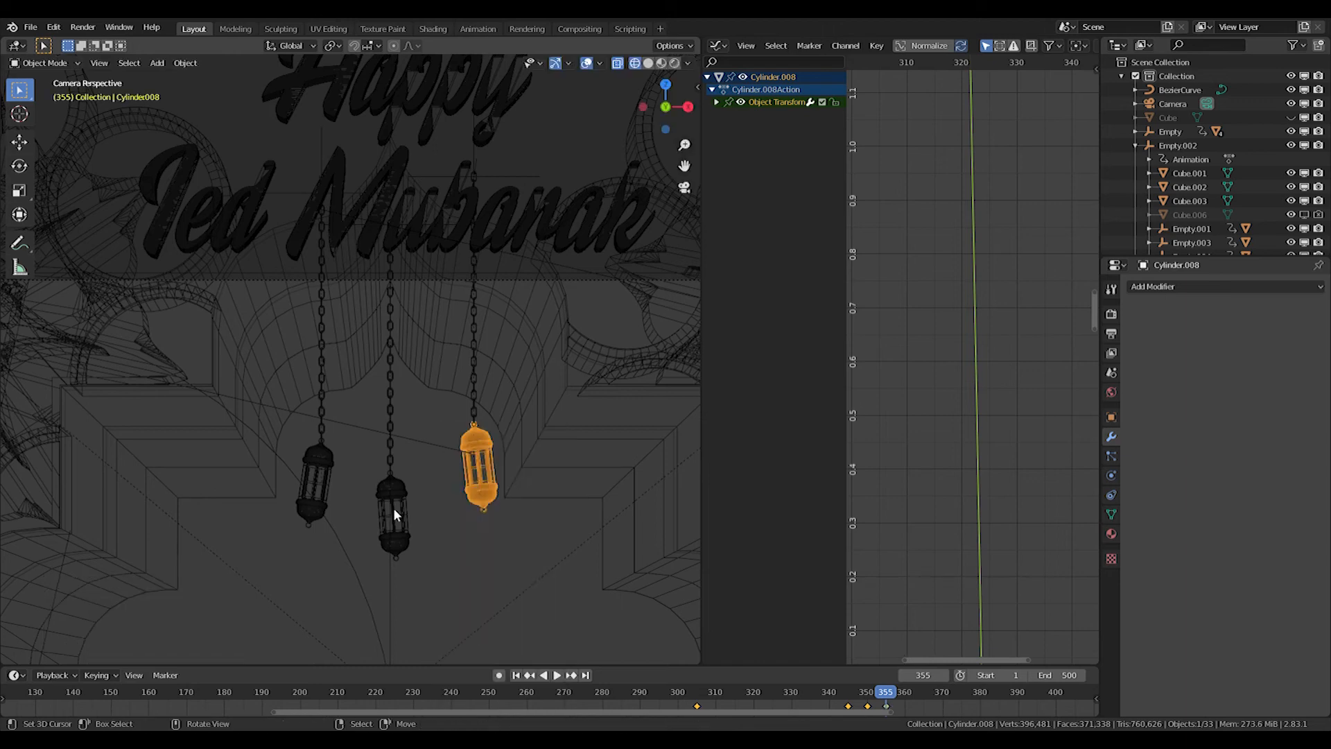
Rotate the left lantern body around global Y so its base swings right and insert a rotation keyframe at frame 355
right_click(322, 490)
key(r)
key(y)
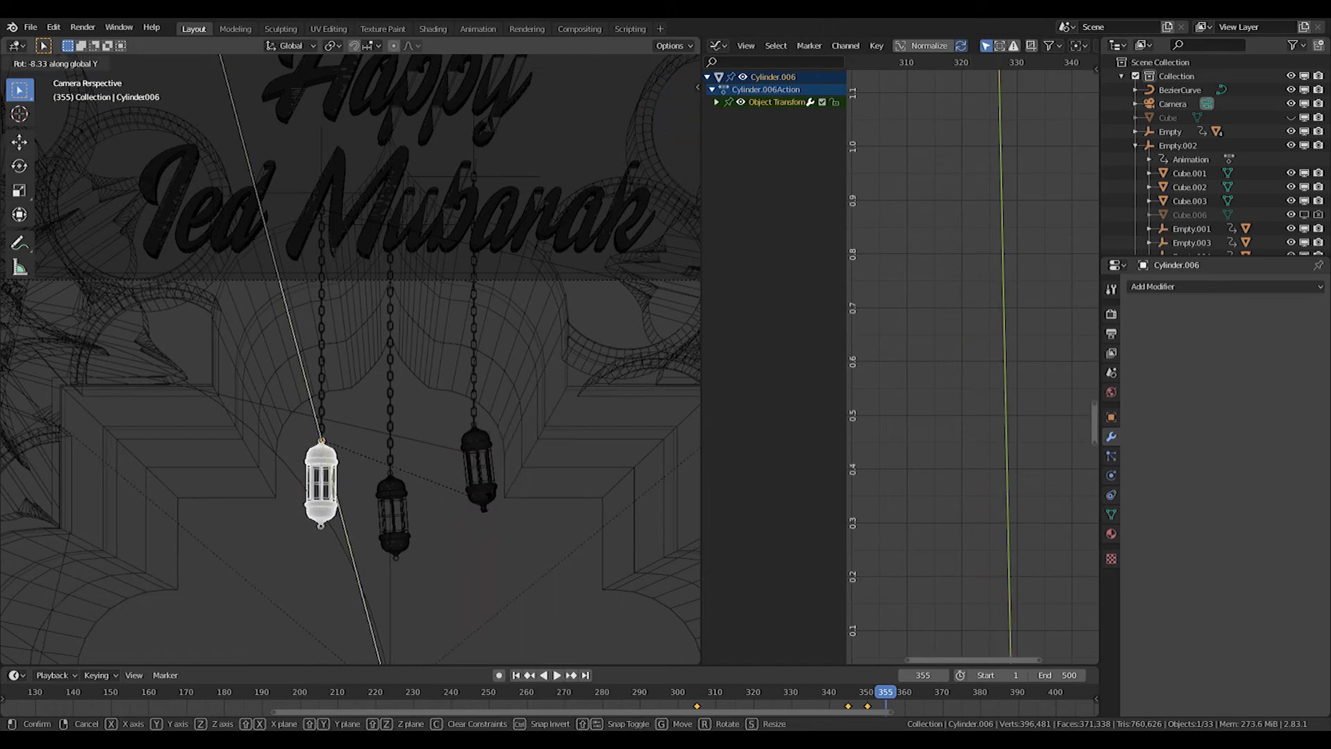
click(486, 496)
key(i)
click(486, 489)
Rotate the middle lantern body 6.11° around global Y, keyframe its rotation at frame 355, and move to frame 360
right_click(392, 513)
key(r)
key(y)
click(524, 544)
key(i)
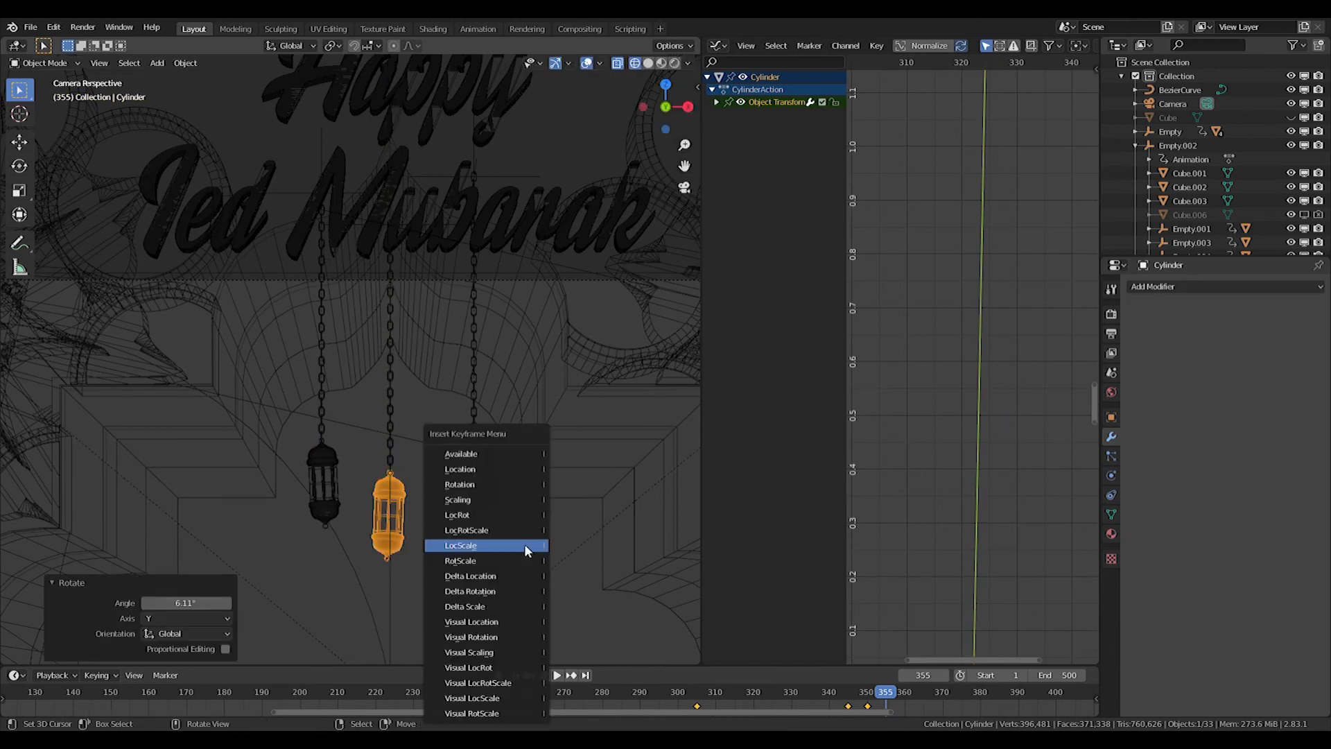
click(480, 505)
click(904, 692)
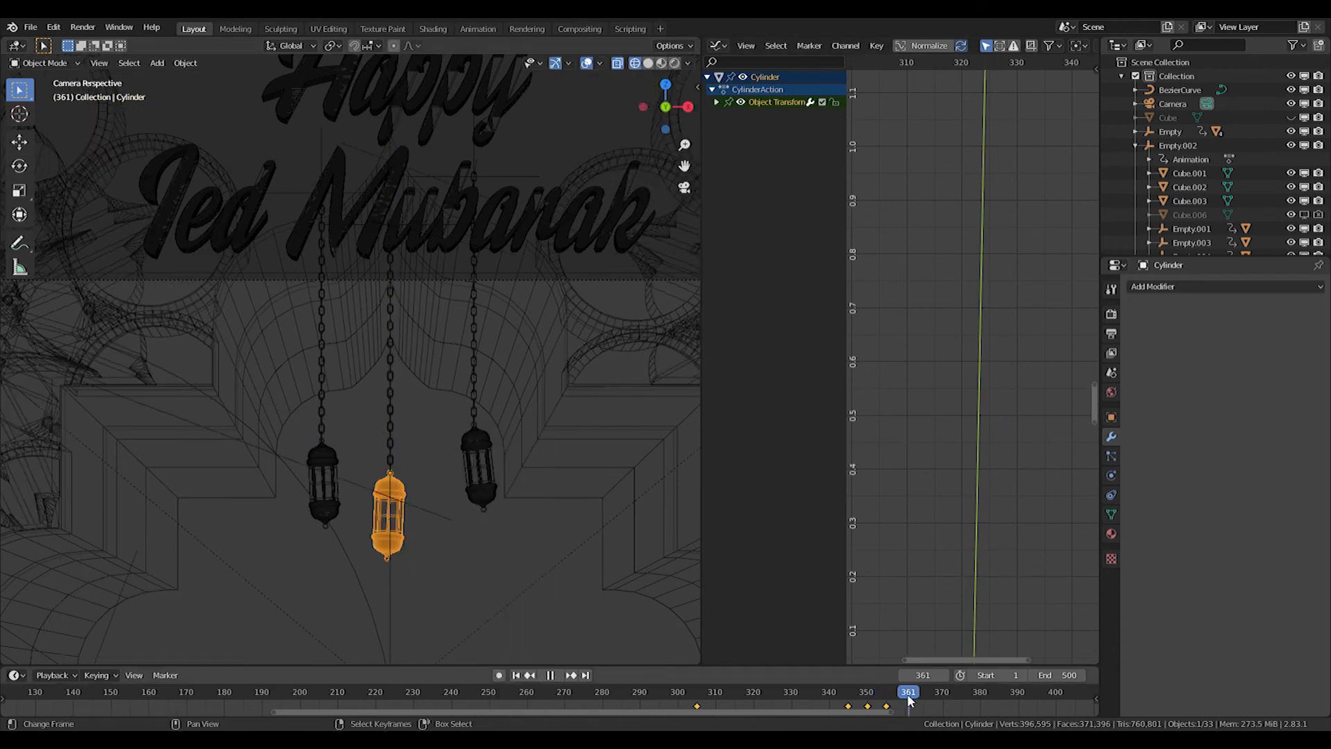
click(1184, 286)
click(1059, 425)
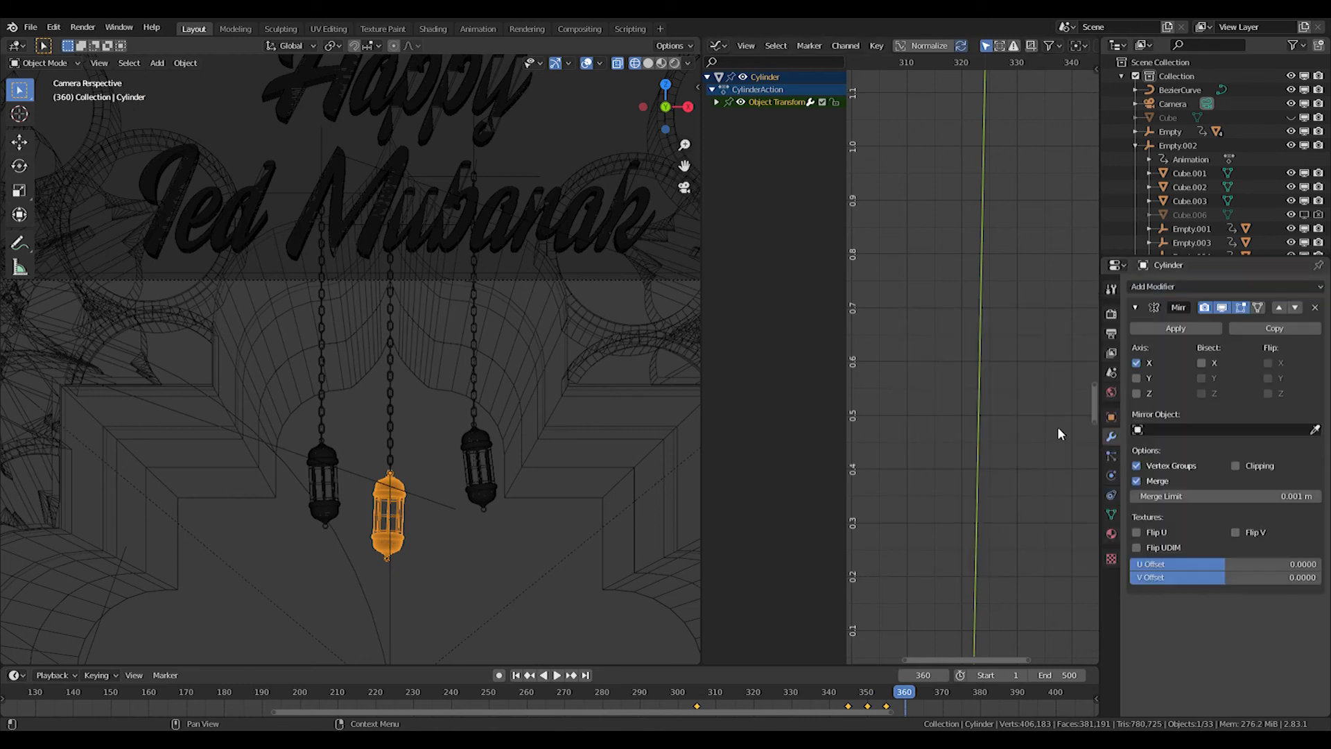
click(1316, 308)
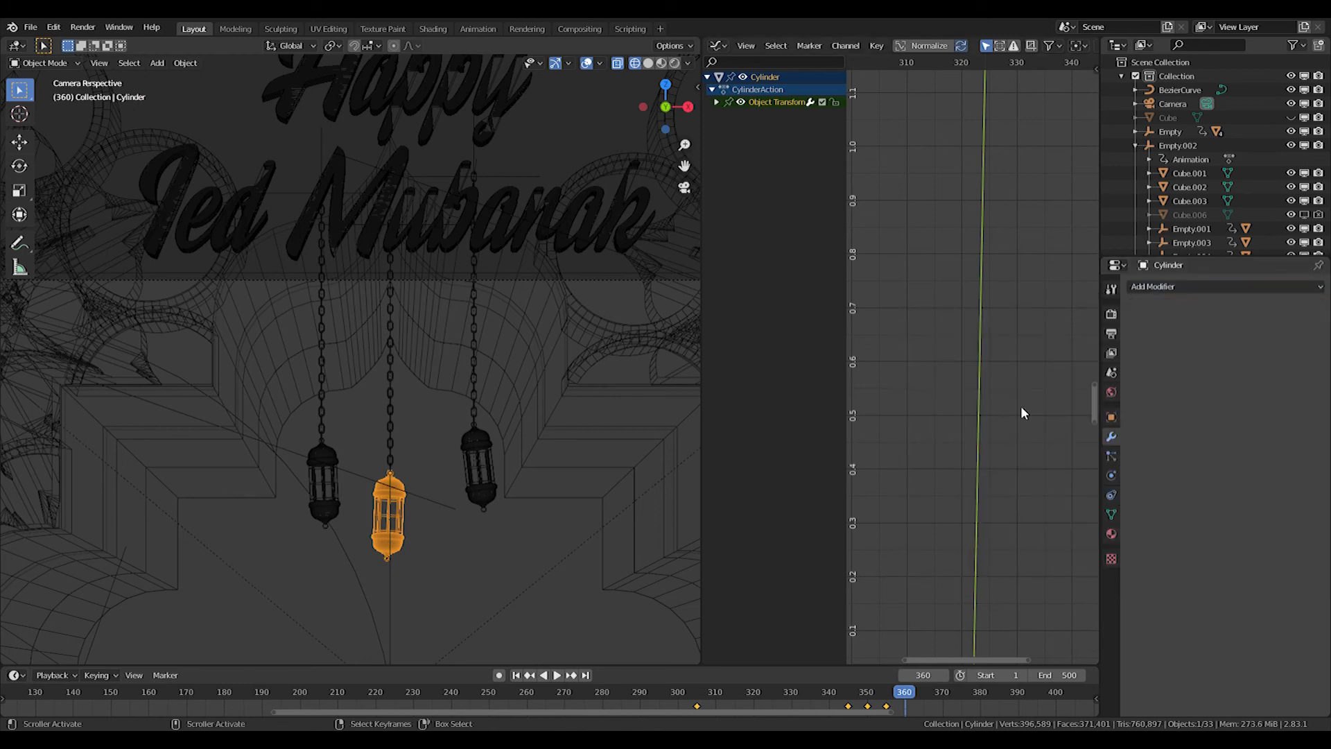
Set the Y rotation of the lantern bodies to 0° and keyframe their rotation at frame 360
click(1111, 418)
key(i)
click(491, 484)
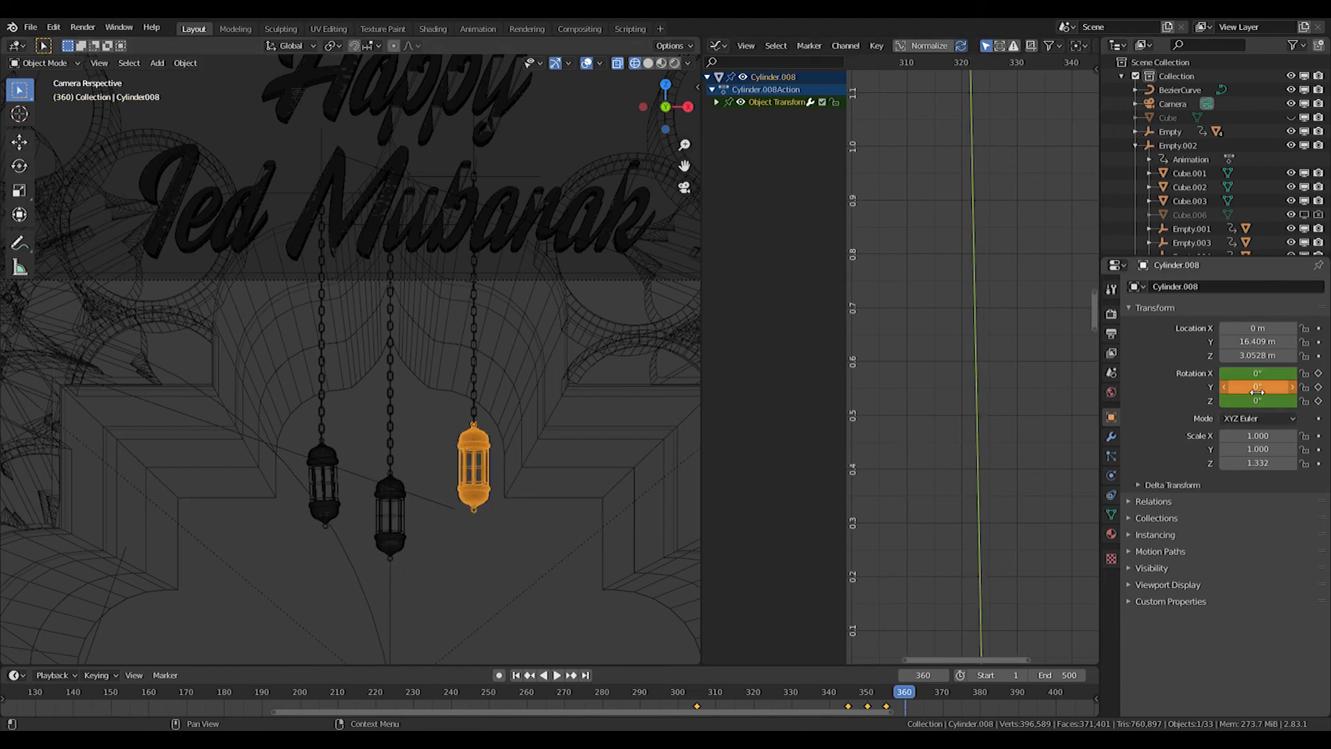
click(325, 493)
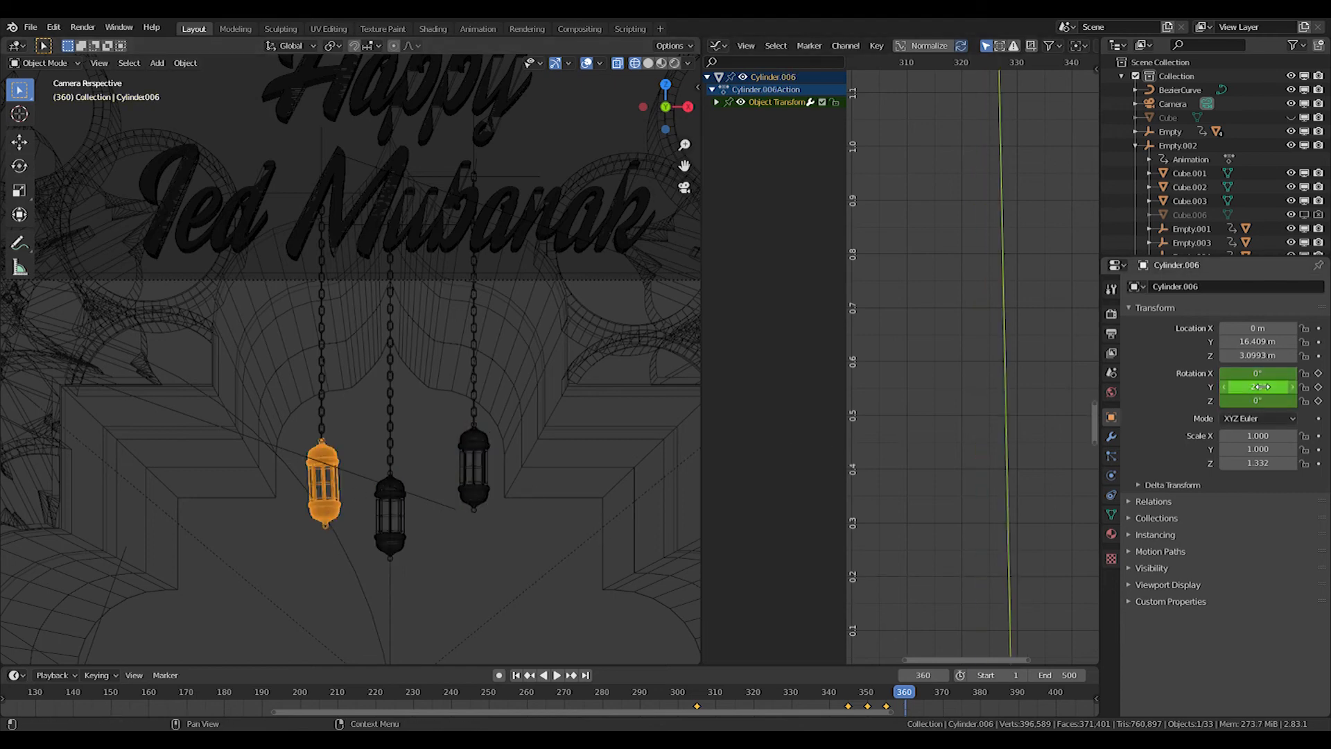
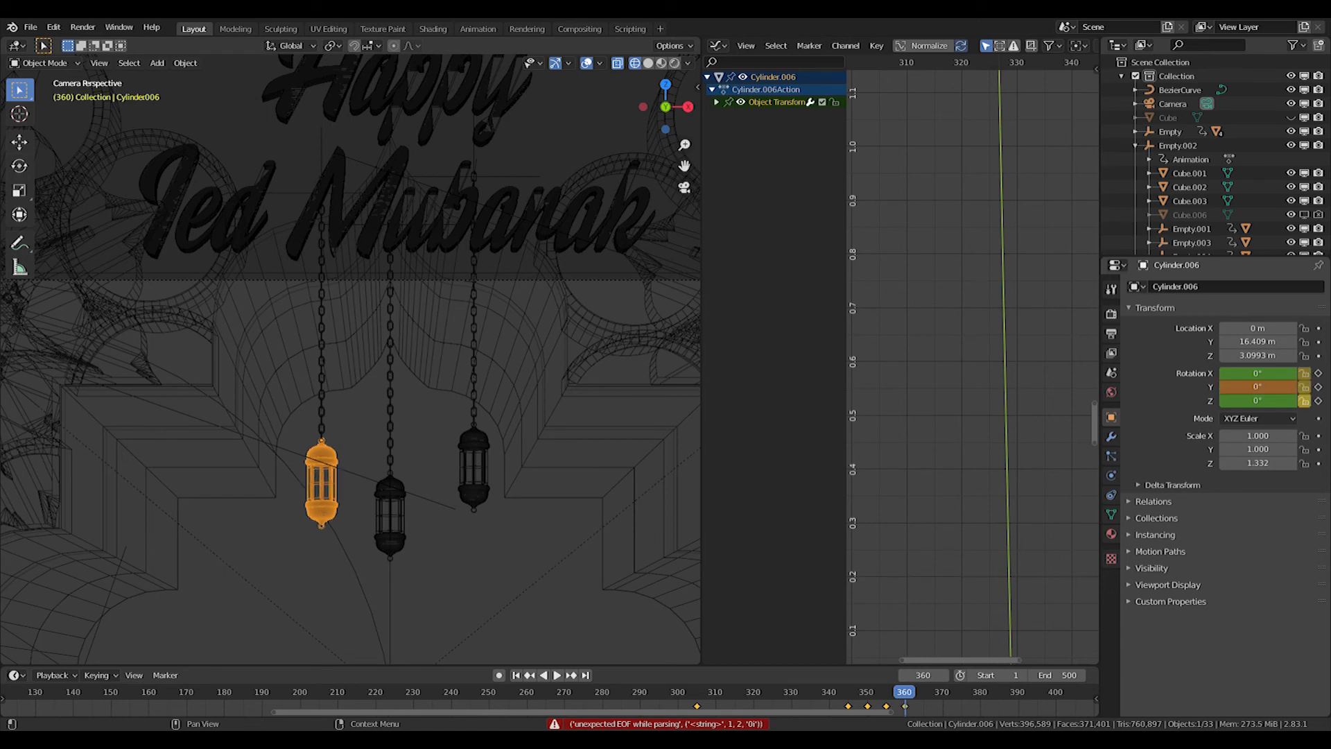
Scrub and play back the lantern swing around frames 340 to 360 to check the motion
drag(903, 700, 873, 711)
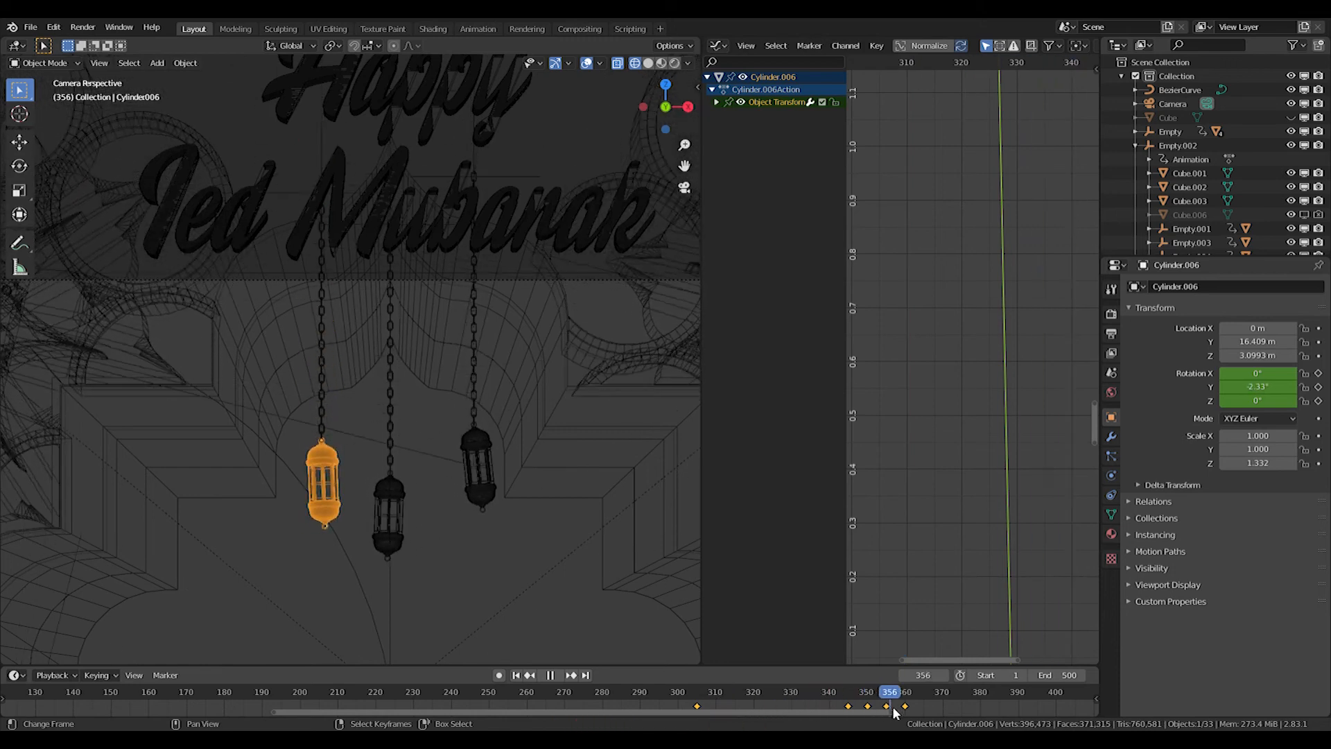
key(space)
scroll(514, 335, down, 3)
drag(875, 699, 830, 693)
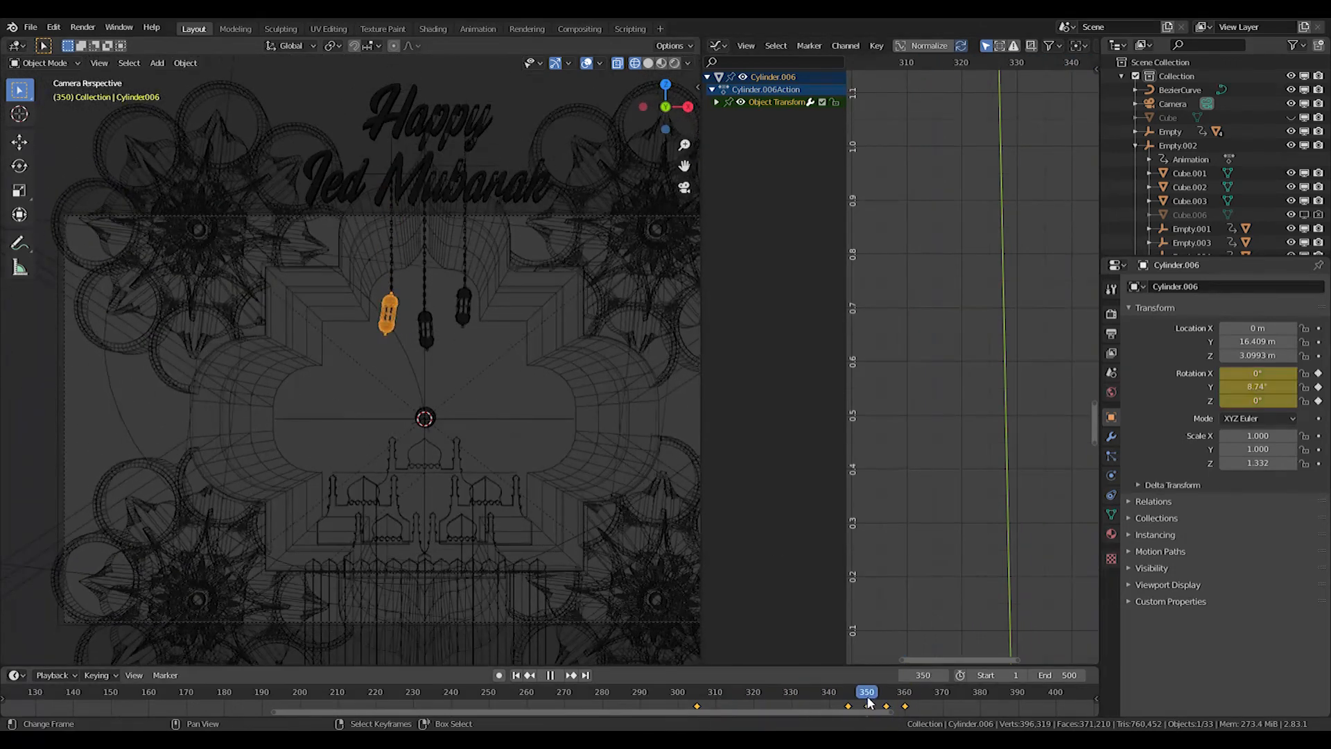
key(space)
scroll(509, 366, down, 2)
Duplicate the Happy Ied Mubarak text in place and shift all its keyframes later so they start at about frame 337
click(418, 234)
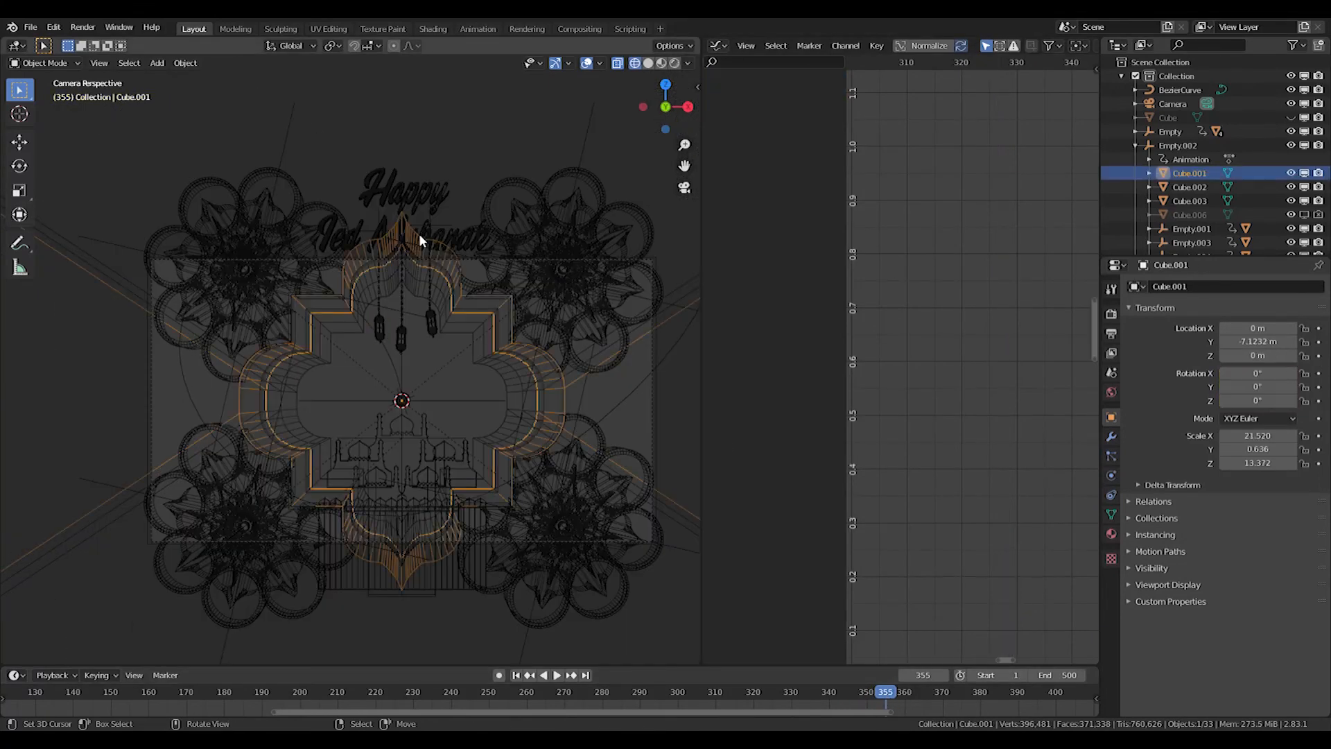
click(419, 234)
key(g)
right_click(433, 207)
scroll(914, 466, down, 15)
key(a)
key(g)
key(x)
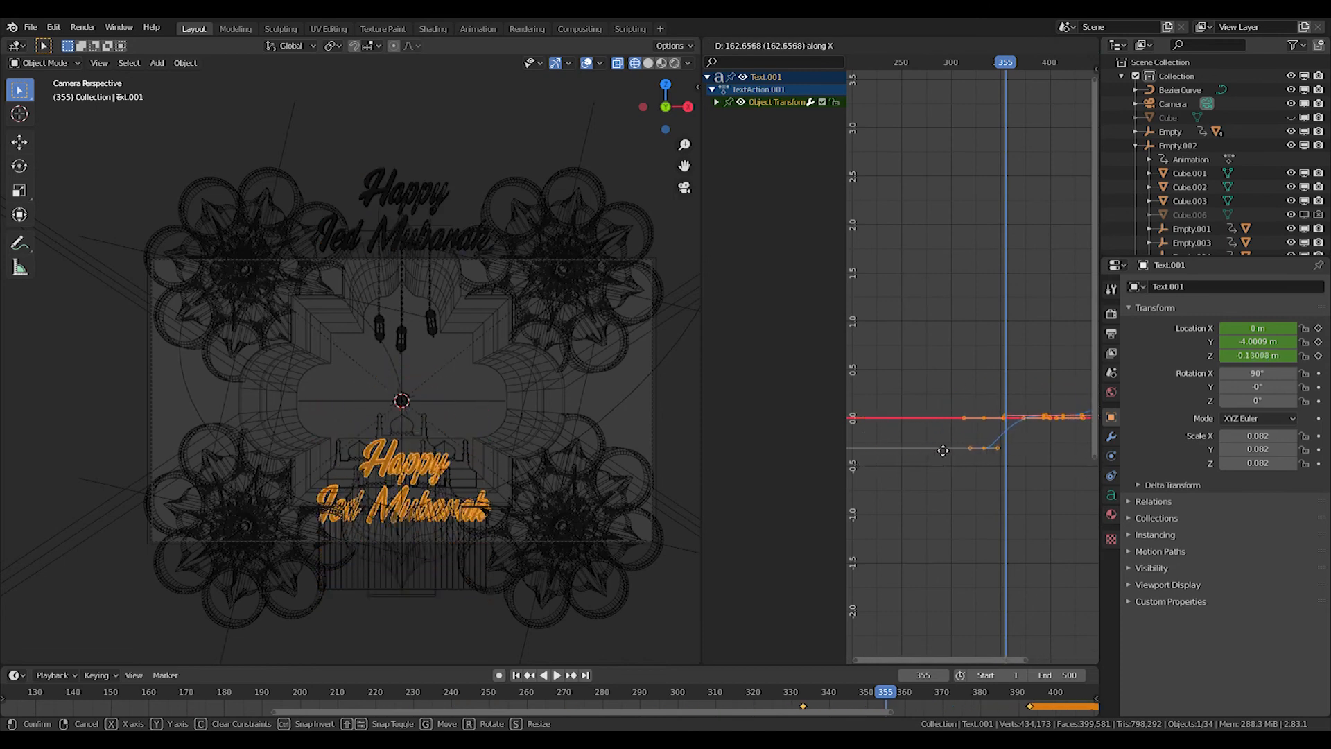
click(488, 514)
scroll(489, 515, up, 2)
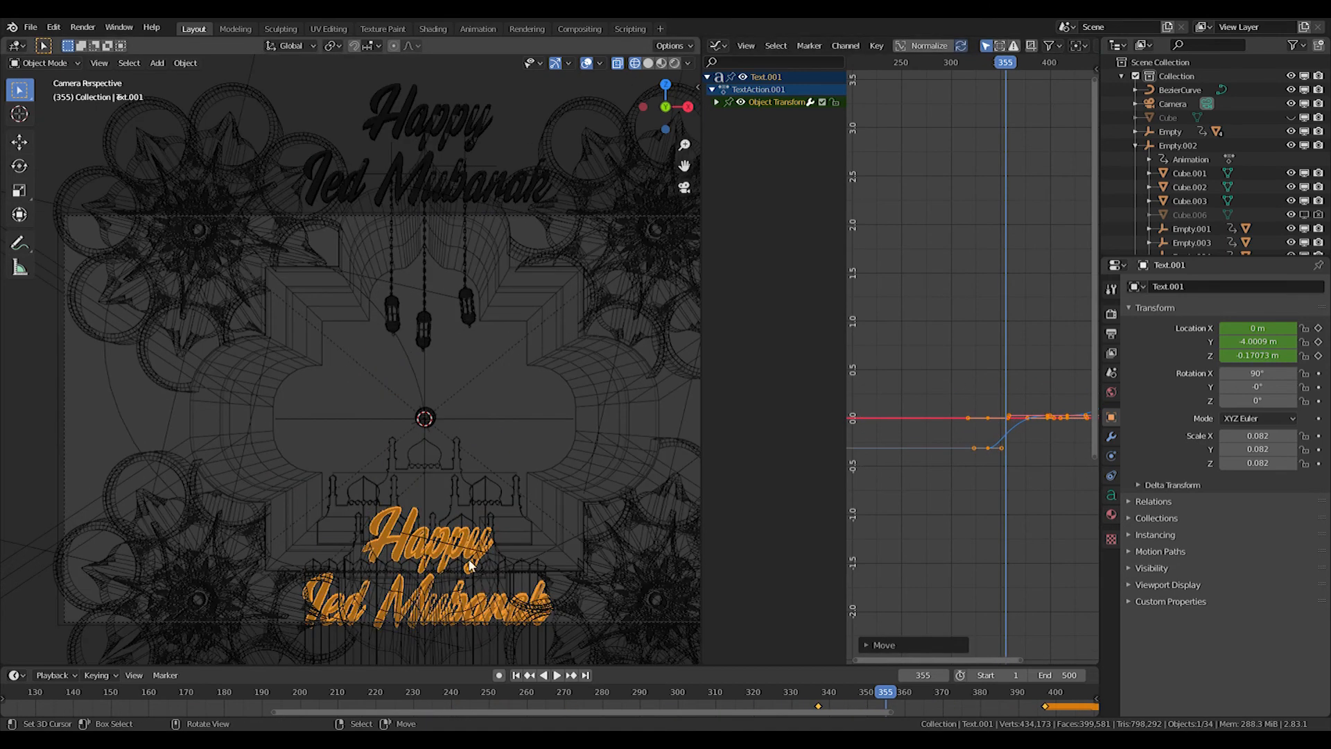
At frame 397, replace the duplicated text's content with "Minal Aidin" and "Wal Faizin" on two lines
middle_drag(1005, 461, 912, 439)
click(912, 439)
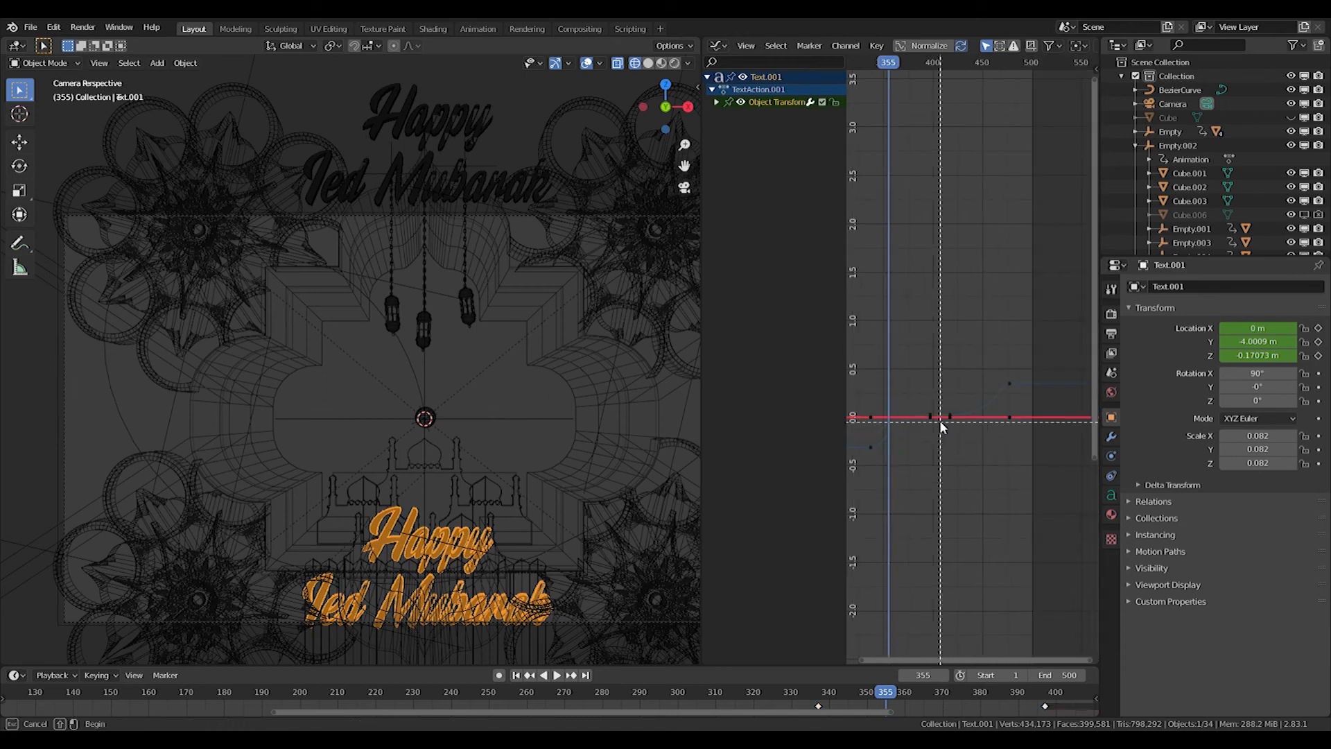
key(space)
key(space)
key(Tab)
key(ctrl+a)
text(Min)
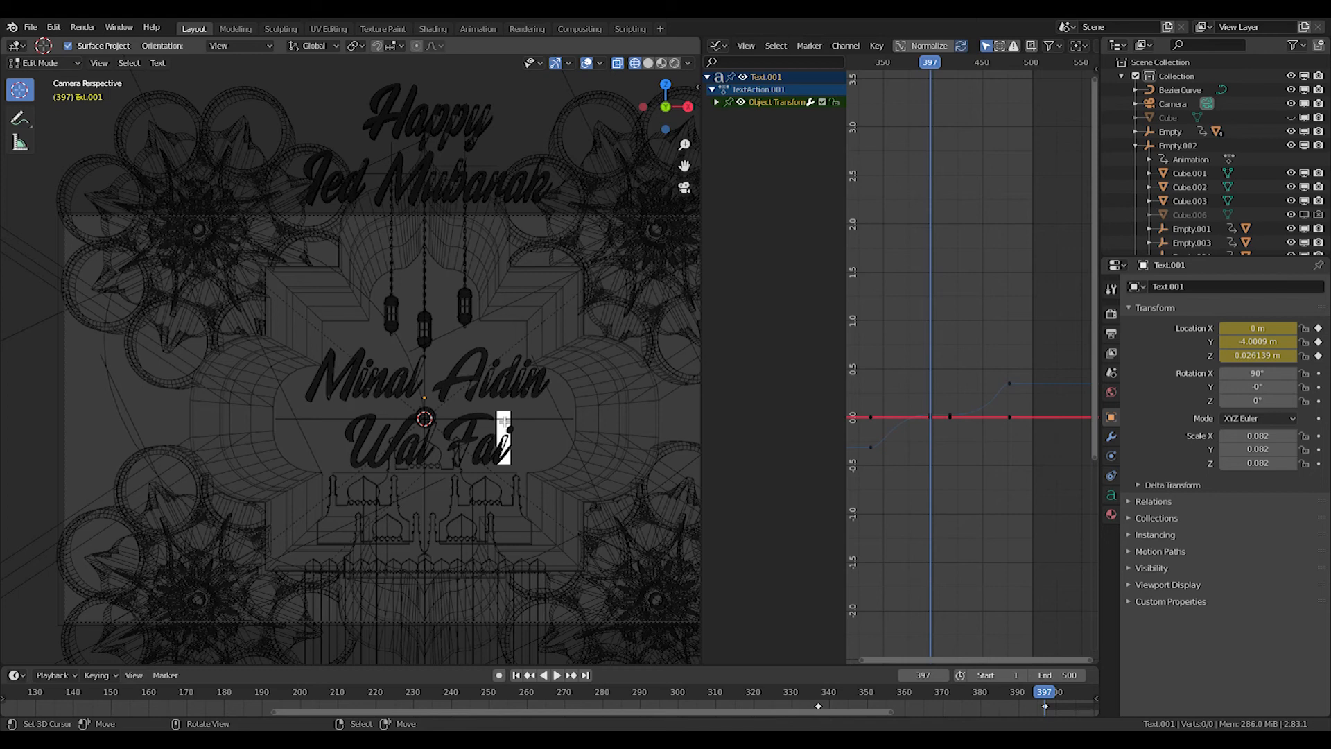
text(zin)
key(Tab)
Play back the timeline through the Minal Aidin Wal Faizin text's entrance and exit
key(ctrl+shift+space)
drag(1024, 700, 1075, 704)
key(space)
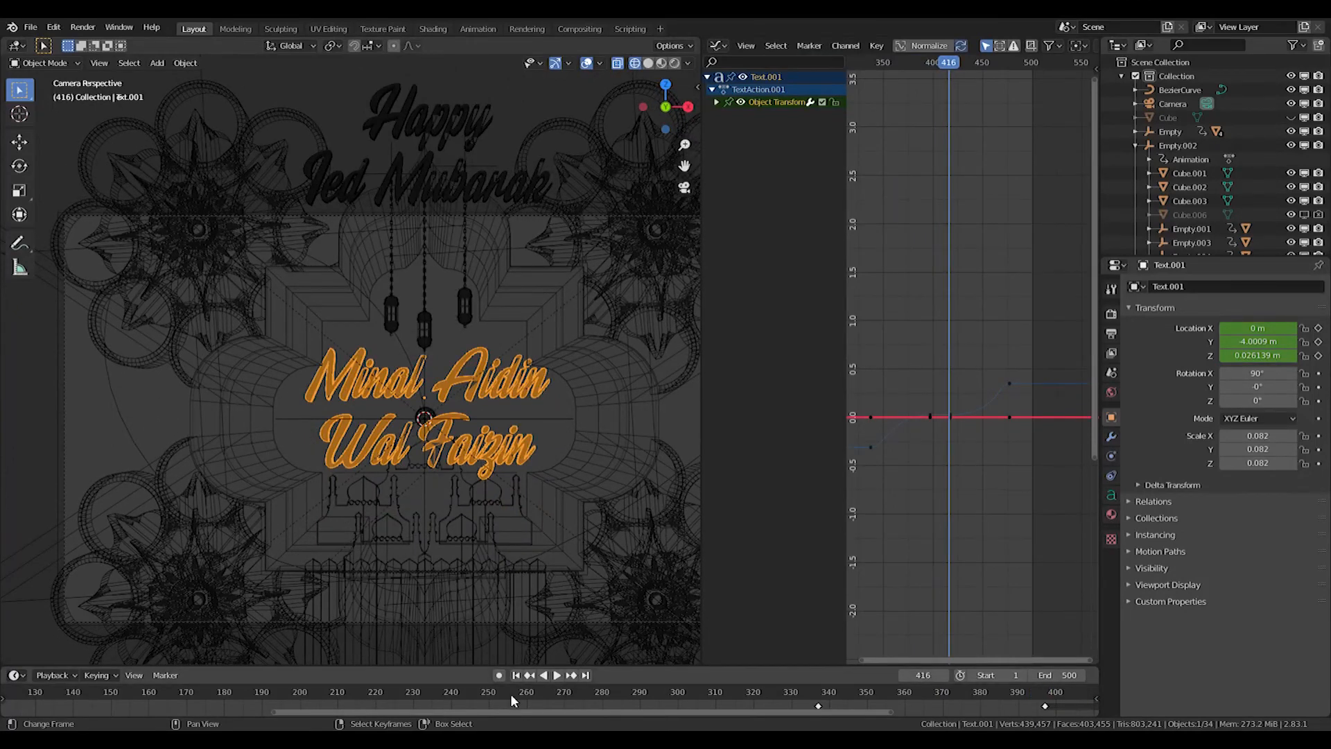
middle_drag(531, 707, 55, 712)
key(space)
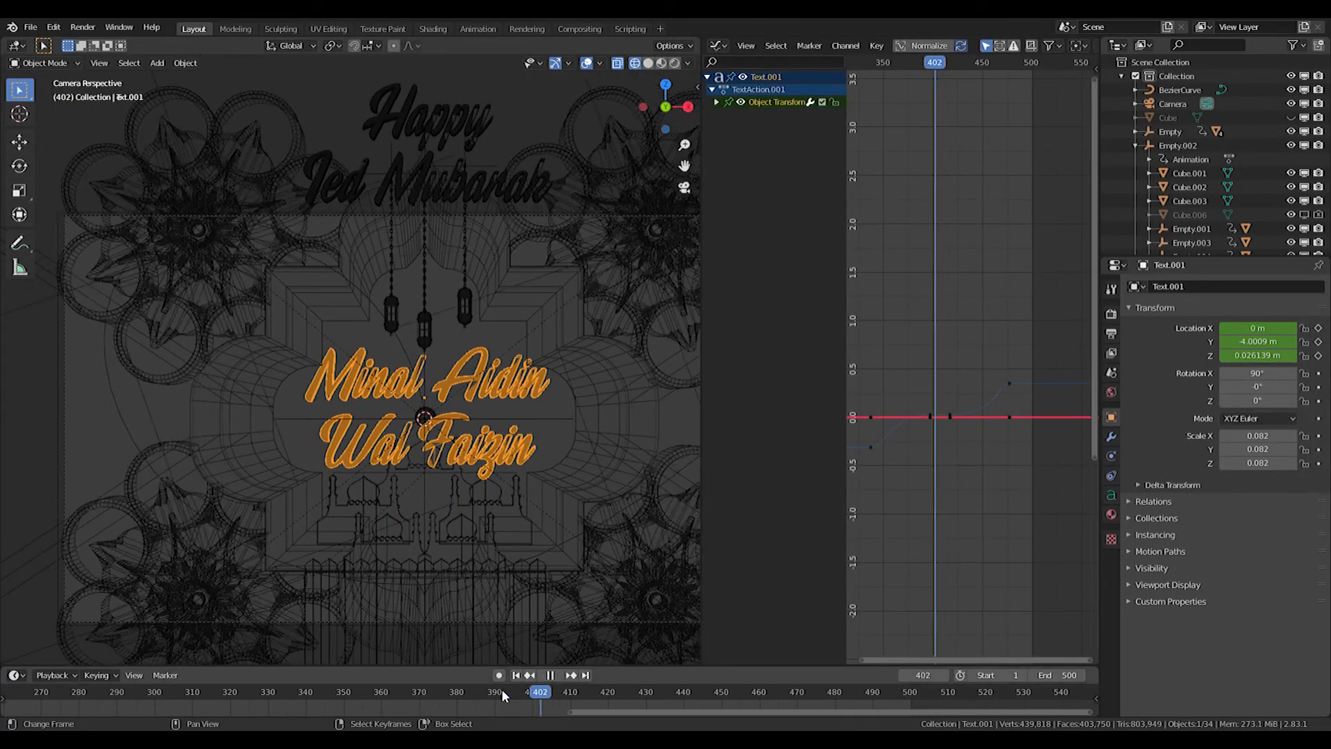
click(439, 691)
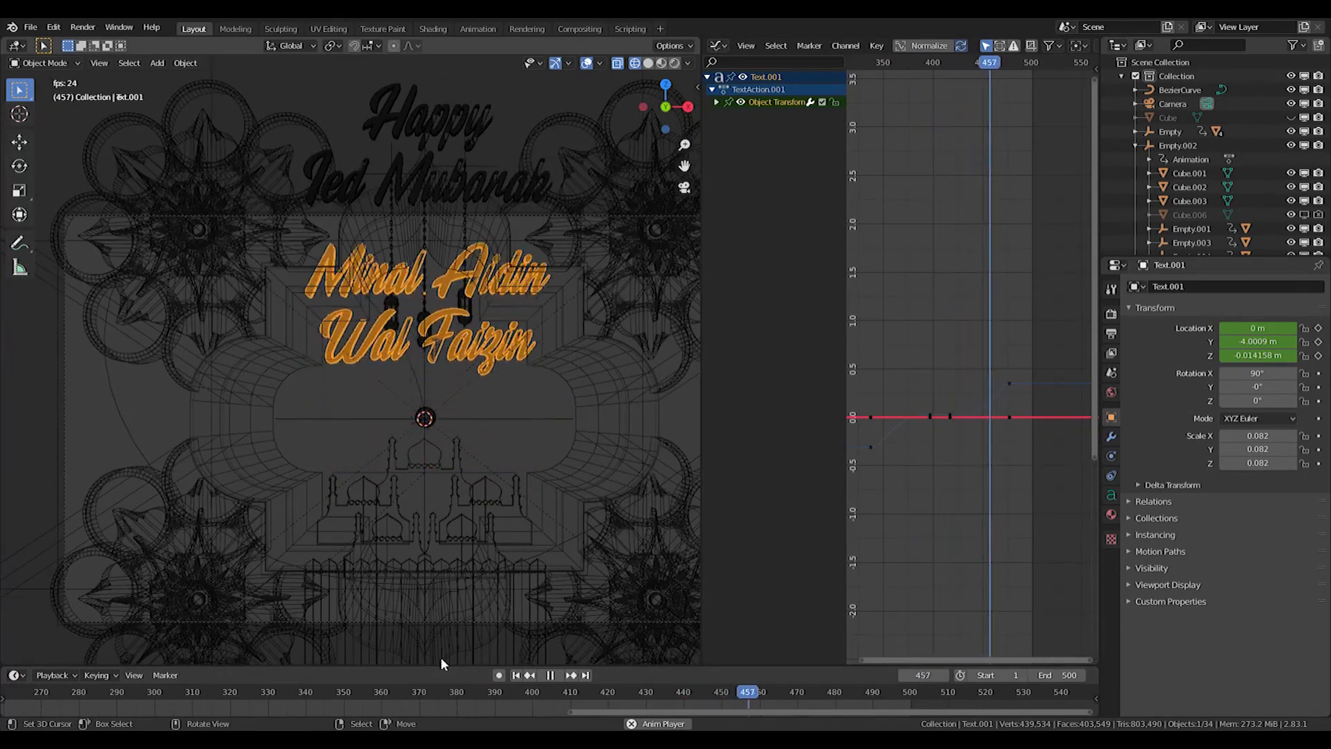
key(space)
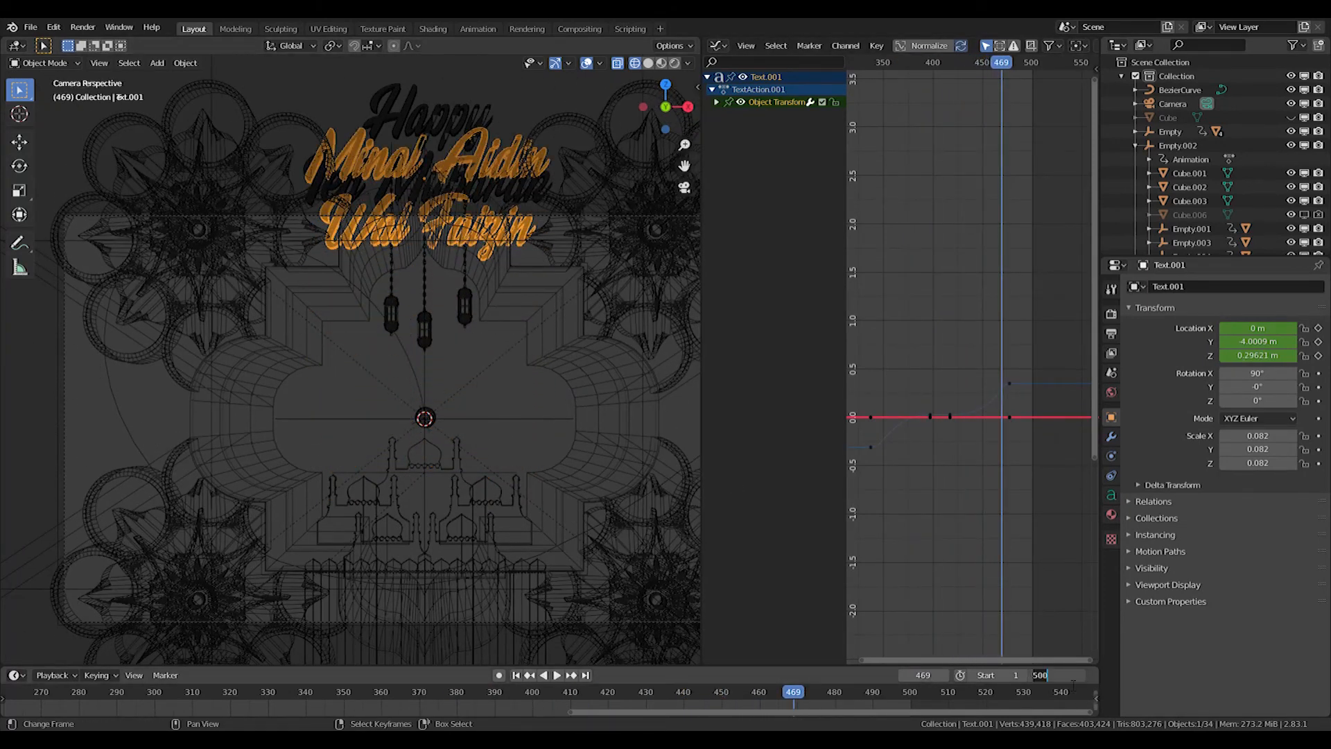
Set the scene's end frame to 600
text(600)
key(Return)
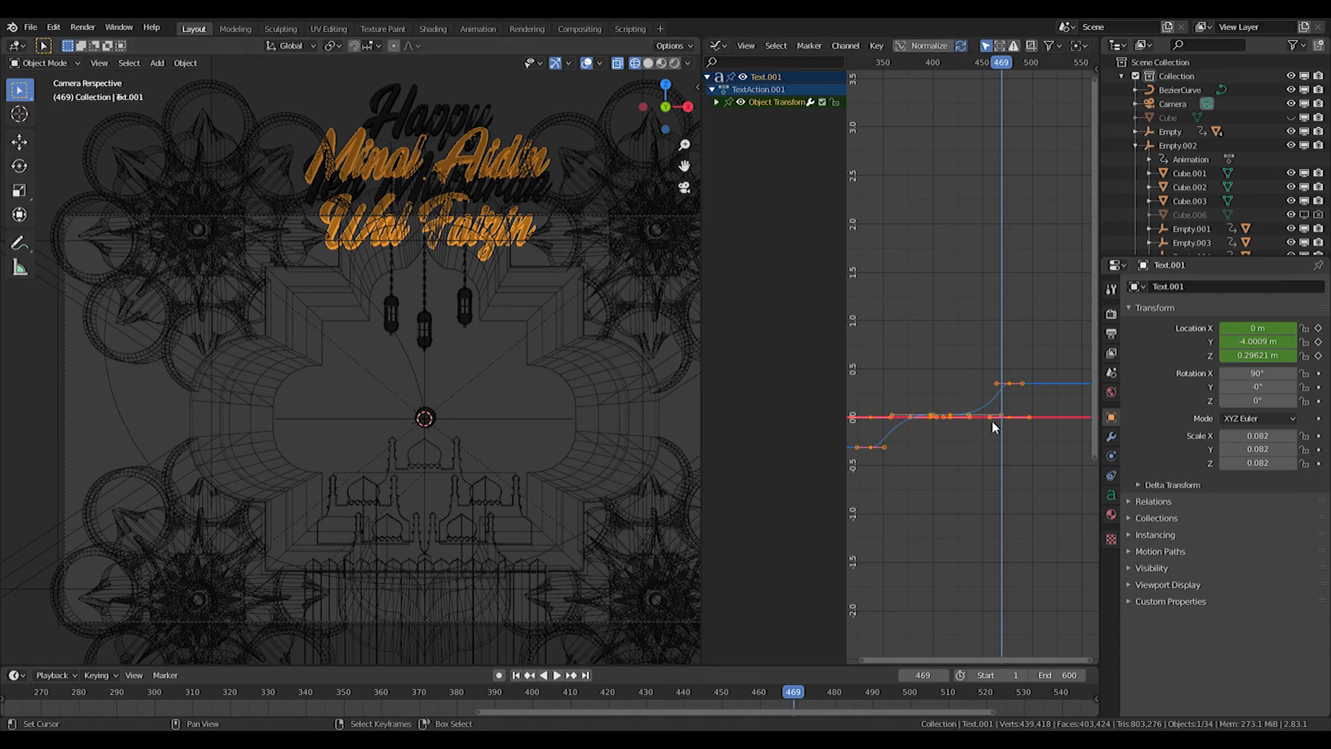
middle_drag(846, 718, 847, 718)
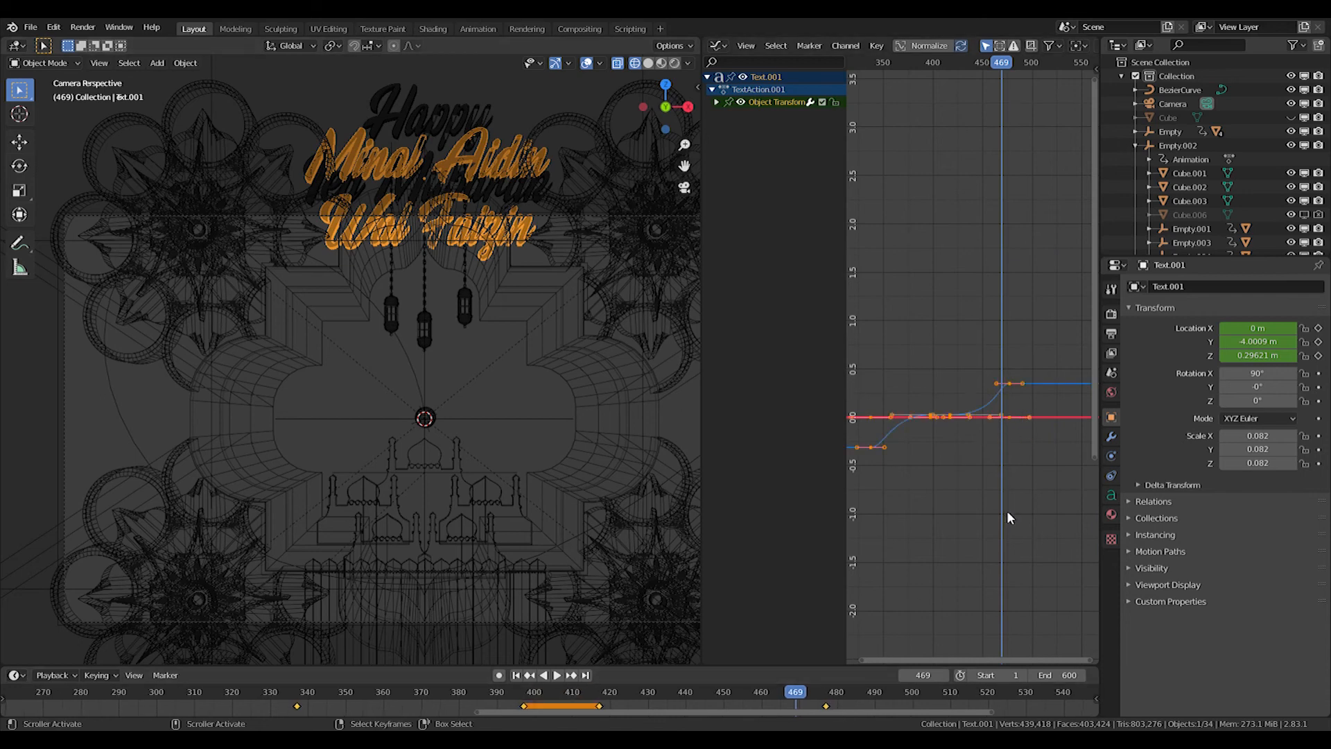
Select the three empties that carry the hanging lanterns, return to the camera view, and go to frame 415
middle_drag(1008, 512, 867, 438)
drag(852, 409, 784, 409)
middle_drag(872, 409, 927, 426)
middle_drag(464, 318, 363, 235)
click(352, 235)
key(KP_0)
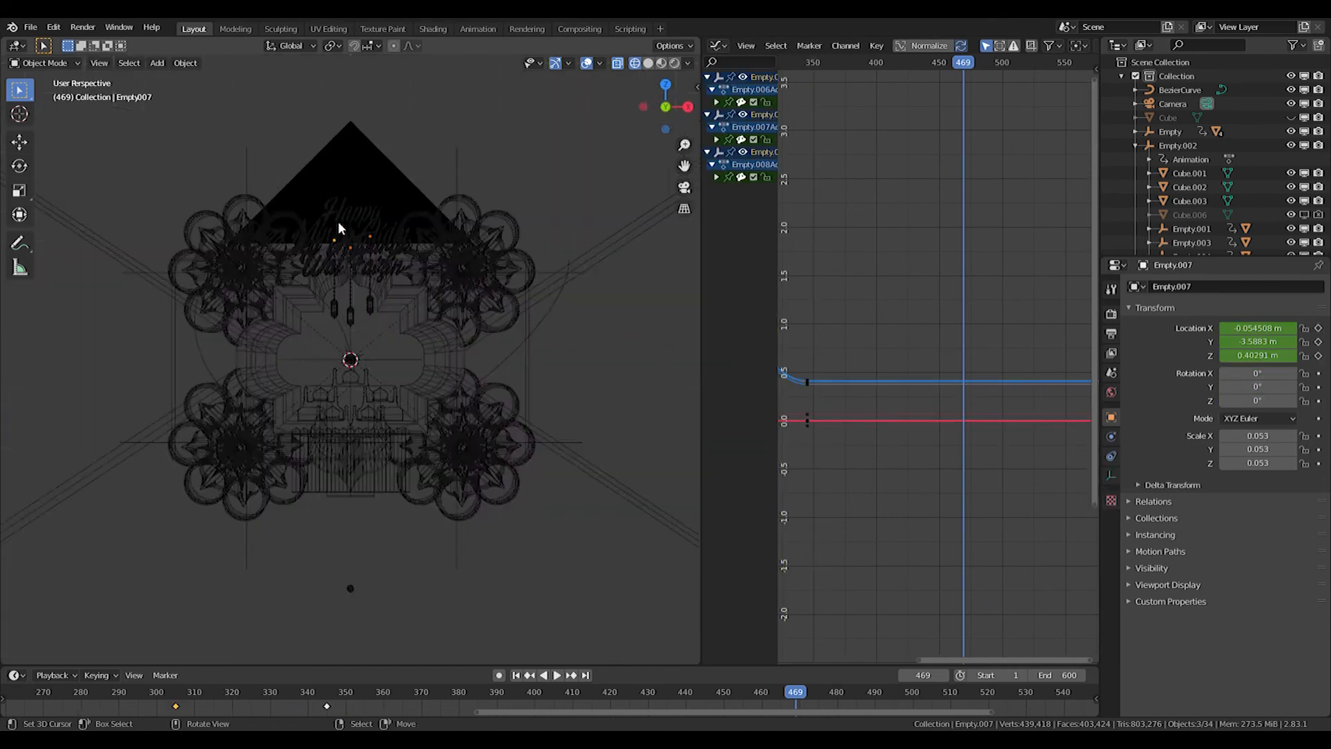
scroll(875, 368, down, 1)
scroll(880, 373, down, 2)
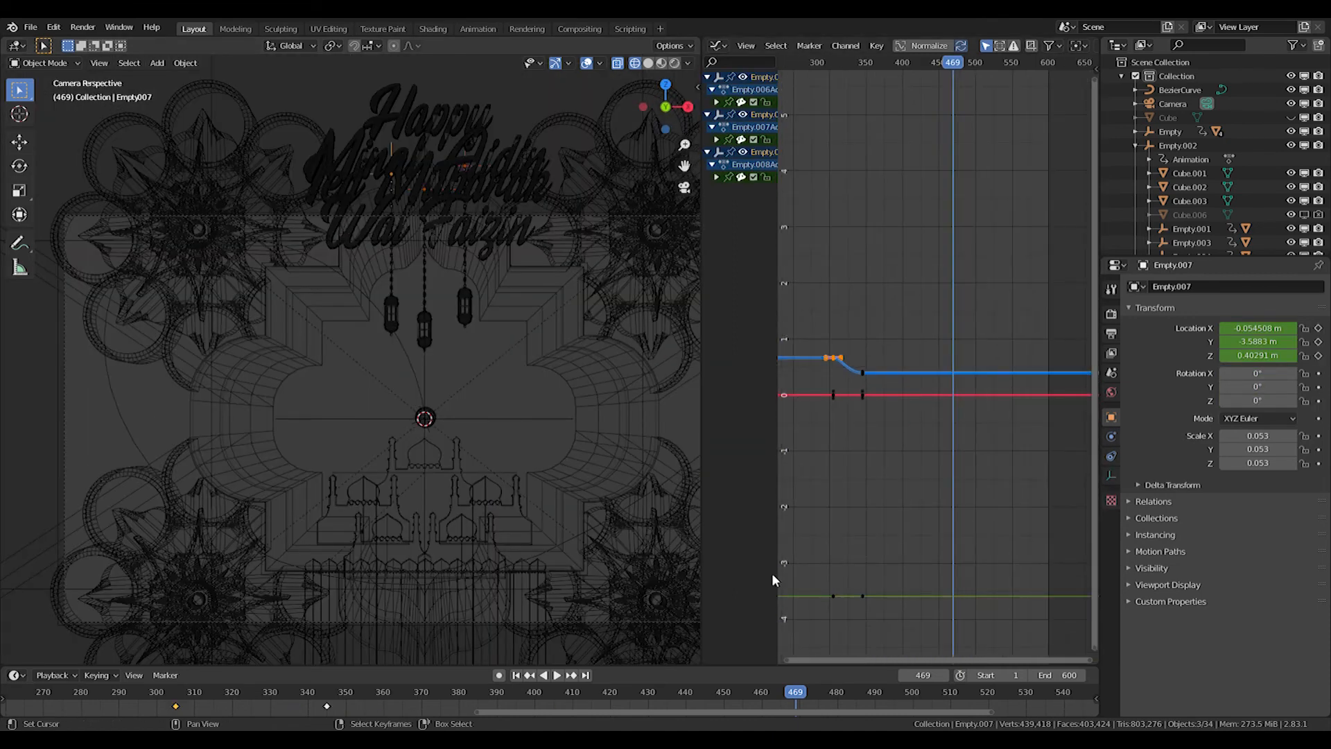
drag(795, 693, 591, 695)
Duplicate the three lantern empties' lowered-position keyframes from frame 345 to frame 415
key(a)
key(a)
key(b)
drag(896, 324, 839, 629)
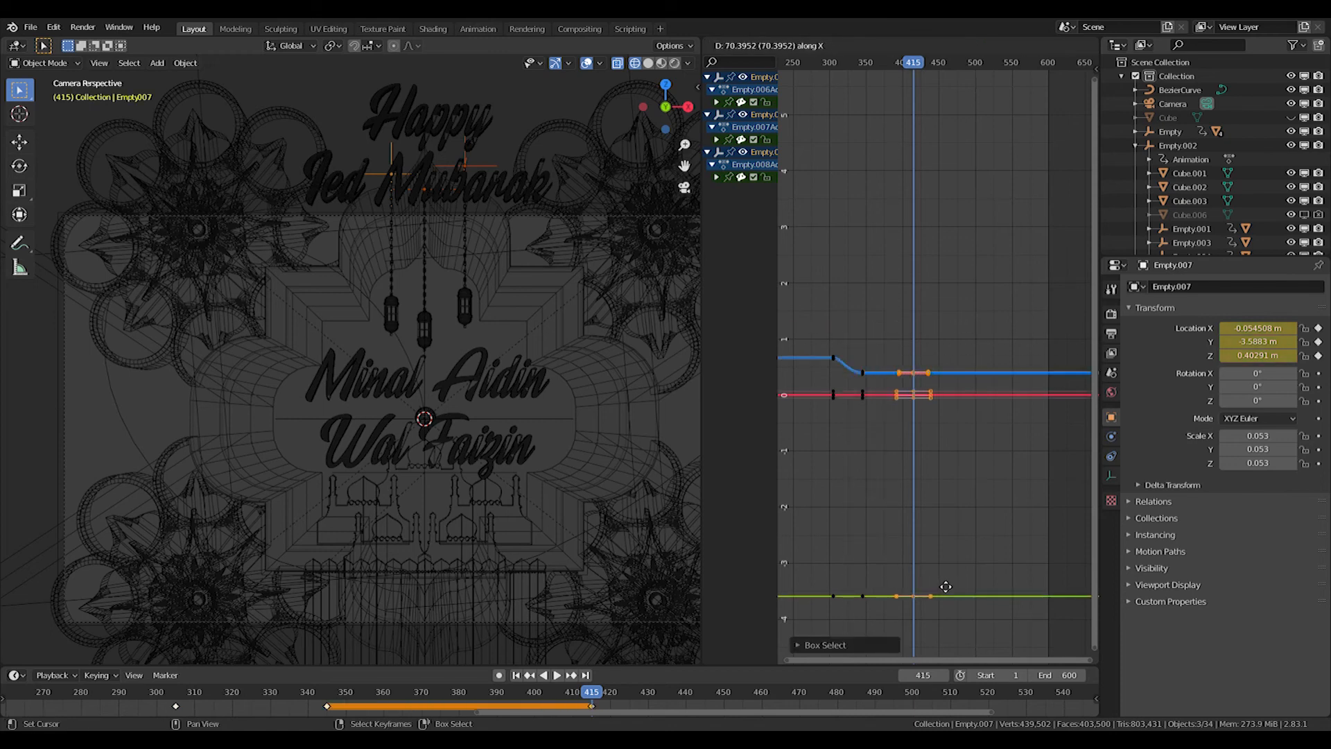
Duplicate the lantern empties' raised-position keyframes to frame 450 so the lanterns rise out of the opening
middle_drag(857, 401, 919, 388)
key(a)
drag(899, 627, 899, 626)
key(g)
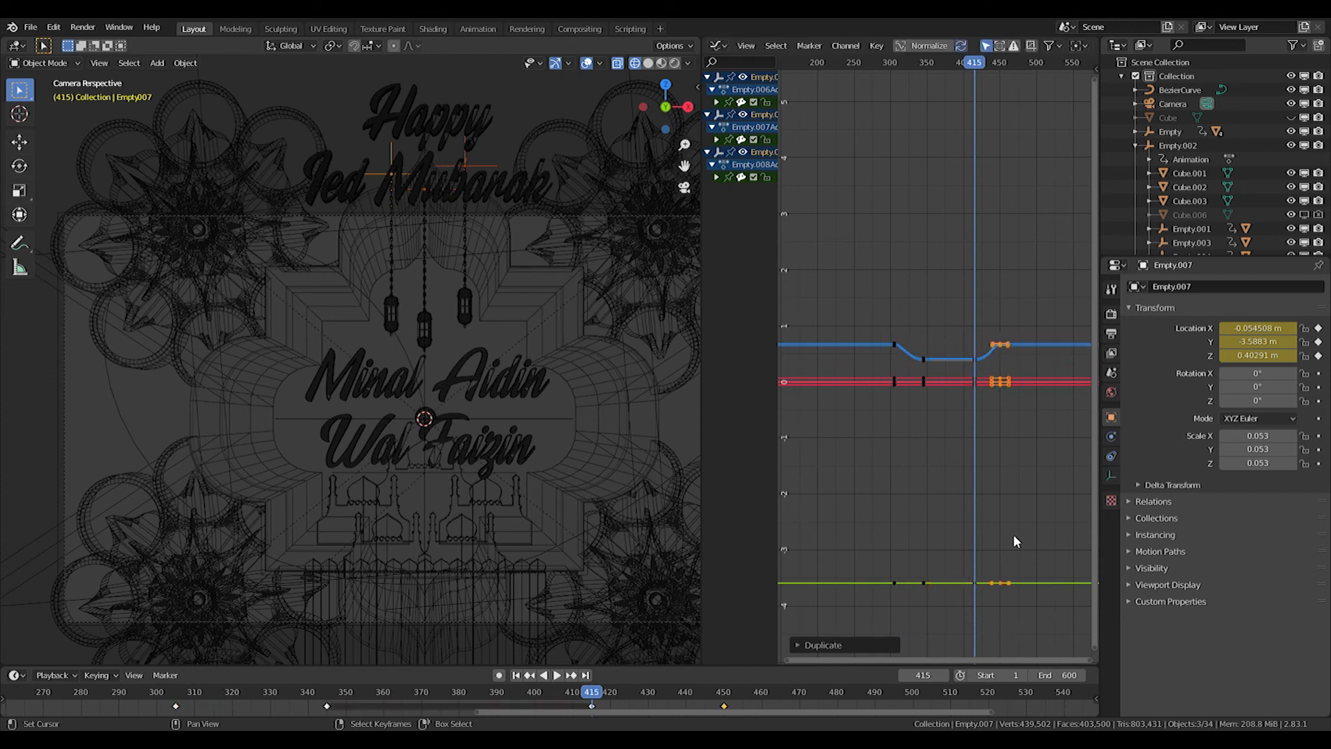
mouse_move(595, 690)
mouse_down()
mouse_move(551, 686)
mouse_move(610, 685)
mouse_move(591, 681)
mouse_up()
Scale down the curve handles of the lantern empties' keyframes at frame 450 to sharpen the end of the rise
ctrl+middle_drag(988, 417, 852, 277)
ctrl+middle_drag(852, 277, 974, 381)
scroll(1023, 339, up, 4)
ctrl+middle_drag(974, 382, 921, 335)
key(alt+a)
key(b)
drag(1010, 303, 1042, 356)
key(s)
click(1034, 359)
Scale up the curve handles of the lantern empties' keyframes at frame 415 for a slower start of the rise
middle_drag(916, 355, 977, 364)
key(a)
key(a)
key(b)
drag(891, 345, 850, 368)
key(s)
click(915, 381)
Play back the animation from about frame 340 to check the lanterns' hold and rise
click(556, 691)
key(space)
drag(557, 691, 313, 692)
key(space)
key(space)
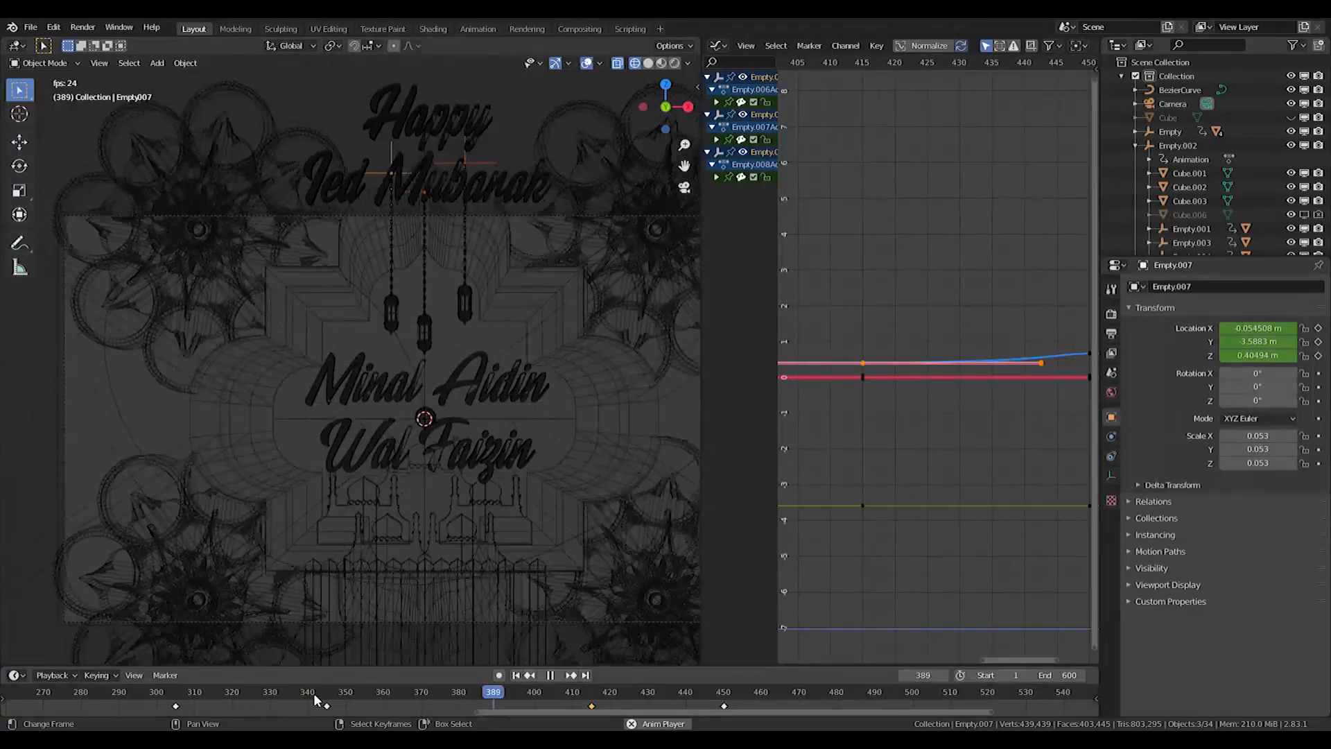
scroll(818, 431, down, 5)
key(space)
Undo the last handle scaling and lengthen the lantern empties' frame 415 keyframe handles along X only
middle_drag(981, 418, 1014, 433)
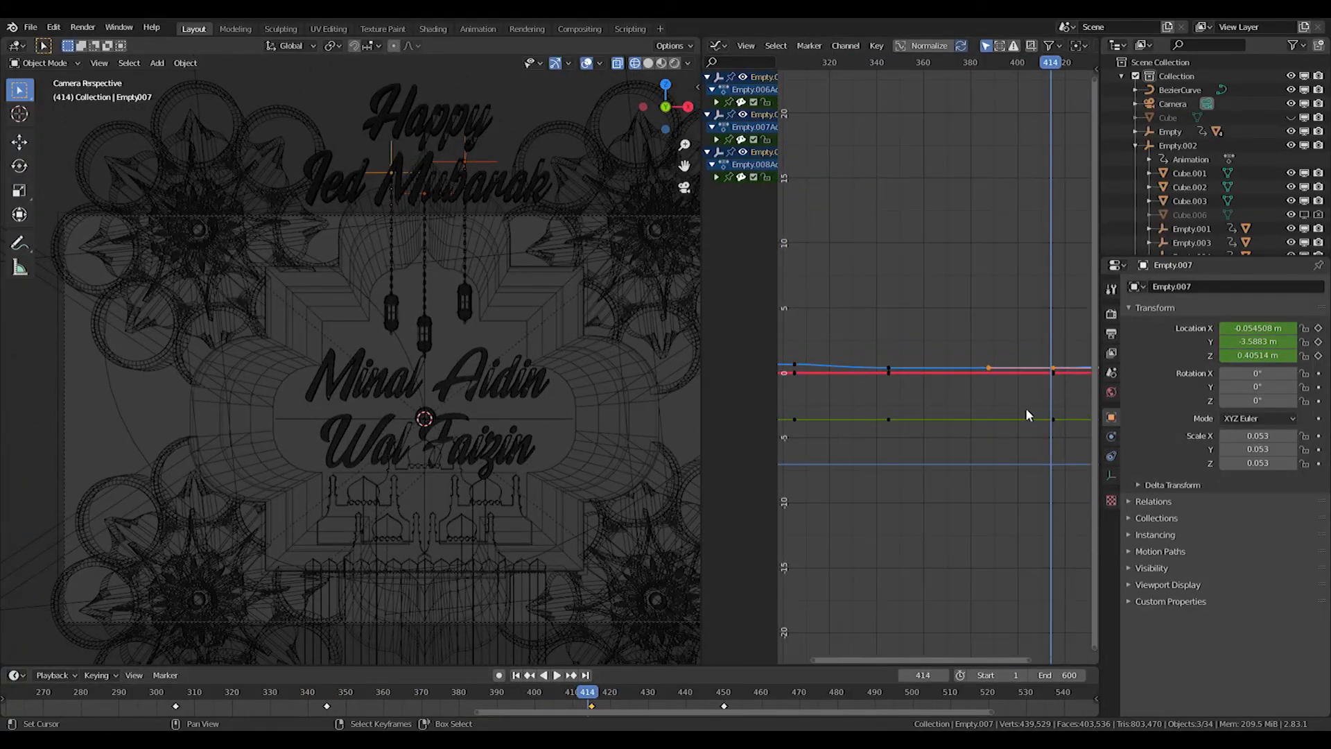
scroll(866, 381, down, 7)
ctrl+middle_drag(964, 357, 988, 298)
scroll(1005, 471, up, 3)
middle_drag(1075, 527, 964, 392)
key(ctrl+z)
key(ctrl+z)
key(s)
key(x)
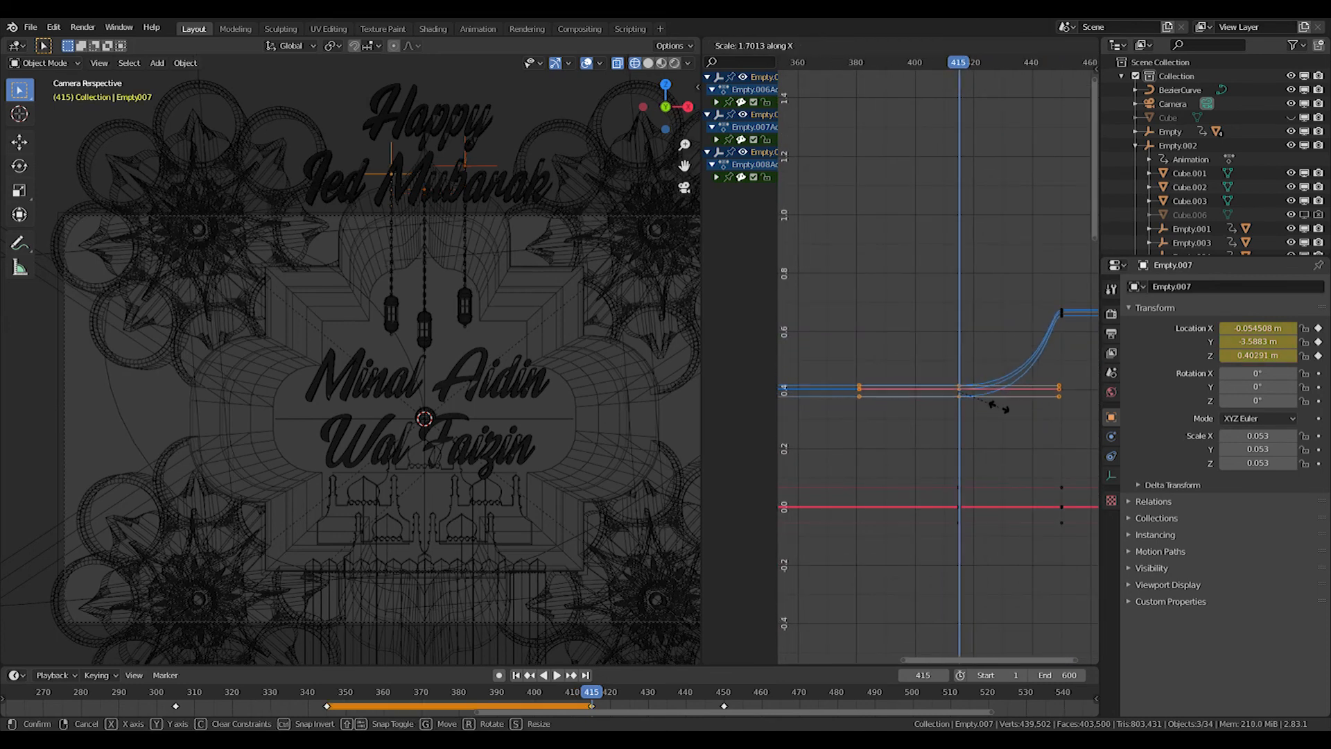
click(990, 404)
Play back and scrub the frames around 415 to 441 to check the lanterns rising away
drag(520, 696, 483, 697)
key(space)
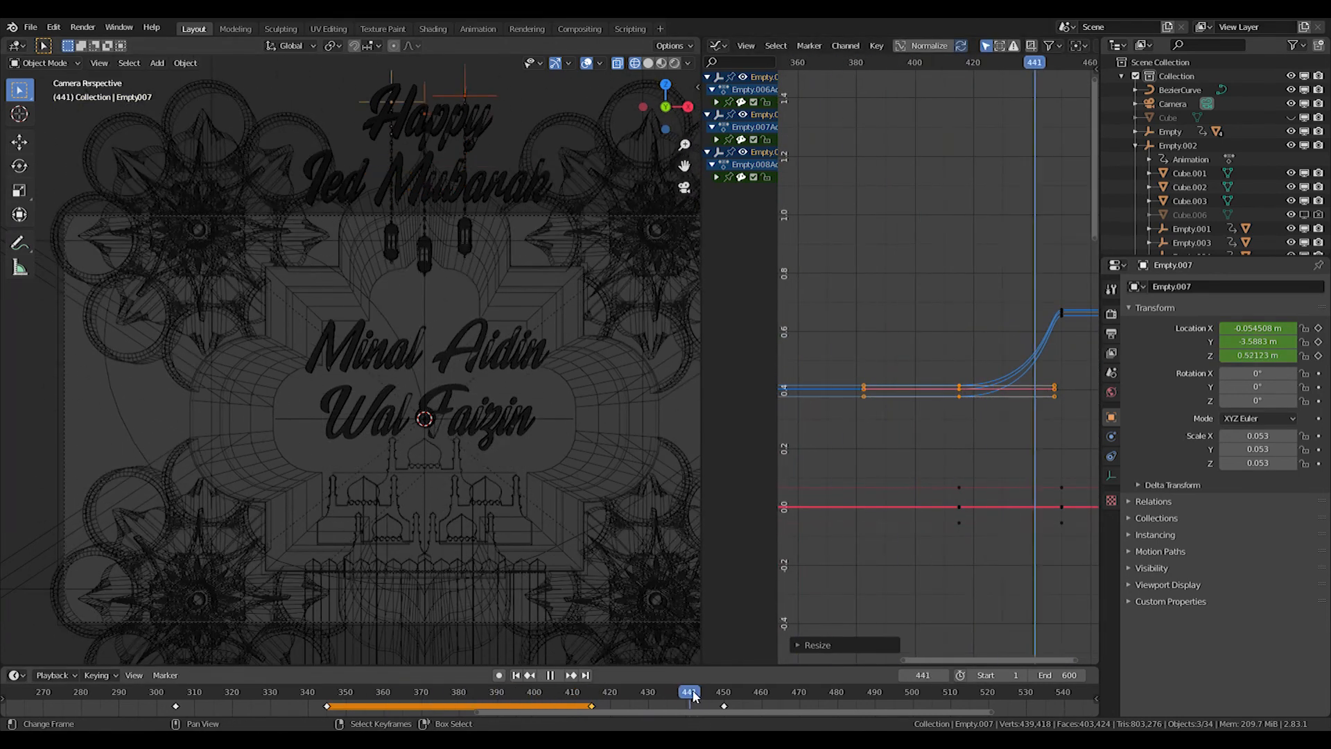
key(space)
click(585, 693)
key(space)
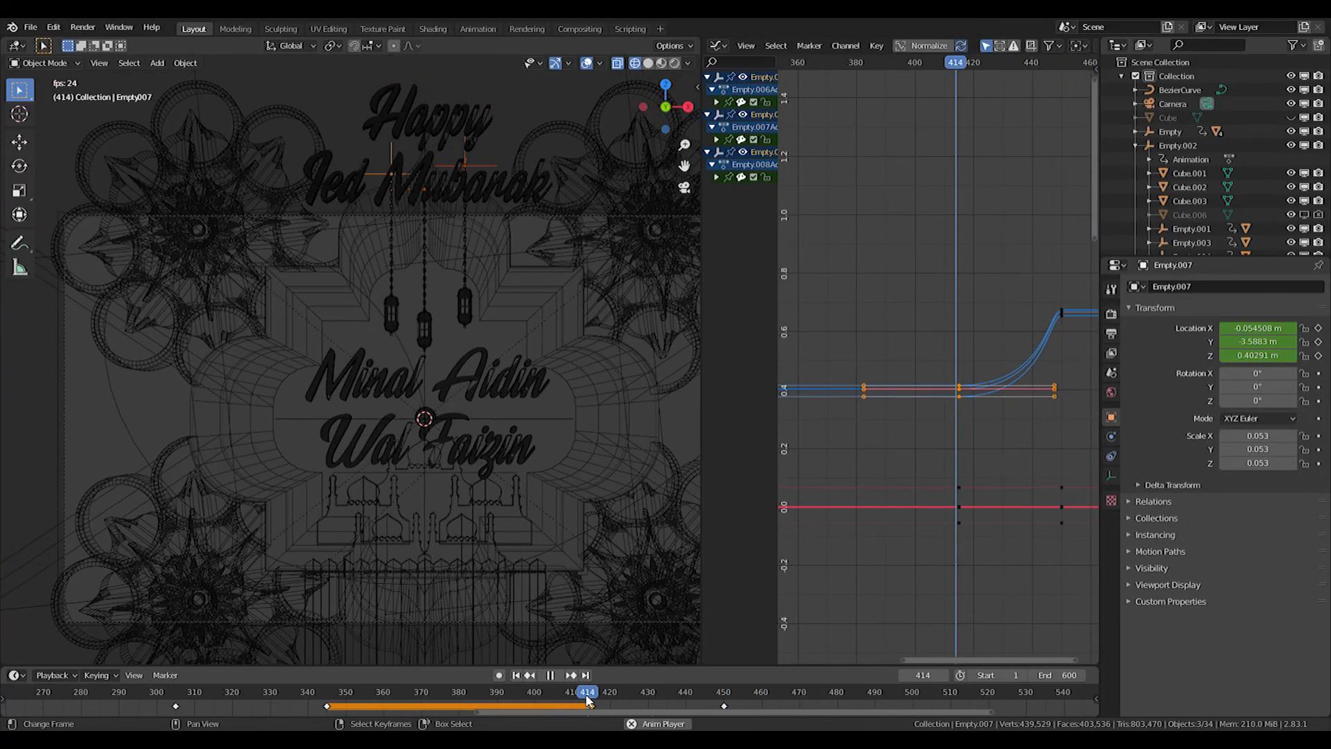
Shorten the curve handles of the lantern empties' keyframes at frame 450 along X only
key(space)
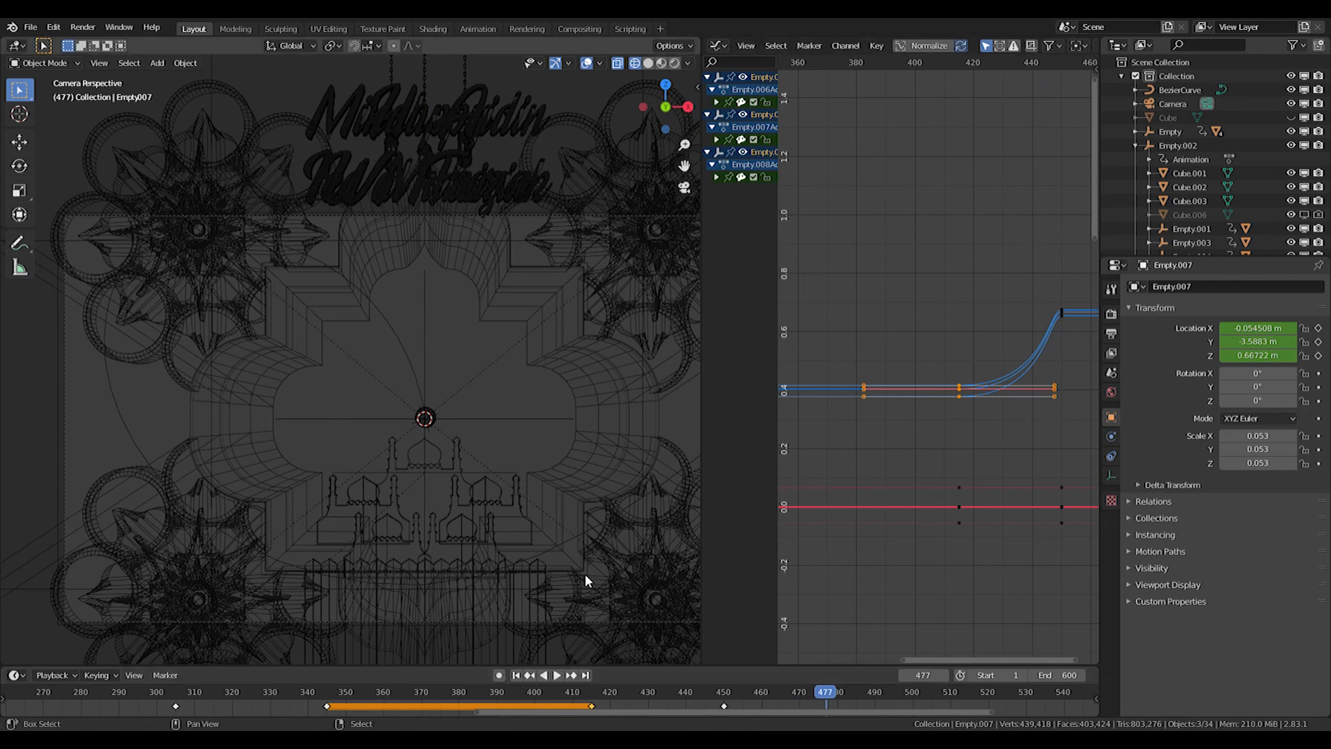
middle_drag(1042, 361, 1003, 390)
click(987, 392)
drag(967, 277, 1021, 375)
key(s)
key(x)
click(1089, 398)
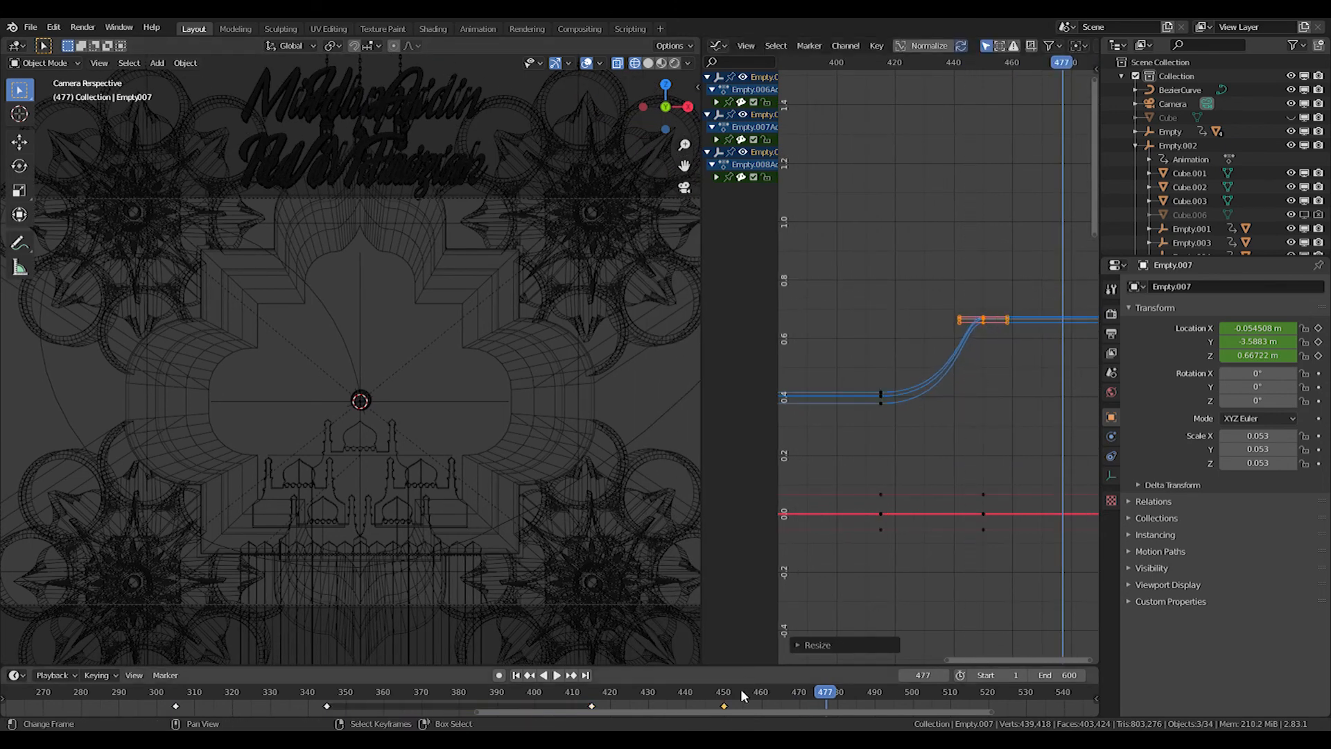
Scrub and play back the frames up to about 459 to check the end of the lanterns' rise
drag(730, 689, 639, 690)
key(space)
key(space)
Select both Empty and Empty.002 and insert scale keyframes for them at frame 465
shift+middle_drag(419, 393, 557, 332)
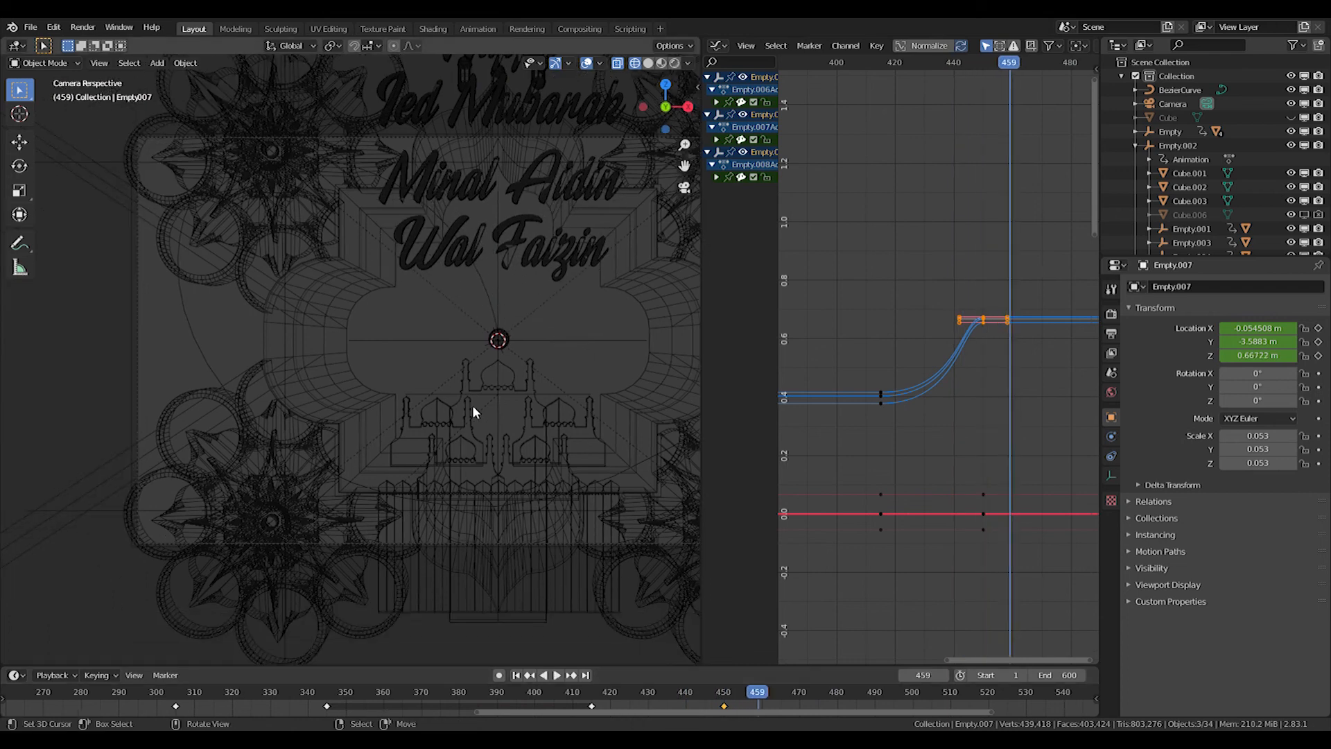
click(536, 414)
click(530, 384)
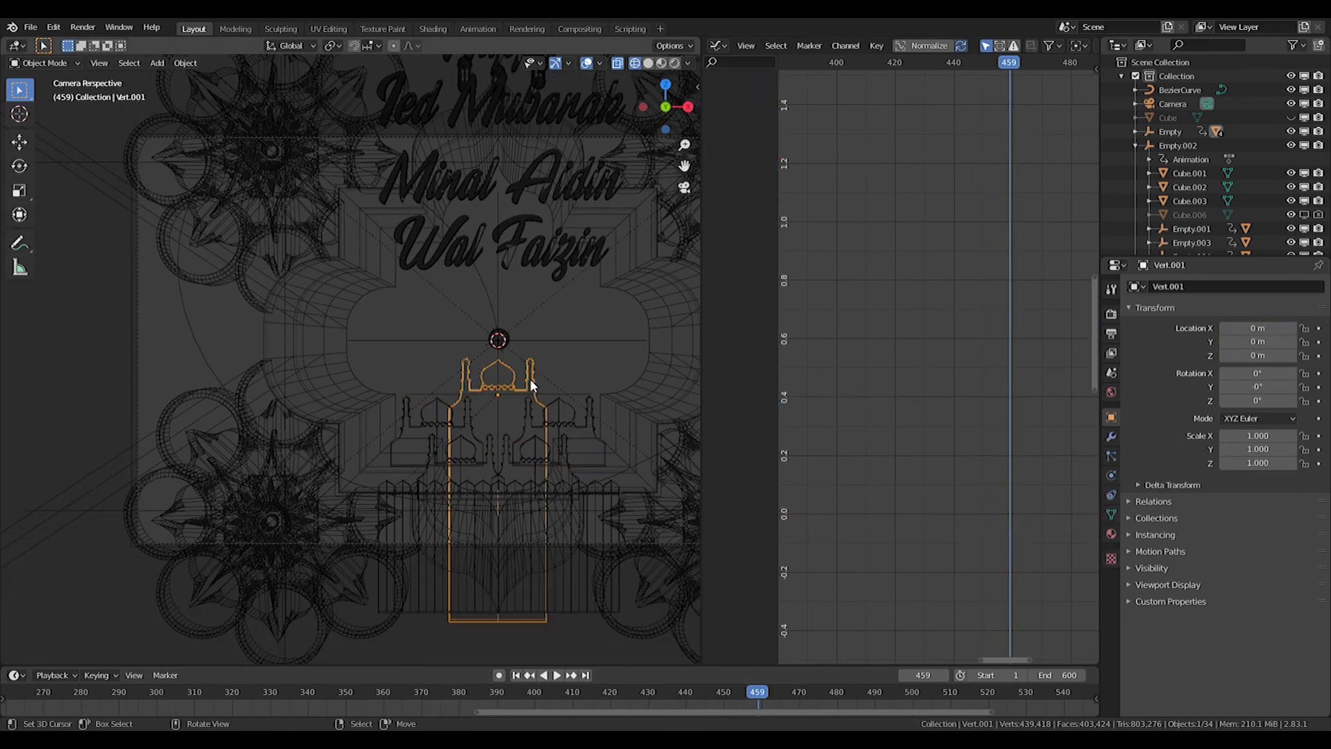
click(530, 430)
click(527, 426)
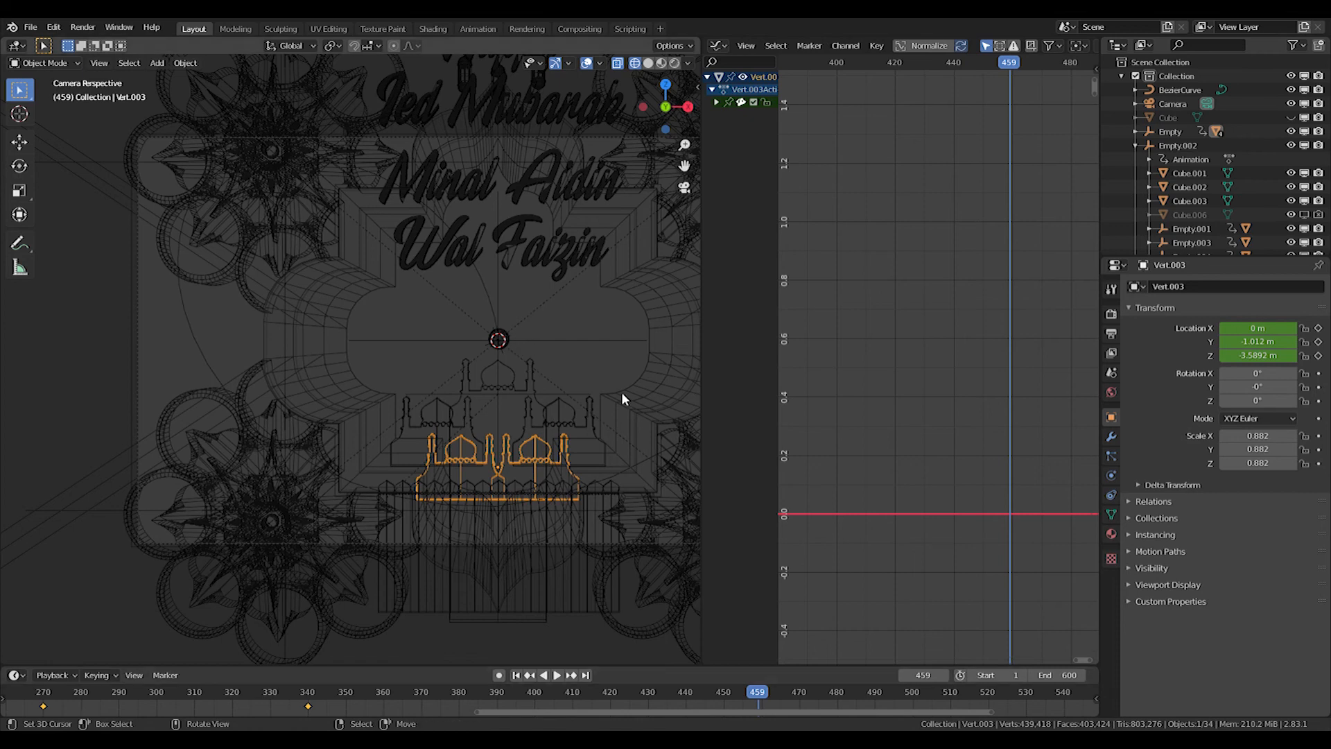
right_click(572, 341)
drag(739, 693, 783, 711)
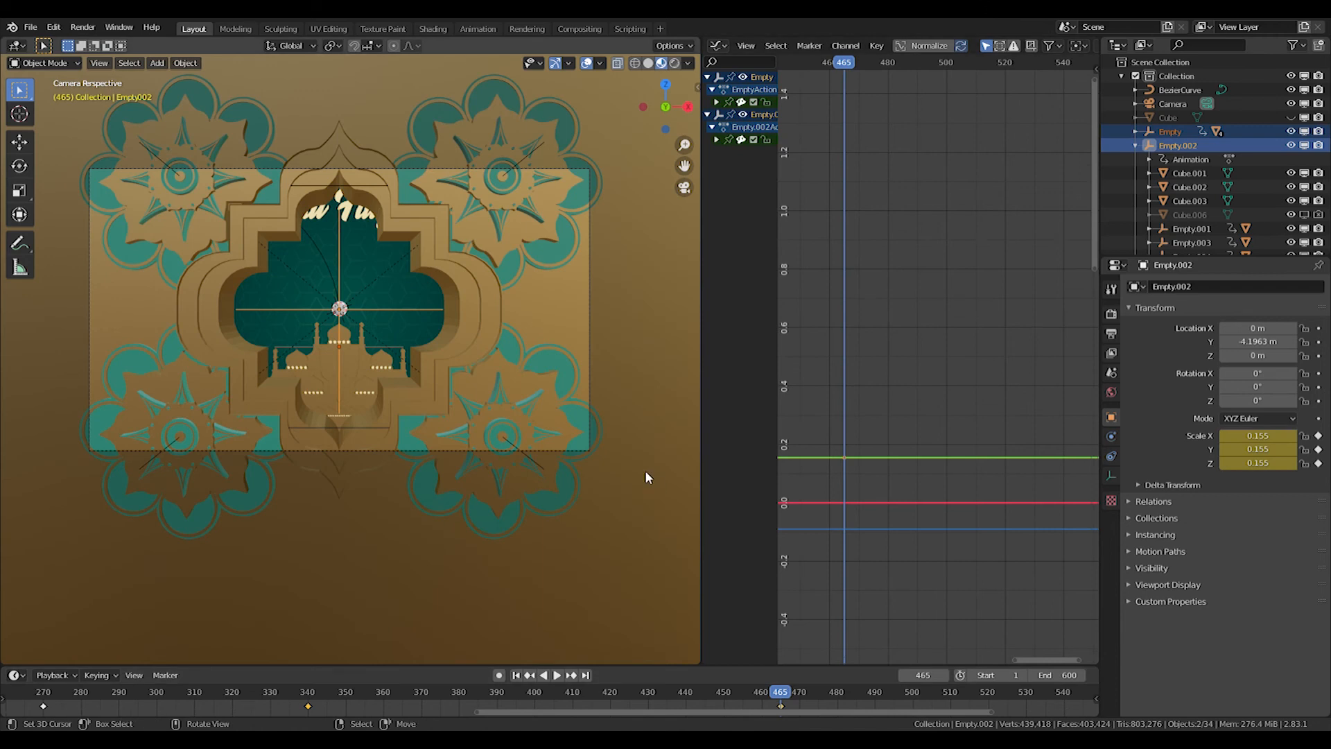
key(i)
click(634, 393)
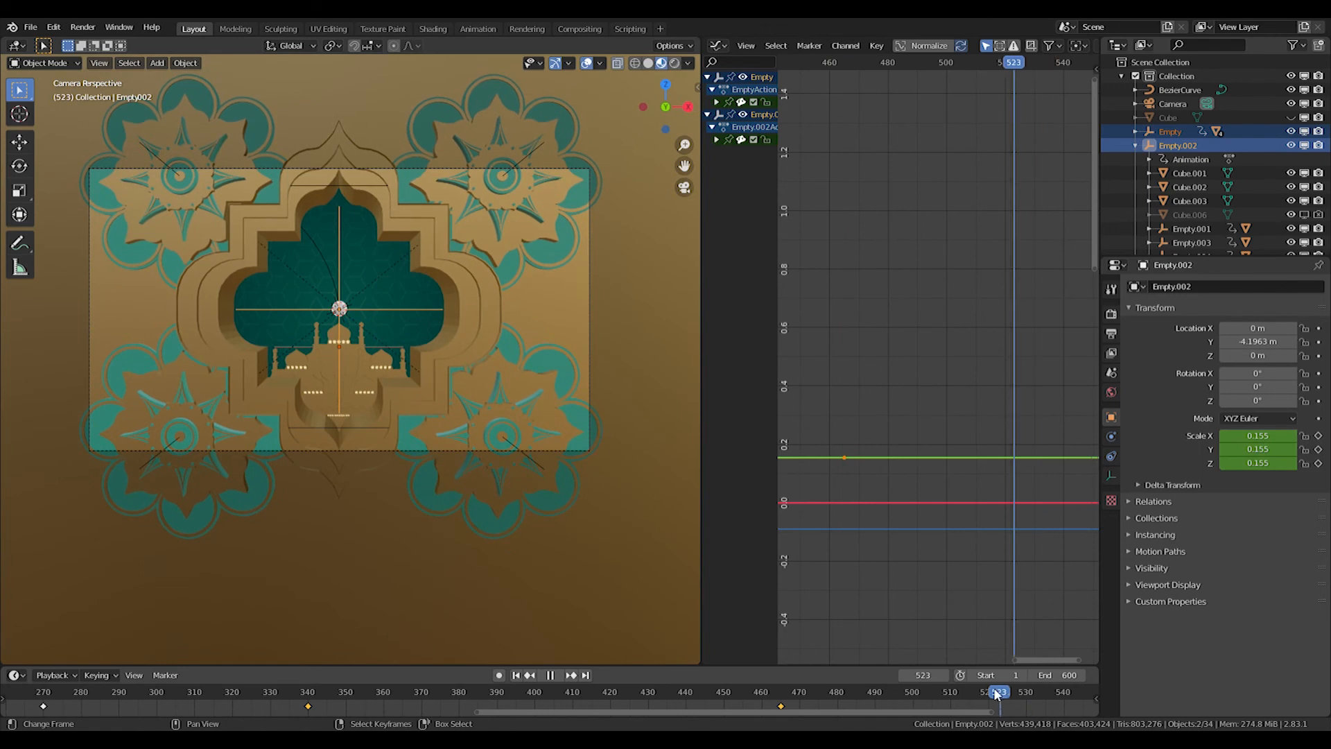
Try scaling both empties up to 0.419 at frame 520 with a keyframe, and undo it
drag(996, 694, 988, 694)
key(s)
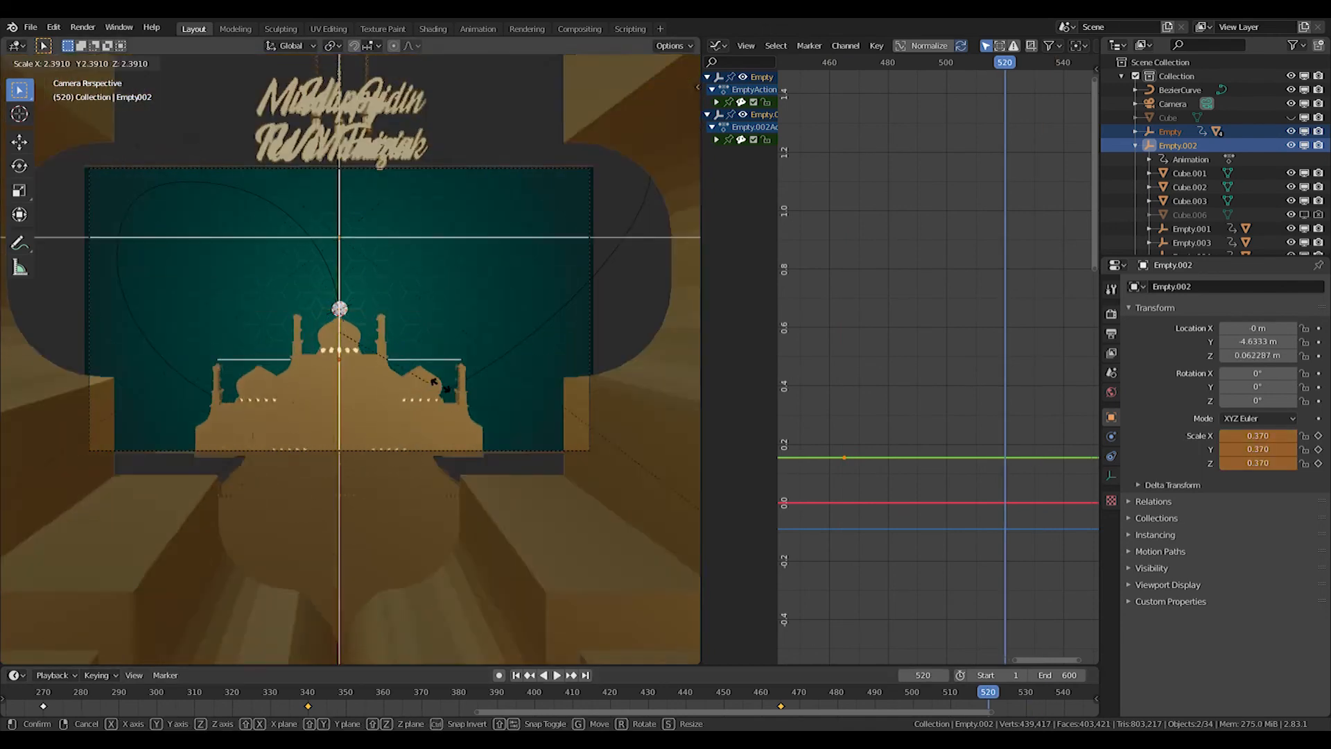
click(444, 380)
key(i)
click(443, 380)
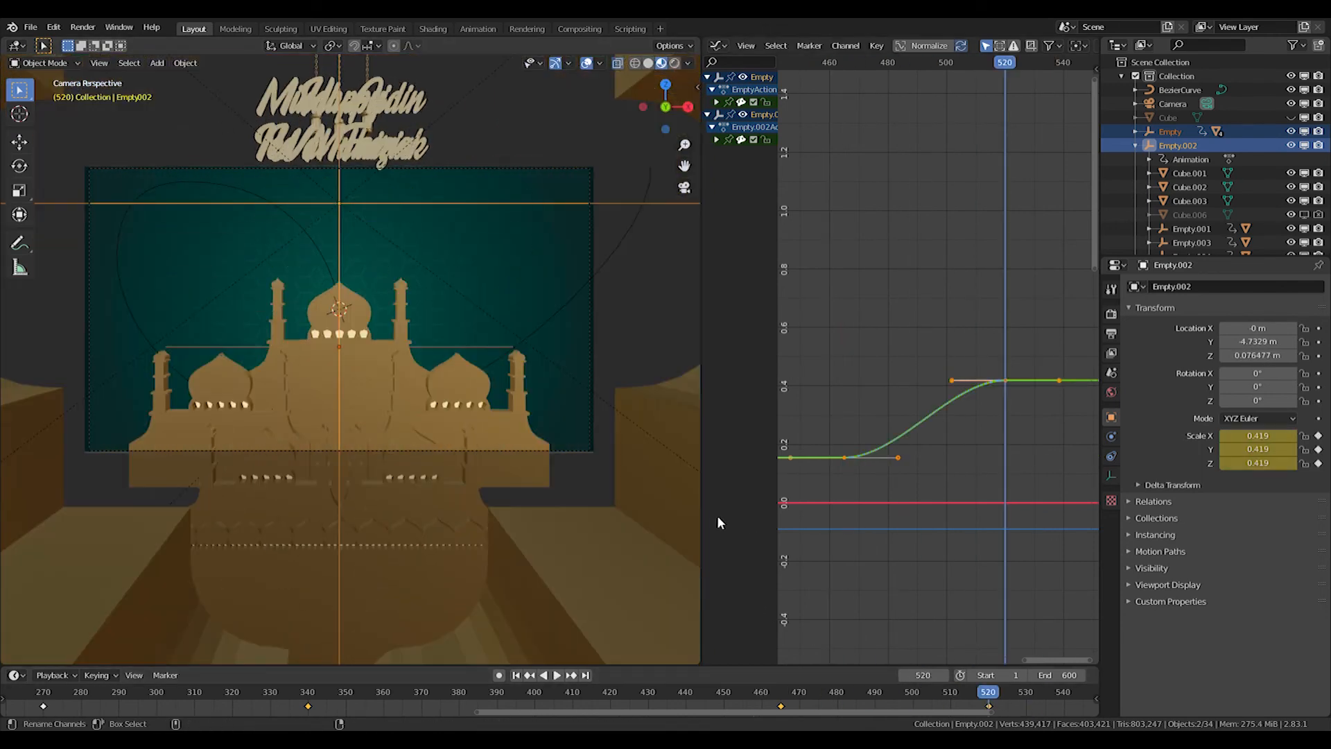
key(ctrl+z)
key(ctrl+z)
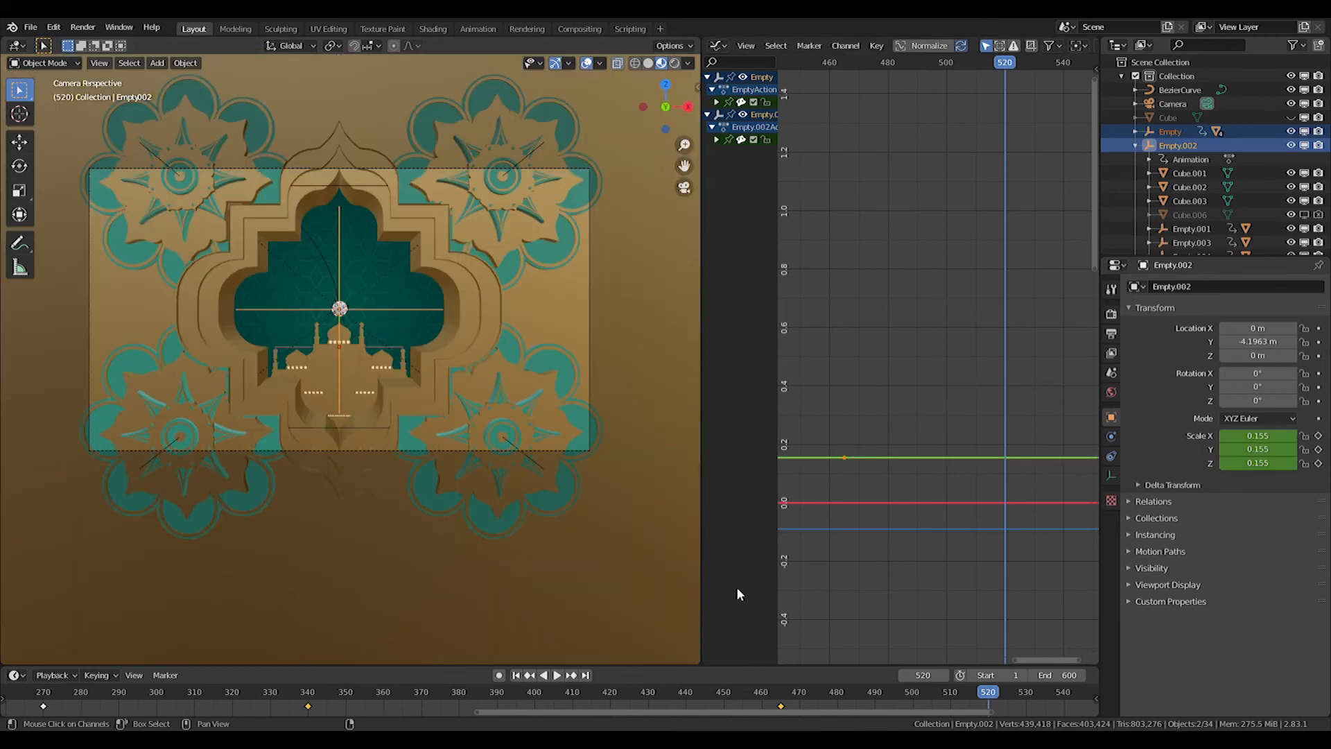
Insert keyframes for the animated channels of both empties at frames 465 and 520, keeping their current size
click(782, 700)
key(i)
click(573, 345)
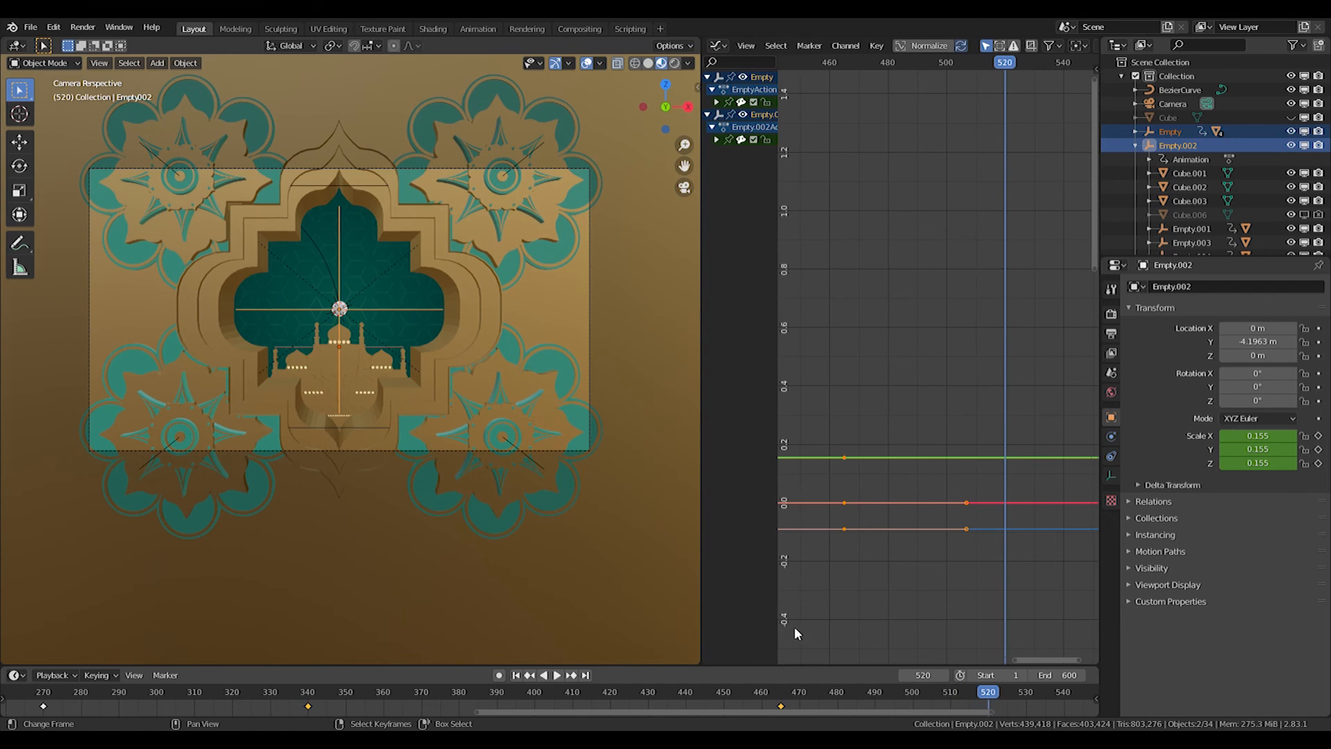
key(i)
click(419, 255)
Try scaling both empties up to 0.416 at frame 520, keyframe the result and play the enlargement back
key(s)
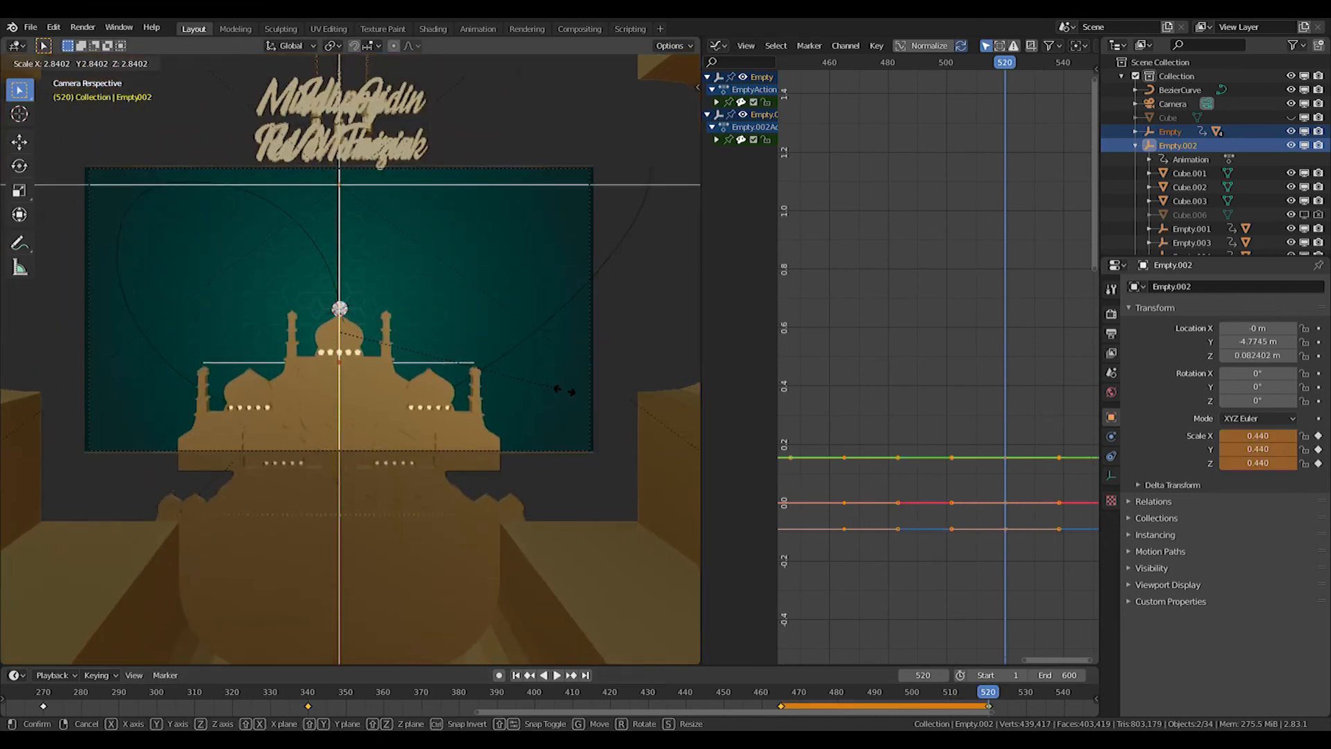
click(553, 386)
key(i)
click(551, 386)
click(757, 693)
key(space)
drag(755, 668, 714, 678)
key(Escape)
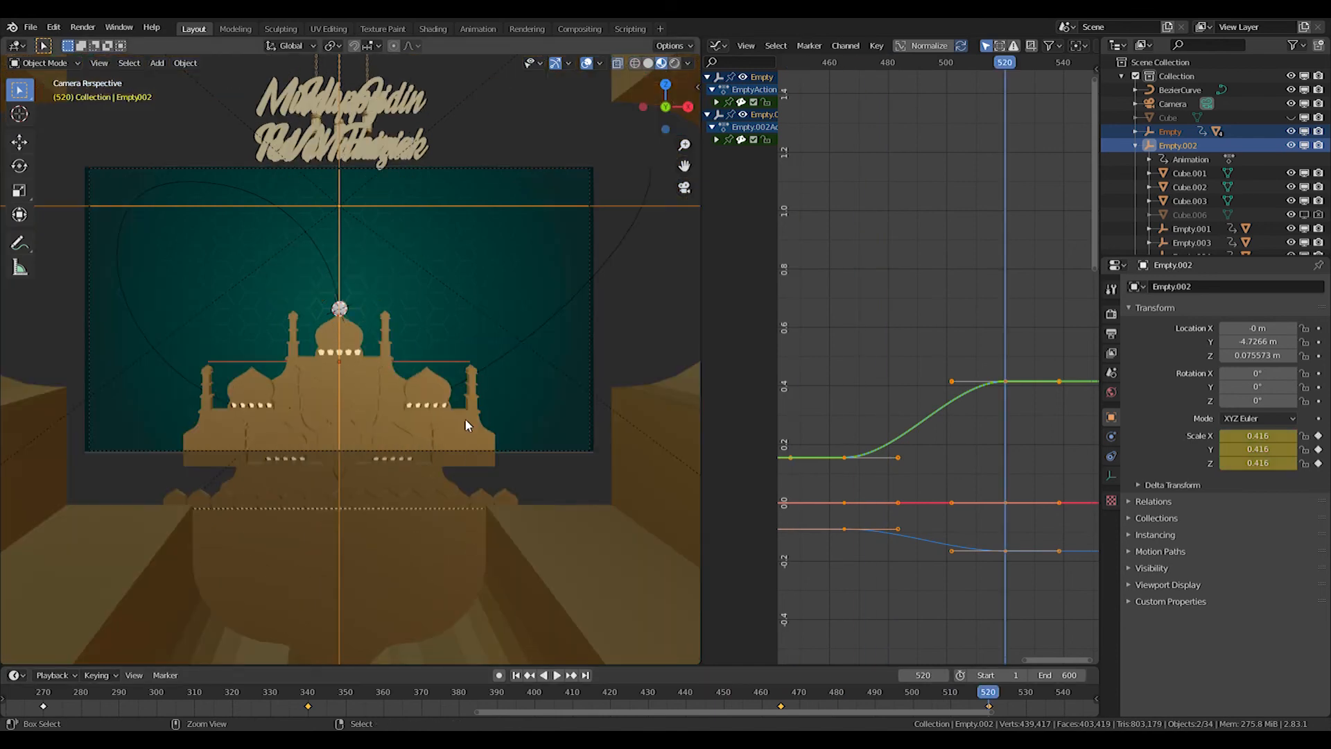
Undo the scaling of both empties at frame 520
click(503, 208)
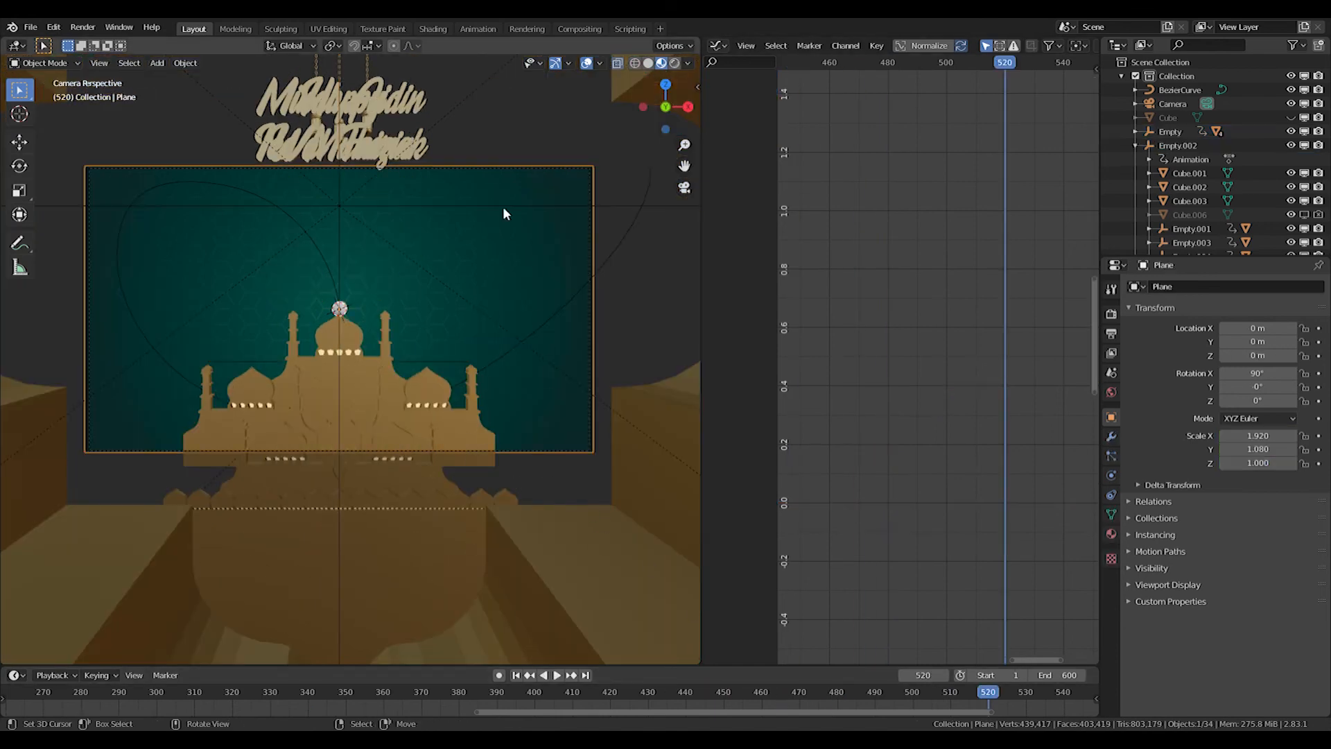
scroll(525, 306, down, 4)
key(ctrl+z)
key(ctrl+z)
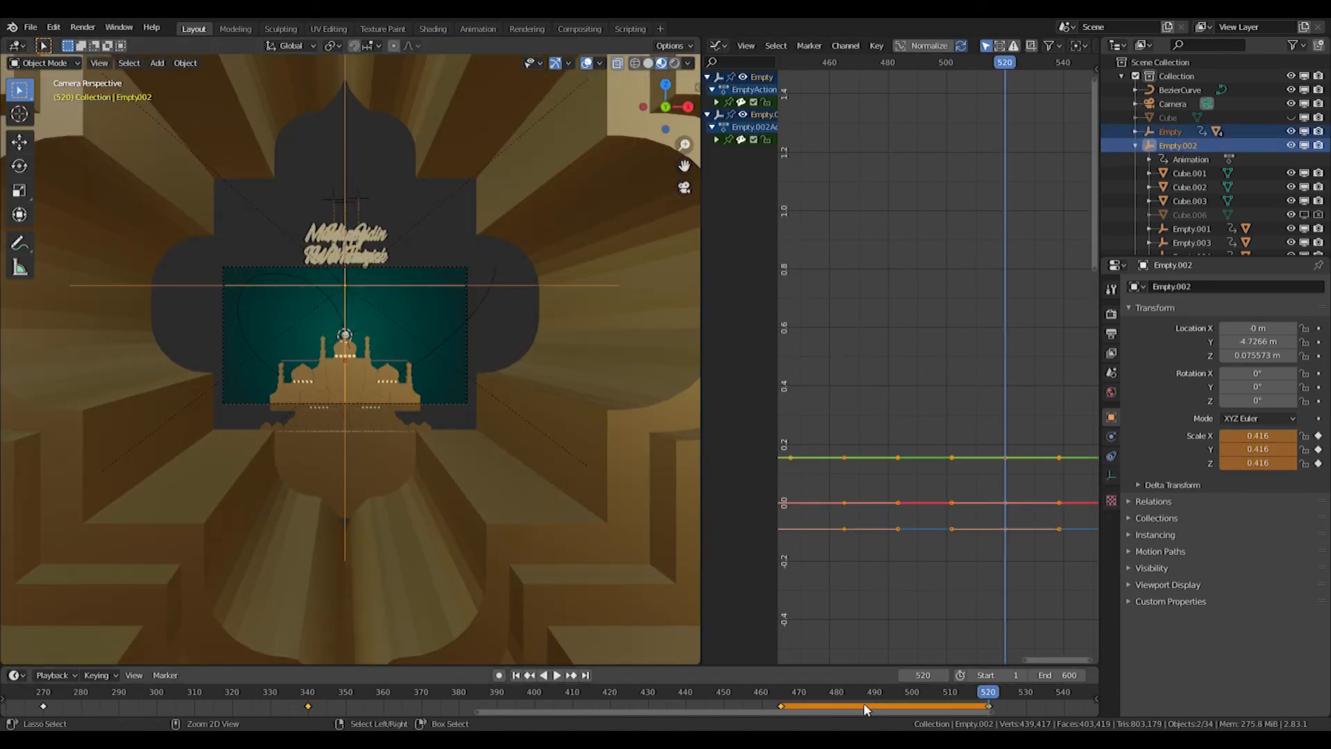
drag(781, 692, 748, 694)
key(ctrl+z)
key(ctrl+z)
scroll(357, 343, up, 2)
click(384, 322)
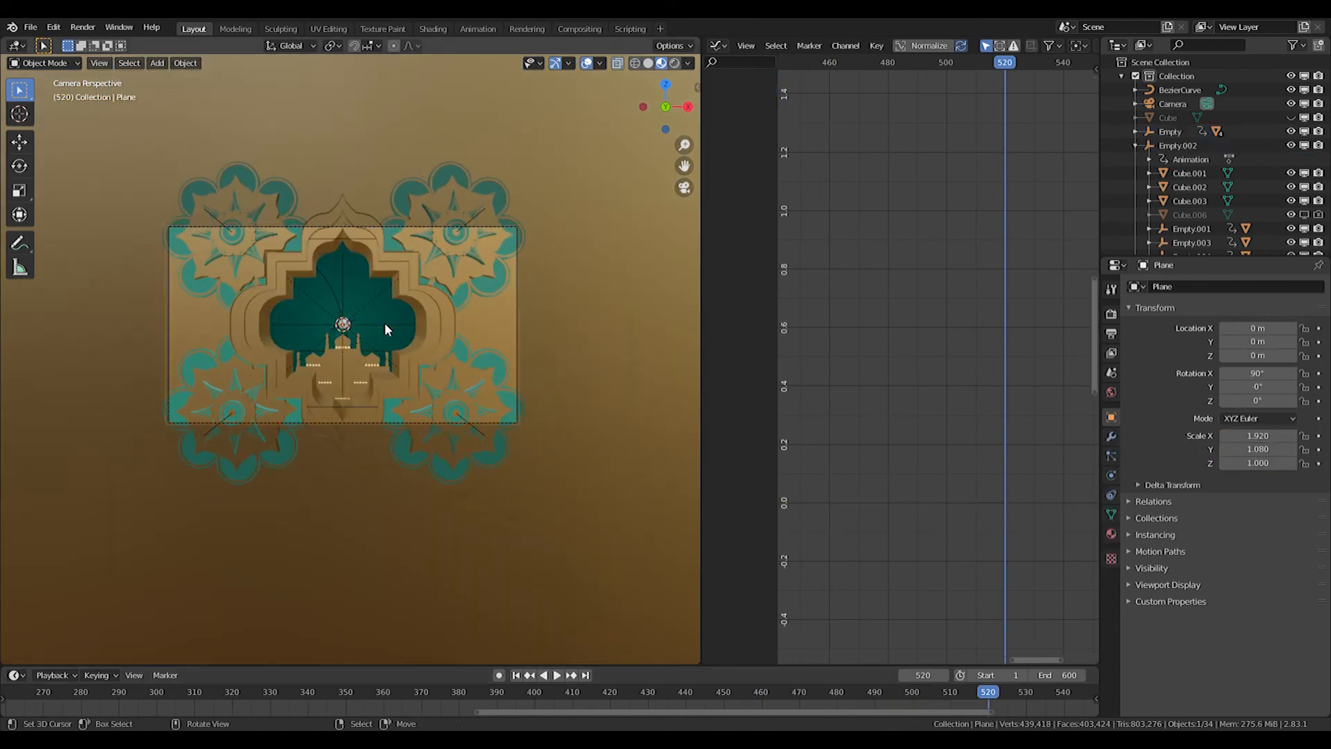
Insert location keyframes for Empty.002 at frames 465 and 520
drag(988, 693, 716, 693)
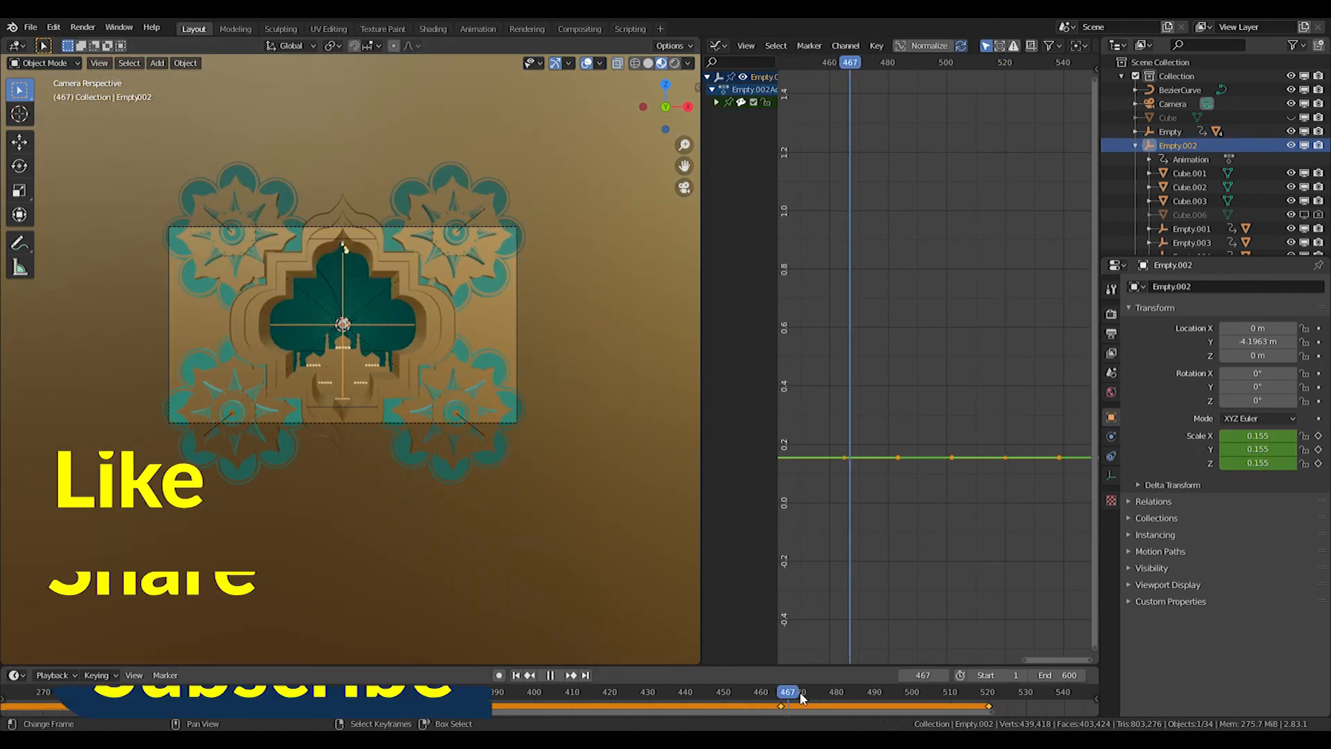
key(space)
key(i)
click(437, 316)
key(i)
click(393, 350)
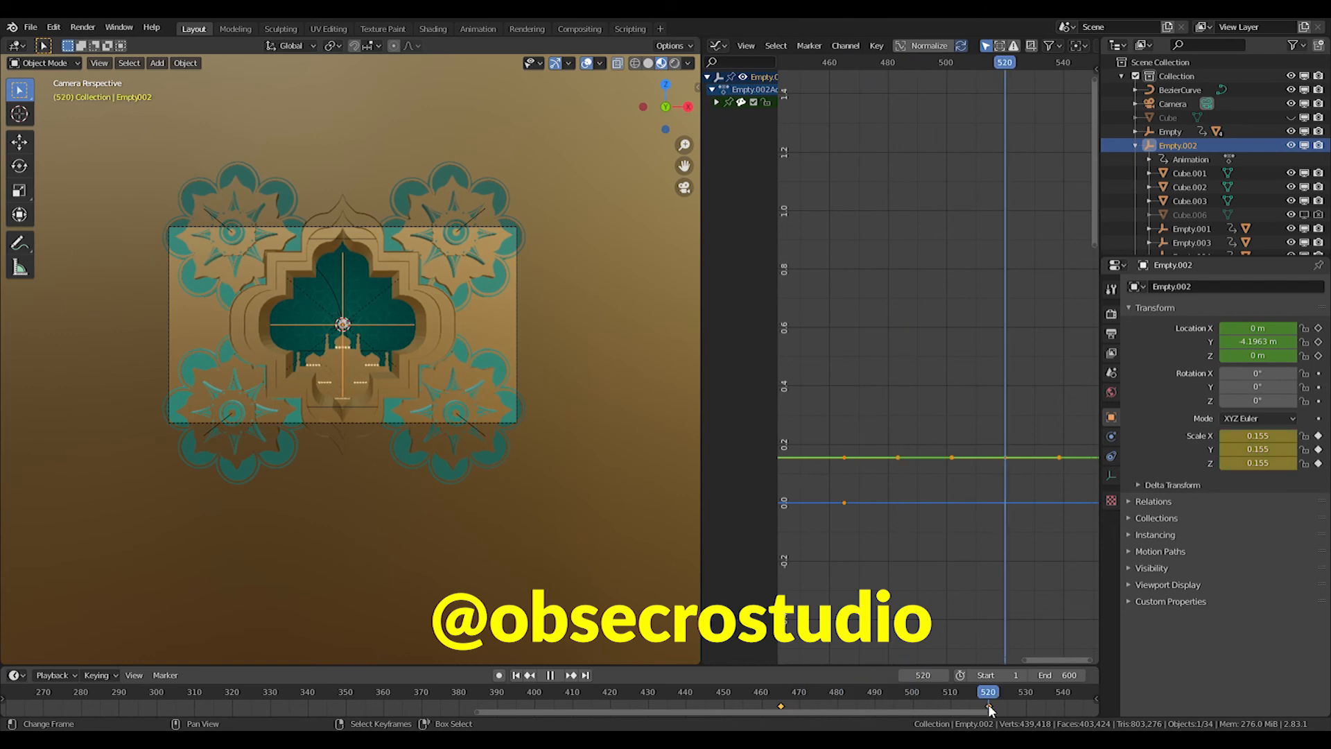
With both empties selected at frame 520, scale them up to about 0.411 and keyframe their location and scale
middle_drag(429, 339, 298, 352)
shift+right_click(377, 388)
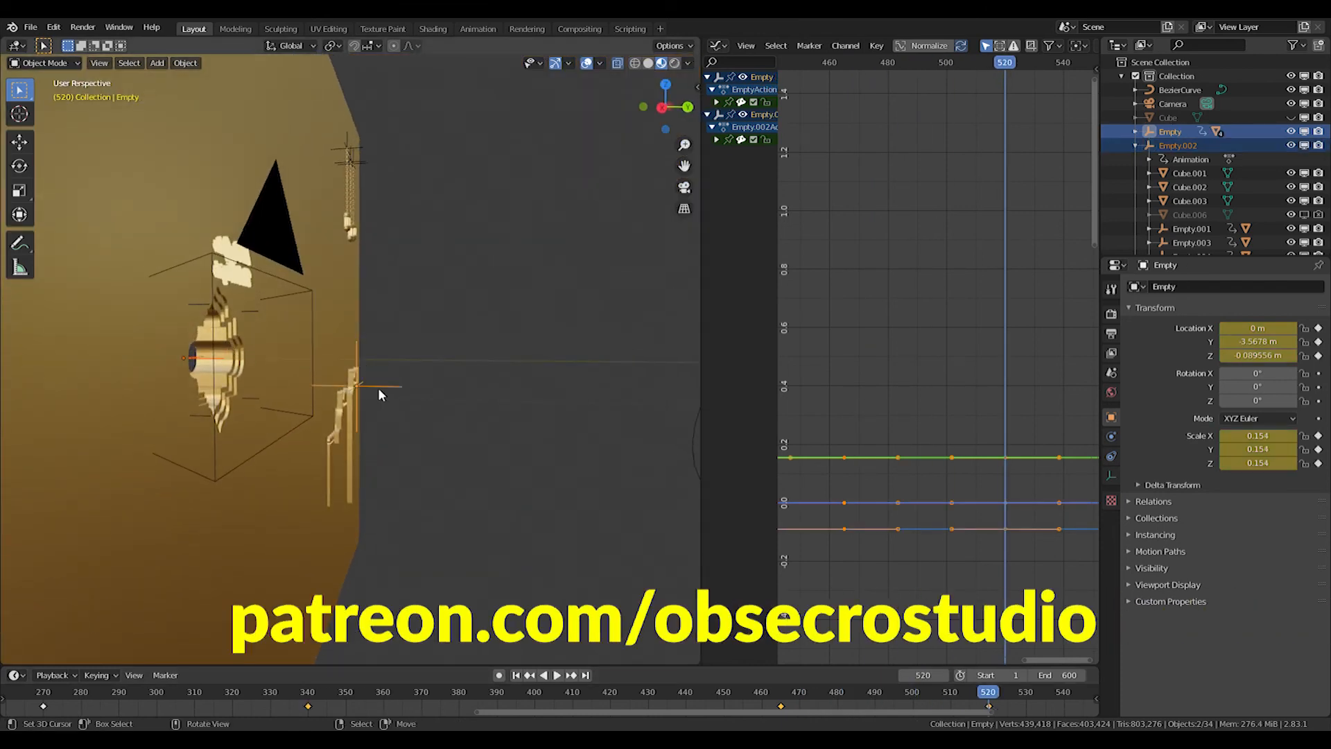
key(KP_0)
key(s)
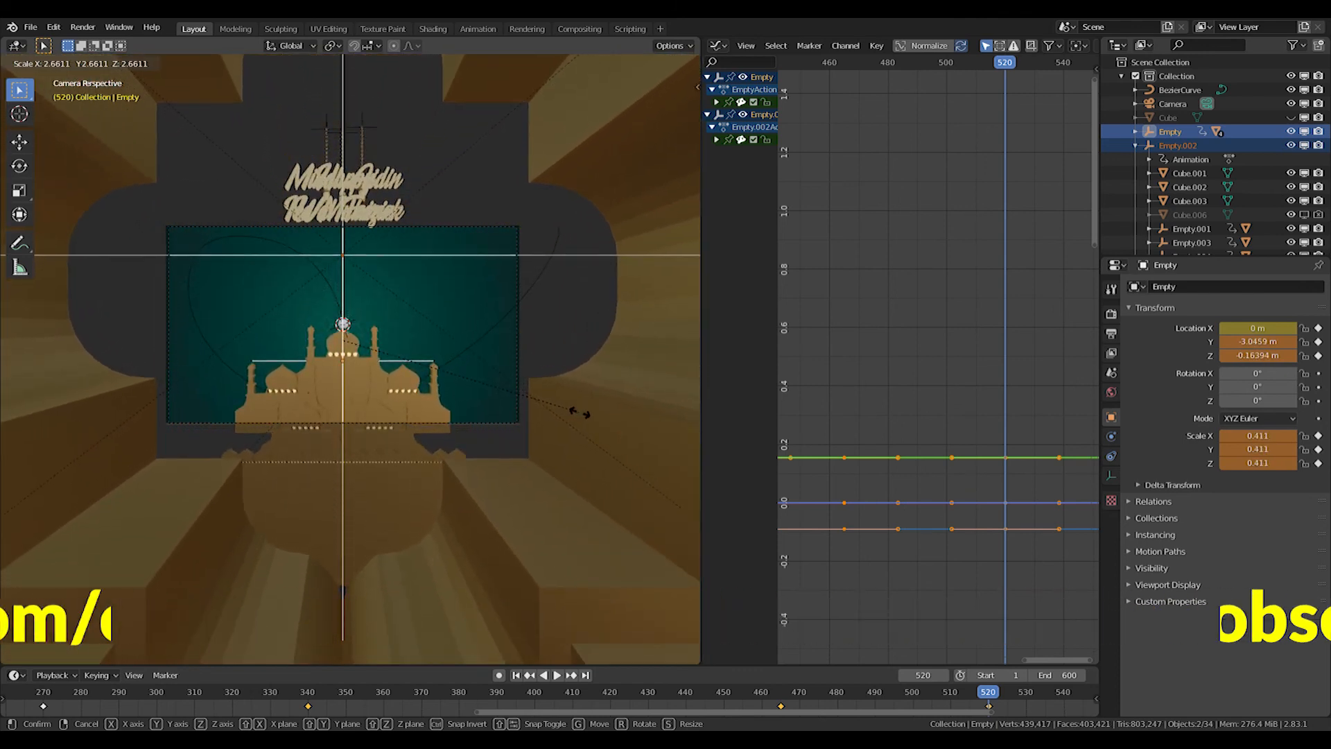
click(580, 410)
key(i)
click(551, 368)
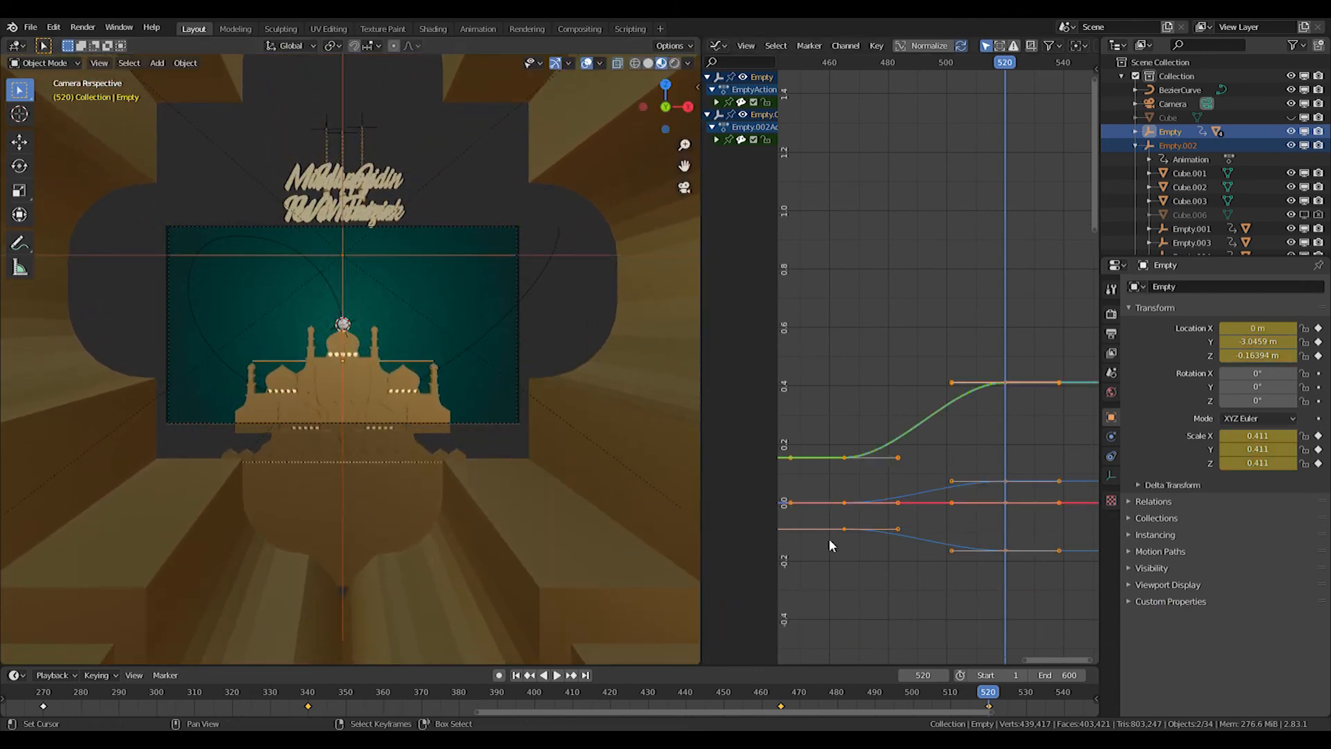
Scrub from frame 465 to 519 to check the enlargement of the scene
key(shift+ctrl+space)
drag(780, 695, 984, 694)
key(space)
Lengthen the curve handles of both empties' keyframes at frames 465 and 520 to smooth the enlargement
middle_drag(1028, 513, 983, 489)
key(alt+a)
key(b)
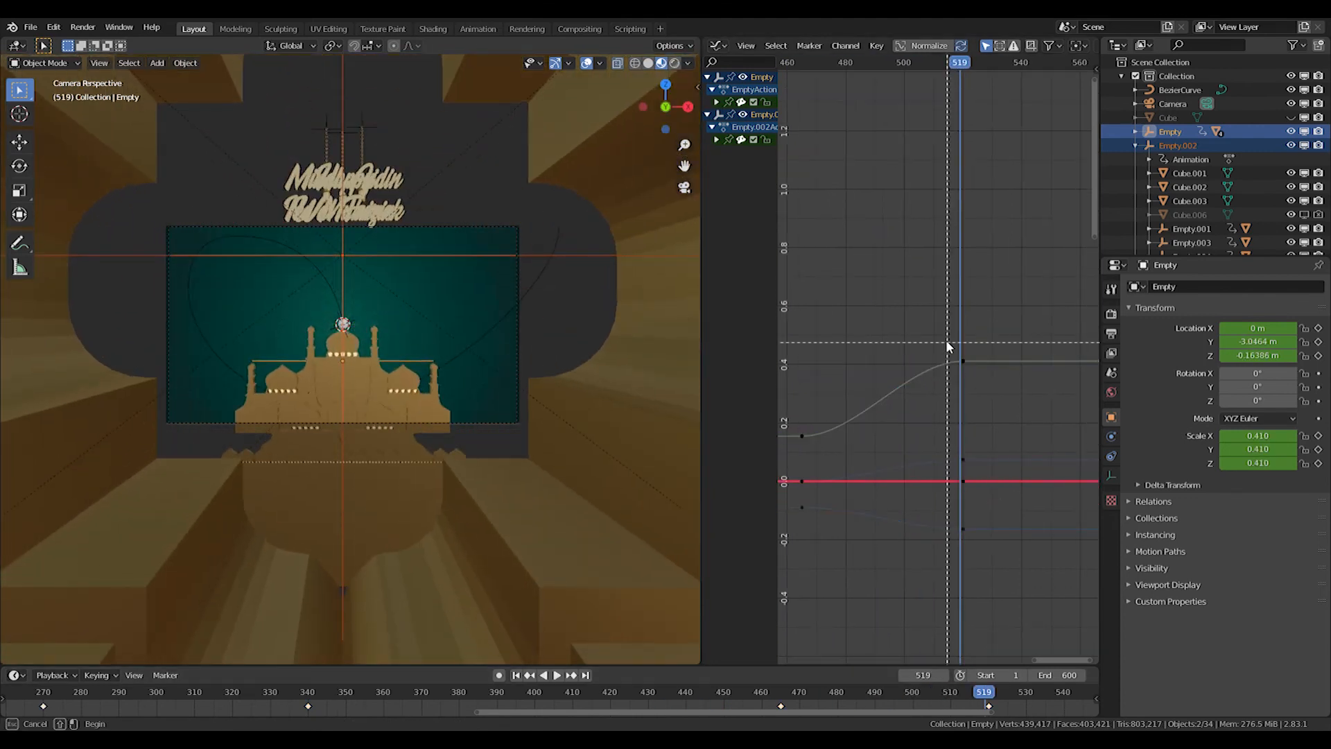
drag(849, 367, 790, 534)
key(s)
key(x)
drag(943, 319, 988, 547)
key(s)
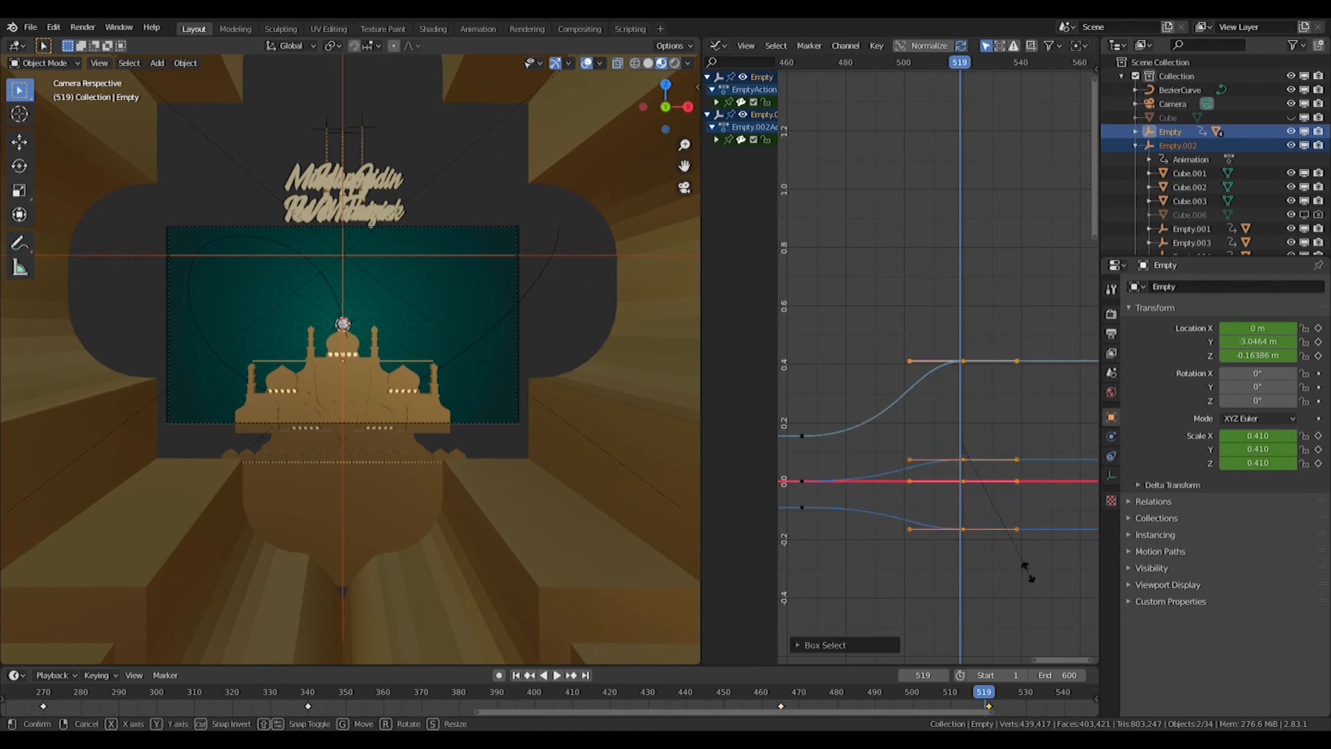
click(841, 572)
Play back the animation from about frame 451 to check the smoothed enlargement
click(727, 693)
key(space)
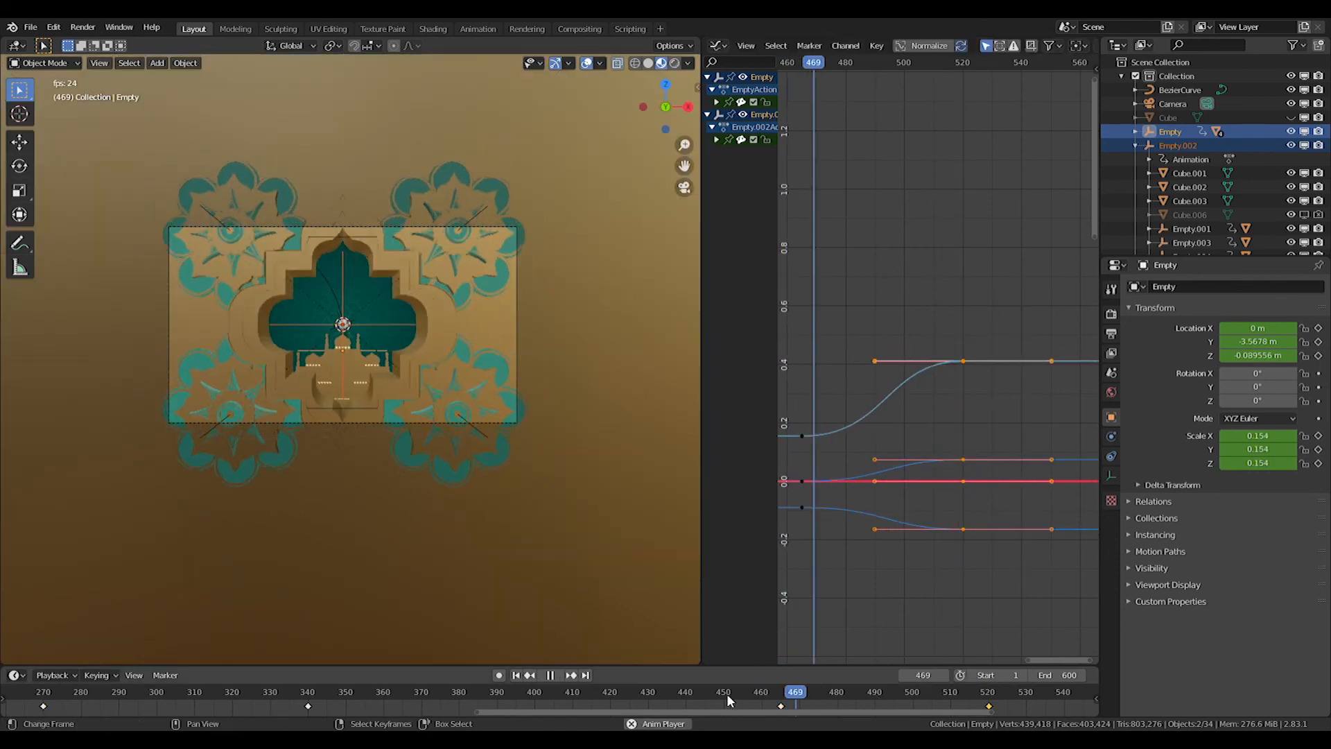
key(space)
In the right side view, insert a location keyframe for Empty at frame 465
middle_drag(409, 492, 452, 518)
right_click(452, 519)
key(KP_3)
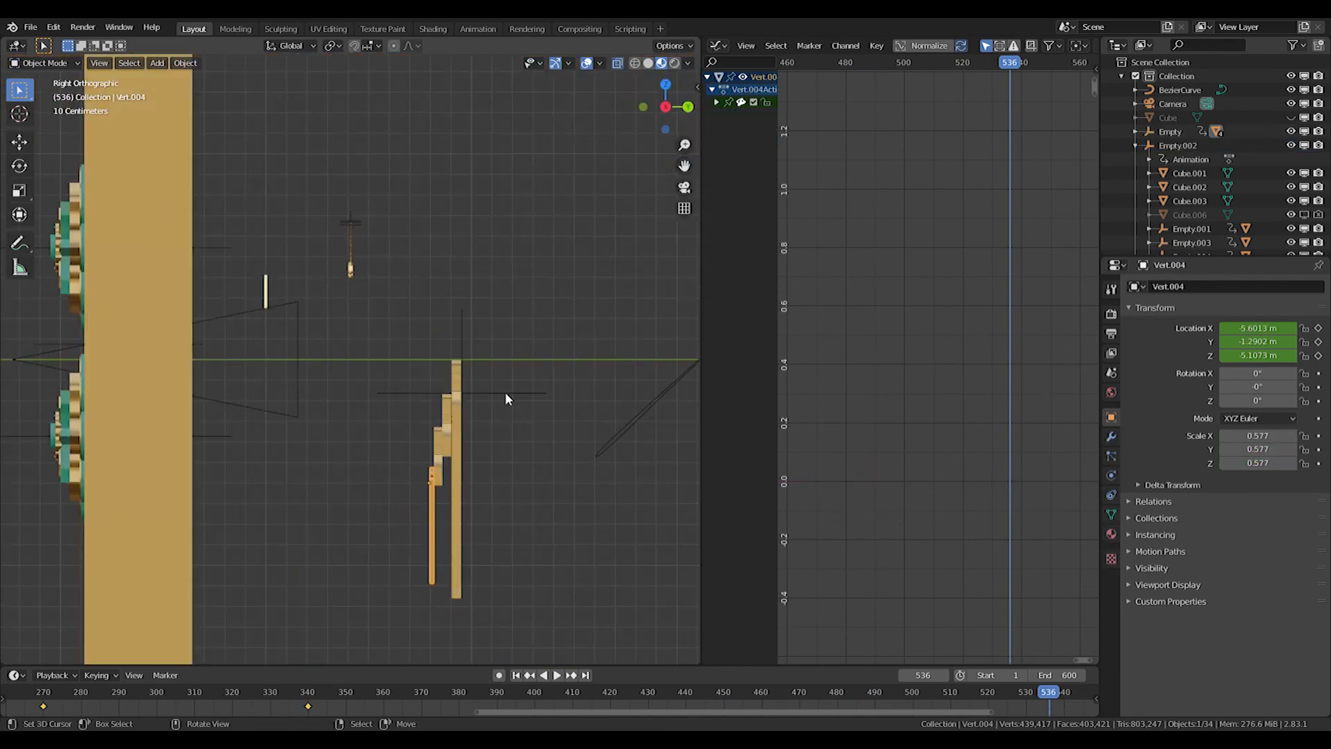
shift+middle_drag(438, 528, 422, 492)
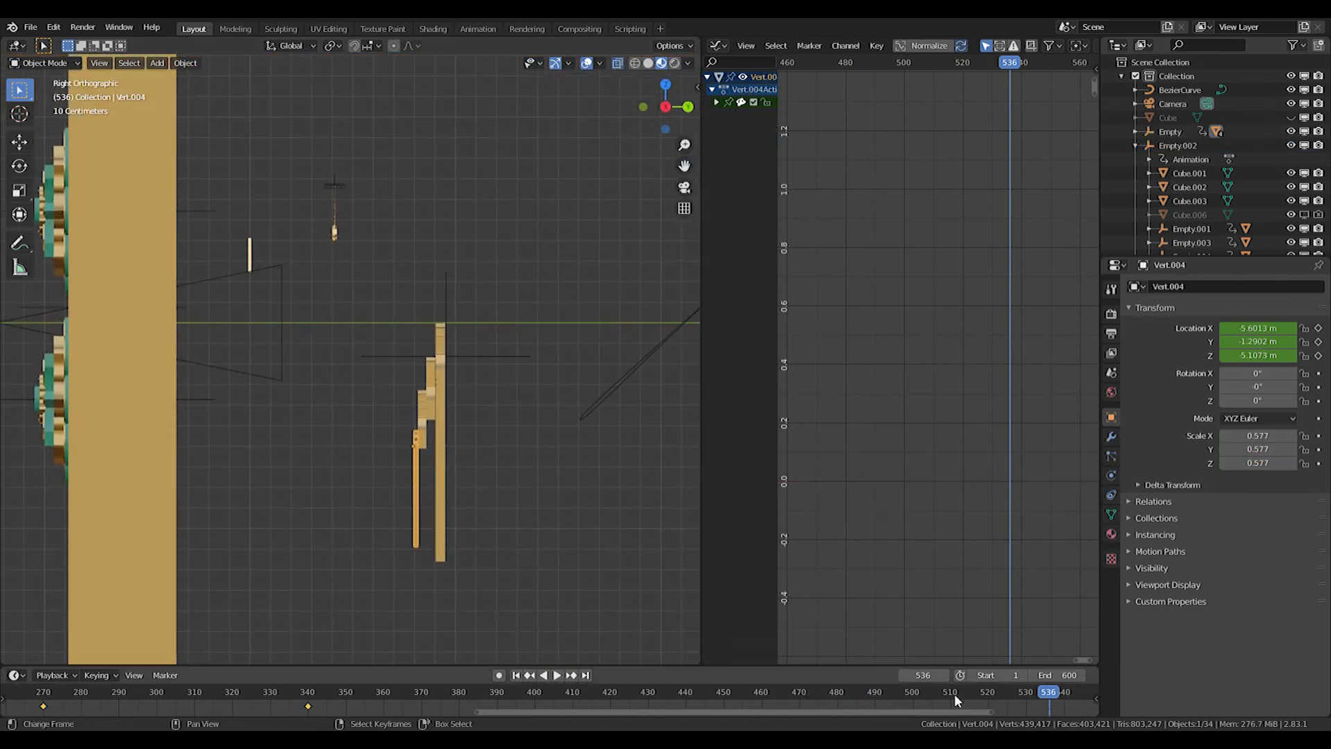
drag(784, 690, 689, 693)
right_click(363, 343)
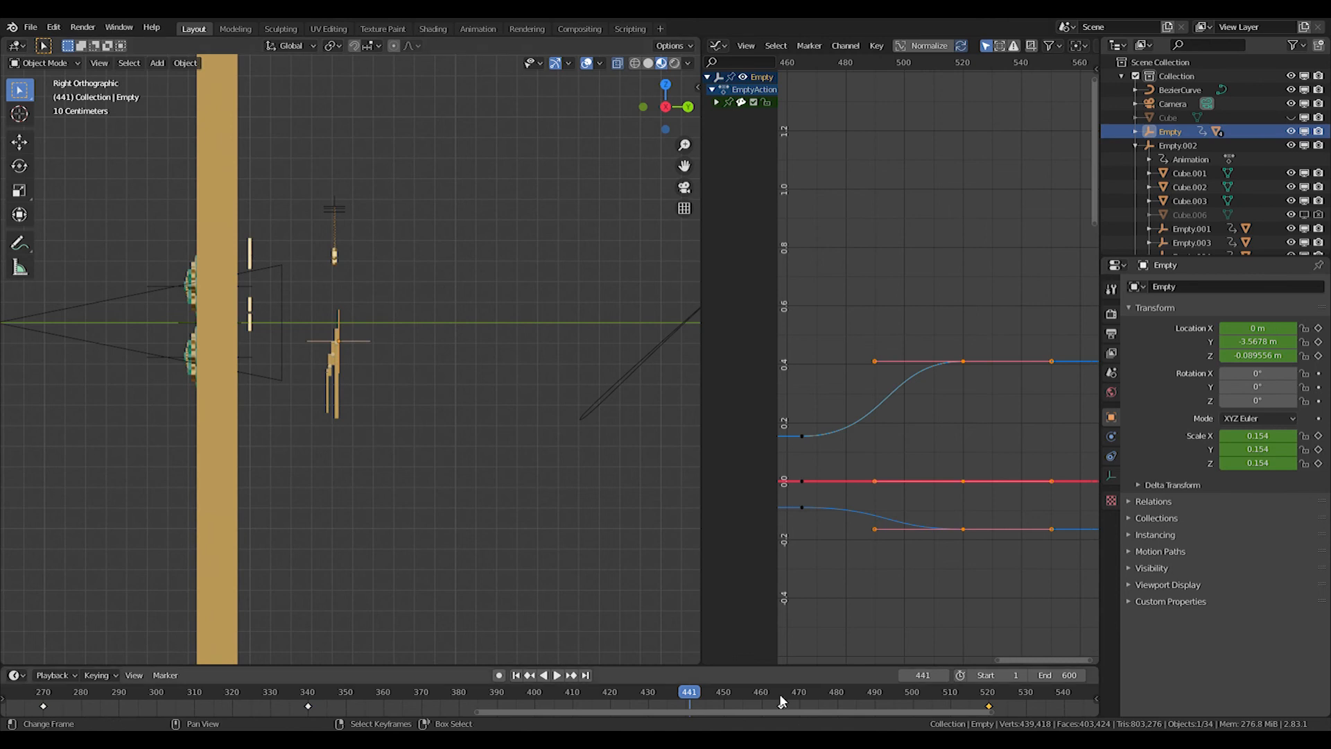
key(i)
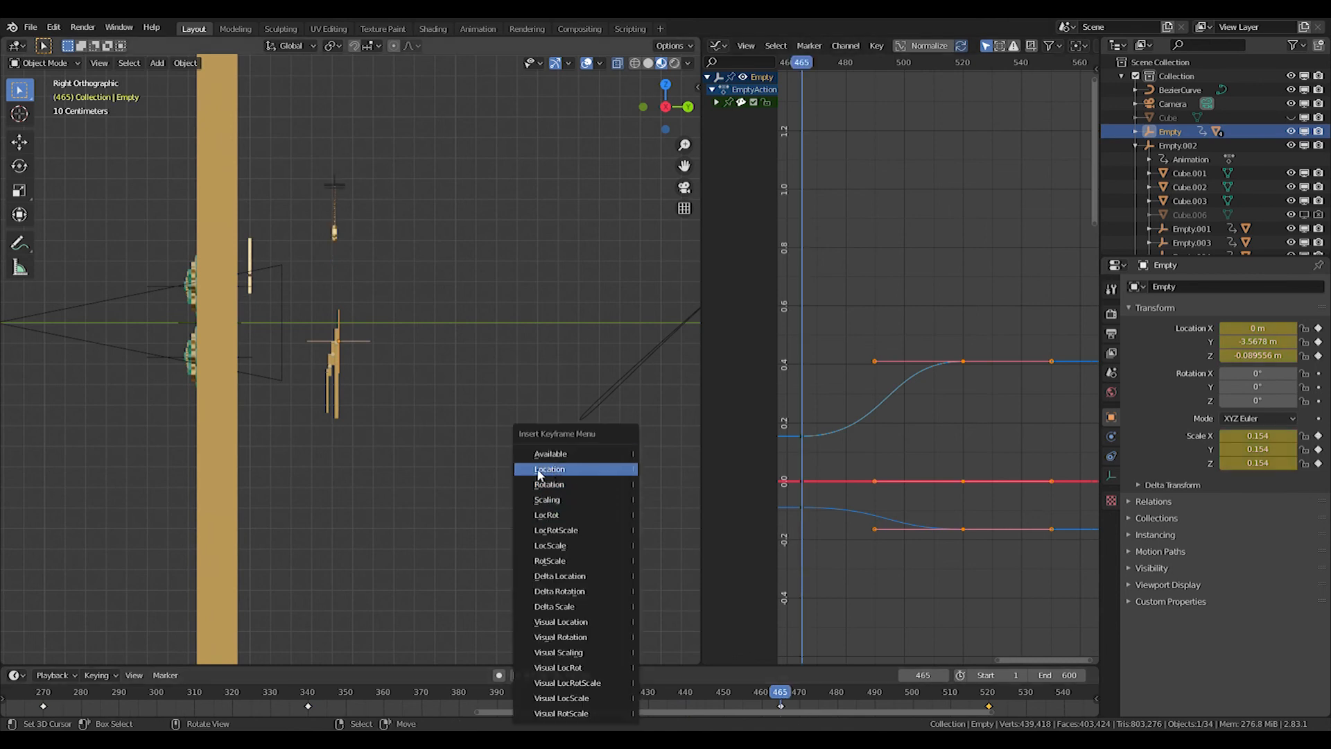
click(546, 468)
Select the four mosque pieces Vert.001 to Vert.004 and insert location keyframes for them at frame 465
right_click(324, 380)
scroll(325, 380, up, 2)
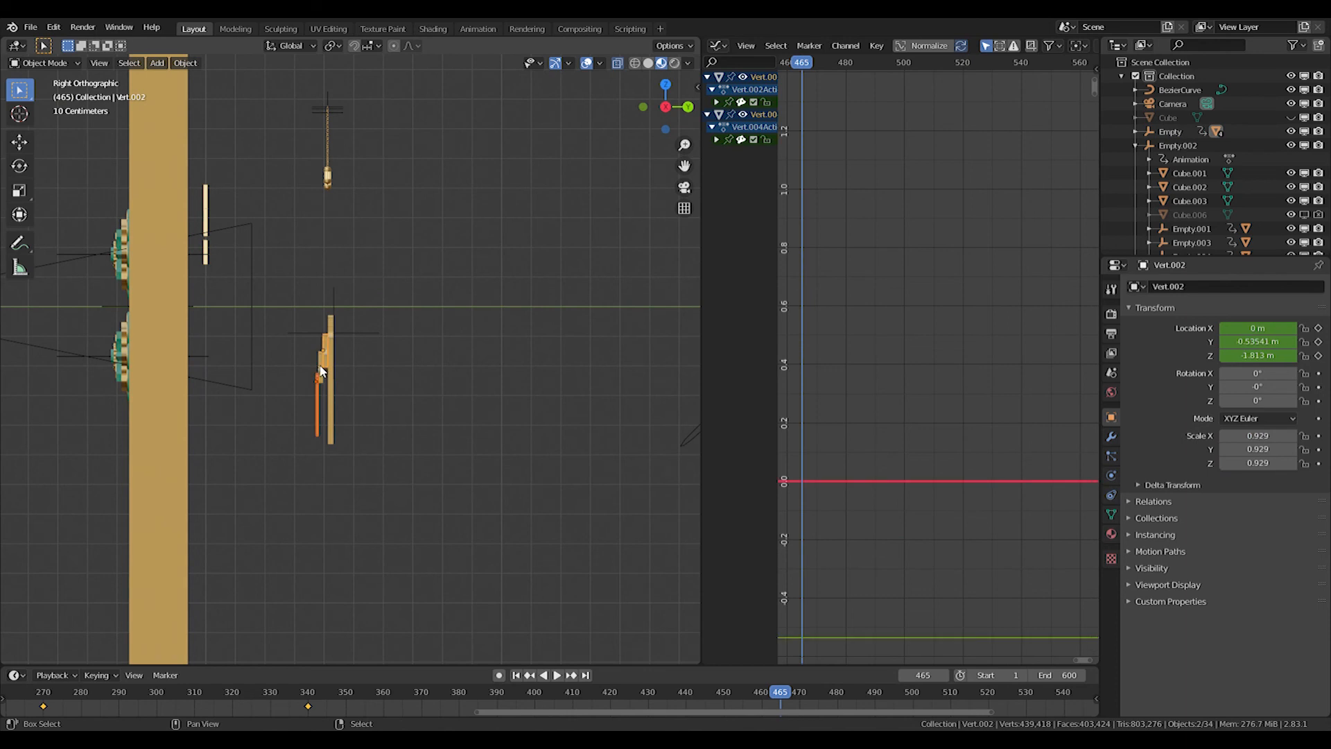
key(i)
click(458, 335)
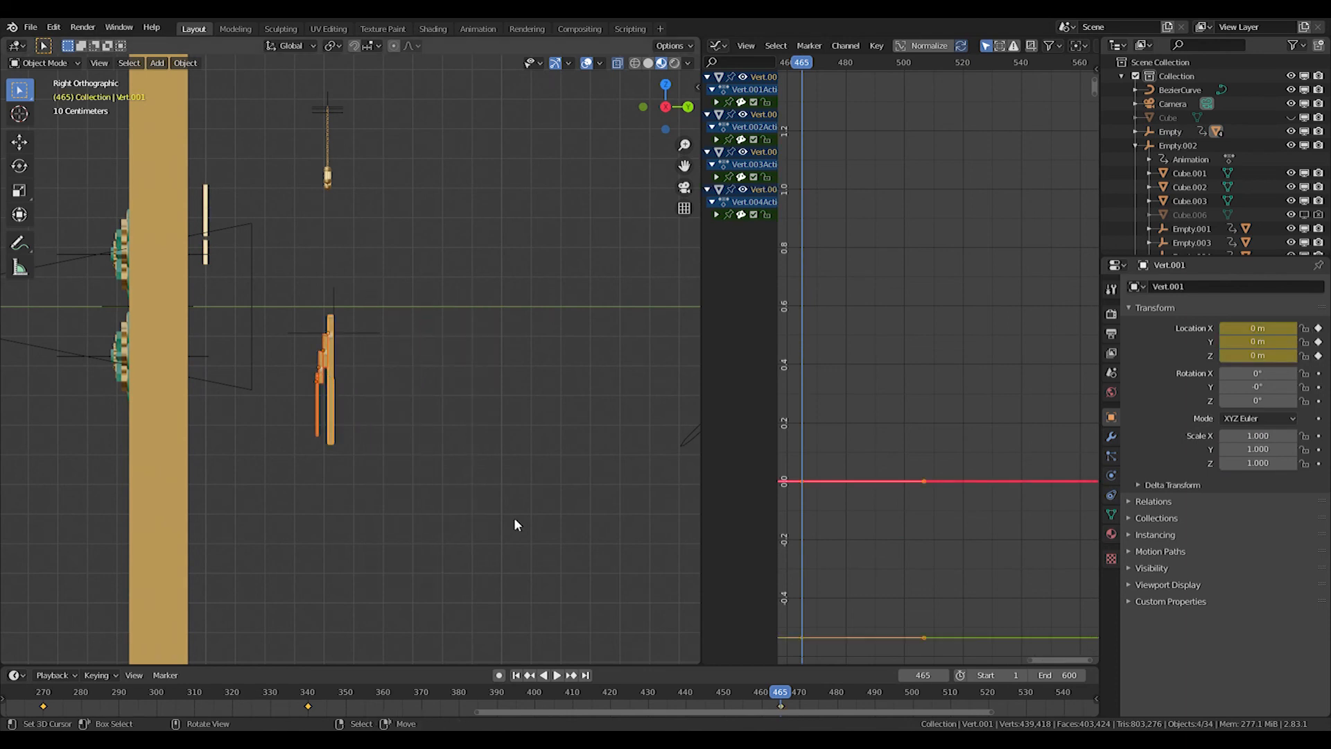
At frame 520, move the frontmost mosque piece Vert.004 along Y toward the camera to about -11.6 m
drag(780, 697, 990, 706)
right_click(445, 545)
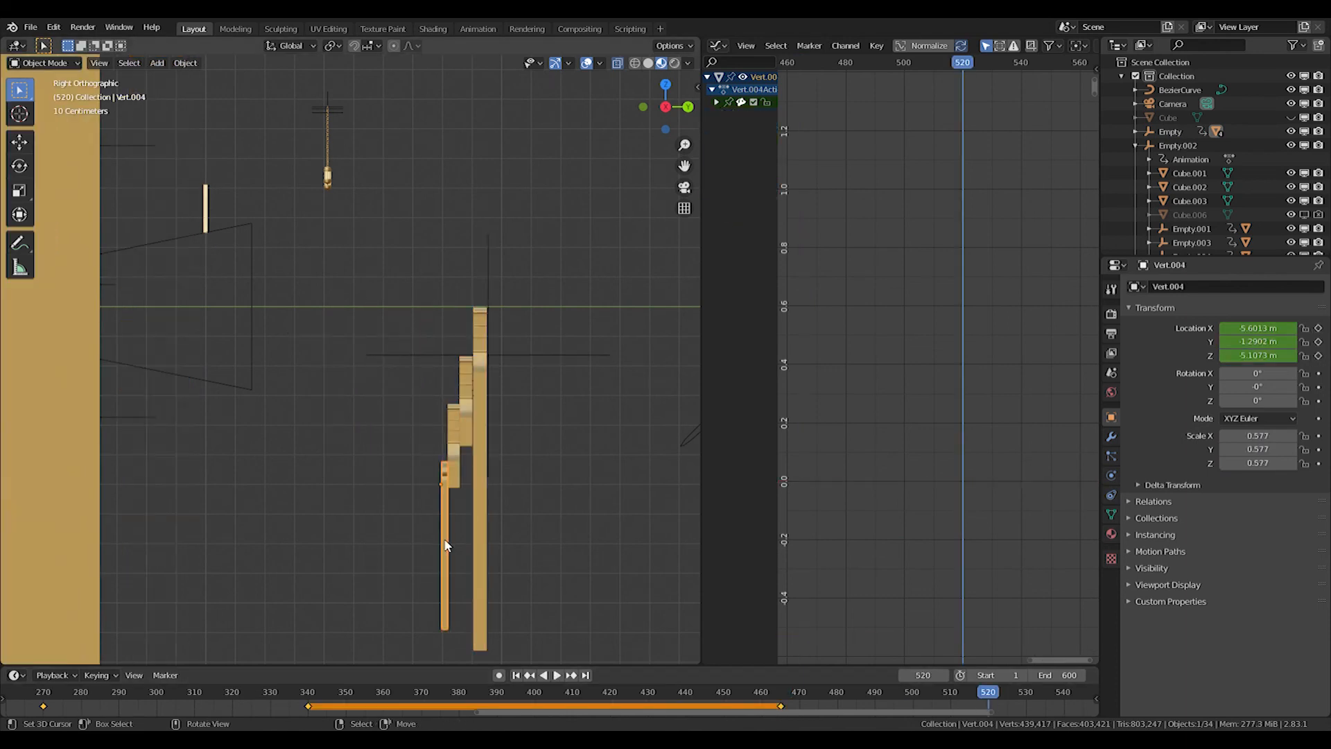
scroll(445, 544, down, 2)
shift+middle_drag(442, 533, 485, 433)
key(g)
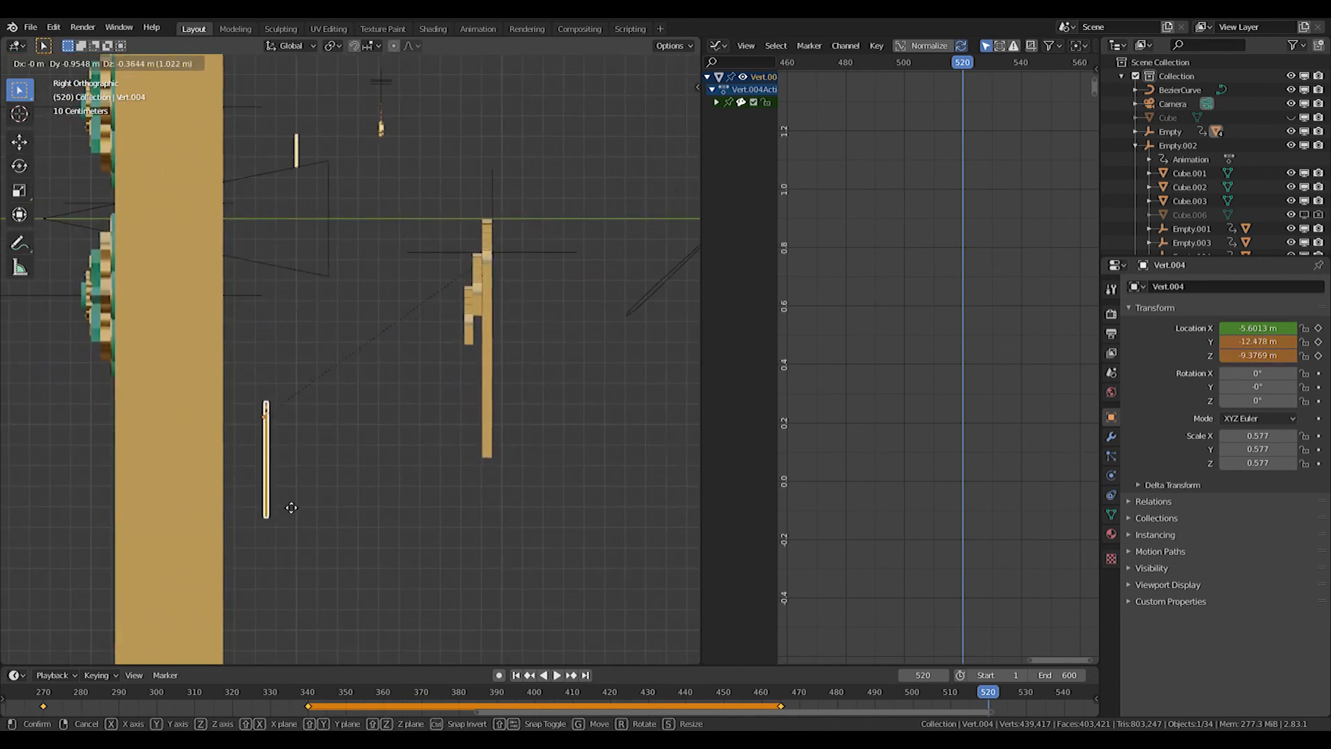
key(Escape)
key(g)
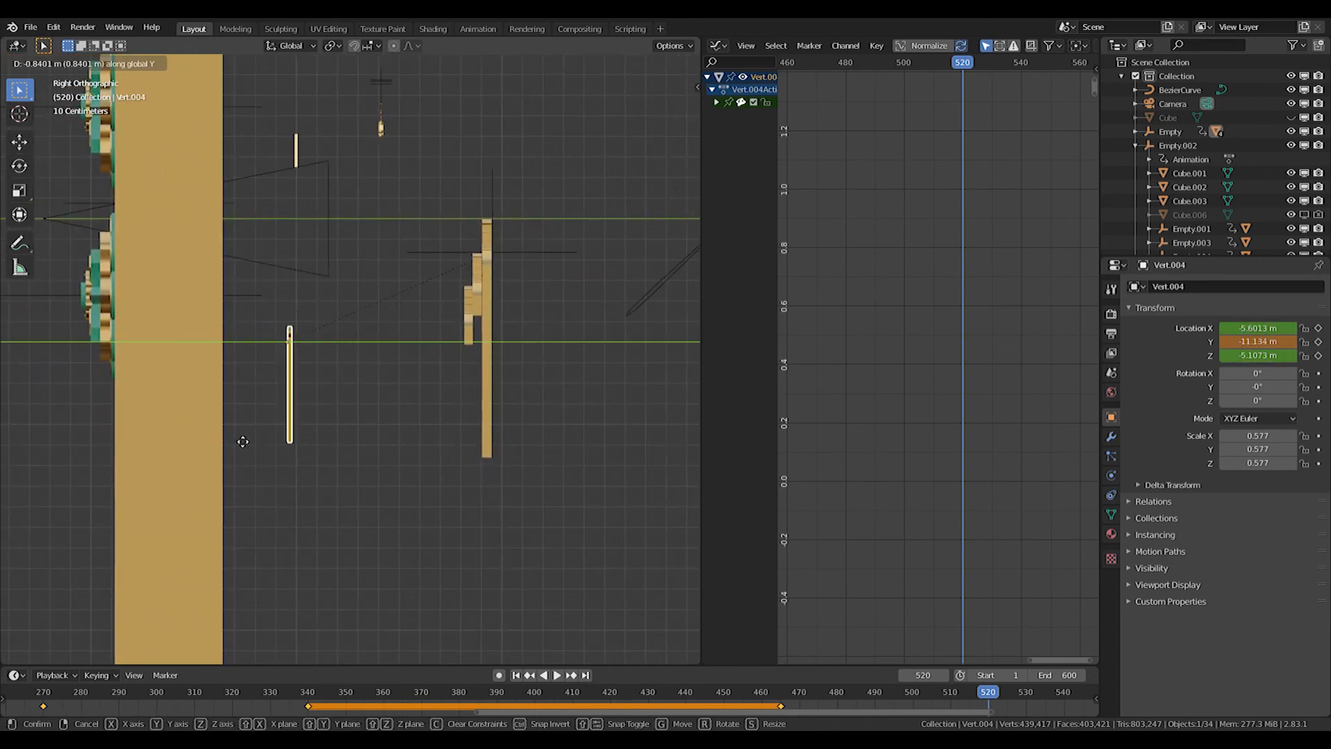
click(236, 437)
Lower the mosque piece Vert.004 along Z until it sits well below the camera's view
key(g)
key(z)
click(224, 513)
right_click(306, 463)
key(ctrl+z)
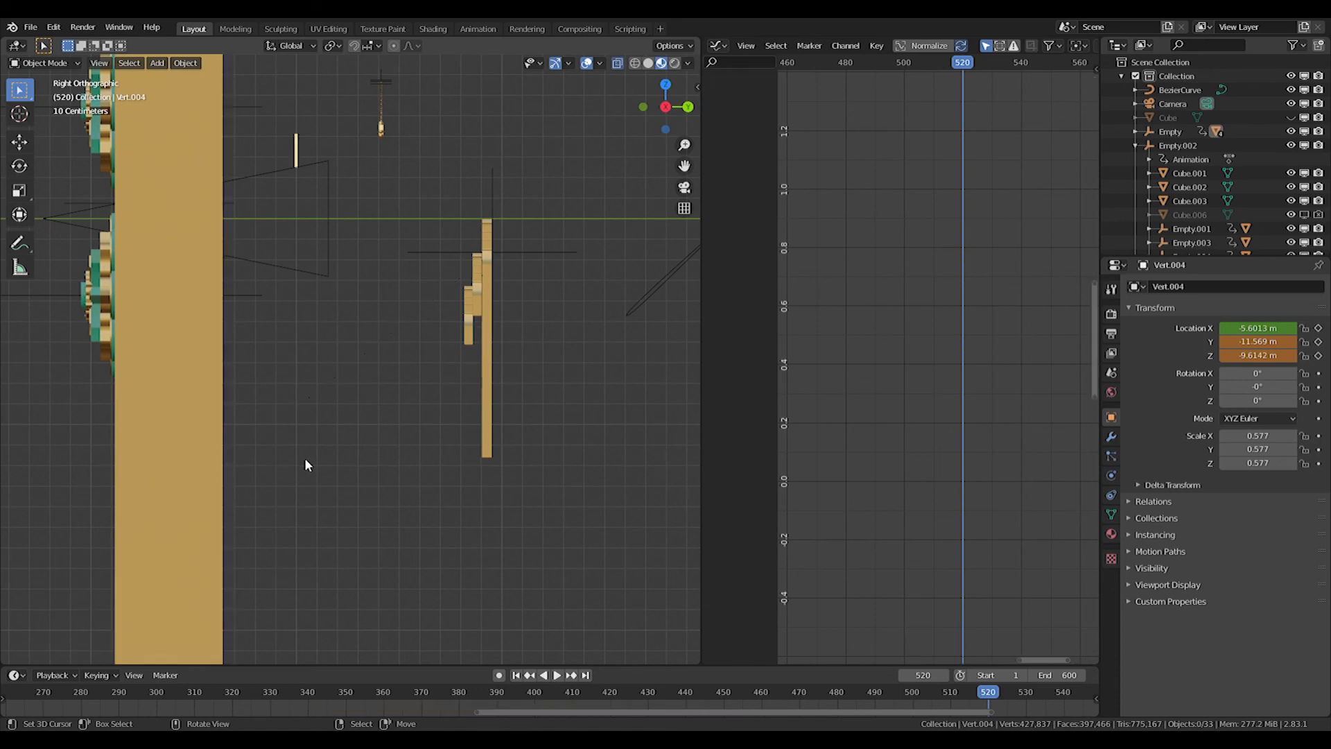
key(g)
key(z)
click(313, 501)
Move the mosque piece Vert.003 along Y toward the camera, and lower it along Z
right_click(464, 325)
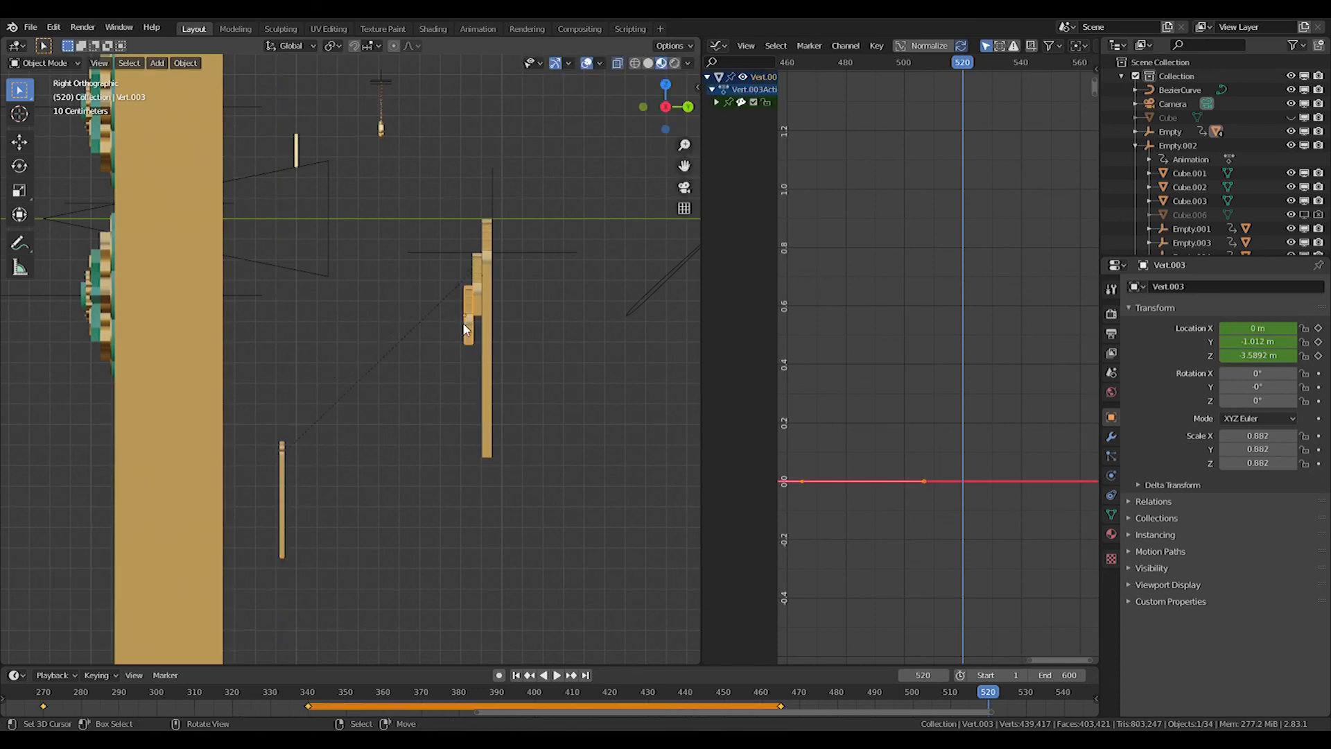
key(g)
key(x)
click(327, 341)
key(g)
key(z)
click(328, 426)
Move the mosque piece Vert.002 to about -5.6 m in Y and -9.0 m in Z, and lower Vert.003 and Vert.004 further
right_click(476, 307)
key(g)
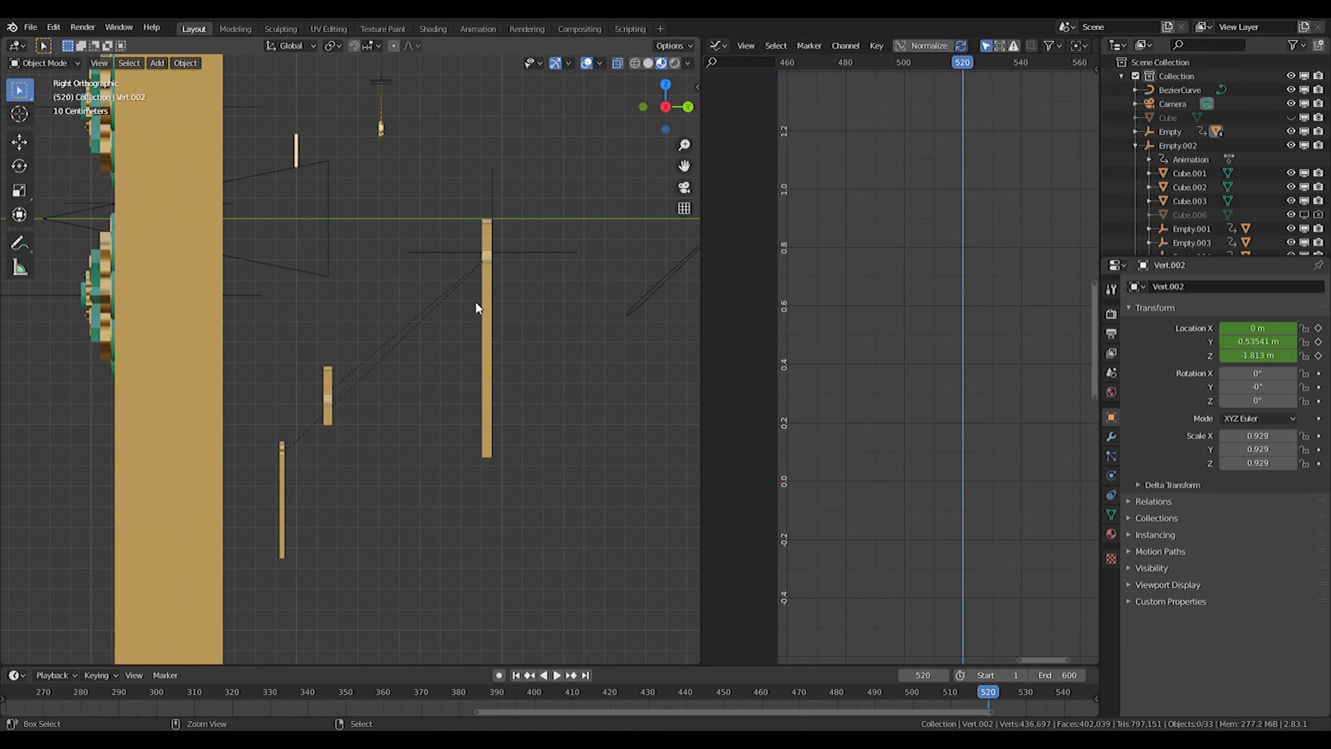
key(y)
click(386, 317)
key(g)
key(z)
click(387, 336)
drag(286, 470, 286, 576)
Move the tall rear mosque piece Vert.001 to about -2.9 m in Y and lower it to about -5.1 m in Z
click(494, 394)
key(g)
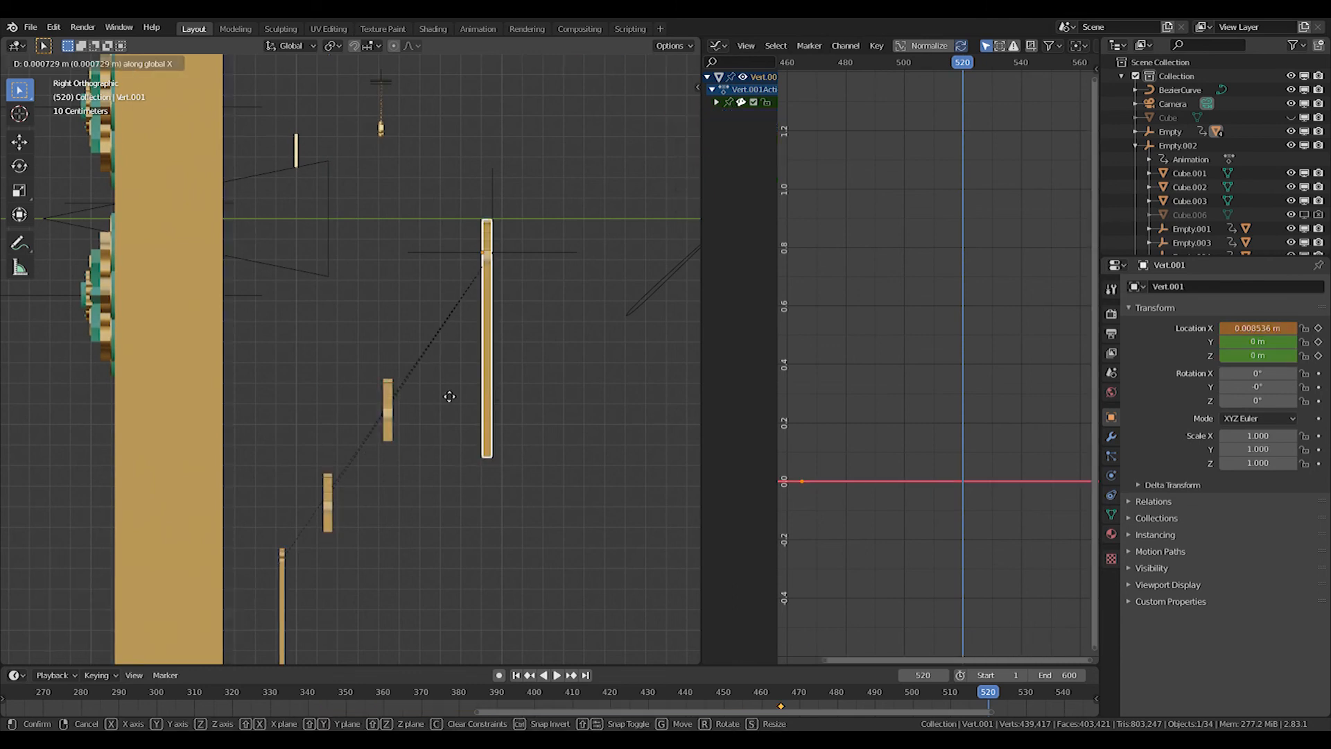
click(447, 394)
key(g)
key(z)
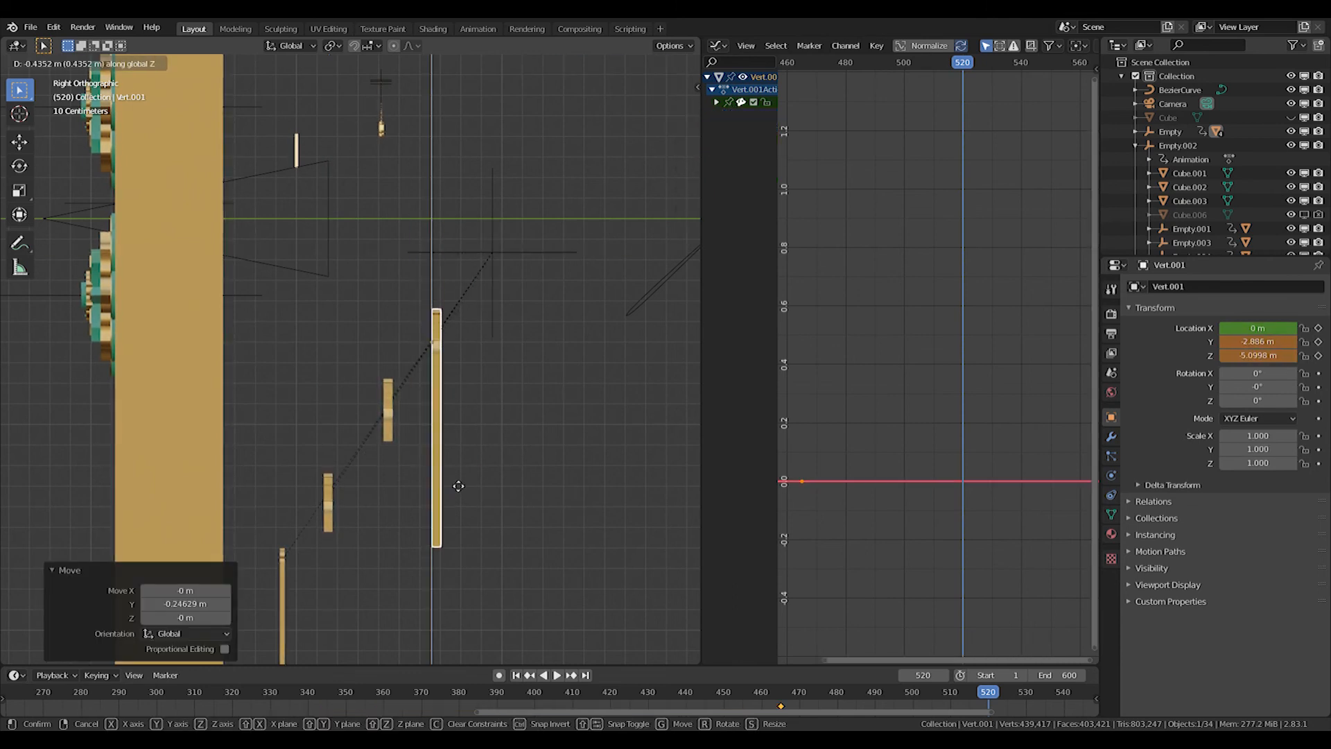
click(458, 486)
Select all four mosque pieces Vert.001 to Vert.004 and insert location keyframes for them at frame 520
key(i)
right_click(389, 391)
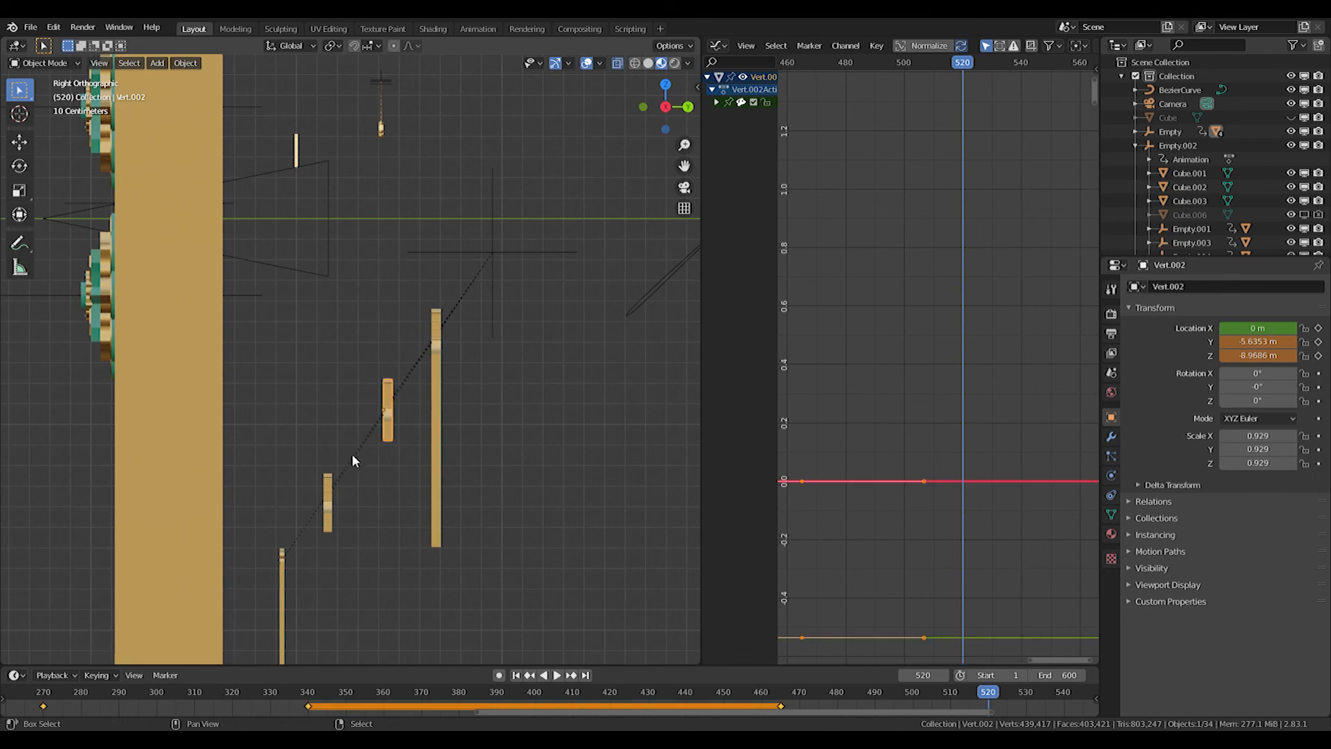
shift+click(330, 503)
shift+click(285, 565)
shift+click(438, 493)
key(i)
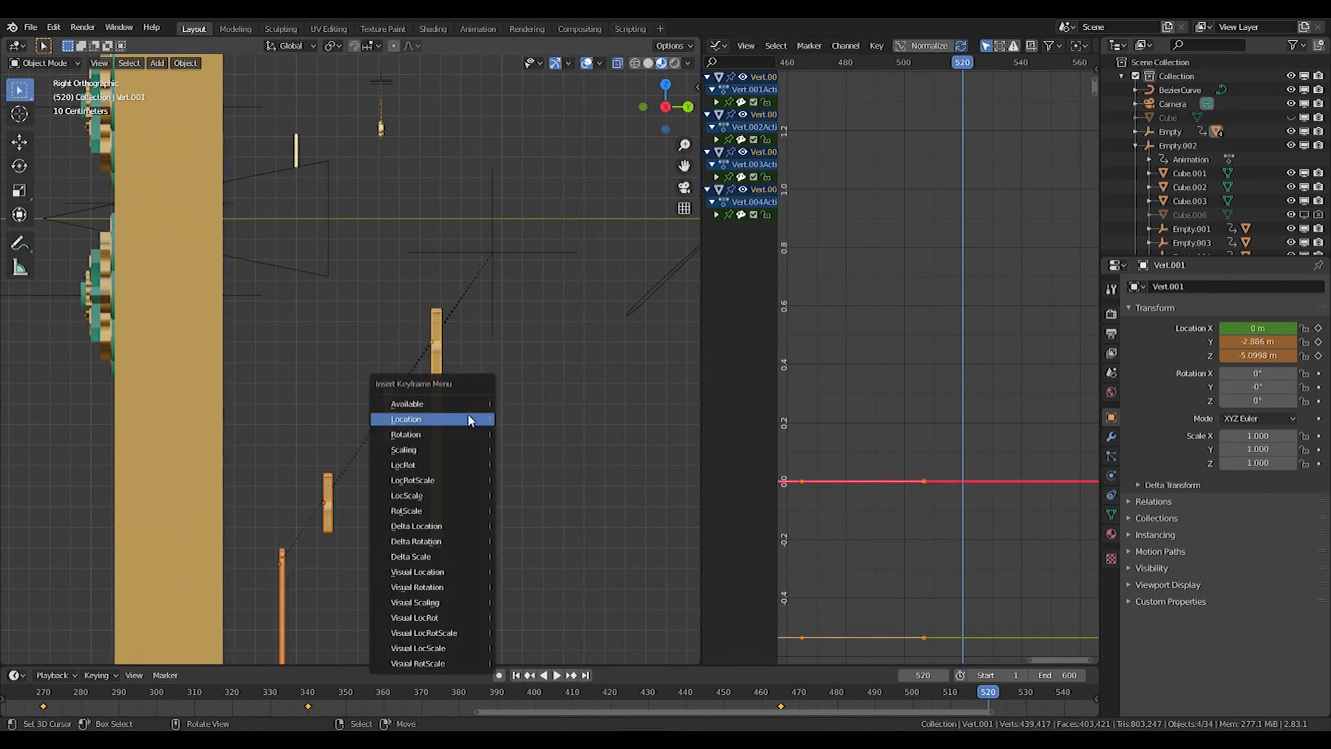
click(468, 418)
Return to the camera view and set the animation's end frame to 520
key(KP_0)
click(388, 691)
drag(387, 693, 236, 689)
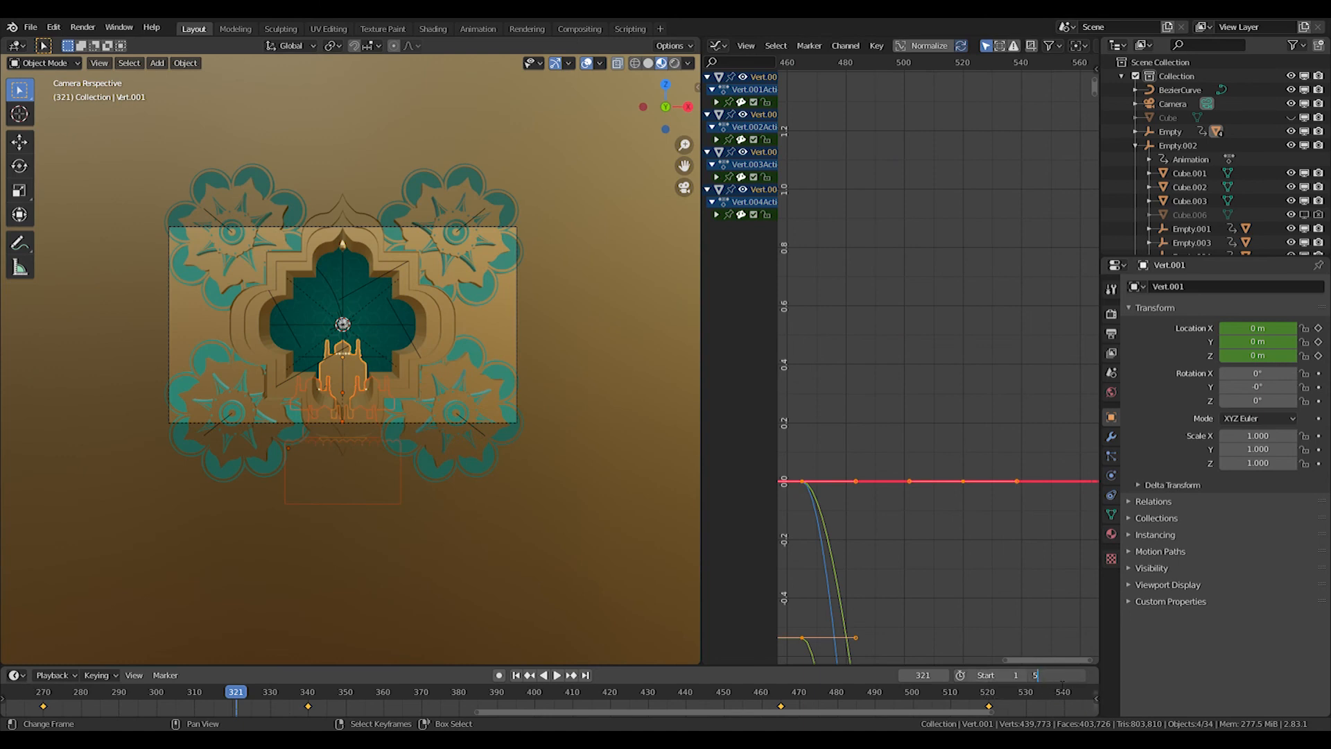
text(20)
key(Return)
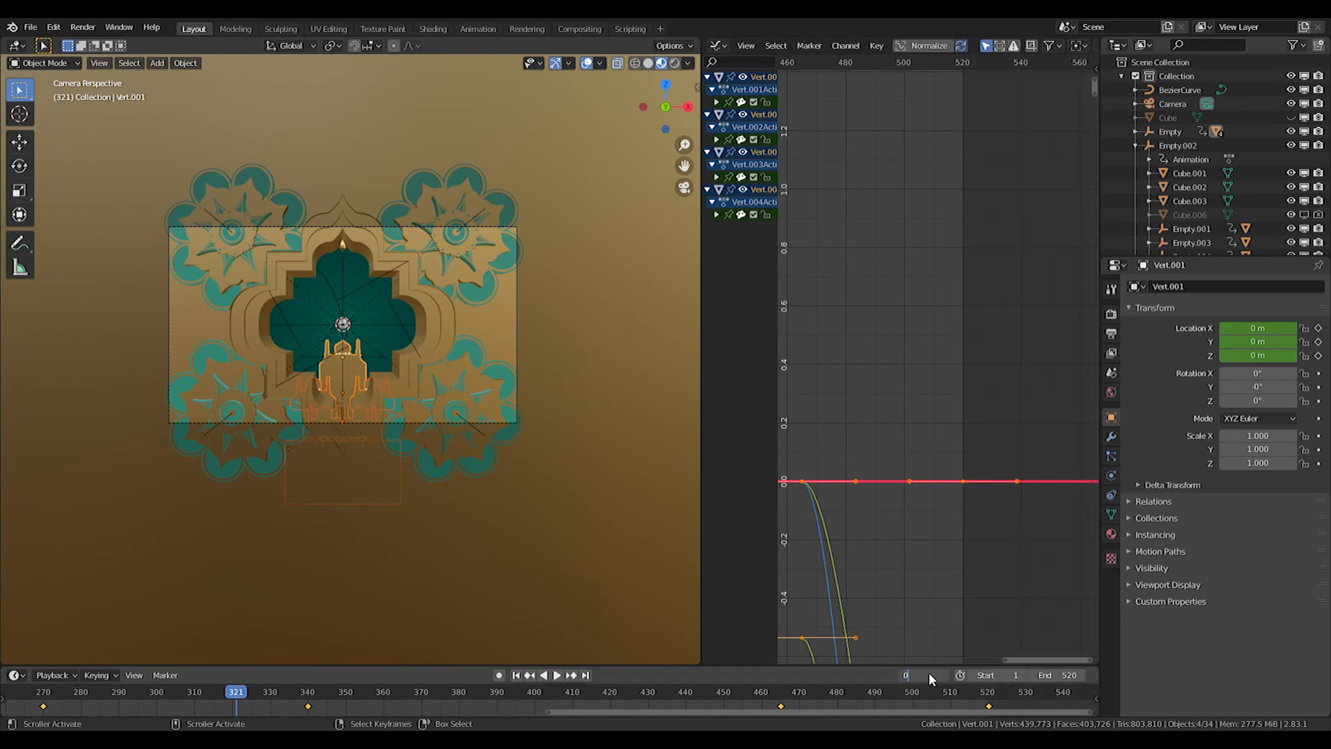
Play the animation from frame 0 in the camera view up to the text inside the frame
click(936, 680)
text(0)
key(Return)
key(space)
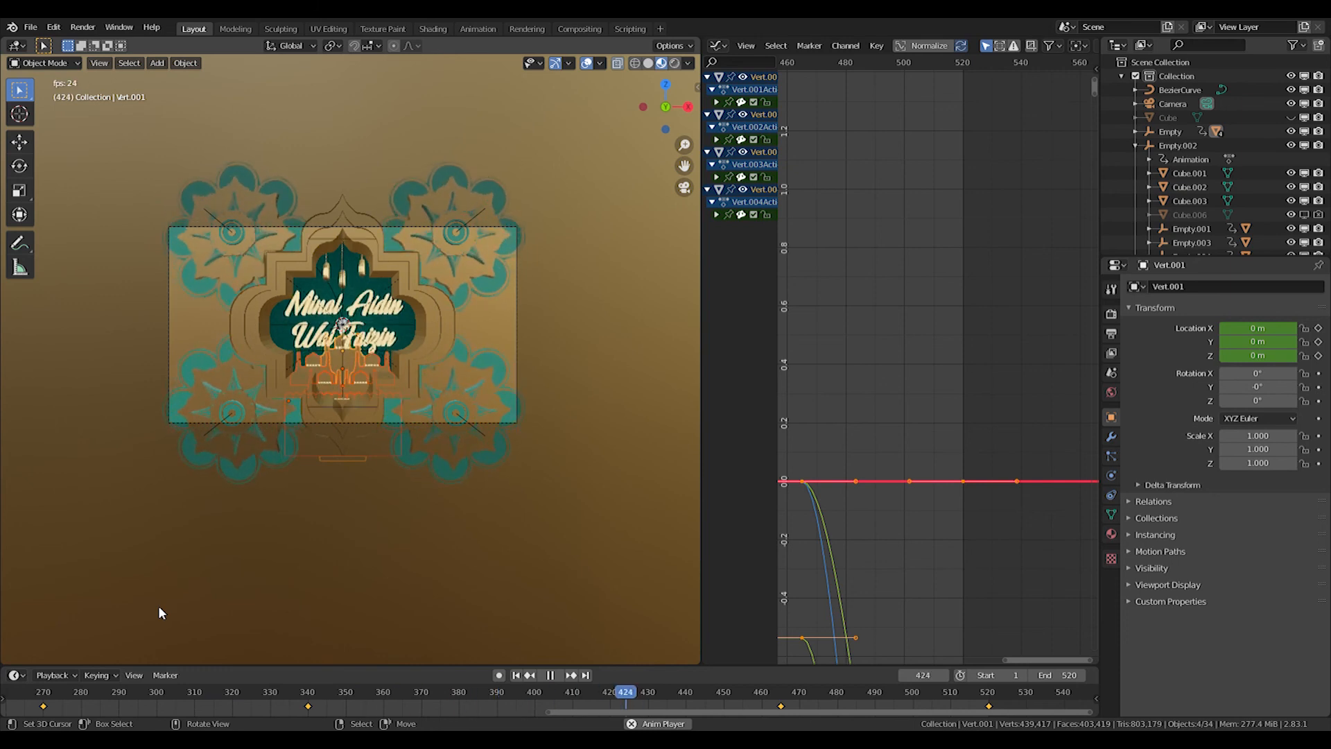
key(space)
Resize the "Minal Aidin Wal Faizin" text to a scale of about 0.077 and shift it slightly down along Z
scroll(364, 256, up, 5)
scroll(364, 256, down, 4)
click(511, 346)
key(s)
click(485, 348)
key(g)
key(z)
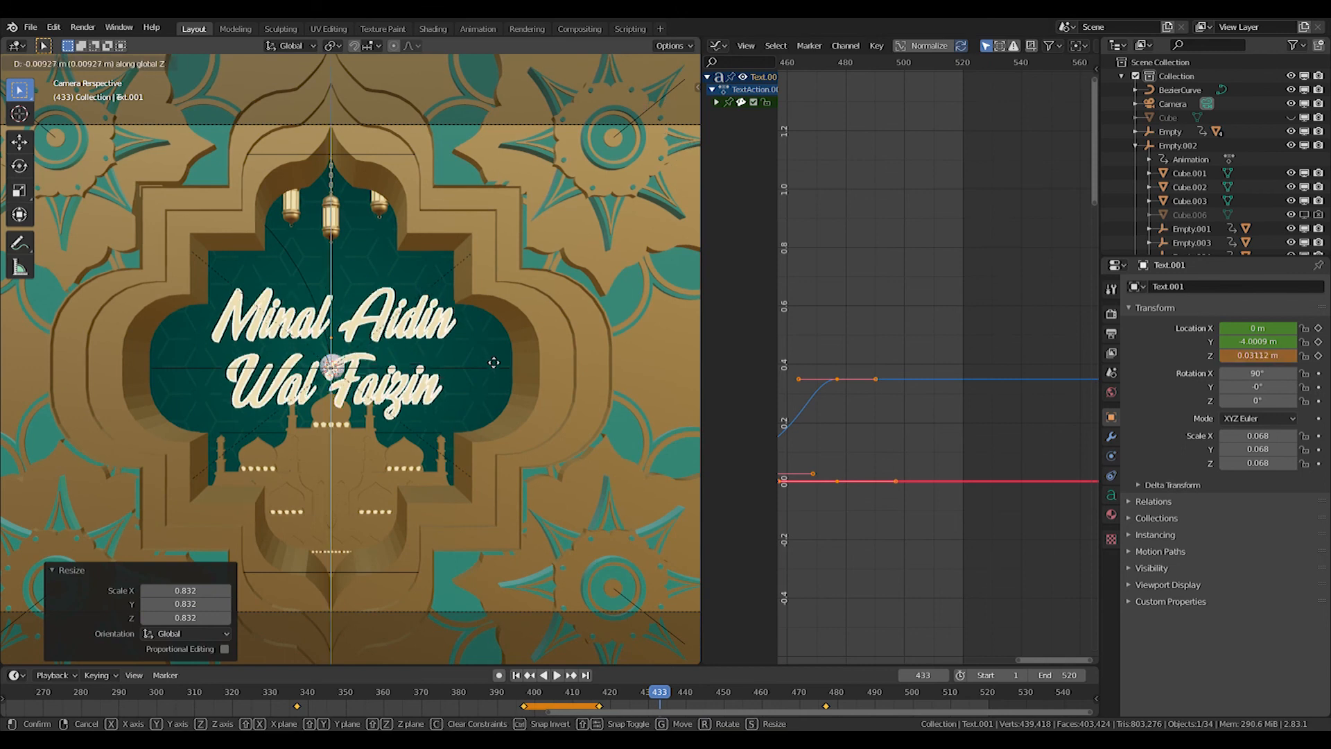
click(491, 378)
key(s)
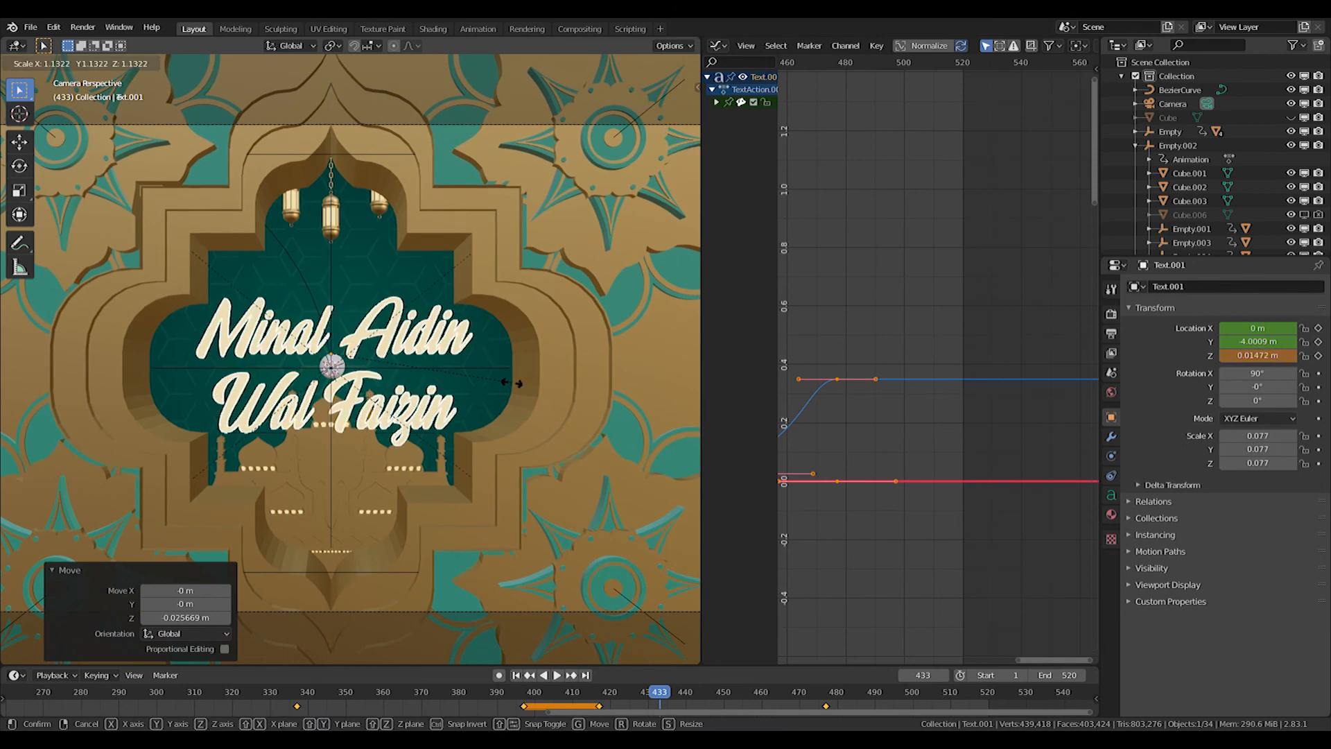
click(516, 380)
Play the animation from about frame 397 to review the ending
drag(666, 695, 522, 695)
key(space)
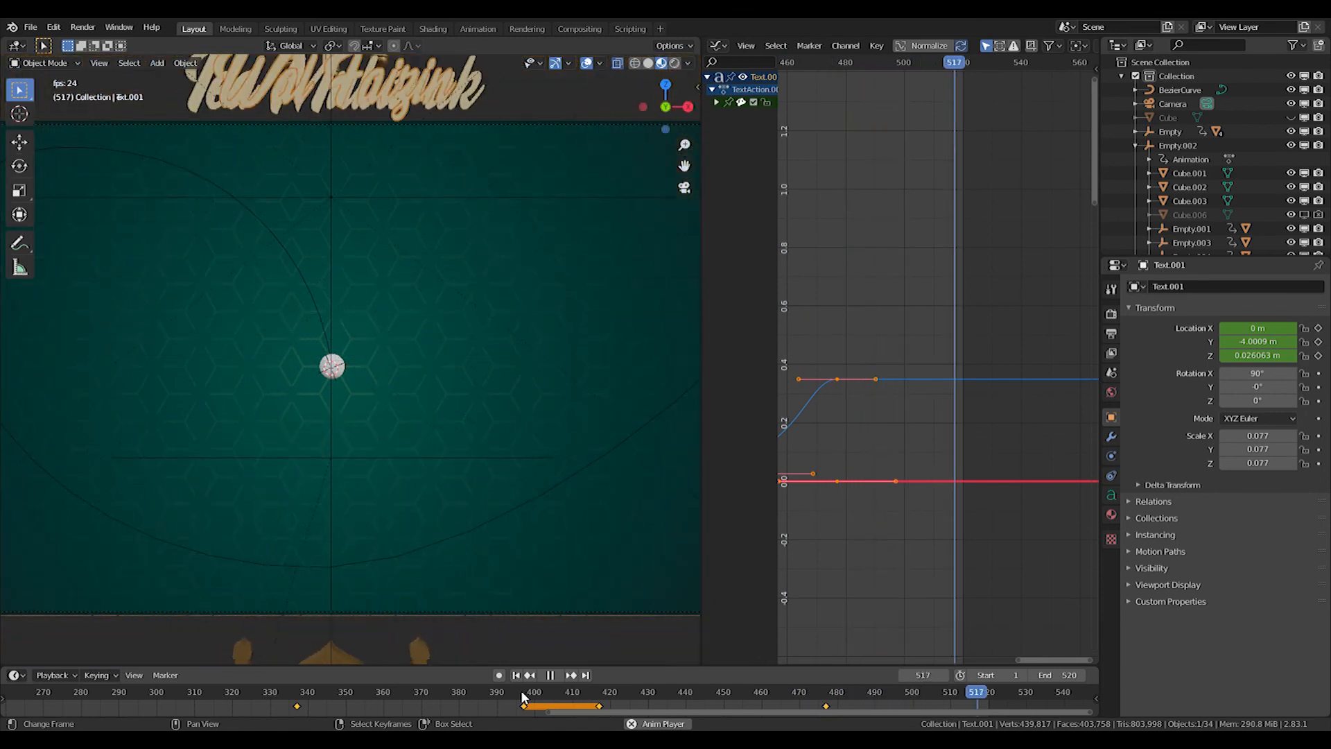
key(space)
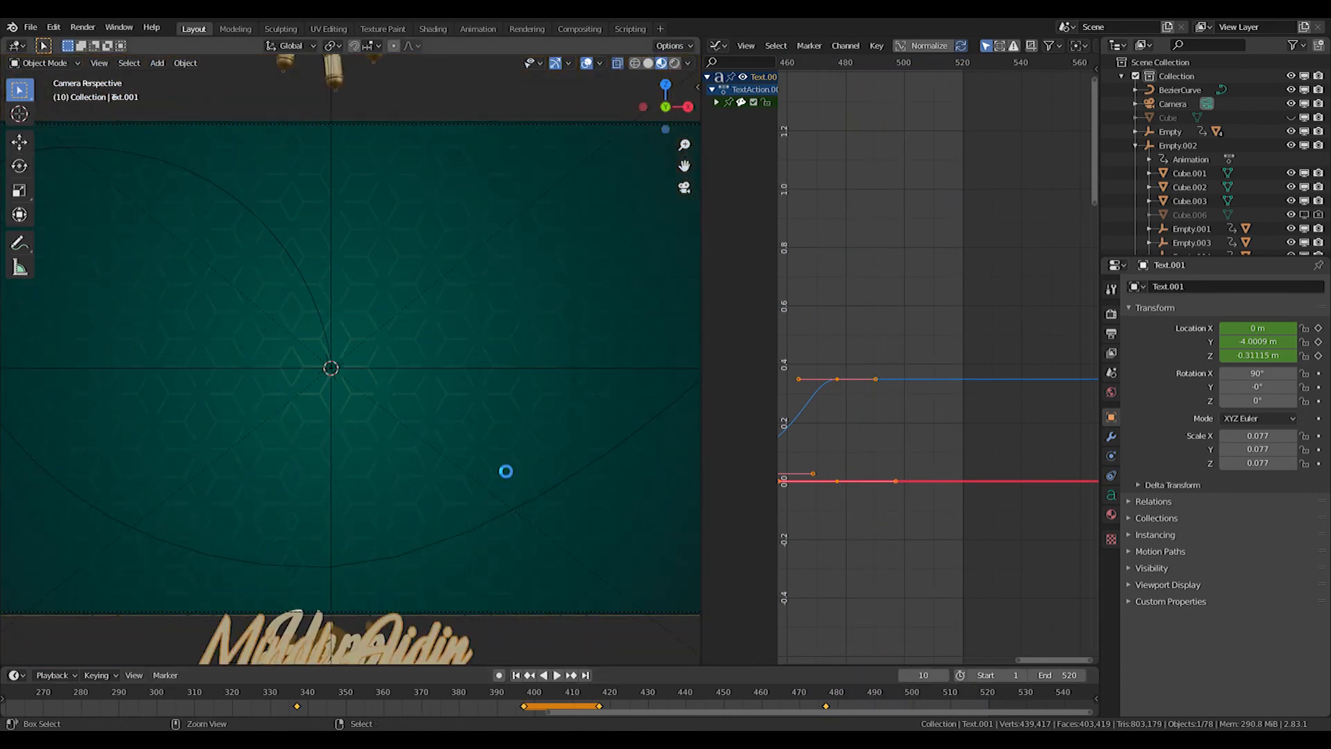
Select the scene's Light and move it in top view by about 4.65 m in X and -23.27 m in Y
middle_drag(659, 510, 465, 484)
scroll(589, 385, down, 12)
middle_drag(590, 385, 409, 320)
right_click(409, 320)
key(KP_7)
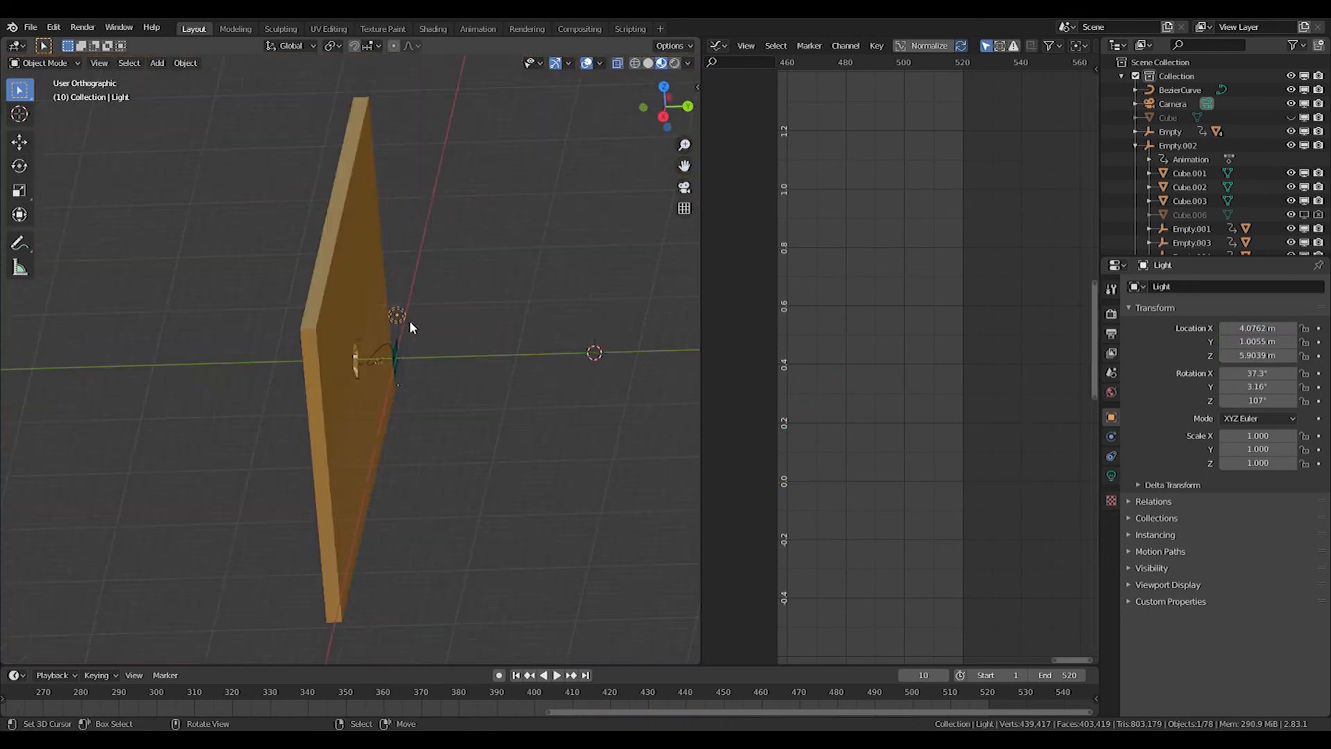
key(g)
click(474, 612)
shift+middle_drag(474, 612, 481, 387)
Change the light to an Area light, and rotate and reposition it so that it points at the ornamental frame
click(1111, 476)
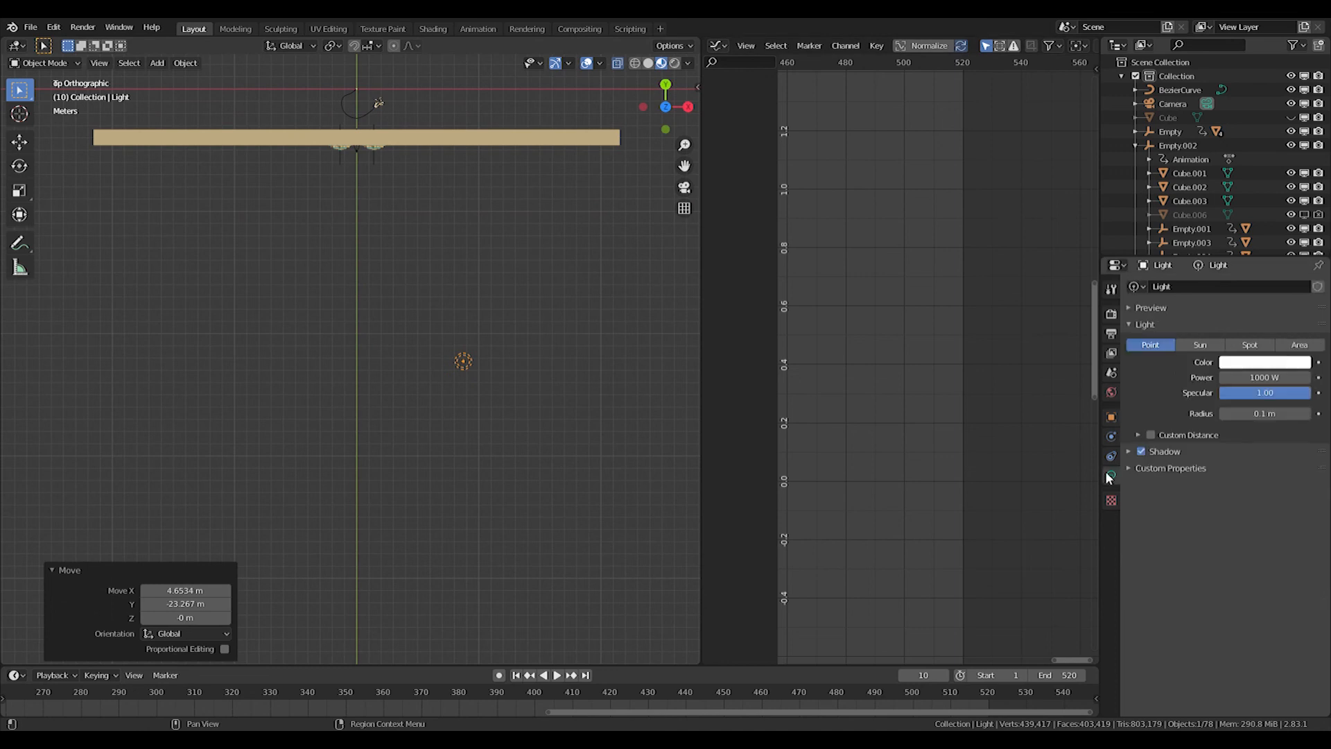
click(1298, 346)
key(r)
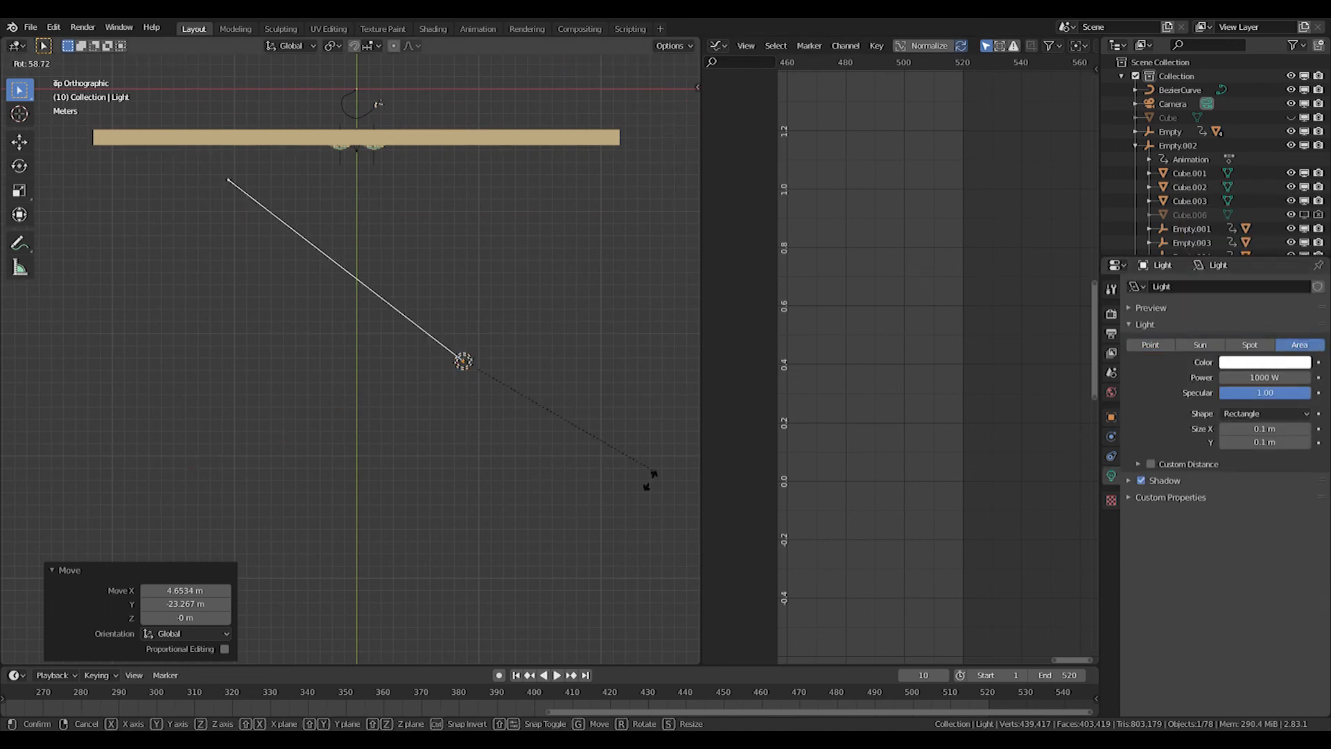
click(565, 518)
key(g)
click(600, 522)
Set the area light's power to 750 W and enlarge it to about 8.53 by 7.65 m
click(1280, 382)
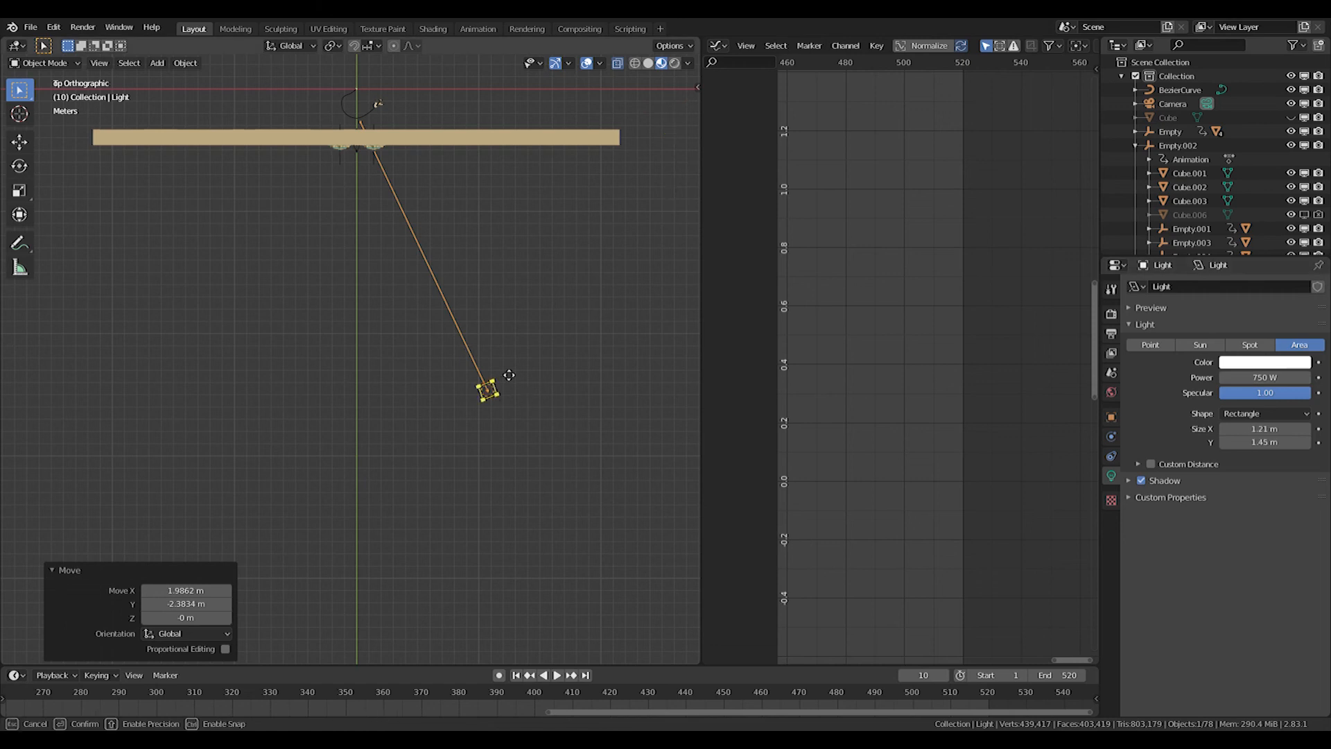
drag(567, 299, 569, 291)
key(KP_0)
middle_drag(543, 287, 508, 341)
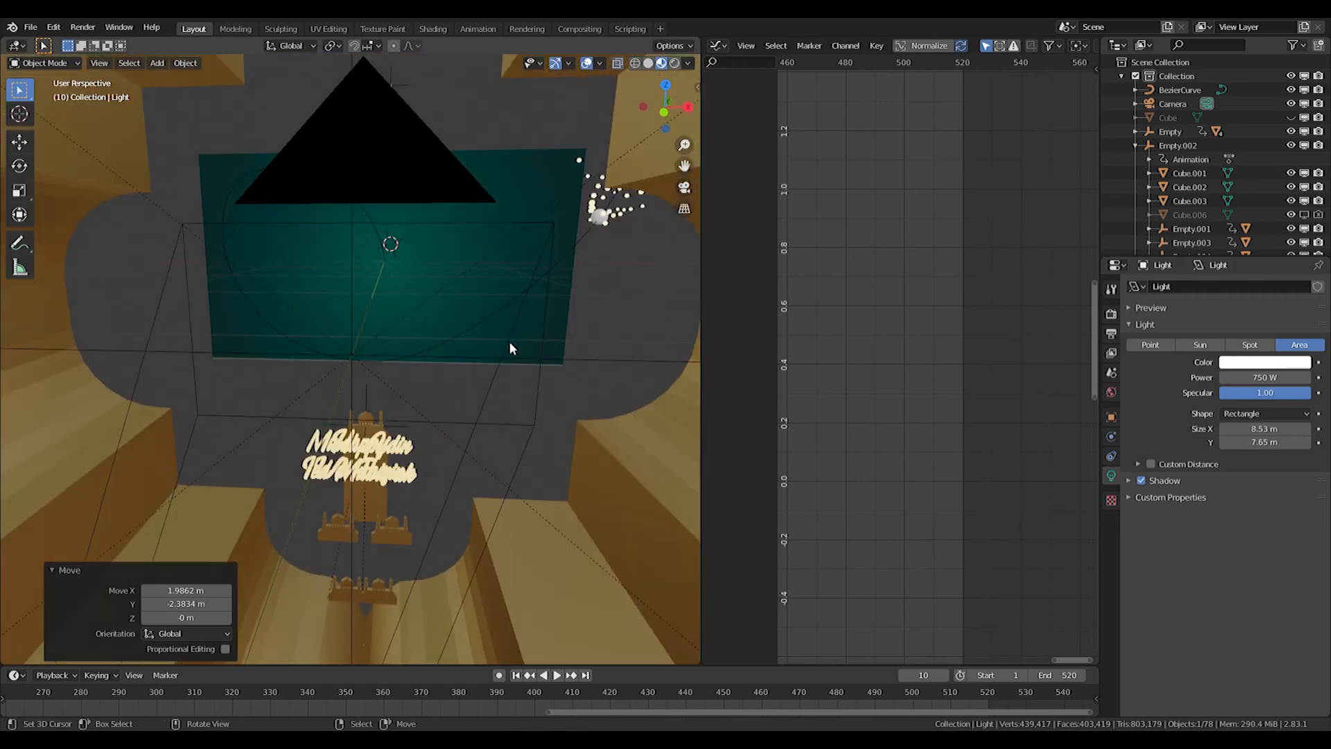
scroll(509, 342, down, 7)
key(KP_1)
key(KP_0)
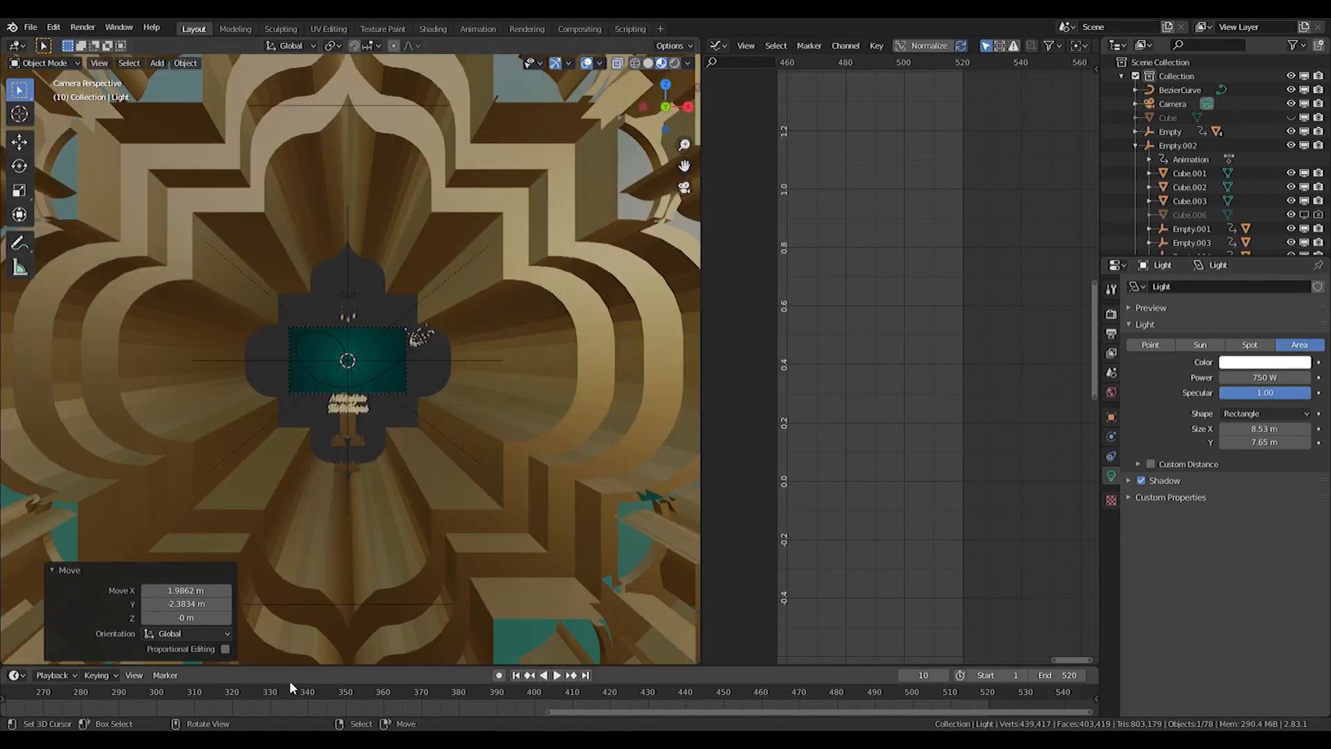
Play the animation in the camera view up to frame 345
click(247, 690)
key(space)
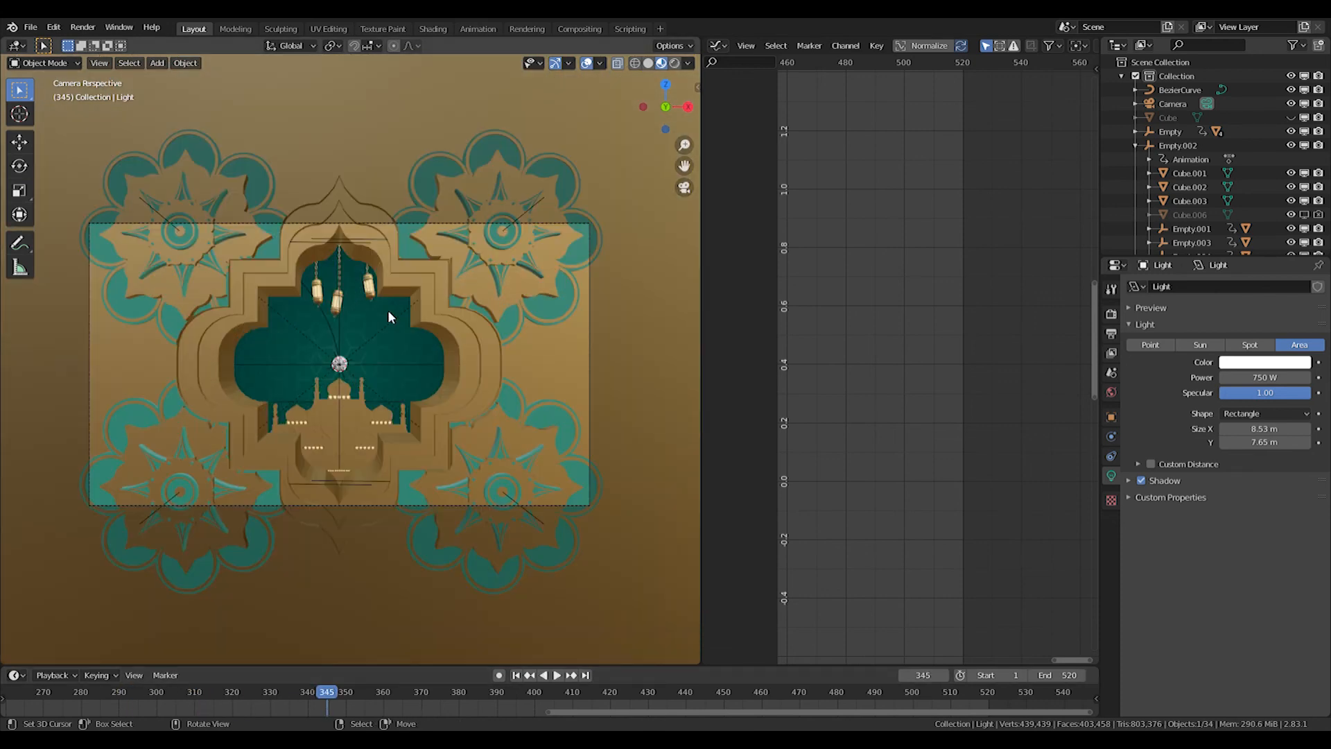
key(space)
Resize the area light to about 4.95 by 5.09 m and move it closer, about -3.44 m in X and 6.83 m in Y
key(KP_1)
scroll(480, 306, down, 6)
key(KP_7)
shift+middle_drag(548, 544, 580, 359)
drag(580, 355, 560, 379)
key(g)
click(496, 298)
Duplicate the area light about -15.4 m along X and rotate the copy about 53.6° toward the ornamental frame
key(shift+d)
key(x)
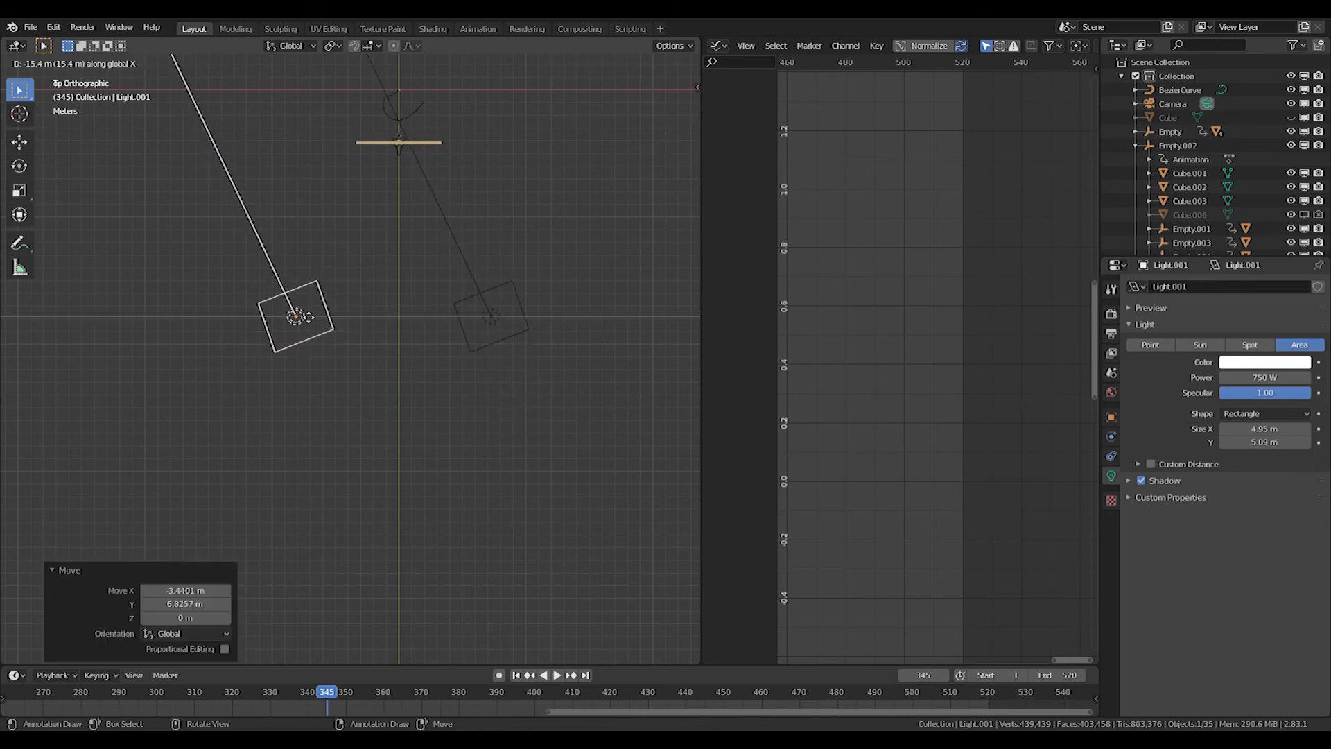
click(309, 317)
key(r)
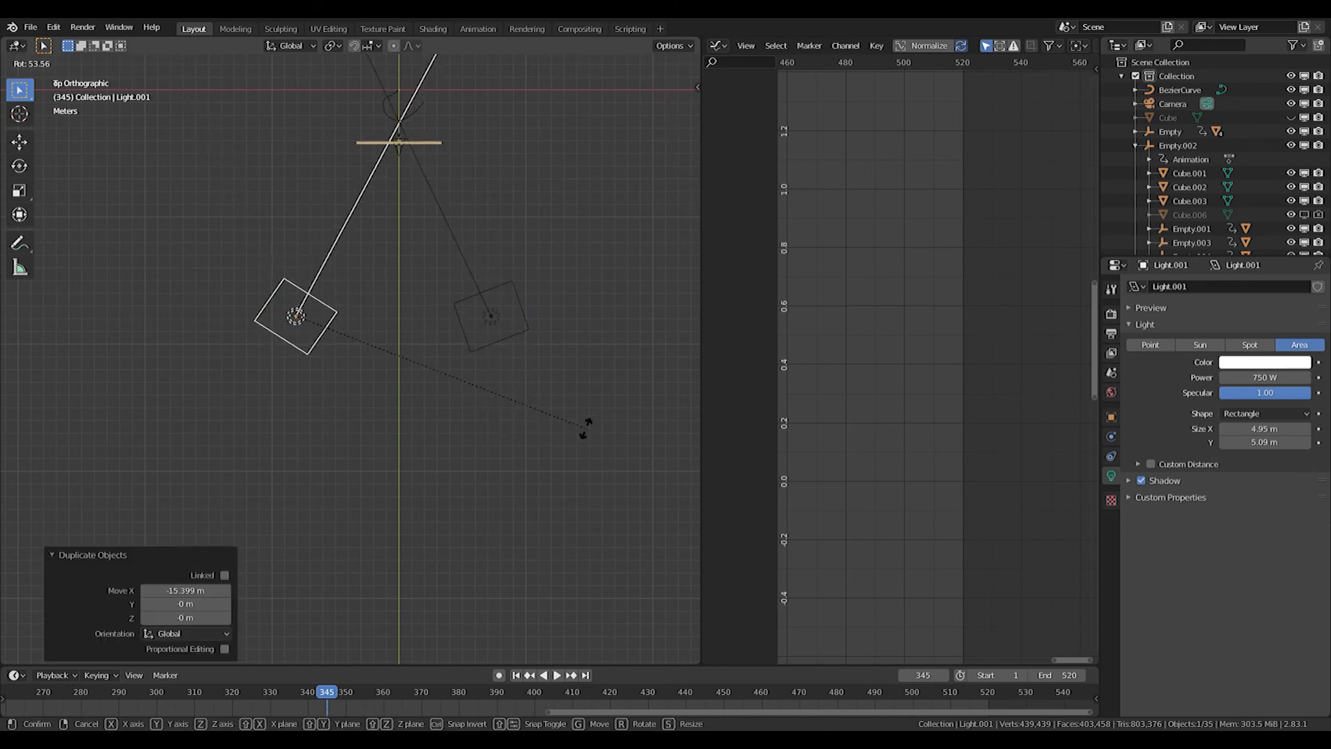
click(584, 428)
Show the camera view with Rendered shading and go to frame 387
key(KP_0)
key(z)
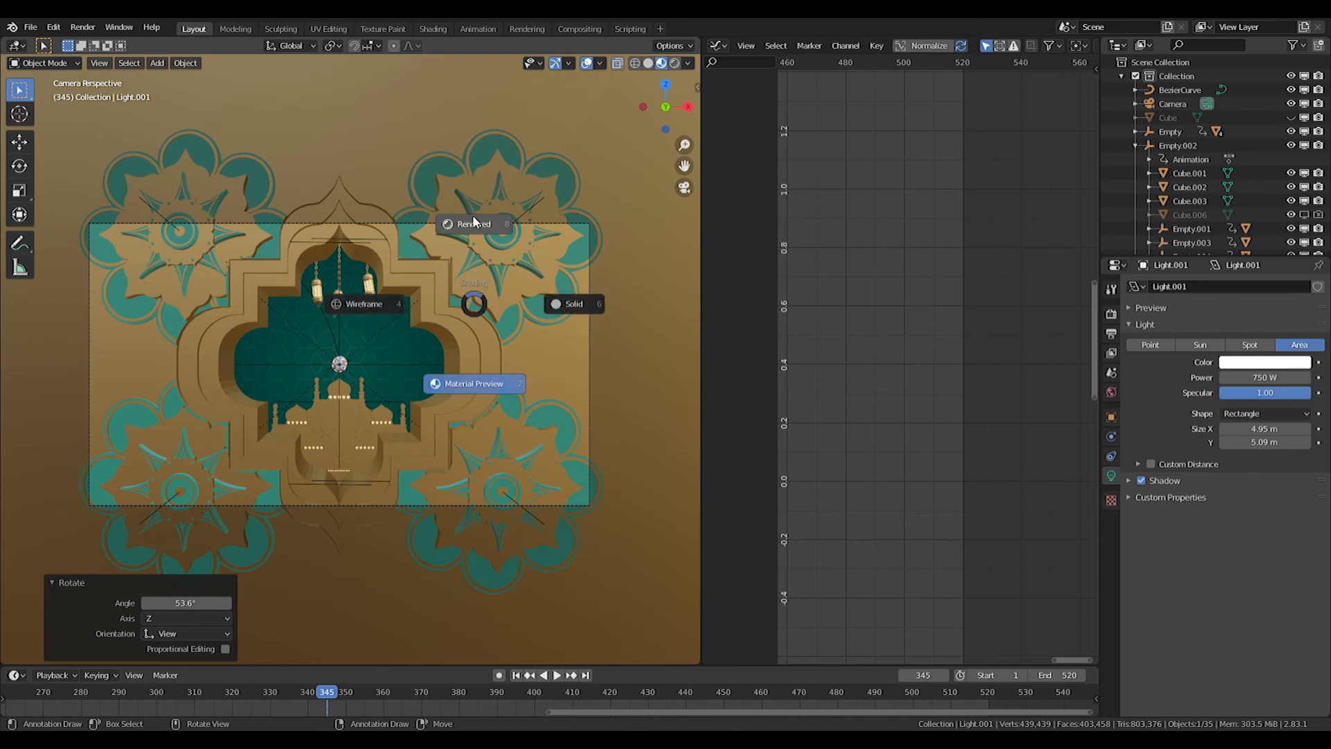
click(476, 226)
shift+middle_drag(322, 415, 441, 321)
drag(420, 696, 485, 692)
scroll(515, 288, up, 3)
Enable Ambient Occlusion, Bloom, Screen Space Reflections and Motion Blur for the Eevee render
click(1111, 314)
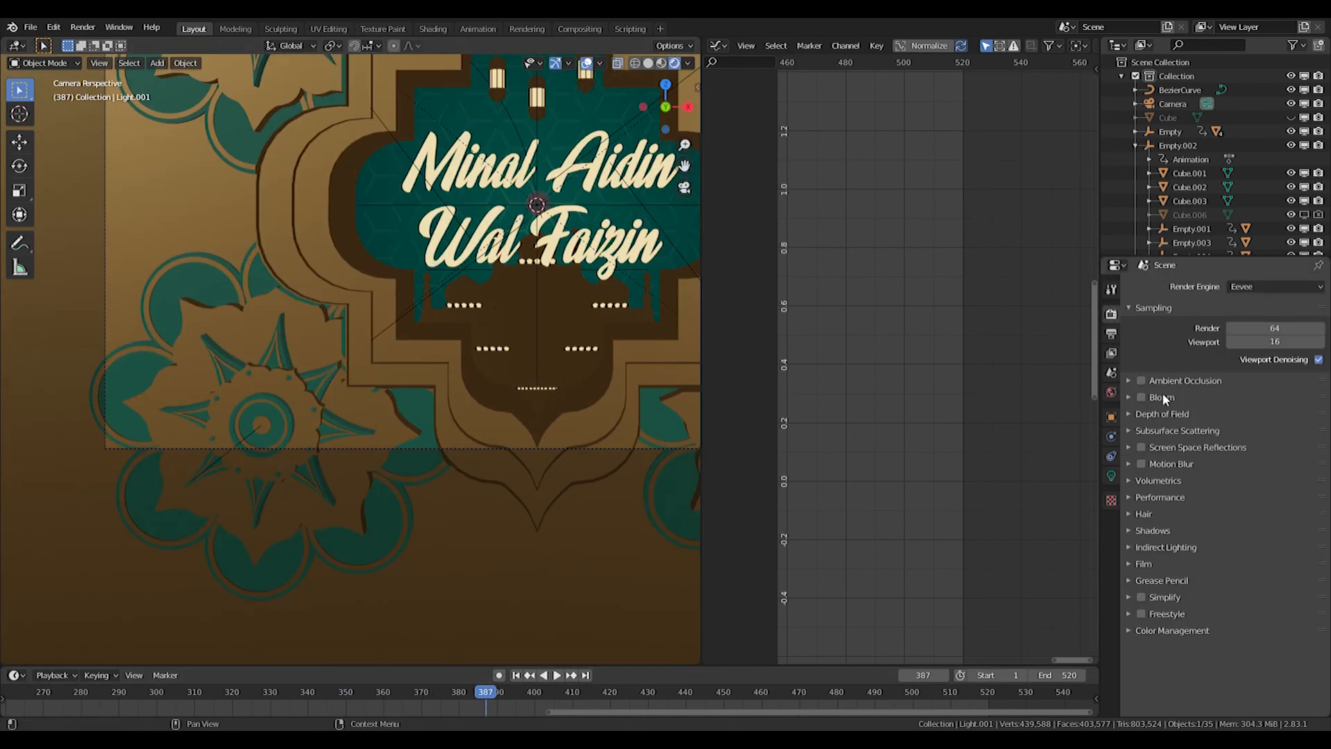
click(1141, 380)
click(1141, 397)
click(1141, 446)
click(1141, 463)
shift+middle_drag(614, 323, 434, 427)
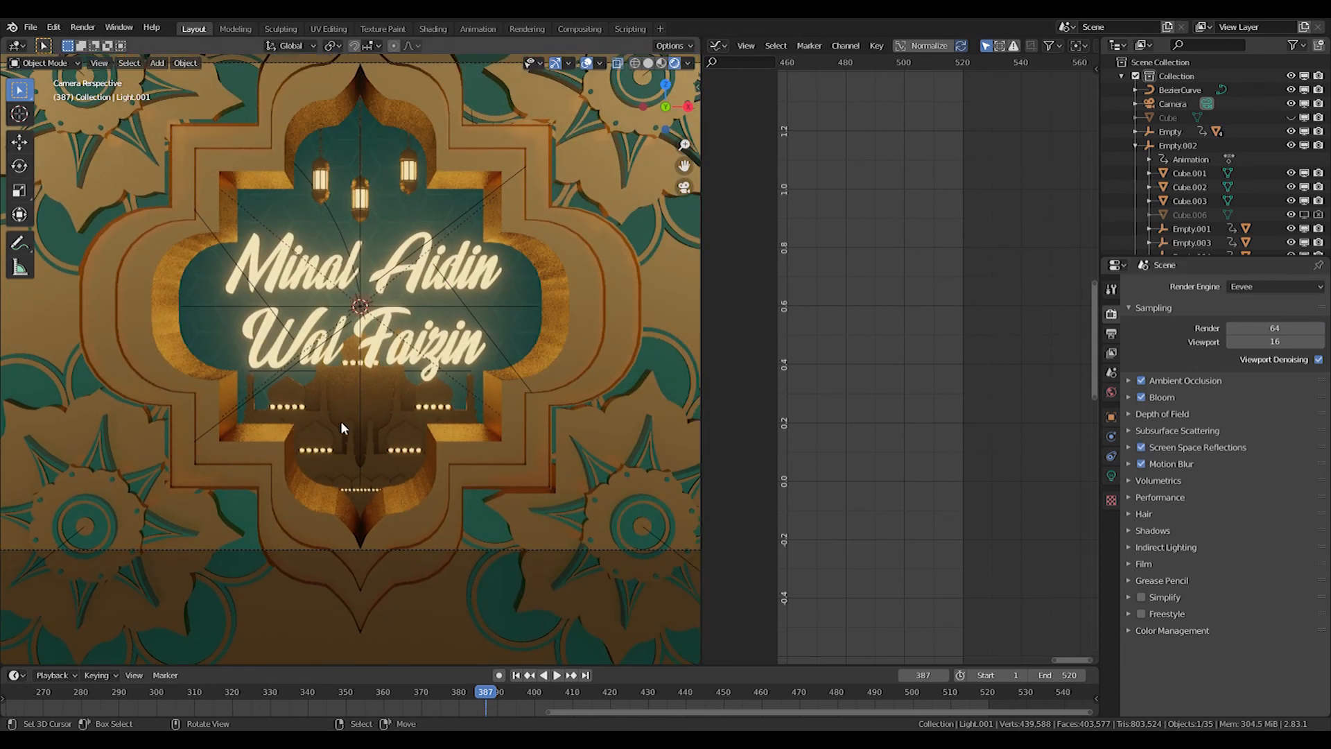
Select the "Minal Aidin Wal Faizin" text and adjust its depth along Y, away from the camera
middle_drag(502, 353, 229, 387)
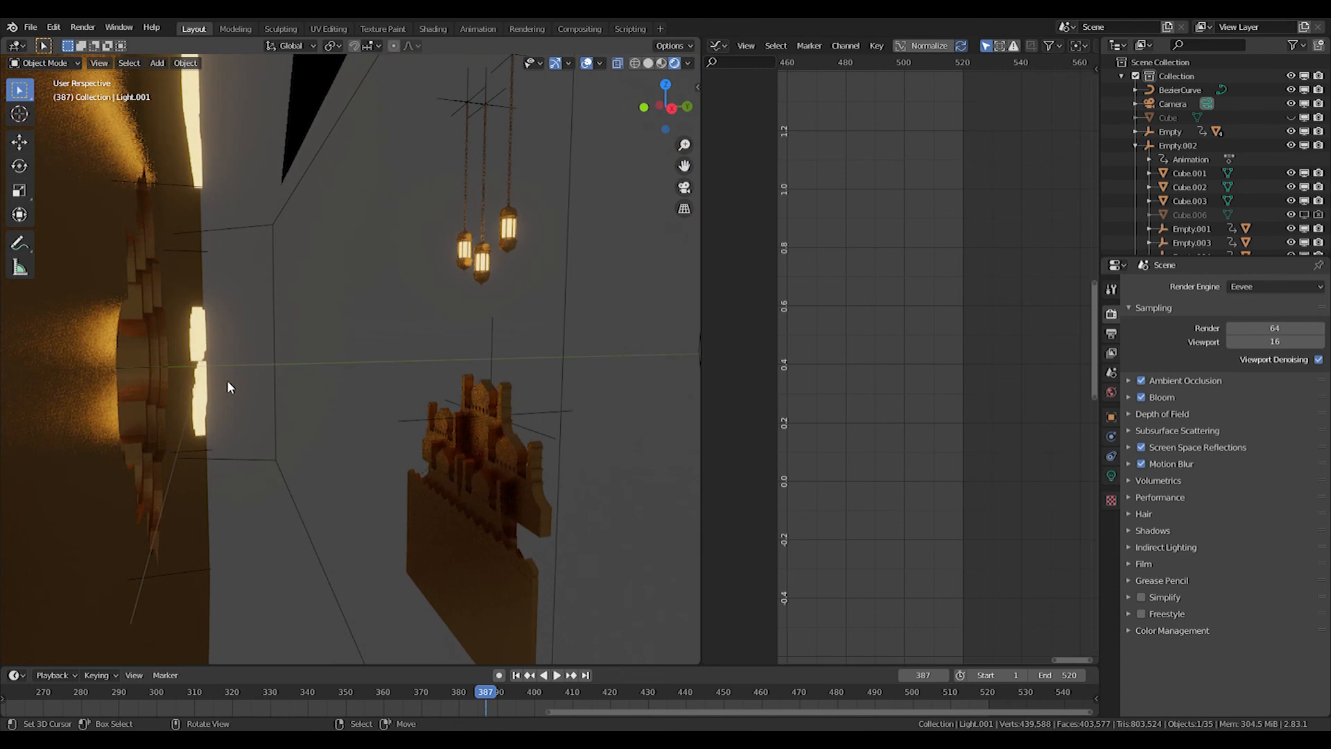
right_click(202, 357)
key(KP_3)
key(g)
key(y)
right_click(339, 348)
key(KP_0)
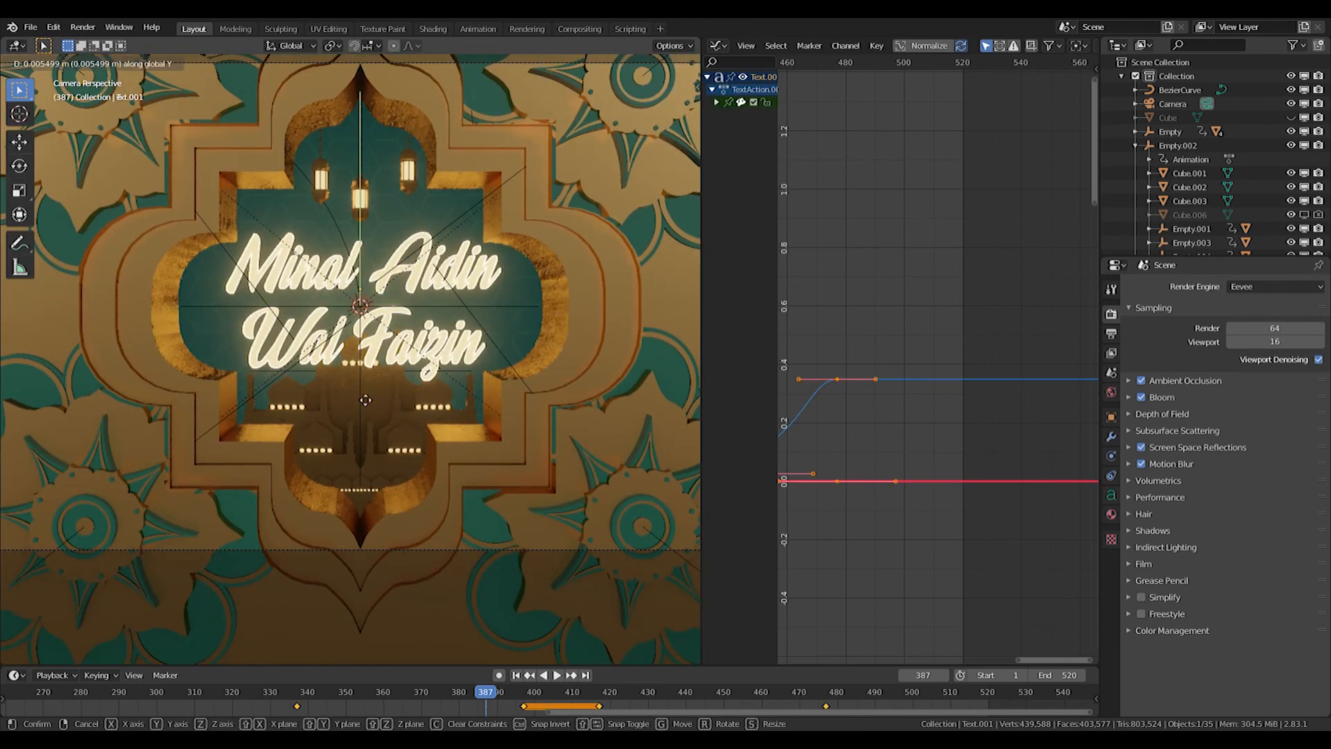
key(g)
key(y)
click(369, 65)
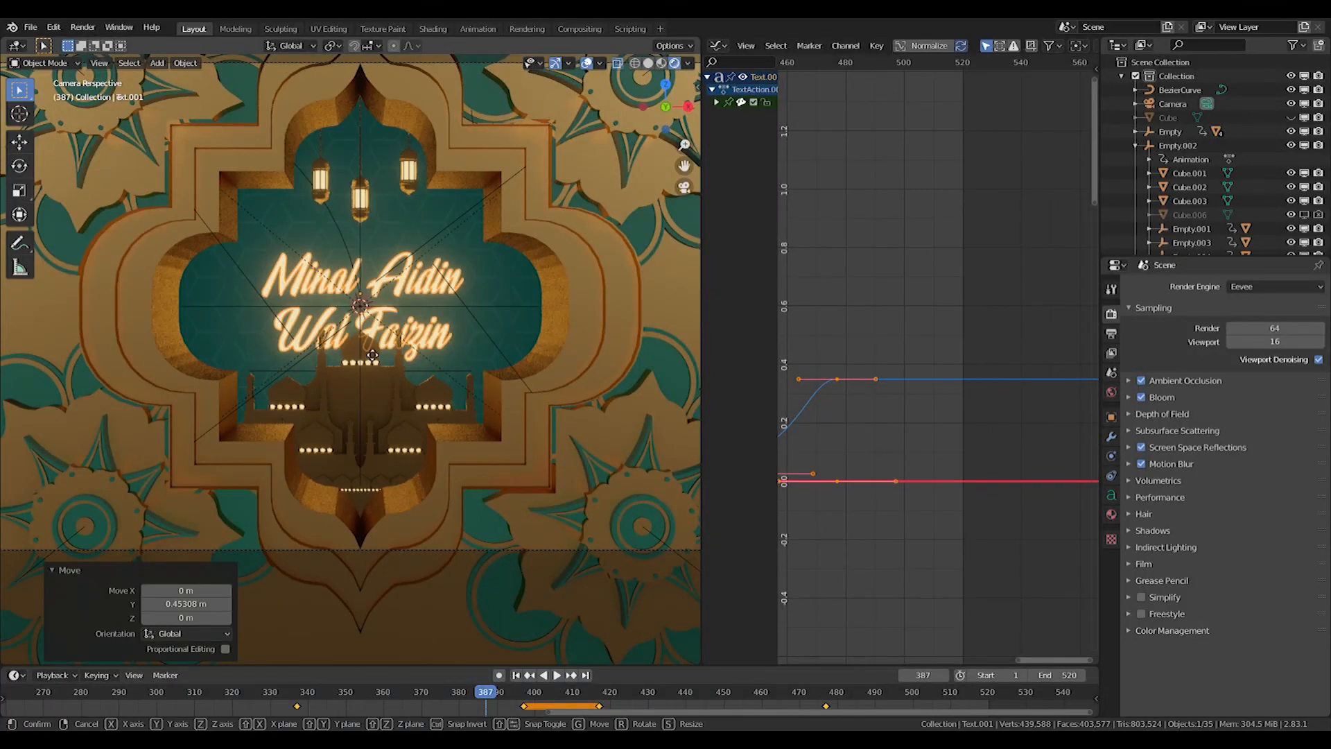
key(y)
click(439, 296)
Scale the text up by about 1.117 and insert a location keyframe for it at frame 387
key(s)
click(447, 298)
key(i)
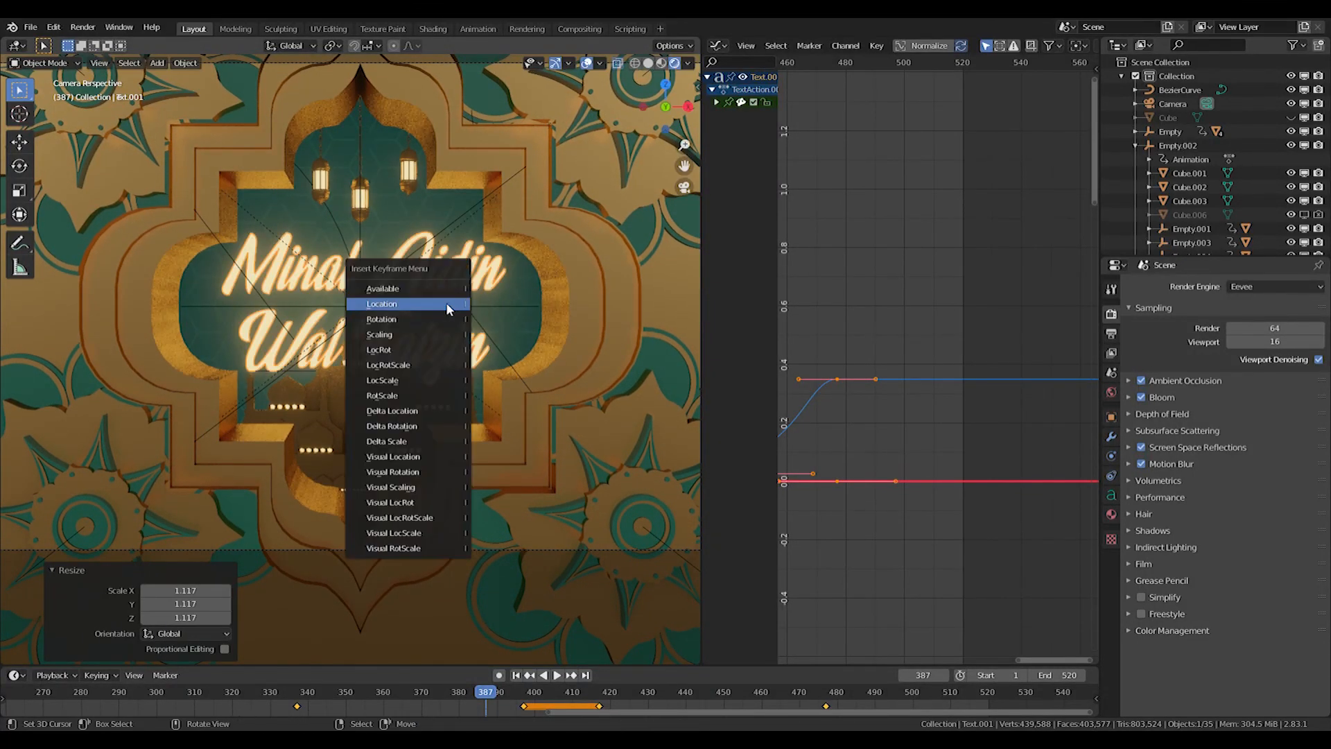
click(446, 302)
At frame 397, move the text about 0.21 m along Y and insert a location keyframe
key(space)
drag(528, 696, 524, 694)
key(space)
key(g)
key(y)
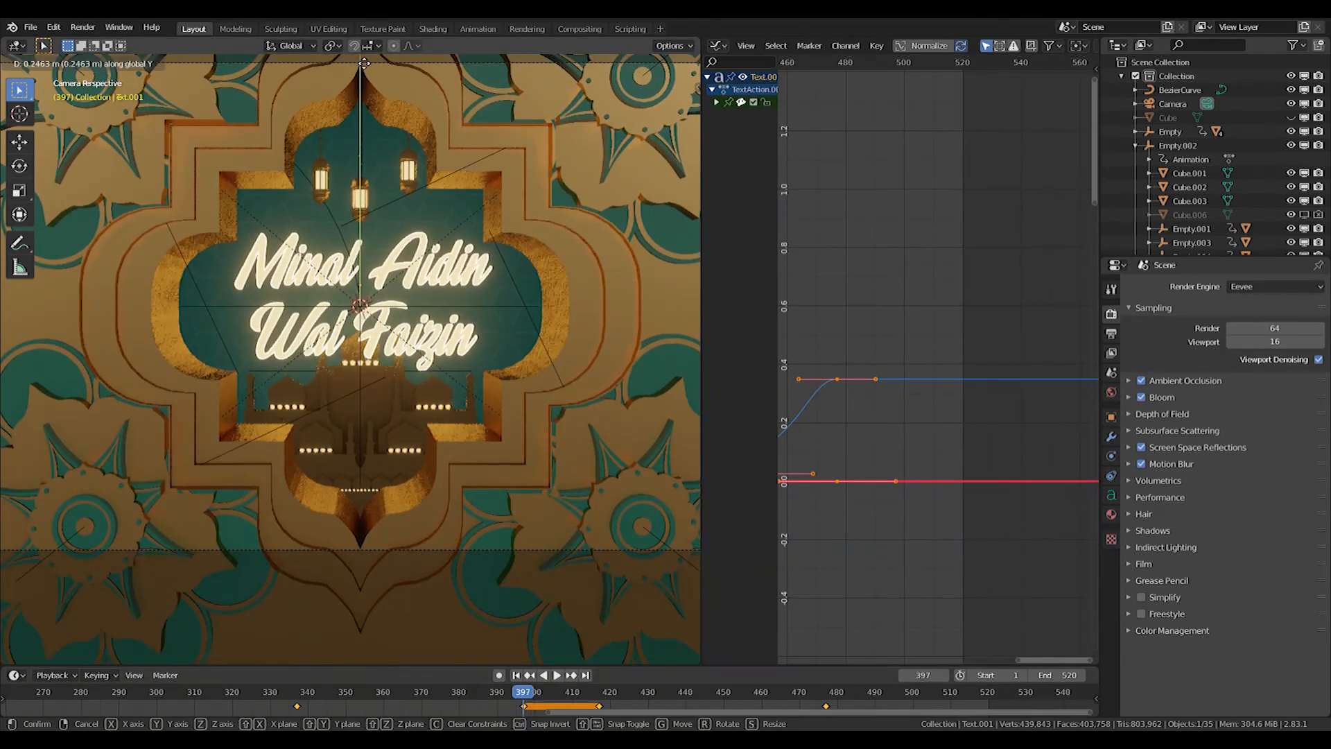
click(365, 652)
key(i)
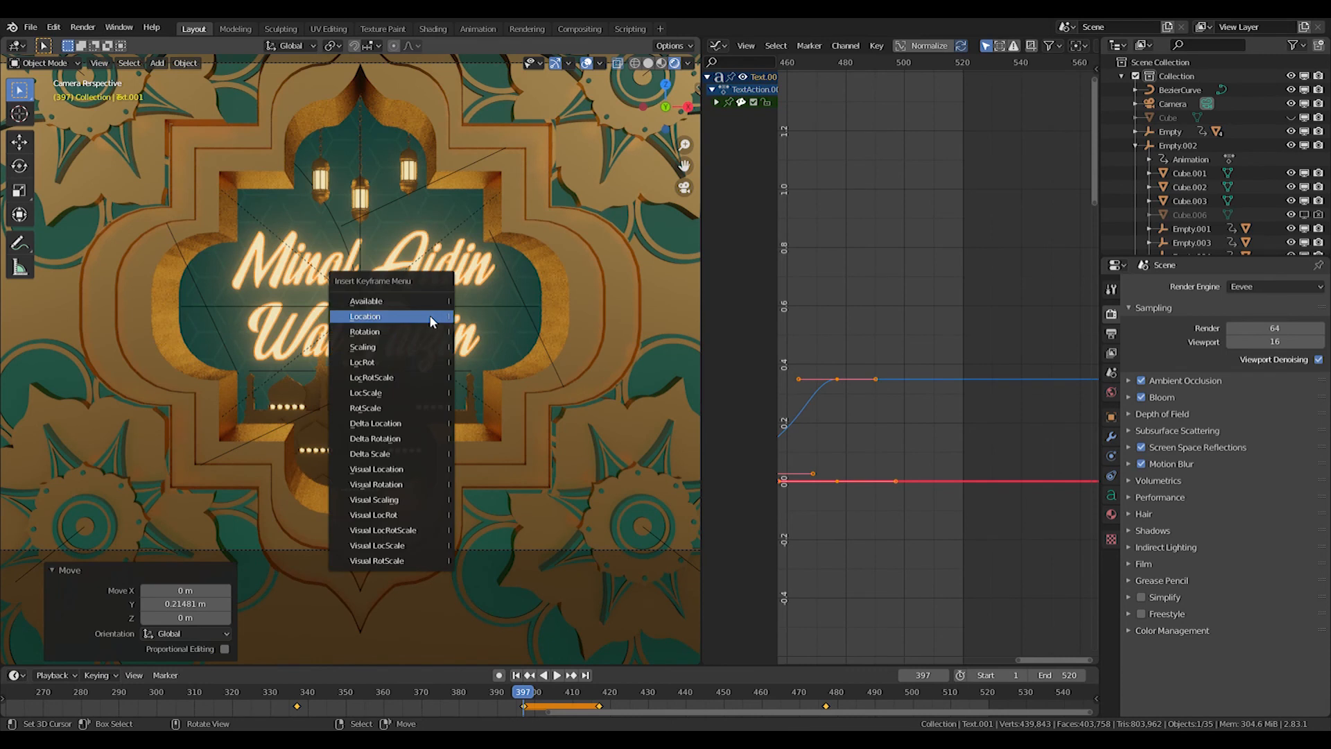
click(431, 318)
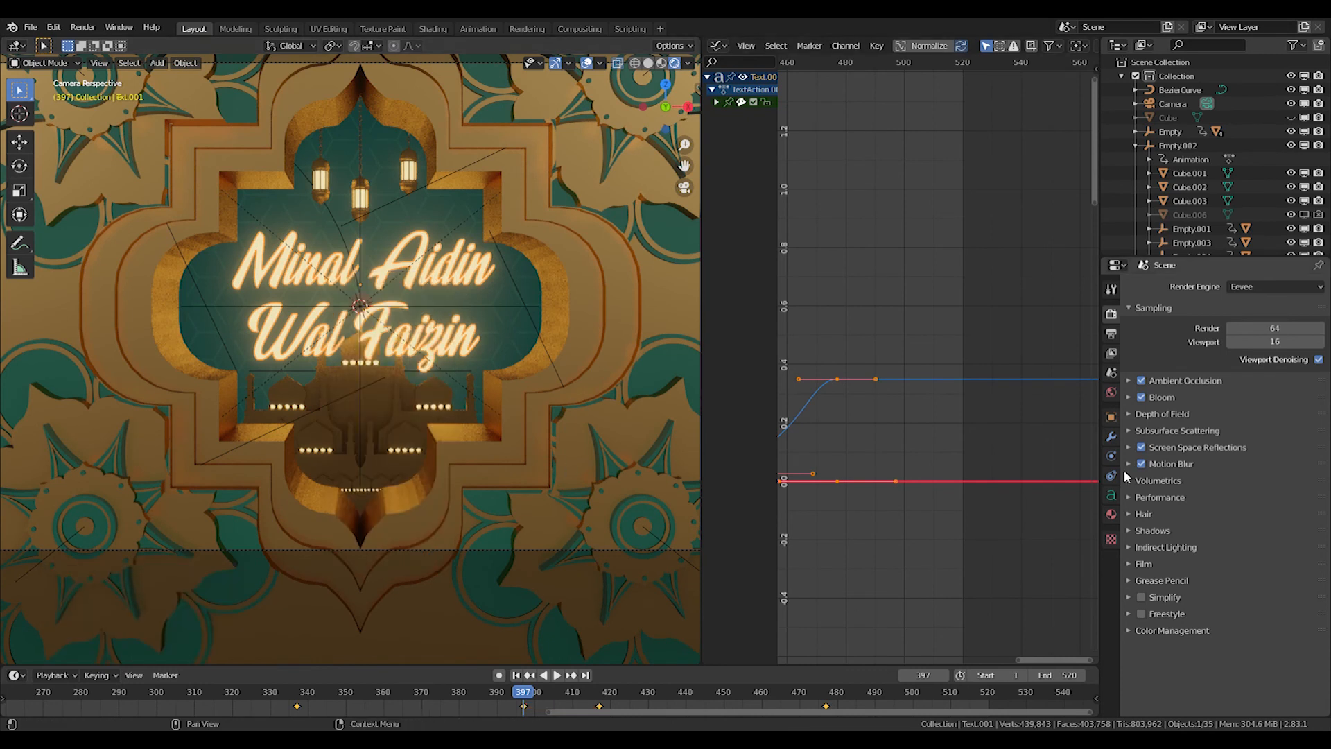
Copy the text's Y location from frame 397 and set its Y location to -3.7861 m at frame 417
click(1111, 416)
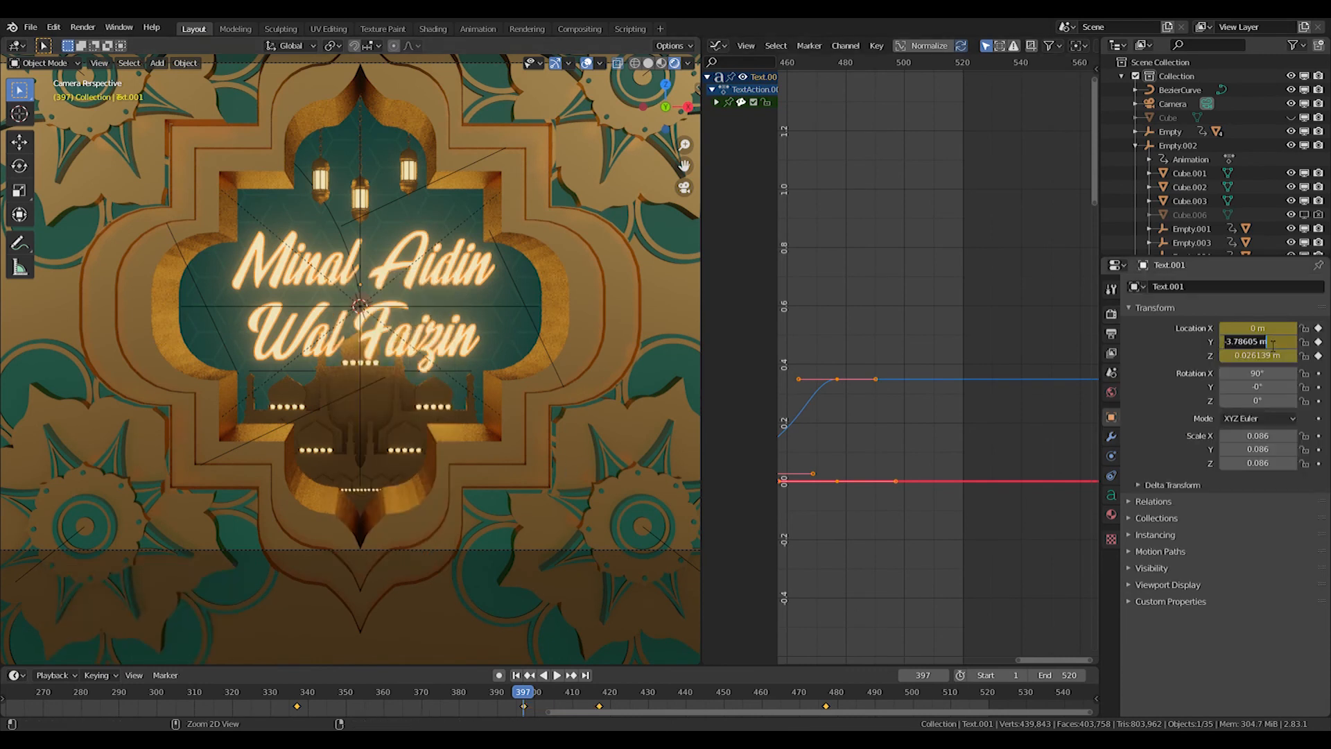
key(Return)
click(297, 695)
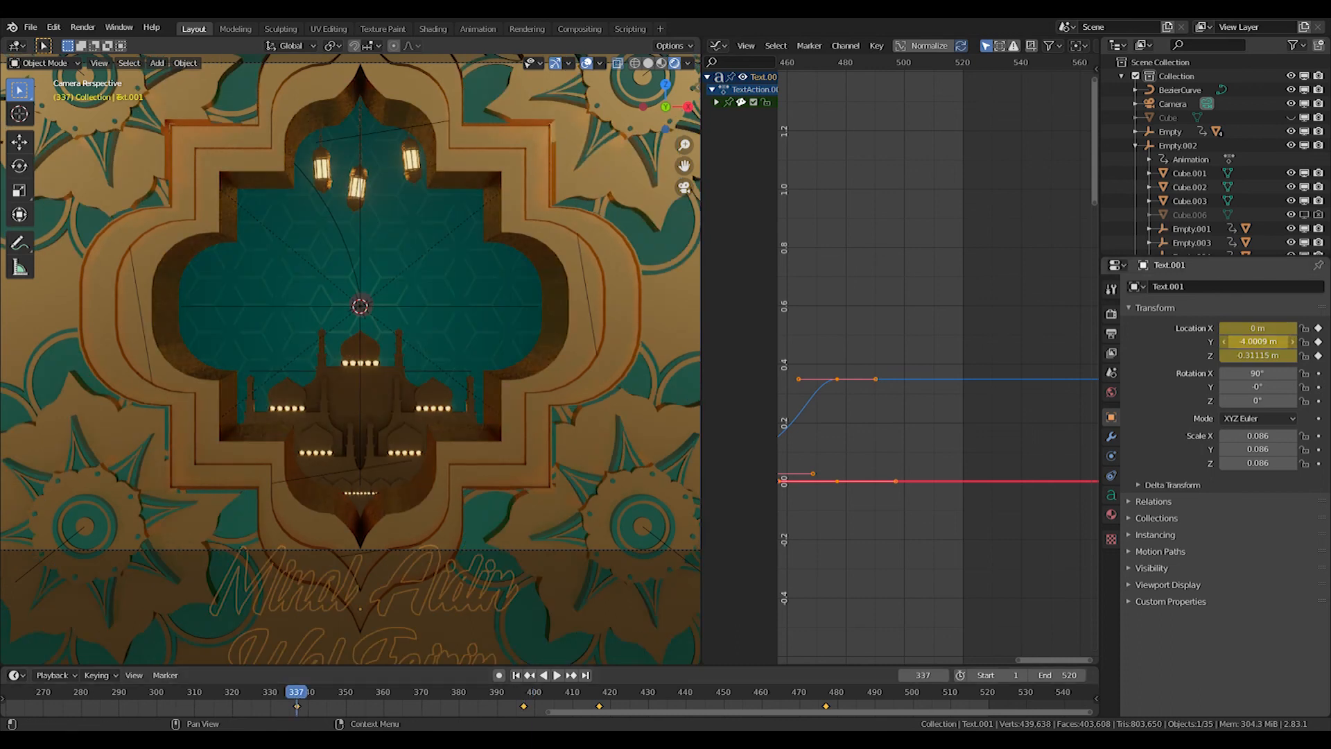
key(Return)
click(600, 702)
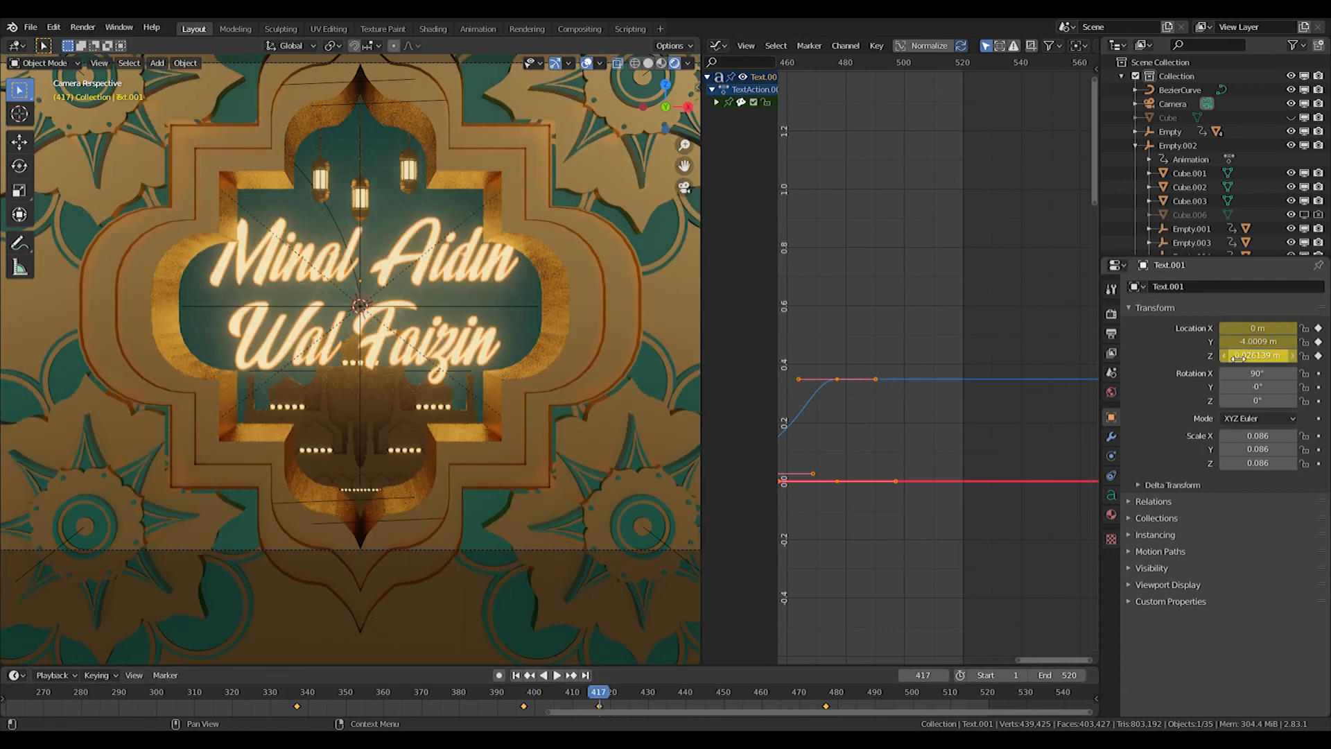
text(-3.7861 m)
key(Return)
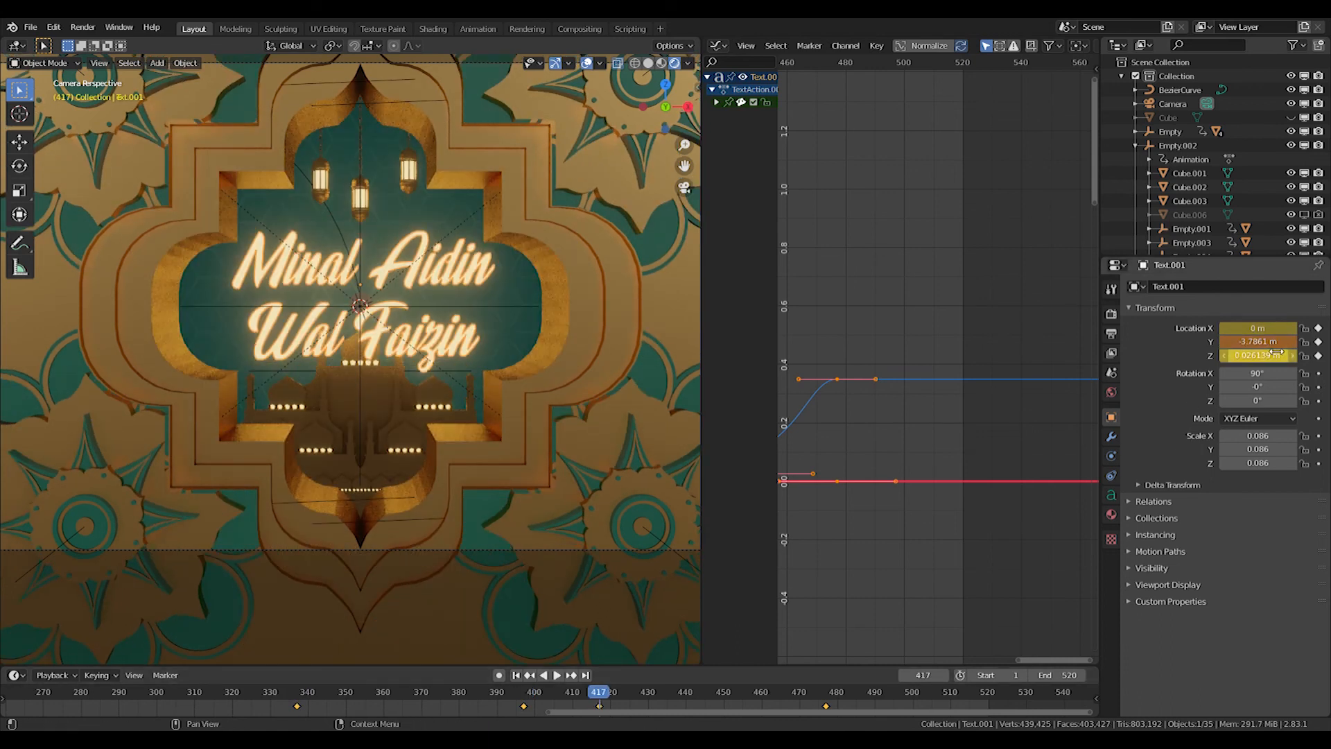
At frame 337, set the text's Y location to -3.7861 m, insert a keyframe, and play back the text's movement
click(296, 695)
text(-3.7861 m)
key(Return)
key(i)
click(826, 696)
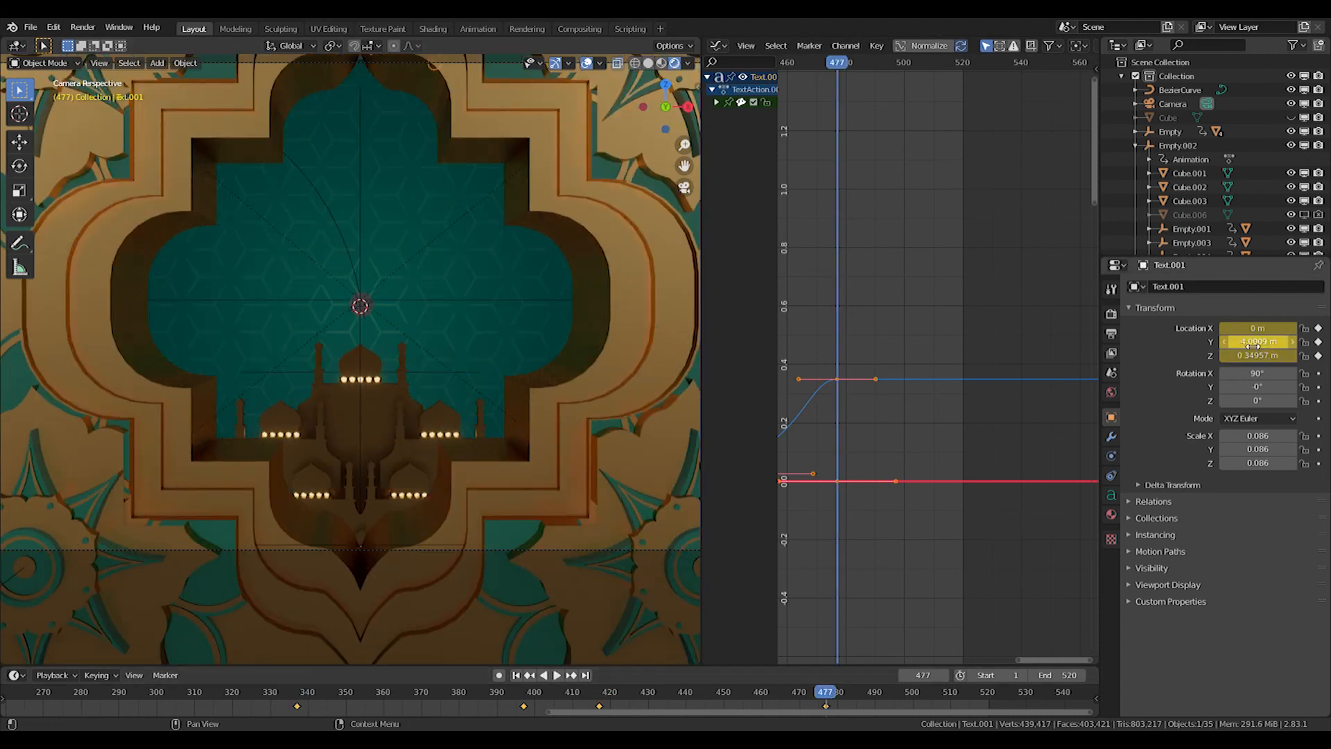
key(space)
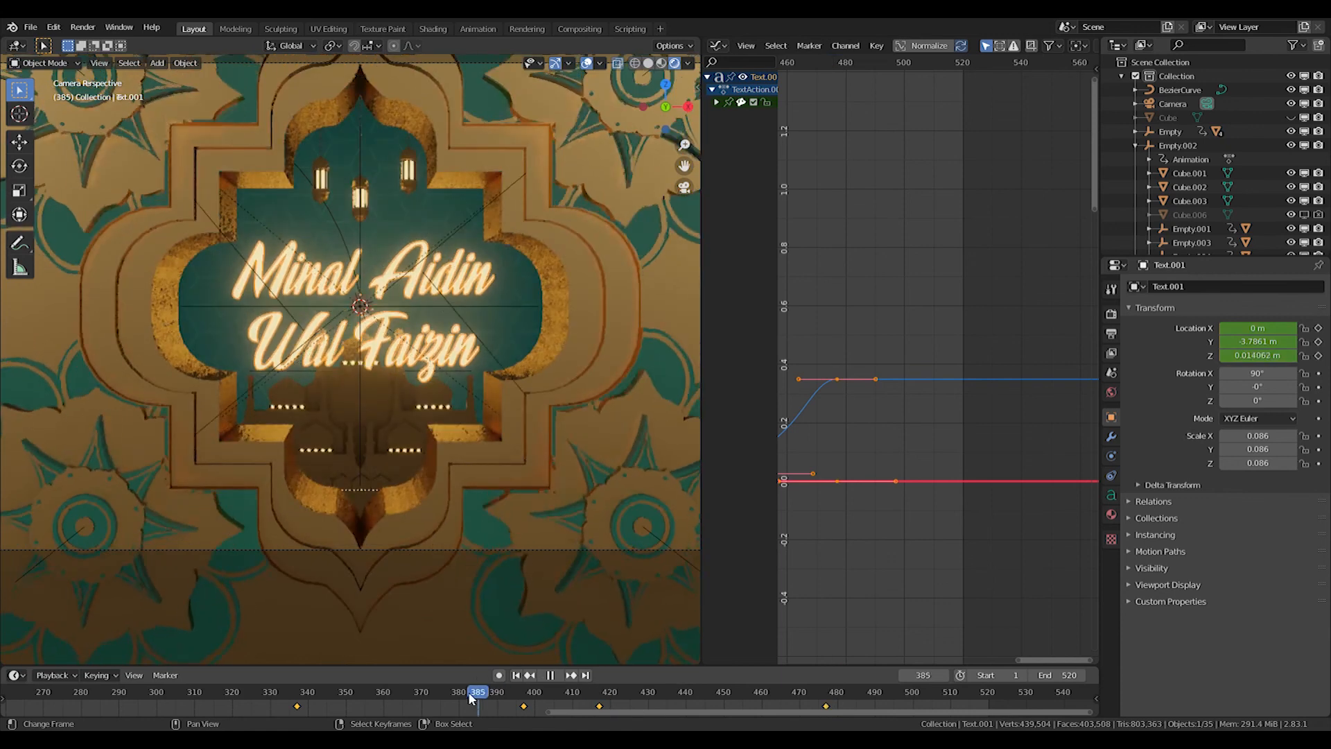
key(space)
Duplicate the area light in top view and place the copy centred before the panel, about -7.31 m in X and -3.73 m in Y
scroll(501, 408, down, 6)
middle_drag(411, 408, 317, 472)
scroll(317, 472, down, 15)
click(211, 416)
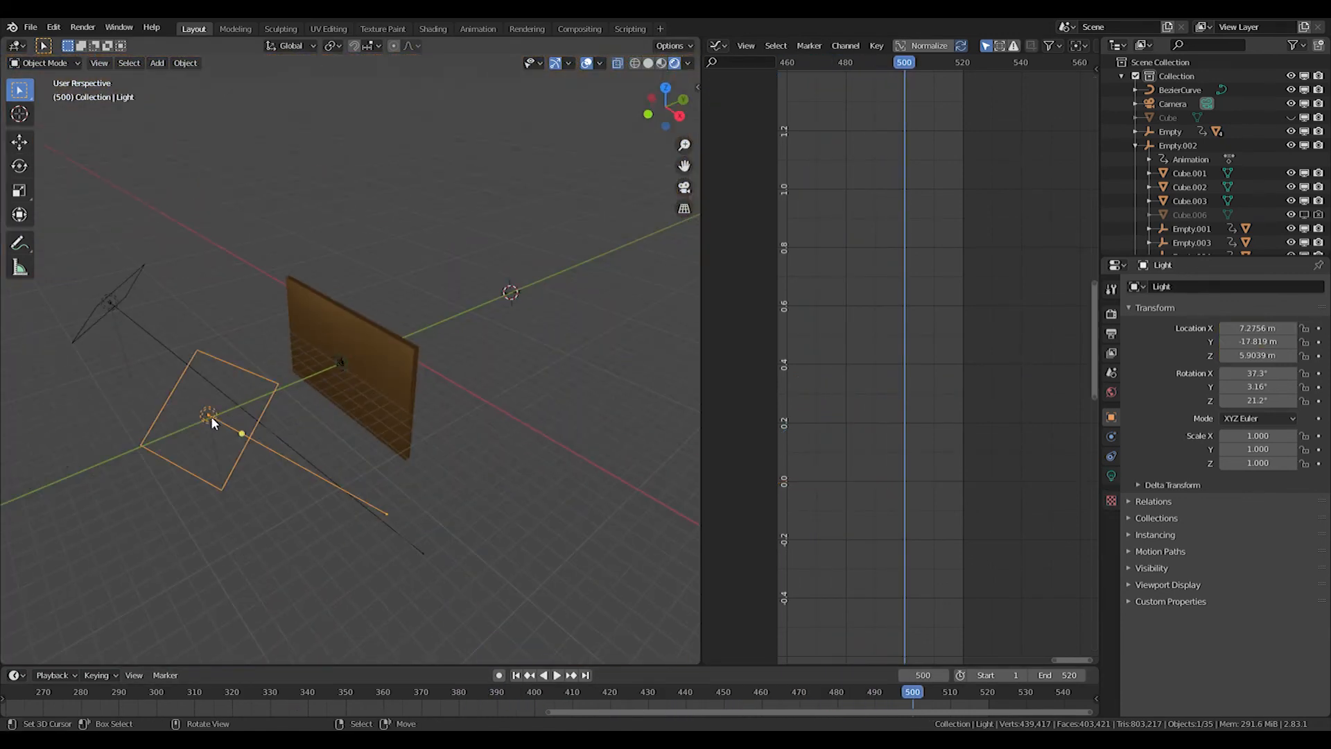
key(KP_7)
key(g)
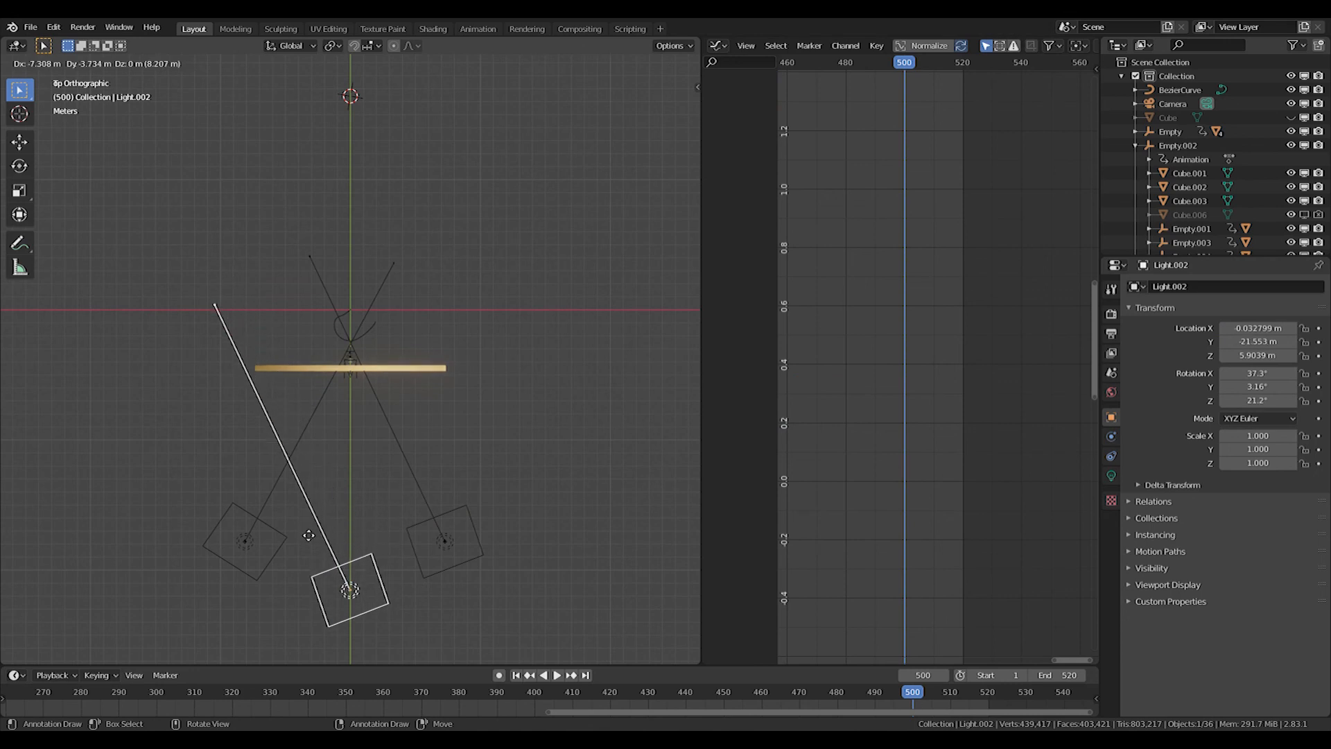
click(308, 535)
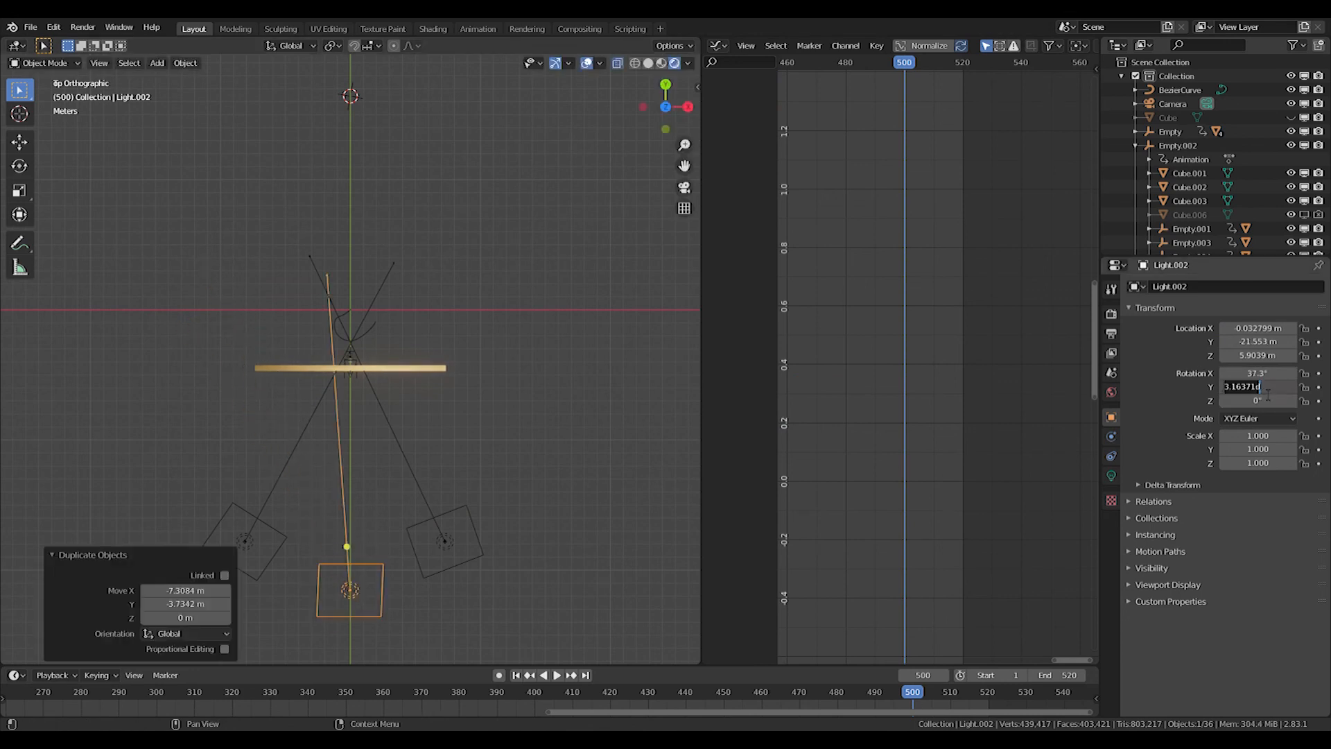
Set the new central light's Y and Z rotation to 0° and tilt it to about 72° on X, aimed at the panel
key(KP_3)
key(r)
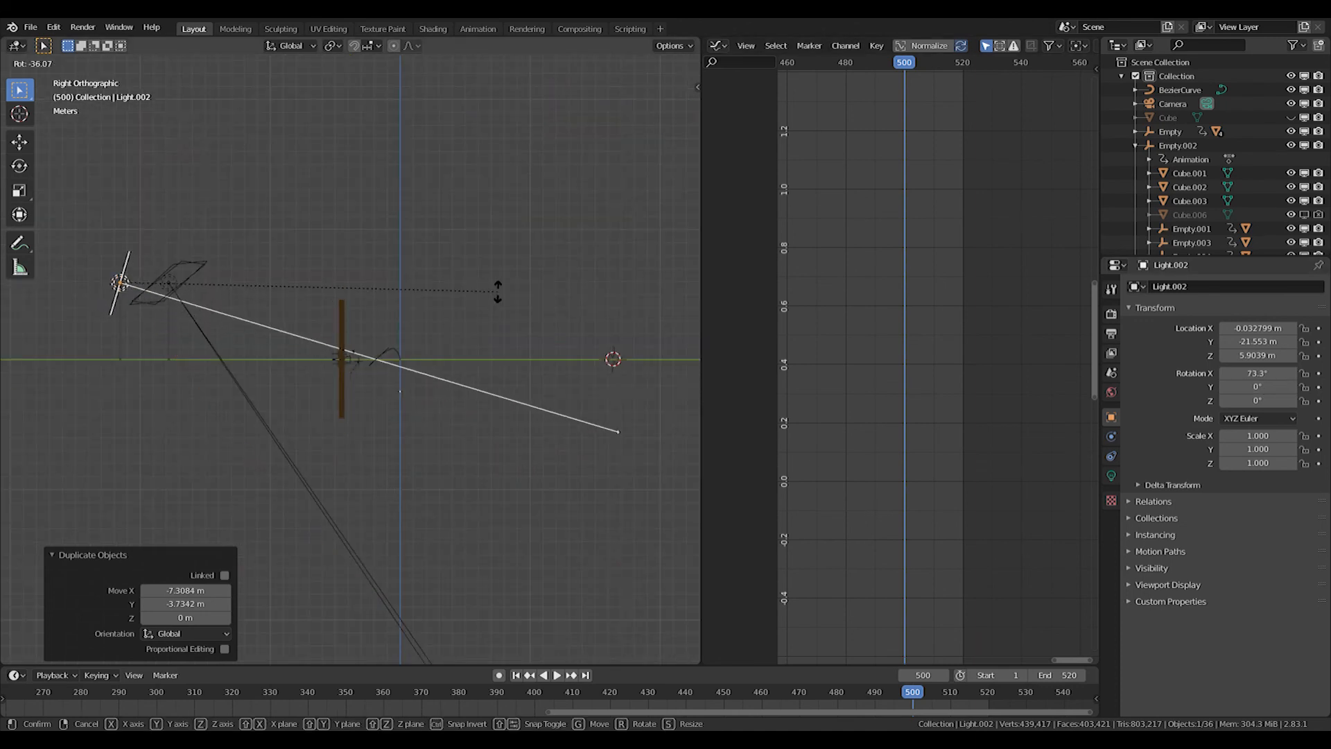
click(492, 300)
Rotate the two side area lights together by about -25.6° in the right view and check the lighting on the panel
shift+click(172, 277)
key(r)
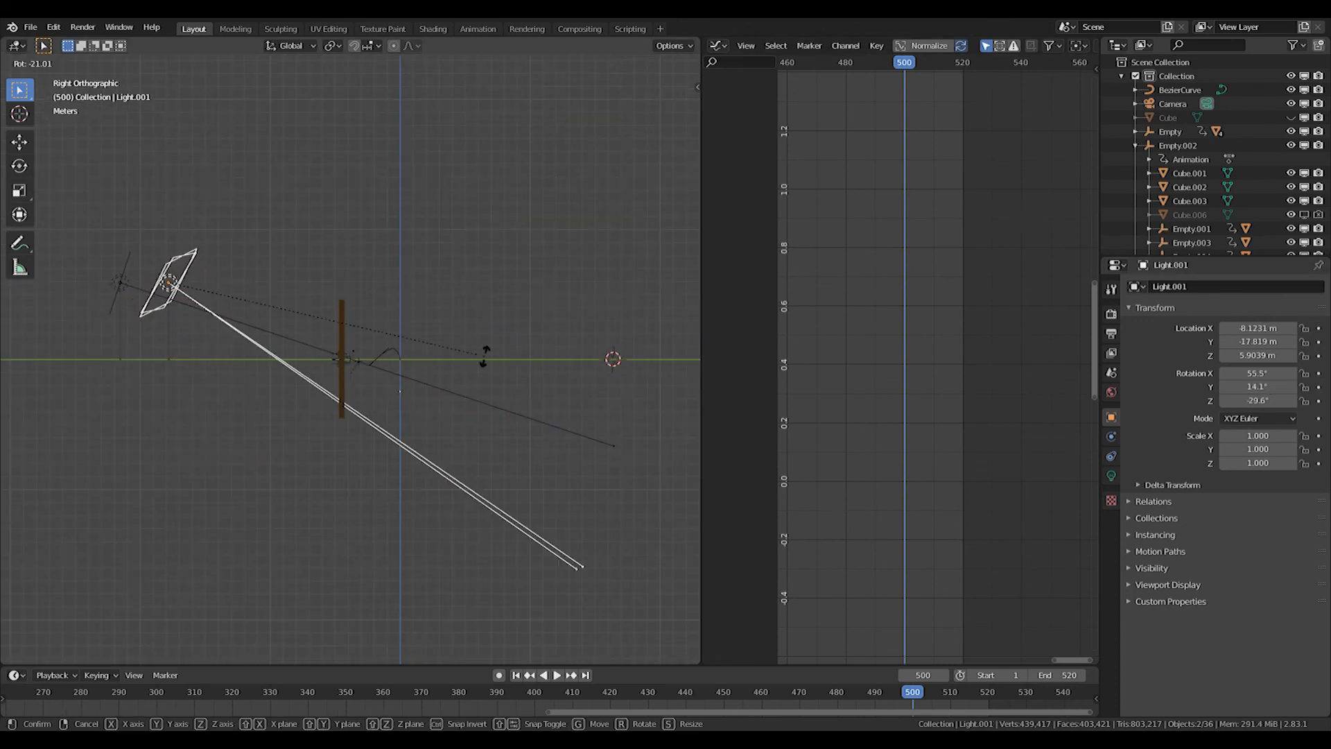
click(488, 330)
key(KP_0)
key(KP_6)
key(KP_6)
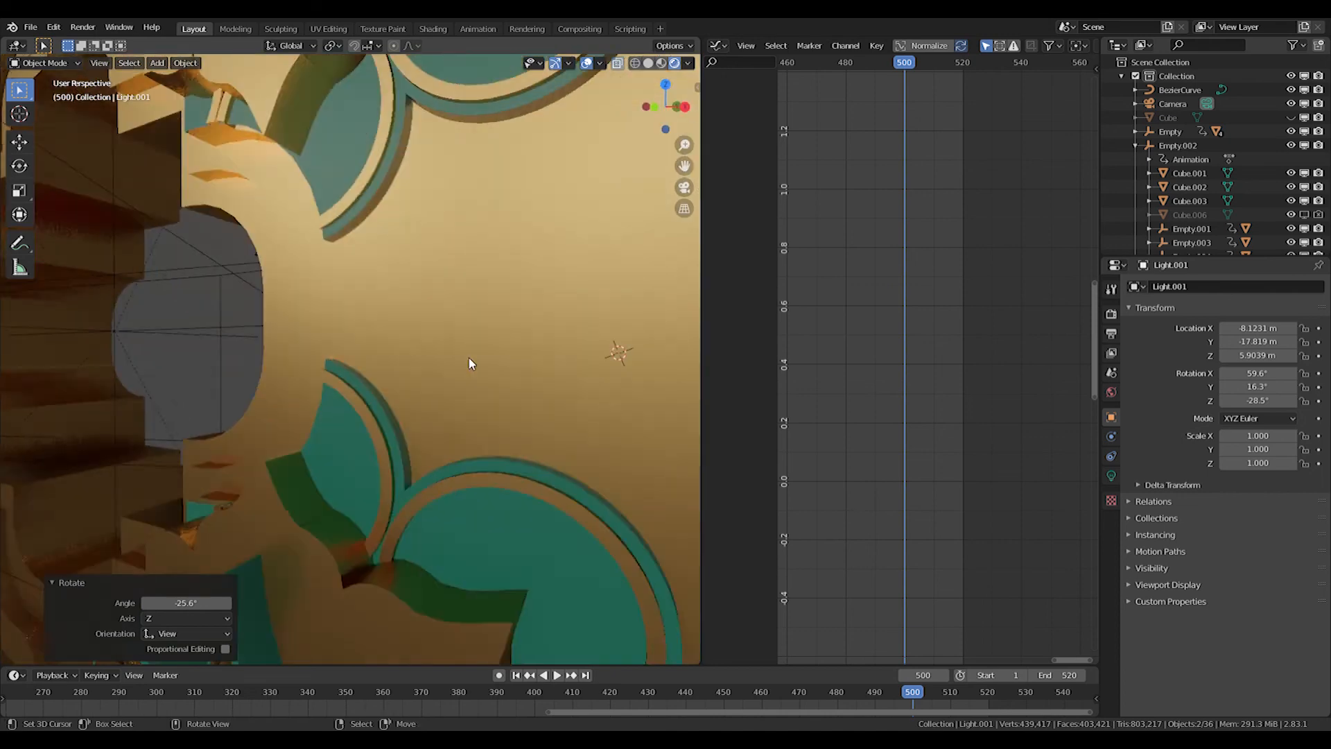
scroll(444, 381, down, 5)
key(ctrl+z)
key(ctrl+shift+z)
Tilt the central area light to about 86.6° on X and lower it about 4.8 m, nearly level with the panel
scroll(394, 402, down, 10)
middle_drag(349, 409, 388, 283)
drag(396, 261, 420, 236)
scroll(420, 236, up, 6)
scroll(365, 356, down, 4)
click(98, 281)
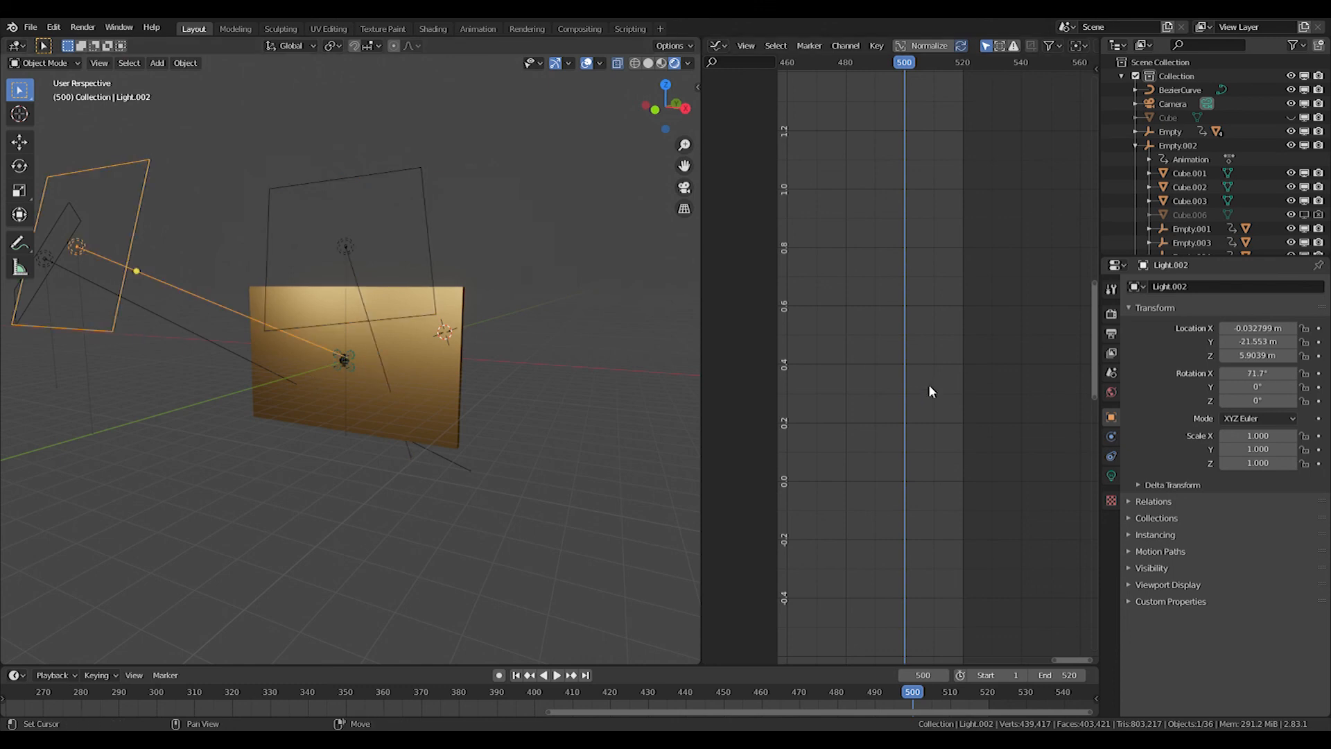
key(KP_3)
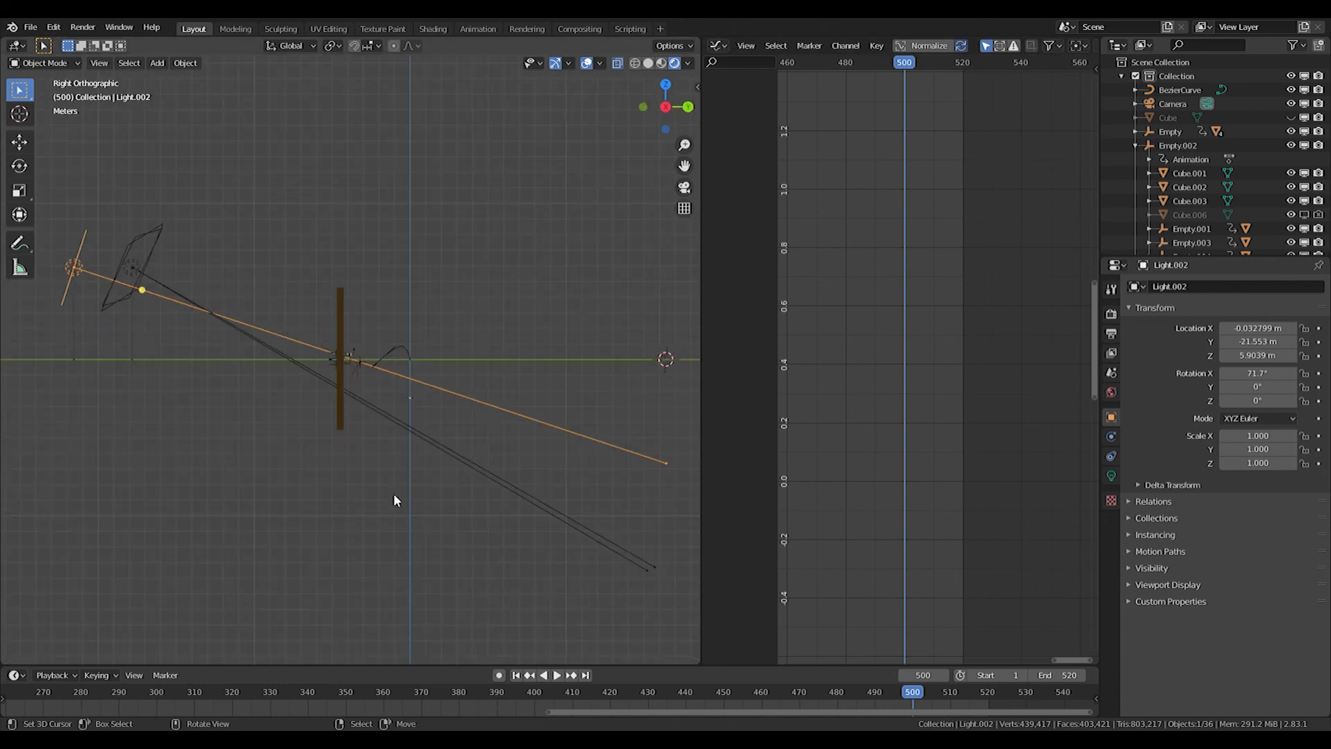
key(r)
click(447, 390)
key(g)
click(447, 466)
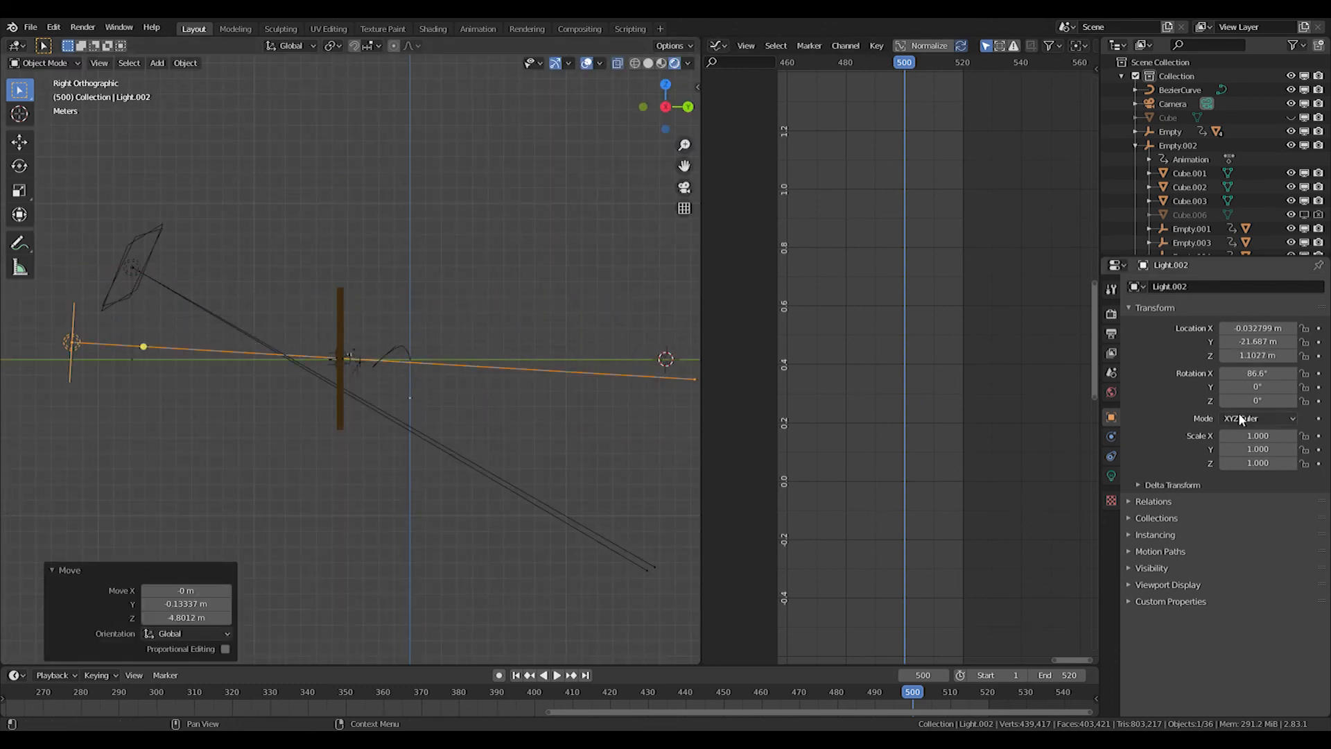
Set the central area light's power to 1000 W and inspect the scene through the camera
click(1111, 475)
click(1270, 362)
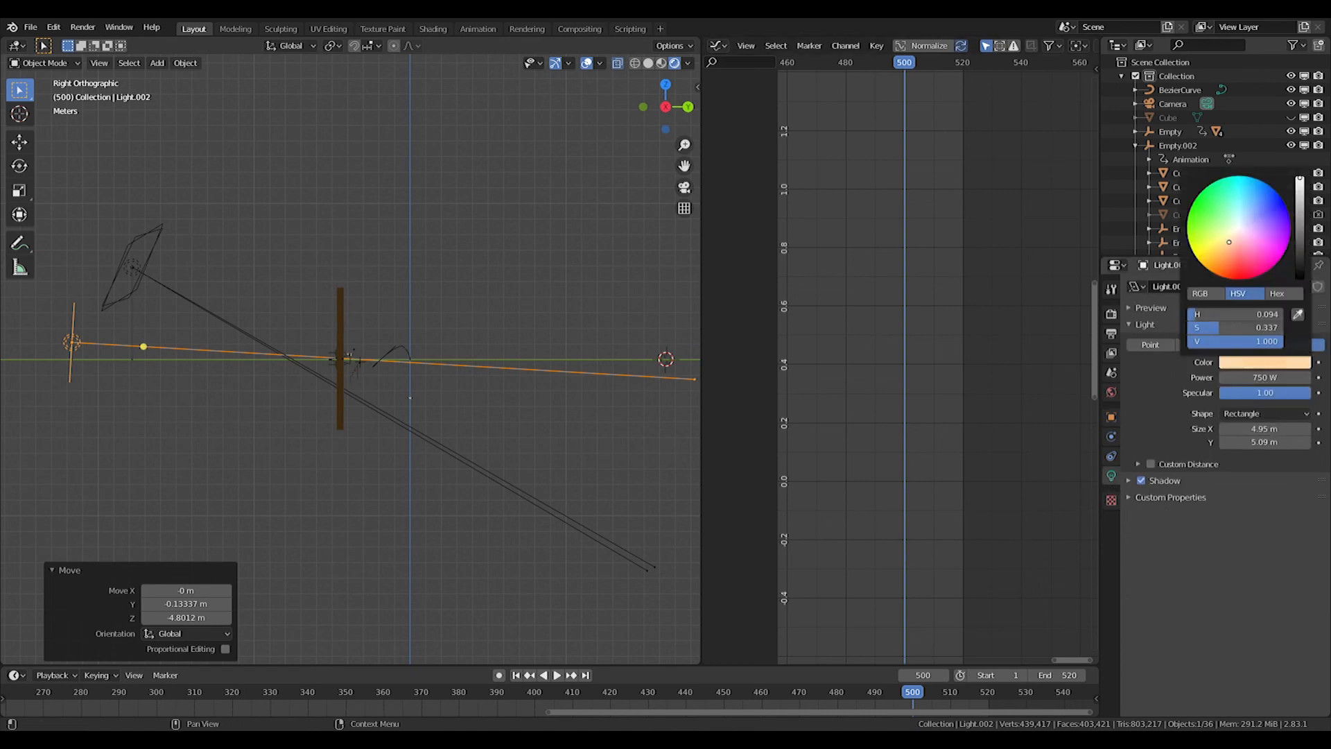
click(1259, 378)
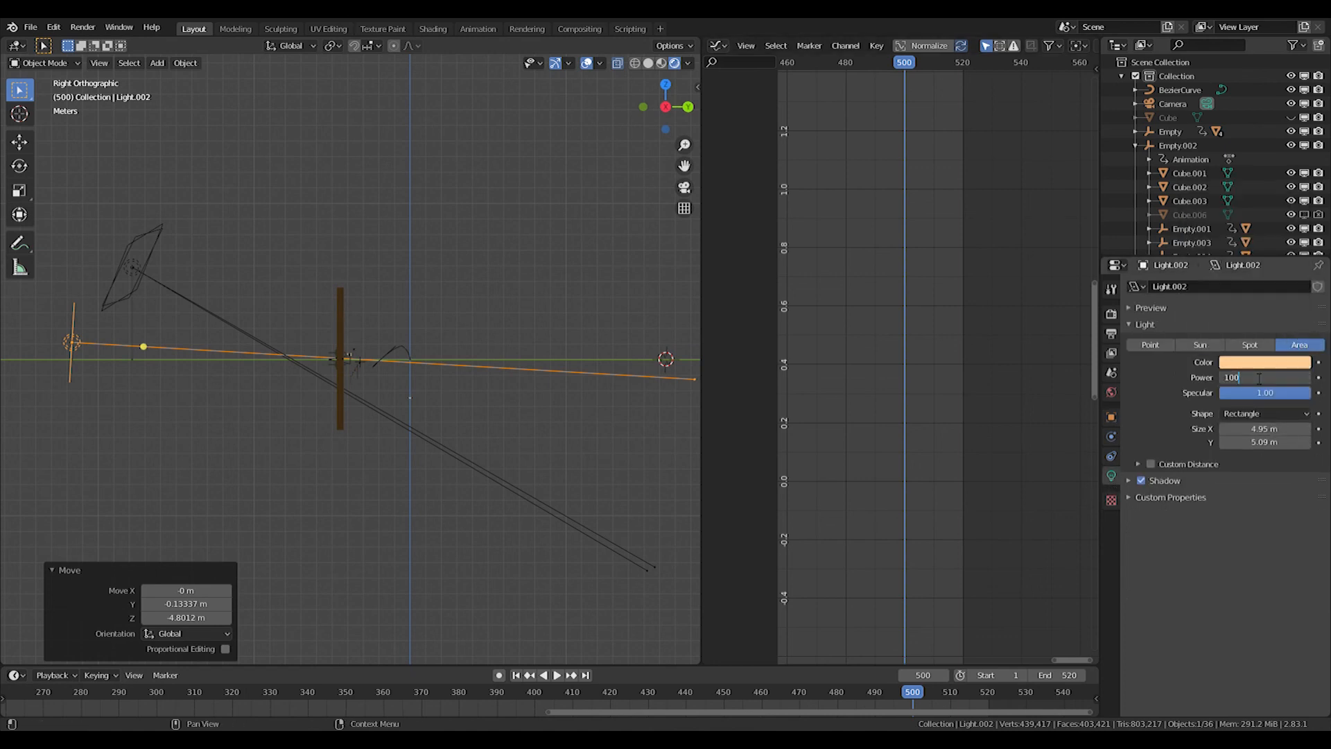
key(KP_0)
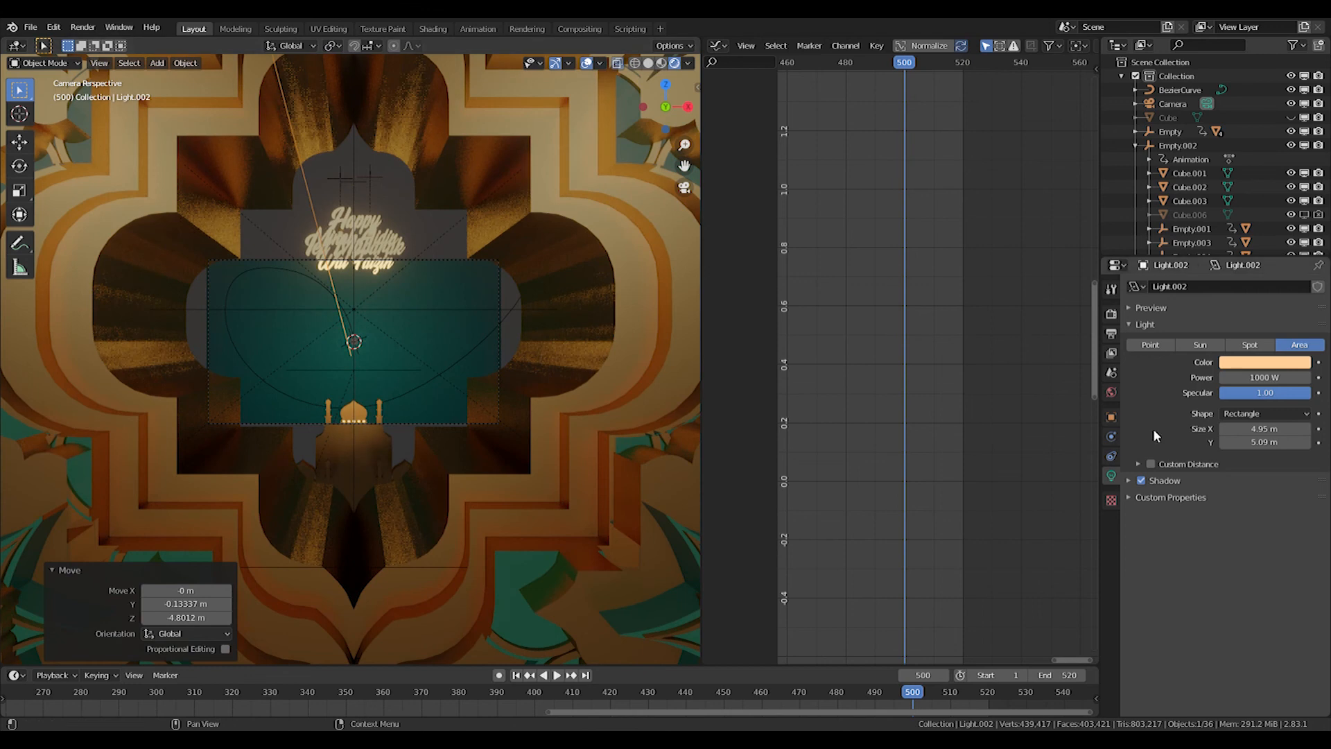
scroll(380, 348, up, 5)
scroll(442, 339, down, 3)
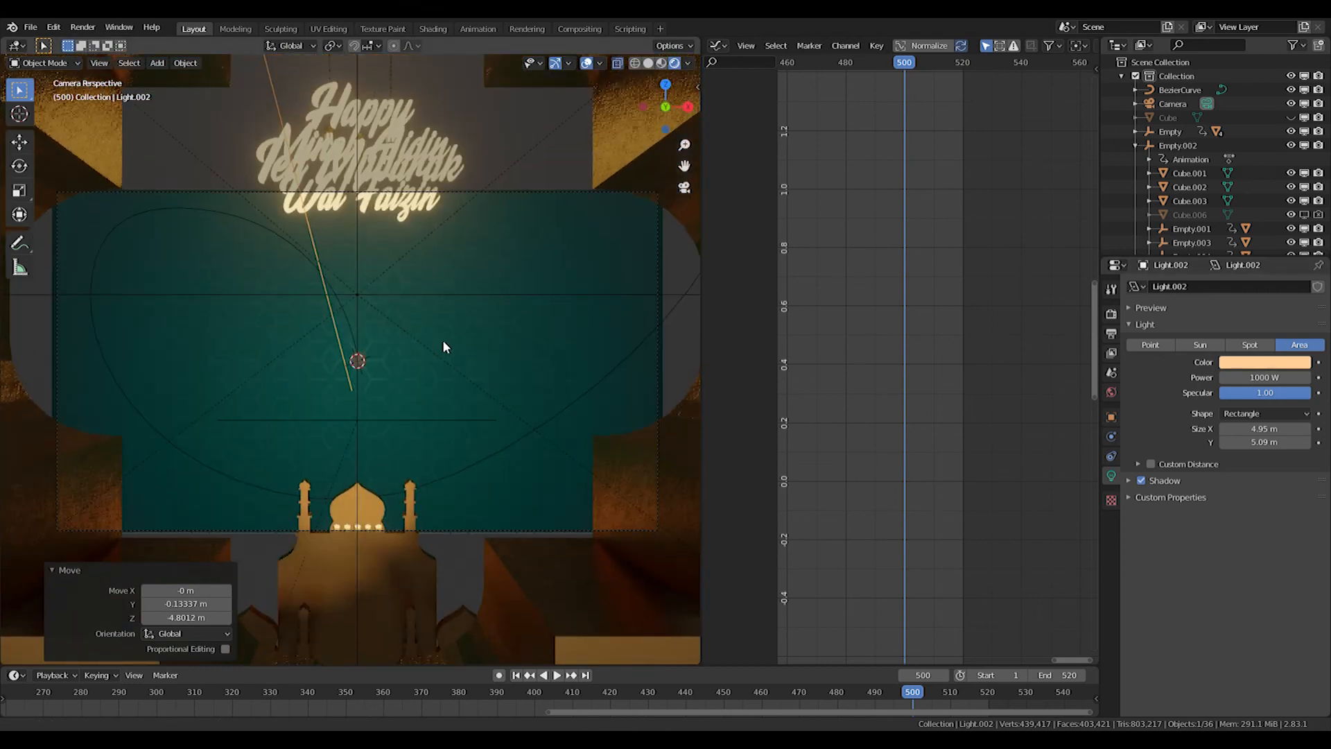
At frame 403, set the central area light's power to 500 W and change its colour to pale yellow
drag(798, 713, 546, 692)
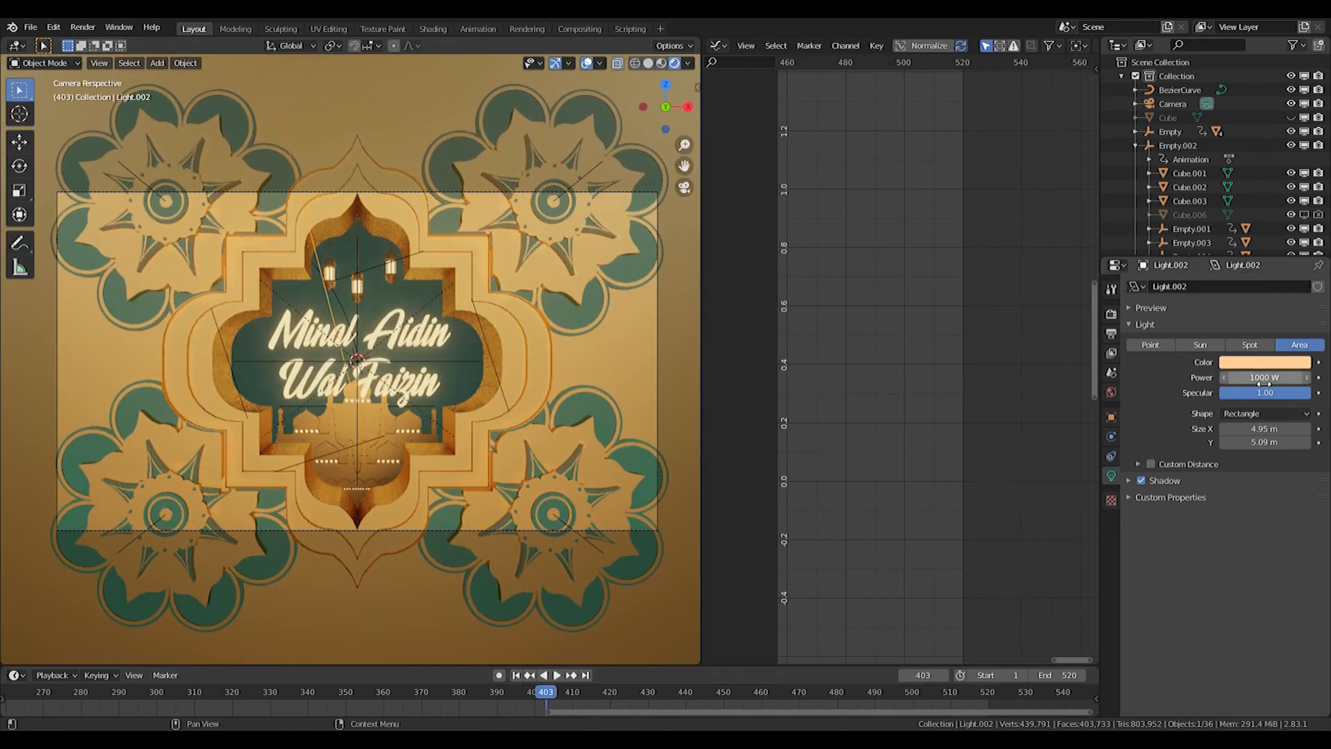
text(500)
key(Return)
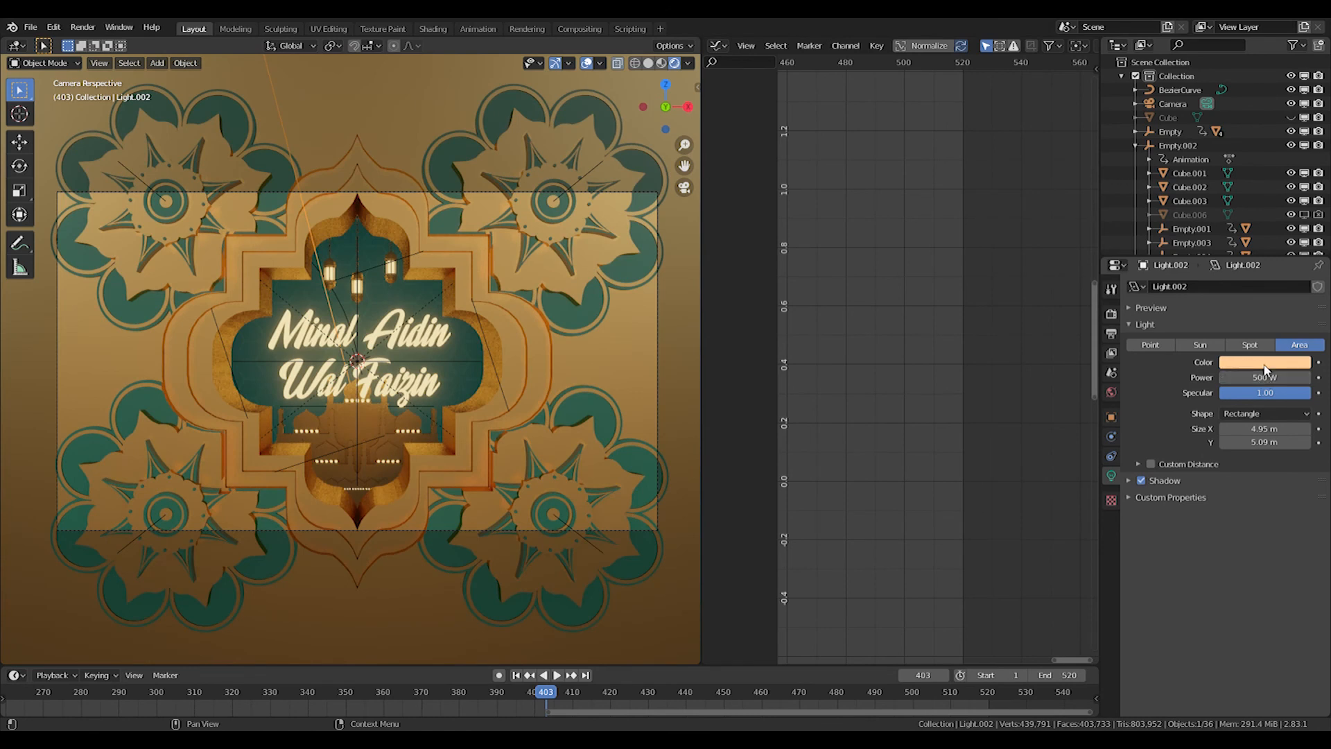
click(1266, 362)
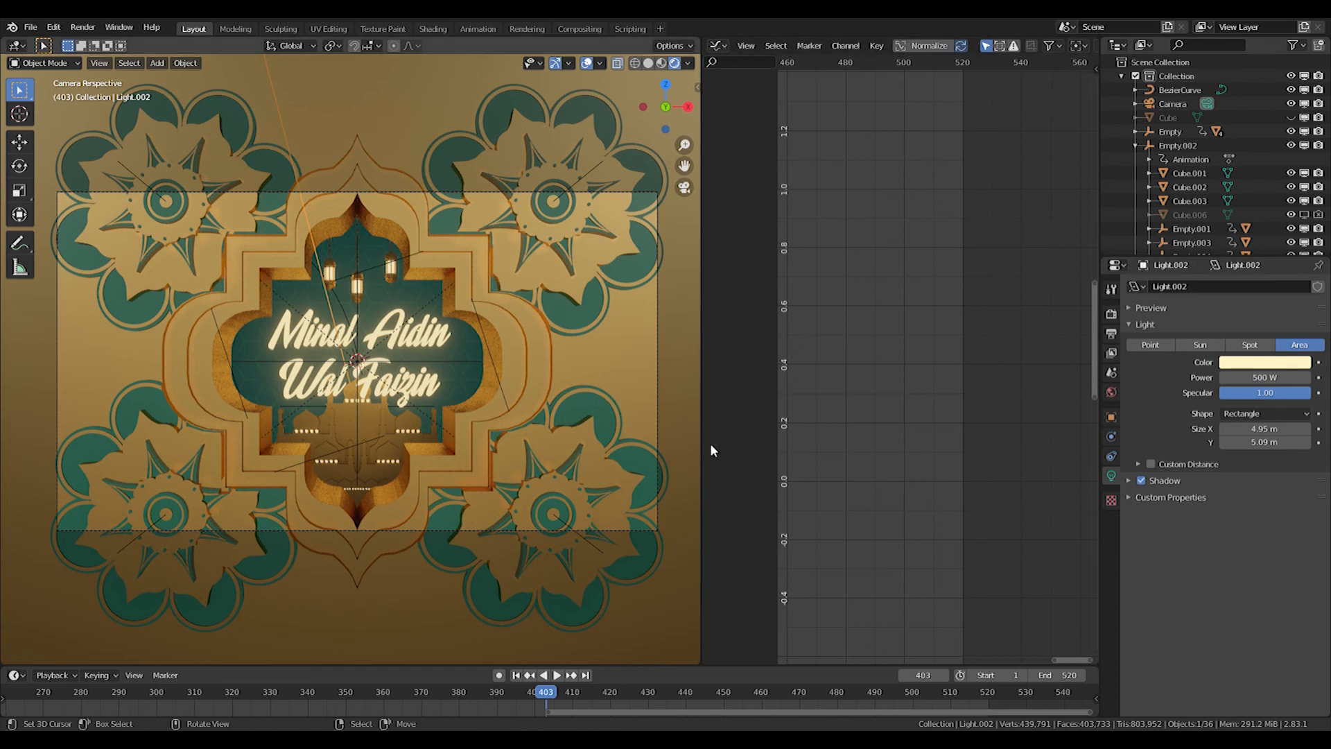
click(1275, 362)
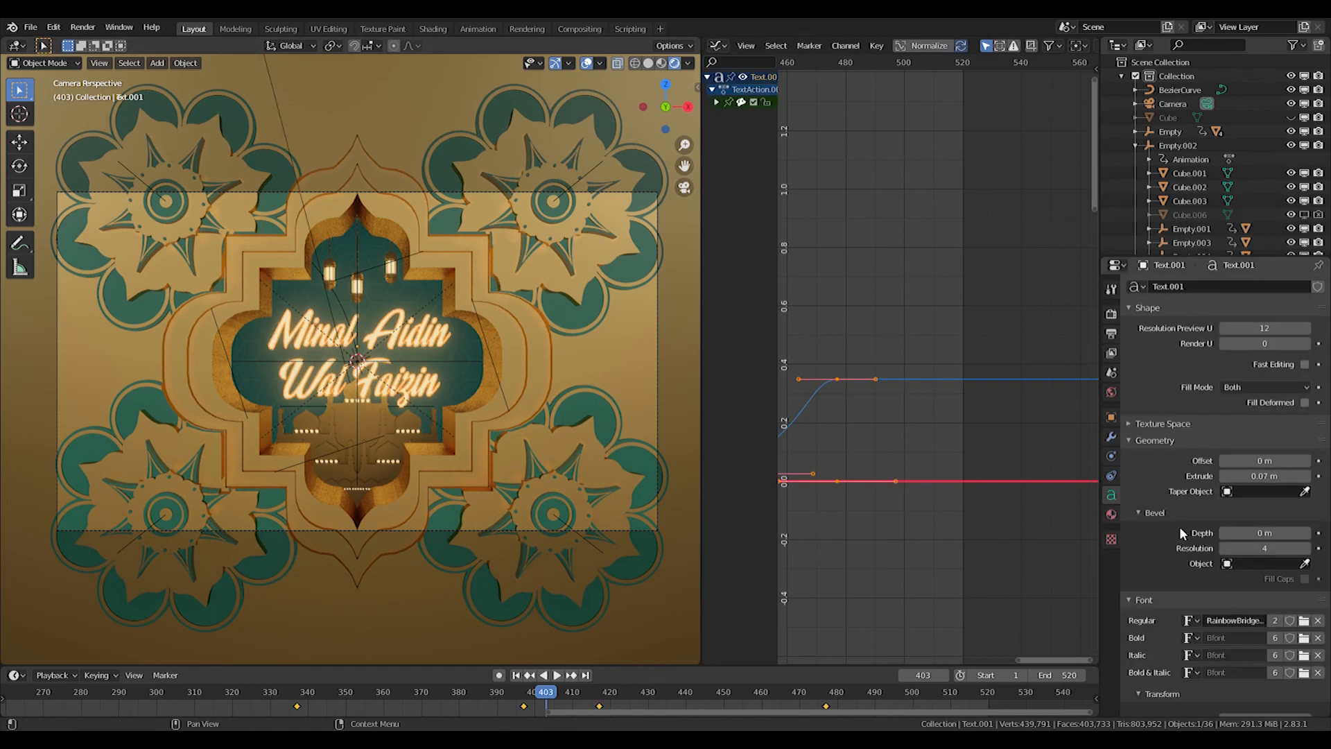
Change the emission colour of the greeting text's Tulisan material to a warm yellow-orange and check it at neighbouring frames
click(1112, 514)
click(1275, 575)
drag(1223, 451, 1220, 446)
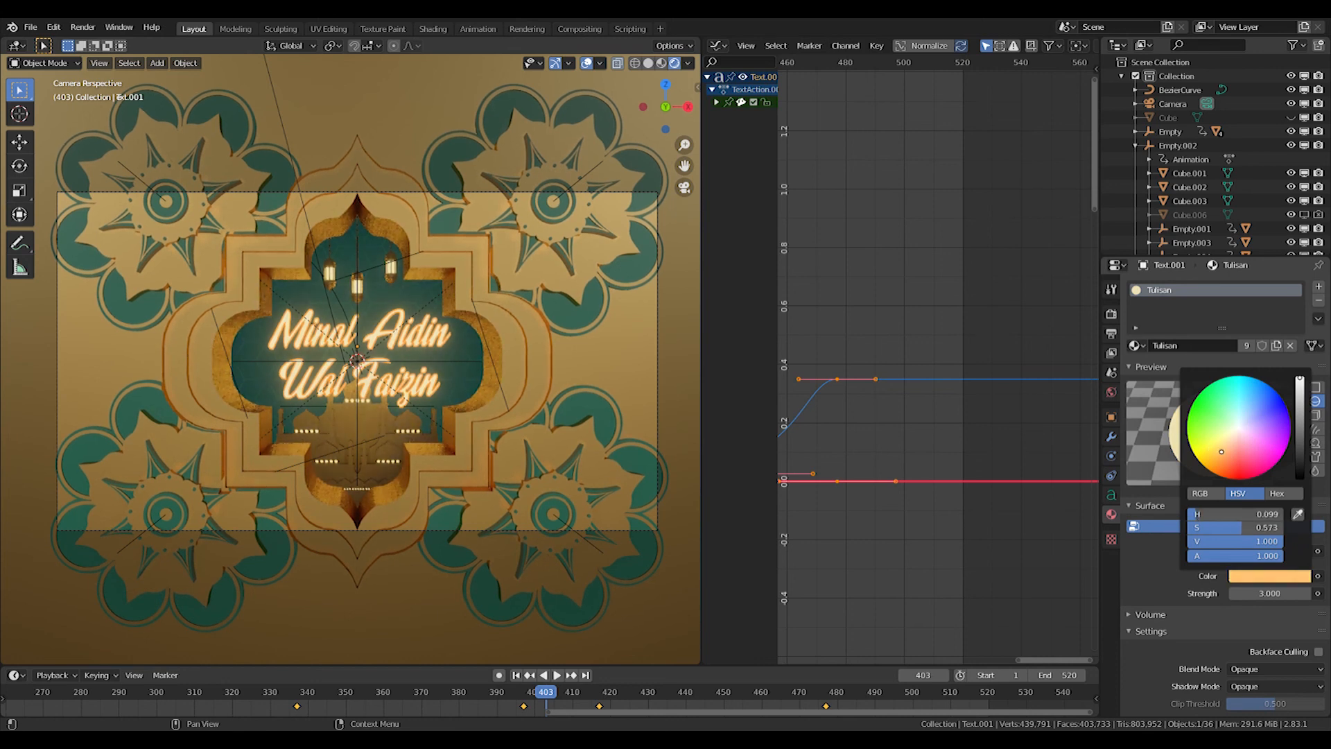
drag(535, 692, 588, 681)
In the compositor, insert a Glare node between Render Layers and Composite and change its glare type
click(578, 28)
drag(556, 157, 763, 156)
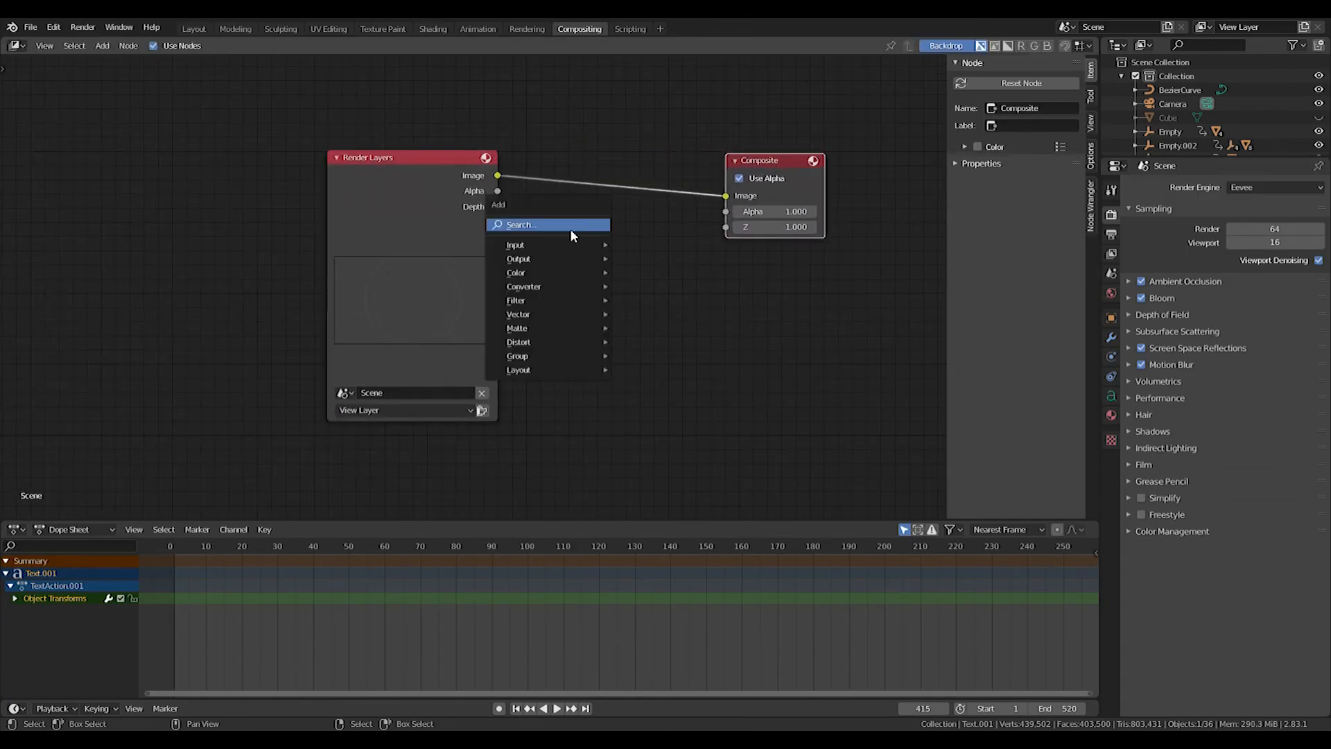
click(571, 227)
key(Return)
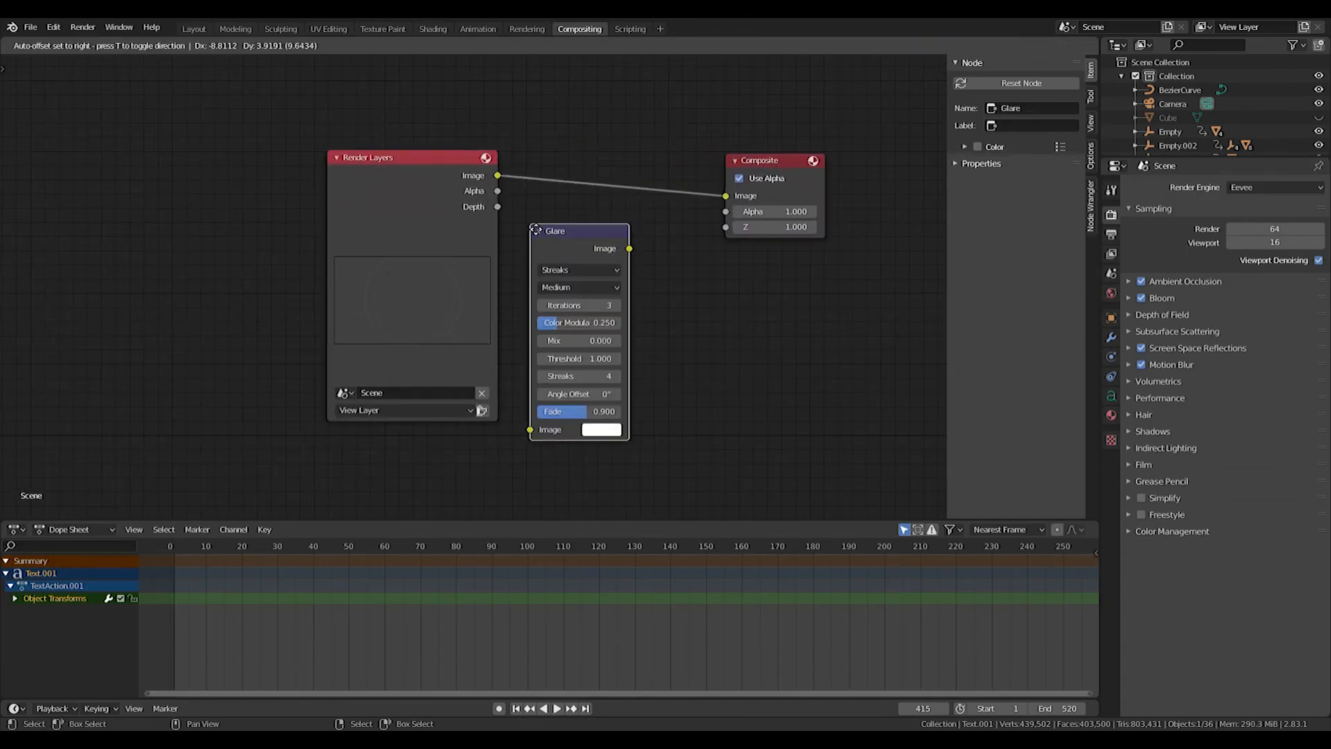
click(575, 167)
click(603, 201)
click(597, 251)
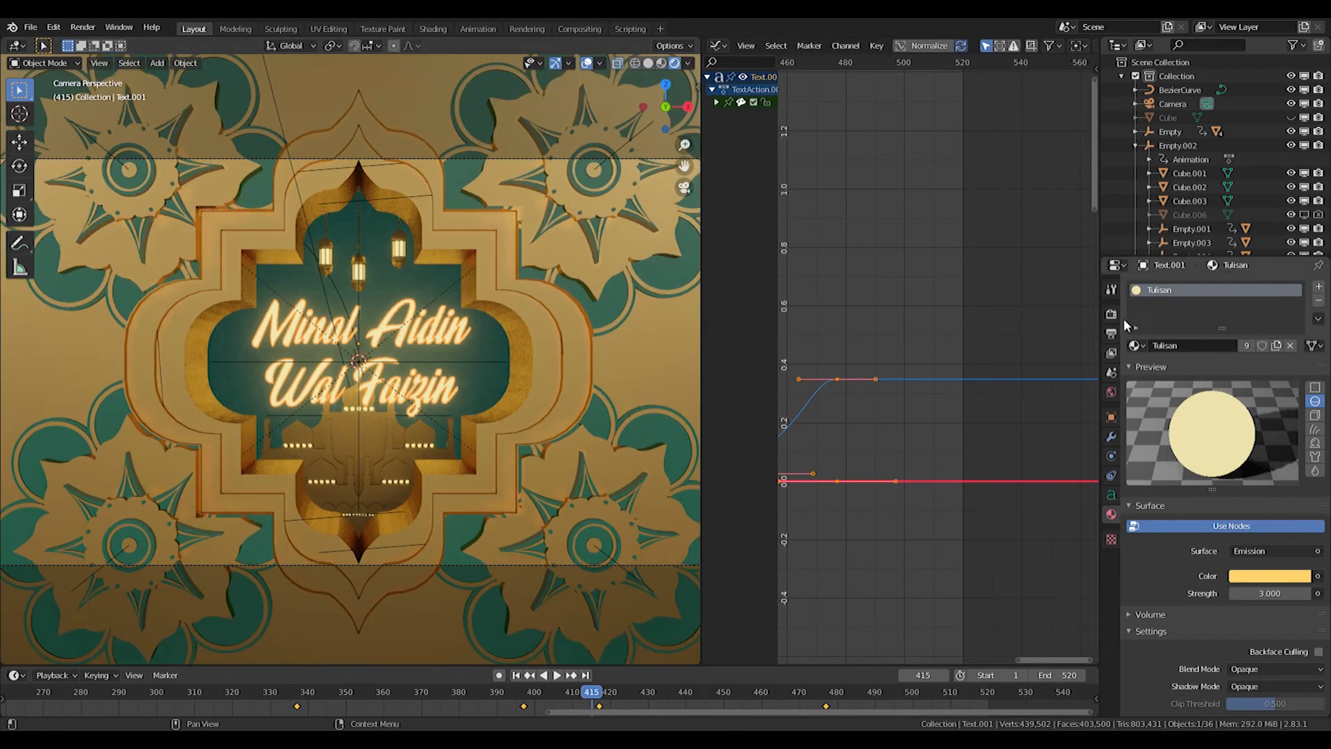
click(1111, 313)
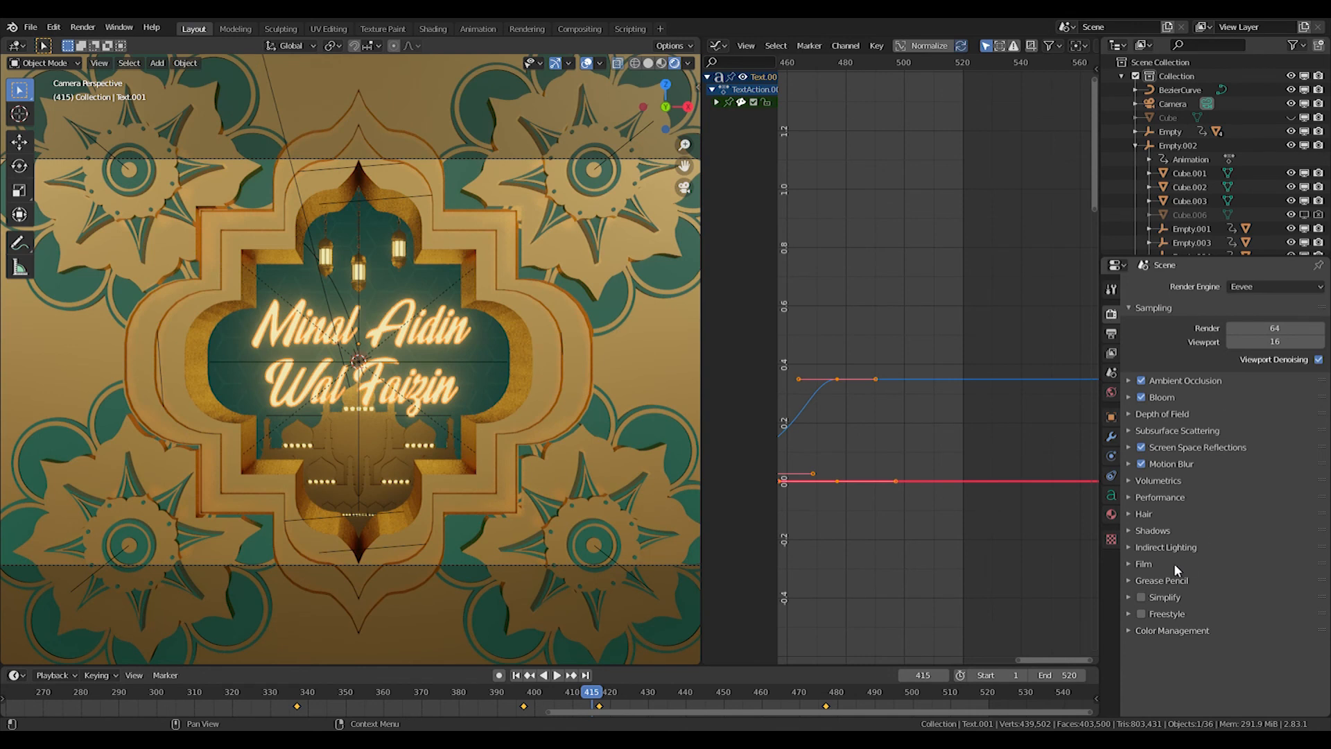
middle_drag(564, 347, 434, 361)
scroll(435, 361, down, 8)
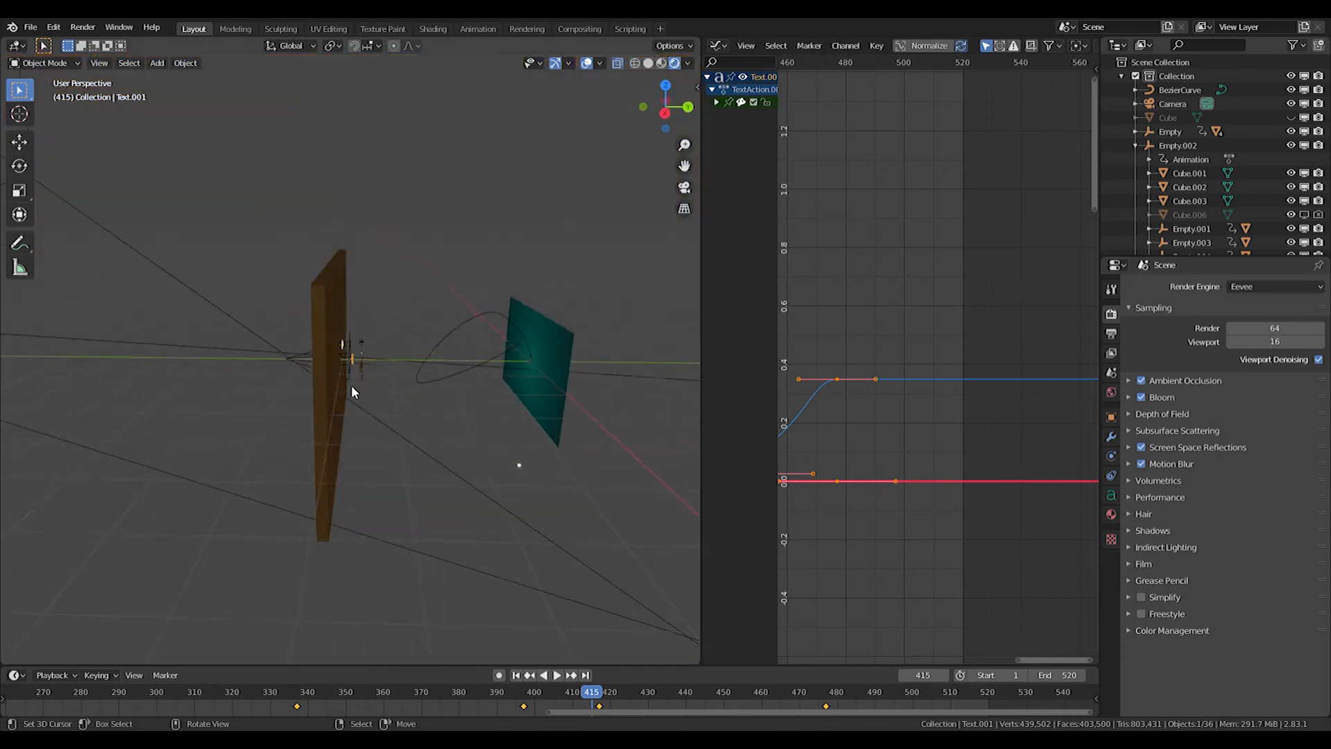
key(shift+a)
mouse_move(311, 569)
click(454, 570)
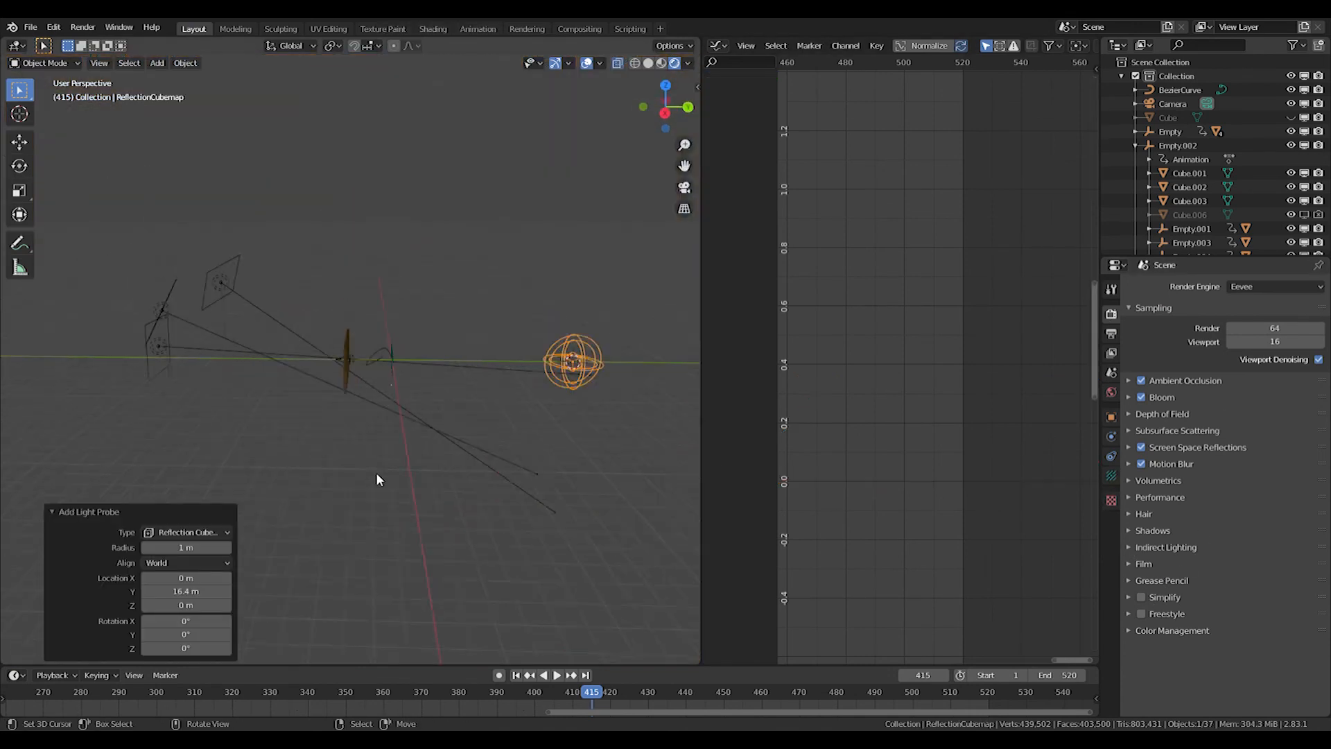
key(ctrl+z)
Reset the 3D cursor to the world origin, add a Reflection Cubemap light probe there and scale it up around the scene
key(shift+s)
click(399, 489)
key(shift+a)
mouse_move(419, 480)
click(493, 482)
key(s)
click(304, 610)
middle_drag(260, 458, 304, 452)
scroll(304, 452, down, 4)
key(s)
click(446, 431)
Add an Irradiance Volume light probe at the world origin and scale it up by about 26.46 to enclose the scene
key(shift+a)
mouse_move(447, 432)
click(522, 462)
key(s)
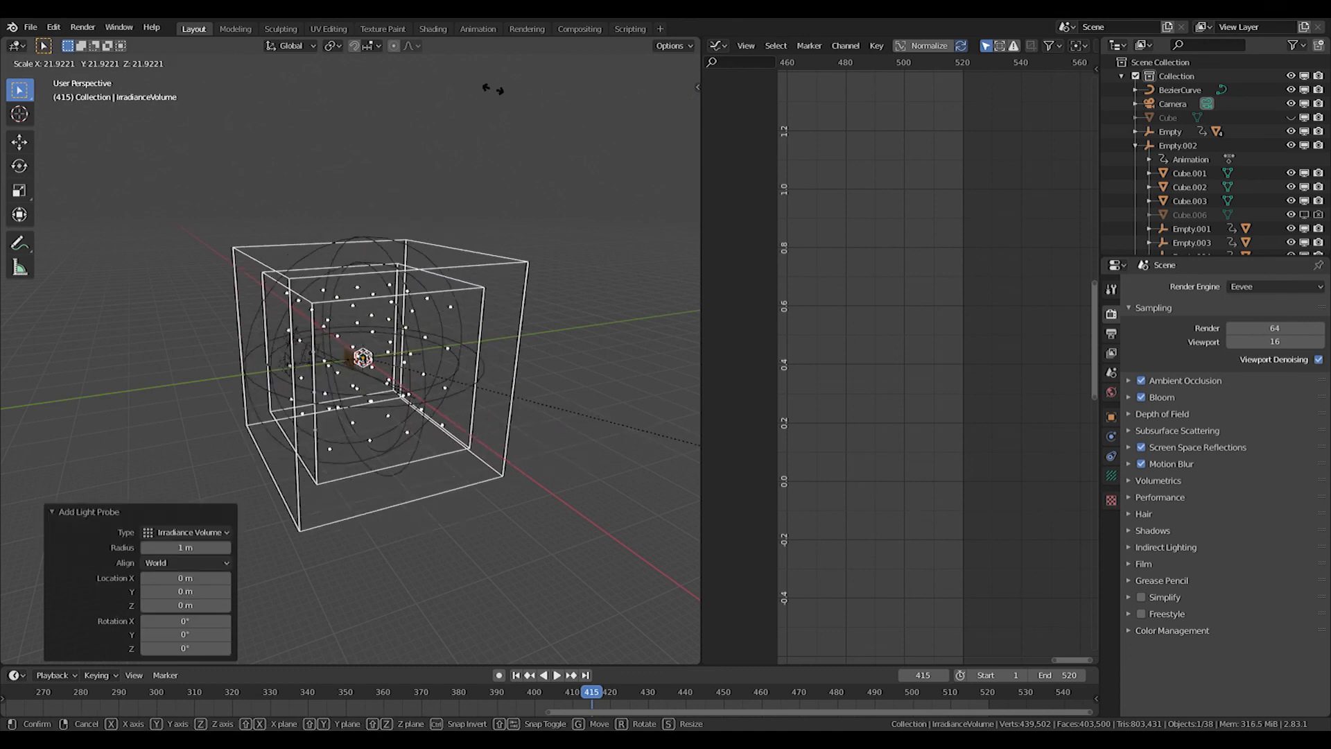
click(536, 216)
Bake the Eevee indirect lighting and inspect the result through the camera
click(1157, 547)
click(1230, 574)
scroll(1178, 659, down, 5)
click(1145, 708)
scroll(1145, 698, down, 4)
key(KP_0)
scroll(1220, 423, up, 8)
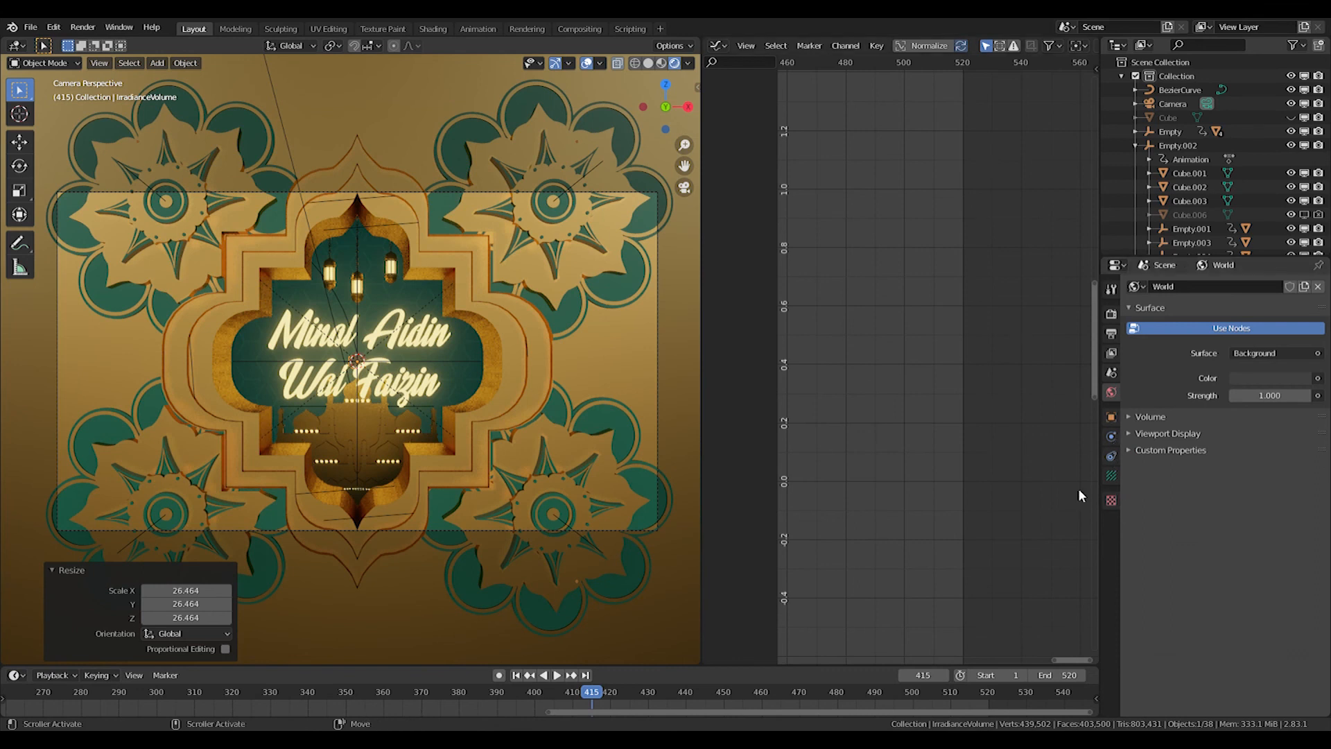